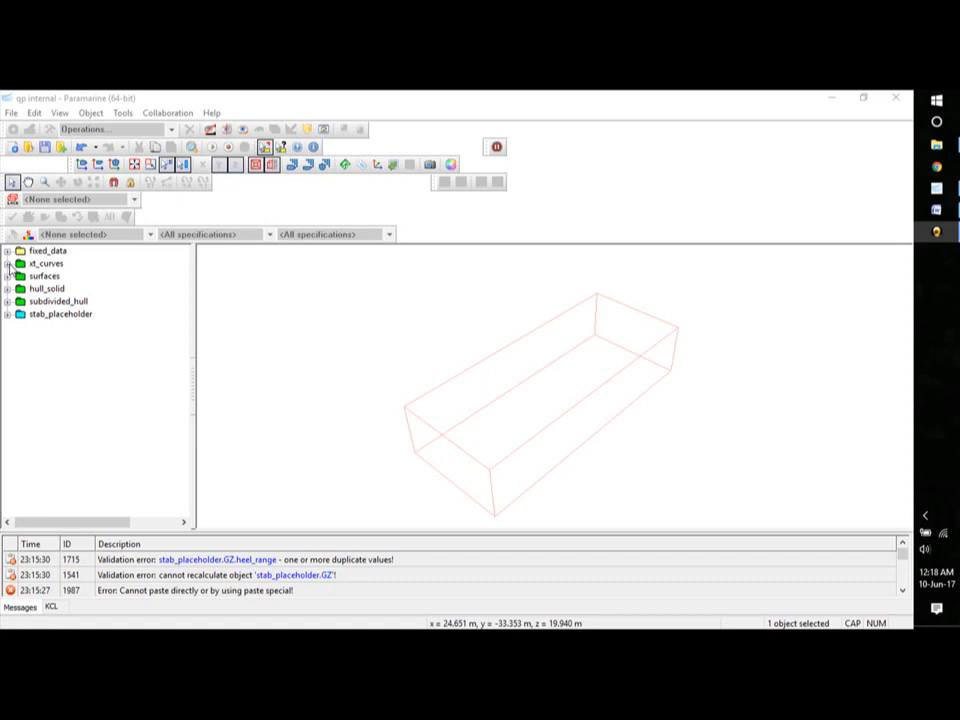
- Examine the curves in xt_curves, then the port and starboard surfaces in the surfaces placeholder
left_click(9, 264)
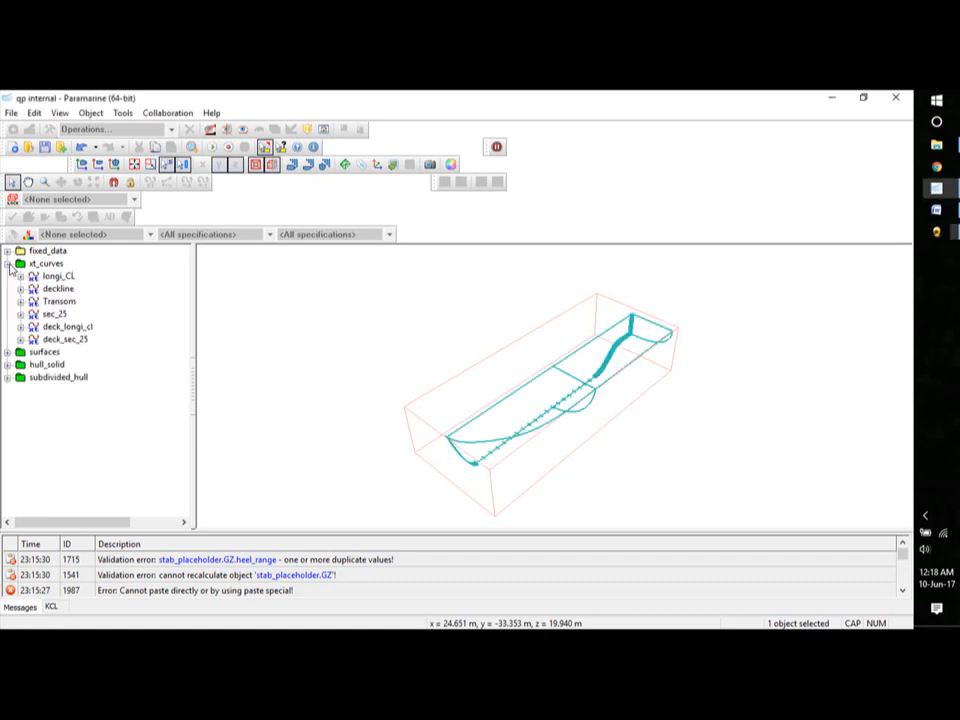
mouse_move(697, 440)
middle_mouse_down()
mouse_move(704, 414)
mouse_move(709, 423)
middle_mouse_up()
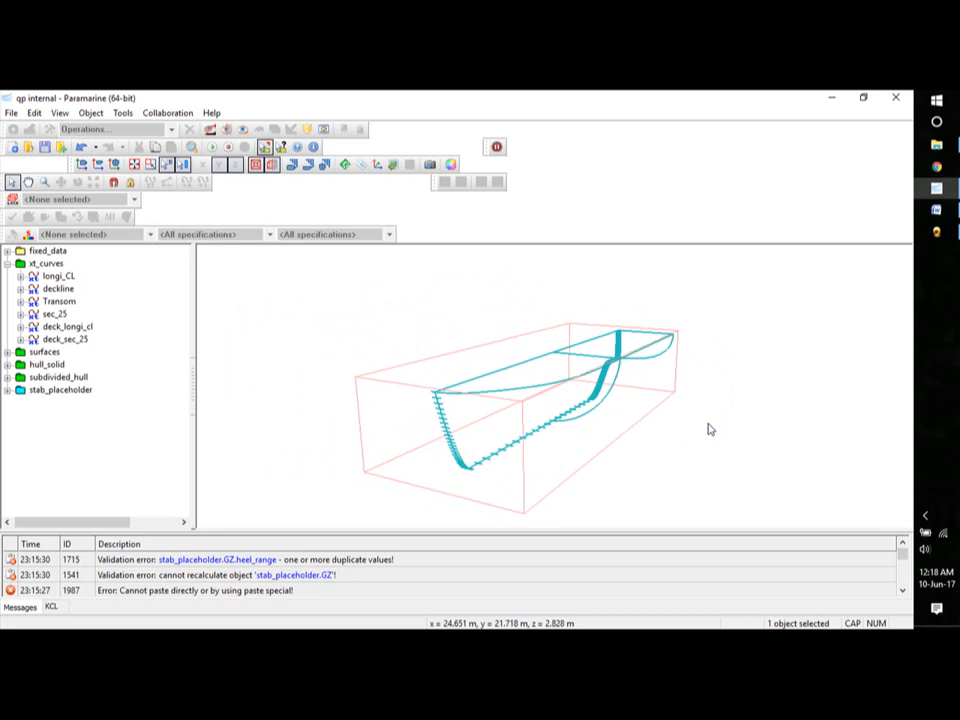
left_click(8, 263)
left_click(8, 276)
middle_click_drag(685, 484, 407, 332)
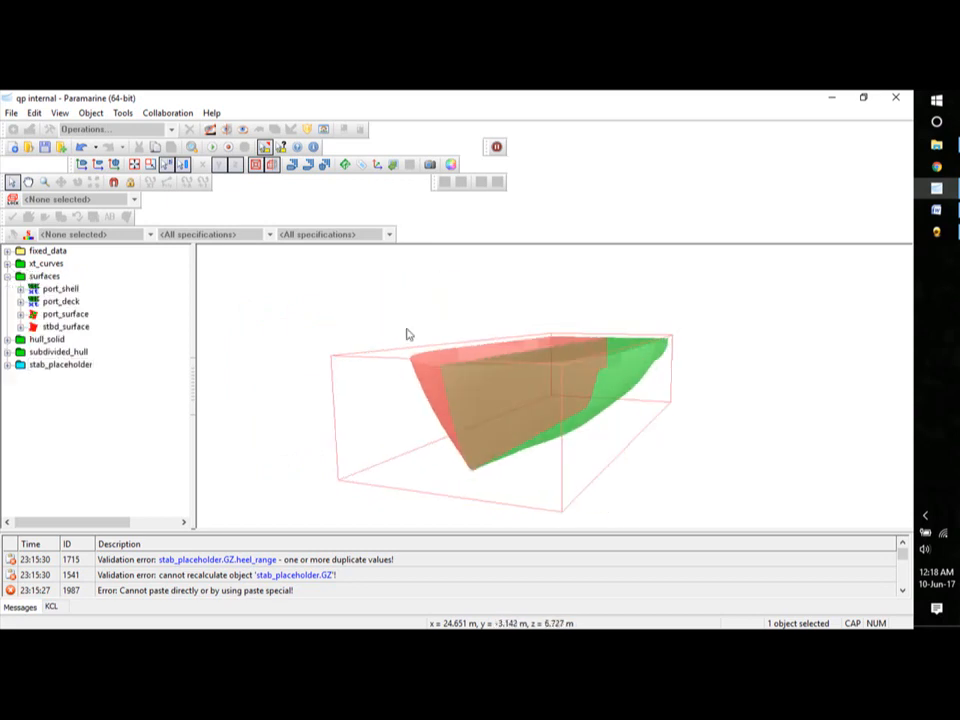
left_click(8, 276)
- Examine the hull_solid model from the side, including the bow thruster tunnel bodies in bt
left_click(8, 288)
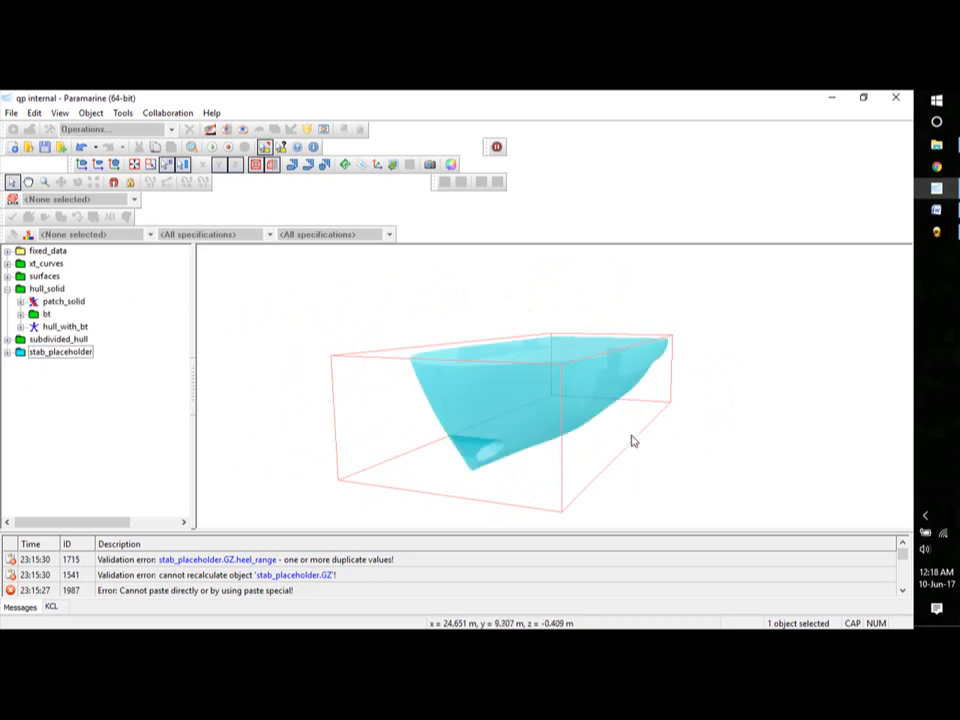
middle_click_drag(632, 439, 731, 440)
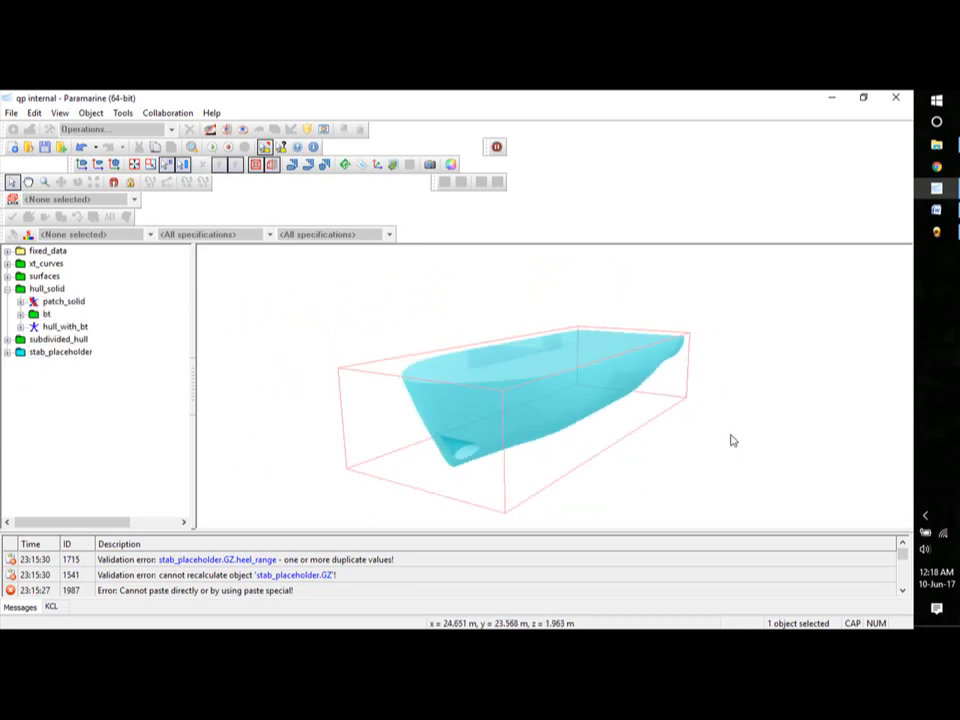
left_click(20, 314)
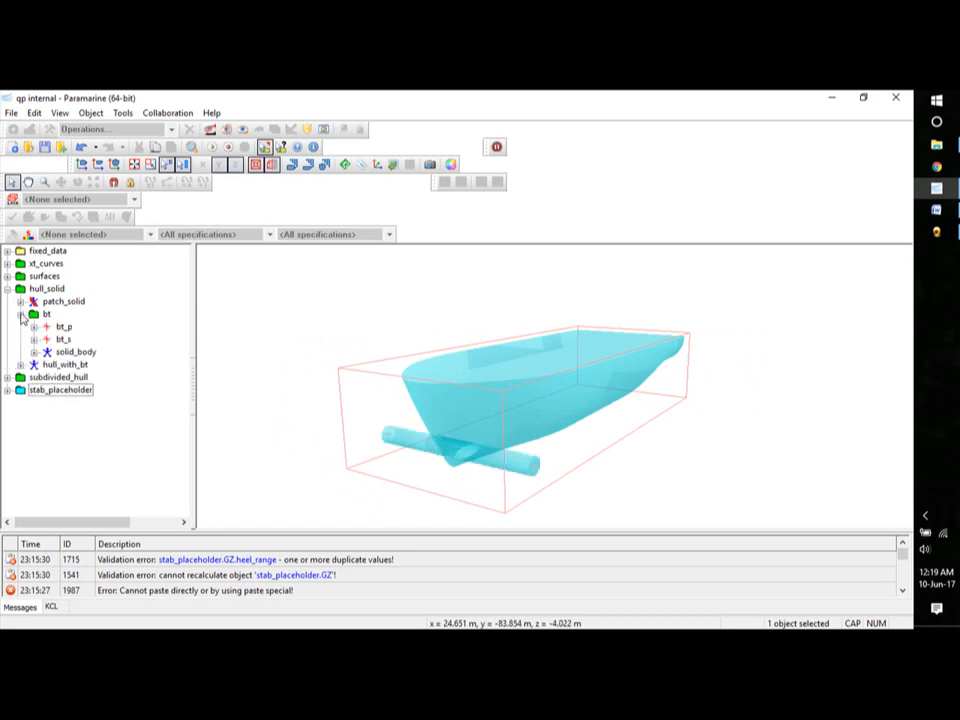
left_click(20, 314)
left_click(7, 288)
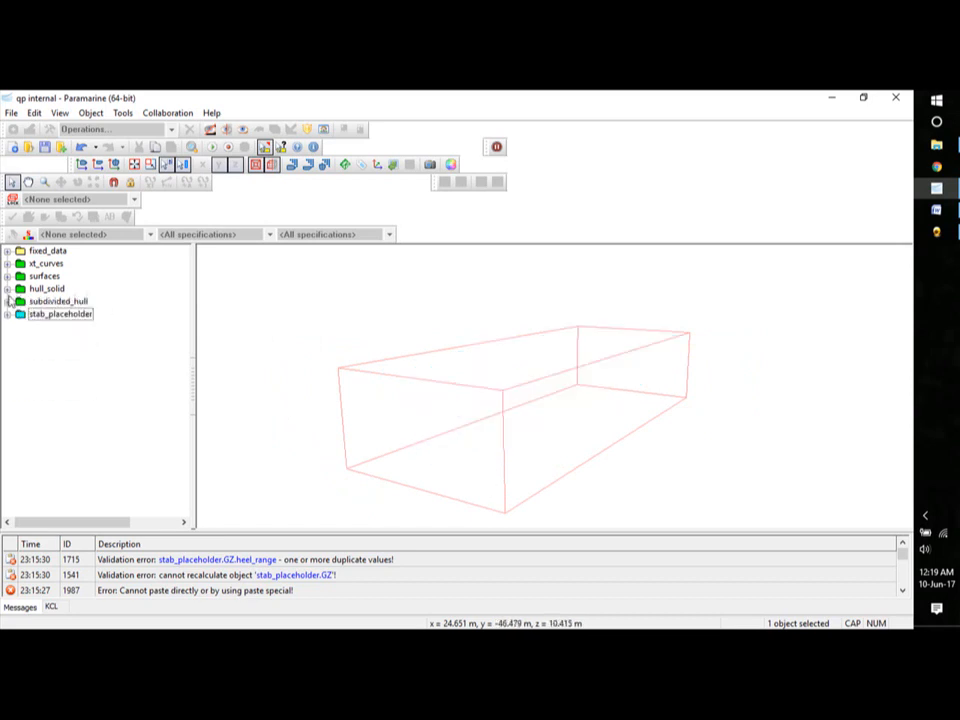
- Examine the contents of the subdivided_hull placeholder and view the subdivided hull body from above
left_click(7, 301)
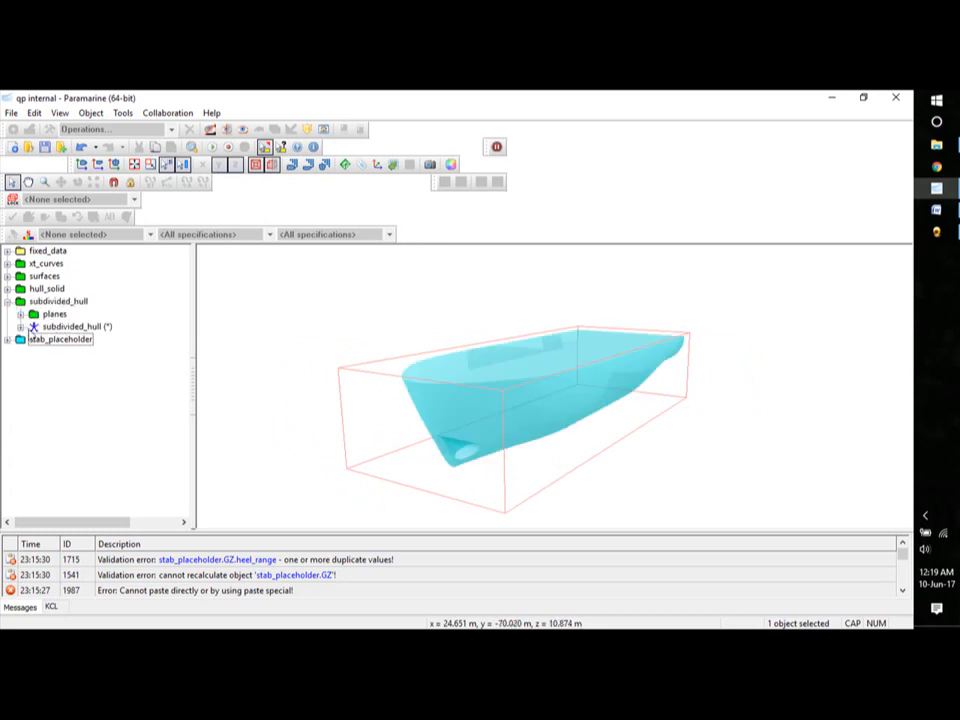
left_click(21, 327)
middle_click_drag(815, 372, 807, 428)
left_click(21, 327)
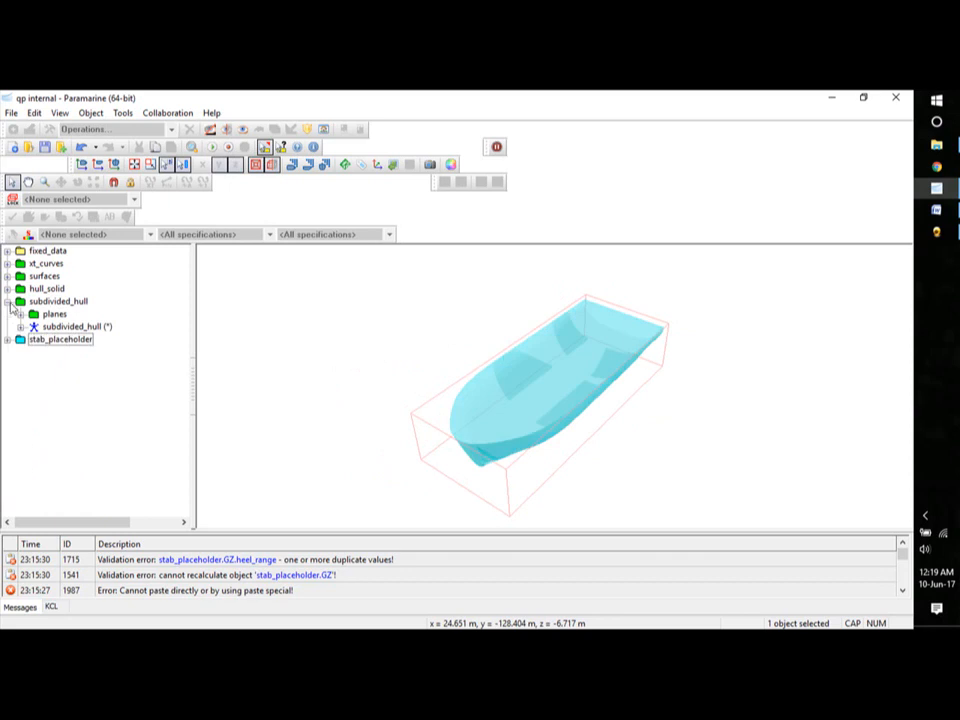
left_click(7, 301)
- Review the tanks_on list of the stability loading condition and inspect the loaded hull from the side
left_click(7, 314)
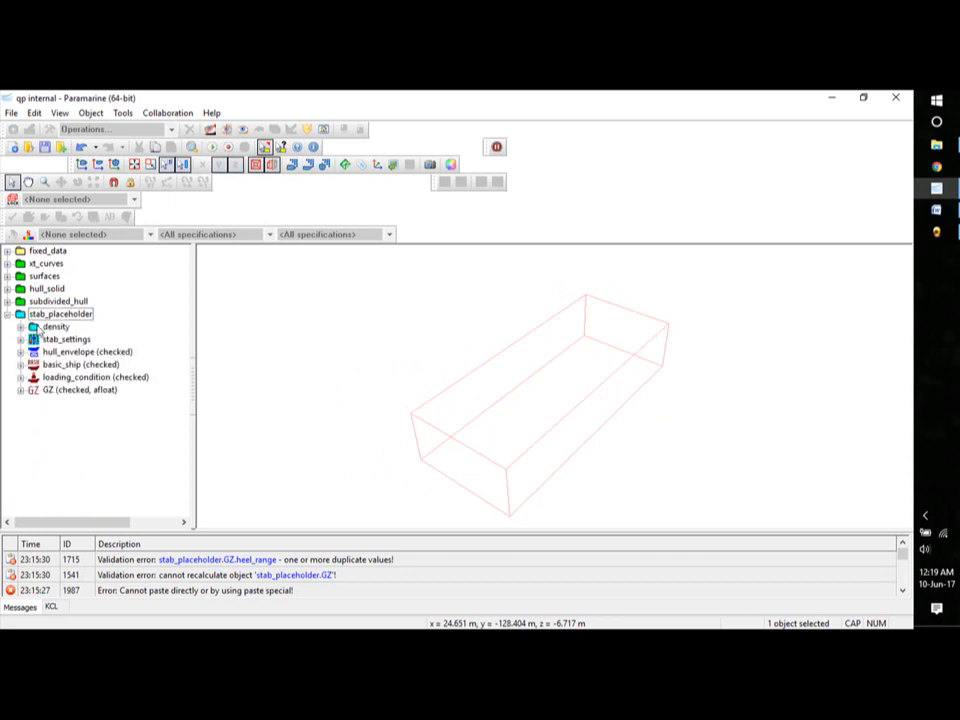
left_click(21, 377)
left_click(34, 402)
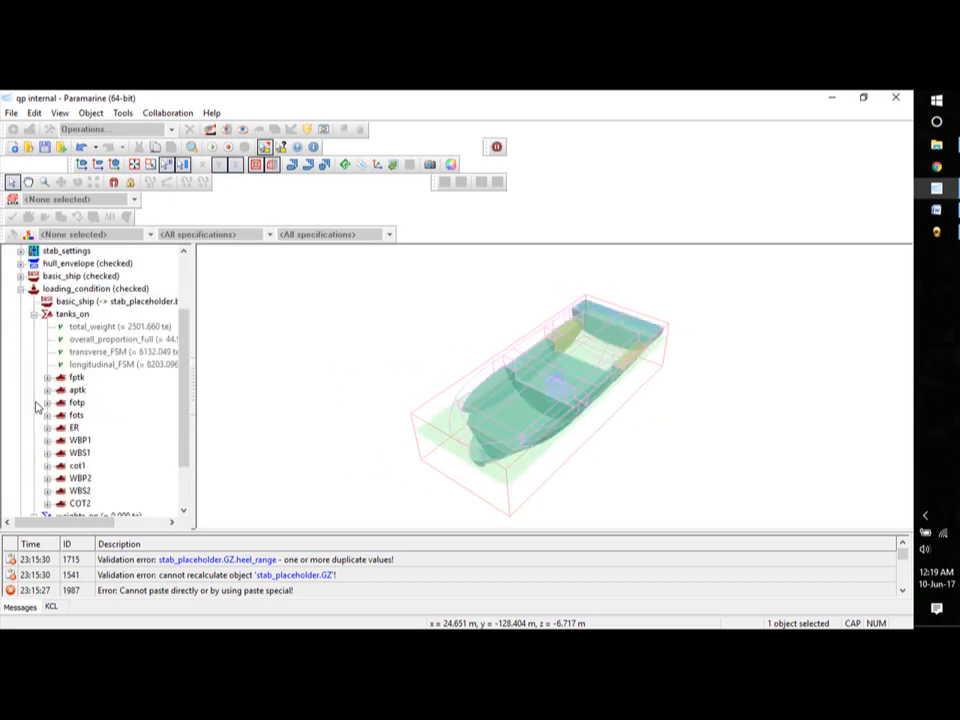
scroll(180, 352, "down", 1)
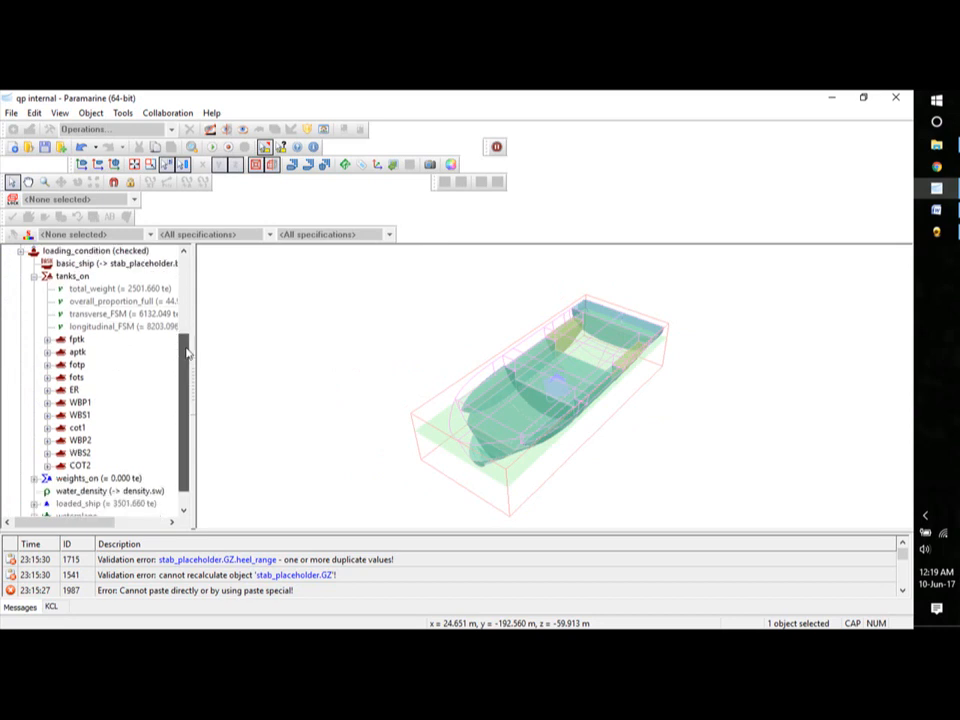
middle_click_drag(731, 354, 730, 334)
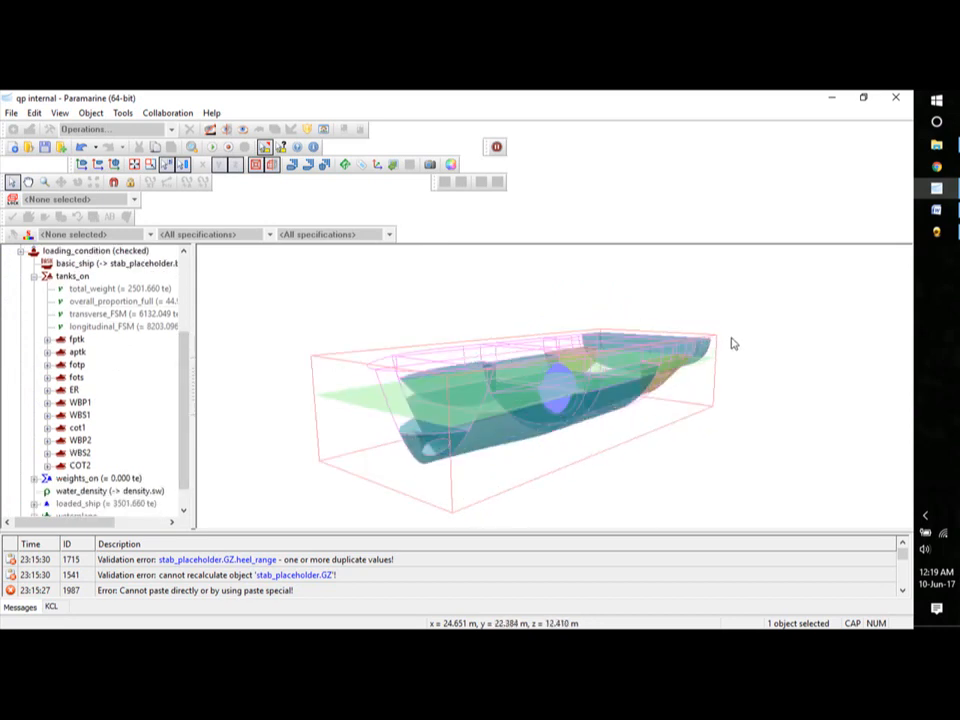
left_click(20, 251)
left_click(7, 314)
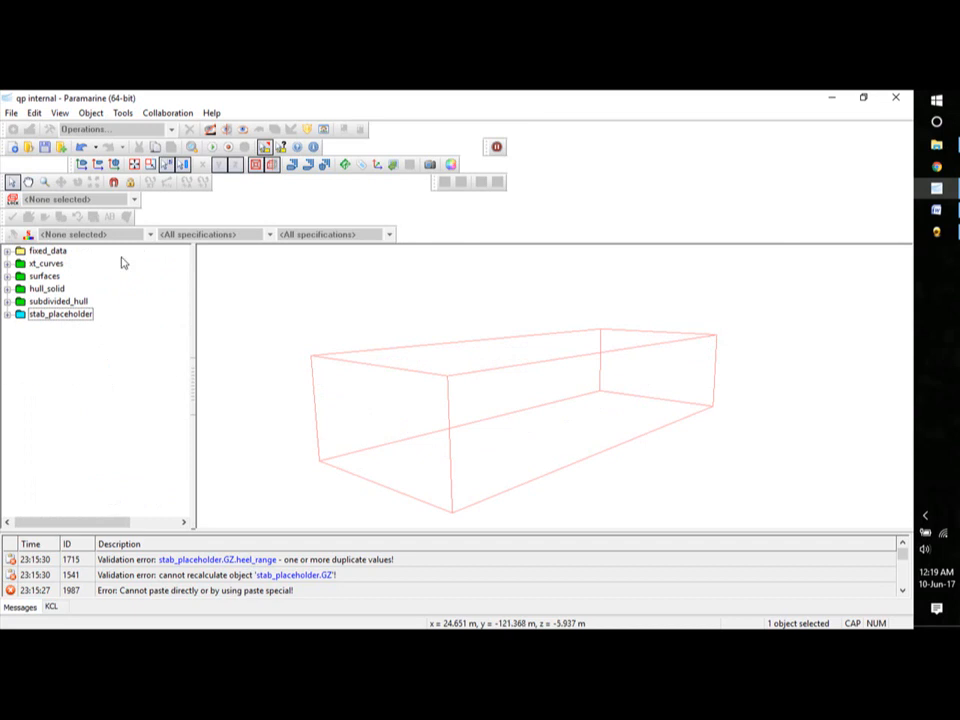
- Switch to the QP PARAMARINE N6 document in Word and read the hull curve, thruster tunnel and subdivision plane definitions
left_click(938, 211)
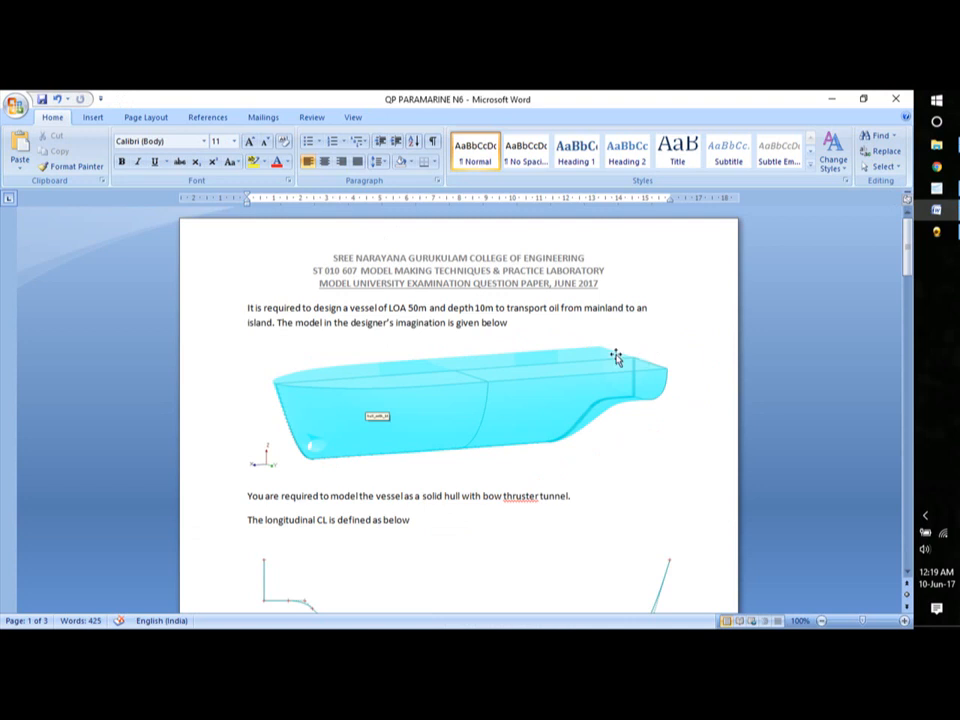
scroll(616, 358, "down", 3)
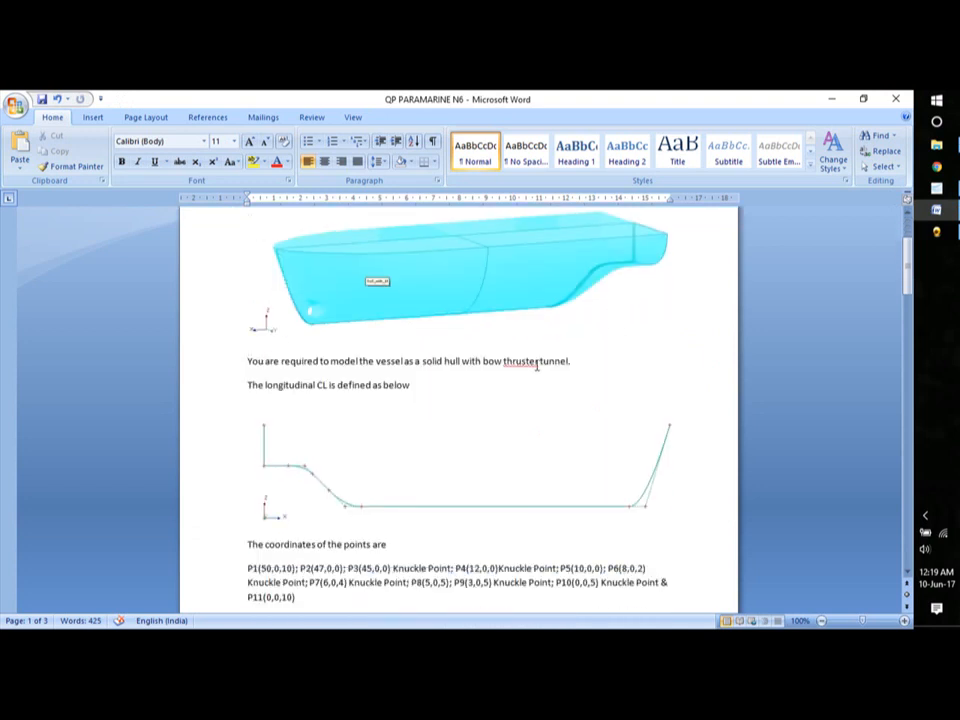
scroll(610, 360, "down", 1)
scroll(440, 430, "down", 2)
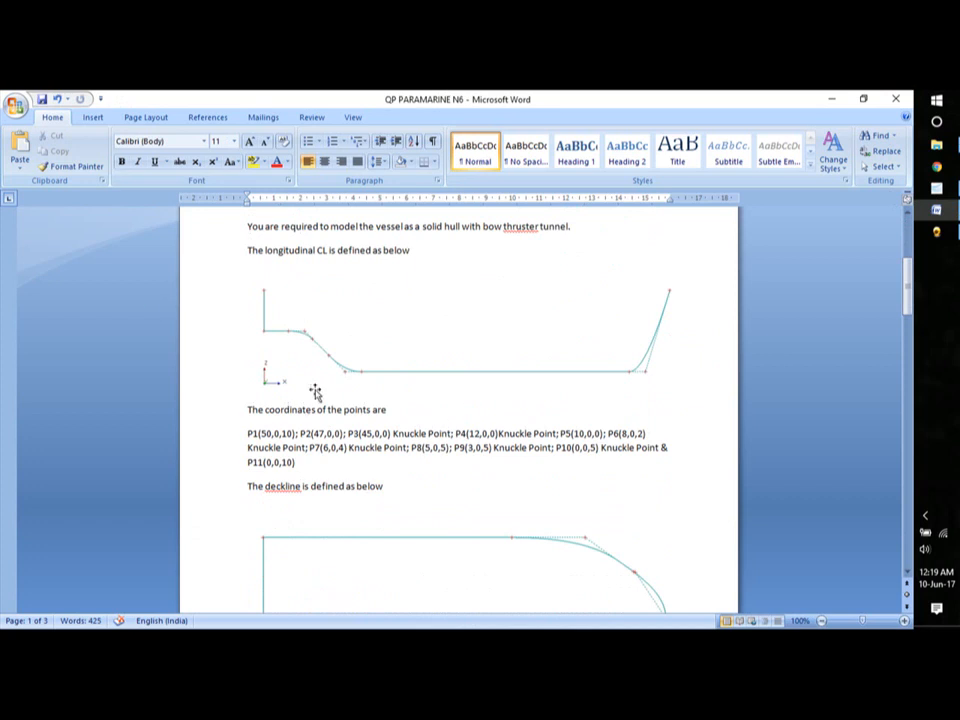
scroll(465, 396, "down", 2)
scroll(464, 398, "down", 2)
scroll(409, 304, "up", 3)
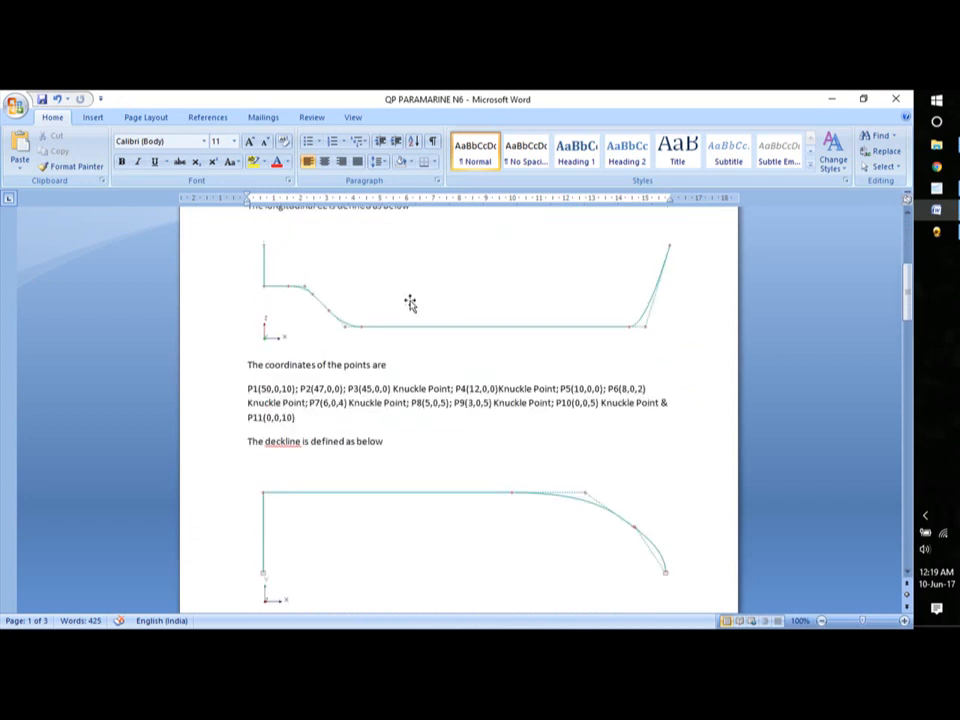
scroll(440, 380, "down", 1)
scroll(396, 442, "down", 10)
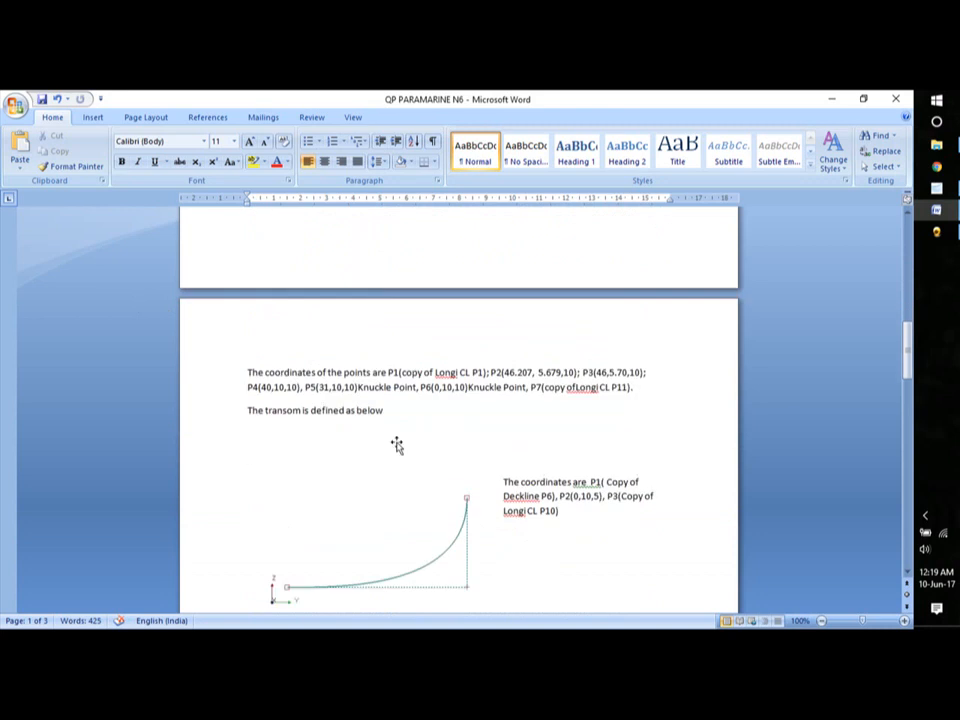
scroll(484, 426, "down", 10)
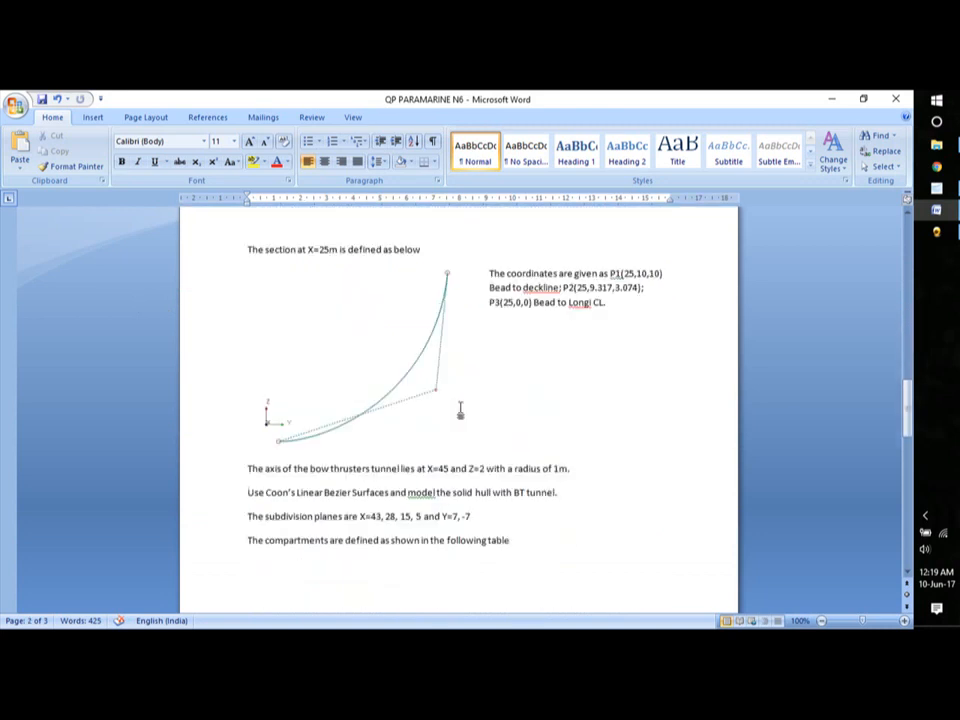
- Read the compartment table, permeabilities, light ship data, baselines and GZ curve requirements in the question paper
scroll(457, 360, "down", 5)
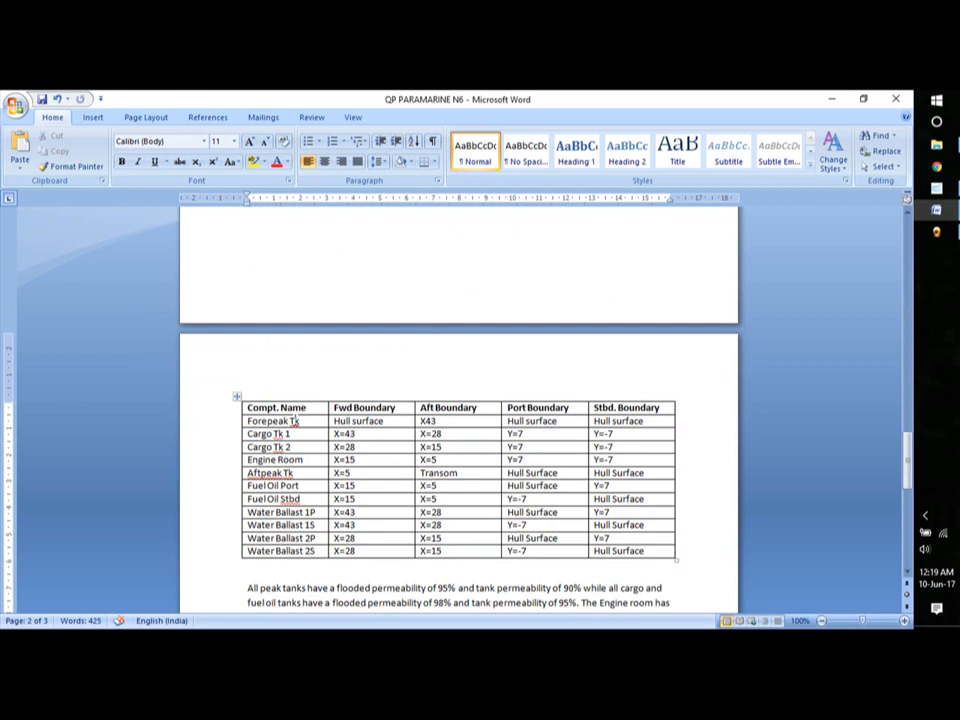
scroll(293, 421, "down", 1)
scroll(293, 421, "up", 3)
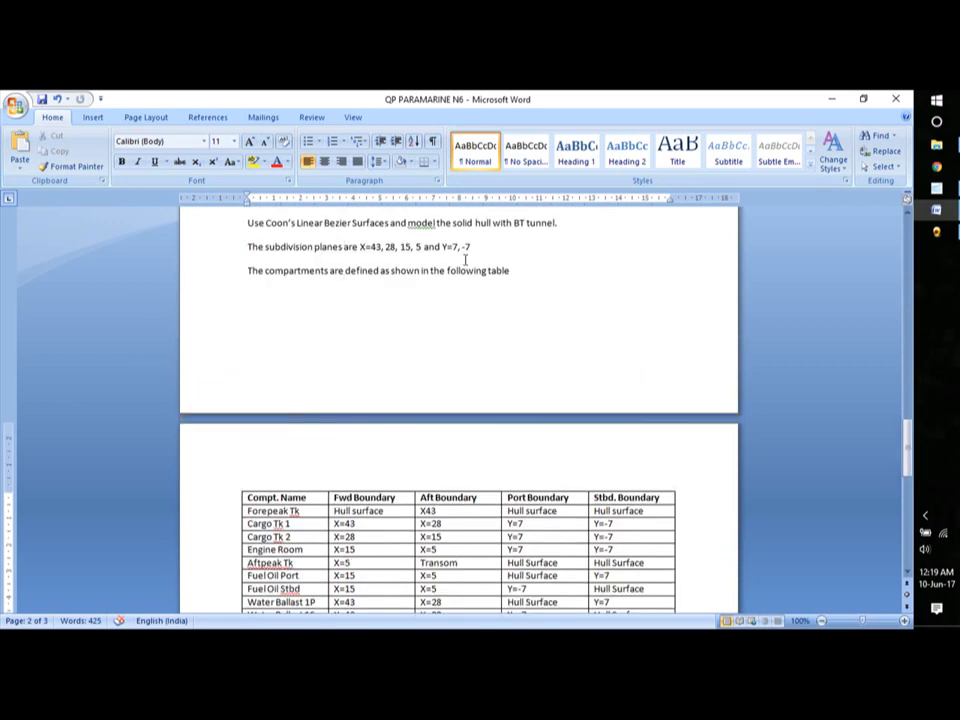
scroll(512, 420, "down", 10)
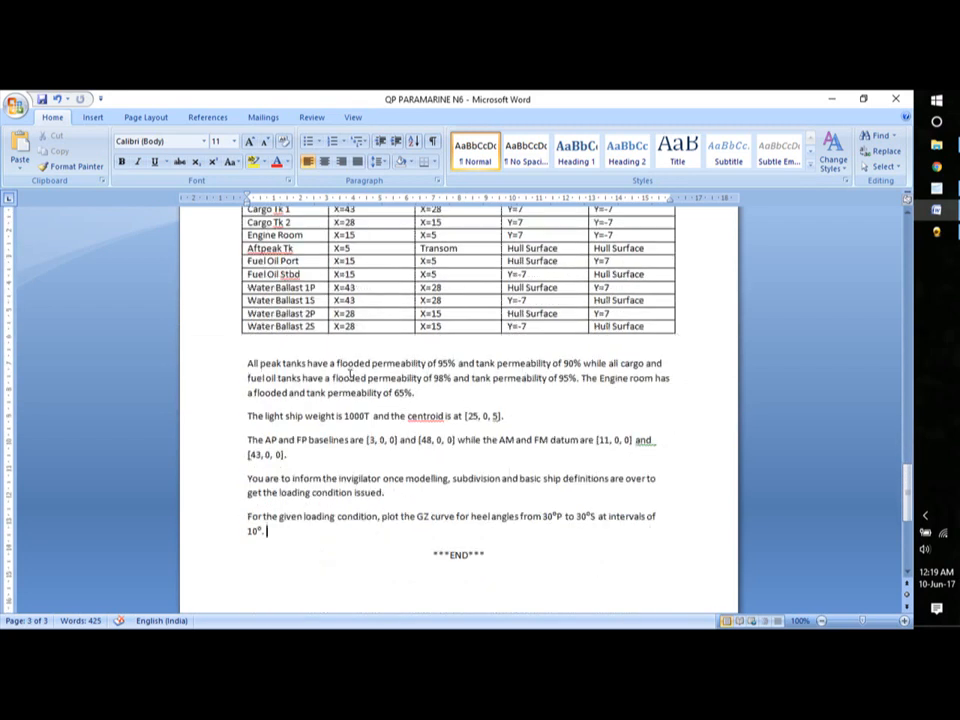
scroll(276, 330, "down", 1)
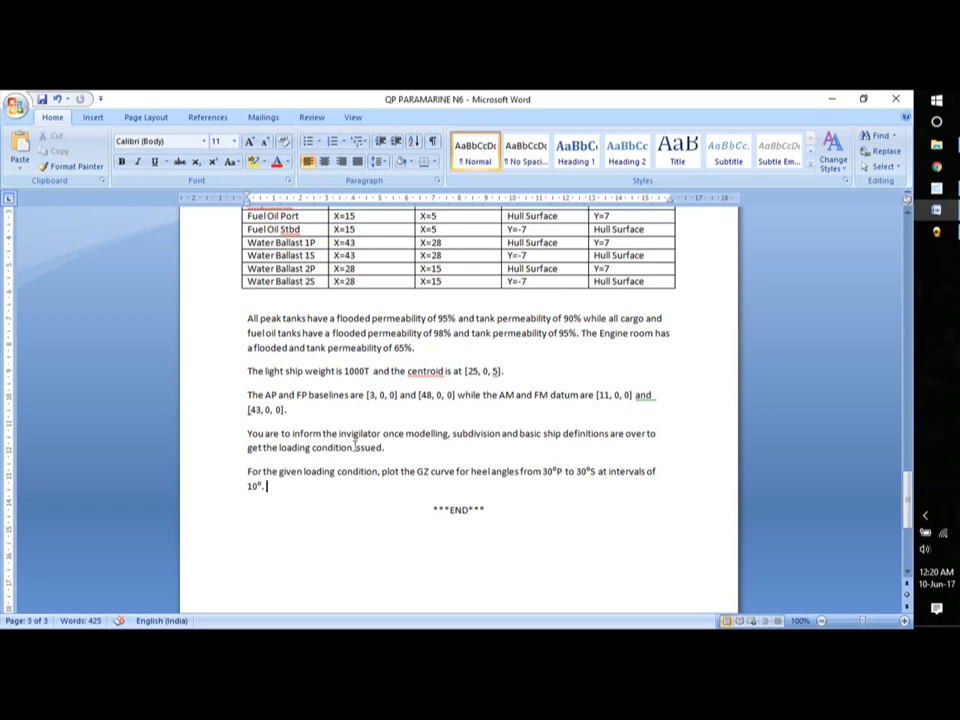
scroll(313, 402, "down", 1)
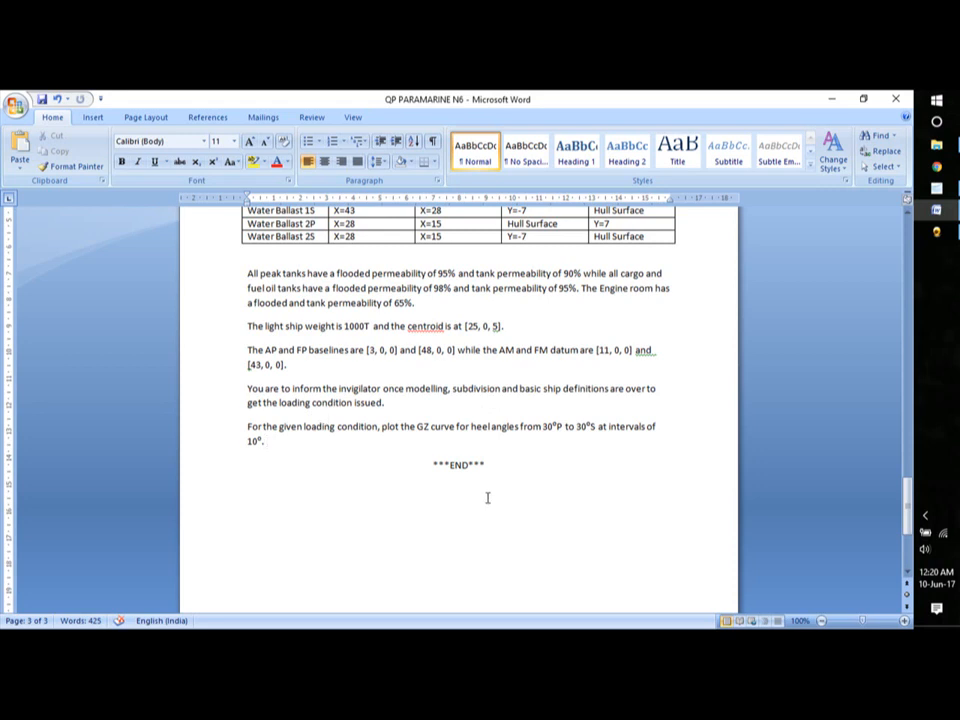
scroll(488, 497, "up", 20)
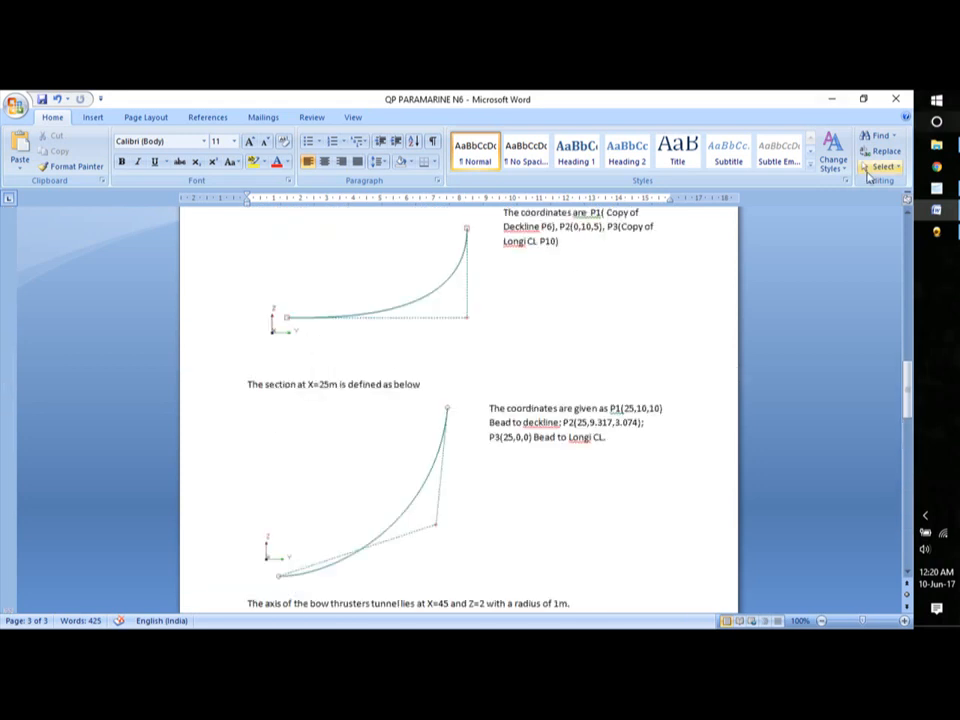
- Switch back to Paramarine and start a new design, saving the current one first
left_click(831, 99)
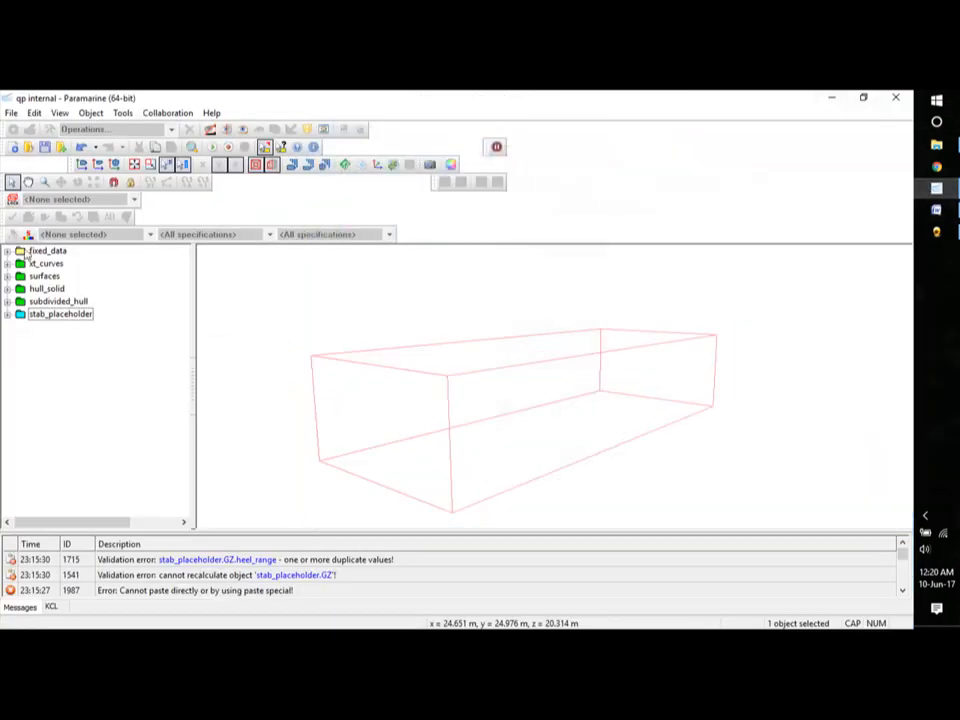
left_click(11, 112)
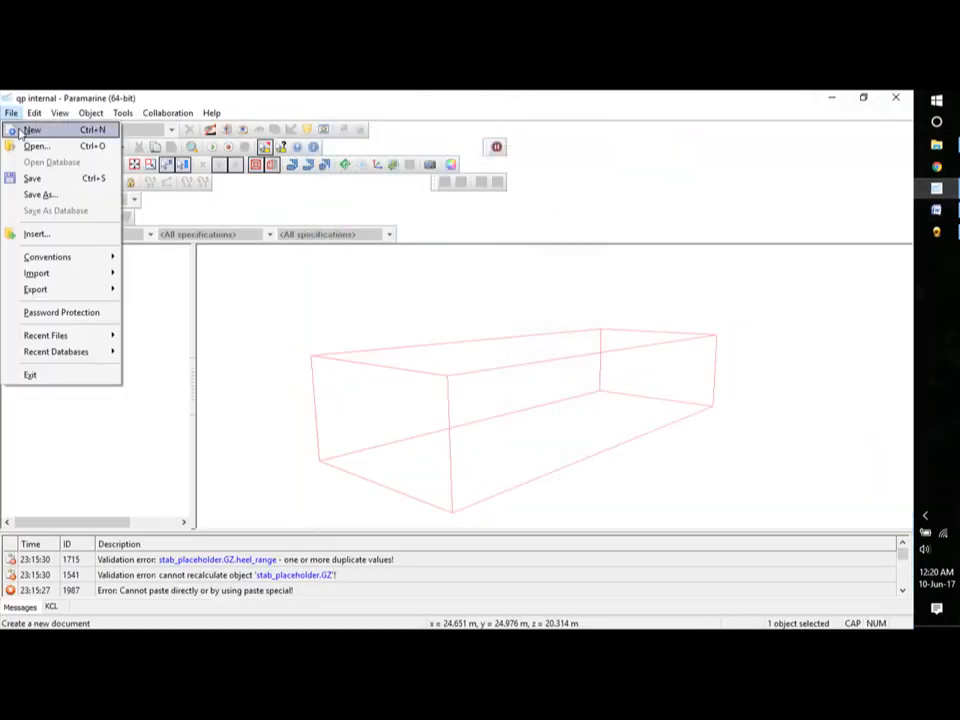
left_click(22, 129)
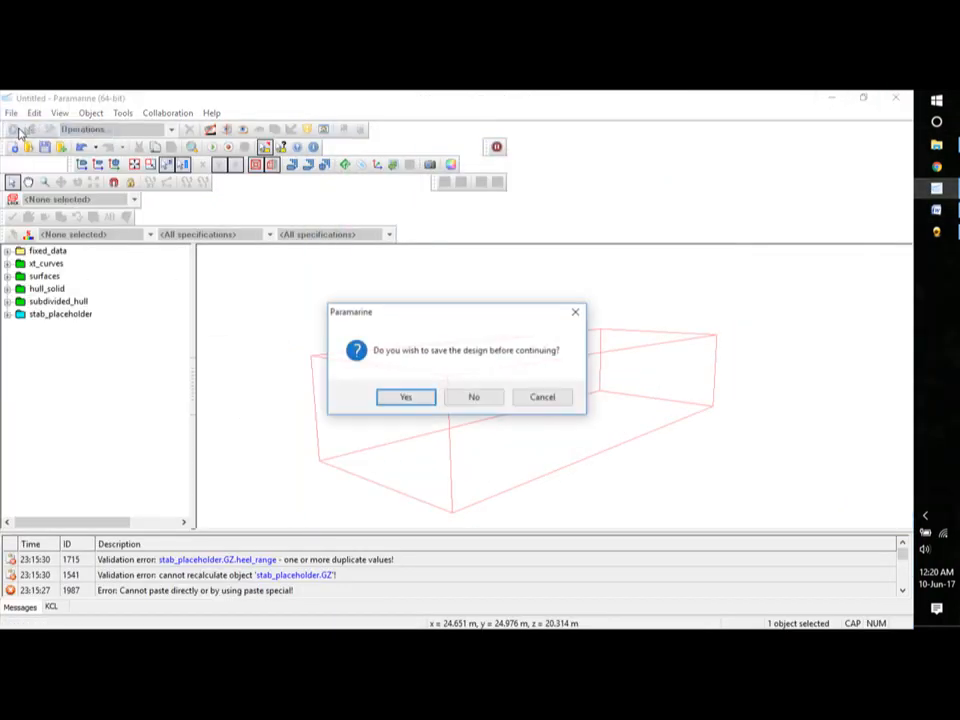
left_click(408, 399)
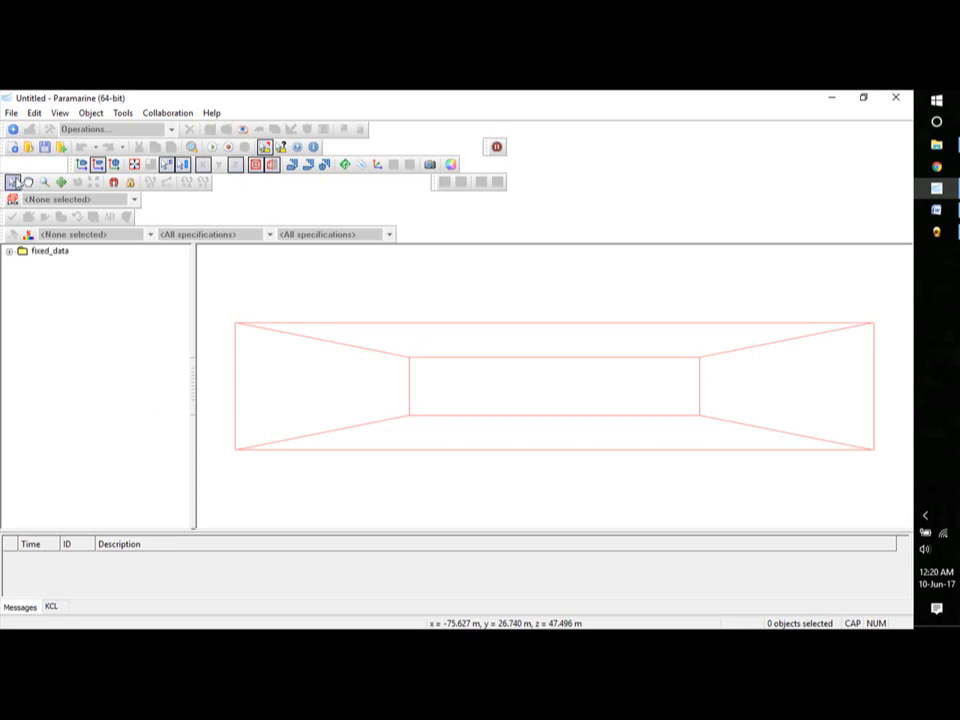
- Insert a geom_placeholder named XT CURVES at the root of the new design and select it
left_click(13, 129)
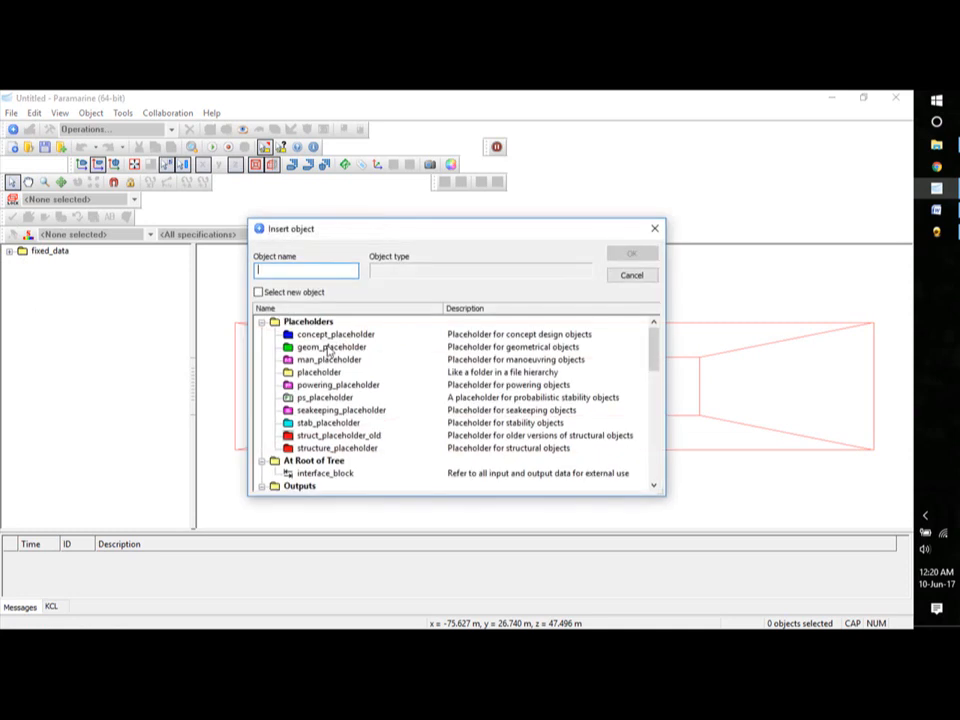
left_click(318, 347)
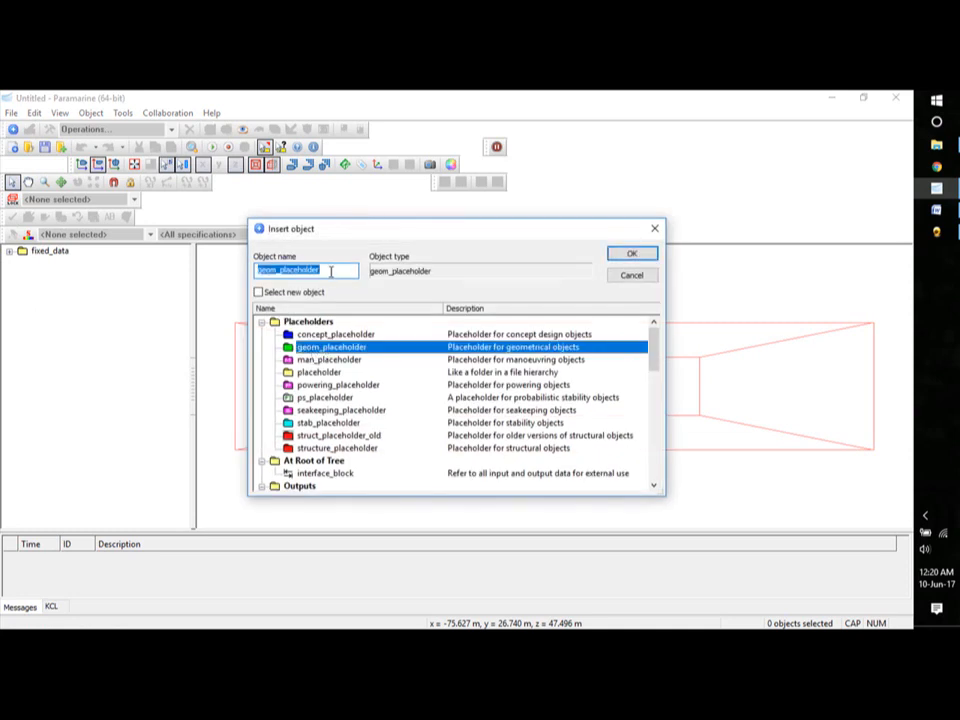
type("x")
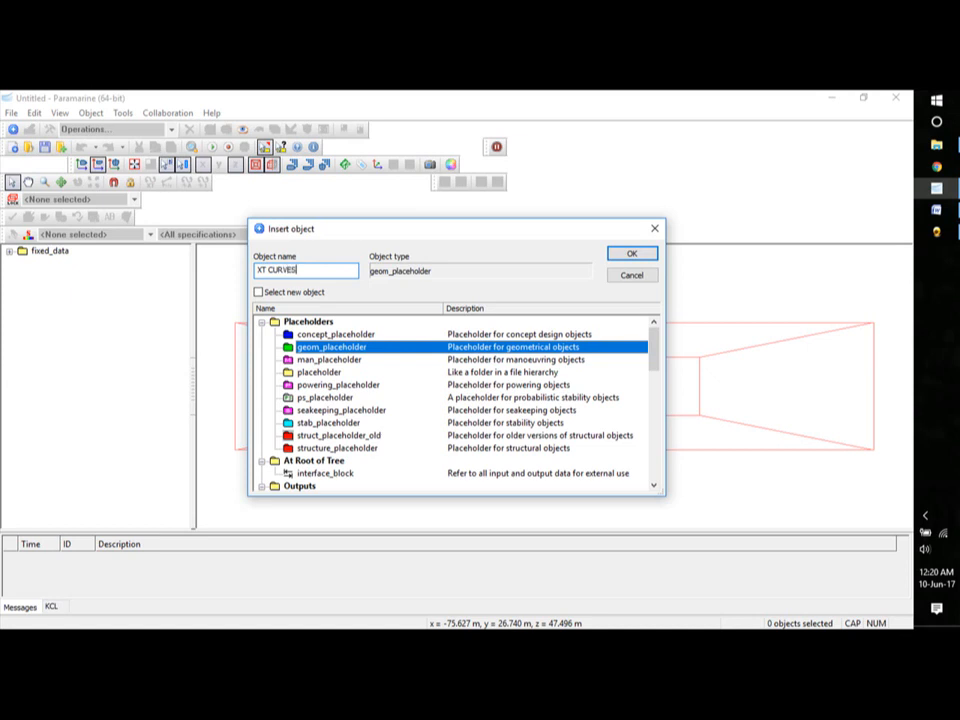
left_click(632, 253)
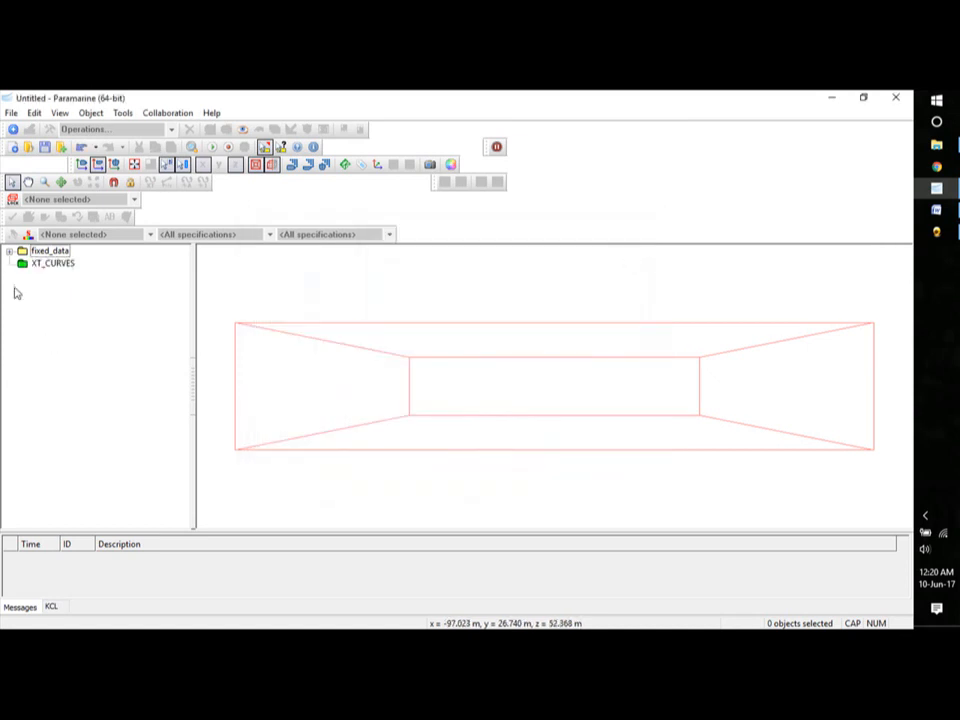
left_click(47, 265)
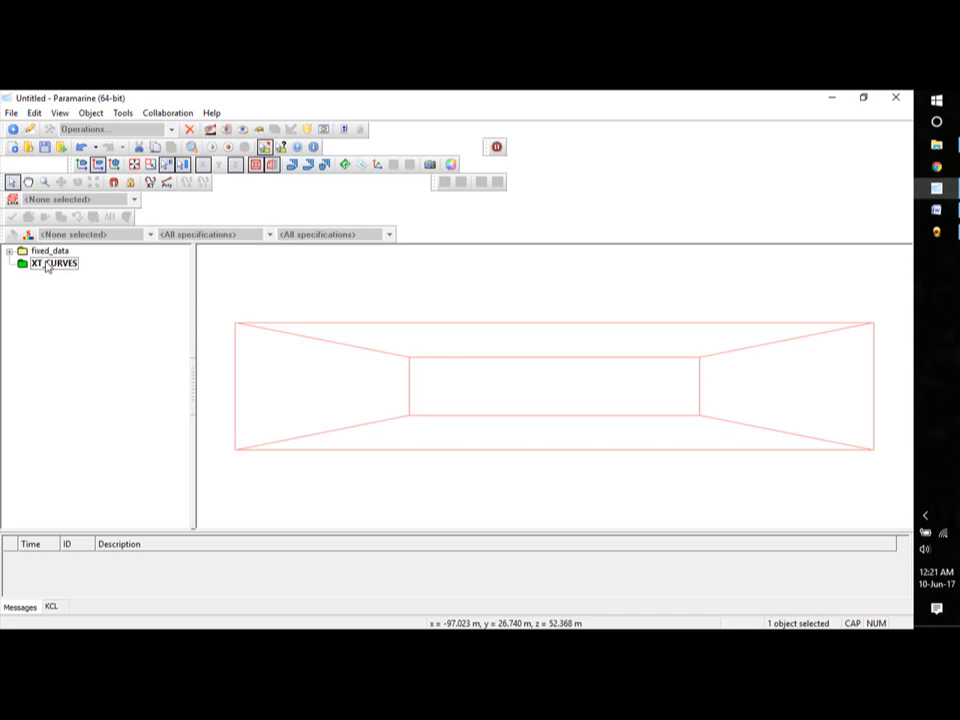
- Insert an xt_curve hull generator definition curve named Longi CL under the XT_CURVES placeholder
left_click(12, 129)
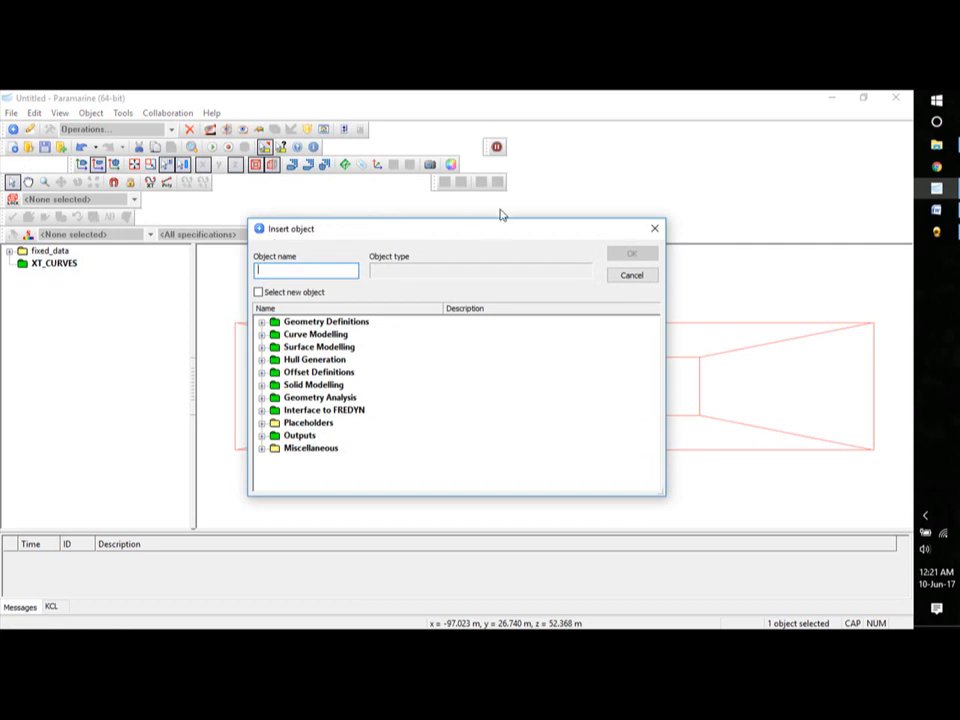
left_click_drag(488, 236, 546, 180)
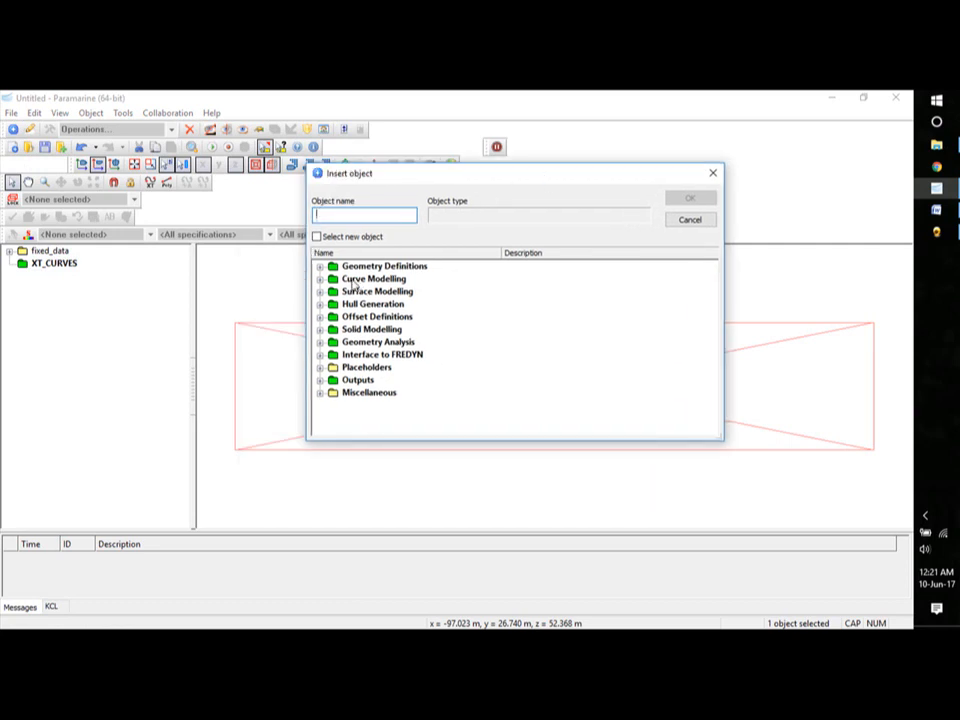
left_click(320, 304)
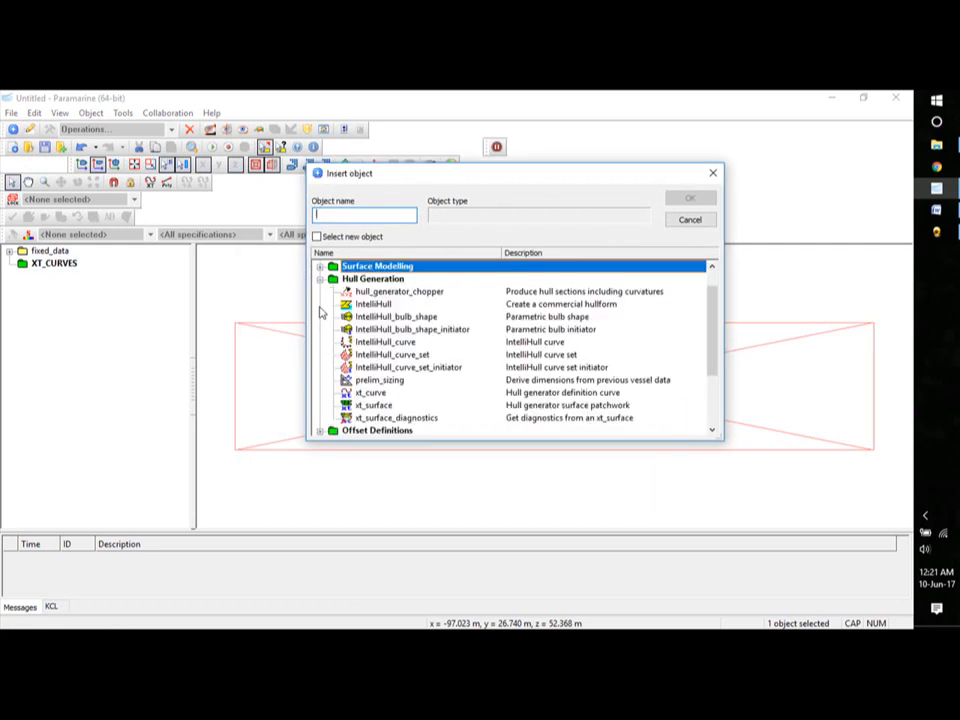
left_click(372, 393)
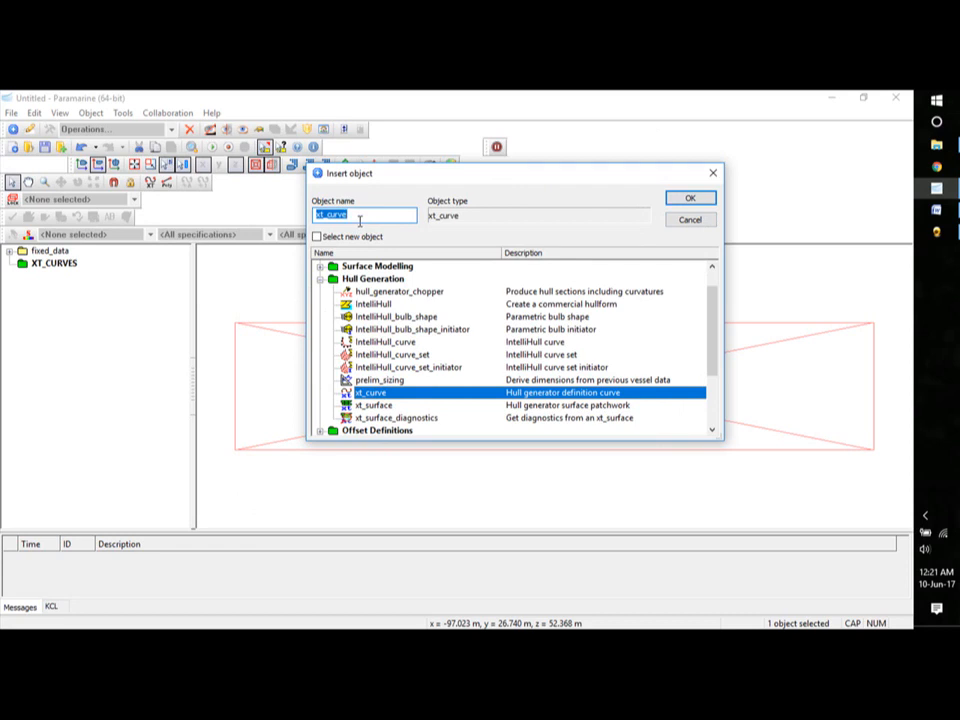
key("BackSpace")
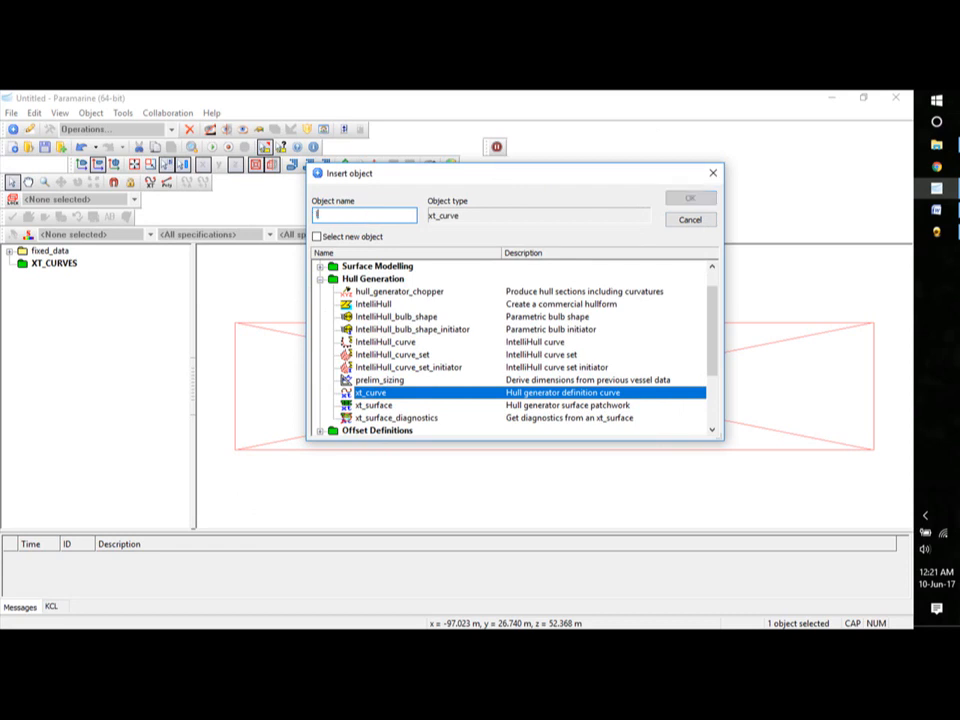
type("LONG")
key("BackSpace")
key("BackSpace")
key("BackSpace")
key("BackSpace")
type("Long")
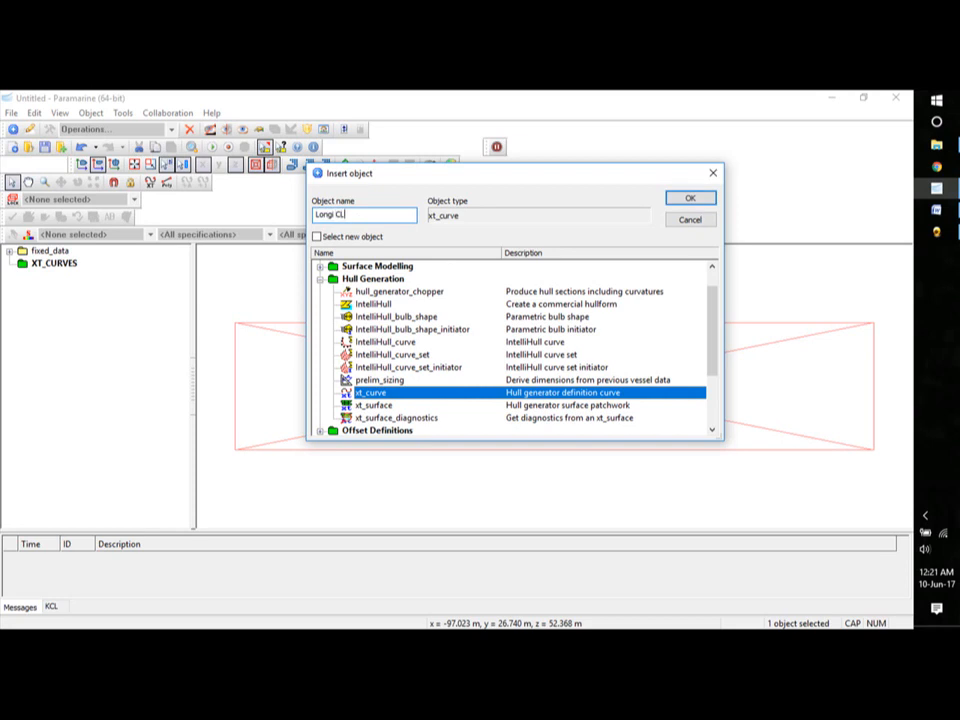
left_click(690, 198)
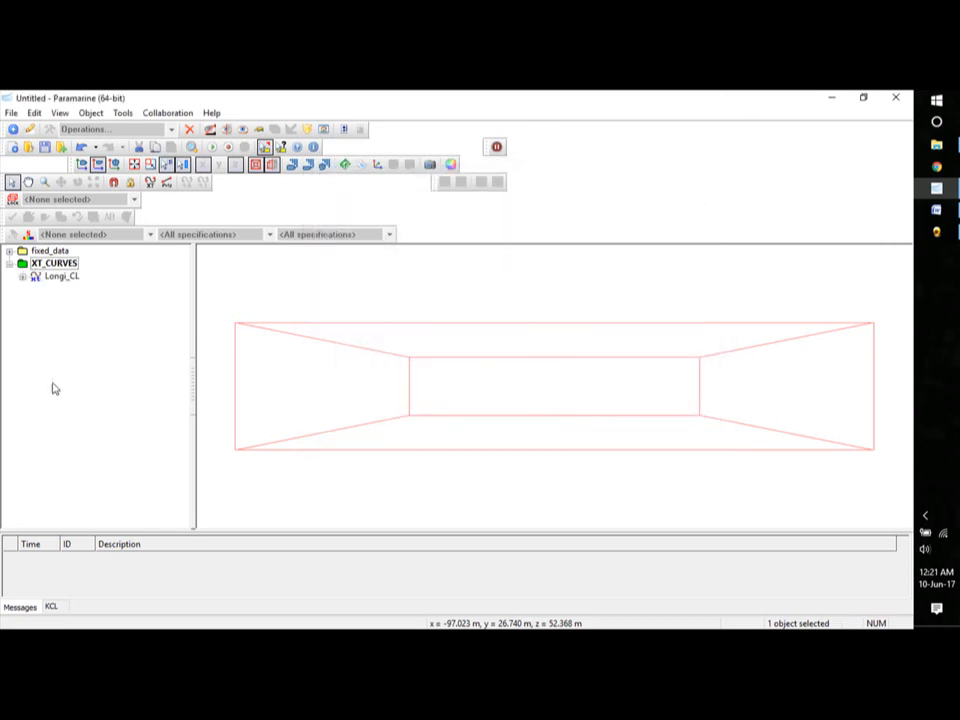
- Set the location of the Longi_CL curve to Y_plane and its tangent to Y
left_click(22, 277)
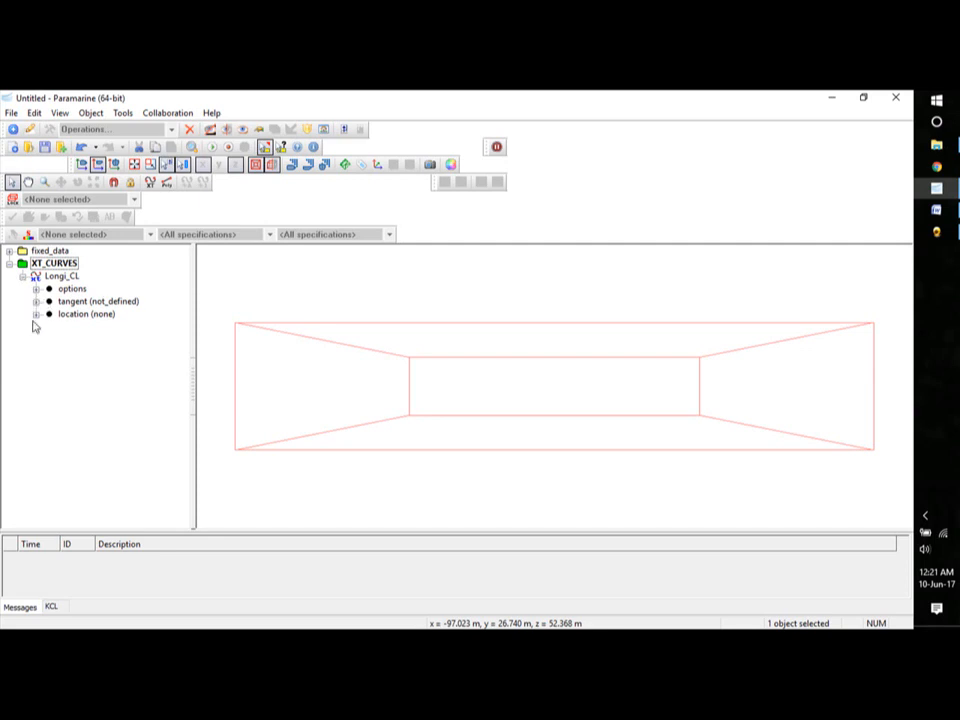
left_click(36, 314)
left_click(86, 352)
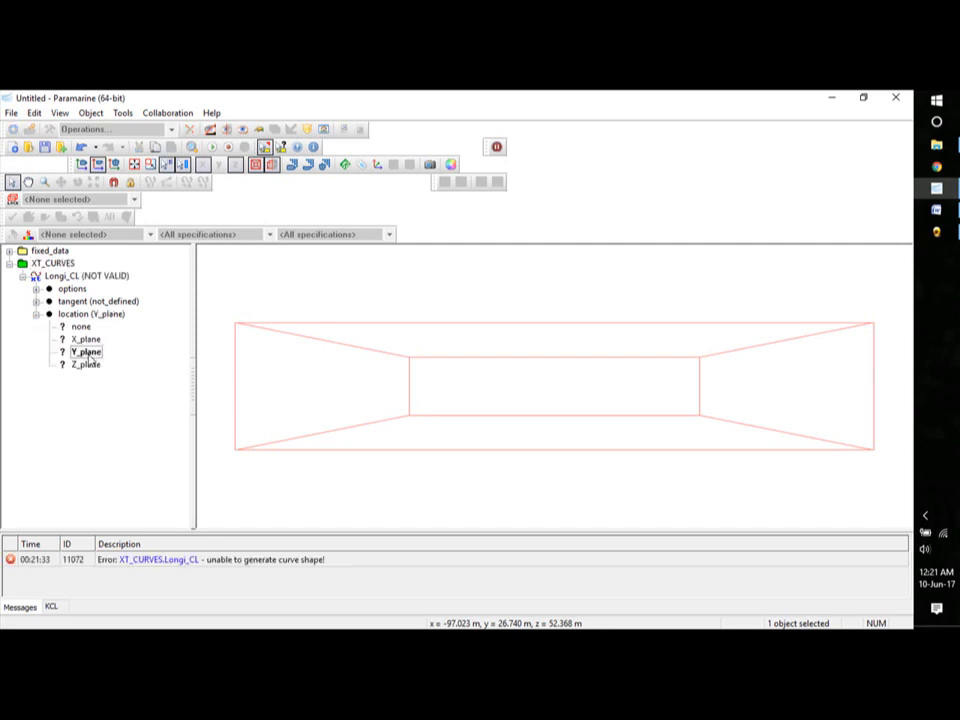
left_click(36, 314)
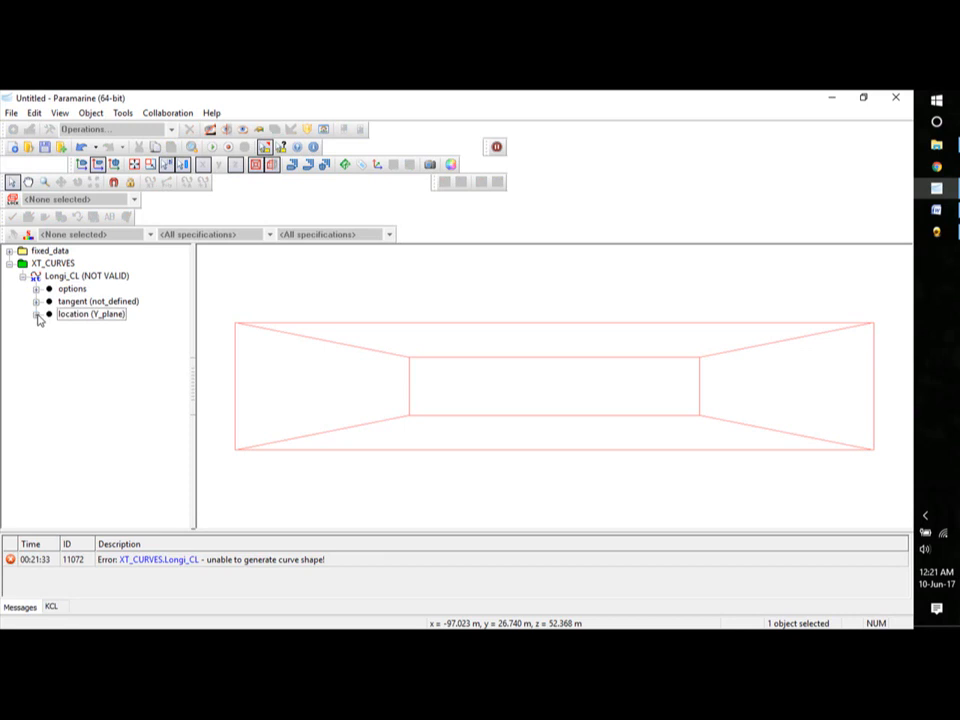
left_click(36, 301)
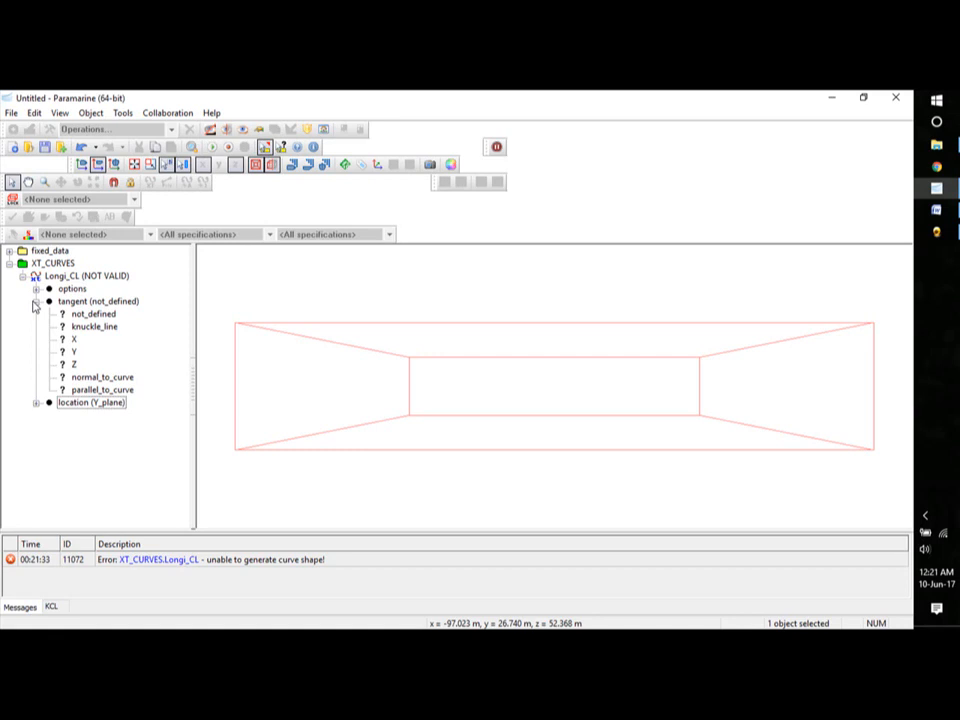
left_click(73, 354)
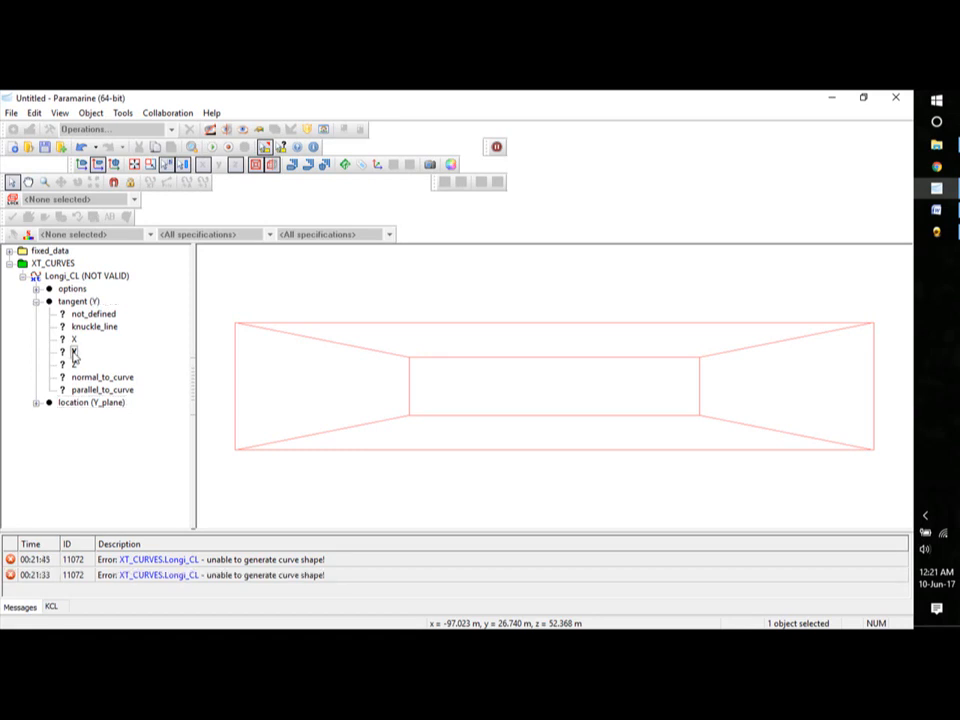
left_click(33, 303)
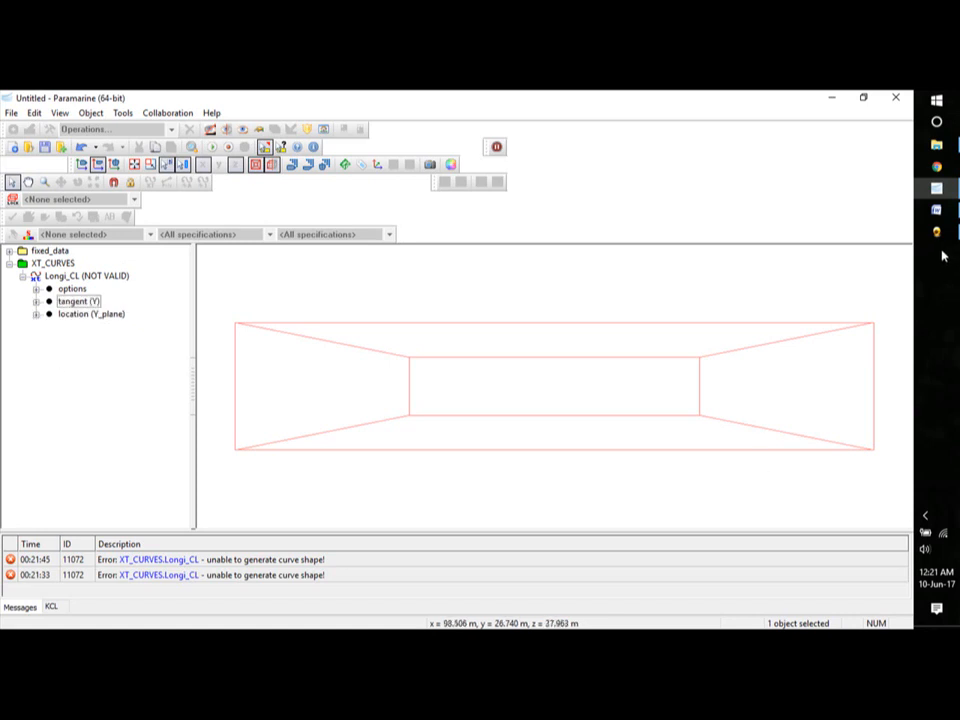
- Set the locations of the XY, XZ and YZ grids to 0 m
mouse_move(945, 236)
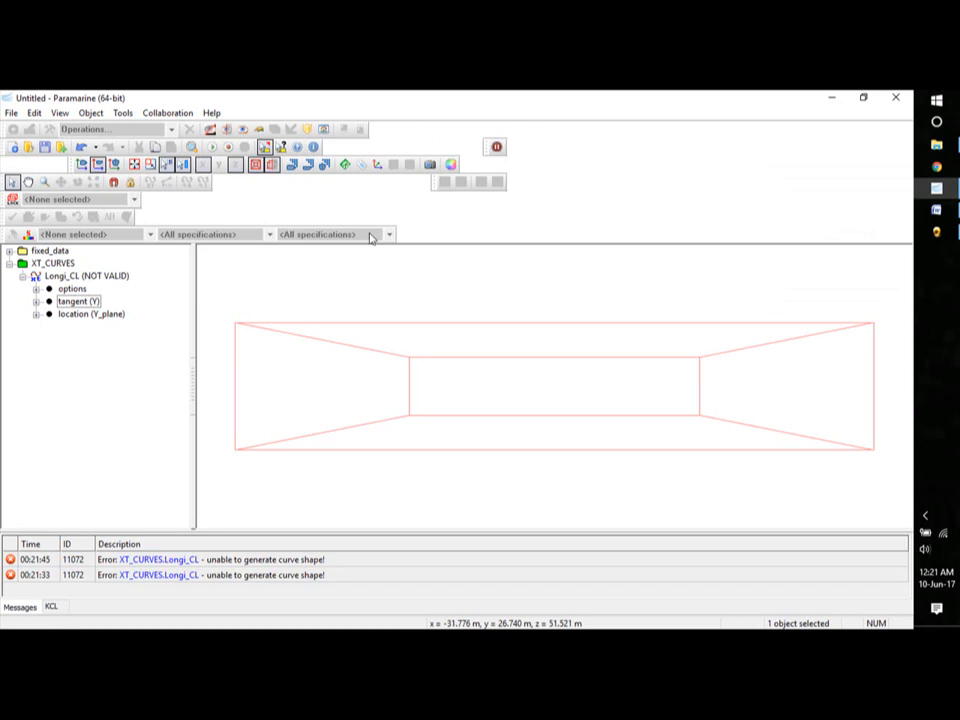
left_click(293, 166)
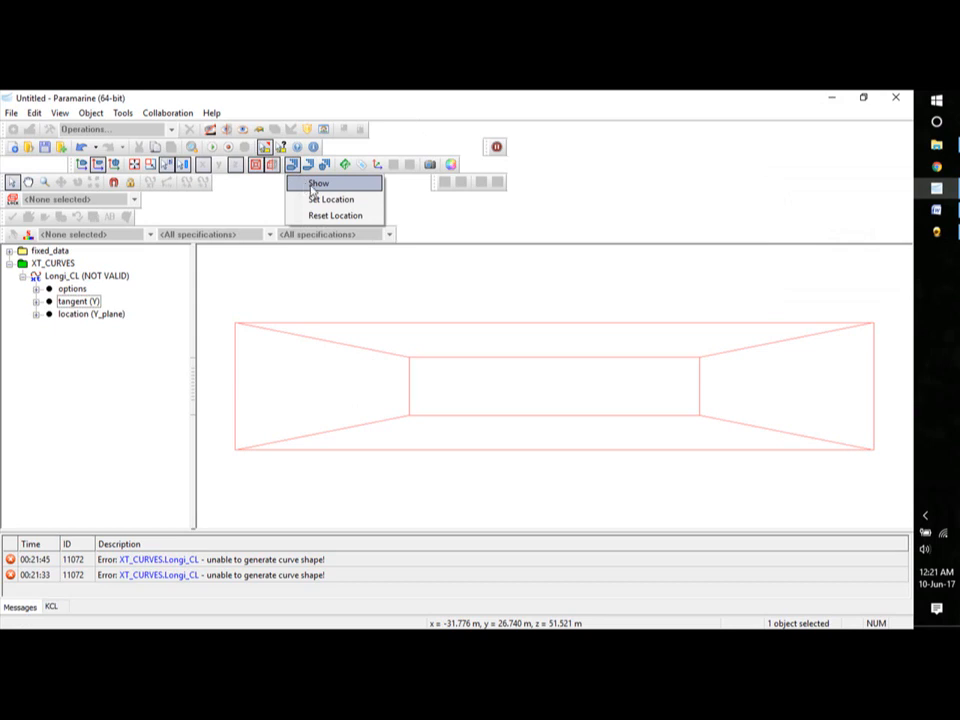
left_click(313, 199)
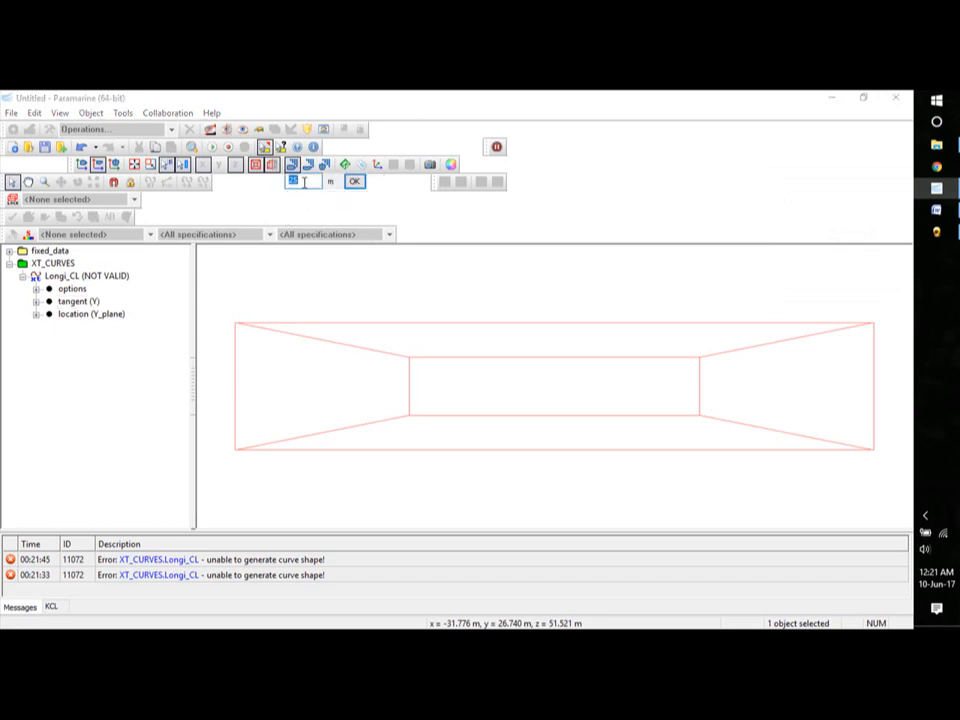
type("0")
left_click(354, 181)
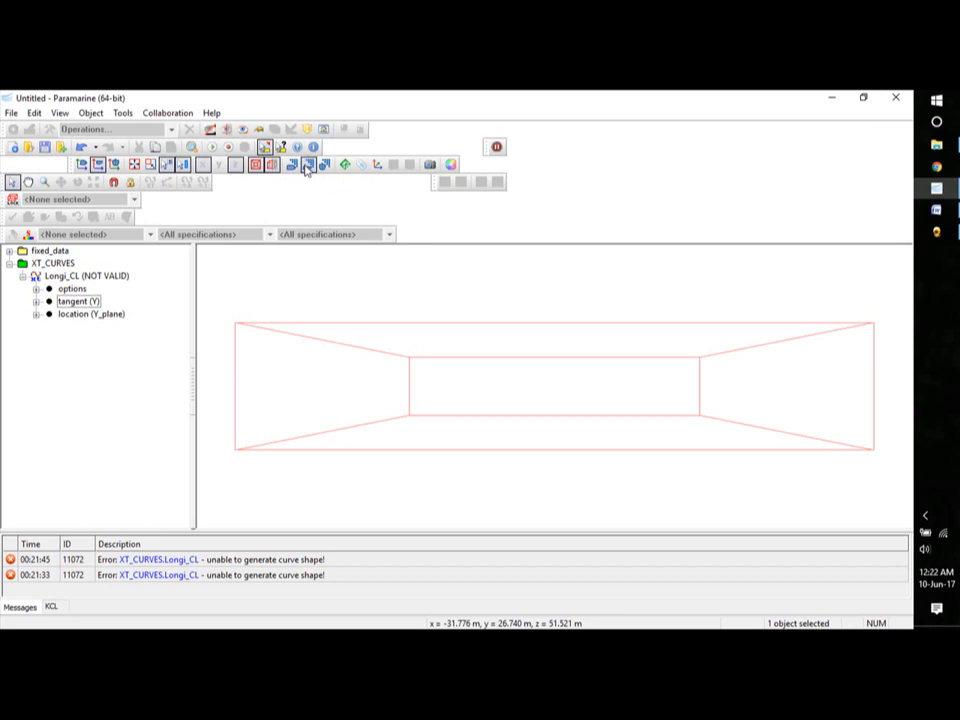
left_click(307, 166)
left_click(340, 199)
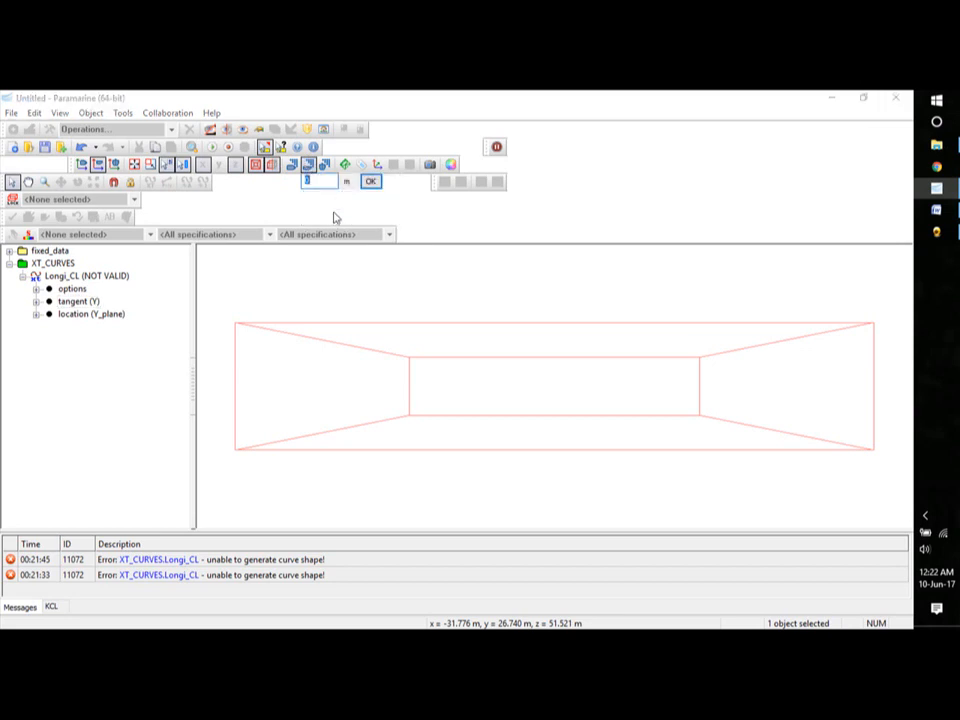
left_click(370, 181)
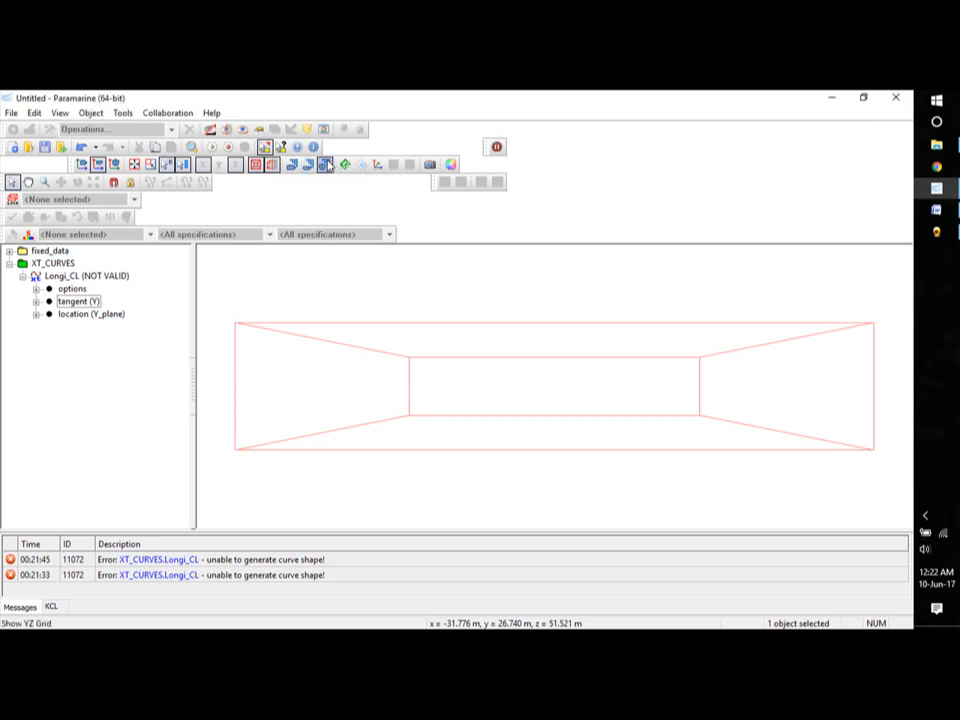
left_click(324, 164)
left_click(352, 199)
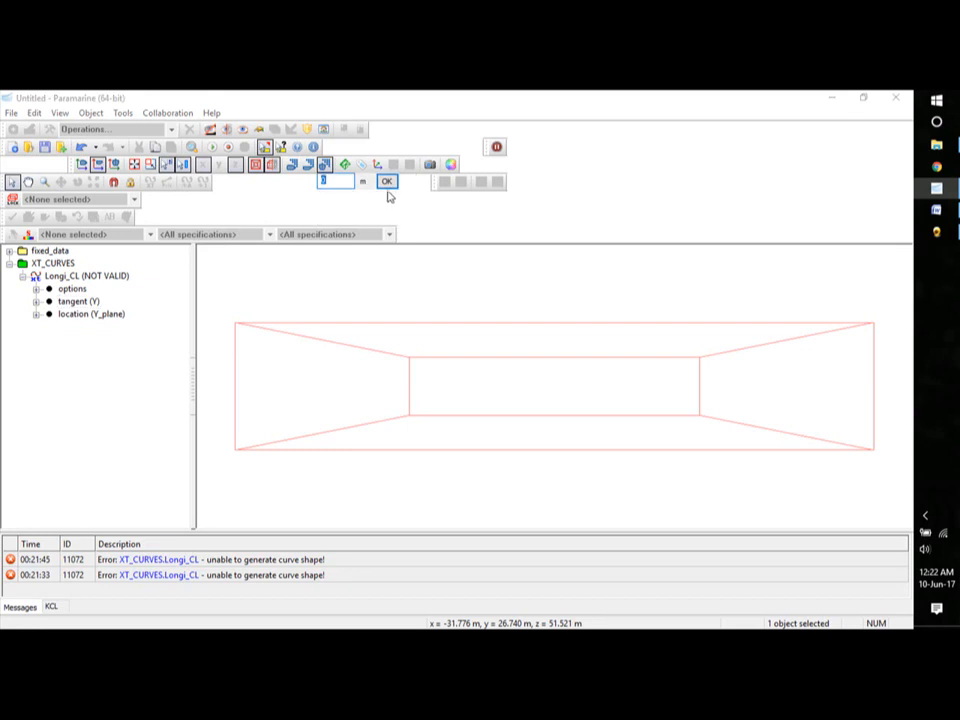
left_click(388, 183)
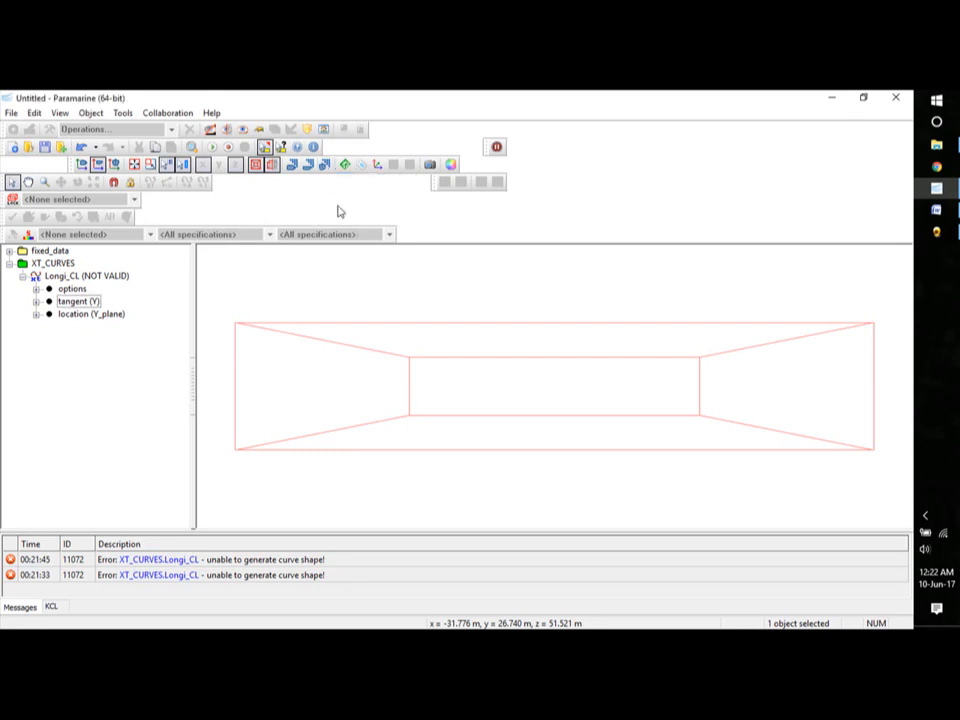
- Show the XZ grid and the coordinate axes, and turn off the perspective display of the side view
left_click(311, 167)
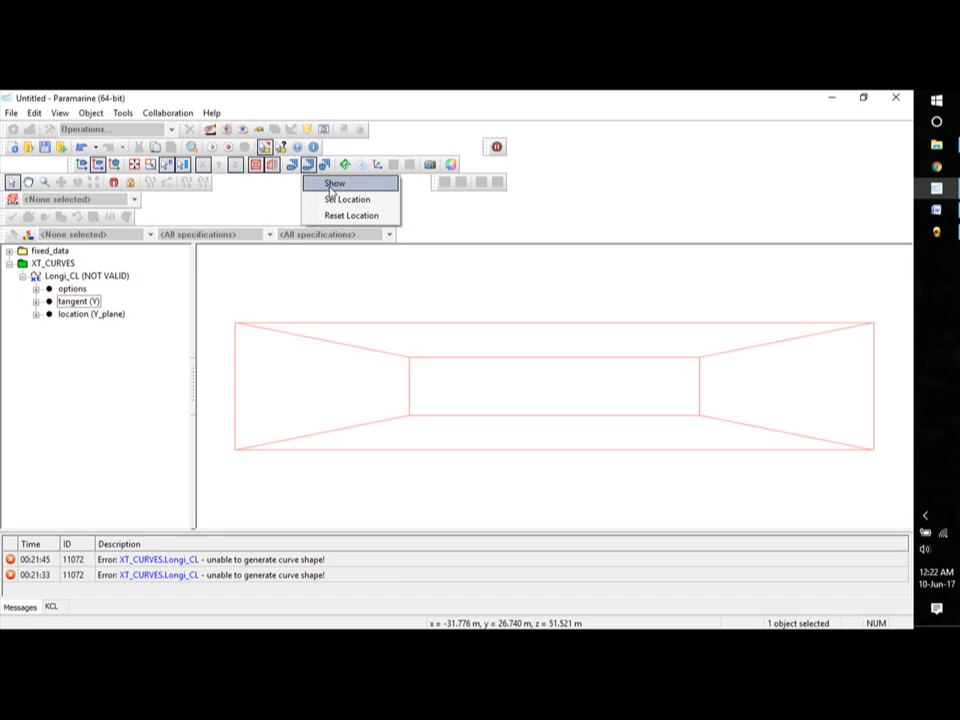
left_click(333, 185)
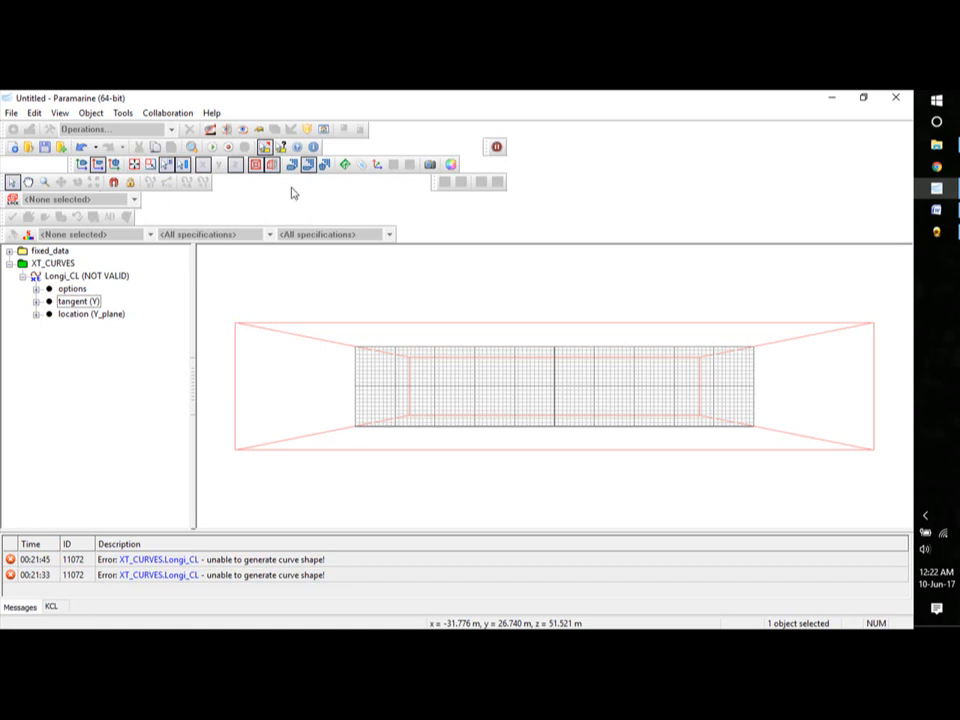
left_click(377, 164)
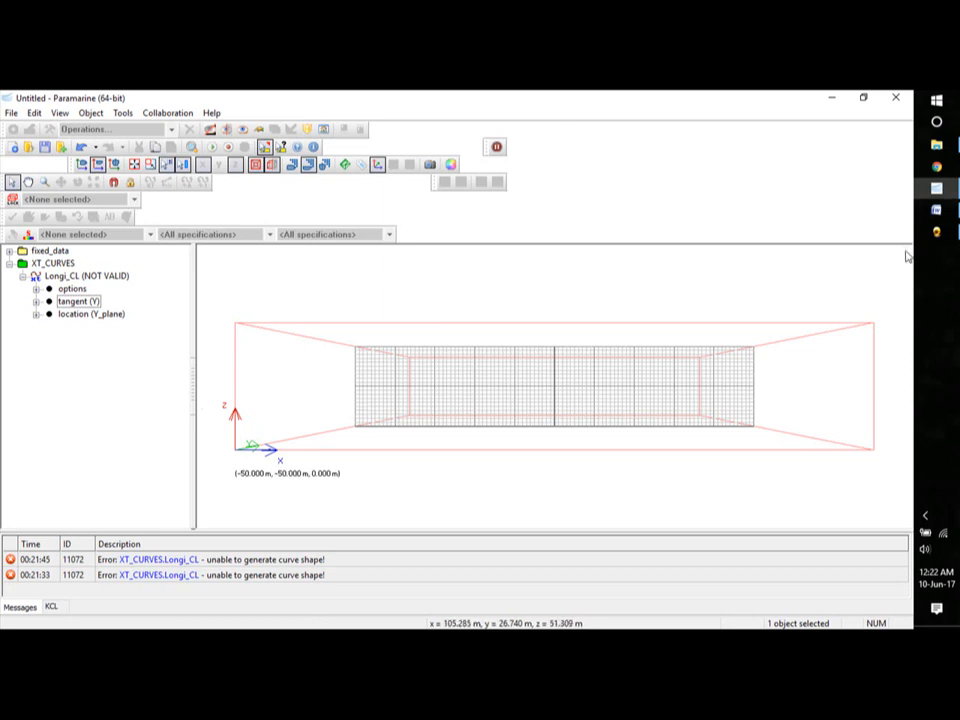
left_click(257, 166)
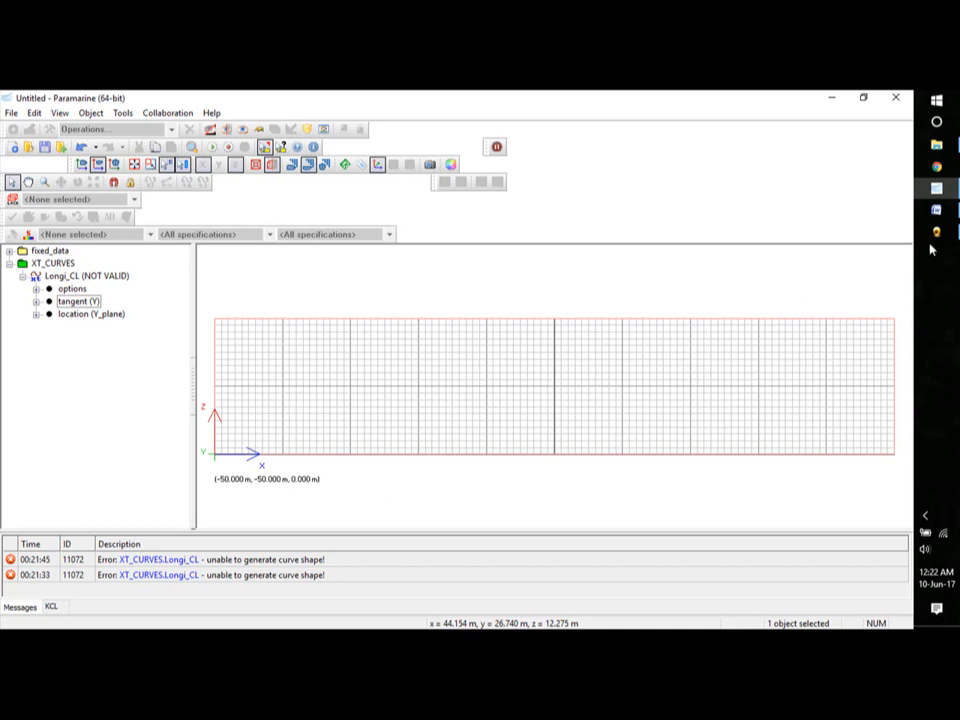
- Switch to the QP PARAMARINE N6 document in Word, read the longitudinal CL point coordinates, and return to Paramarine
left_click(937, 211)
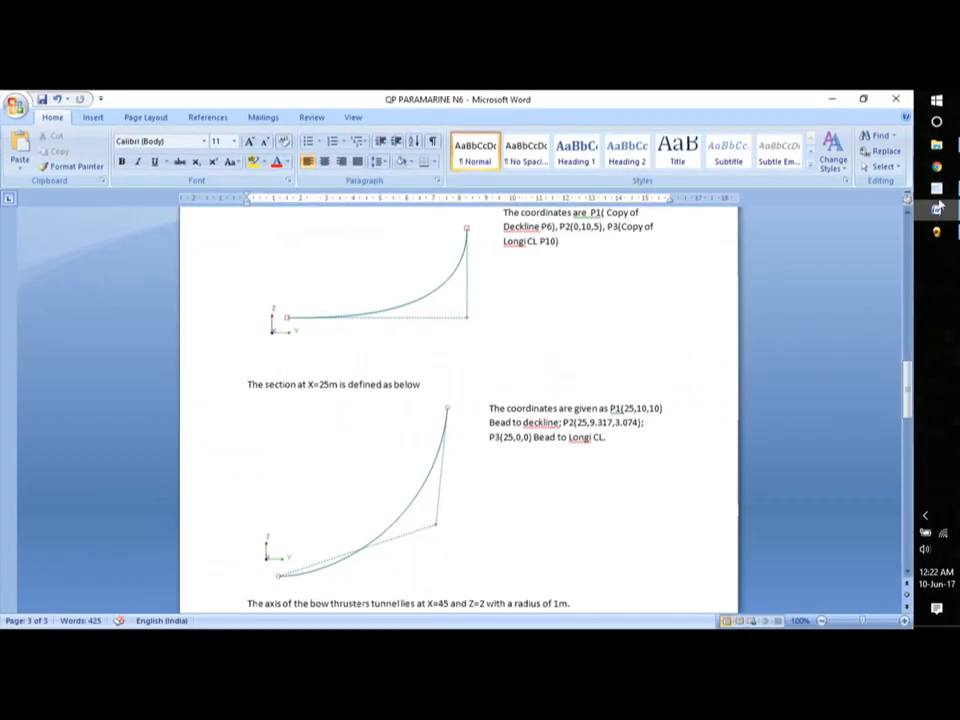
scroll(540, 332, "up", 15)
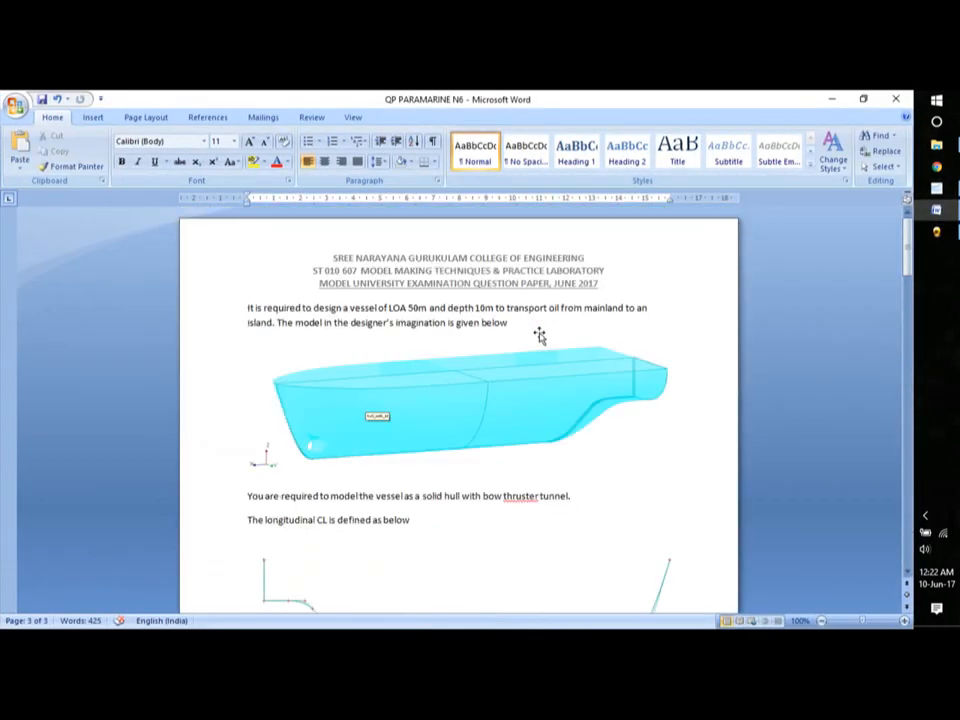
scroll(540, 337, "down", 5)
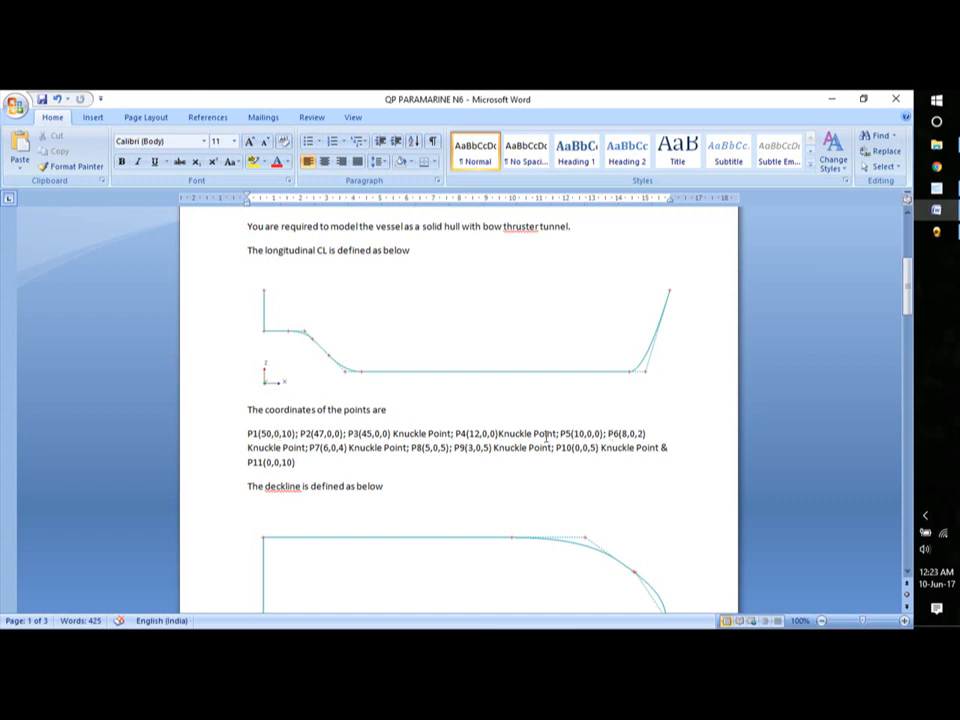
left_click(832, 99)
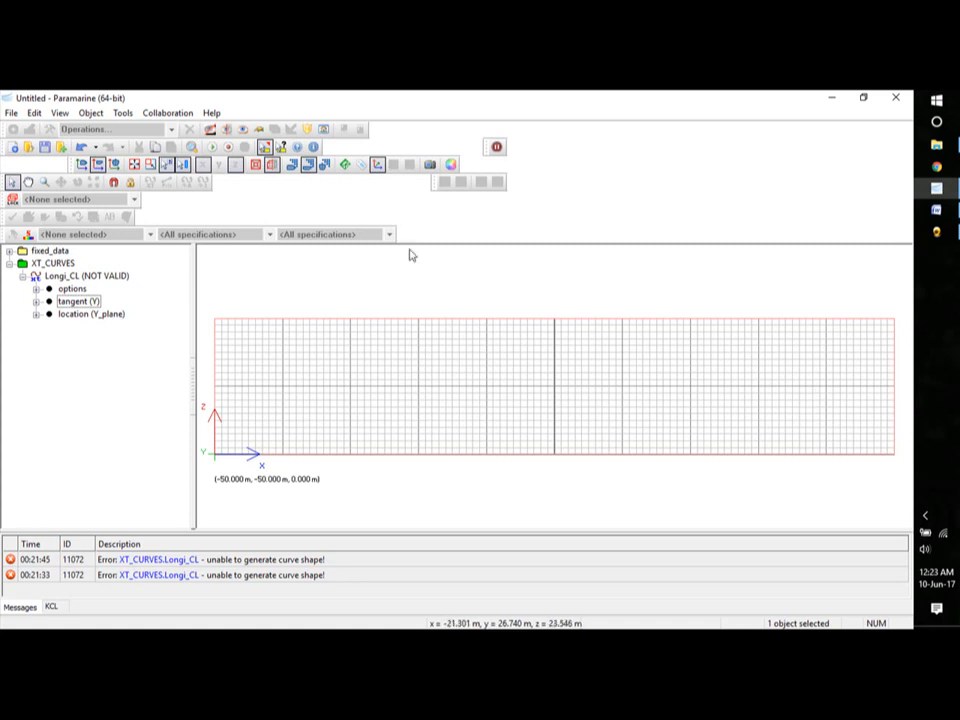
- Add three bow points to Longi_CL at about x 50 m, z 10 m; x 49.3 m, z -0.1 m; and x 47.4 m, z 0 m
left_click(60, 276)
left_click(60, 276)
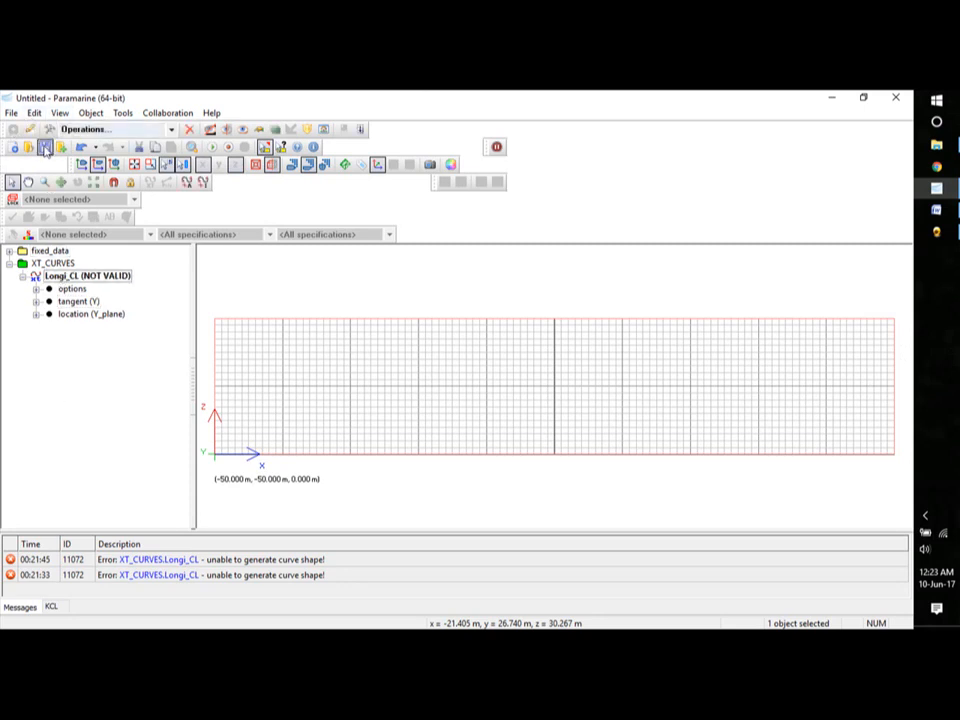
right_click(56, 275)
mouse_move(104, 317)
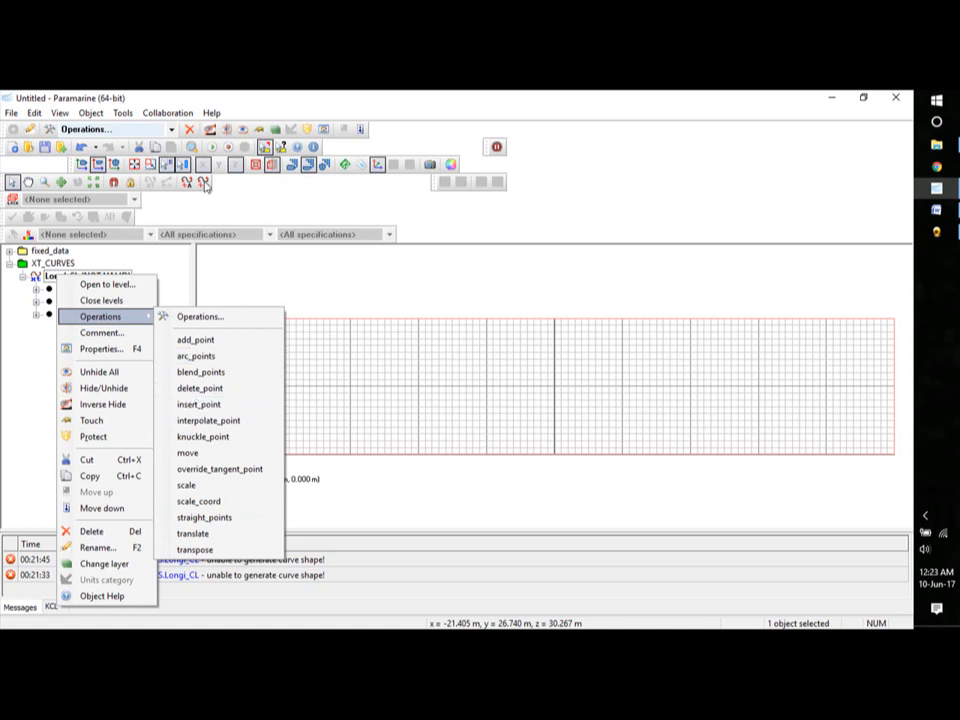
left_click(240, 202)
left_click(205, 185)
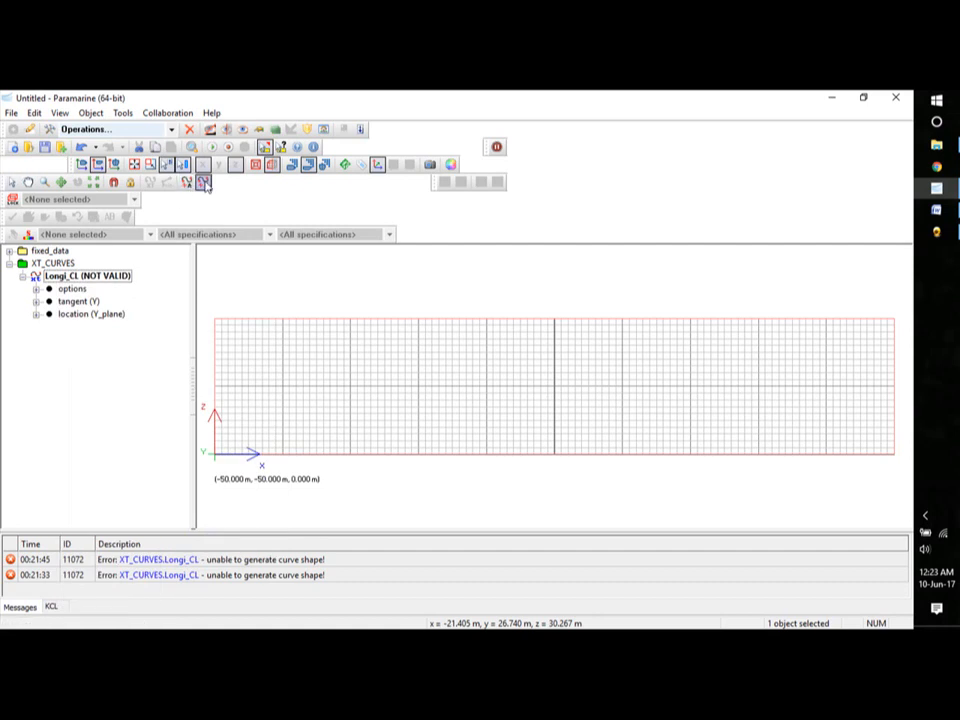
left_click(895, 389)
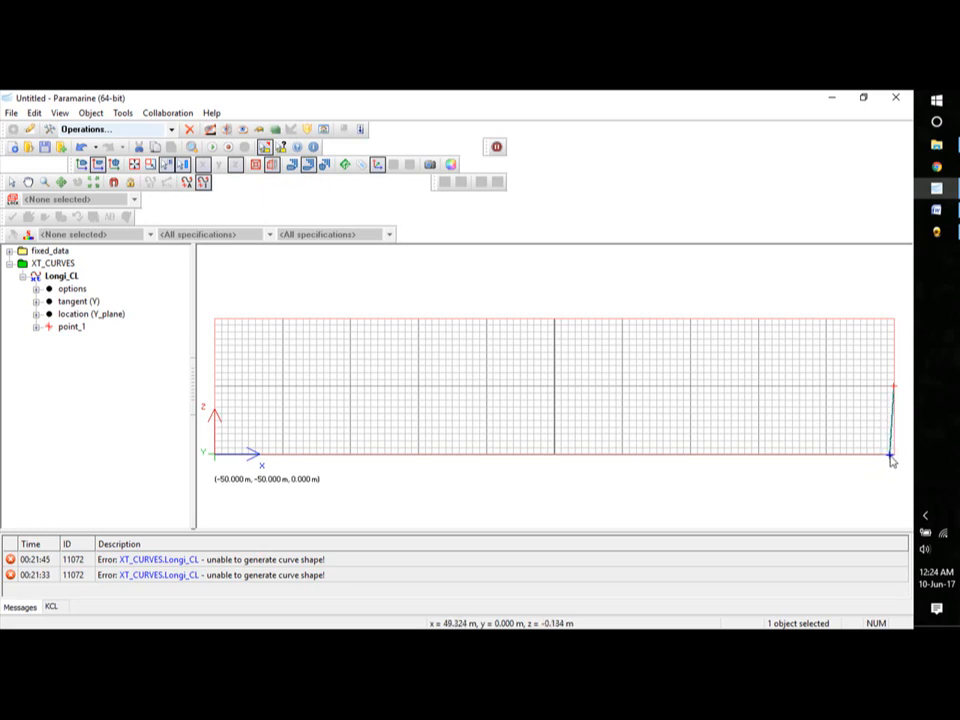
left_click(892, 461)
left_click(878, 460)
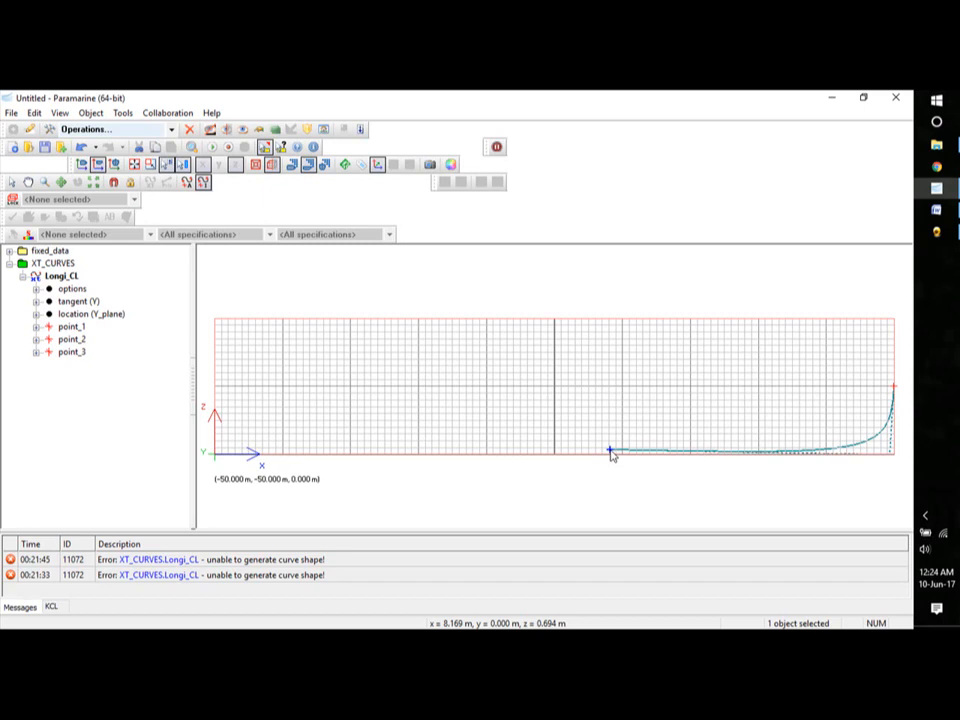
- Add two more Longi_CL points along the baseline at about x 12 m and x 10 m, both near z 0.1 m
left_click_drag(612, 455, 637, 459)
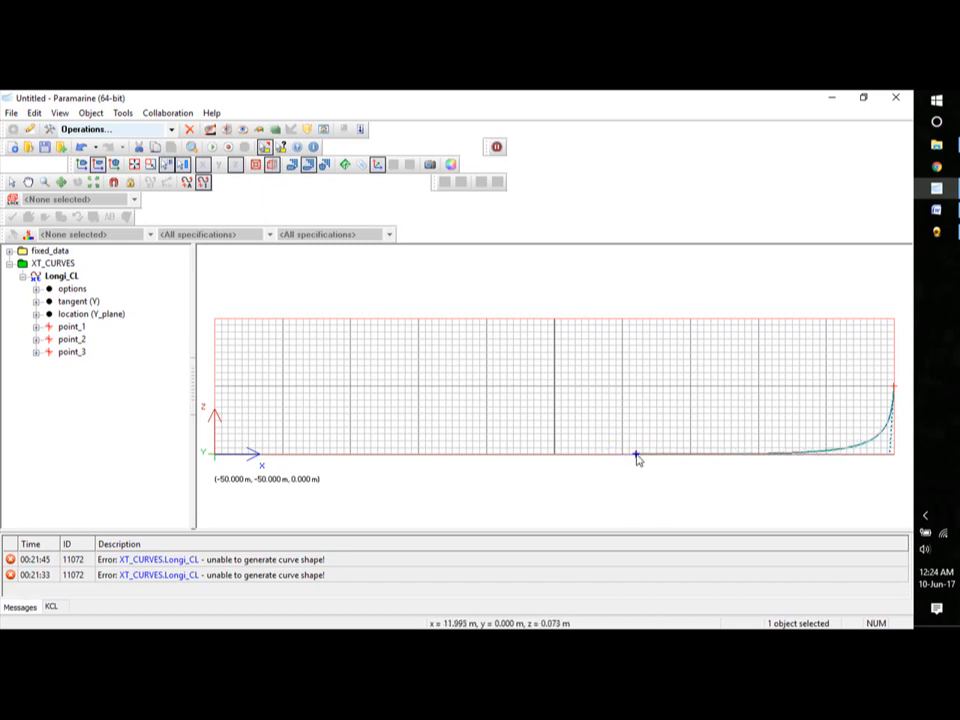
left_click(637, 459)
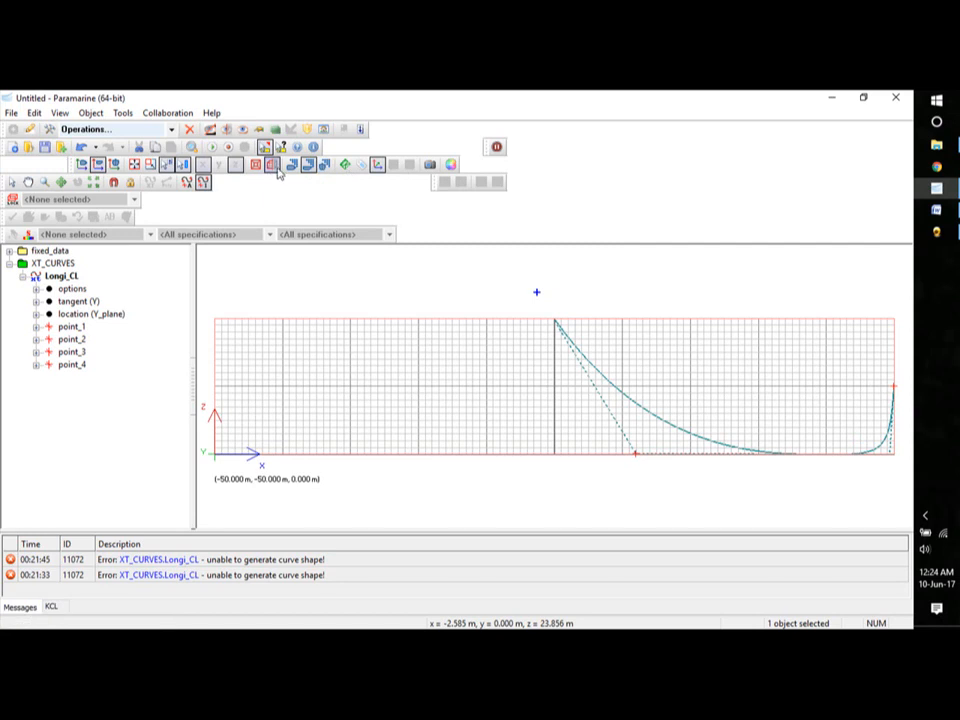
left_click(270, 164)
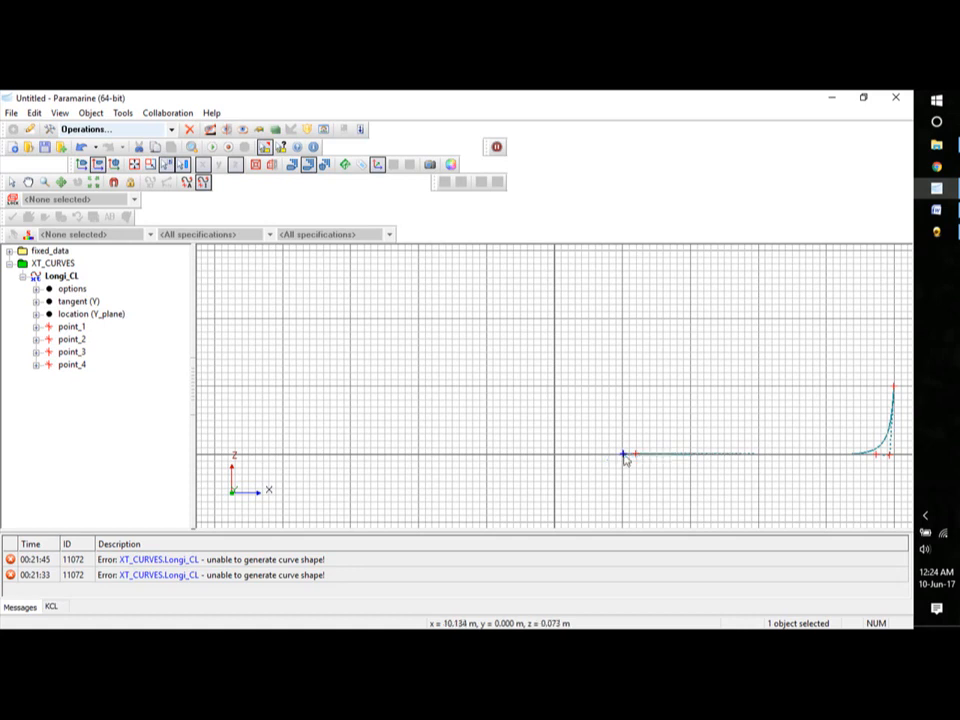
left_click(622, 456)
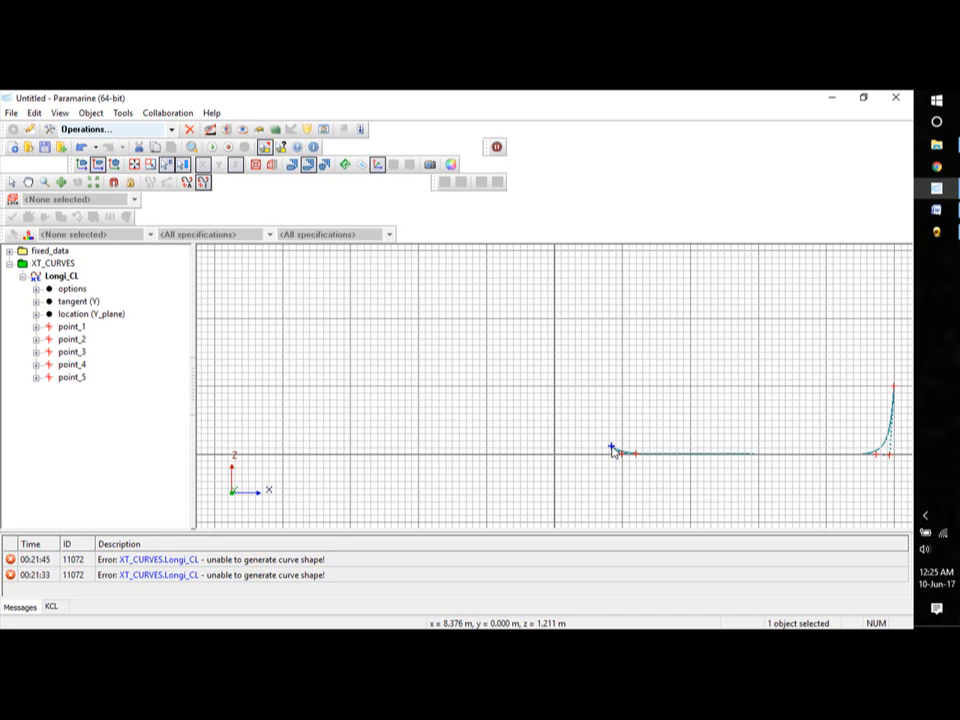
- Add three points rising toward the stern at about x 8.4 m, z 1.2 m; x 4.4 m, z 5.6 m; and x 2.6 m, z 6 m
left_click(612, 449)
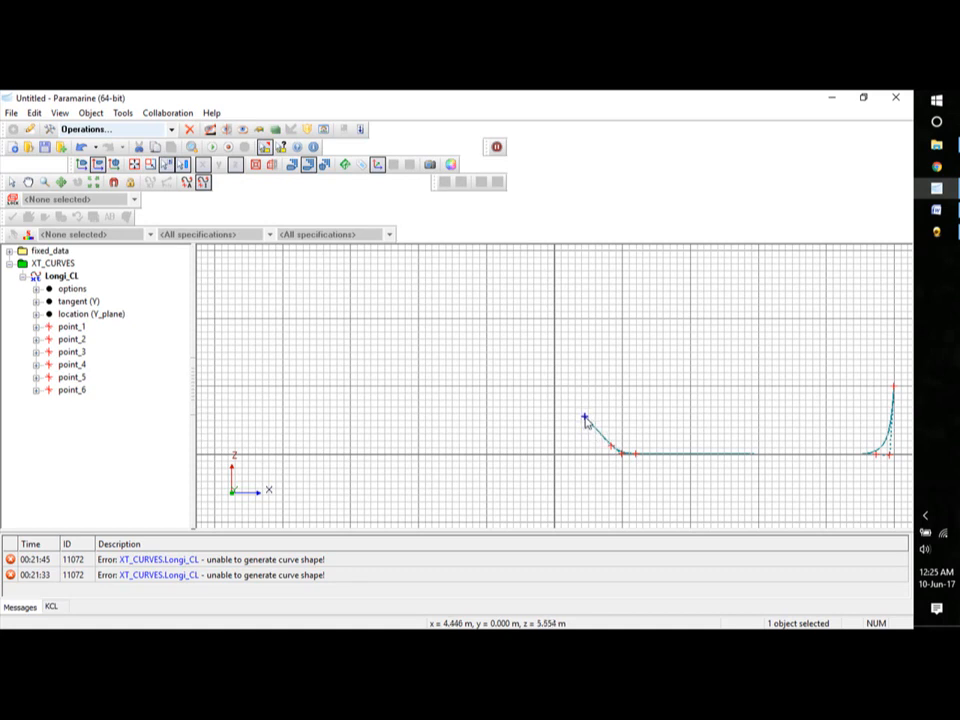
left_click(586, 419)
left_click_drag(585, 420, 571, 420)
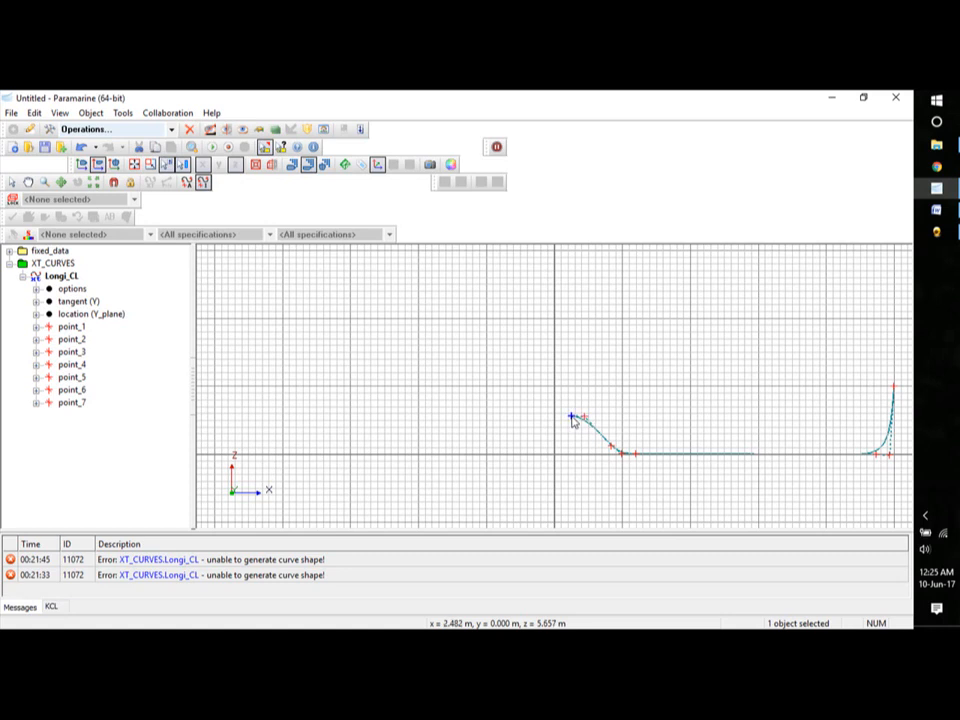
left_click_drag(572, 419, 556, 419)
left_click_drag(556, 419, 574, 418)
left_click(573, 415)
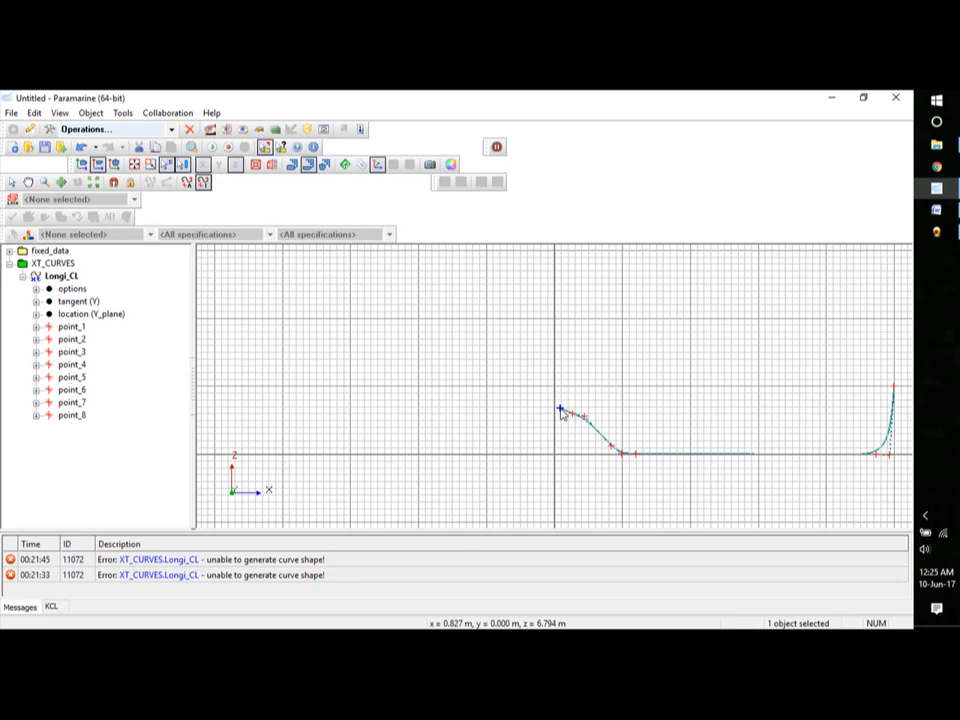
- End the curve with points at about x 0.8 m, z 6.8 m; x 0 m, z 7.9 m; x 0 m, z 10 m, and list point_1's coordinates
left_click(562, 414)
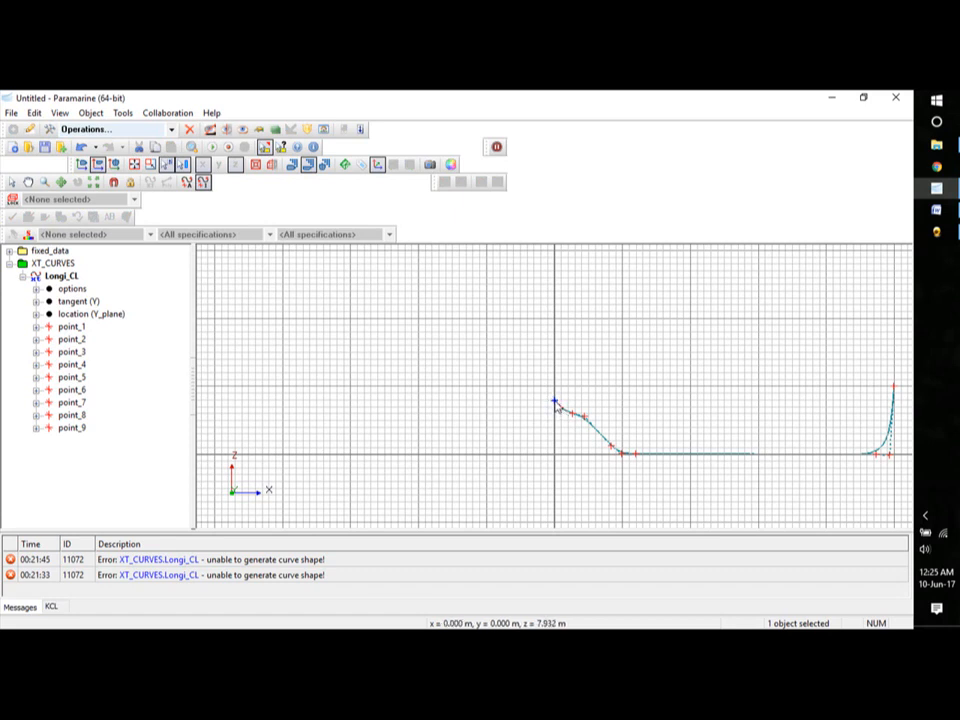
left_click(557, 407)
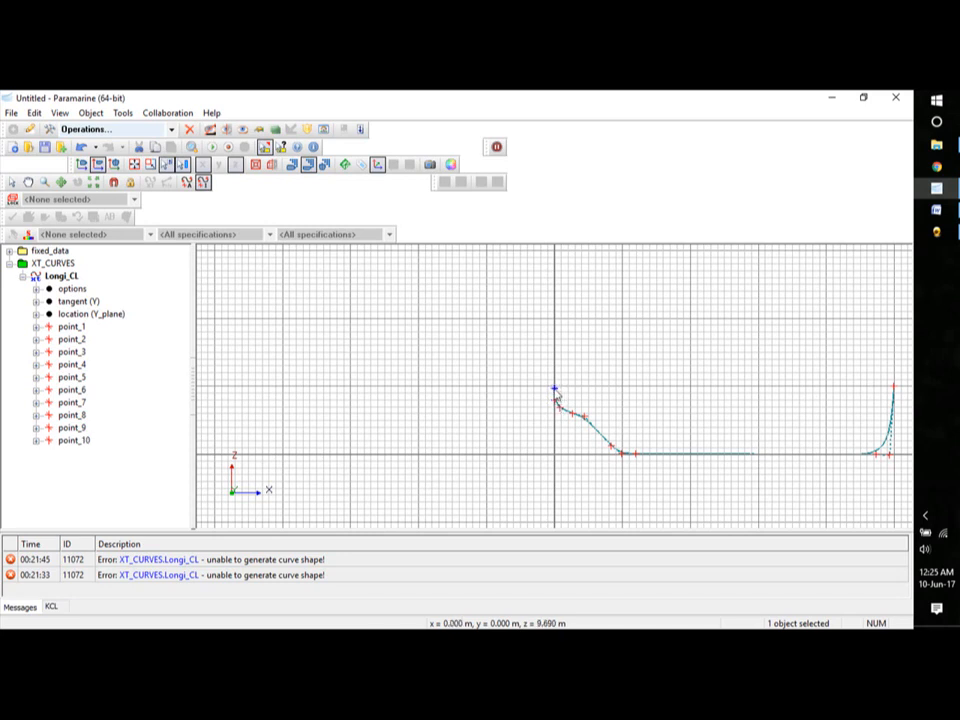
left_click(556, 391)
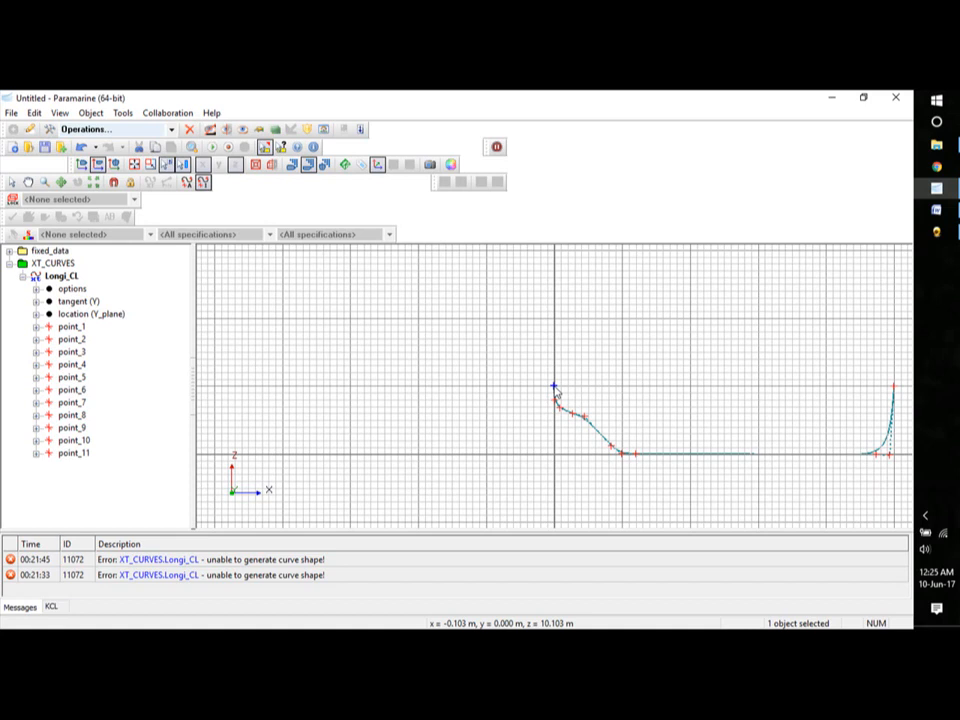
key("Escape")
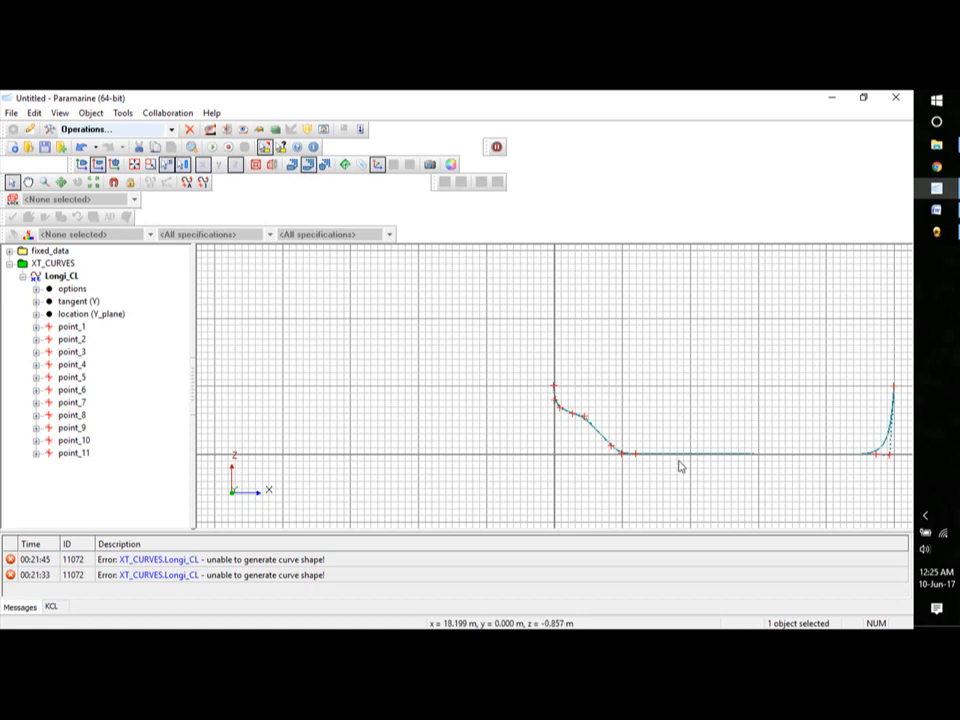
left_click(36, 327)
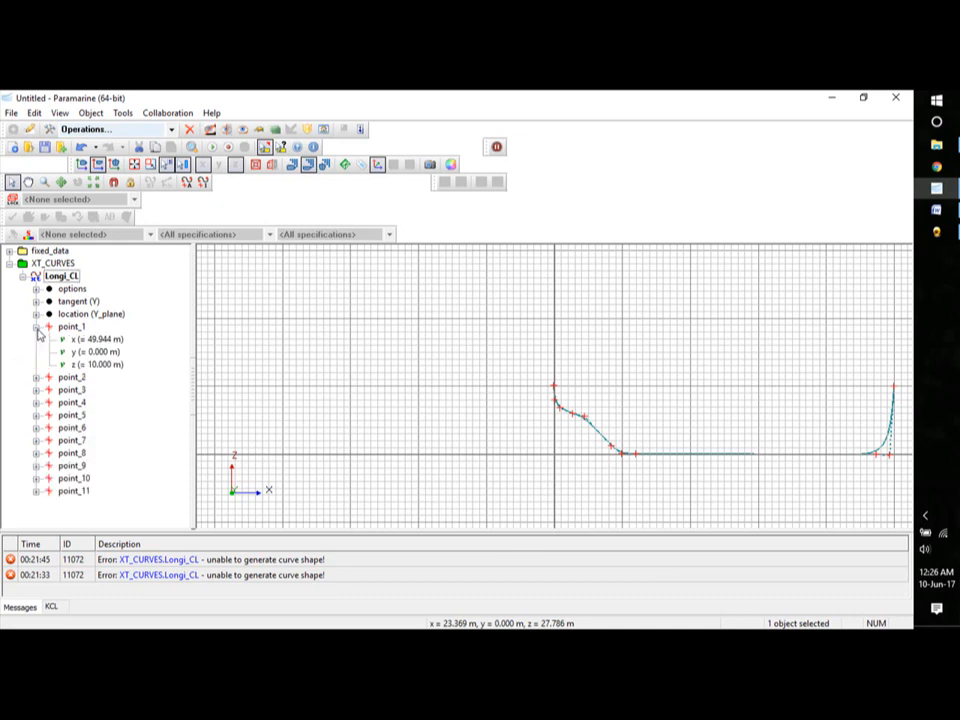
double_click(97, 339)
type("50[m")
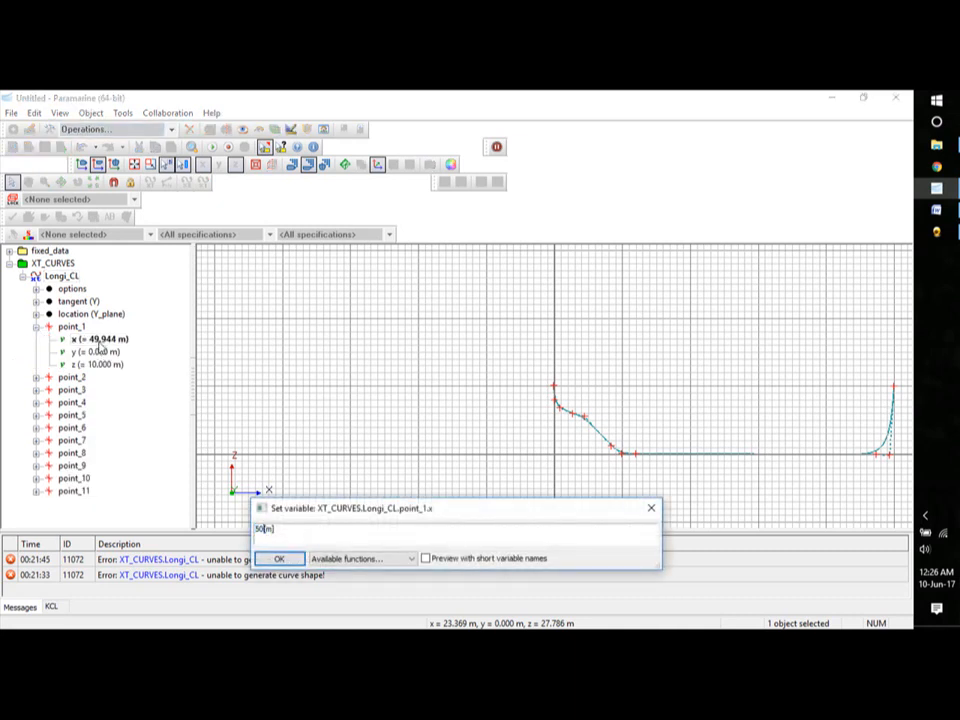
left_click(100, 351)
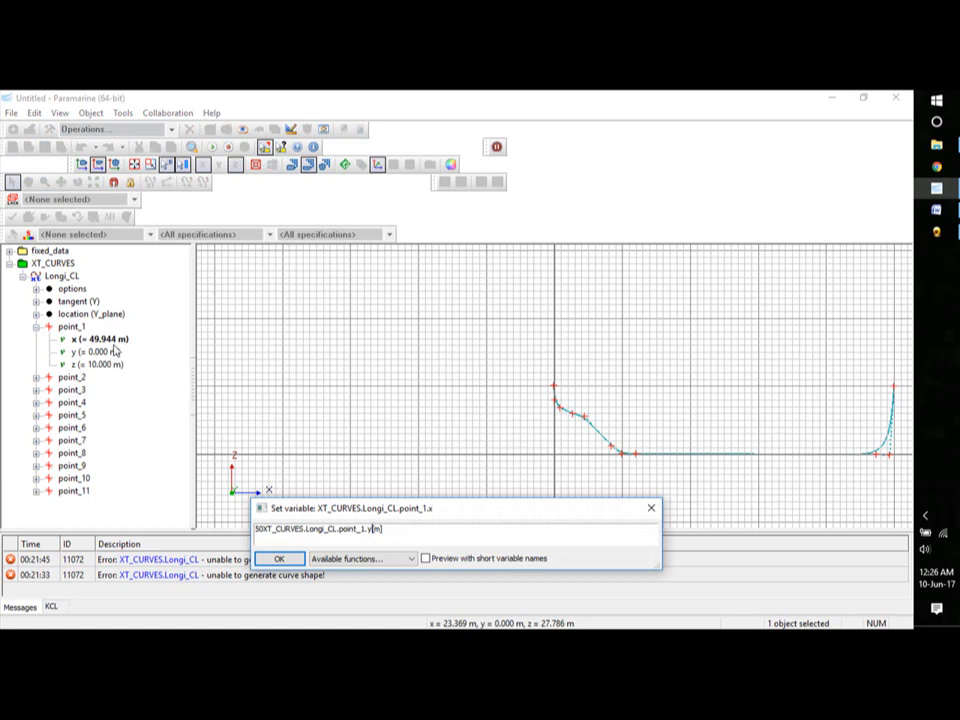
left_click(100, 339)
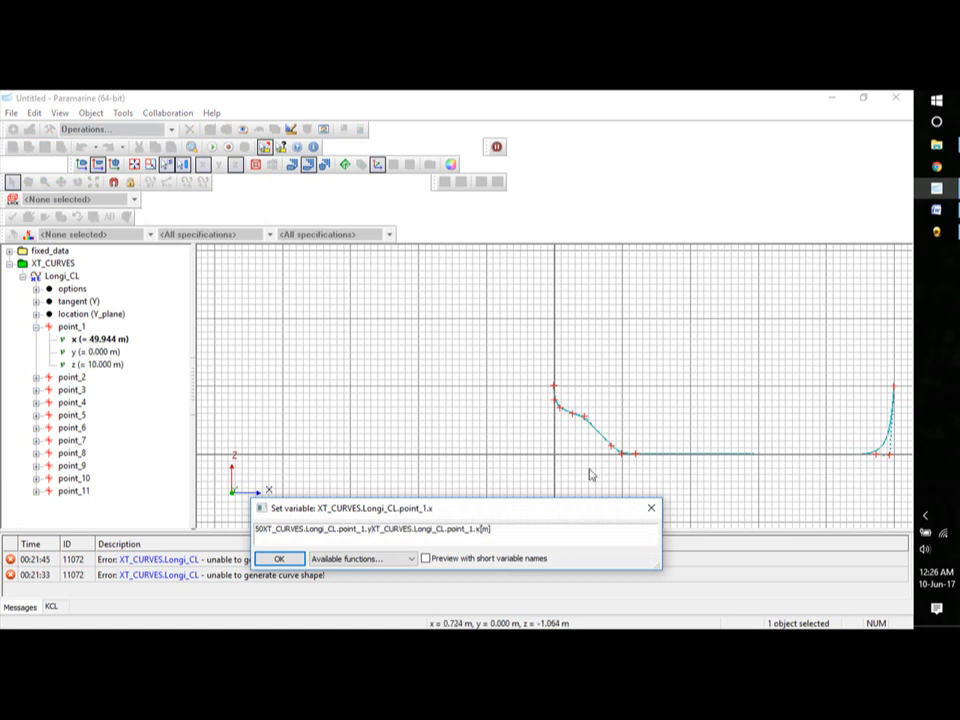
left_click(651, 510)
- Set the x coordinate of Longi_CL's point_1 to 50 m
double_click(135, 339)
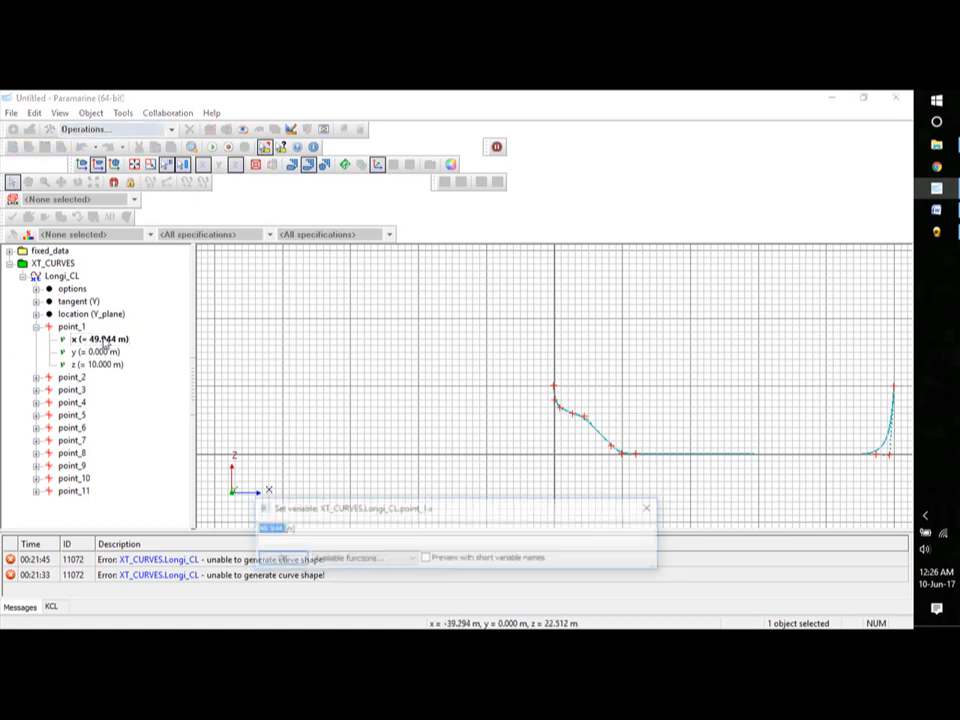
type("5")
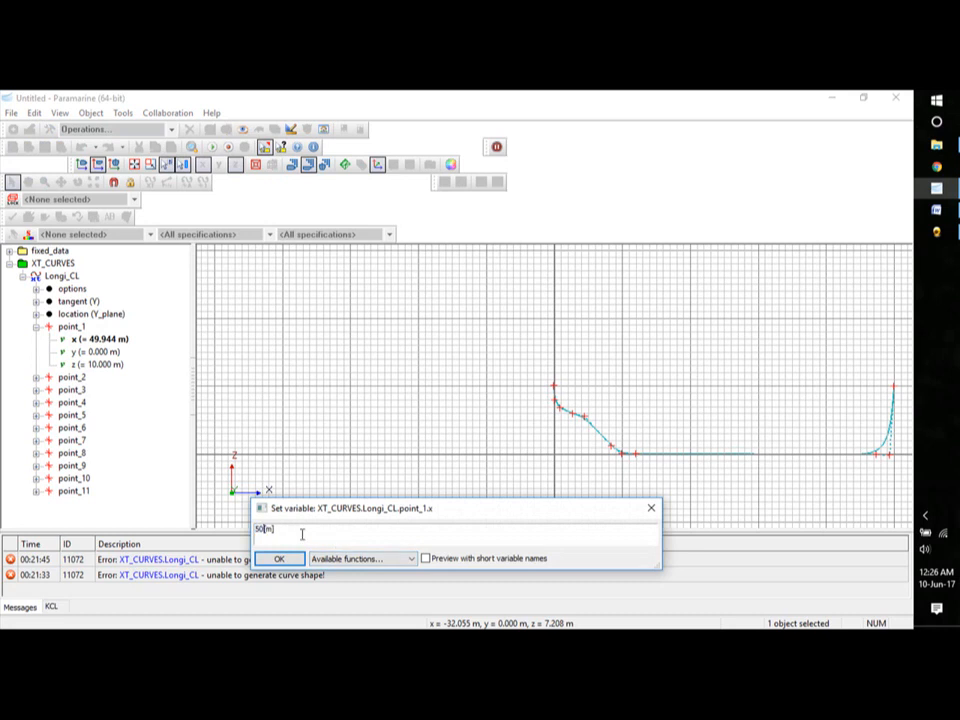
type("0")
left_click(279, 559)
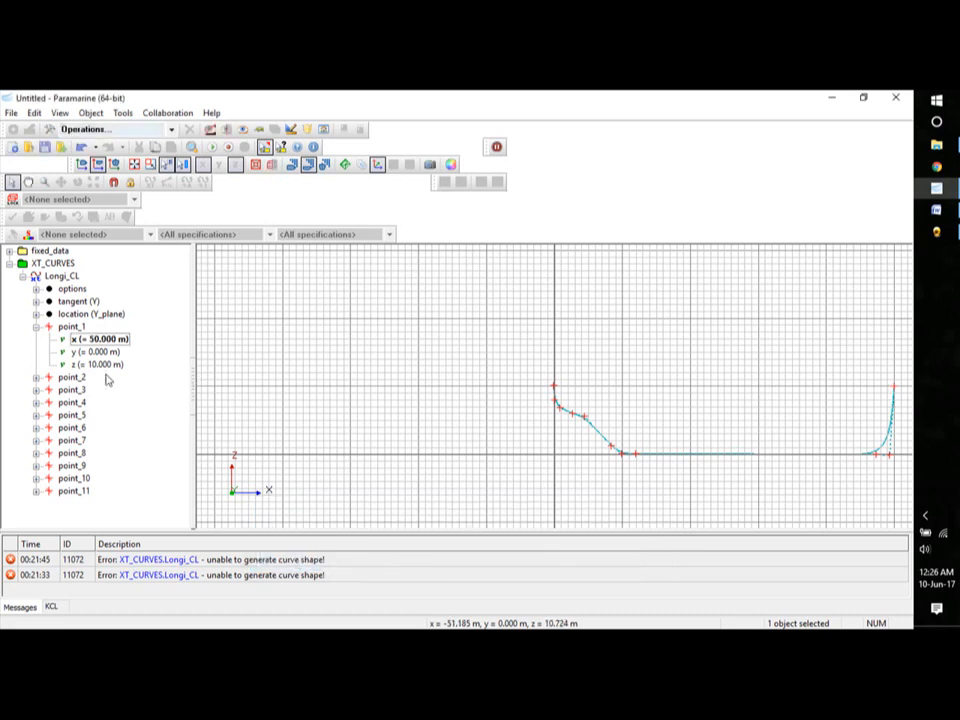
- Set point_2 of Longi_CL to x 47 m and z 0 m
left_click(36, 377)
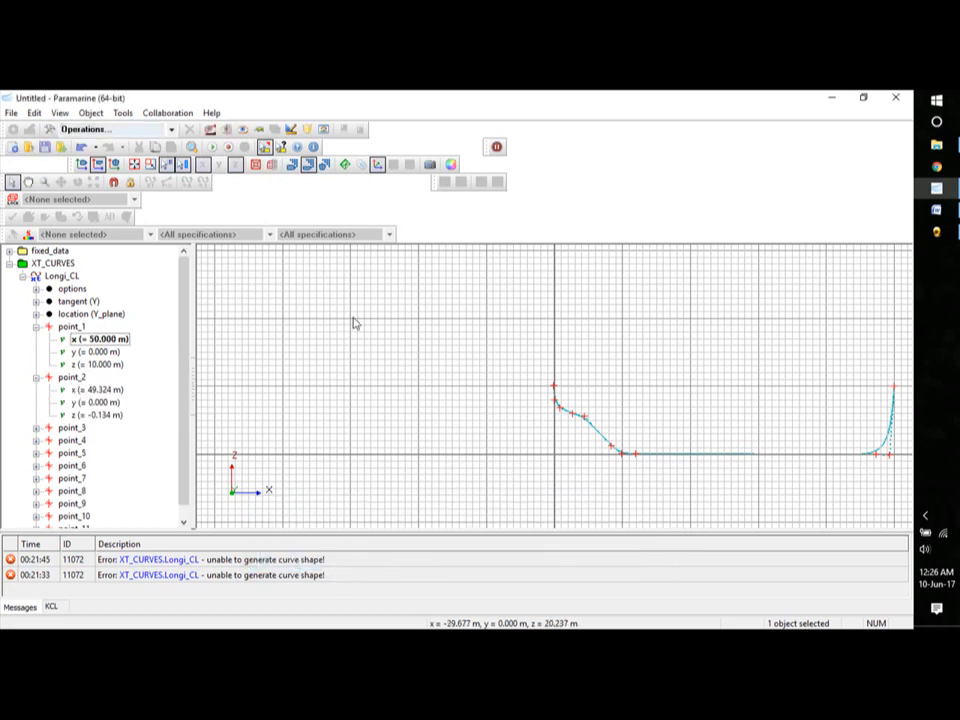
double_click(100, 390)
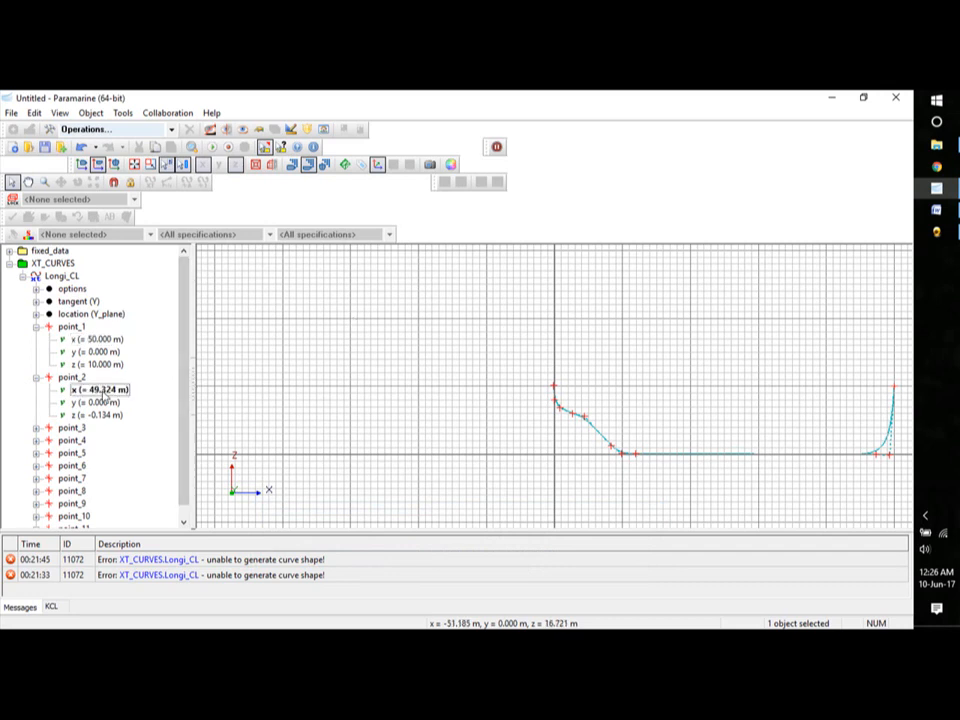
type("47[m")
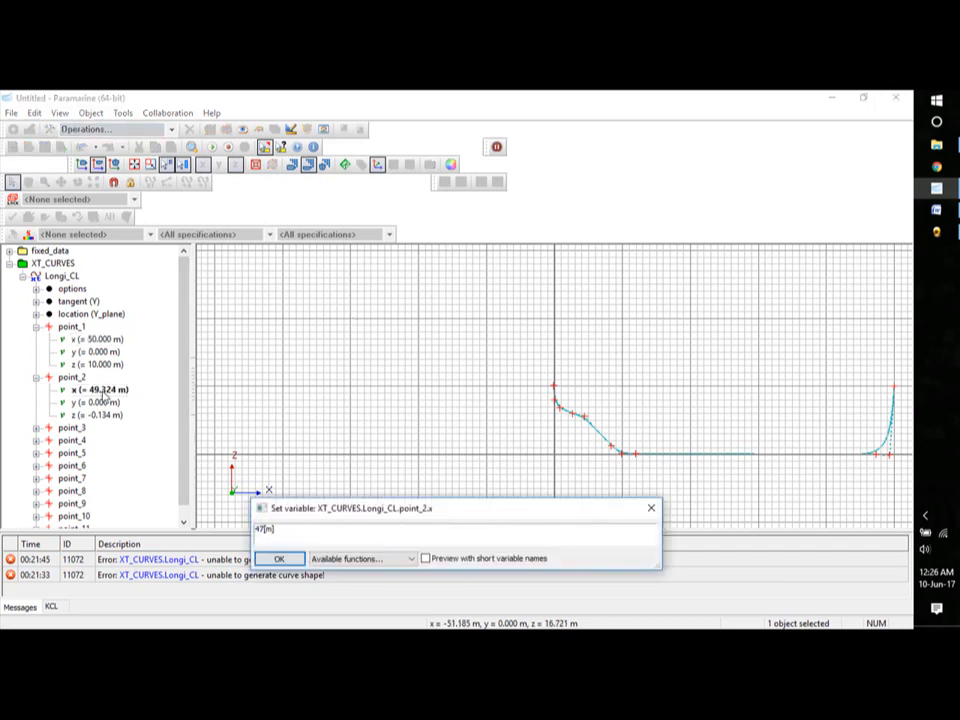
left_click(278, 559)
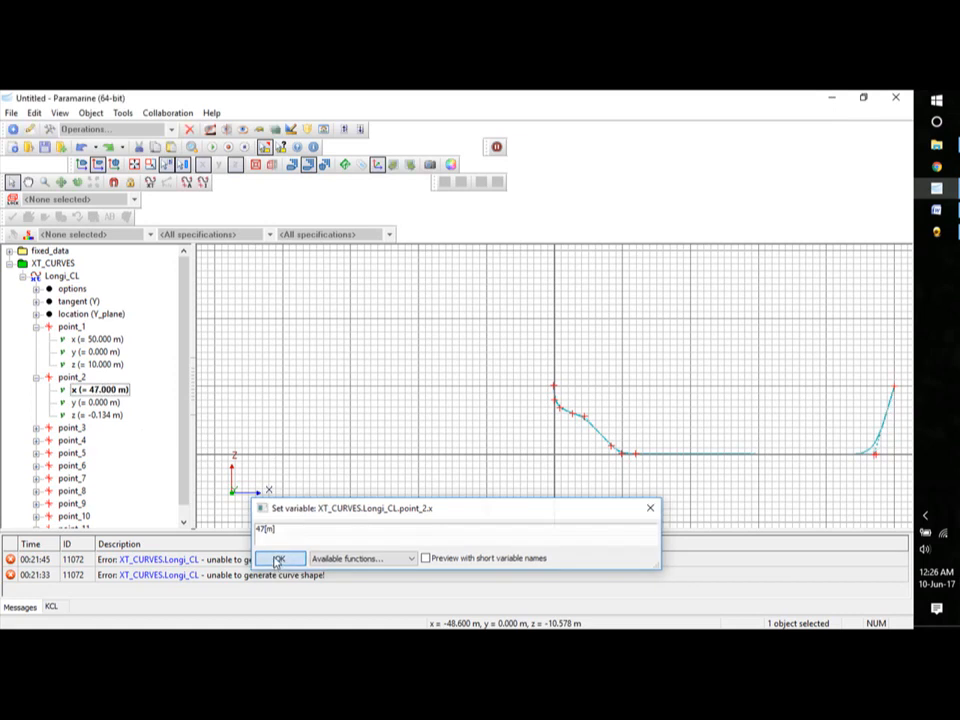
left_click(96, 402)
double_click(100, 414)
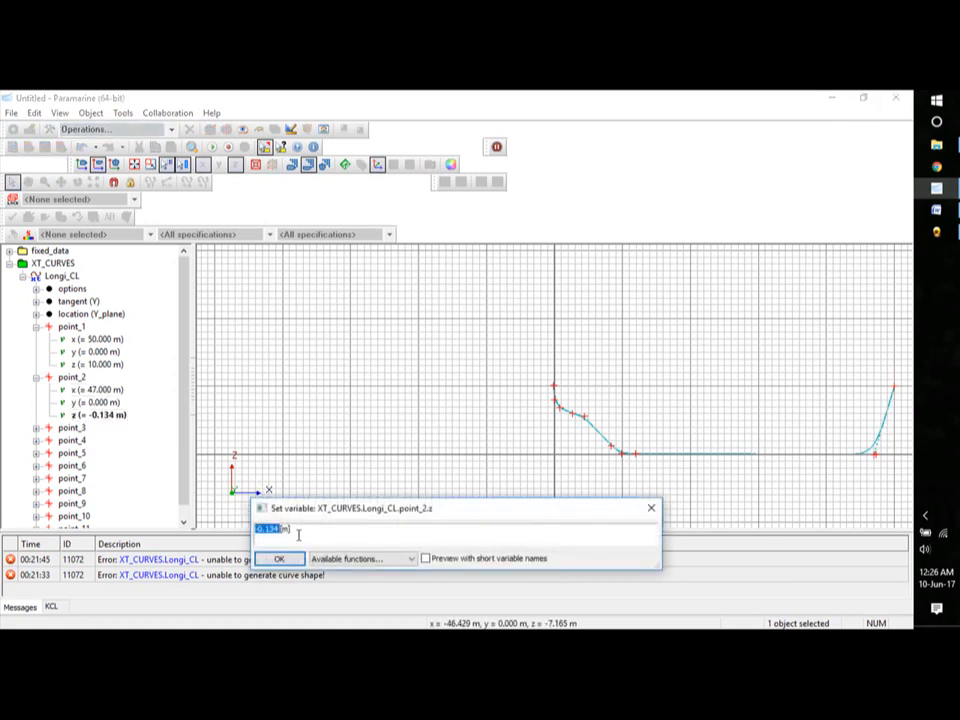
type("0")
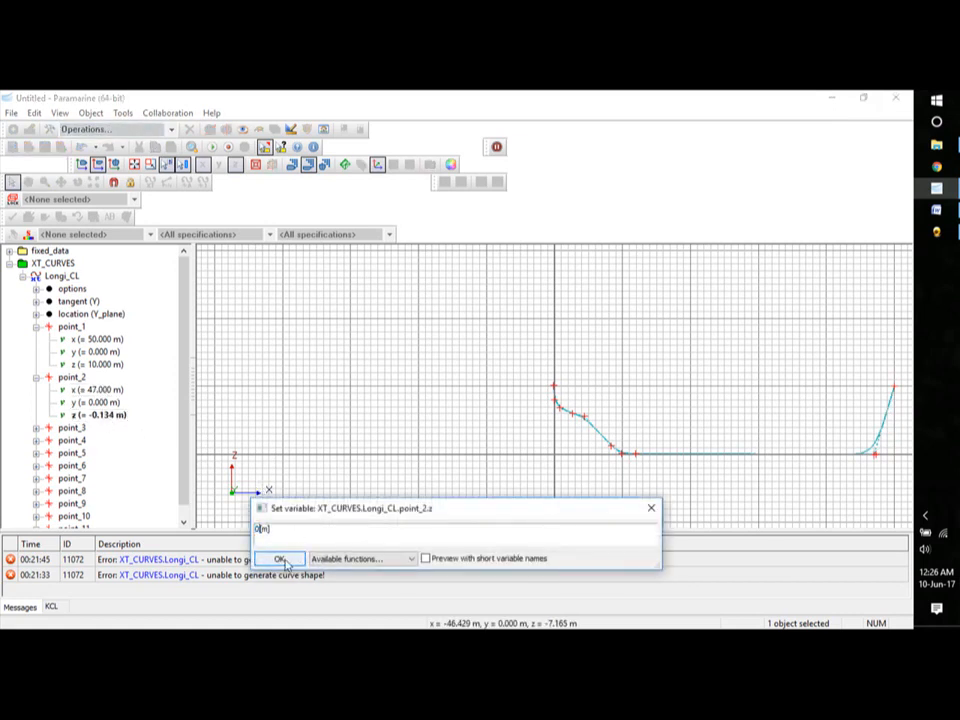
left_click(279, 559)
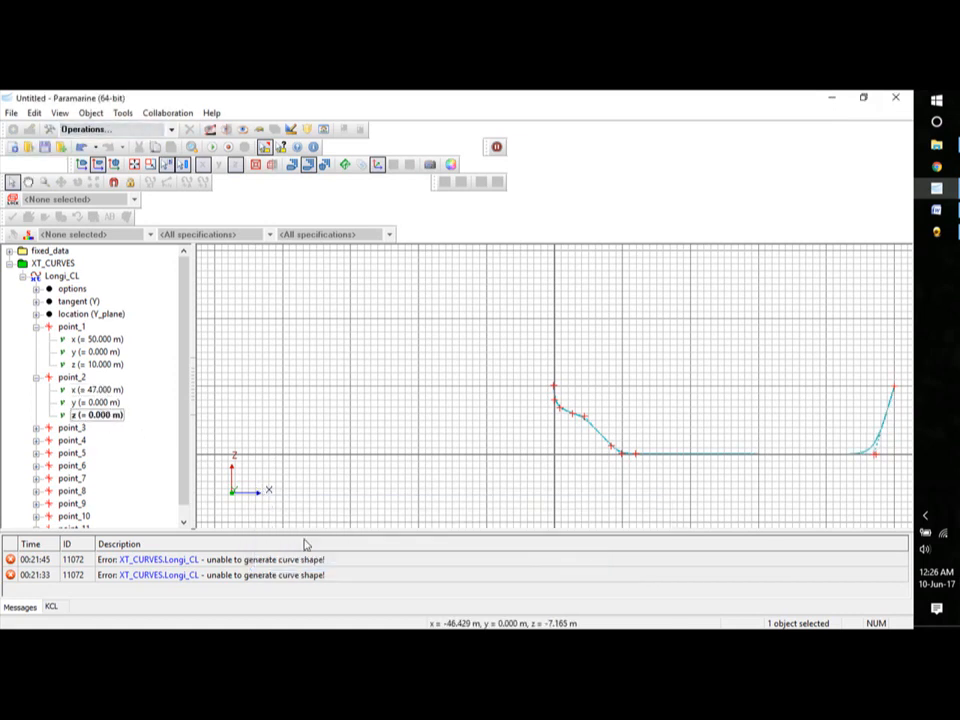
- Set point_3 of Longi_CL to x 45 m and z 0 m
left_click(36, 428)
left_click(104, 441)
double_click(104, 441)
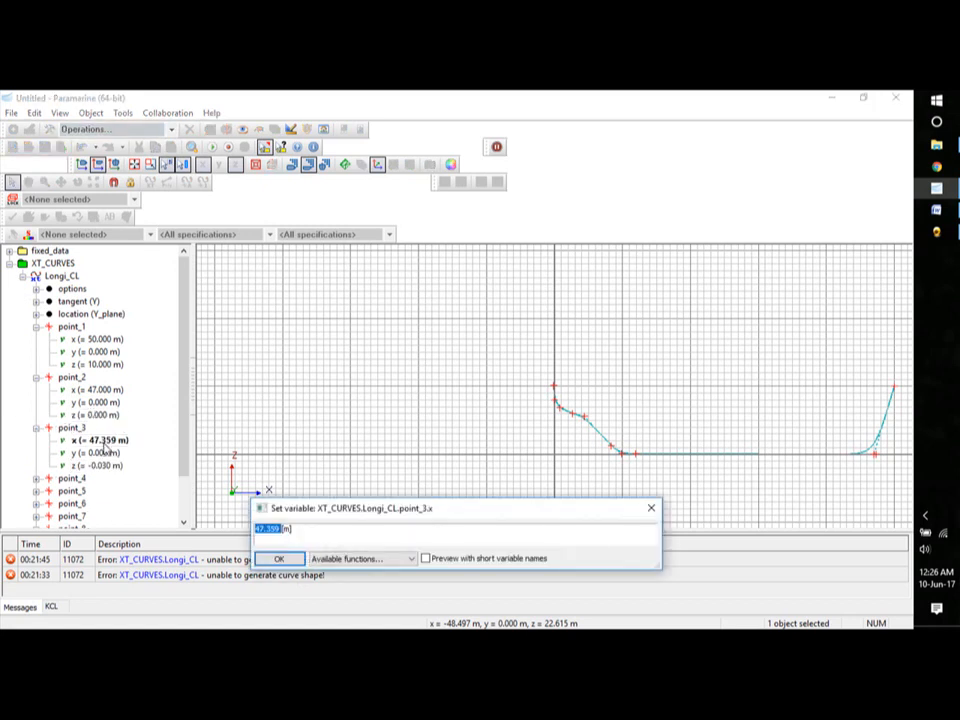
type("4")
left_click(272, 557)
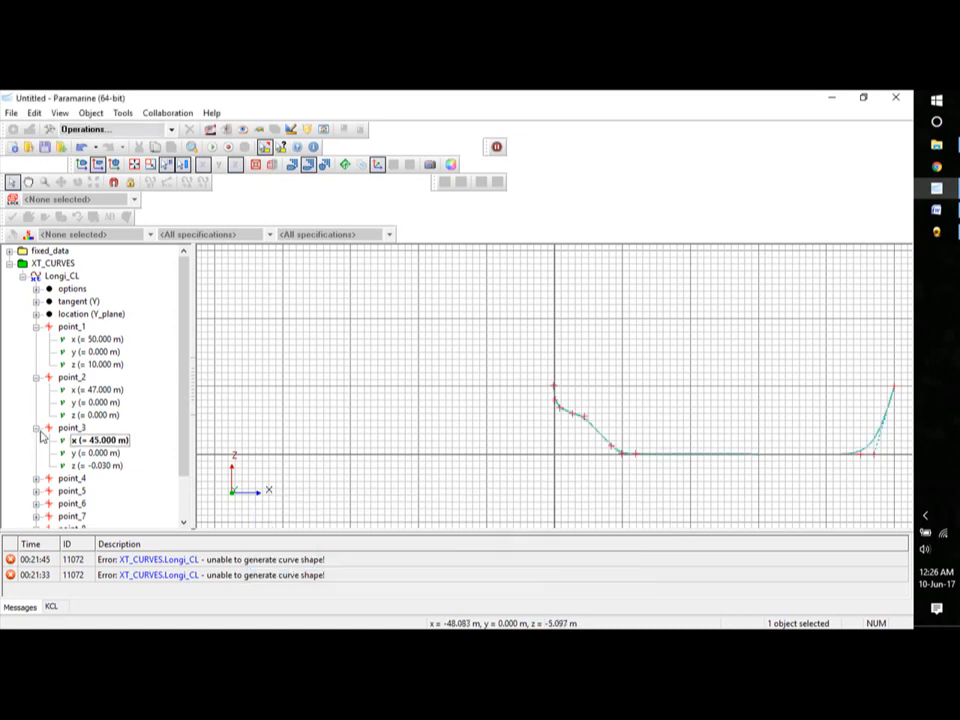
double_click(105, 466)
type("0[m")
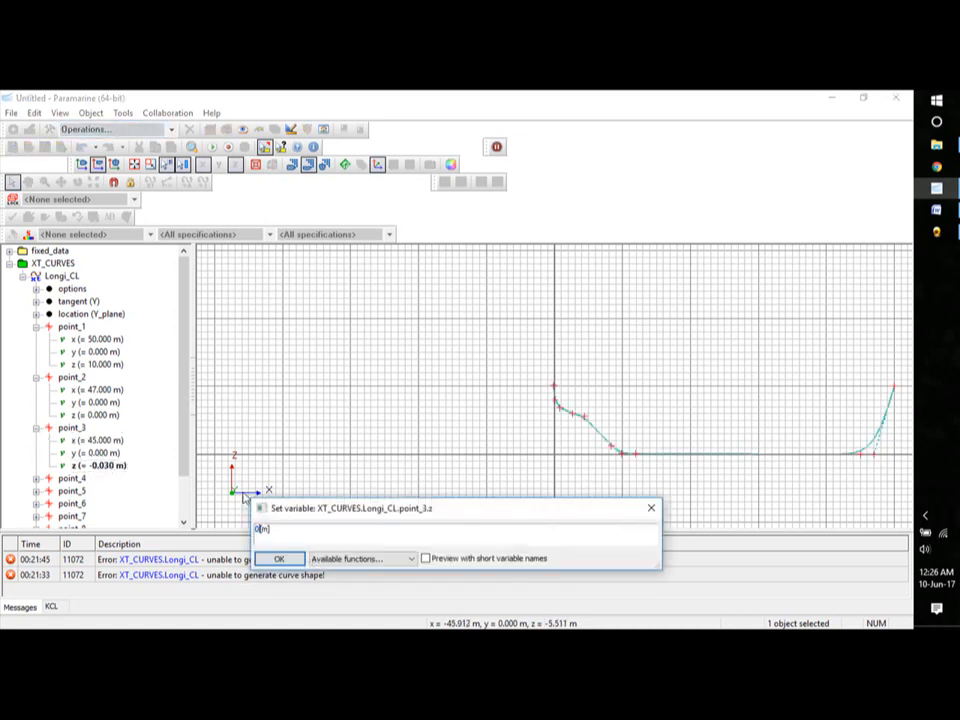
key("Return")
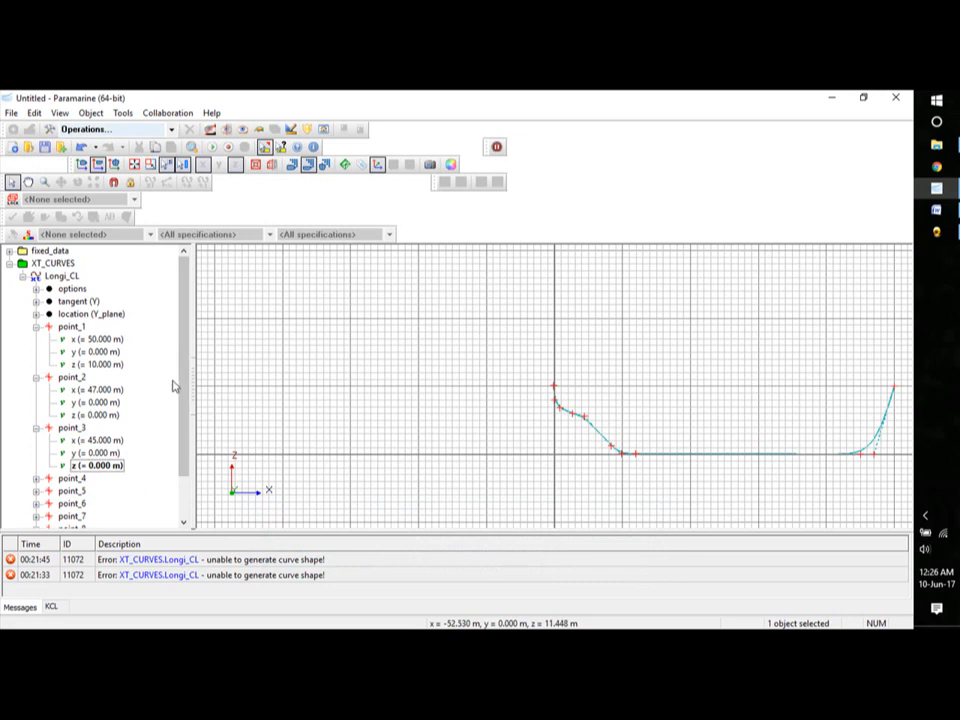
left_click_drag(184, 394, 186, 467)
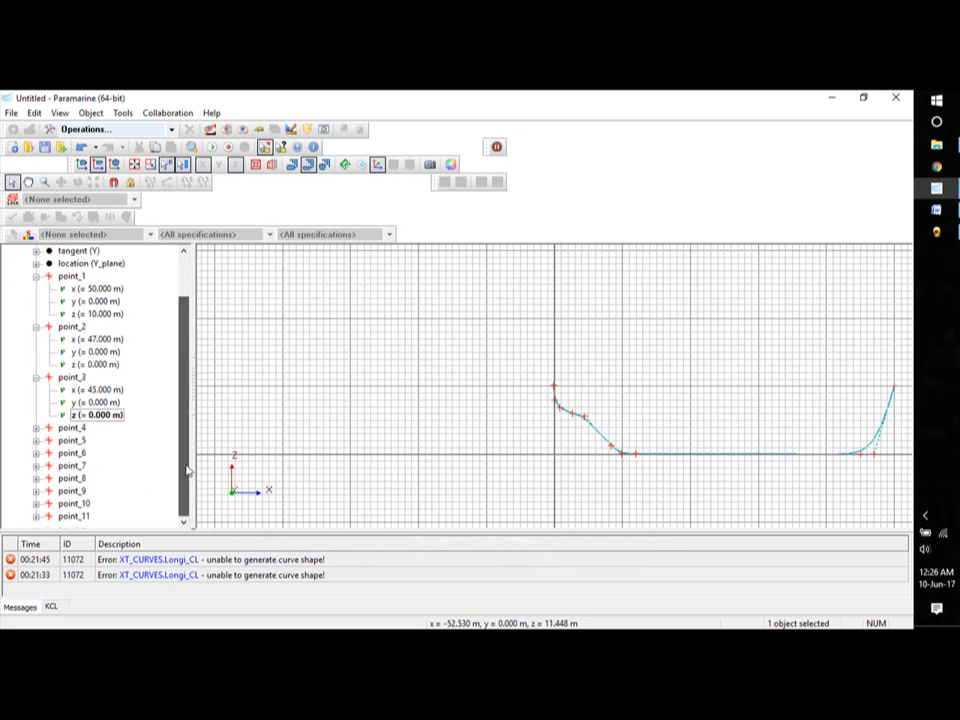
- List the coordinates of Longi_CL's point_4
left_click(36, 428)
double_click(98, 441)
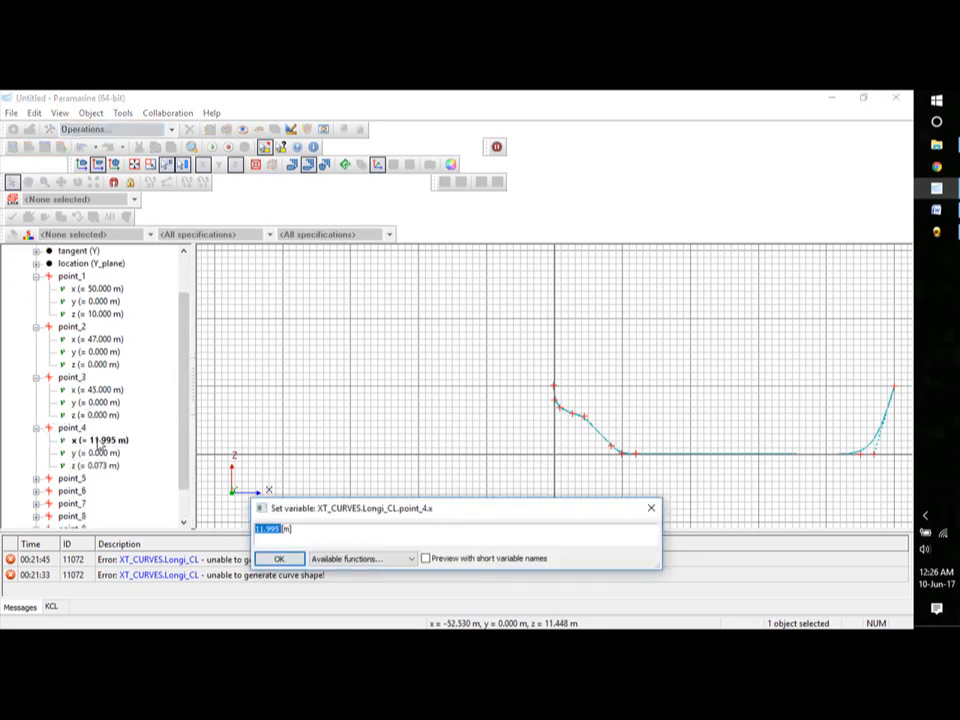
type("12")
left_click(105, 461)
left_click(103, 464)
left_click(102, 433)
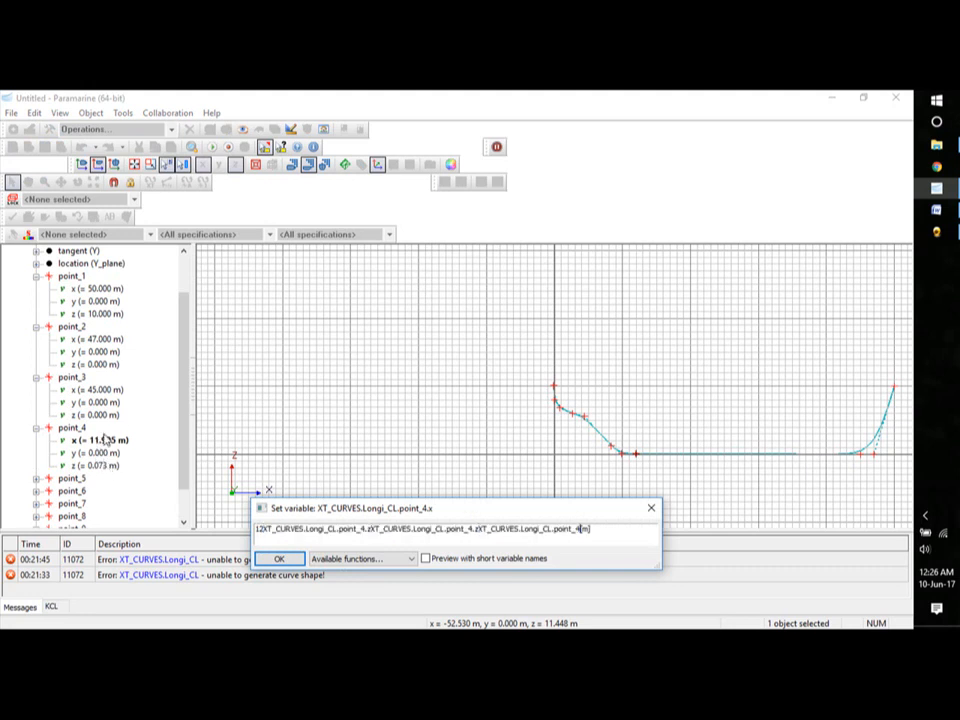
left_click(651, 508)
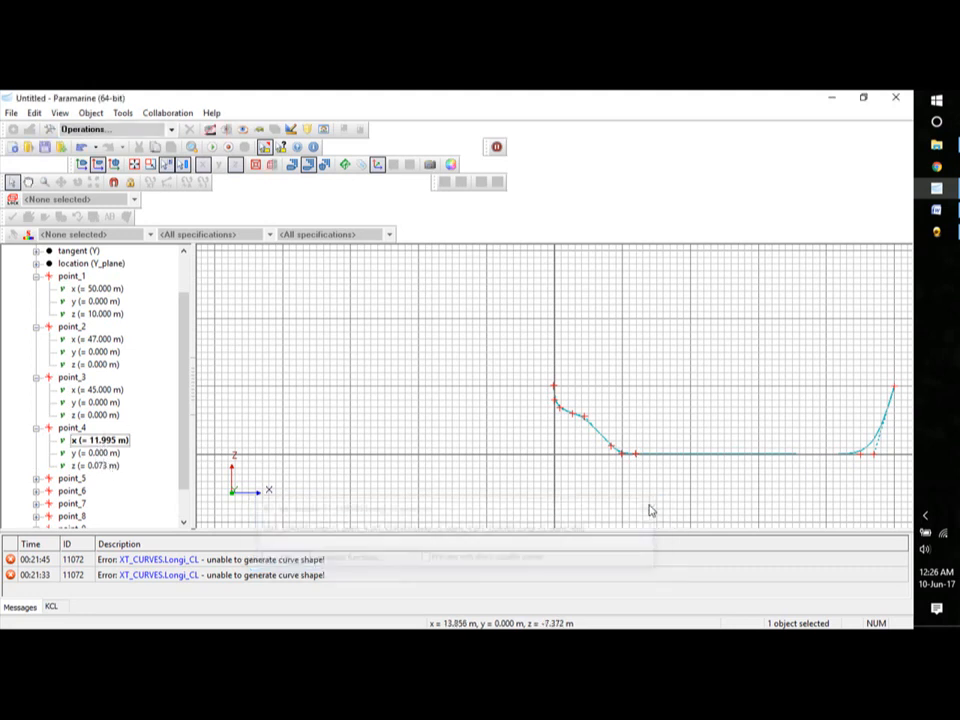
- Set point_4 of Longi_CL to x 12 m and z 0 m
double_click(100, 440)
type("12[m")
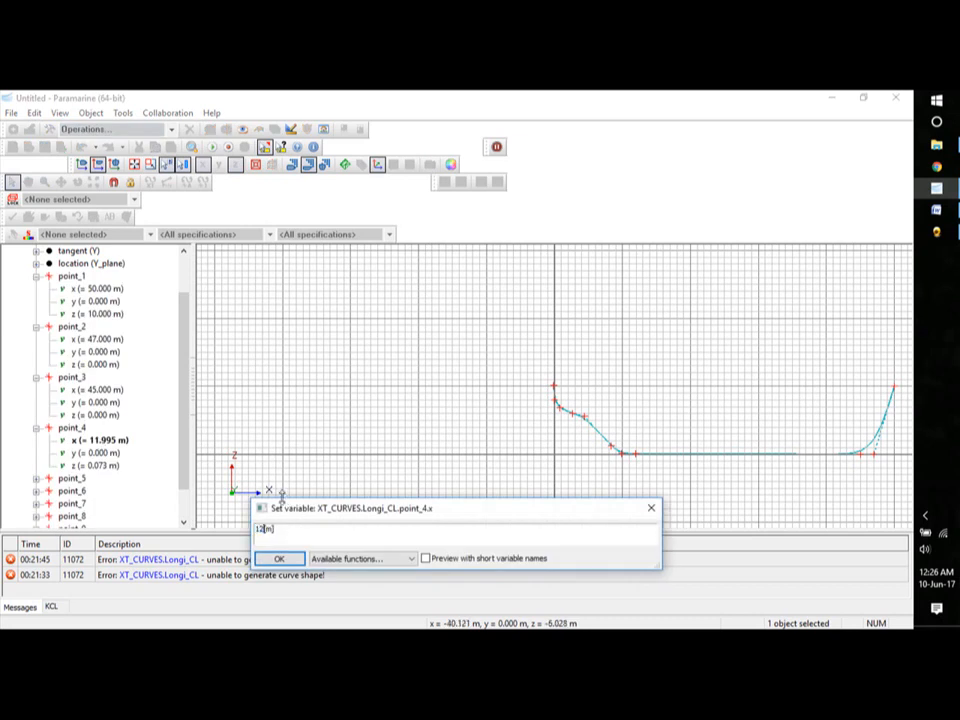
left_click(279, 558)
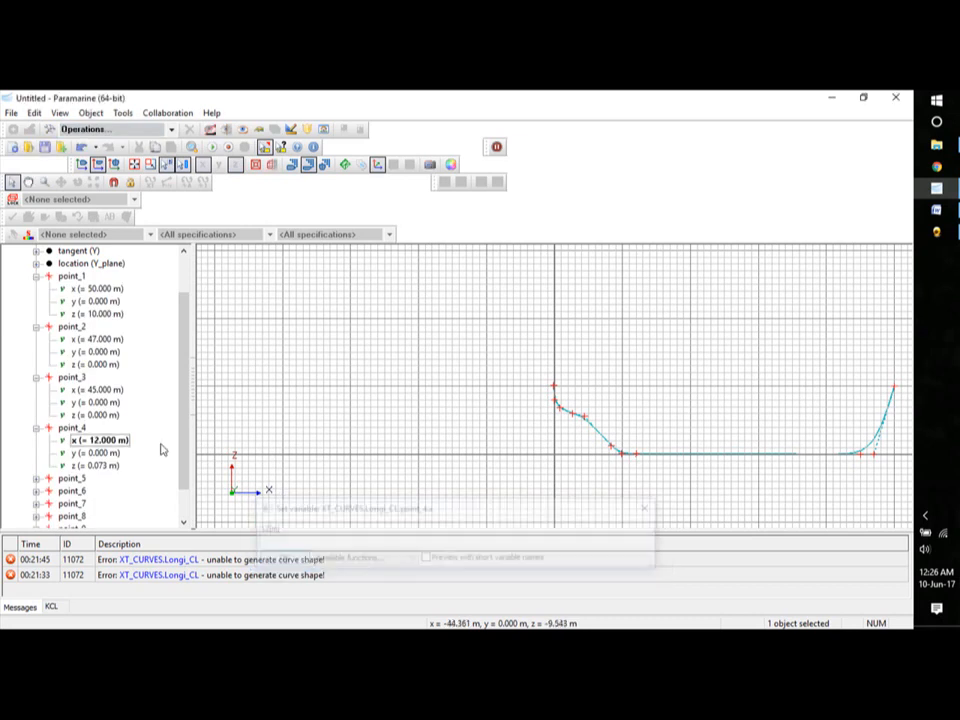
double_click(100, 466)
type("0[m")
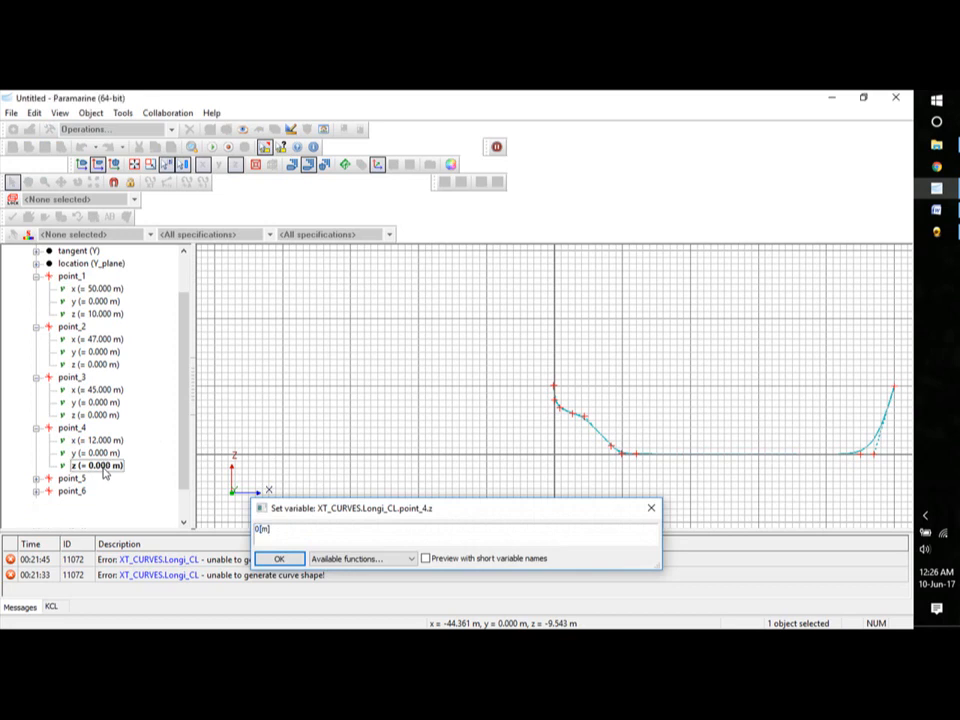
key("Return")
- Set point_5 of Longi_CL to x 10 m and z 0 m
left_click(36, 478)
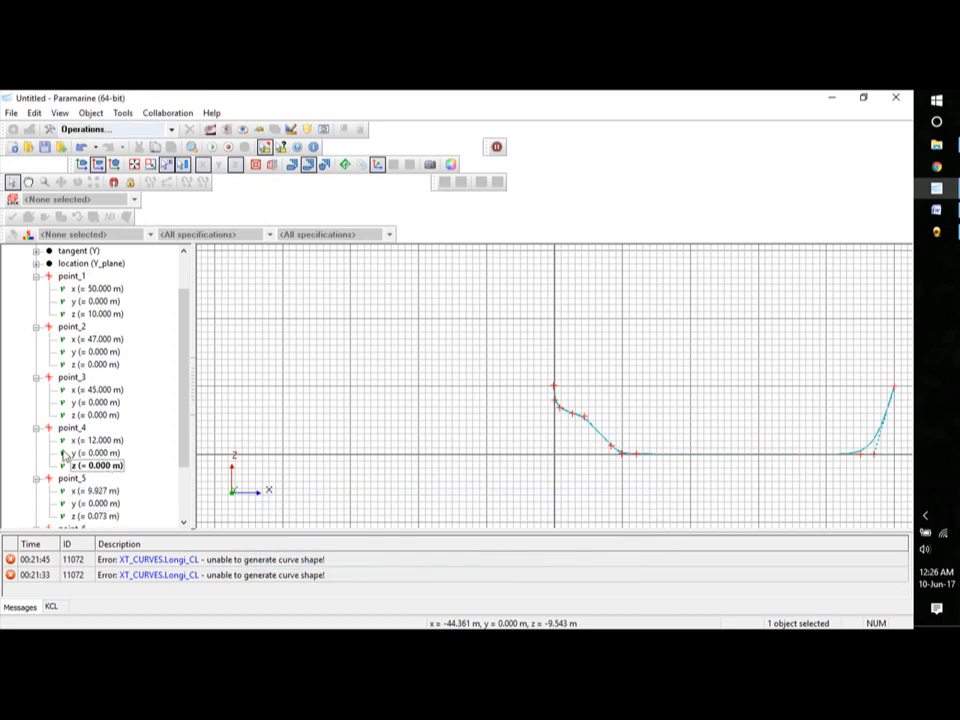
scroll(188, 472, "down", 2)
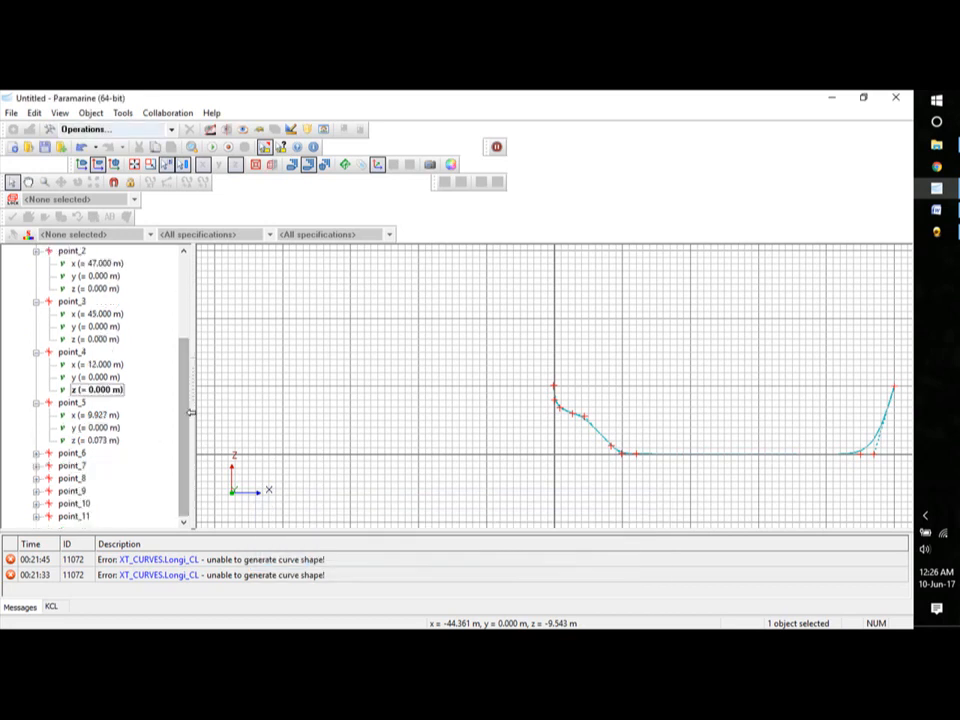
double_click(100, 415)
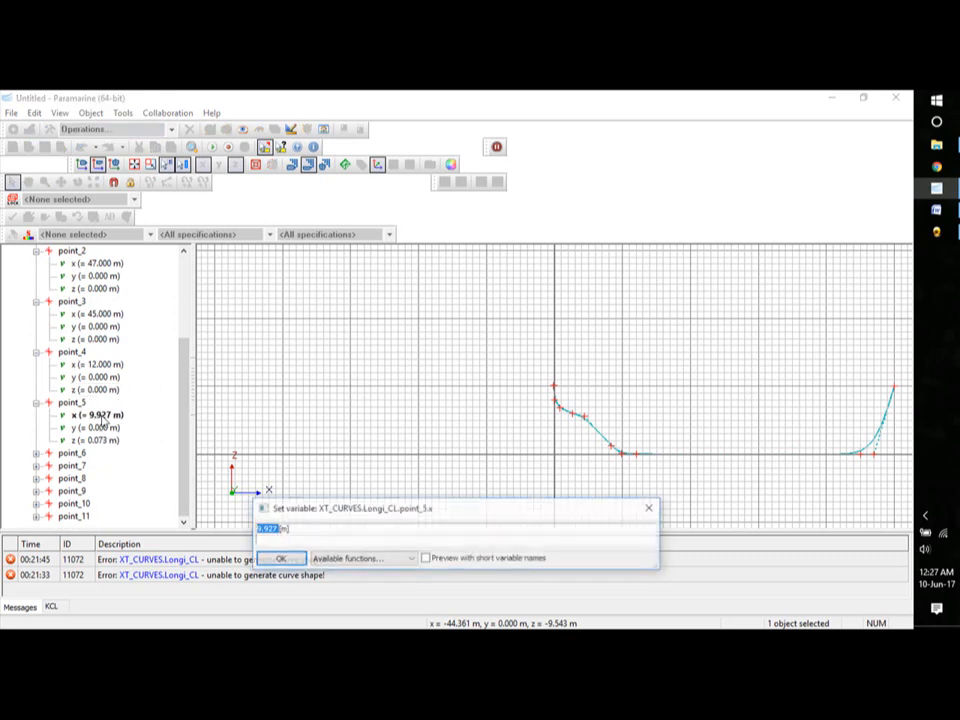
type("10")
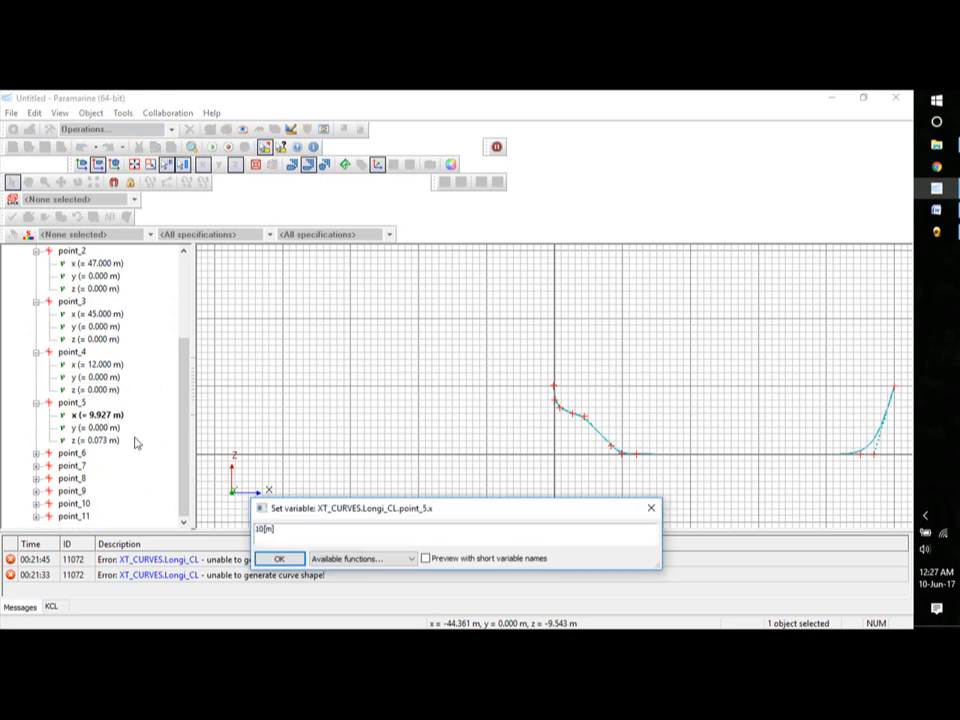
left_click(278, 557)
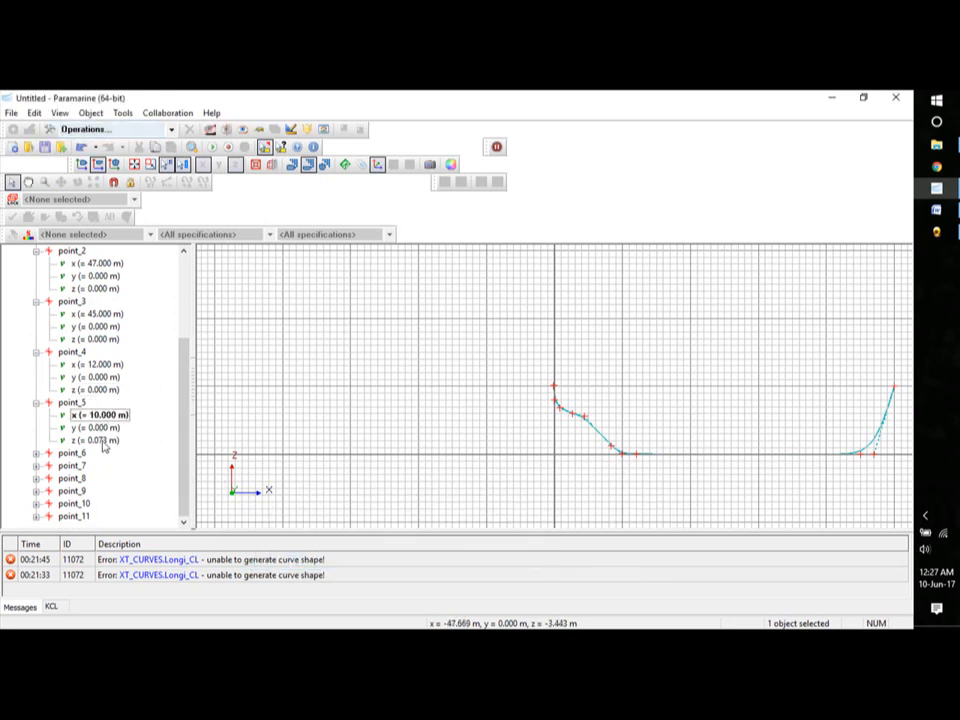
double_click(100, 440)
type("0[m")
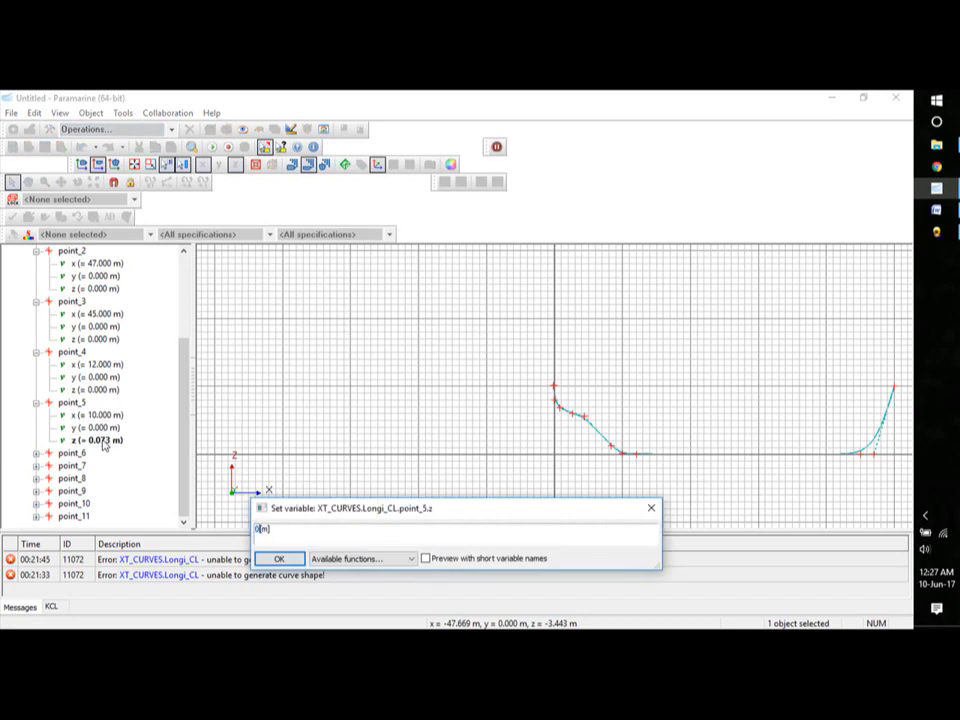
key("Return")
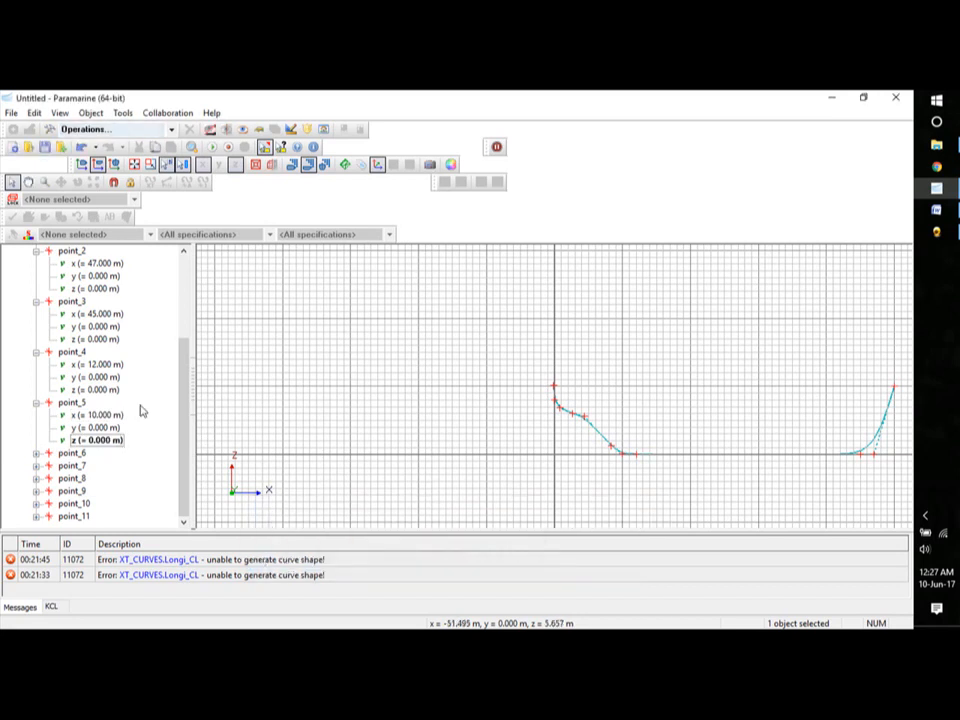
- Set point_6 of Longi_CL to x 8 m and z 2 m
left_click(36, 453)
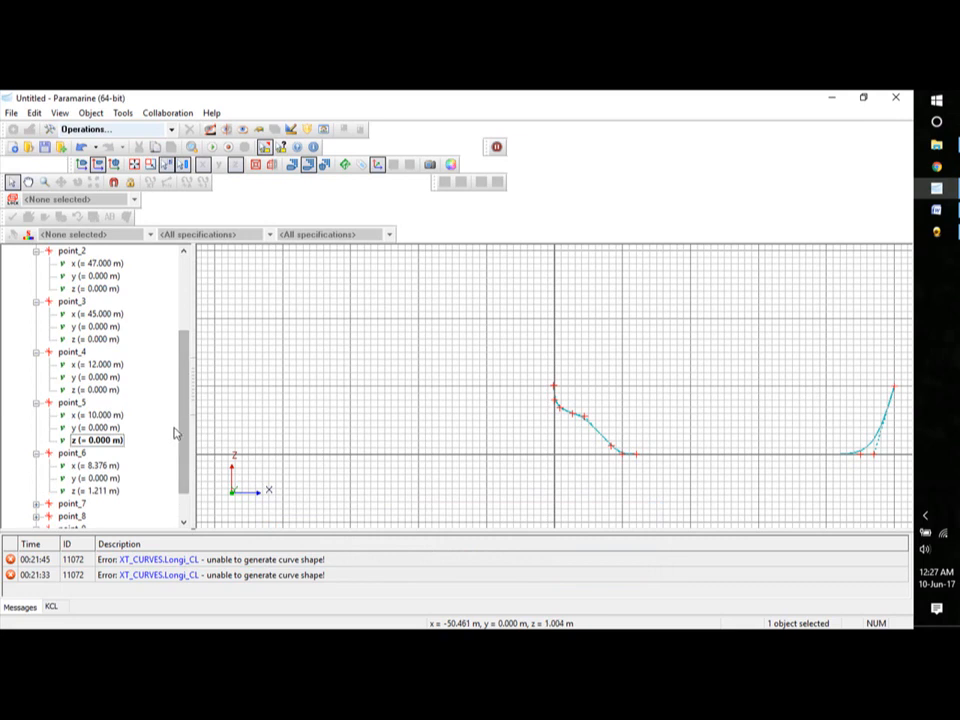
scroll(133, 459, "down", 1)
double_click(100, 428)
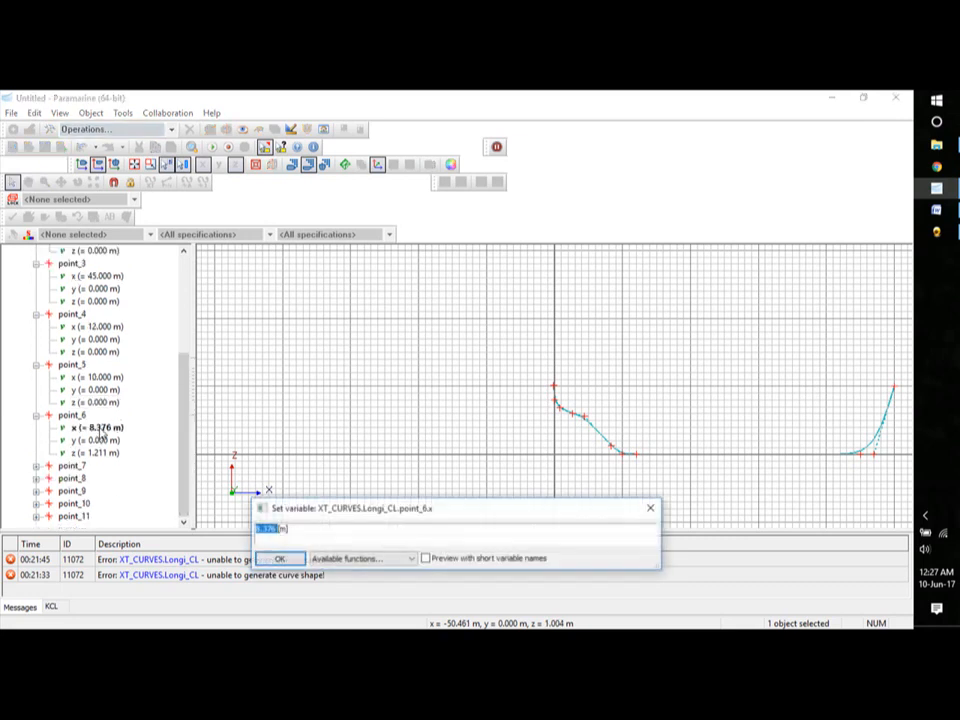
type("8")
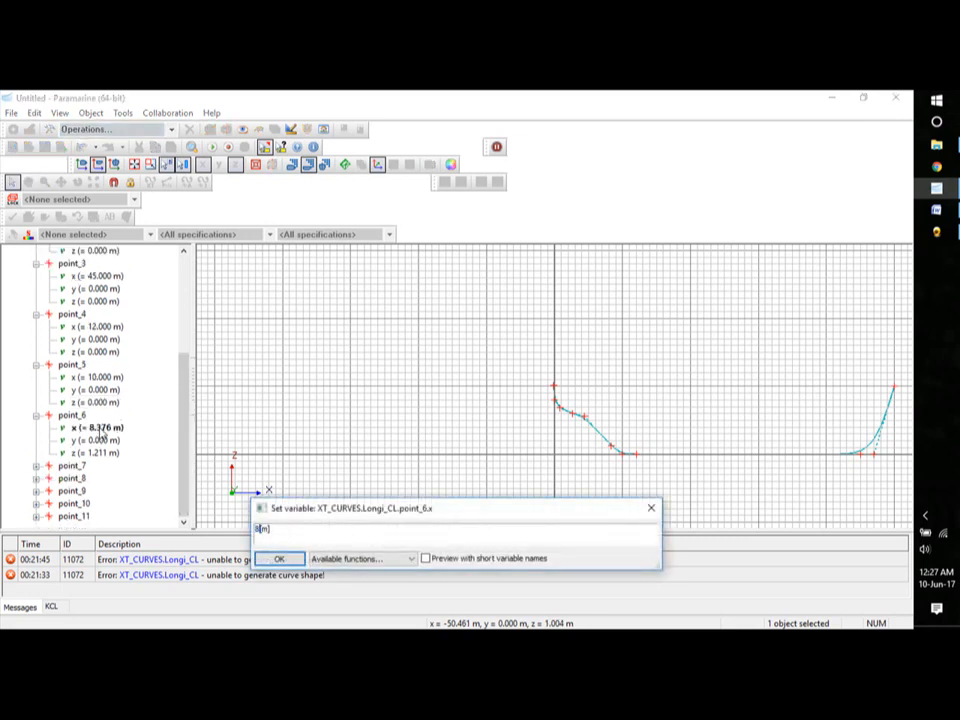
left_click(278, 558)
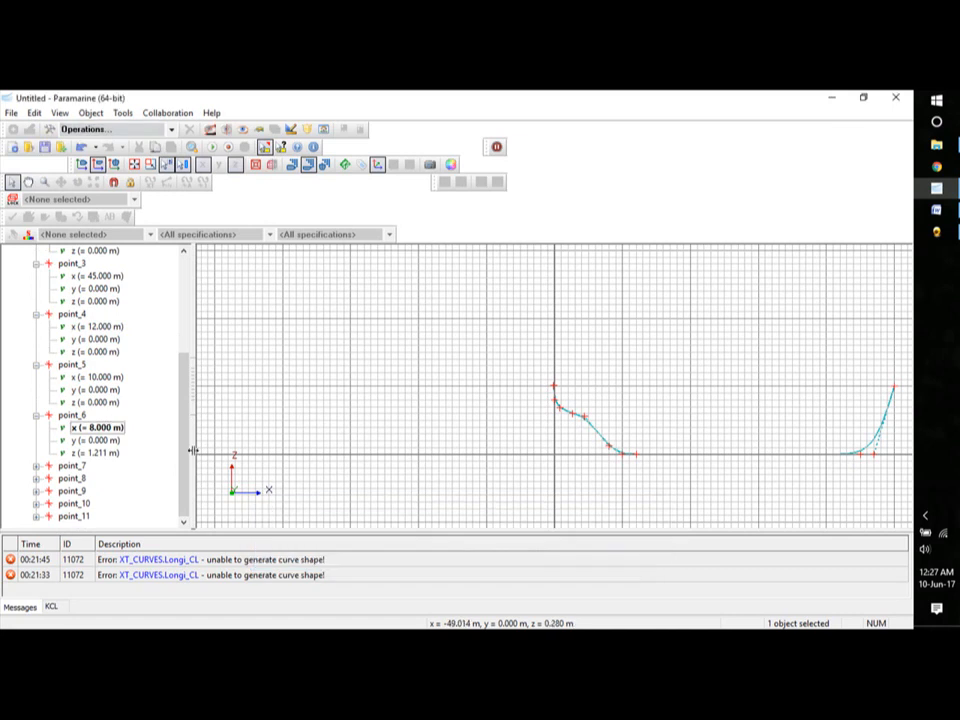
double_click(92, 455)
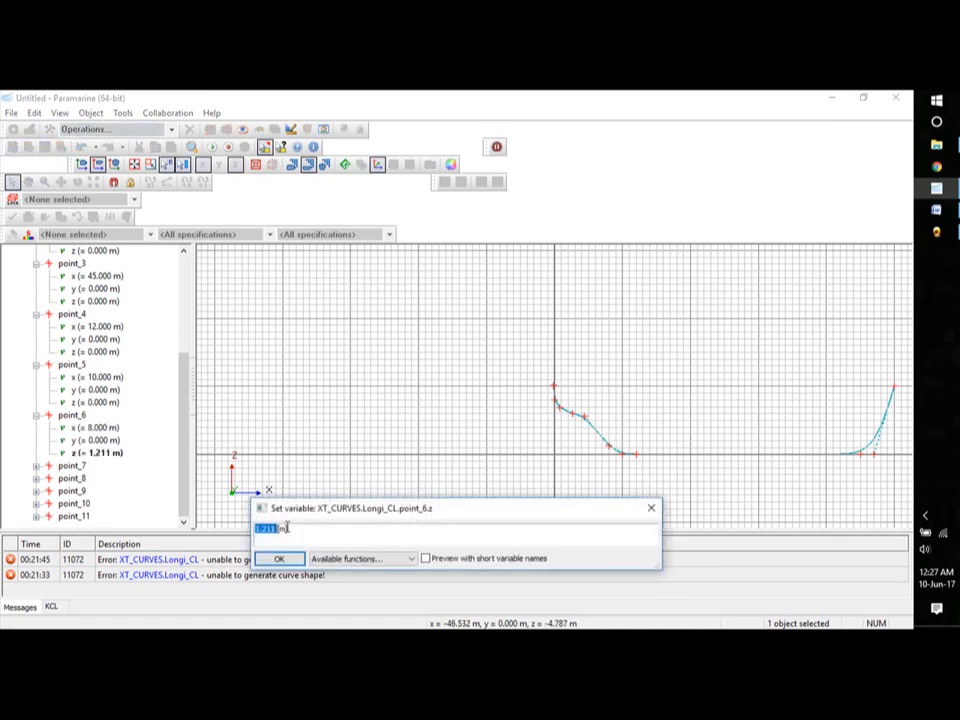
type("2")
left_click(294, 559)
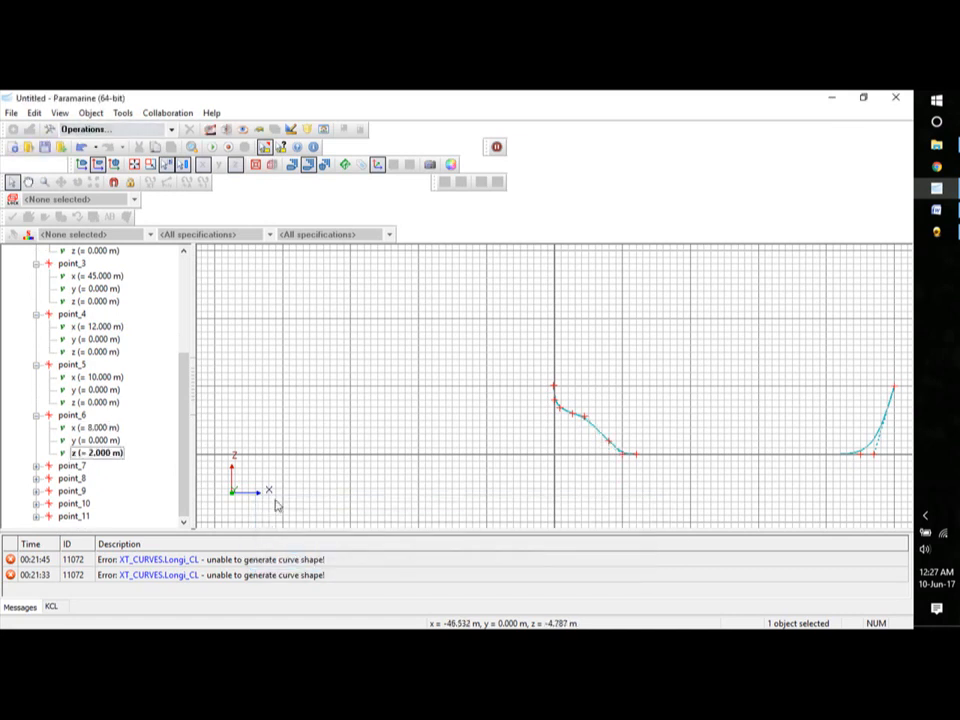
- Set point_7 of Longi_CL to x 6 m and z 4 m
left_click(36, 466)
left_click_drag(180, 420, 184, 454)
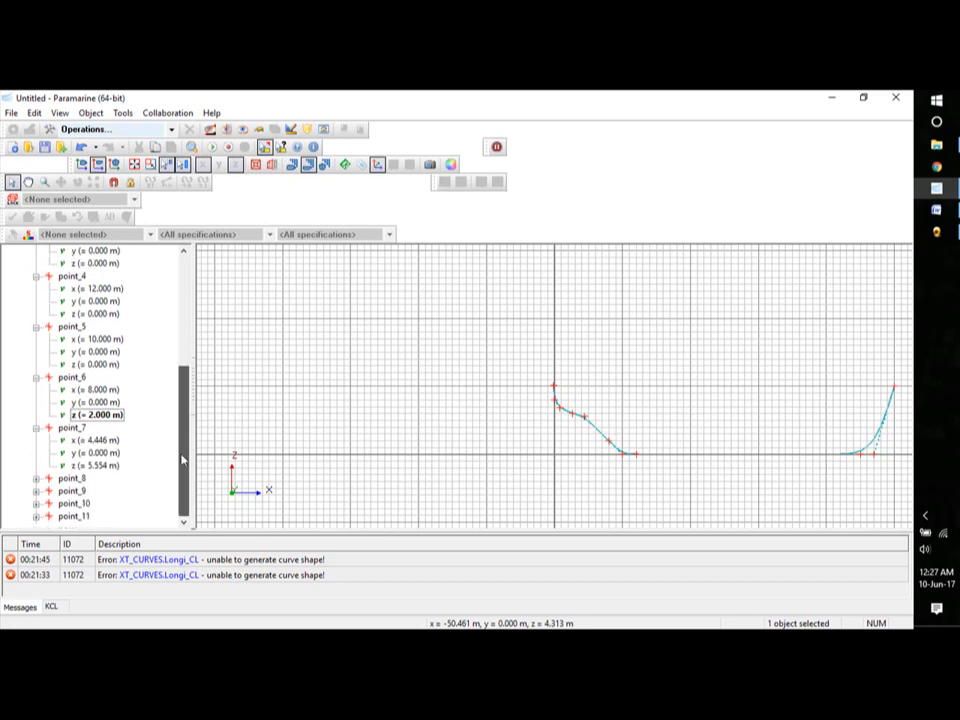
left_click(104, 440)
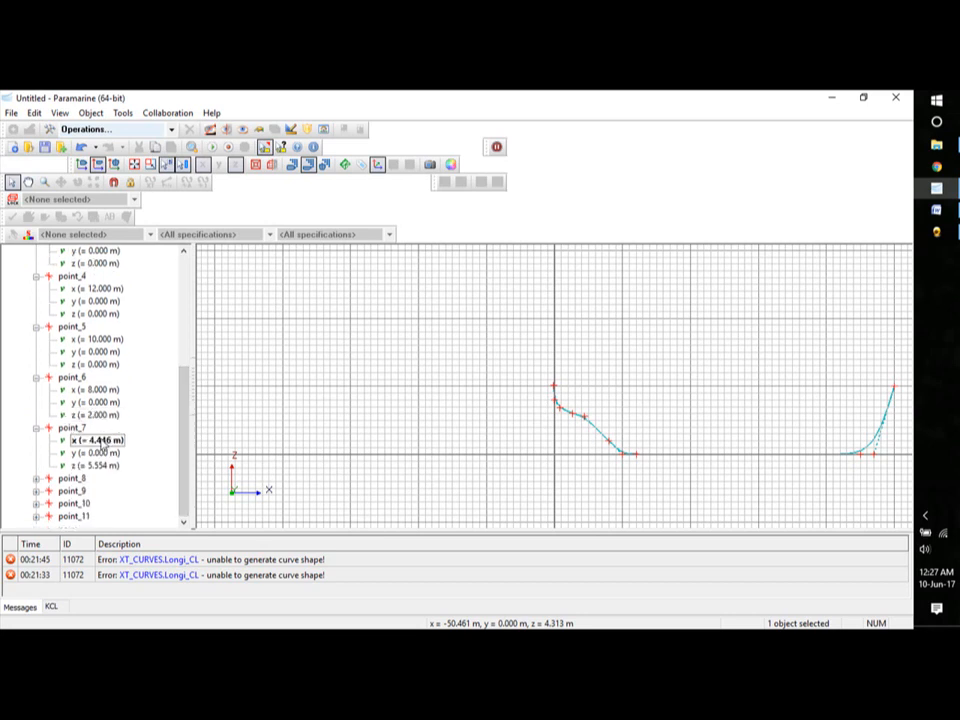
double_click(104, 440)
type("6[m")
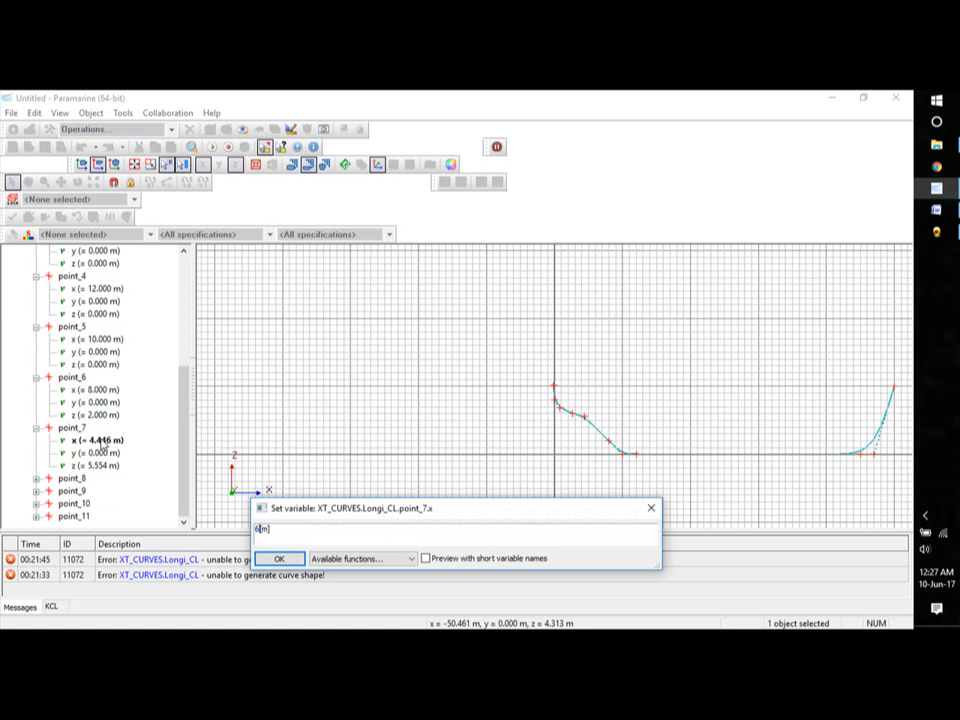
left_click(280, 557)
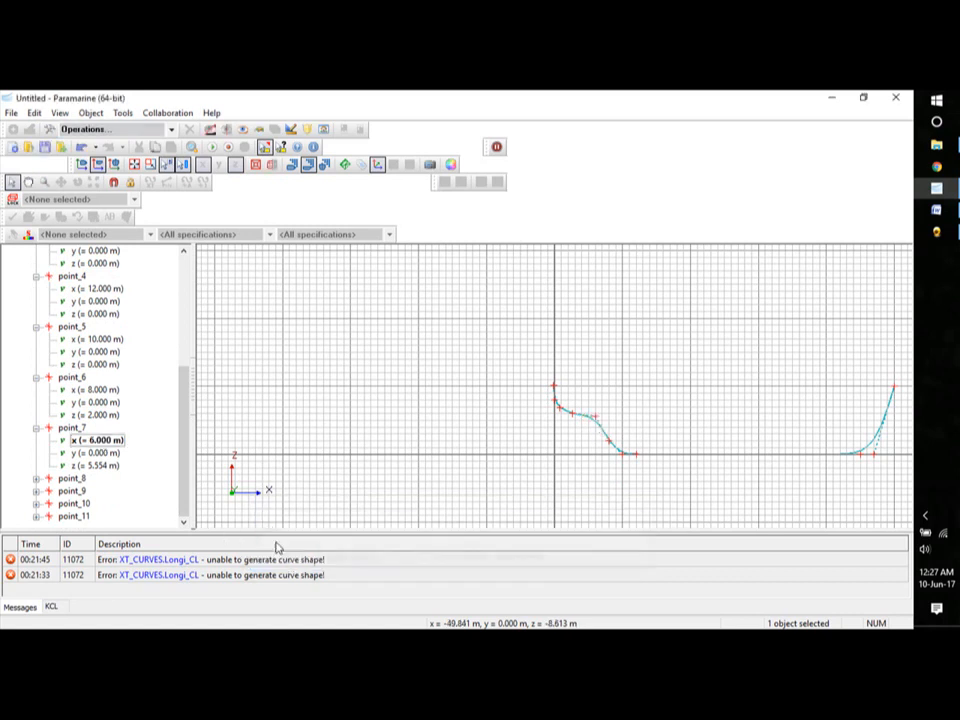
double_click(101, 468)
type("4[m")
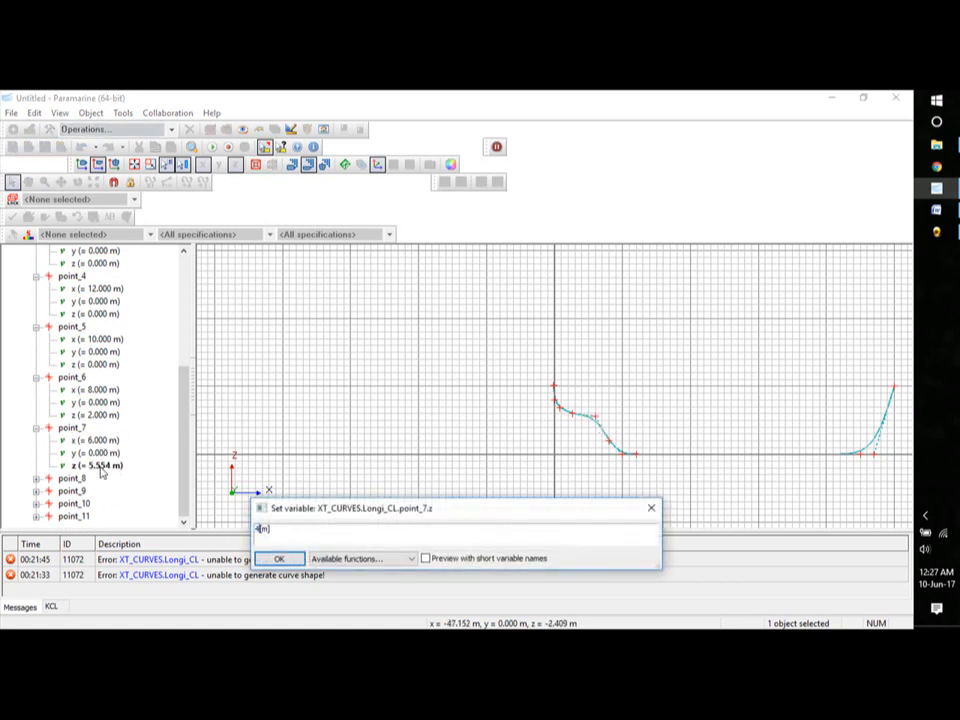
left_click(270, 557)
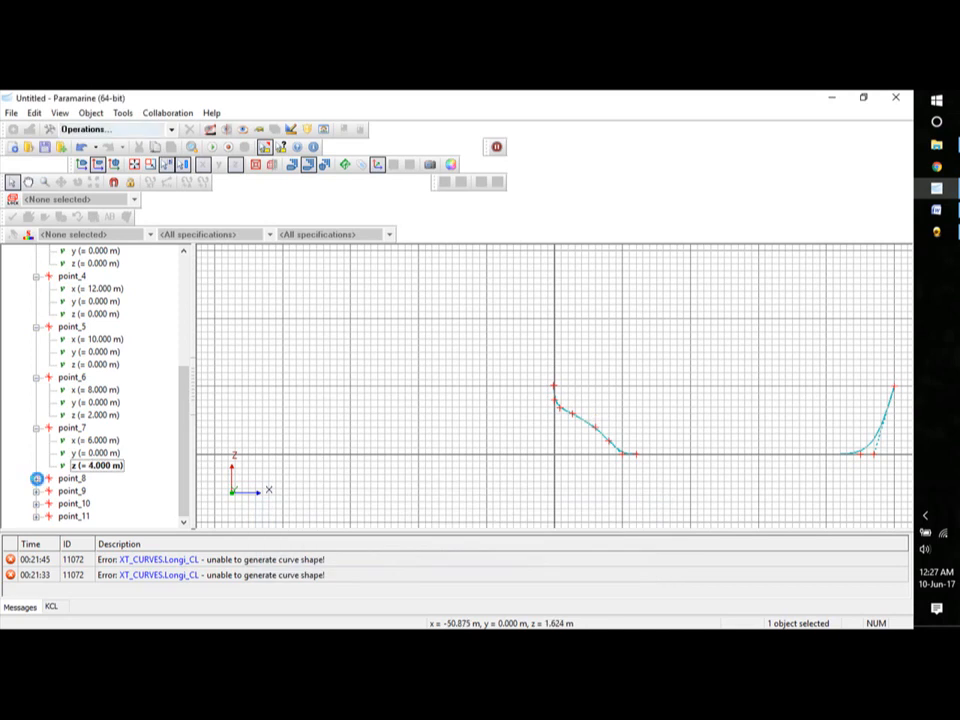
- List the coordinates of Longi_CL's point_8
left_click(36, 478)
scroll(184, 476, "down", 1)
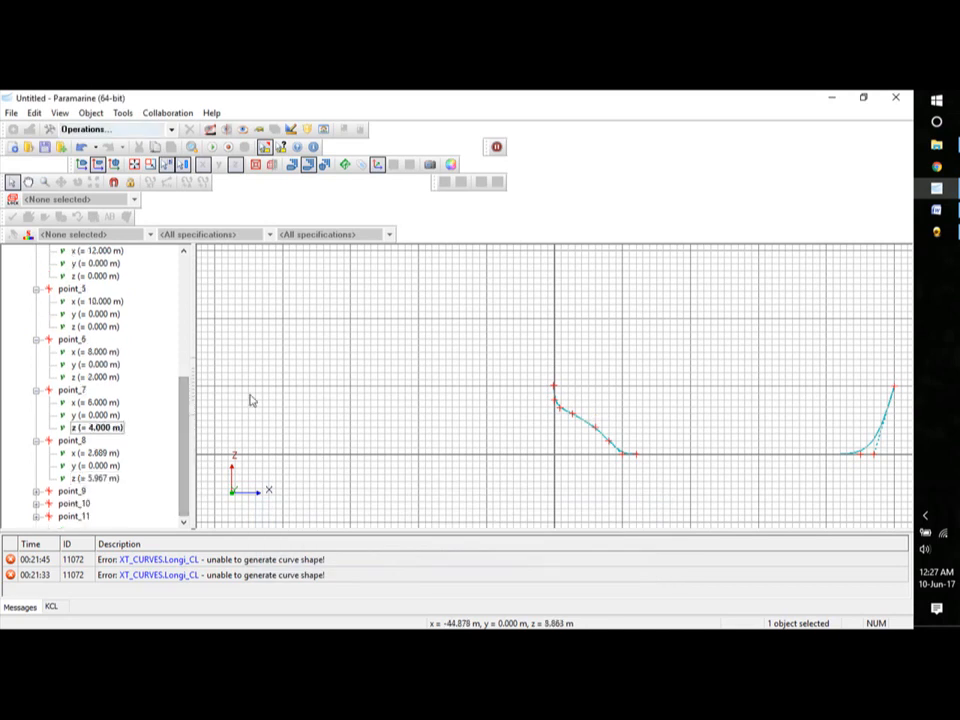
double_click(90, 454)
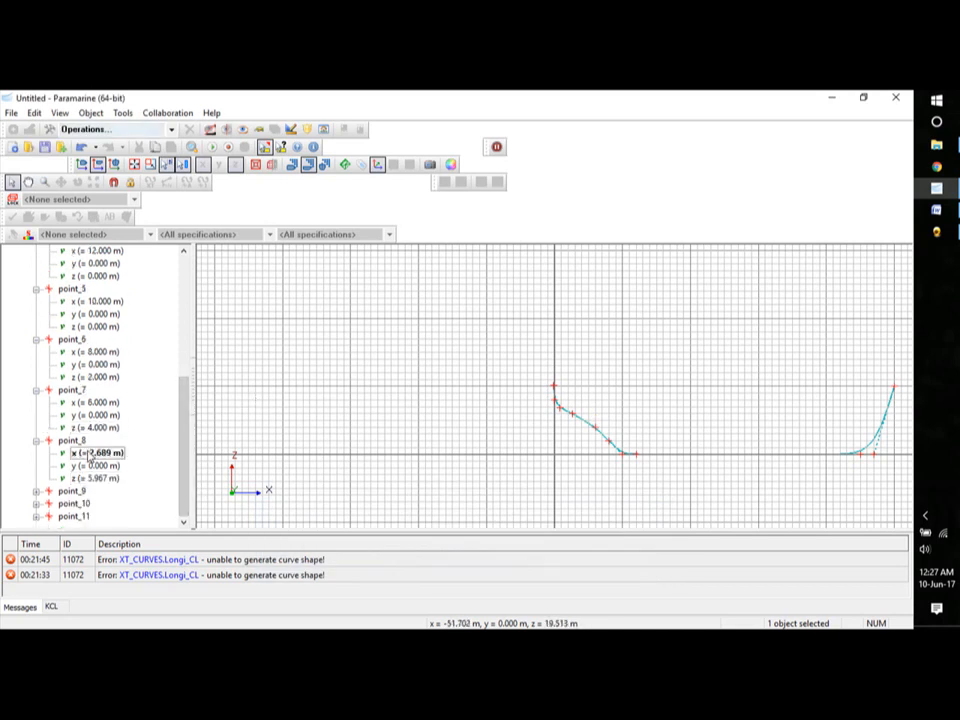
type("5[m")
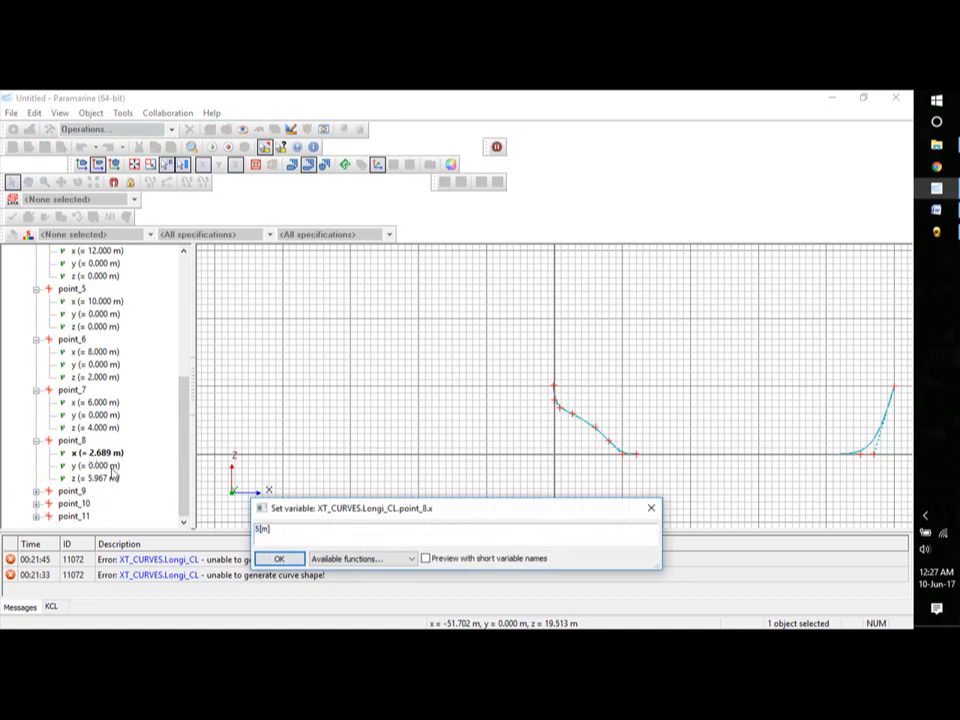
left_click(99, 477)
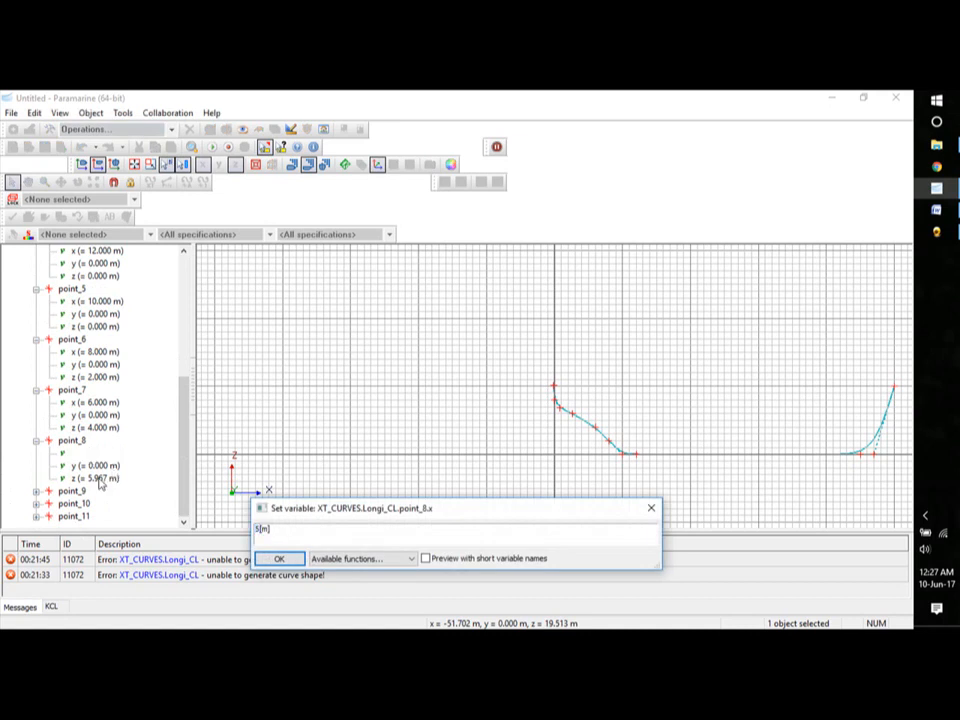
left_click(651, 508)
- Set point_8 of Longi_CL to x 5 m and z 5 m
double_click(110, 454)
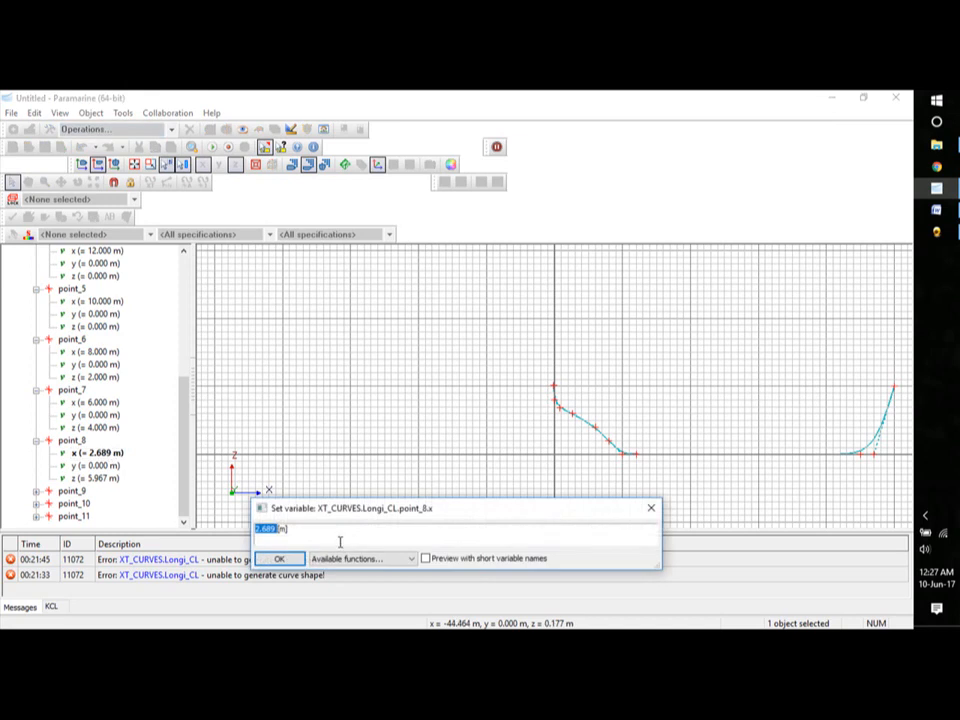
type("5")
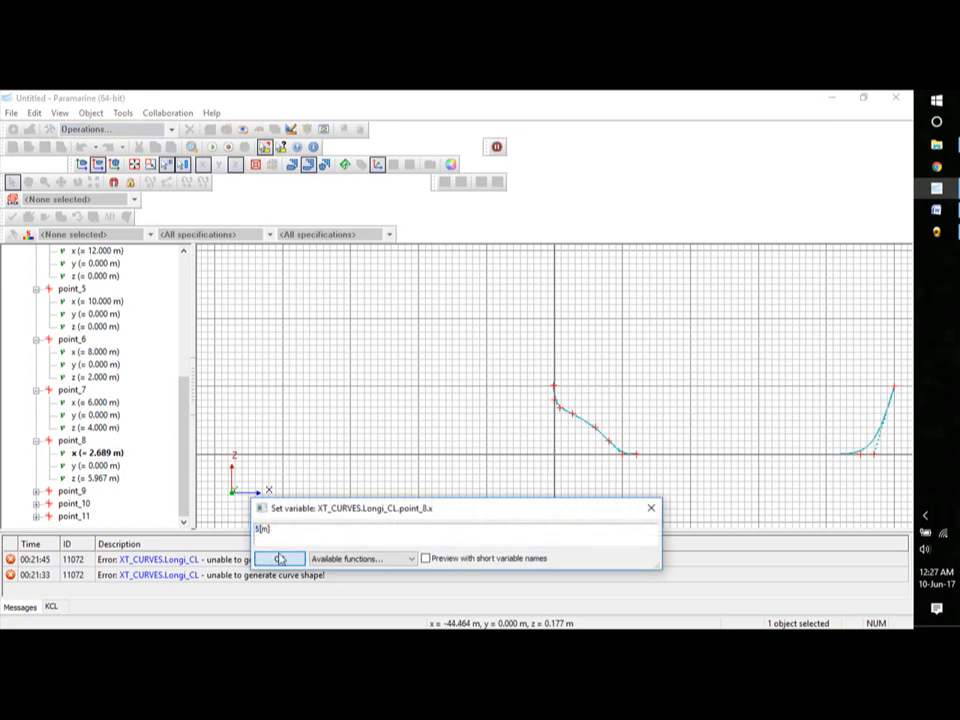
left_click(279, 557)
double_click(110, 478)
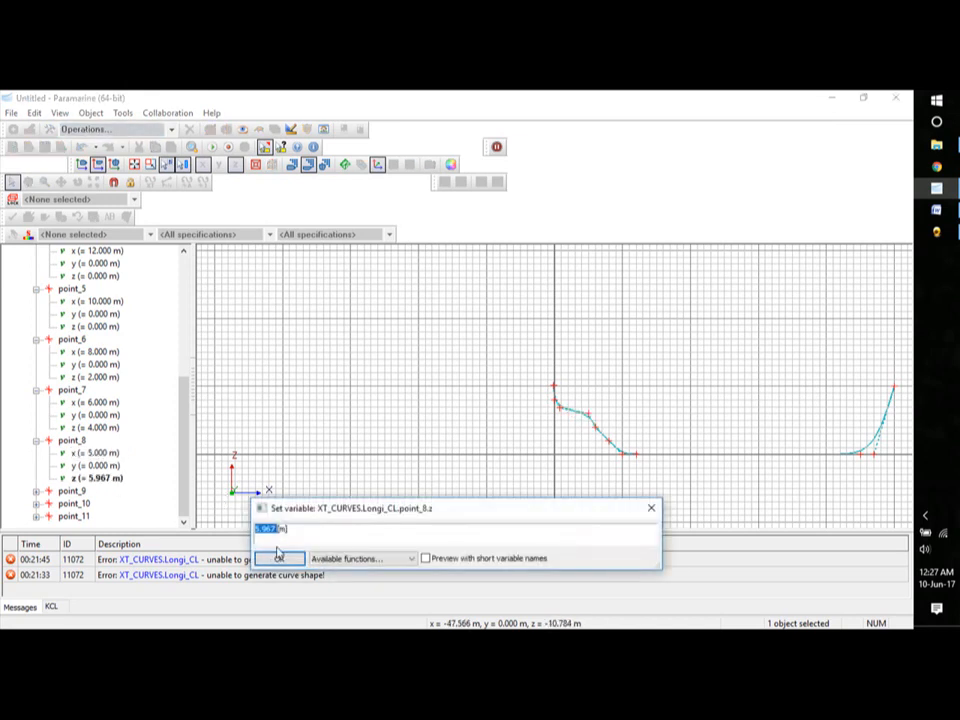
type("5")
left_click(279, 558)
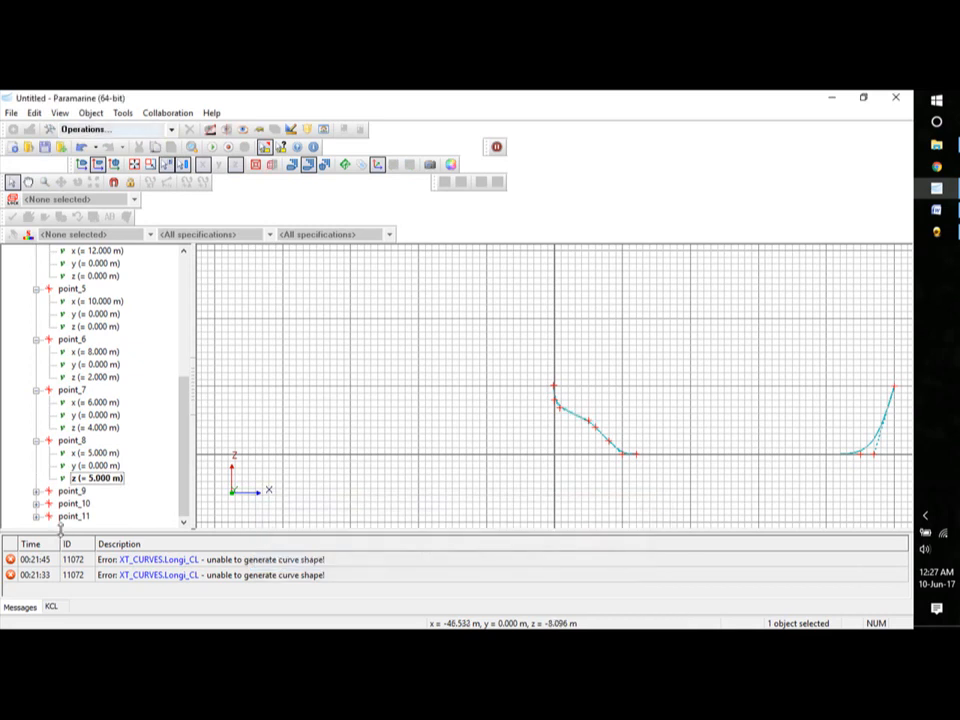
- Set point_9 of Longi_CL to x 3 m and z 5 m
left_click(36, 491)
scroll(184, 471, "down", 1)
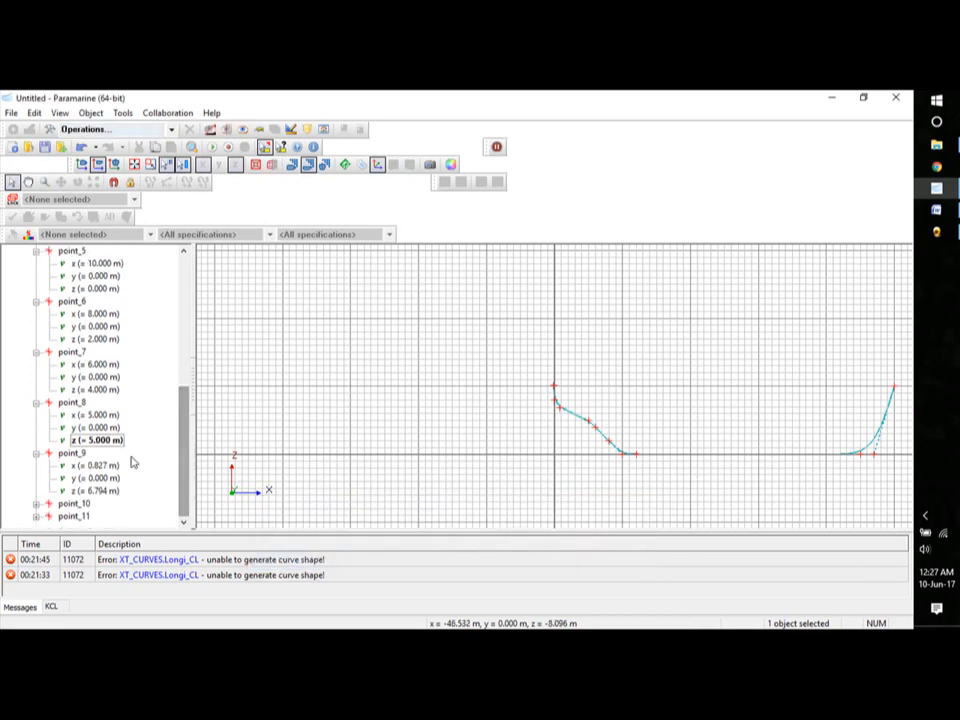
double_click(97, 466)
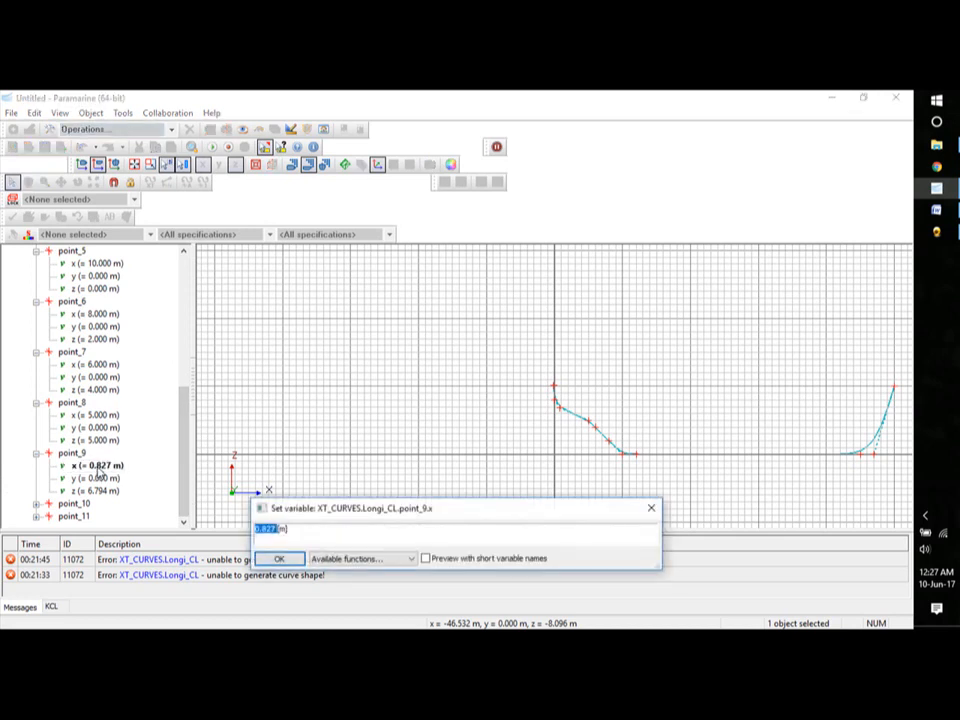
type("3")
key("Return")
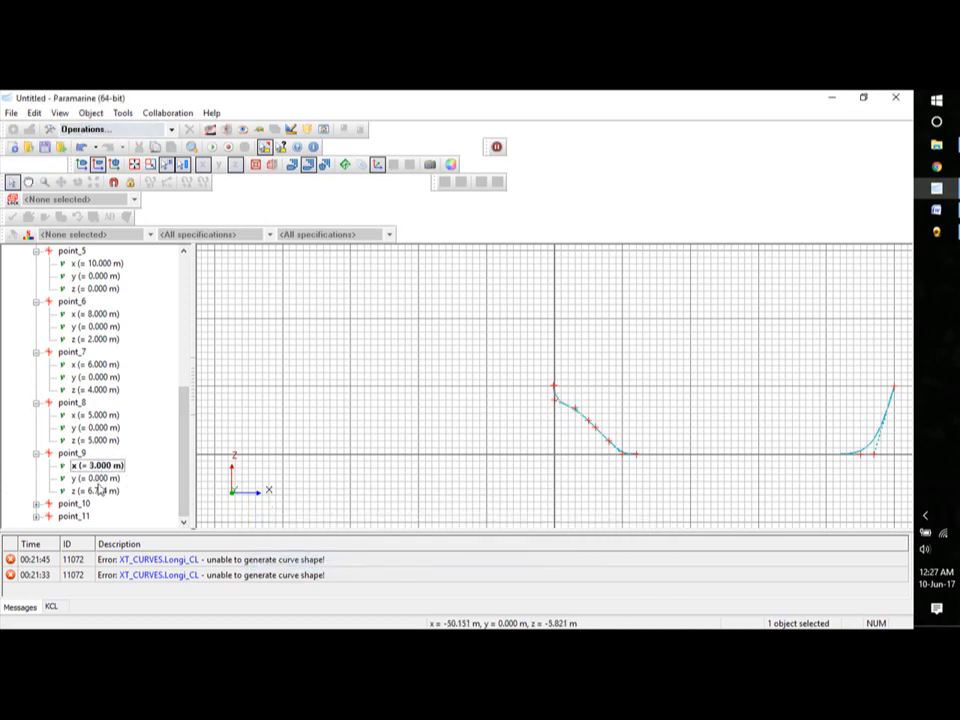
double_click(99, 490)
type("5[m")
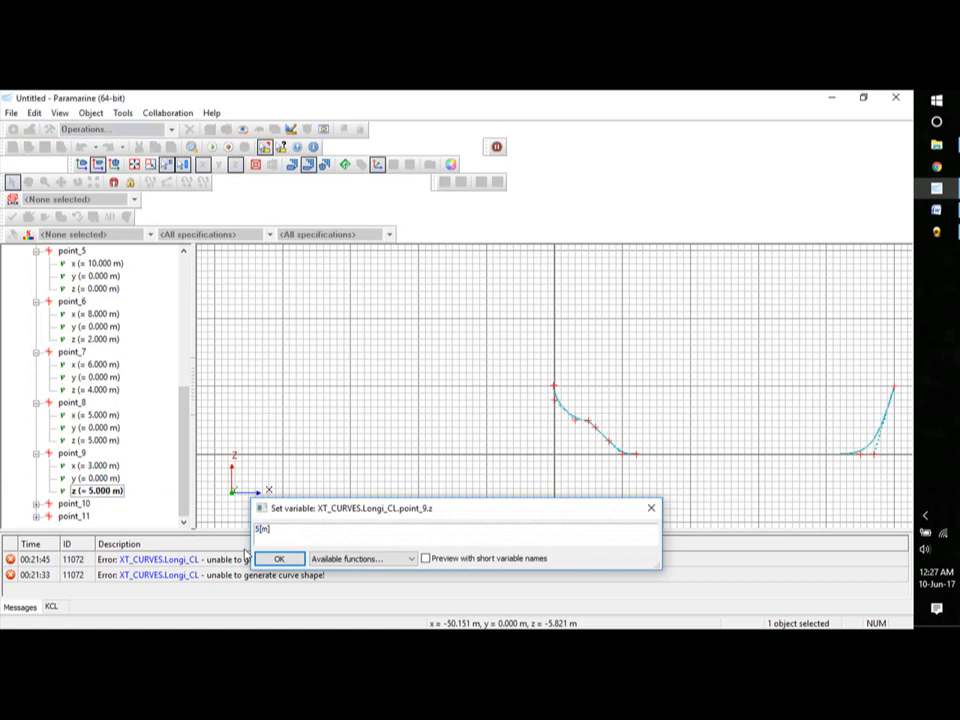
key("Return")
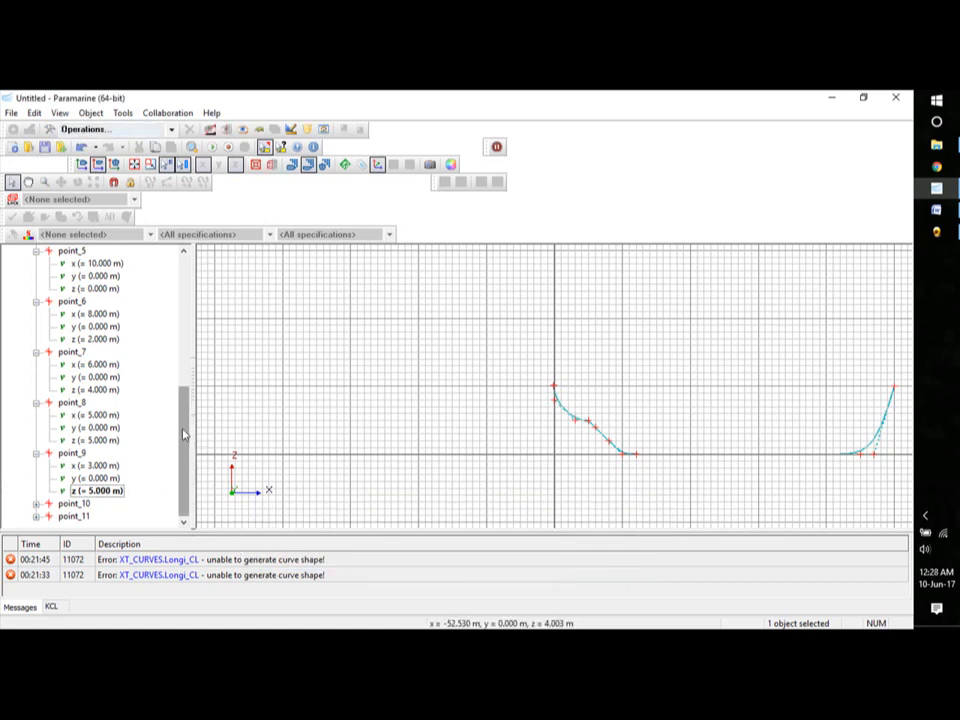
- Set the z coordinate of Longi_CL's point_10 to 5 m
left_click(36, 503)
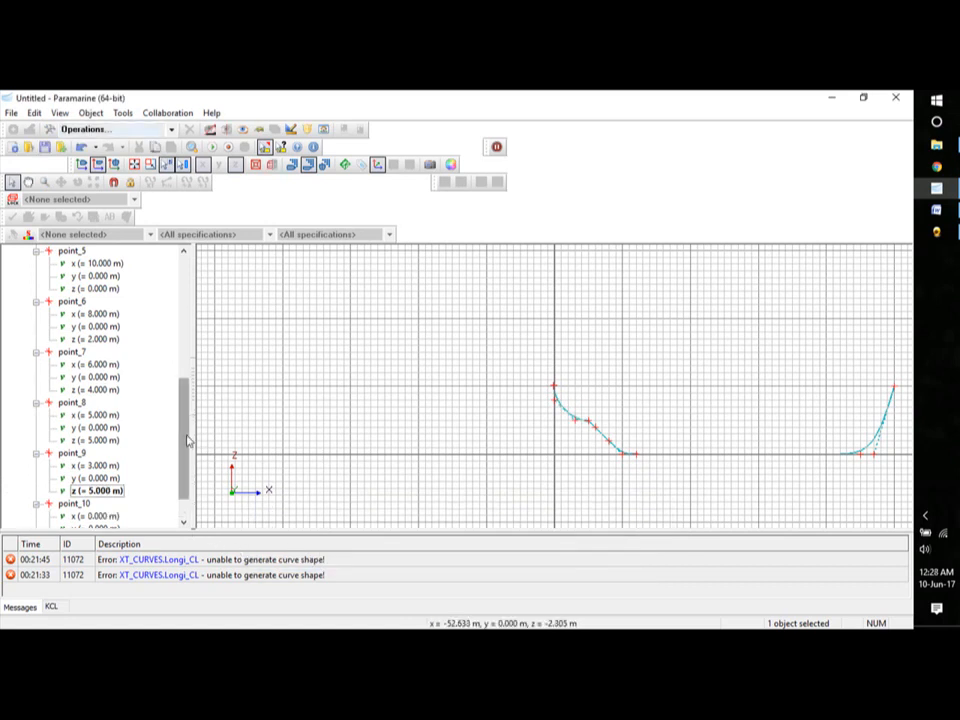
scroll(118, 484, "down", 1)
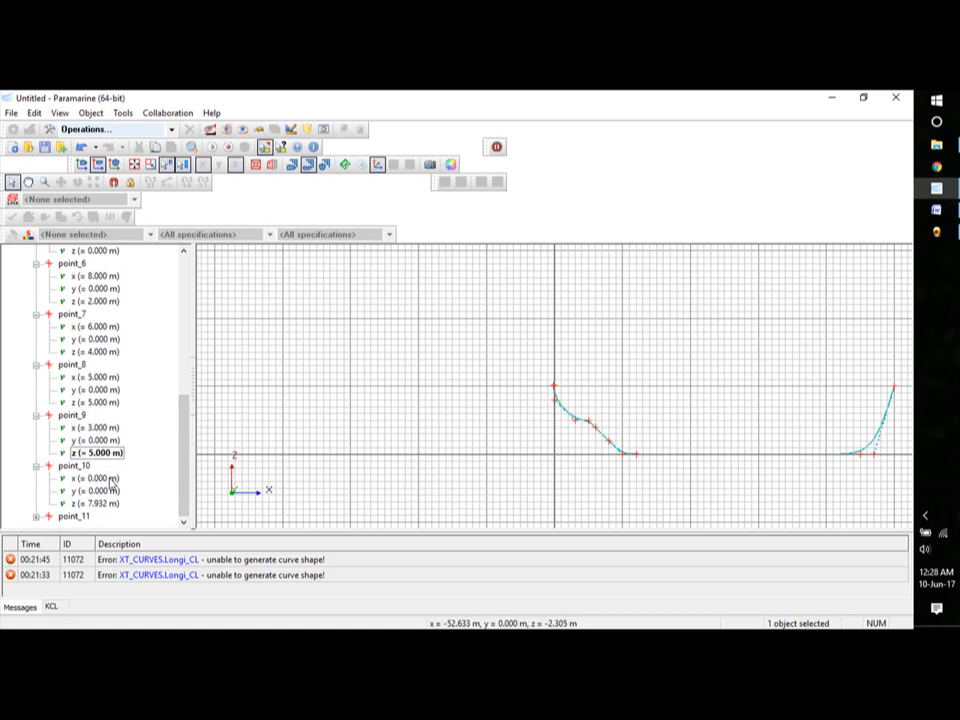
double_click(100, 505)
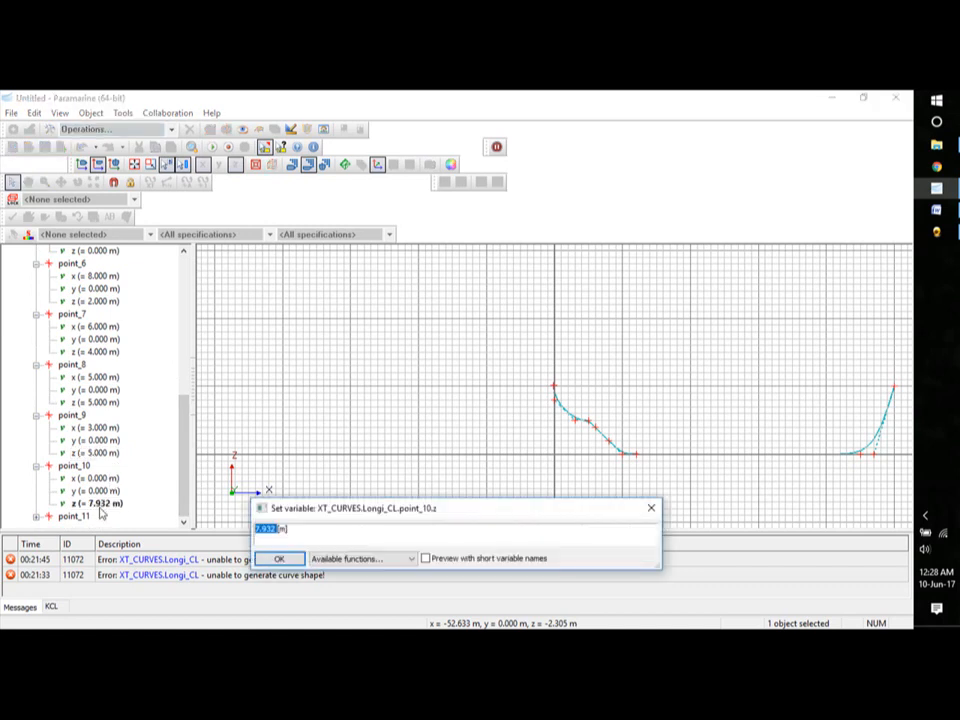
type("5")
left_click(279, 559)
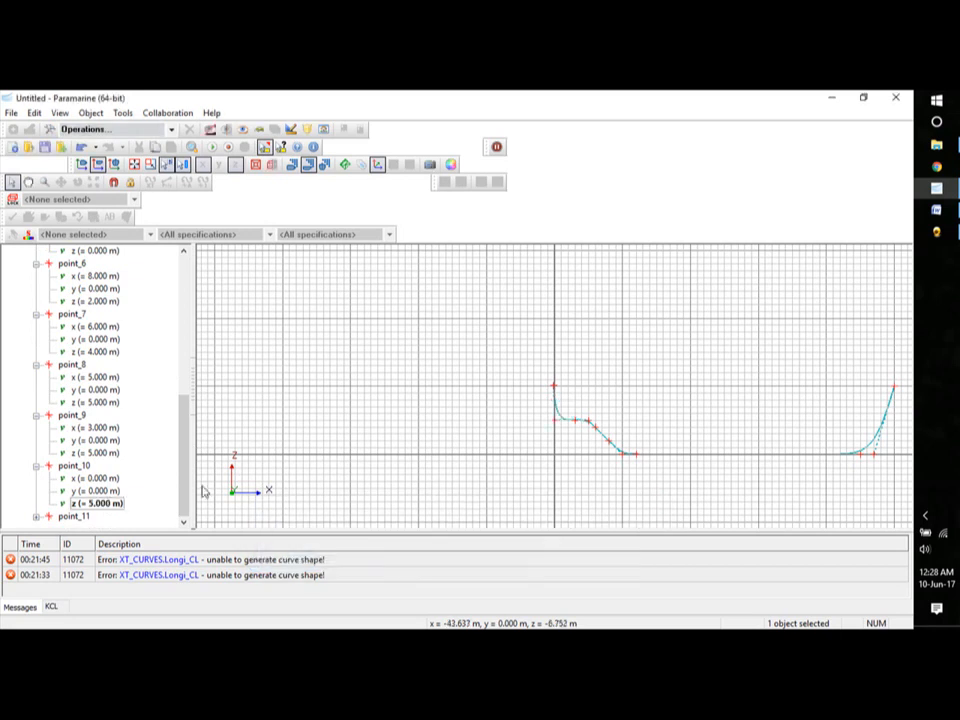
- Set point_11 of Longi_CL to x 0 m and z 10 m
left_click(36, 516)
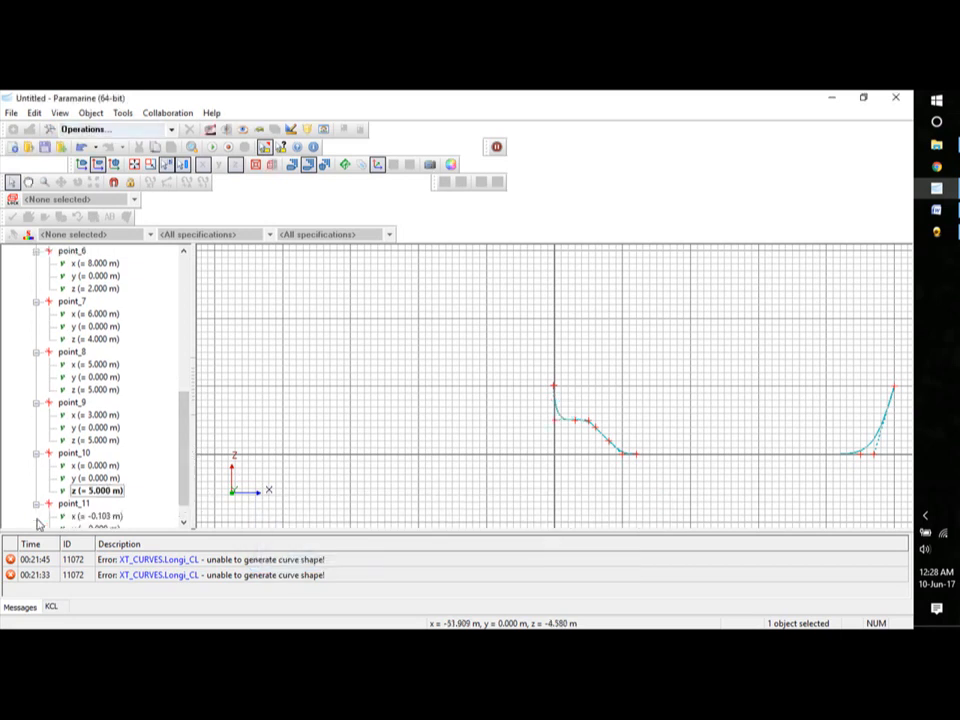
scroll(184, 455, "down", 1)
double_click(100, 491)
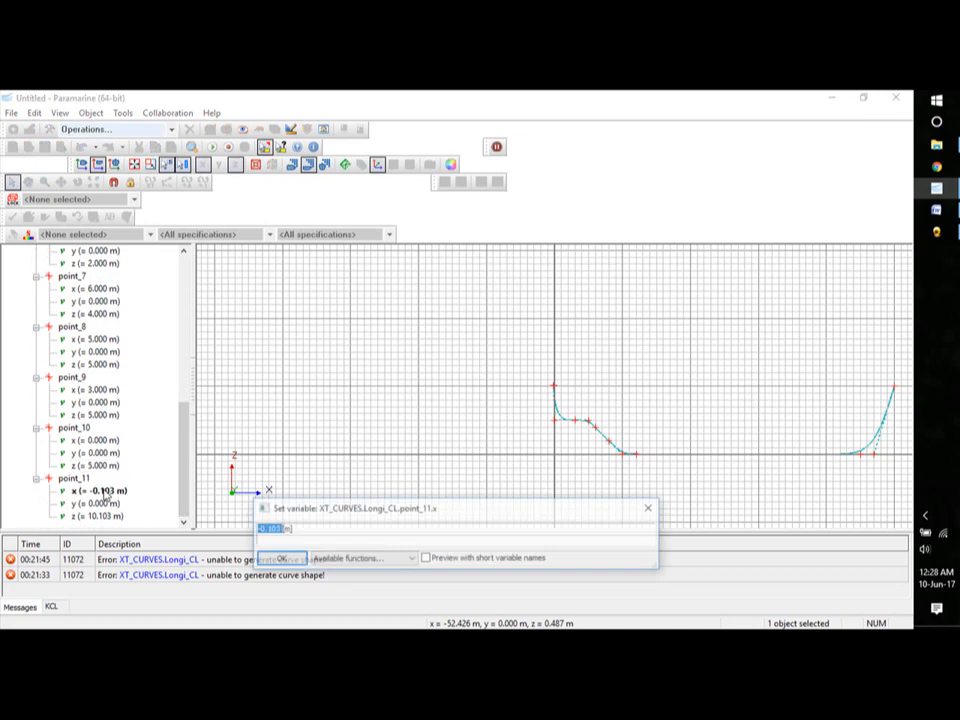
type("0")
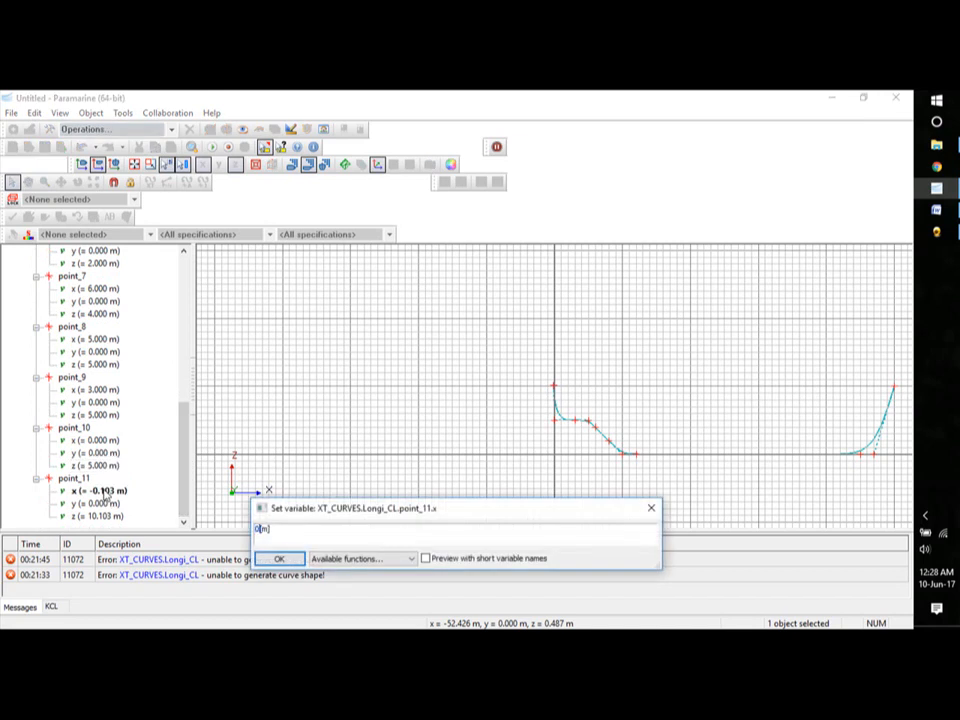
left_click(281, 559)
left_click(113, 505)
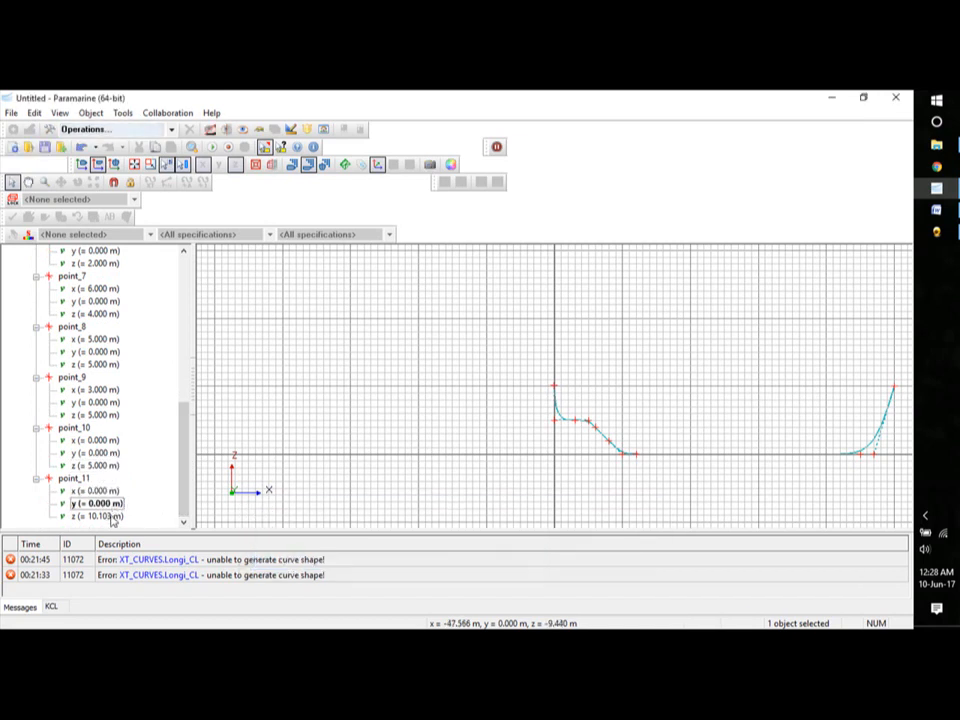
double_click(110, 516)
type("10[m")
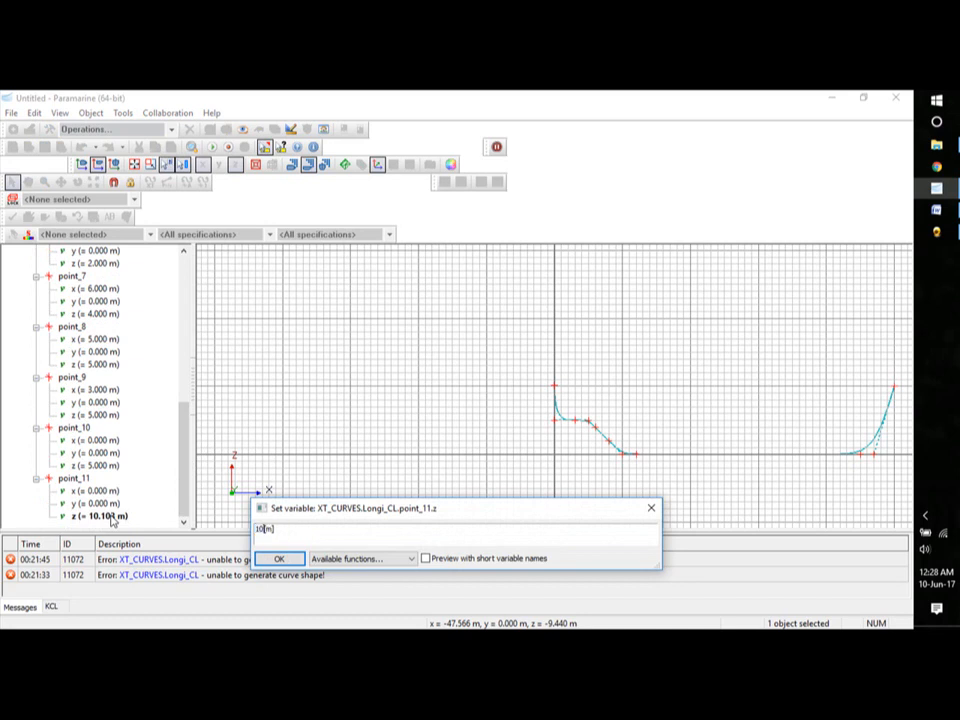
left_click(282, 560)
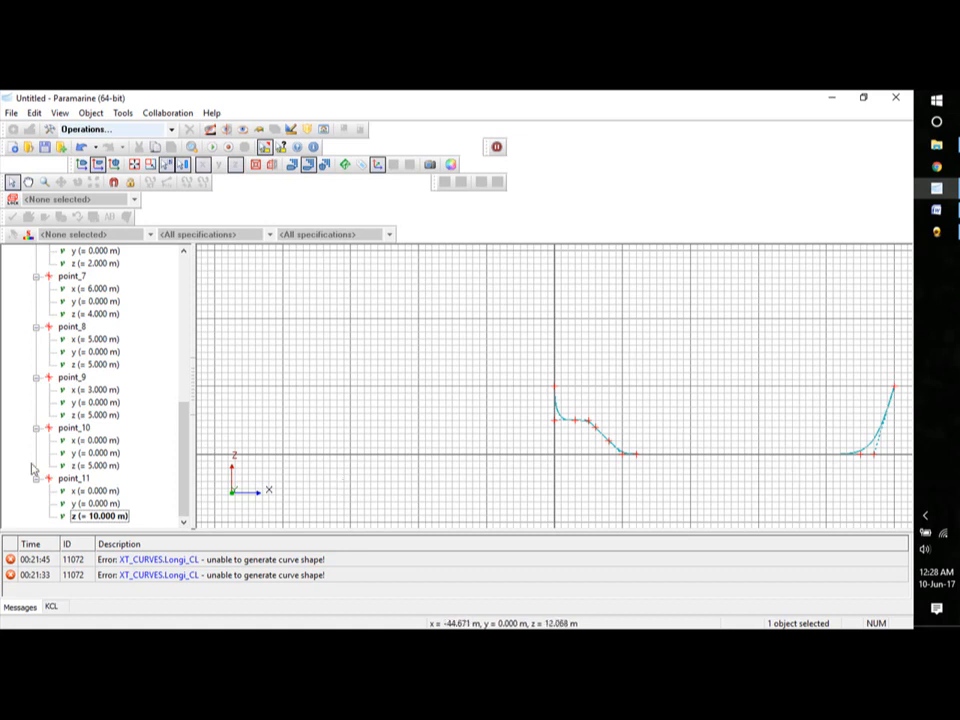
- Apply the knuckle operation to point_3 of Longi_CL, at the forward end of the flat bottom
left_click_drag(184, 440, 184, 288)
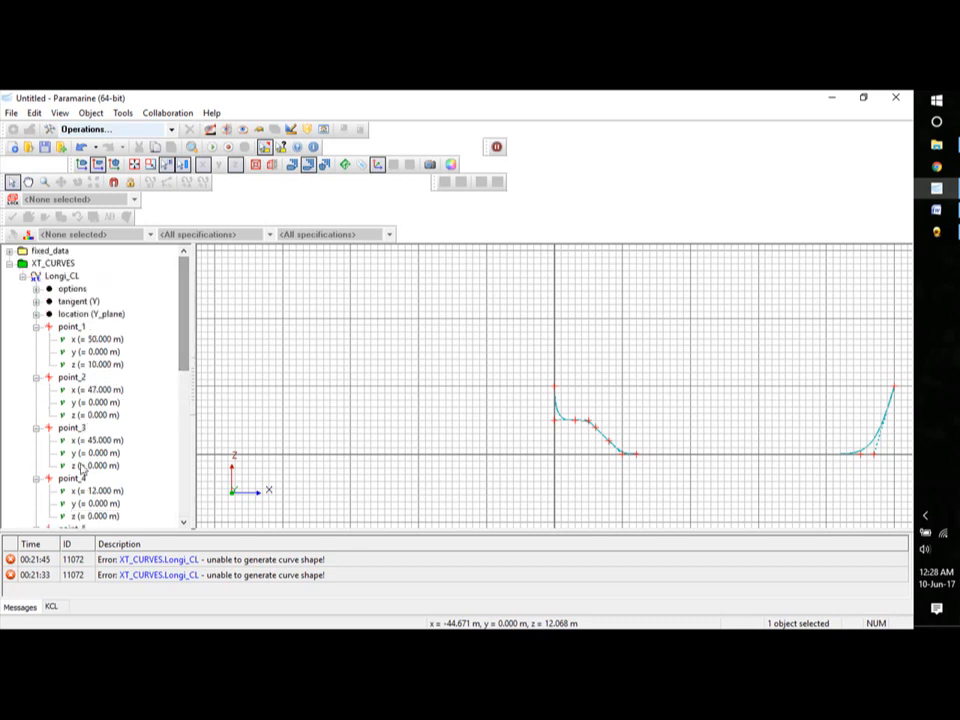
left_click(74, 429)
right_click(78, 432)
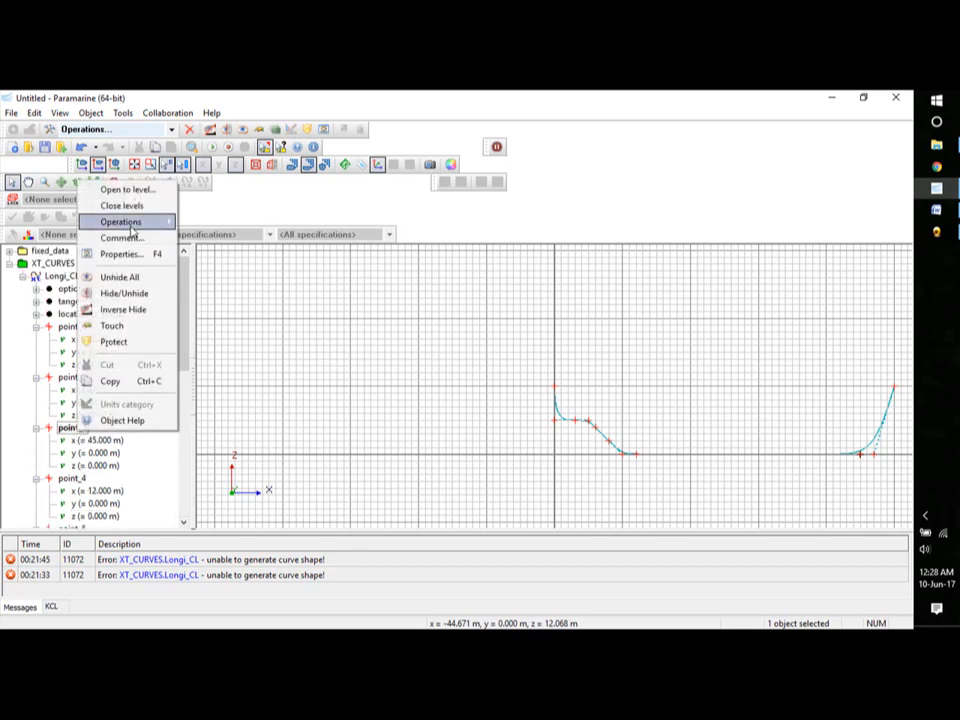
mouse_move(156, 231)
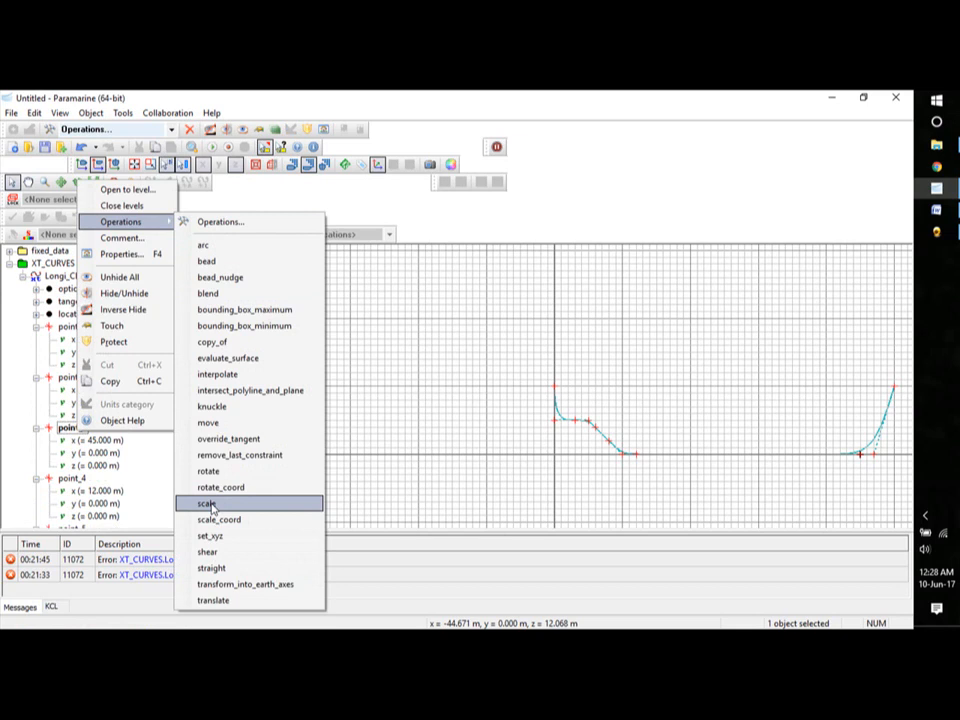
left_click(213, 406)
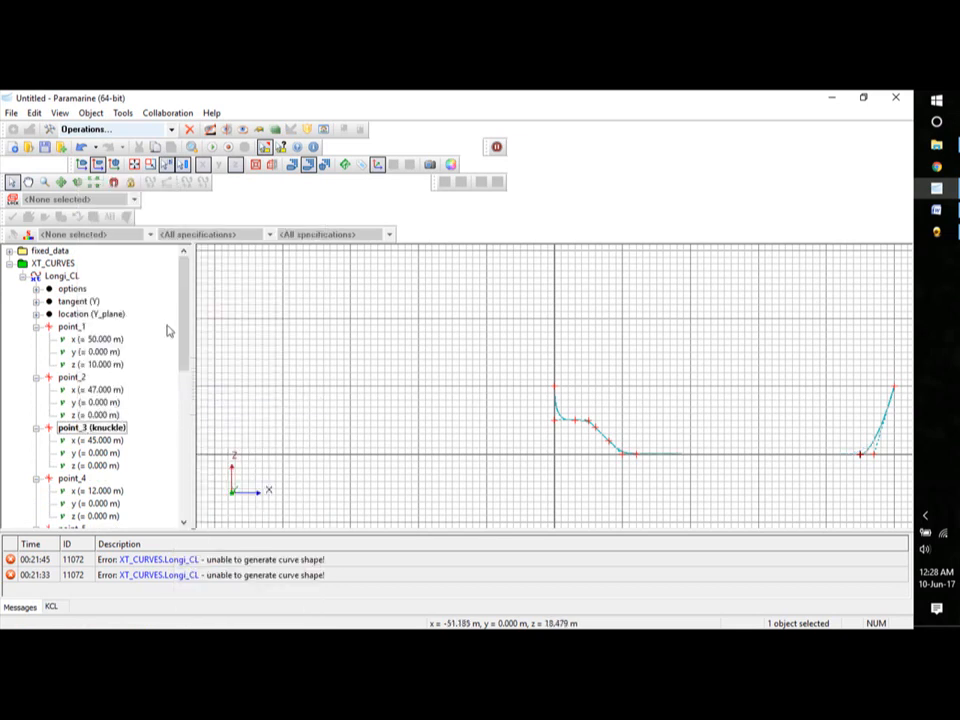
- Apply the knuckle operation to point_4 of Longi_CL, at the aft end of the flat bottom
scroll(180, 326, "down", 3)
right_click(84, 354)
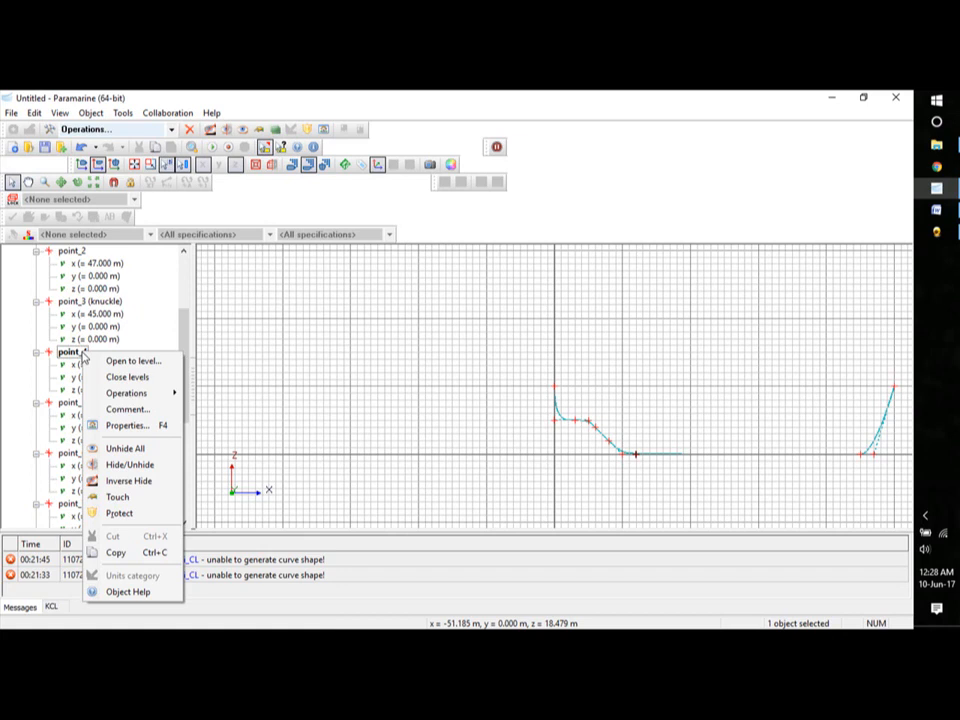
mouse_move(170, 393)
left_click(214, 424)
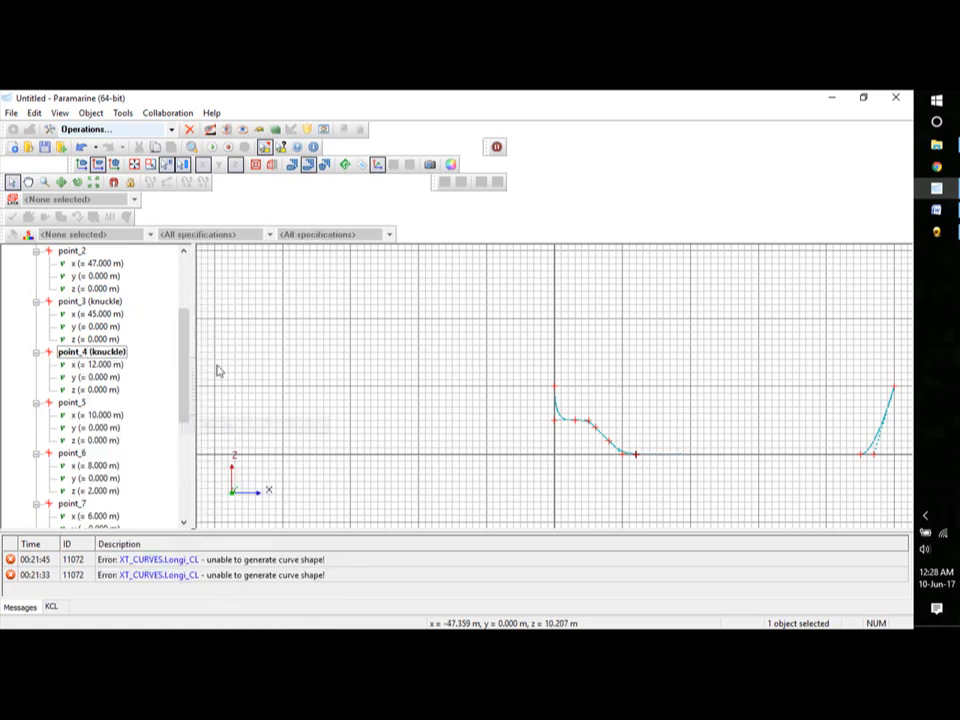
- Make point_6 of Longi_CL, on the sloping stern section, a knuckle
left_click_drag(186, 360, 193, 388)
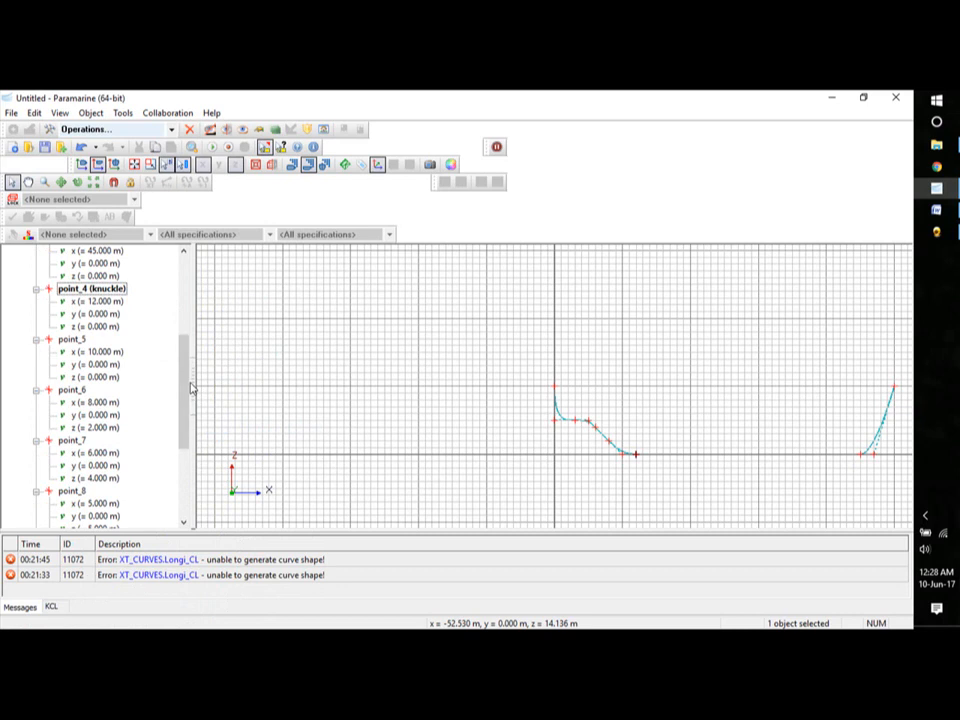
left_click(72, 390)
right_click(74, 390)
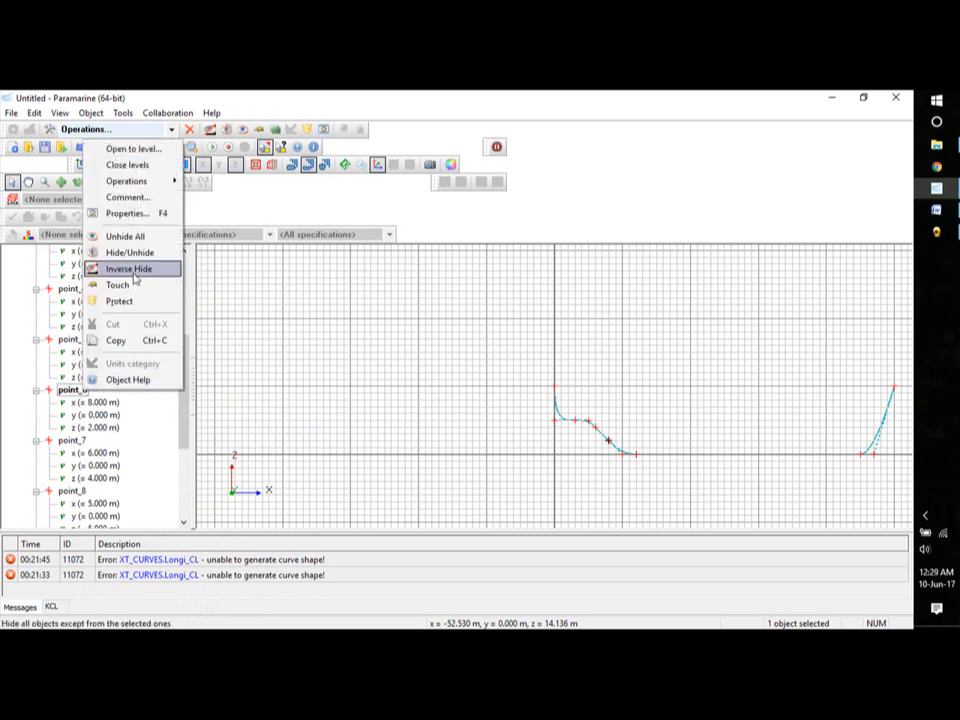
mouse_move(161, 182)
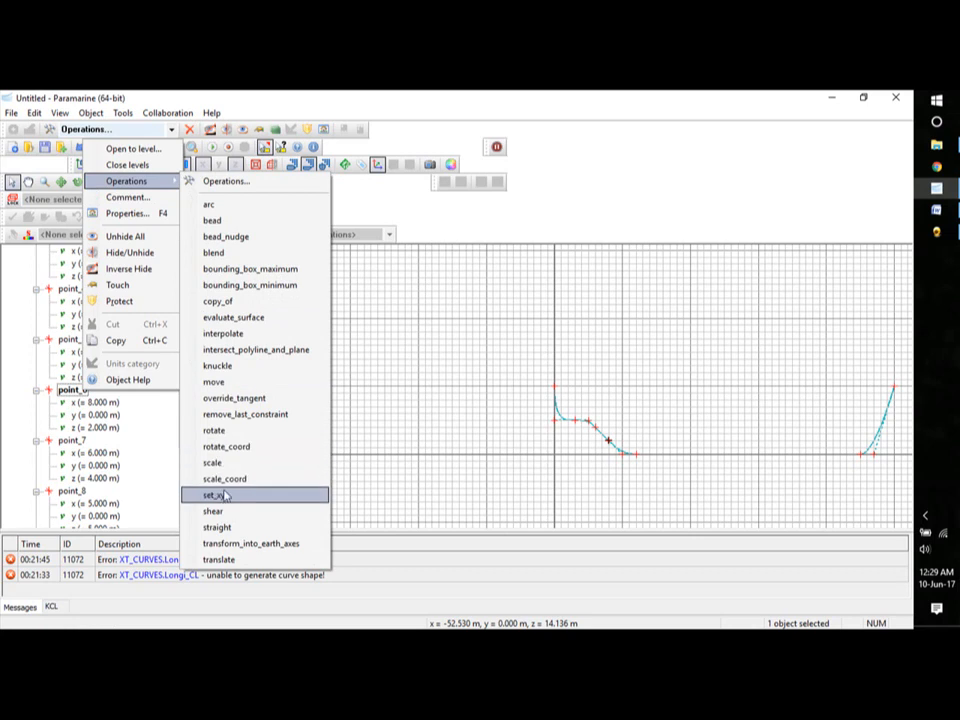
left_click(219, 366)
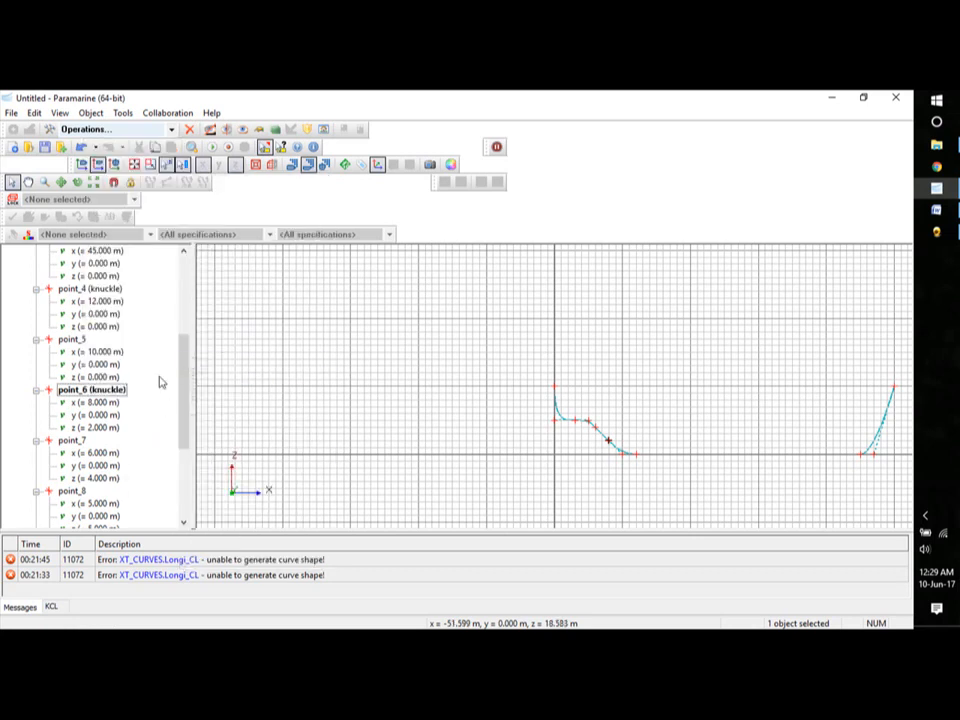
- Make point_7 of Longi_CL, near the upper end of the stern slope, a knuckle
left_click(72, 441)
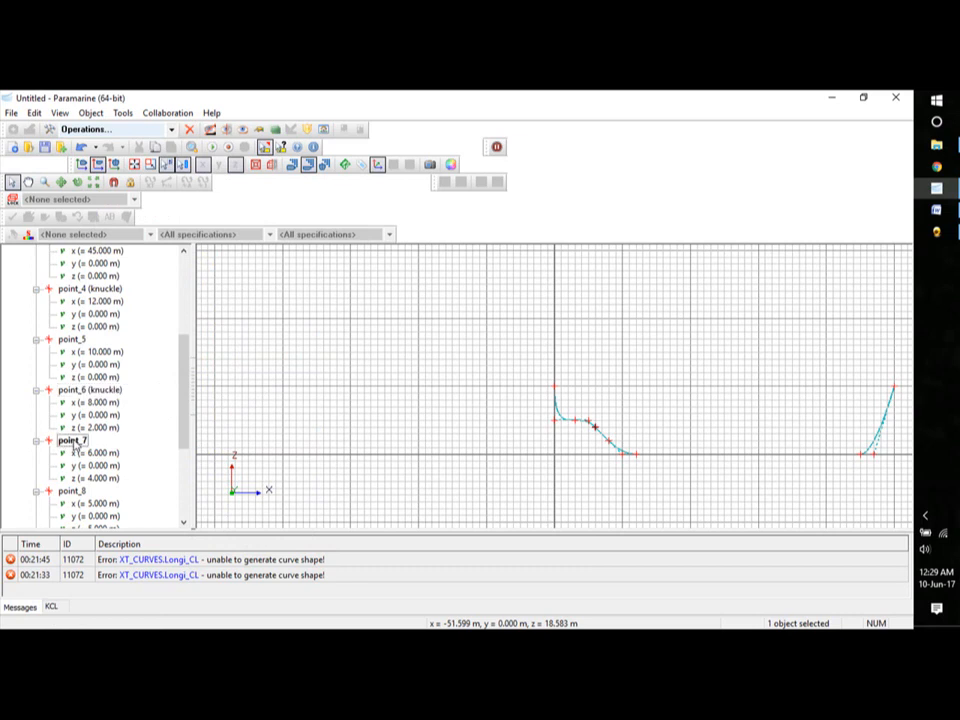
right_click(75, 446)
mouse_move(120, 230)
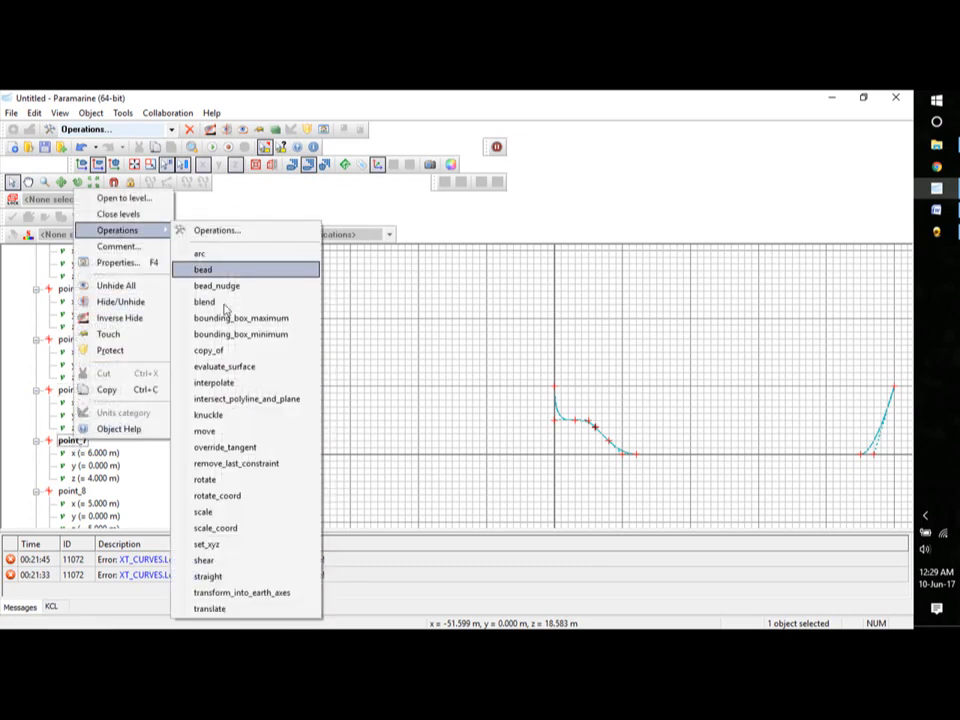
left_click(208, 415)
- Make point_9 of Longi_CL, on the horizontal stern section, a knuckle
left_click_drag(184, 375, 188, 421)
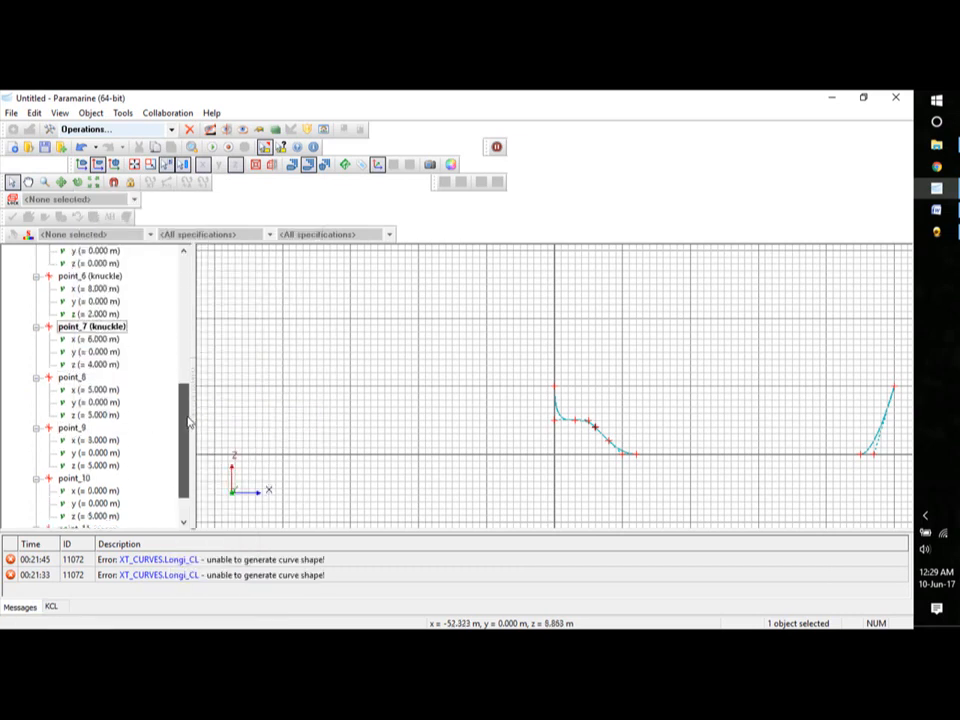
left_click(84, 379)
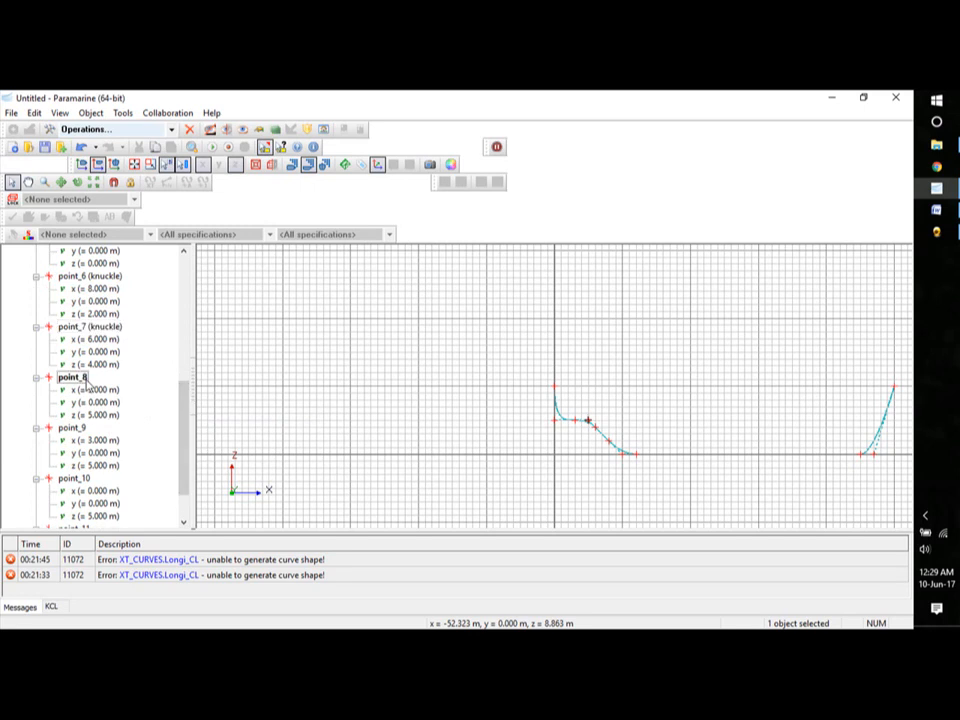
left_click(72, 428)
right_click(74, 428)
mouse_move(135, 220)
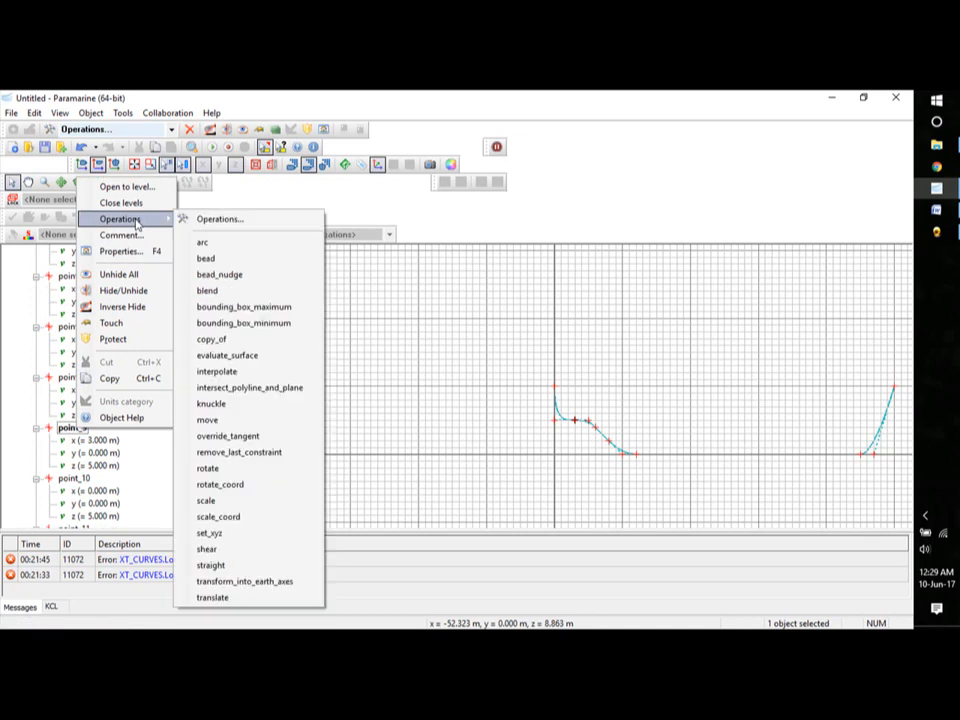
left_click(214, 406)
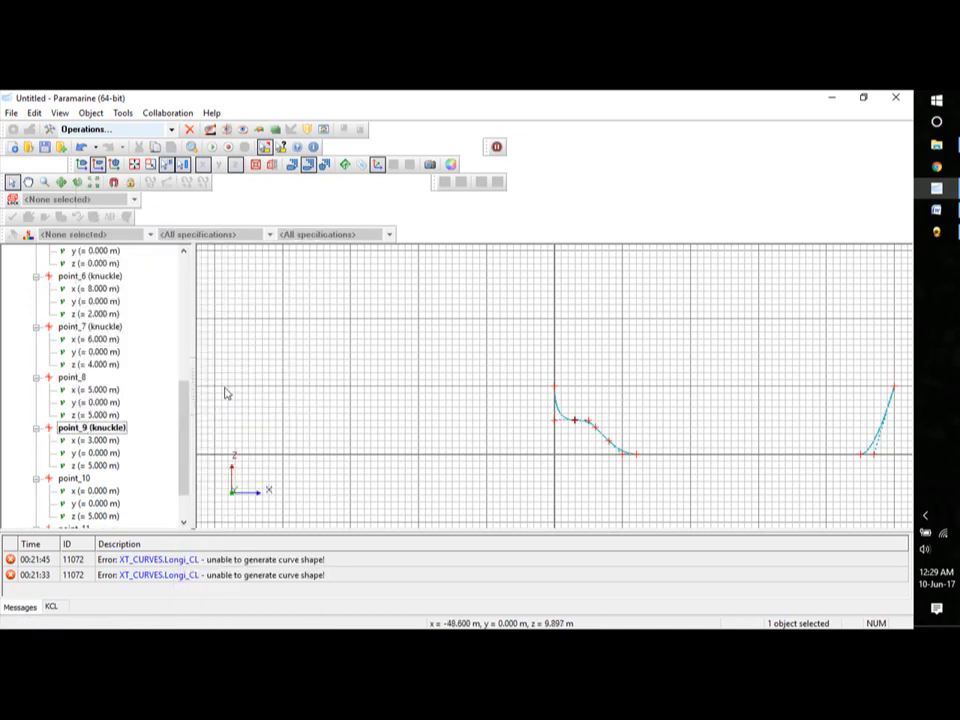
- Make point_10 of Longi_CL, at the lower corner of the transom, a knuckle and clear the selection
left_click(75, 478)
right_click(84, 479)
mouse_move(145, 272)
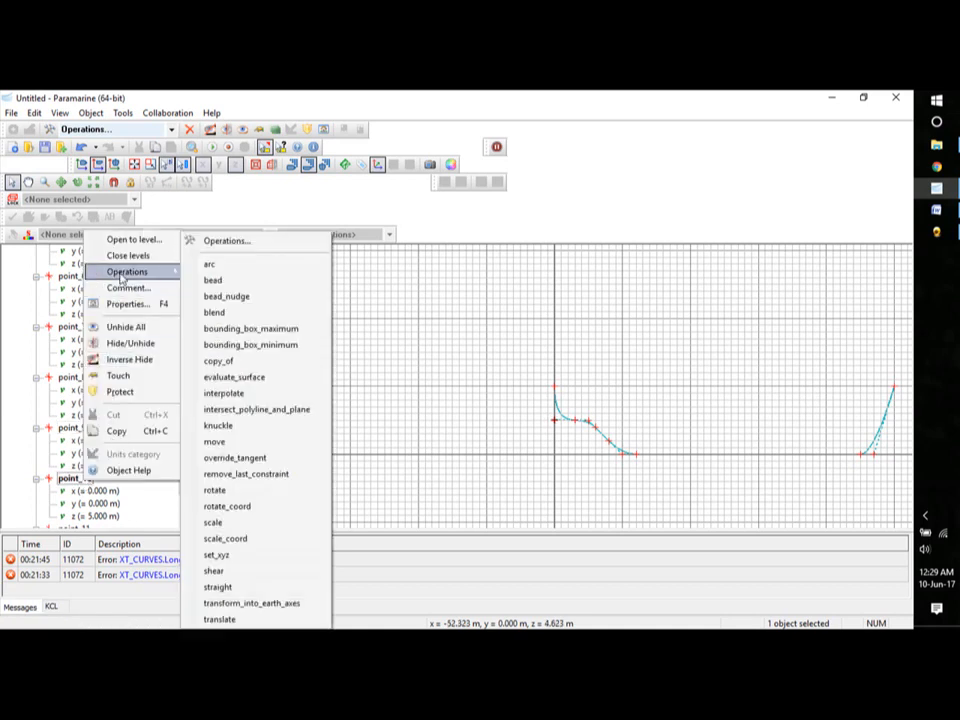
left_click(220, 425)
left_click(705, 358)
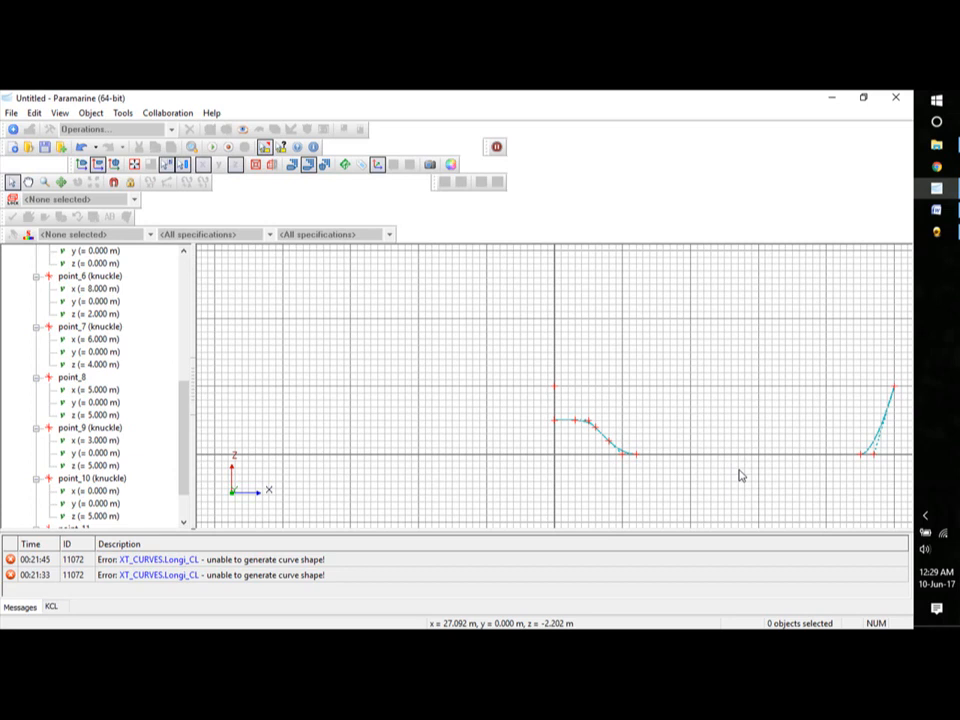
- Collapse all eleven point entries of Longi_CL in the object tree, then collapse the Longi_CL curve itself
left_click_drag(182, 418, 188, 293)
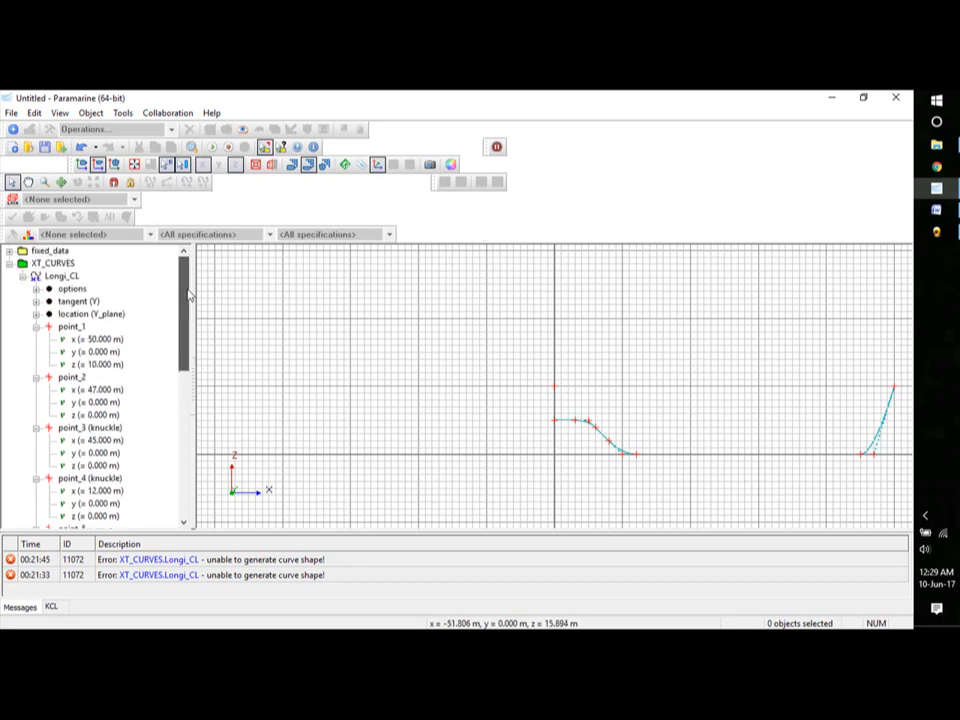
left_click(36, 326)
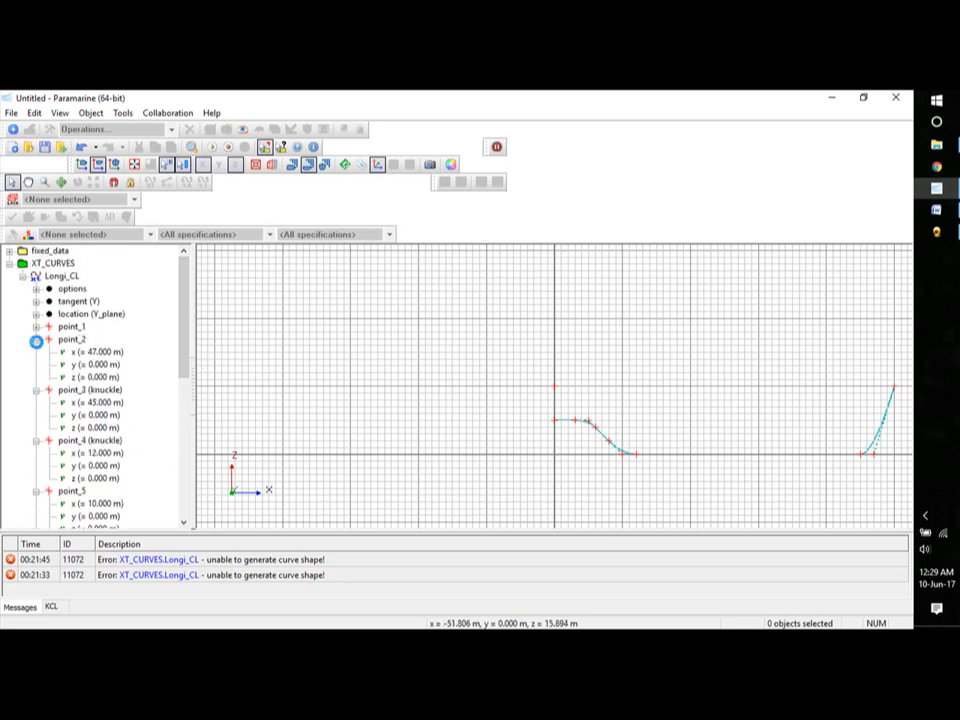
left_click(36, 340)
left_click(36, 352)
left_click(36, 364)
left_click(36, 377)
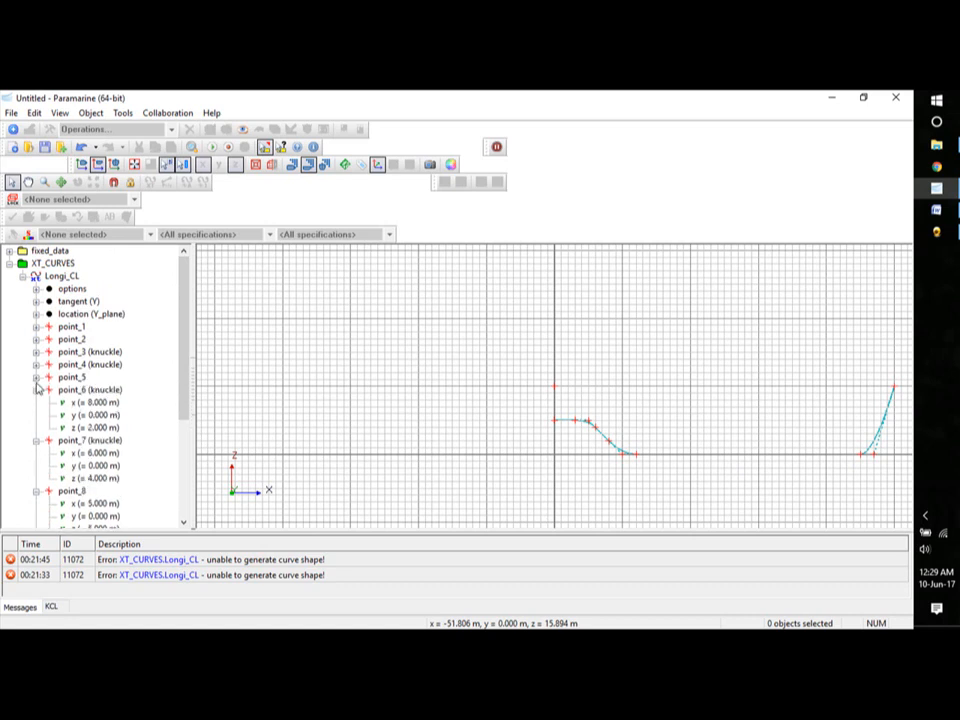
left_click(36, 389)
left_click(36, 402)
left_click(36, 415)
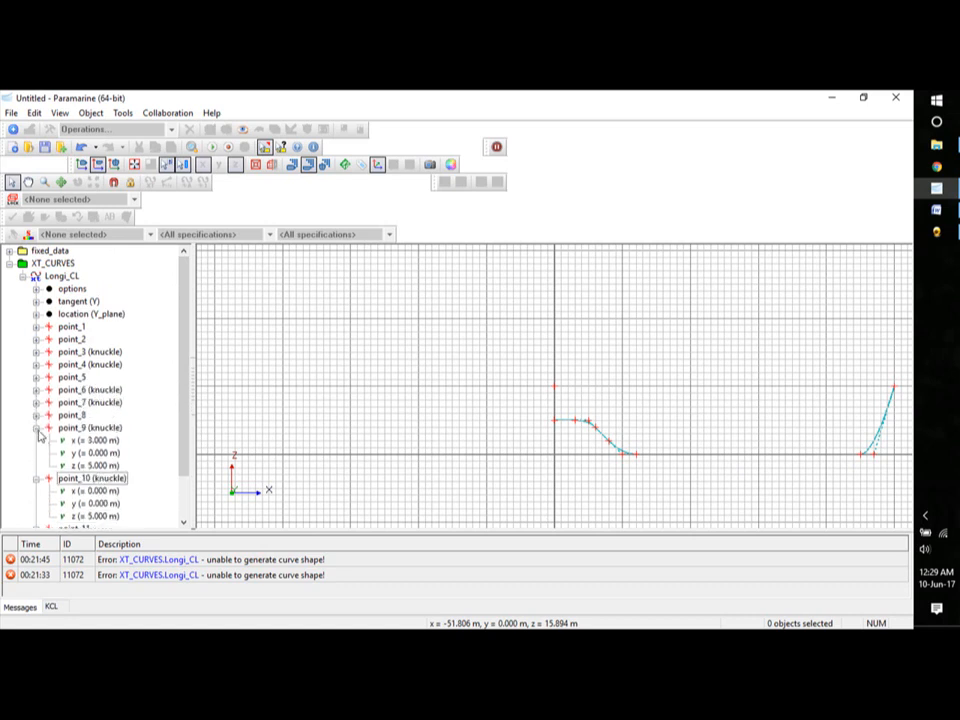
left_click(36, 427)
left_click(36, 440)
left_click(36, 453)
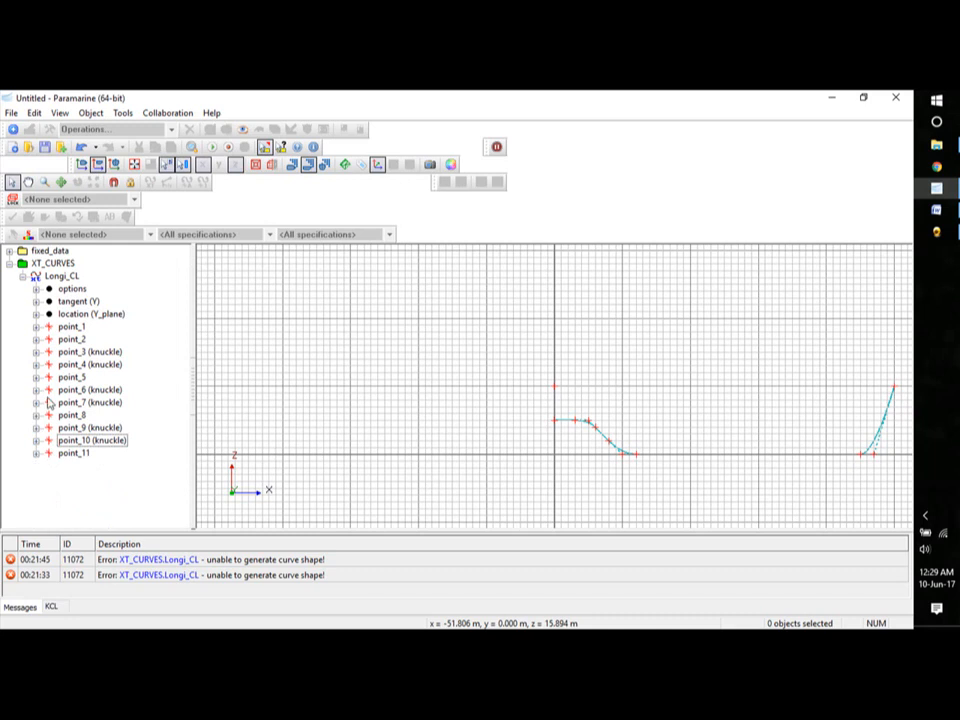
left_click(23, 276)
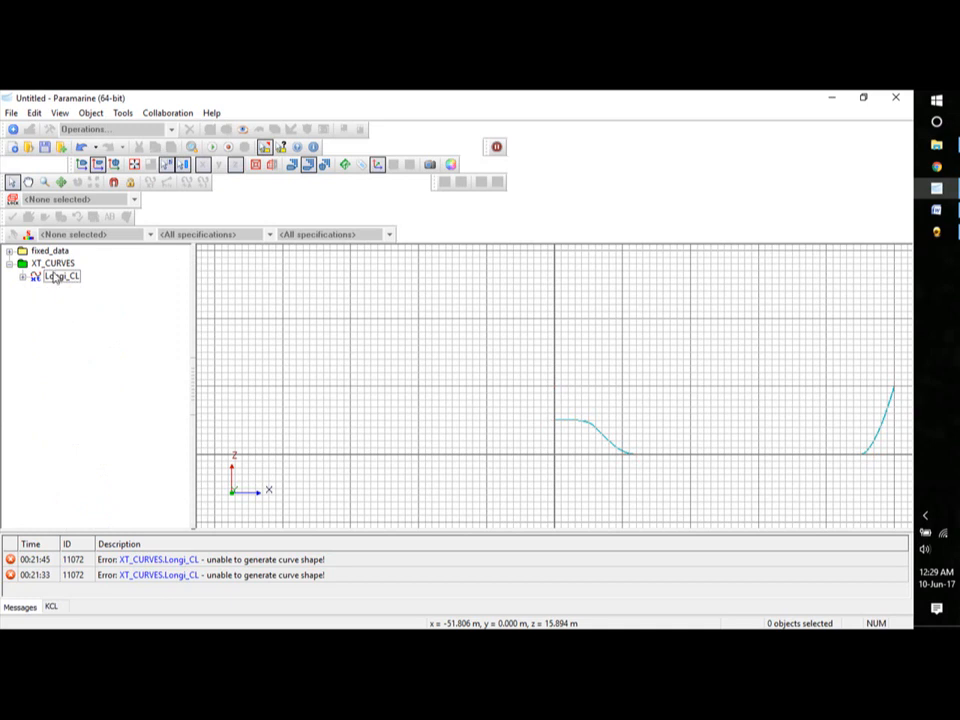
- Insert a Hull Generation xt_curve object named deckline into the XT_CURVES folder
left_click(54, 264)
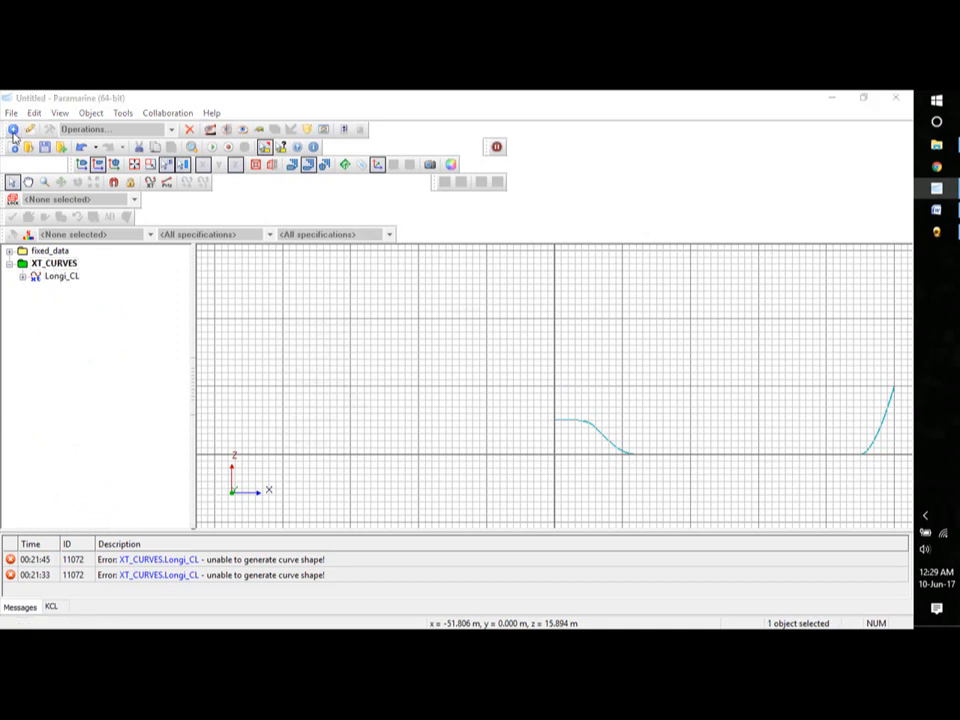
left_click(13, 130)
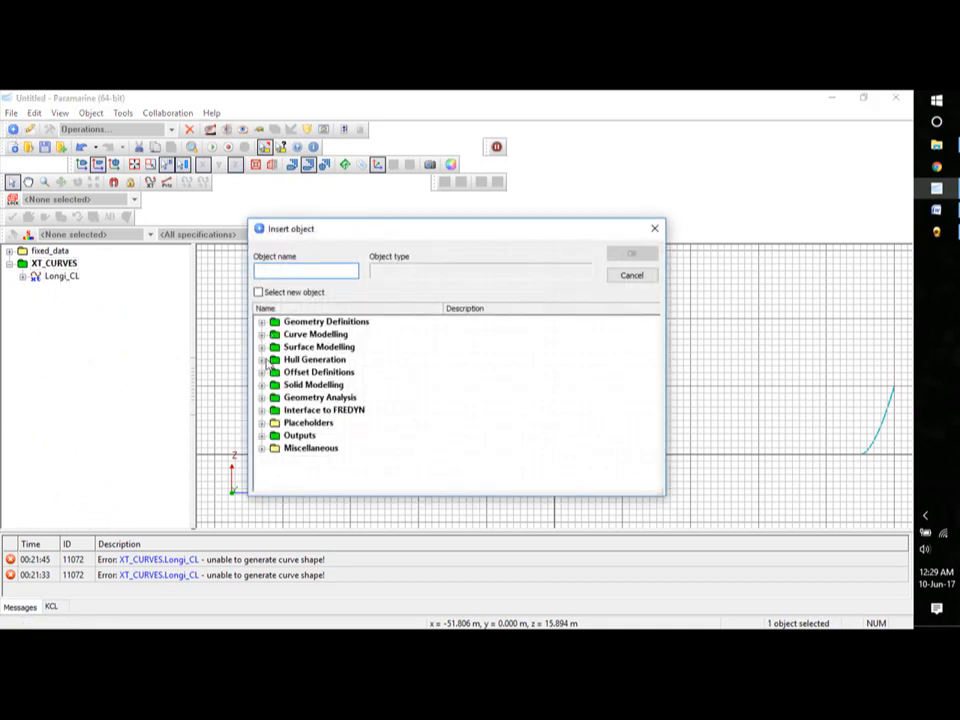
left_click(263, 360)
left_click(312, 448)
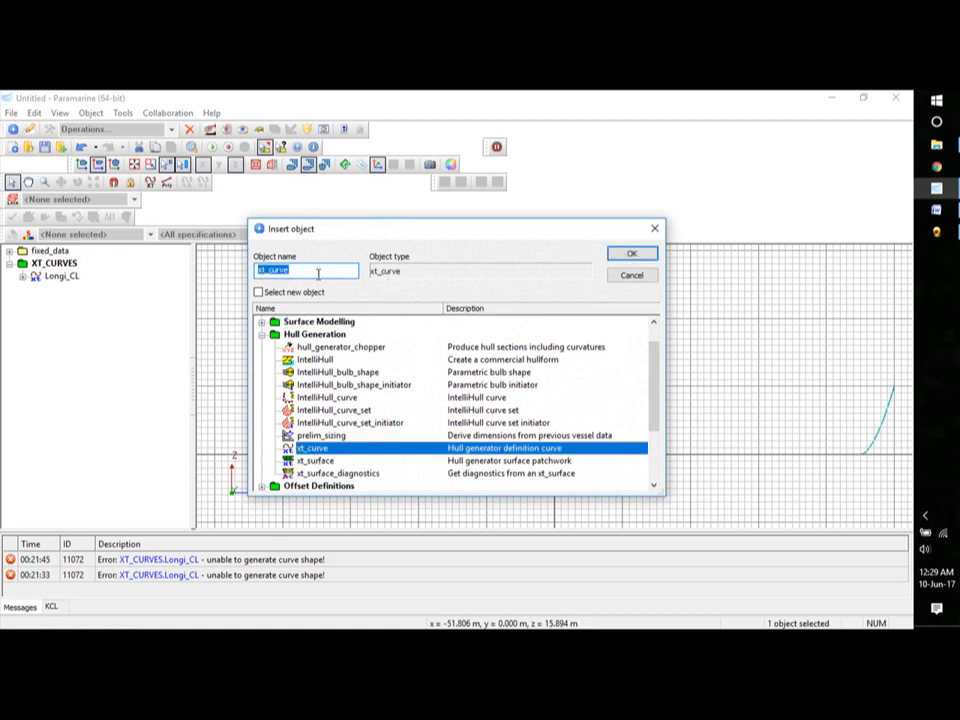
type("deckline")
left_click(630, 254)
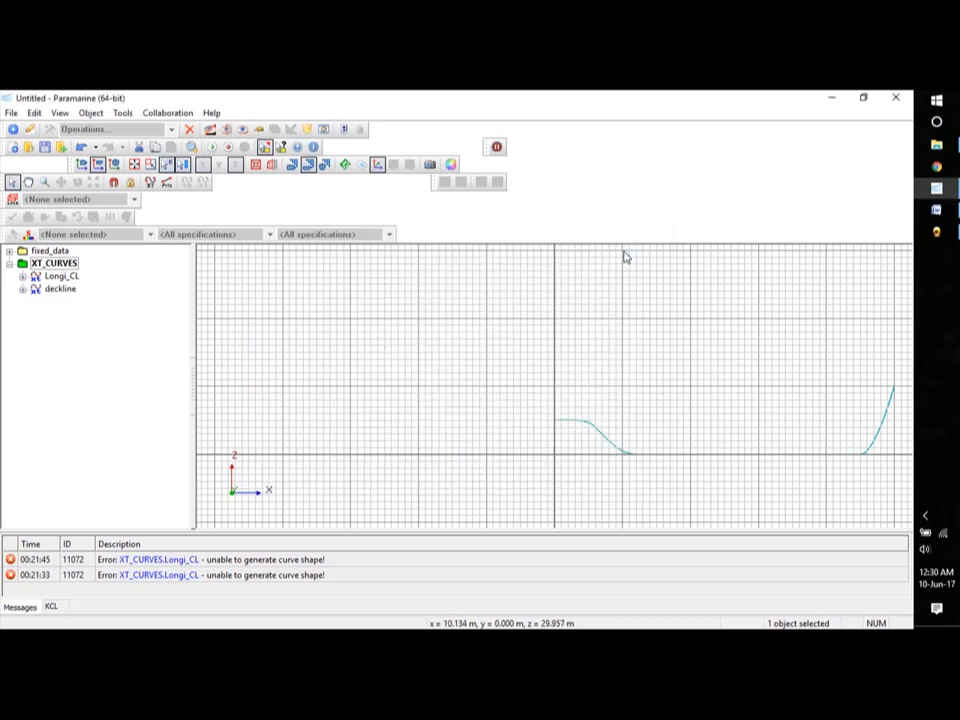
- Set the location of the deckline curve to Z_plane and collapse its location options
left_click(23, 289)
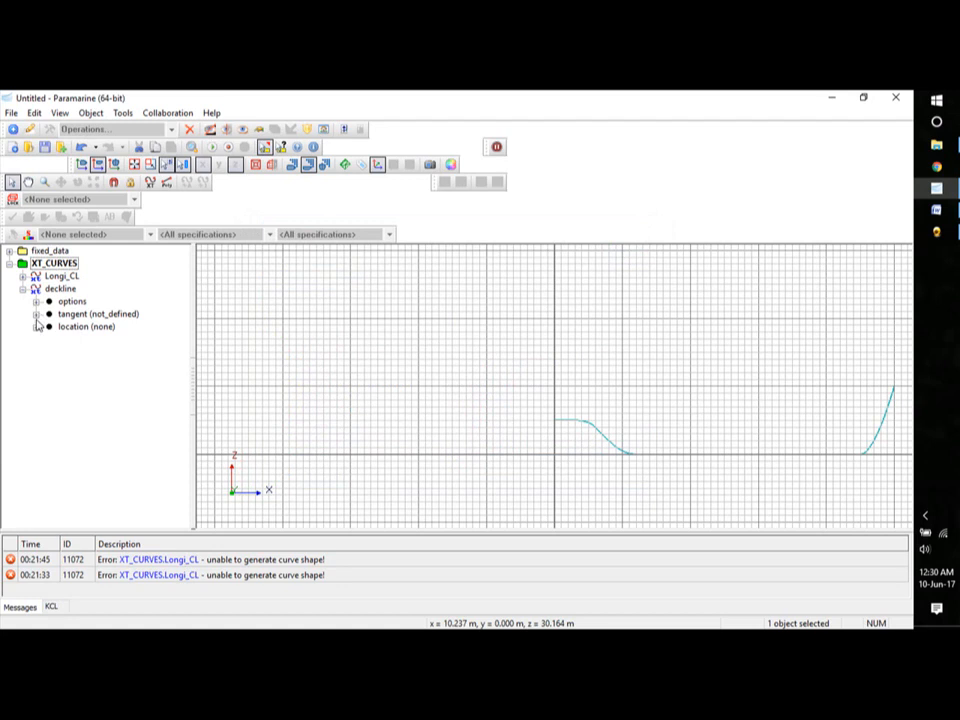
left_click(36, 327)
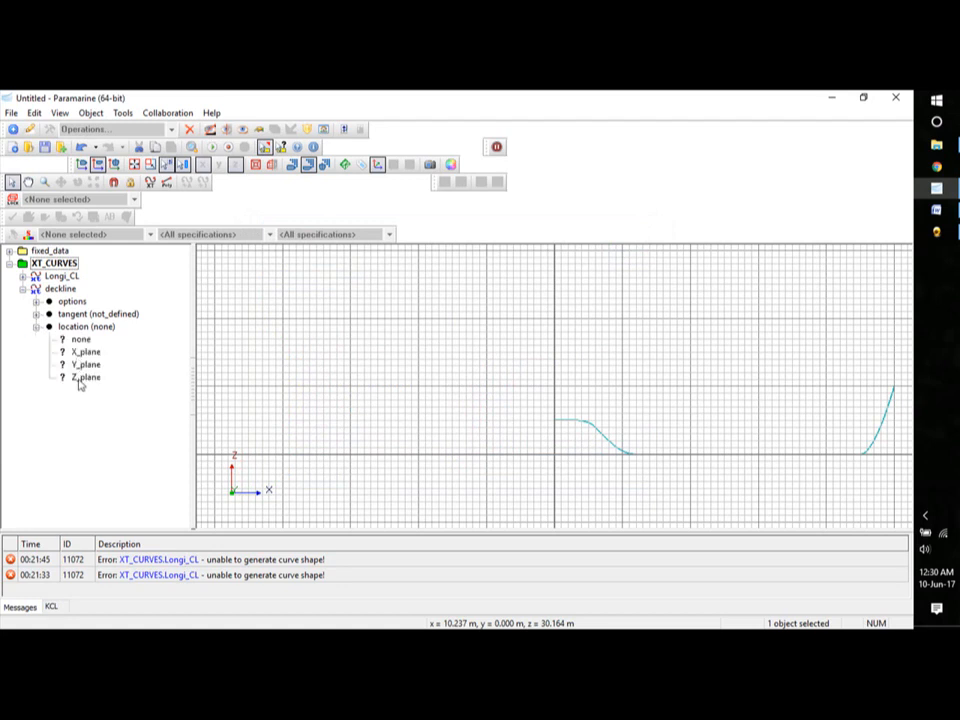
left_click(83, 377)
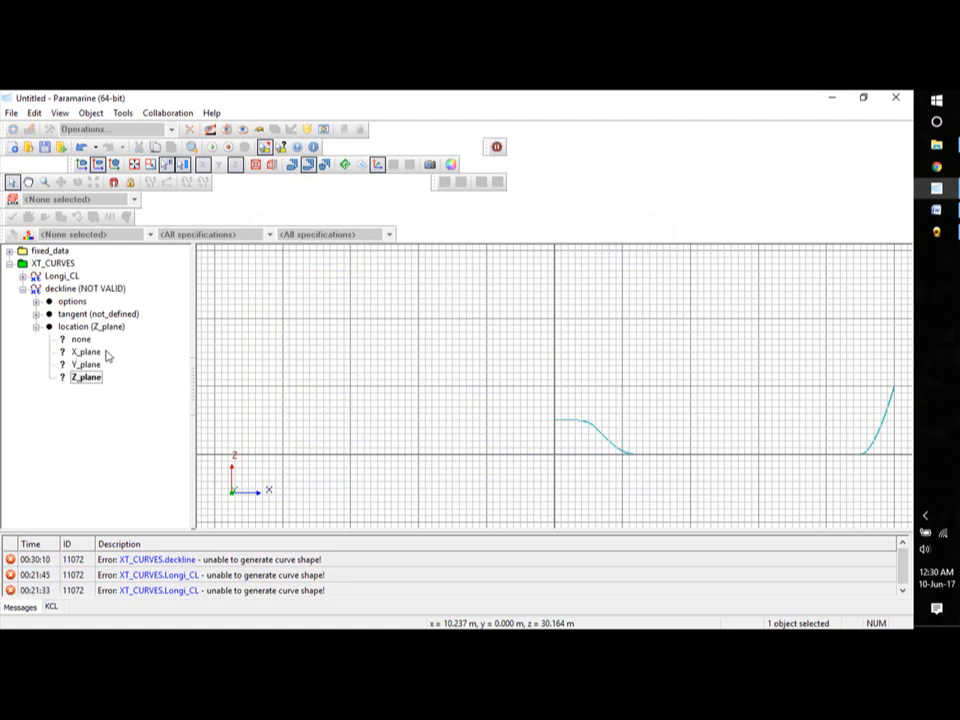
left_click(35, 326)
- Select the deckline curve and hide the X-Z grid in the graphics view
left_click(78, 290)
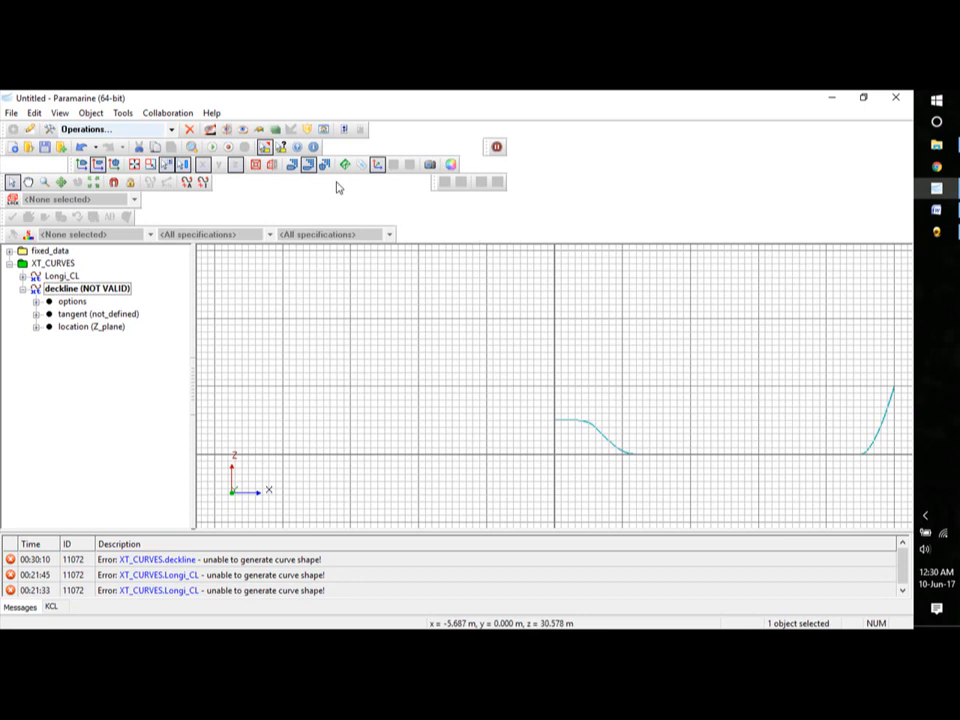
left_click(309, 165)
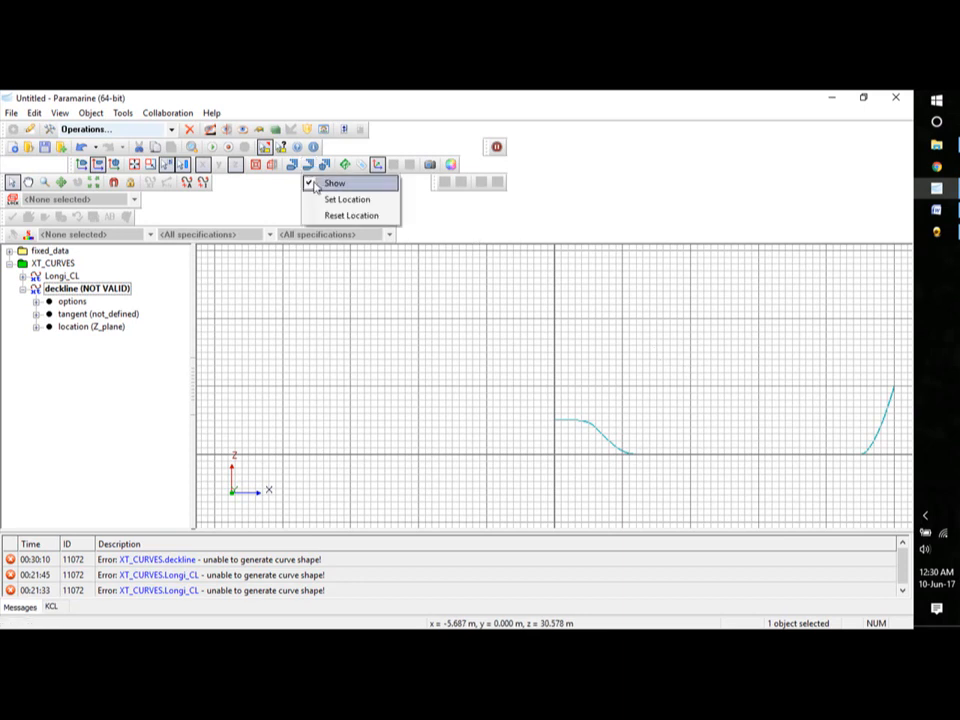
left_click(313, 185)
middle_click_drag(677, 388, 594, 402)
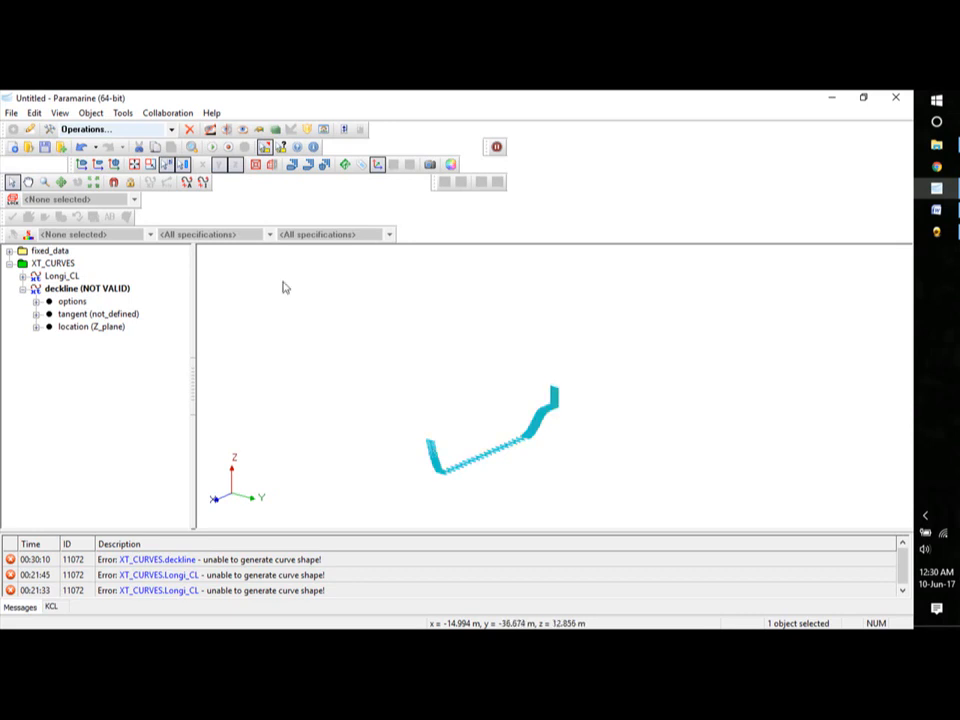
- Enable the snapping lock and insert the first deckline point snapped to the upper bow end of Longi_CL
left_click(203, 183)
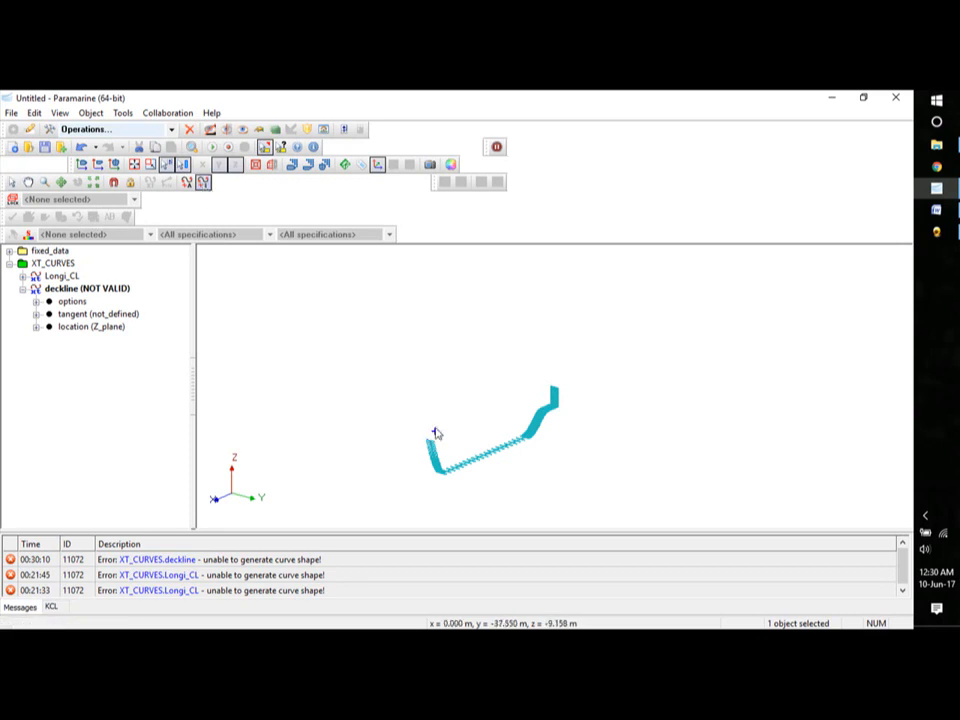
mouse_move(438, 424)
middle_mouse_down()
mouse_move(446, 412)
mouse_move(441, 424)
middle_mouse_up()
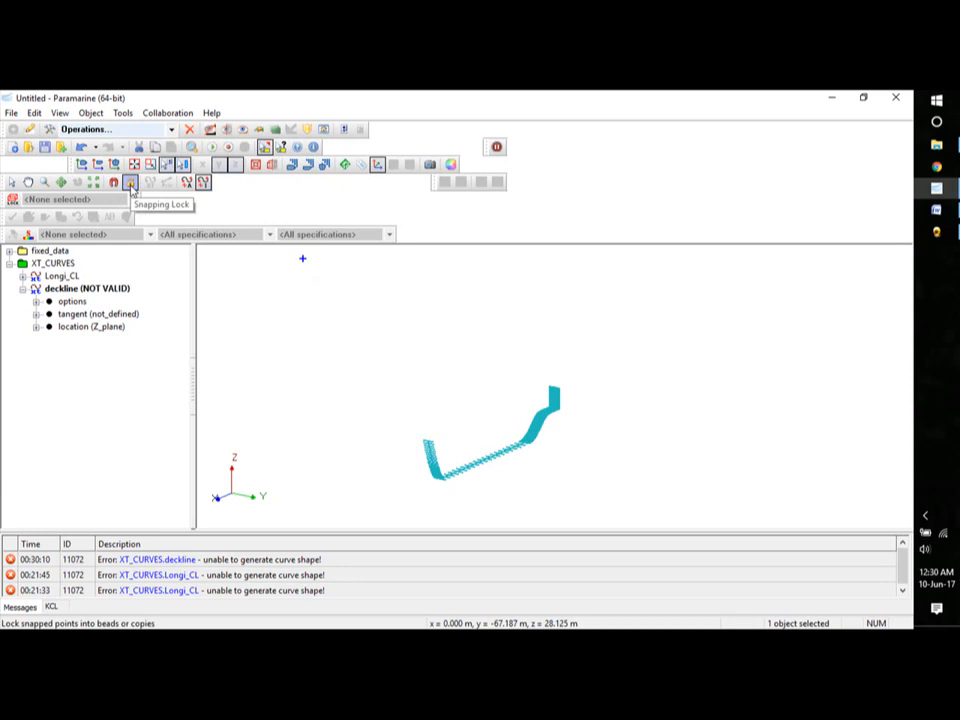
left_click(130, 183)
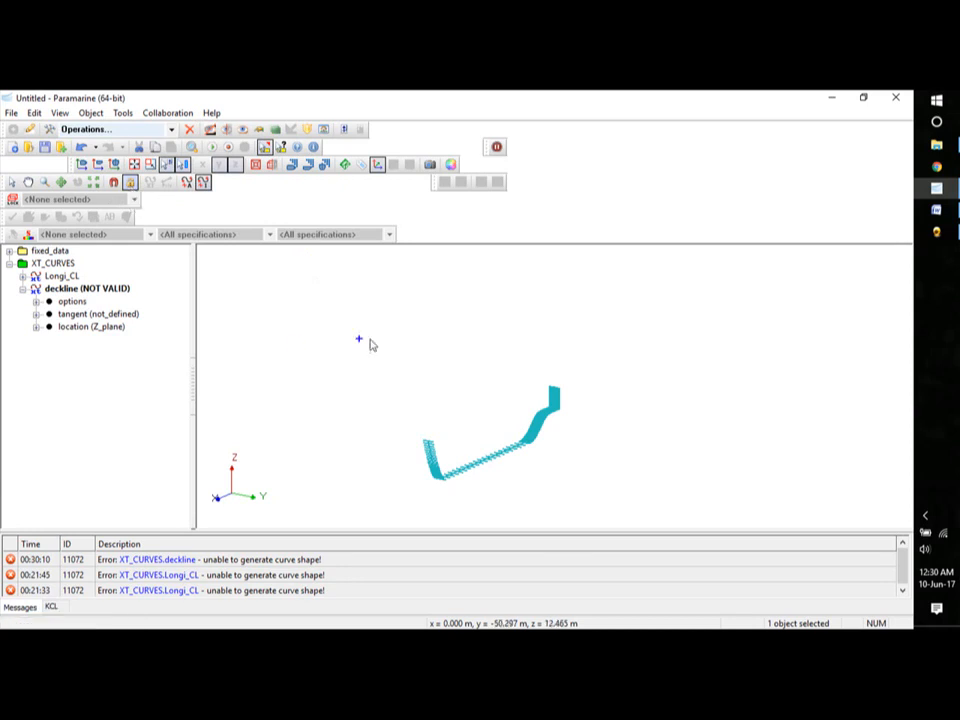
left_click(428, 441)
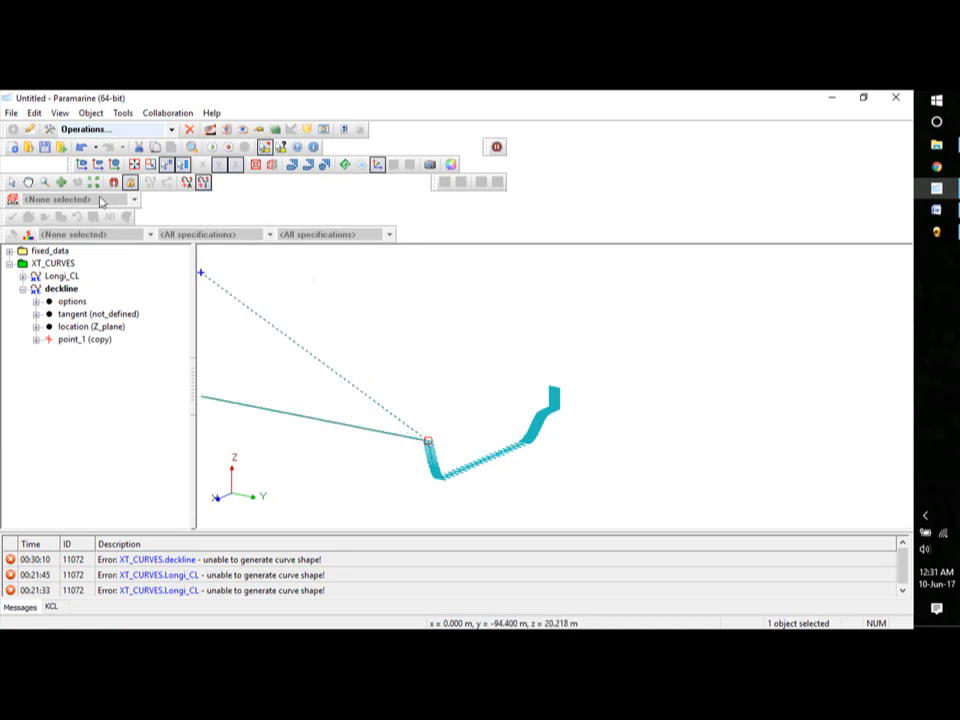
- In plan view, place five more deckline points from near the bow along the side to the stern at about x = -0.26 m, y = 9.64 m
left_click(82, 166)
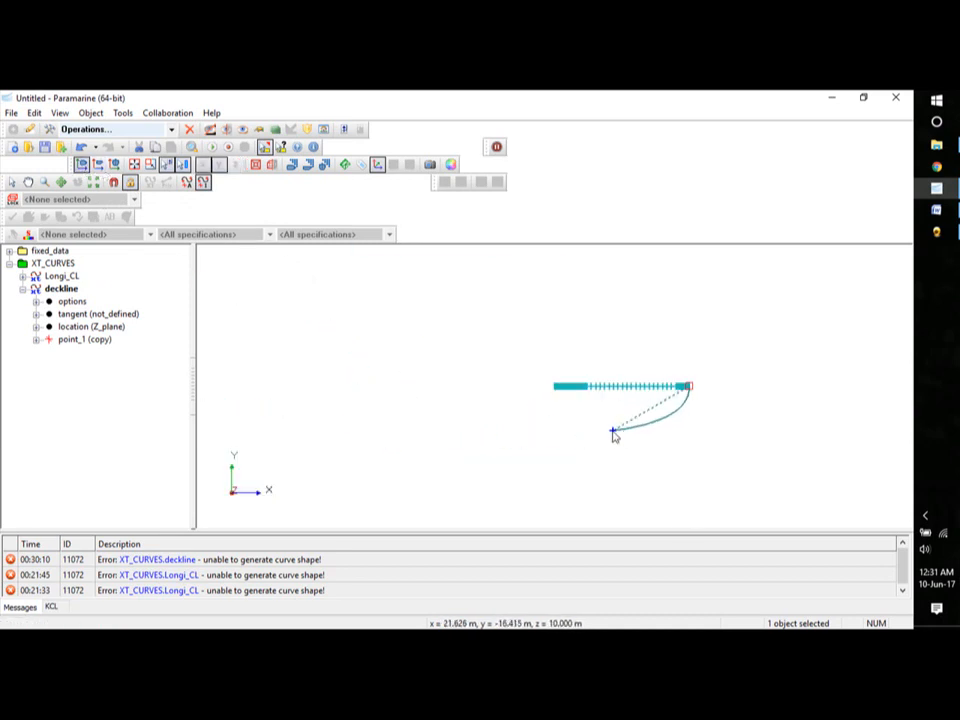
left_click(679, 372)
left_click(674, 369)
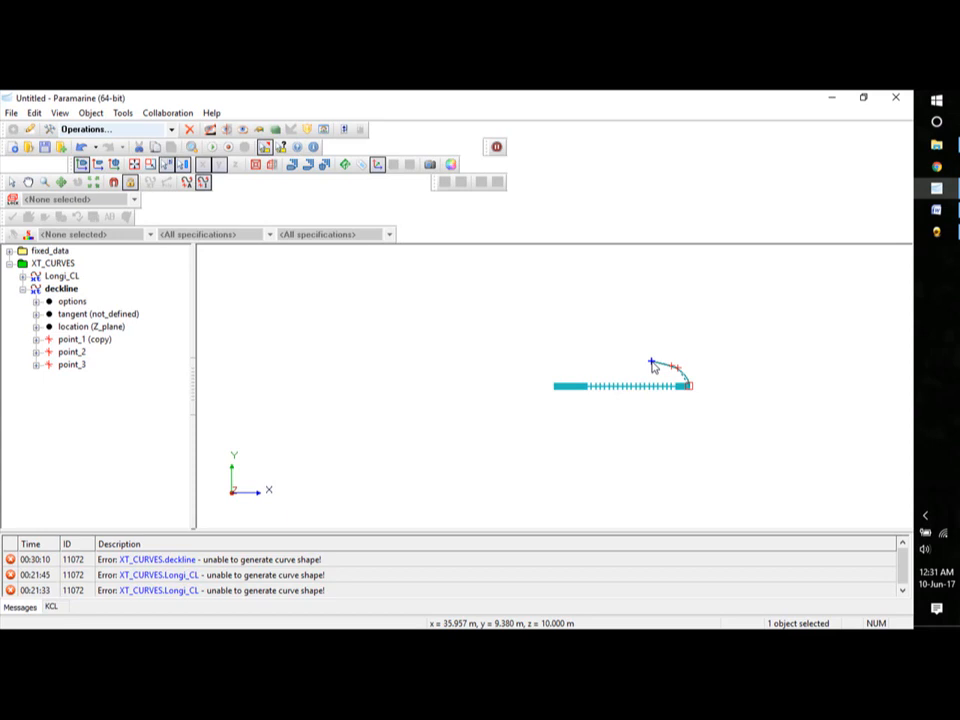
left_click(652, 366)
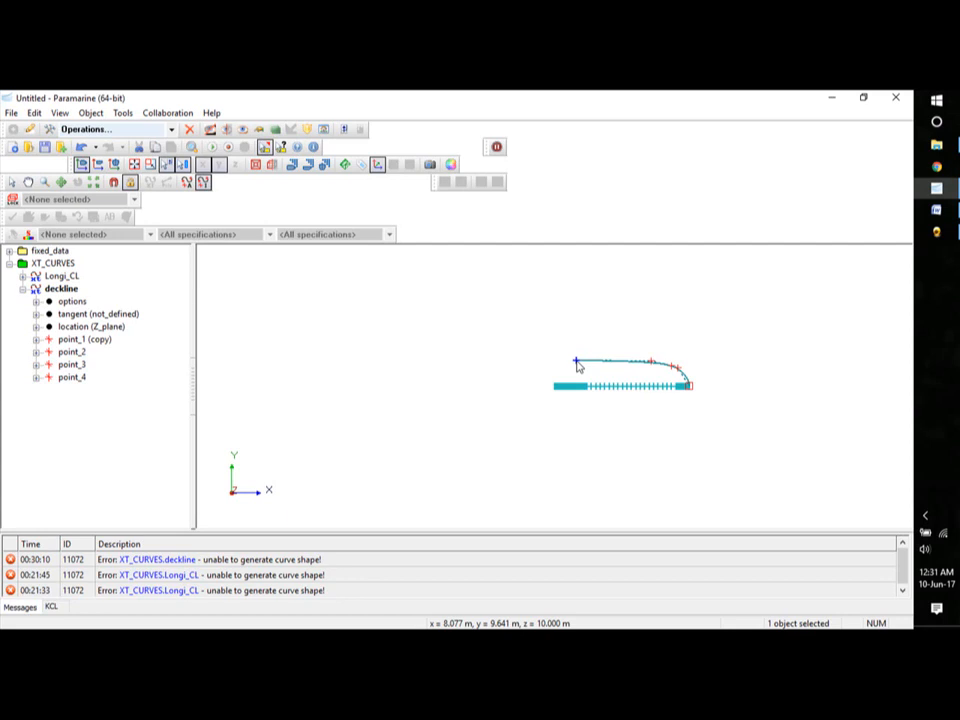
left_click(631, 366)
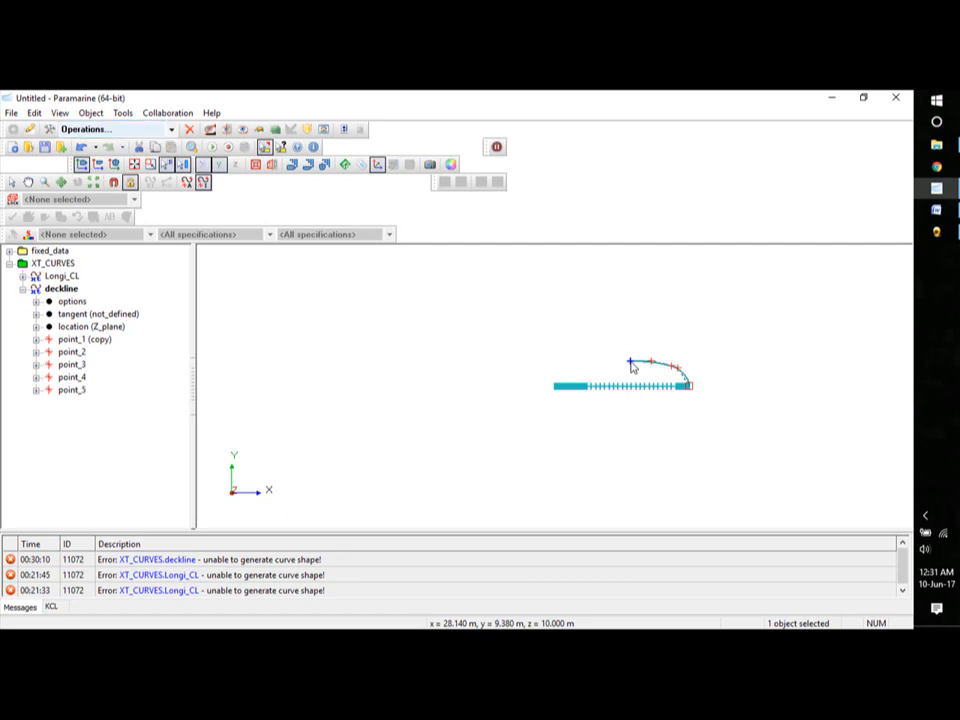
left_click_drag(563, 366, 556, 367)
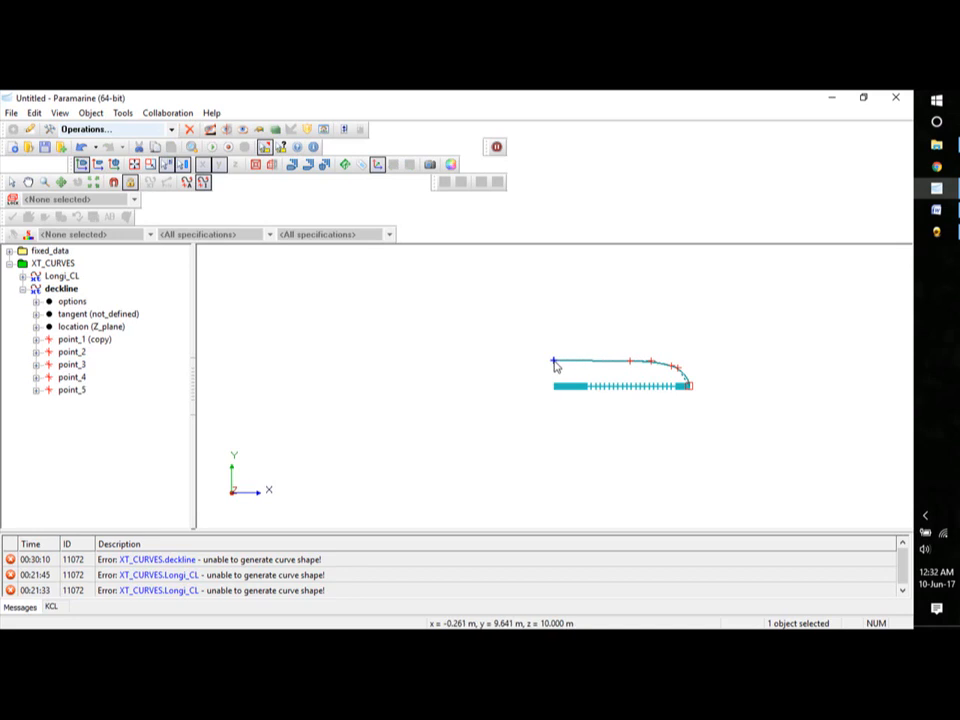
left_click(555, 362)
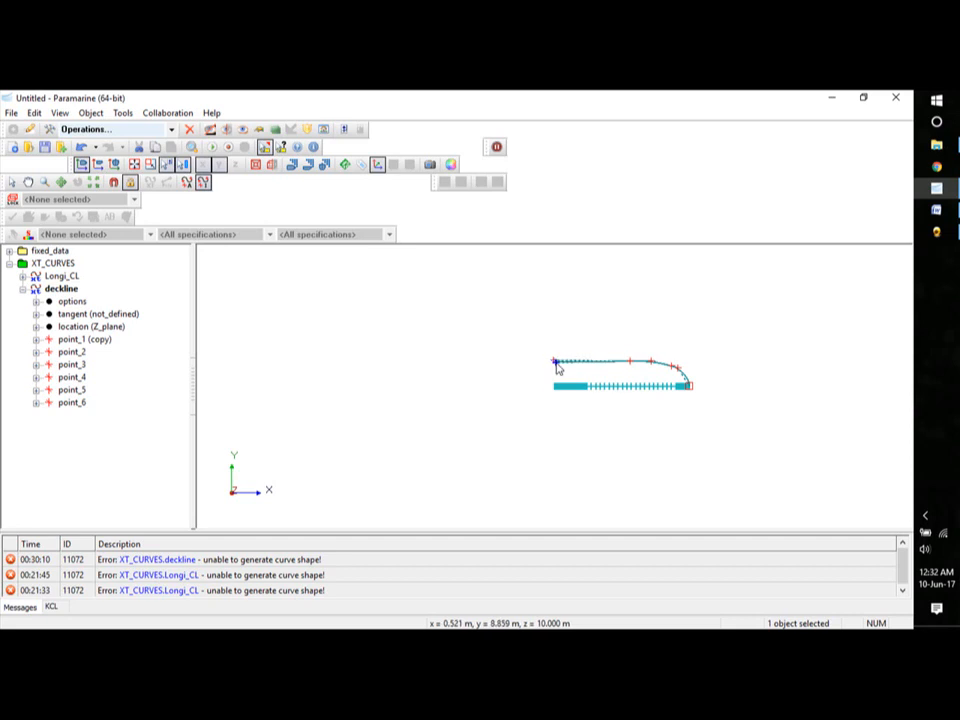
- Try to insert a deckline point snapped to the upper transom end of Longi_CL on the centreline
mouse_move(558, 377)
middle_mouse_down()
mouse_move(579, 336)
mouse_move(564, 386)
mouse_move(553, 389)
middle_mouse_up()
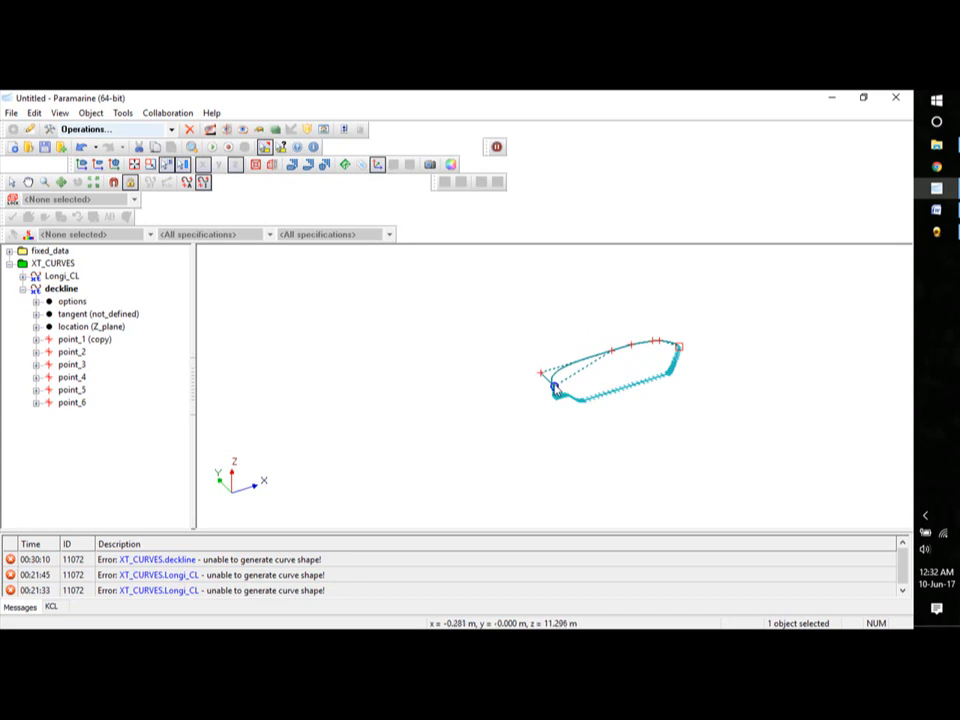
left_click(554, 386)
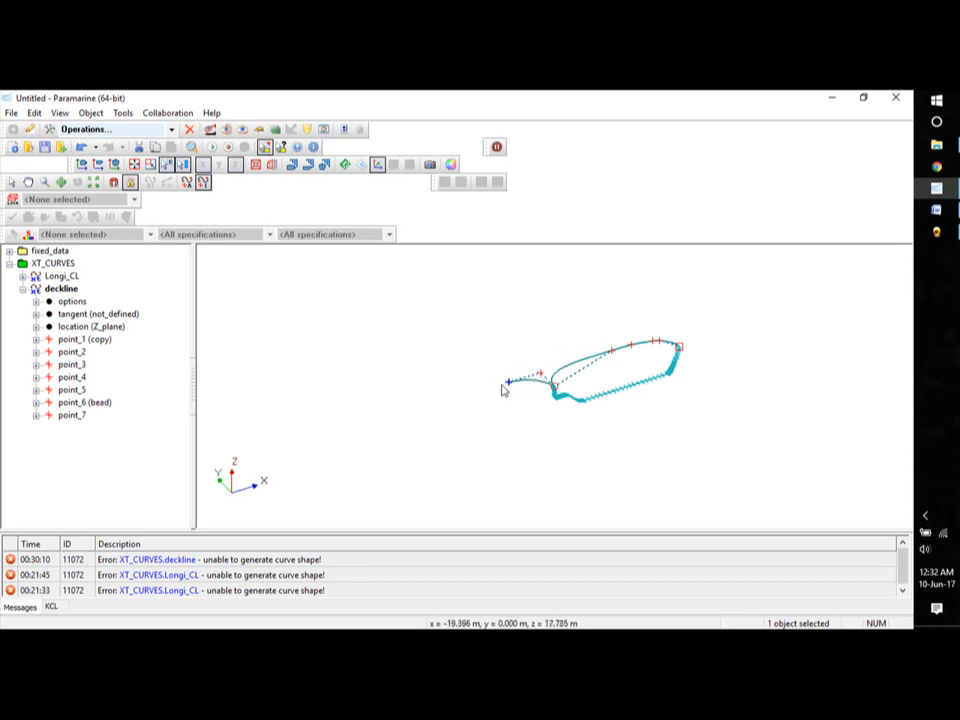
key("Escape")
key("z")
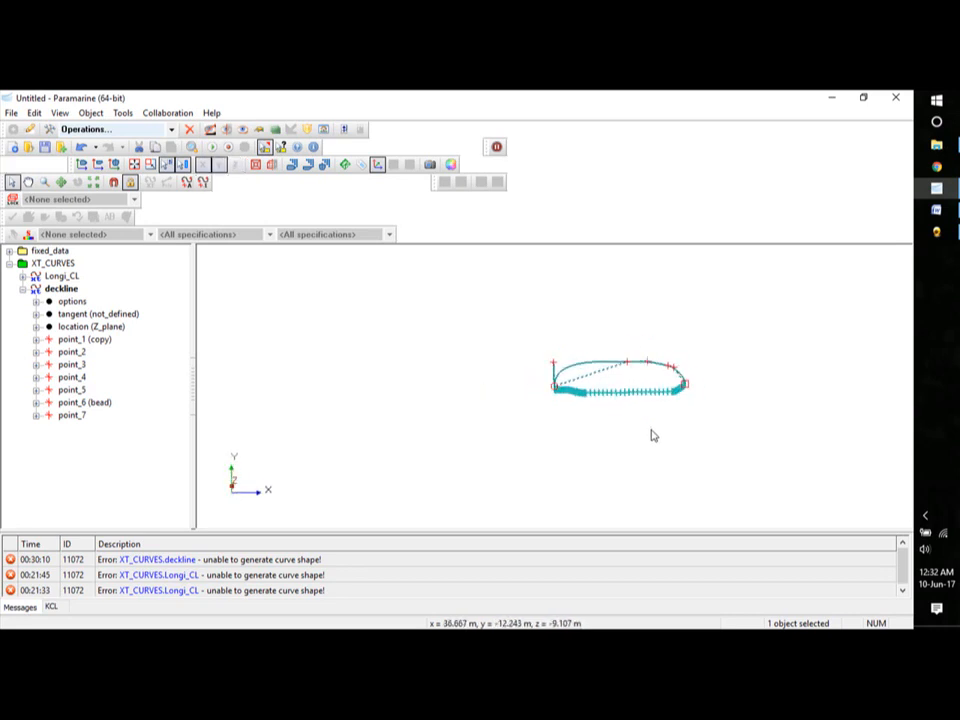
- Undo the last point insertion on the deckline curve
scroll(599, 392, "up", 10)
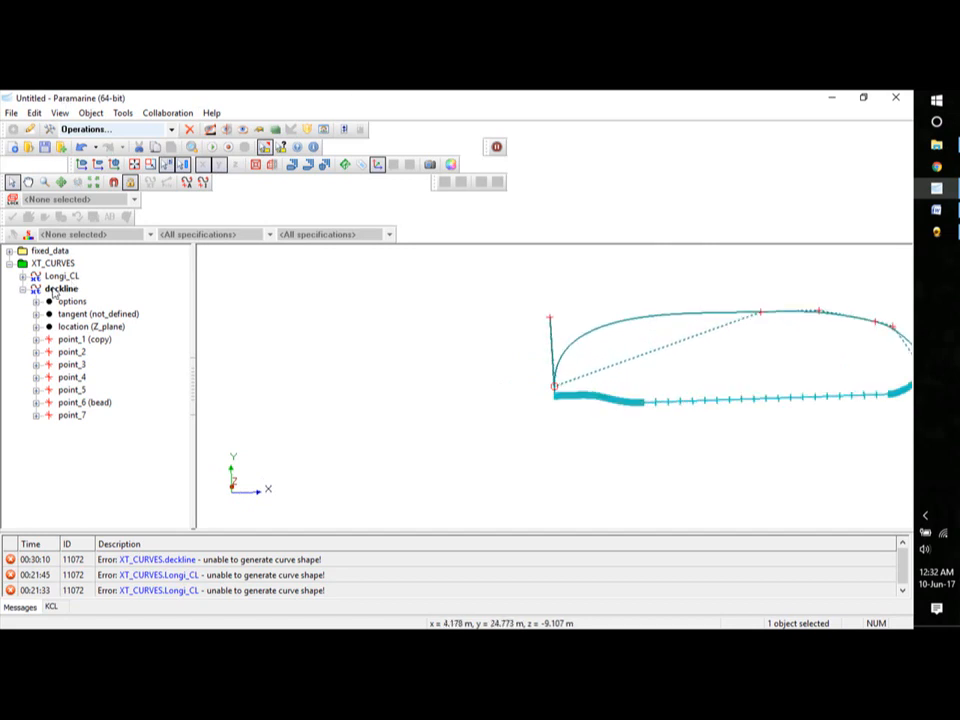
left_click(34, 112)
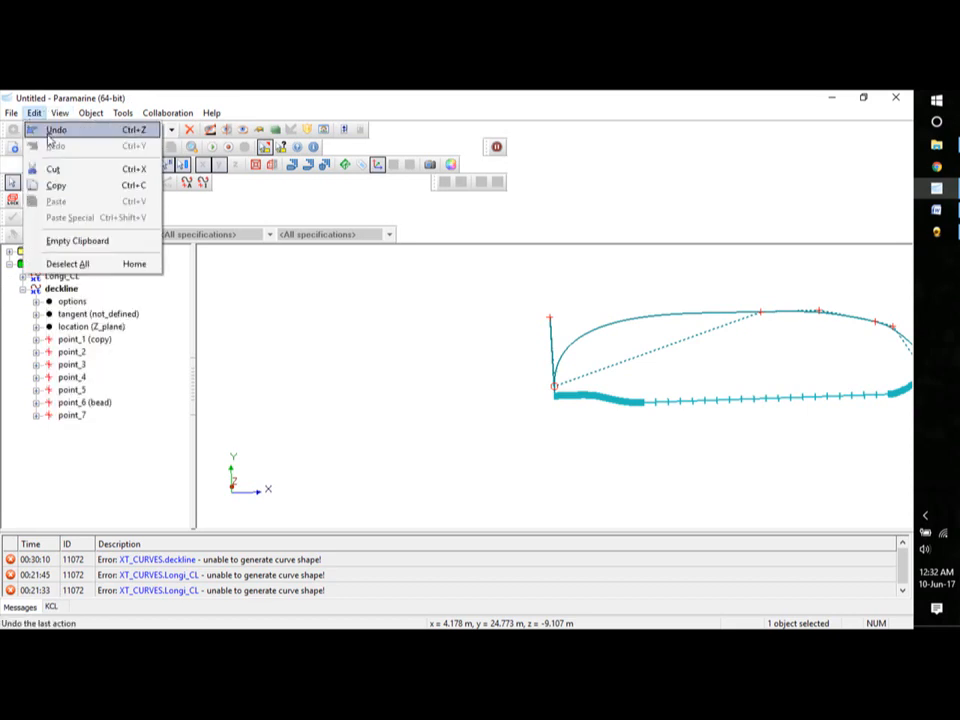
left_click(32, 129)
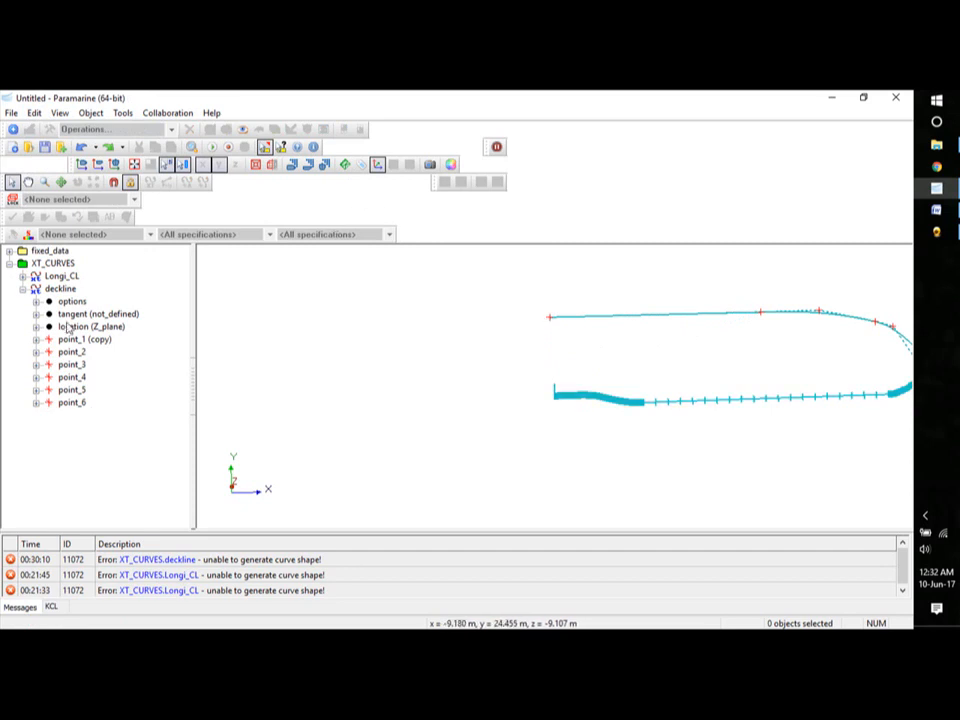
- Append a closing point to the deckline curve, snapped to the upper transom end of Longi_CL
left_click(58, 289)
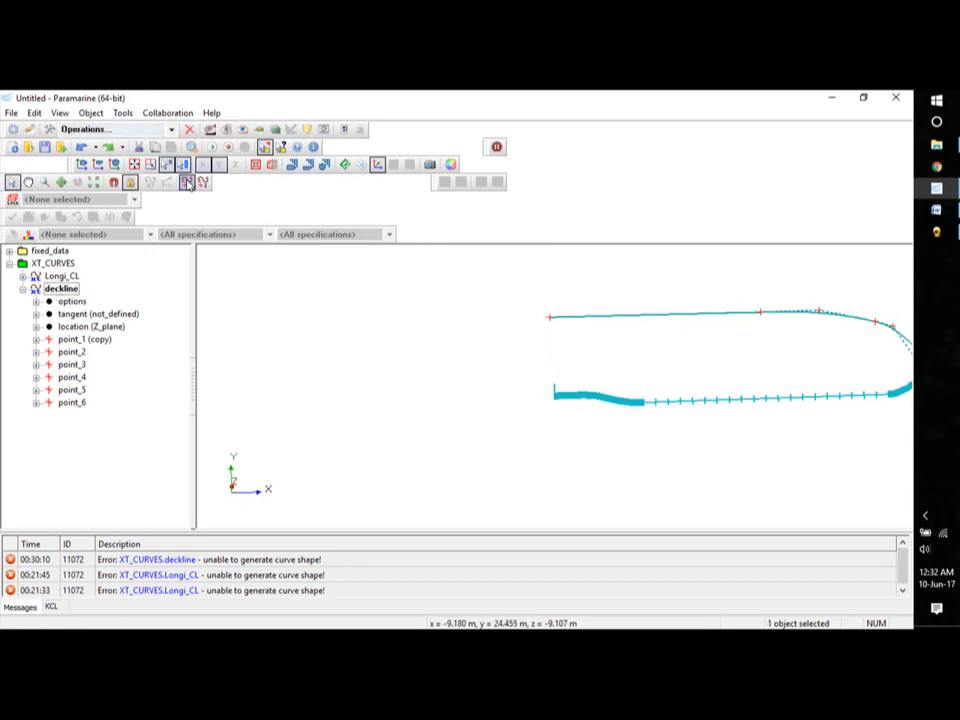
left_click(188, 183)
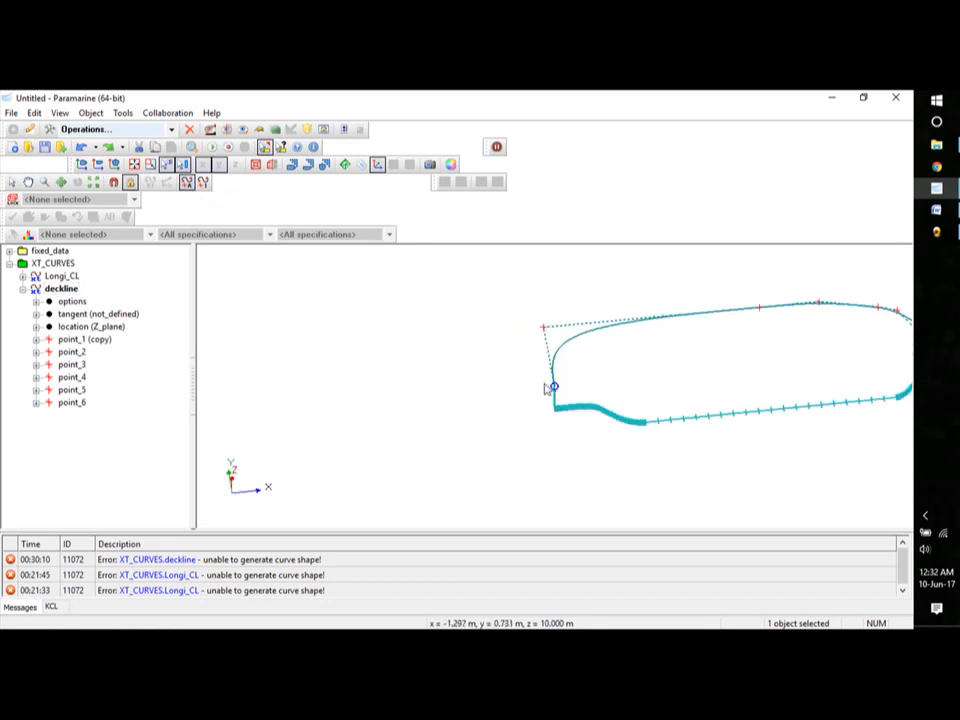
left_click(555, 388)
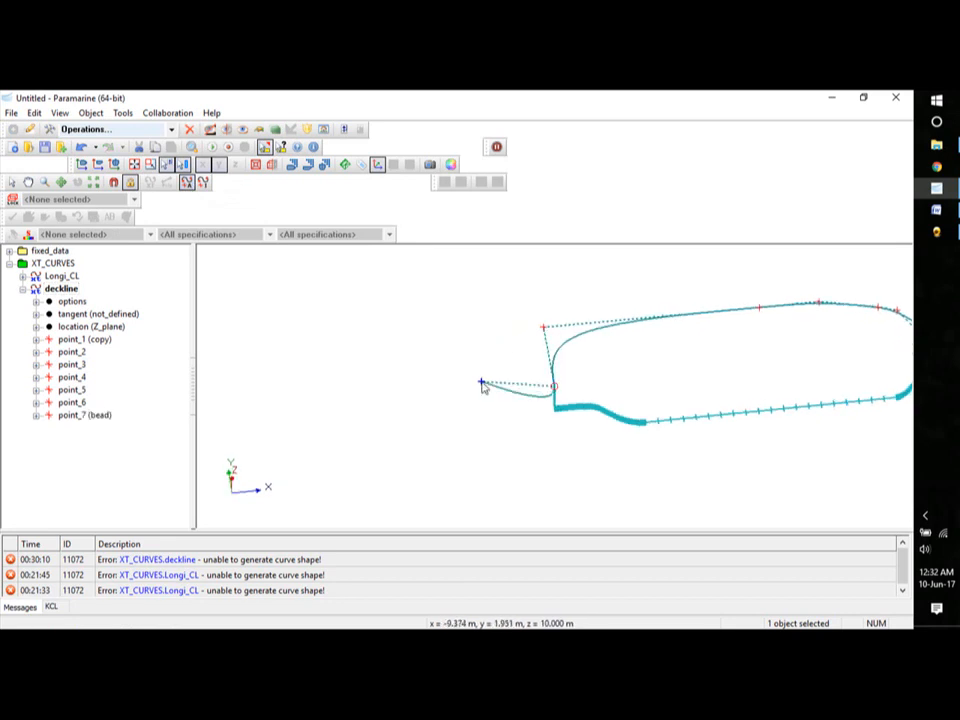
- End point insertion on the deckline curve and display the whole curve centred in plan view
key("Escape")
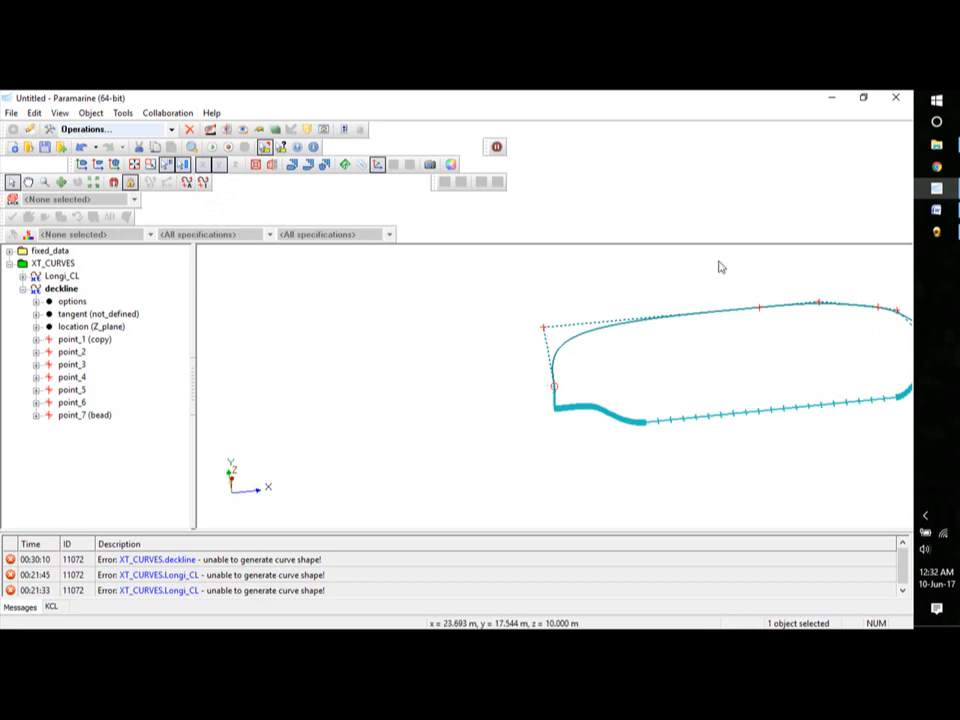
scroll(574, 394, "down", 2)
scroll(530, 404, "up", 1)
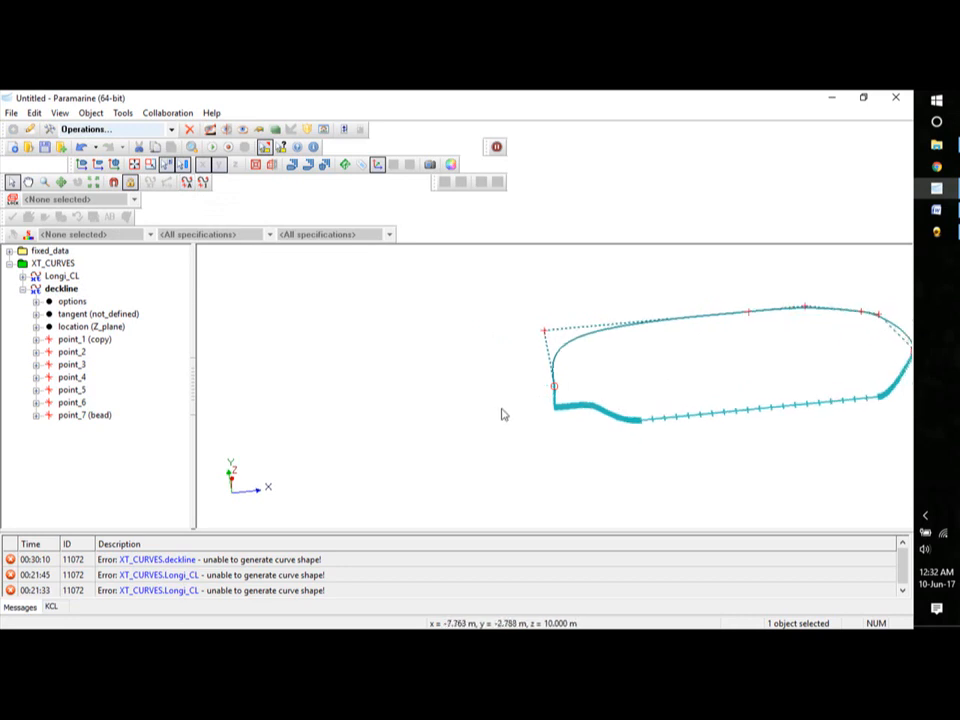
scroll(501, 414, "down", 1)
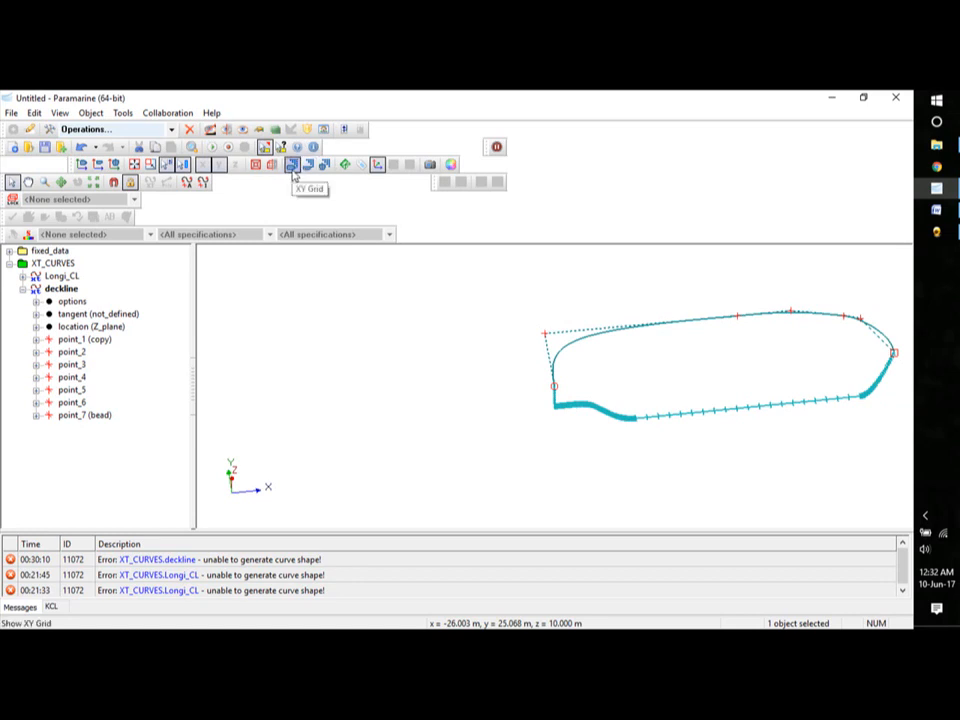
left_click(82, 165)
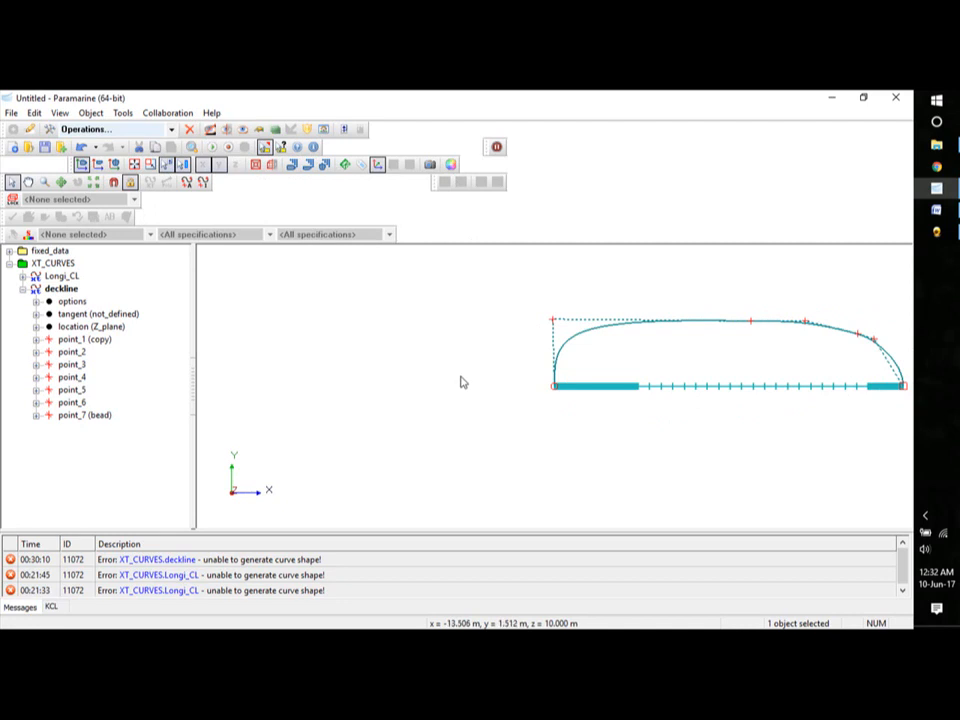
key("p")
left_click_drag(607, 439, 500, 452)
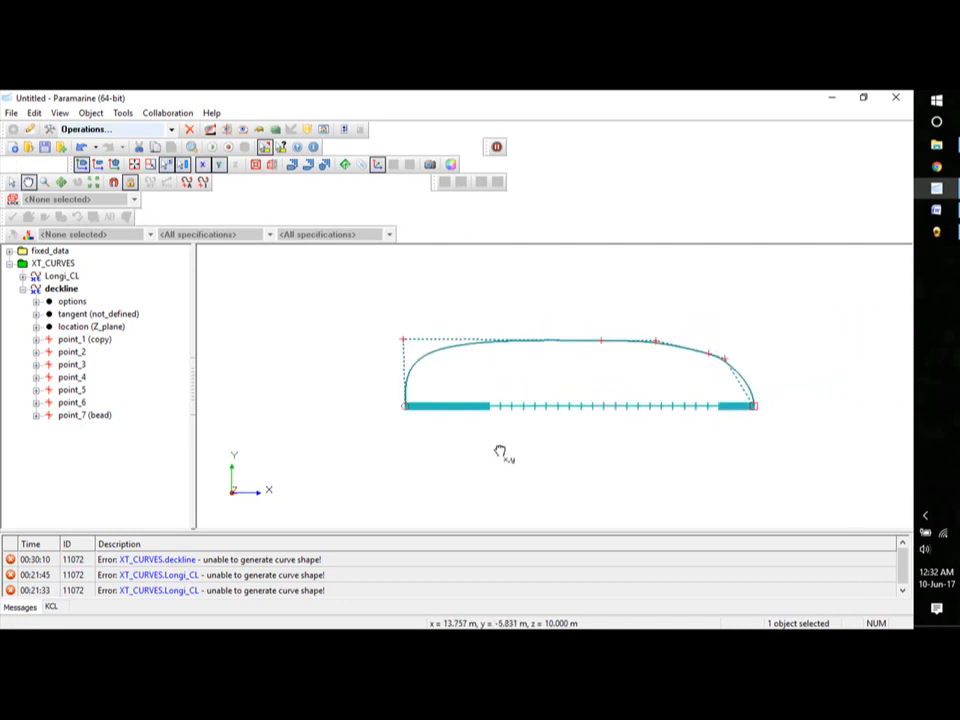
middle_click_drag(500, 452, 500, 464)
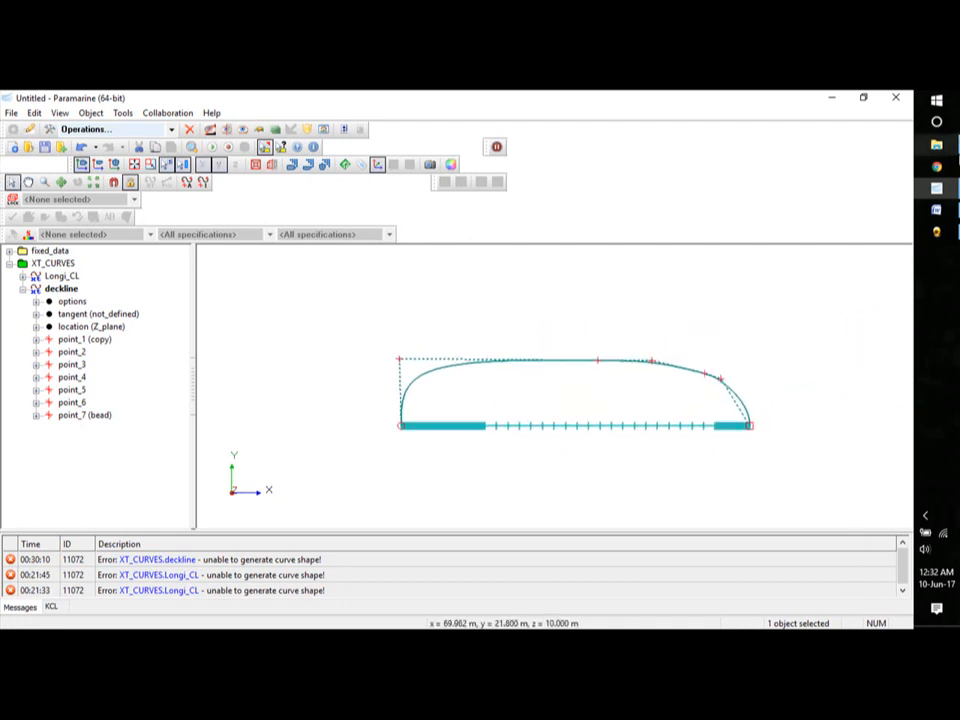
mouse_move(936, 145)
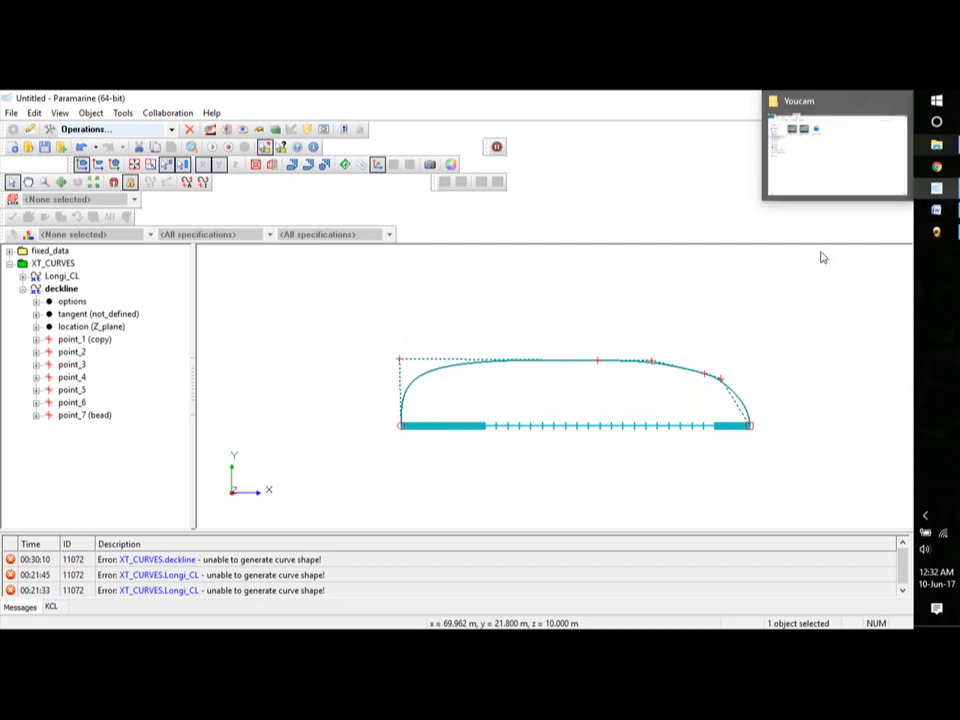
- Set the coordinates of deckline point_2 to x = 46.207 m, y = 5.70 m and z = 10 m
left_click(37, 352)
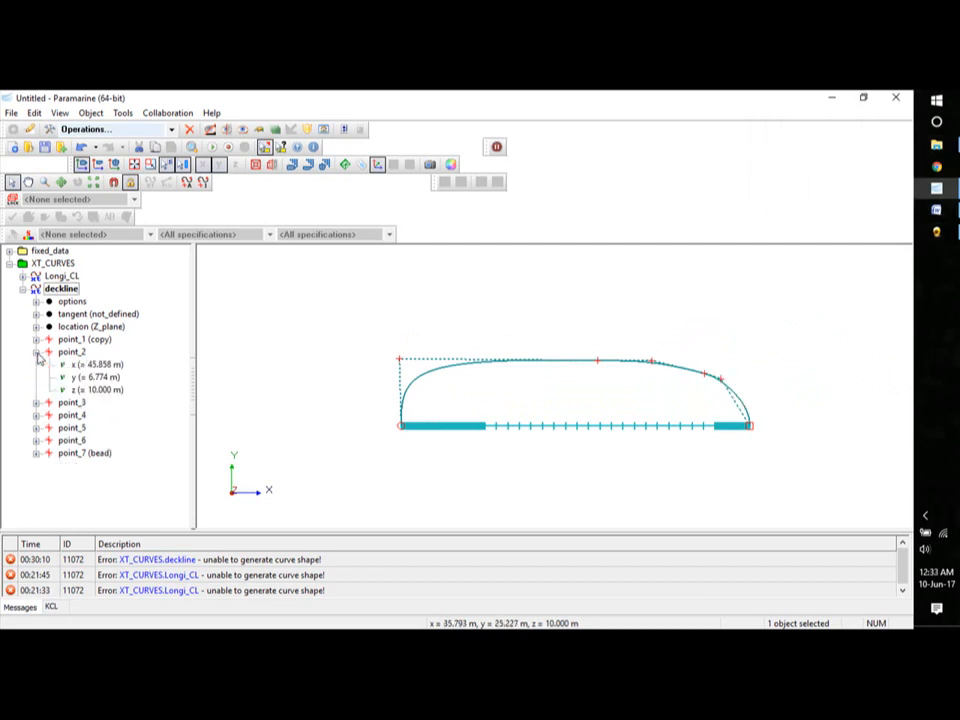
double_click(100, 366)
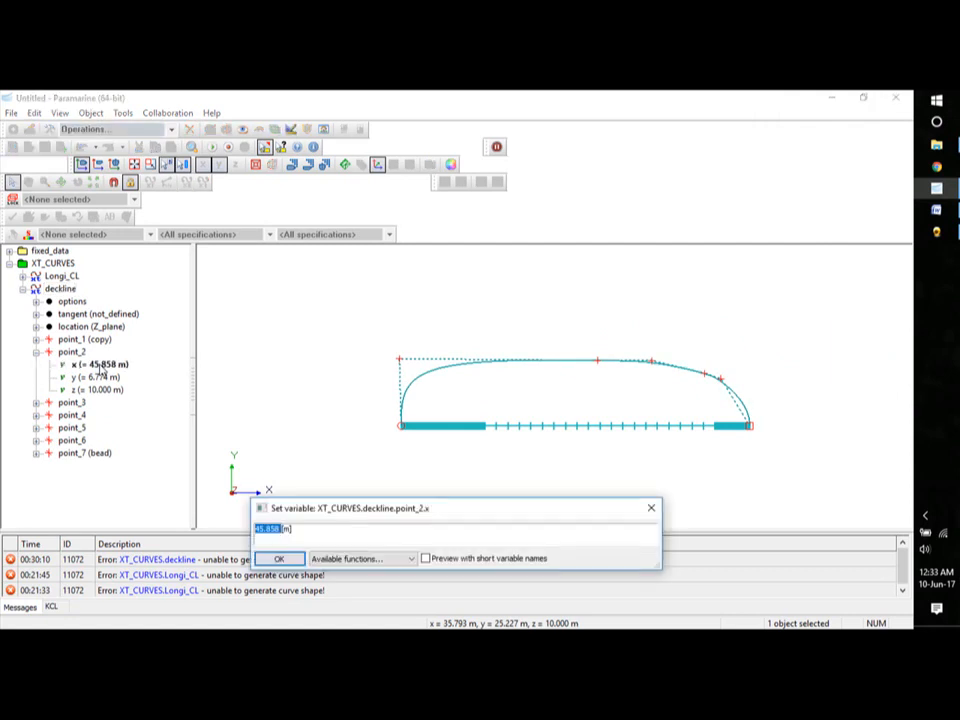
type("46.207")
left_click(279, 558)
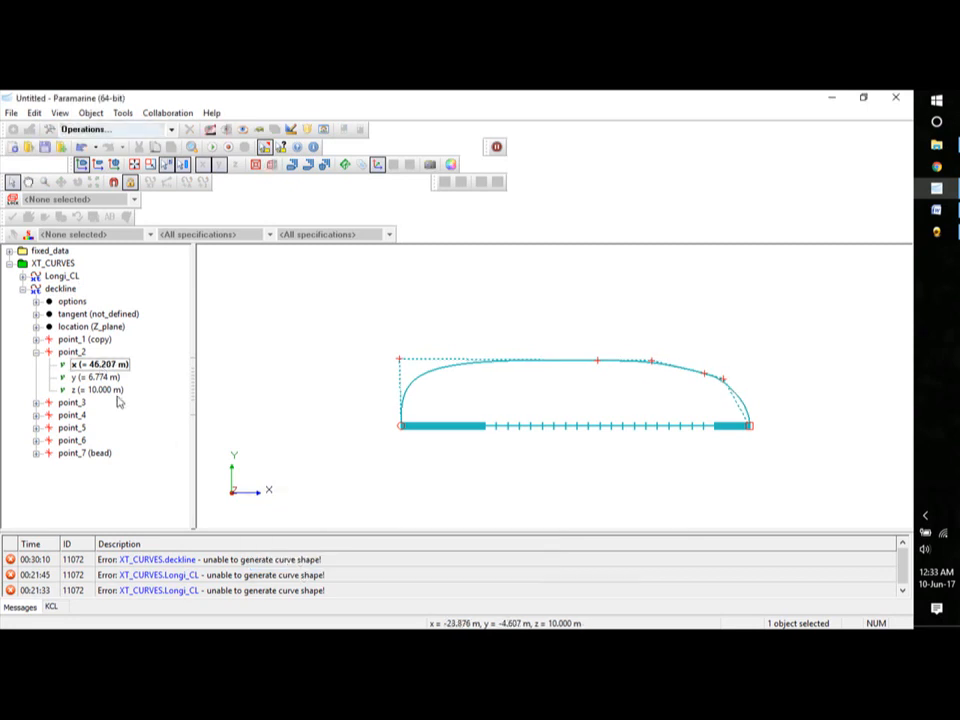
double_click(109, 378)
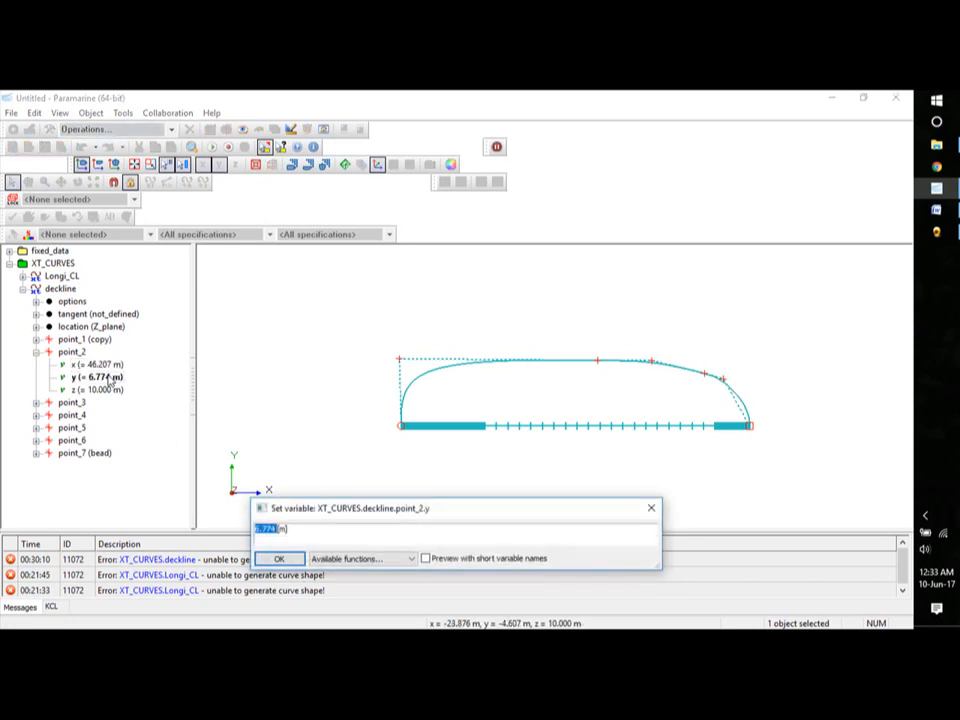
type("5.70")
left_click(279, 558)
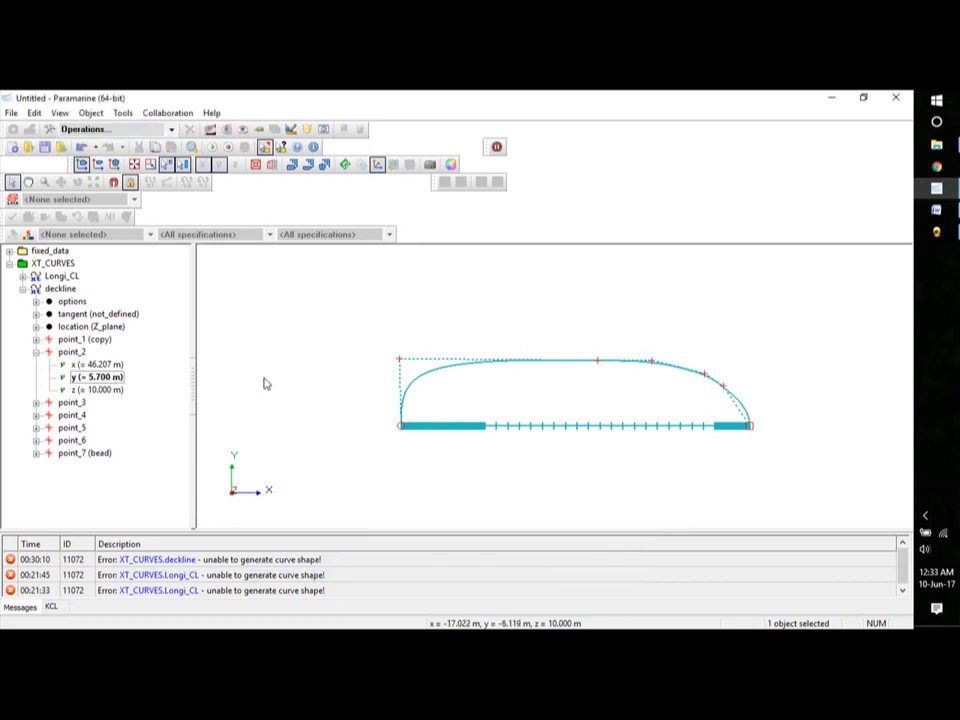
double_click(95, 390)
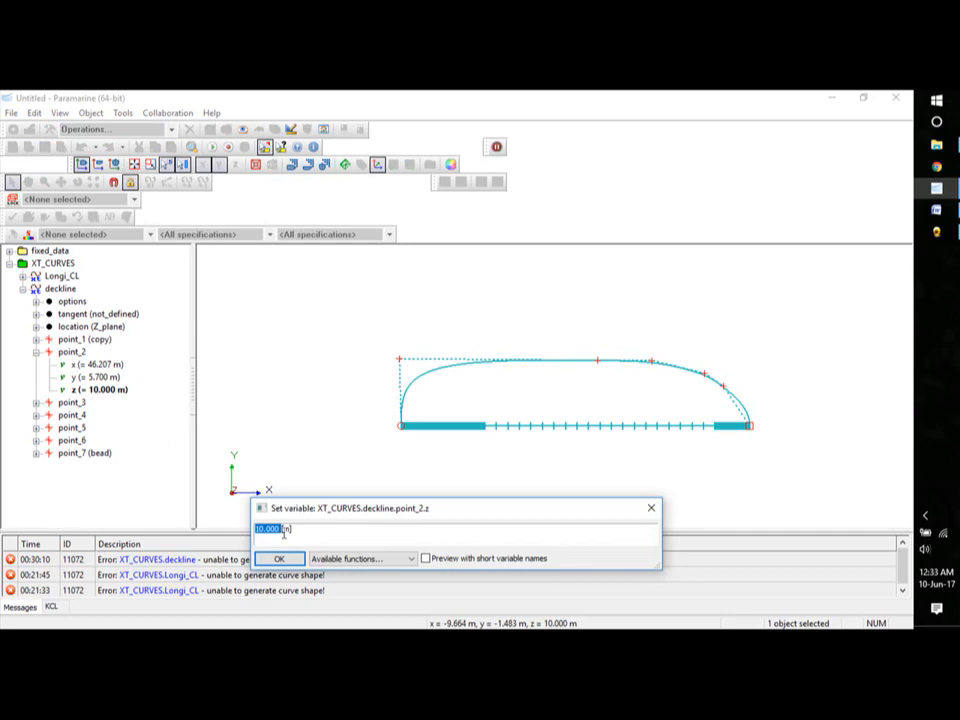
left_click(277, 560)
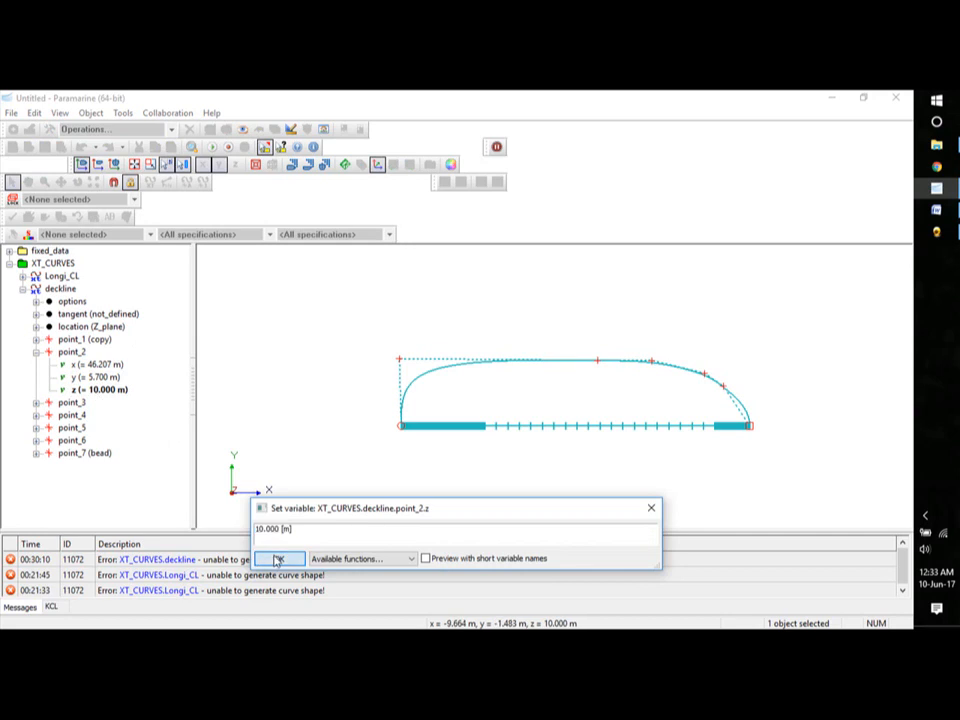
- Set the coordinates of deckline point_3 to x = 46 m and y = 5.70 m
left_click(36, 402)
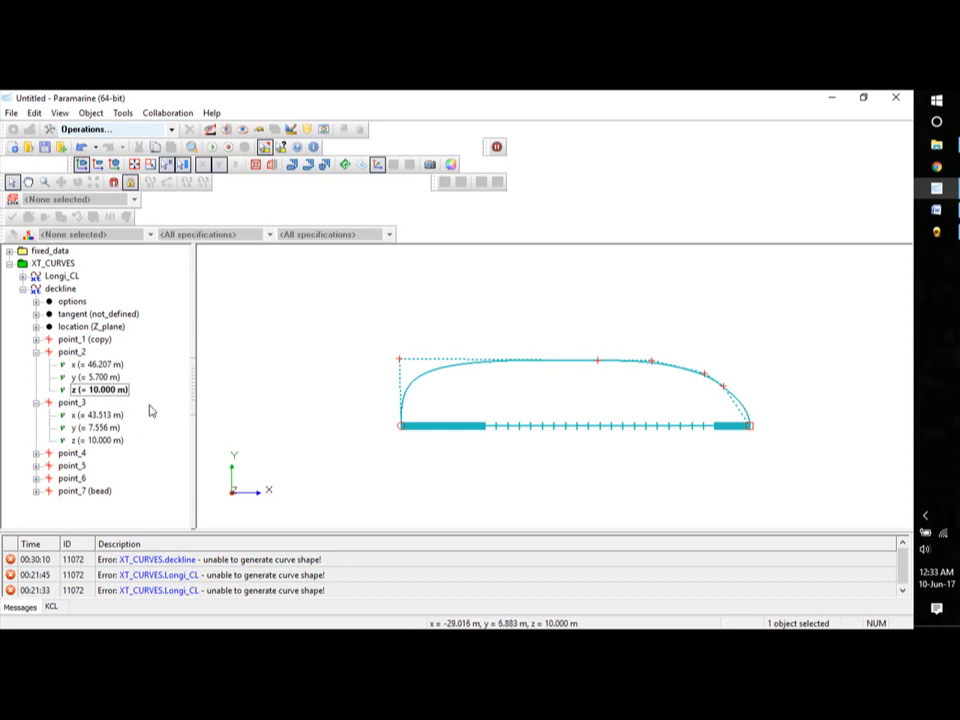
double_click(92, 414)
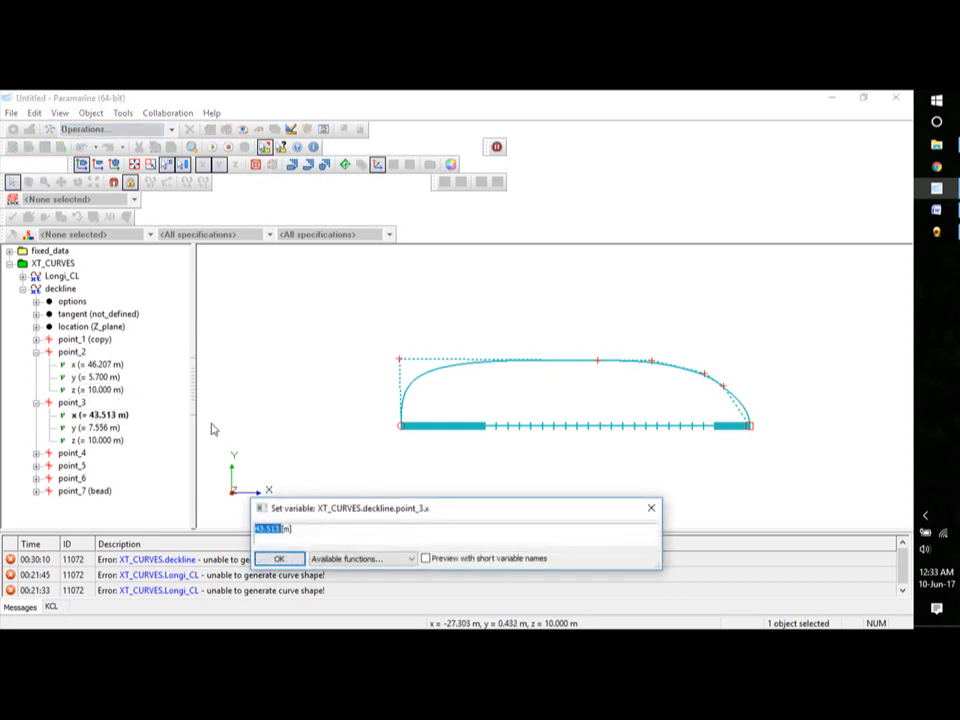
type("46")
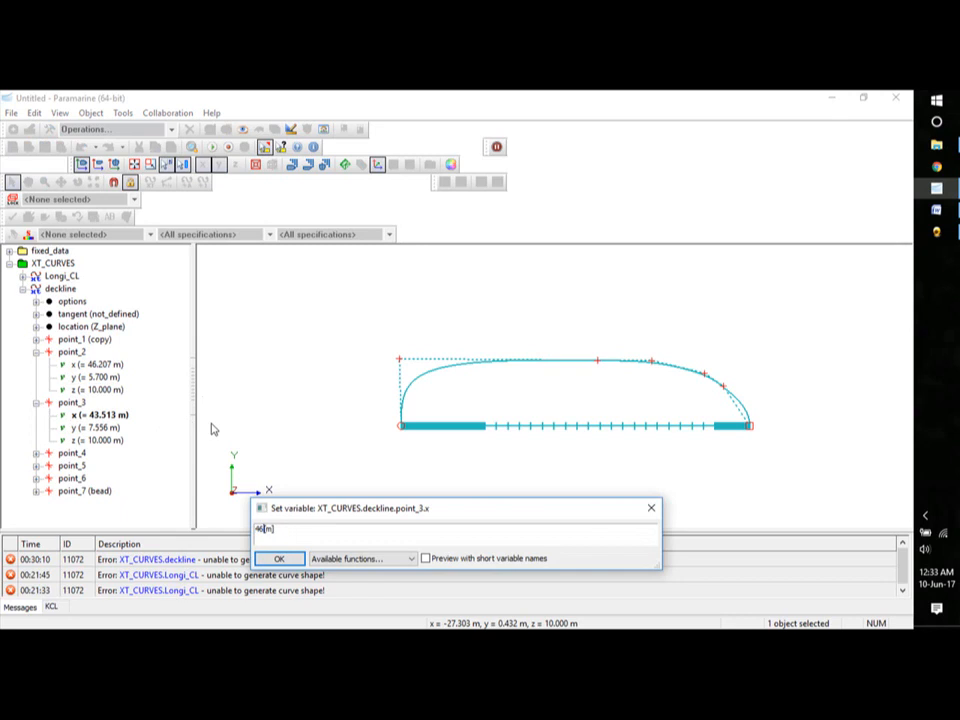
left_click(279, 558)
left_click(100, 428)
double_click(100, 428)
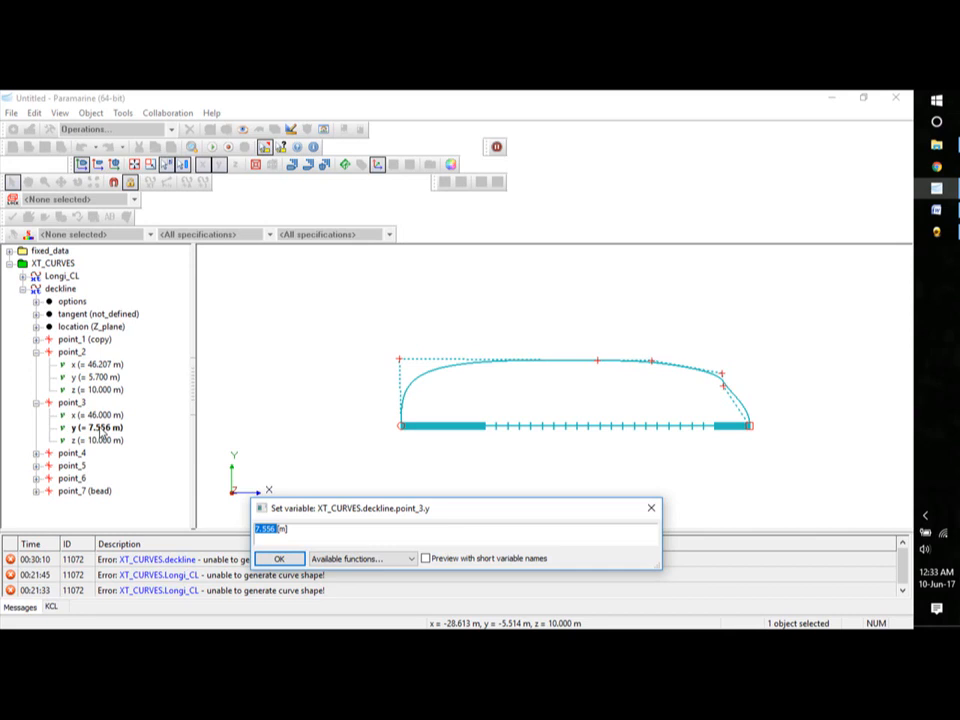
type("5.70")
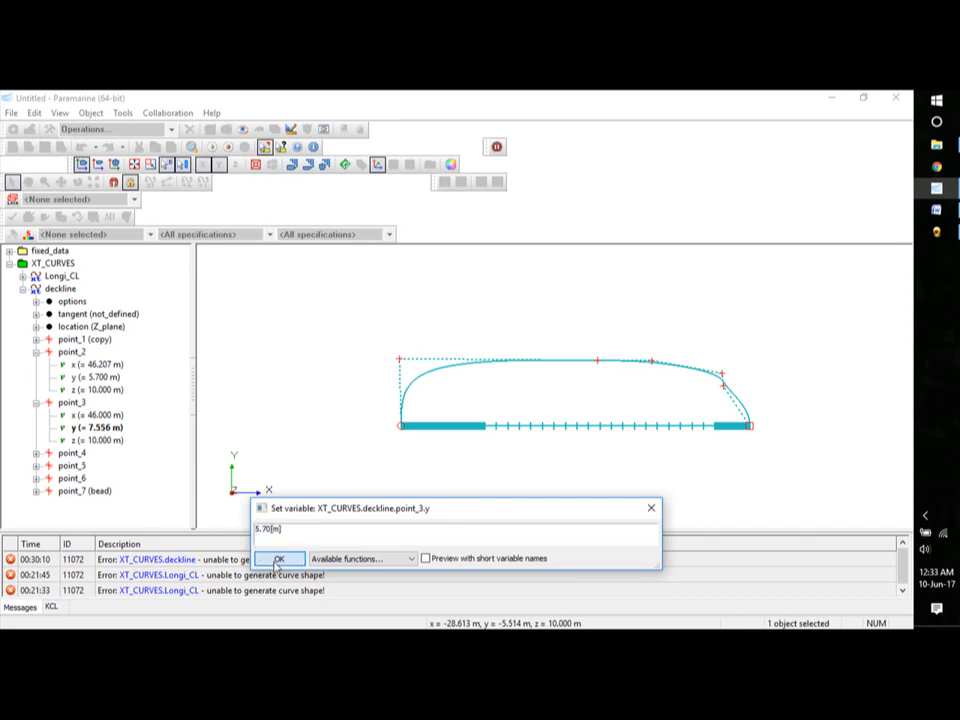
key("Return")
- Set the coordinates of deckline point_4 to x = 40 m and y = 10 m
left_click(37, 454)
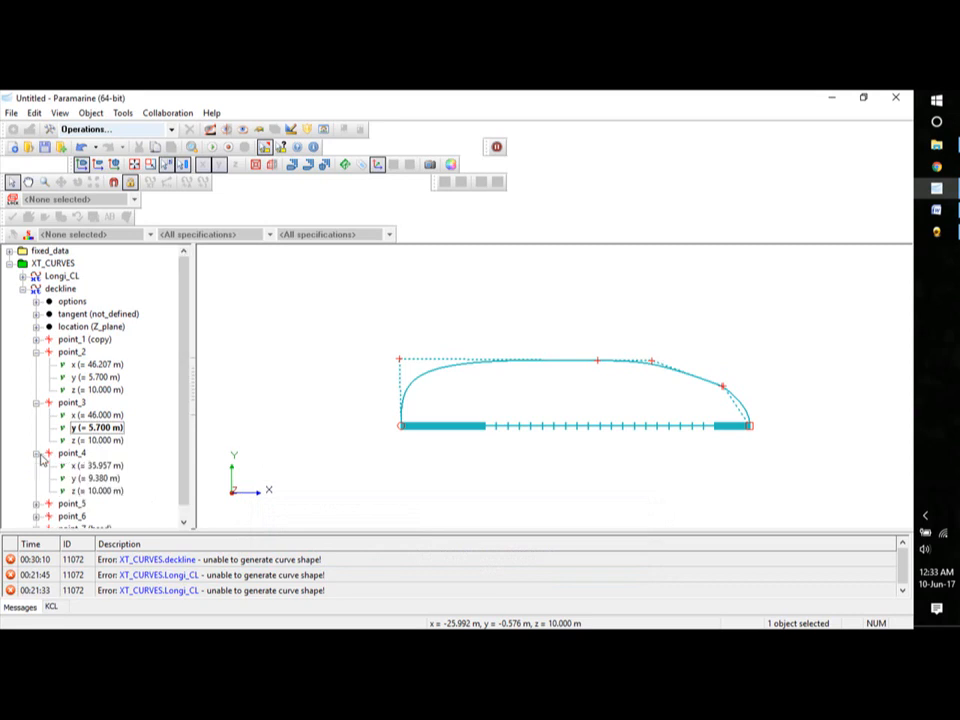
double_click(98, 470)
type("4")
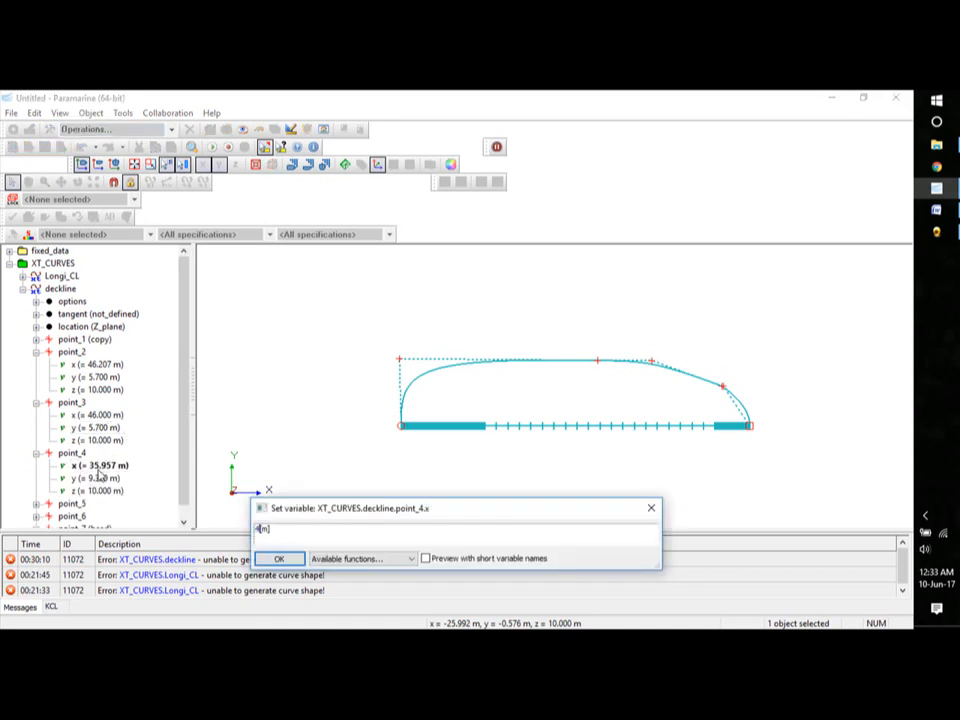
type("0")
left_click(279, 558)
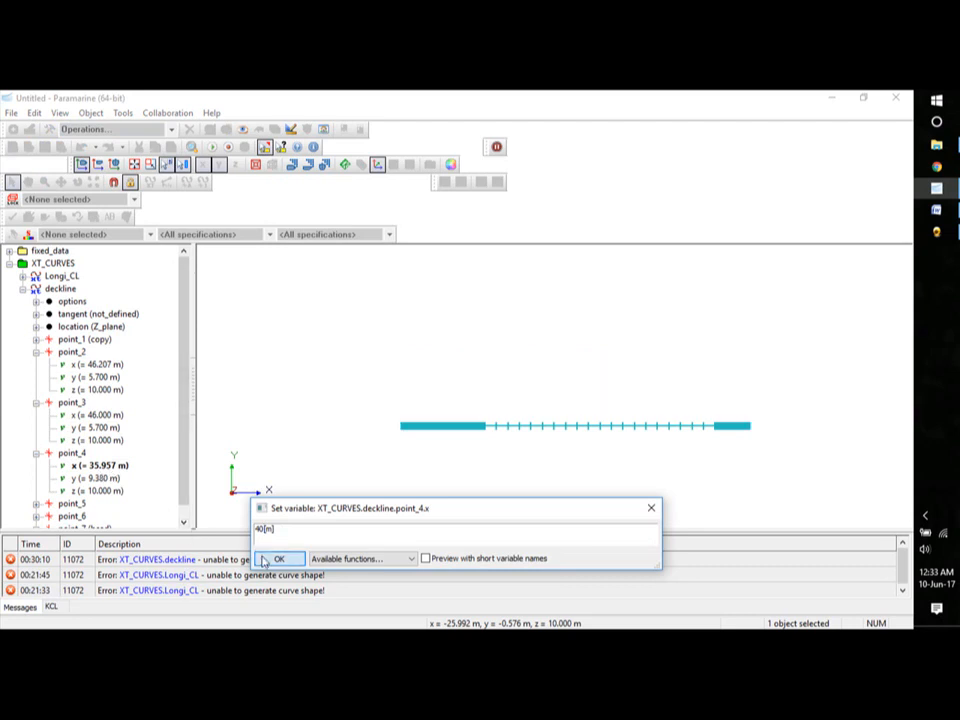
double_click(95, 478)
type("10[m")
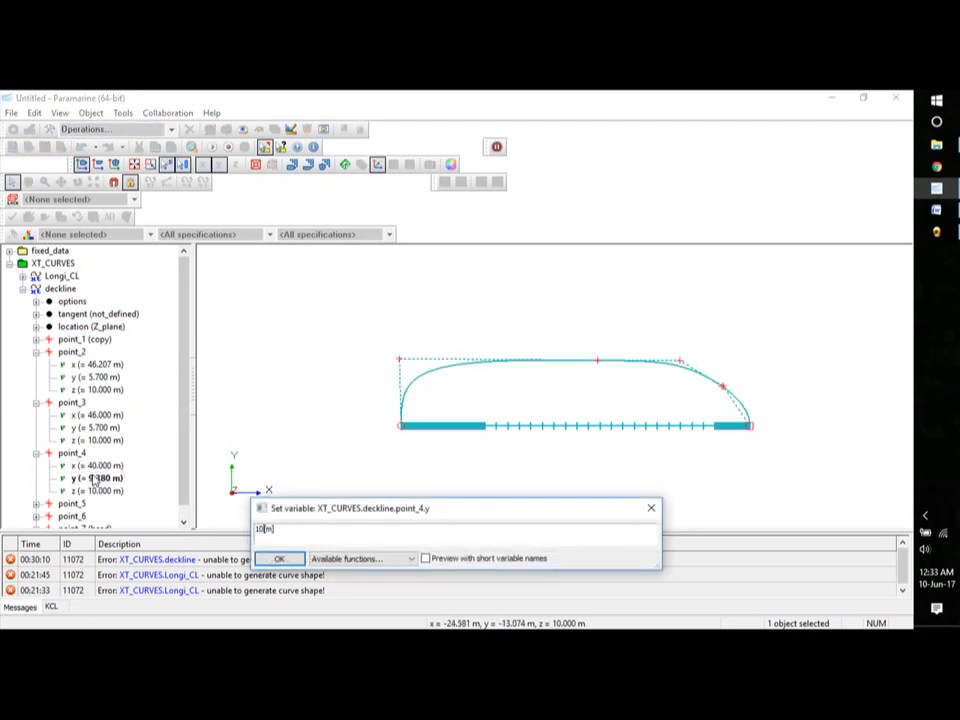
left_click(283, 558)
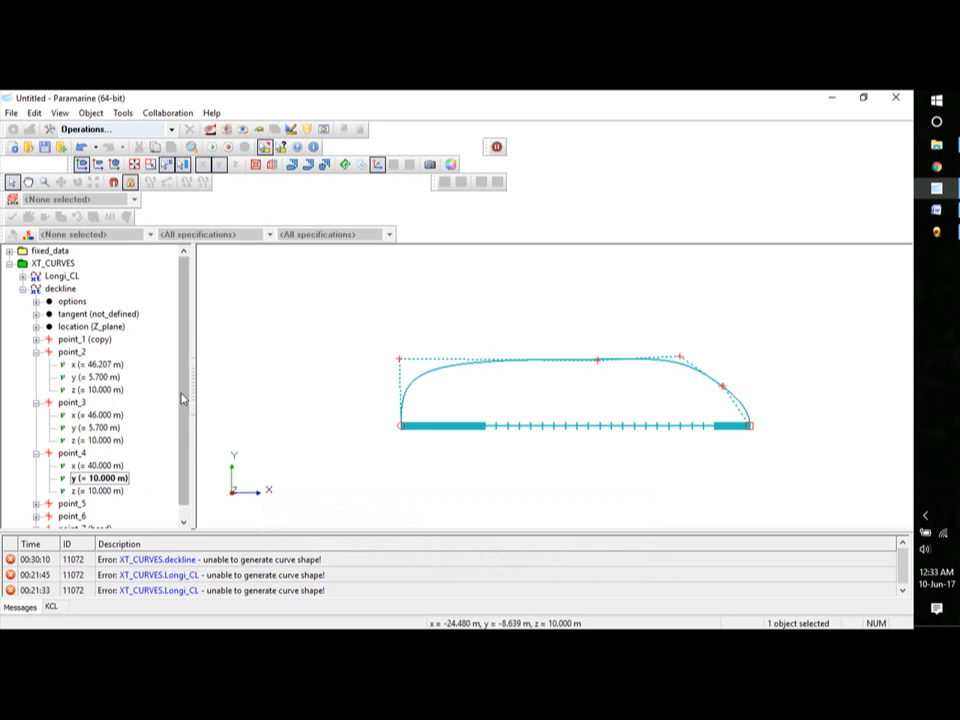
- Set the coordinates of deckline point_5 to x = 31 m and y = 10 m
scroll(120, 440, "down", 1)
left_click(37, 492)
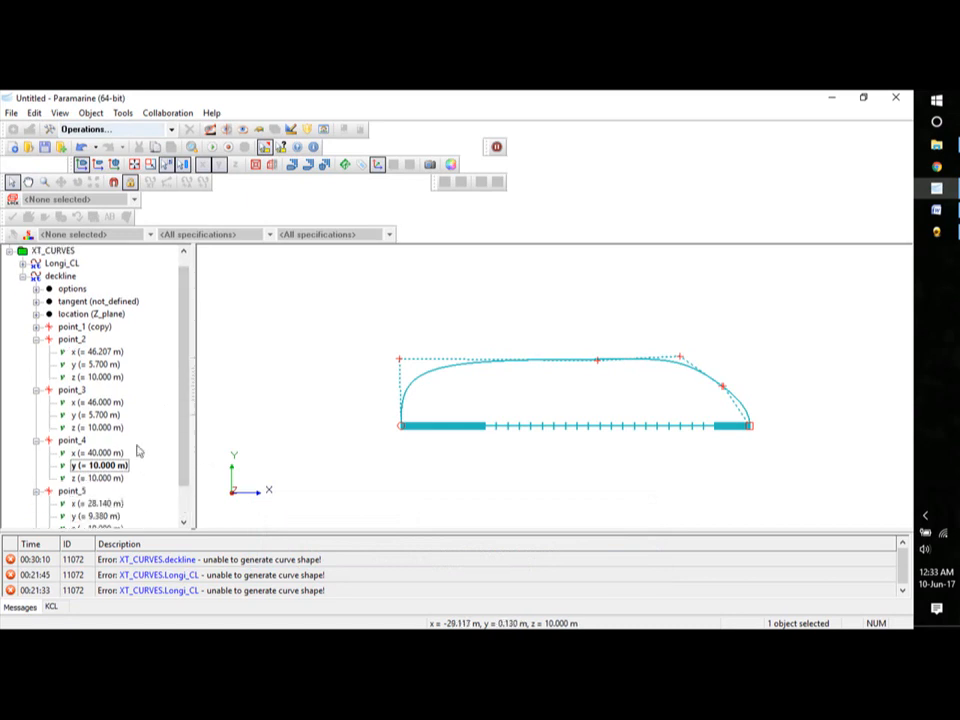
double_click(104, 503)
type("31[m")
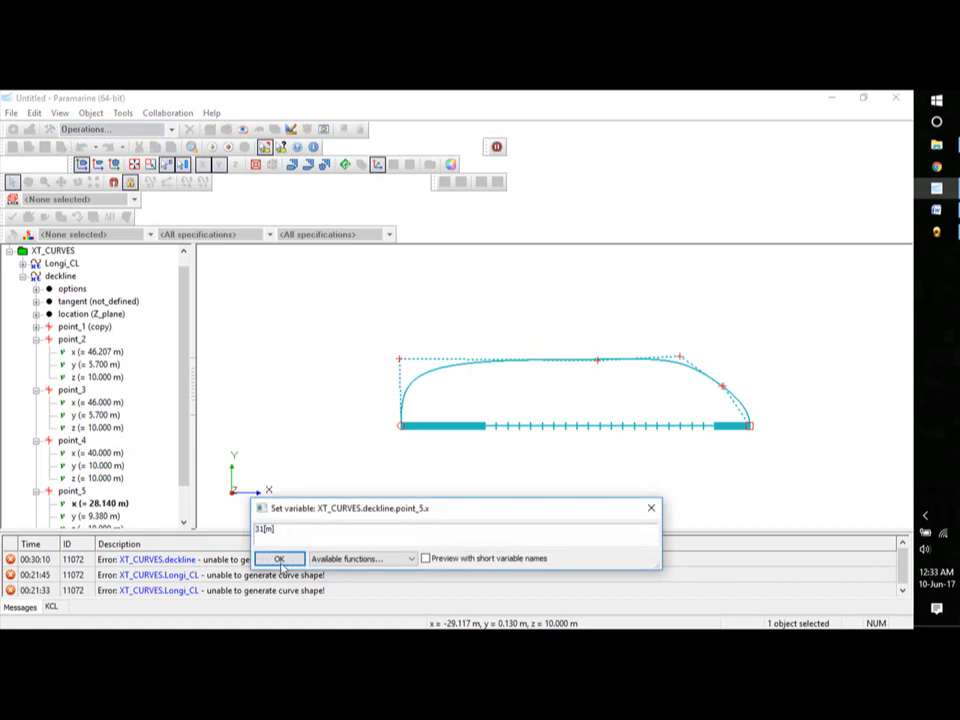
key("Return")
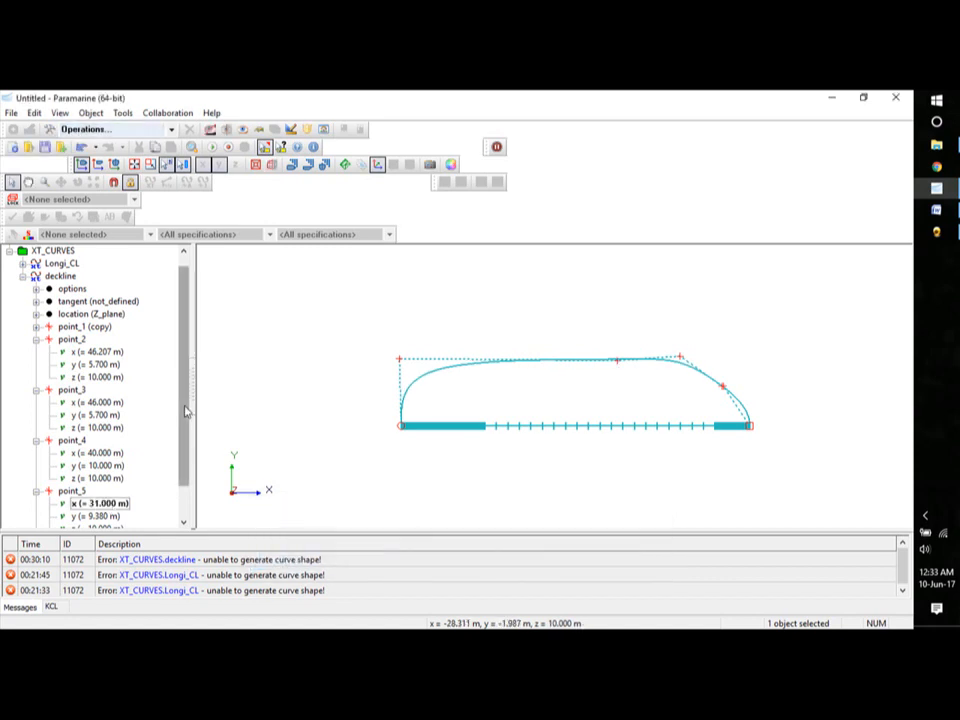
scroll(157, 481, "down", 1)
double_click(107, 479)
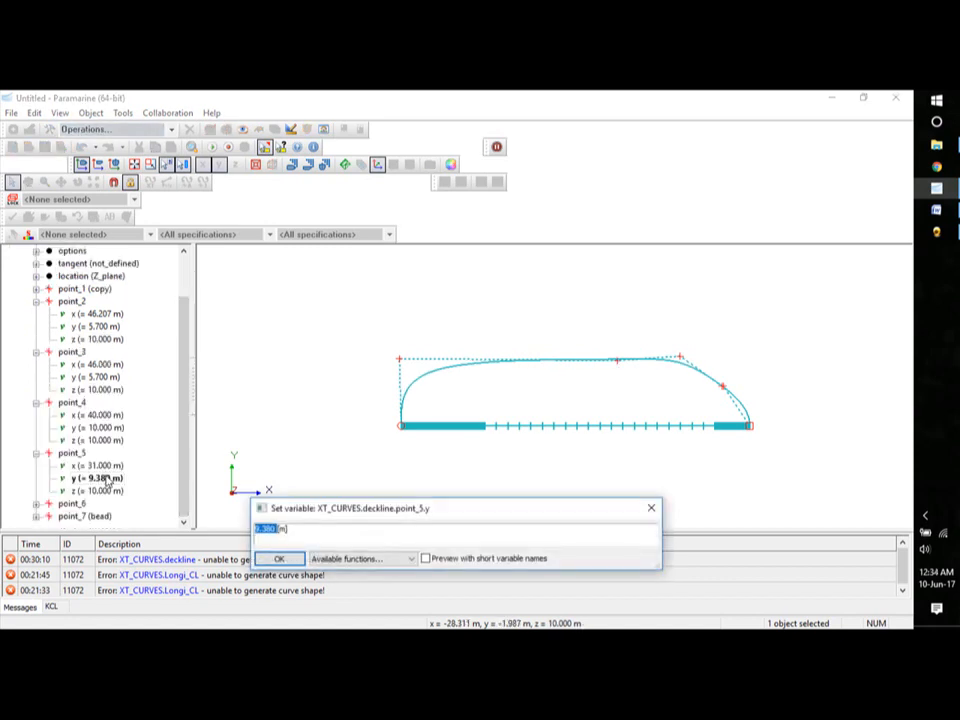
type("10")
key("Return")
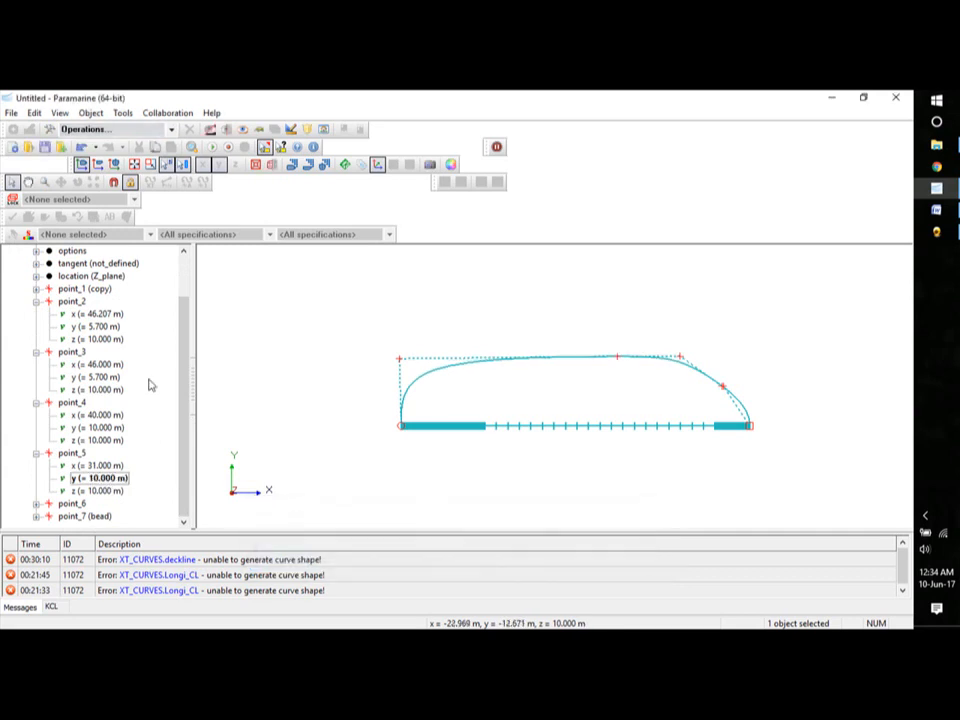
- Set the coordinates of deckline point_6 at the stern to x = 0 m and y = 10 m
left_click(36, 503)
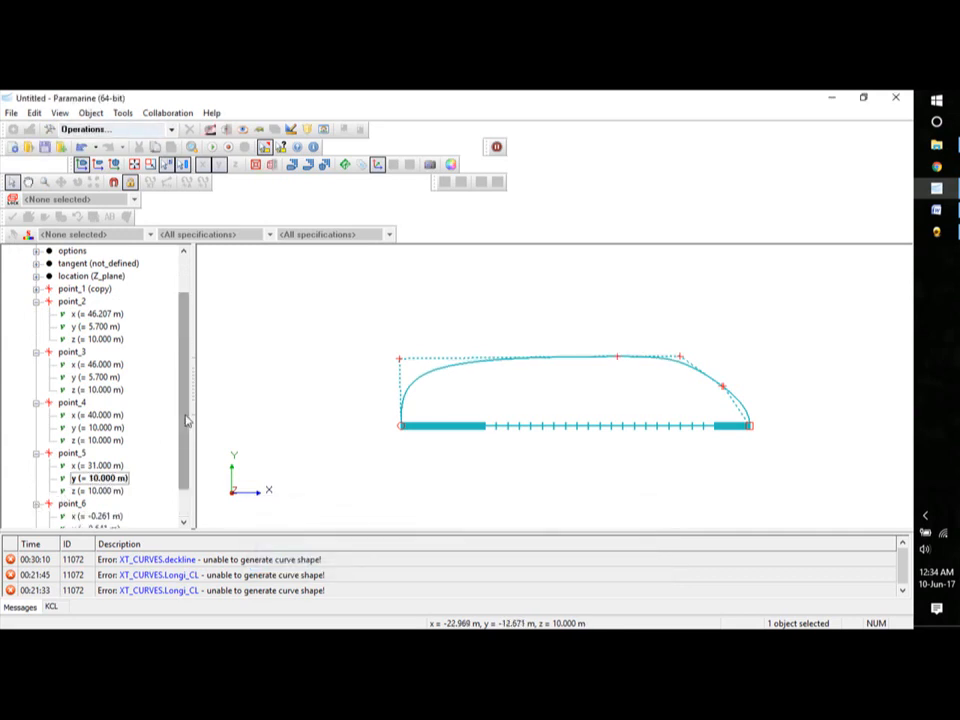
left_click_drag(185, 420, 183, 478)
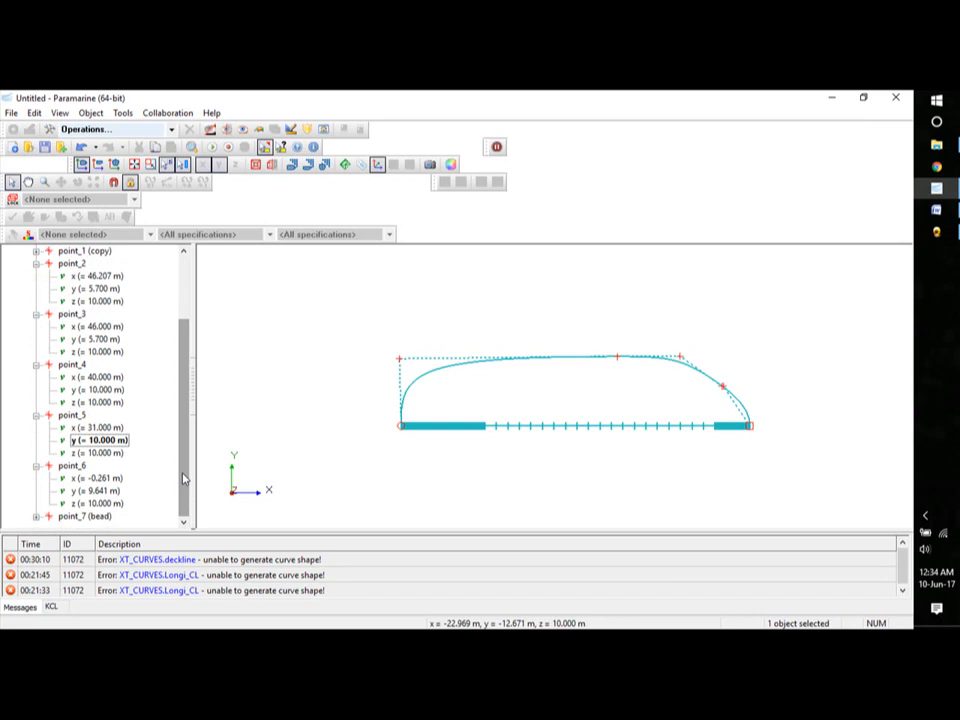
double_click(100, 478)
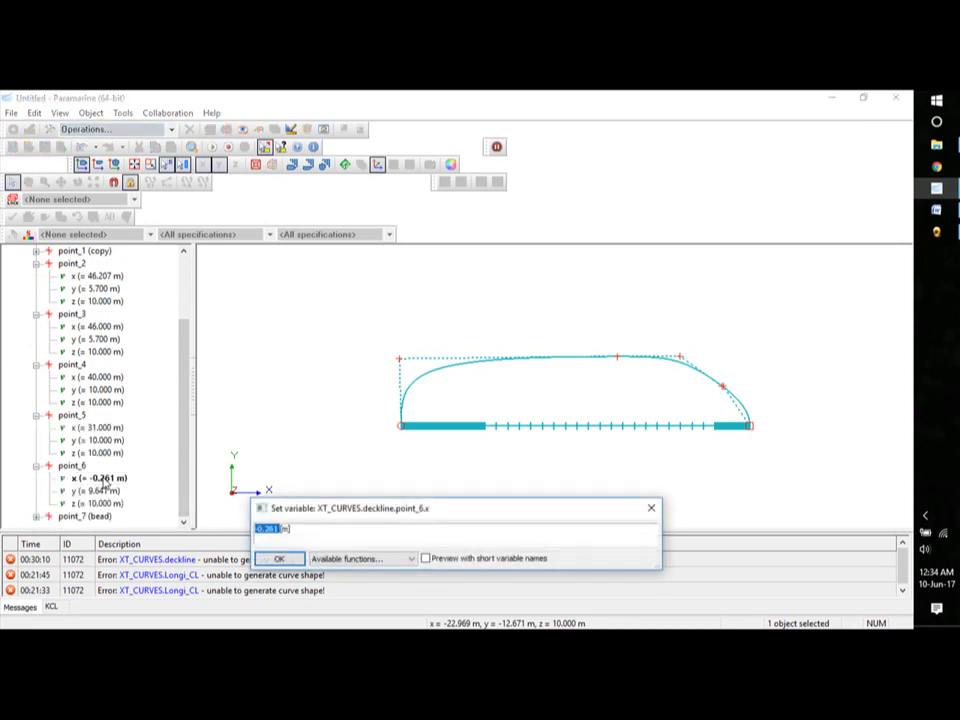
type("0")
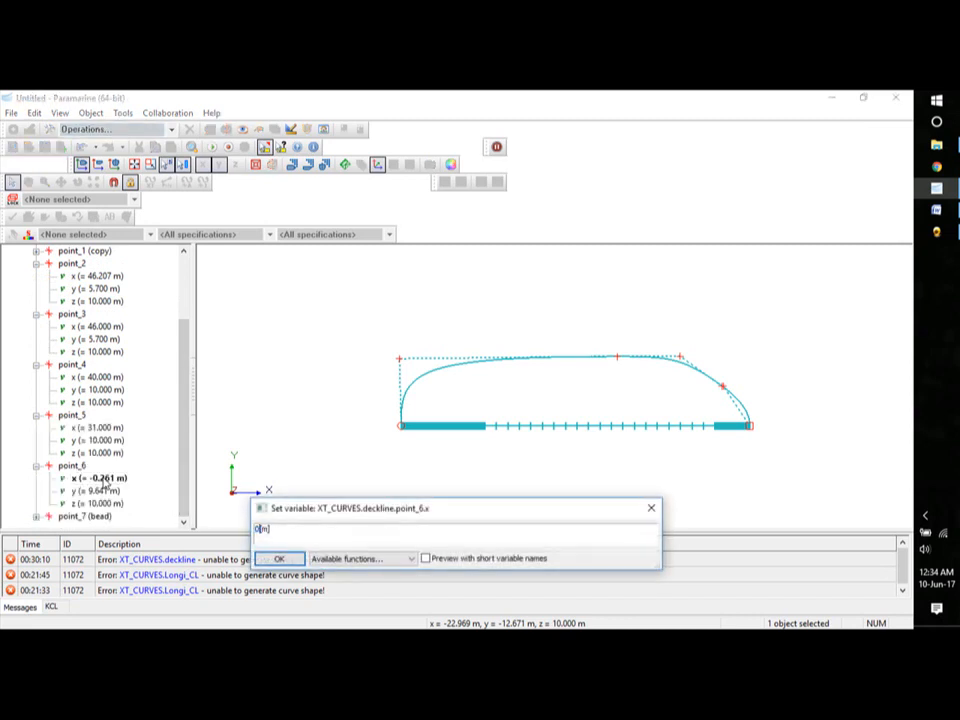
left_click(287, 561)
double_click(108, 492)
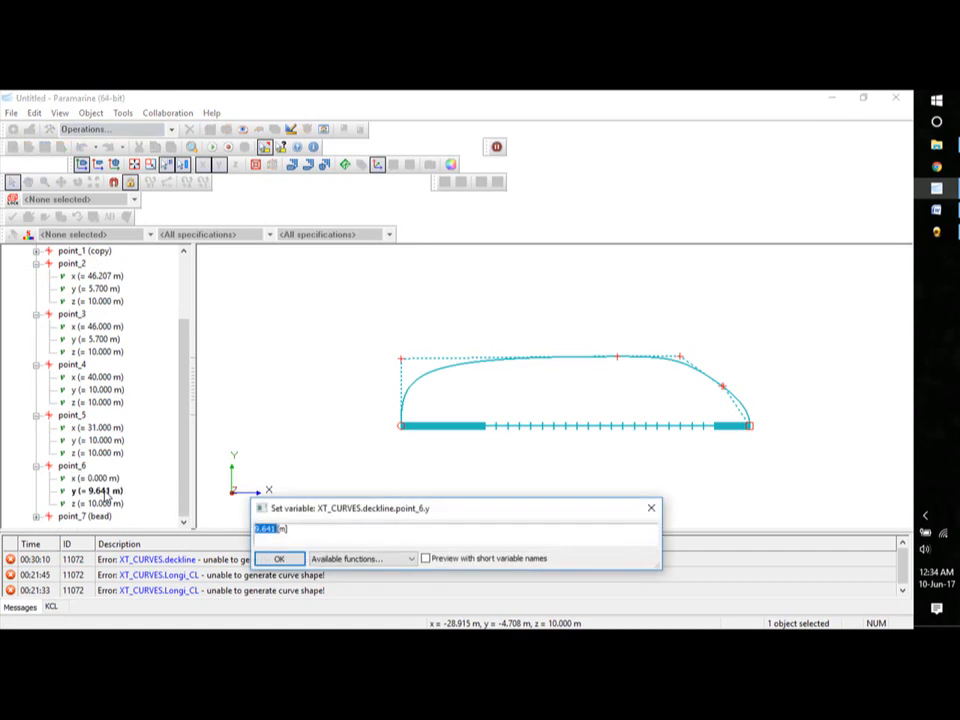
type("10")
left_click(278, 558)
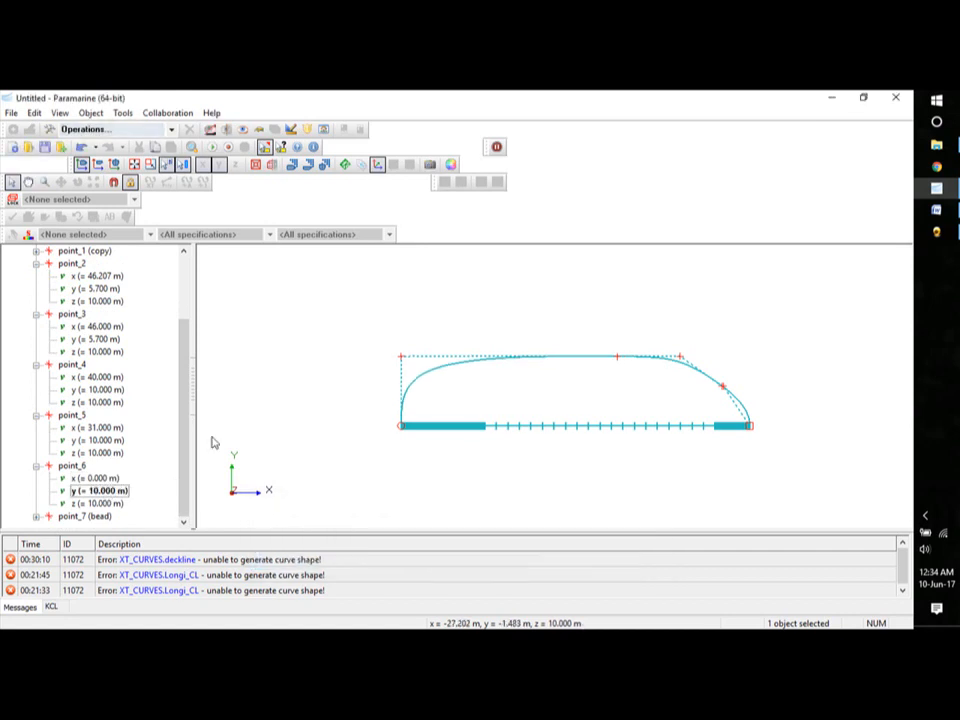
- Constrain deckline point_7 as a copy of XT_CURVES.Longi_CL.point_11 with the copy_of operation
left_click(36, 516)
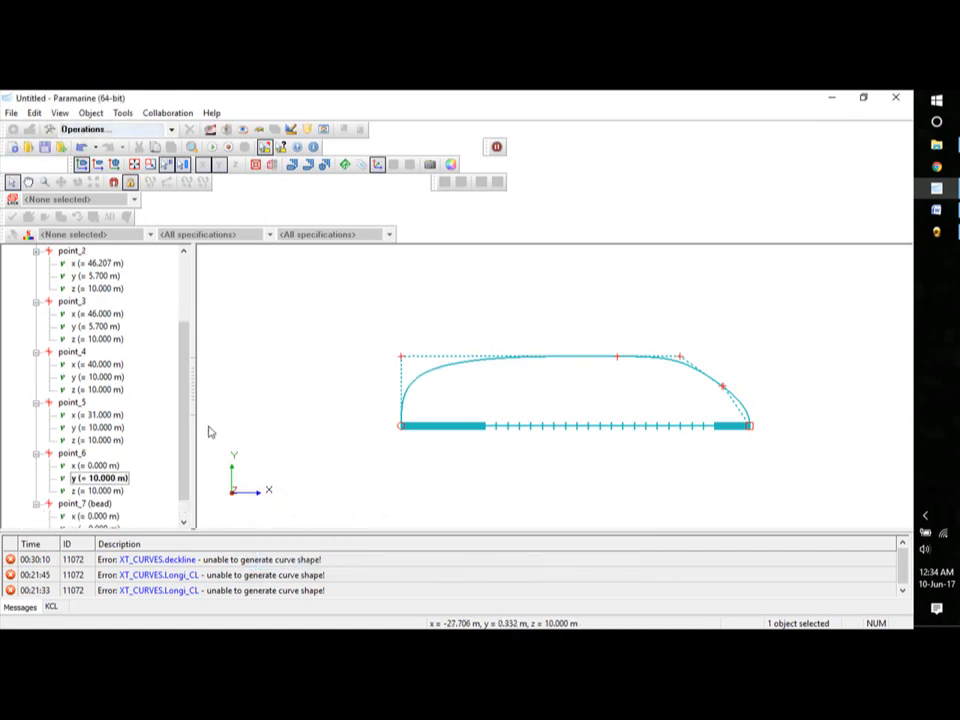
scroll(182, 420, "down", 1)
middle_click_drag(537, 494, 562, 440)
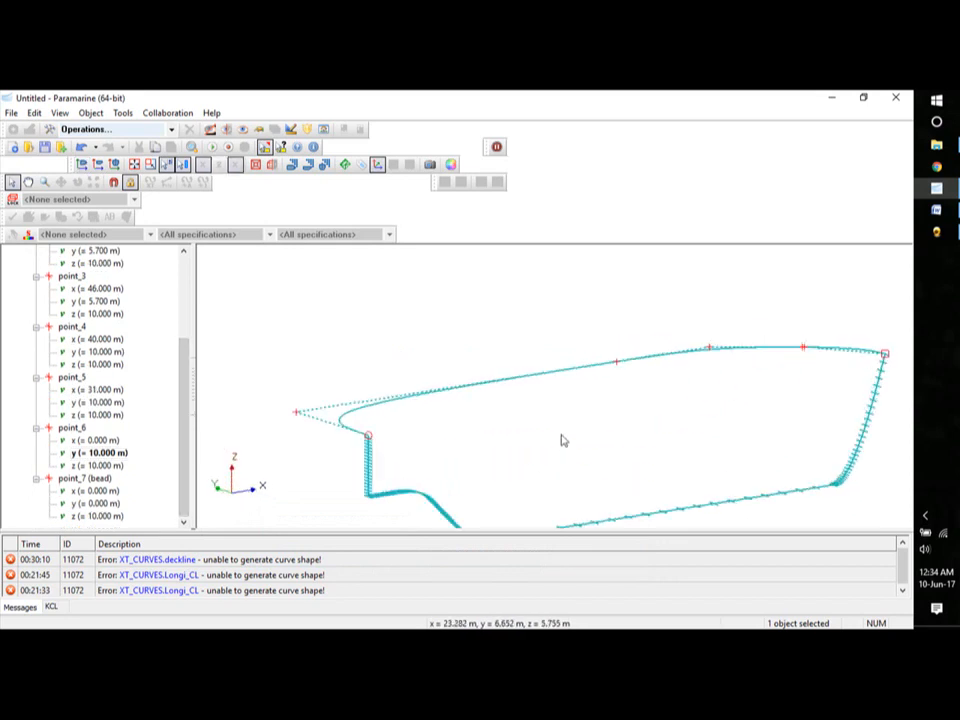
left_click(100, 482)
right_click(100, 484)
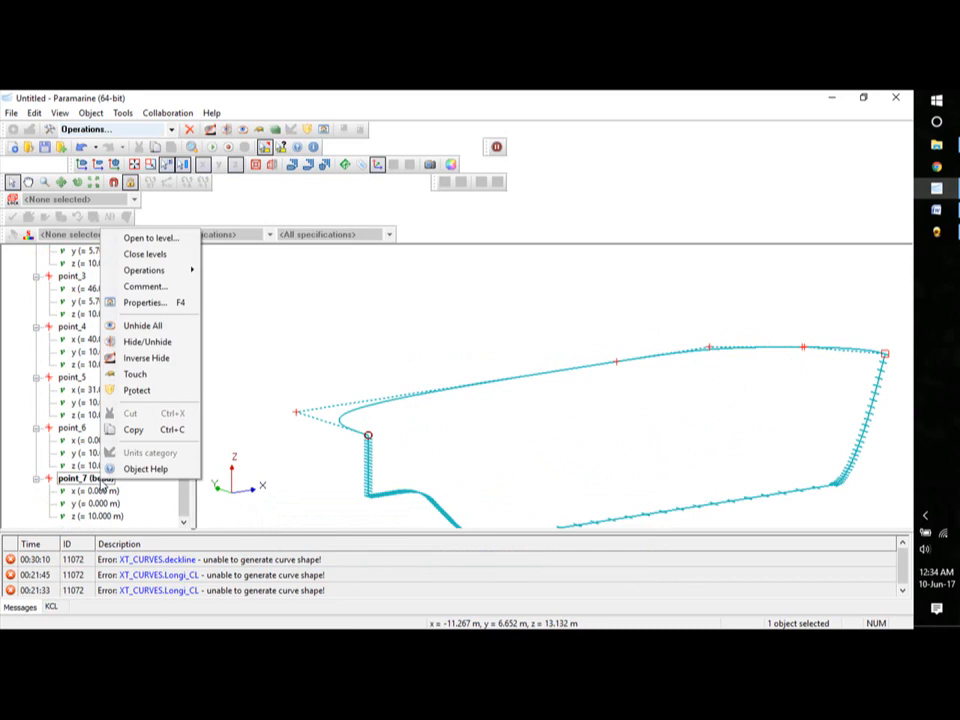
mouse_move(186, 271)
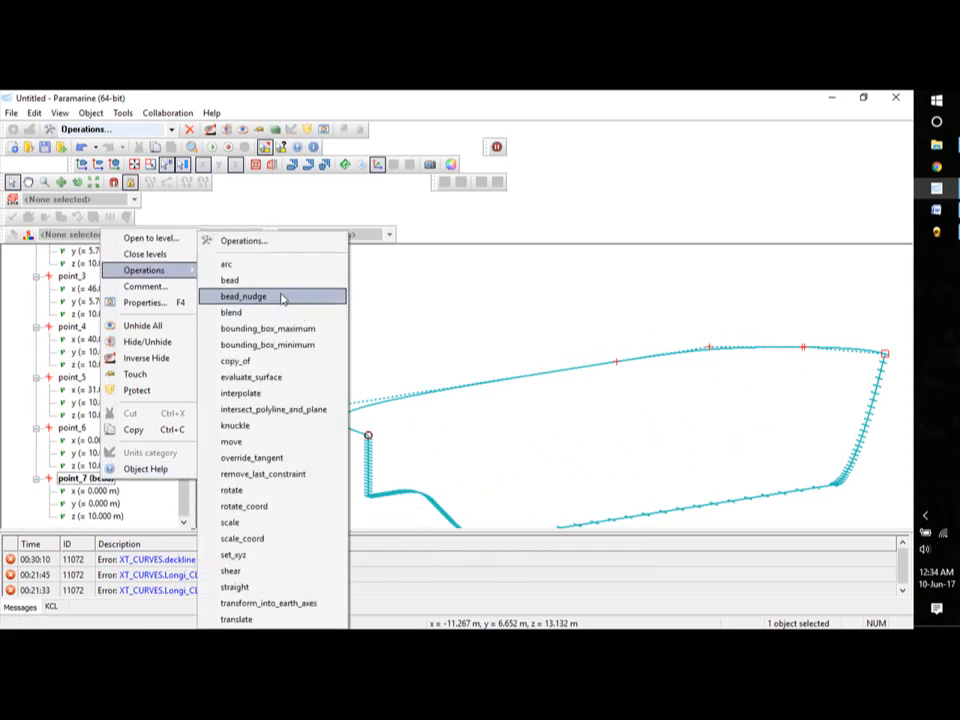
left_click(258, 363)
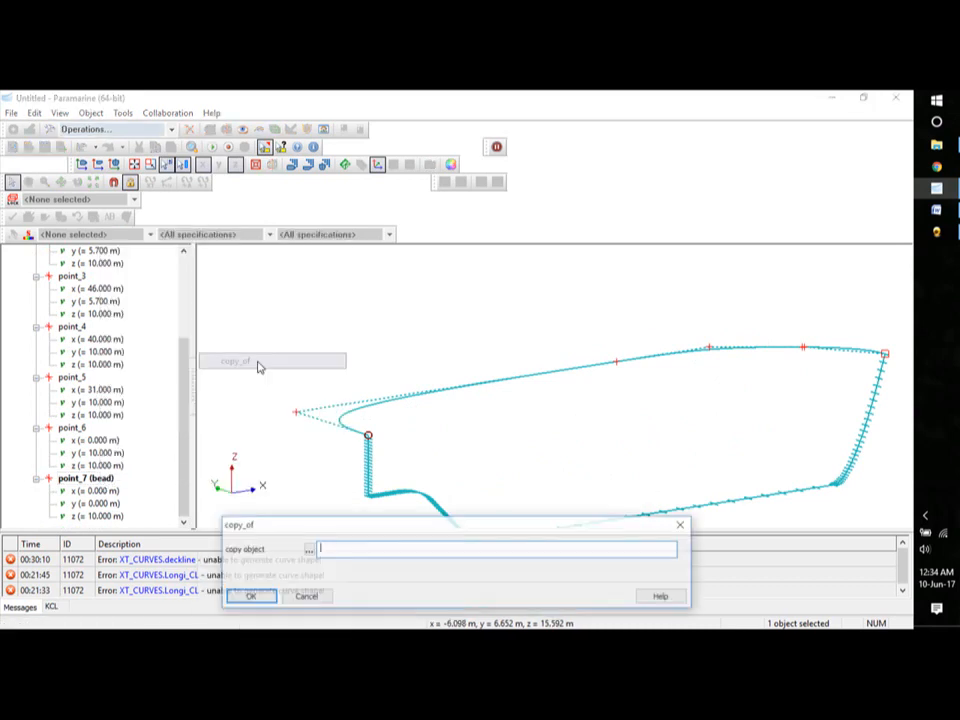
left_click(308, 549)
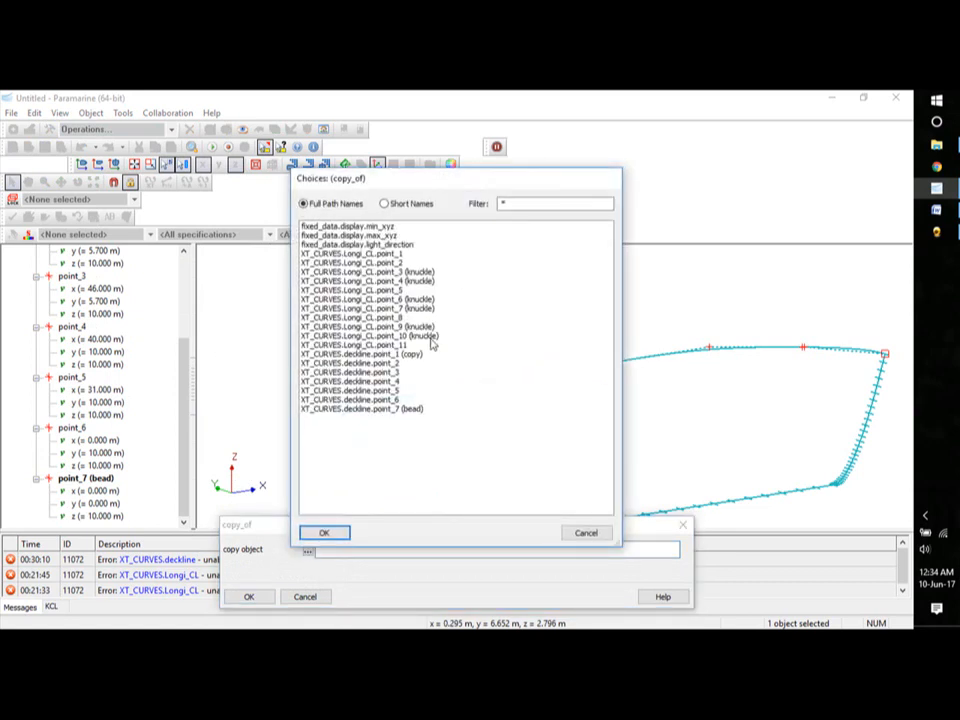
left_click(384, 346)
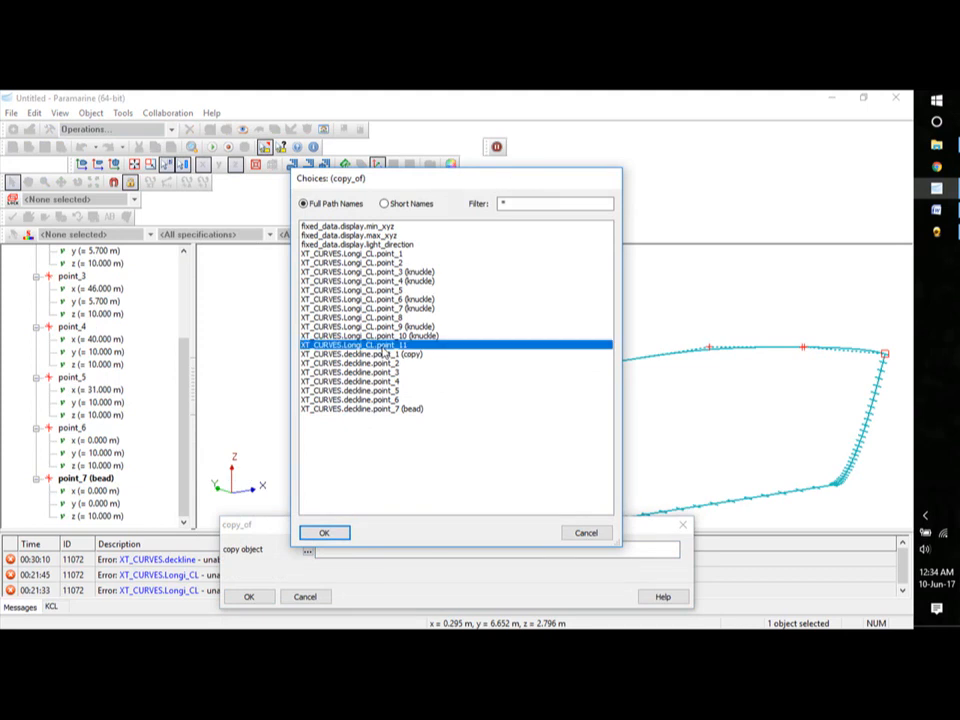
left_click(341, 536)
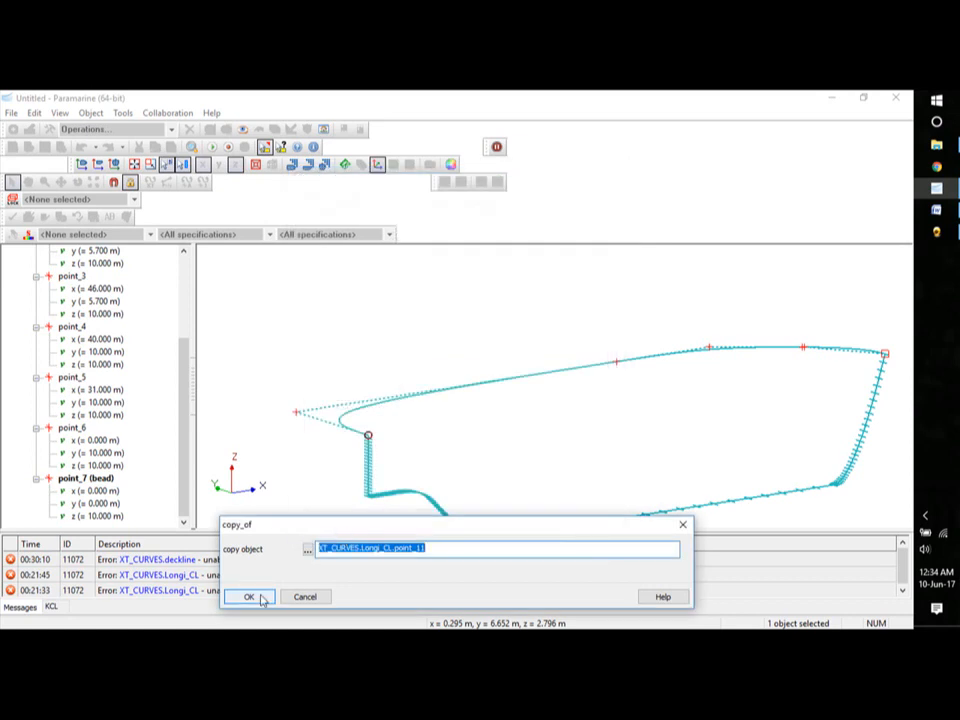
left_click(251, 597)
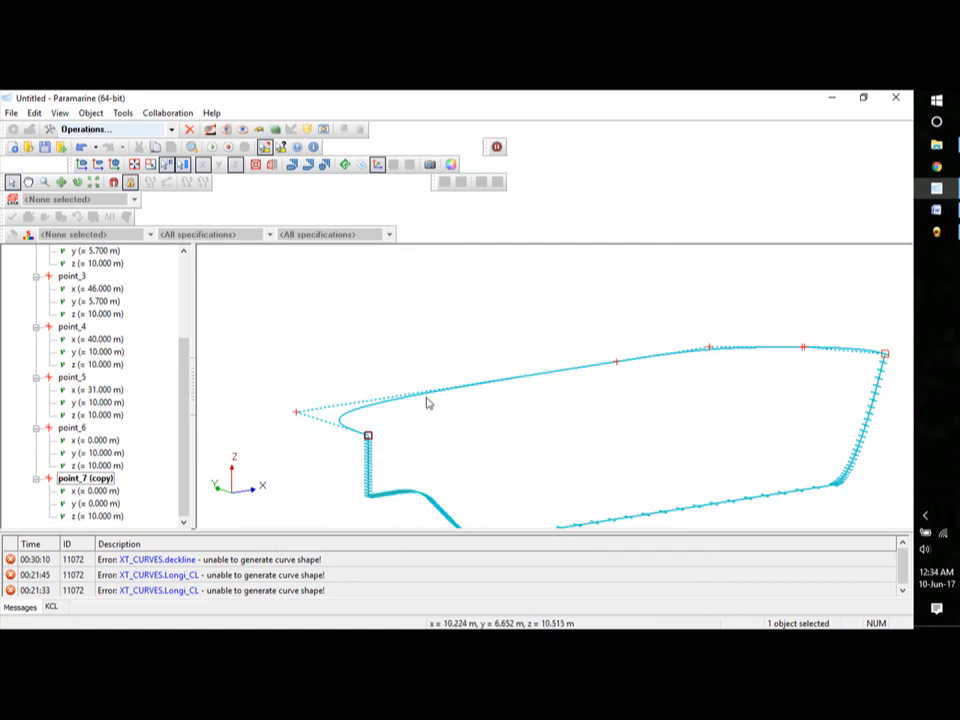
left_click(395, 351)
- Apply the knuckle operation to point_5 and point_6 of the deckline curve
scroll(472, 338, "down", 3)
middle_click_drag(472, 338, 466, 361)
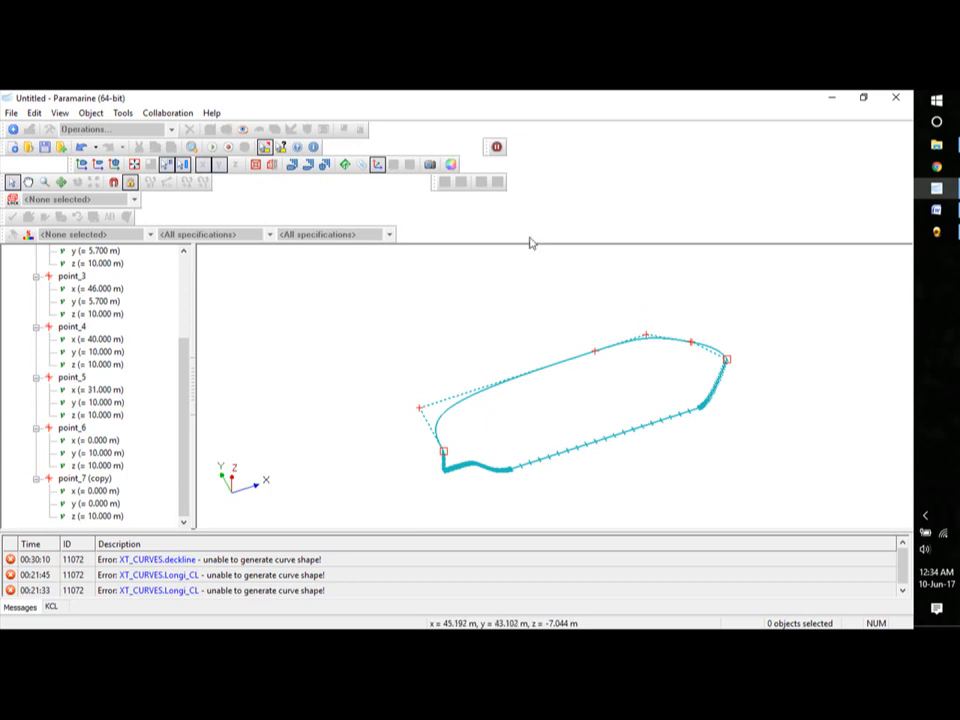
left_click(82, 377)
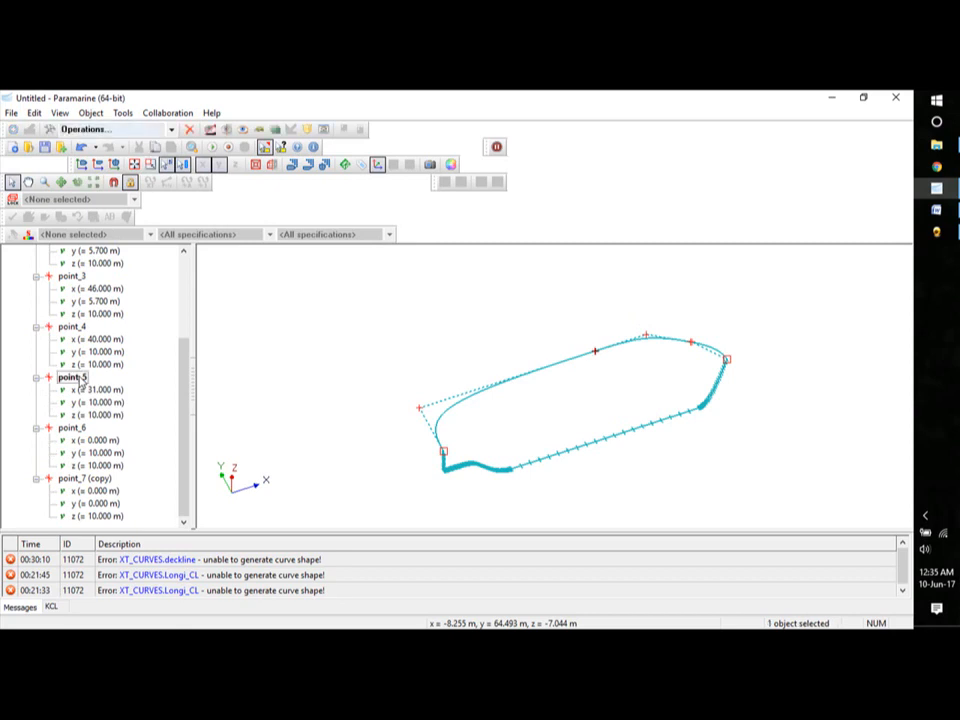
right_click(81, 378)
mouse_move(117, 424)
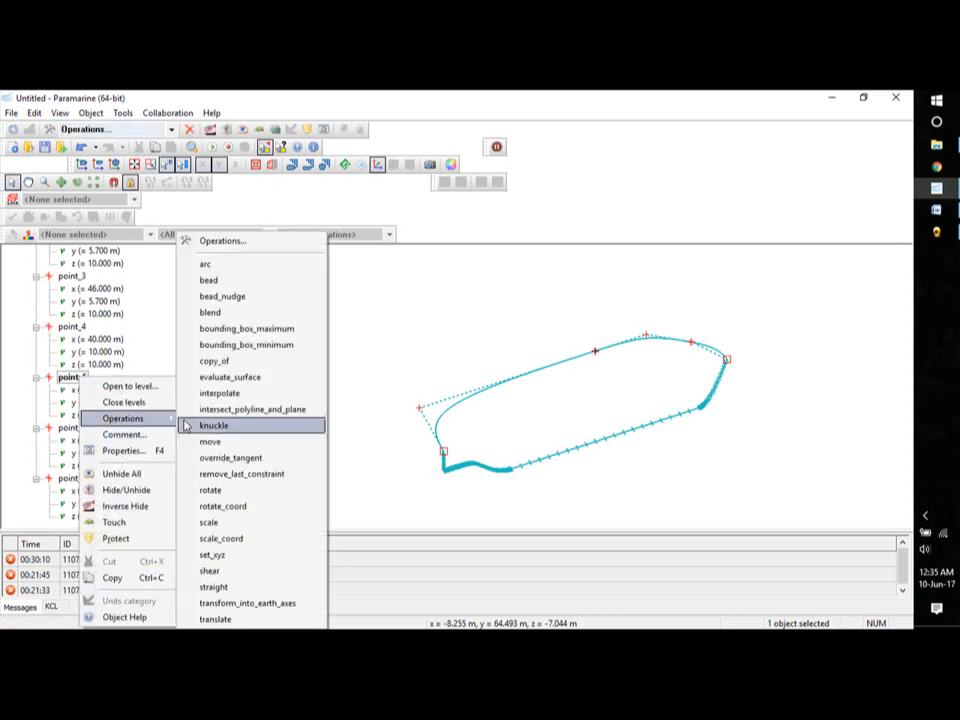
left_click(194, 424)
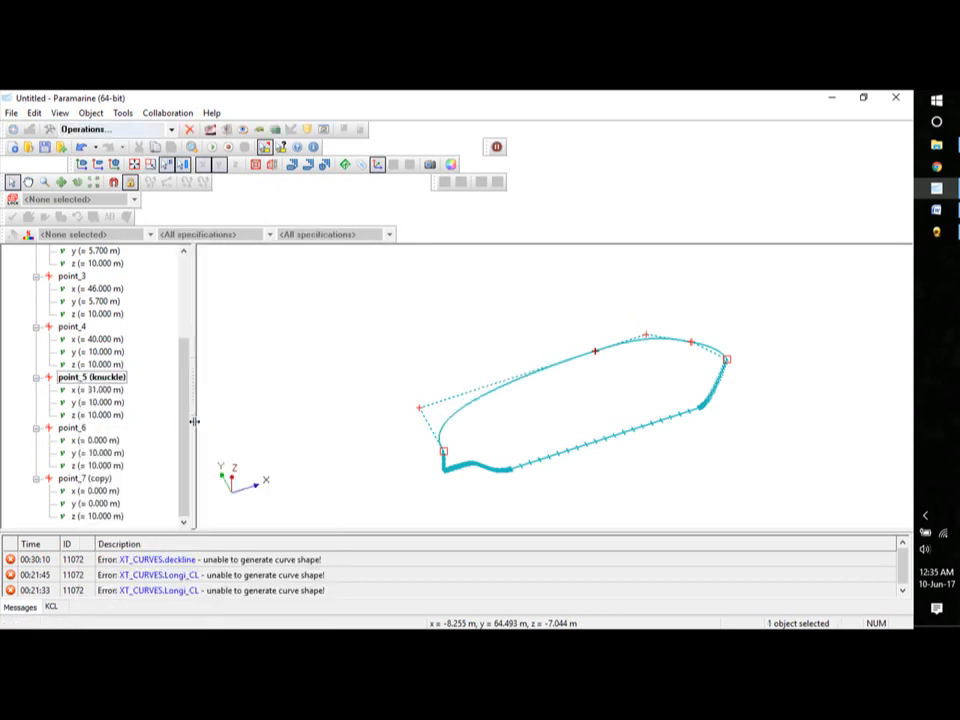
right_click(84, 430)
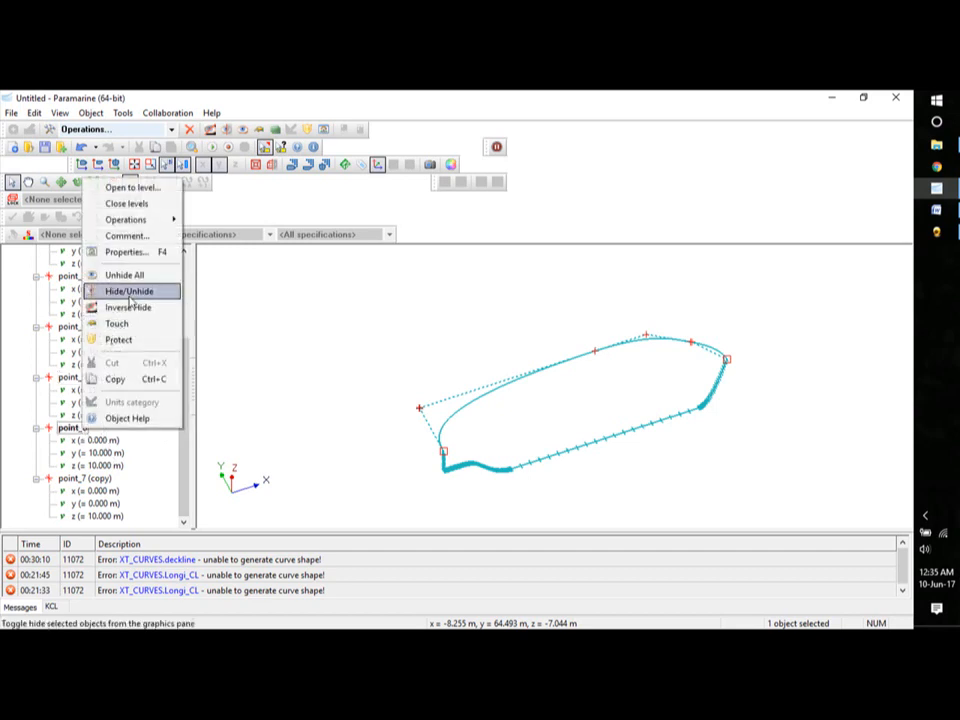
mouse_move(137, 228)
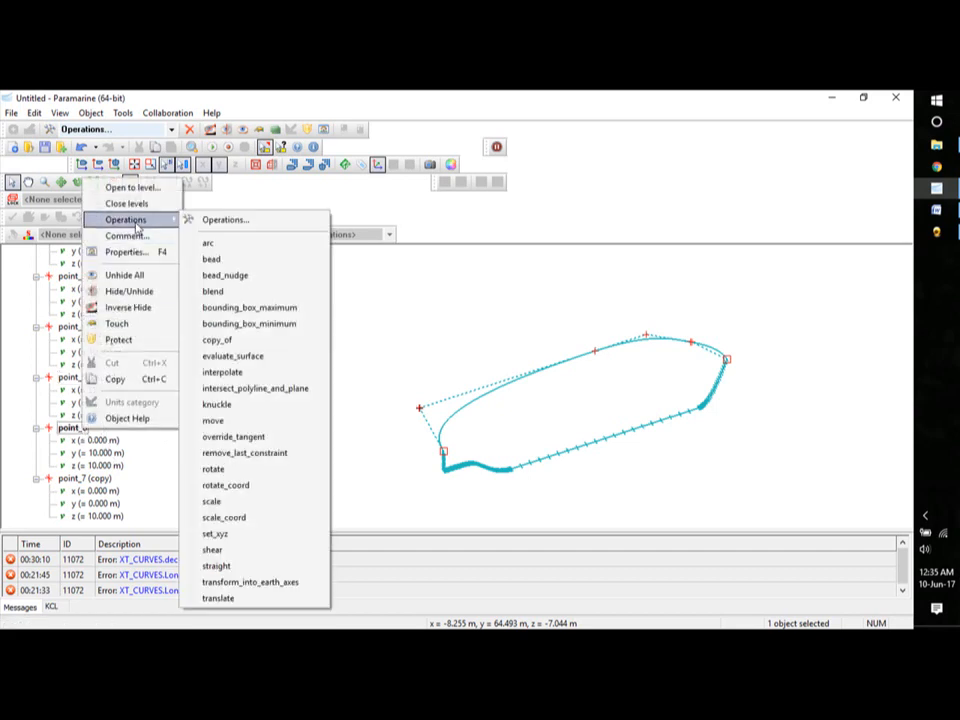
left_click(218, 404)
mouse_move(731, 497)
middle_mouse_down()
mouse_move(714, 486)
mouse_move(684, 501)
mouse_move(649, 453)
mouse_move(634, 467)
mouse_move(707, 474)
mouse_move(710, 492)
mouse_move(741, 484)
middle_mouse_up()
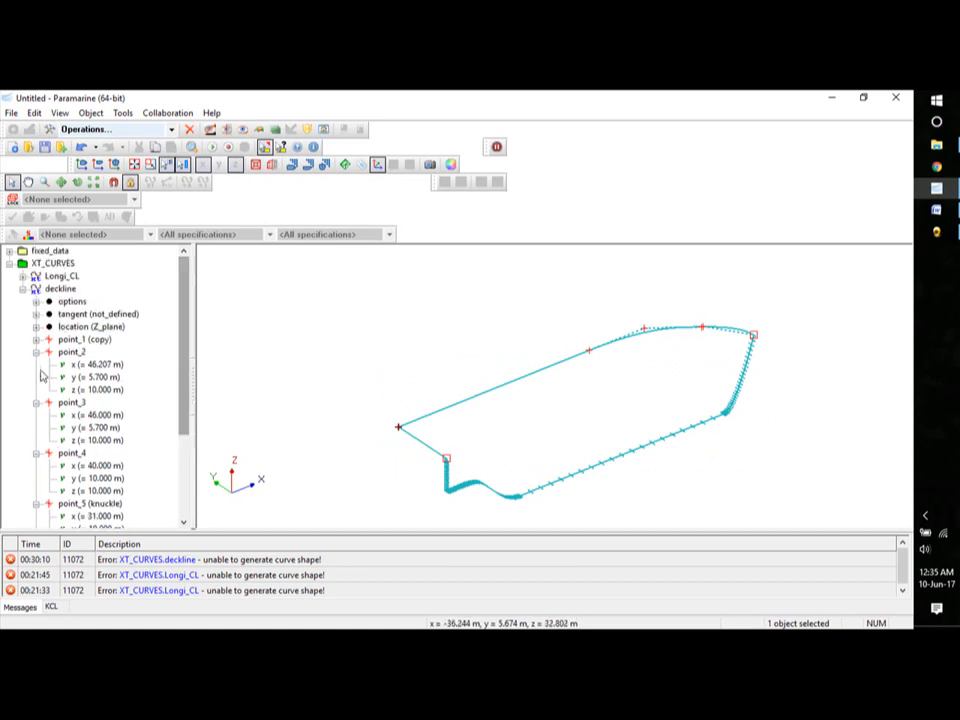
- Collapse the coordinate listings of deckline point_2 to point_7 and the deckline curve itself in the object tree
left_click(36, 355)
left_click(36, 365)
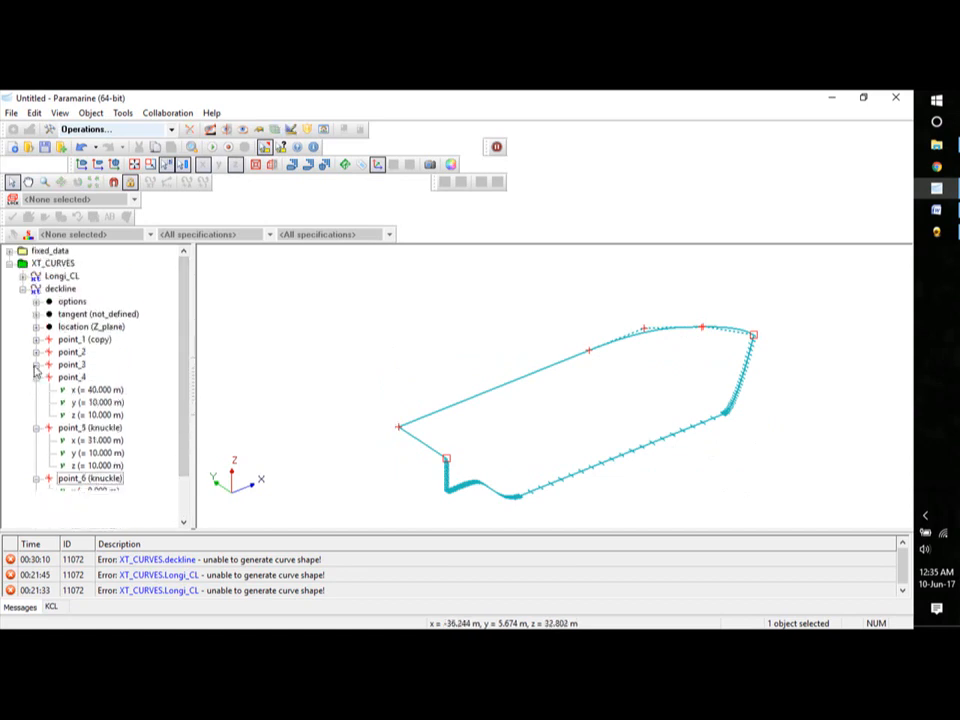
left_click(36, 377)
left_click(36, 390)
left_click(36, 402)
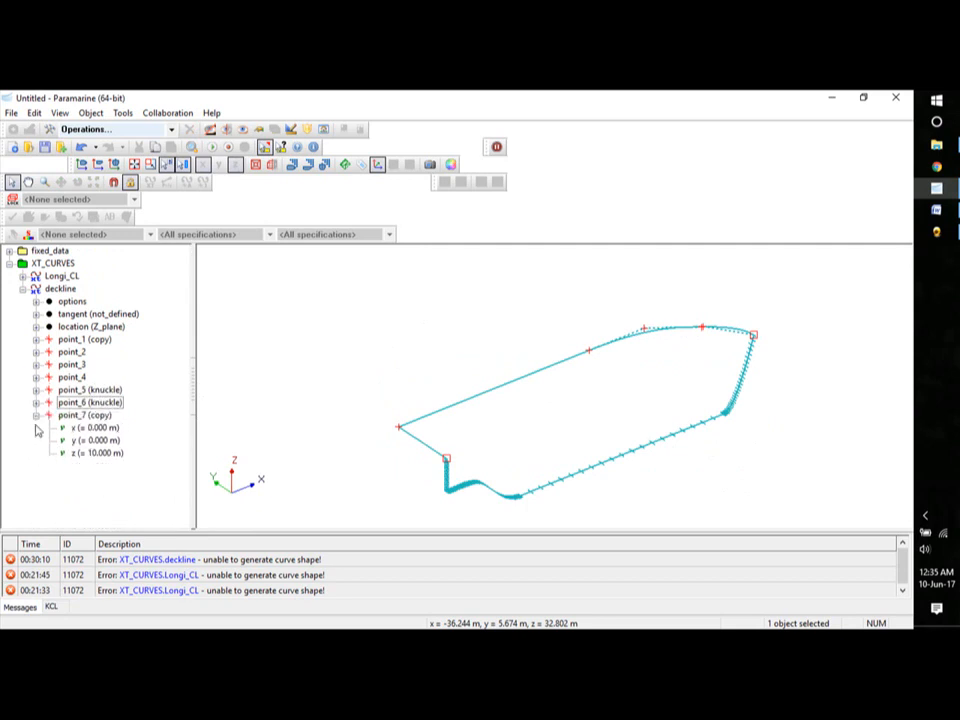
left_click(36, 415)
left_click(23, 289)
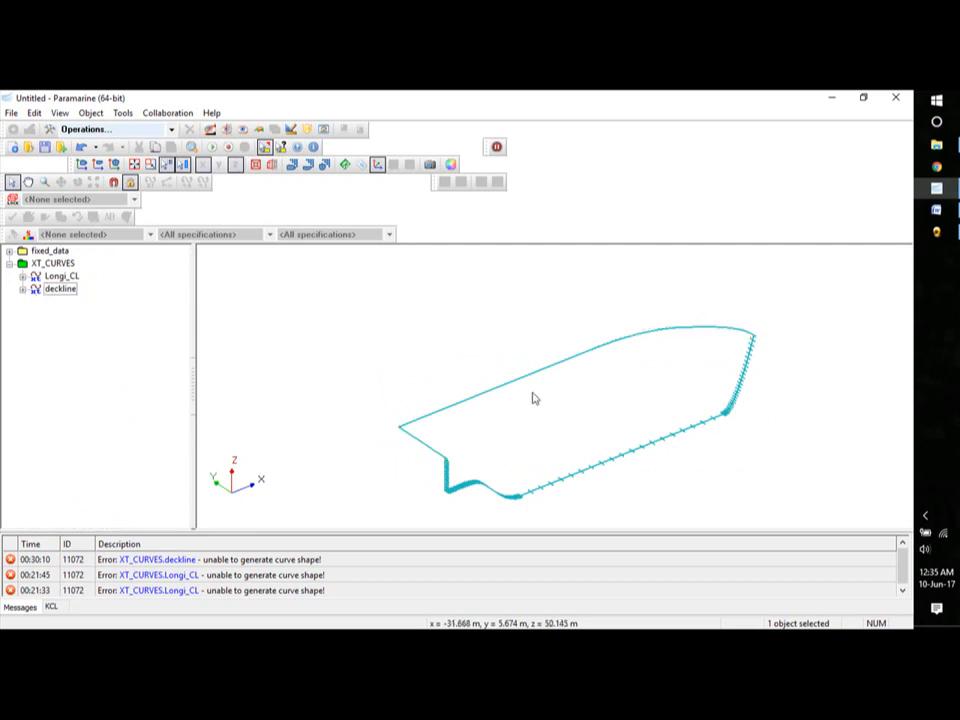
- Insert a new Hull Generation xt_curve named transom under XT_CURVES
middle_click_drag(613, 419, 429, 471)
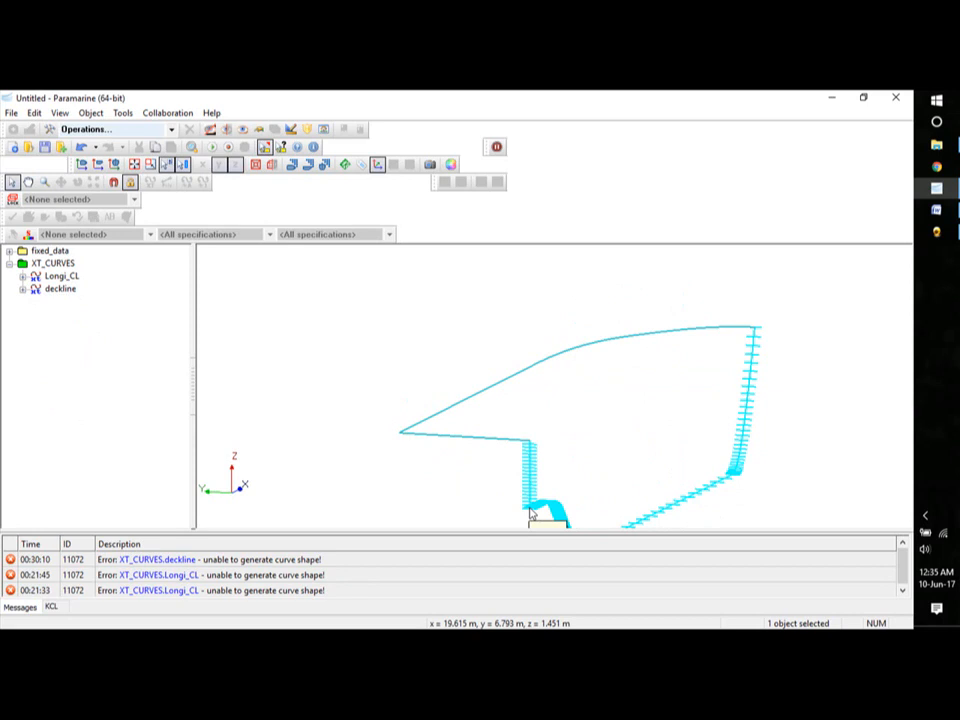
left_click(55, 263)
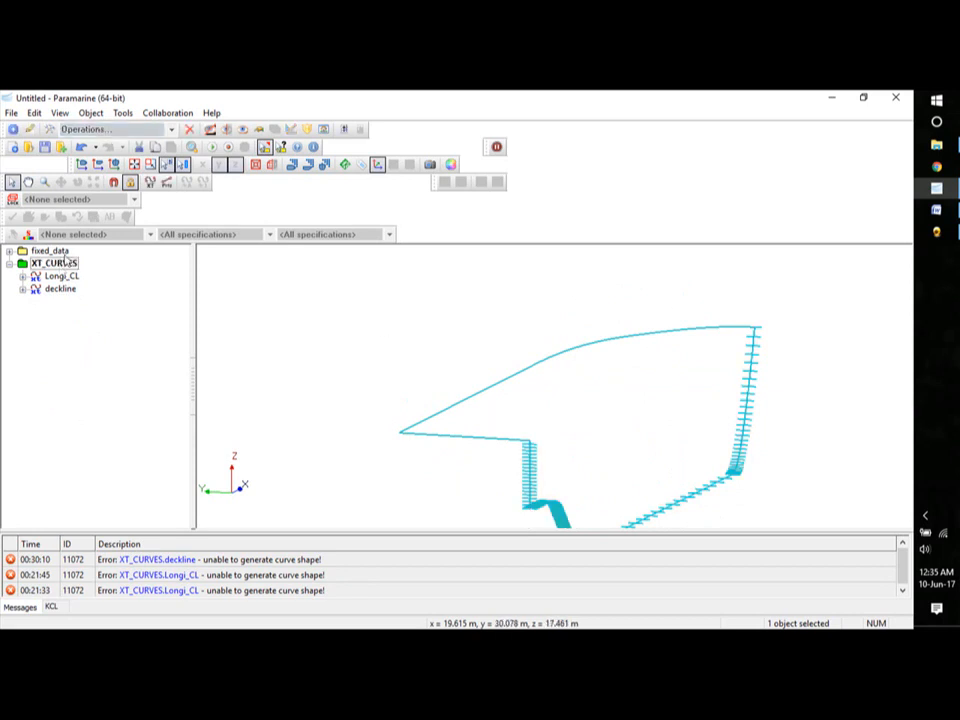
left_click(12, 129)
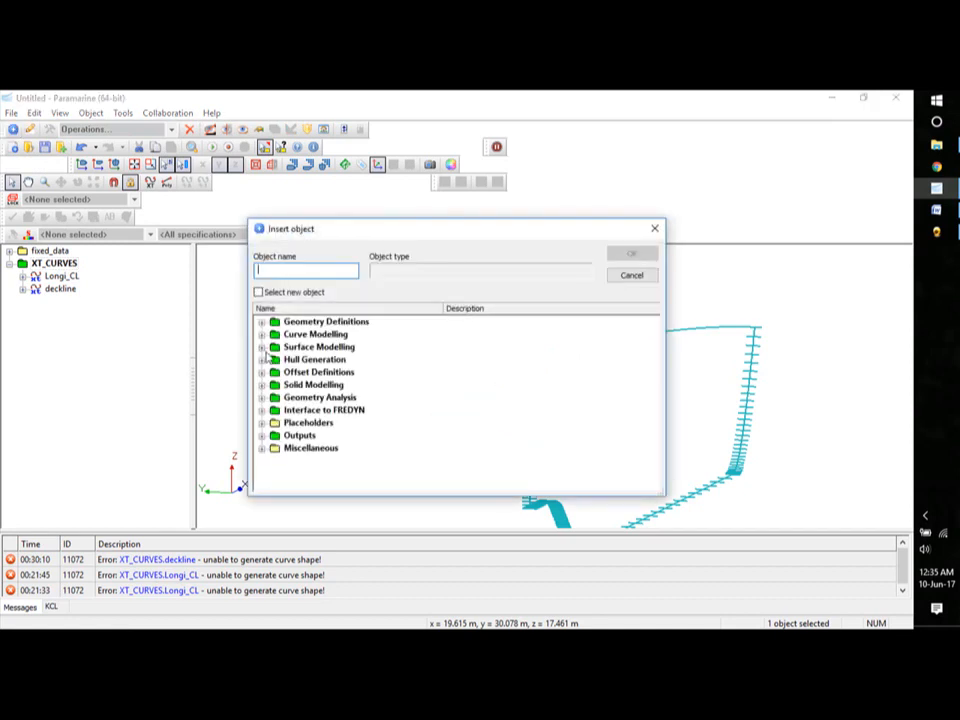
left_click(263, 360)
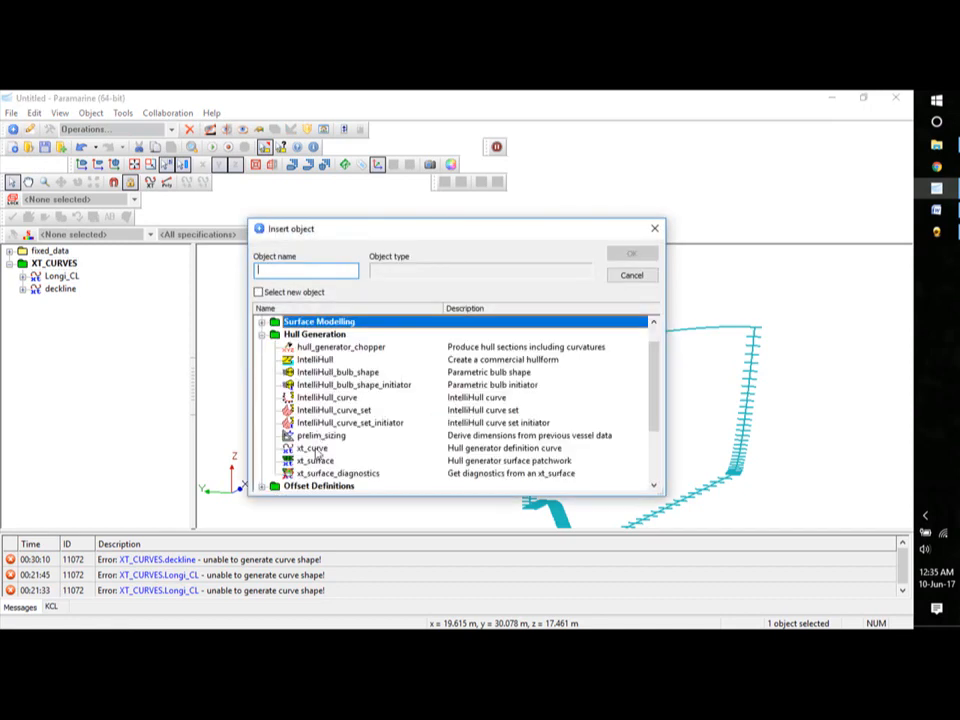
left_click(315, 448)
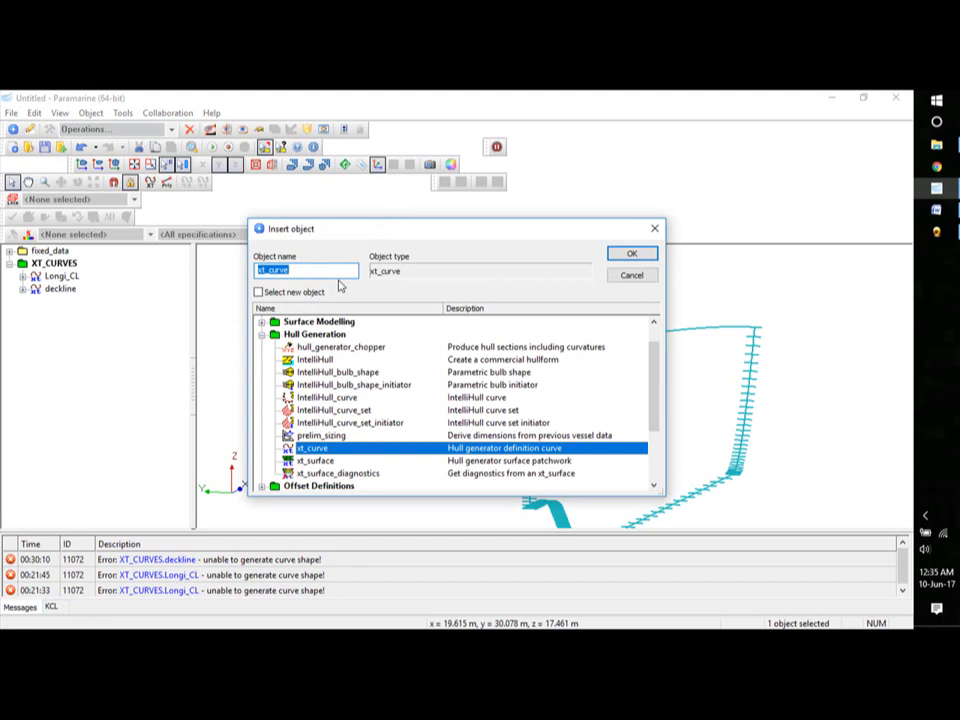
type("transom")
left_click(628, 256)
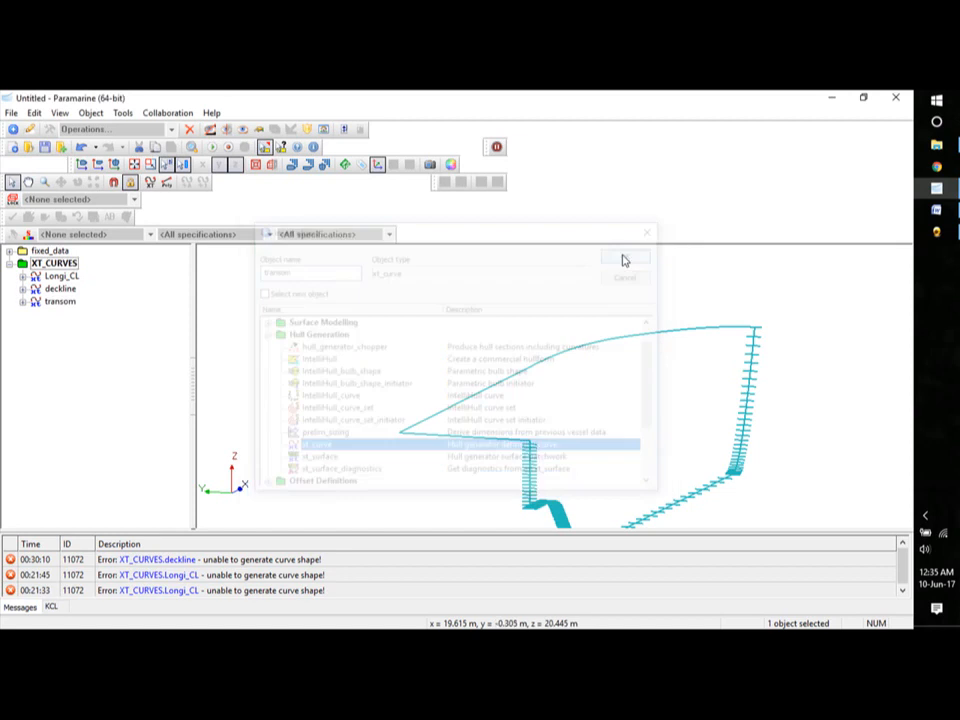
- Insert transom curve points snapped to the deckline's stern corner and the centreline's lower stern corner, plus a middle point at about y = 7.3 m, z = 5.4 m
left_click(55, 302)
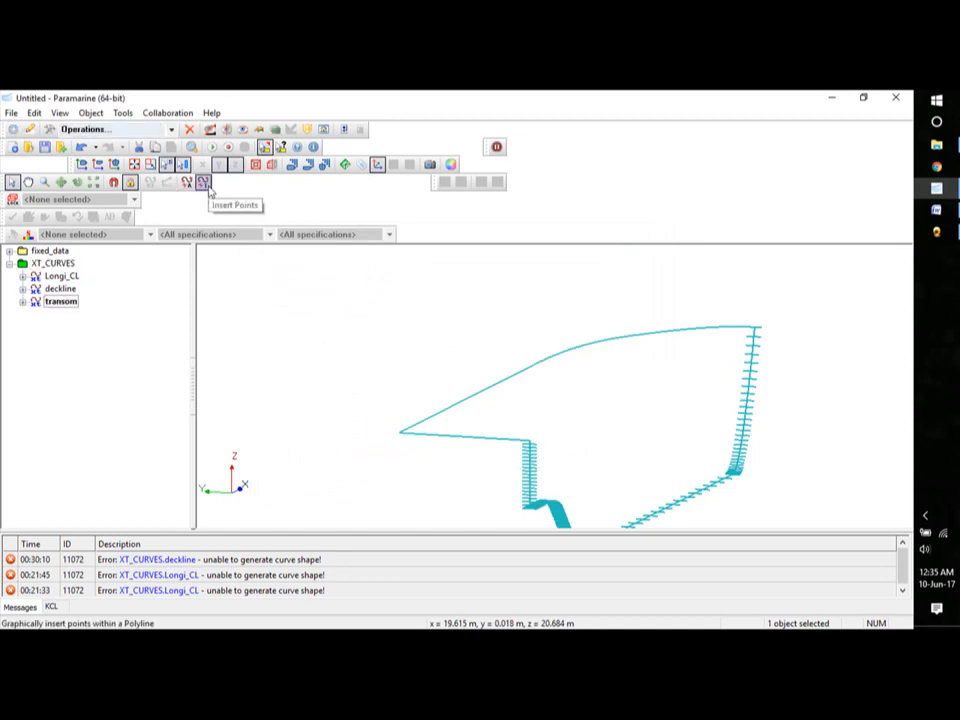
left_click(204, 183)
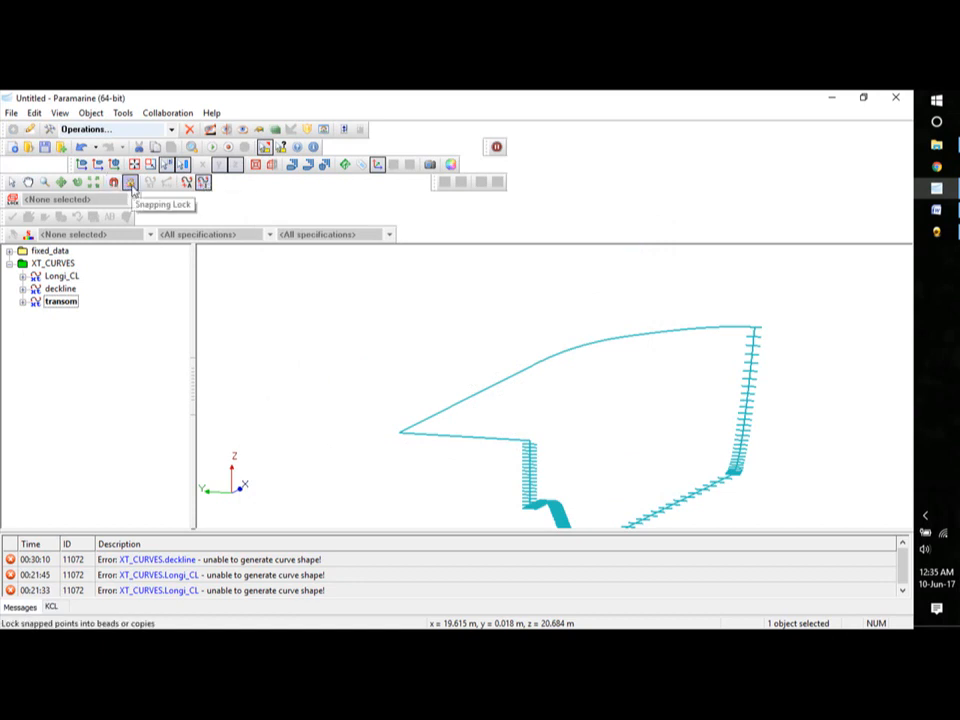
left_click(131, 184)
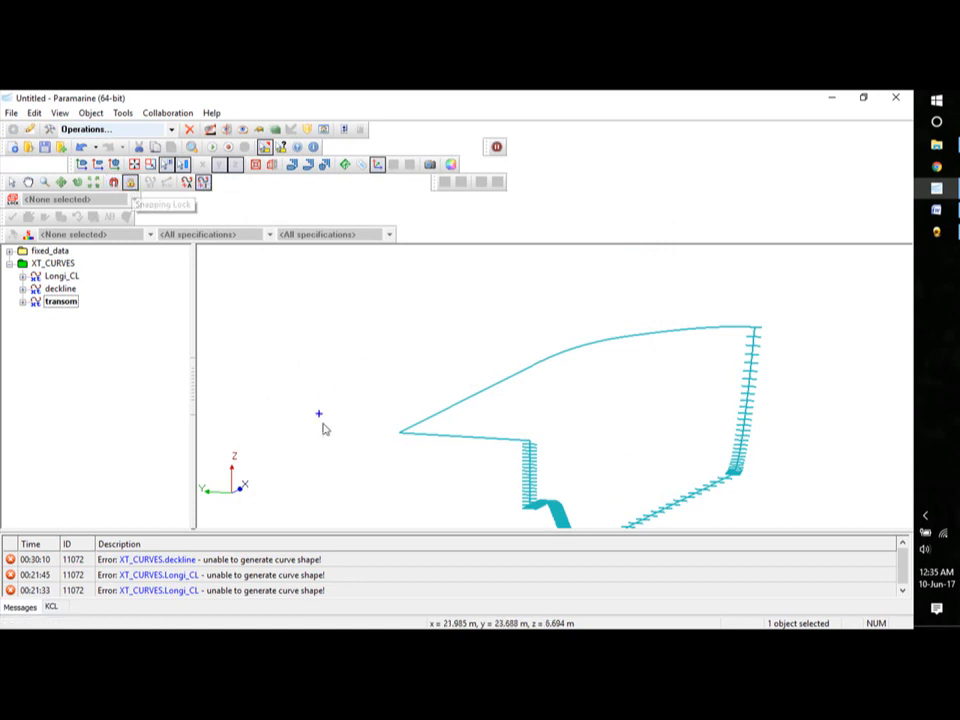
left_click(399, 434)
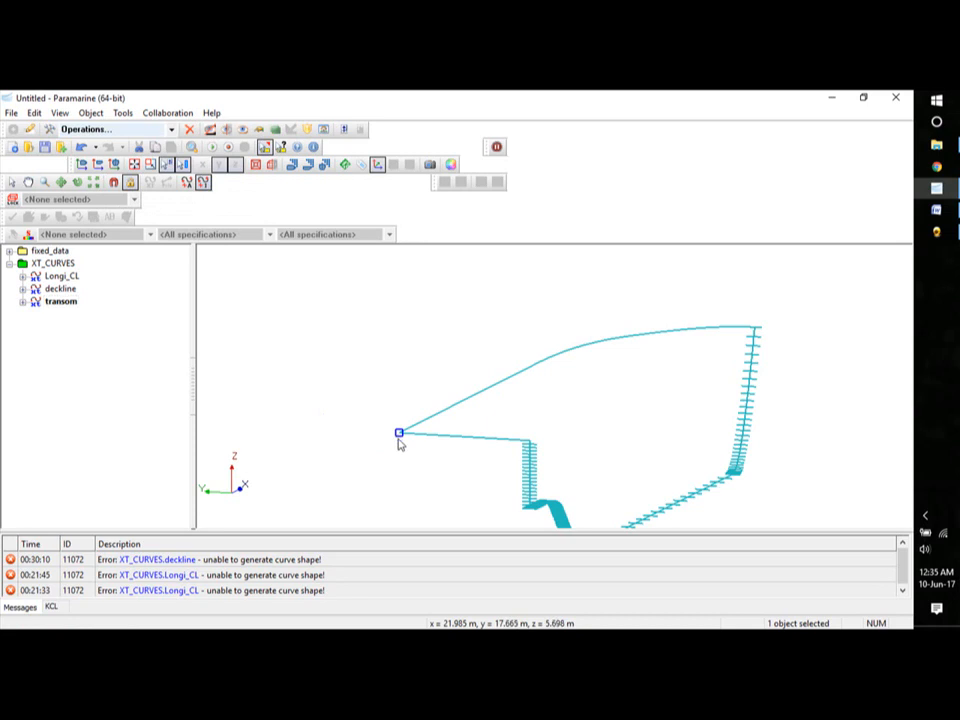
left_click(529, 509)
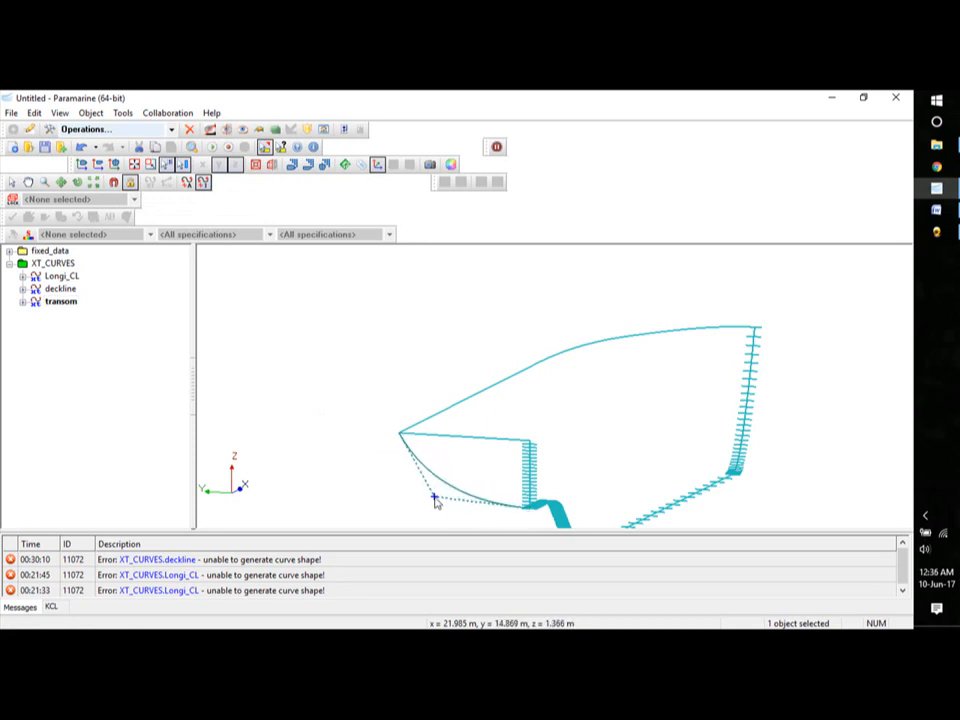
left_click(435, 498)
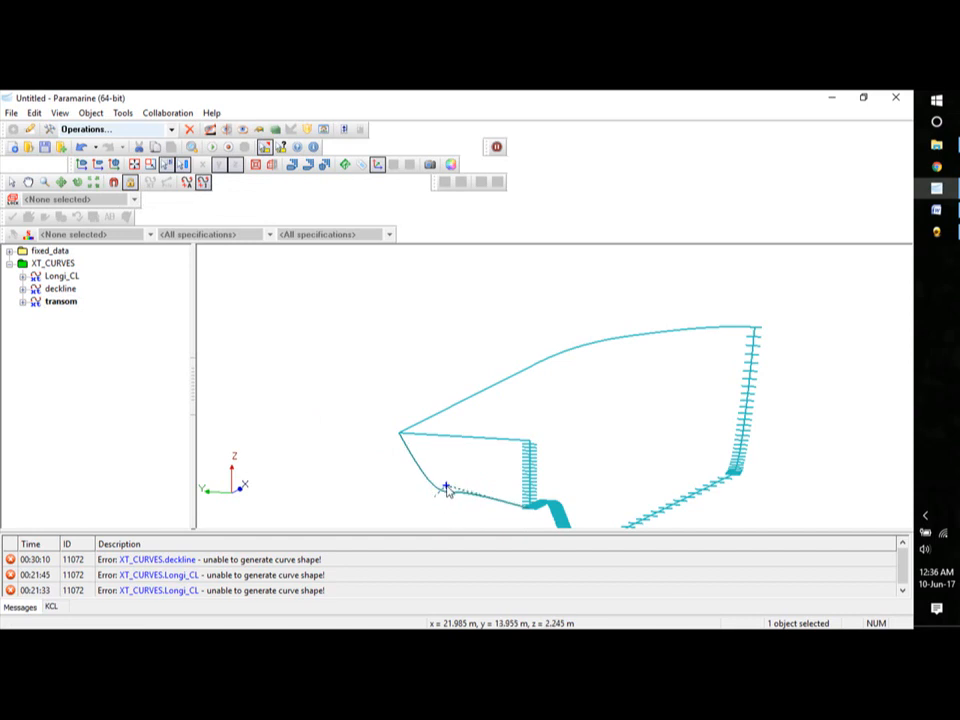
left_click(441, 493)
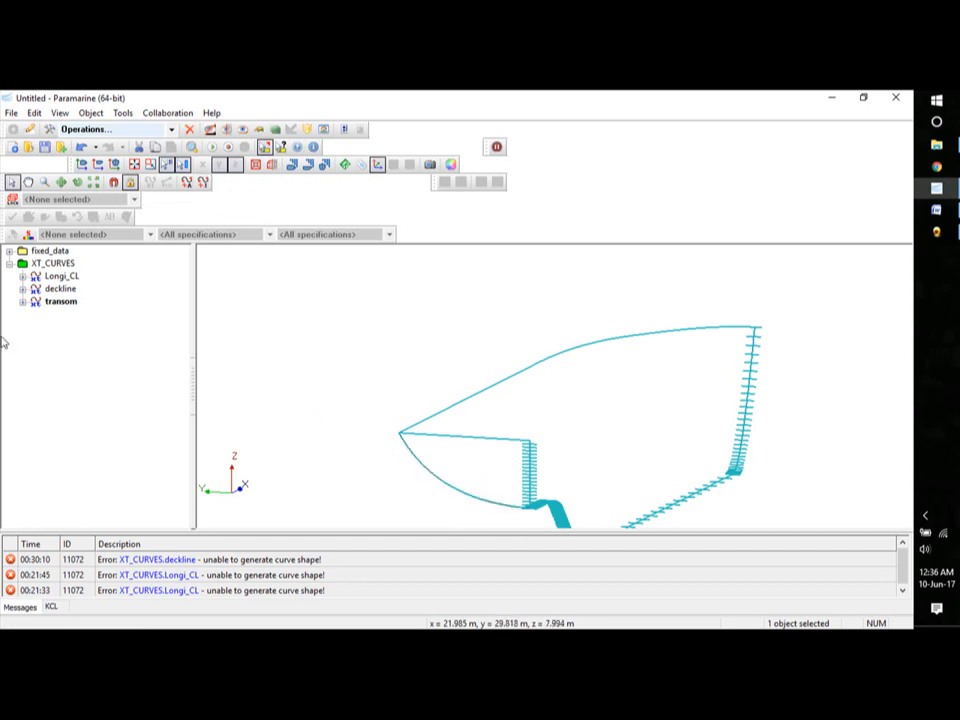
- Set the transom curve's point_2 coordinates to y = 10 m and z = 5 m
left_click(22, 301)
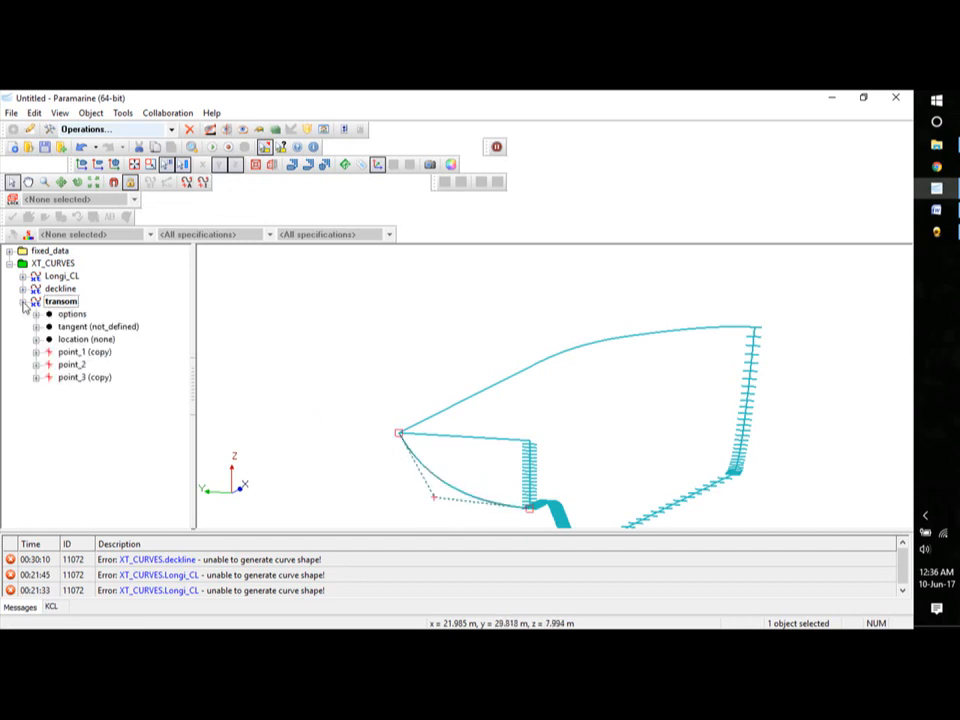
double_click(80, 366)
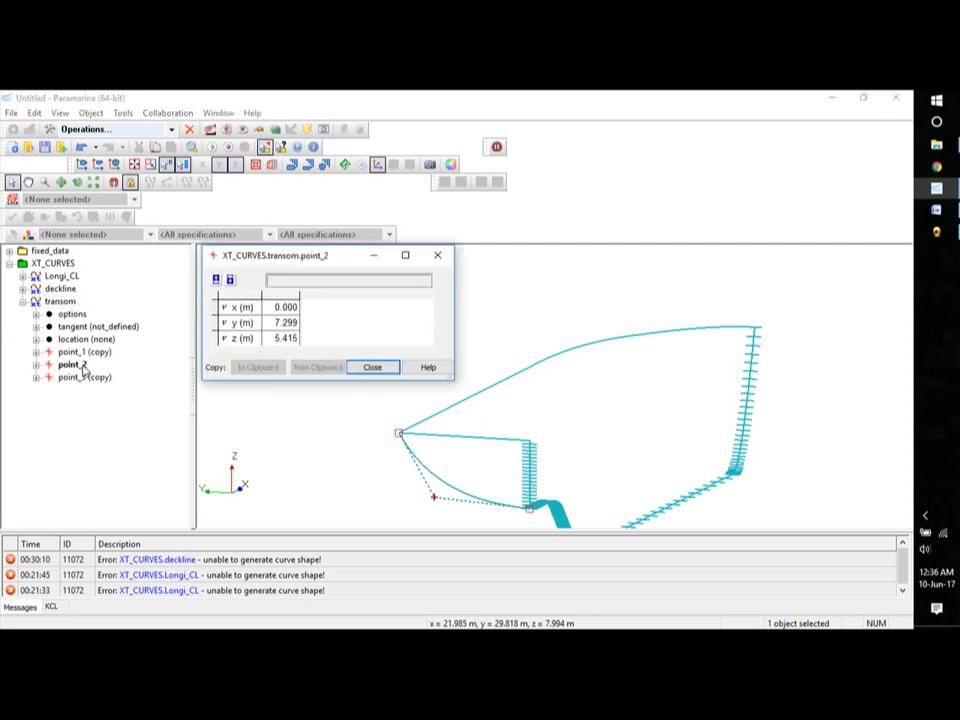
left_click(374, 367)
left_click(36, 365)
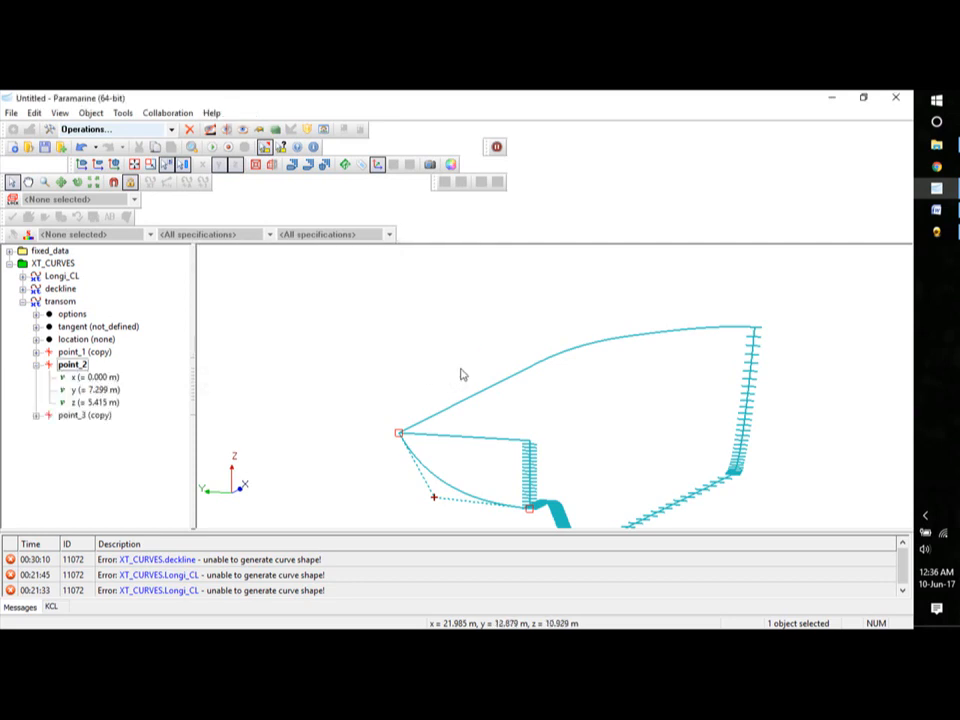
double_click(108, 391)
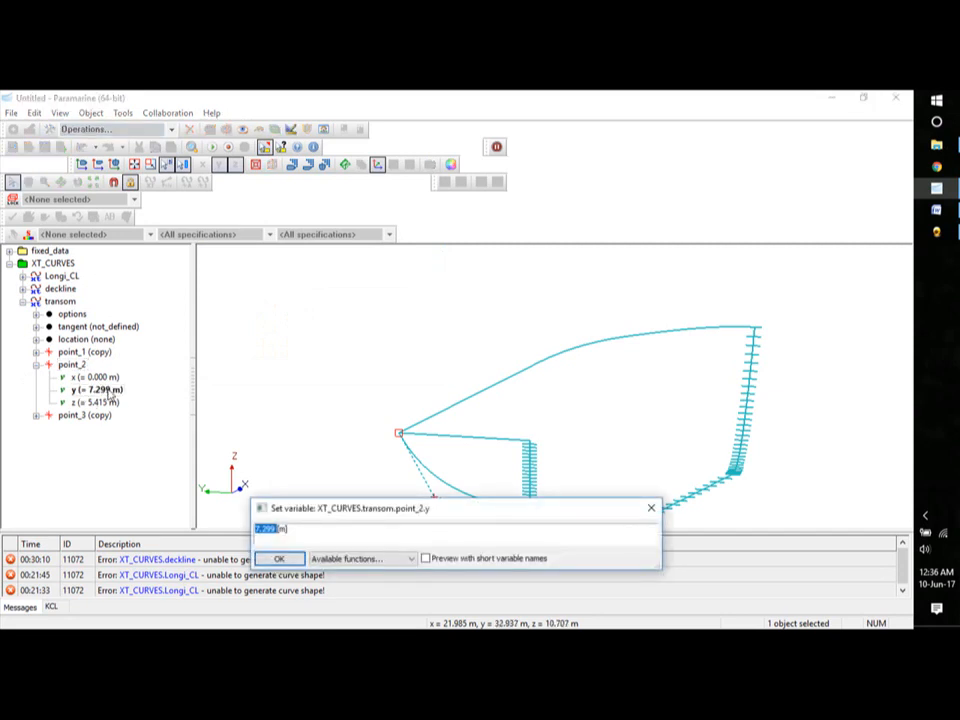
type("10")
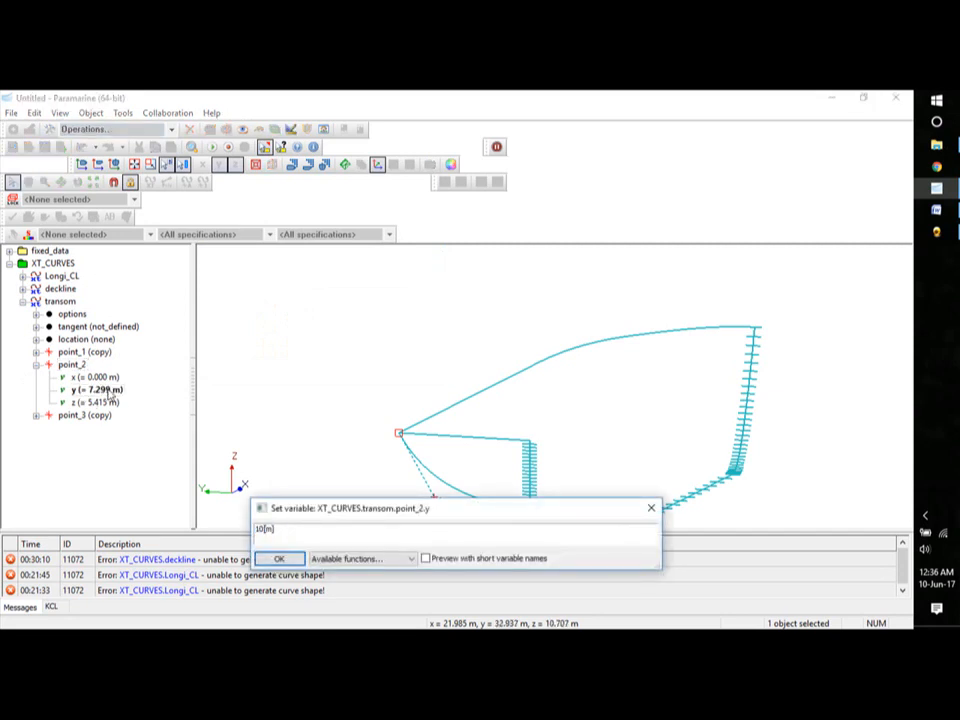
left_click(280, 558)
double_click(111, 403)
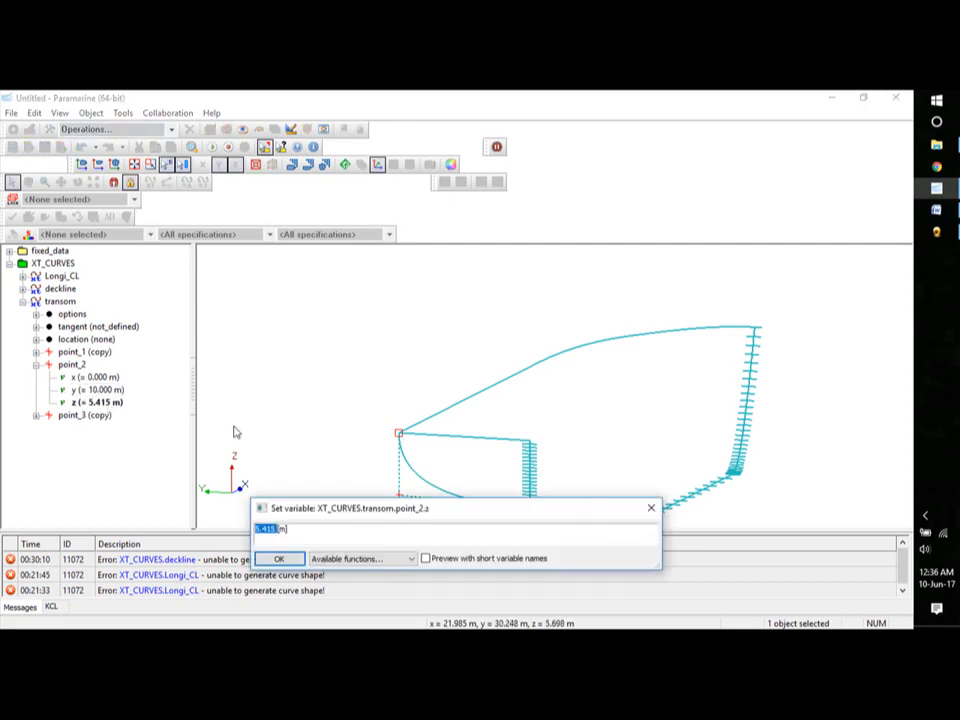
type("5")
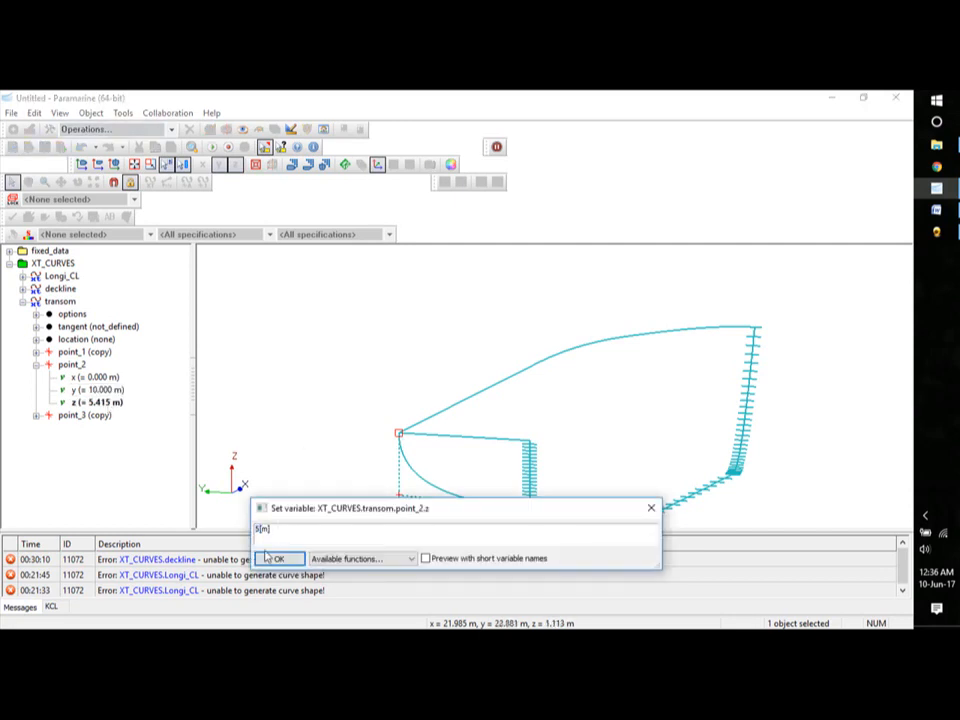
left_click(274, 559)
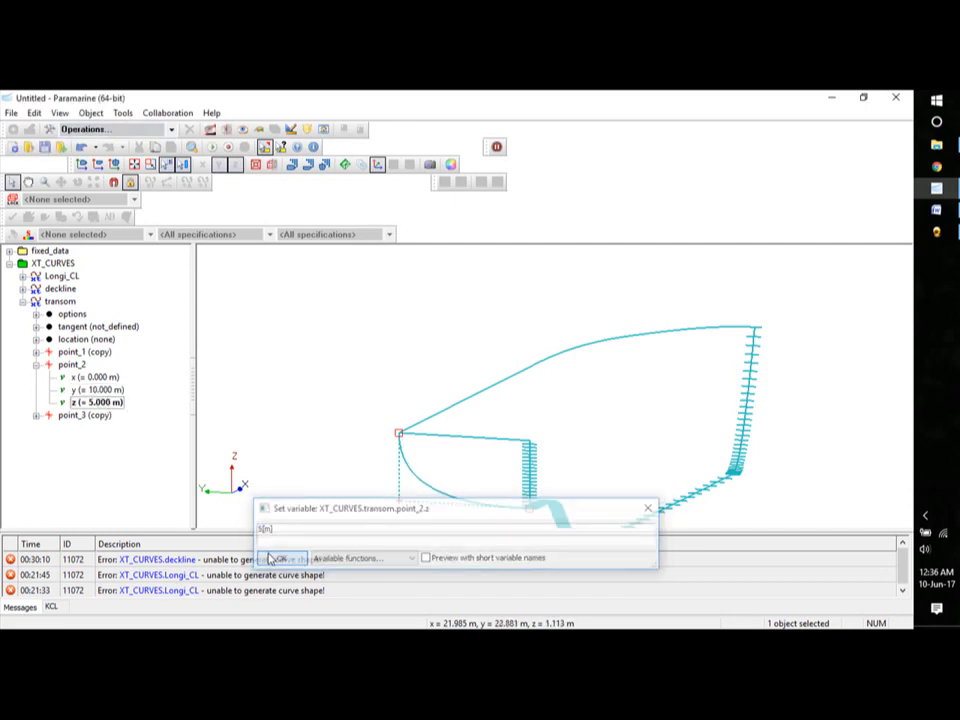
left_click(358, 381)
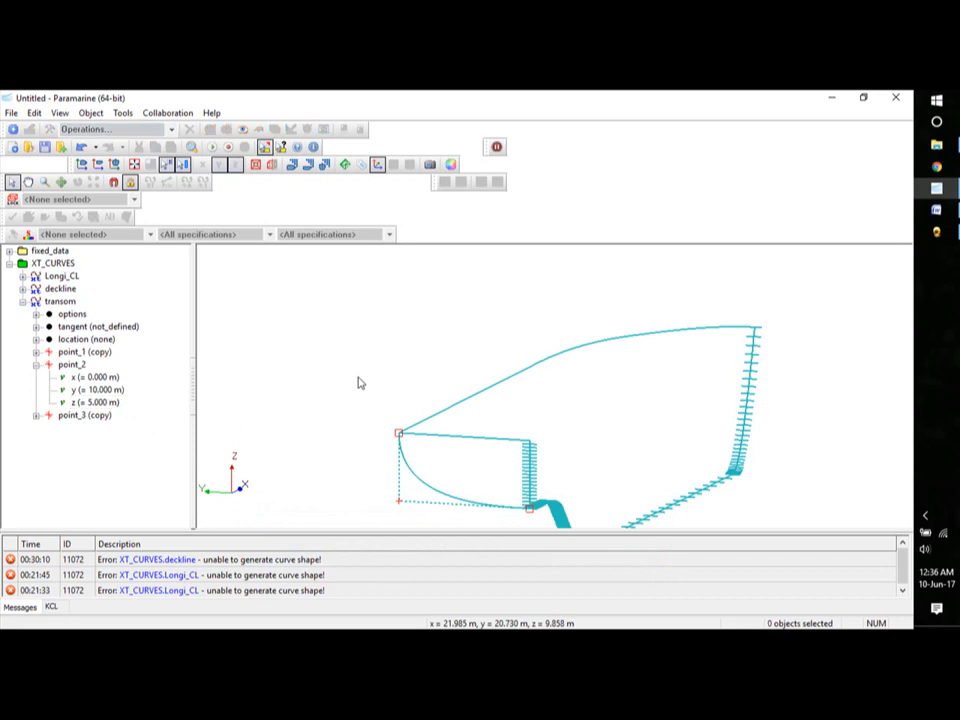
- Set the transom curve's location constraint to X_plane and collapse the curve in the object tree
left_click(37, 339)
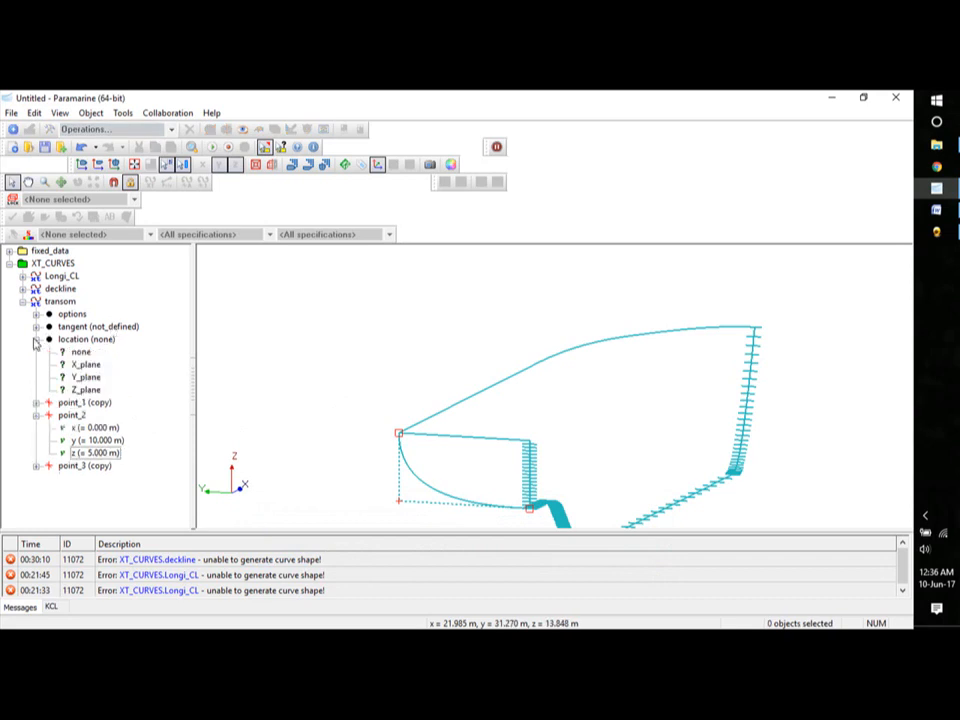
left_click(86, 365)
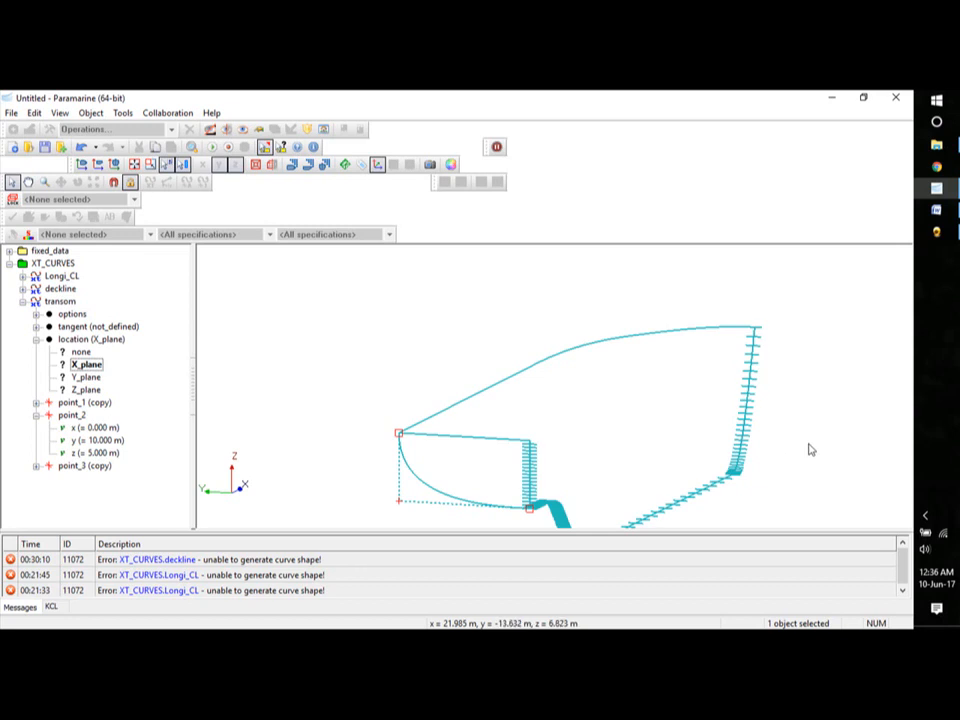
middle_click_drag(810, 450, 634, 429)
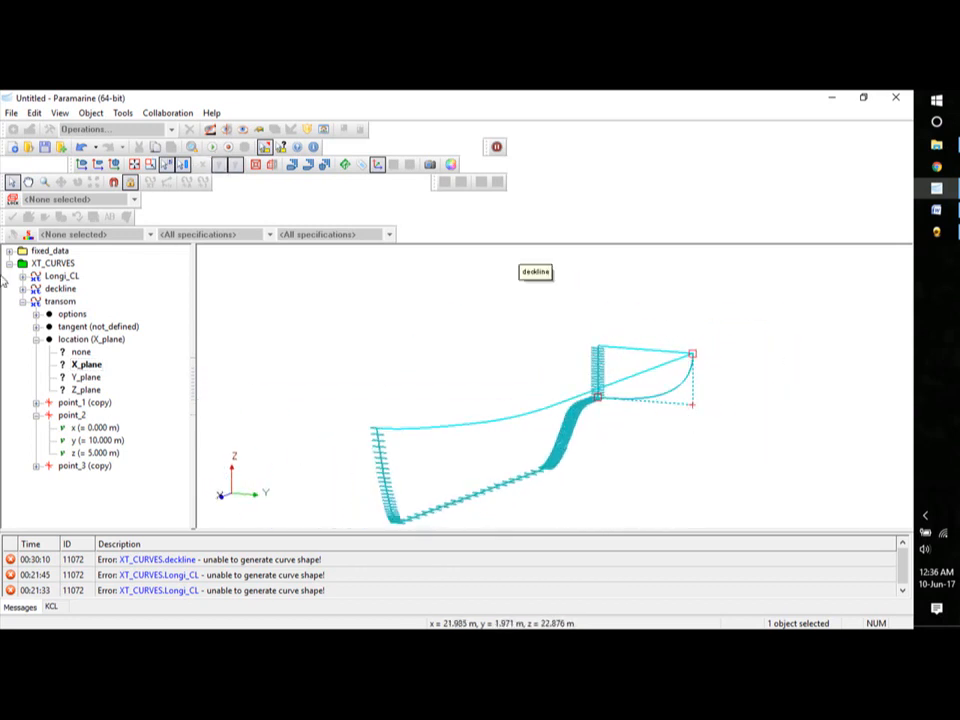
left_click(24, 302)
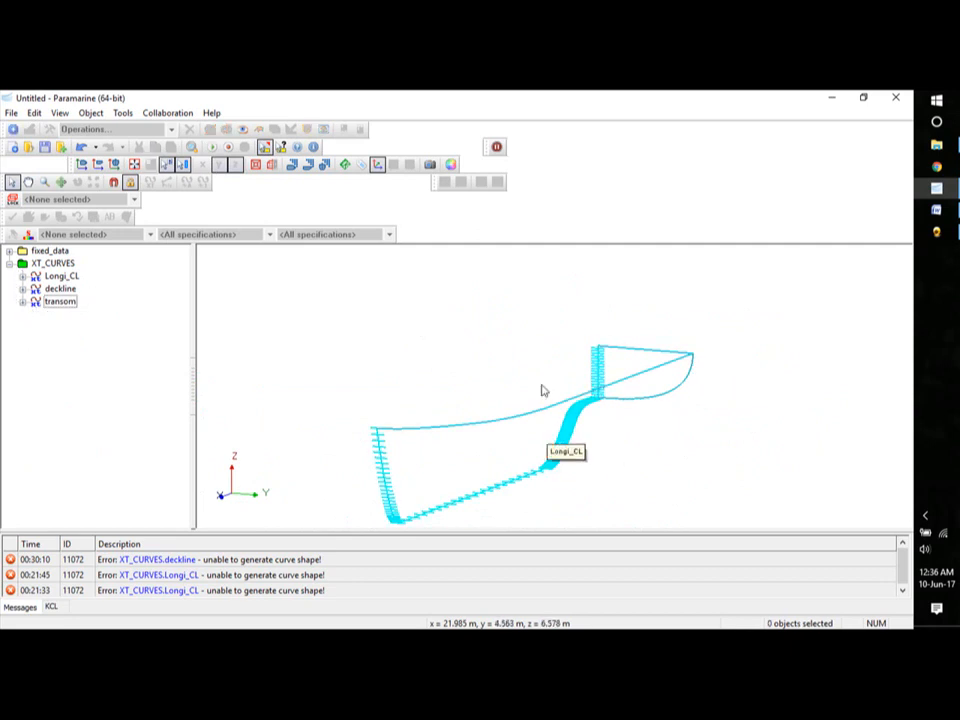
- Insert another Hull Generation xt_curve under XT_CURVES, keeping the default name
left_click(40, 264)
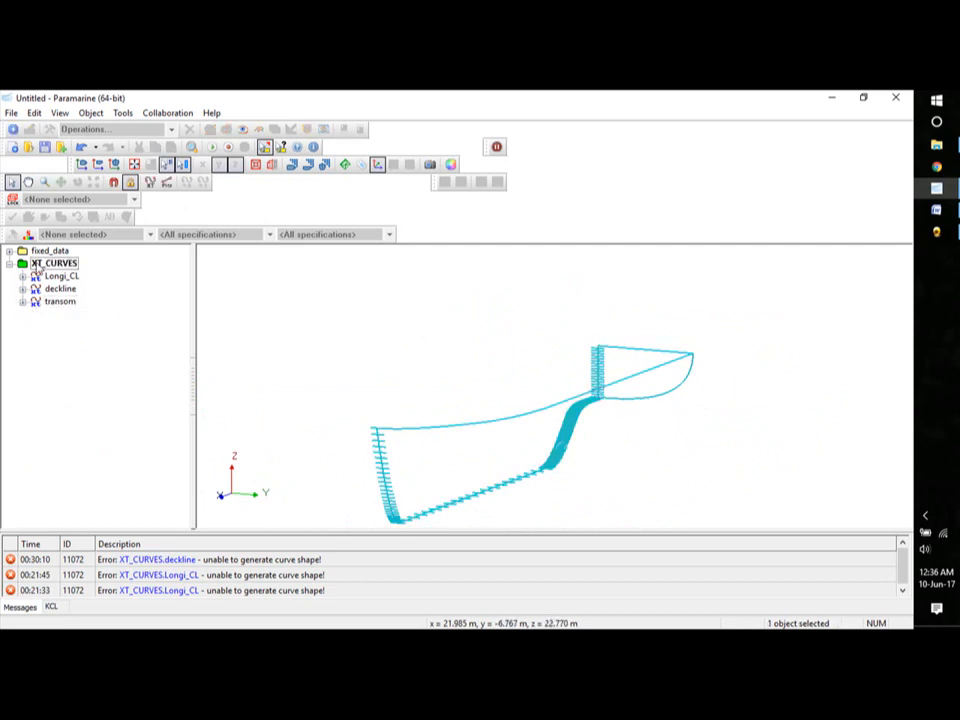
left_click(13, 131)
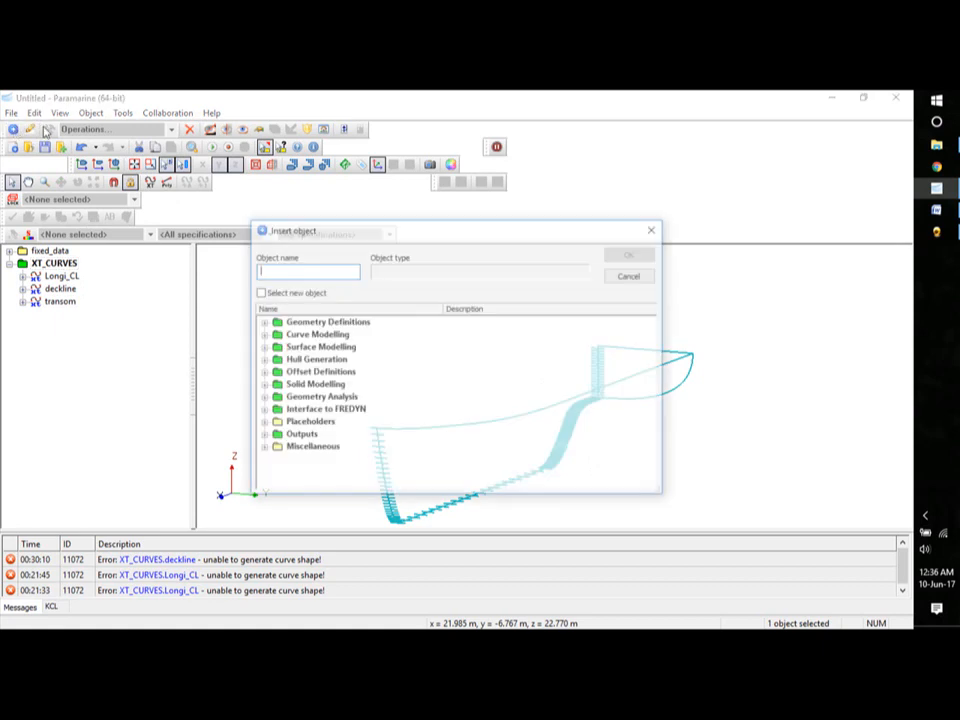
left_click(263, 362)
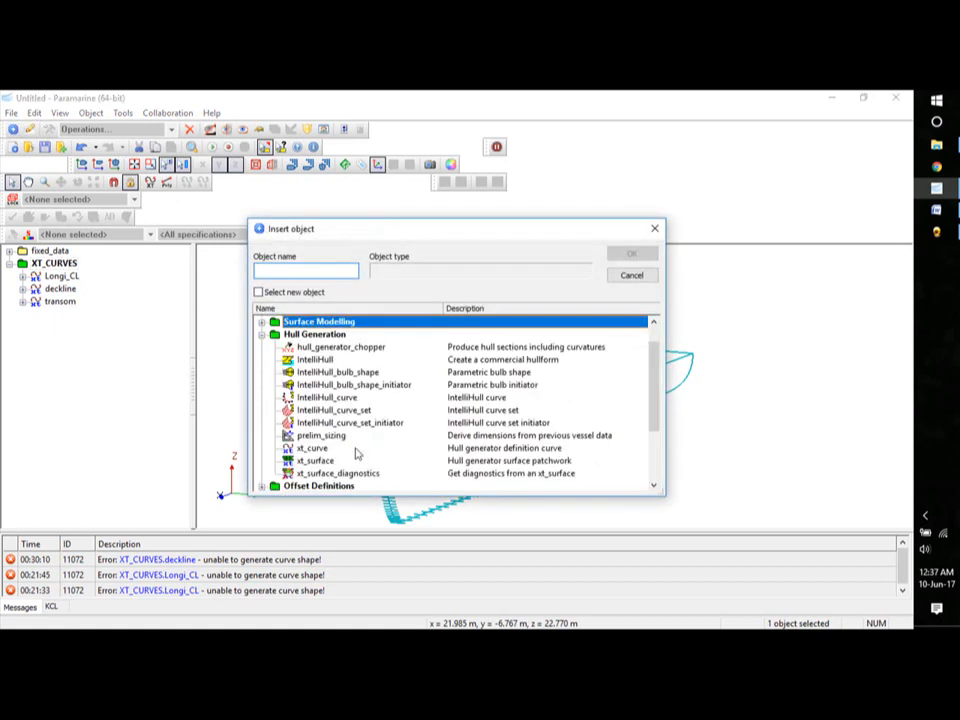
double_click(310, 449)
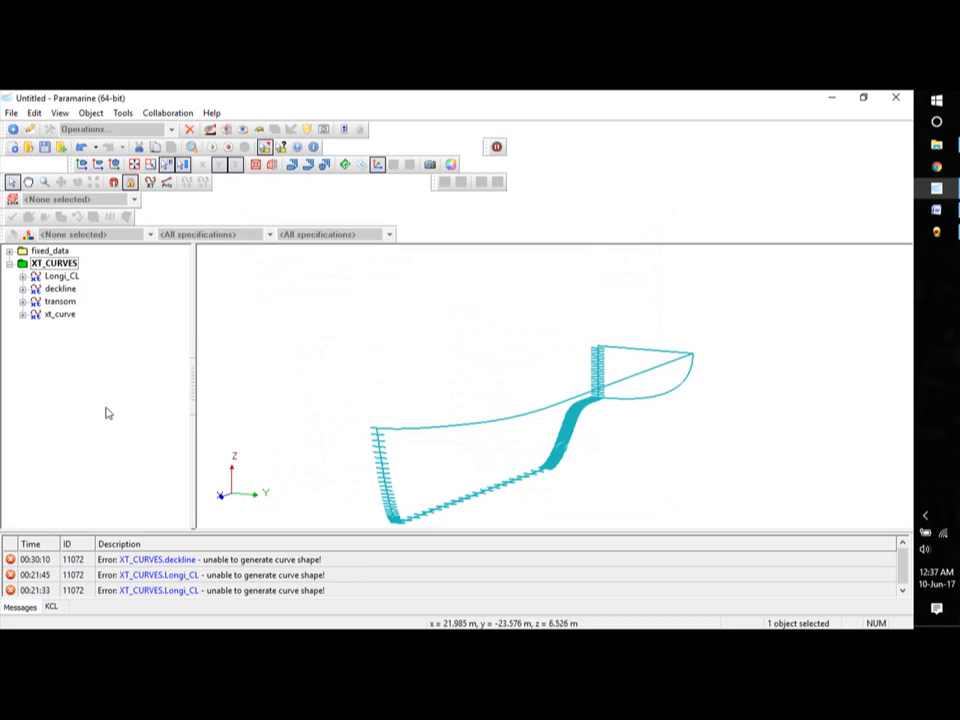
- Set the location constraint of the new xt_curve to X_plane
left_click(22, 314)
left_click(37, 354)
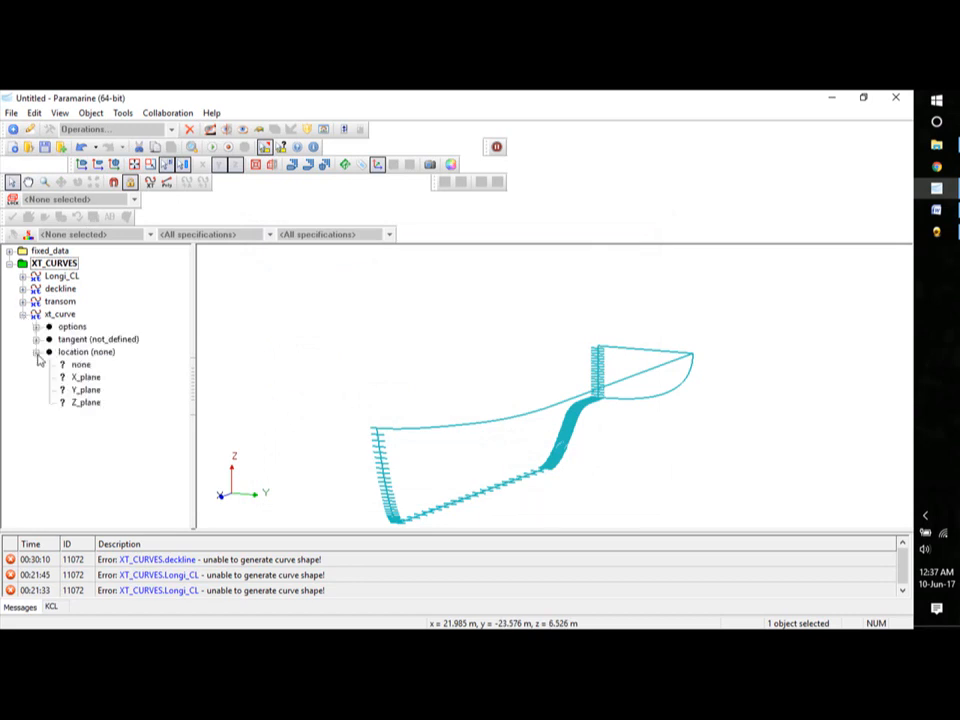
left_click(85, 378)
left_click(36, 352)
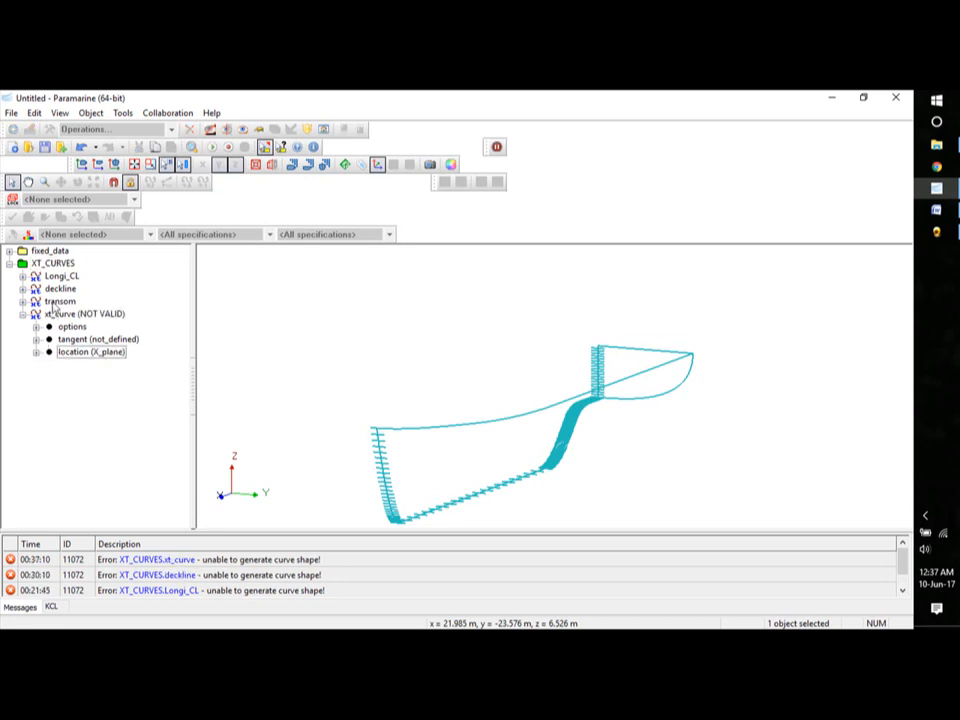
- Insert bead points for xt_curve on the deckline and on the bottom of the Longi_CL curve at about x = 24.3 m
left_click(62, 314)
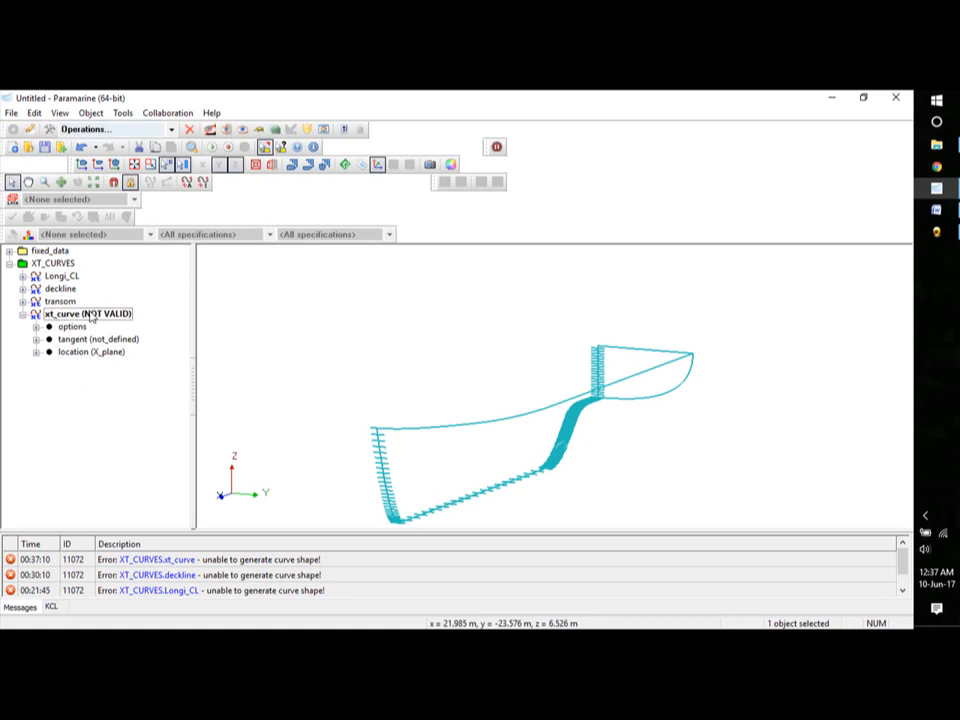
left_click(204, 183)
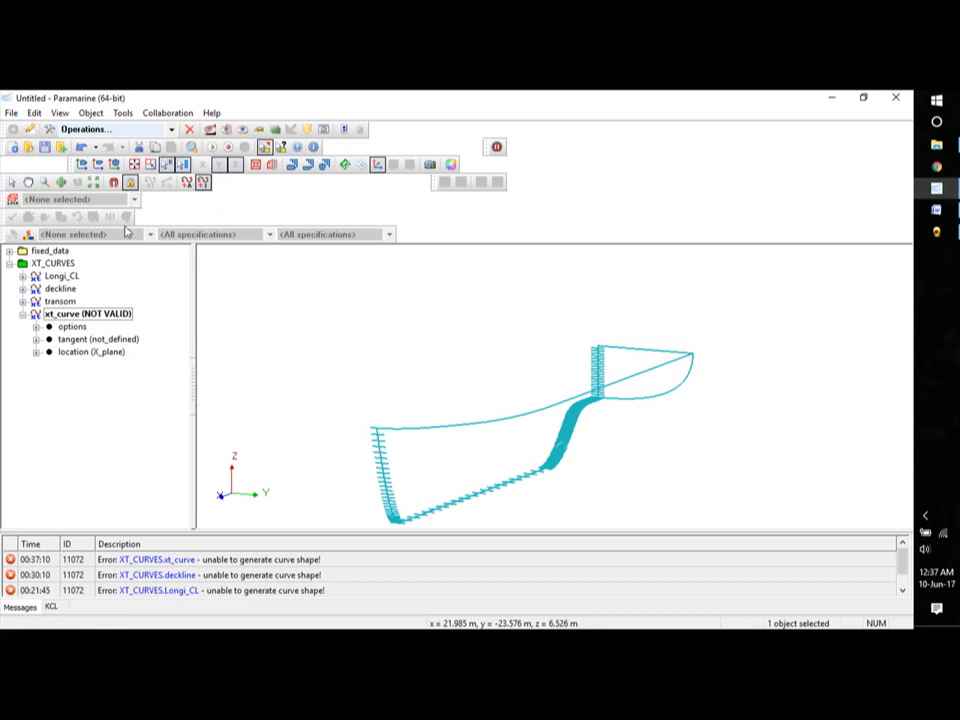
left_click(131, 185)
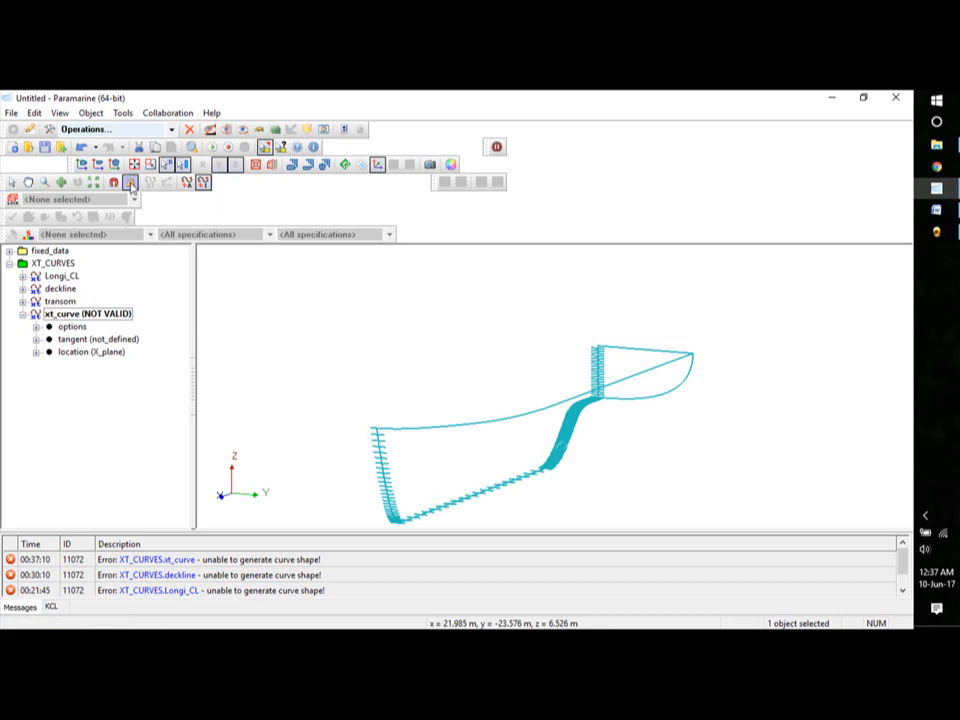
middle_click_drag(582, 398, 566, 401)
left_click(565, 401)
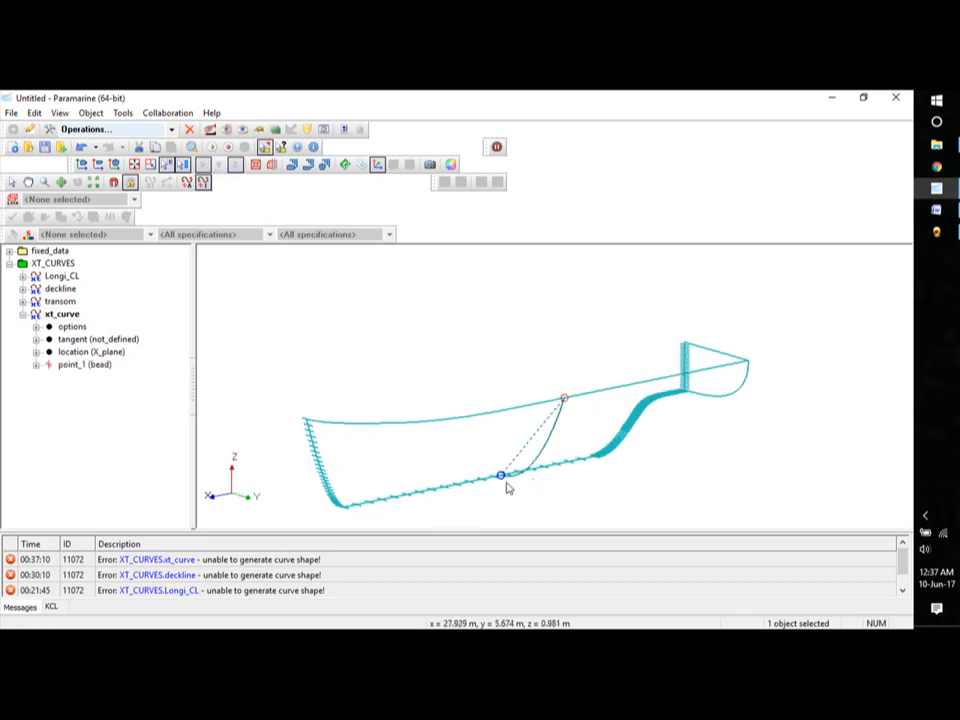
left_click(501, 475)
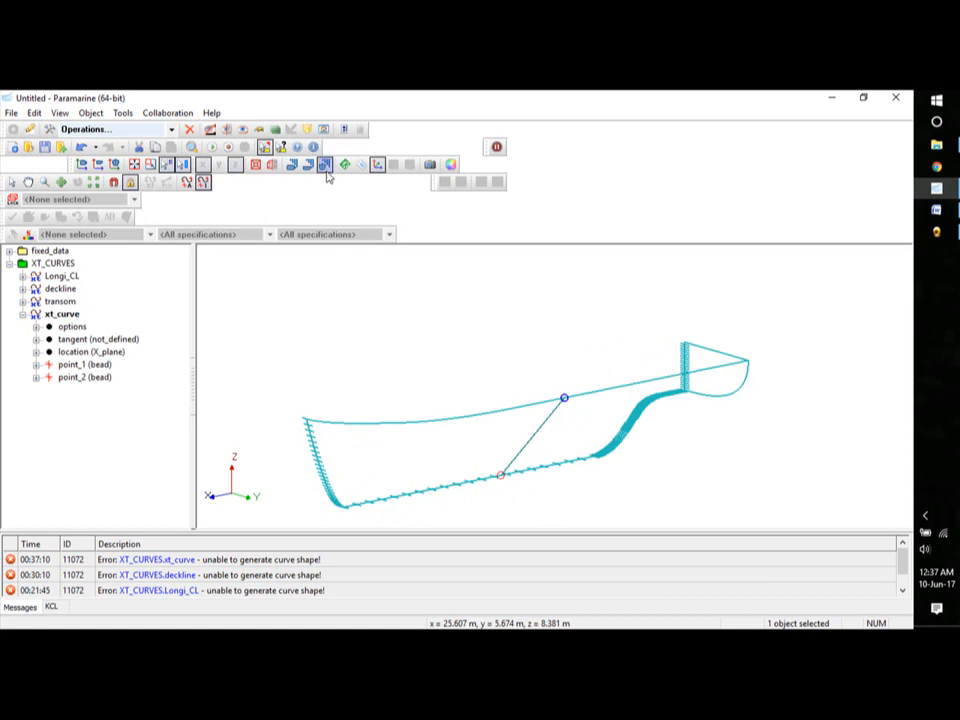
- In the end view along X, insert a middle point on xt_curve at about y = 8.55 m, z = 2.22 m
left_click(115, 164)
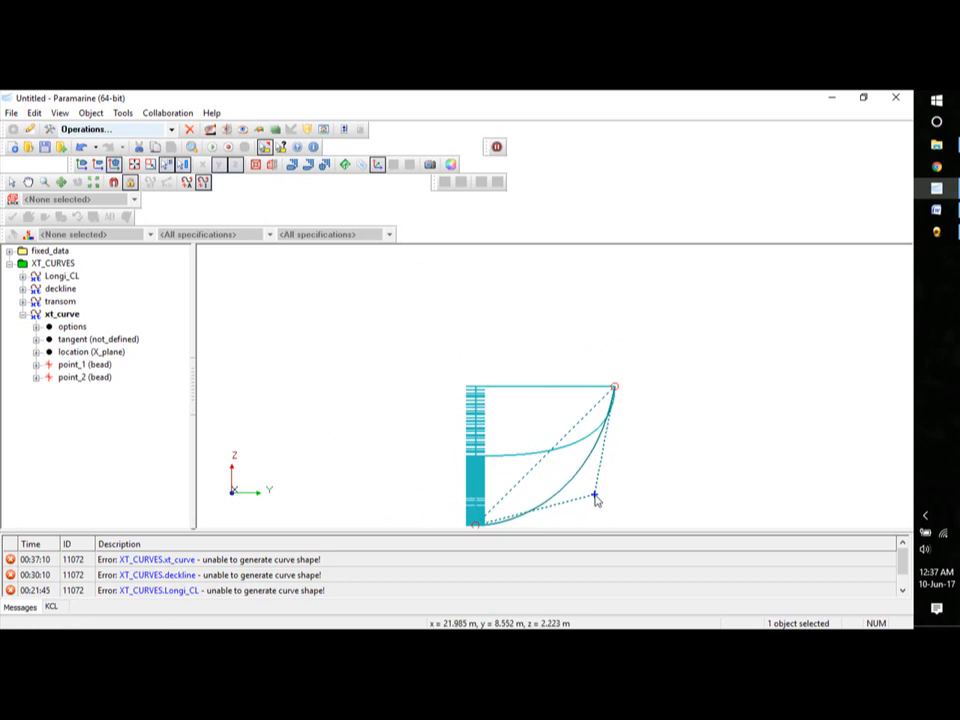
left_click(597, 498)
key("Escape")
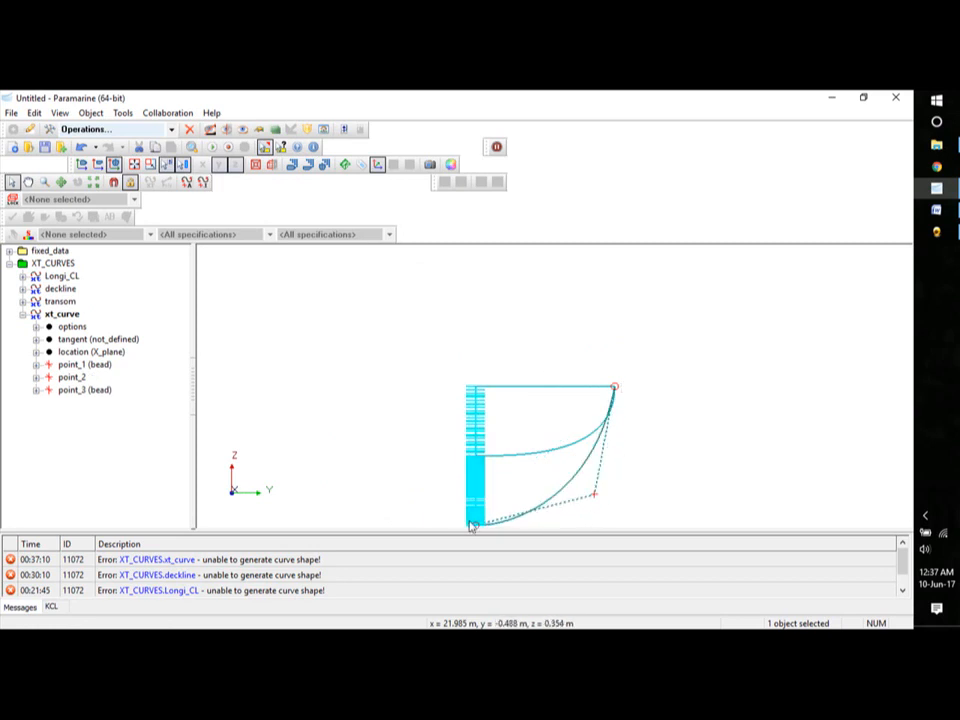
- Set the x coordinate of xt_curve's deckline bead, point_1, to 25 m
left_click(61, 366)
left_click(70, 378)
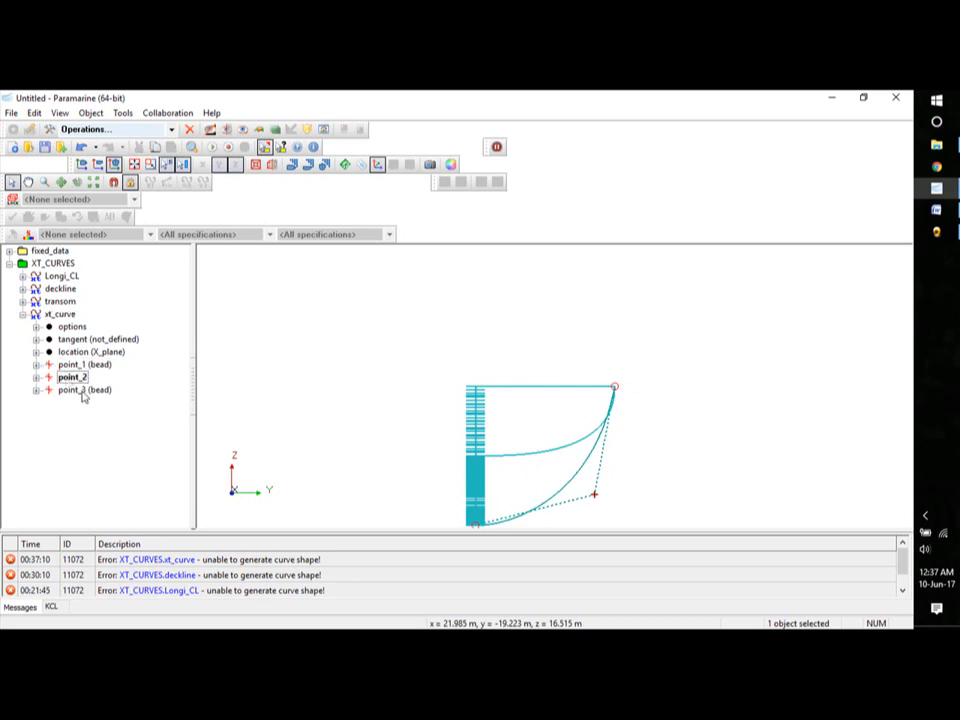
left_click(84, 391)
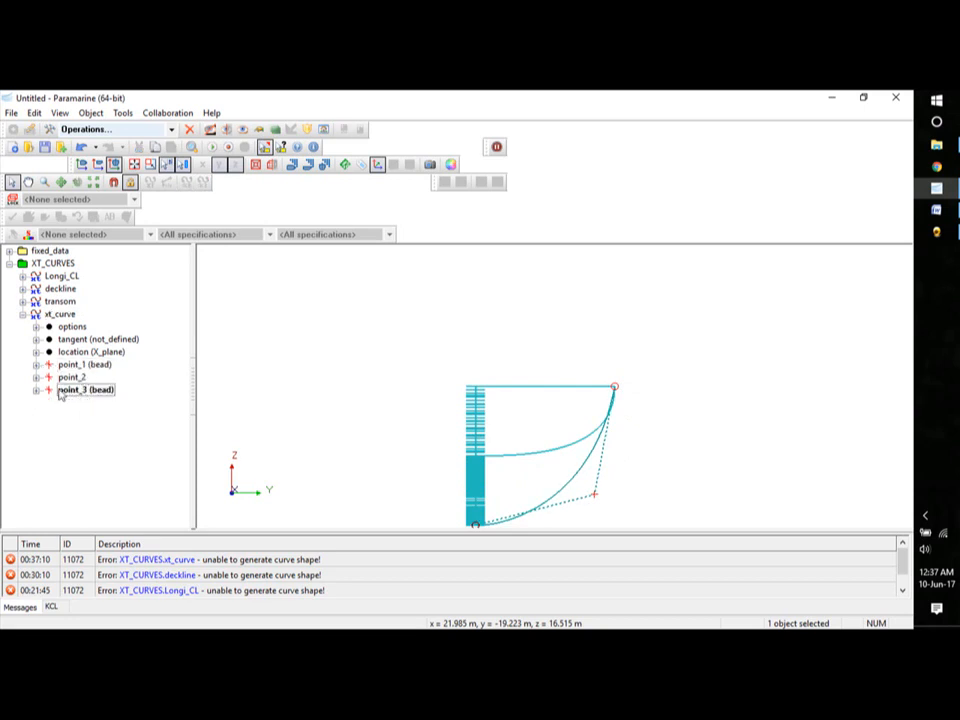
left_click(36, 365)
double_click(105, 378)
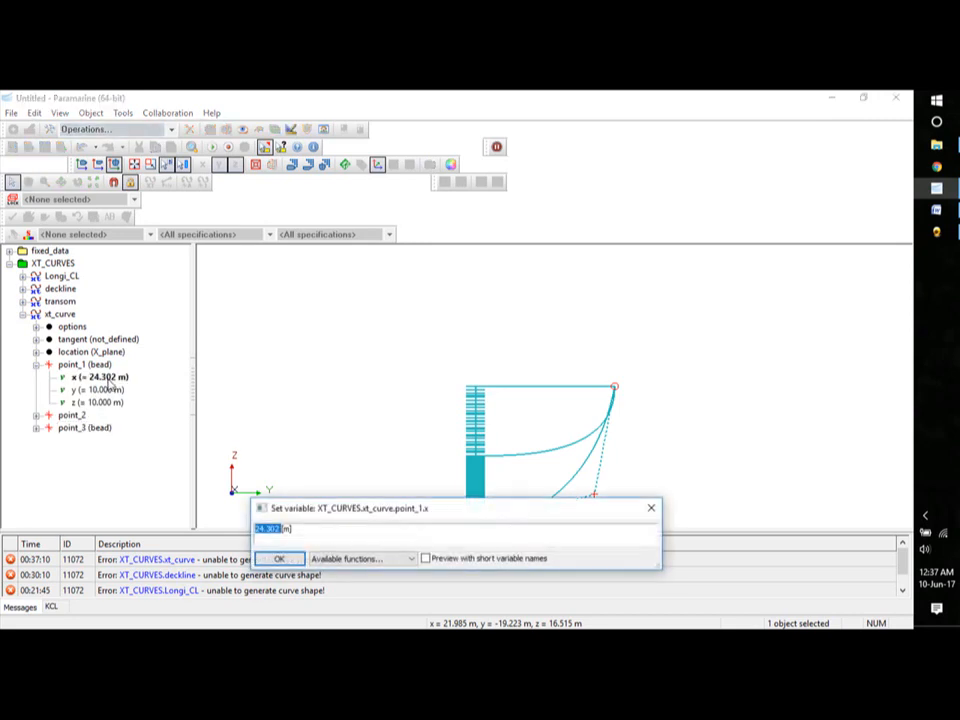
type("25")
left_click(272, 559)
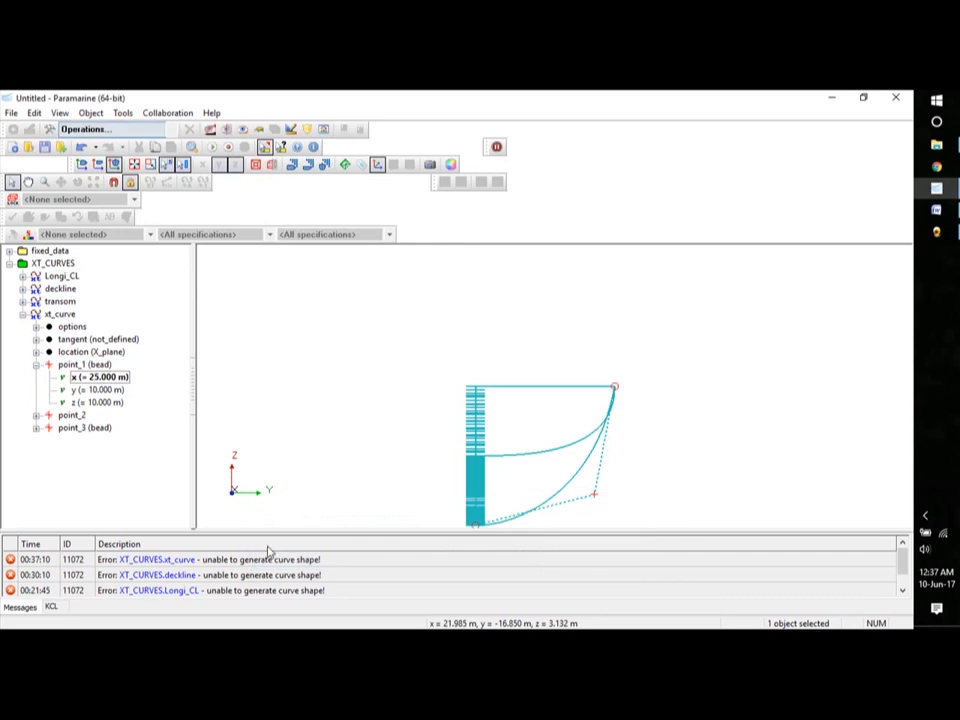
- Set xt_curve's middle point, point_2, to y = 9.317 m and z = 3.074 m
left_click(36, 428)
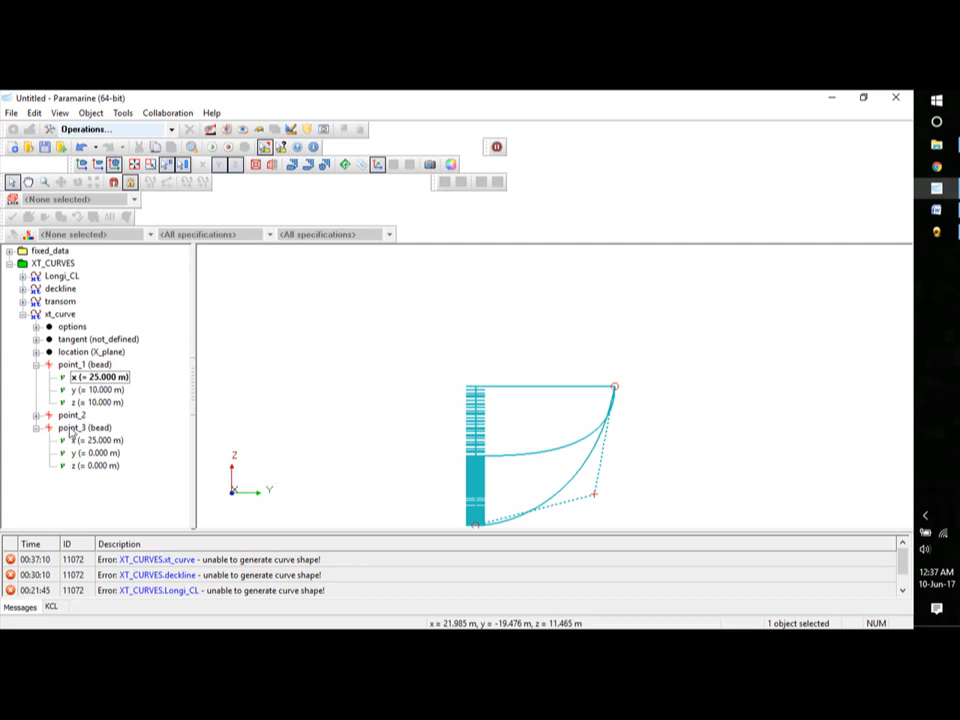
left_click(36, 415)
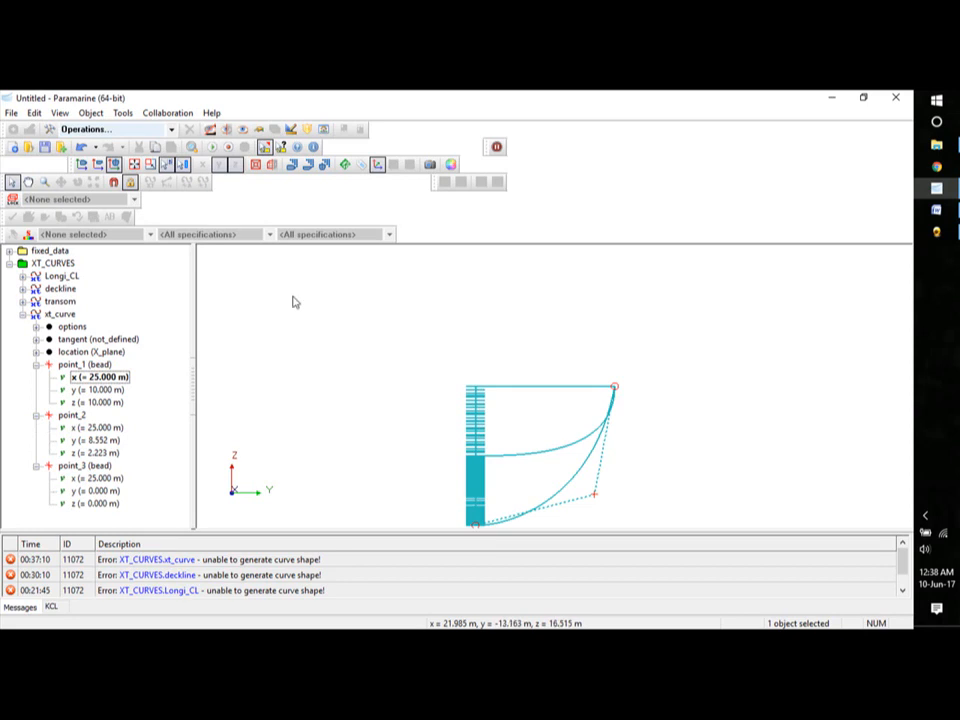
double_click(100, 440)
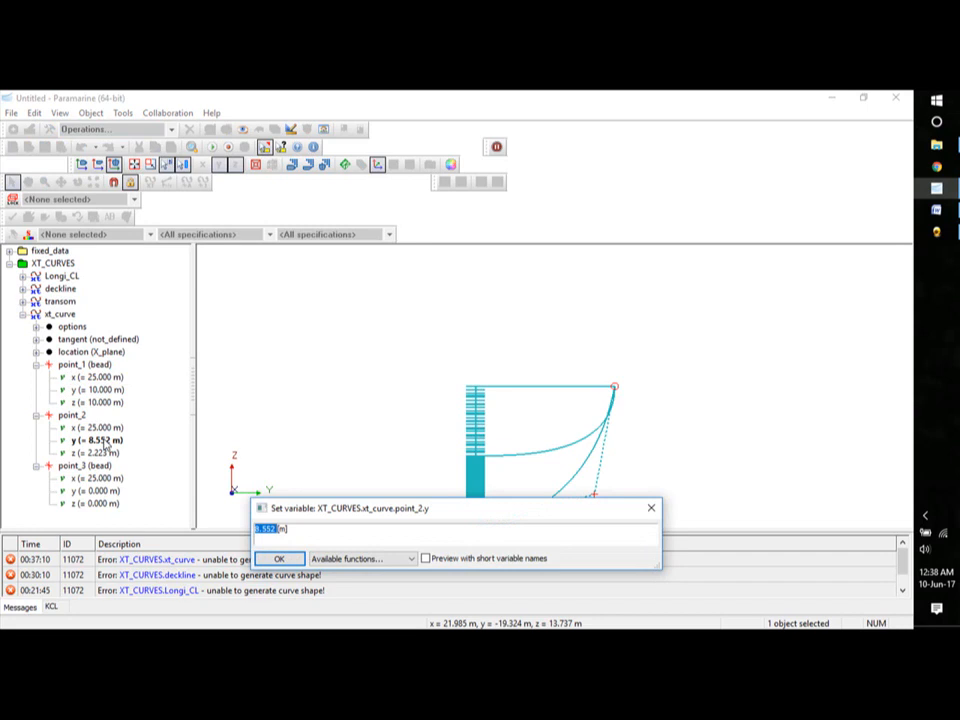
type("9.")
left_click(281, 558)
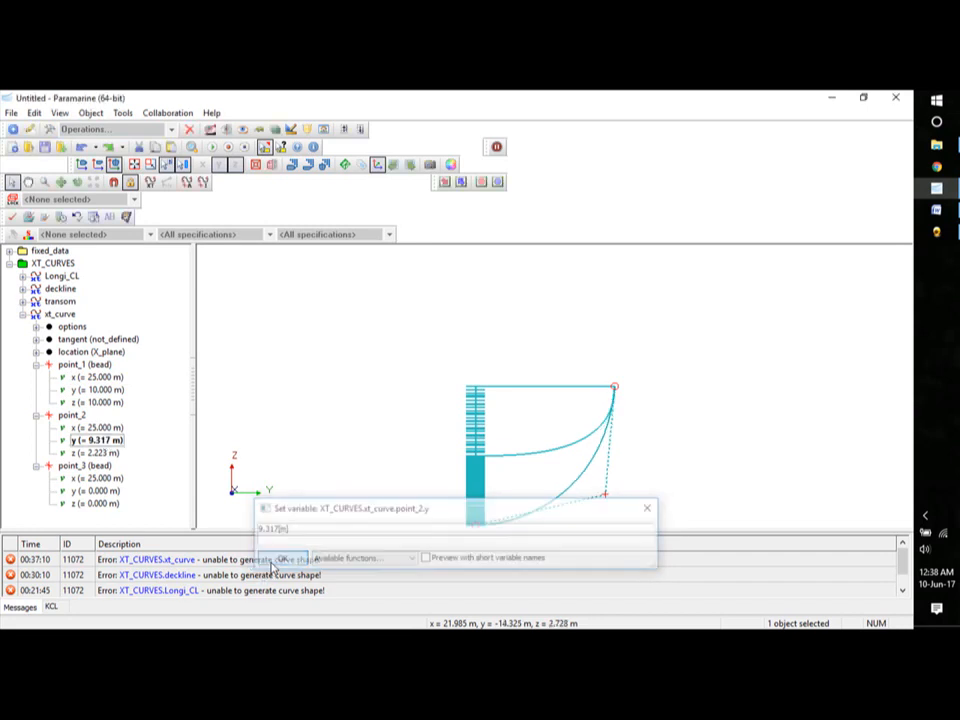
double_click(100, 453)
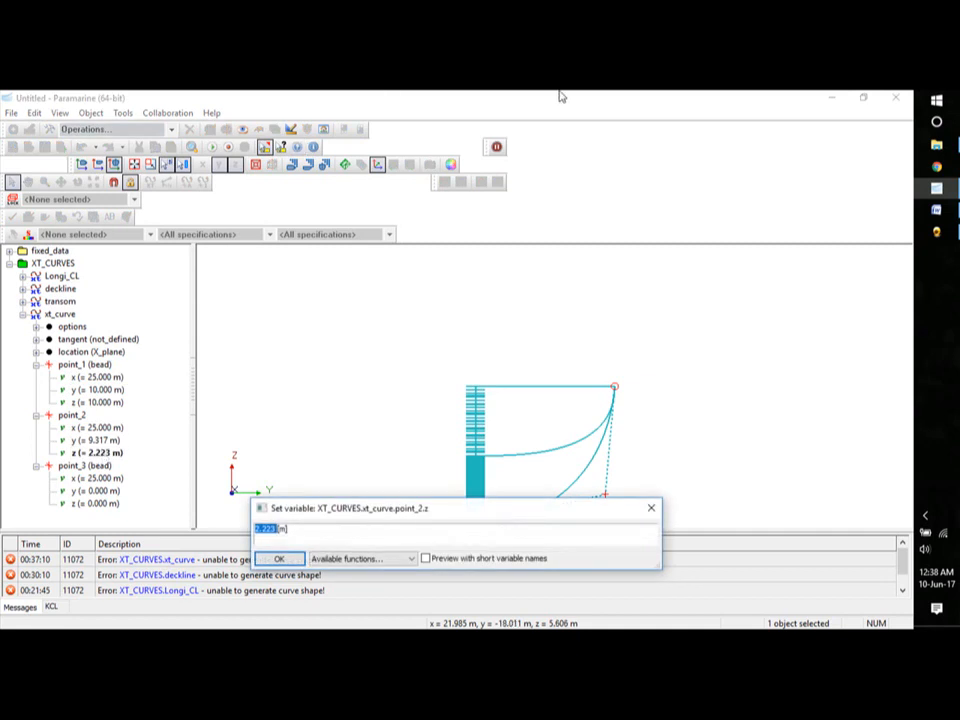
type("3.074")
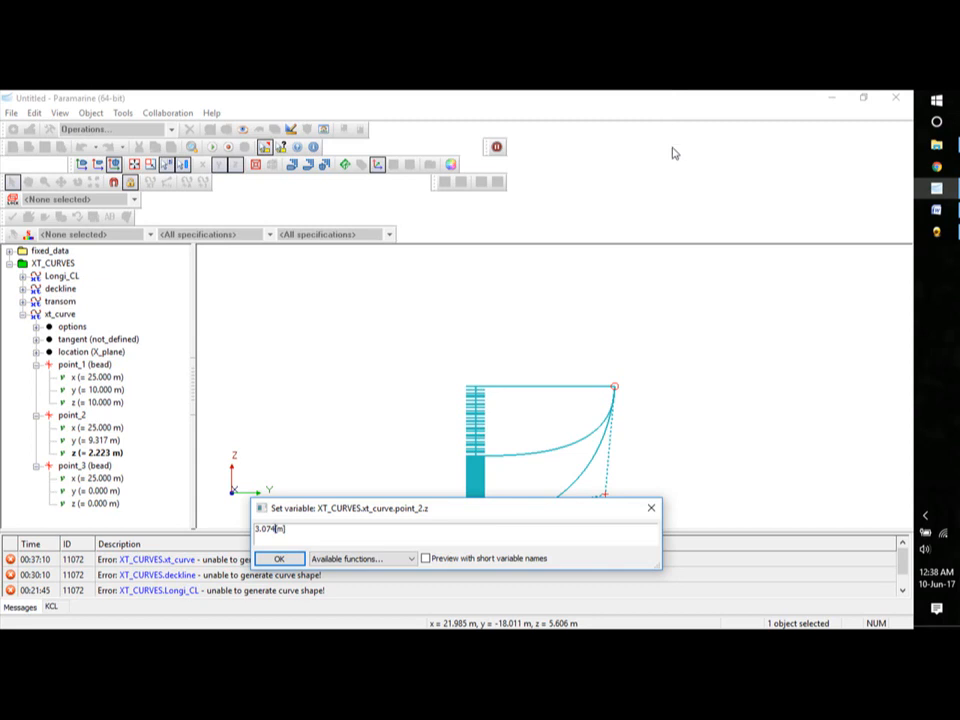
left_click(281, 558)
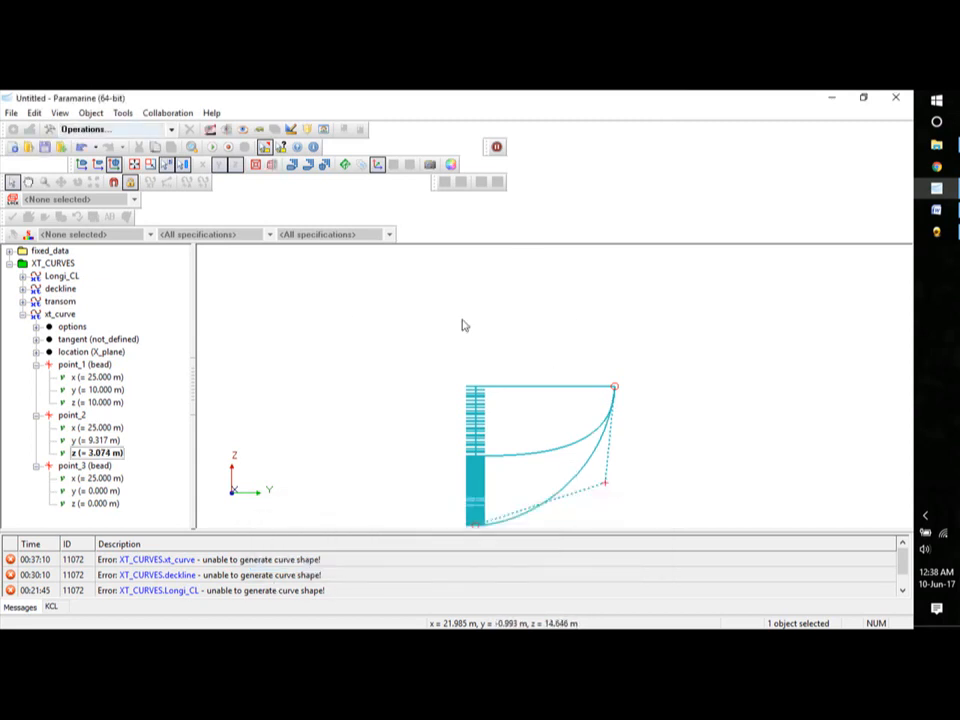
left_click(23, 315)
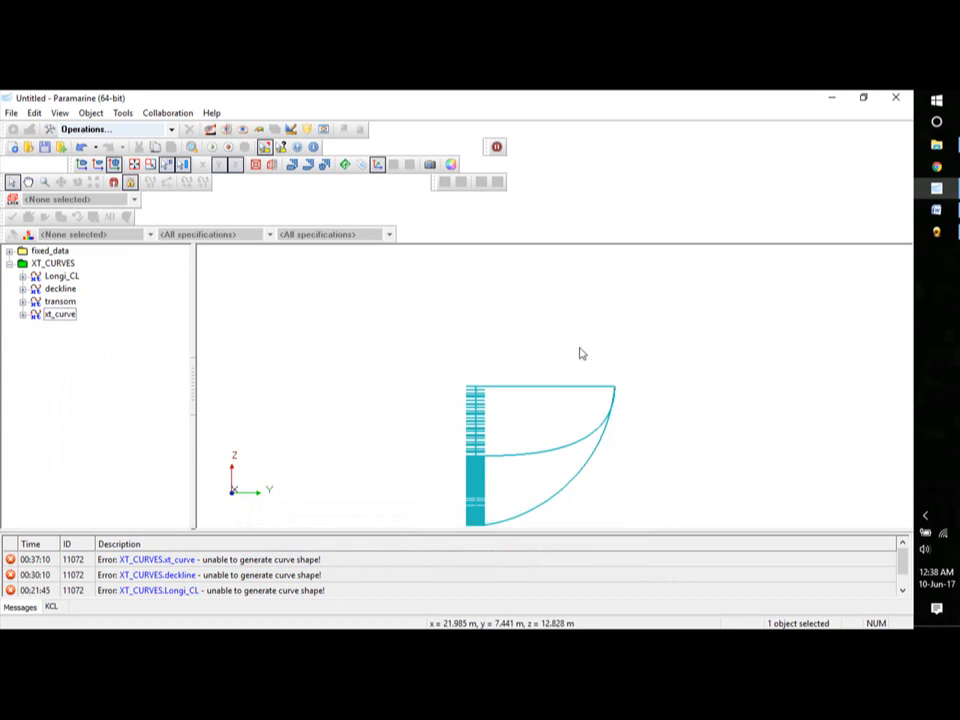
- Insert a new Hull Generation xt_curve object named deckcl under XT_CURVES
middle_click_drag(579, 354, 652, 375)
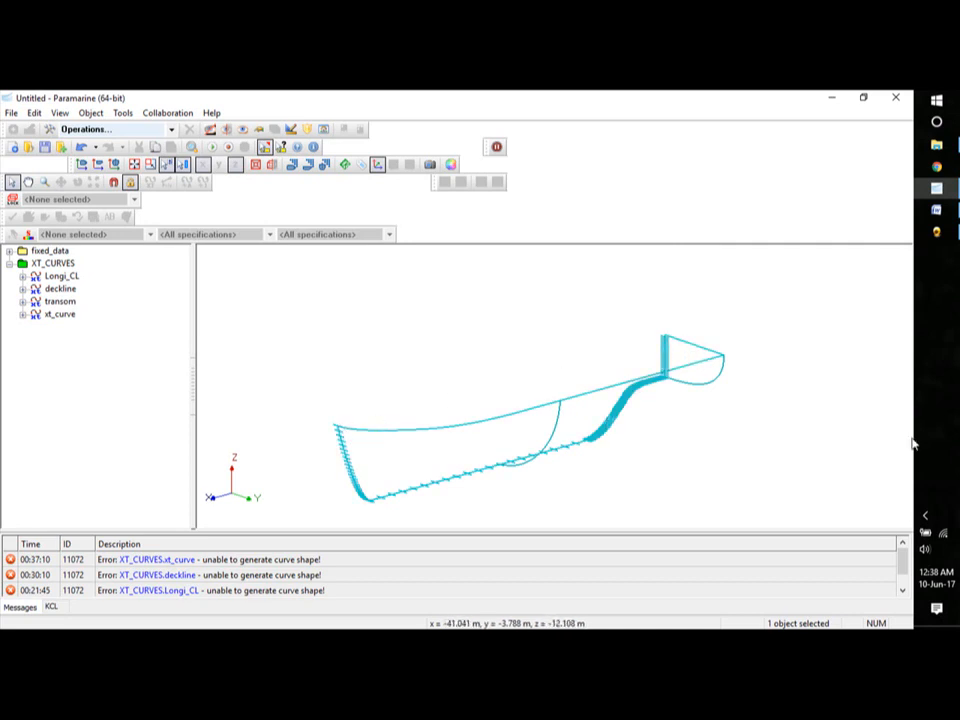
left_click(42, 261)
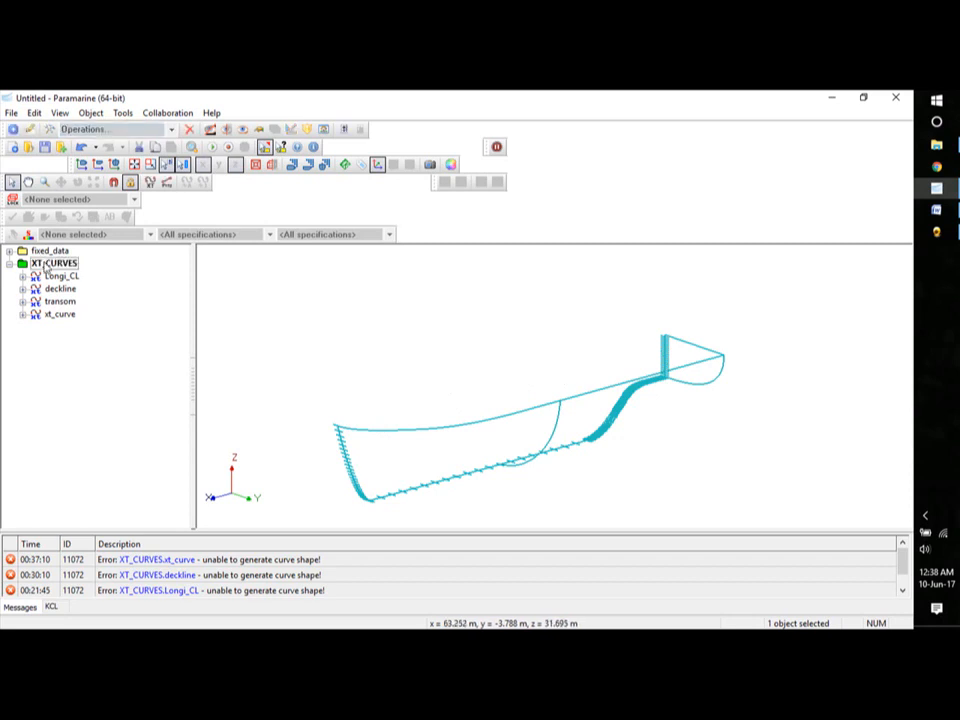
left_click(14, 130)
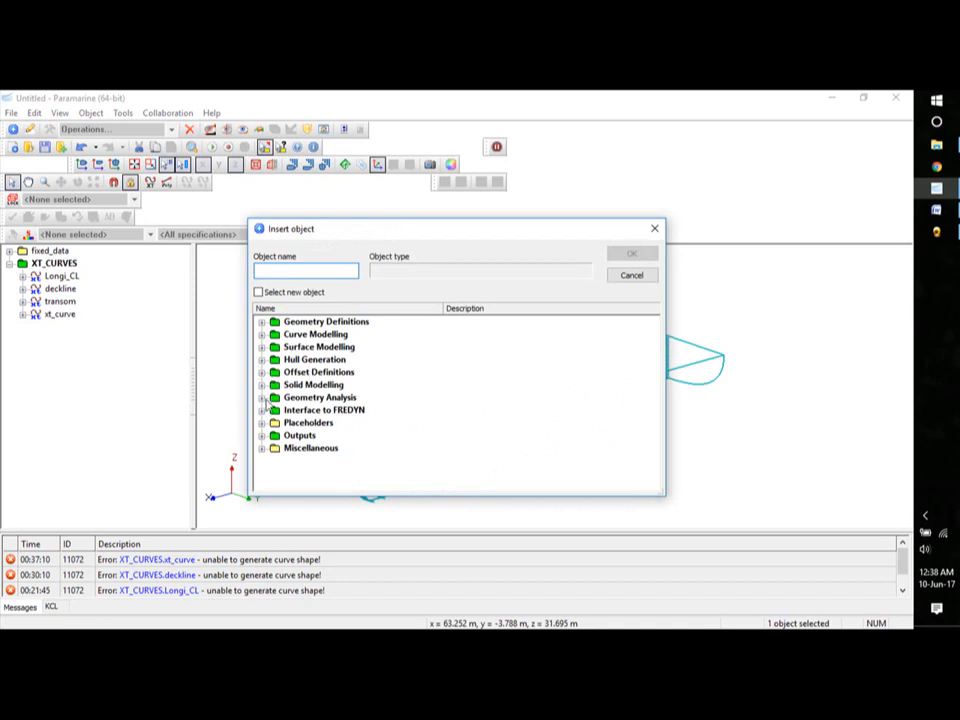
left_click(261, 359)
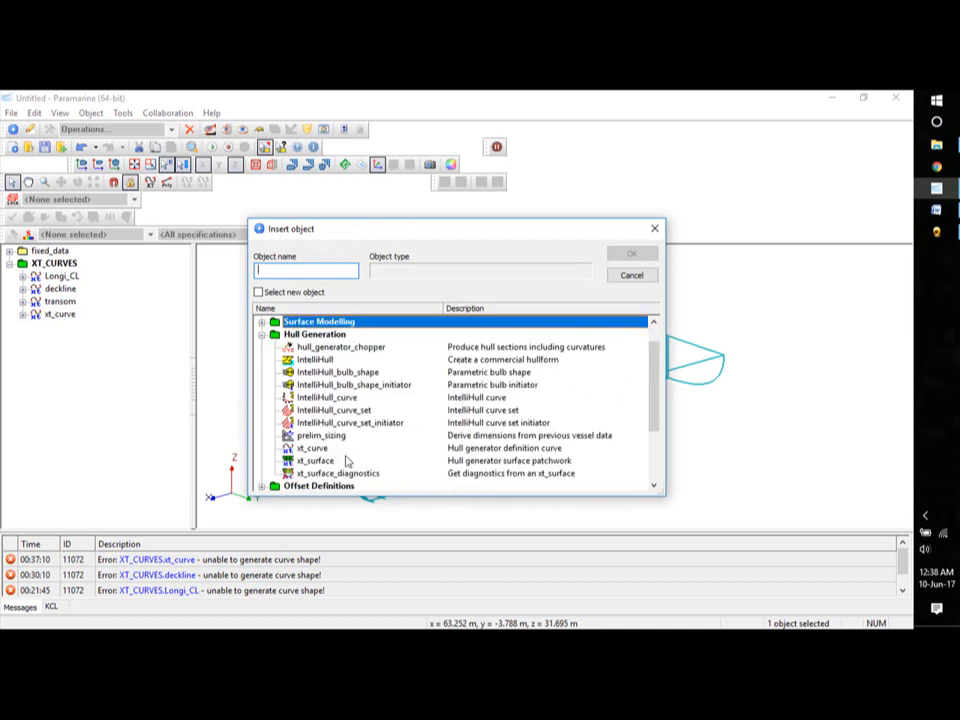
left_click(290, 448)
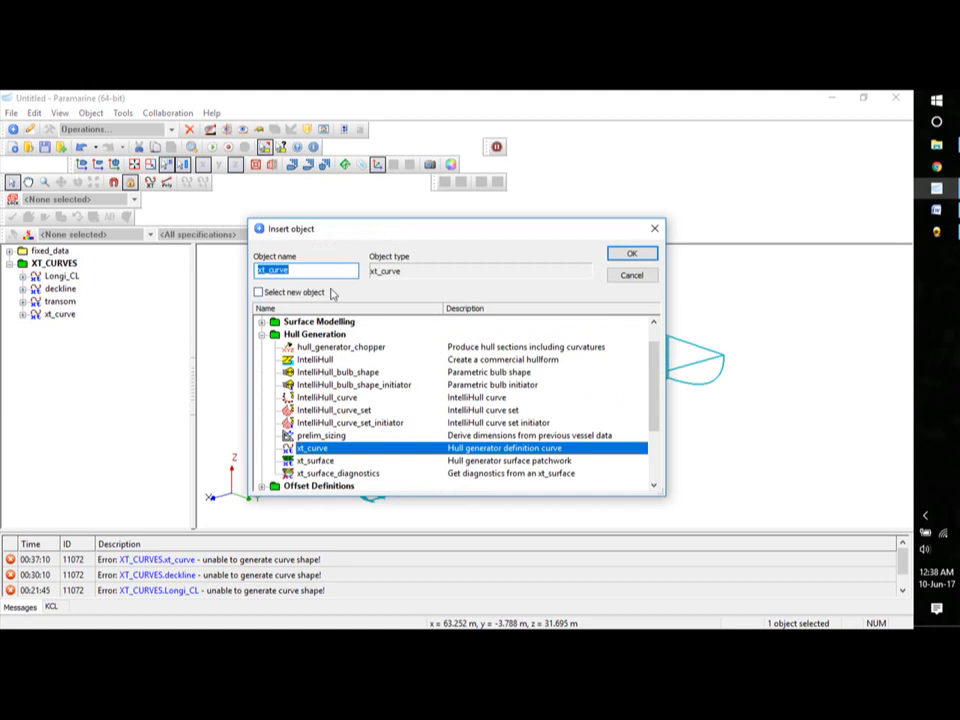
type("deckd")
left_click(631, 256)
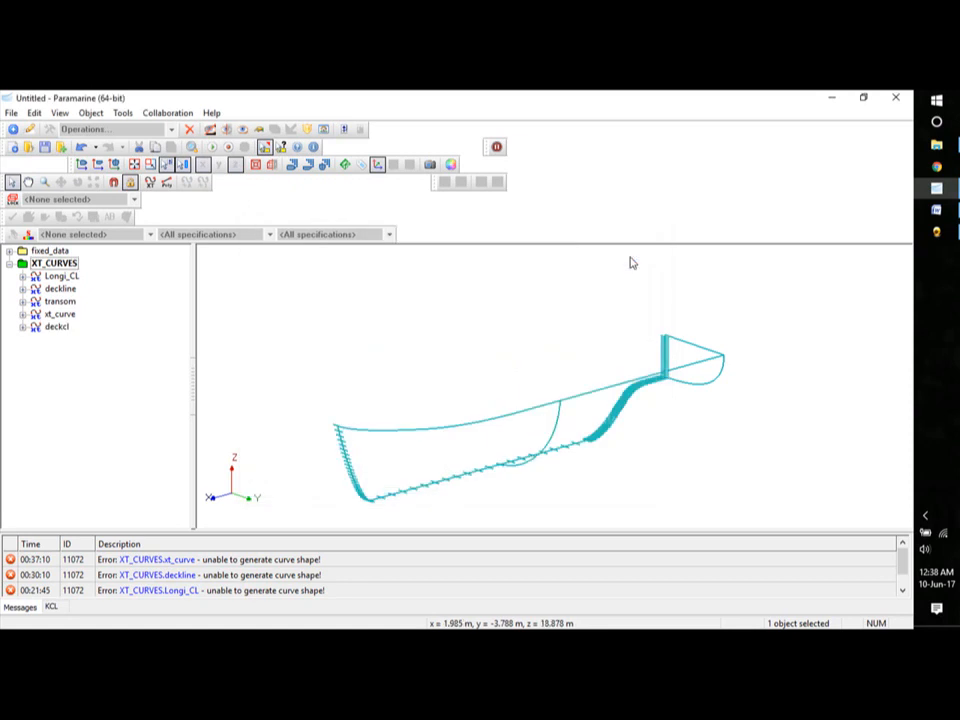
- Set the location constraint of the deckcl curve to Z_plane
left_click(22, 327)
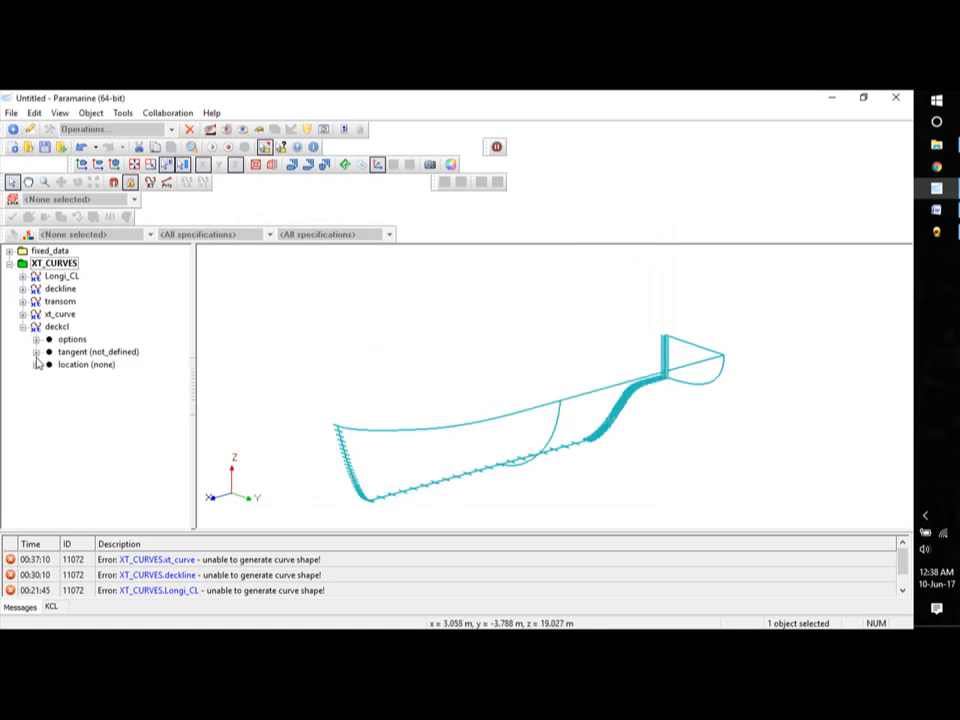
left_click(36, 352)
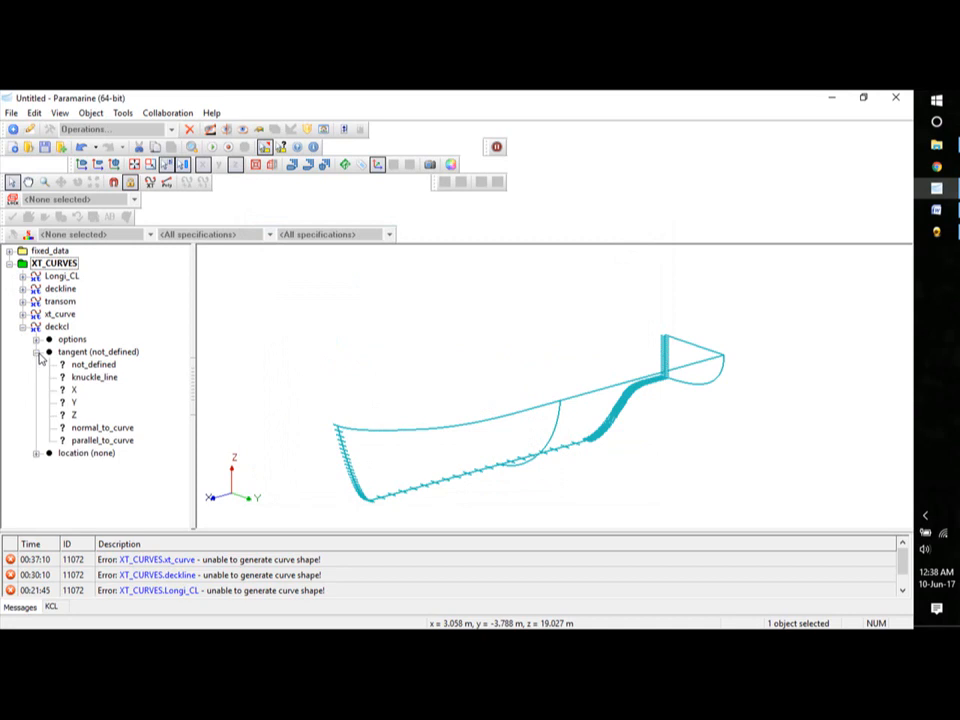
left_click(37, 354)
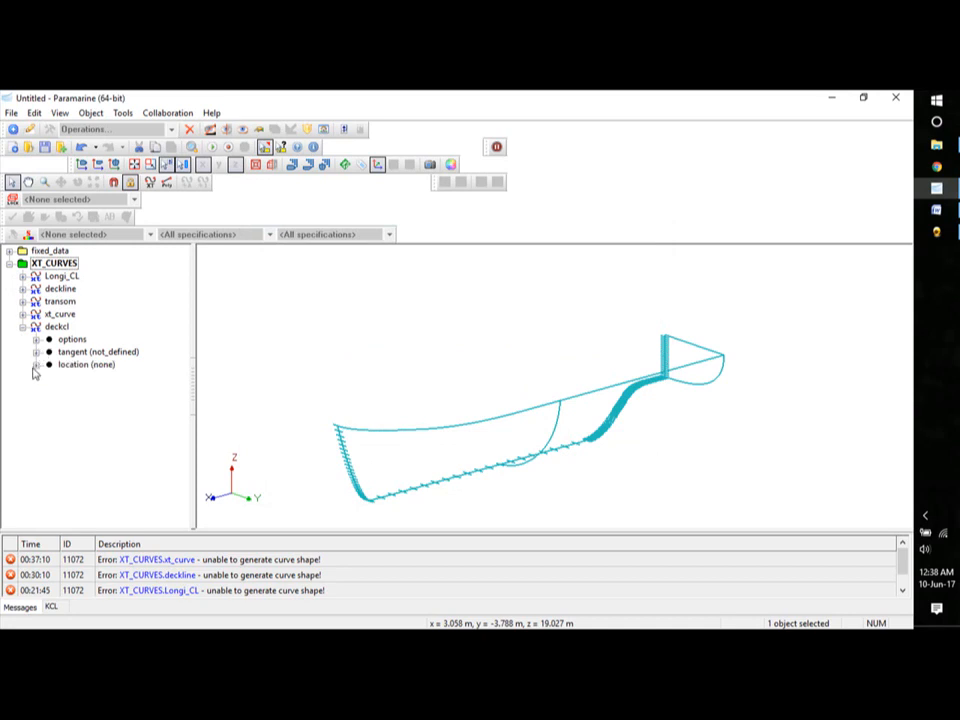
left_click(36, 365)
double_click(84, 418)
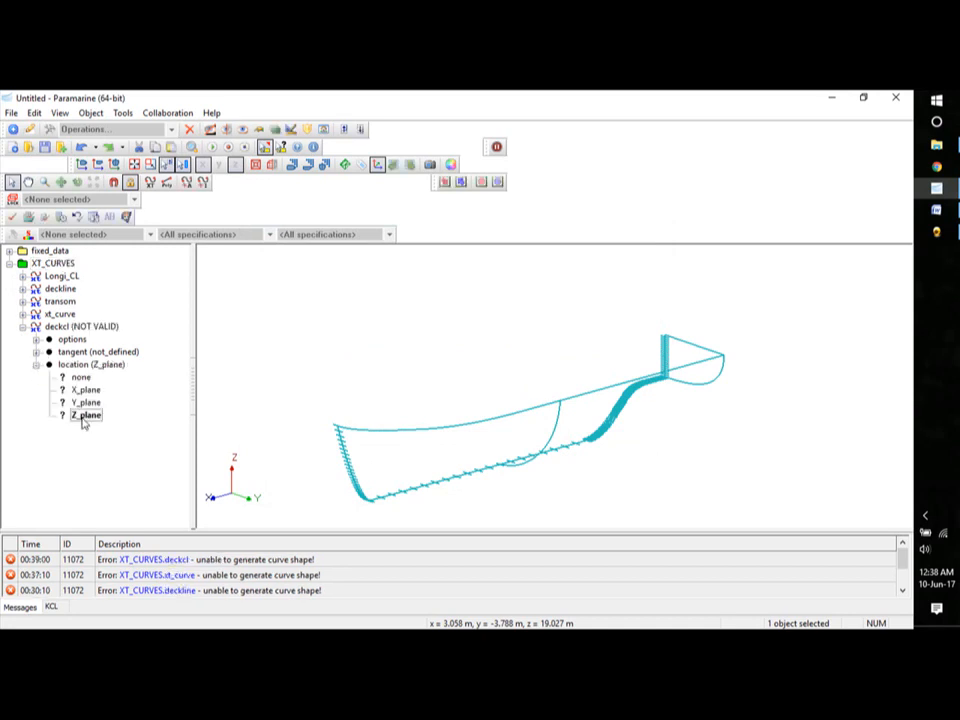
left_click(36, 365)
- Insert deckcl's end points at the bow tip of the deckline and at the centreline top of the transom
left_click(82, 326)
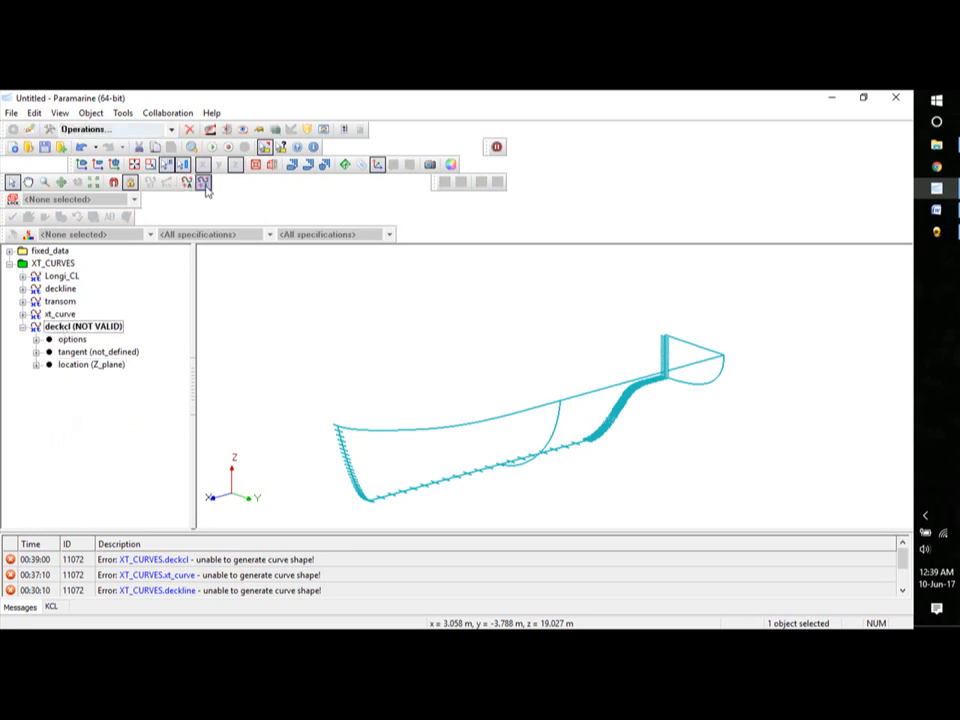
left_click(203, 183)
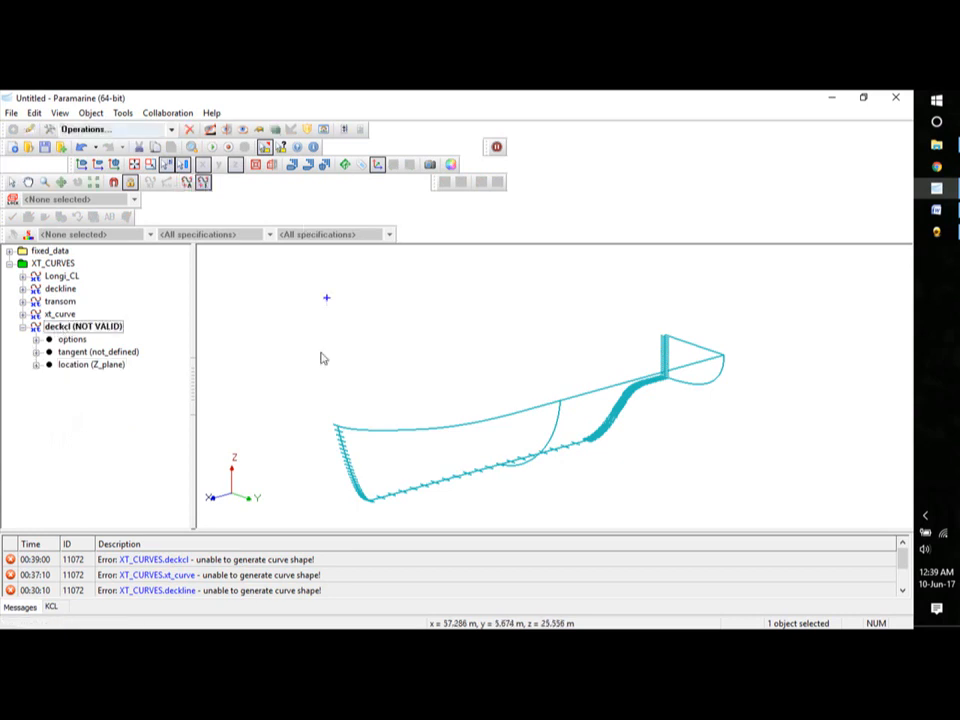
left_click(130, 184)
left_click(337, 426)
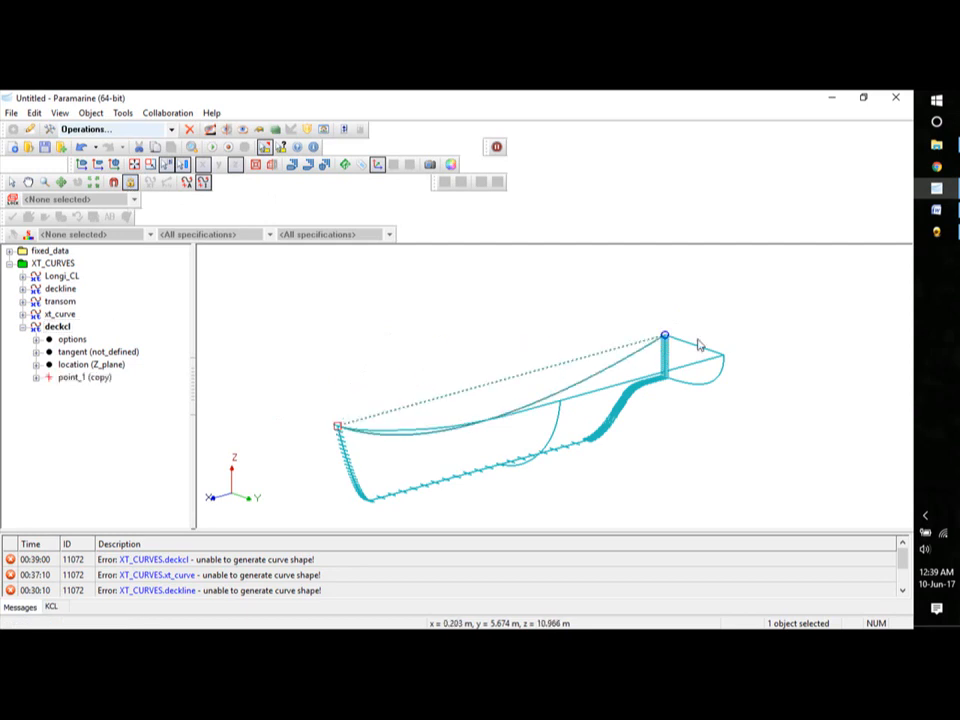
left_click(665, 338)
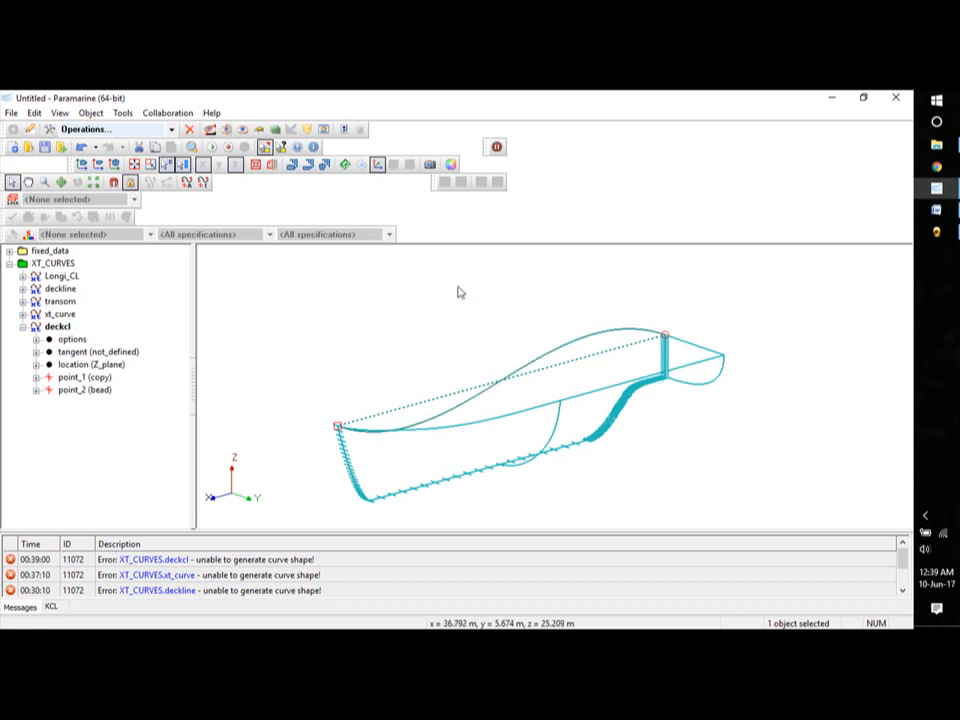
- Apply the override_tangent operation to both deckcl end points, point_1 and point_2, to straighten the deck centreline
mouse_move(731, 429)
middle_mouse_down()
mouse_move(710, 457)
mouse_move(737, 429)
middle_mouse_up()
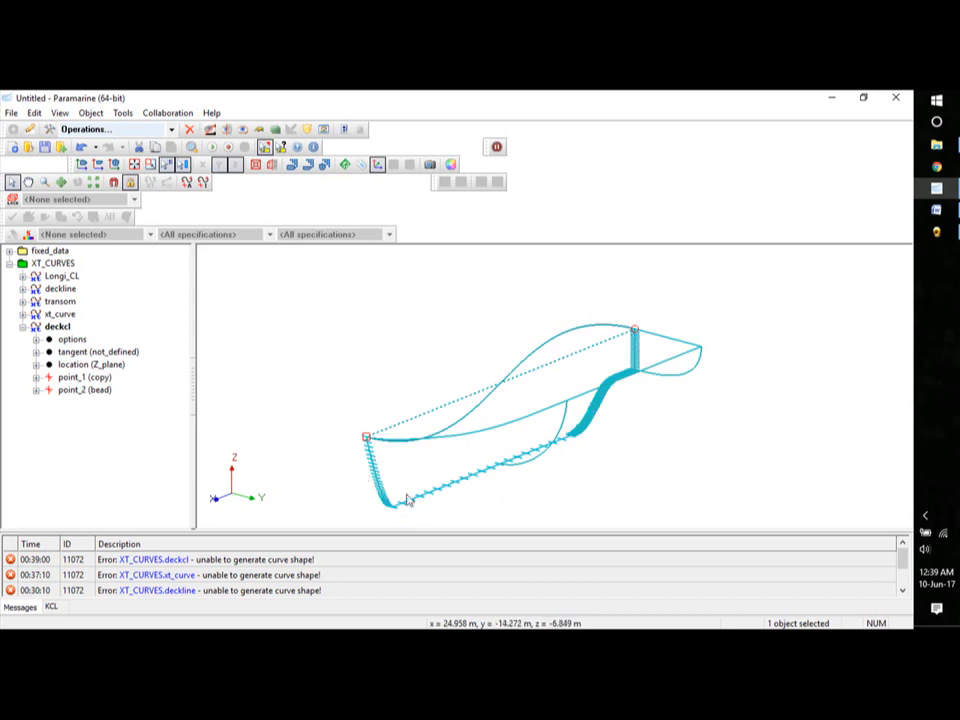
middle_click_drag(723, 420, 624, 394)
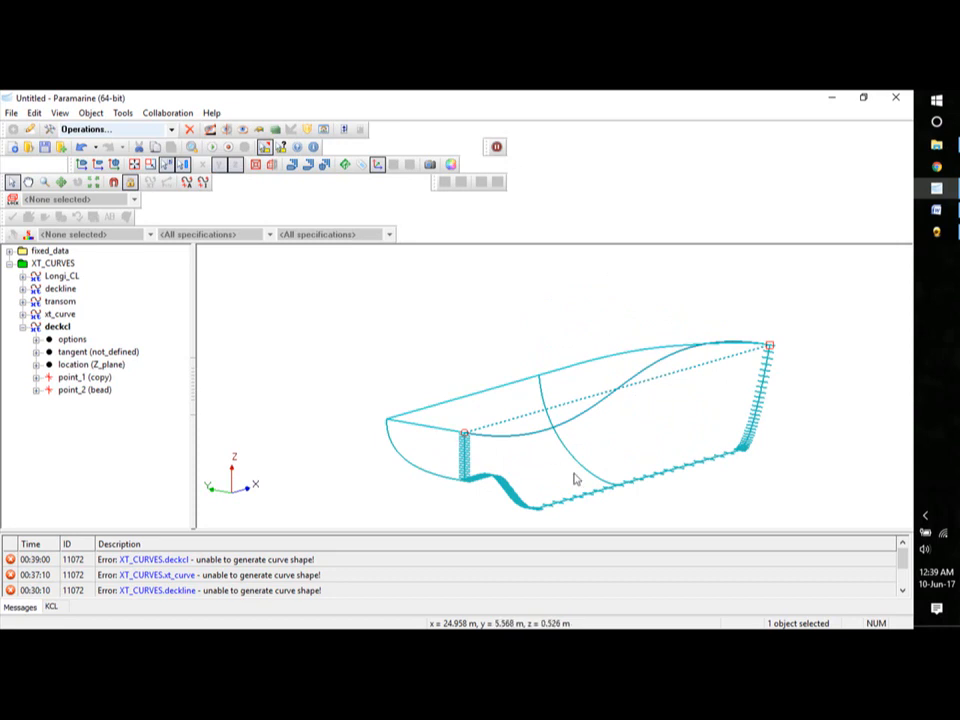
middle_click_drag(574, 480, 718, 484)
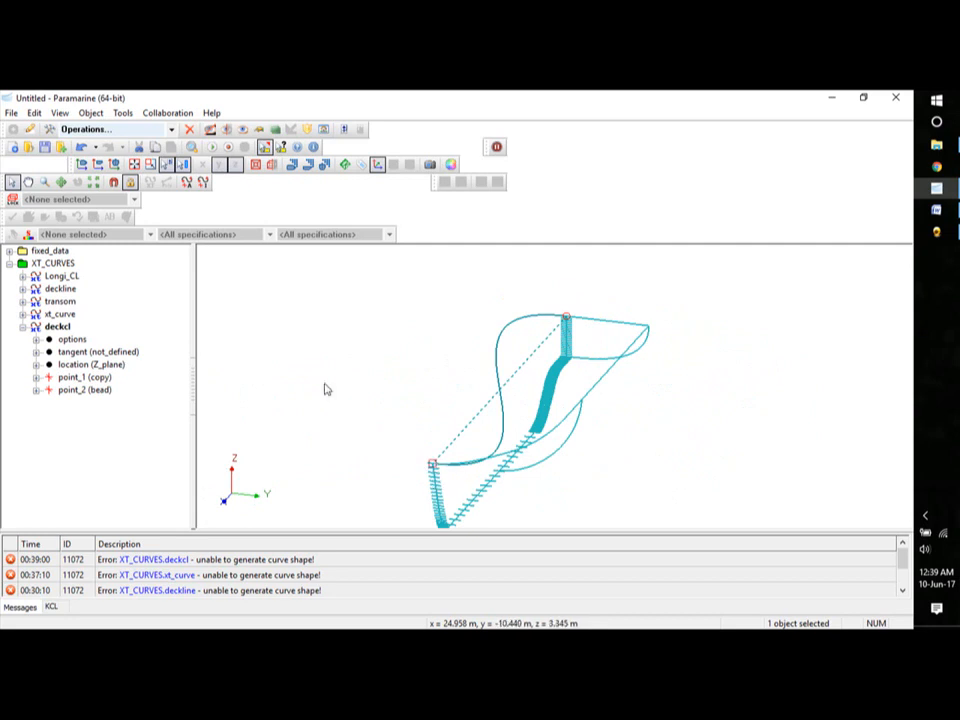
left_click(72, 380)
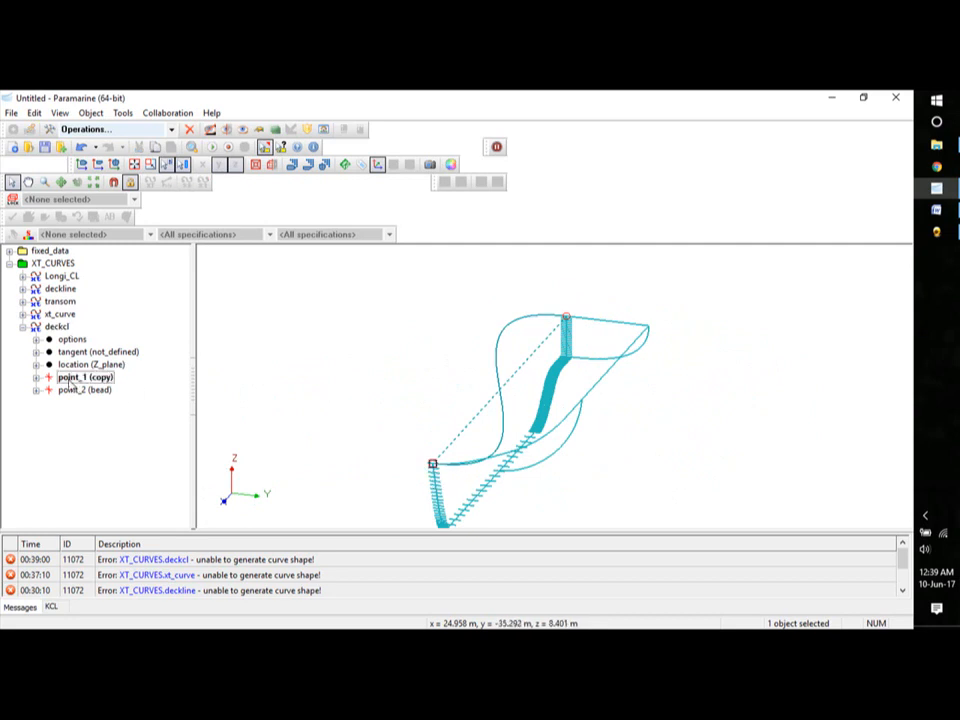
right_click(72, 380)
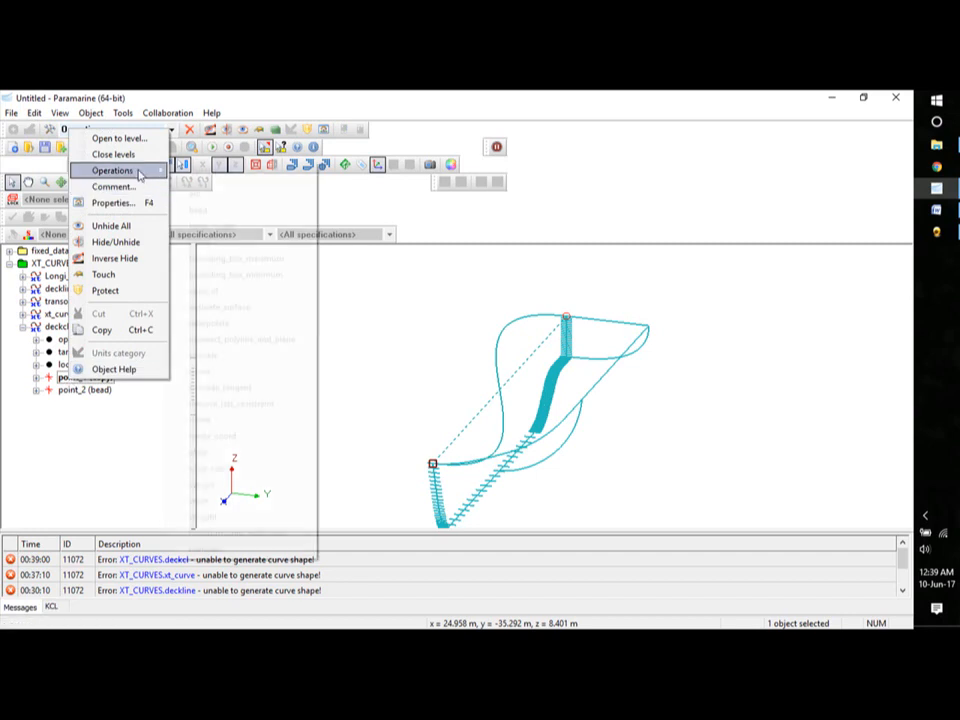
mouse_move(140, 170)
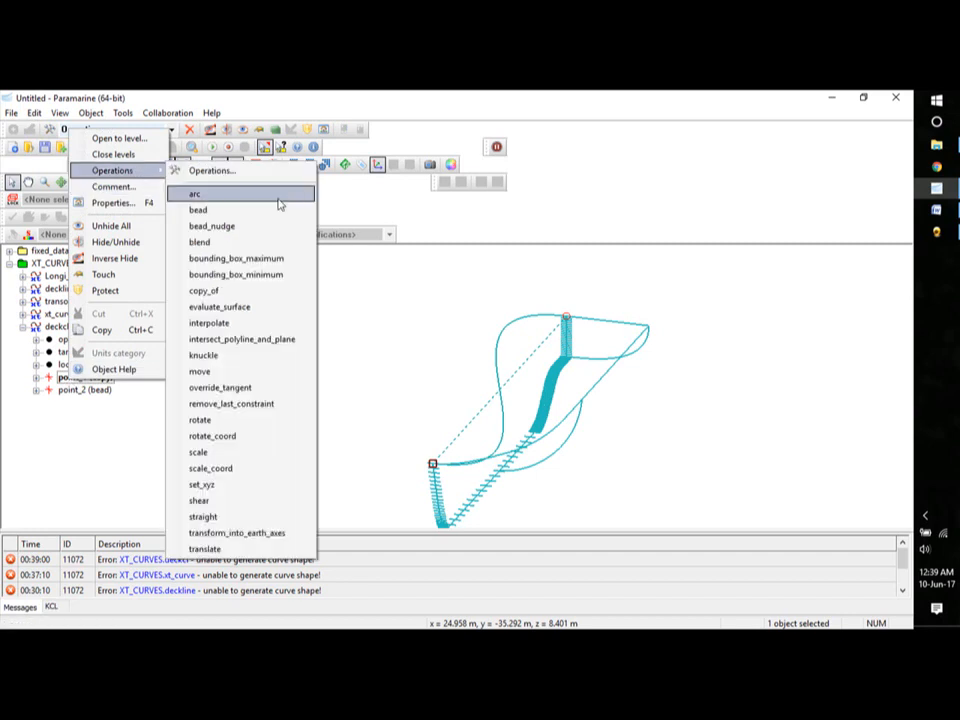
left_click(229, 388)
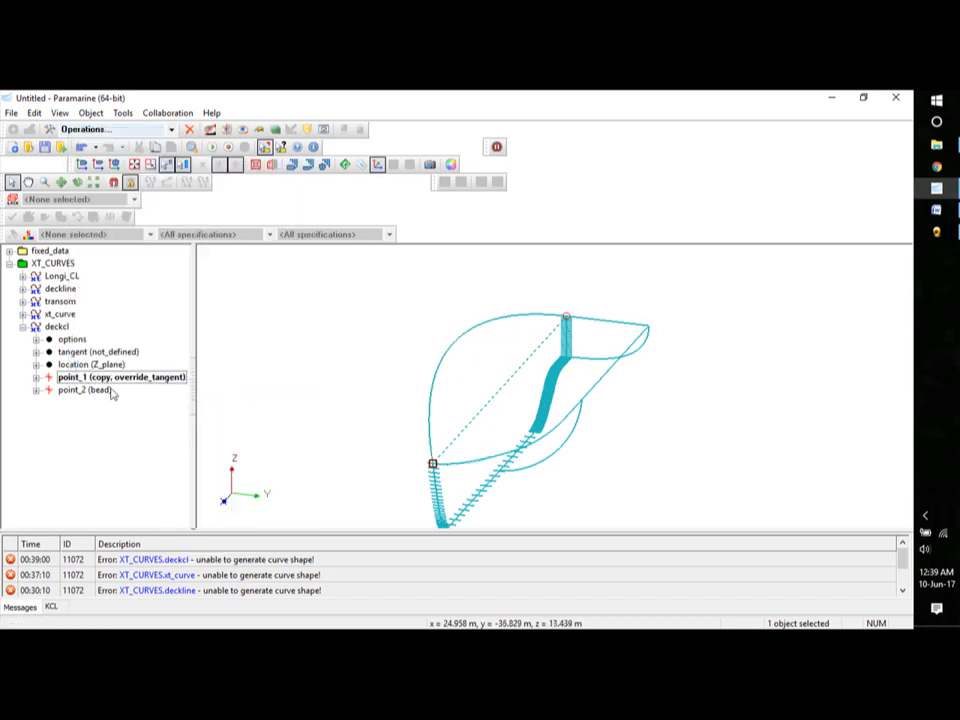
left_click(77, 391)
right_click(77, 391)
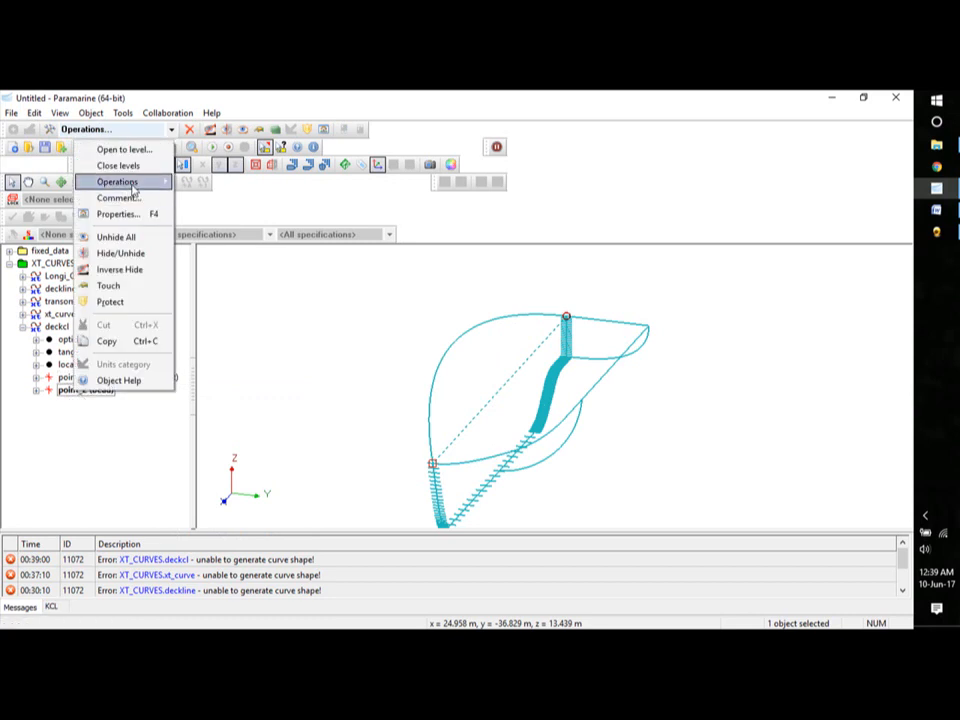
mouse_move(133, 180)
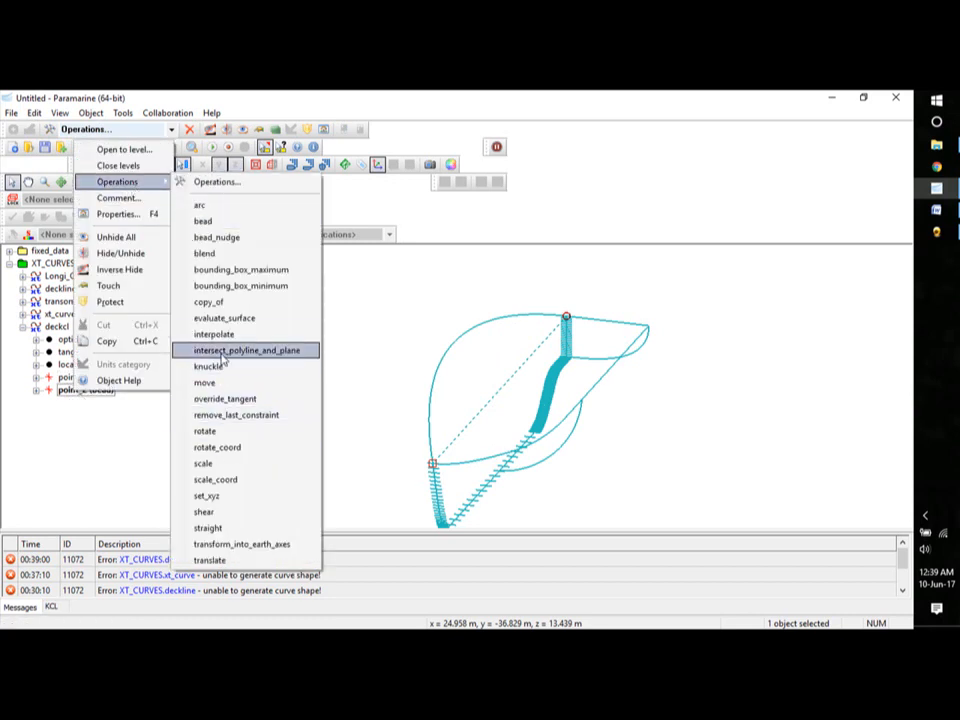
left_click(222, 399)
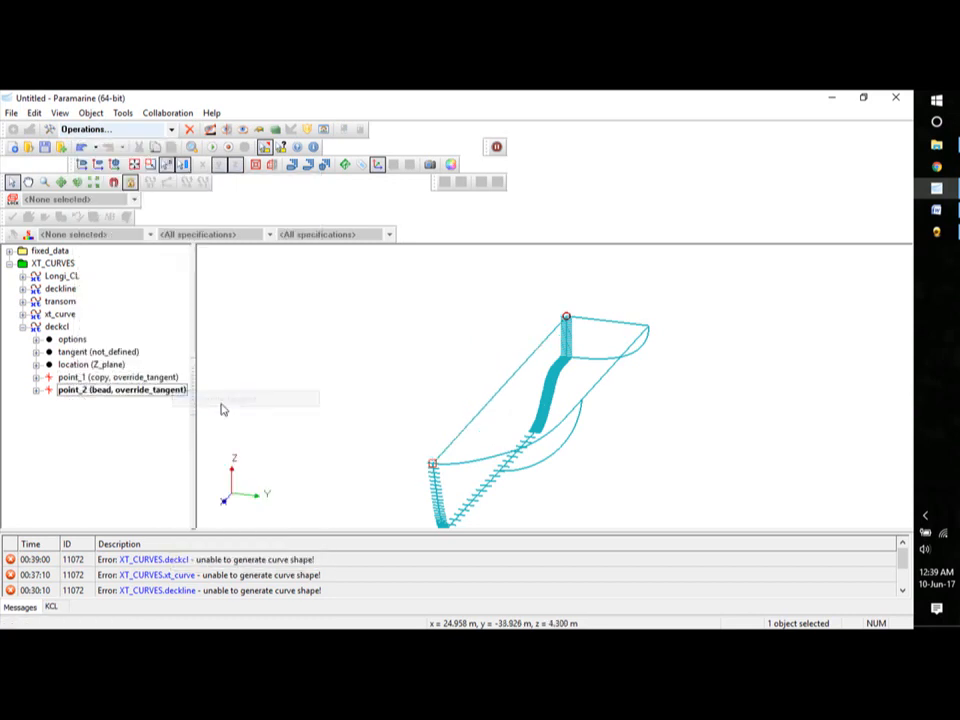
left_click(688, 439)
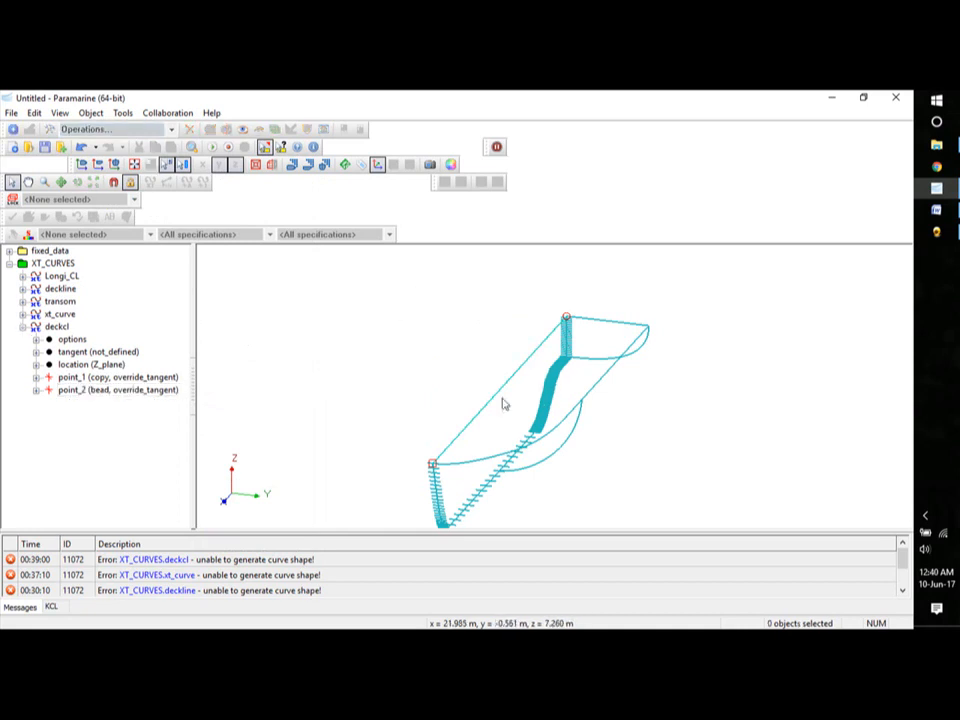
left_click(23, 327)
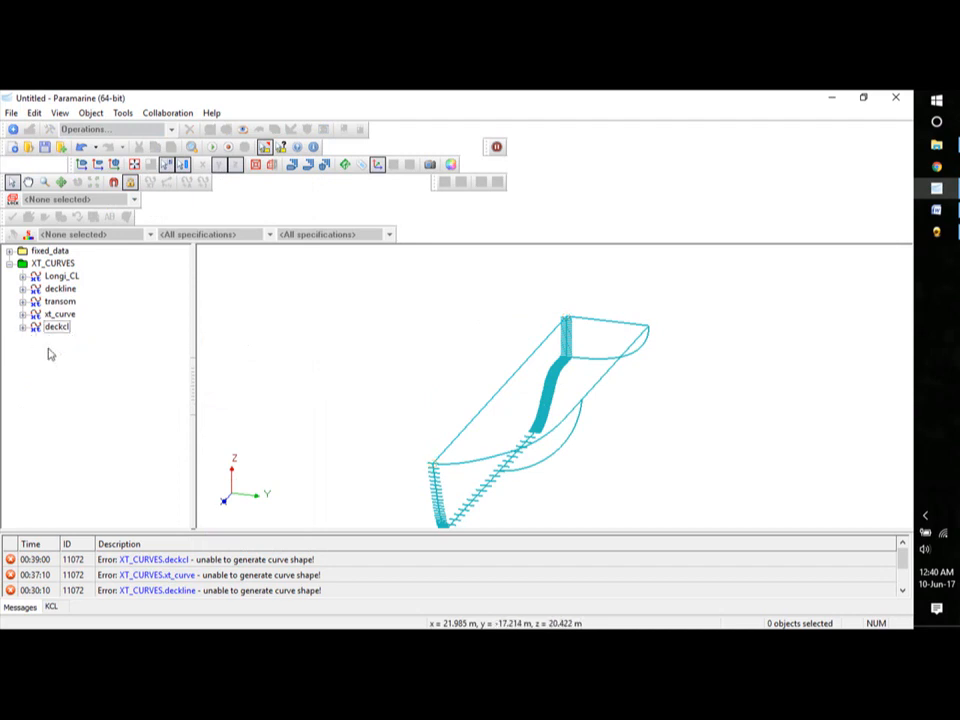
- Insert a new Hull Generation xt_curve object named decksec under XT_CURVES
left_click(36, 263)
left_click(12, 129)
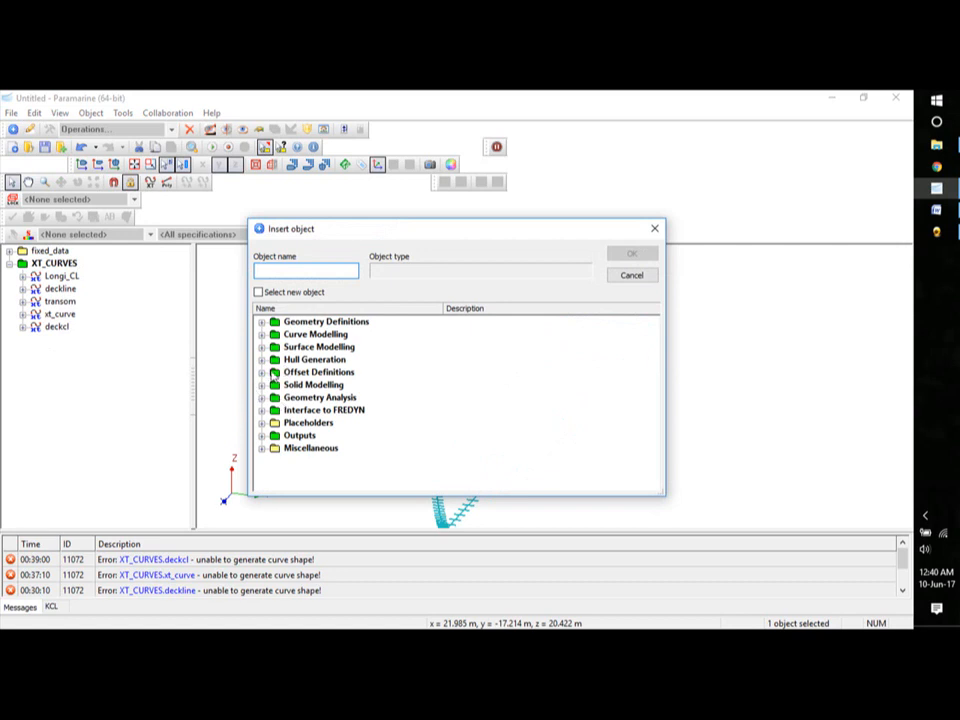
left_click(261, 359)
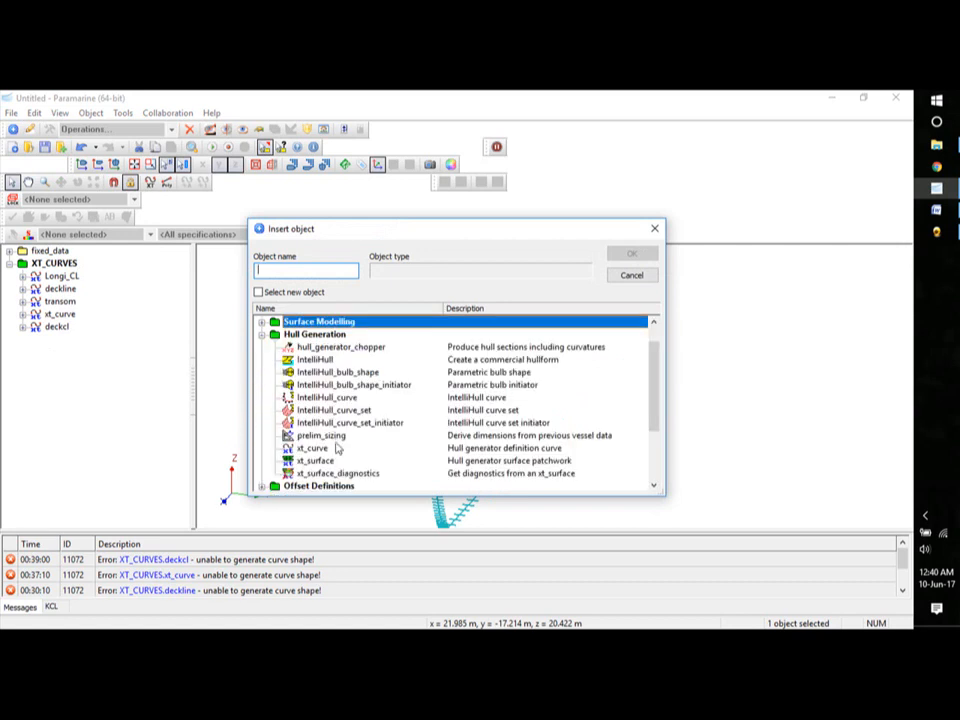
left_click(312, 448)
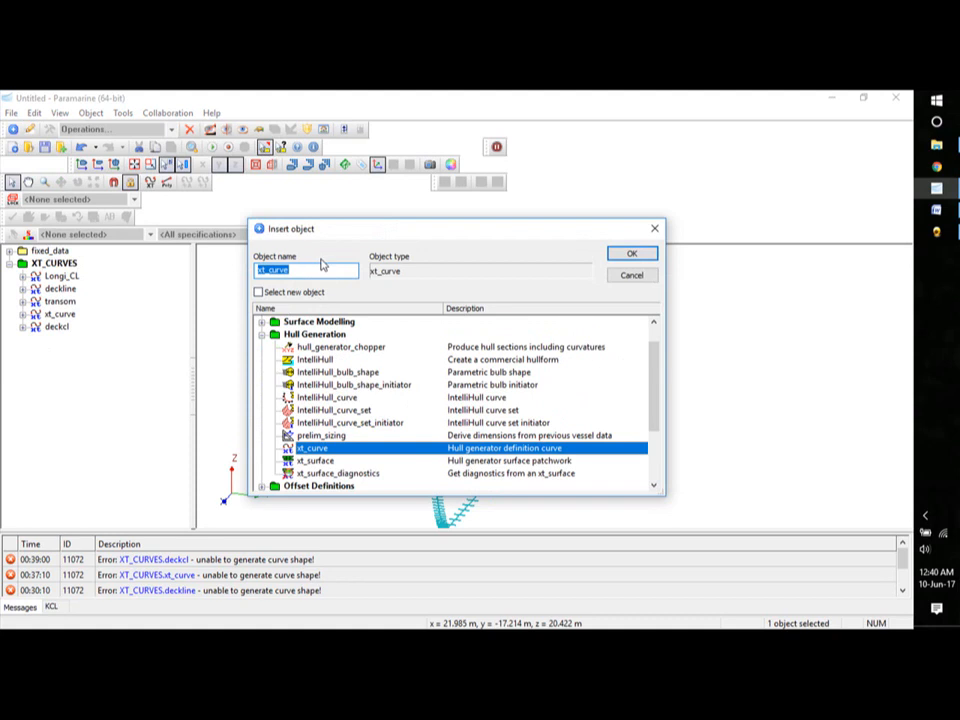
type("decksec")
left_click(629, 253)
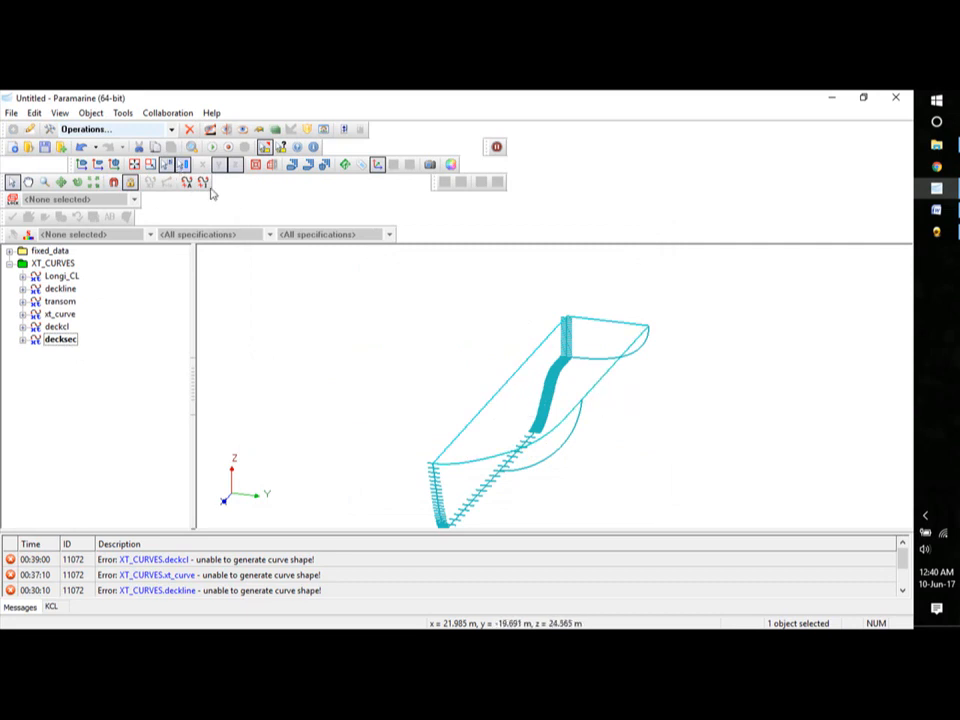
- Insert decksec's two end points across the deck near midships, from the deck centreline to the deckline
left_click(203, 182)
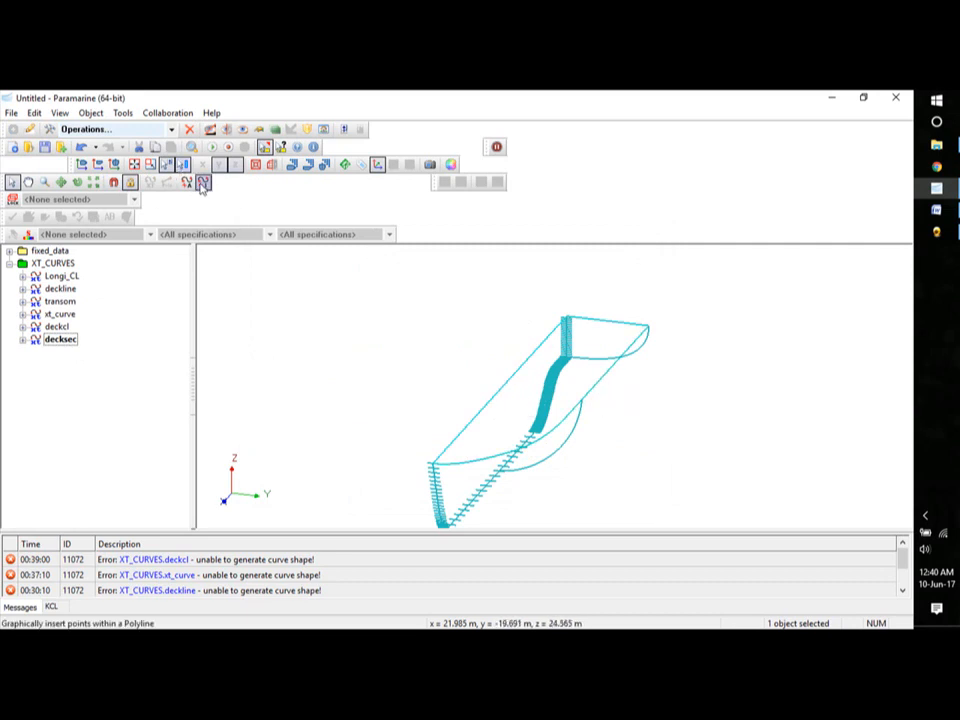
left_click(503, 386)
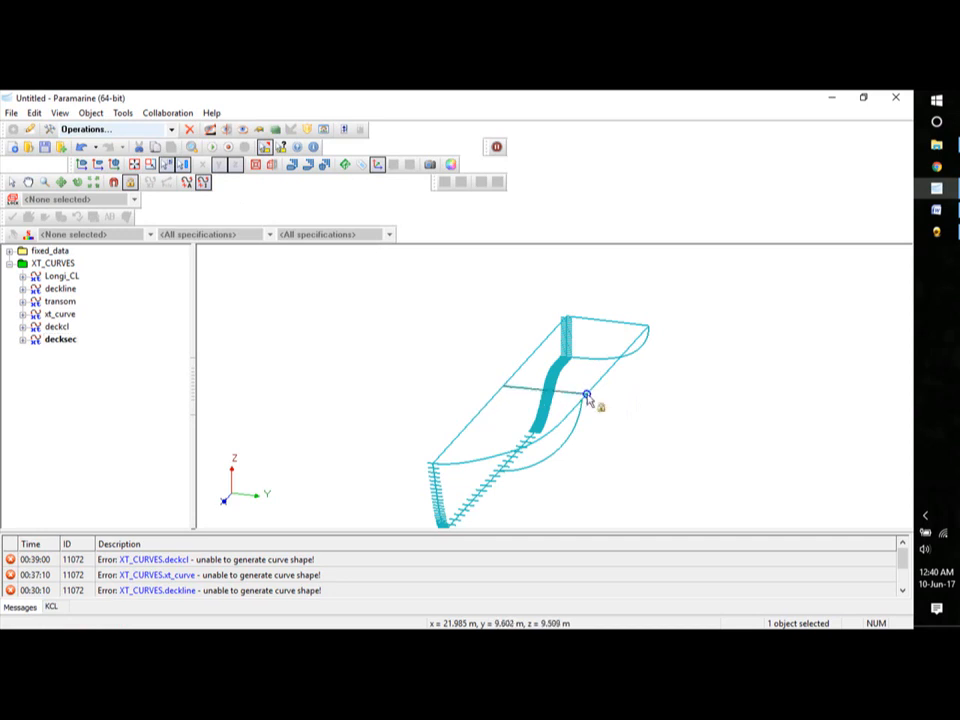
left_click(587, 396)
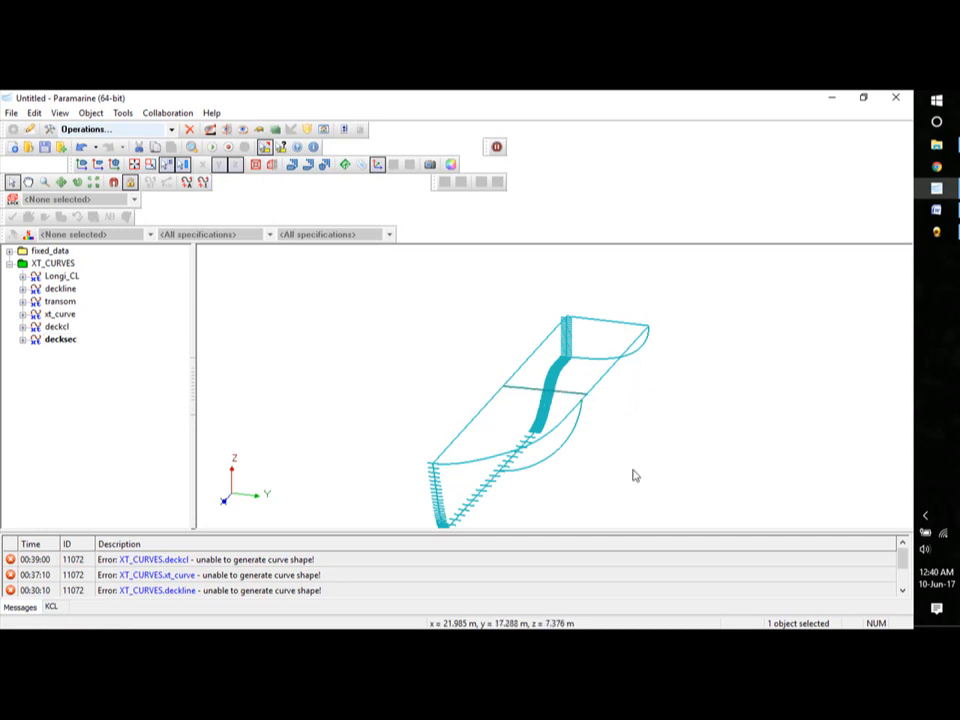
- Set the x coordinate of decksec's point_1 to 25 m
middle_click_drag(701, 470, 658, 468)
scroll(658, 468, "up", 3)
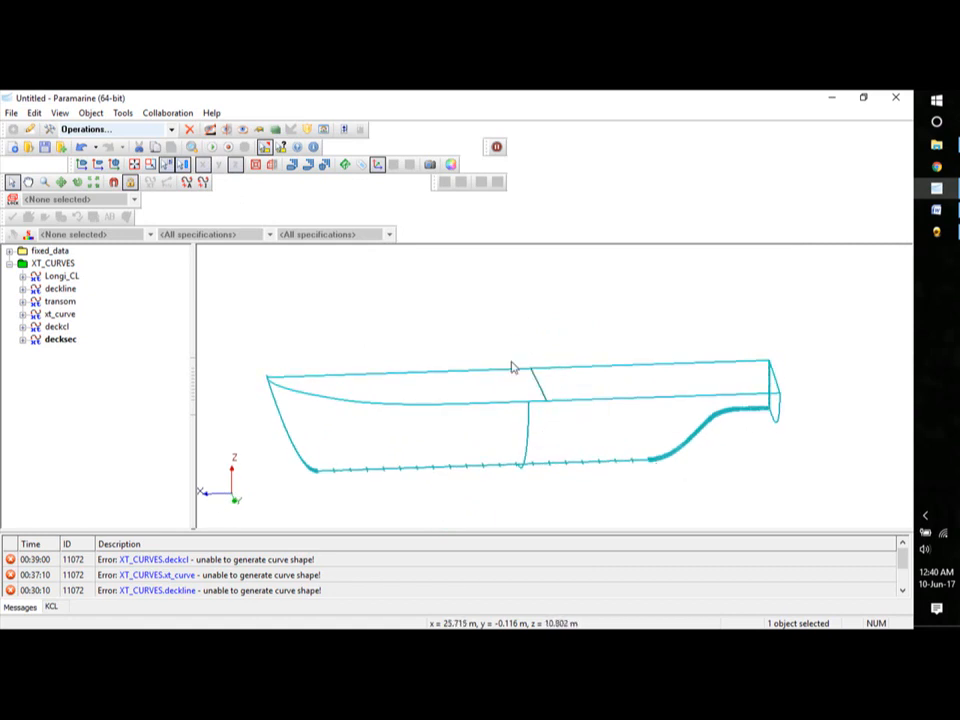
left_click(22, 340)
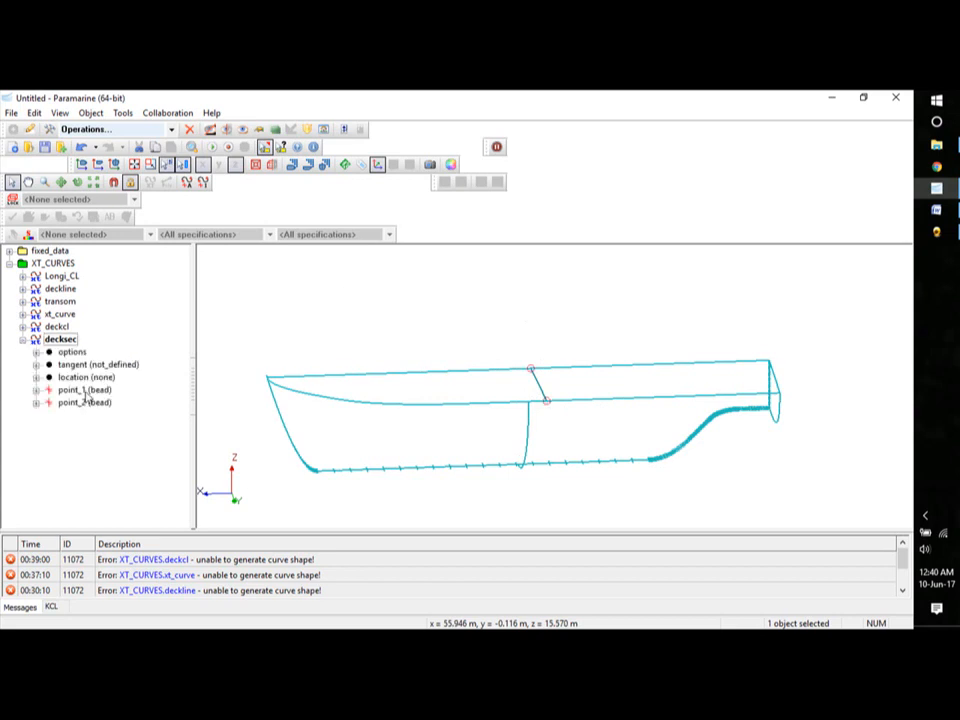
left_click(36, 390)
double_click(95, 402)
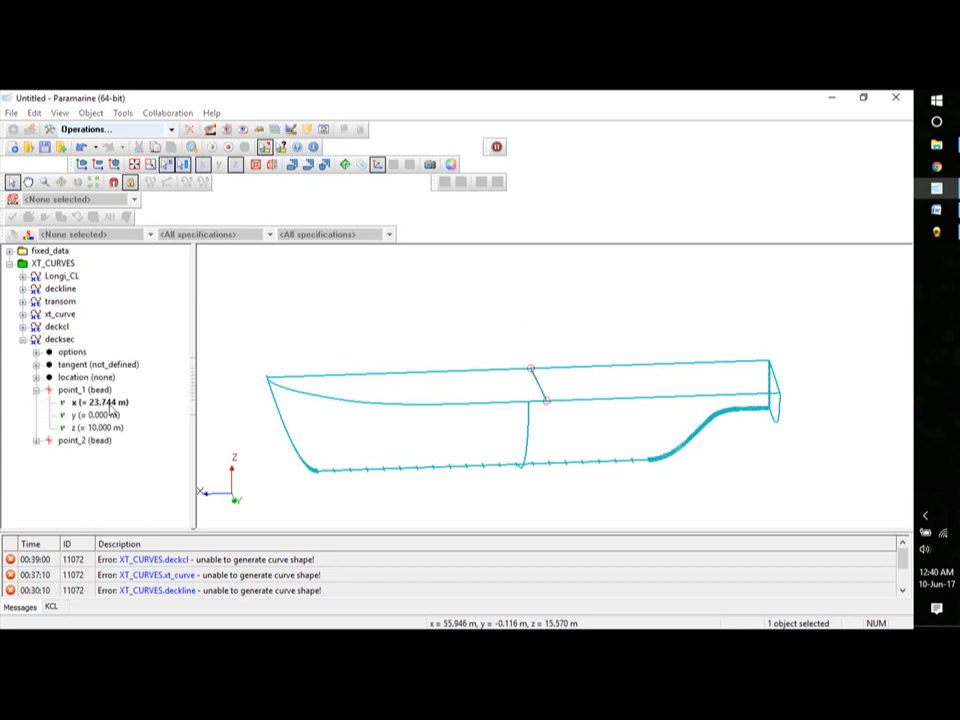
type("25[m")
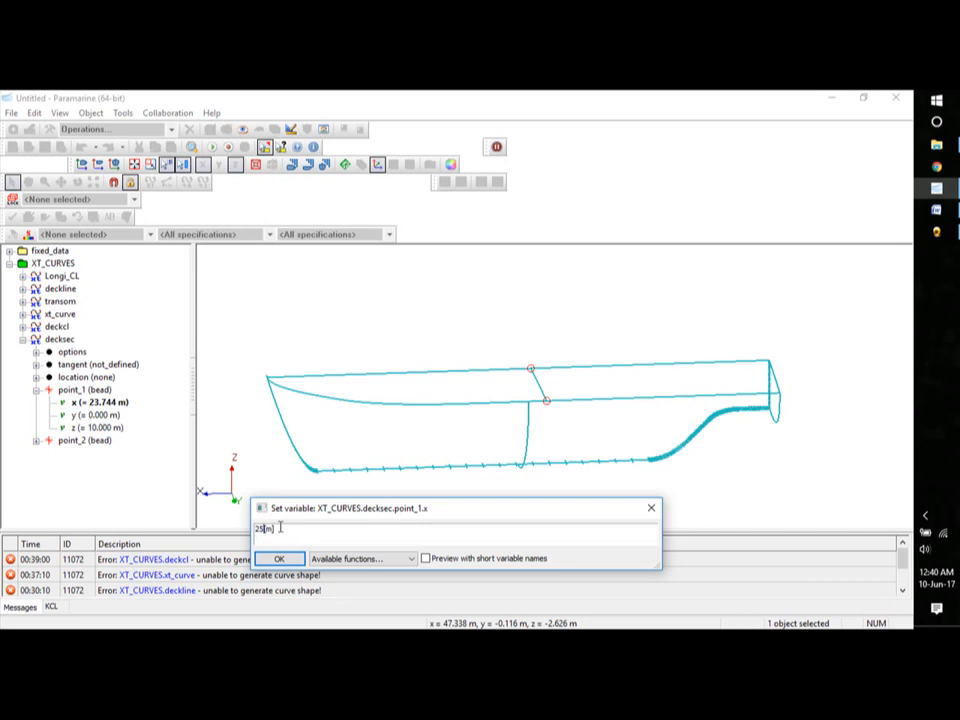
left_click(279, 558)
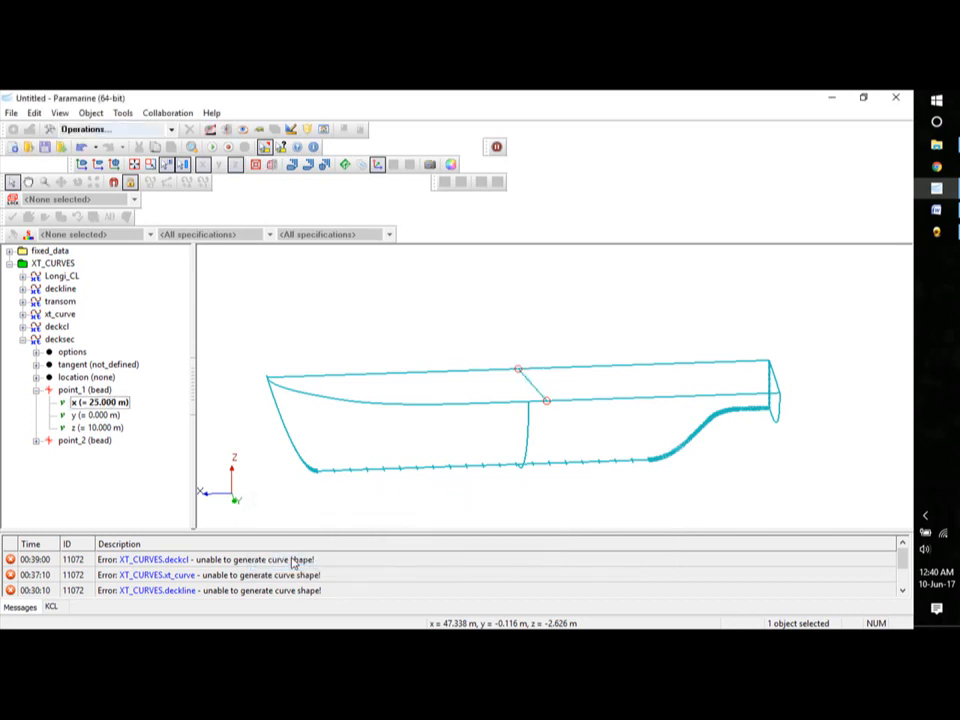
left_click(34, 441)
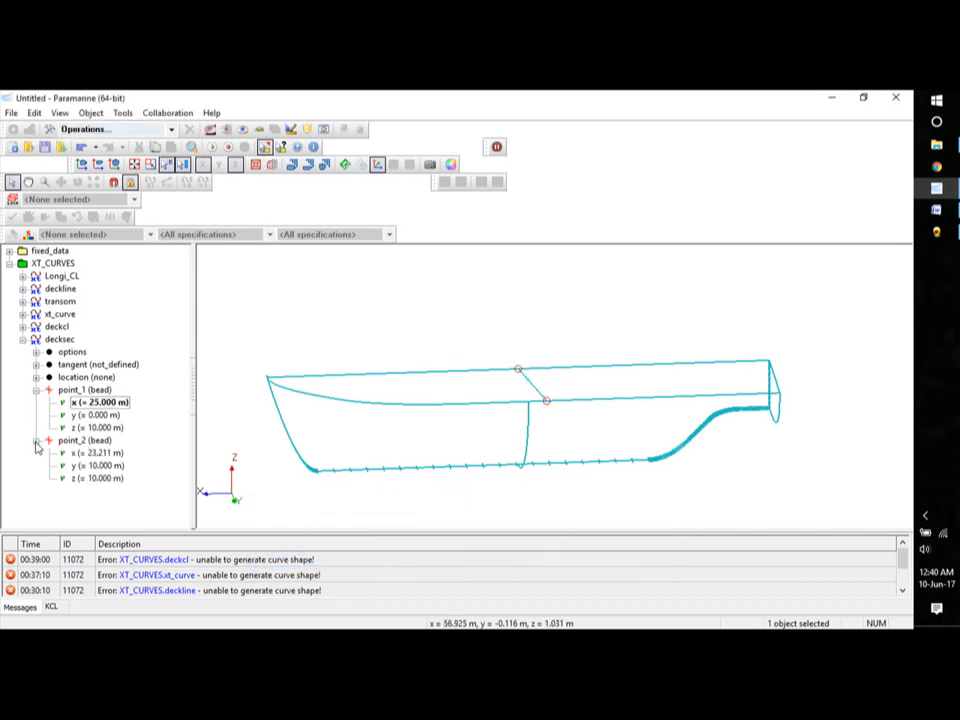
double_click(105, 456)
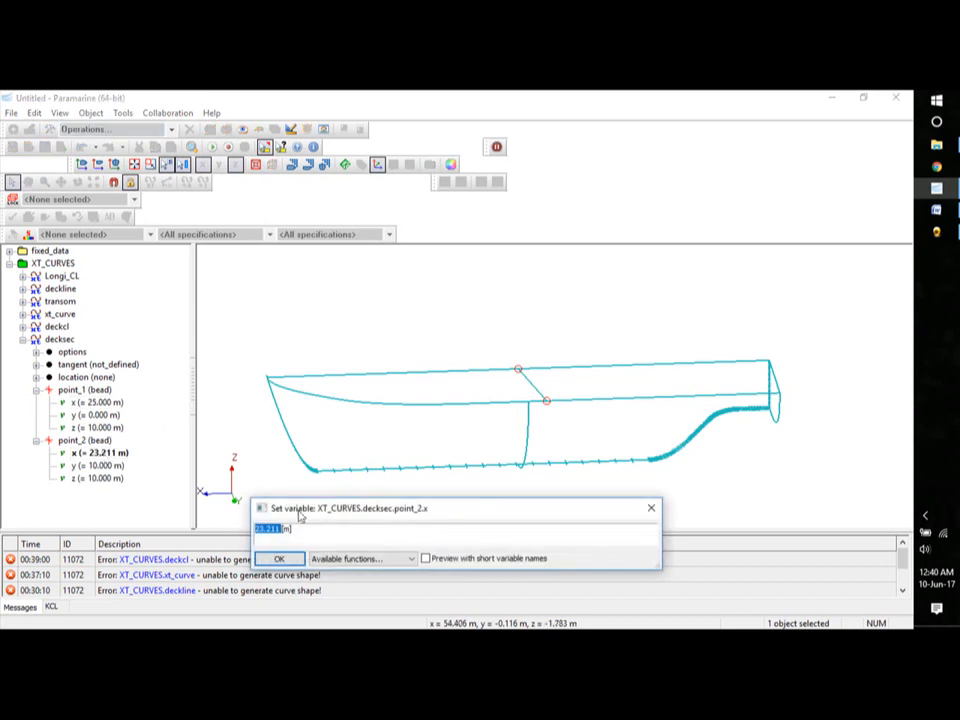
left_click(651, 508)
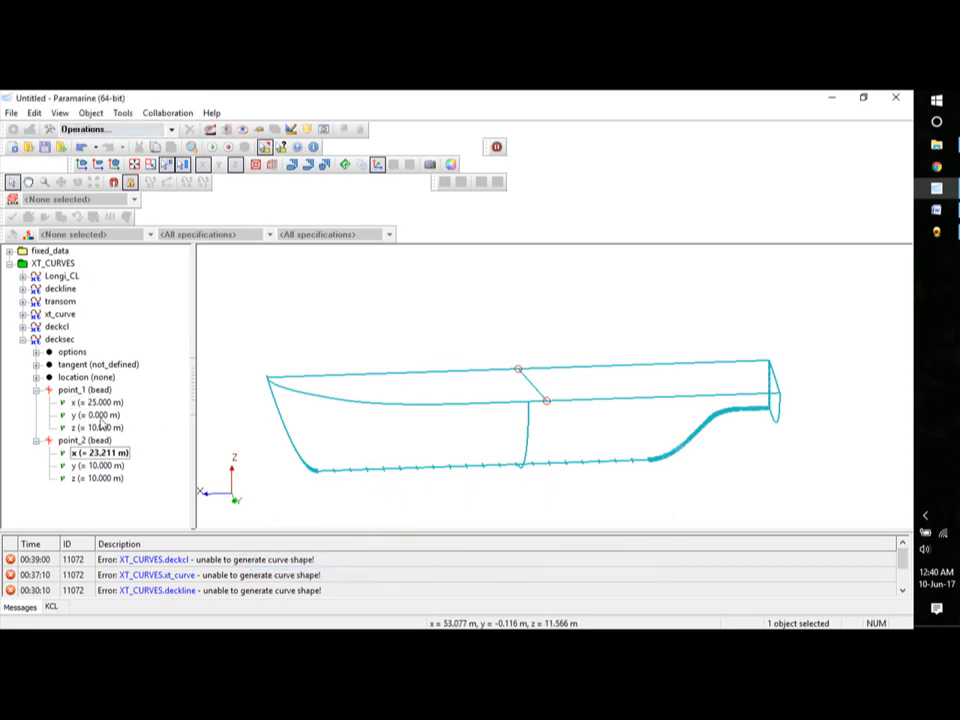
- Set the location constraint of the decksec curve to X_plane and collapse its tree entries
left_click(37, 378)
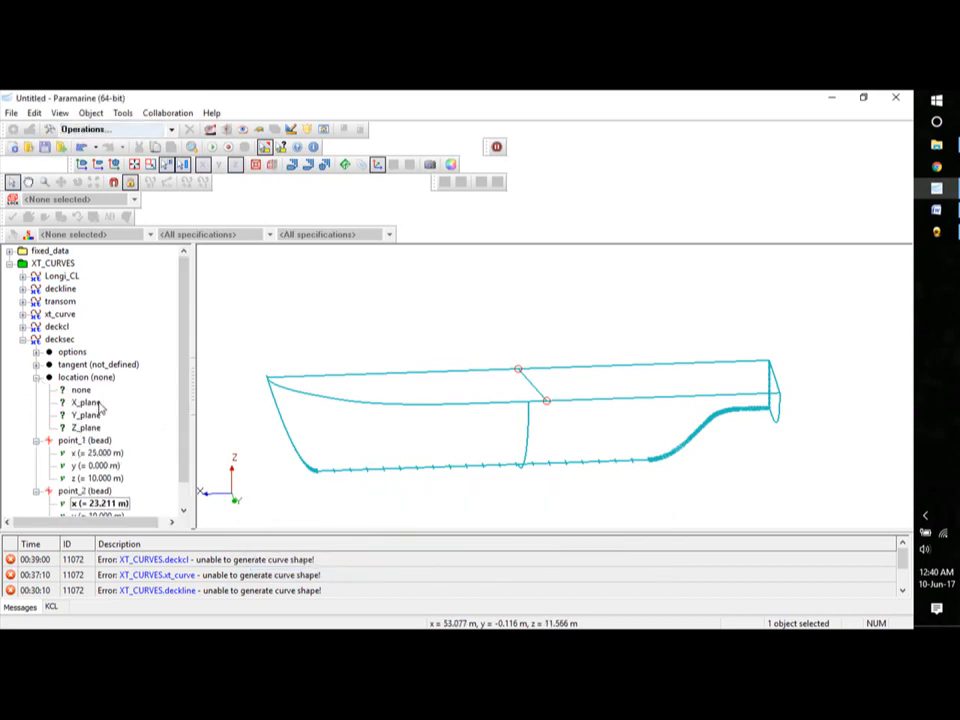
double_click(80, 402)
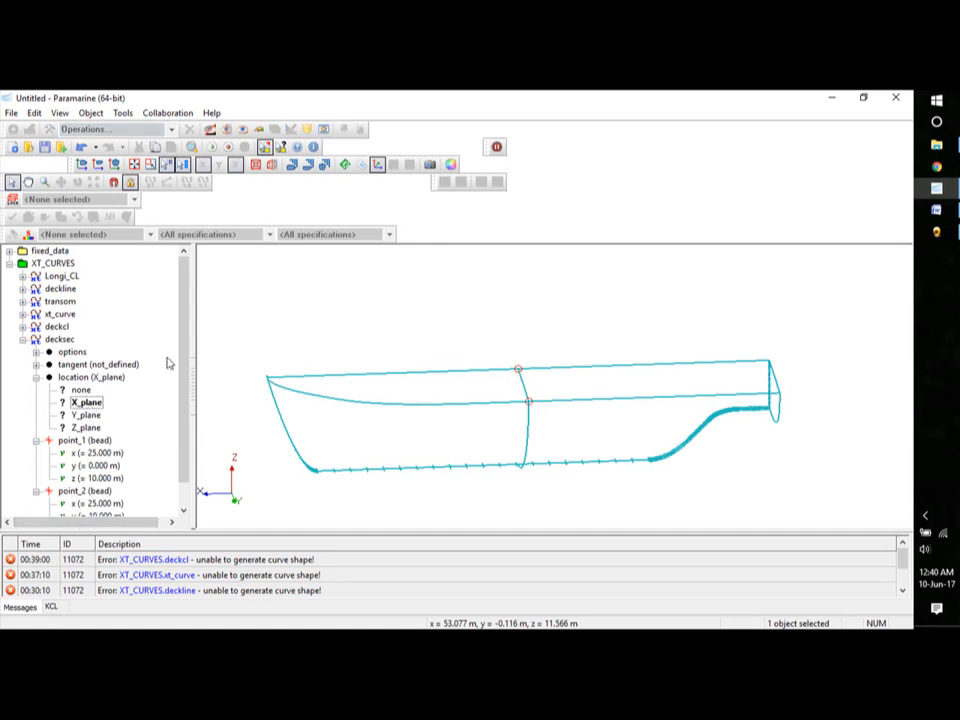
scroll(170, 400, "down", 1)
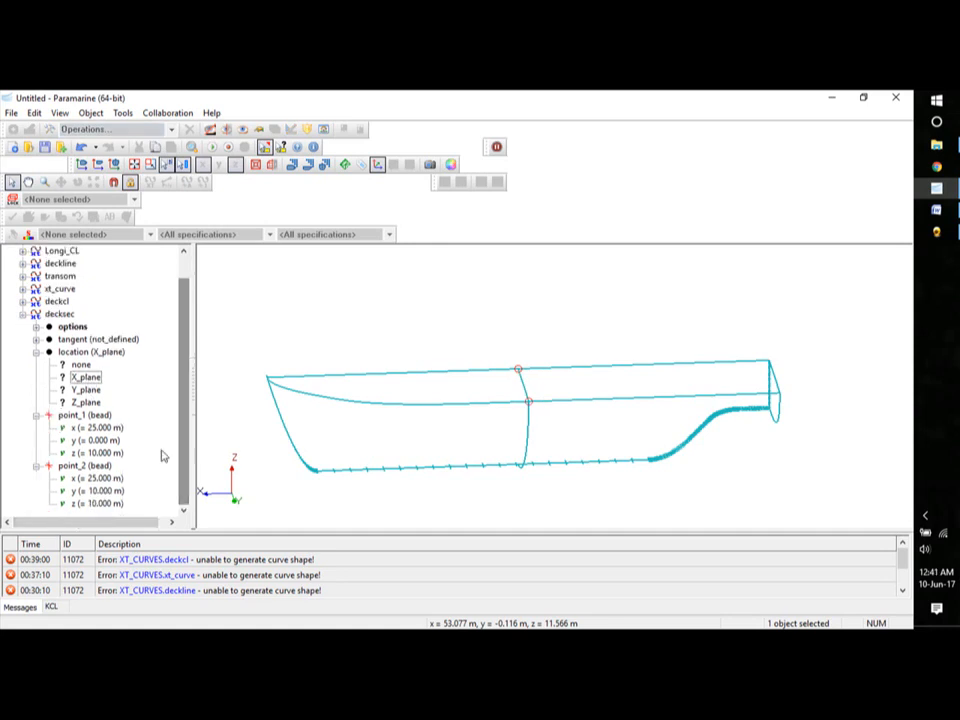
left_click(35, 416)
left_click(36, 453)
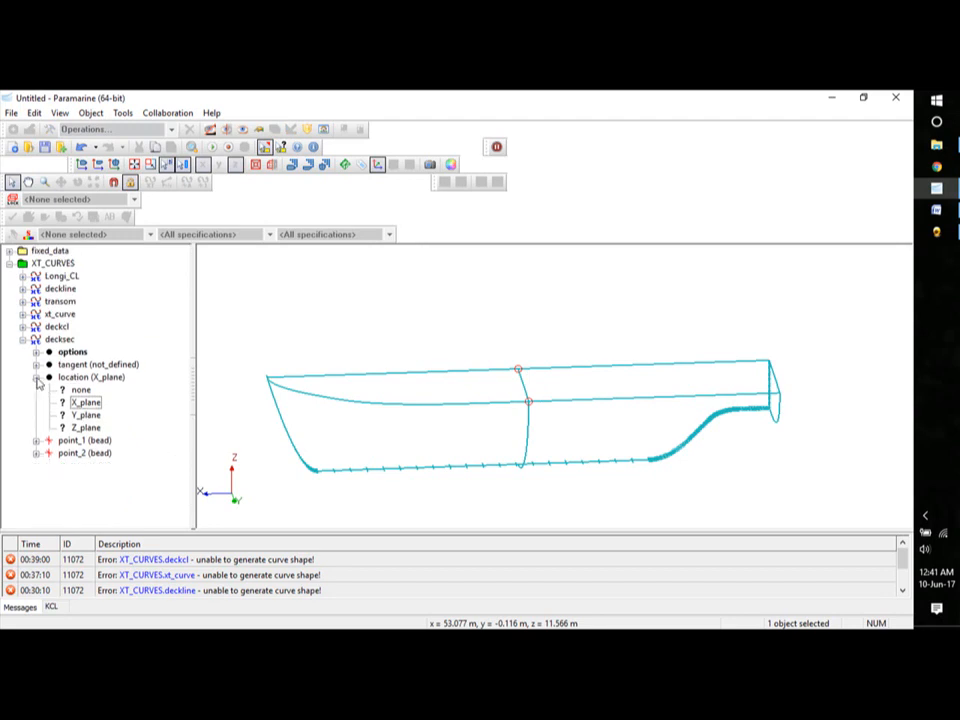
left_click(36, 377)
left_click(22, 339)
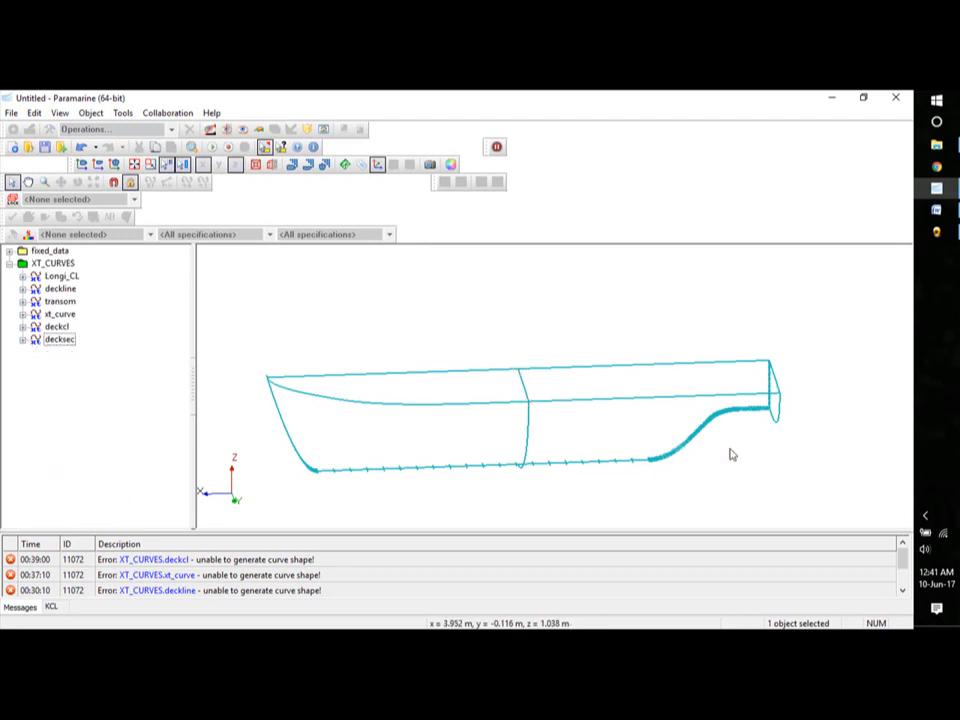
mouse_move(730, 449)
middle_mouse_down()
mouse_move(774, 444)
mouse_move(778, 427)
mouse_move(764, 437)
mouse_move(770, 452)
mouse_move(741, 450)
middle_mouse_up()
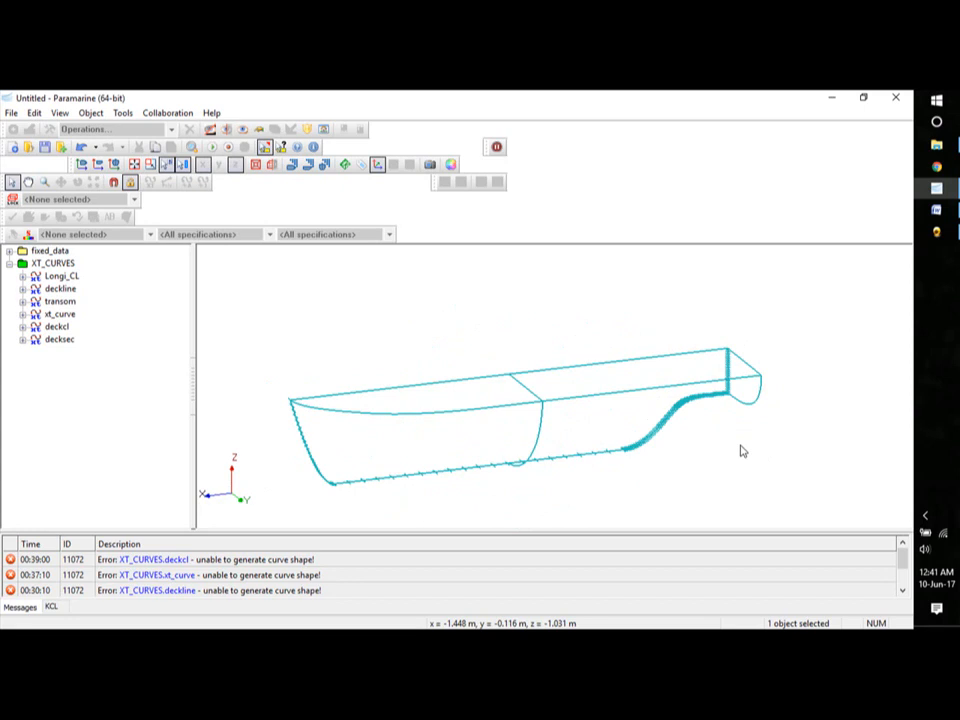
- Collapse XT_CURVES and insert a geom_placeholder named hull_surfaces at the root of the object tree
left_click(9, 263)
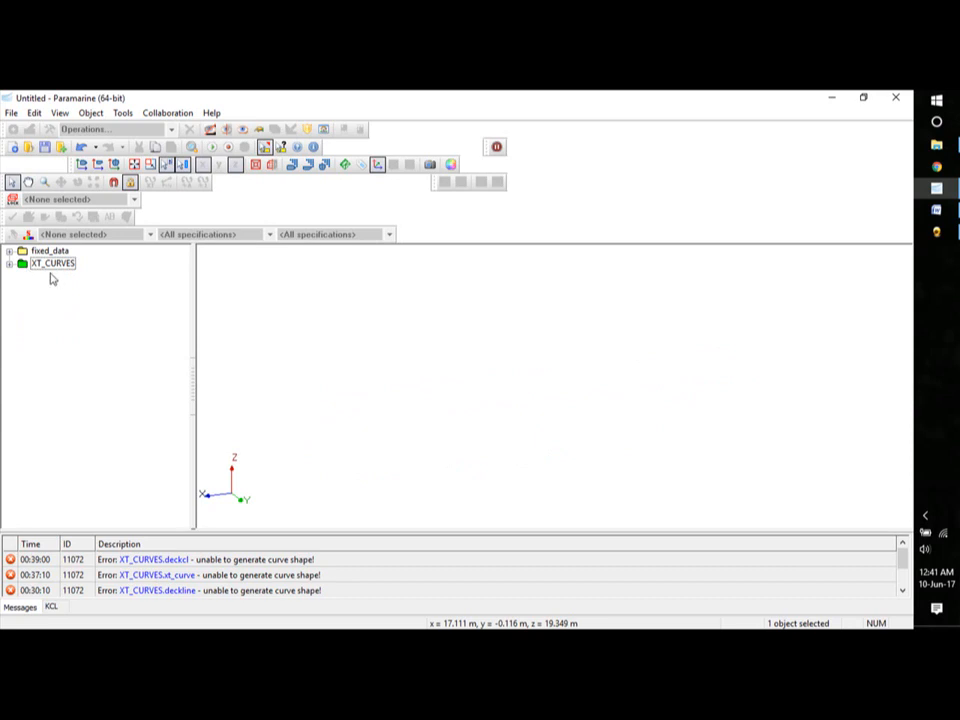
left_click(39, 285)
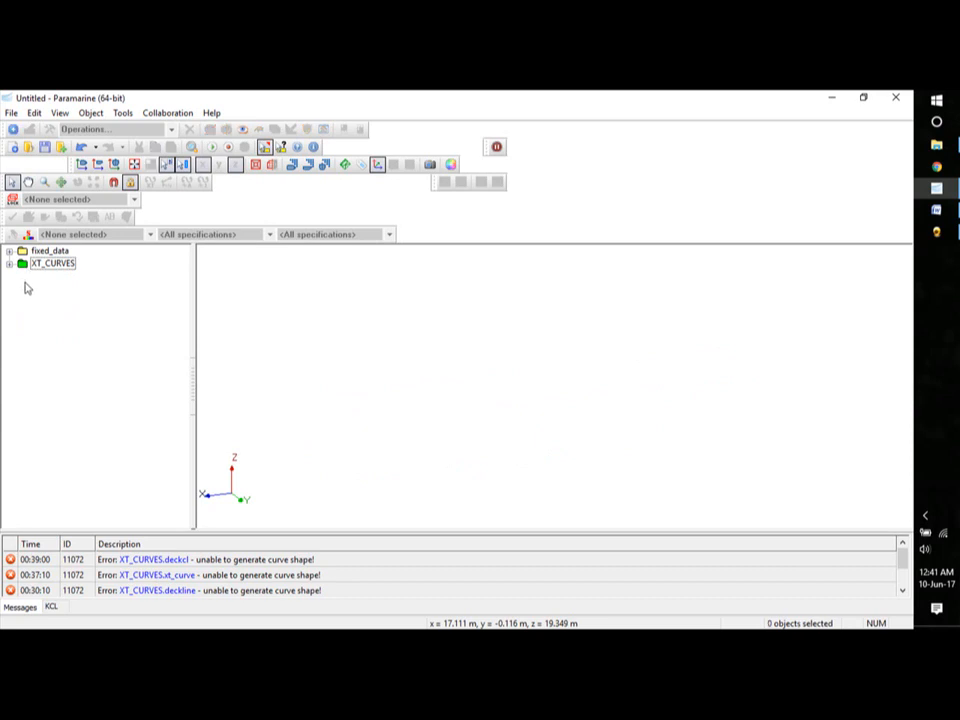
left_click(12, 131)
left_click(320, 347)
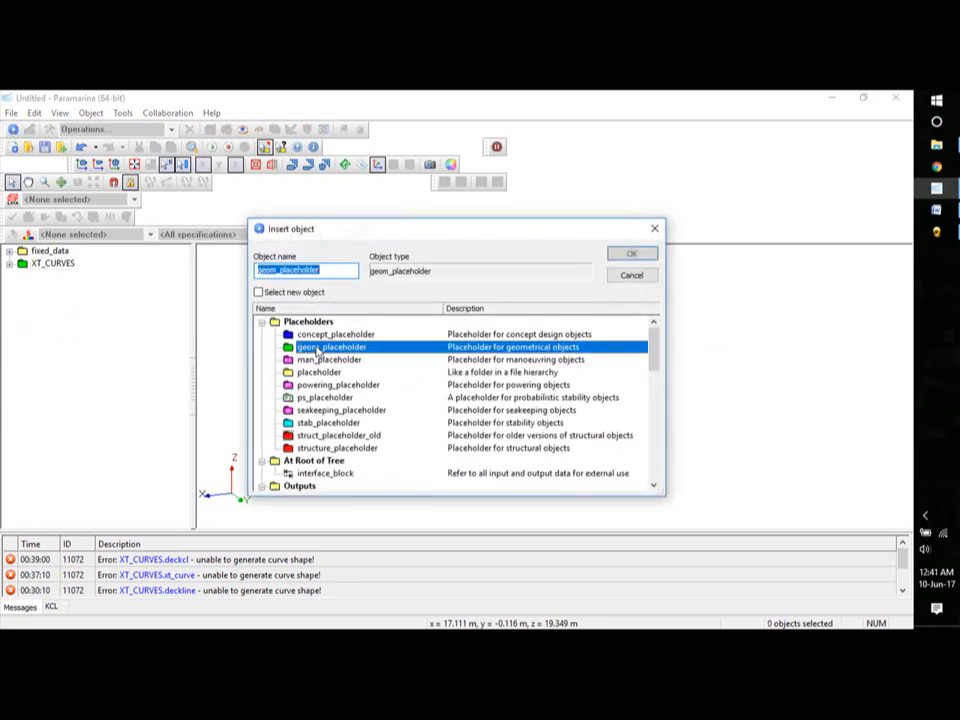
type("hull surfaces")
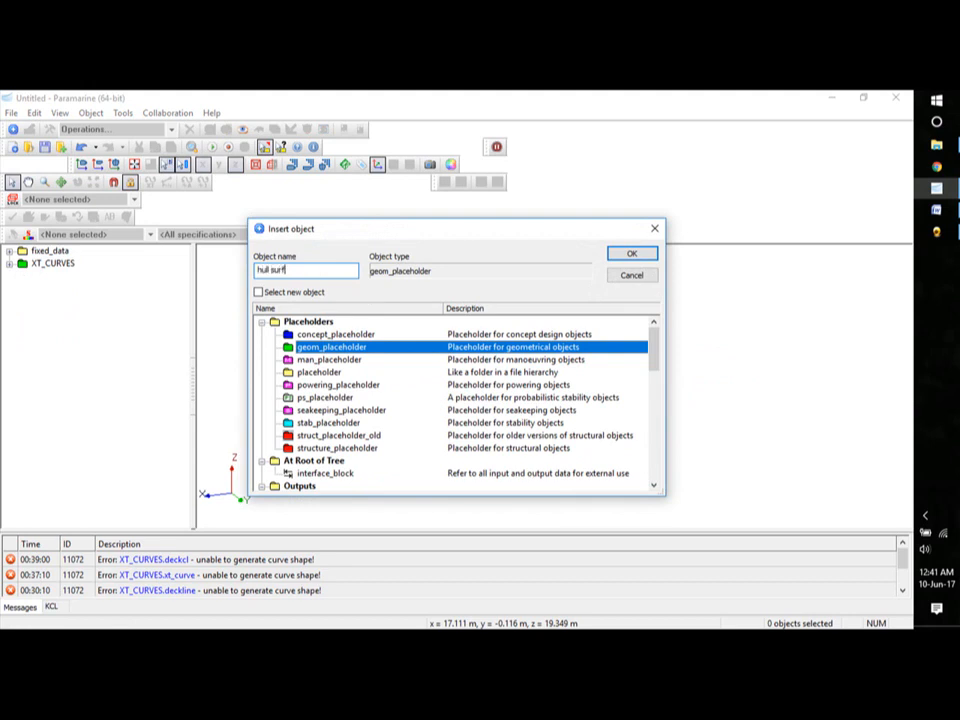
left_click(632, 253)
- Insert a geom_placeholder inside hull_surfaces and rename it hullsurface_port
left_click(46, 278)
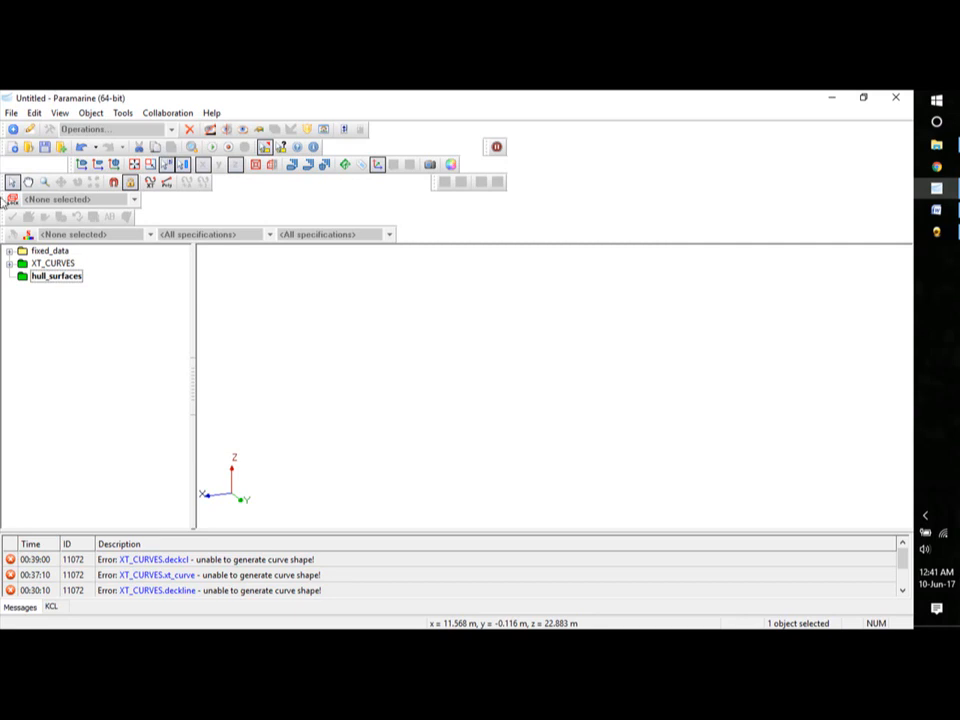
left_click(12, 129)
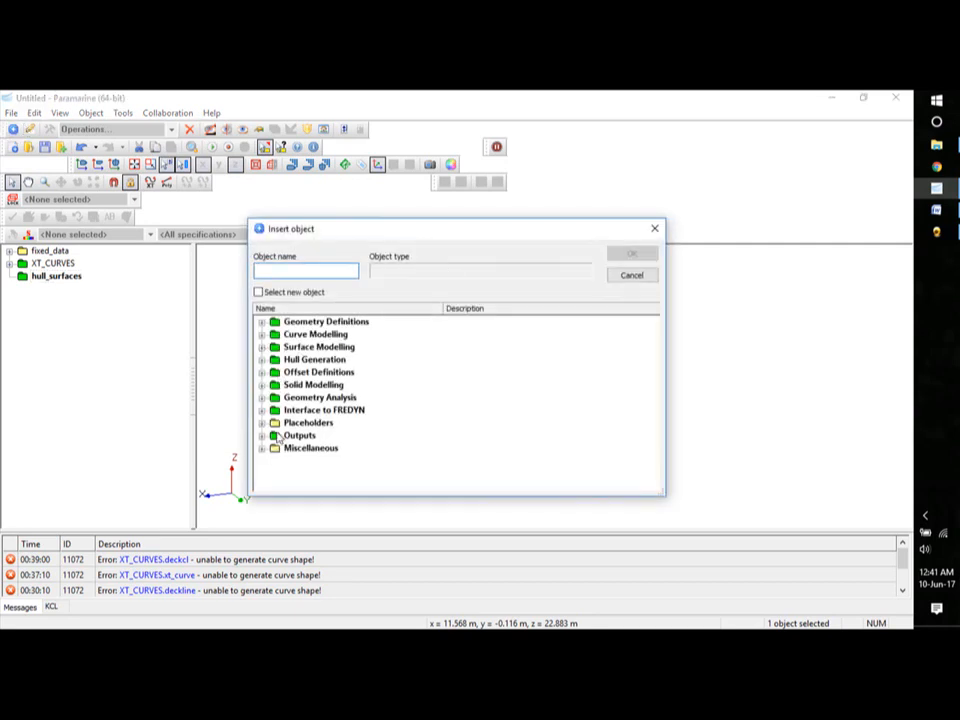
left_click(261, 423)
double_click(305, 377)
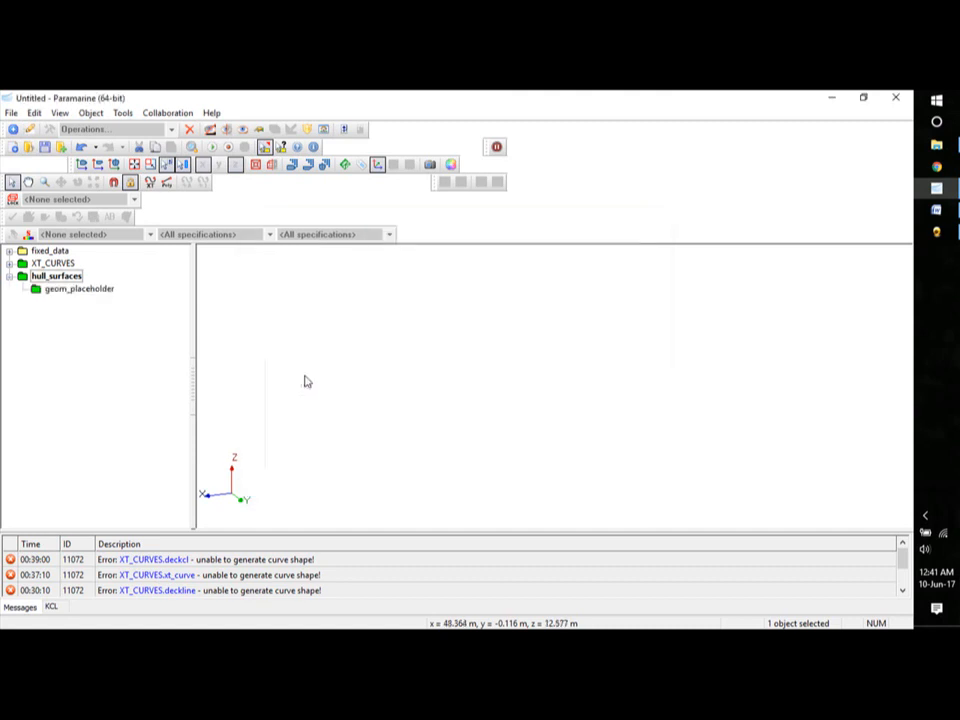
left_click(71, 290)
right_click(71, 290)
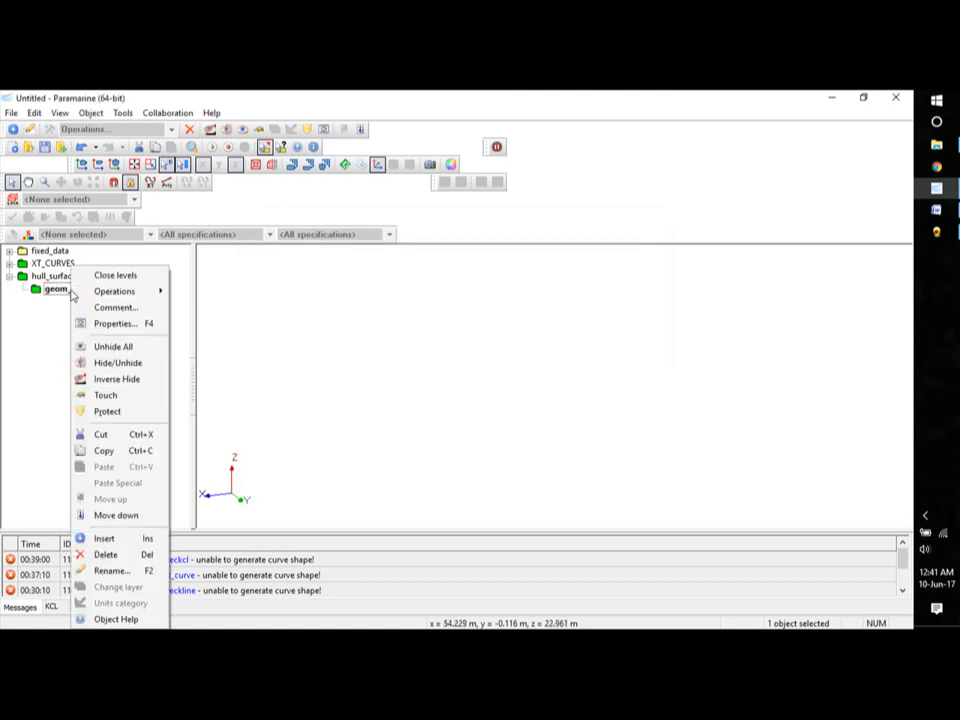
left_click(112, 571)
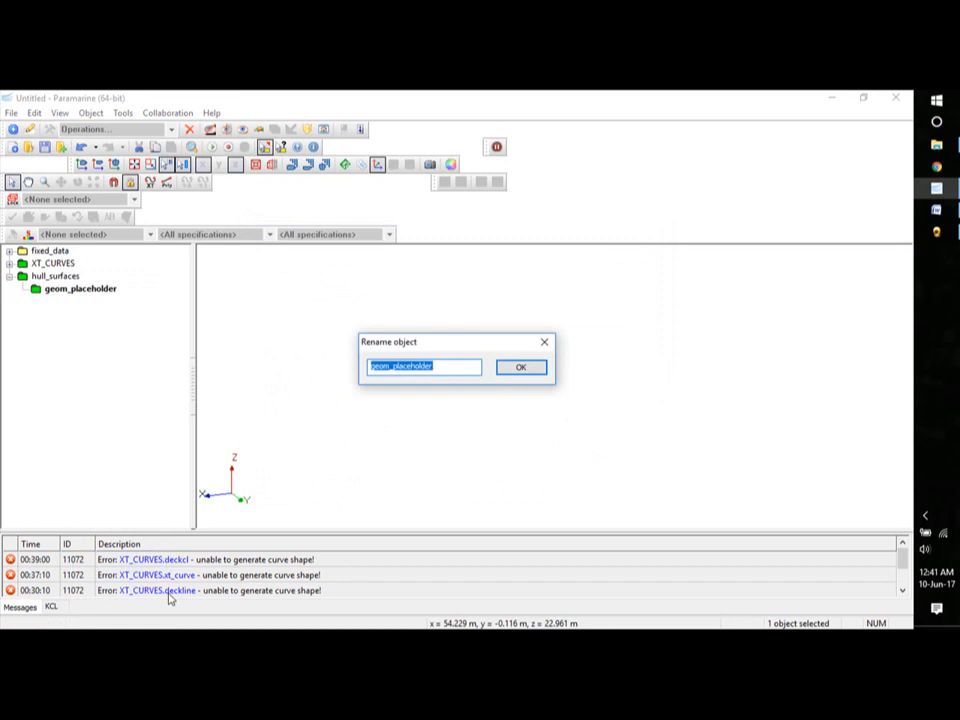
type("hullsurface port")
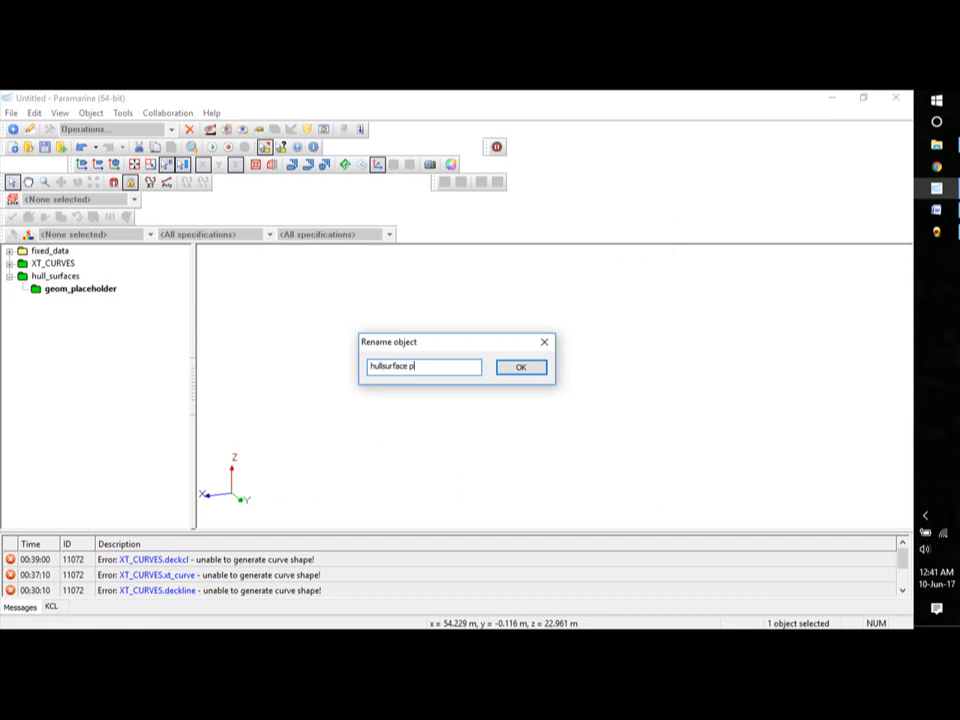
left_click(514, 367)
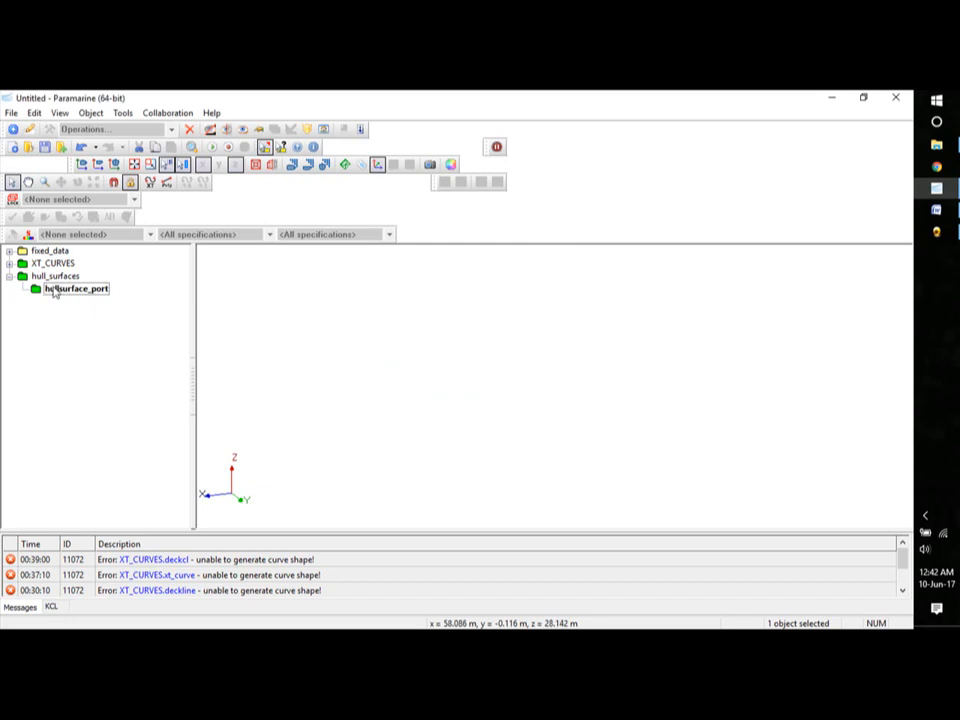
- Insert a Hull Generation xt_surface object with its default name under hullsurface_port
left_click(13, 130)
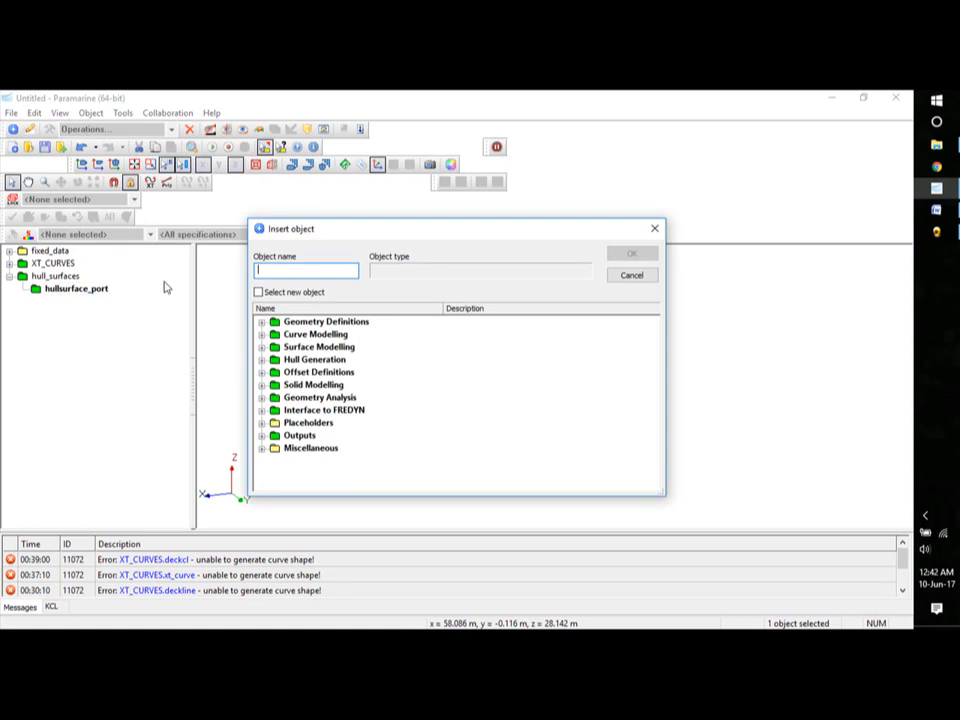
left_click(261, 360)
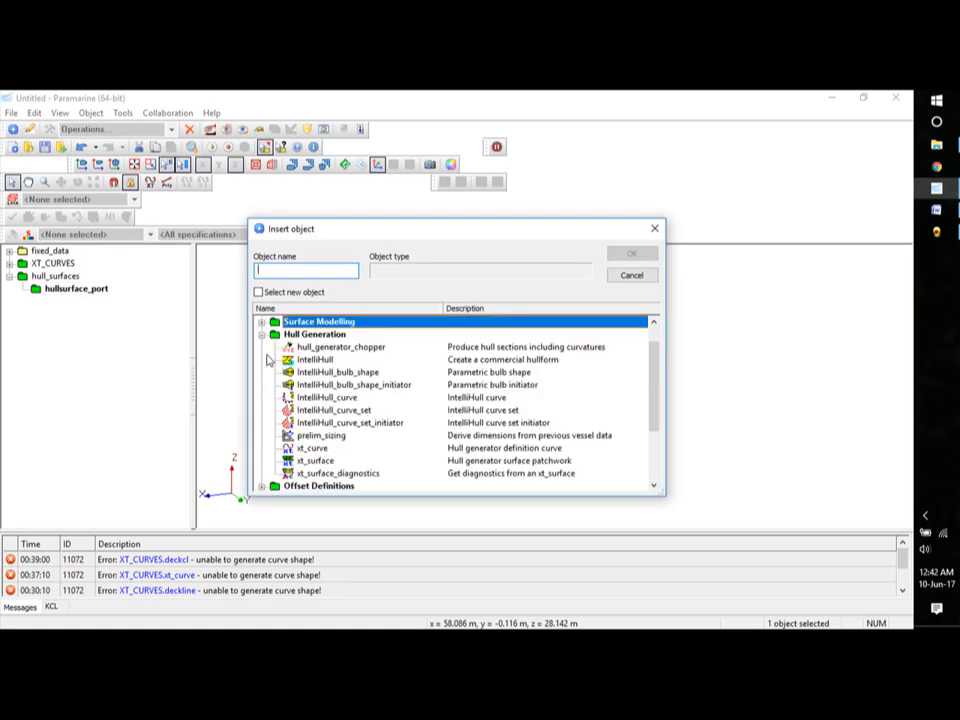
left_click(317, 461)
left_click(645, 256)
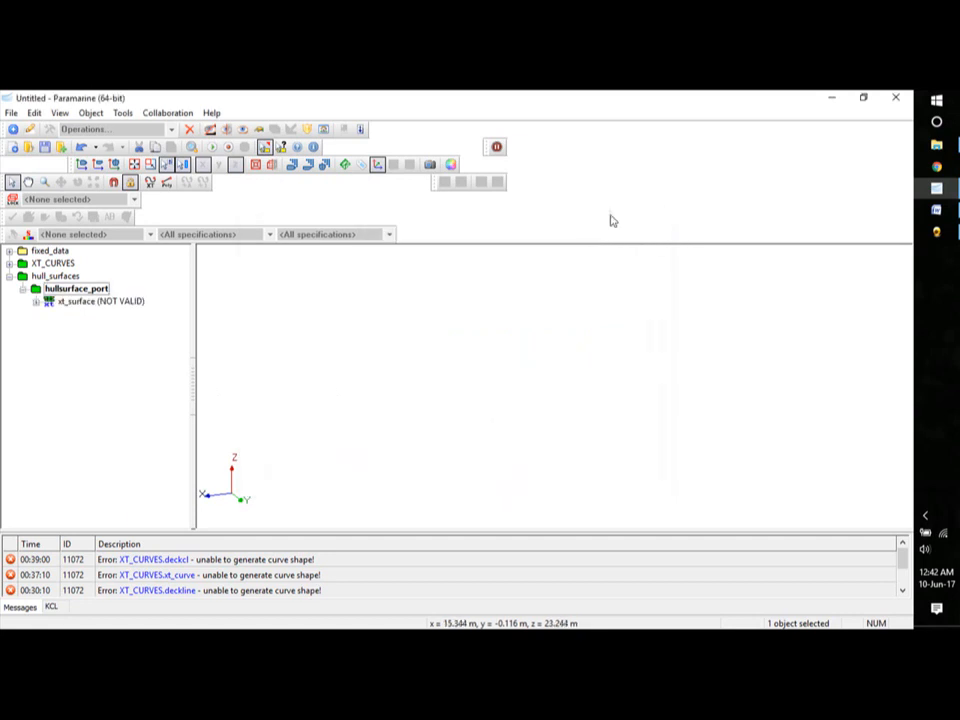
- Rename the xt_surface object under hullsurface_port as port_surface
left_click(91, 303)
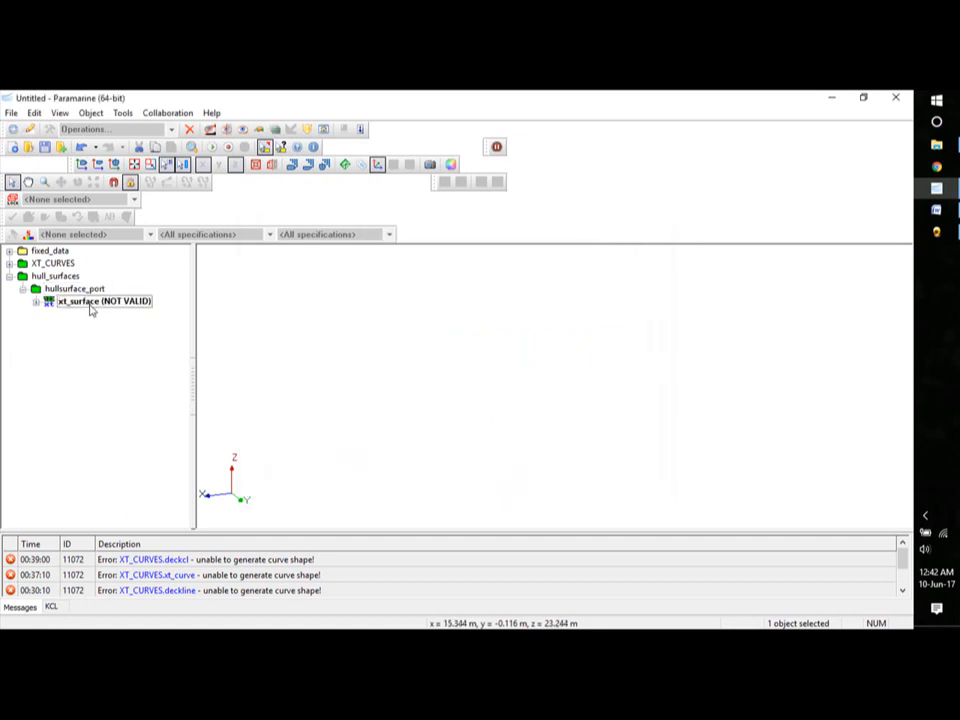
right_click(91, 309)
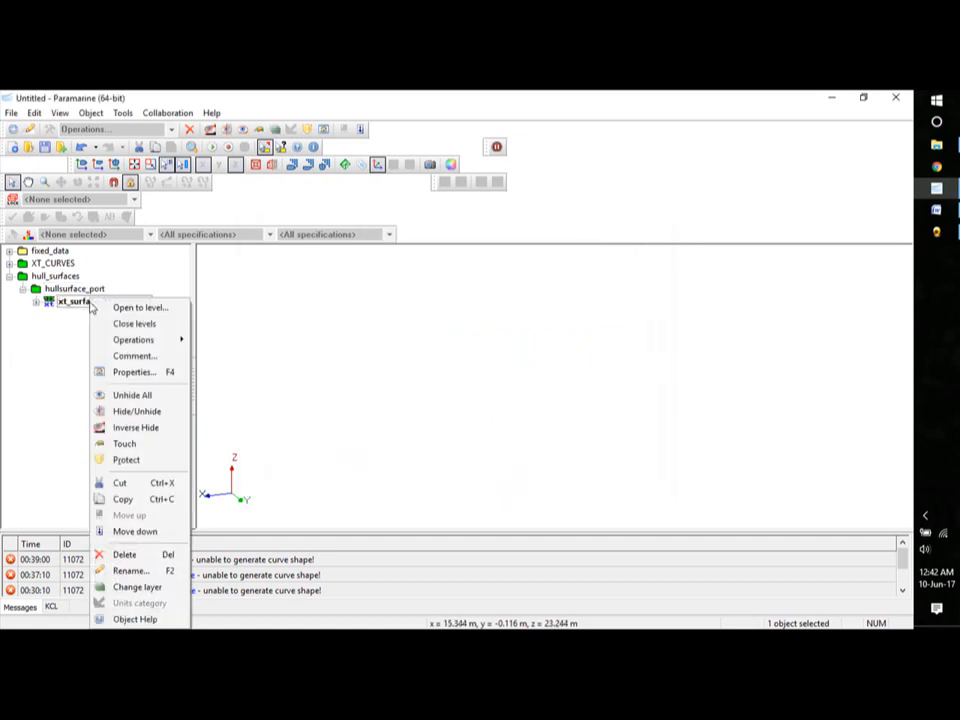
left_click(163, 568)
type("port")
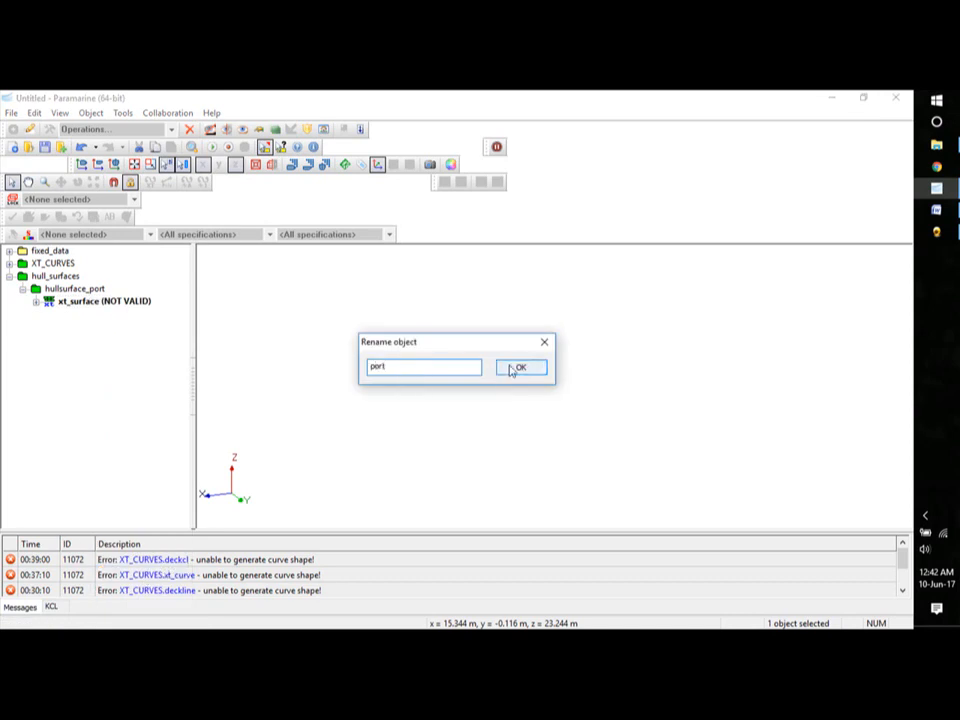
type(" sr")
left_click(508, 371)
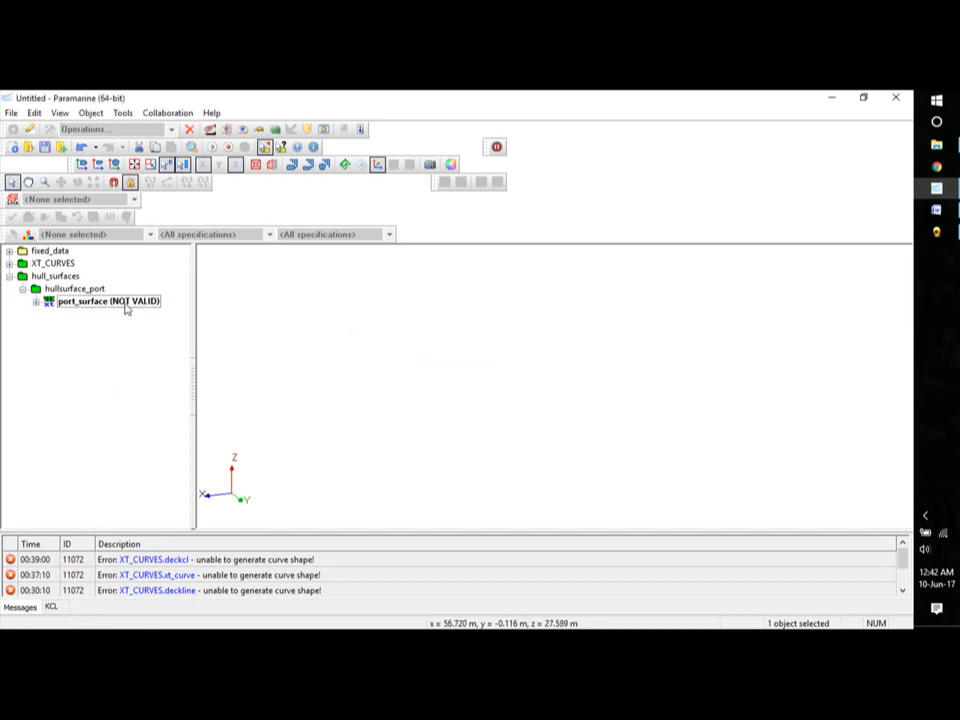
- Set the surface type of port_surface to Coons_linear_Bezier and collapse the list of type options
left_click(36, 302)
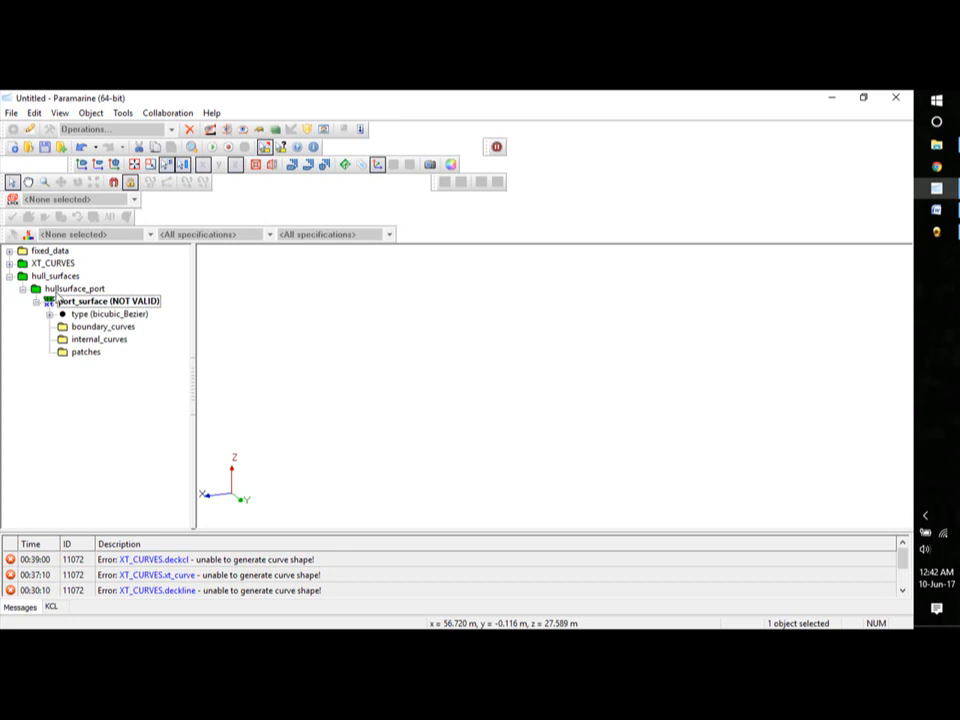
left_click(49, 314)
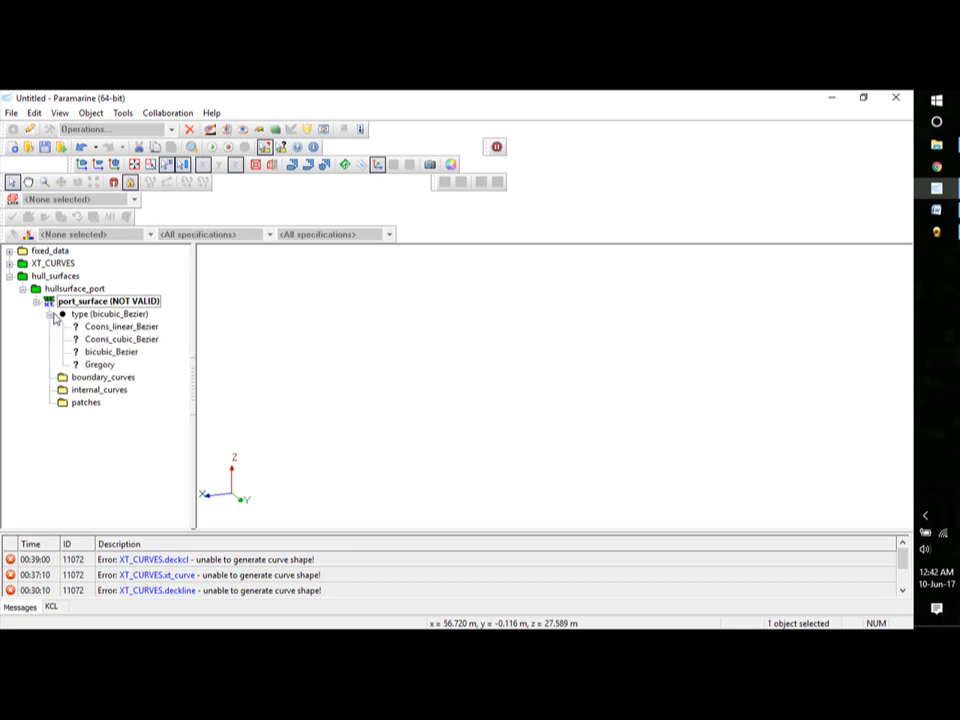
left_click(112, 328)
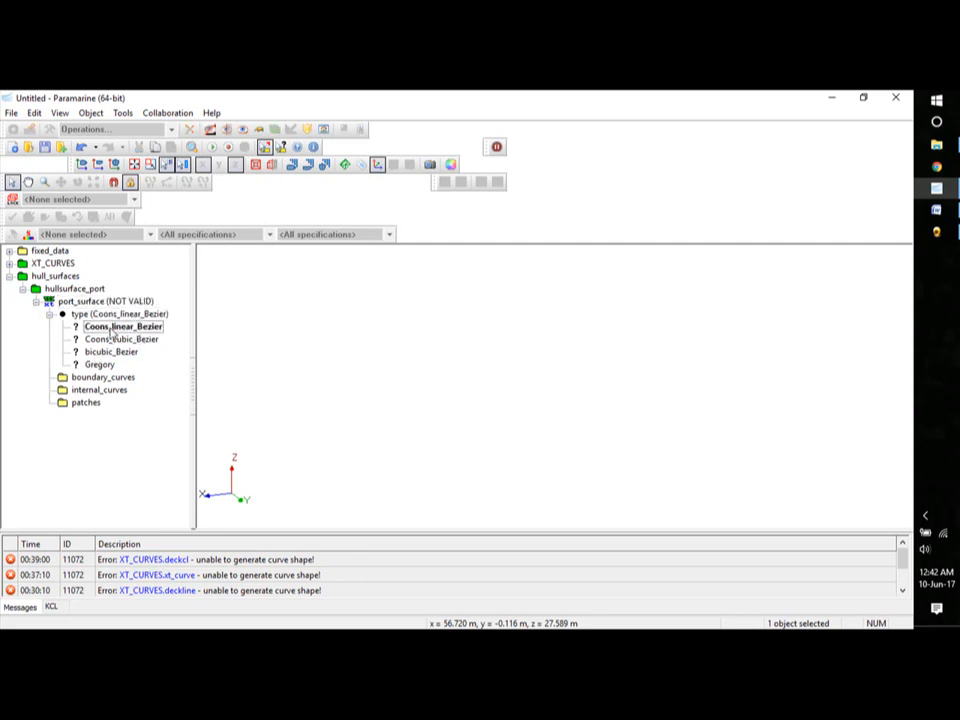
left_click(49, 314)
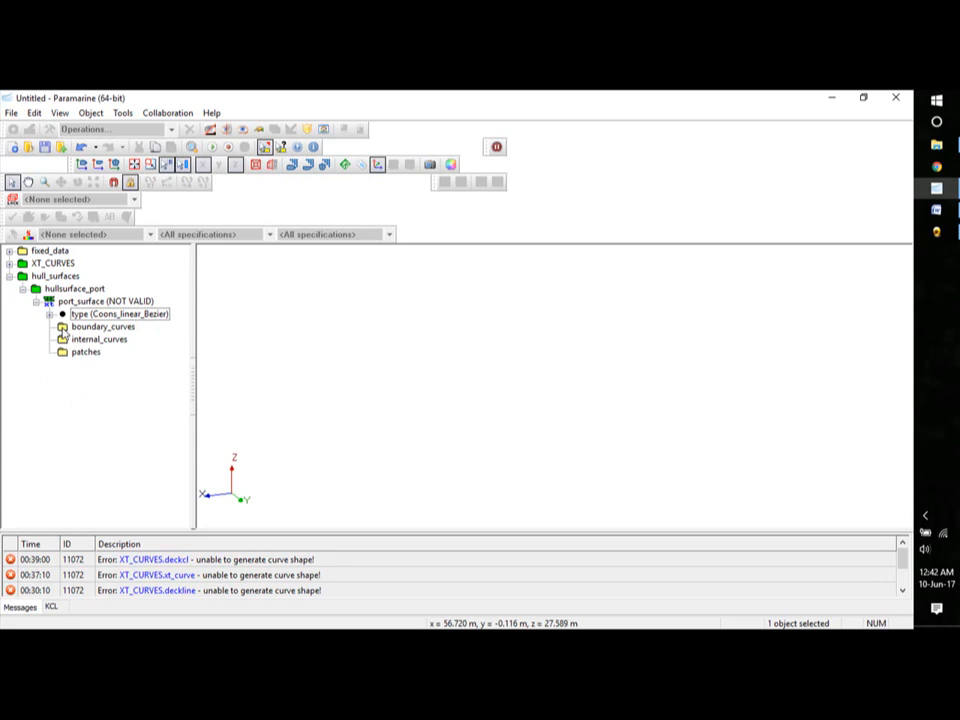
- Copy the Longi_CL and deckline curves from XT_CURVES and paste them as references into the boundary_curves of port_surface
left_click(9, 264)
left_click(58, 277)
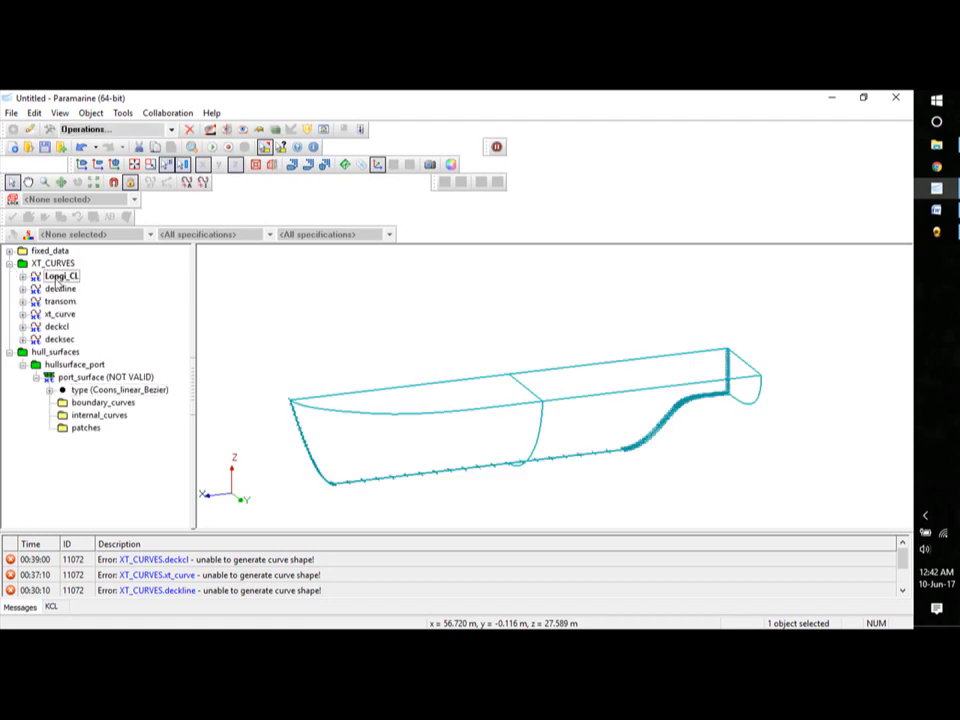
left_click(60, 289, "ctrl")
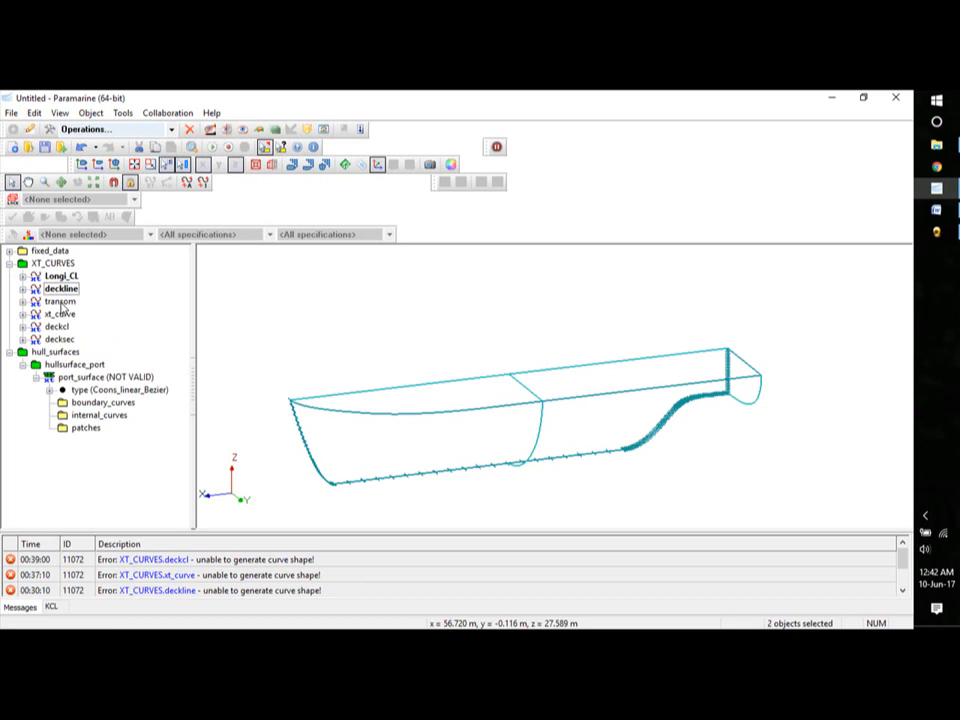
right_click(67, 286)
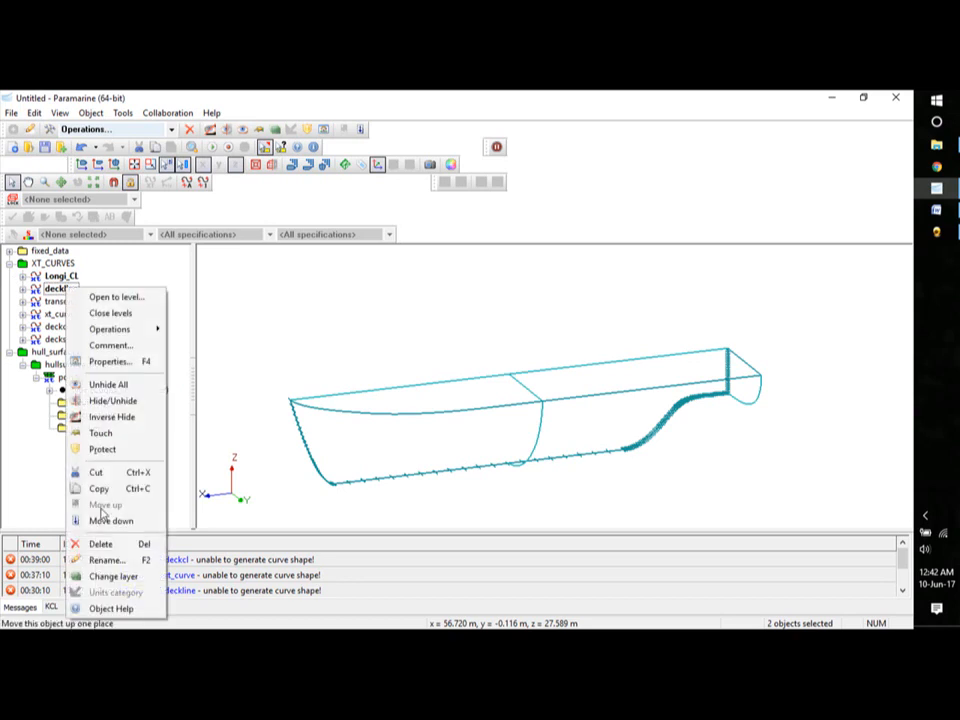
left_click(85, 402)
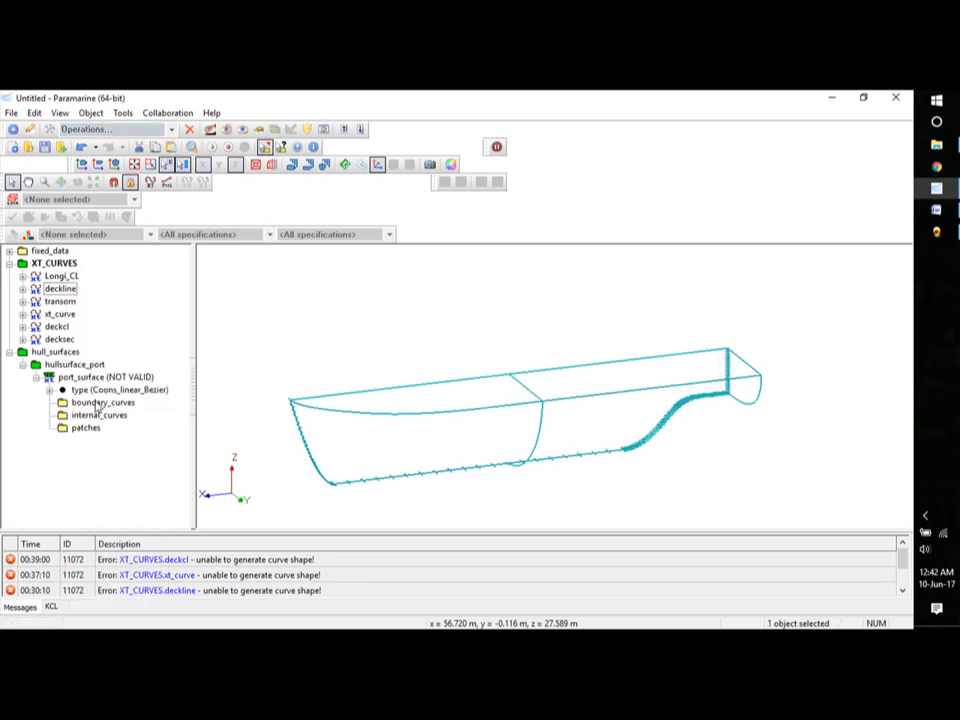
right_click(90, 405)
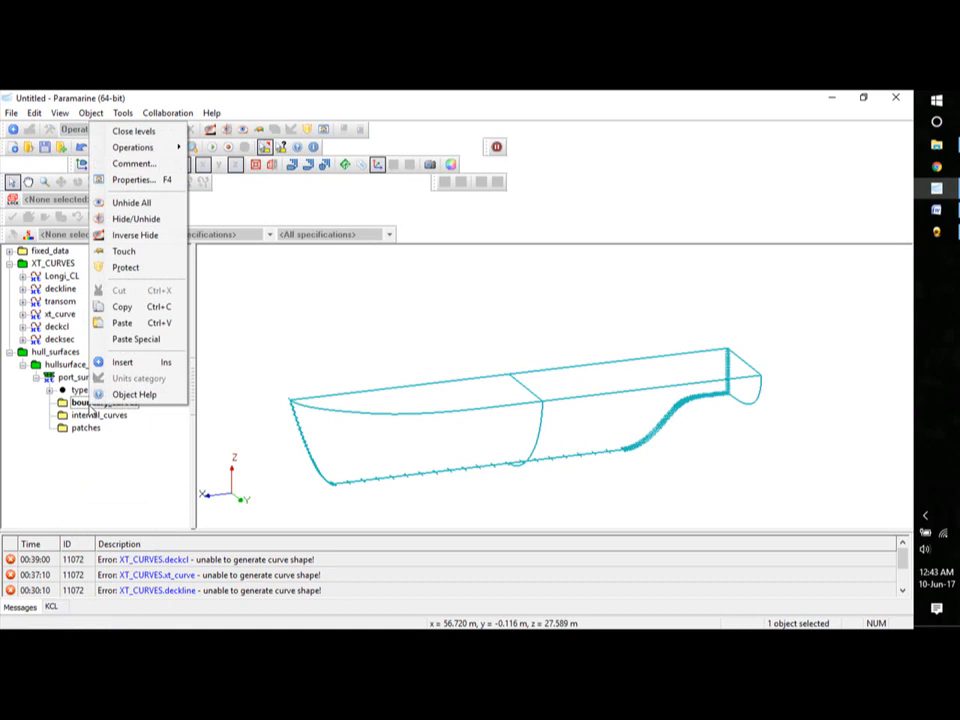
left_click(135, 340)
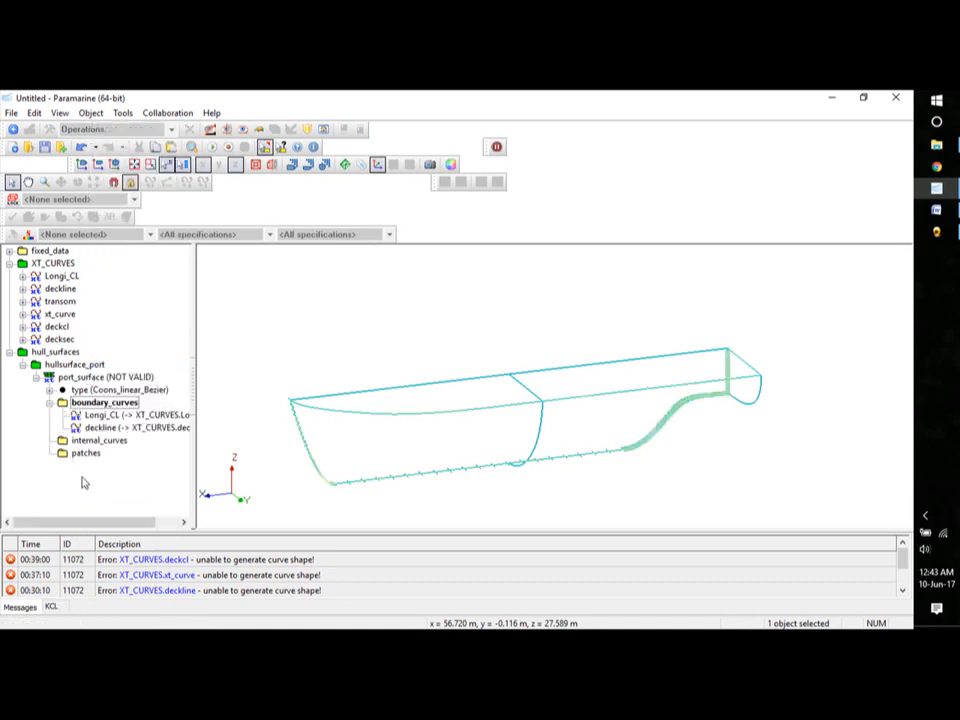
- Rename the xt_curve object in XT_CURVES as sec25
left_click(60, 302)
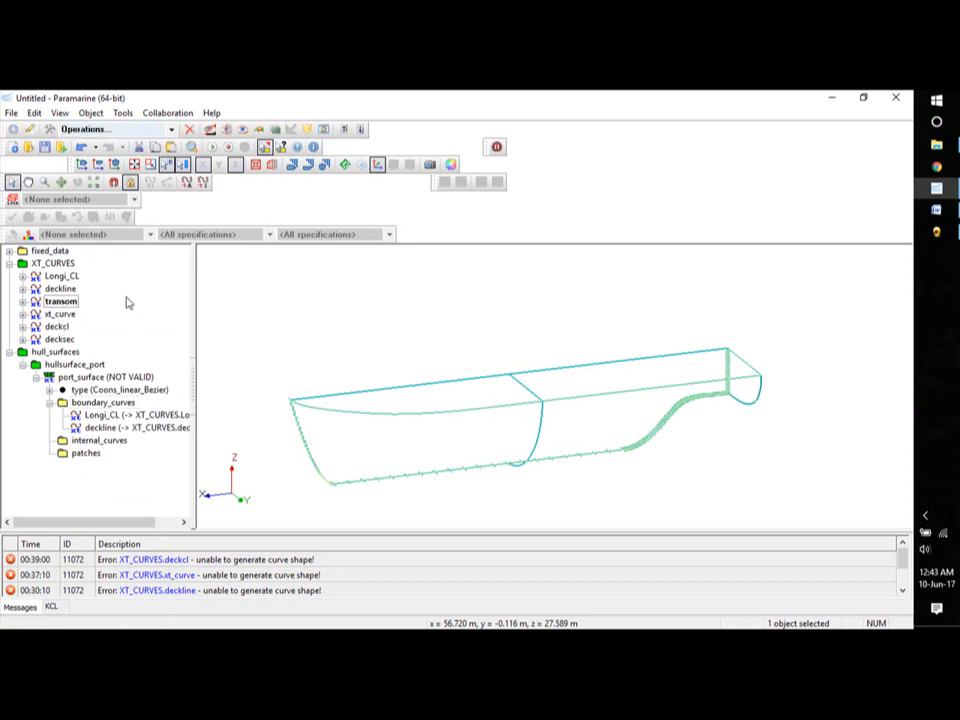
left_click(65, 316)
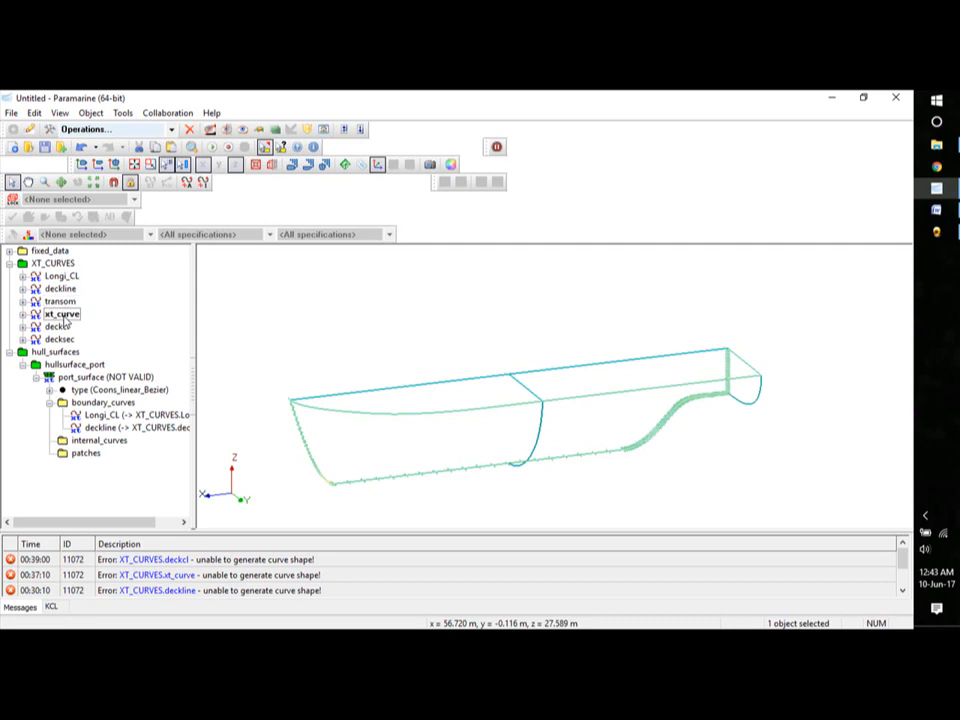
right_click(66, 320)
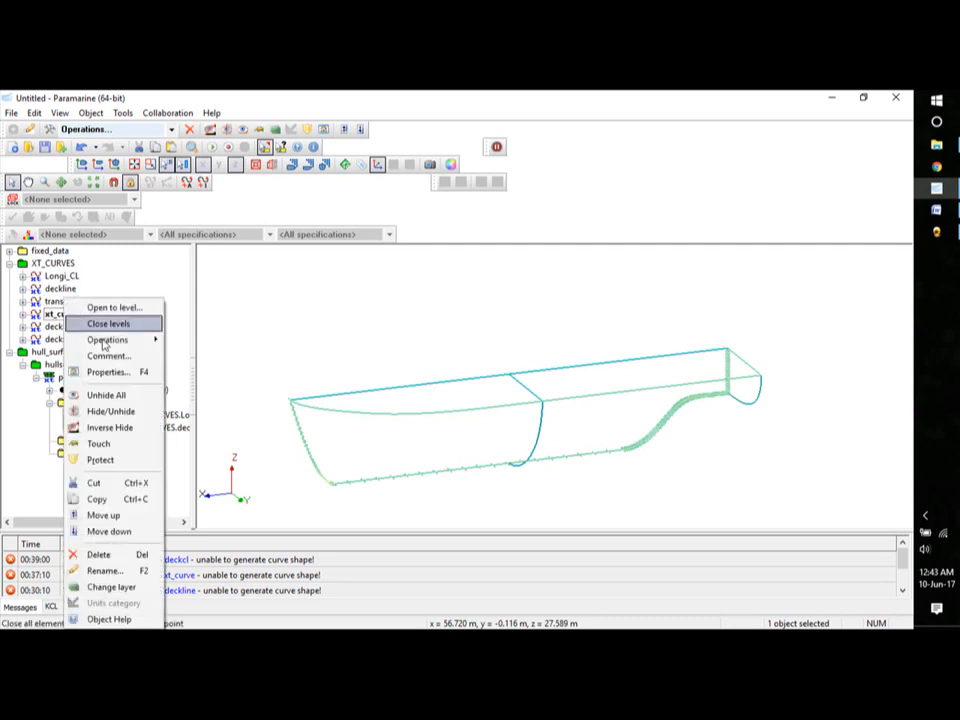
left_click(112, 570)
type("se")
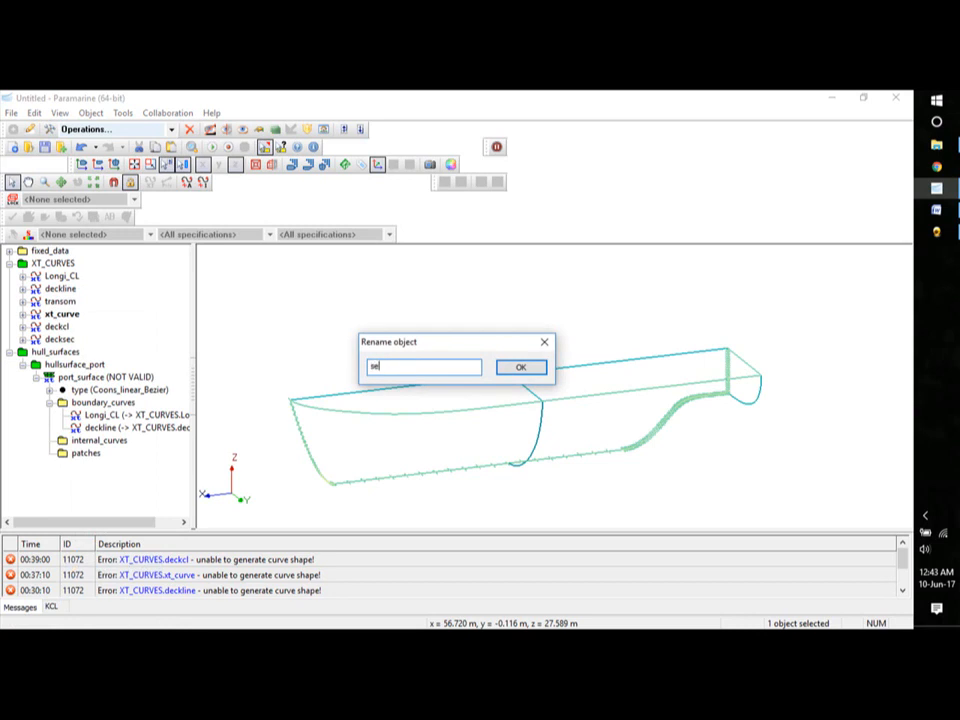
type("c25")
left_click(521, 368)
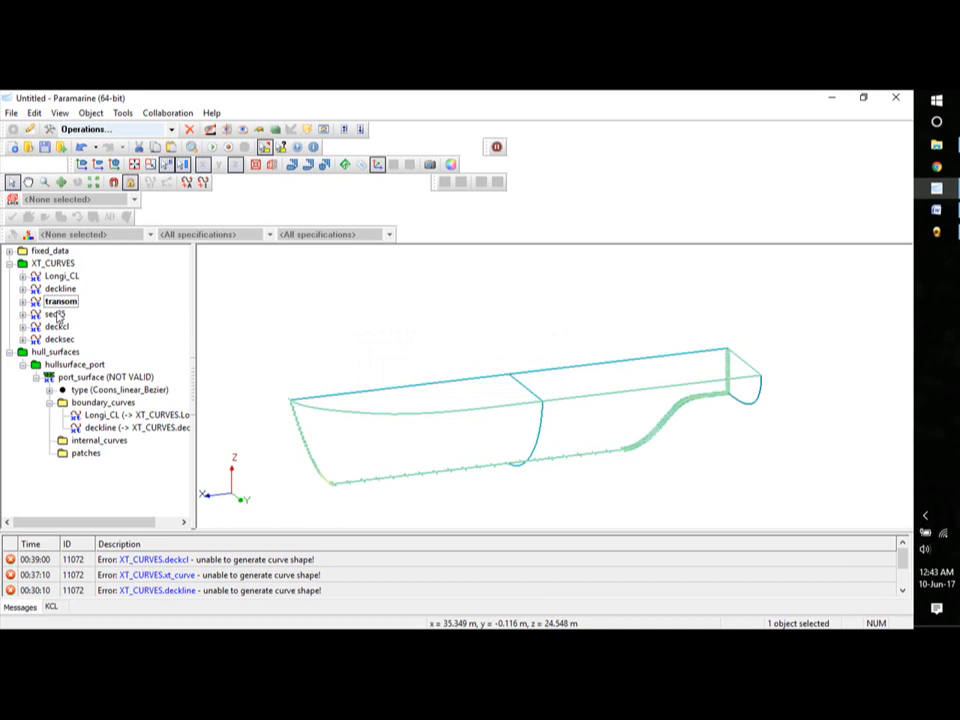
- Copy the transom and sec25 curves and paste them as references into port_surface's internal curves
left_click(55, 314, "ctrl")
right_click(57, 314)
left_click(92, 499)
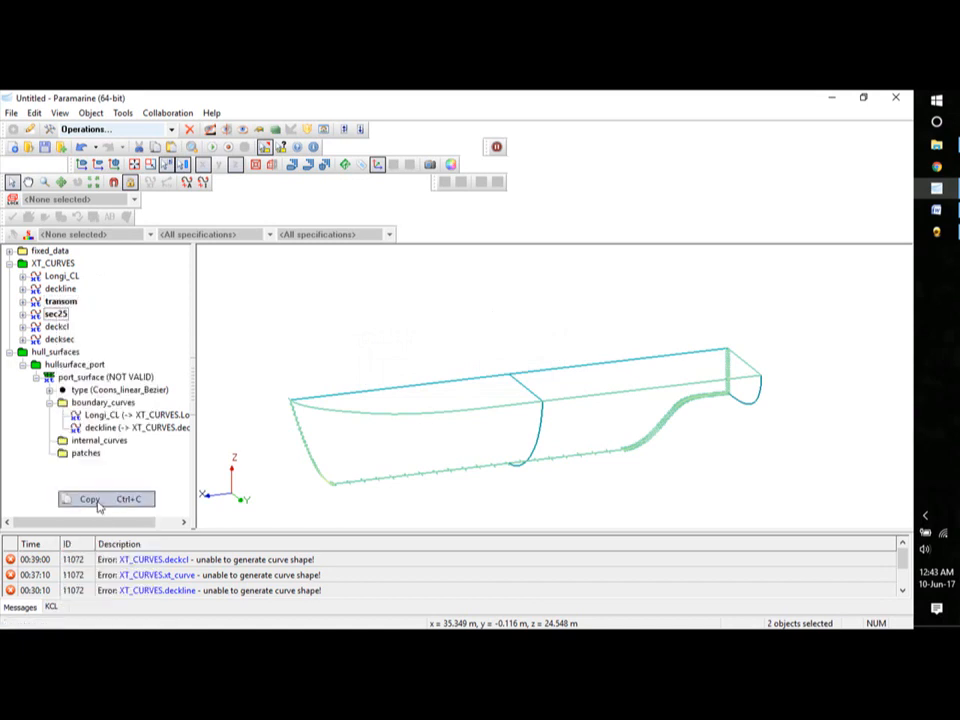
left_click(90, 440)
right_click(90, 440)
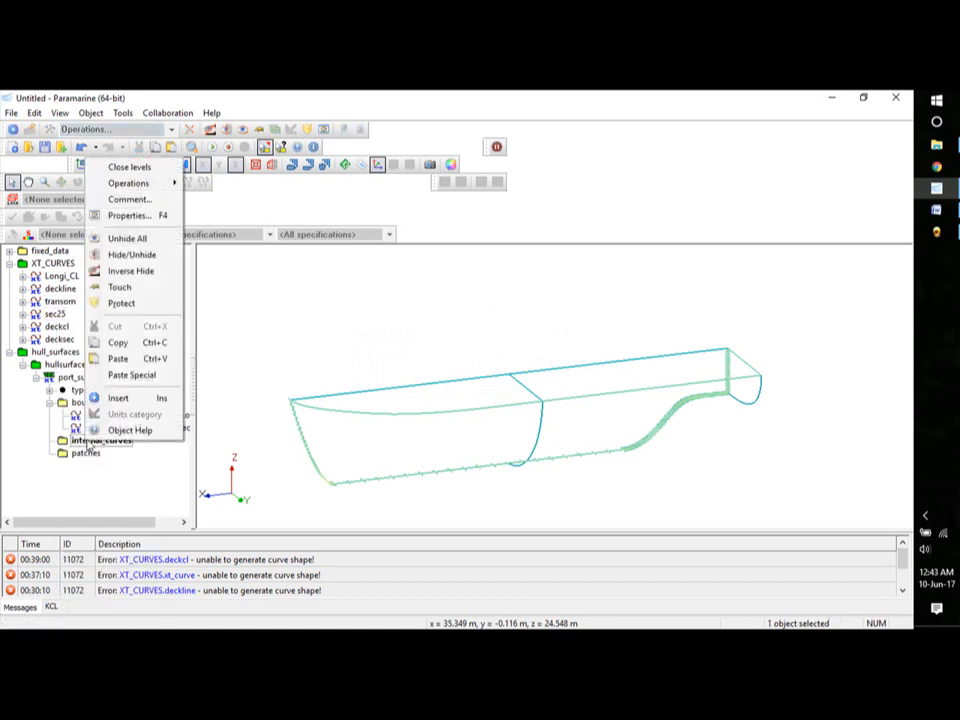
left_click(132, 374)
middle_click_drag(765, 396, 688, 458)
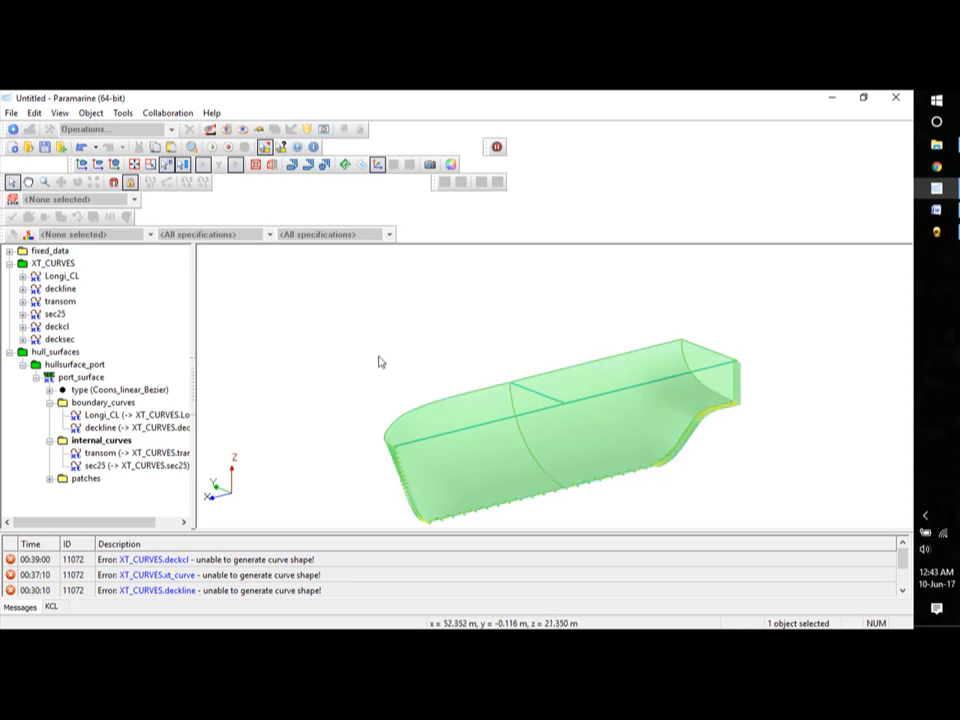
middle_click_drag(379, 362, 566, 401)
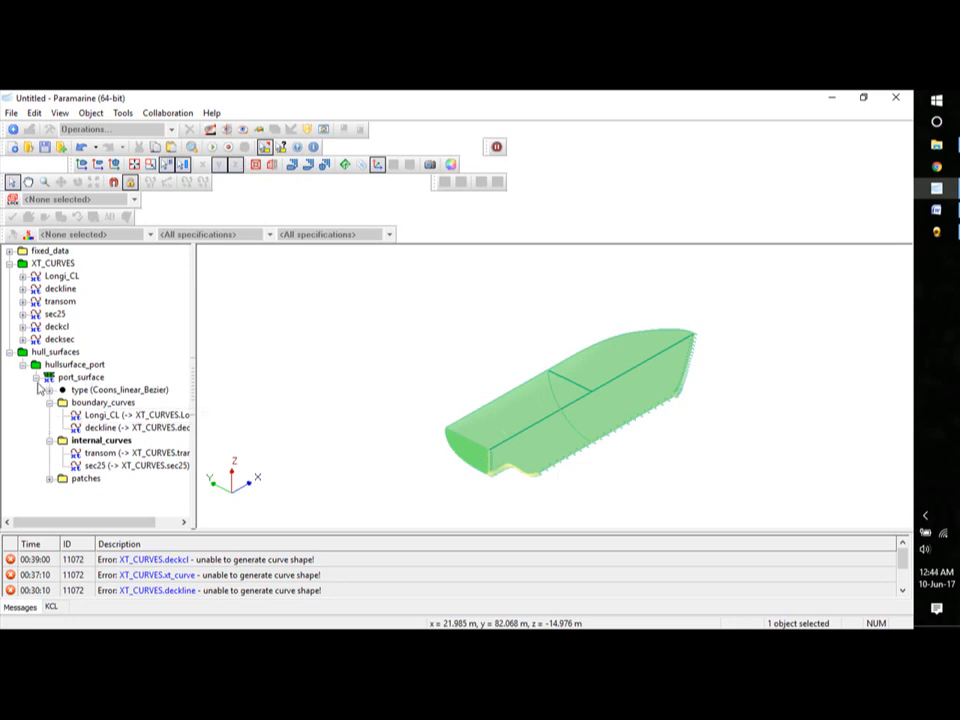
- Insert a hull-generation xt_surface named port_deck under hullsurface_port
left_click(36, 378)
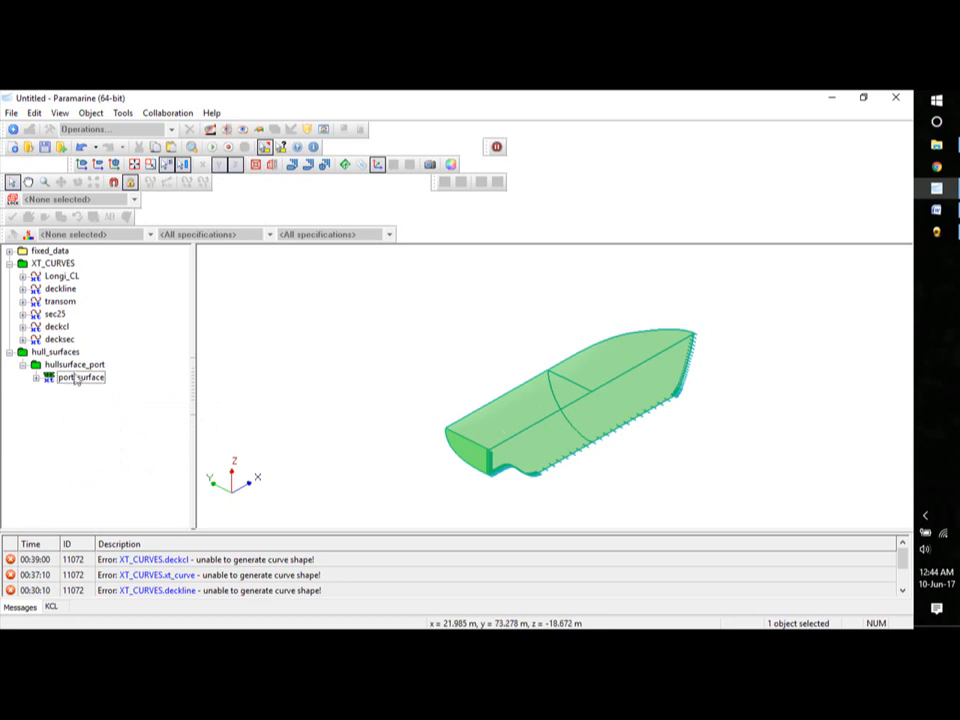
left_click(66, 365)
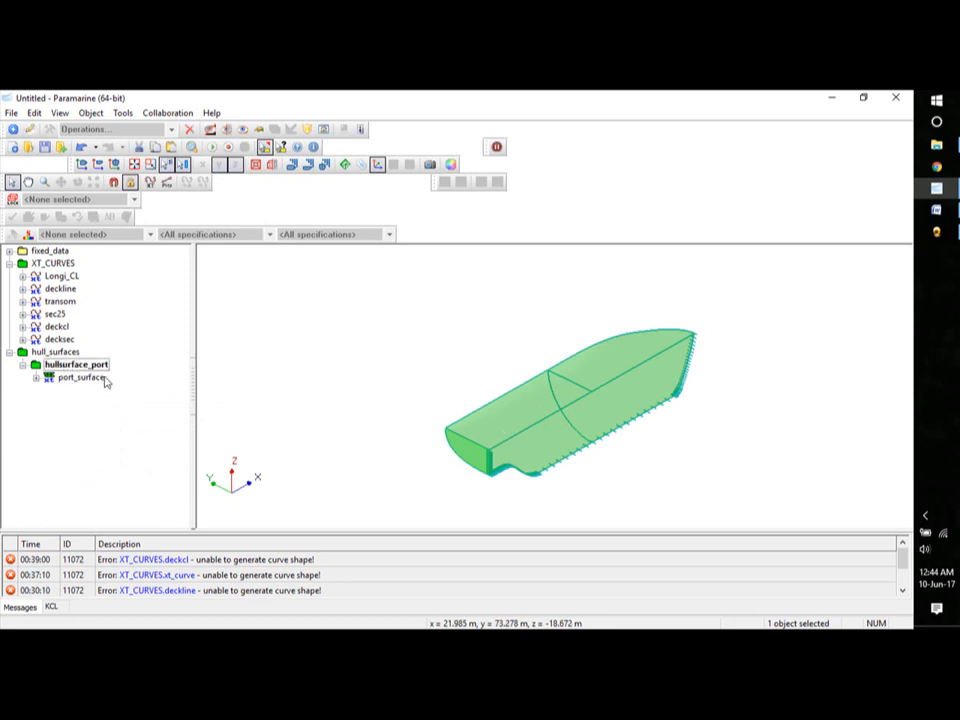
left_click(12, 129)
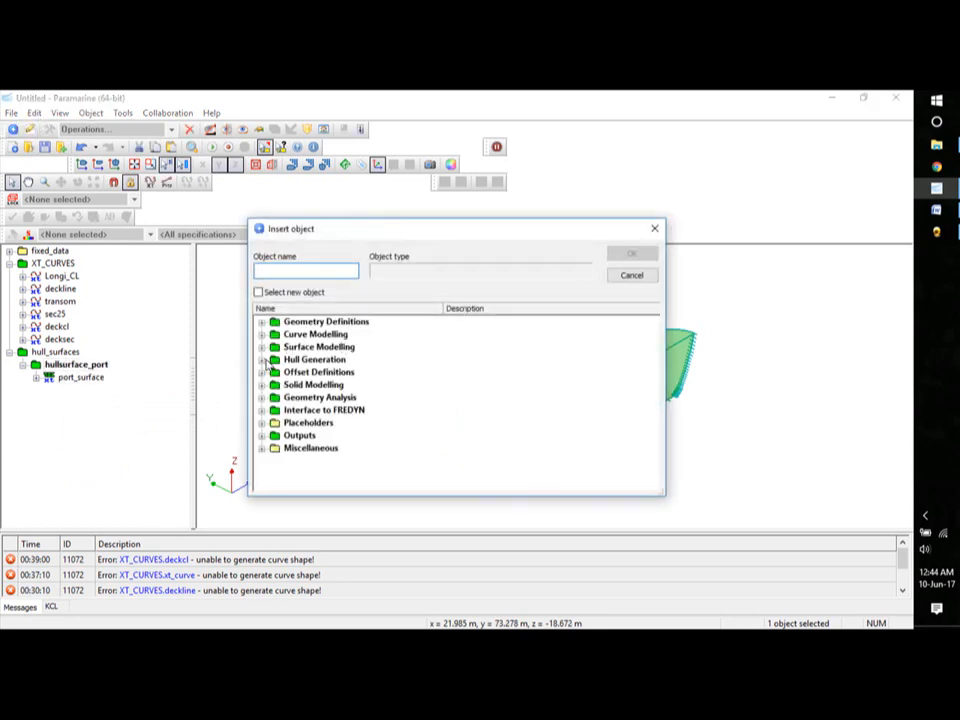
left_click(261, 359)
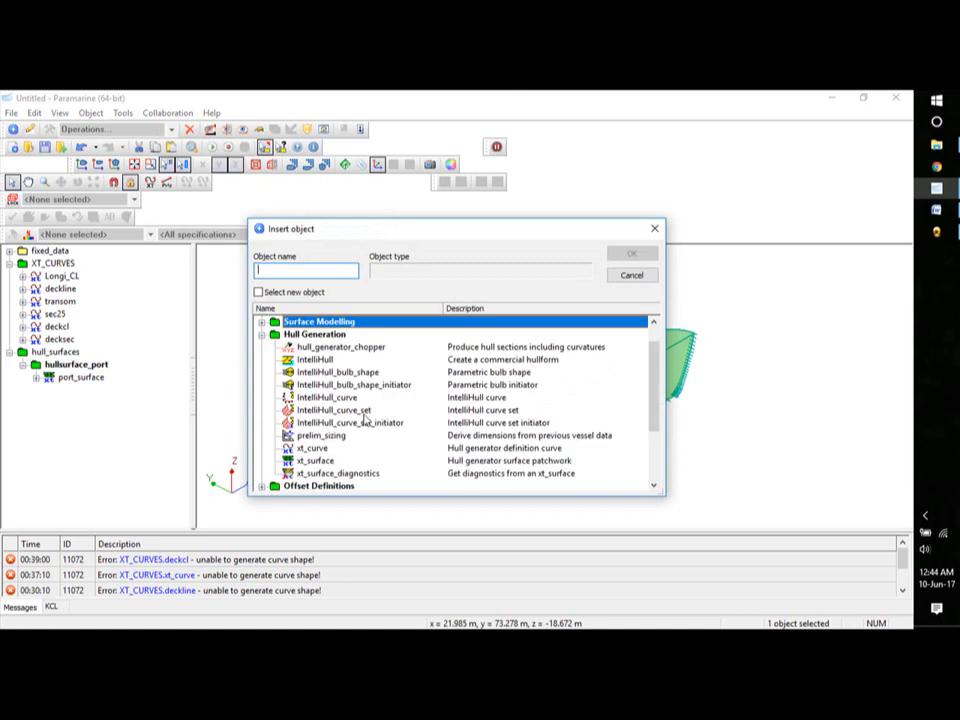
left_click(322, 461)
type("port deck")
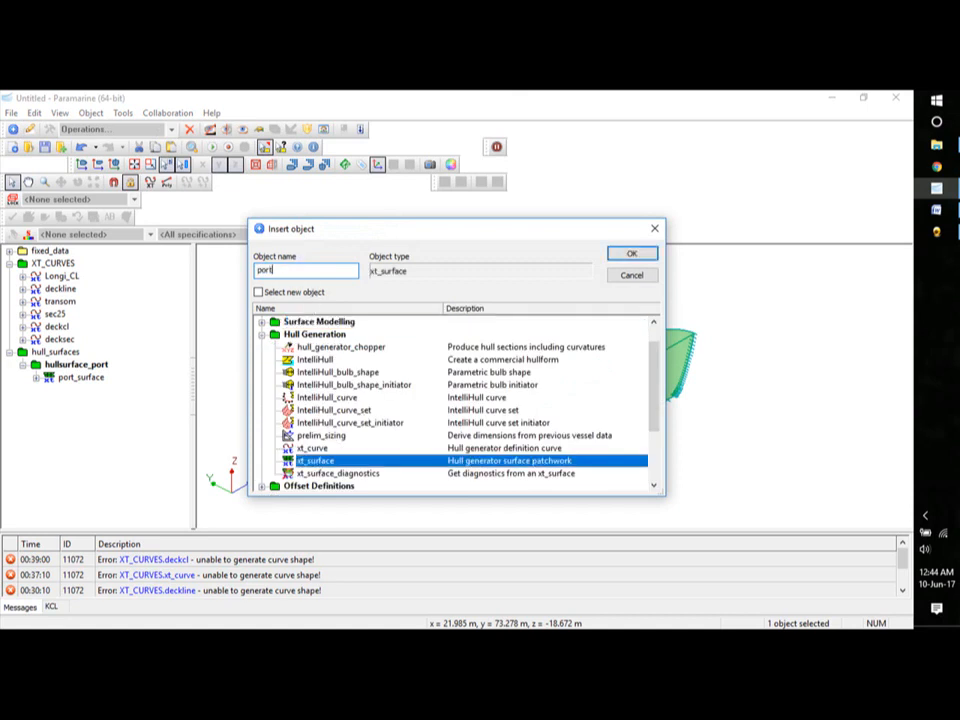
left_click(645, 255)
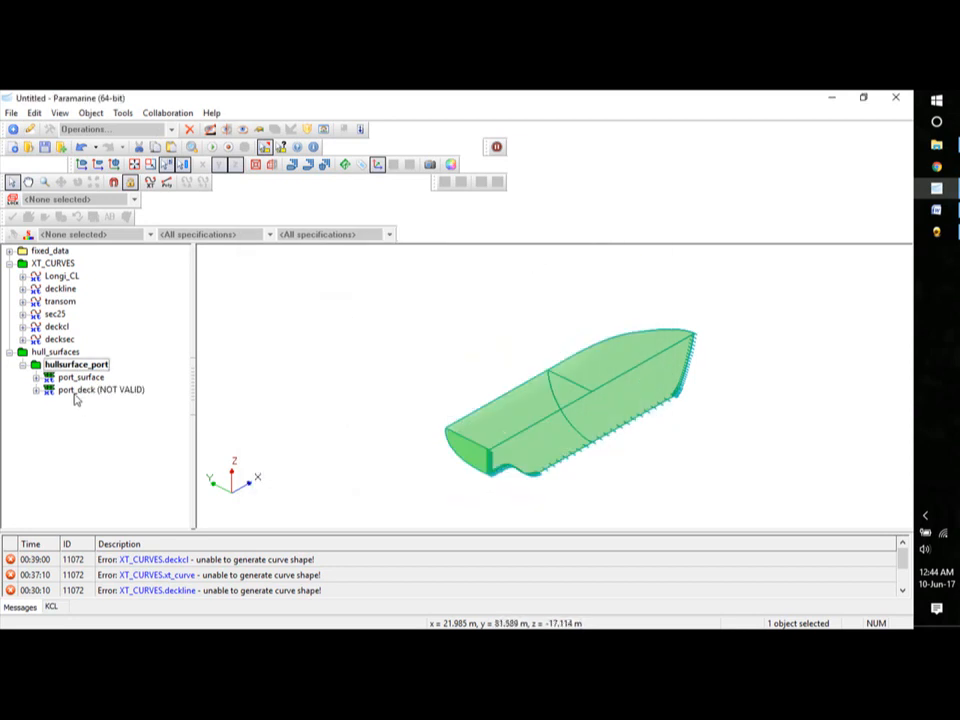
- Copy the deckline and deckcl curves and paste them as references into port_deck's boundary curves
left_click(36, 391)
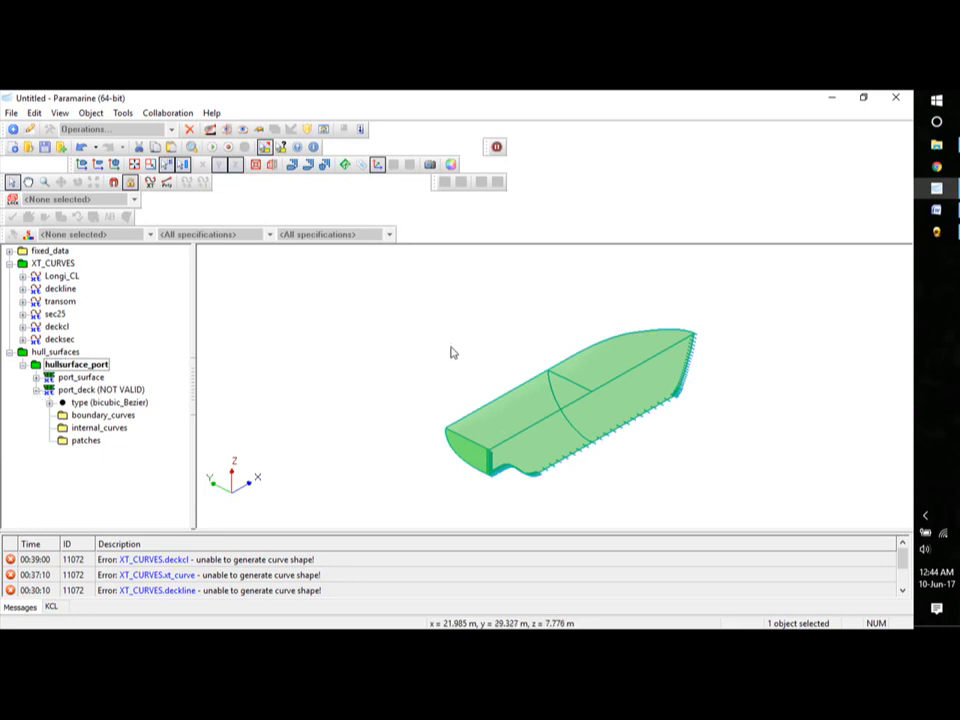
left_click(62, 289)
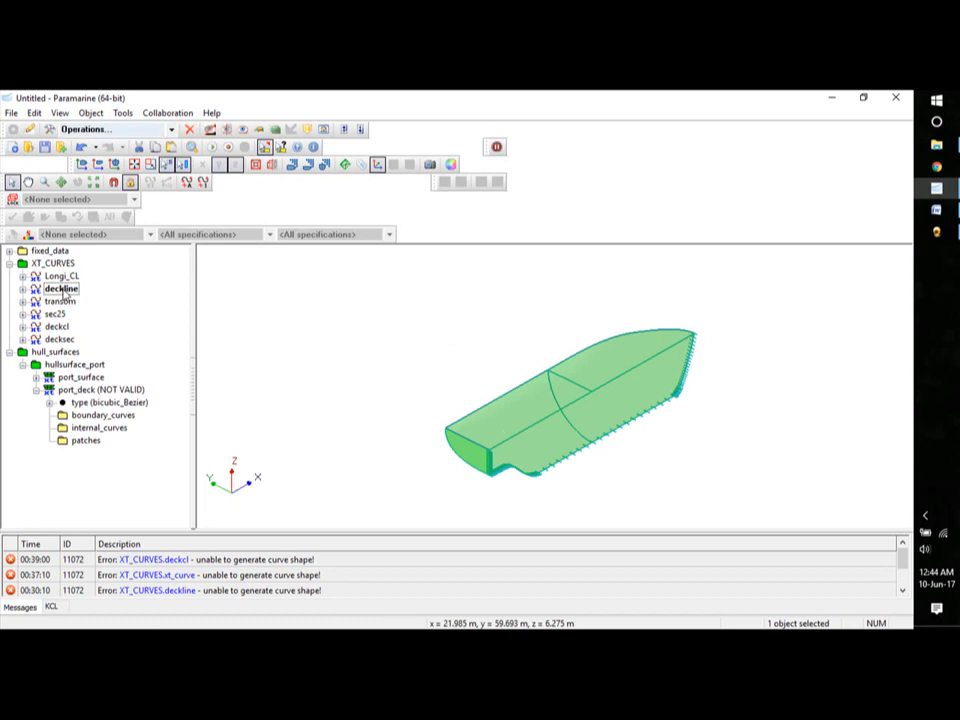
left_click(57, 328)
right_click(62, 291)
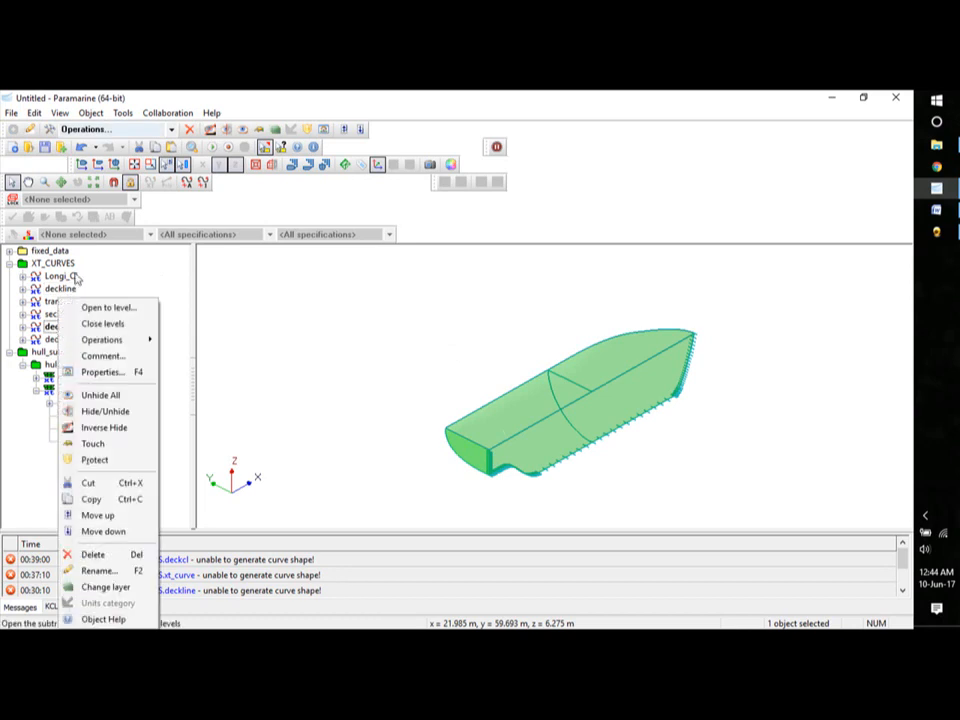
left_click(62, 291)
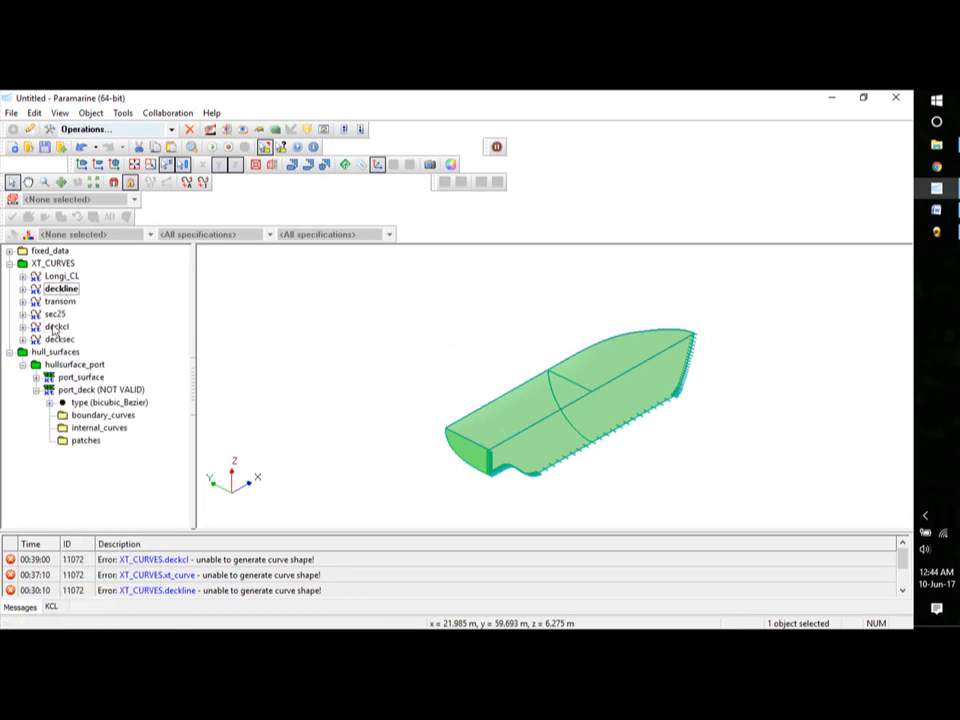
left_click(57, 328, "ctrl")
right_click(57, 328)
left_click(80, 499)
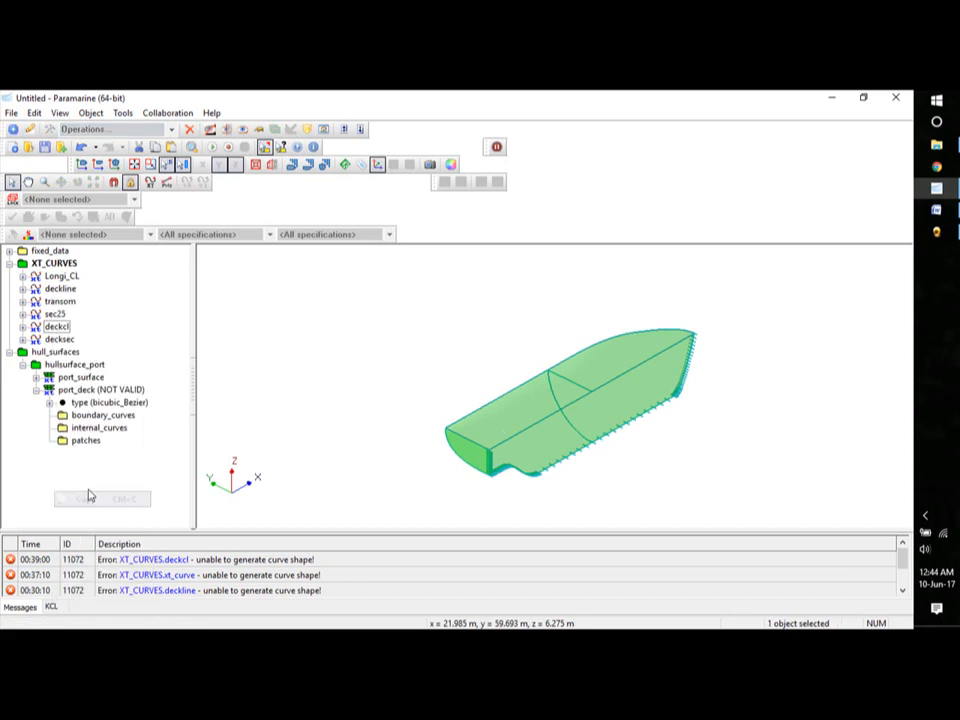
right_click(90, 422)
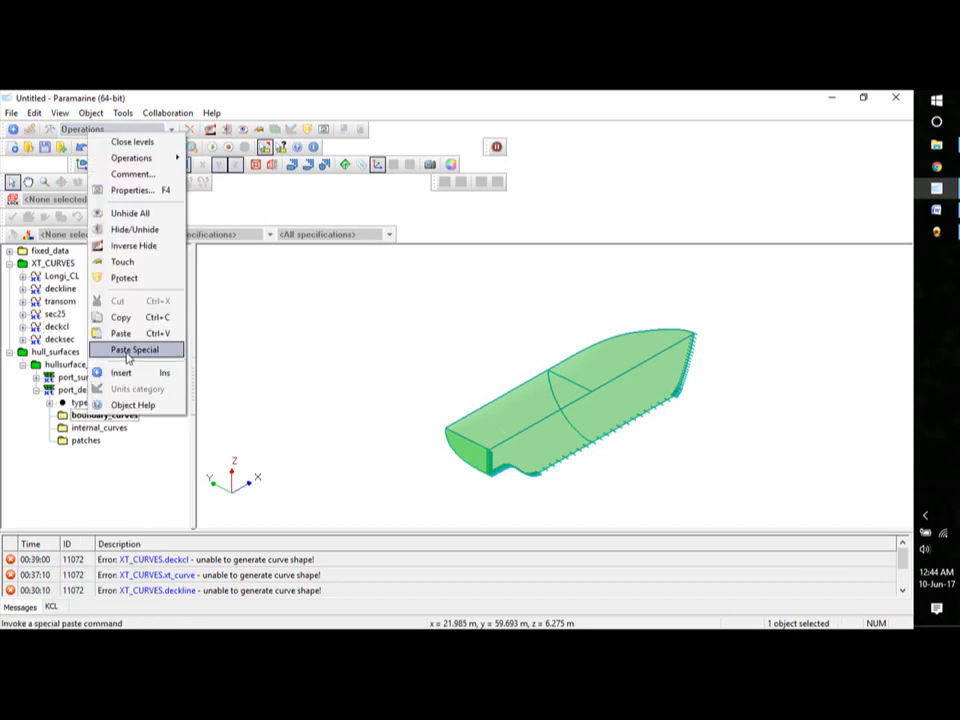
left_click(140, 349)
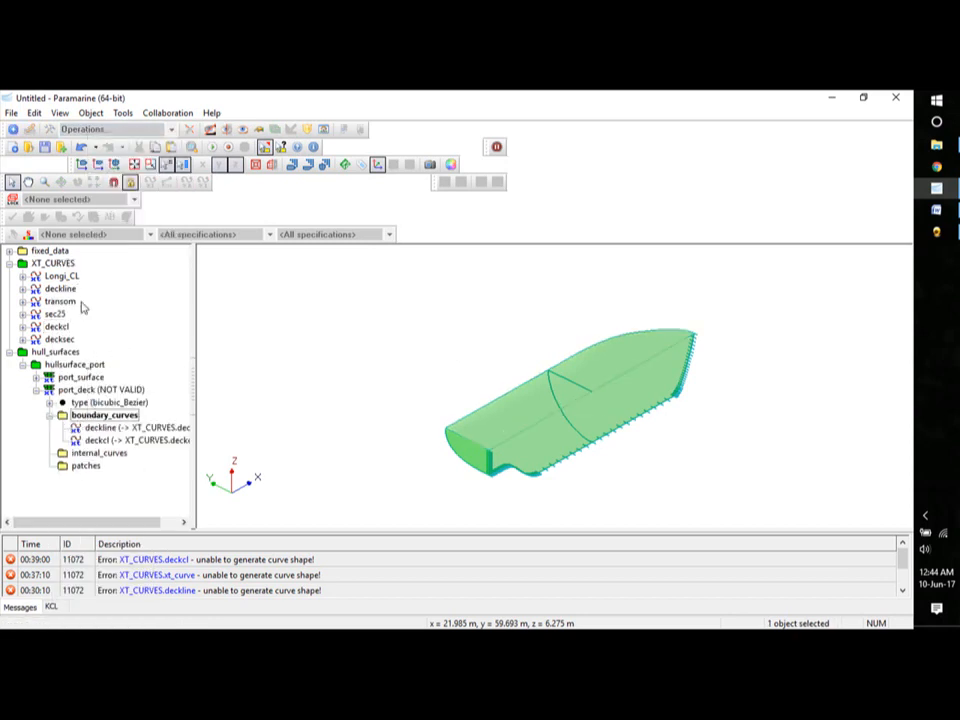
- Copy the decksec curve and paste it as a reference into port_deck's internal curves
left_click(60, 340)
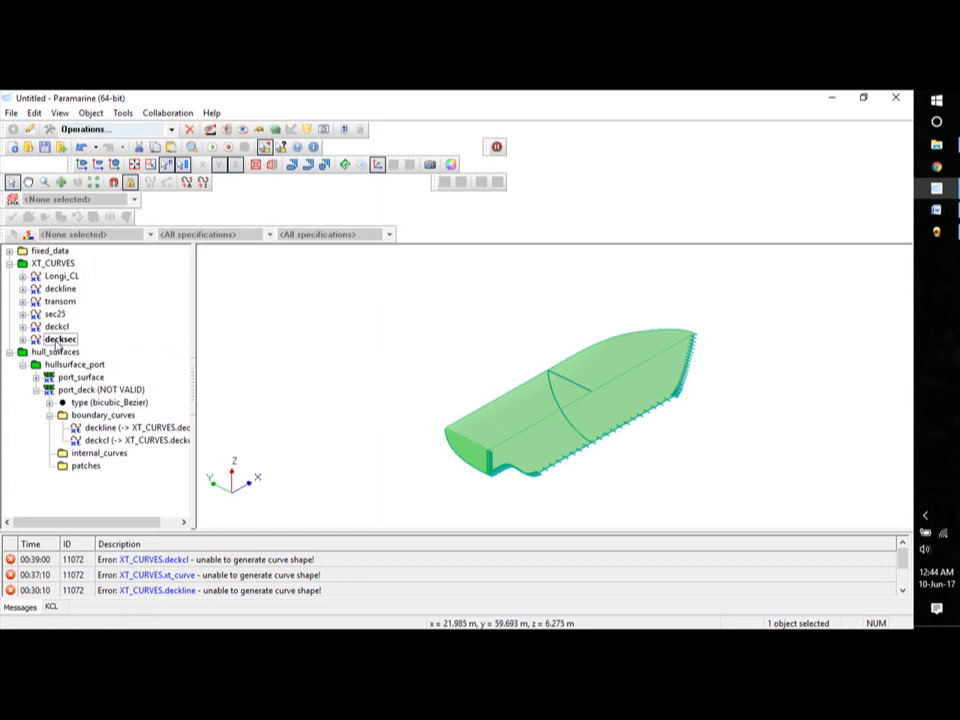
right_click(57, 345)
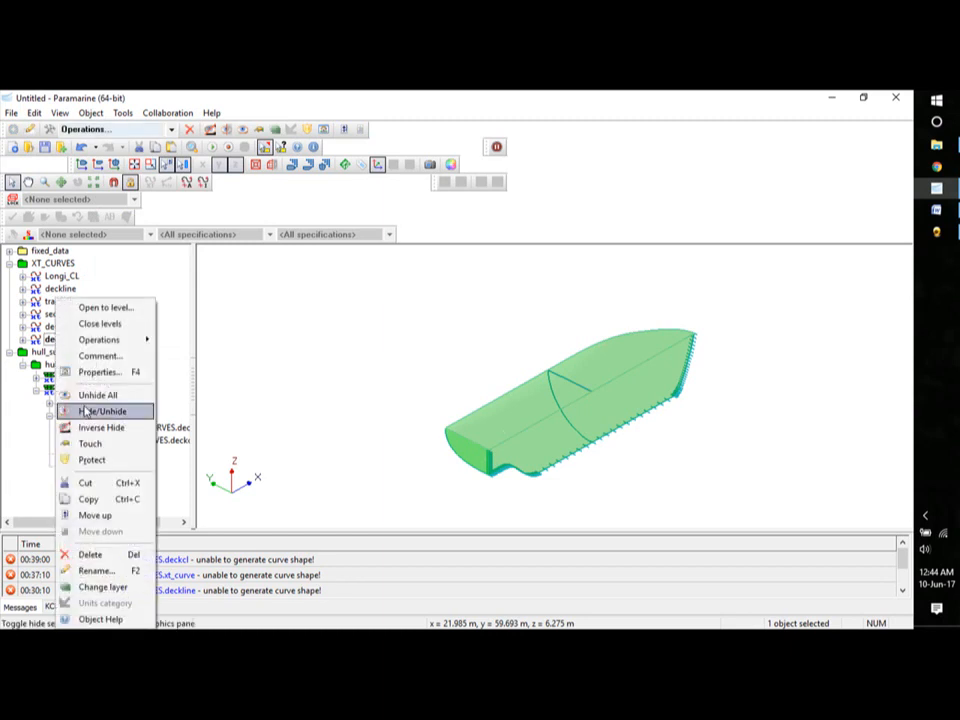
left_click(88, 498)
left_click(95, 453)
right_click(92, 453)
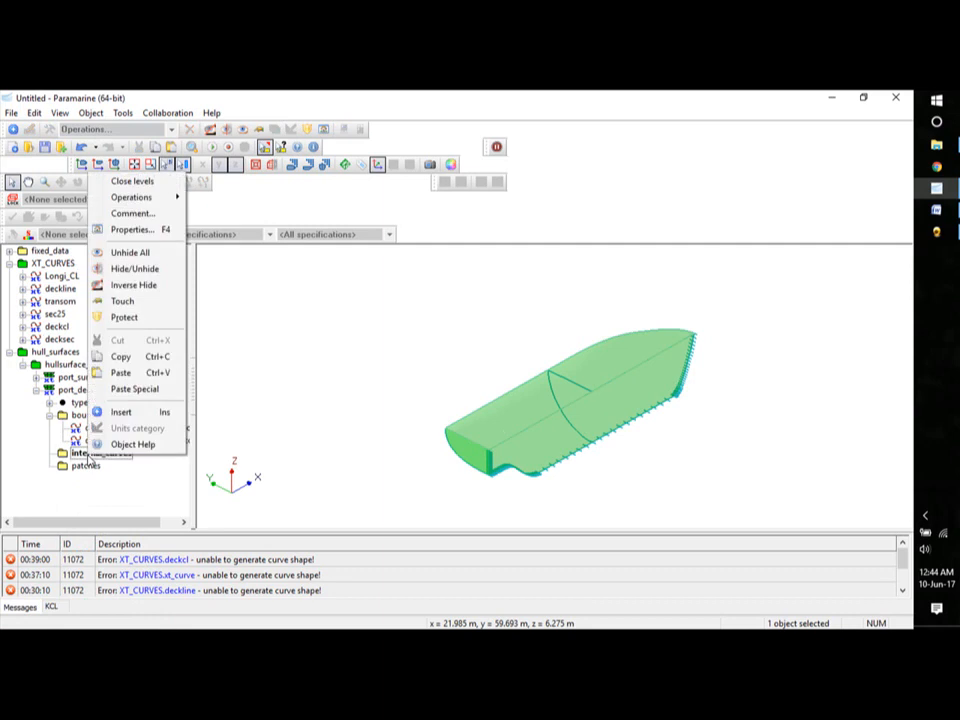
left_click(121, 390)
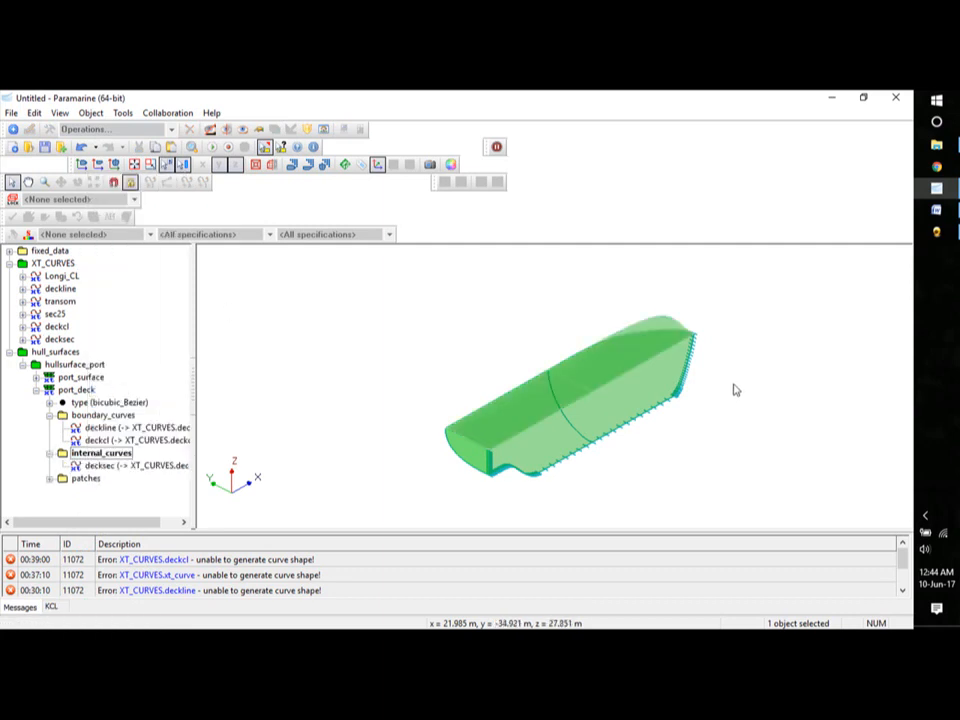
- Set port_deck's surface type to Coons_linear_Bezier and inspect the resulting deck from the bow side
left_click(49, 402)
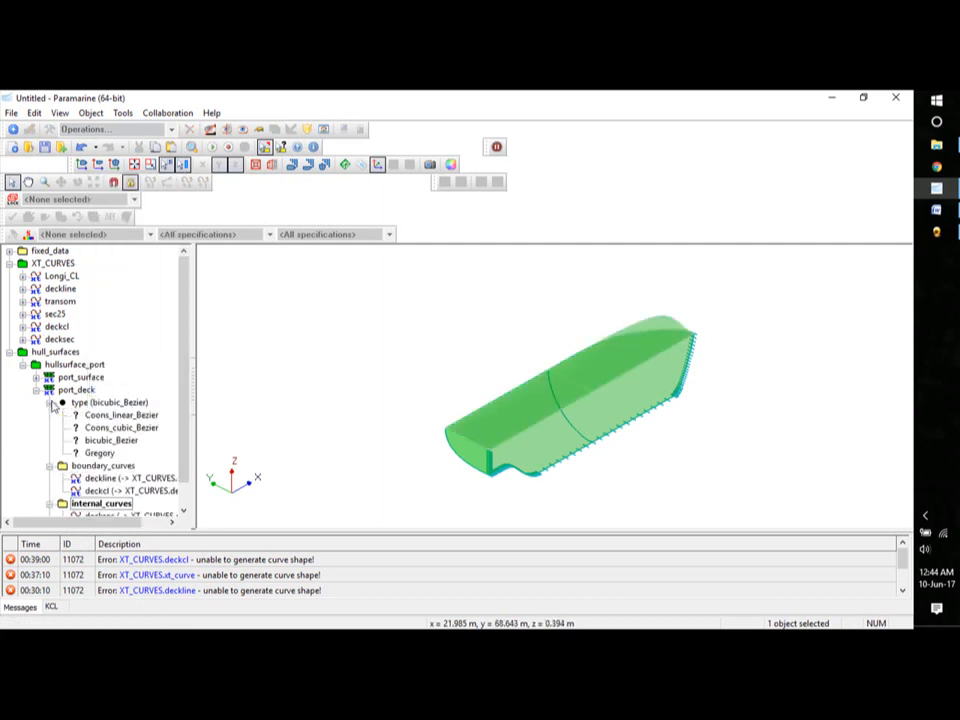
double_click(125, 416)
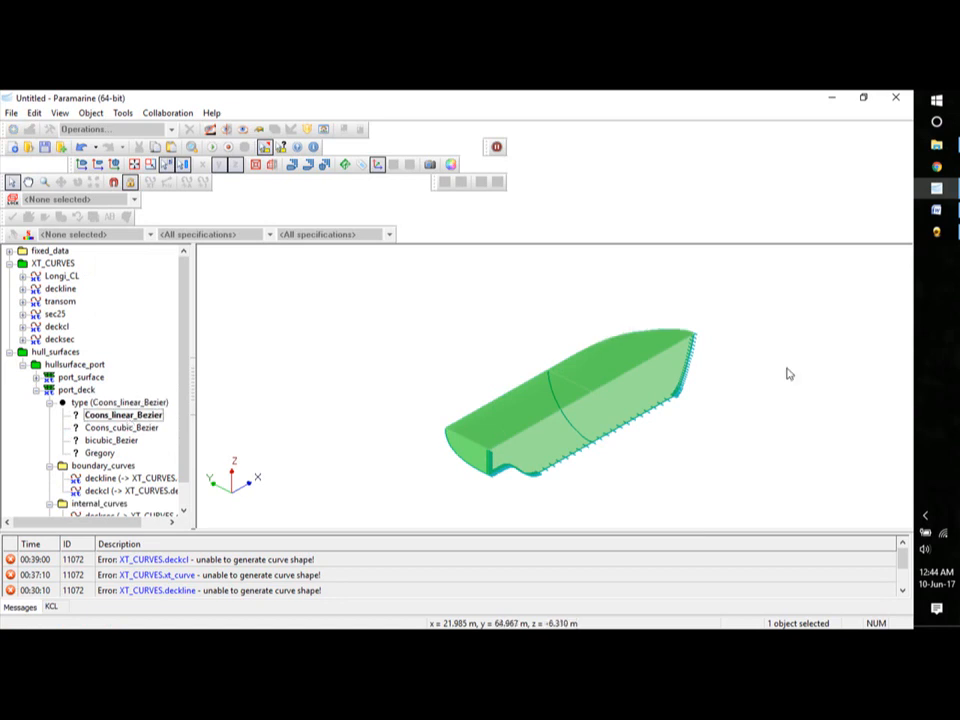
middle_click_drag(786, 373, 676, 434)
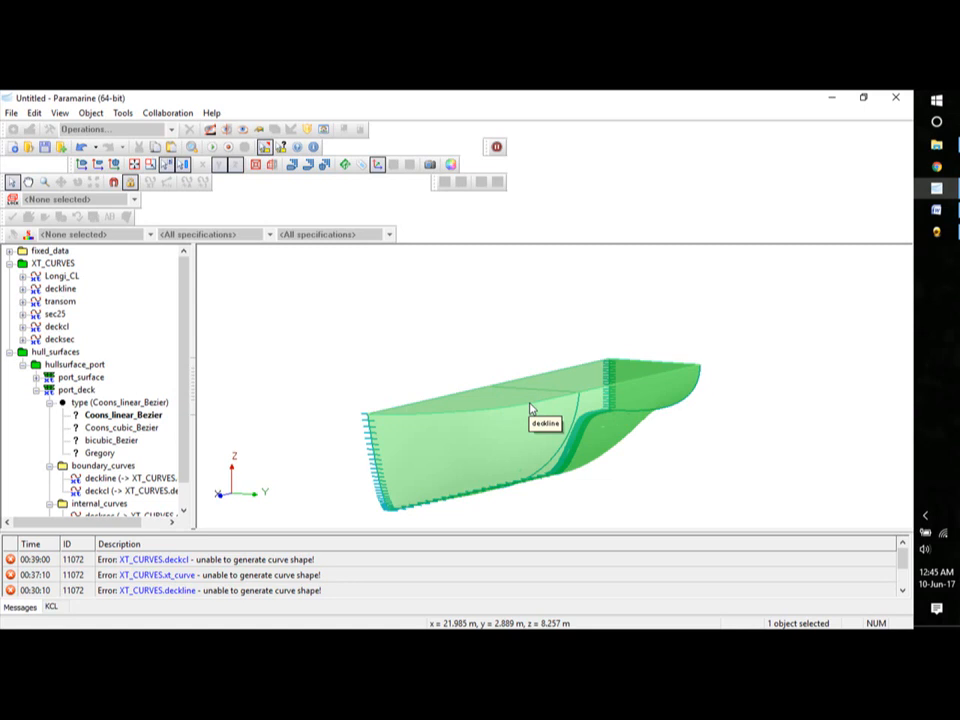
- Insert a solid-modelling patch_sheet object under hullsurface_port, keeping its default name
left_click(36, 389)
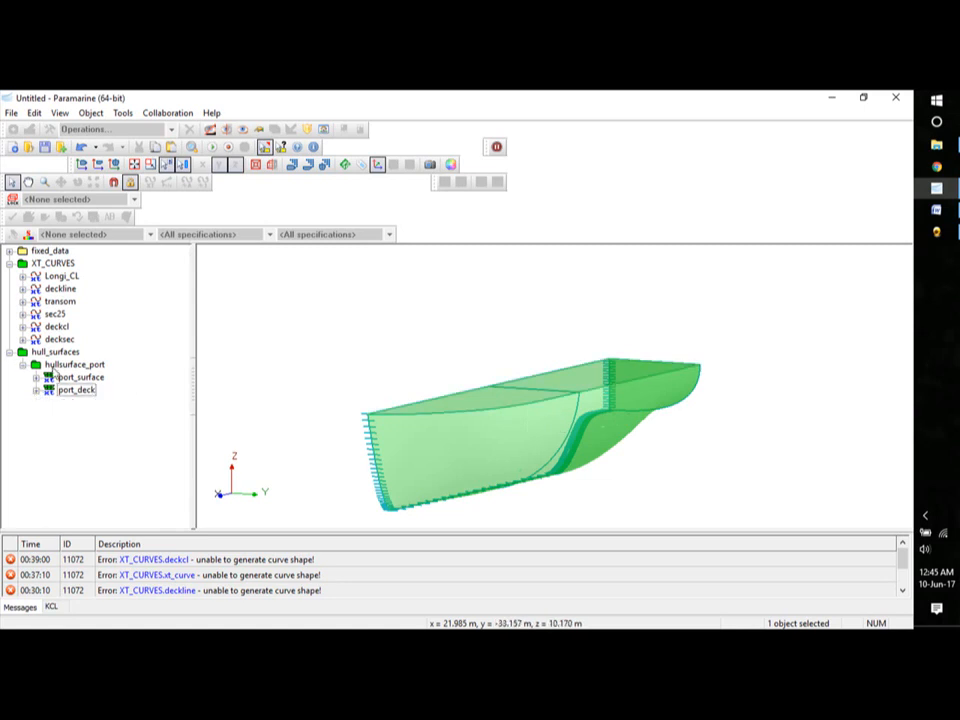
left_click(70, 364)
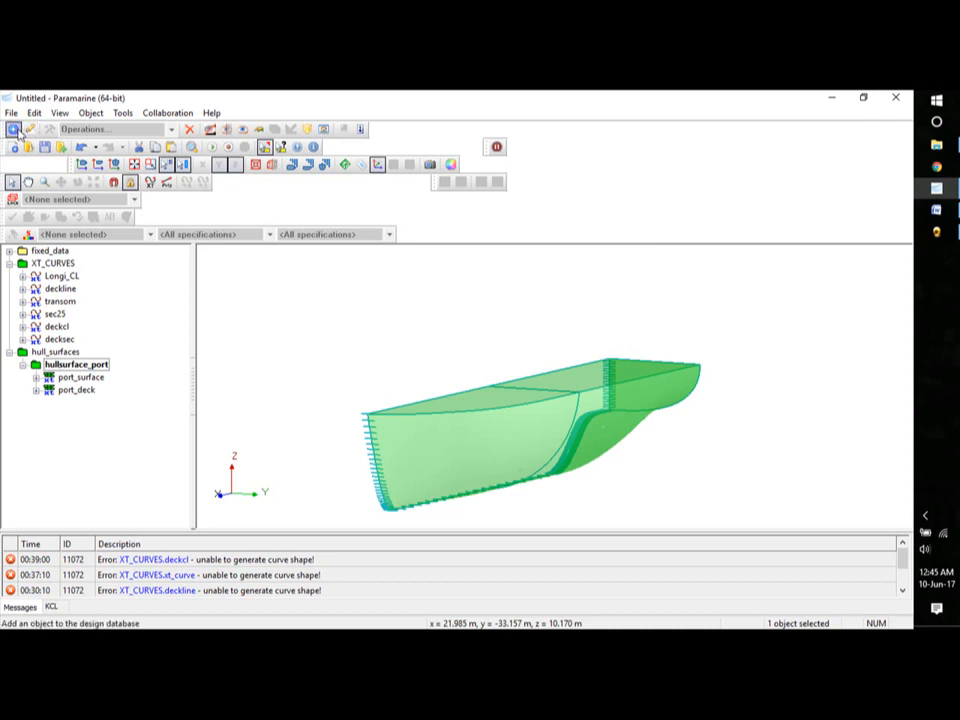
left_click(12, 129)
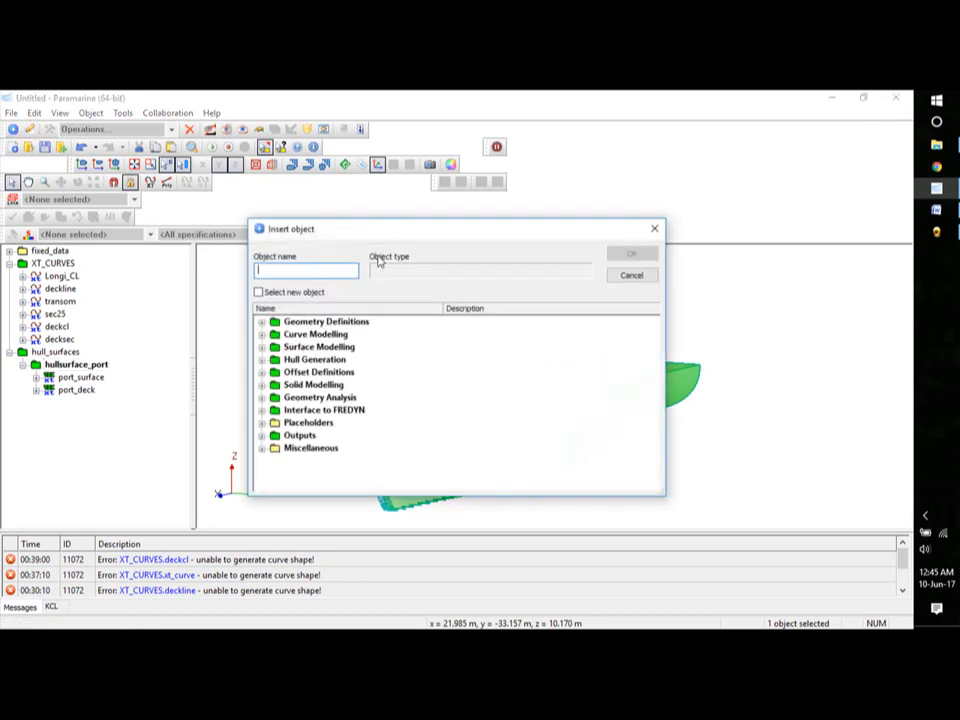
left_click(262, 361)
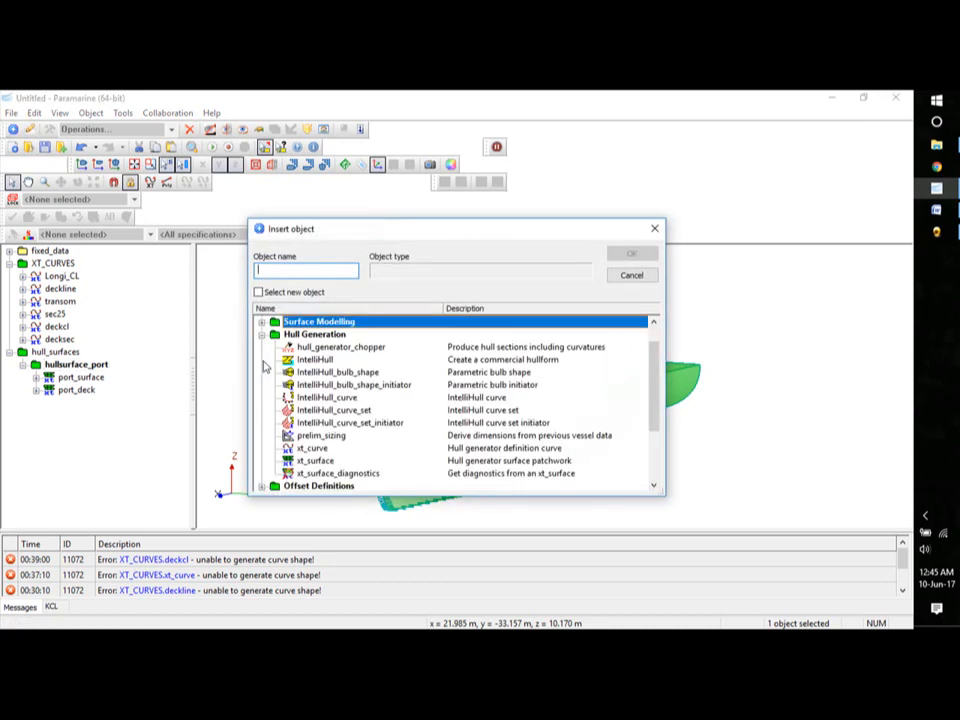
left_click(264, 362)
left_click(262, 335)
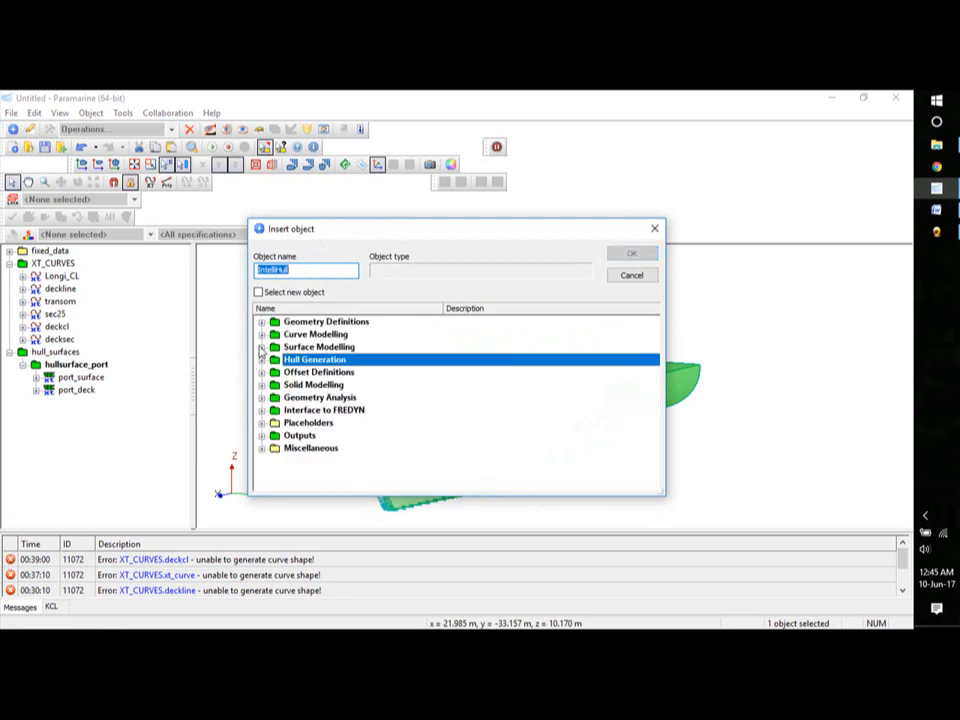
left_click(261, 385)
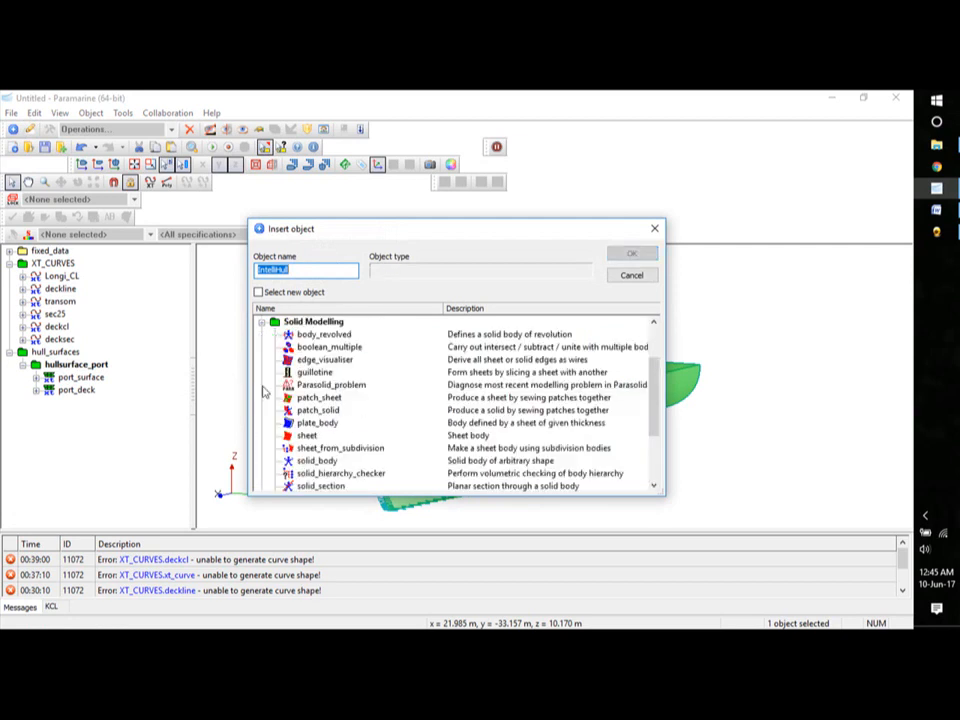
left_click(318, 398)
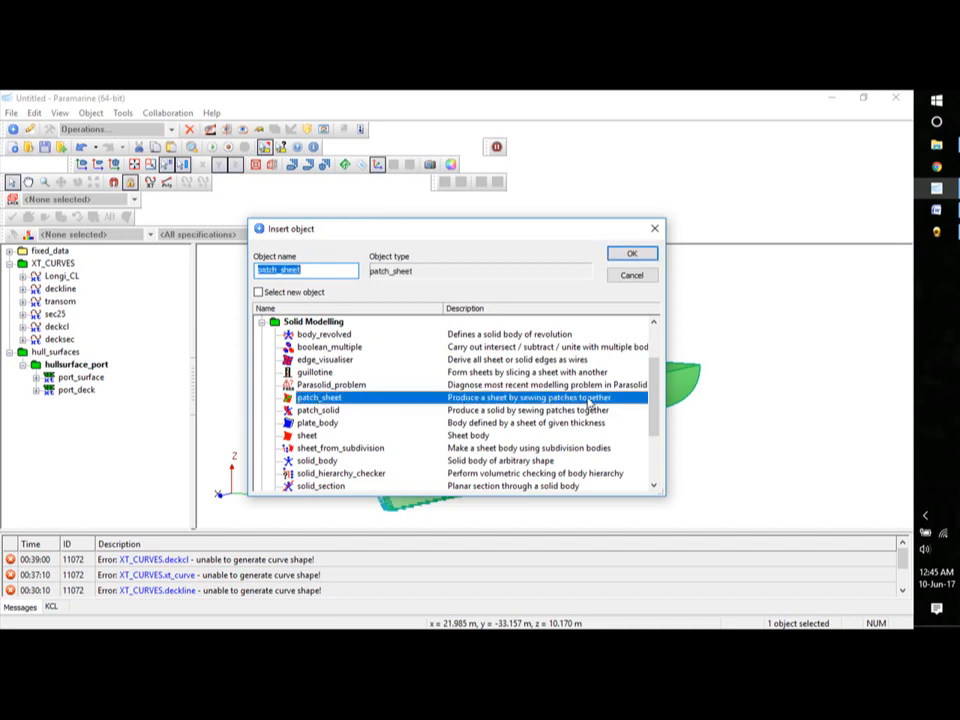
left_click(631, 254)
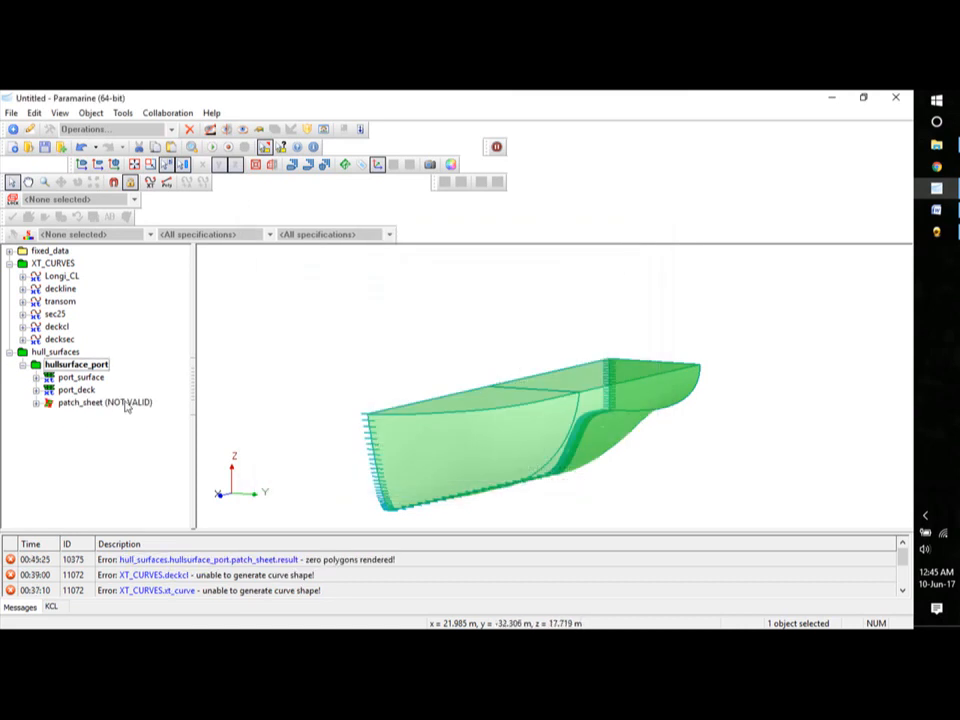
- Rename the new patch_sheet object as "port hull and deck"
left_click(80, 402)
right_click(80, 402)
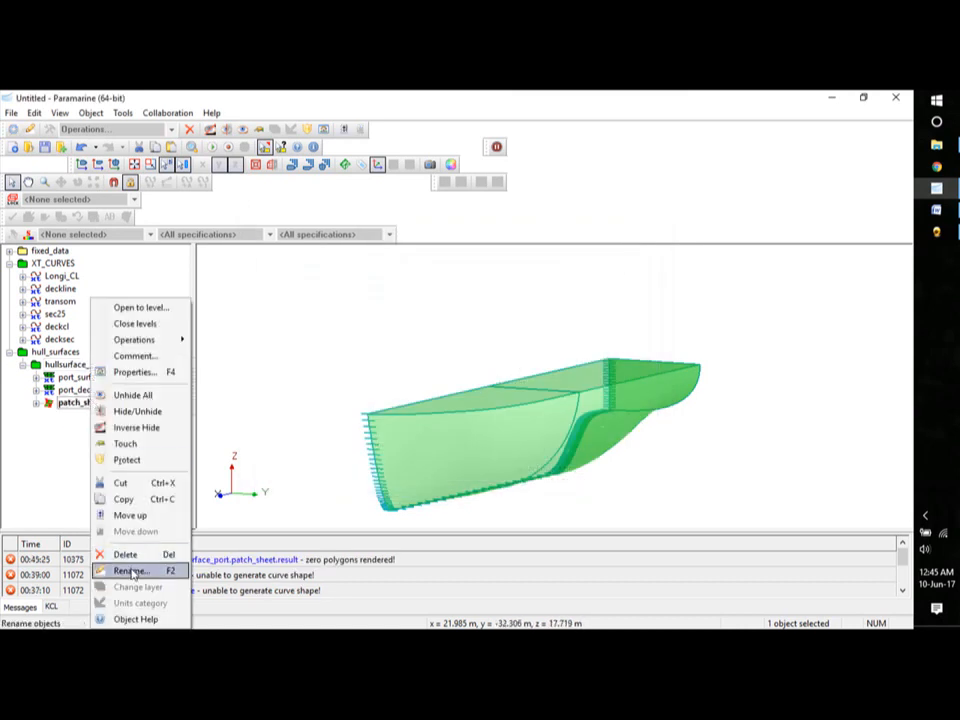
left_click(132, 571)
type("port hull and deck")
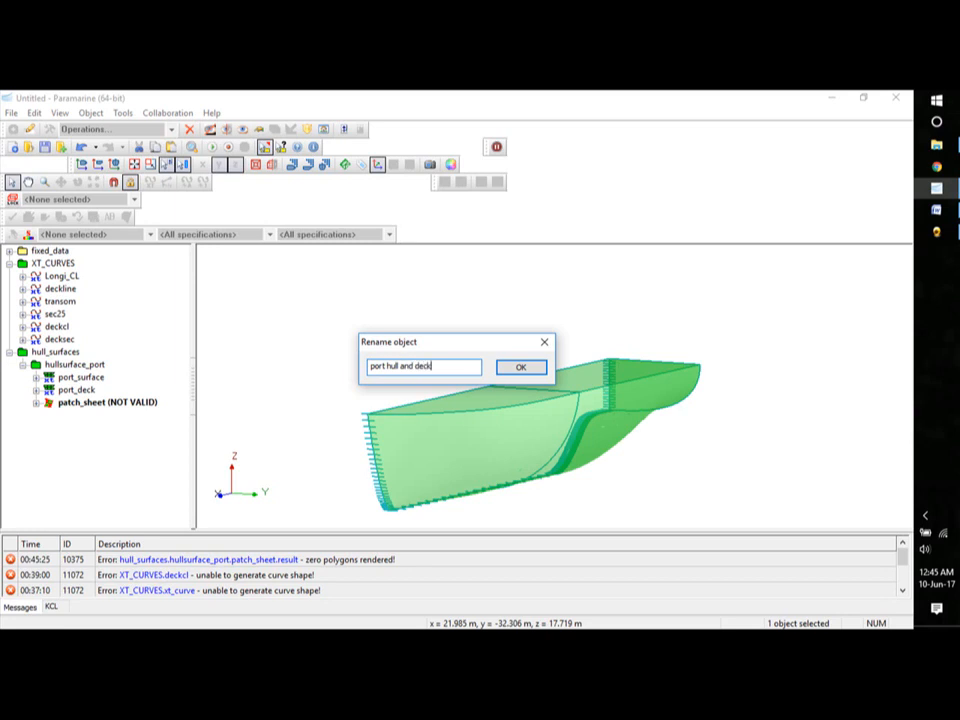
left_click(521, 367)
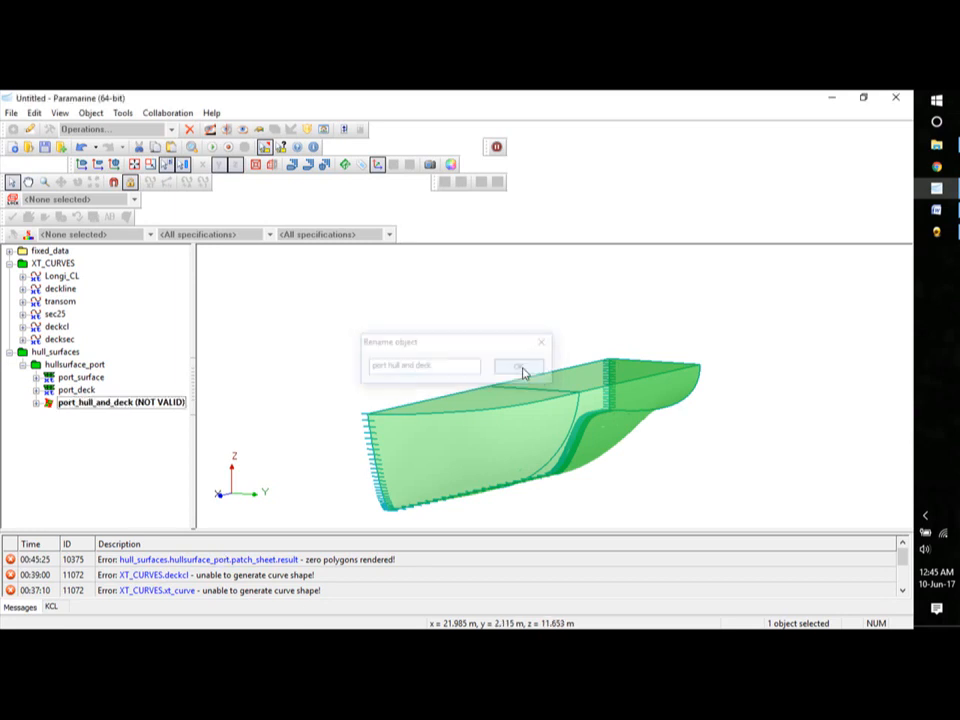
- Copy port_surface and port_deck together and paste them as references into the patches of port_hull_and_deck
left_click(36, 402)
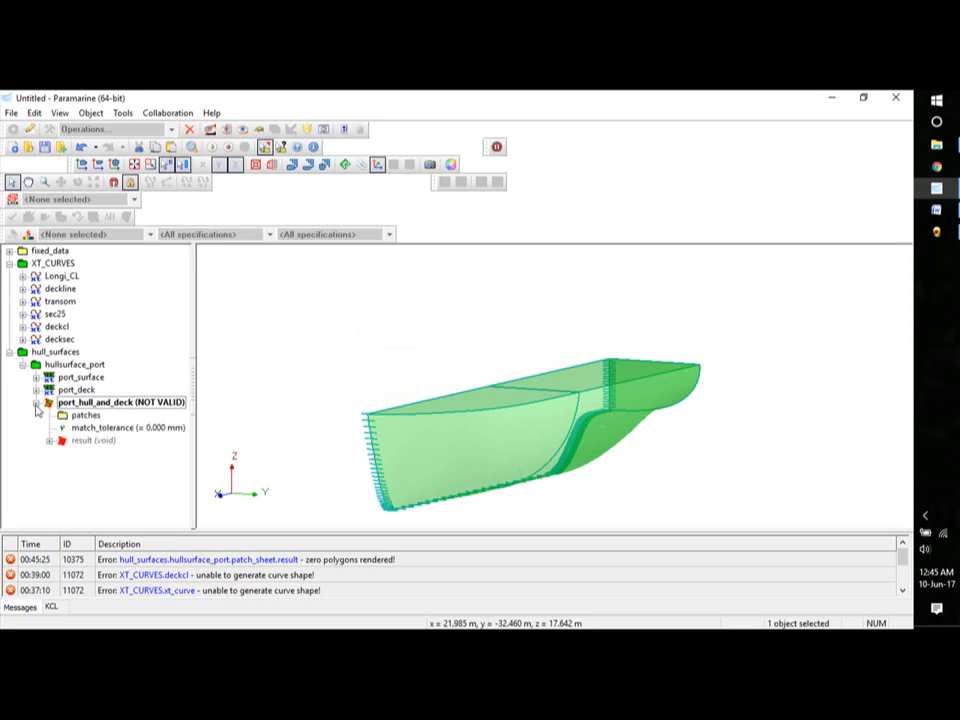
left_click(70, 380)
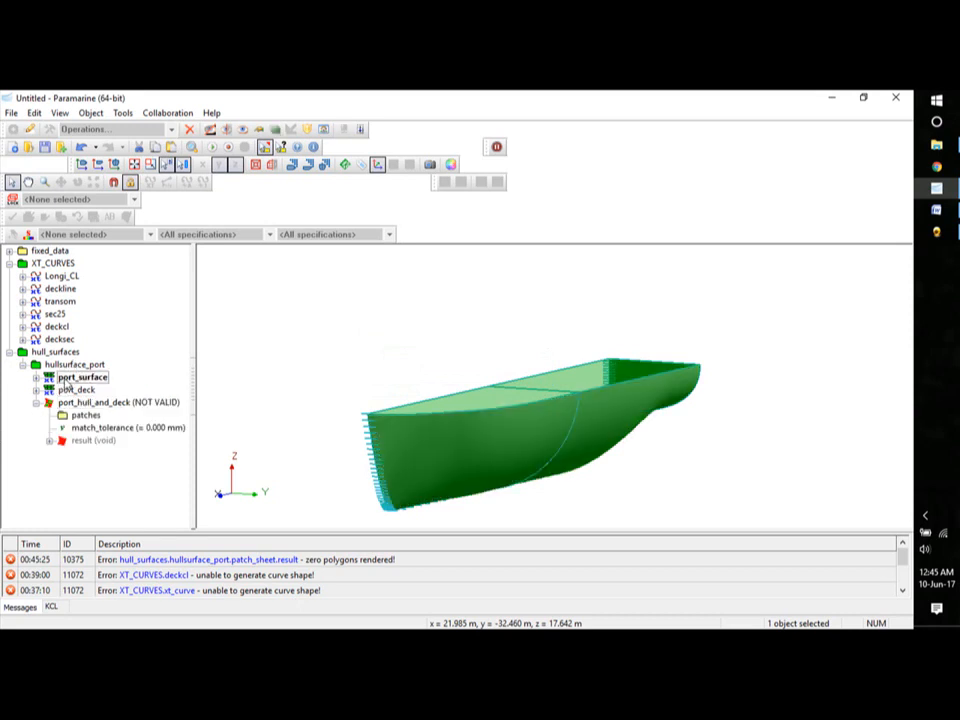
left_click(70, 390, "ctrl")
right_click(70, 390)
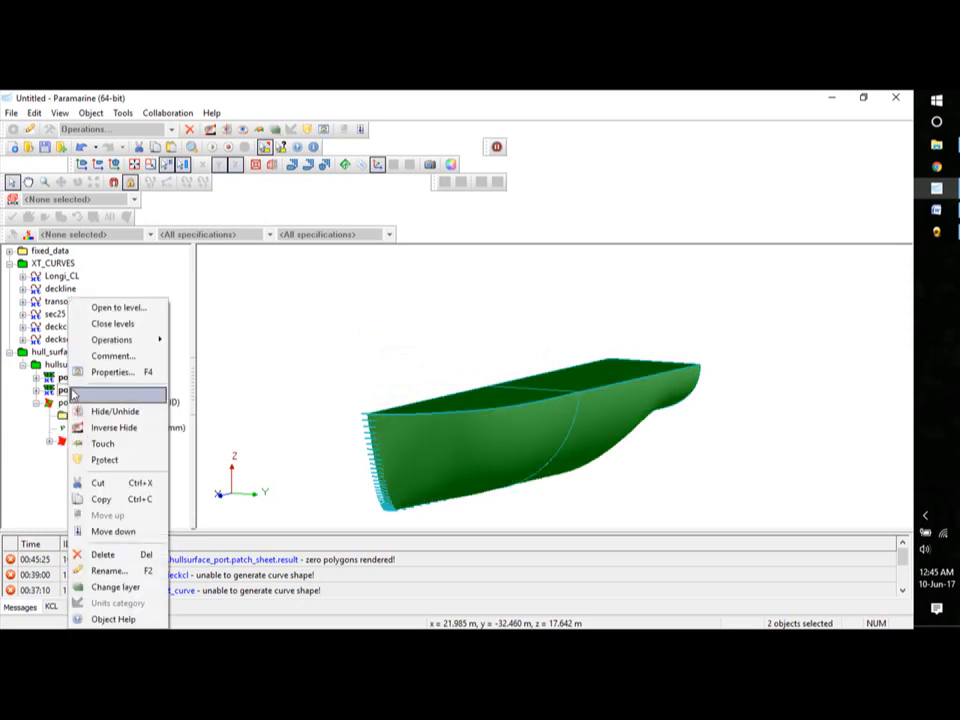
left_click(100, 499)
left_click(84, 415)
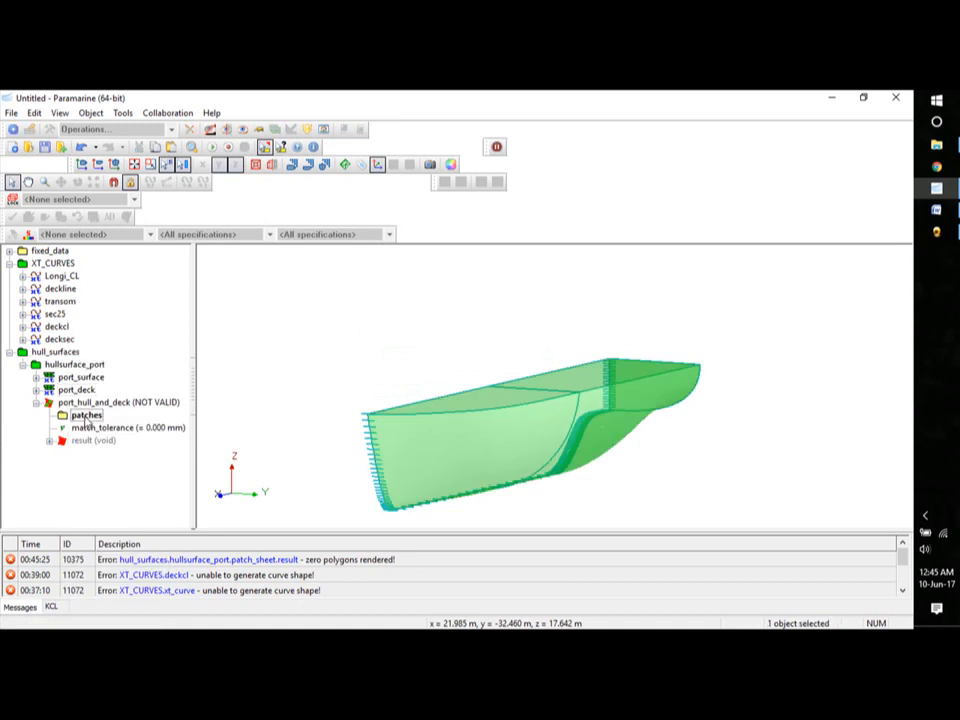
right_click(84, 415)
left_click(132, 350)
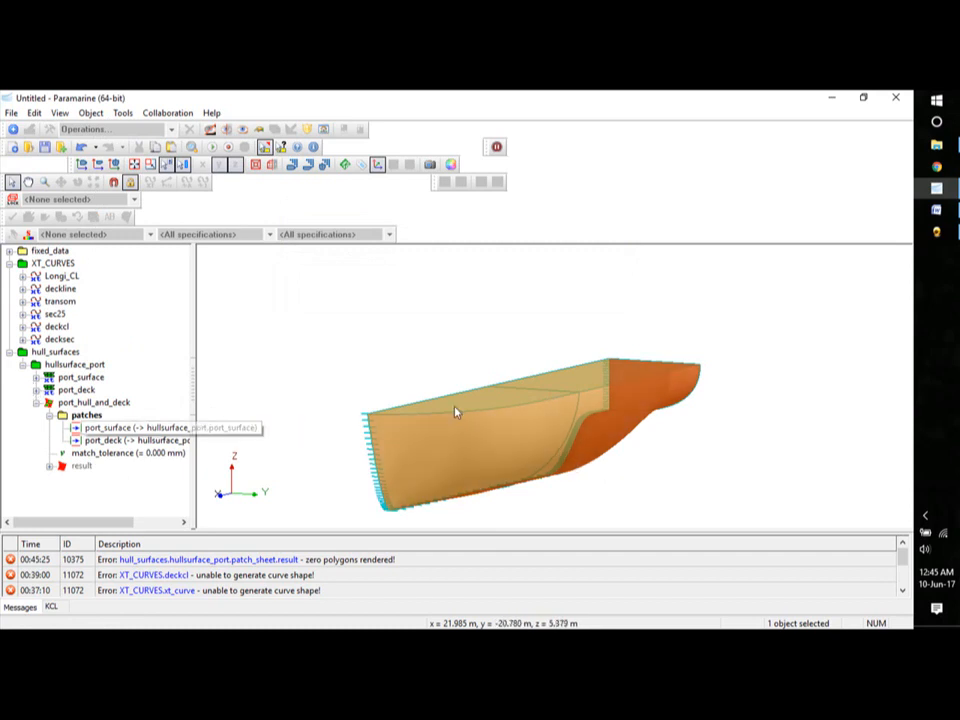
- Examine the sewn result sheet of port_hull_and_deck in the 3D view
middle_click_drag(456, 411, 647, 481)
left_click(82, 471)
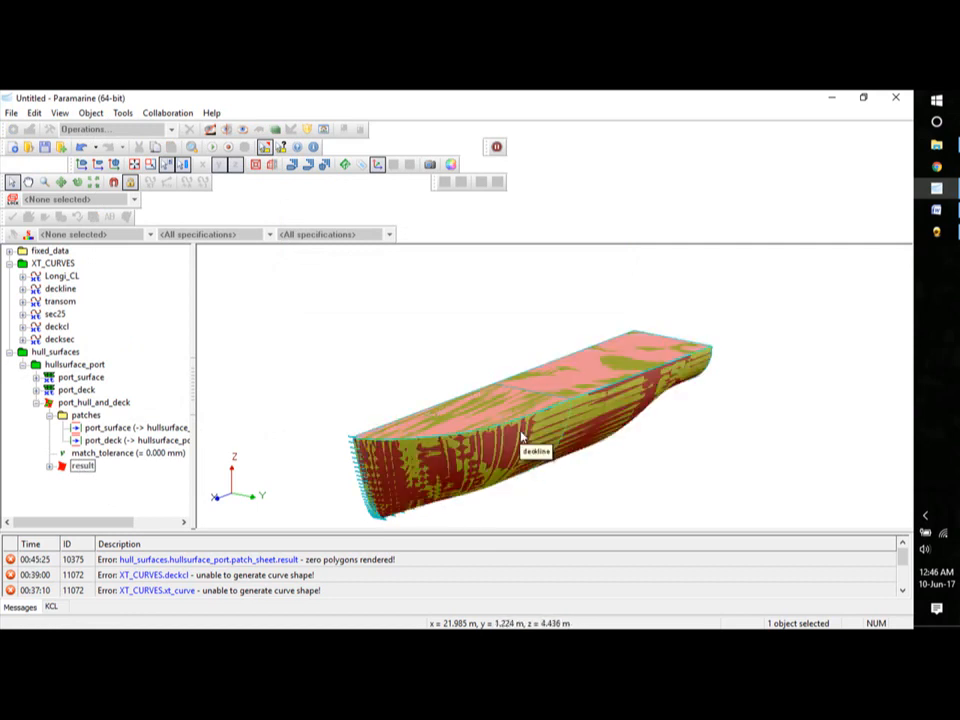
left_click(36, 402)
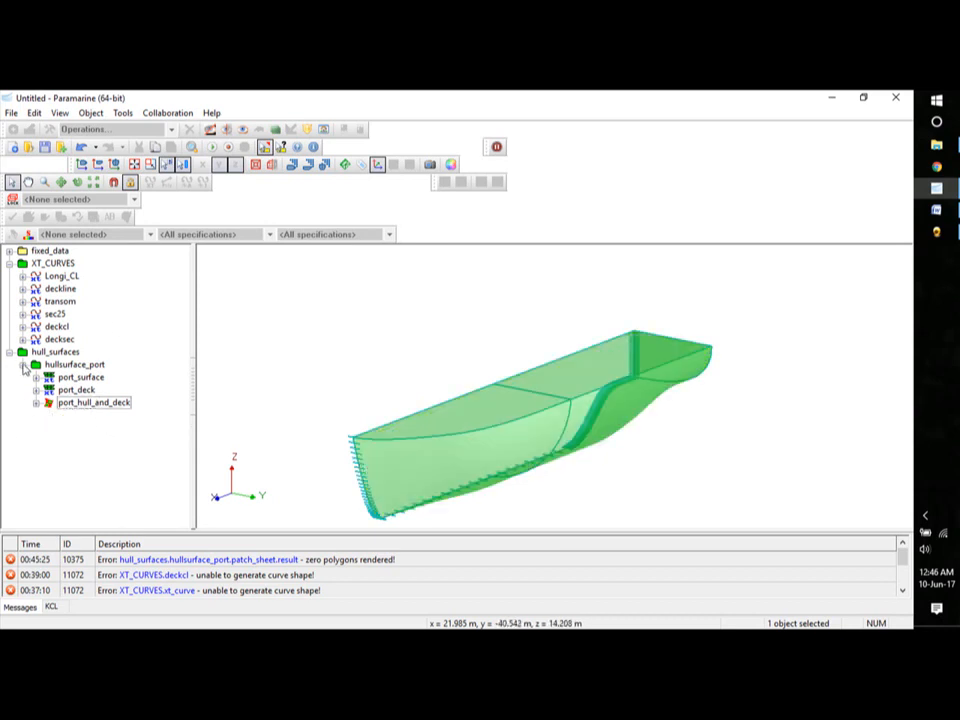
left_click(37, 403)
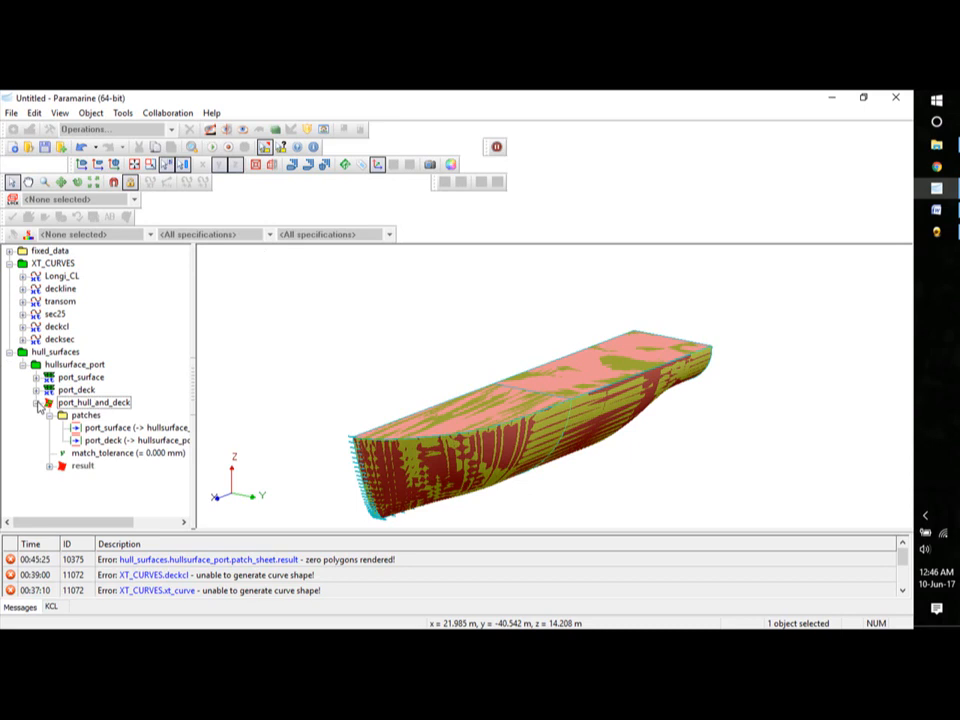
left_click(36, 402)
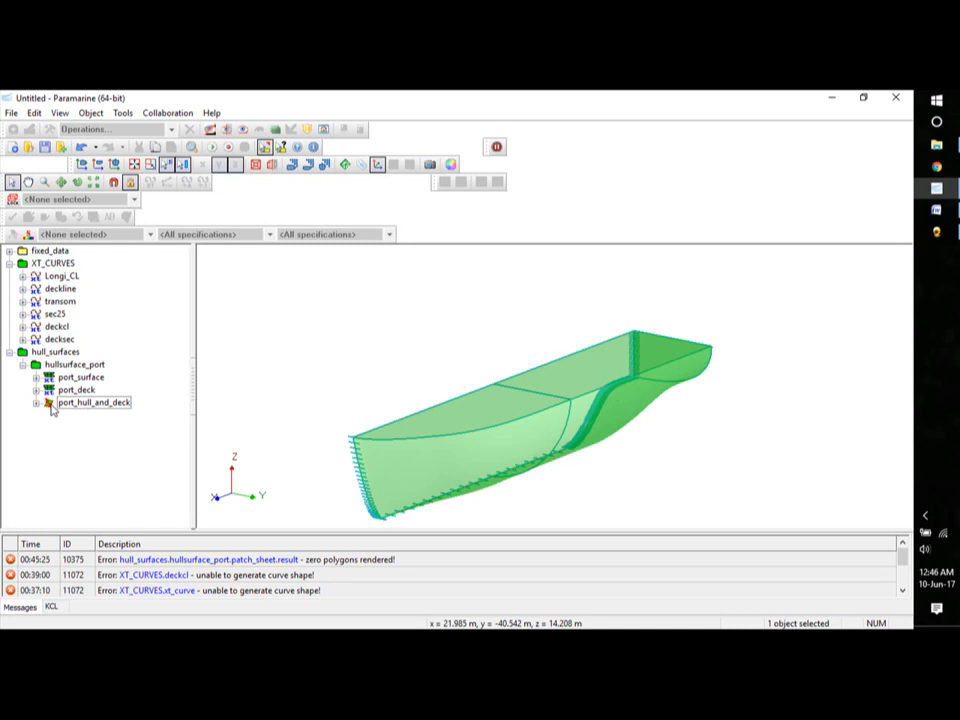
- Copy the result sheet of port_hull_and_deck and paste it into hullsurface_port as a linked 'copy of' object
left_click(36, 404)
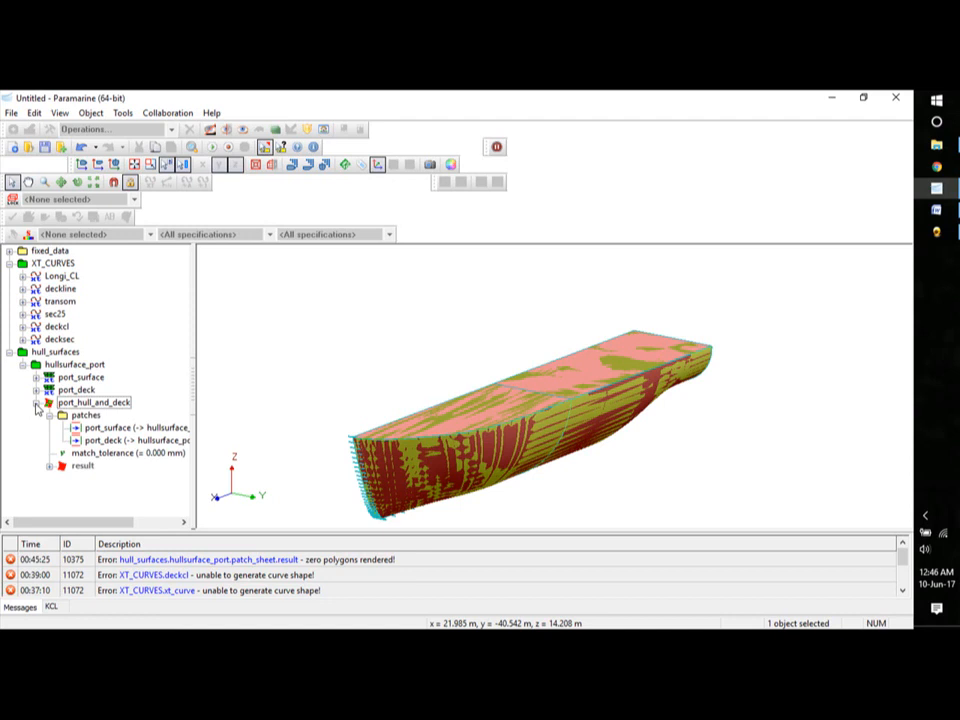
left_click(82, 467)
right_click(83, 471)
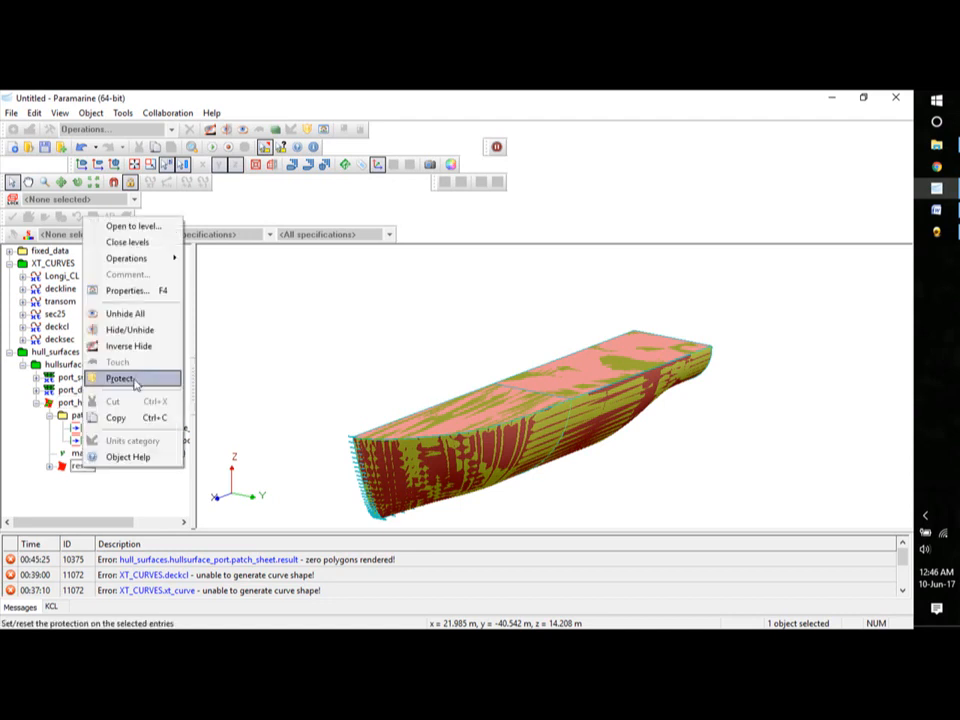
left_click(119, 420)
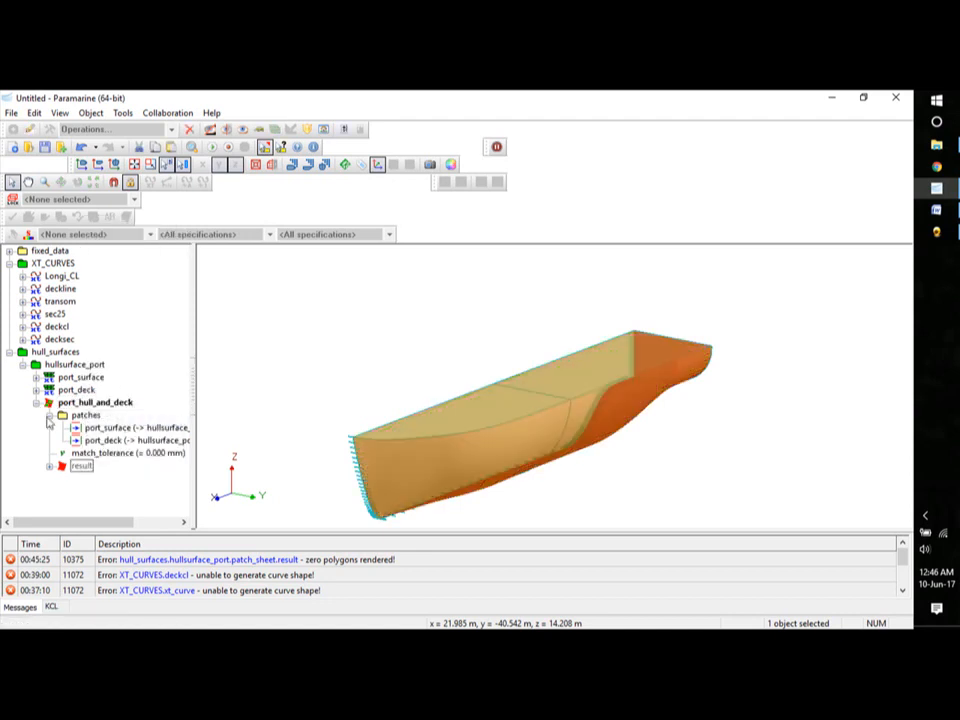
left_click(58, 366)
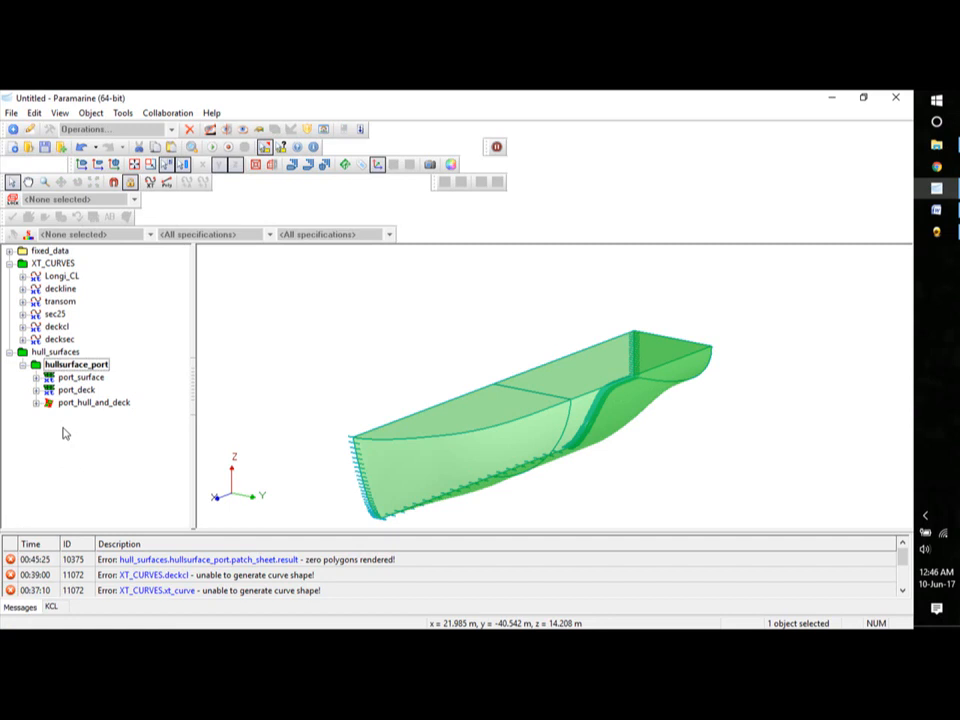
right_click(79, 366)
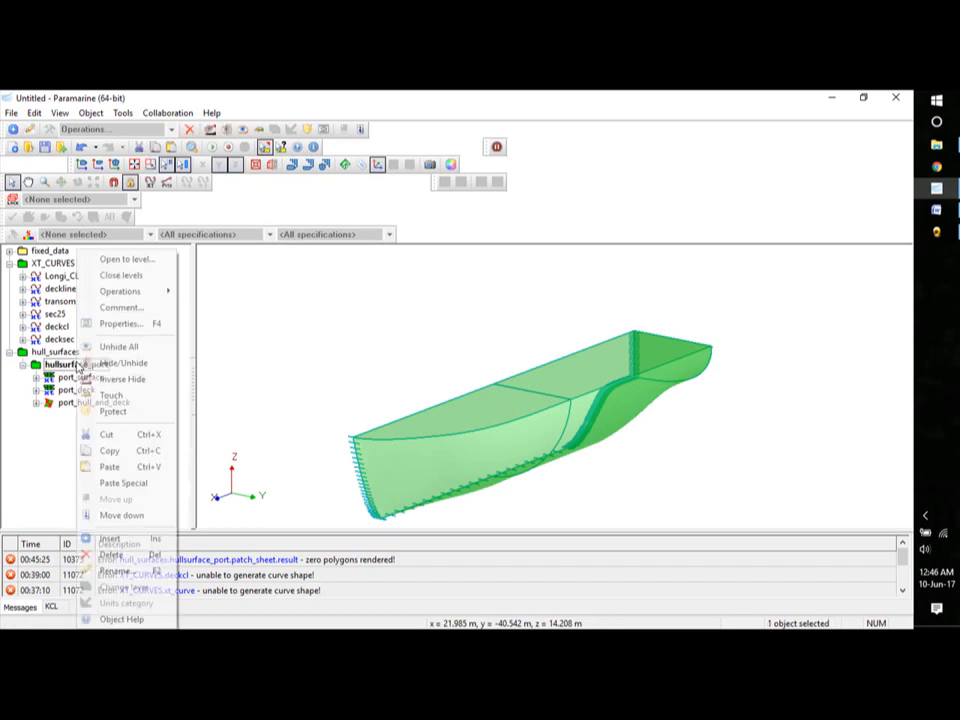
left_click(131, 481)
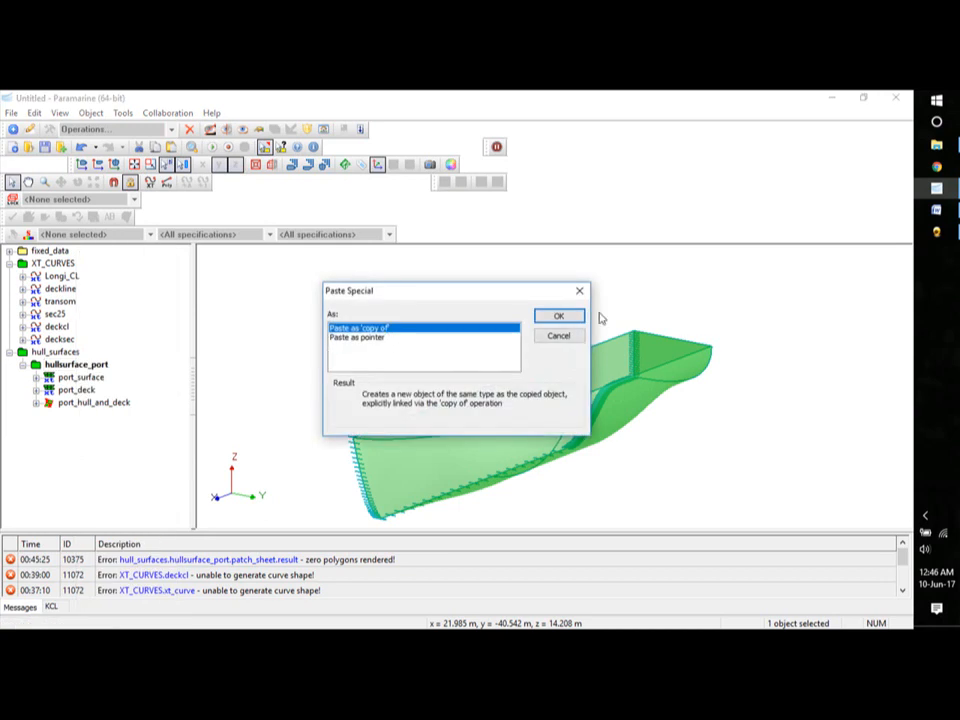
left_click(562, 317)
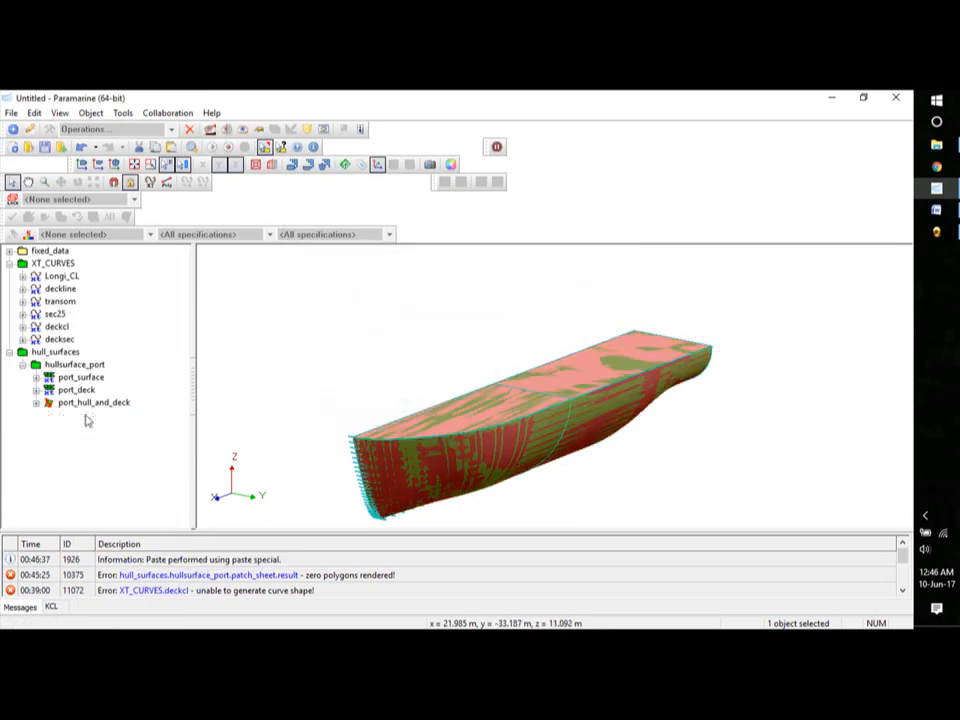
- Rename the pasted result copy as "stb hull and deck"
right_click(85, 415)
left_click(122, 571)
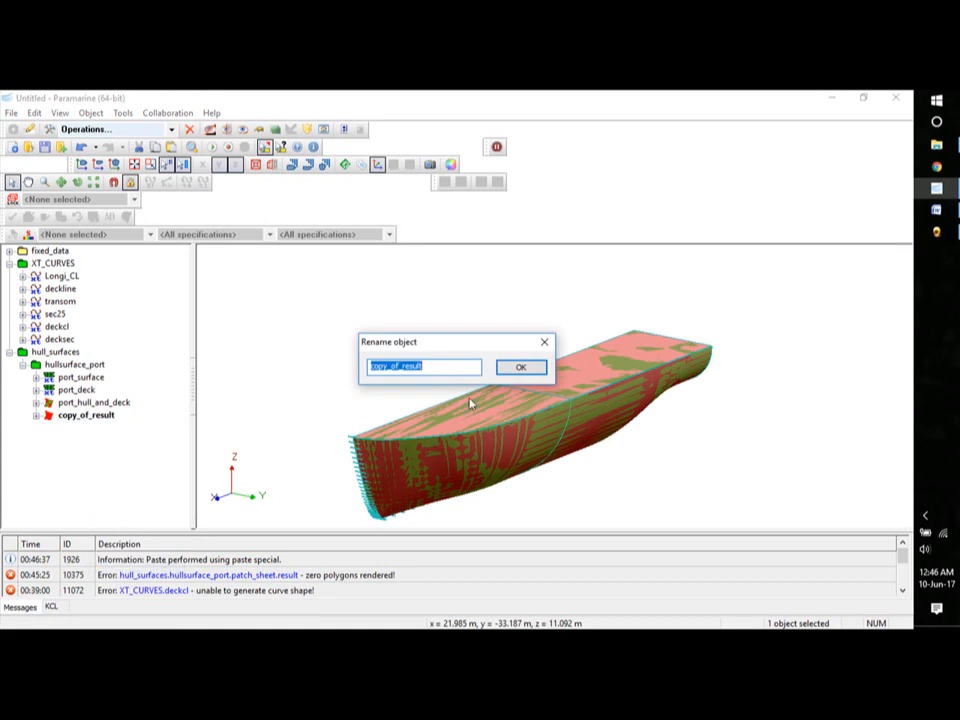
type("stb hull and deck")
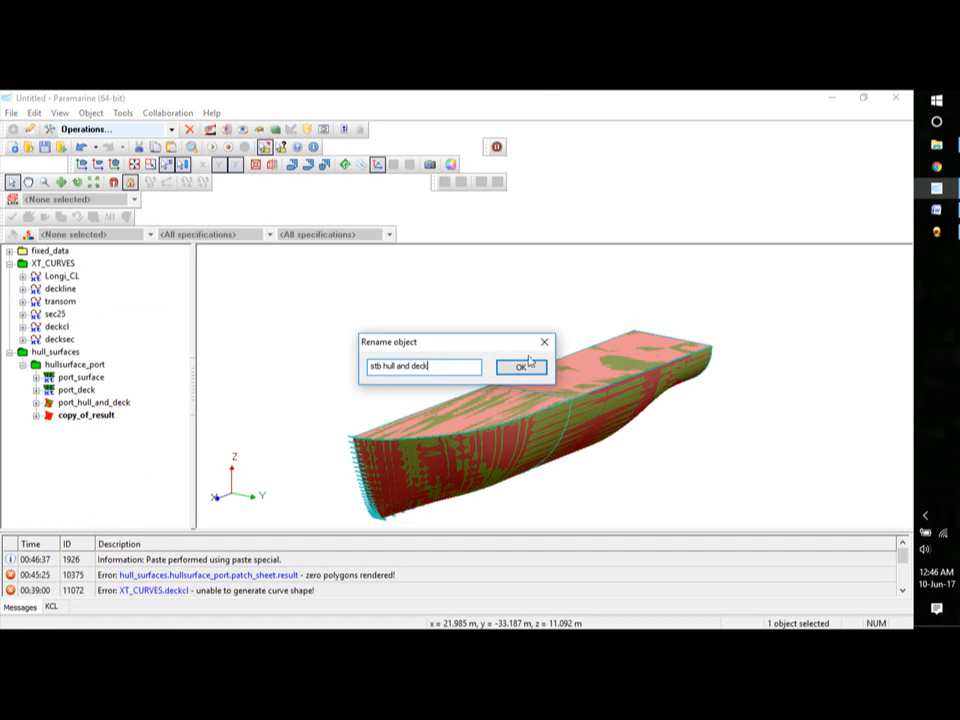
left_click(524, 366)
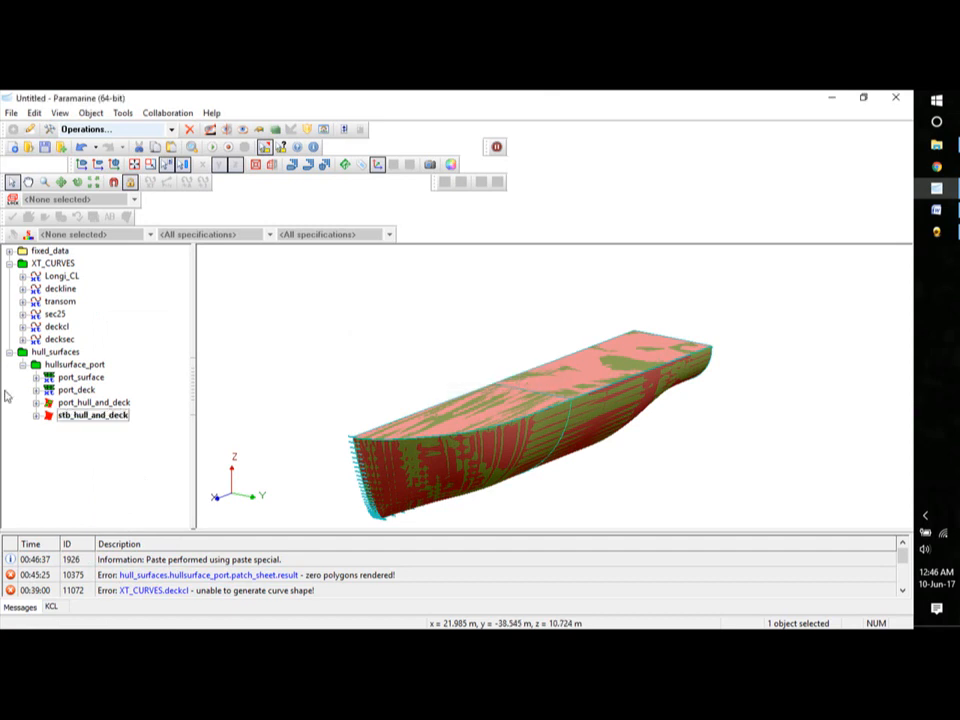
- Mirror stb_hull_and_deck to the starboard side with a scale_coord operation using a y scaling of -1.000
right_click(75, 422)
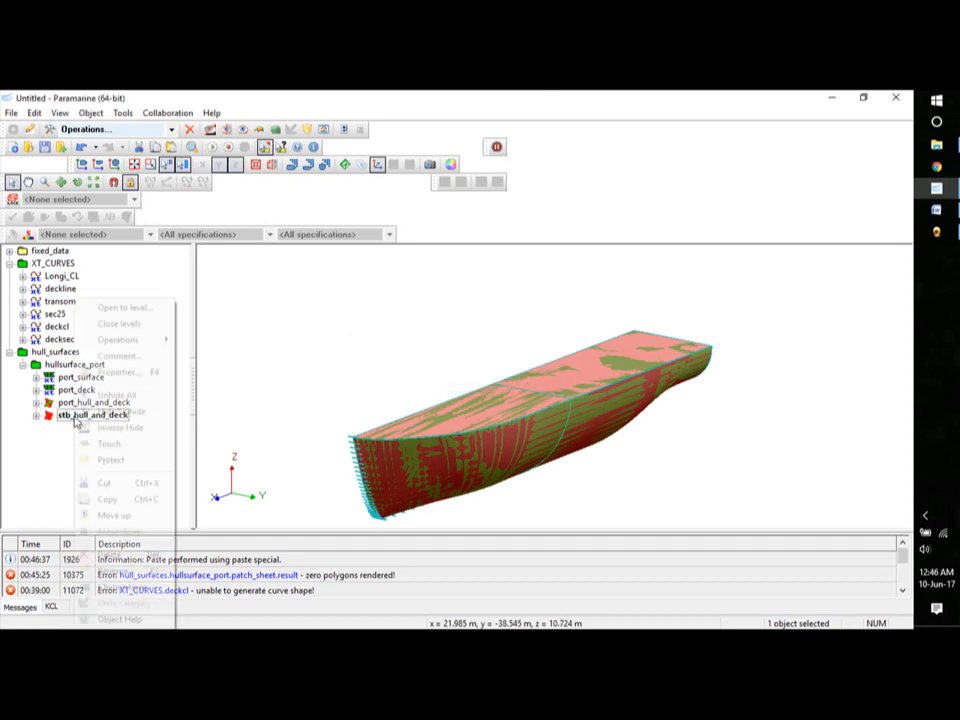
mouse_move(137, 341)
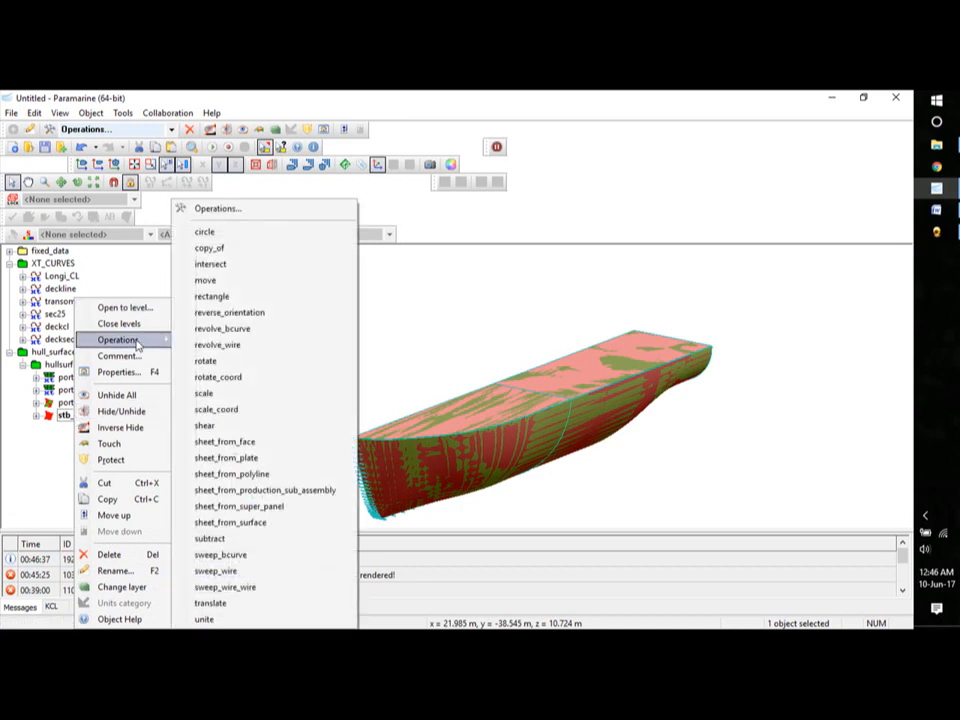
left_click(216, 410)
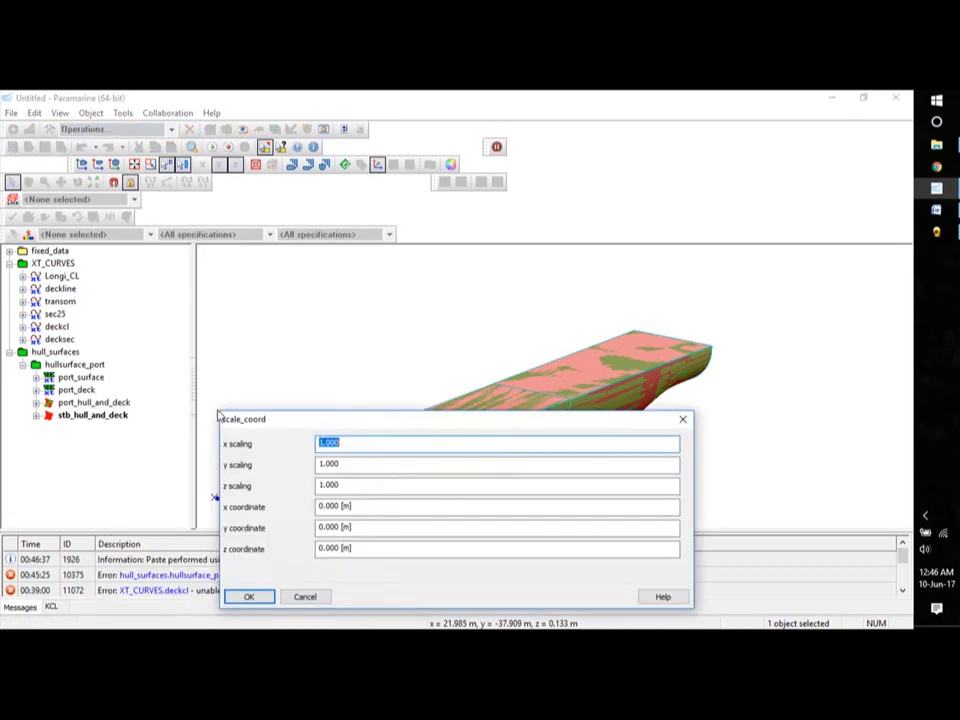
left_click(321, 463)
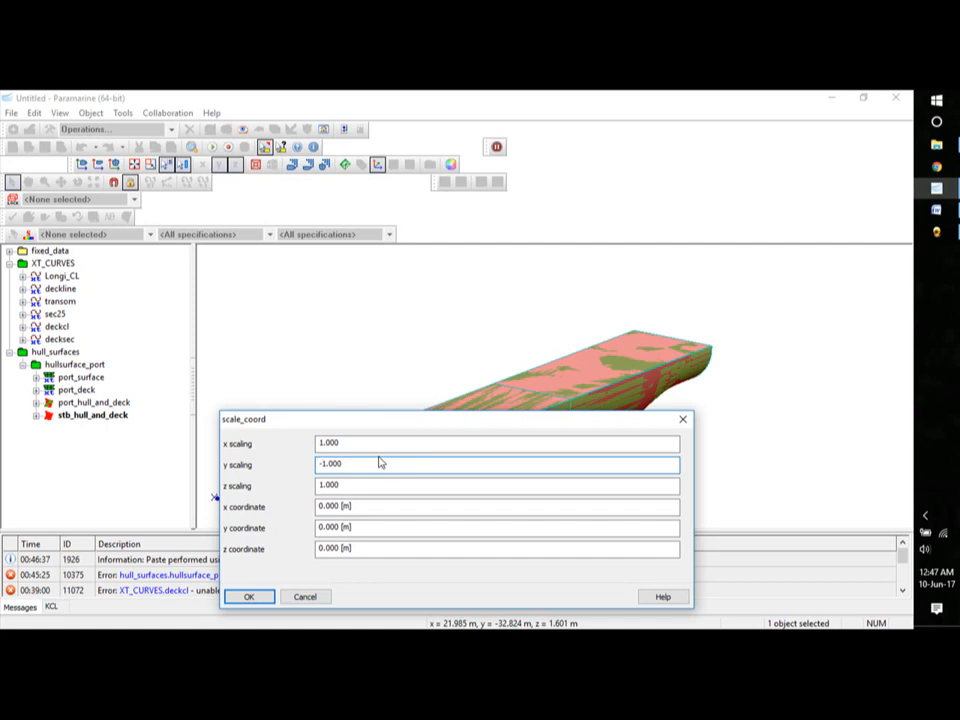
type("-")
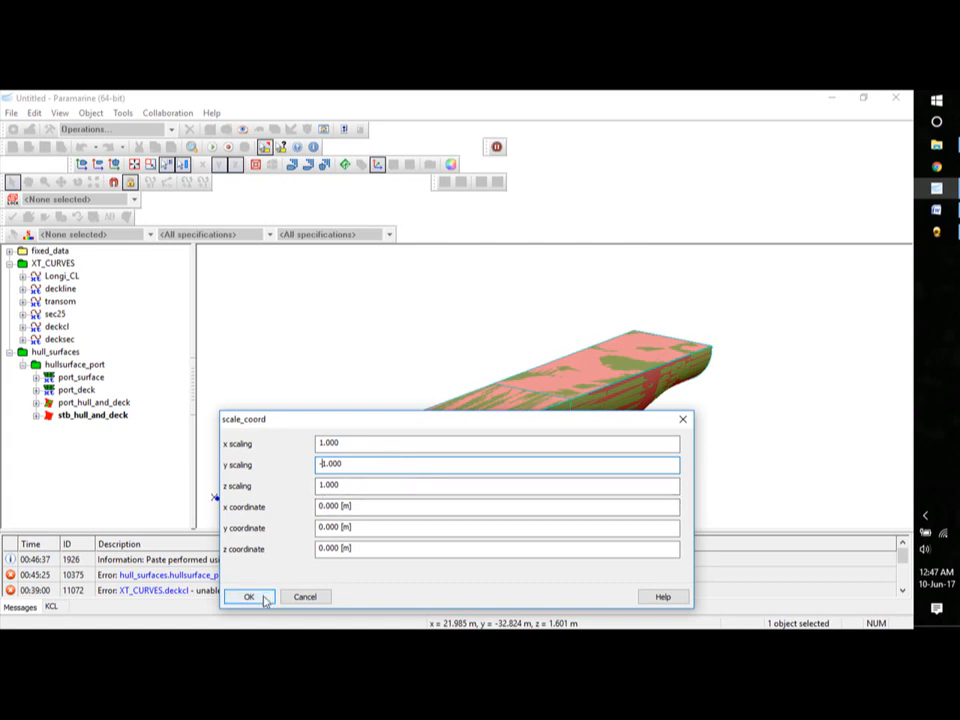
left_click(249, 597)
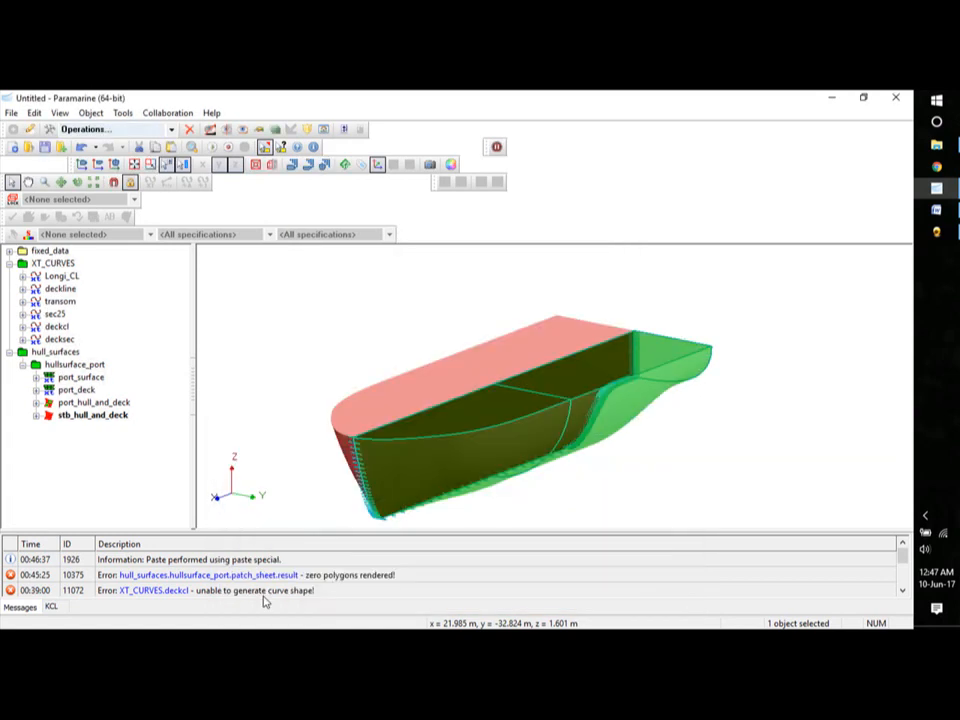
left_click(756, 441)
middle_click_drag(790, 389, 725, 387)
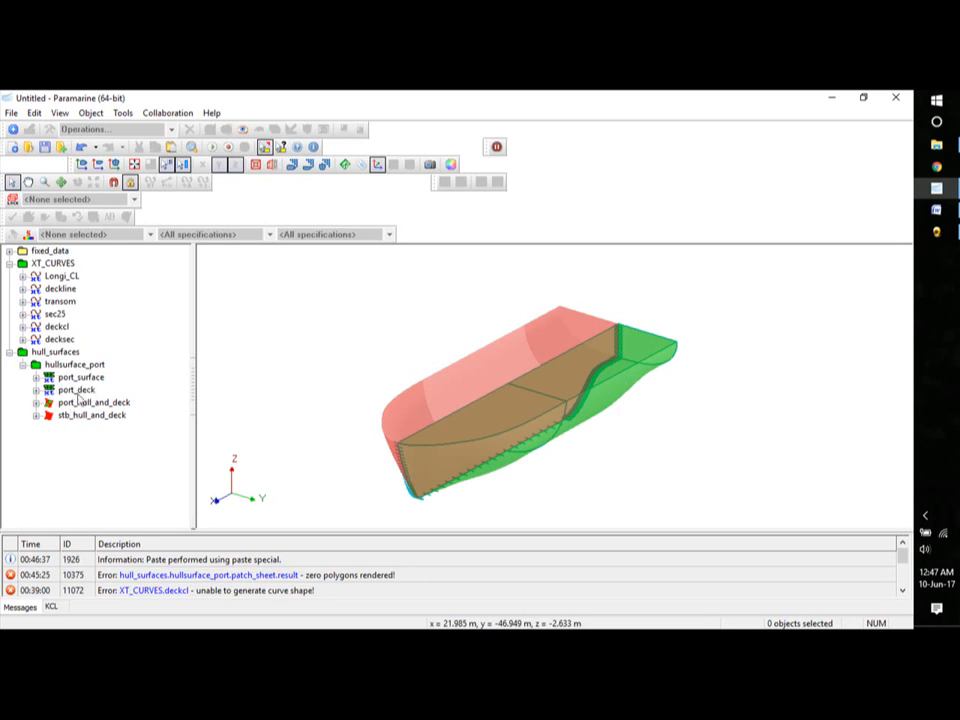
- Insert a patch_solid object from Solid Modelling into hull_surfaces, keeping its default name
left_click(52, 354)
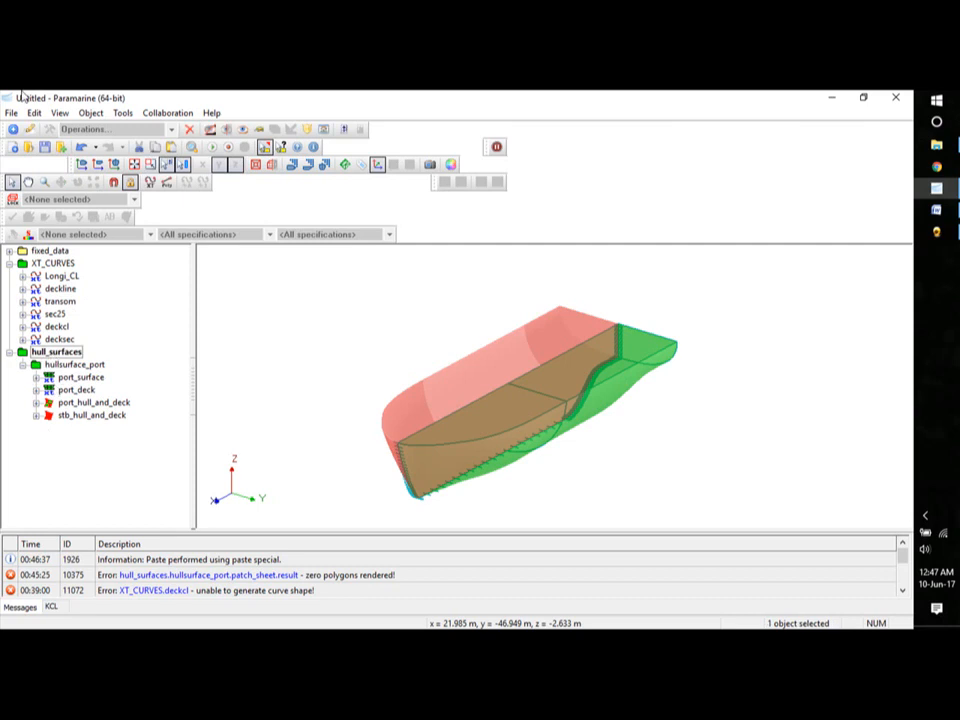
left_click(13, 130)
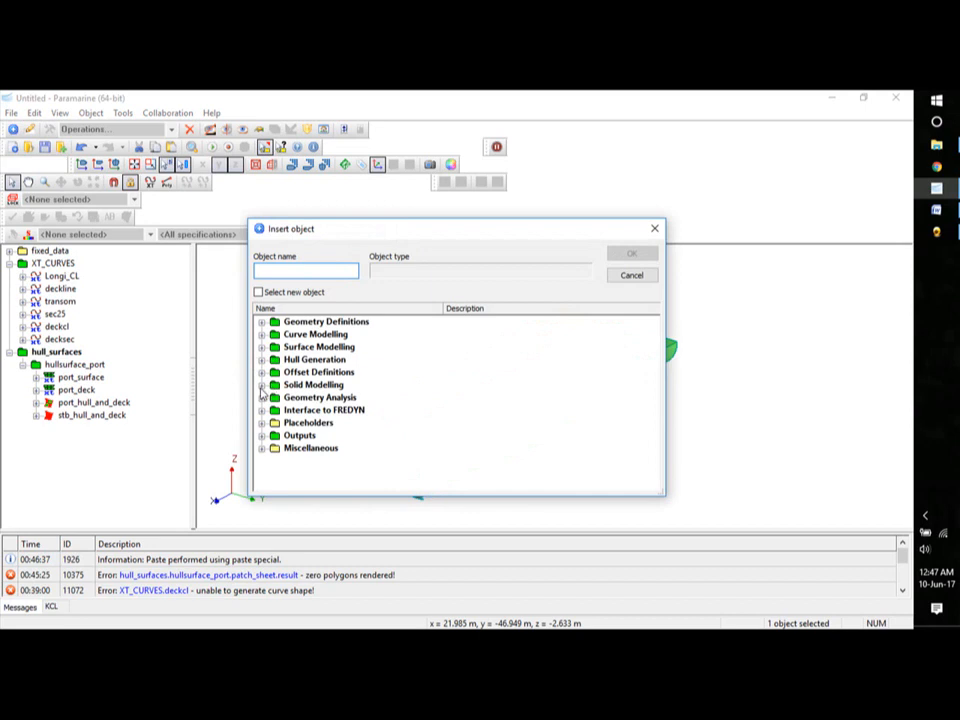
left_click(261, 386)
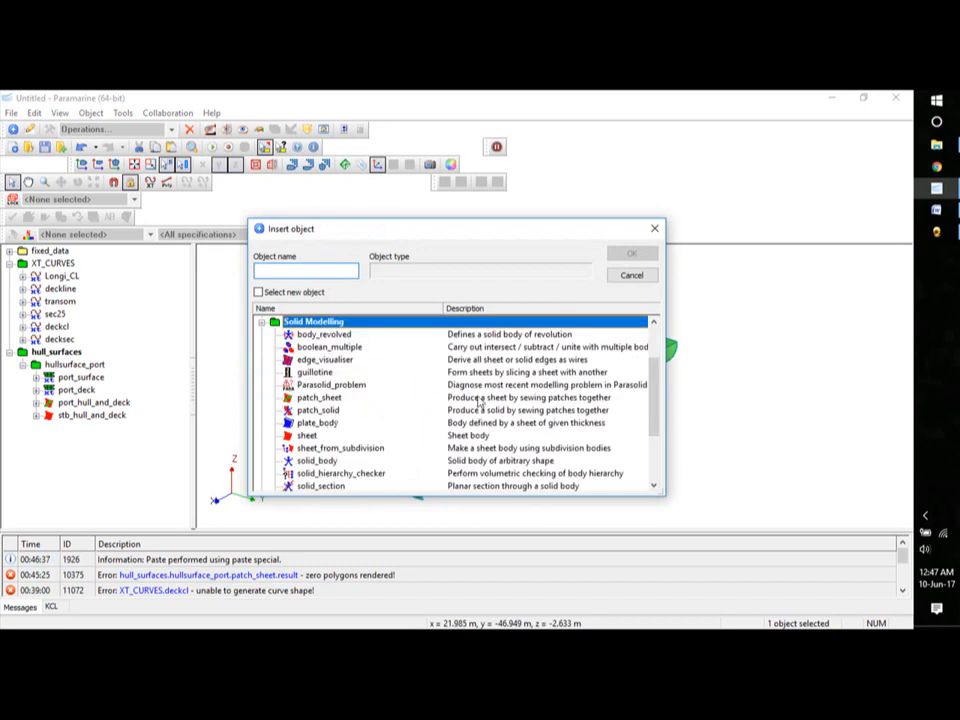
left_click(316, 410)
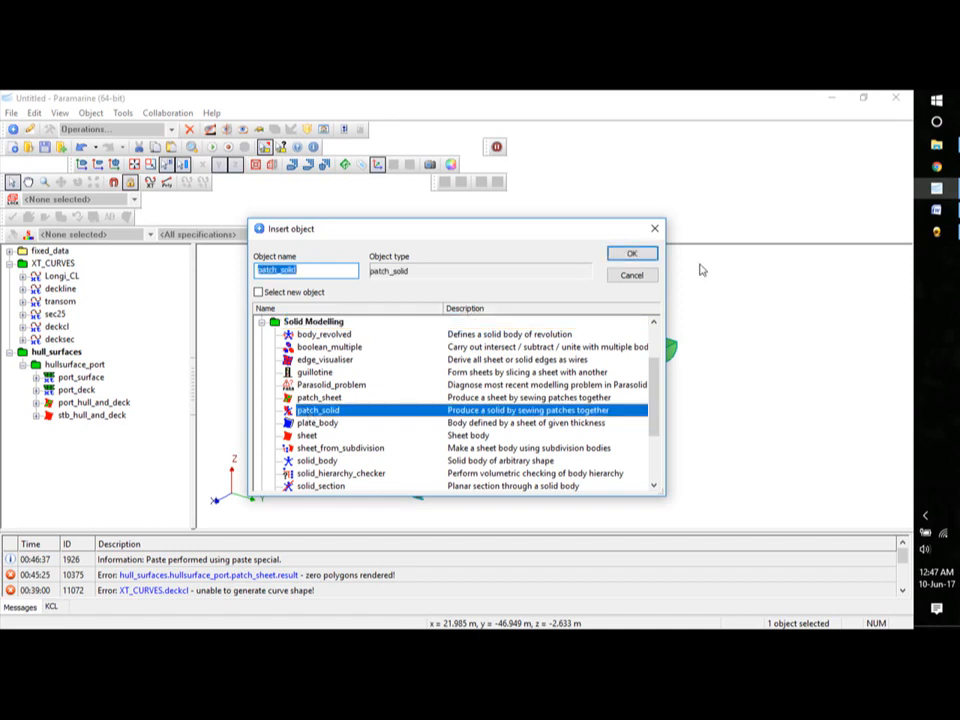
left_click(632, 254)
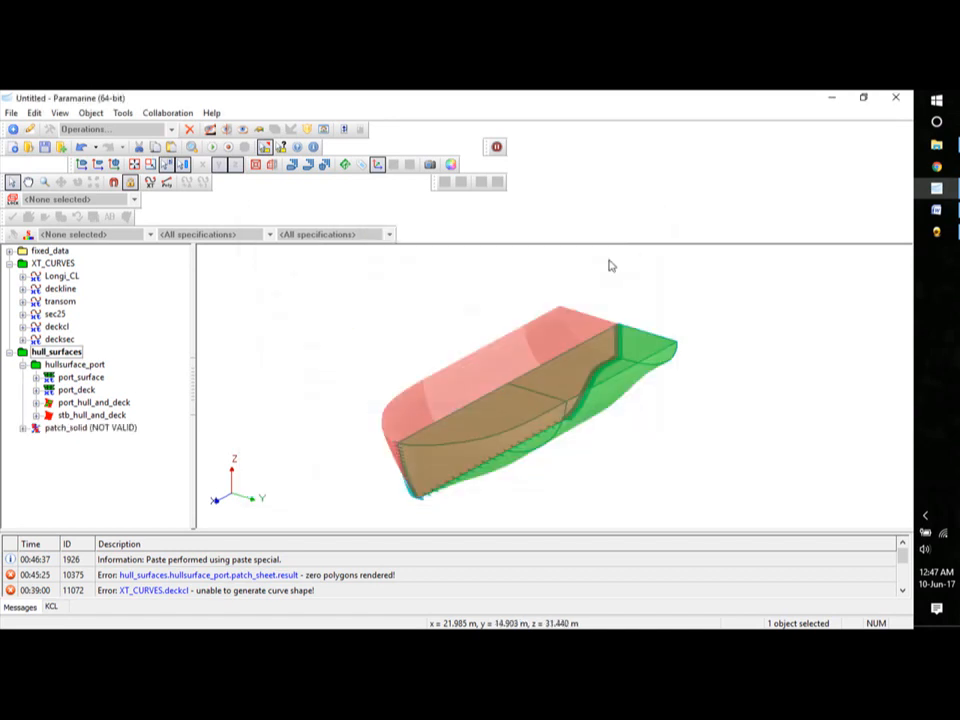
- Copy the result sheet of port_hull_and_deck and paste it as a pointer into the patches of patch_solid
left_click(22, 428)
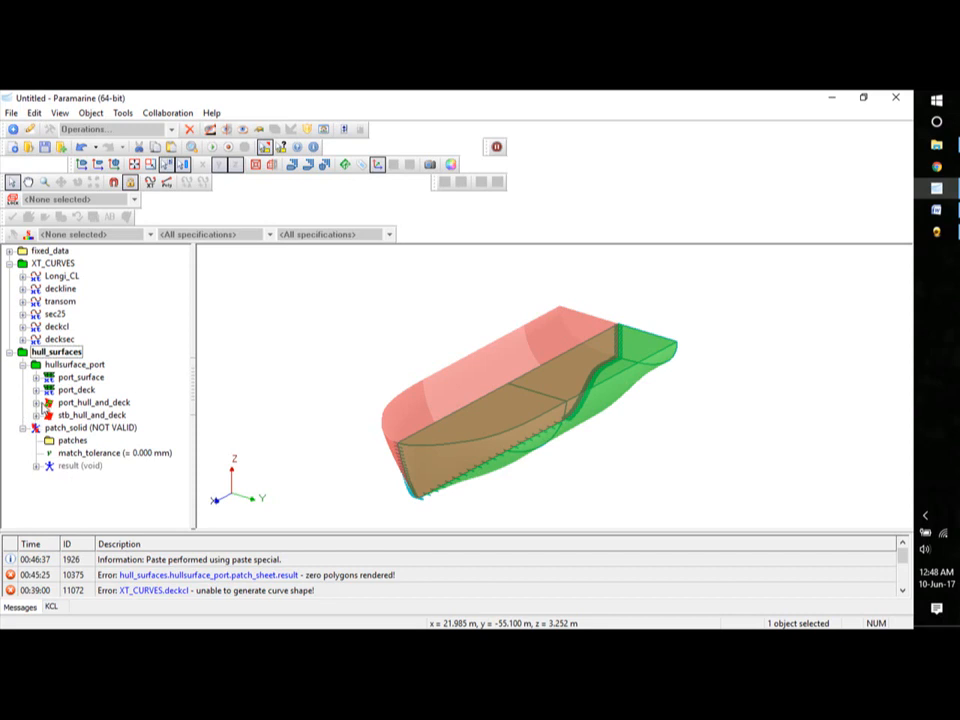
left_click(36, 402)
left_click(36, 402)
left_click(36, 389)
left_click(36, 364)
left_click(36, 402)
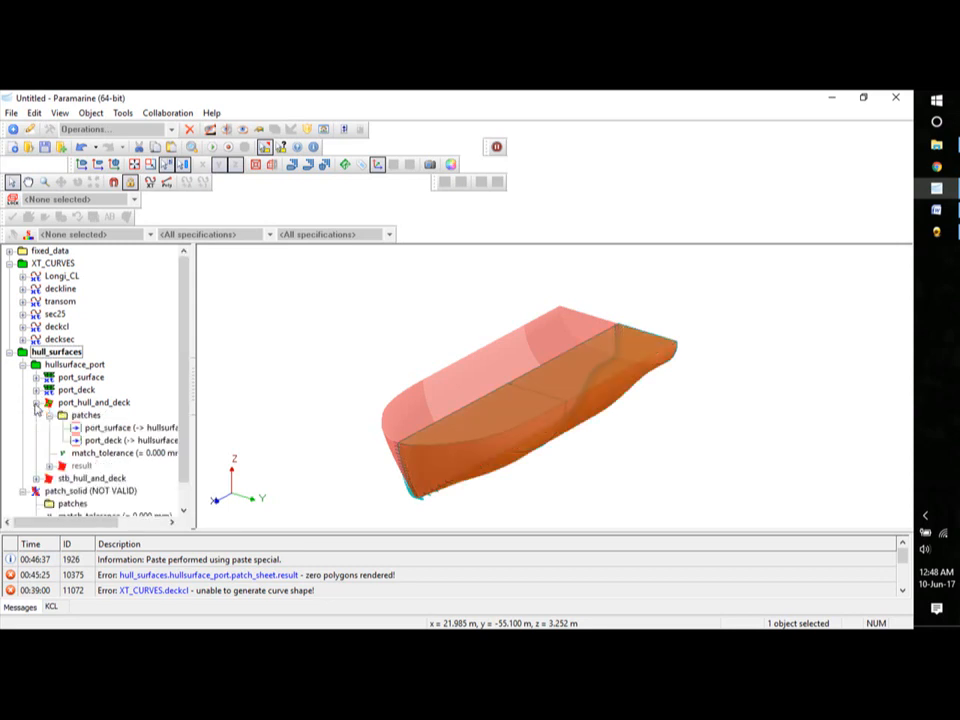
left_click(82, 466)
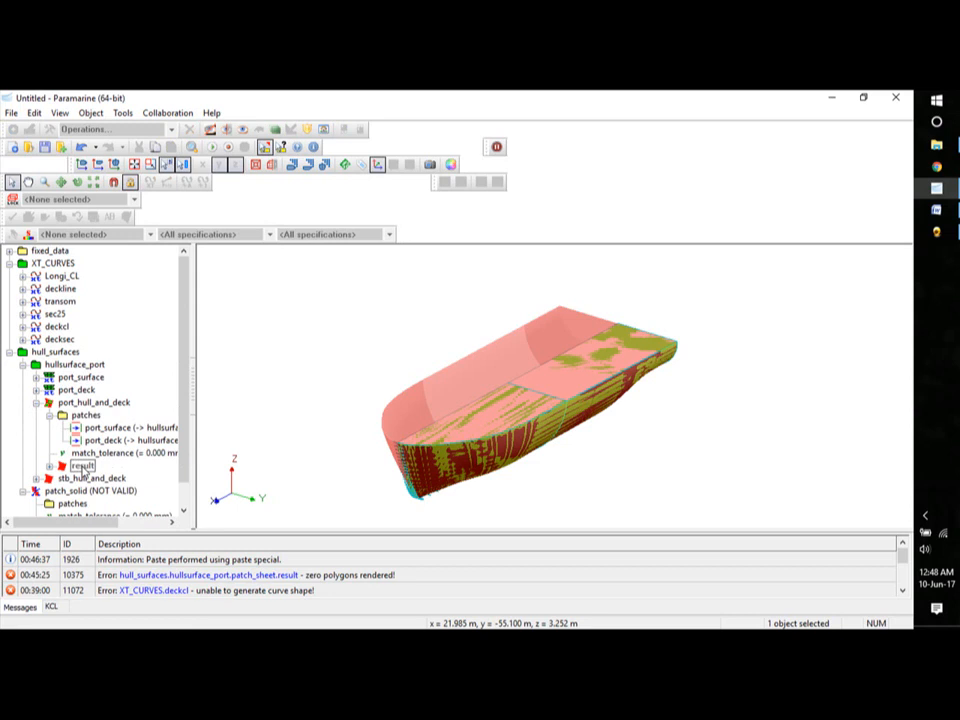
right_click(84, 468)
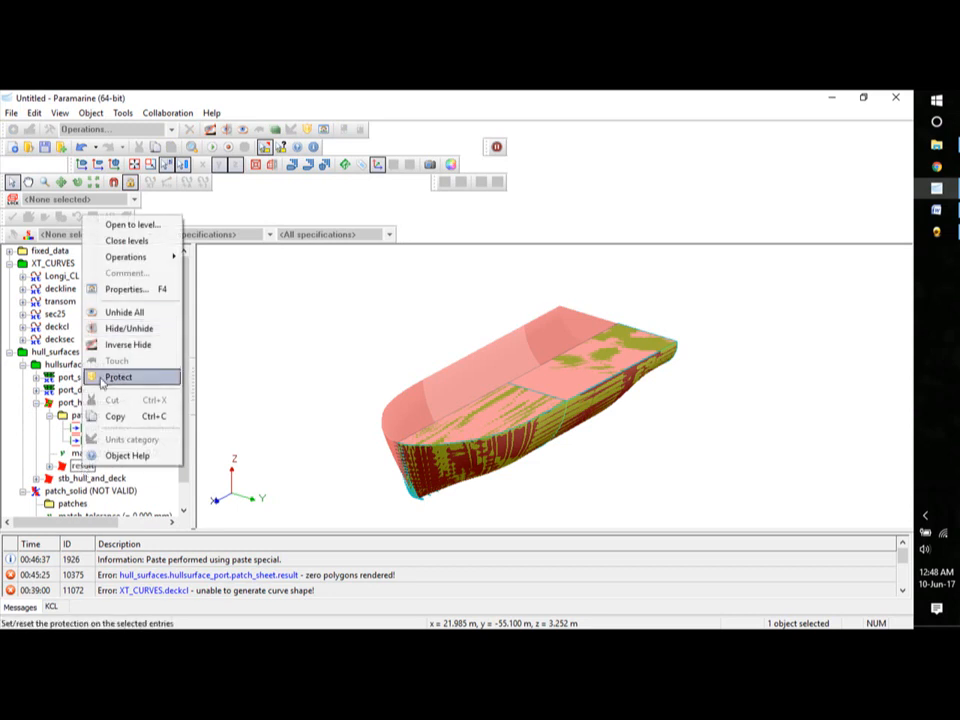
left_click(116, 418)
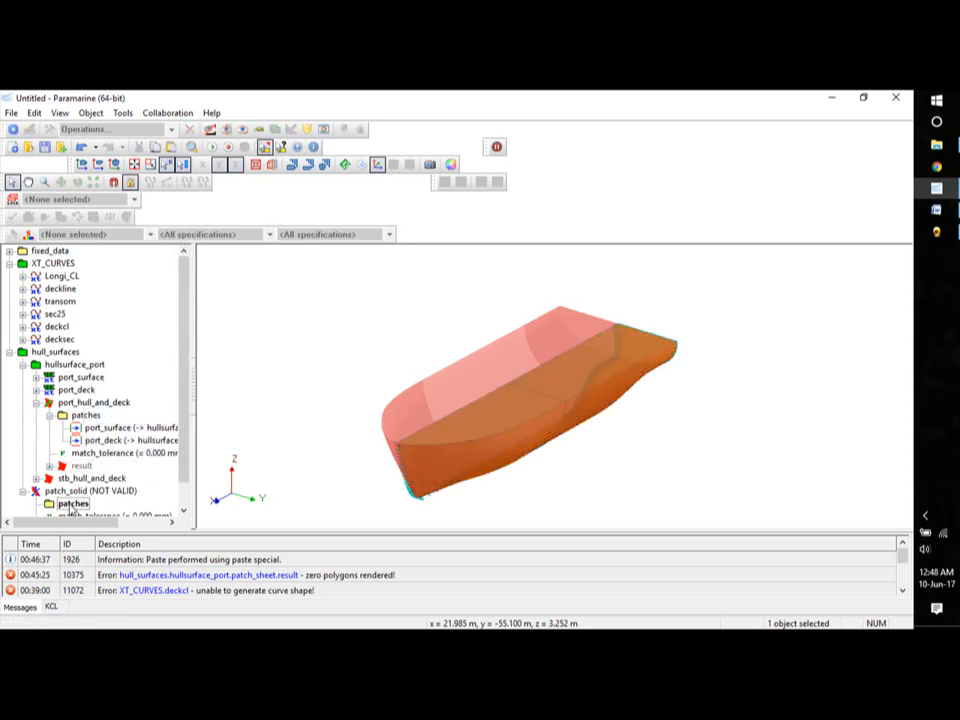
right_click(72, 503)
left_click(110, 438)
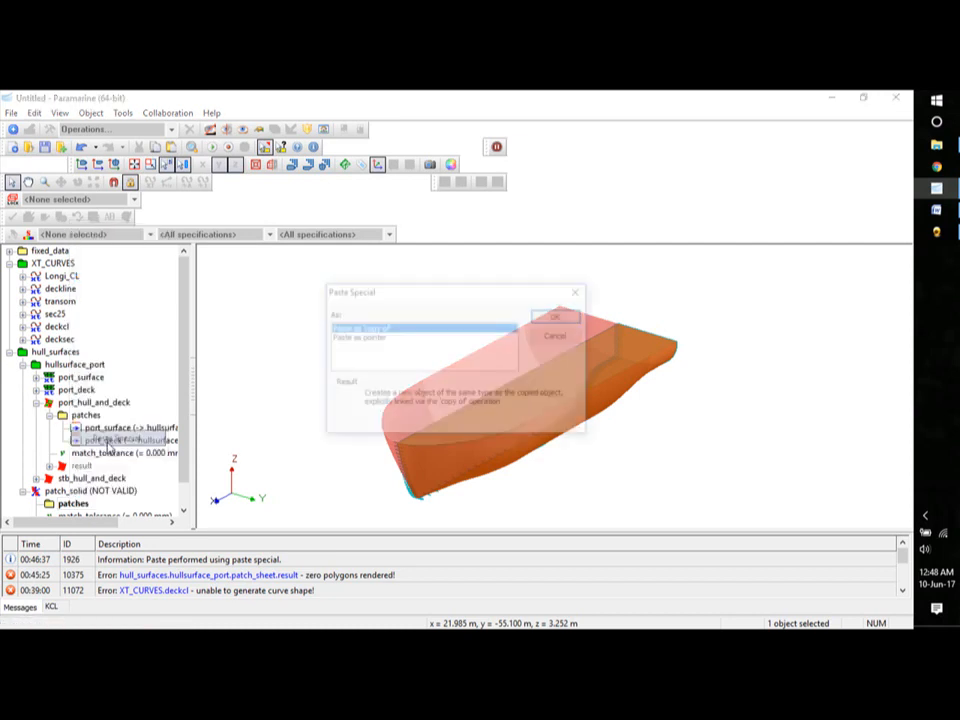
left_click(365, 337)
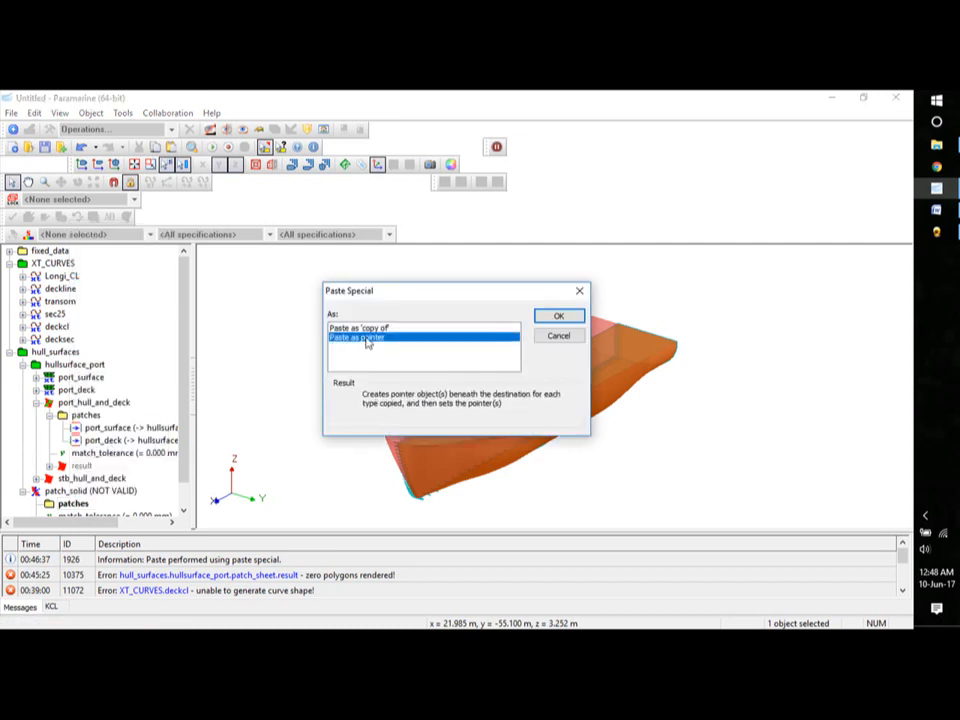
left_click(560, 316)
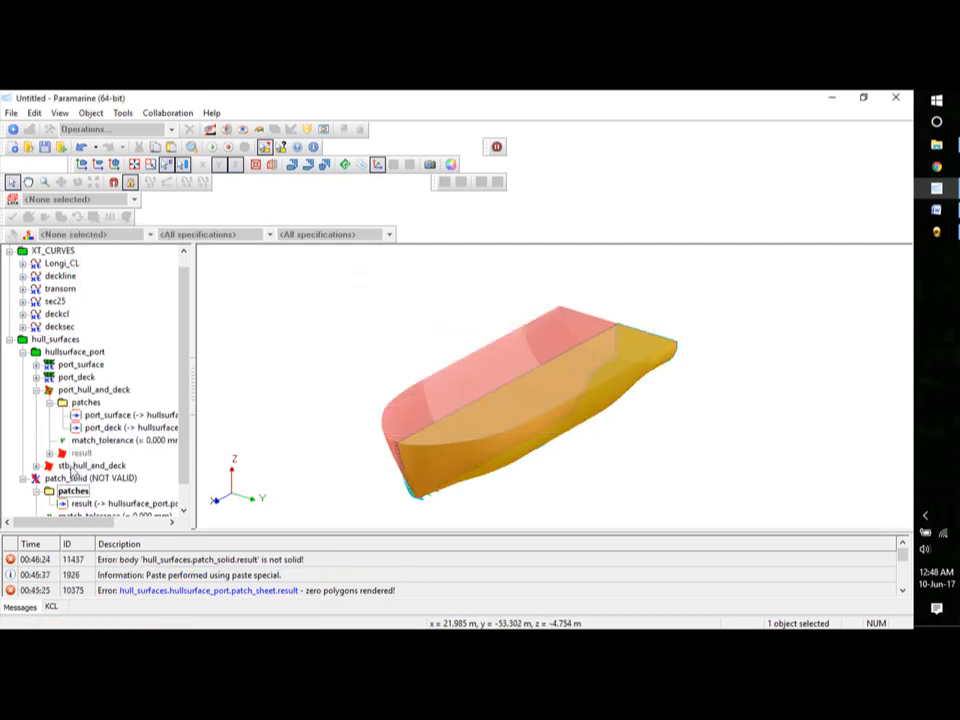
- Copy stb_hull_and_deck and paste it as a pointer into the patches of patch_solid
left_click(75, 466)
right_click(75, 468)
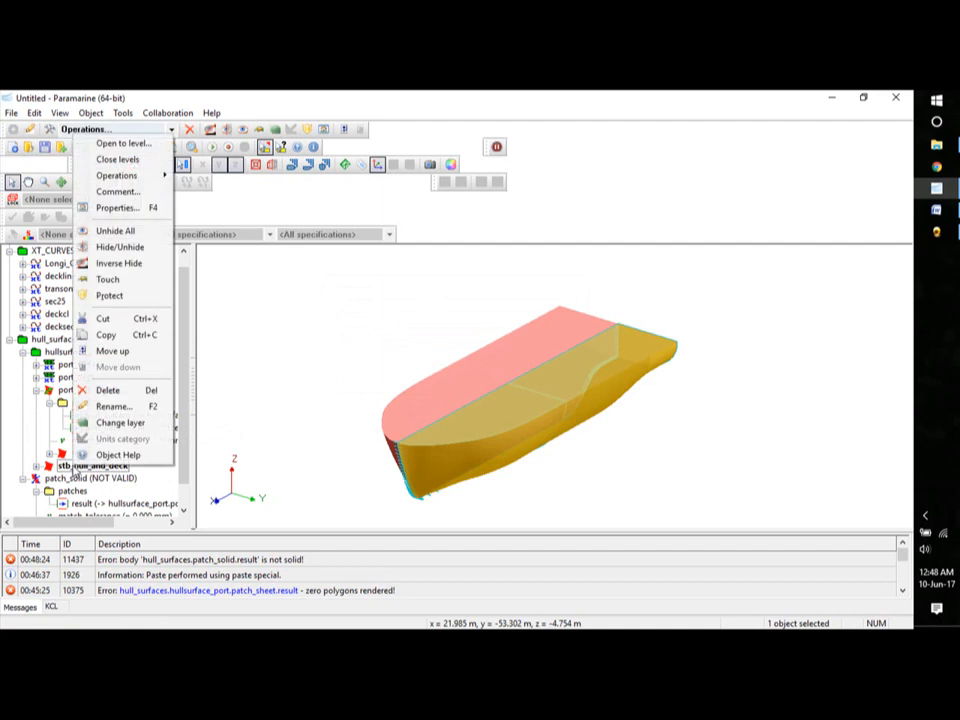
left_click(114, 337)
left_click(73, 492)
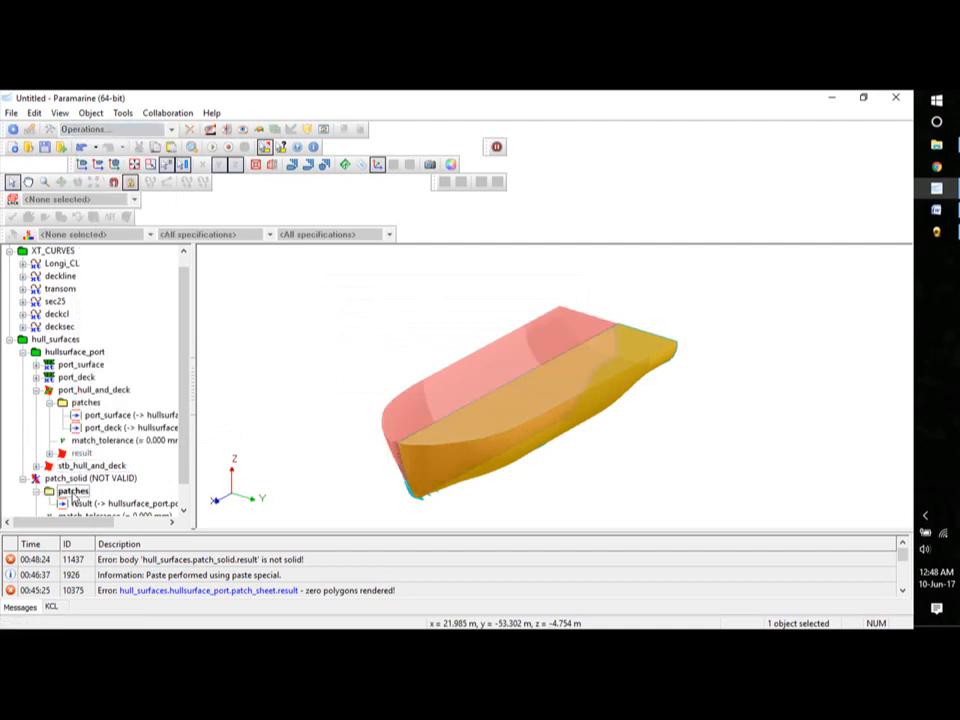
right_click(73, 492)
left_click(120, 427)
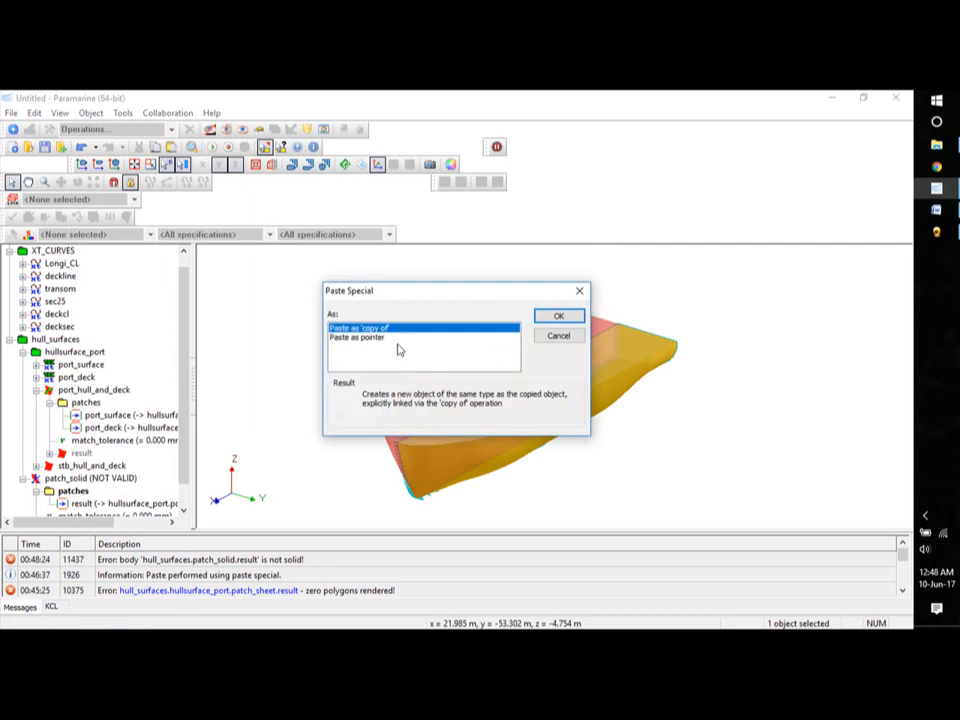
left_click(354, 336)
left_click(553, 317)
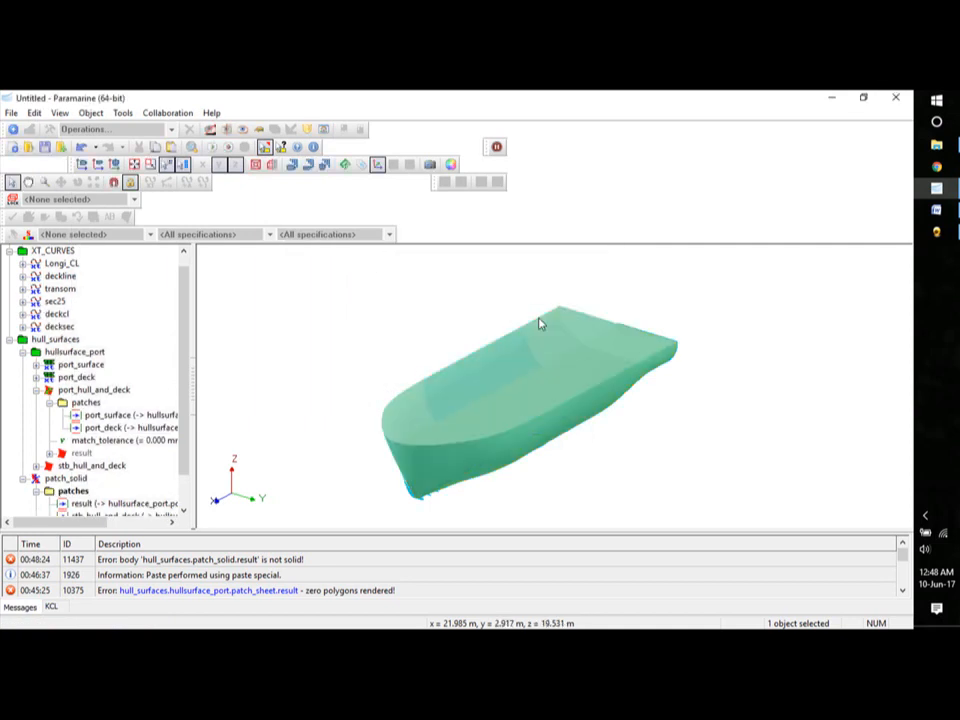
- Examine the result solid of patch_solid in the 3D view from several angles
left_click(23, 353)
left_click(70, 441)
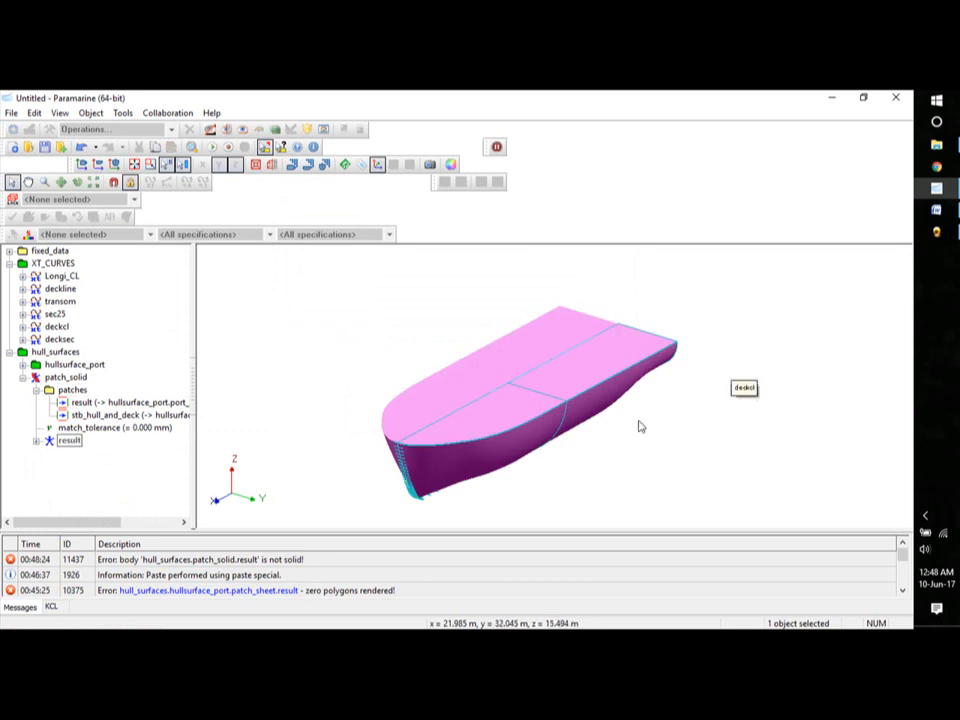
middle_click_drag(640, 426, 664, 431)
middle_click_drag(632, 433, 667, 433)
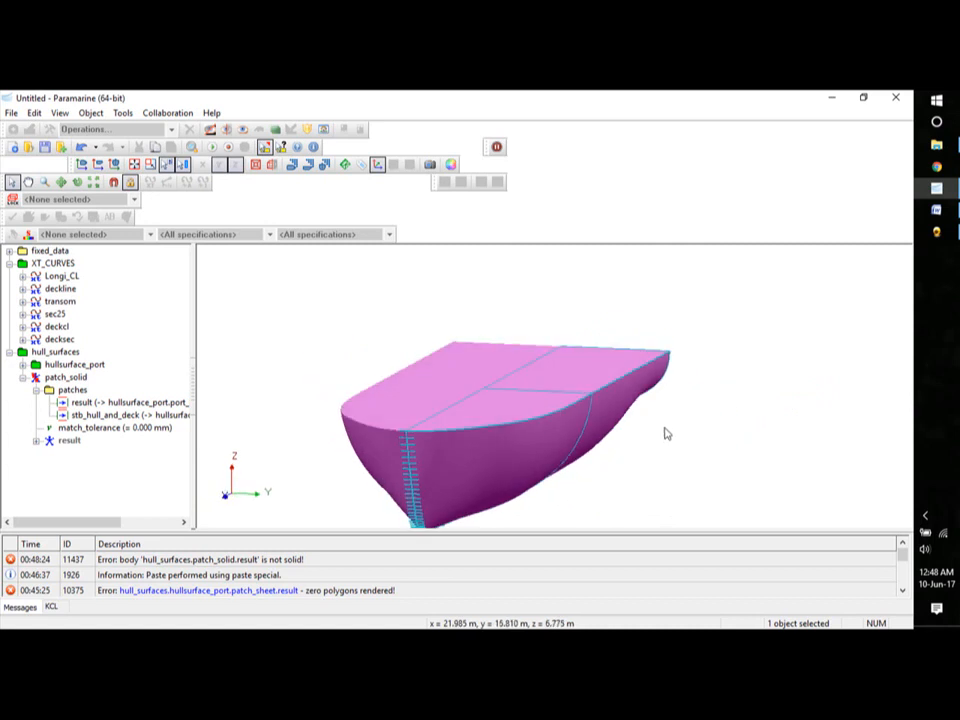
middle_click_drag(667, 433, 647, 451)
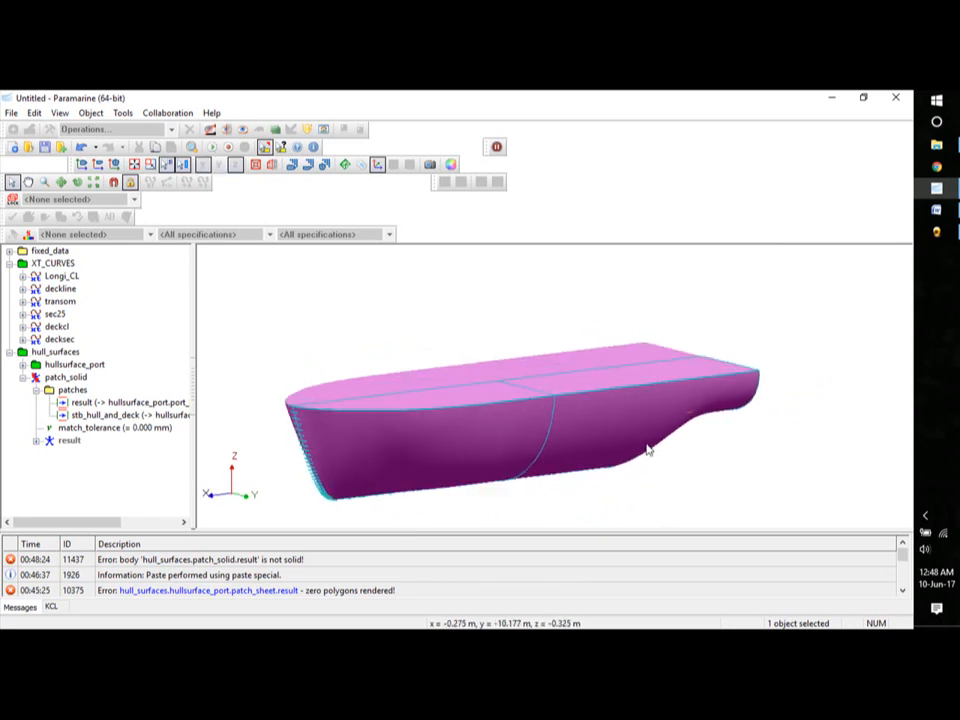
left_click(36, 390)
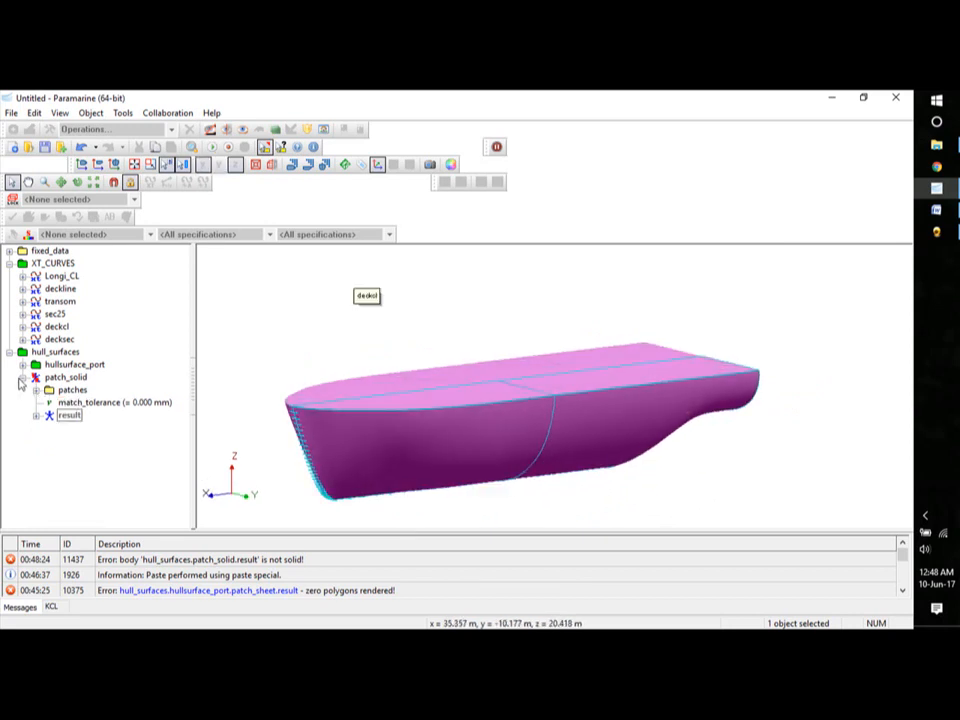
left_click(23, 379)
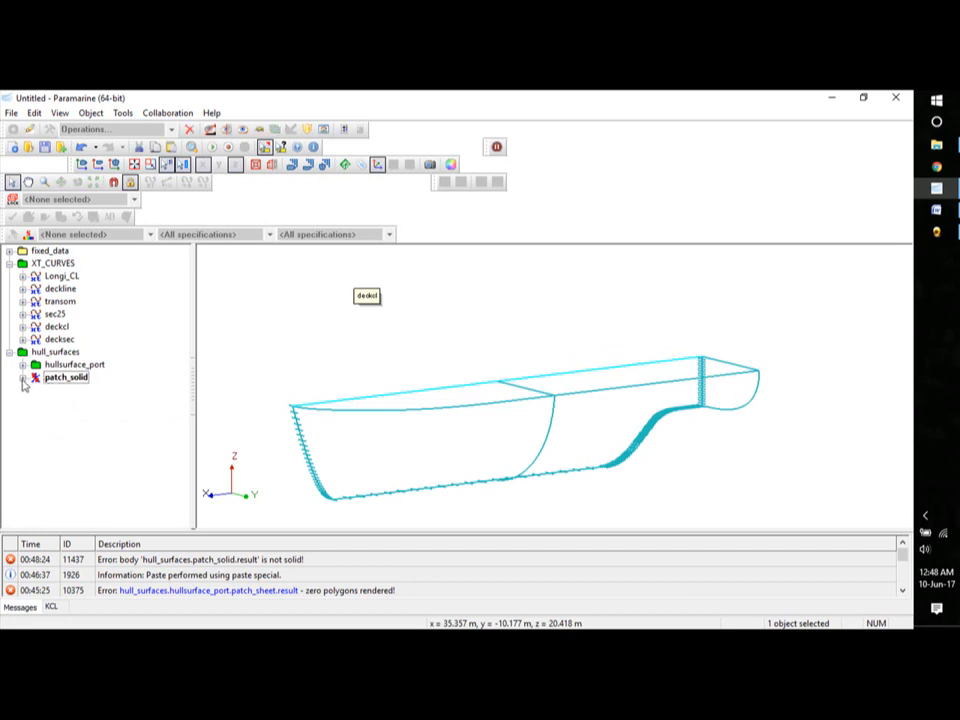
left_click(23, 378)
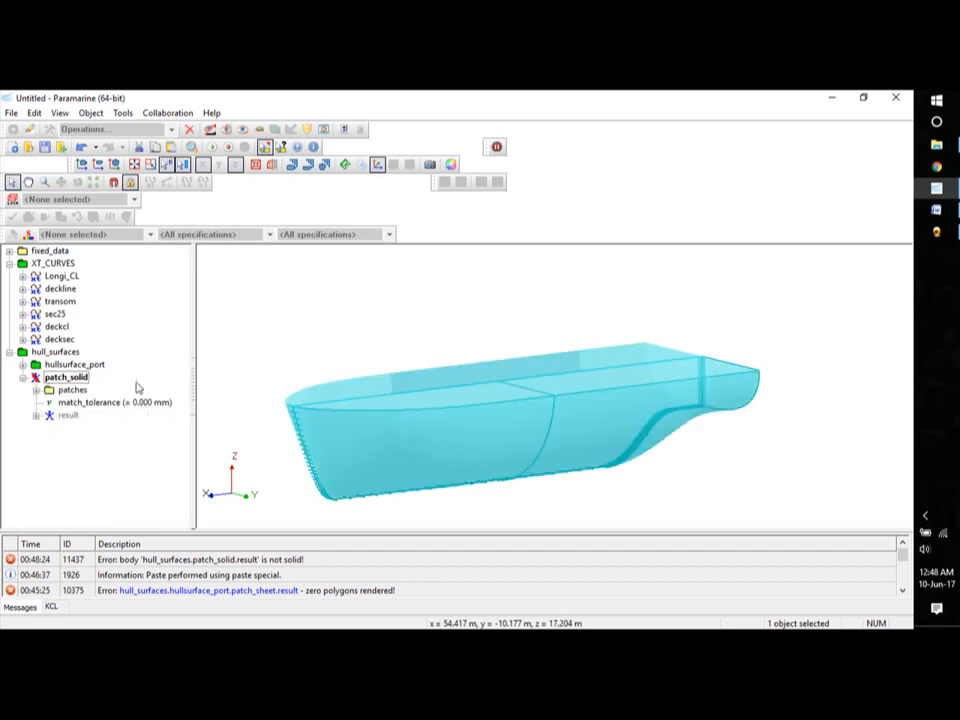
left_click(48, 415)
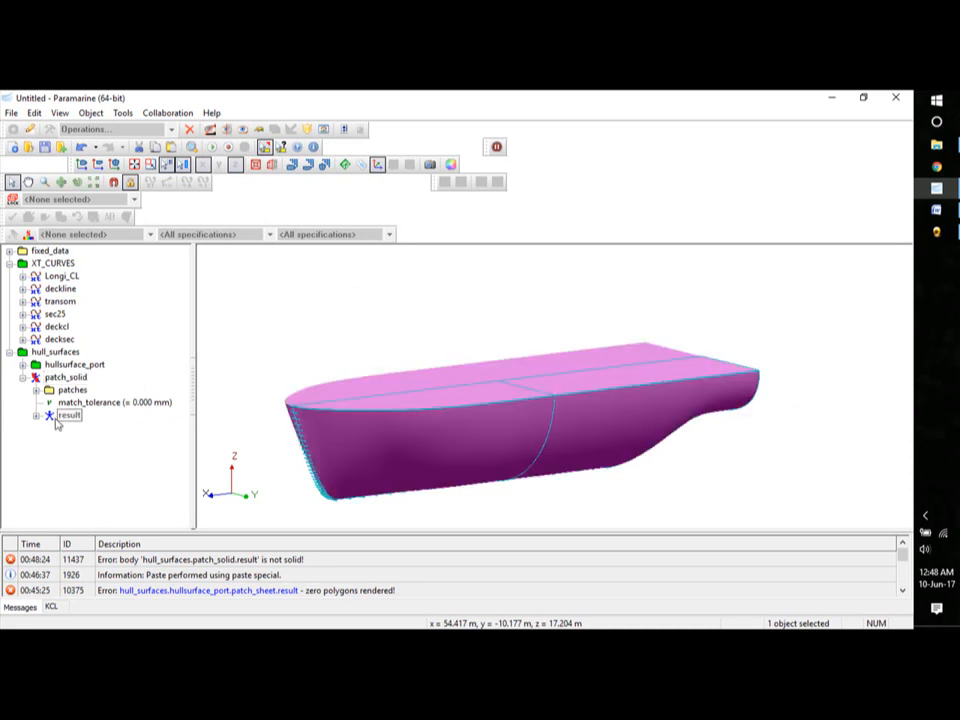
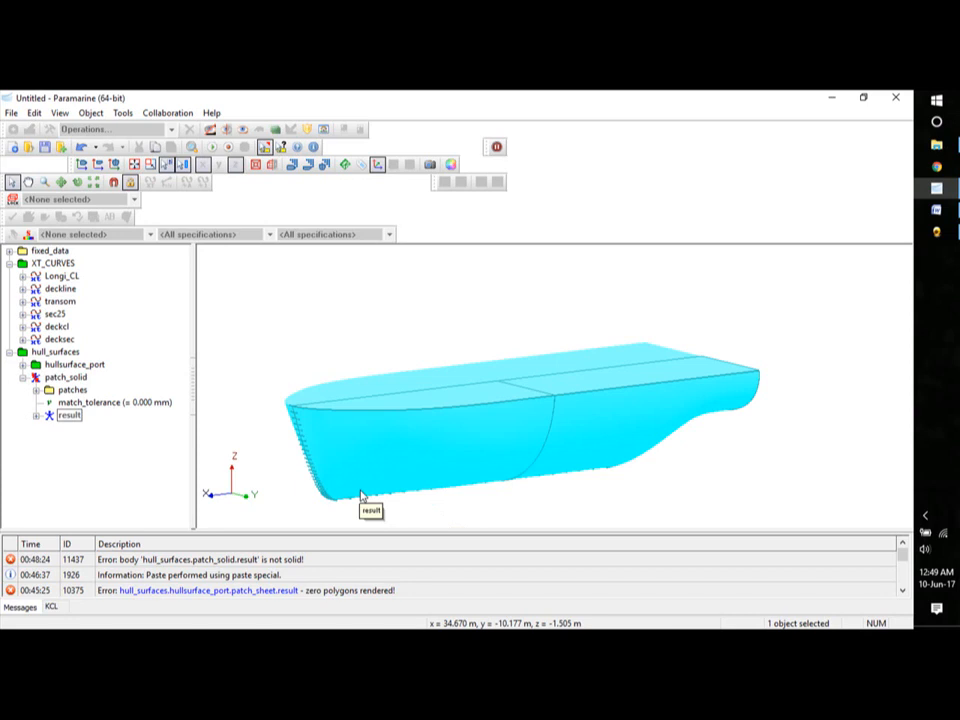
- Collapse patch_solid and the hull_surfaces group in the object tree
left_click(22, 377)
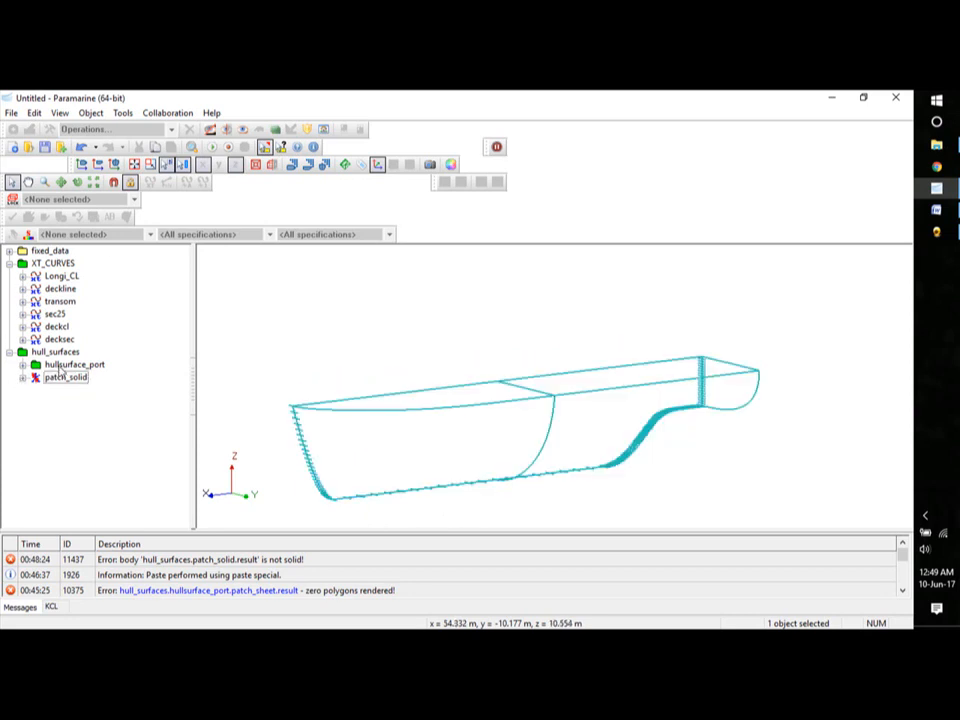
left_click(59, 354)
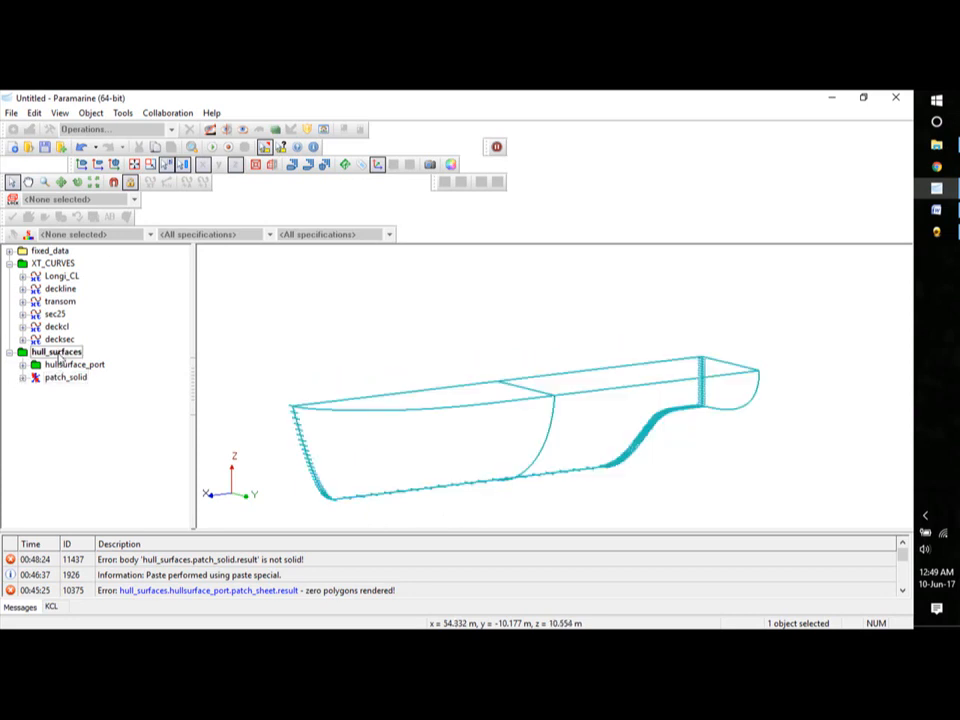
left_click(9, 352)
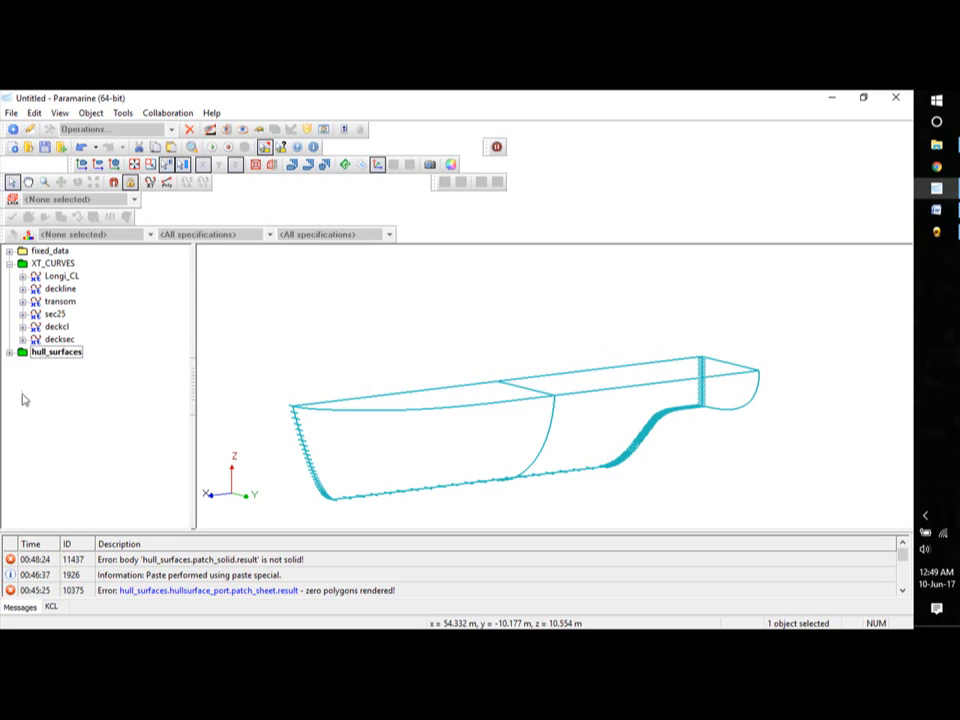
left_click(9, 352)
left_click(22, 377)
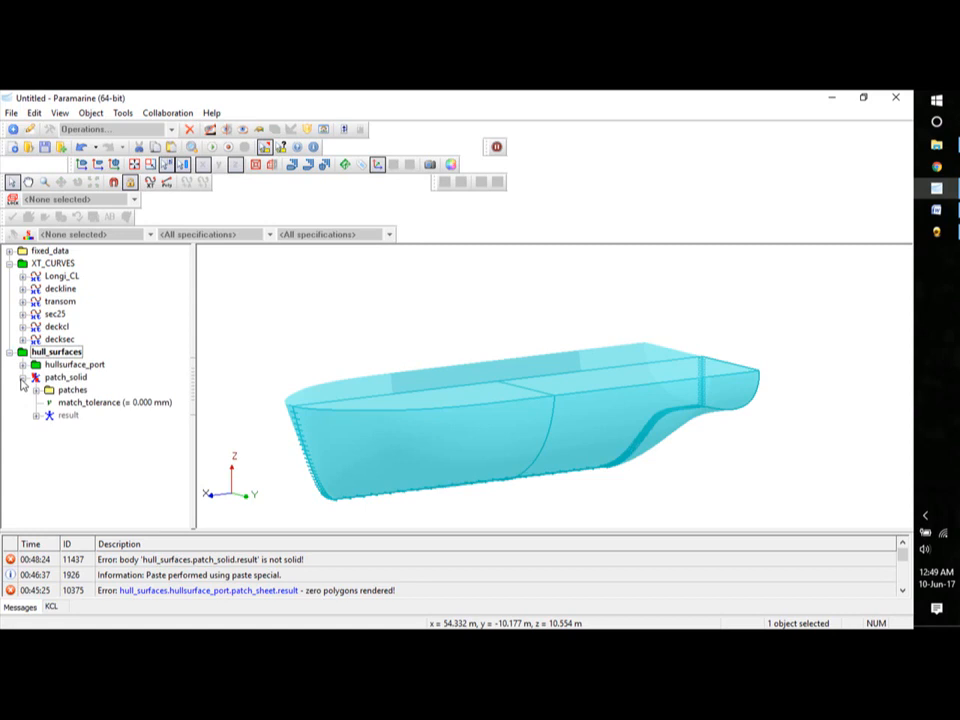
left_click(22, 377)
left_click(9, 352)
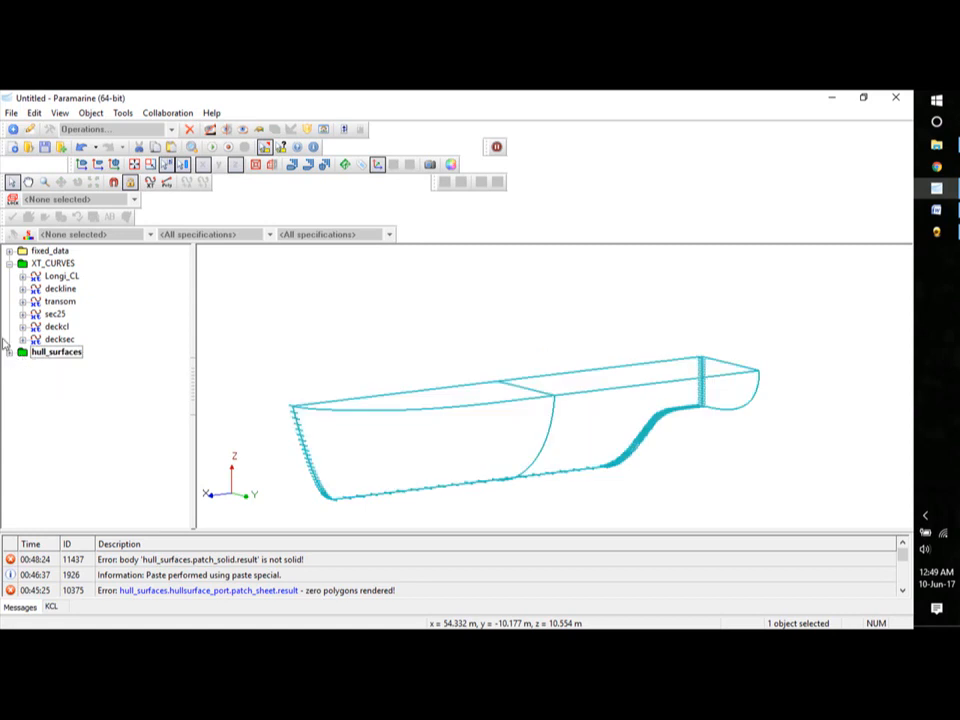
left_click(14, 130)
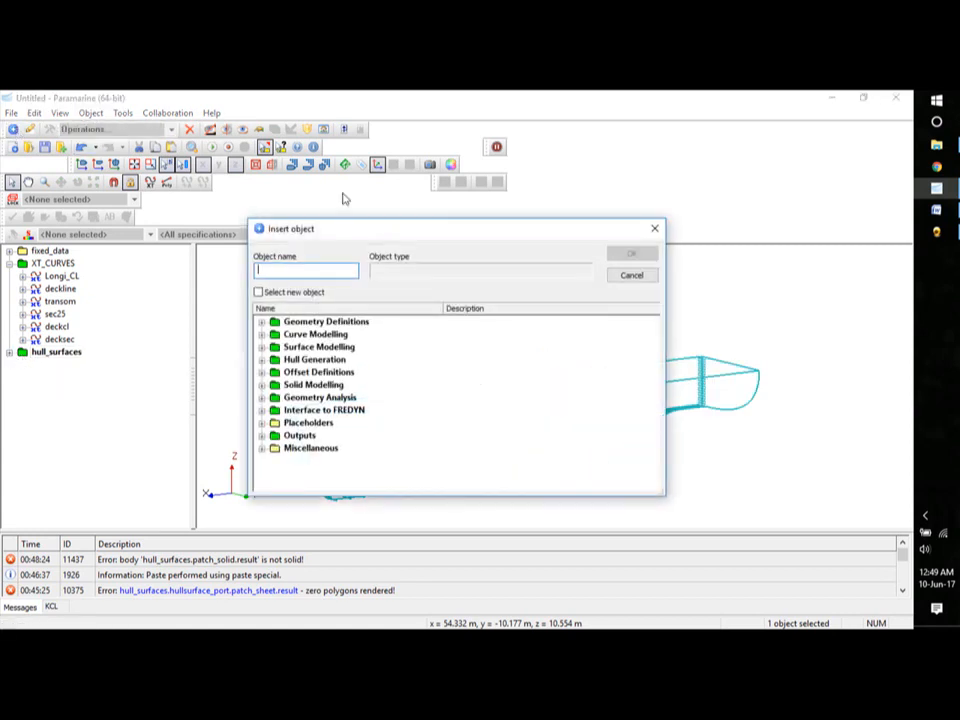
left_click(262, 322)
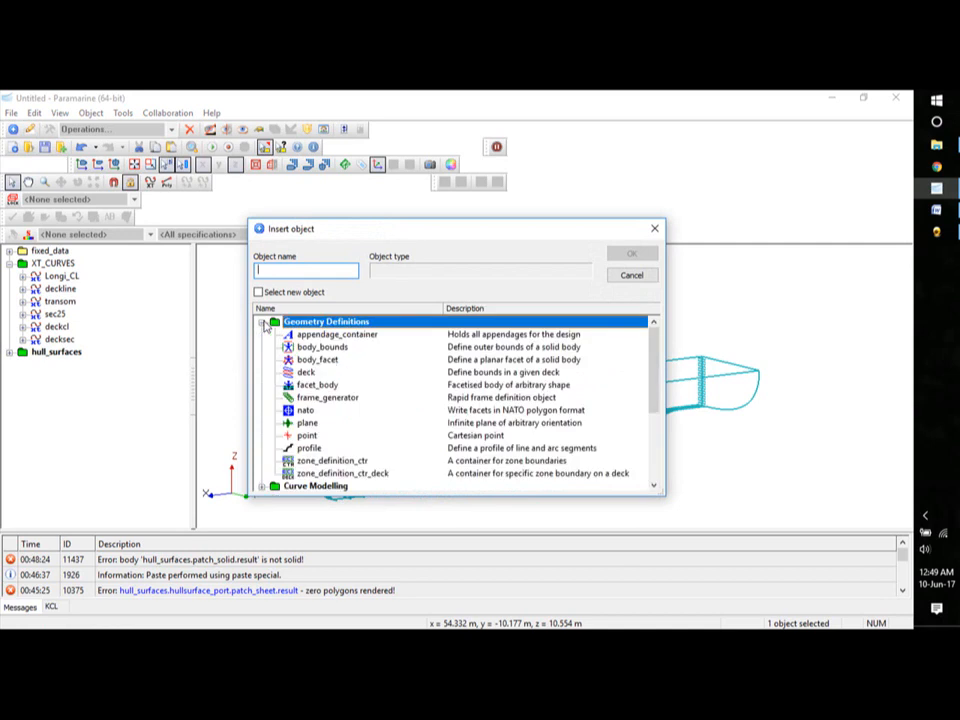
left_click(263, 323)
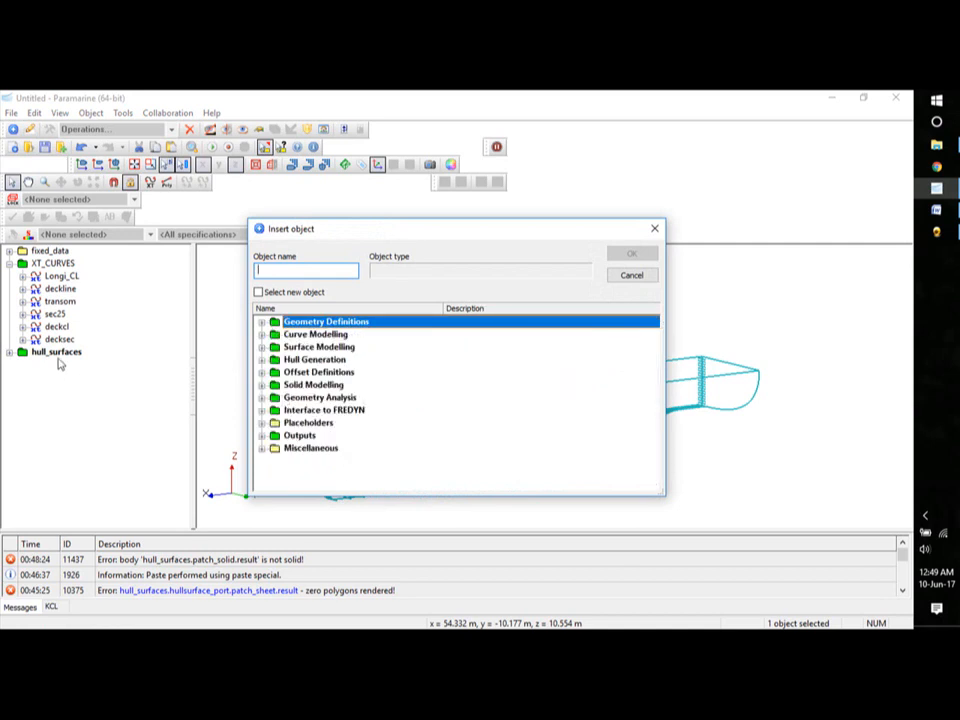
left_click(69, 393)
left_click(655, 228)
- Insert a geom_placeholder named hull_with_bt at the root of the object tree
left_click(50, 426)
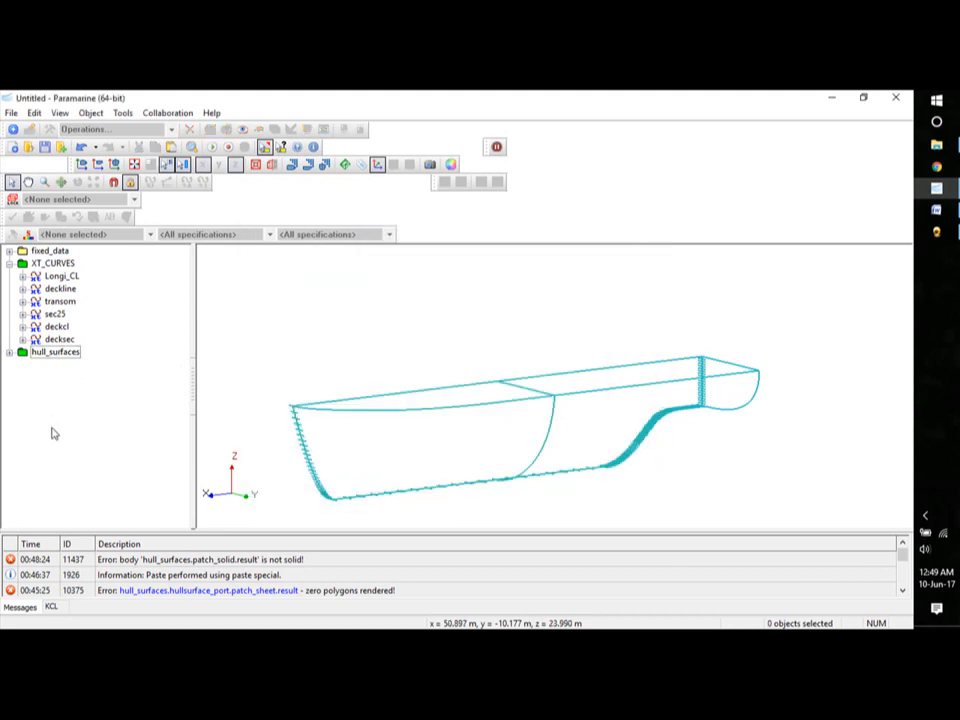
left_click(11, 131)
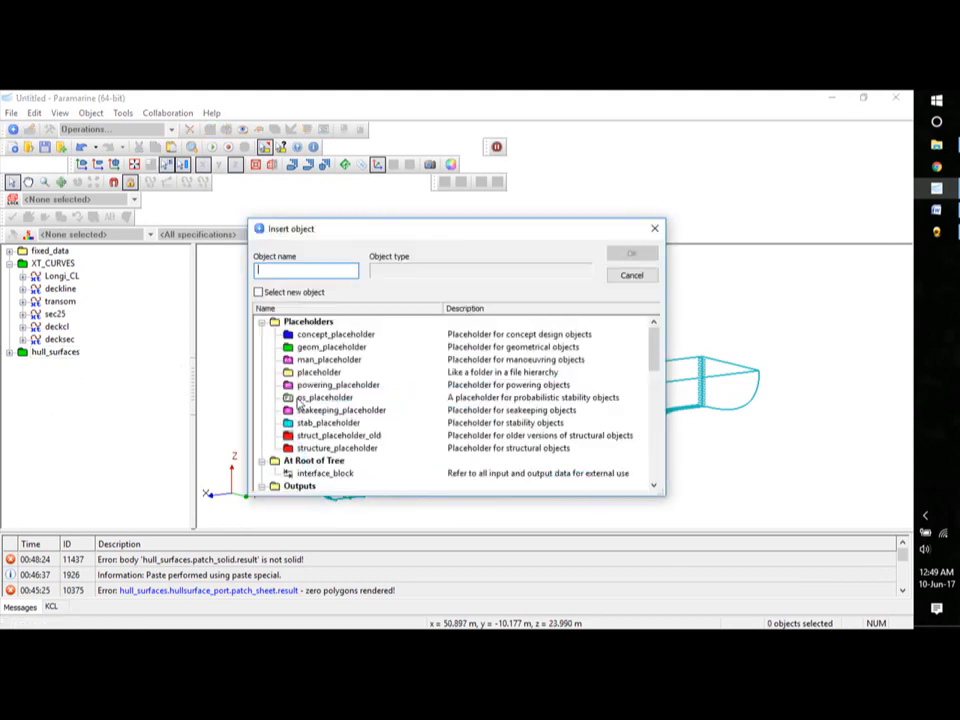
left_click(325, 347)
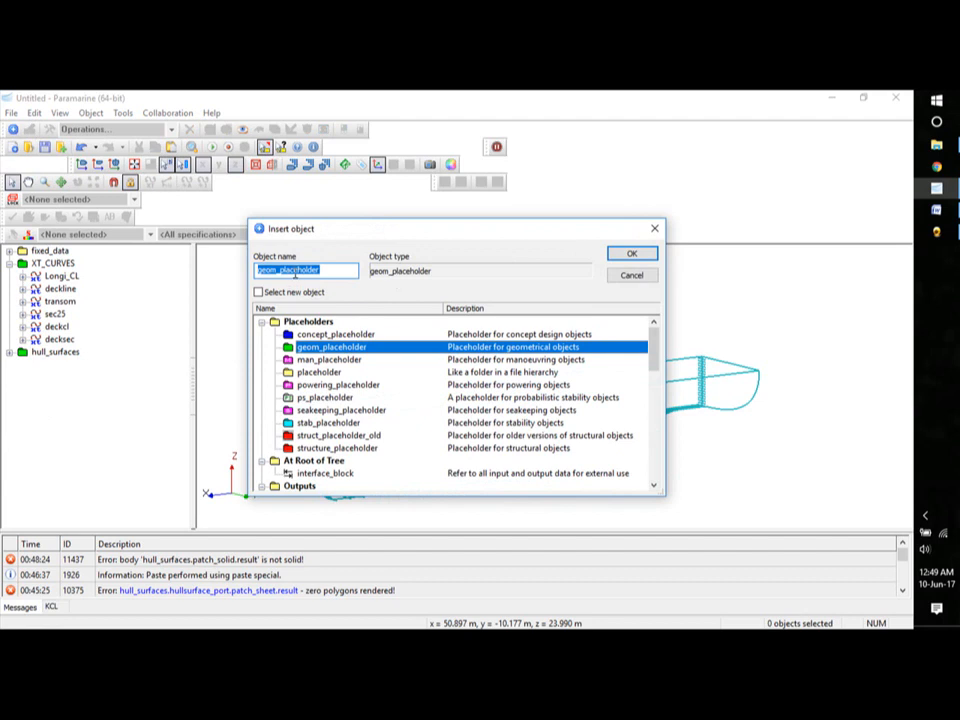
type("sol")
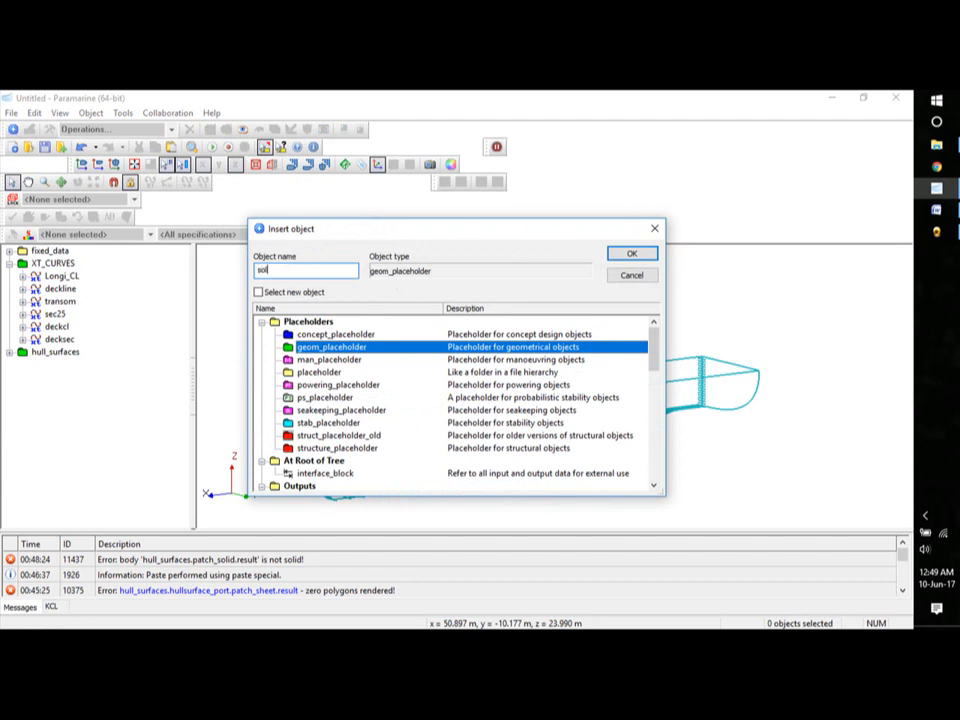
key("BackSpace")
key("BackSpace")
key("BackSpace")
type("hul")
key("Return")
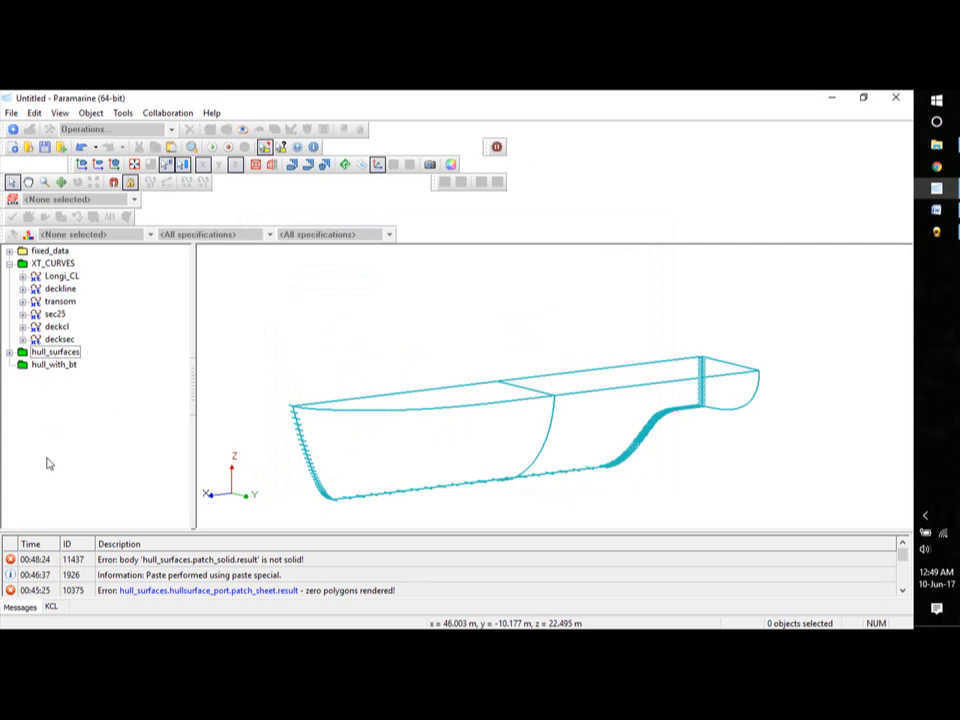
- Copy the result solid of patch_solid and paste it into hull_with_bt as a 'copy of' object
left_click(41, 366)
left_click(9, 352)
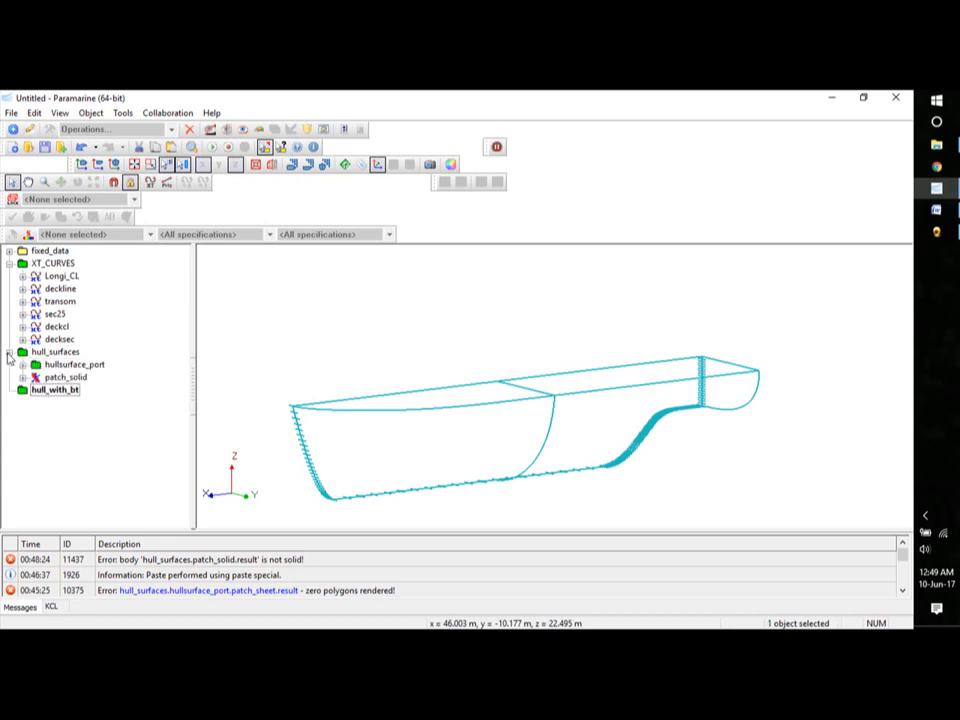
left_click(64, 378)
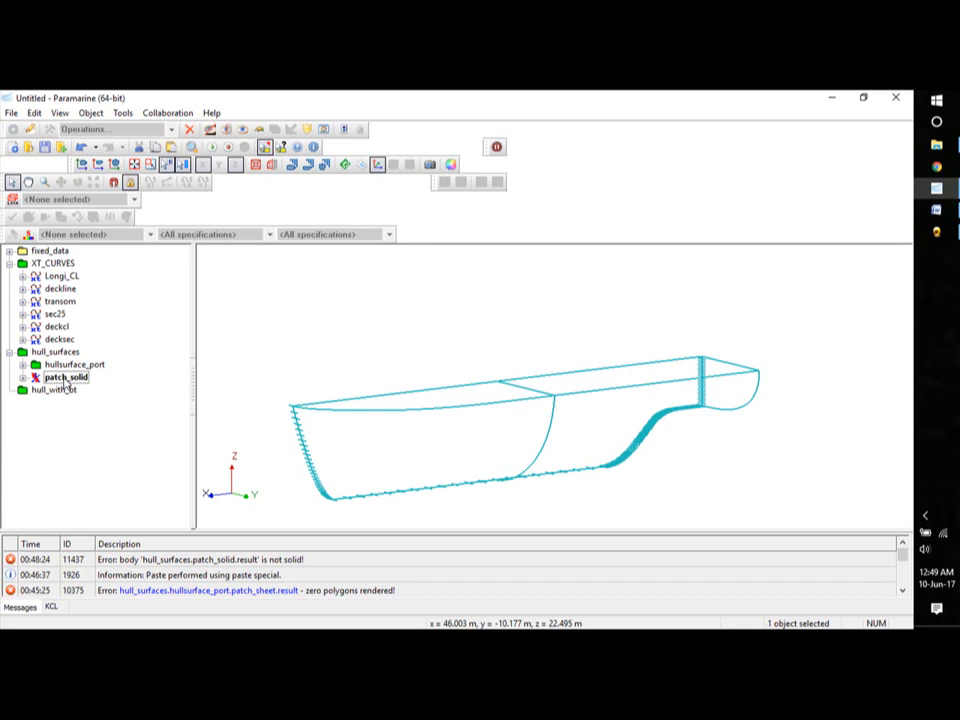
left_click(23, 377)
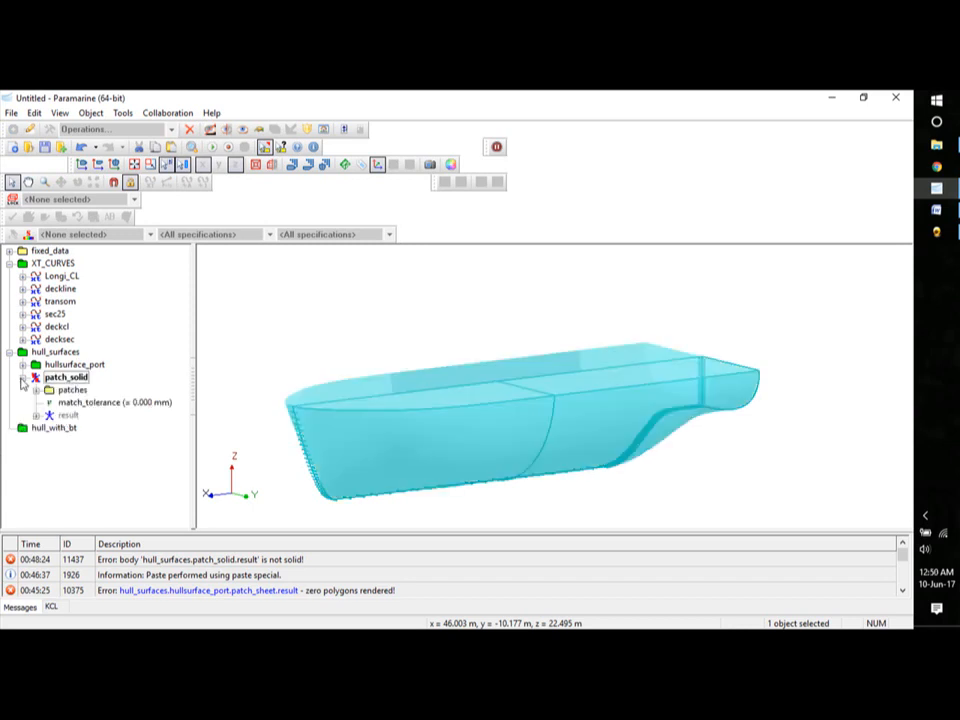
left_click(56, 415)
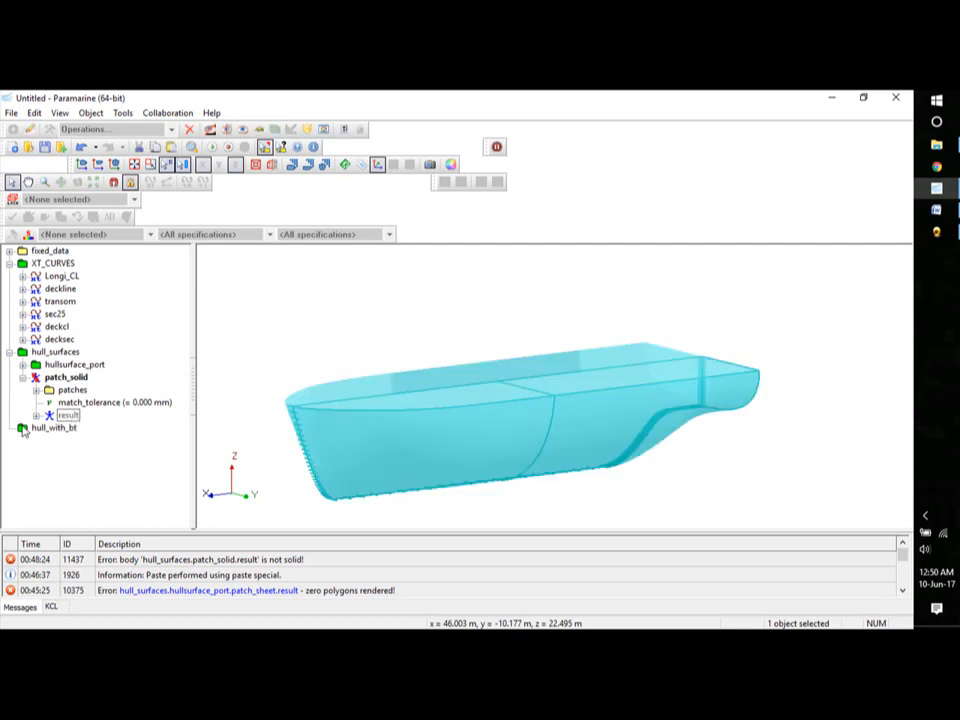
left_click(40, 428)
right_click(35, 430)
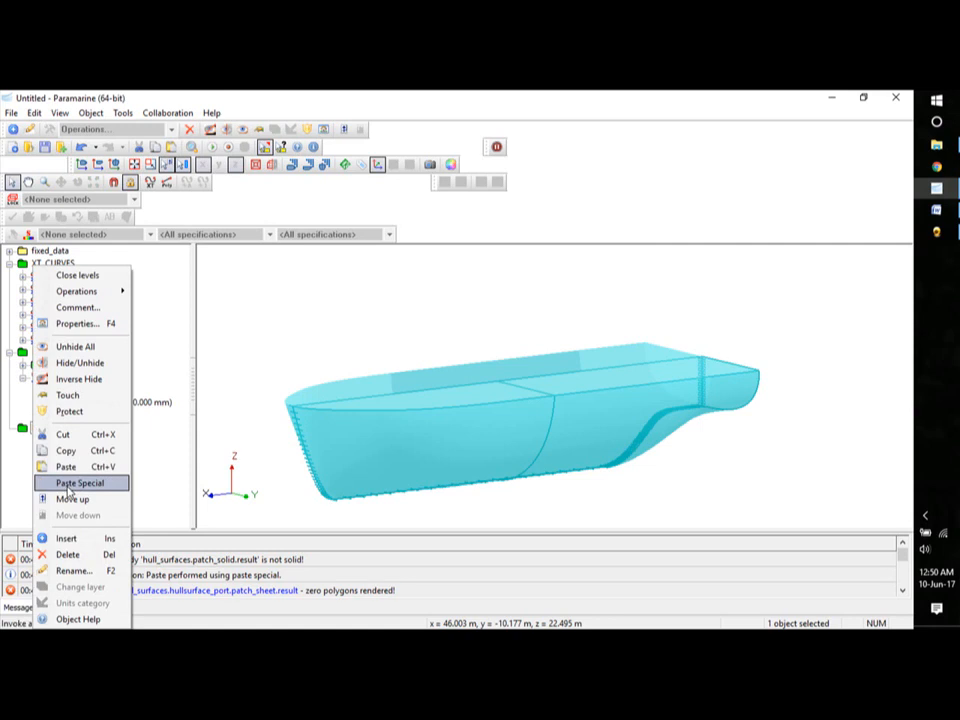
left_click(75, 482)
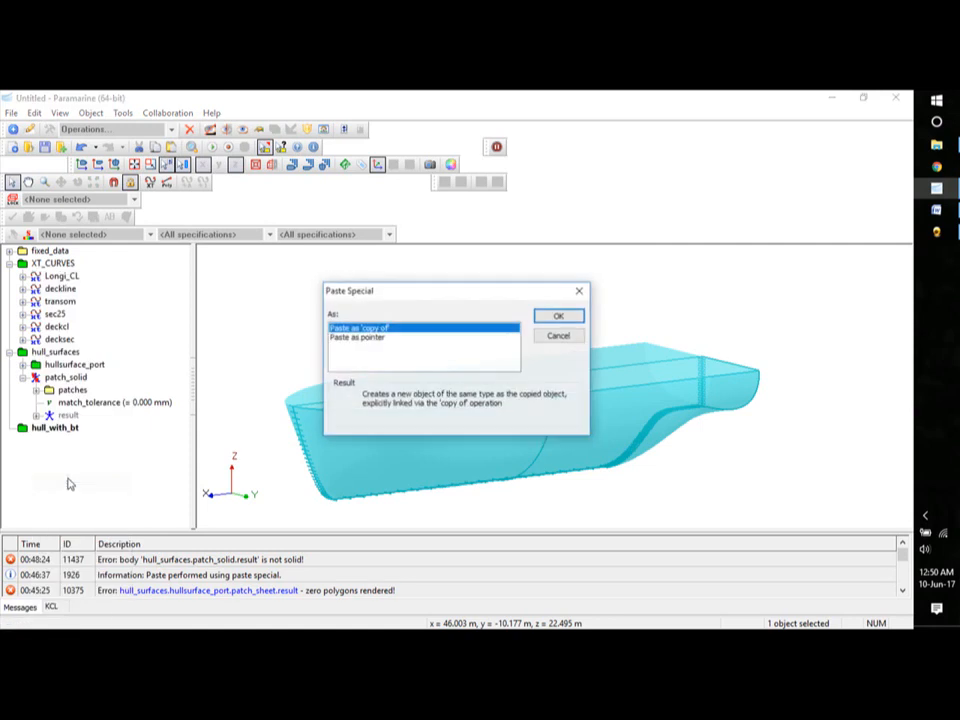
left_click(559, 316)
- Rename the copied solid inside the hull_with_bt placeholder as hull_with_bt
left_click(9, 428)
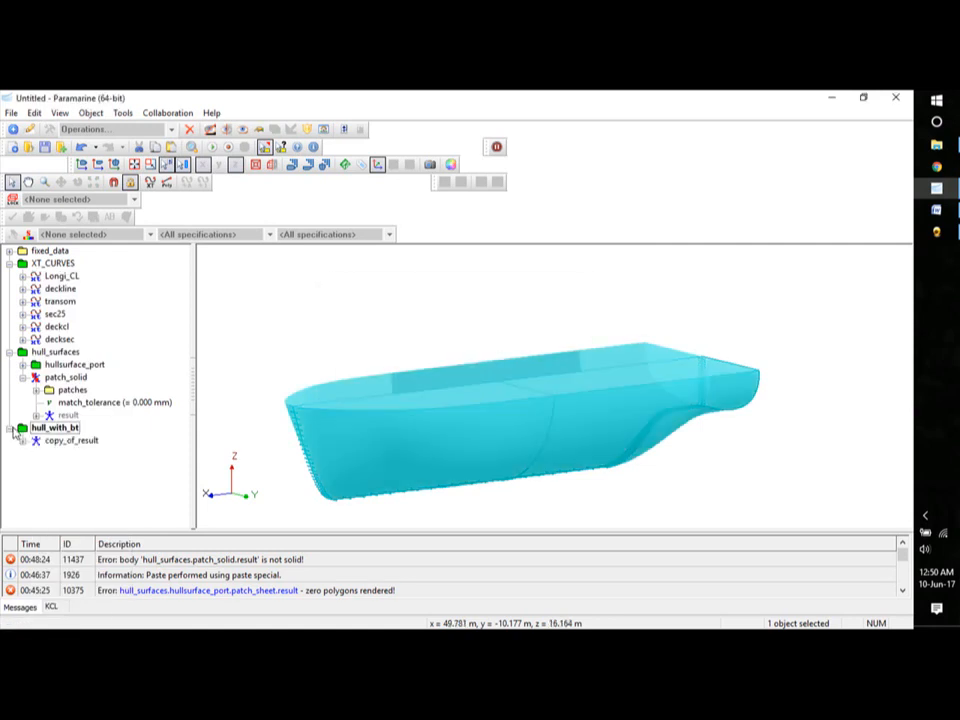
right_click(55, 441)
left_click(95, 382)
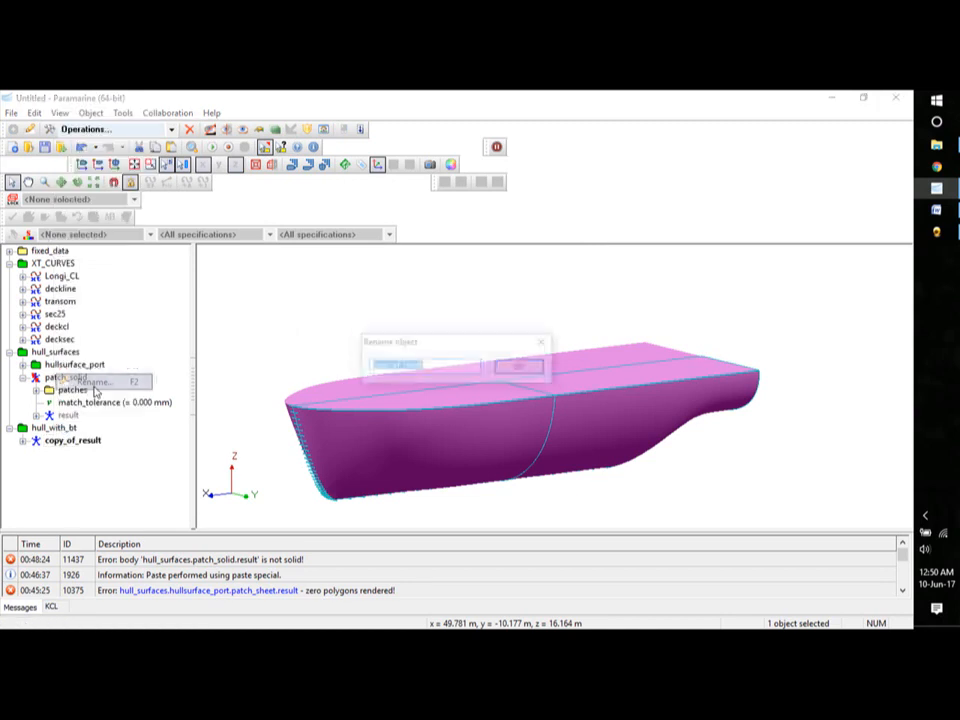
type("h")
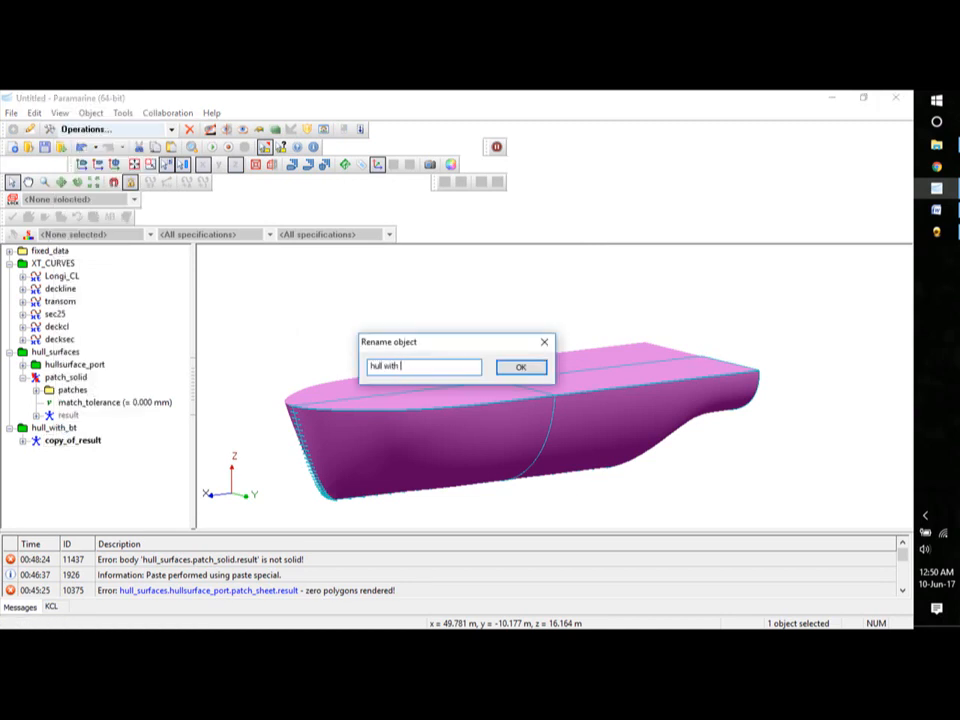
type("ull_with_bt")
left_click(520, 367)
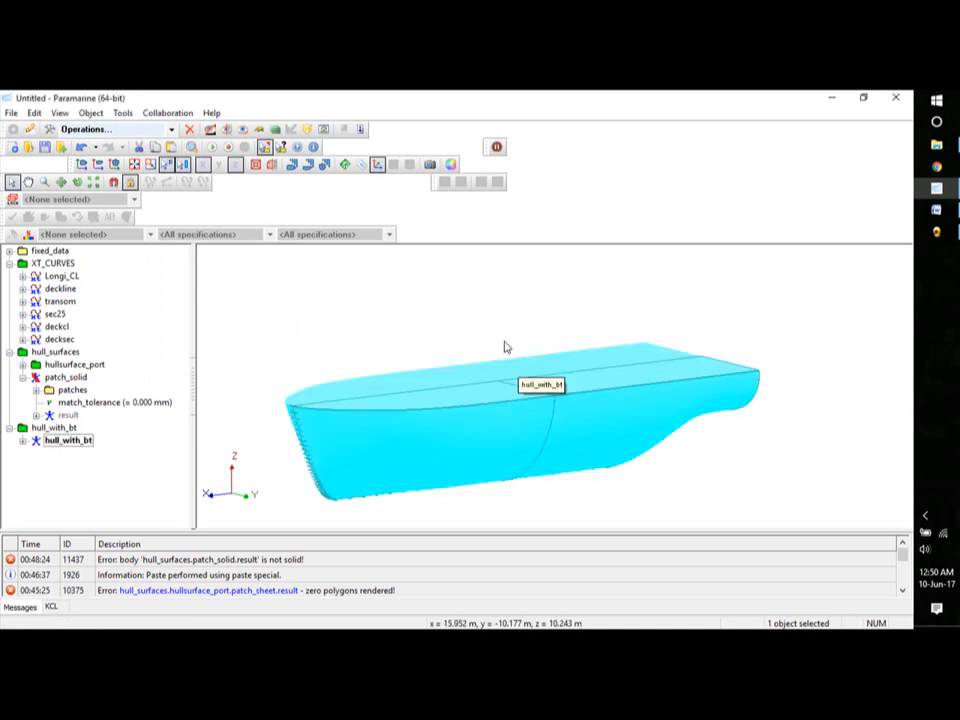
- Insert a geom_placeholder named bt_data inside the hull_with_bt placeholder
left_click(47, 430)
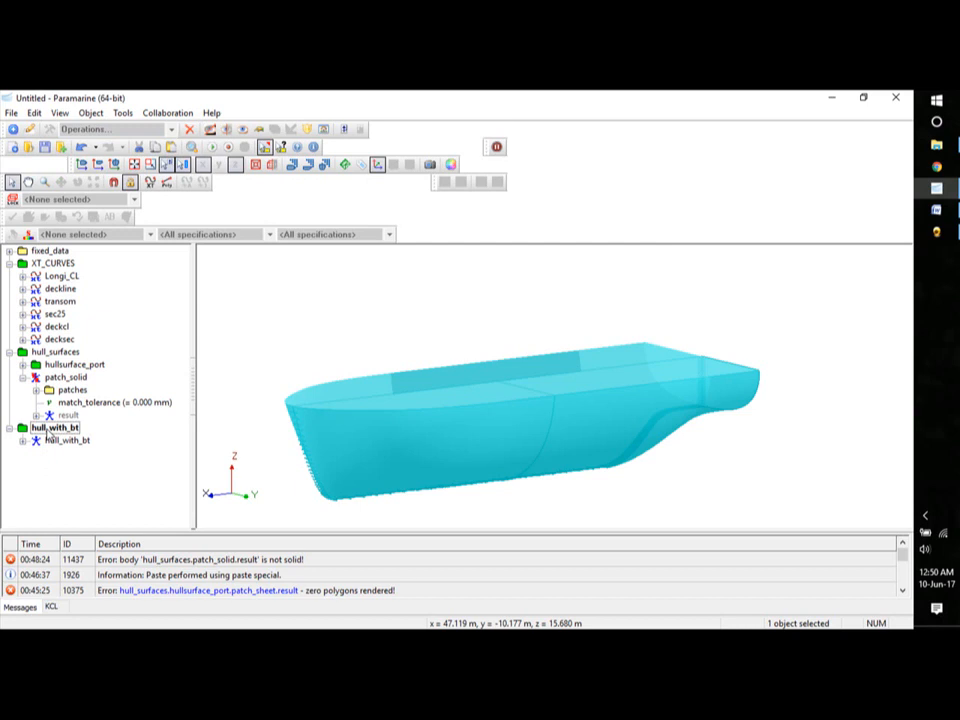
left_click(13, 129)
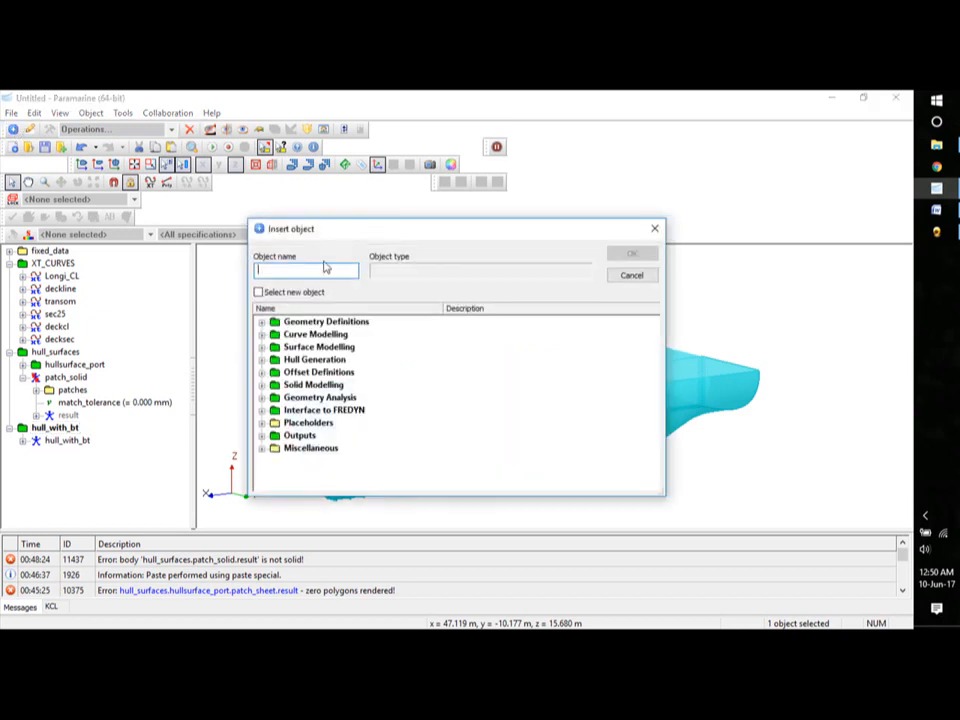
left_click(262, 424)
left_click(320, 373)
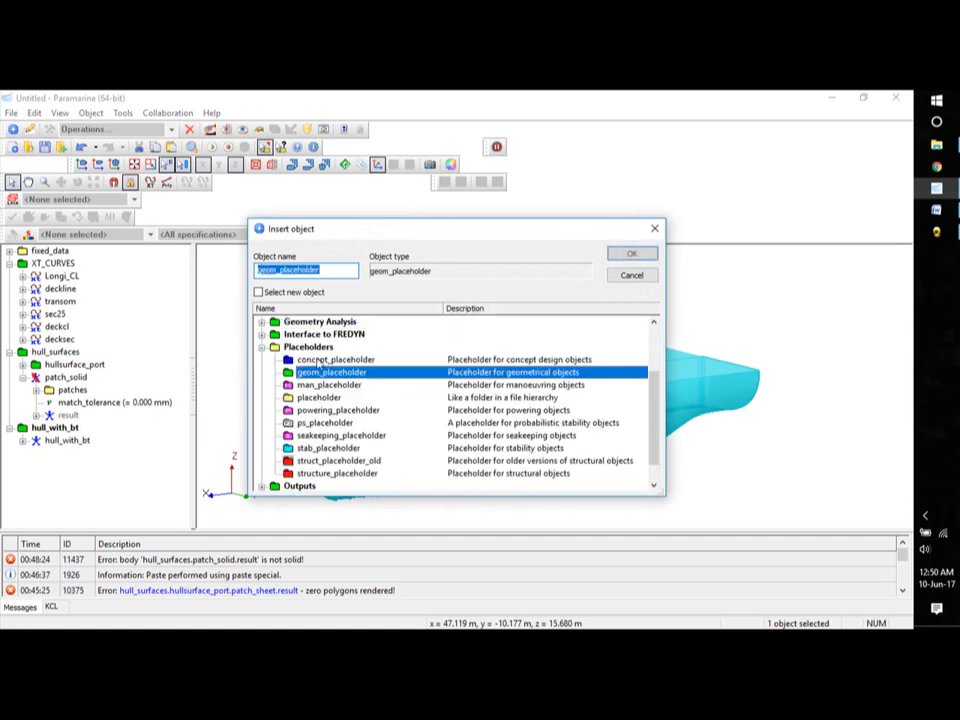
type("bt data")
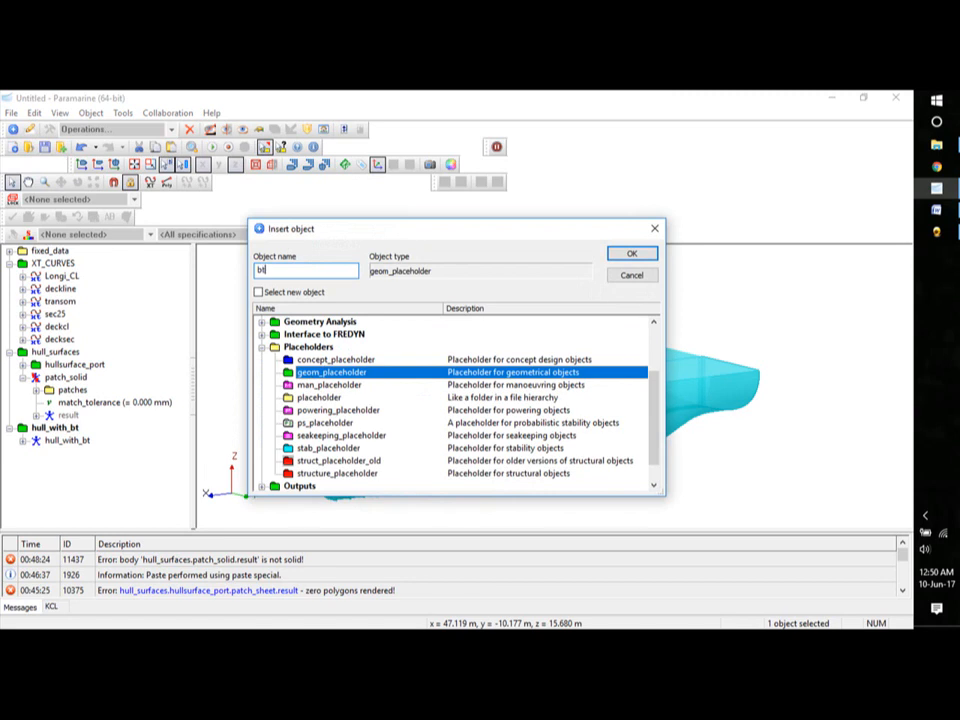
left_click(631, 254)
- Insert a Cartesian point named bt_pt_p inside bt_data
left_click(55, 455)
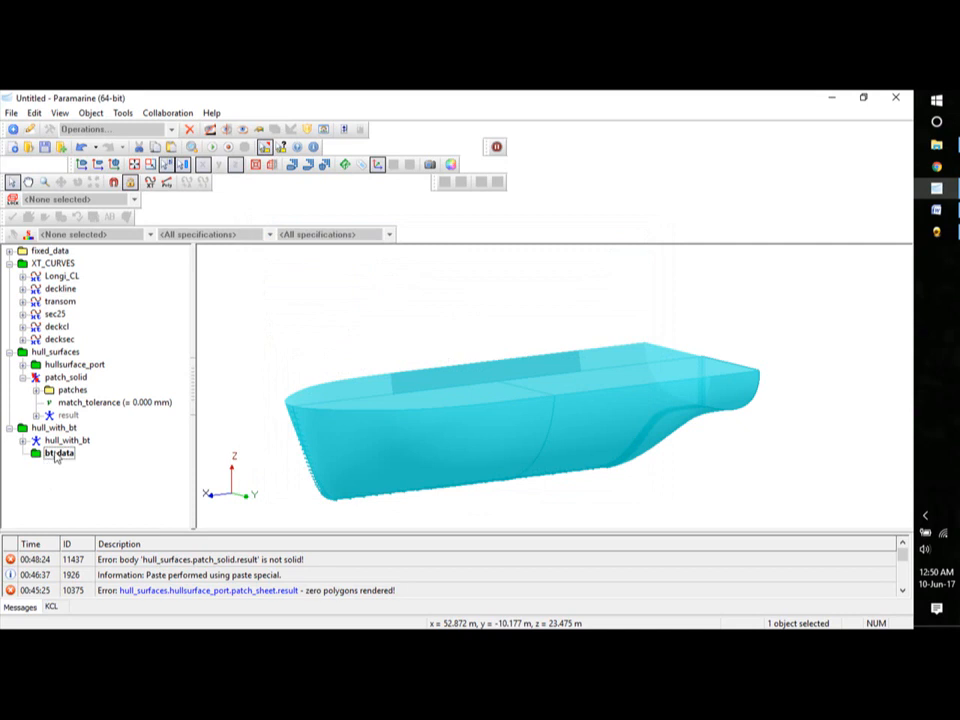
left_click(13, 130)
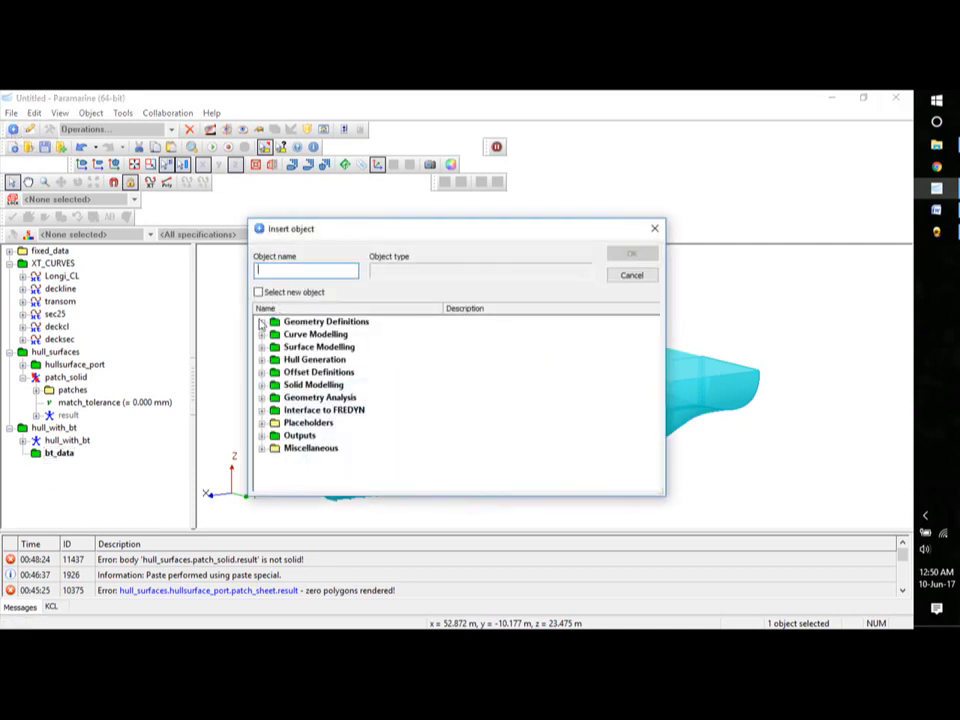
left_click(263, 322)
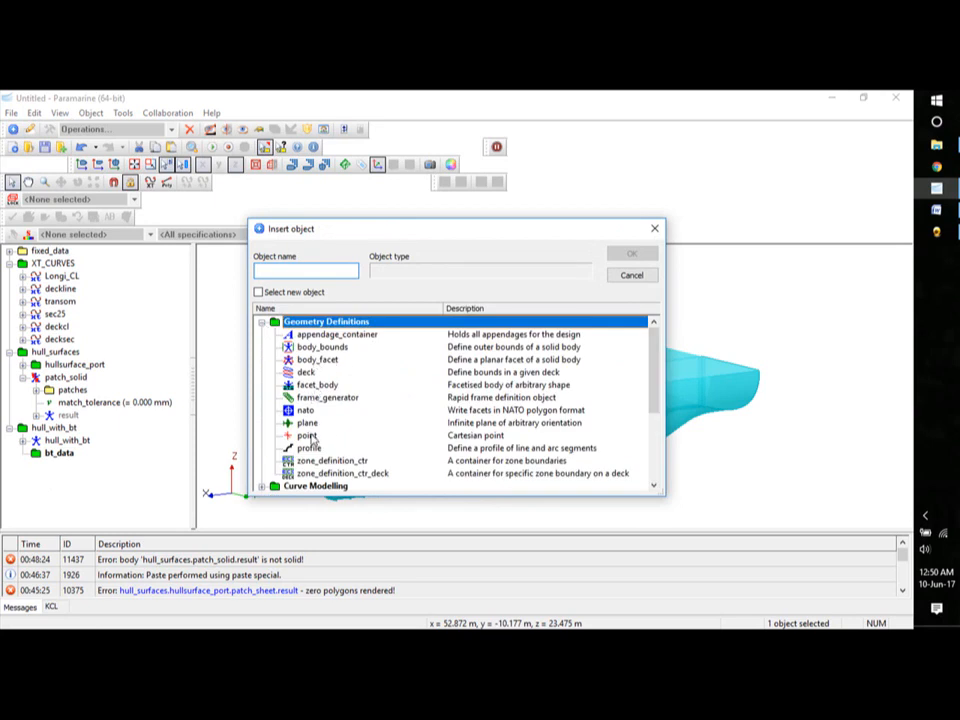
left_click(307, 436)
left_click(300, 271)
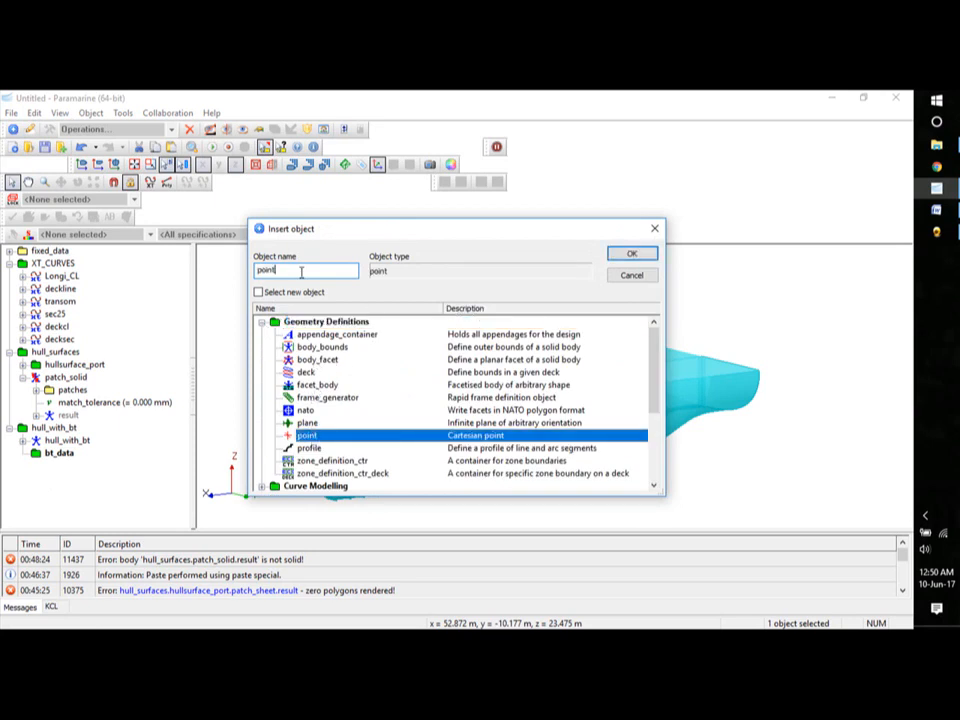
key("BackSpace")
key("BackSpace")
key("BackSpace")
key("BackSpace")
key("BackSpace")
type("bt pt p")
key("Return")
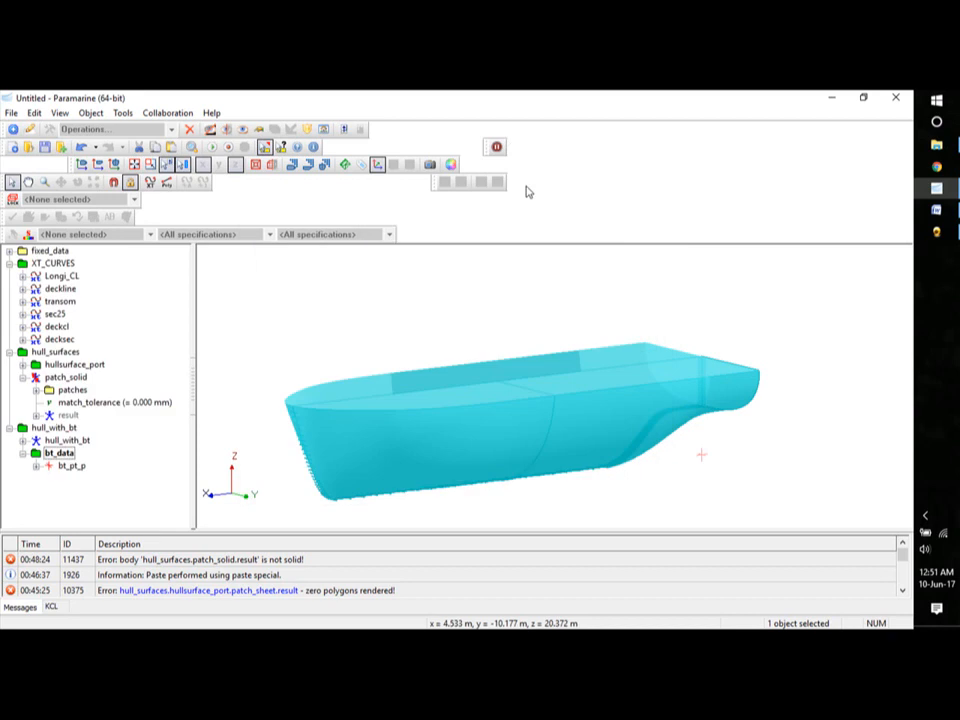
- Check the bow thruster tunnel axis in the QP PARAMARINE N6 Word document and set the x coordinate of bt_pt_p to 45 m in Paramarine
left_click(36, 466)
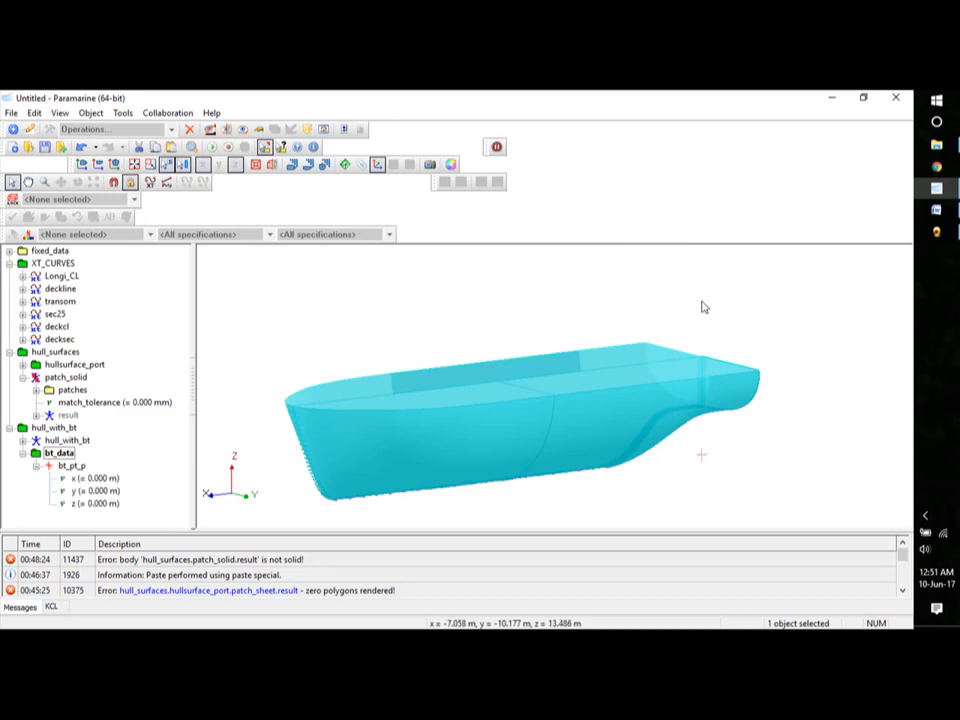
left_click(938, 210)
scroll(428, 396, "down", 15)
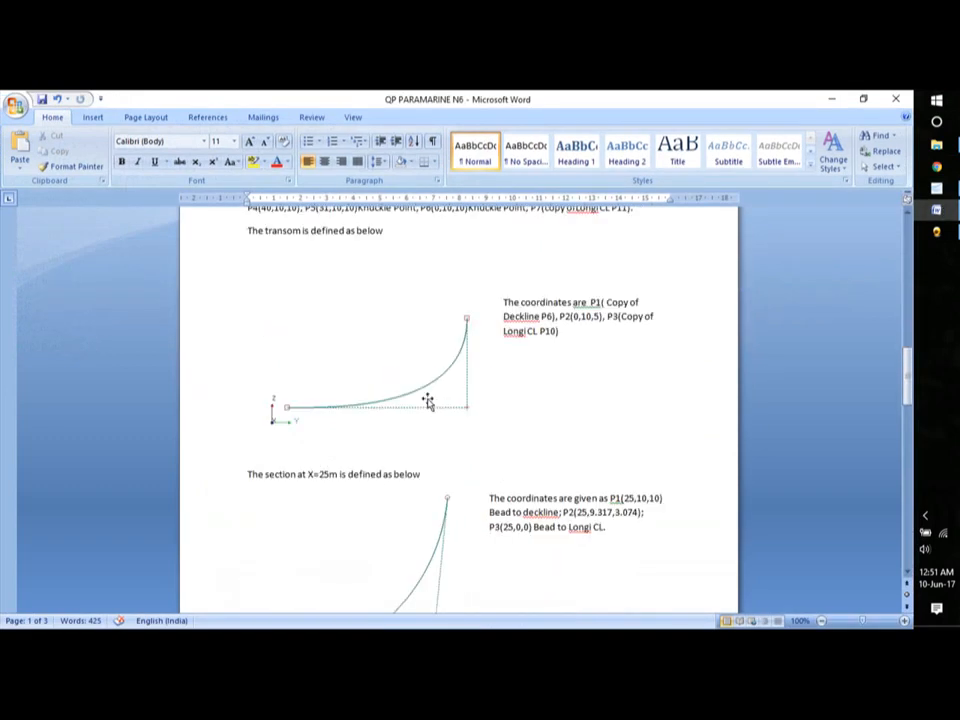
scroll(428, 400, "down", 2)
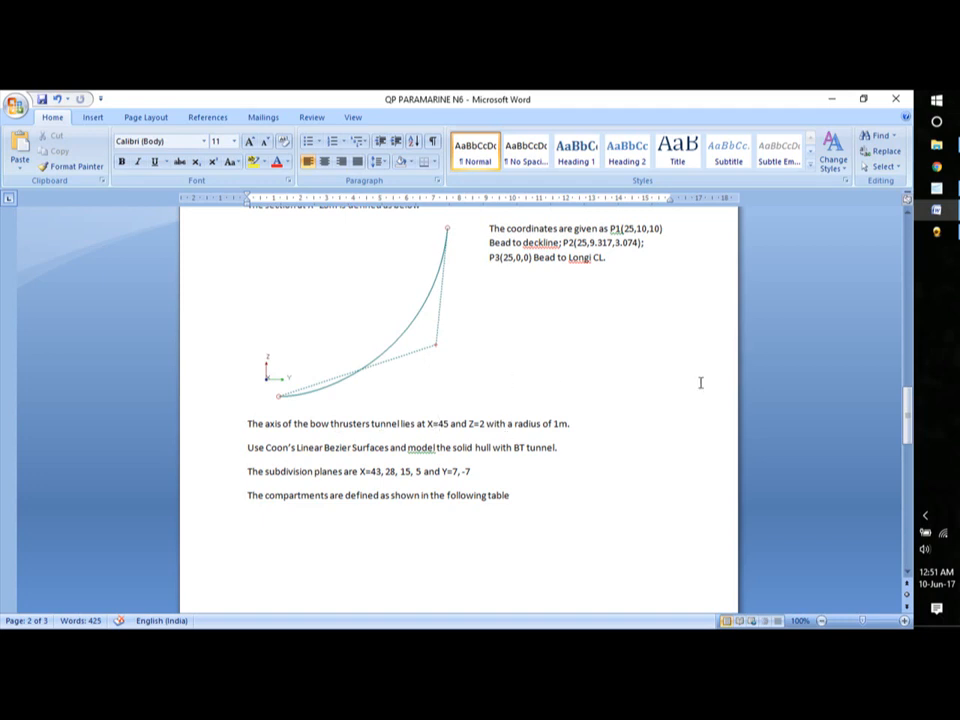
left_click(830, 99)
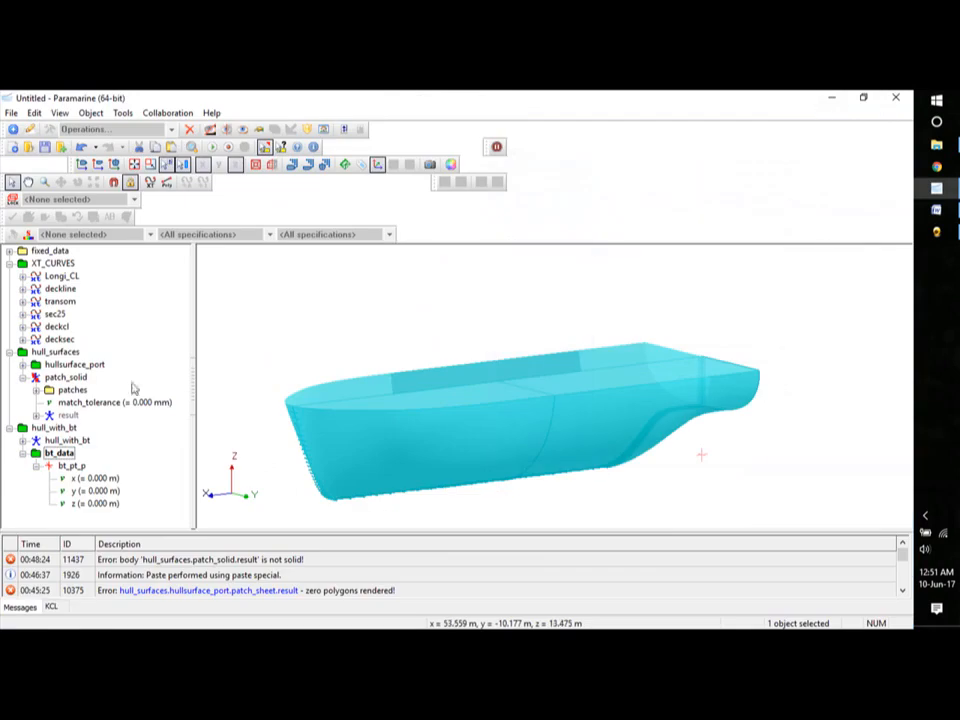
double_click(100, 478)
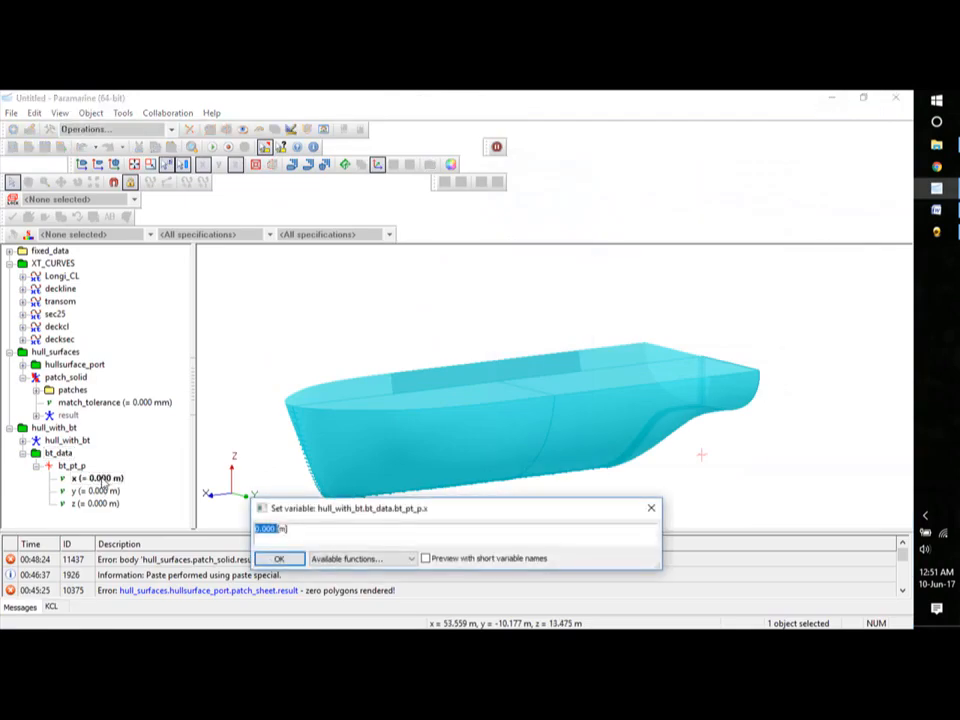
type("45")
key("Return")
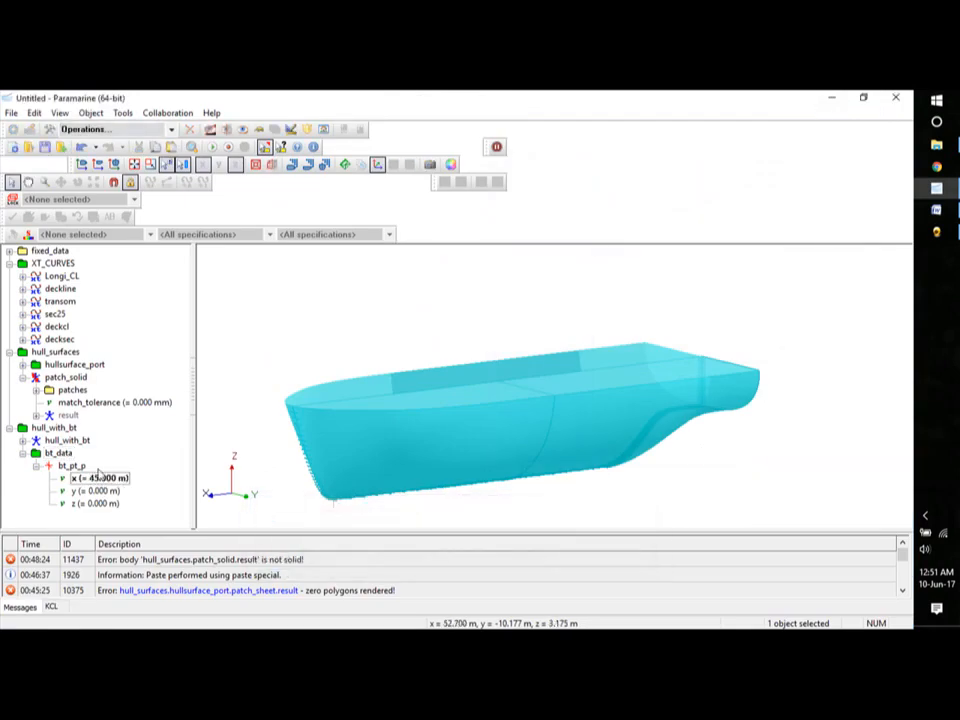
- Set the z coordinate of bt_pt_p to 2 m
double_click(98, 503)
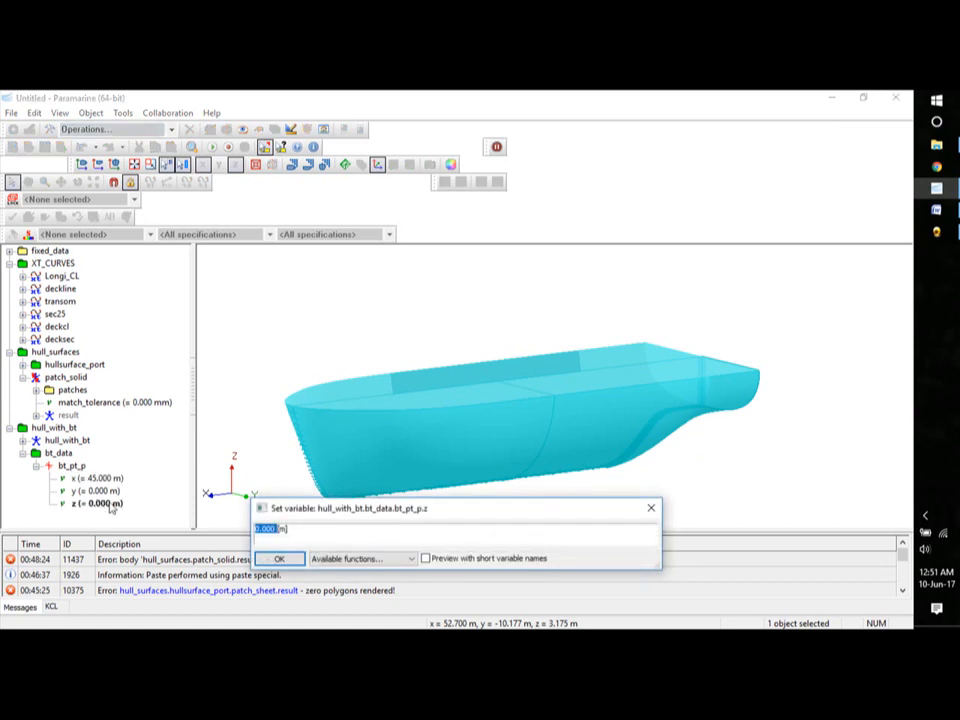
type("2")
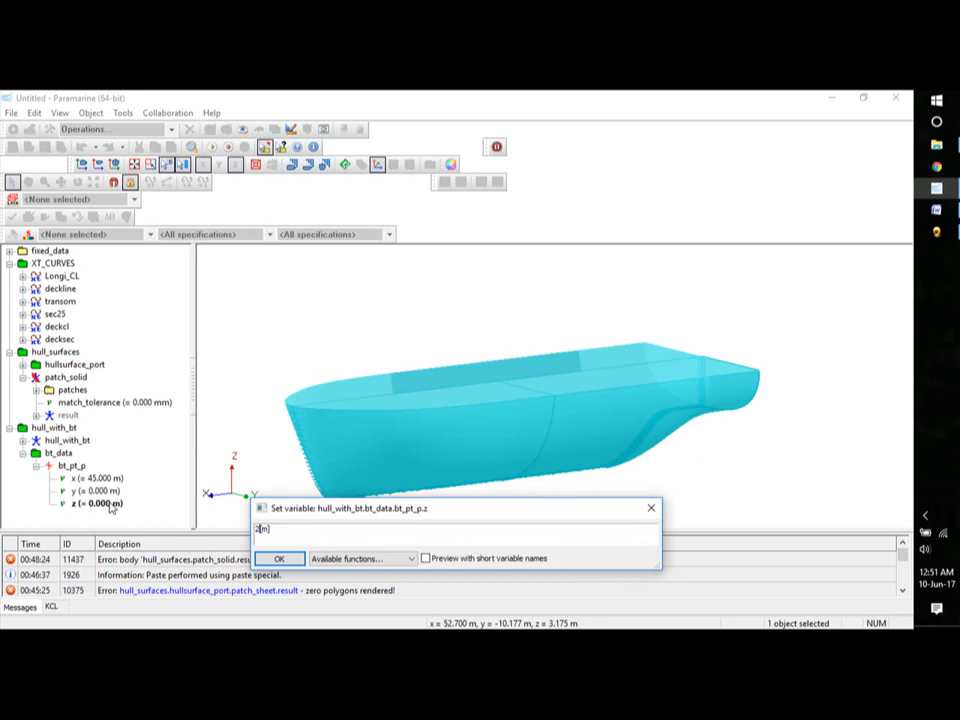
left_click(279, 558)
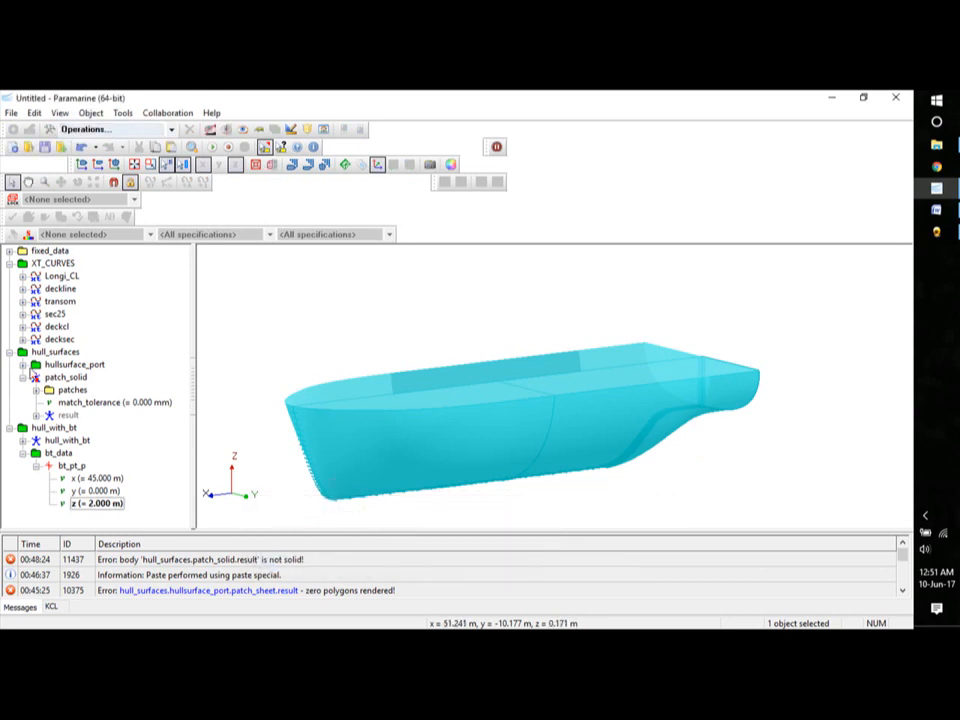
left_click(37, 466)
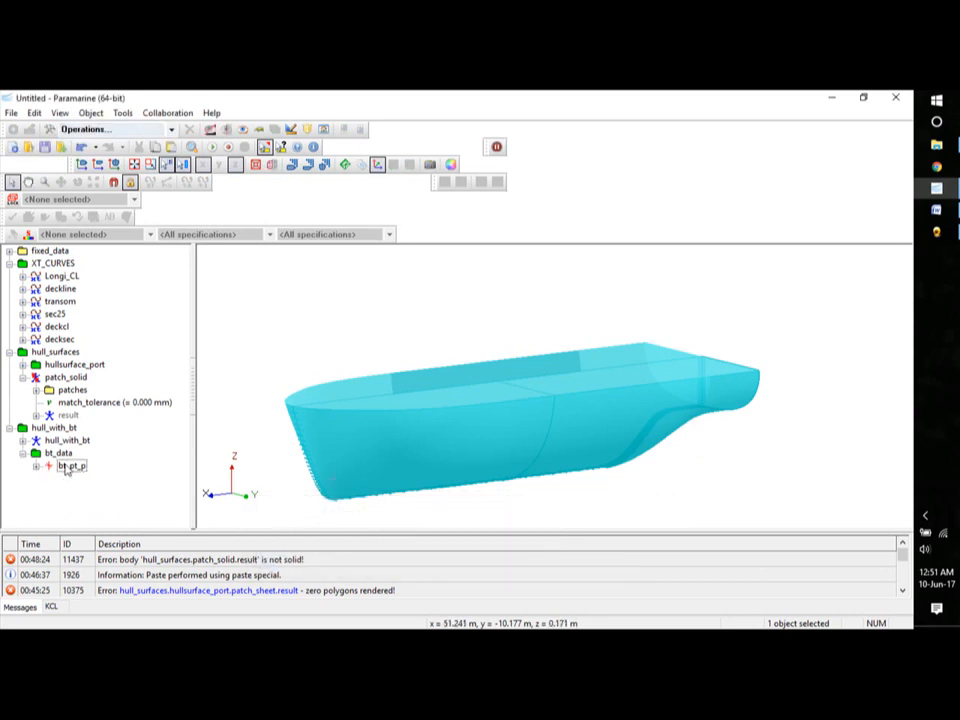
- Duplicate the point bt_pt_p inside bt_data and rename the copy as bt_pt_s
left_click(69, 467)
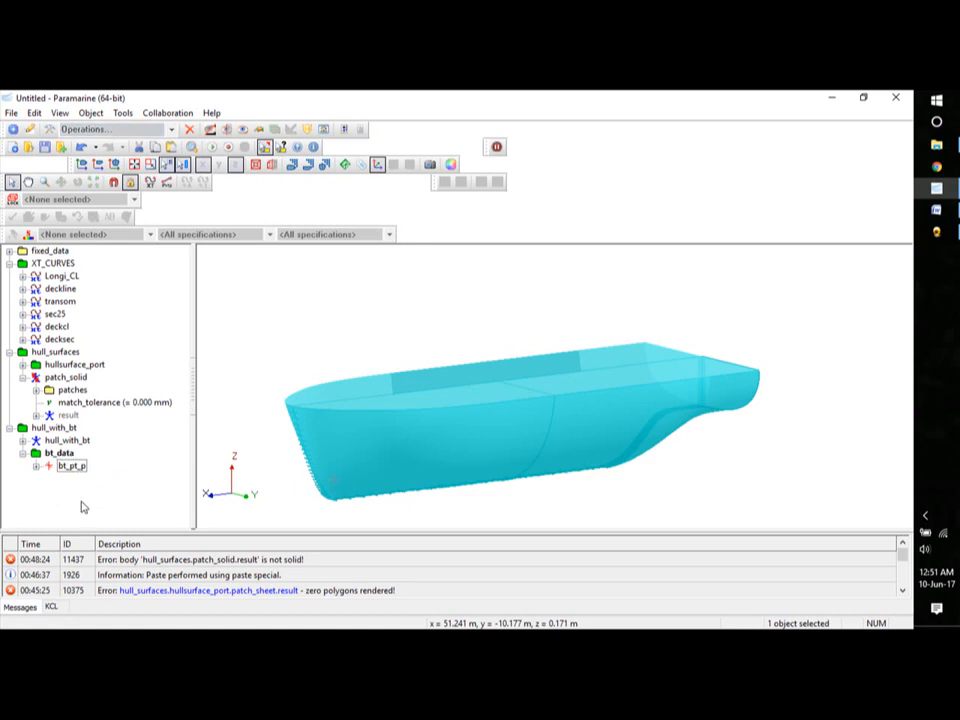
key("ctrl+v")
right_click(83, 482)
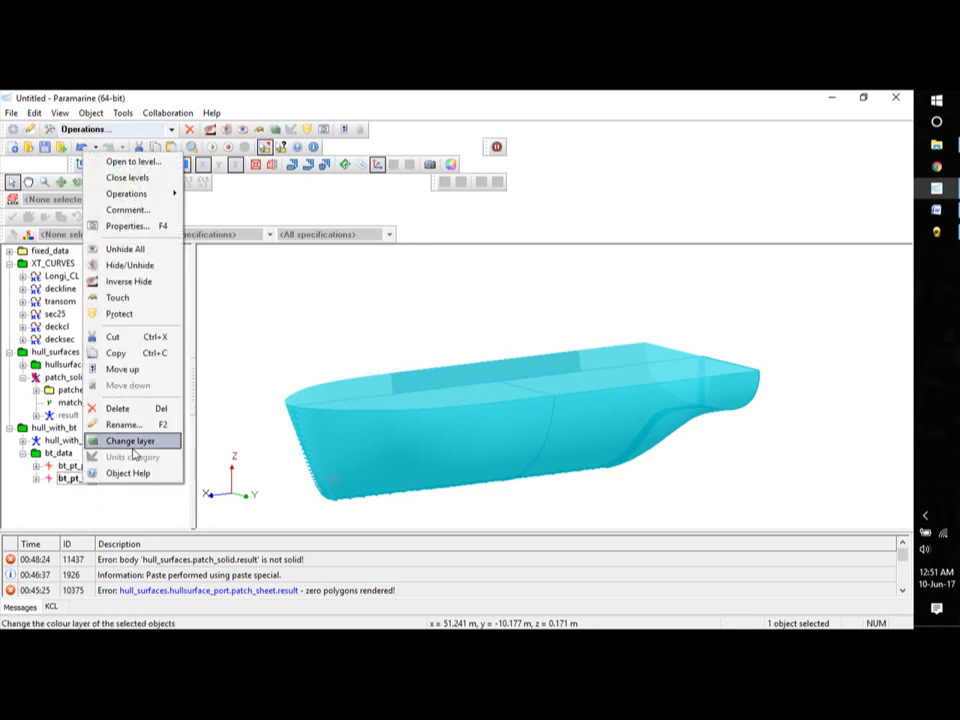
left_click(124, 424)
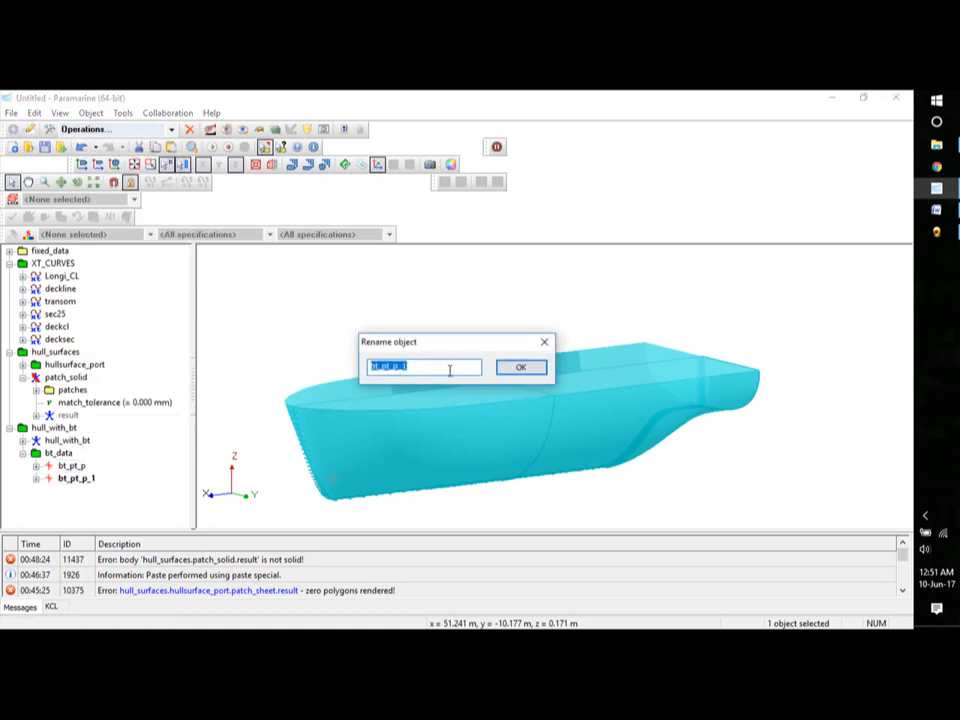
left_click(414, 367)
left_click(510, 367)
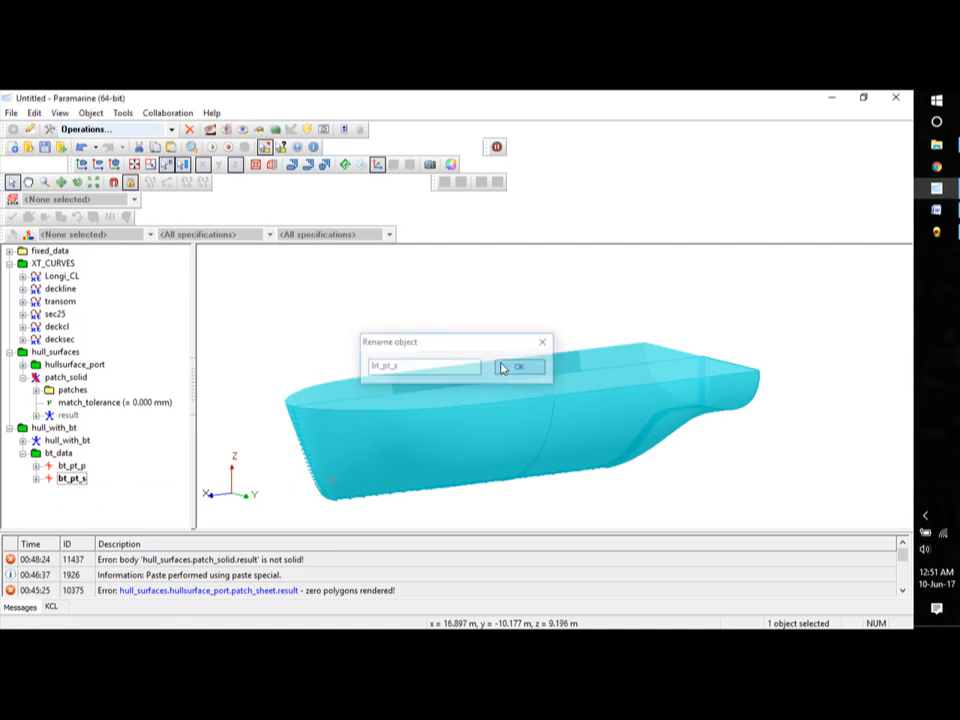
- Set the y coordinate of bt_pt_s to -10 m
left_click(36, 479)
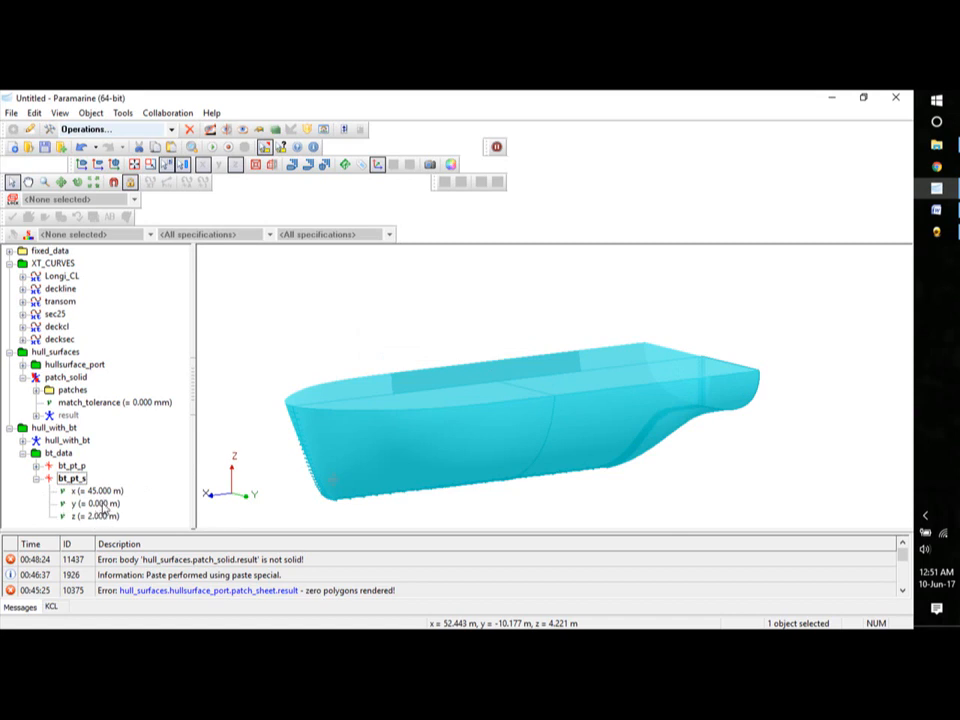
double_click(116, 503)
type("-10[m")
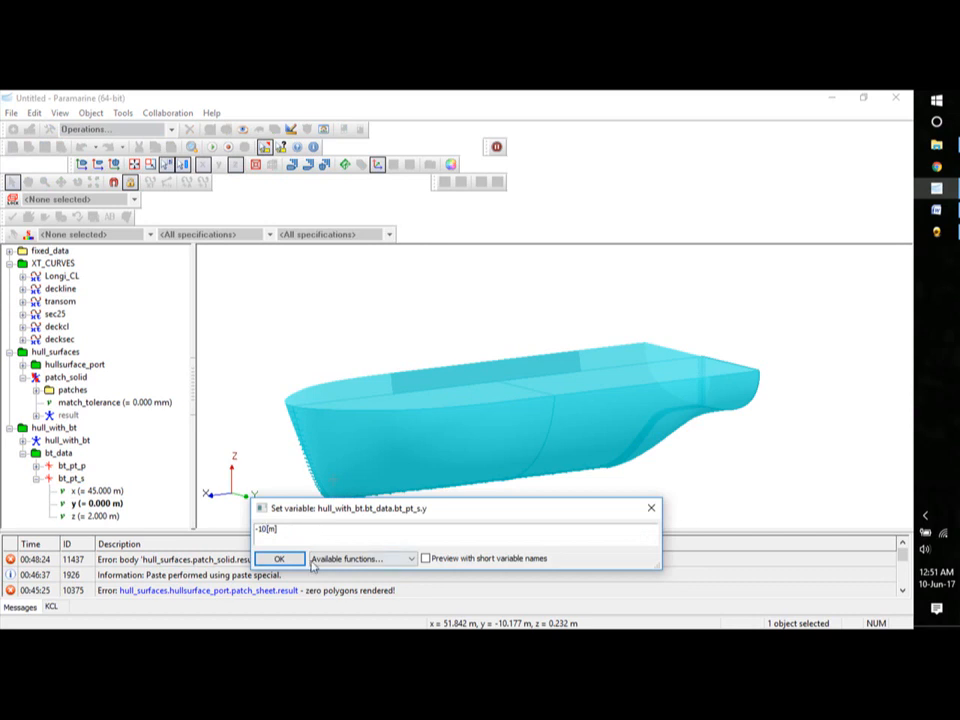
left_click(272, 559)
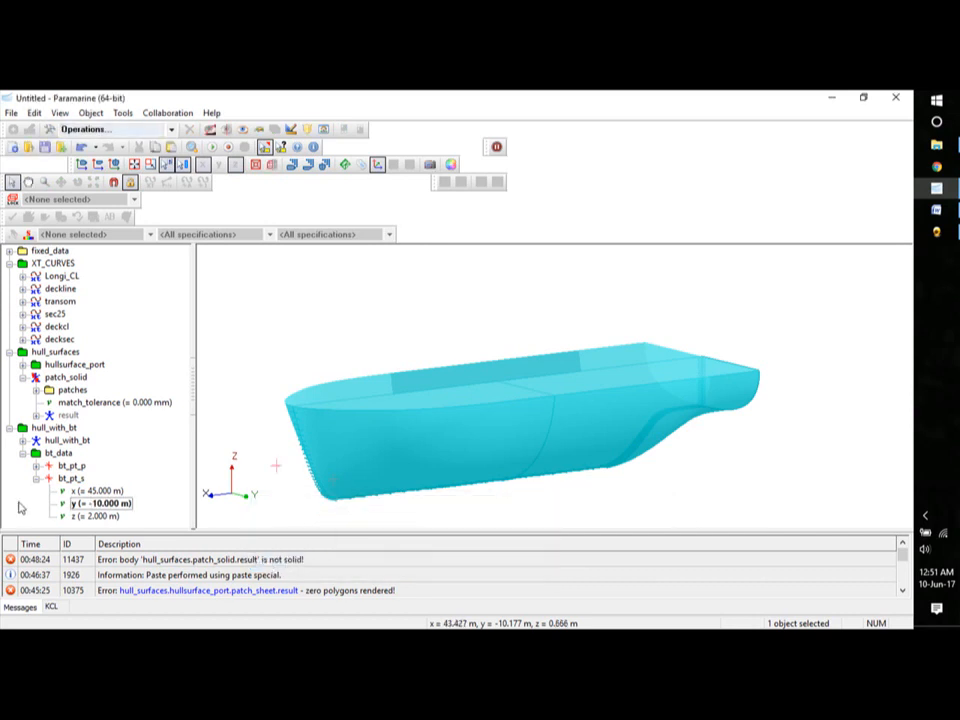
- Set the y coordinate of bt_pt_p to 10 m
left_click(36, 466)
double_click(98, 491)
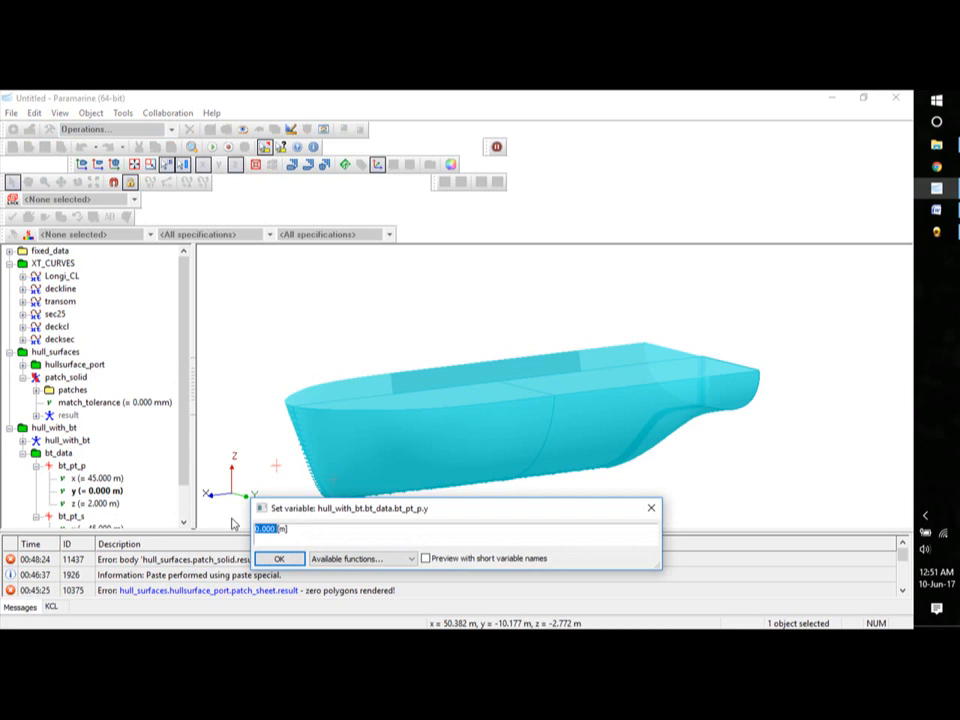
type("10")
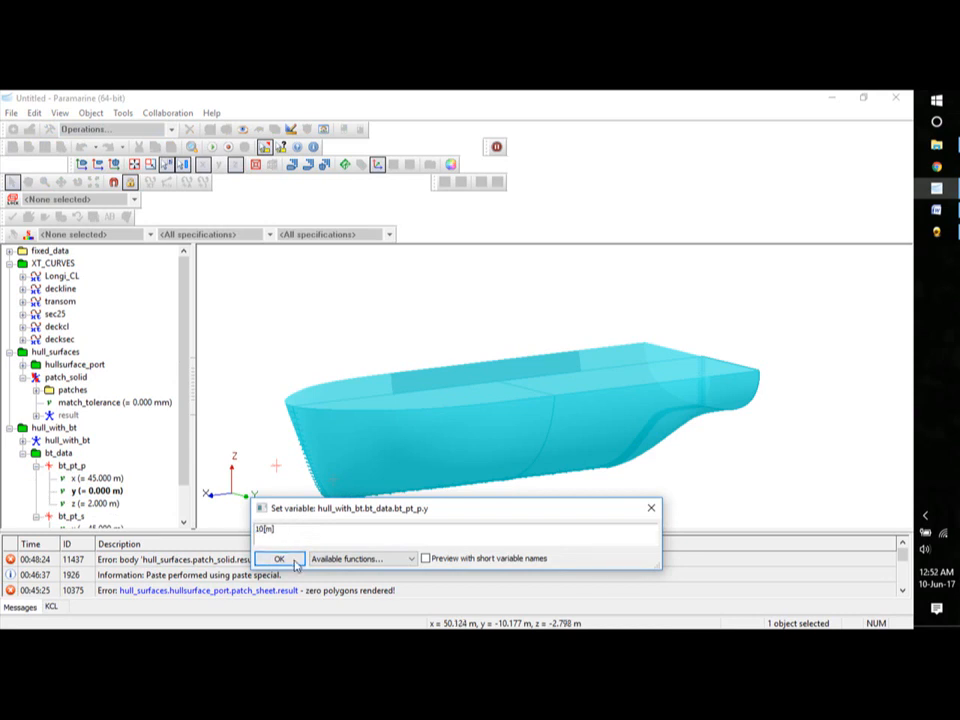
left_click(279, 558)
scroll(183, 428, "down", 1)
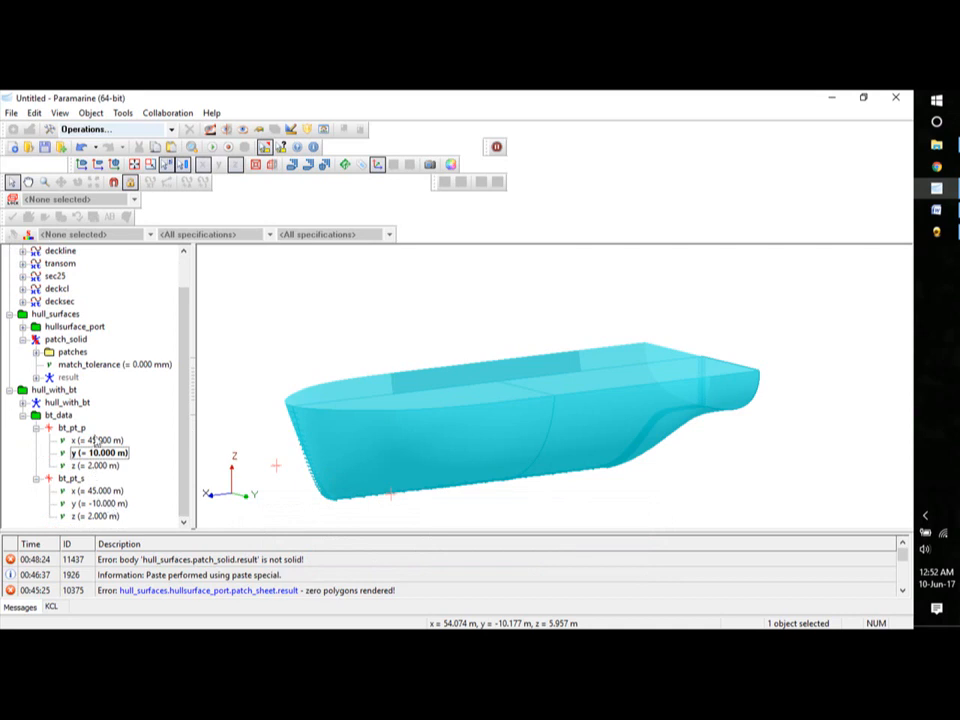
mouse_move(513, 508)
middle_mouse_down()
mouse_move(536, 499)
mouse_move(553, 506)
mouse_move(512, 506)
mouse_move(509, 515)
middle_mouse_up()
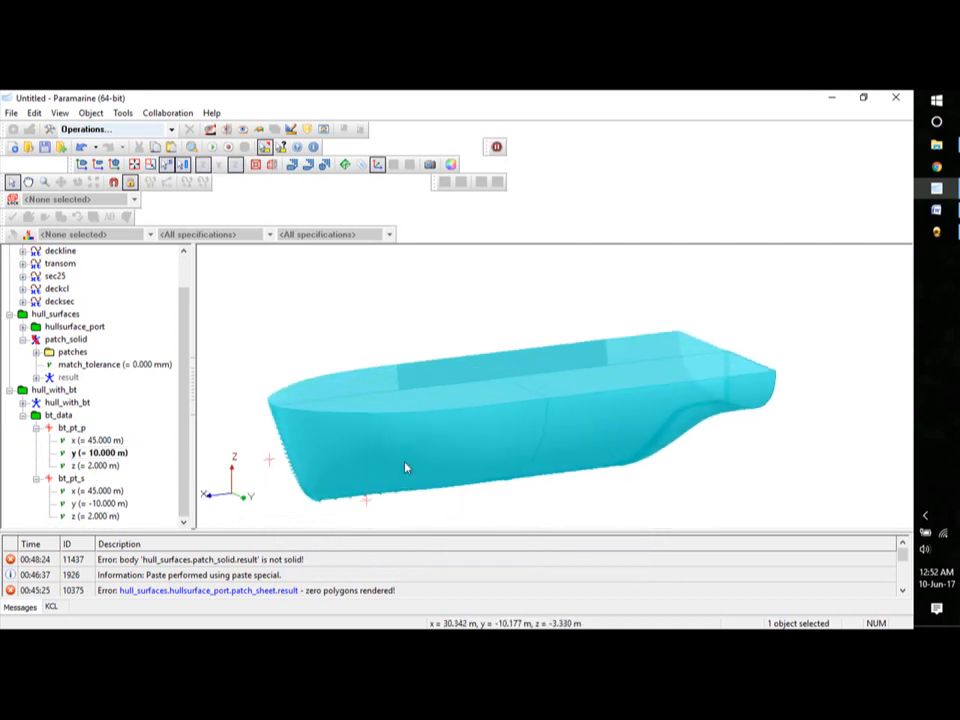
scroll(32, 478, "up", 1)
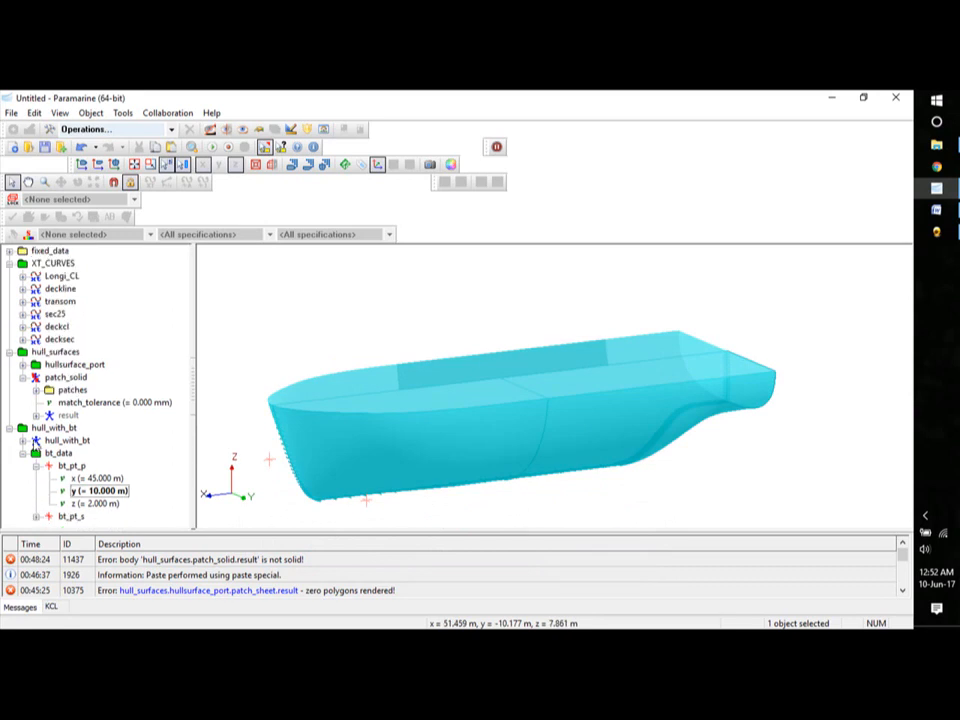
left_click(35, 466)
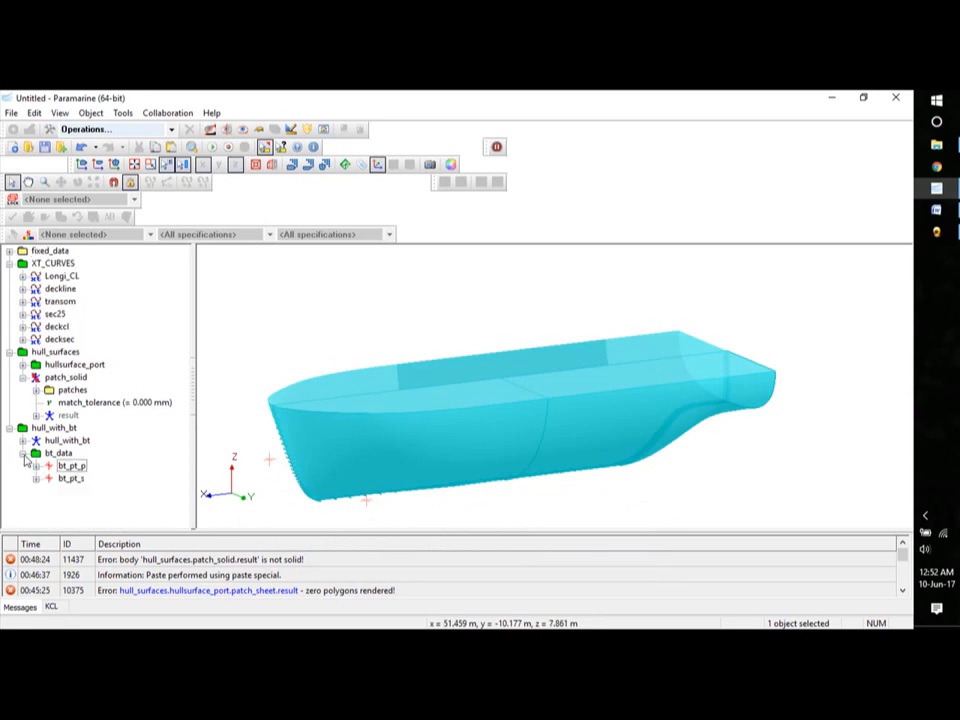
- Insert a solid_body object inside the bt_data placeholder, keeping its default name
left_click(54, 453)
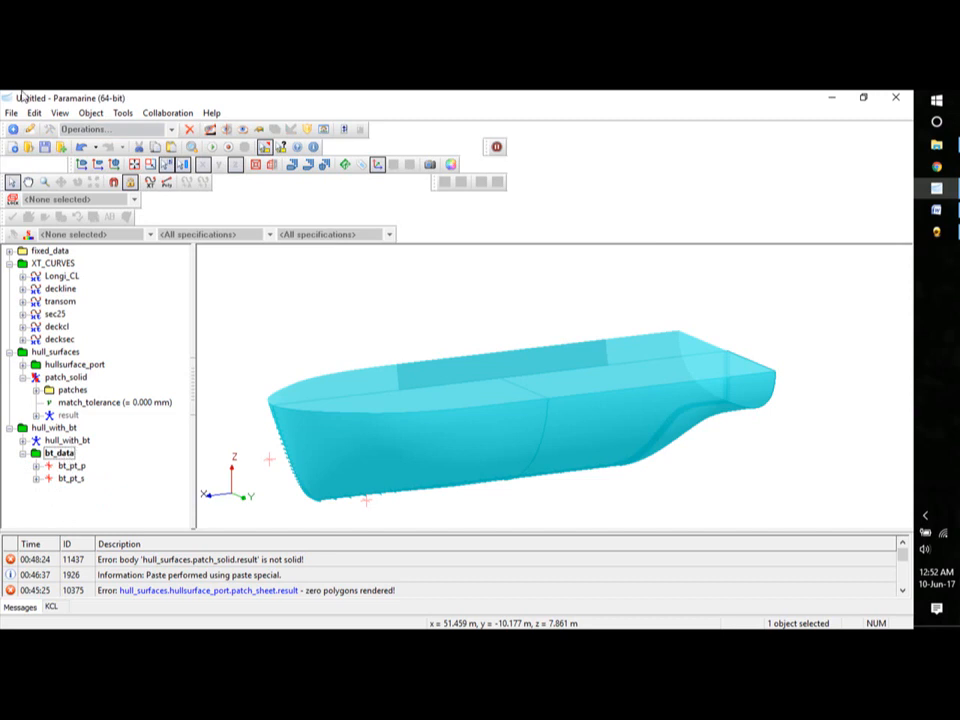
left_click(13, 130)
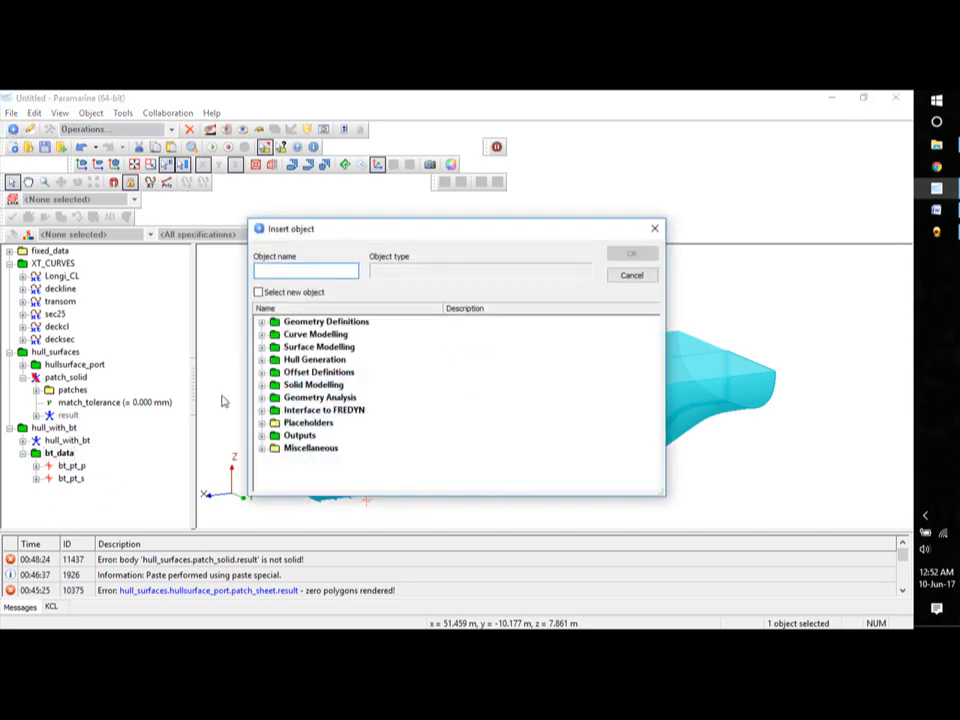
left_click(261, 386)
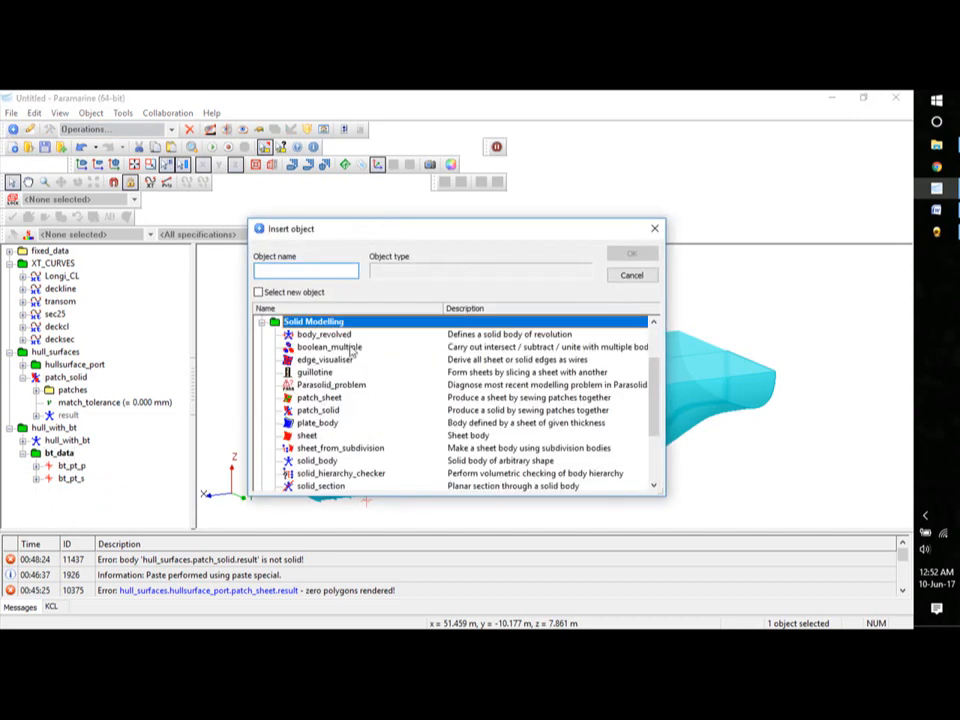
left_click(316, 461)
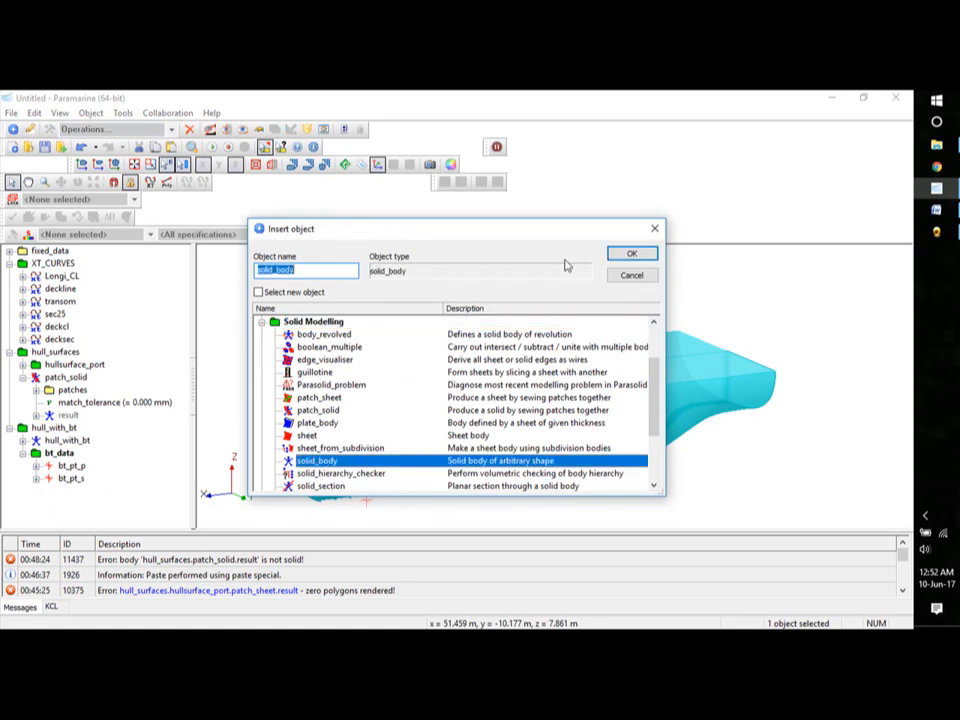
left_click(633, 254)
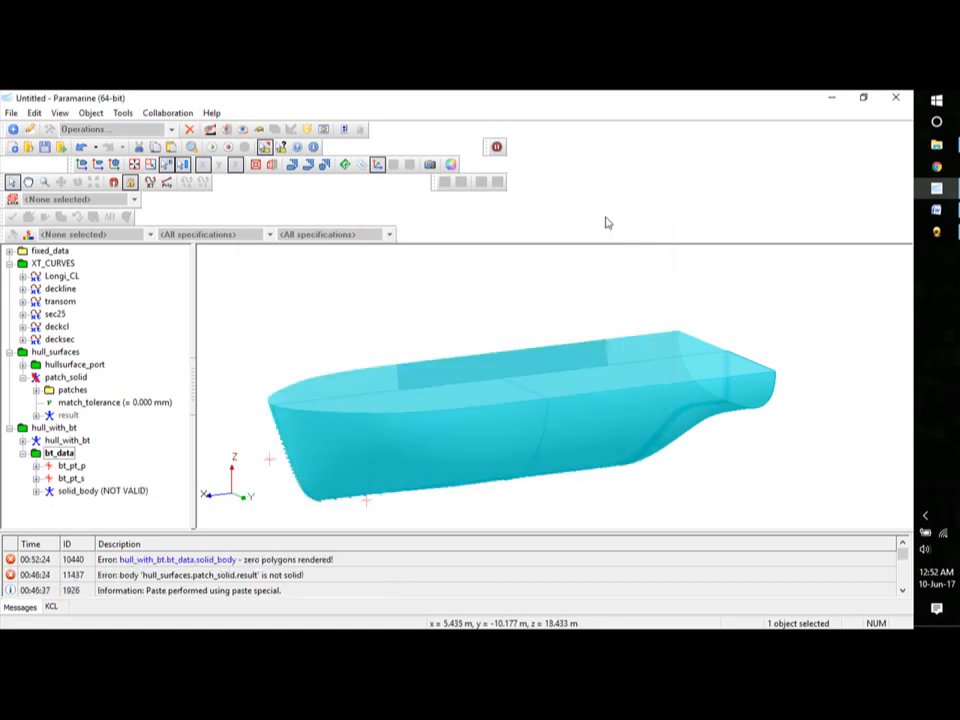
left_click(36, 491)
left_click(36, 491)
- Start a cylinder operation on the new solid_body with bt_pt_p as its point 1
left_click(80, 491)
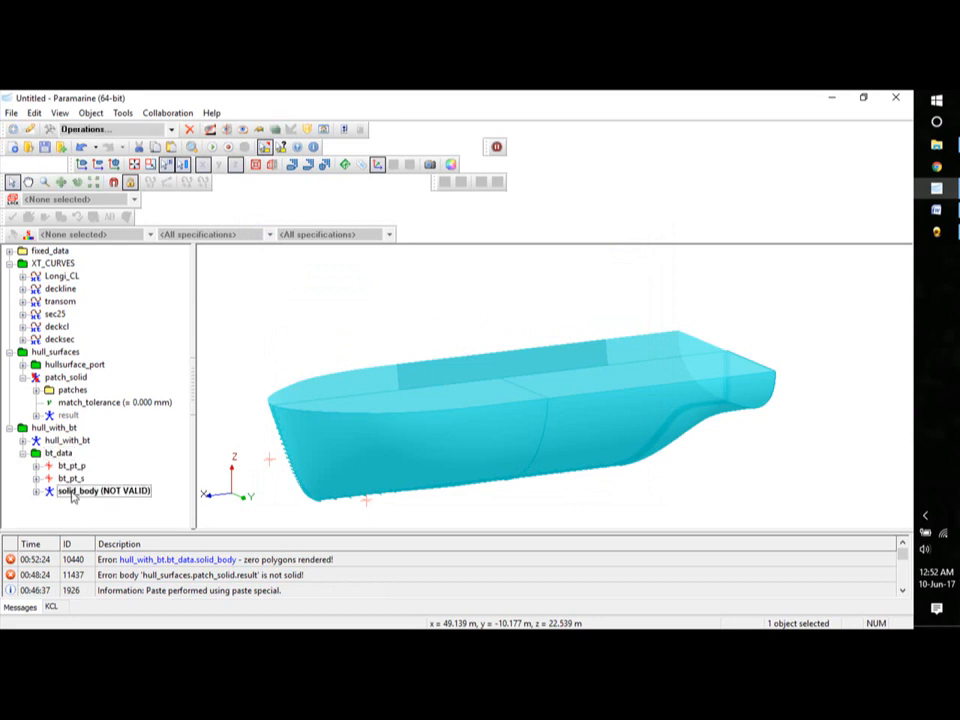
left_click(172, 130)
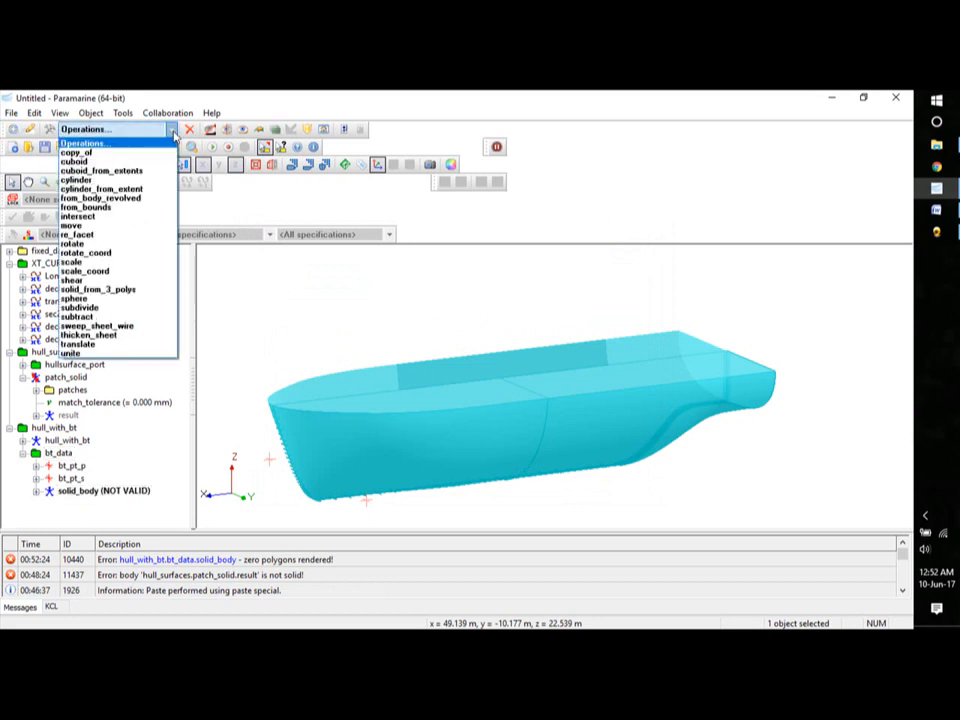
left_click(88, 181)
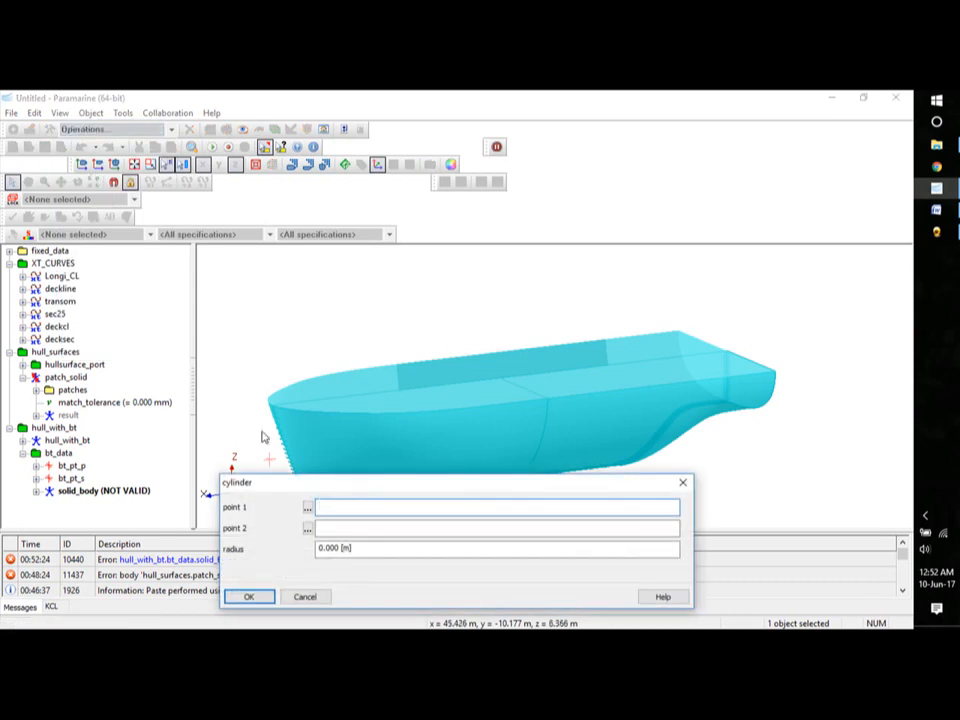
left_click(307, 508)
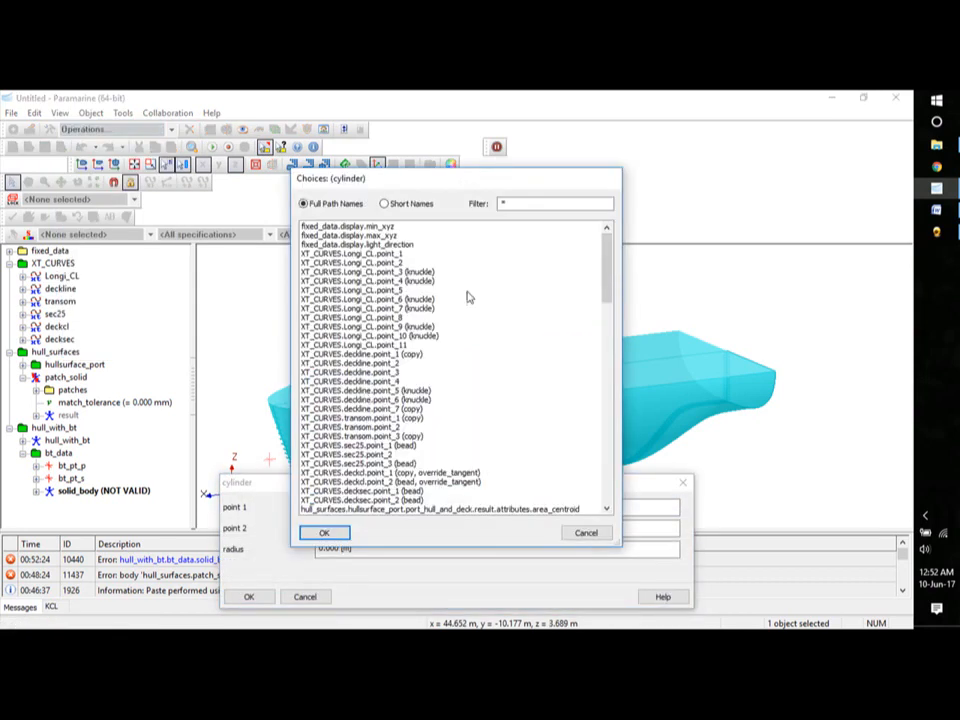
left_click_drag(606, 262, 632, 497)
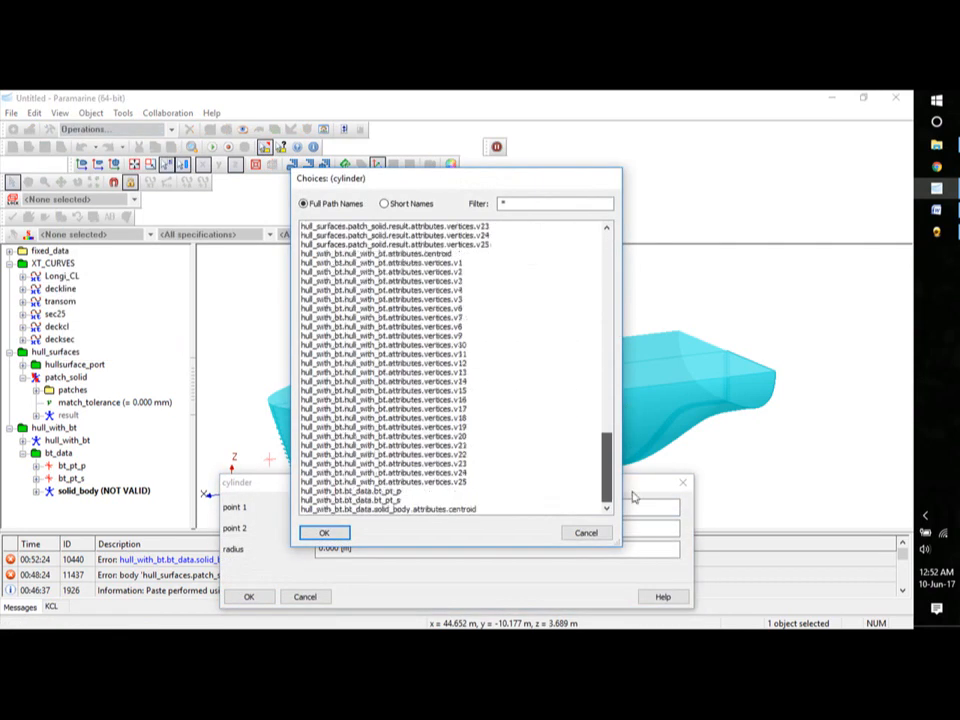
left_click(390, 491)
left_click(320, 533)
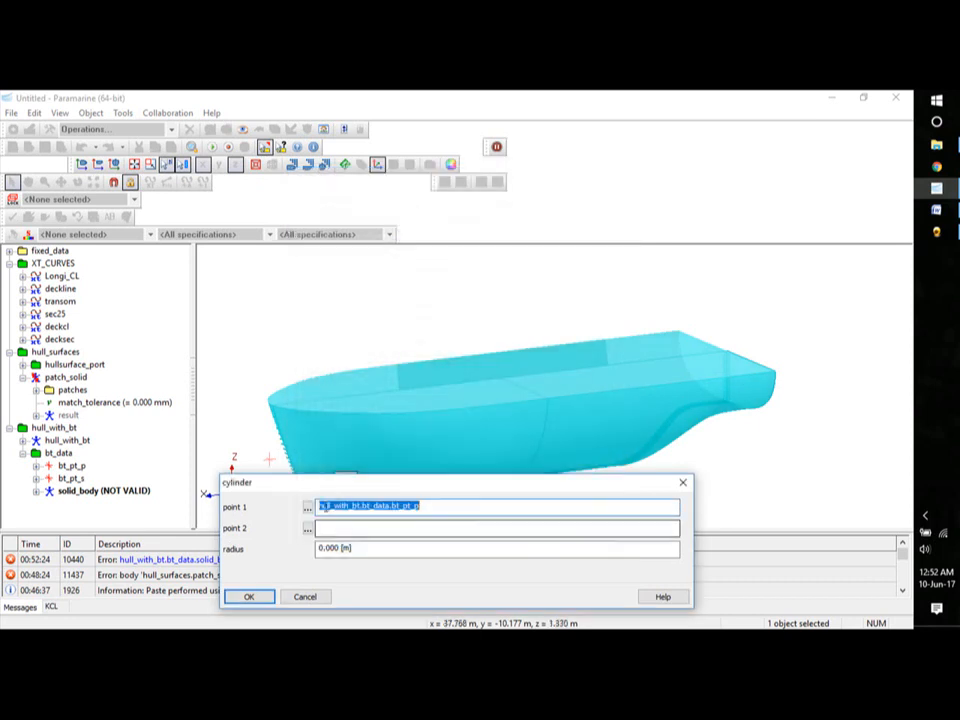
- Set the cylinder's point 2 to bt_pt_s and its radius to 0.5 m, and create it
left_click(307, 529)
left_click_drag(606, 268, 604, 470)
left_click(386, 500)
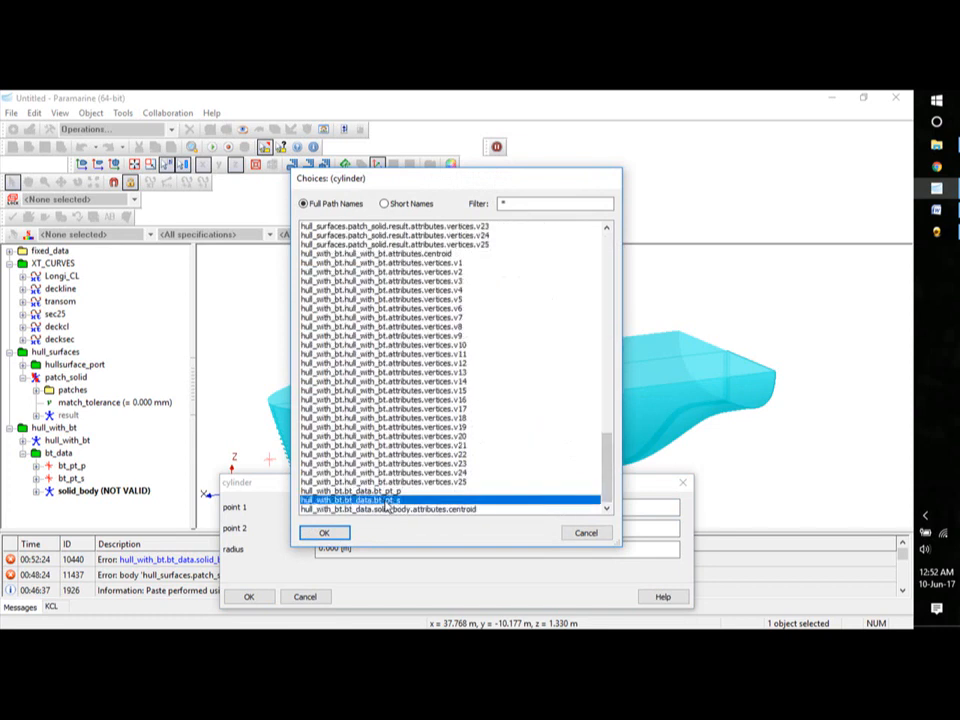
left_click(324, 533)
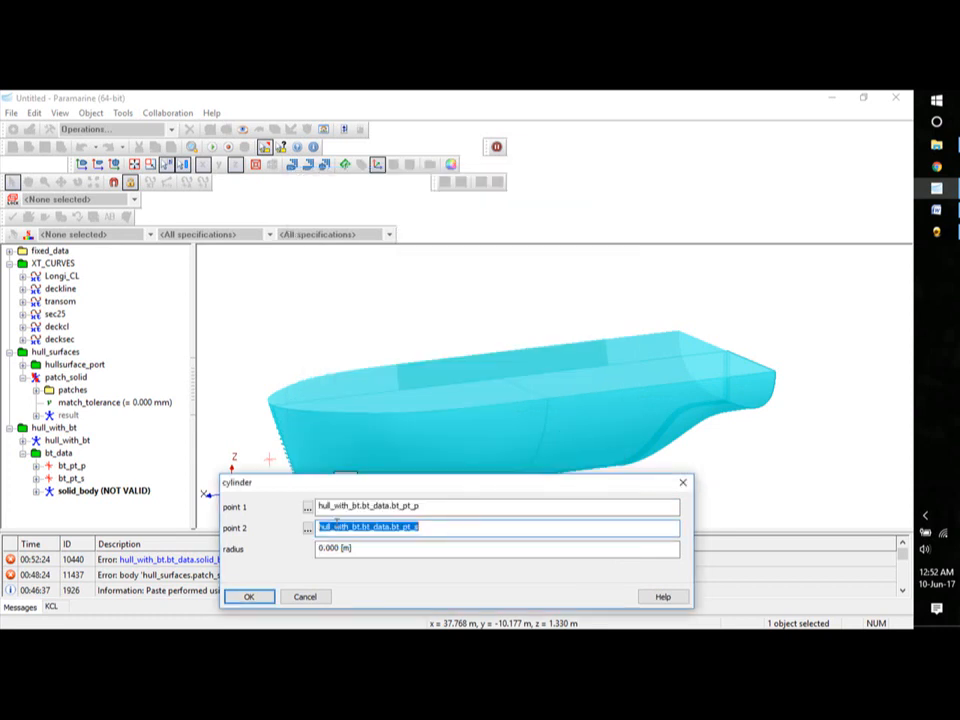
left_click(337, 550)
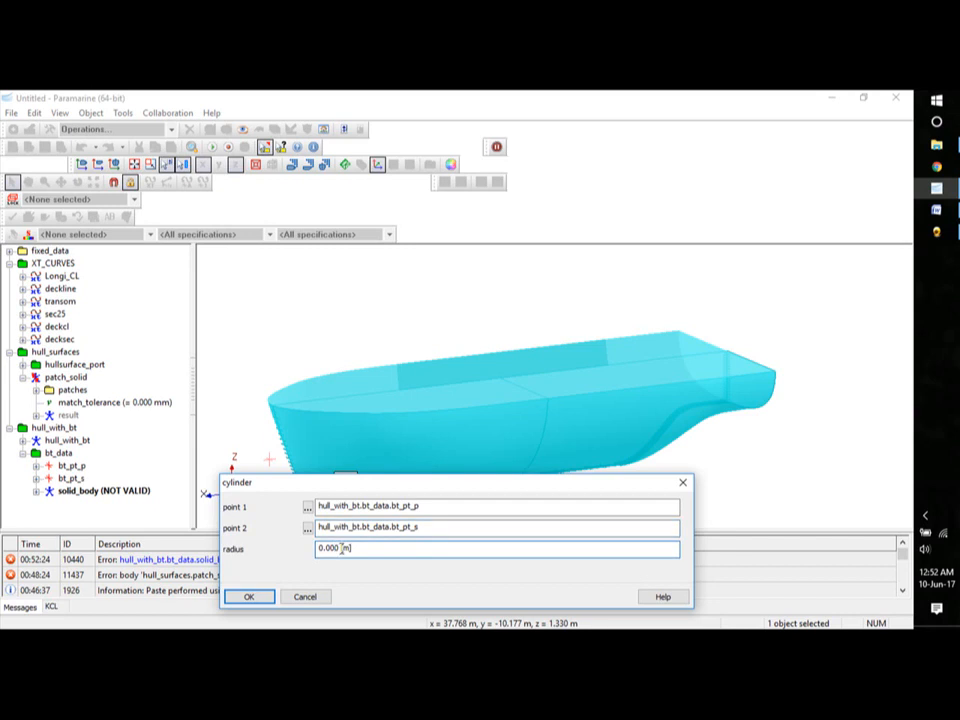
left_click_drag(342, 548, 317, 548)
type("0.5")
left_click(249, 596)
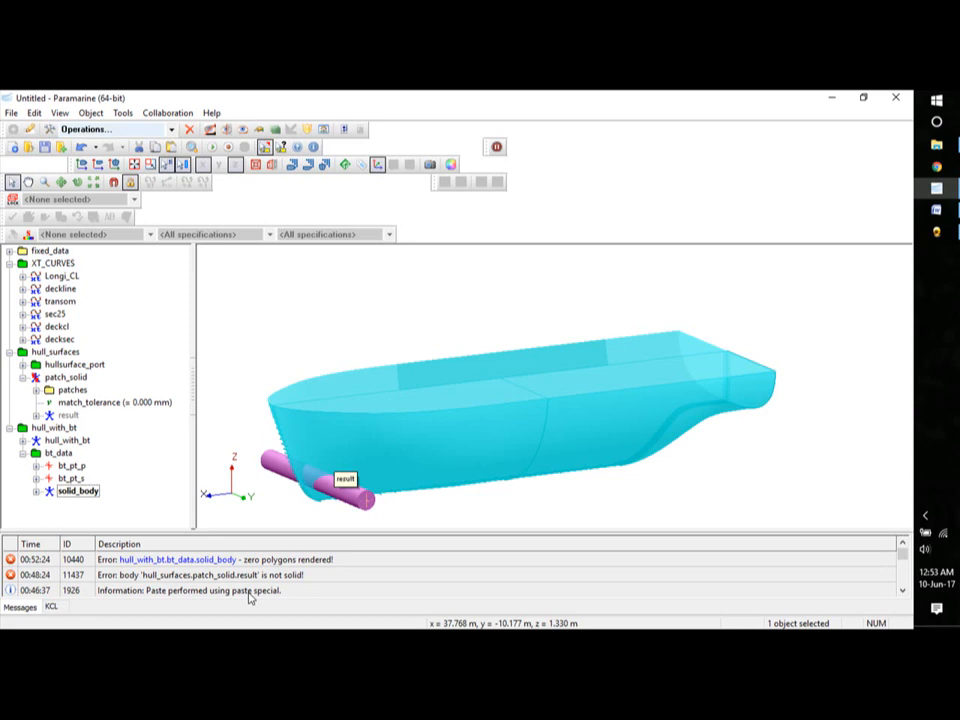
left_click(22, 453)
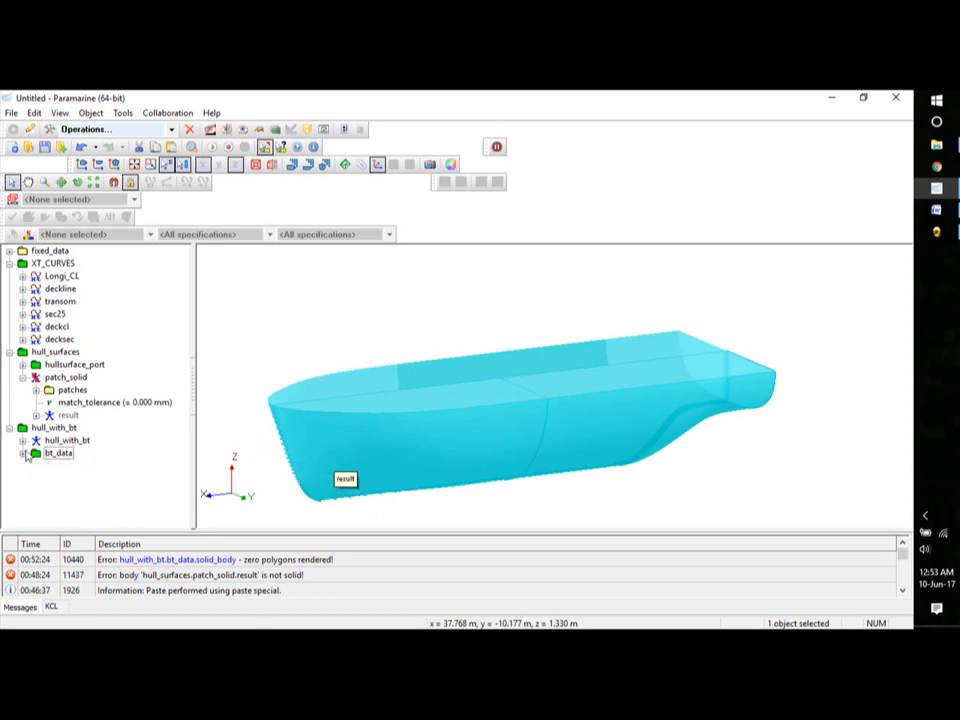
left_click(68, 440)
right_click(67, 446)
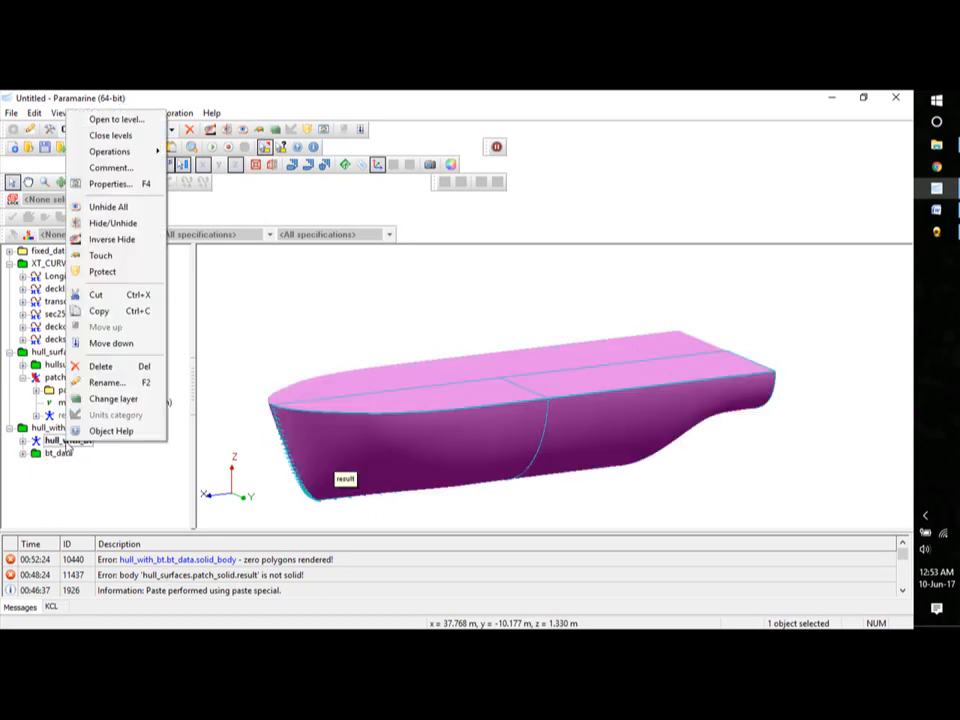
mouse_move(104, 156)
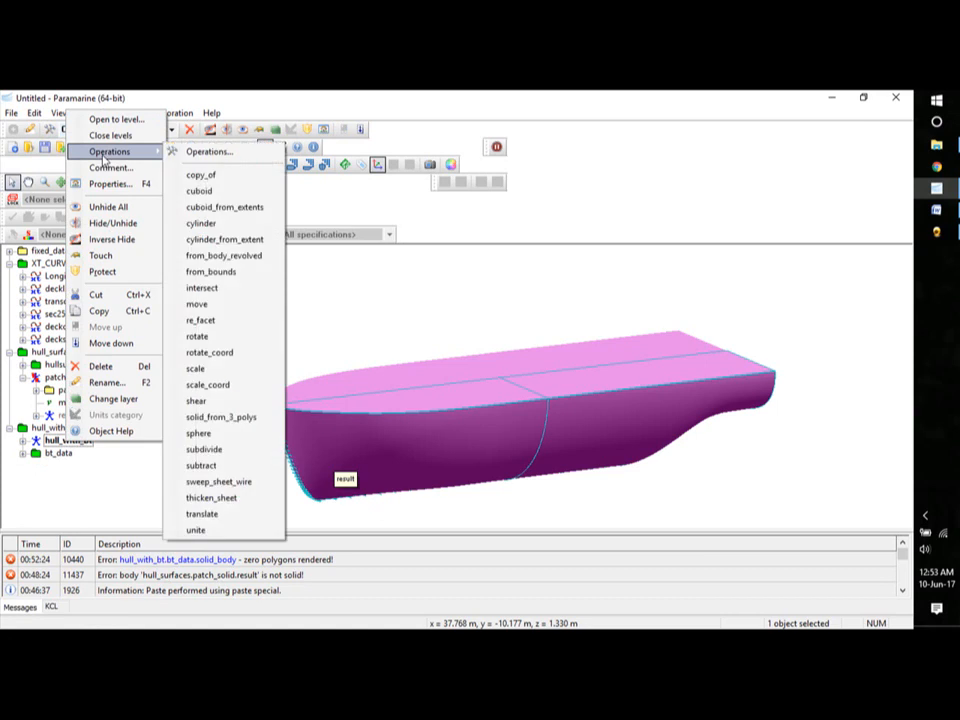
left_click(203, 450)
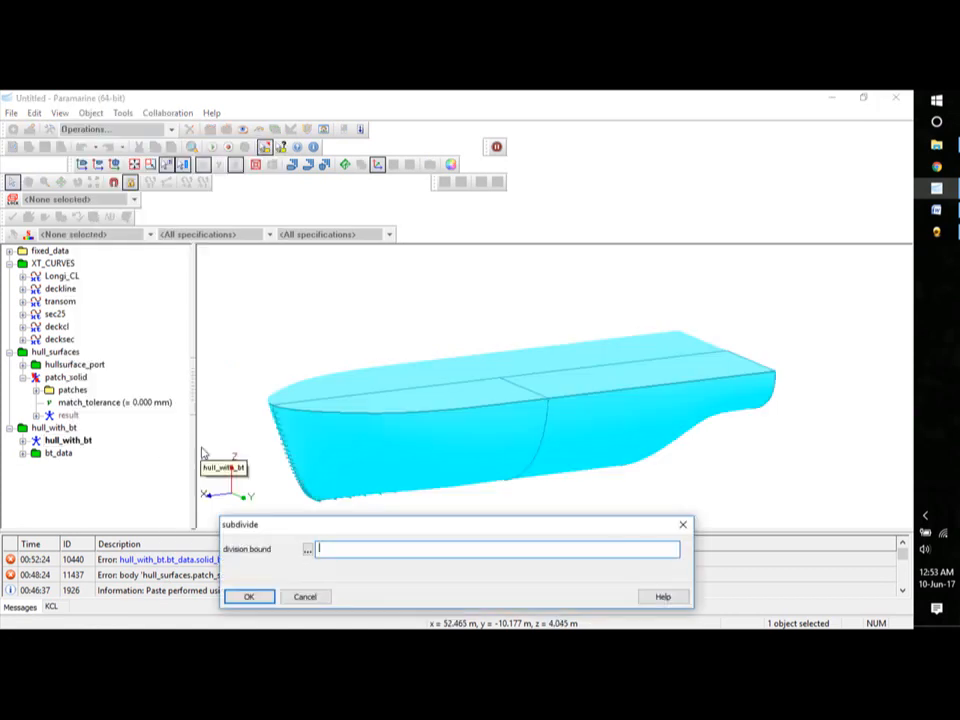
left_click(306, 597)
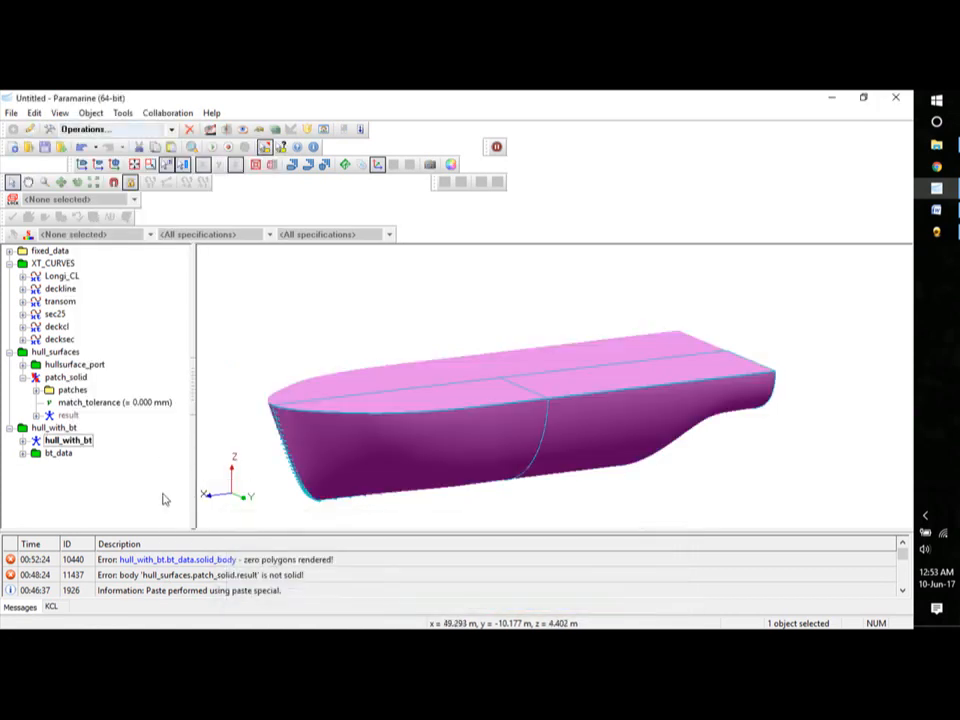
- Subtract the bt_data.solid_body cylinder from the hull_with_bt solid to cut the bow thruster tunnel
right_click(68, 437)
mouse_move(122, 148)
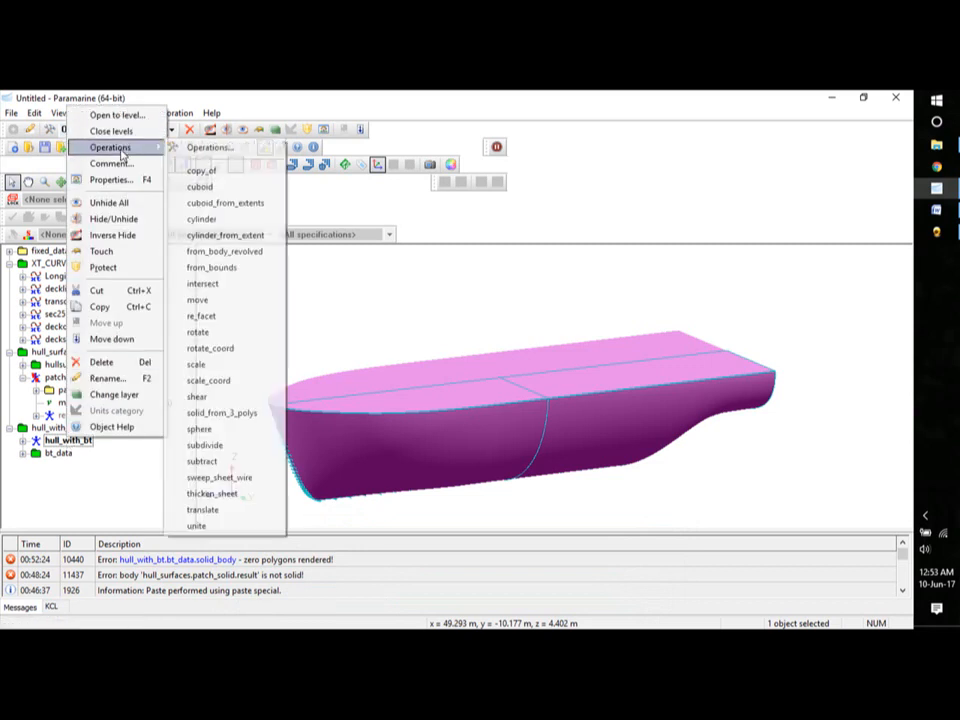
left_click(212, 462)
left_click(212, 464)
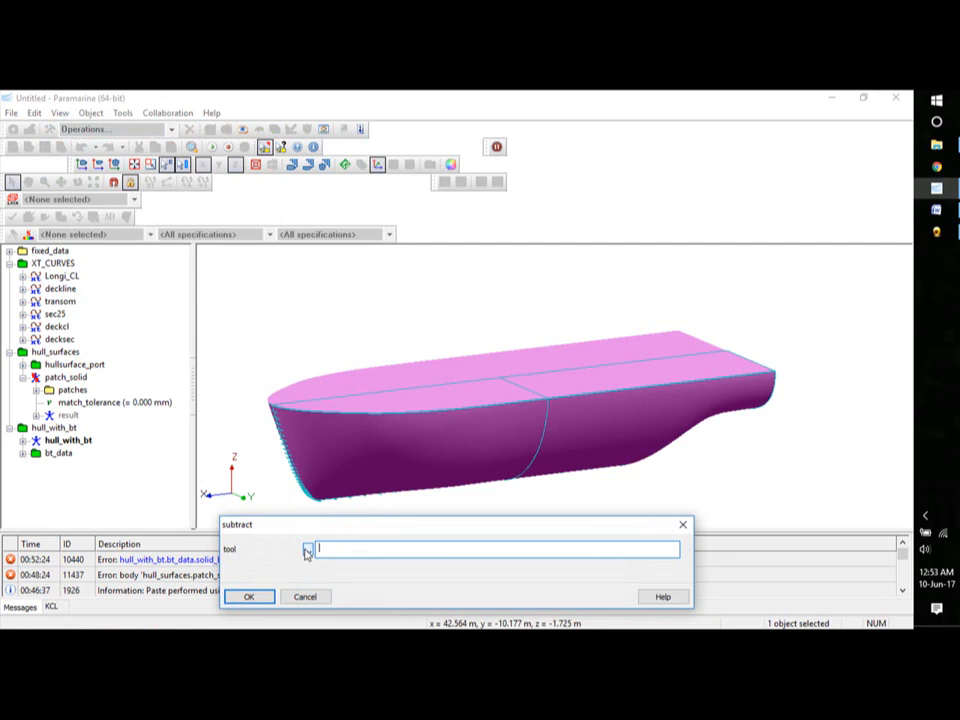
left_click(22, 453)
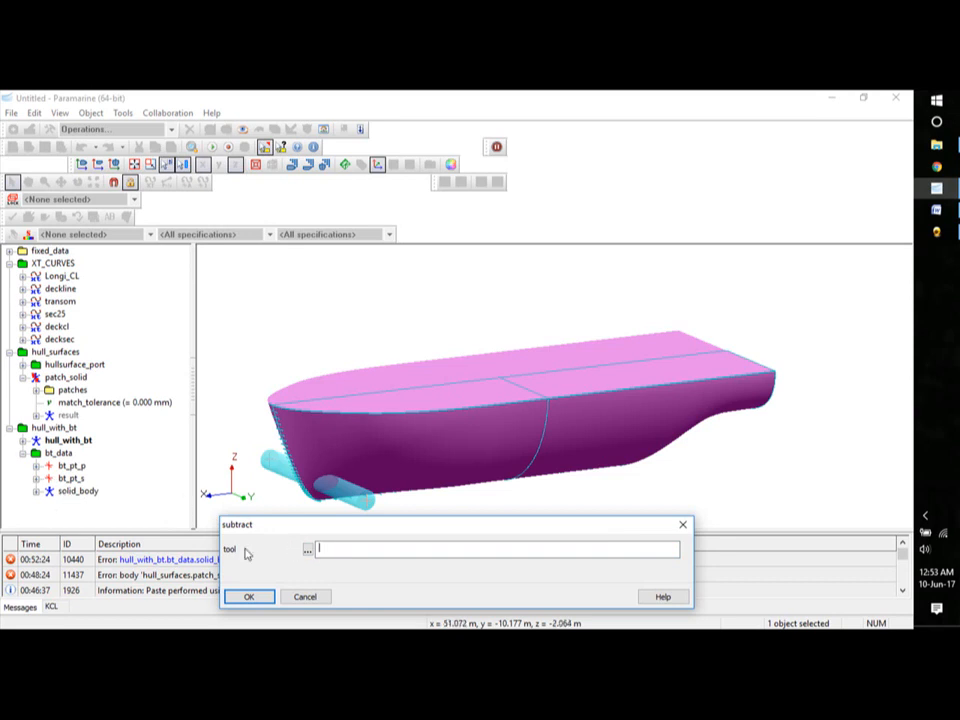
left_click(308, 550)
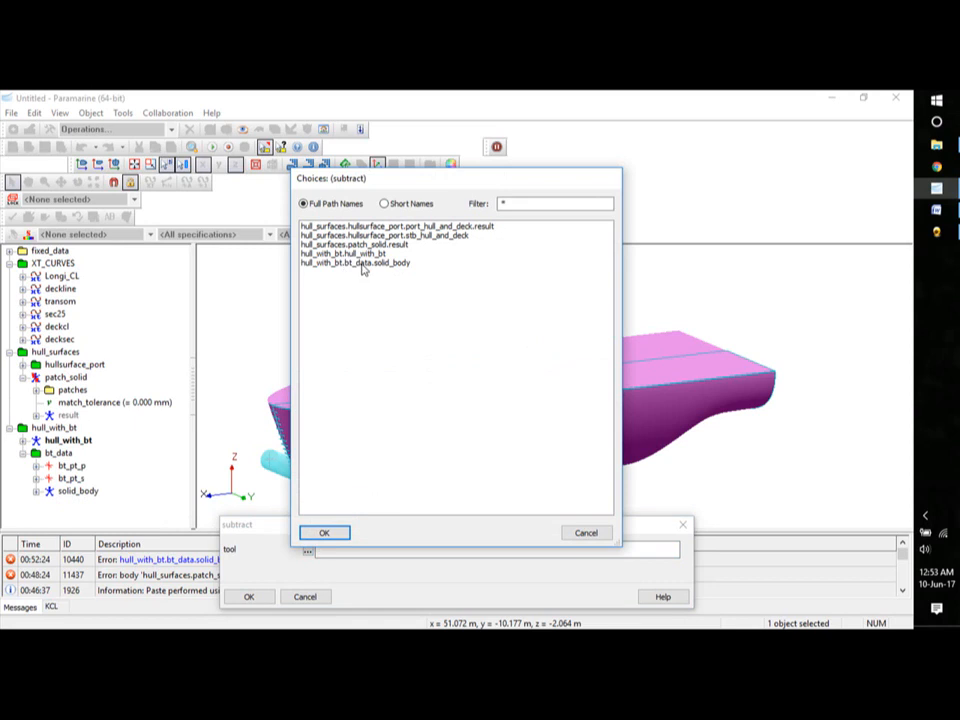
left_click(77, 492)
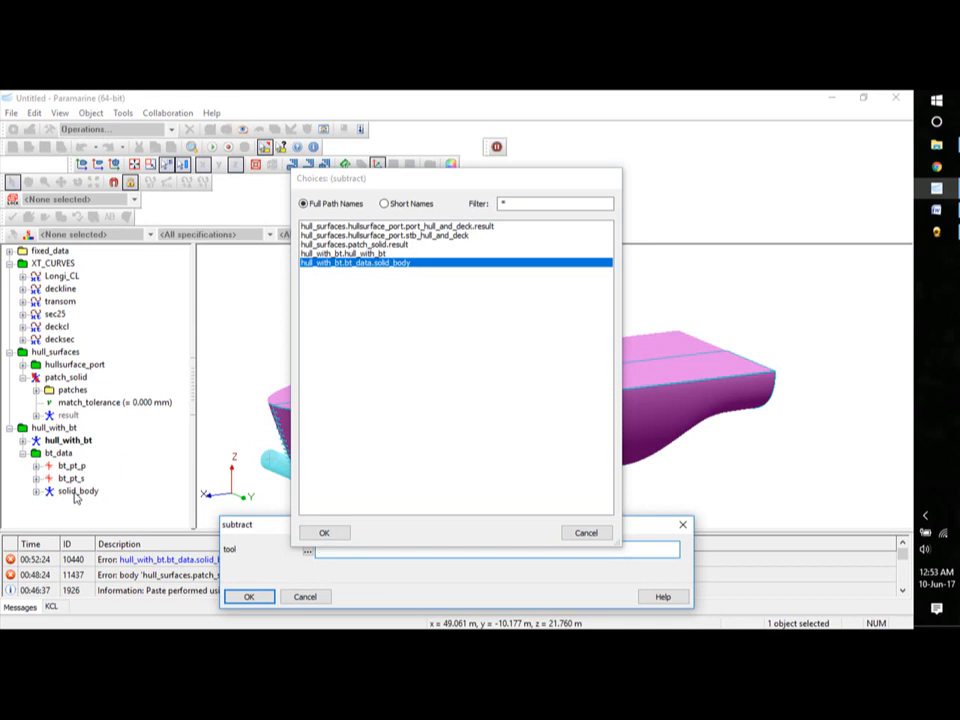
left_click(326, 535)
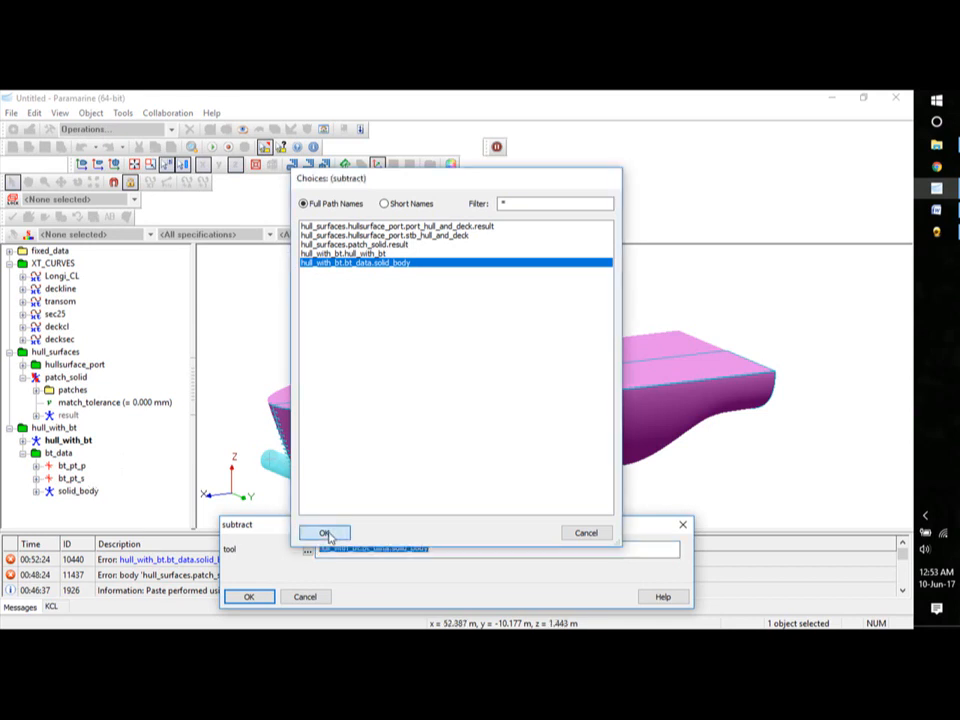
left_click(252, 597)
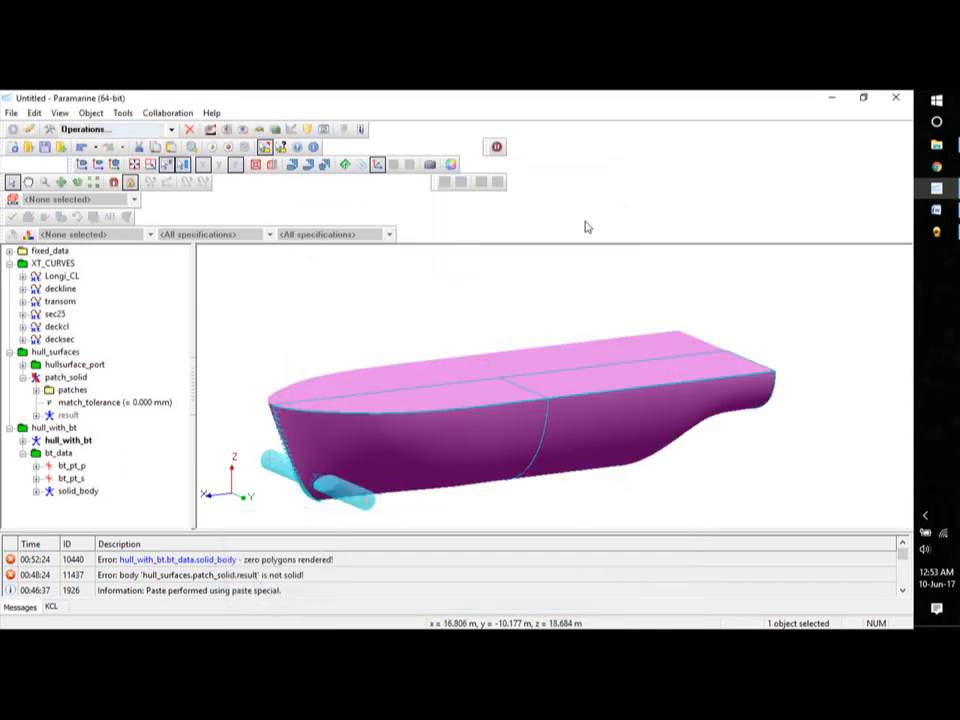
- Collapse the bt_data, hull_surfaces, hull_with_bt and XT_CURVES branches of the object tree and clear the selection
left_click(22, 453)
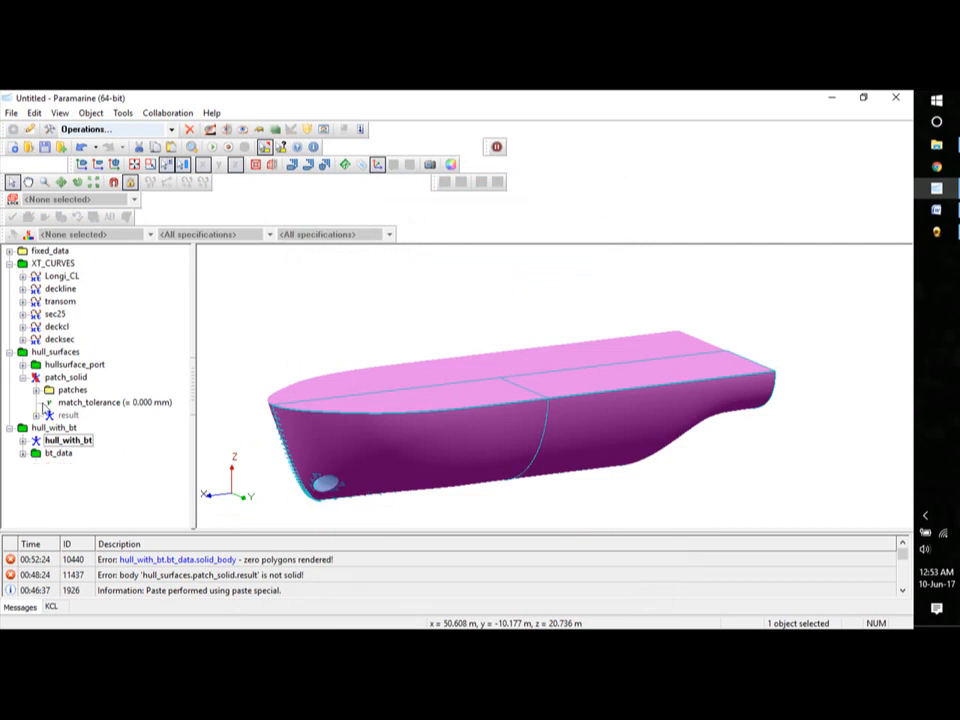
mouse_move(379, 331)
middle_mouse_down()
mouse_move(390, 314)
mouse_move(396, 328)
middle_mouse_up()
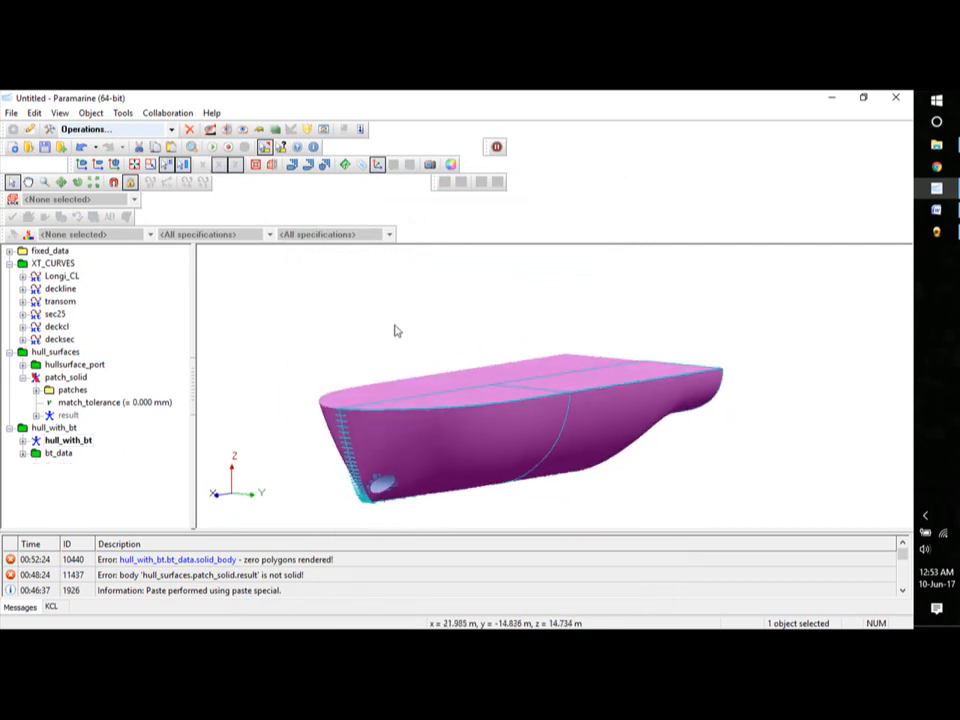
left_click(9, 353)
middle_click_drag(739, 426, 719, 443)
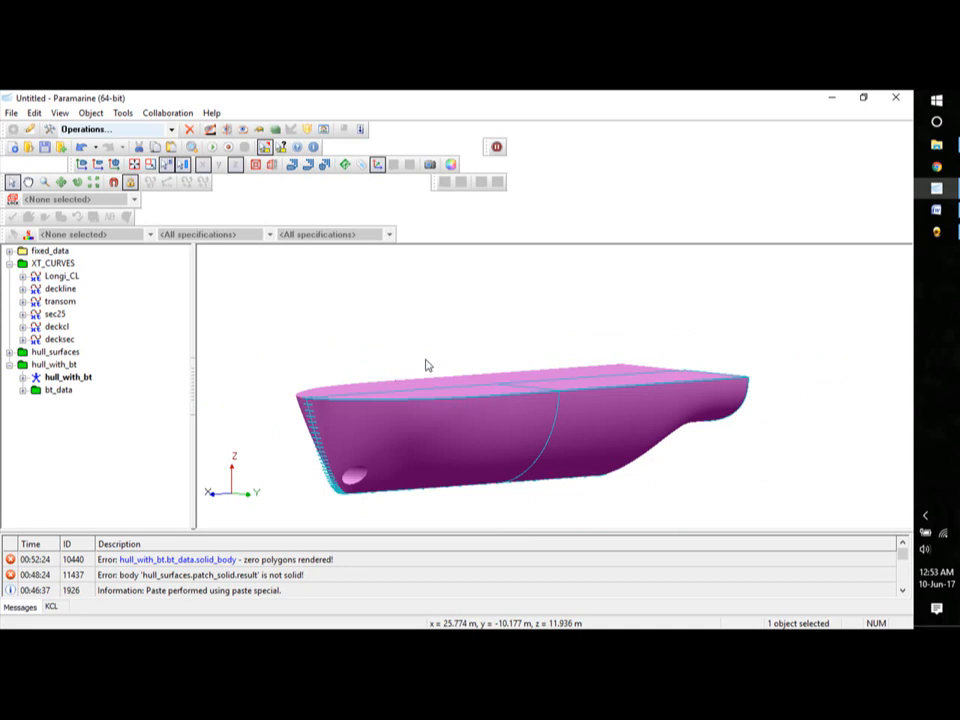
left_click(9, 365)
left_click(9, 263)
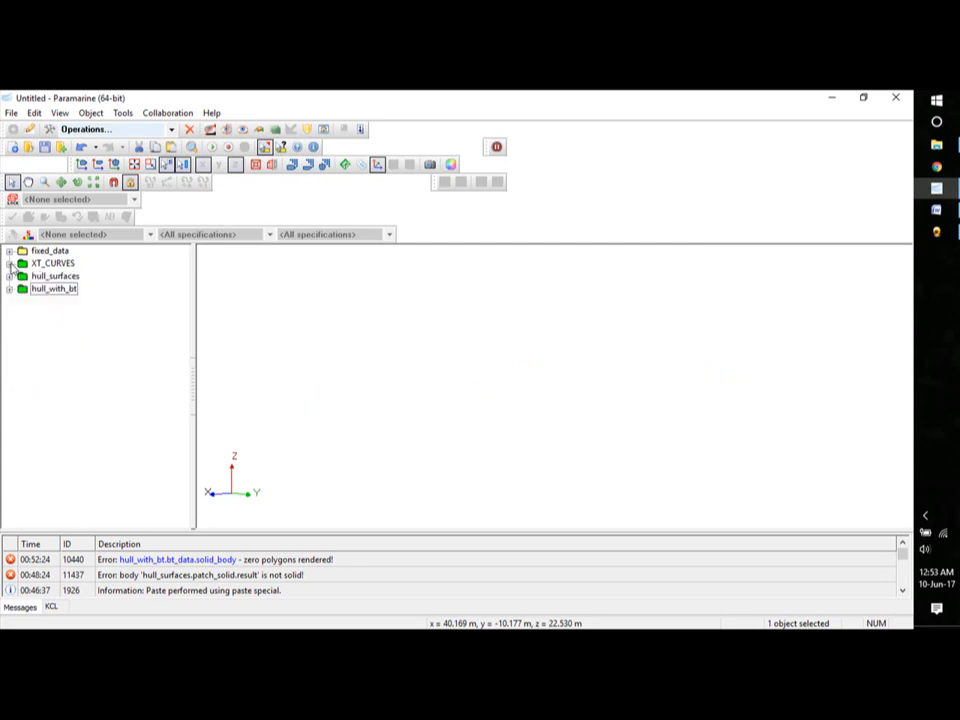
left_click(29, 323)
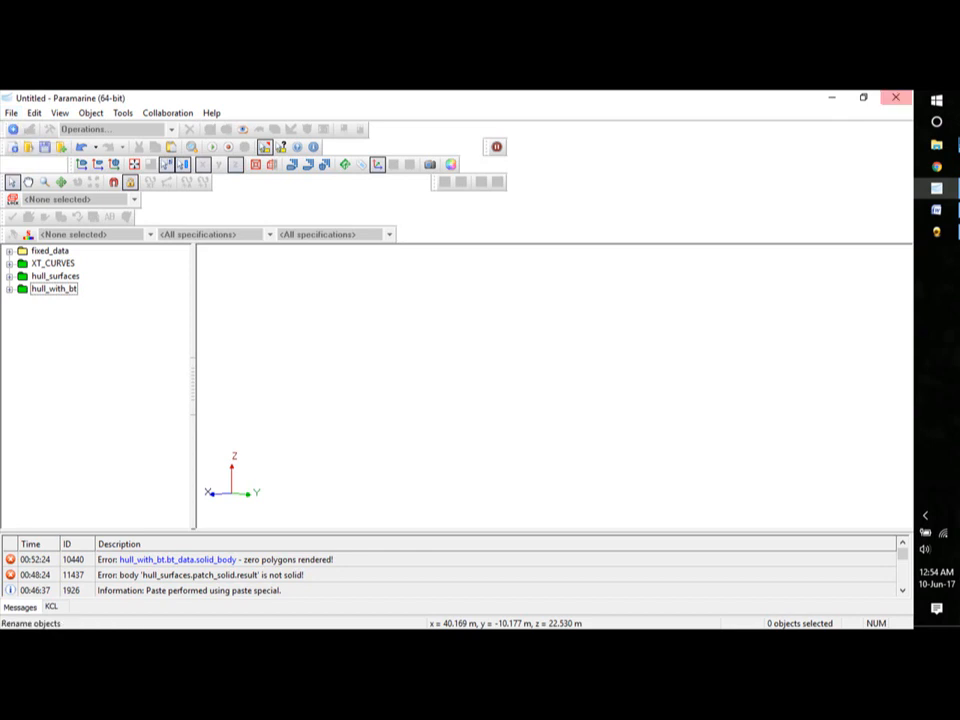
left_click(936, 231)
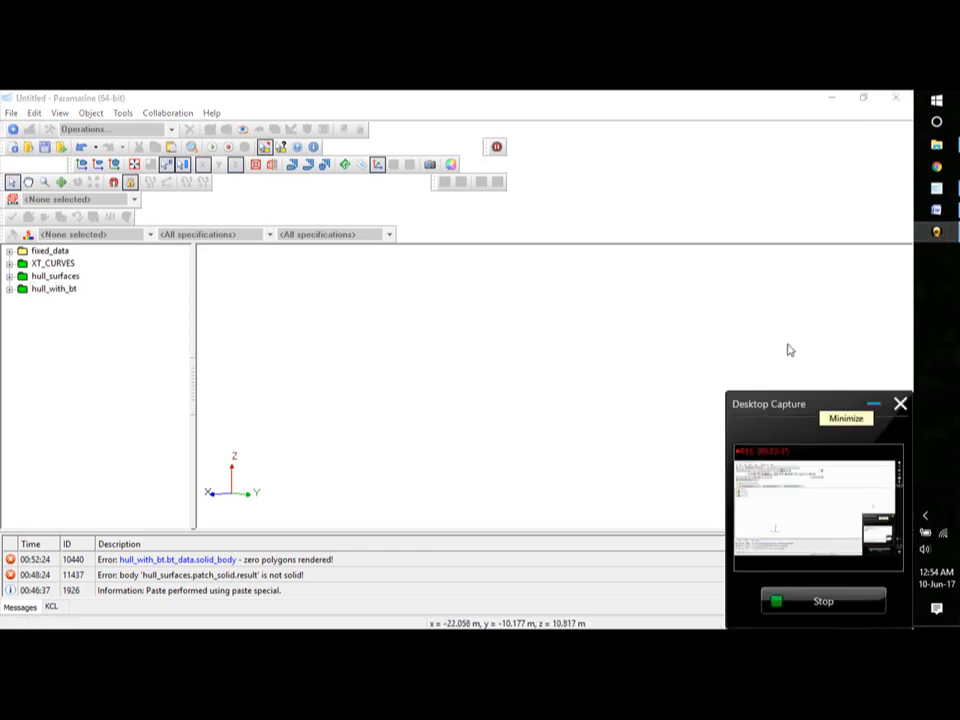
left_click(873, 404)
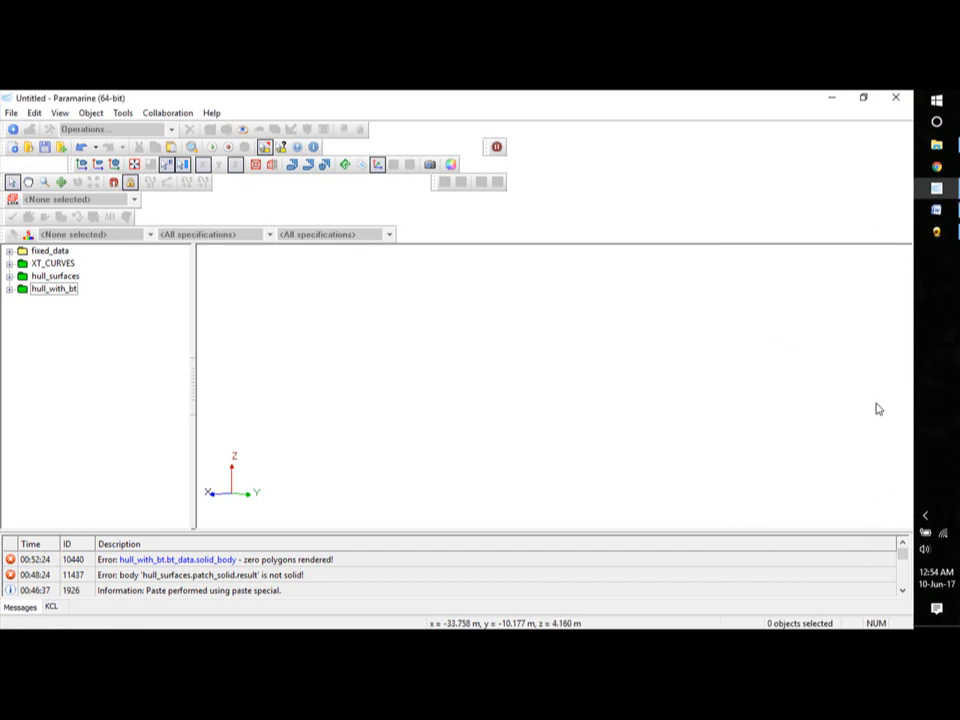
left_click(11, 113)
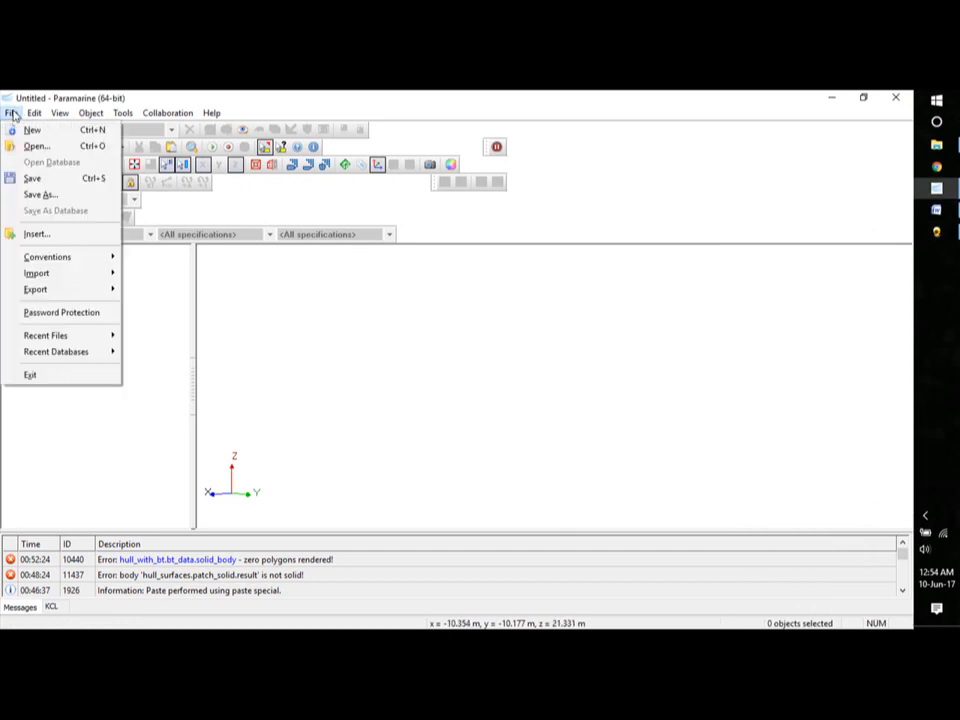
left_click(315, 385)
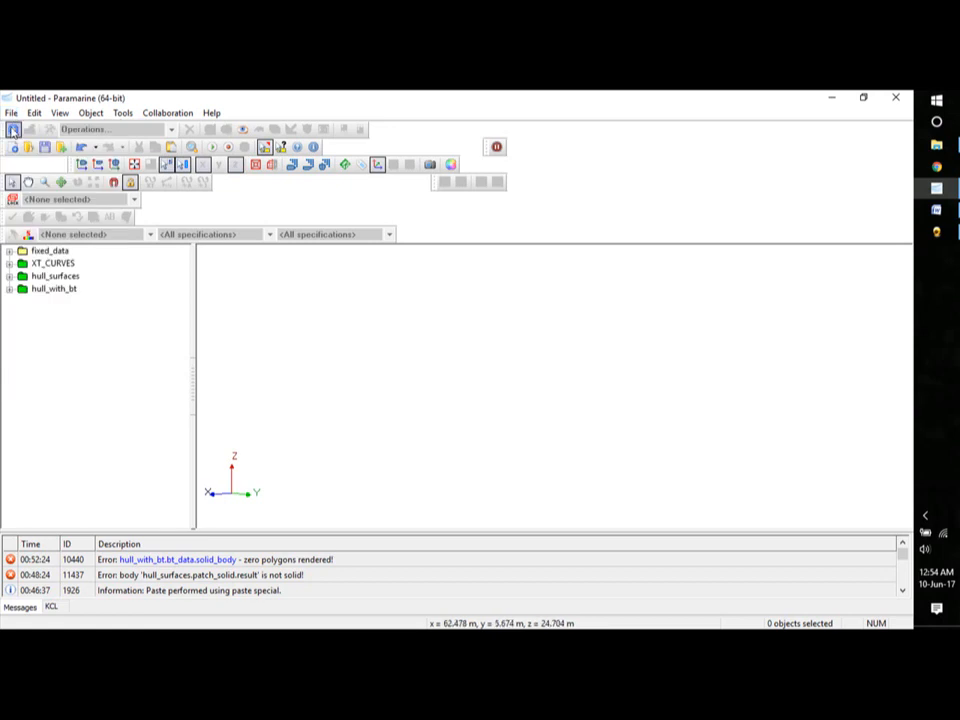
- Insert a geom_placeholder named "subdivided hull" at the root of the object tree
left_click(12, 130)
left_click(331, 346)
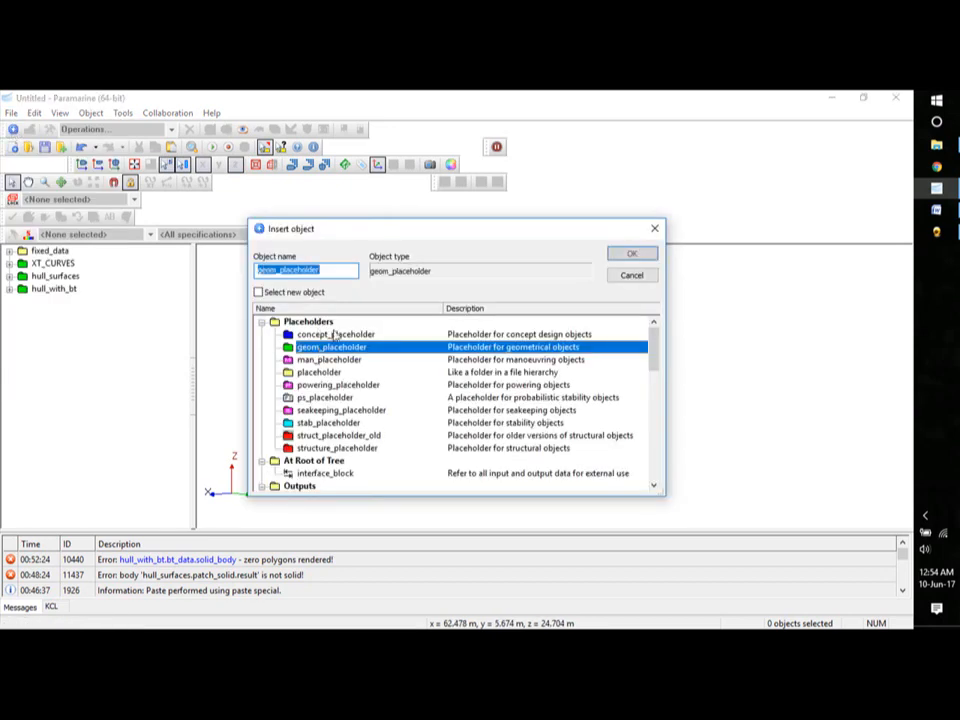
type("subdivided hull")
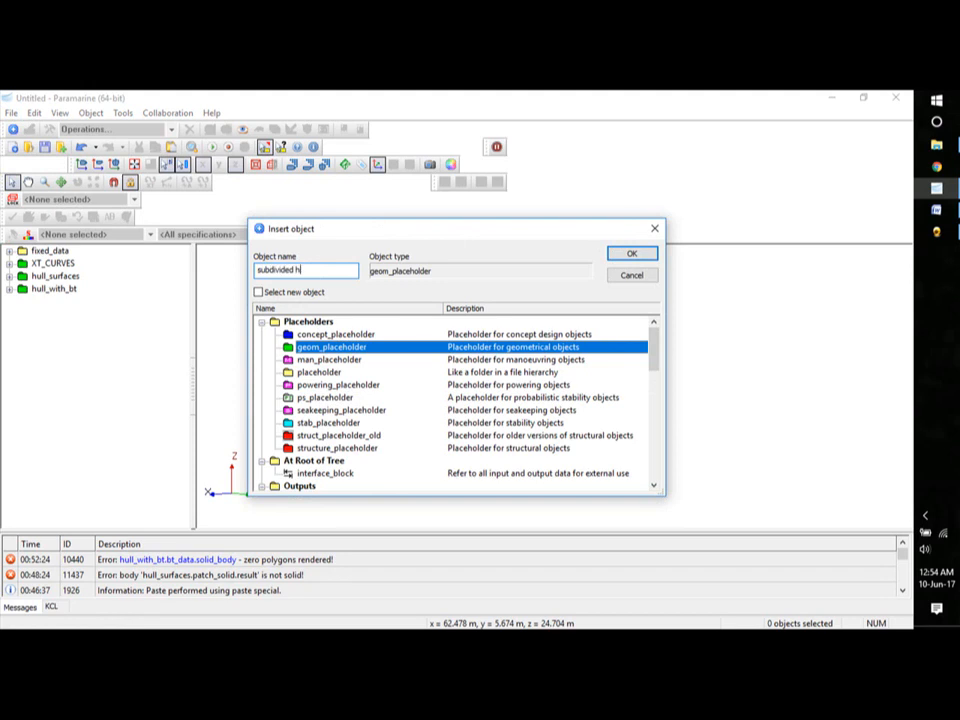
left_click(631, 253)
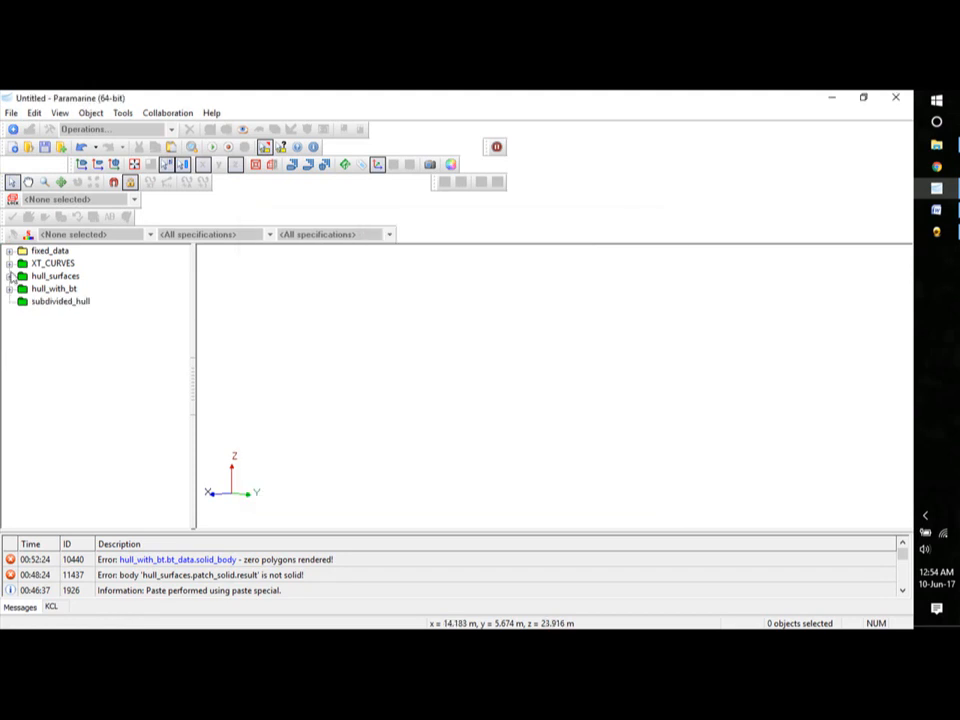
- Insert a geom_placeholder inside subdivided_hull and rename it "division planes"
left_click(58, 301)
left_click(12, 130)
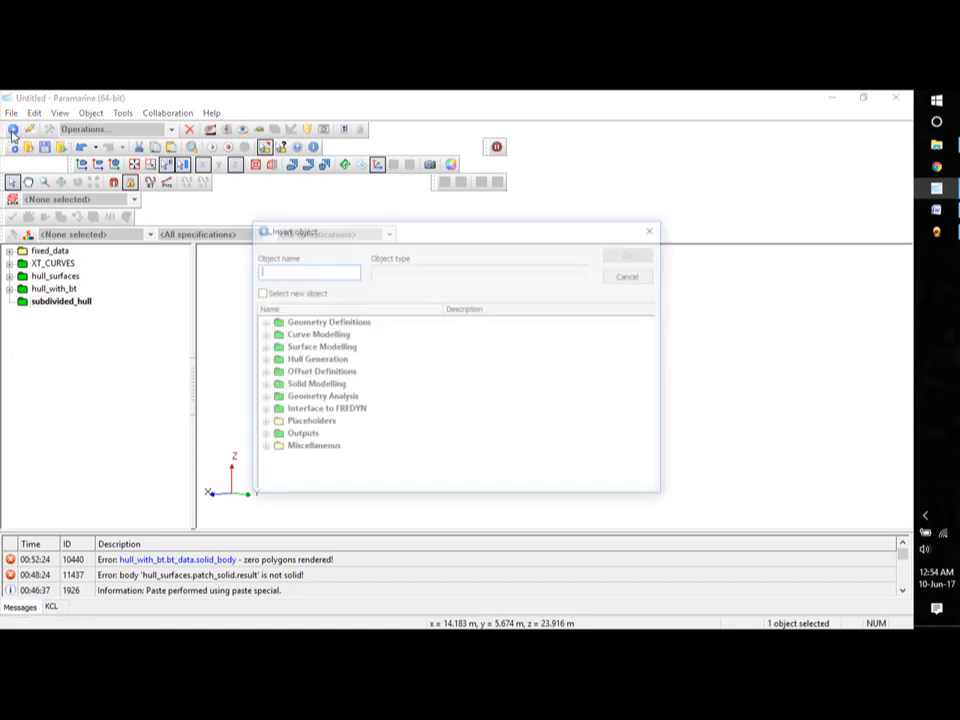
left_click(261, 423)
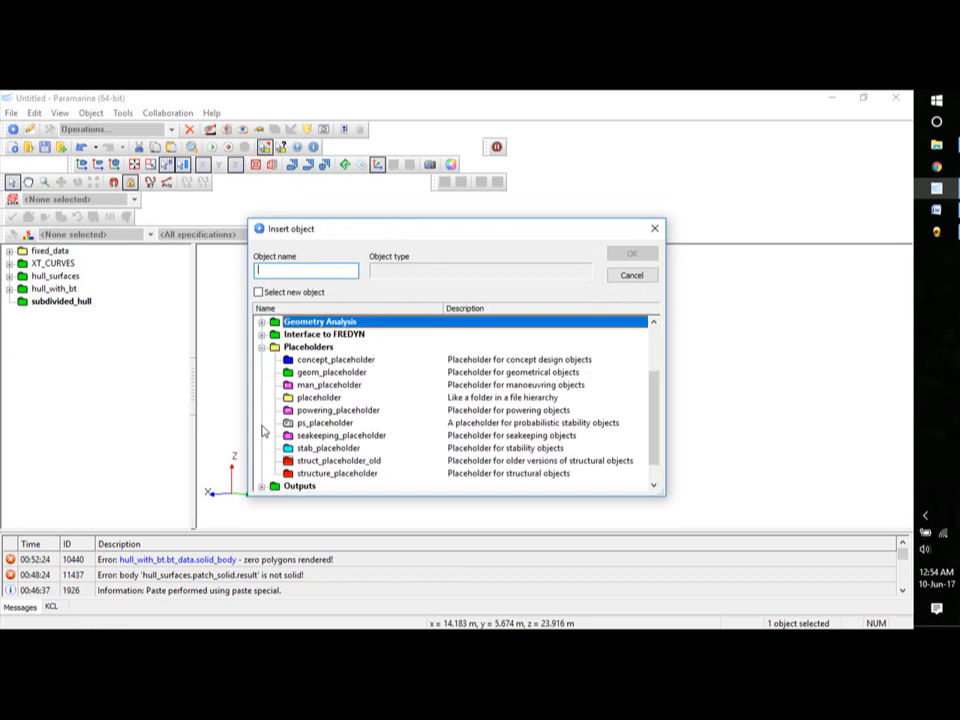
left_click(317, 372)
left_click(631, 256)
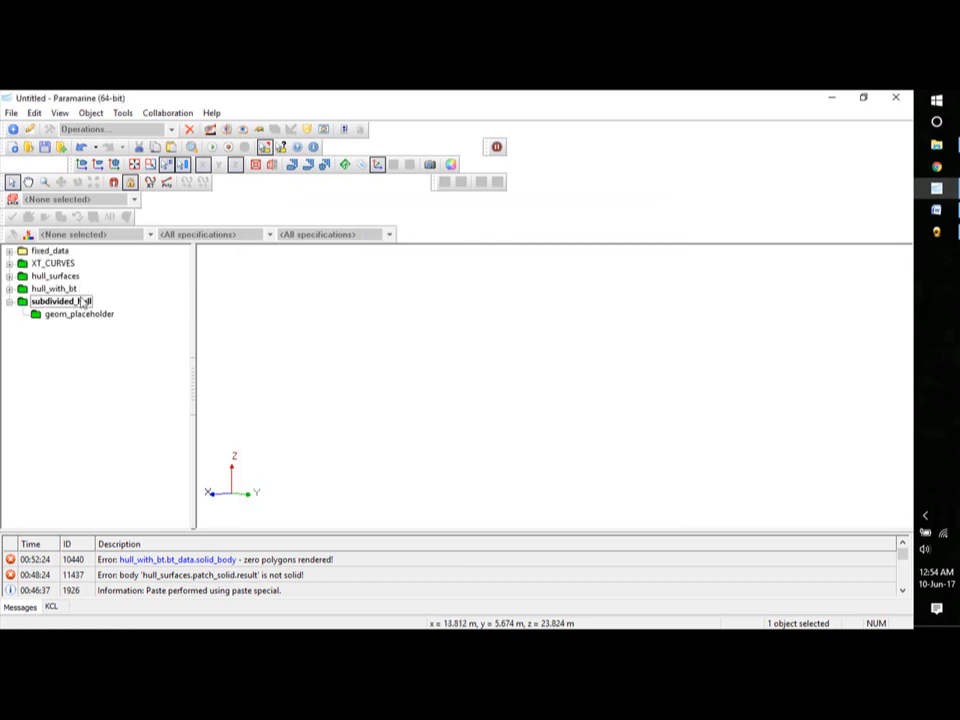
right_click(71, 316)
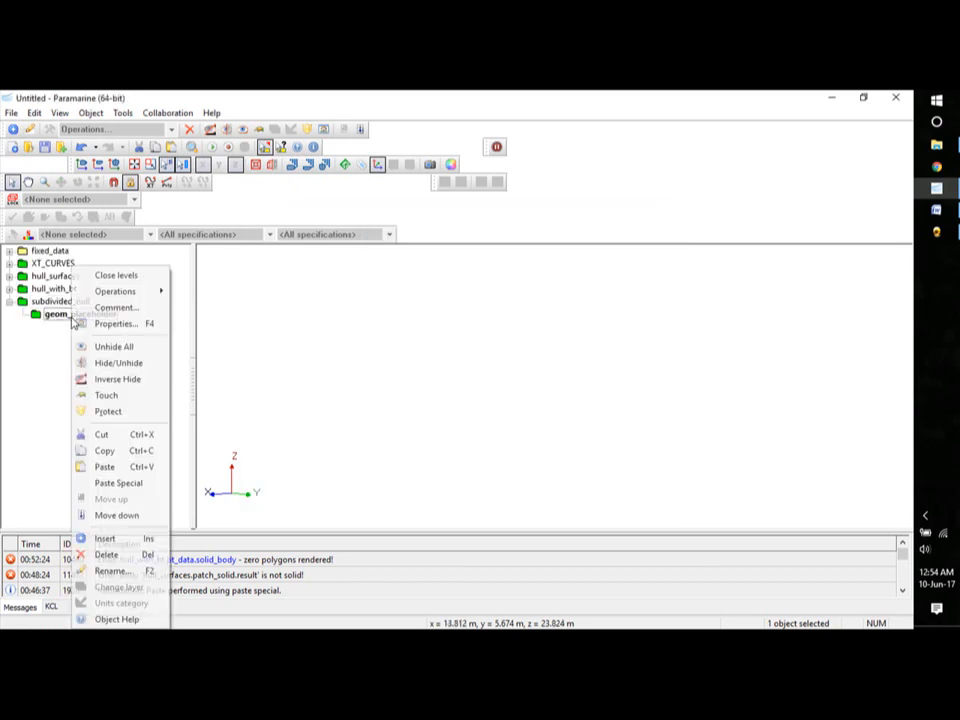
left_click(105, 571)
type("division planes")
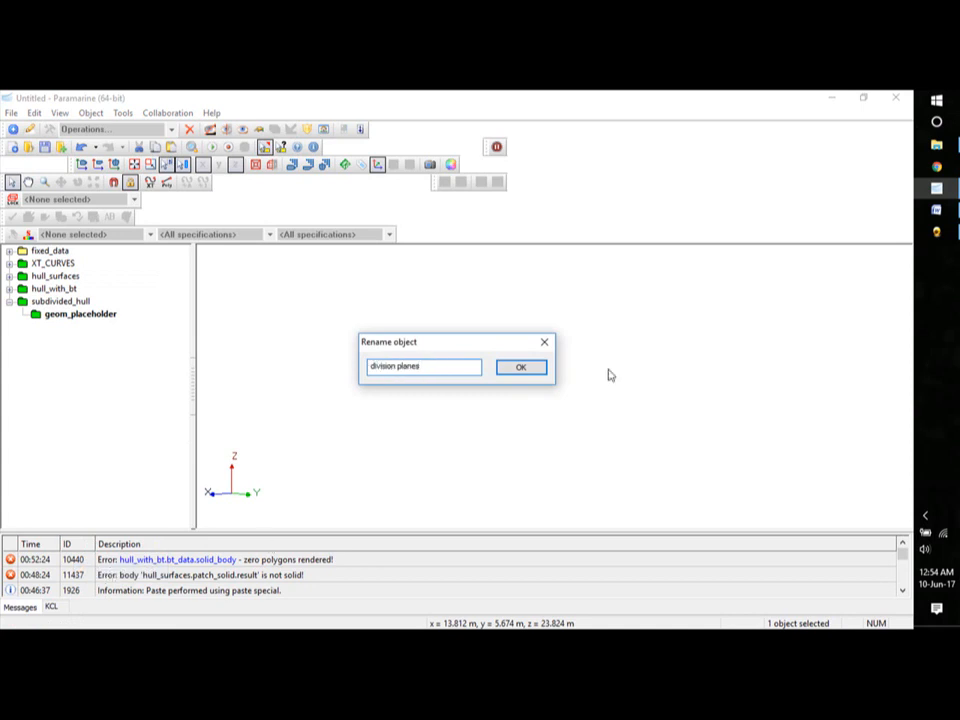
left_click(520, 368)
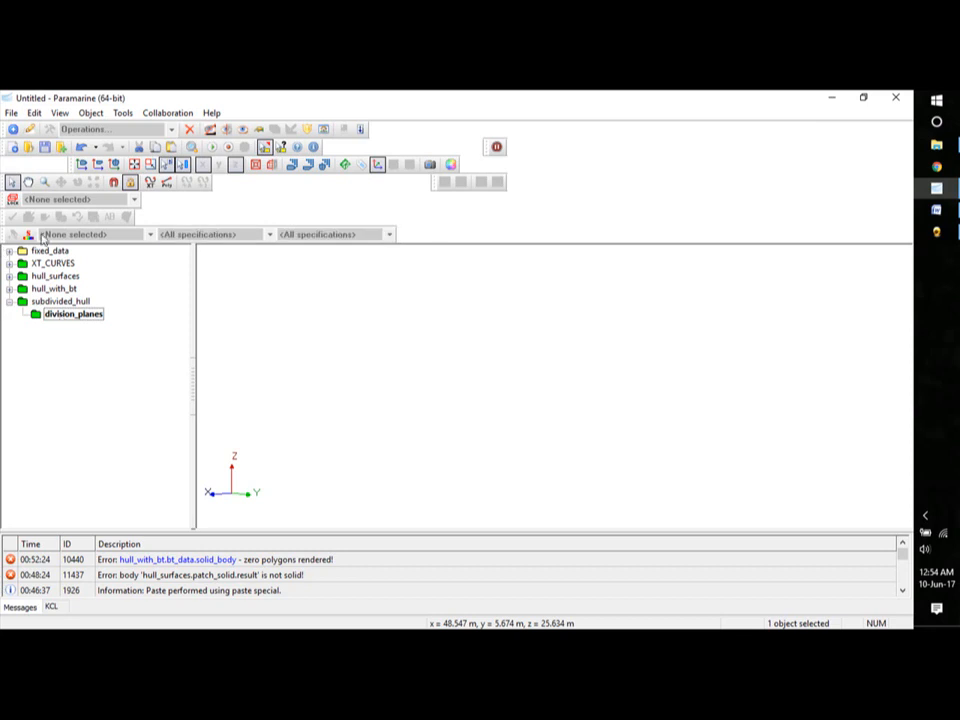
- Insert a plane object named x43 inside the division_planes placeholder
left_click(12, 129)
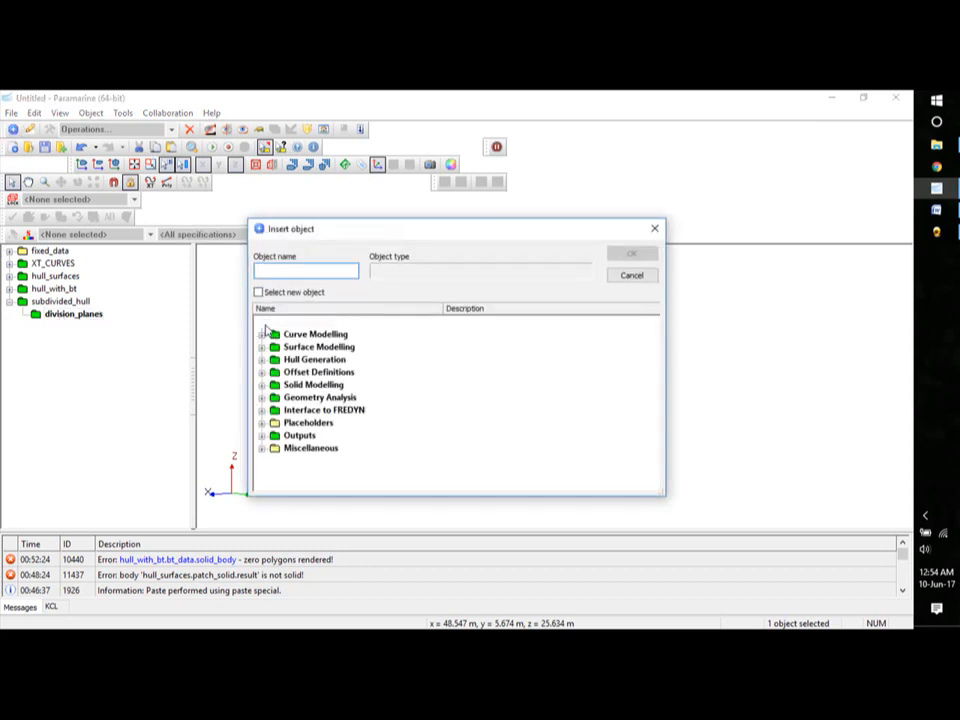
double_click(268, 322)
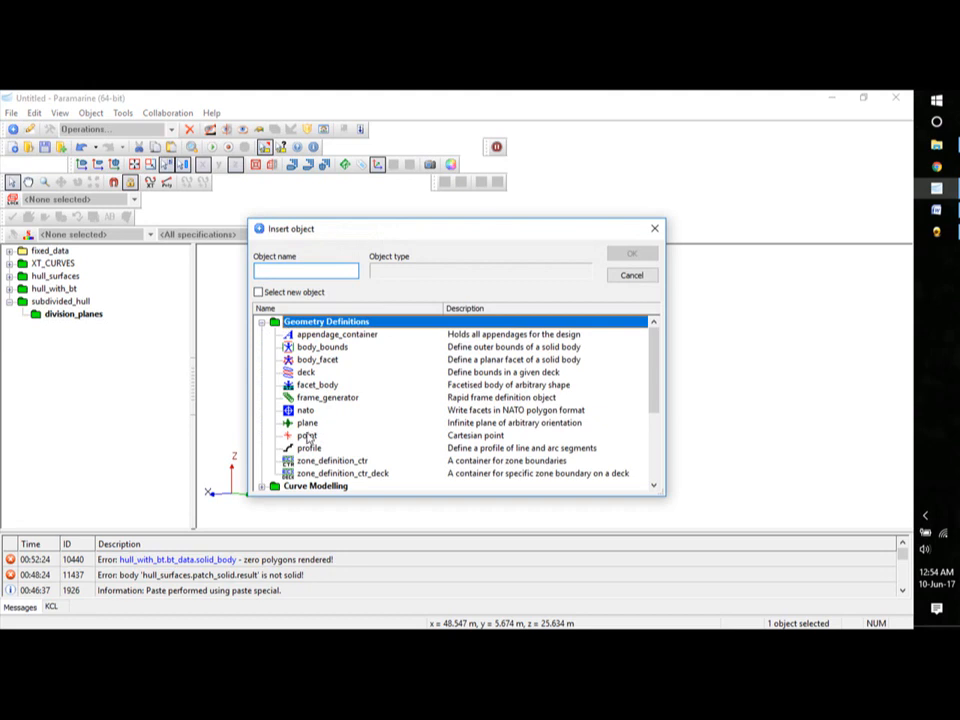
left_click(307, 424)
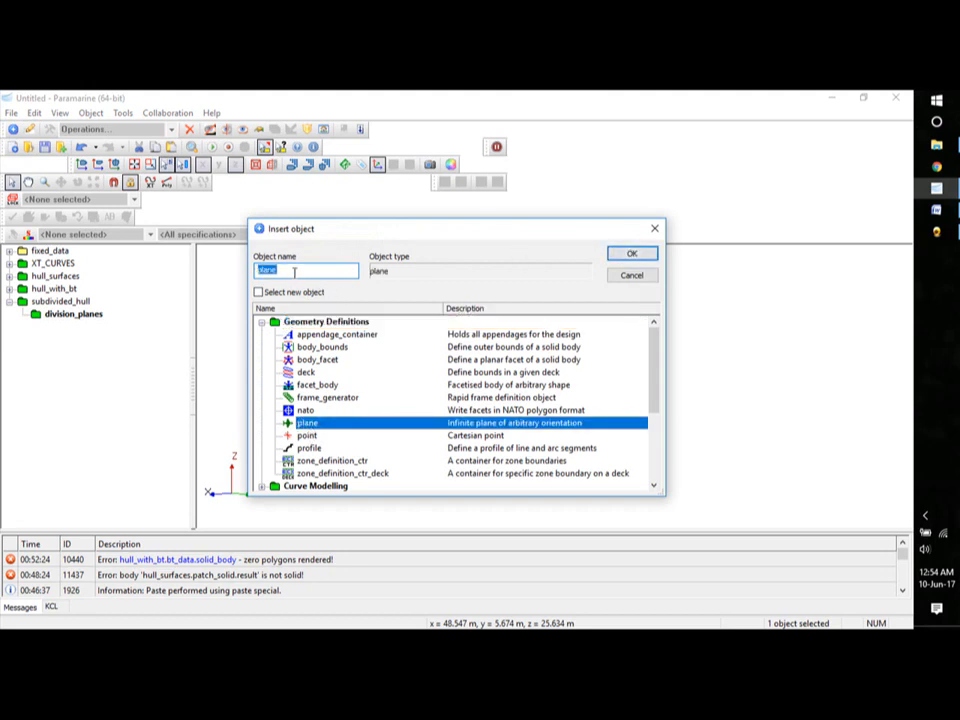
type("x43")
left_click(632, 253)
left_click(36, 328)
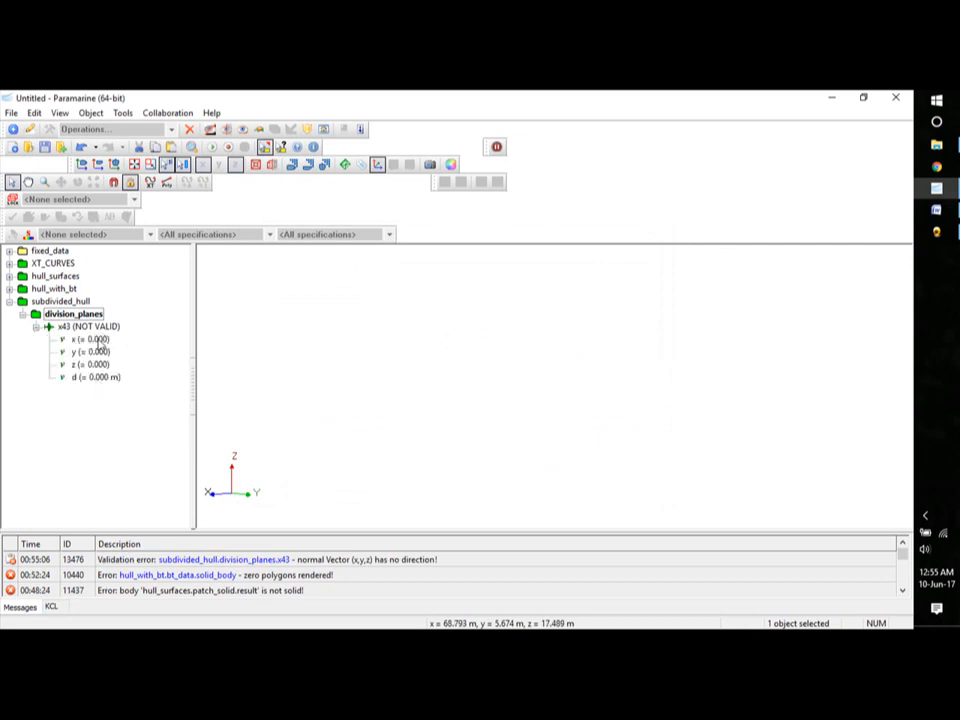
left_click(36, 328)
- Define plane x43 with the plane_orthogonal operation, normal to X at 43 m from the origin
right_click(68, 329)
mouse_move(120, 339)
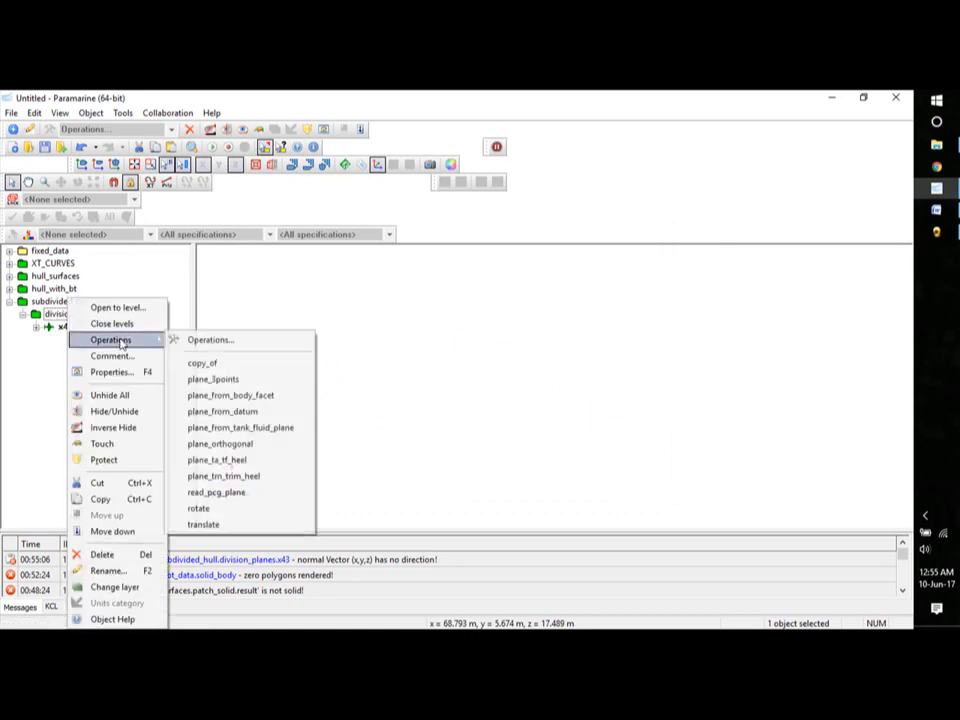
left_click(224, 444)
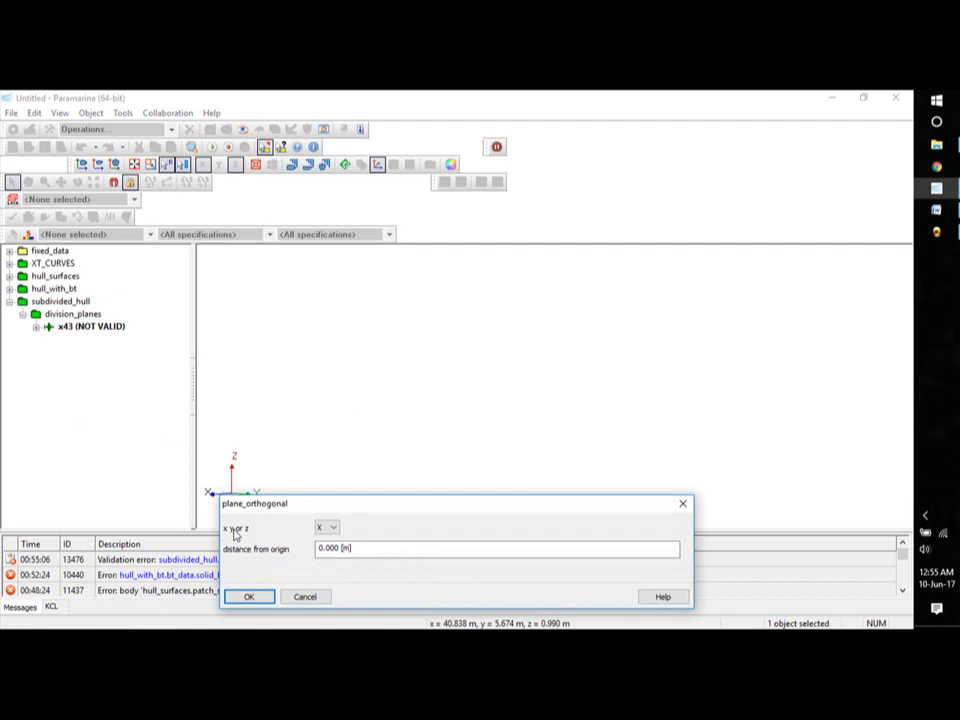
left_click(339, 549)
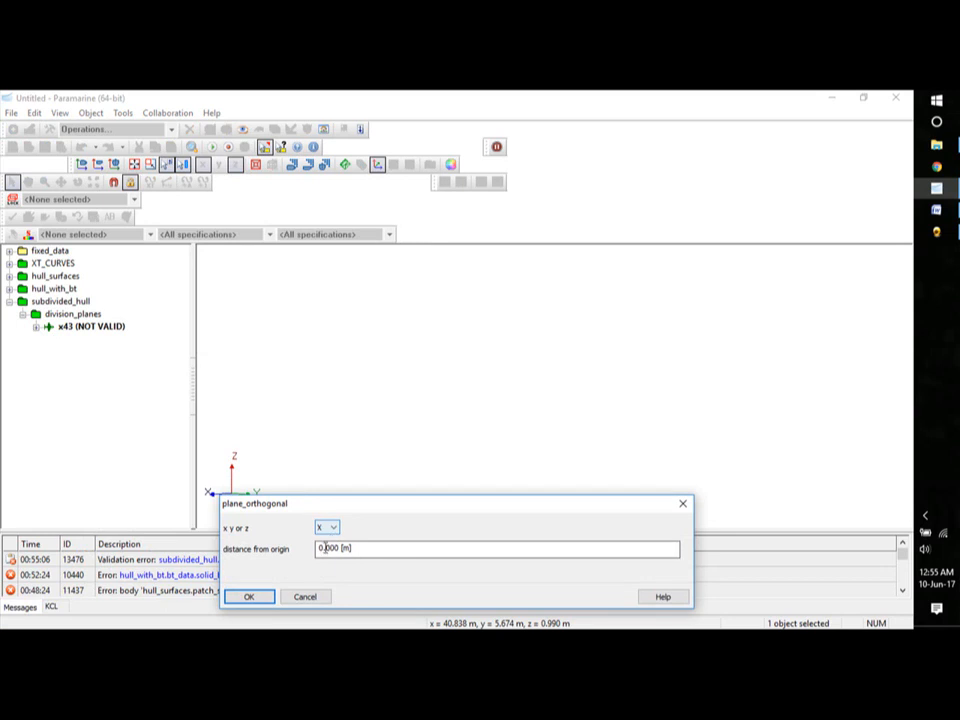
left_click_drag(339, 549, 308, 545)
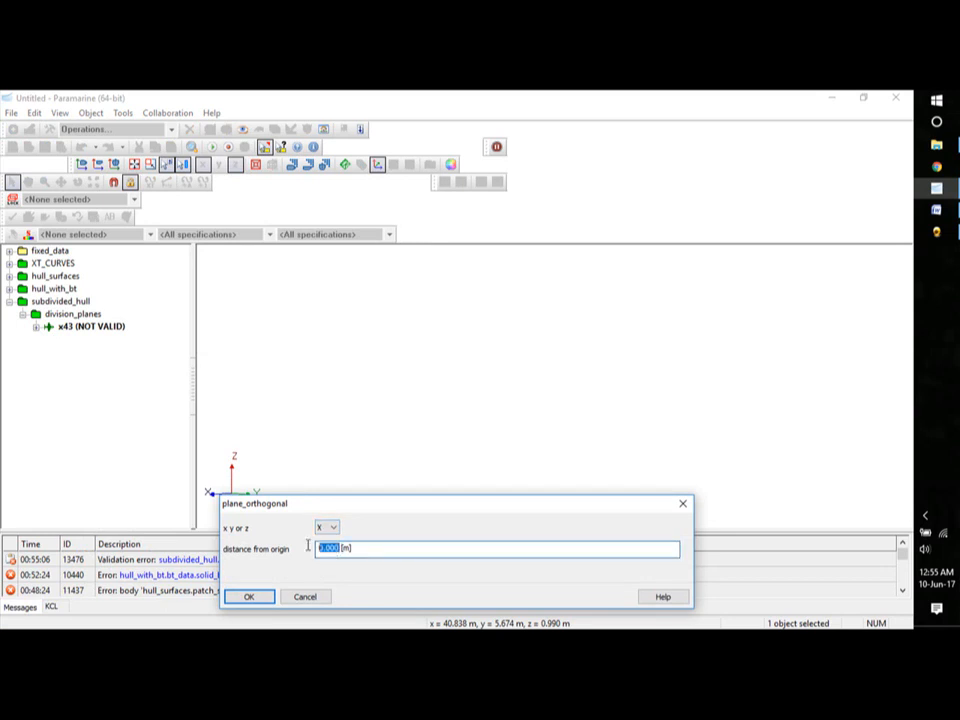
type("43")
left_click(248, 596)
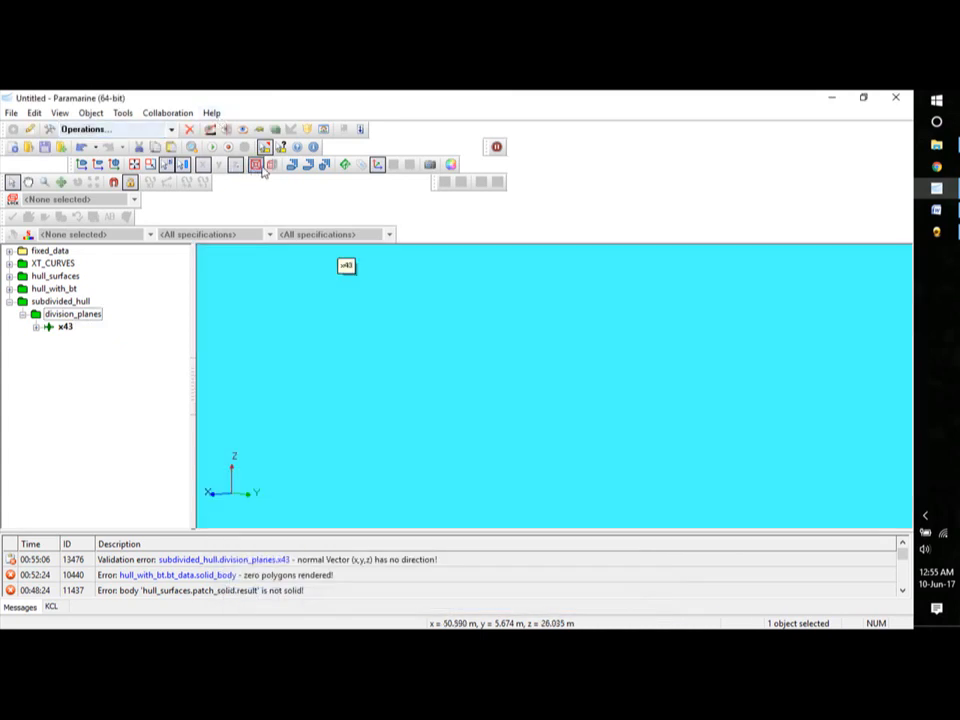
- Show the hull_with_bt solid together with plane x43 in a fitted perspective view and check the plane's position near the bow
left_click(262, 167)
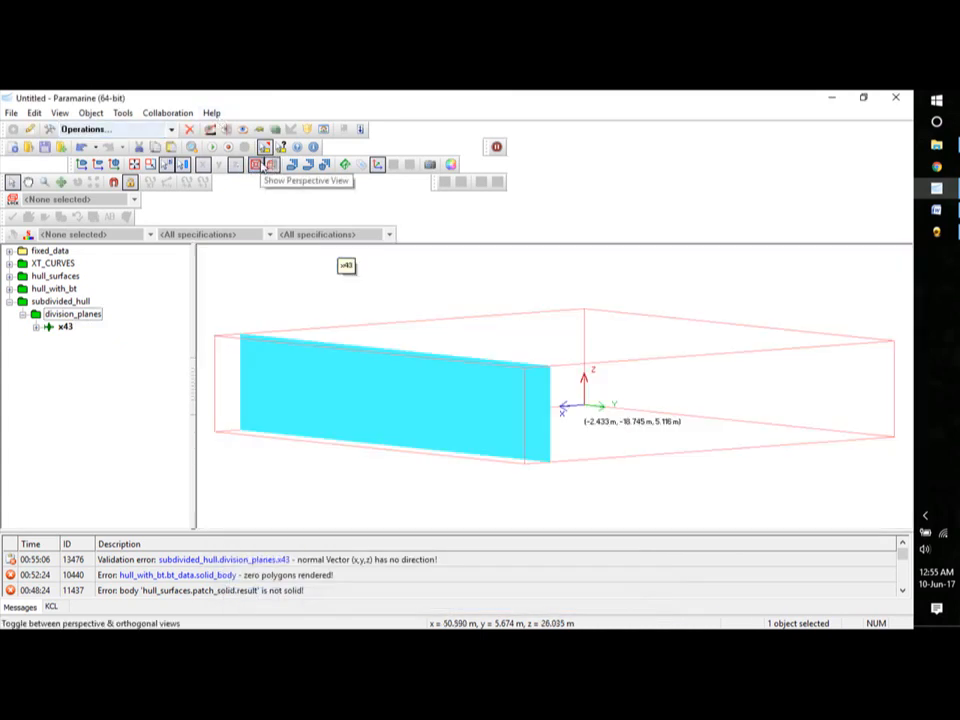
left_click(9, 289)
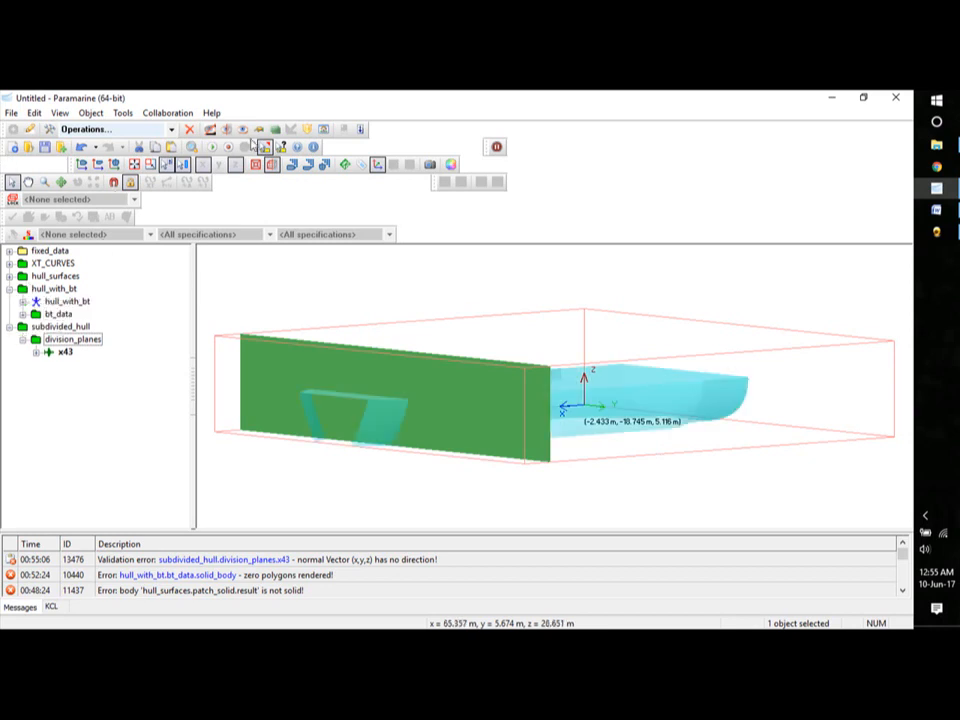
left_click(134, 165)
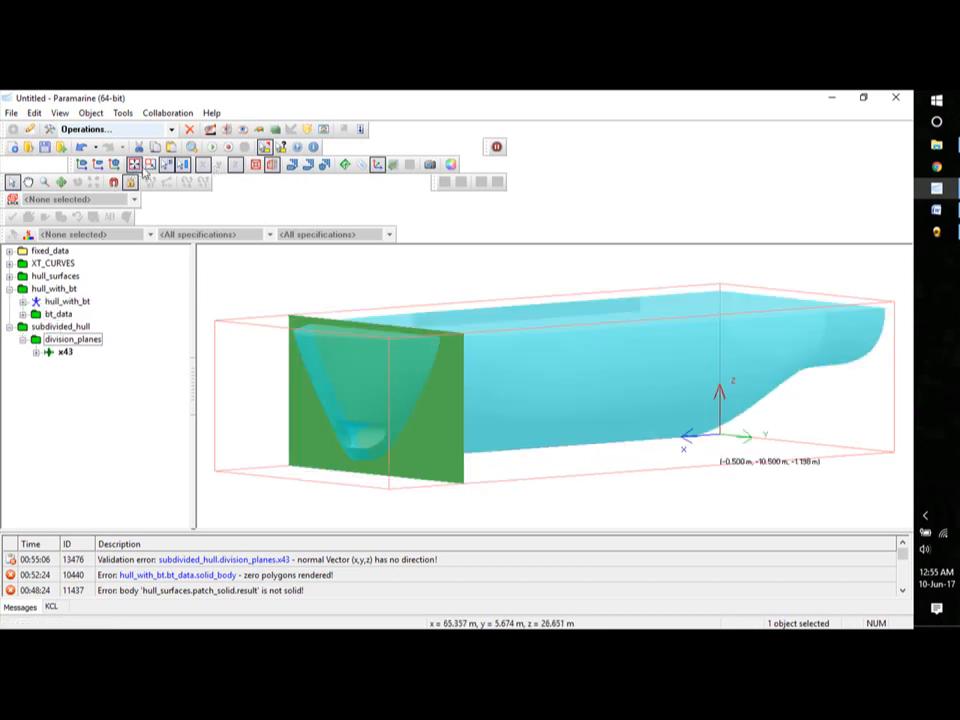
mouse_move(542, 488)
middle_mouse_down()
mouse_move(522, 492)
mouse_move(529, 501)
middle_mouse_up()
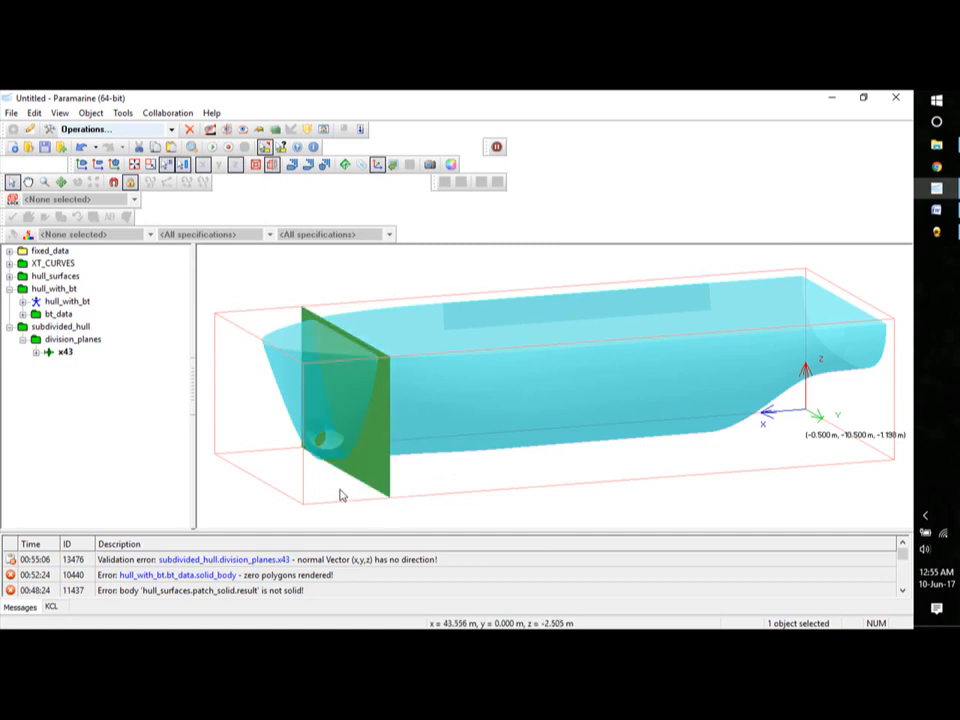
- Paste four copies of plane x43 into the division_planes placeholder
left_click(59, 355)
key("ctrl+v")
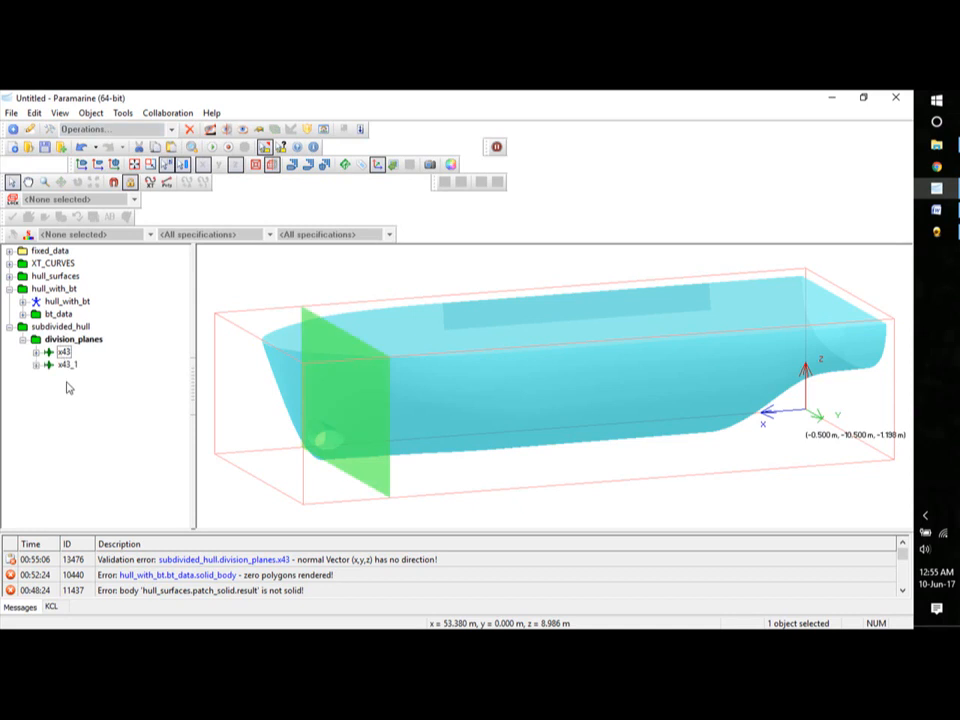
key("ctrl+v")
key("ctrl+v")
key("ctrl+v")
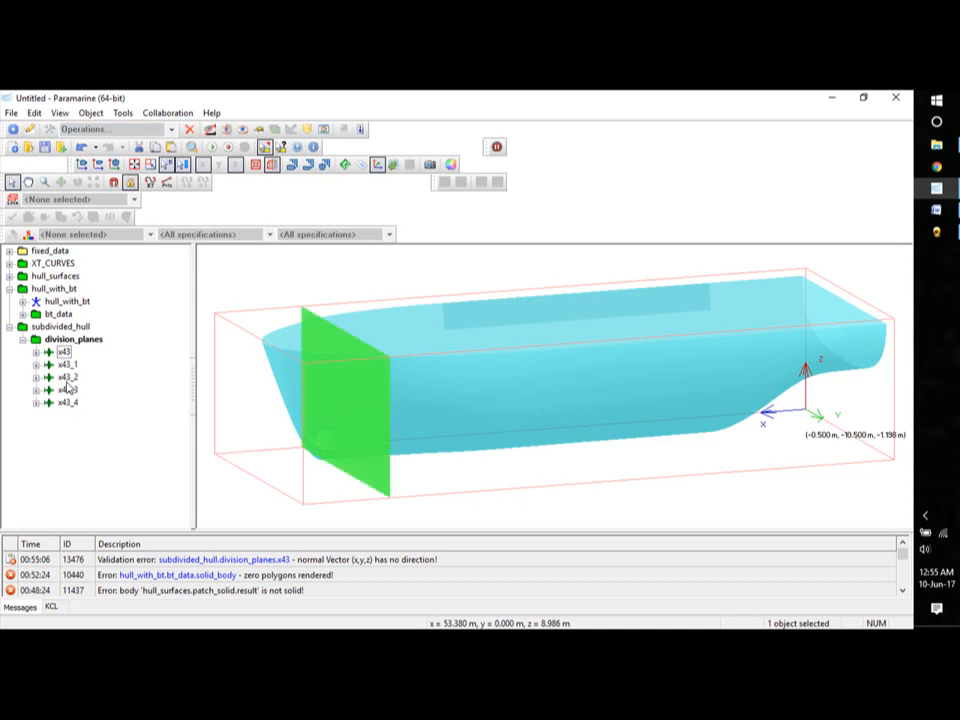
- Delete the surplus fourth copy, x43_4, from division_planes
left_click(67, 402)
right_click(67, 402)
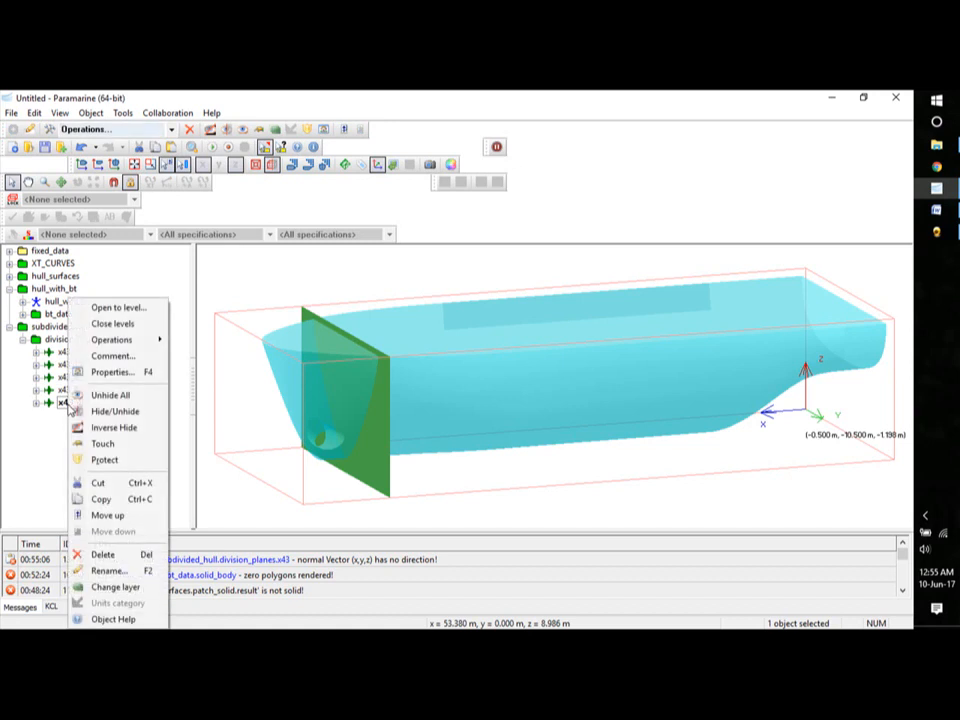
left_click(102, 553)
left_click(362, 366)
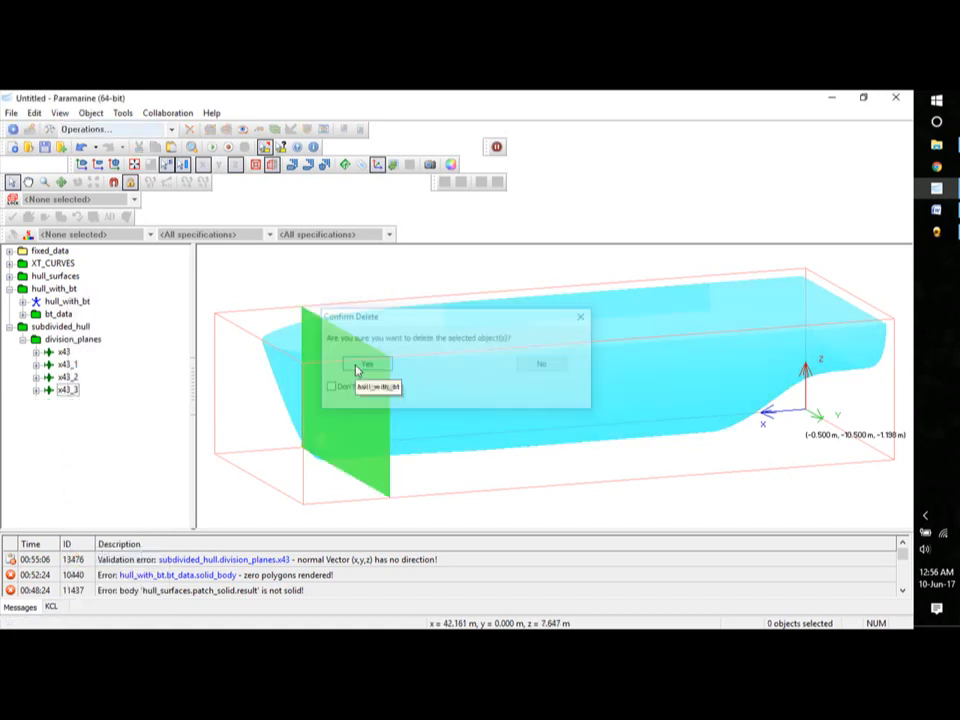
- Rename the plane copy x43_1 as x28 and set its distance d to 28 m
left_click(69, 365)
right_click(69, 365)
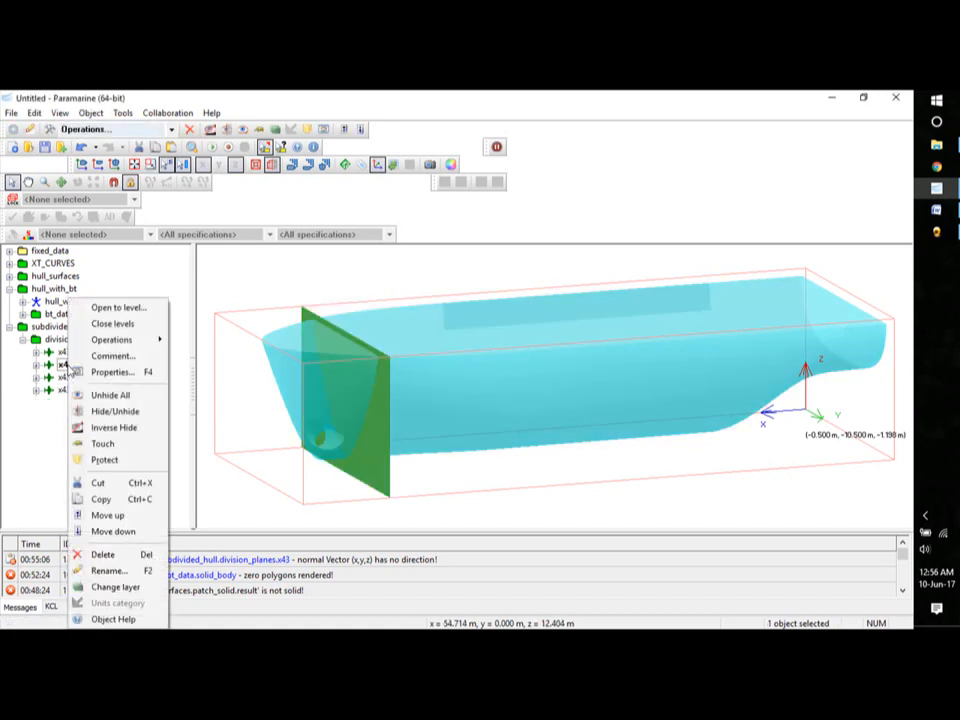
left_click(110, 572)
type("x28")
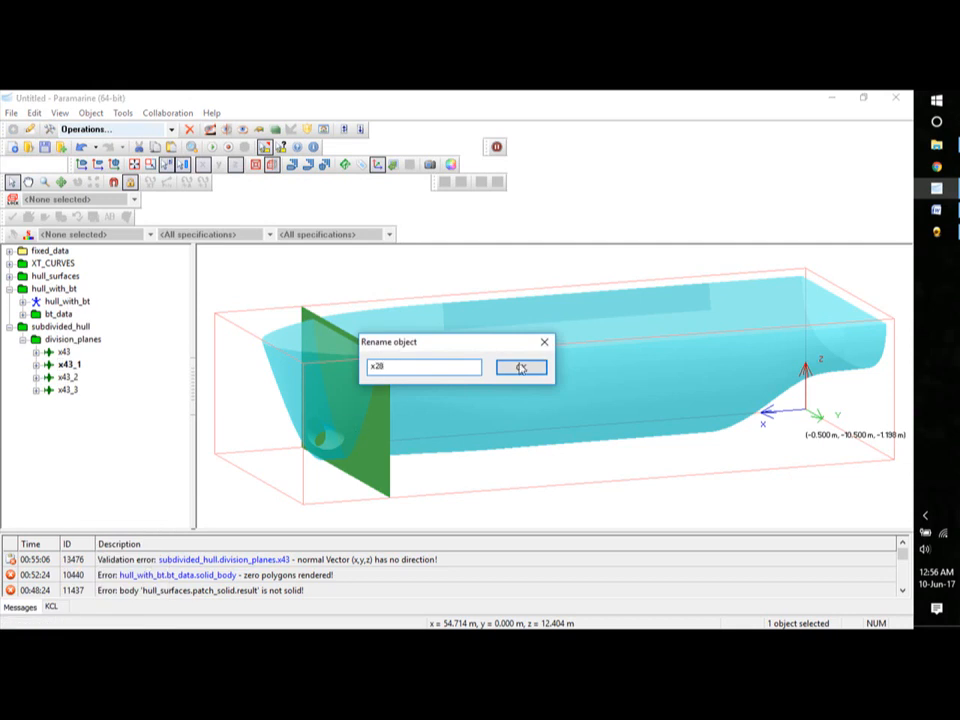
left_click(520, 368)
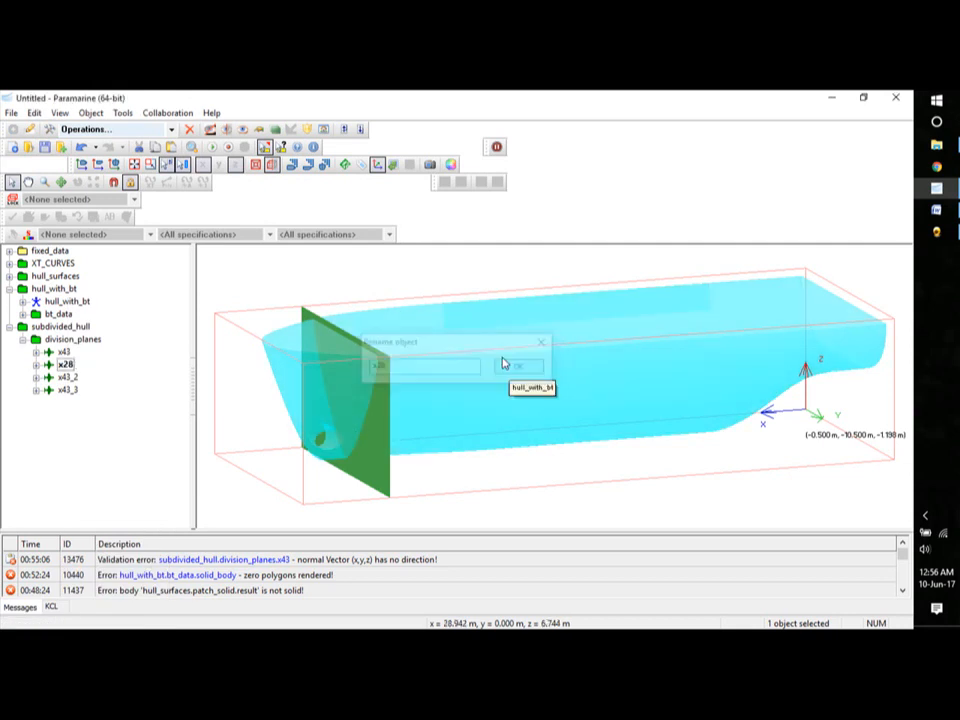
left_click(36, 365)
double_click(104, 414)
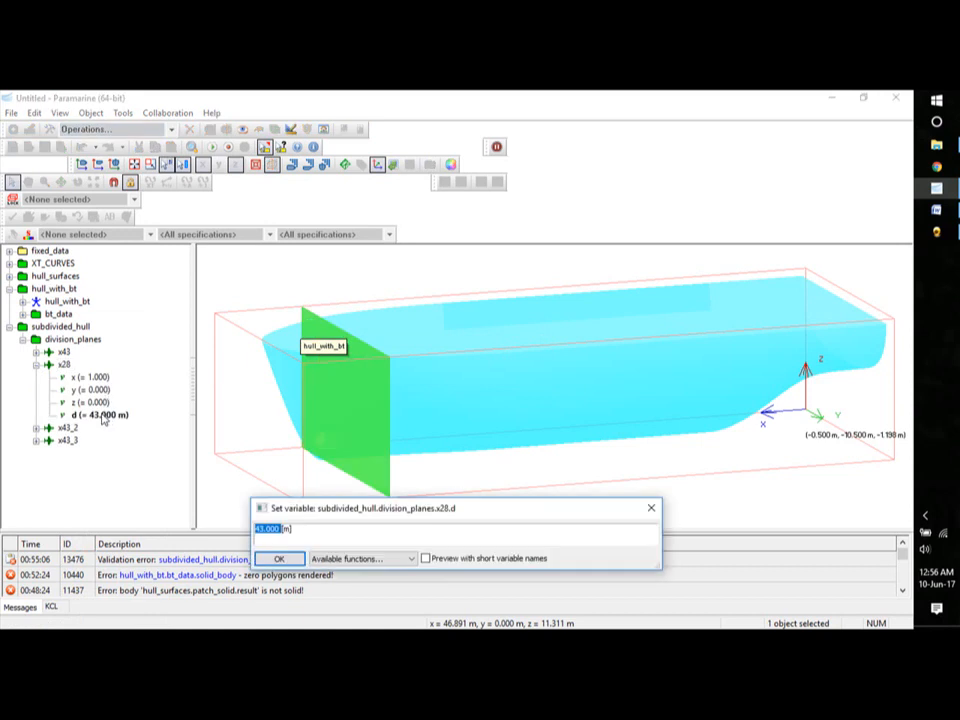
type("28")
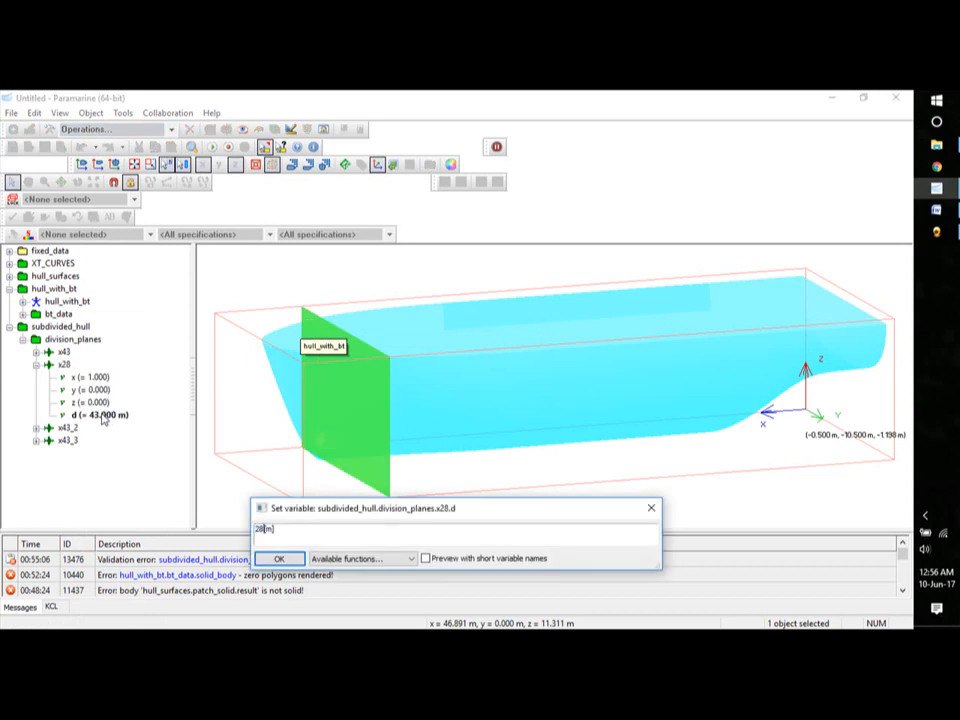
left_click(279, 558)
- Rename the plane copy x43_2 as x15 and set its distance d to 15 m
left_click(37, 428)
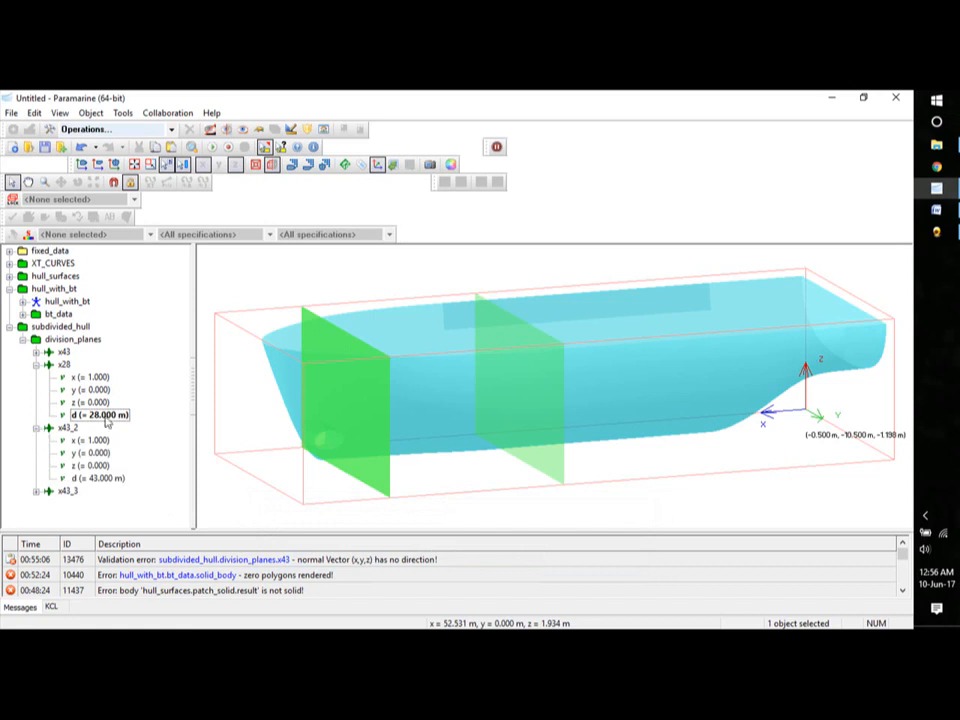
left_click(69, 428)
right_click(68, 427)
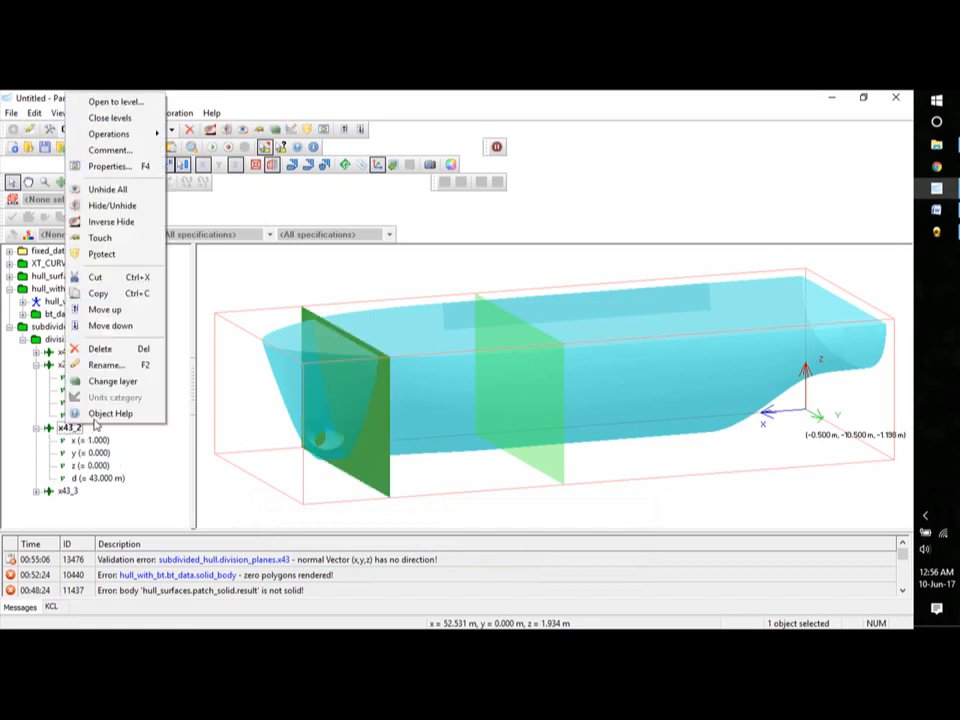
left_click(103, 365)
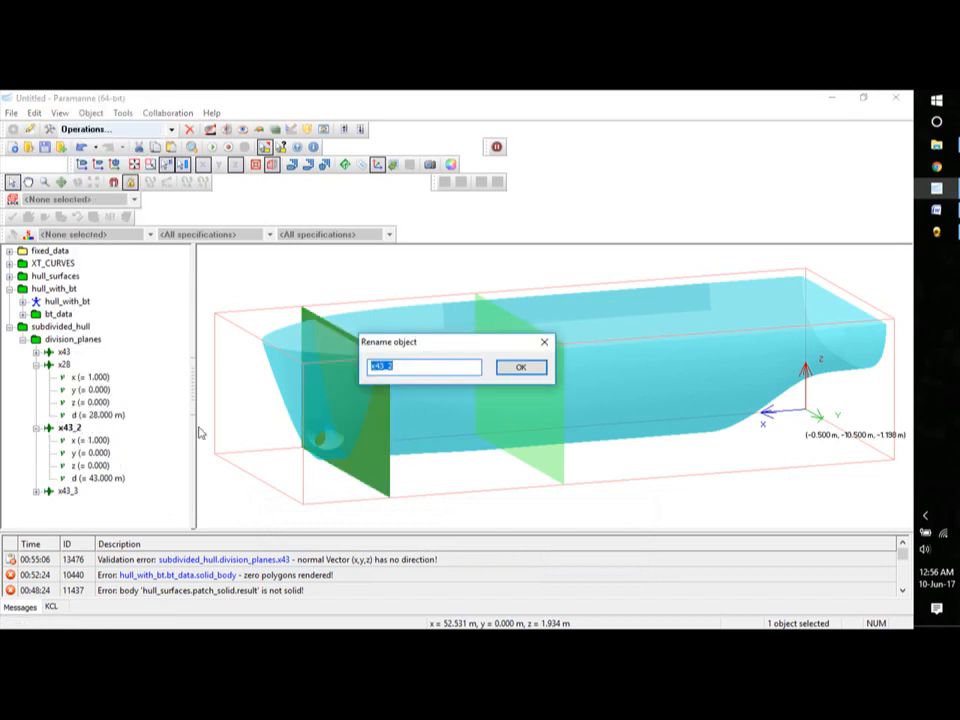
type("x15")
key("Return")
double_click(96, 479)
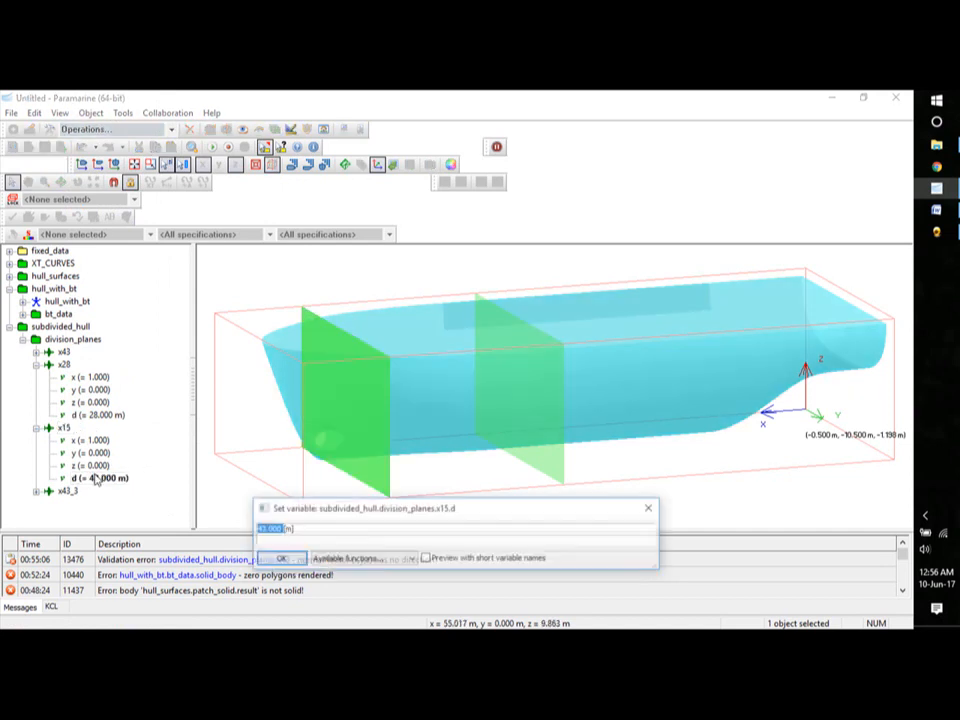
type("15")
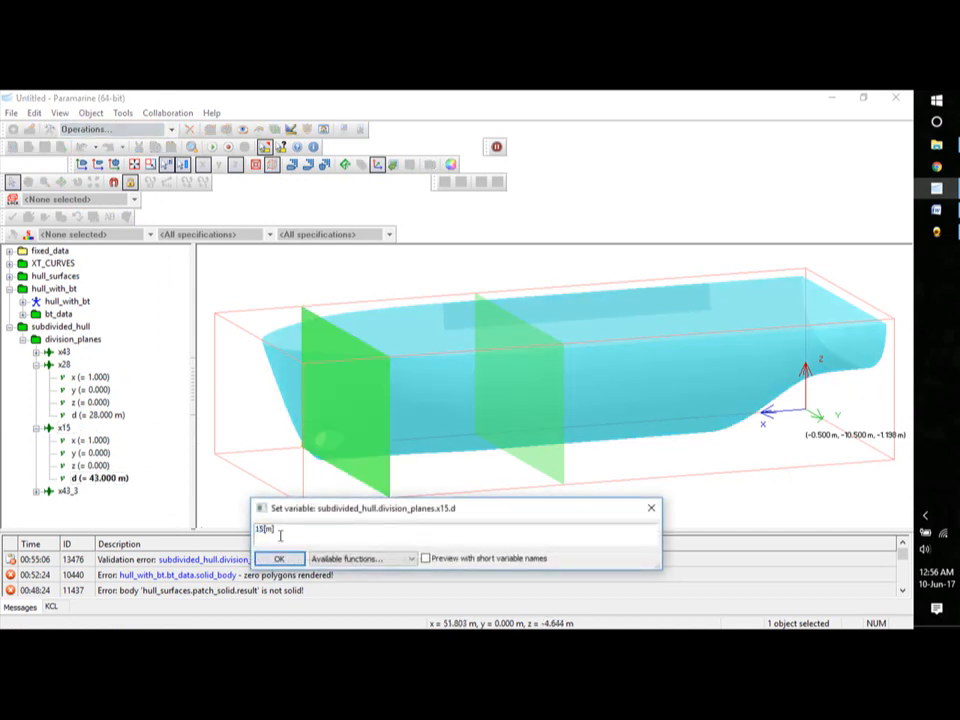
left_click(272, 558)
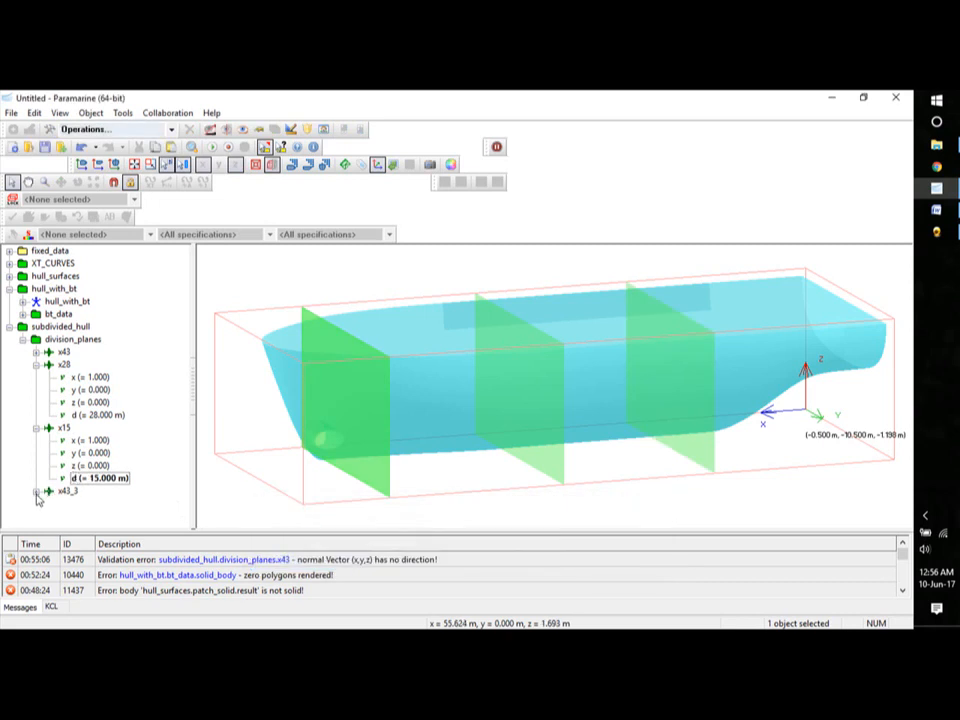
- Rename the plane copy x43_3 as x5 and set its distance d to 5 m
left_click(36, 492)
scroll(185, 492, "down", 1)
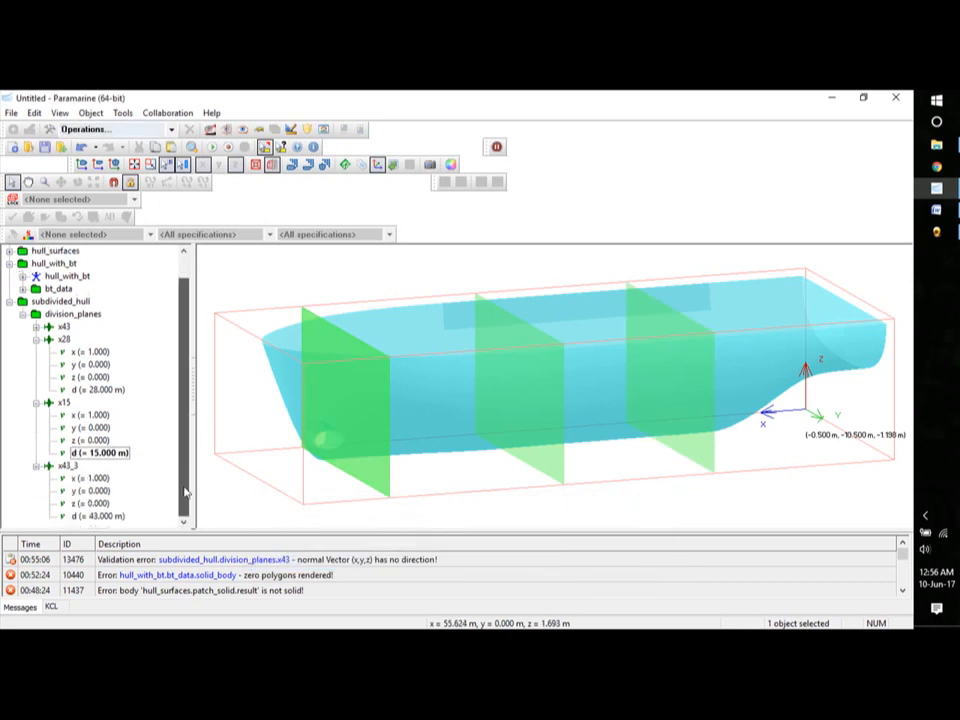
right_click(72, 466)
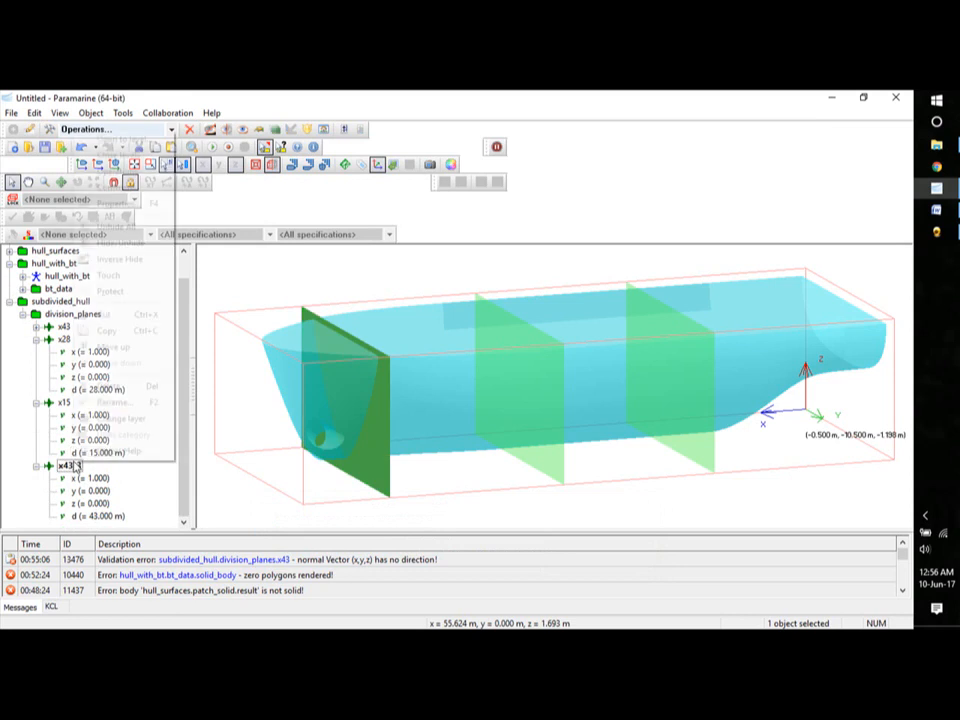
left_click(118, 401)
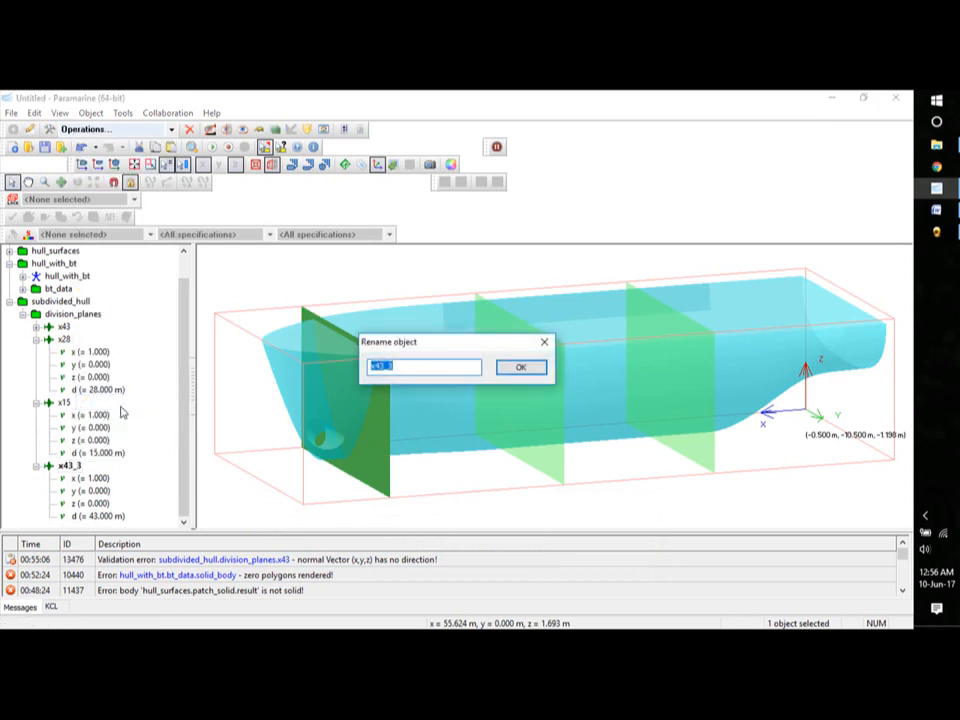
type("x5")
left_click(518, 367)
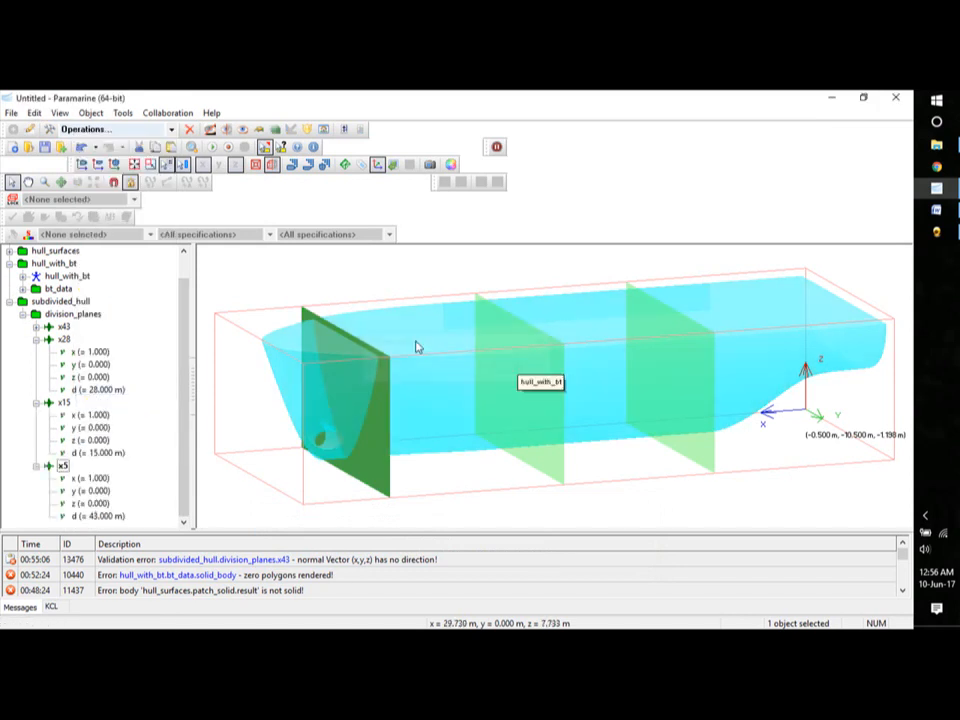
double_click(97, 516)
type("5[m")
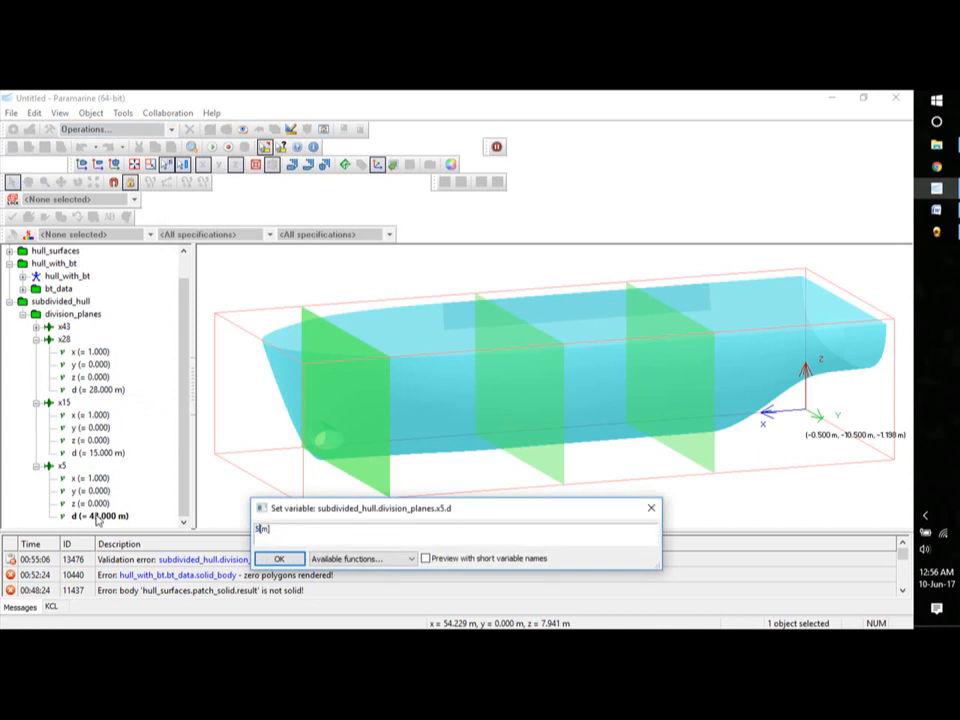
left_click(279, 558)
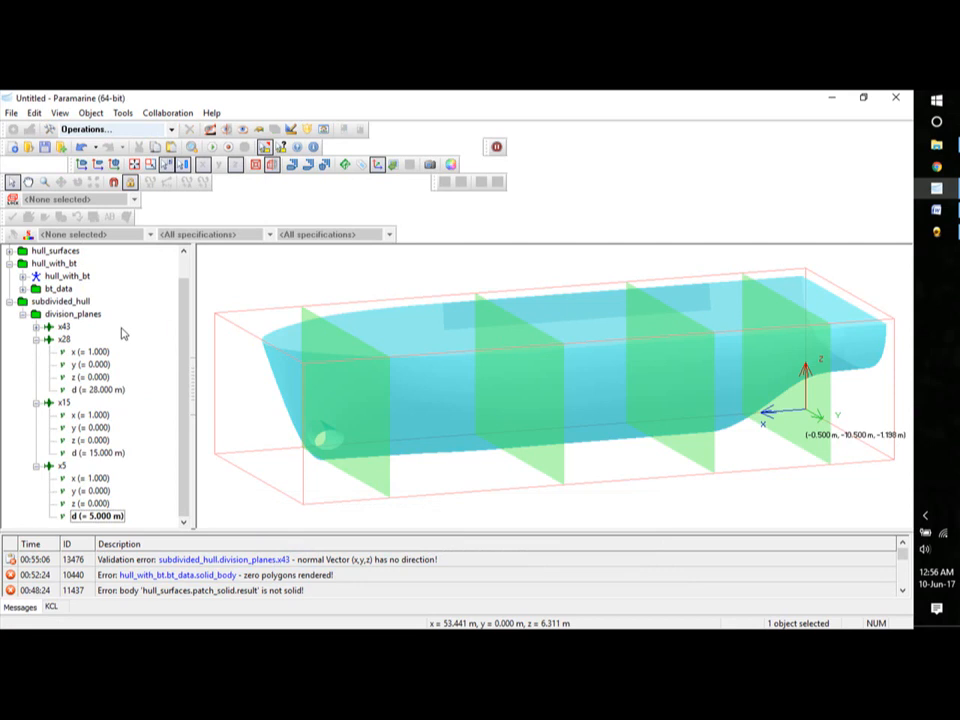
- Collapse the x28, x15 and x5 plane branches in the object tree
left_click(36, 339)
left_click(36, 377)
left_click(36, 390)
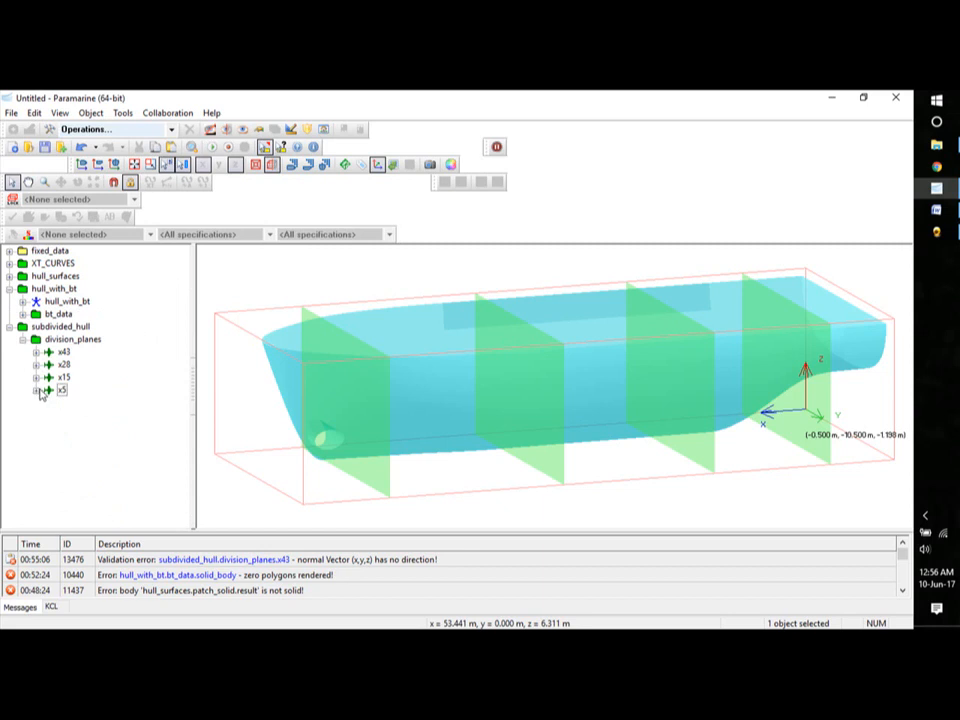
- Duplicate plane x5 inside the division_planes placeholder and select the copy
left_click(62, 390)
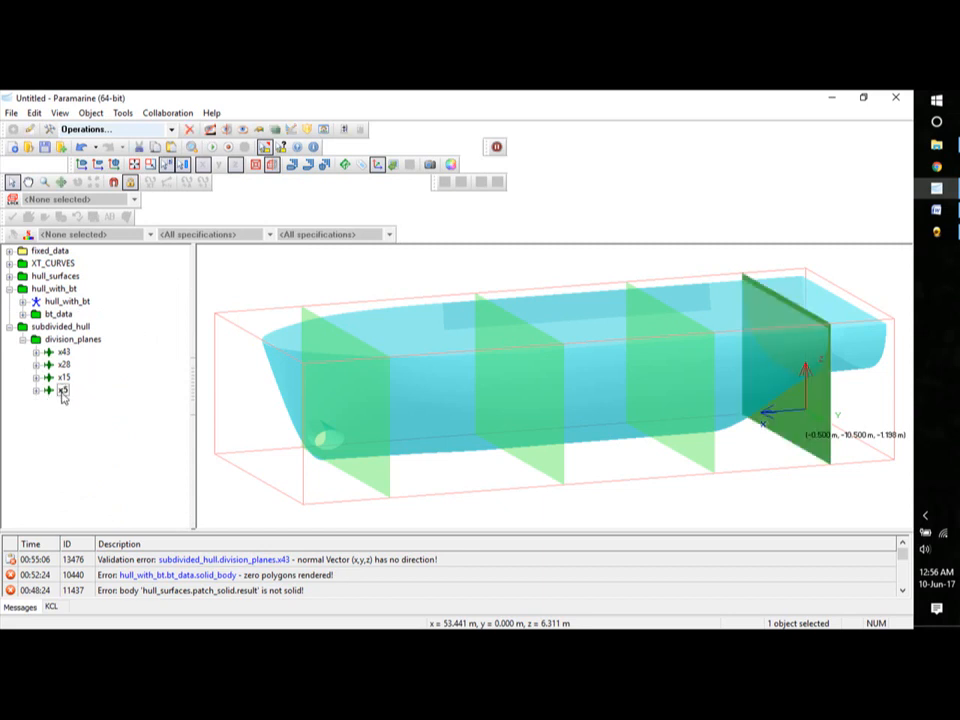
left_click(64, 433)
left_click(64, 401)
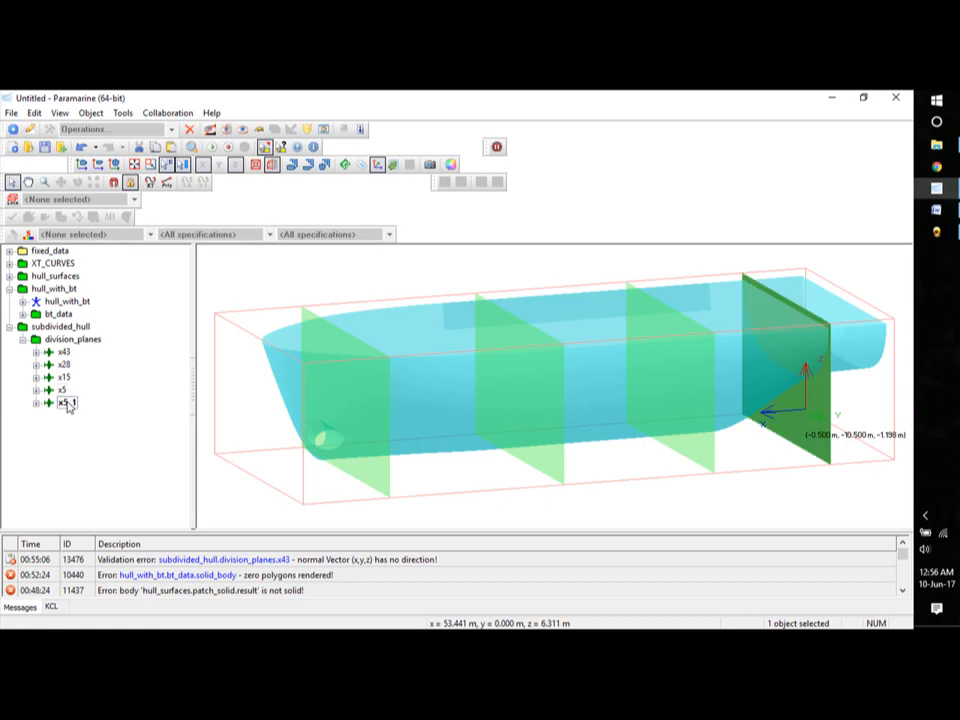
- Redefine plane x5_1 with the plane_orthogonal operation, using the Y axis and a distance from origin of 7 m
right_click(64, 401)
mouse_move(130, 339)
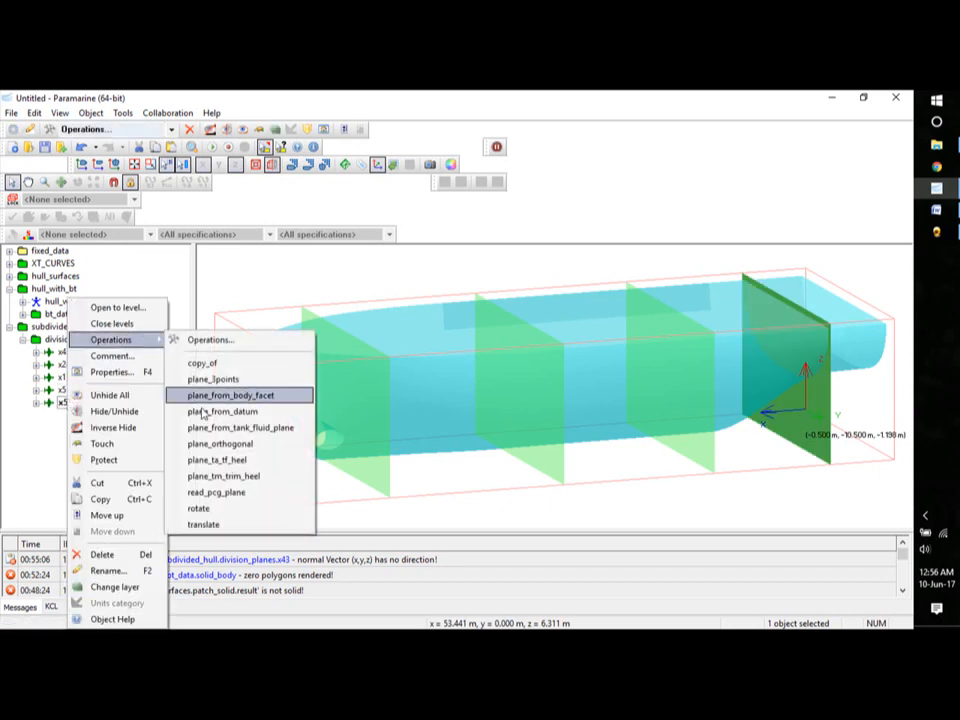
left_click(198, 444)
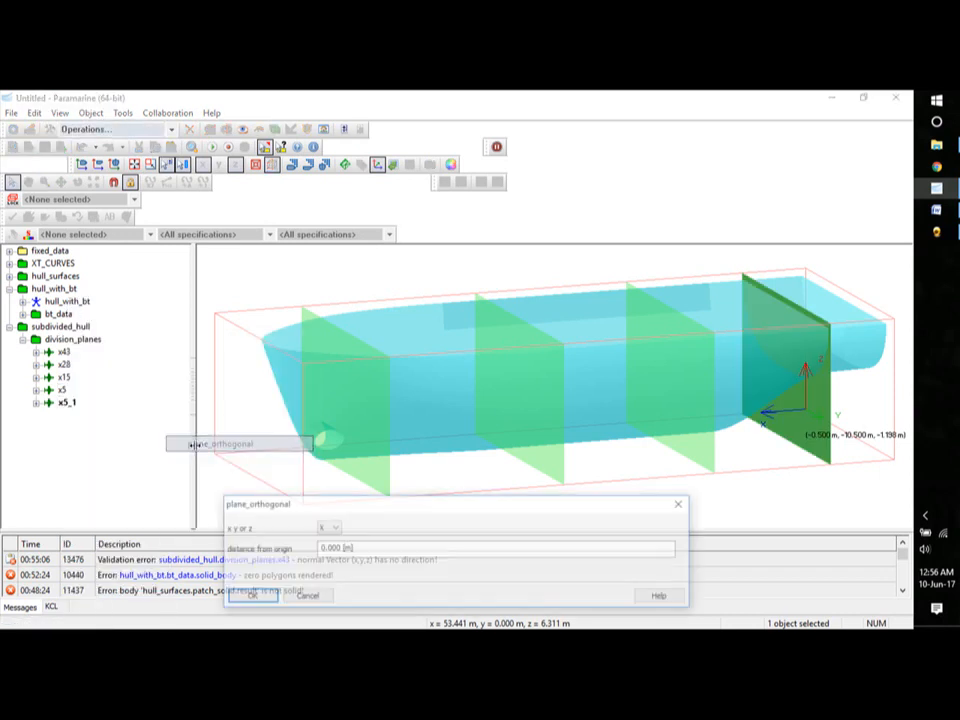
left_click(330, 527)
left_click(318, 548)
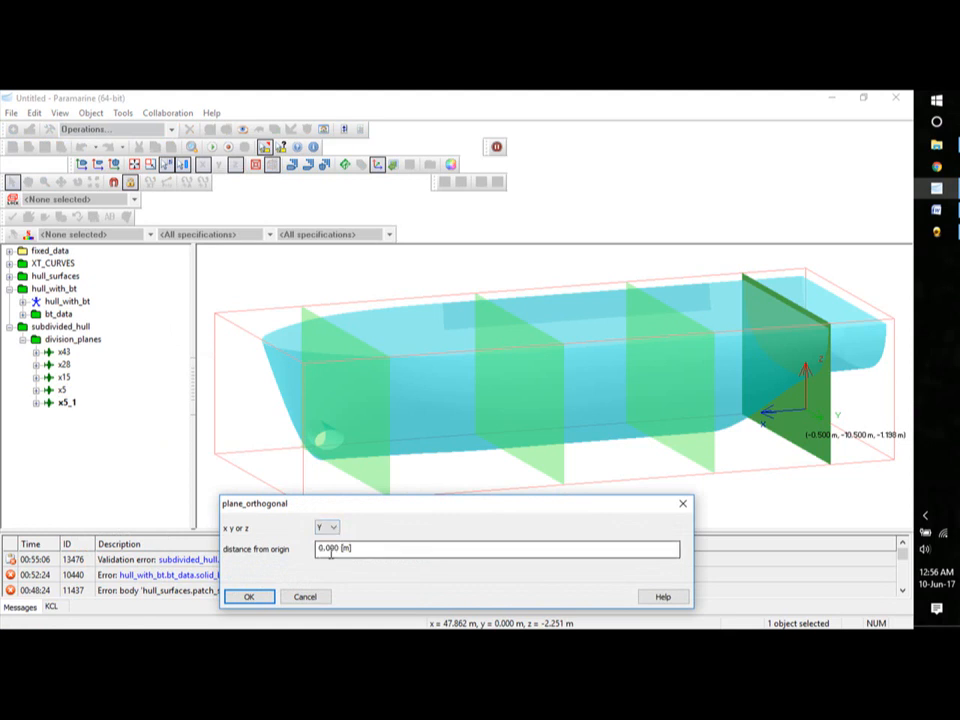
left_click_drag(339, 551, 320, 548)
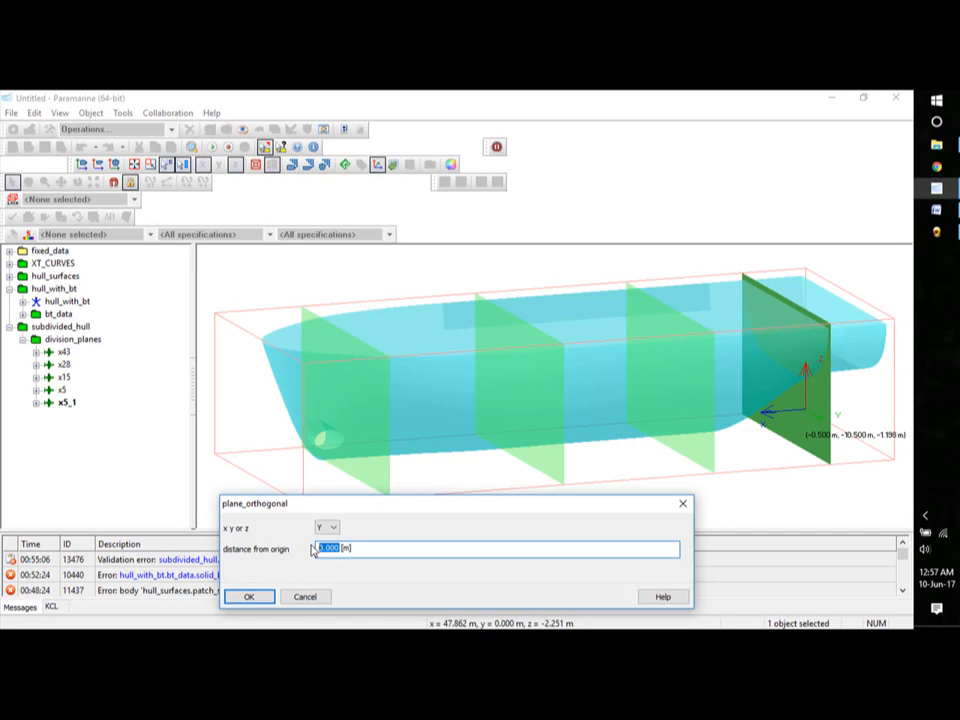
type("7")
left_click(249, 597)
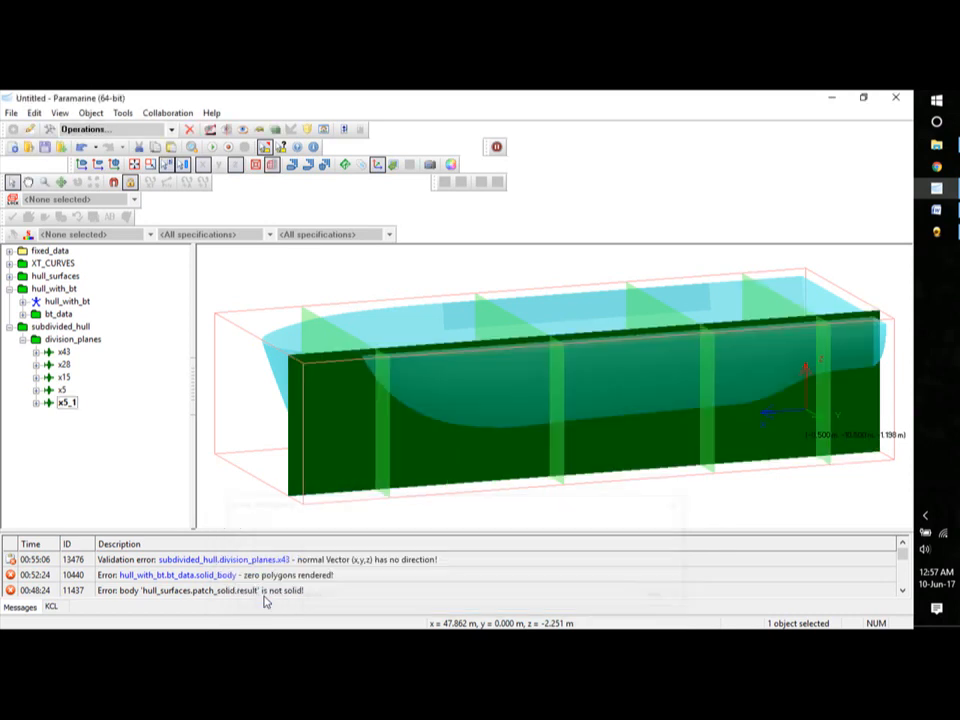
- Rename the new longitudinal plane x5_1 as p7
right_click(71, 409)
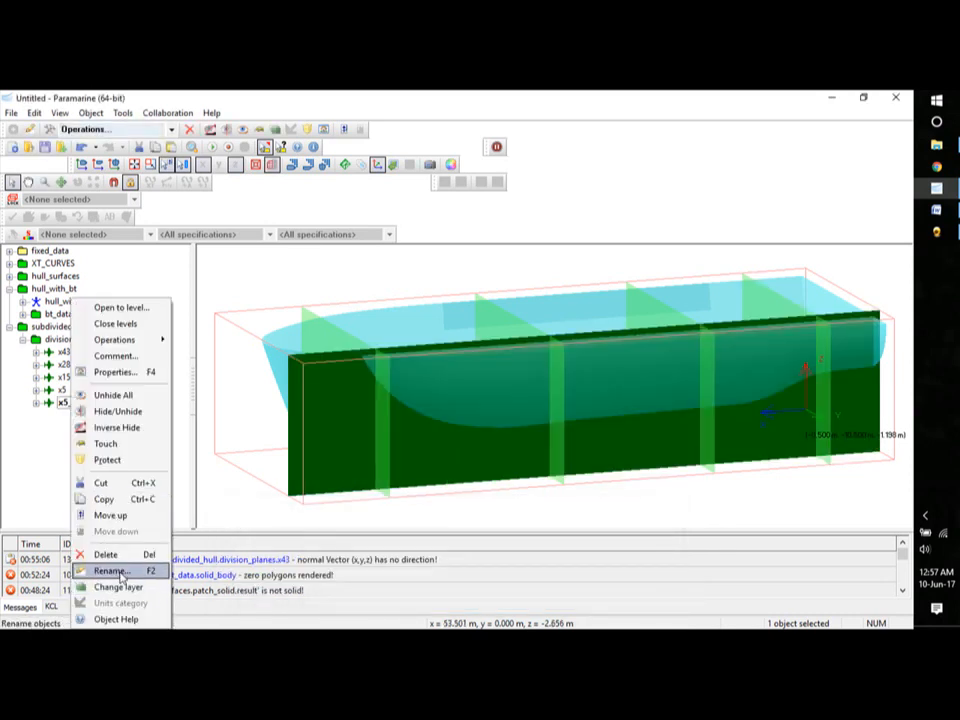
left_click(110, 570)
type("pl")
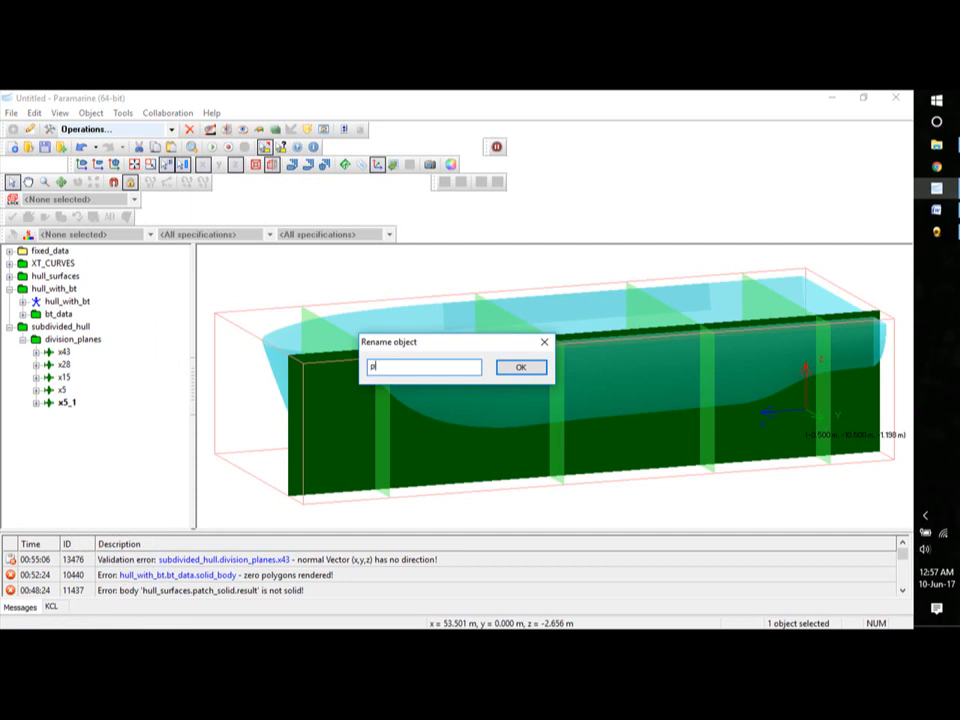
left_click(514, 370)
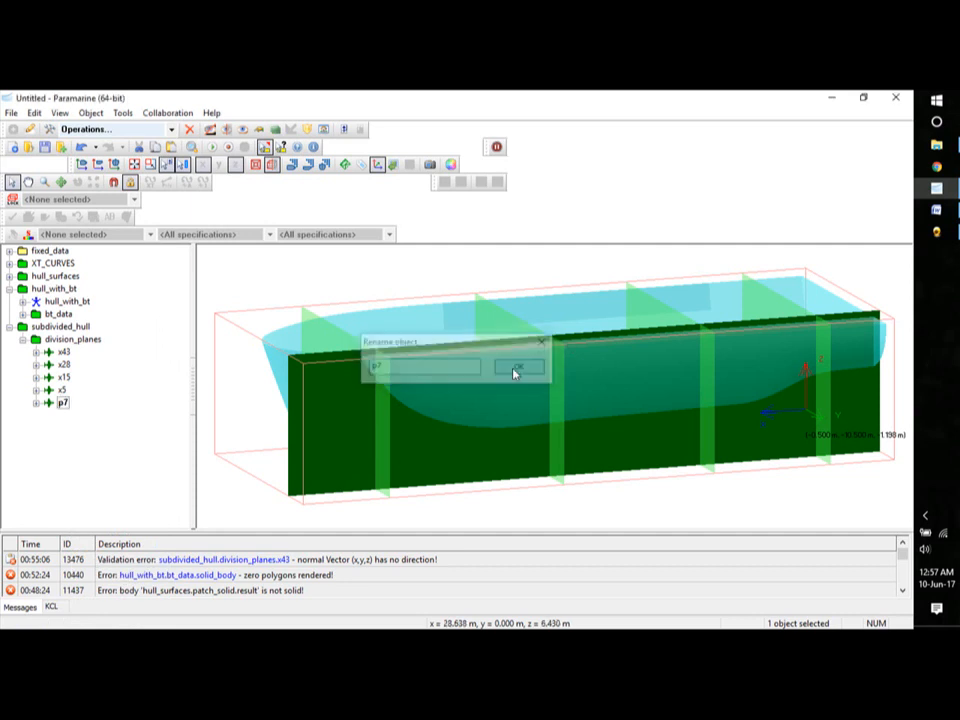
- Duplicate plane p7 inside the division_planes placeholder and rename the copy s7
left_click(65, 437)
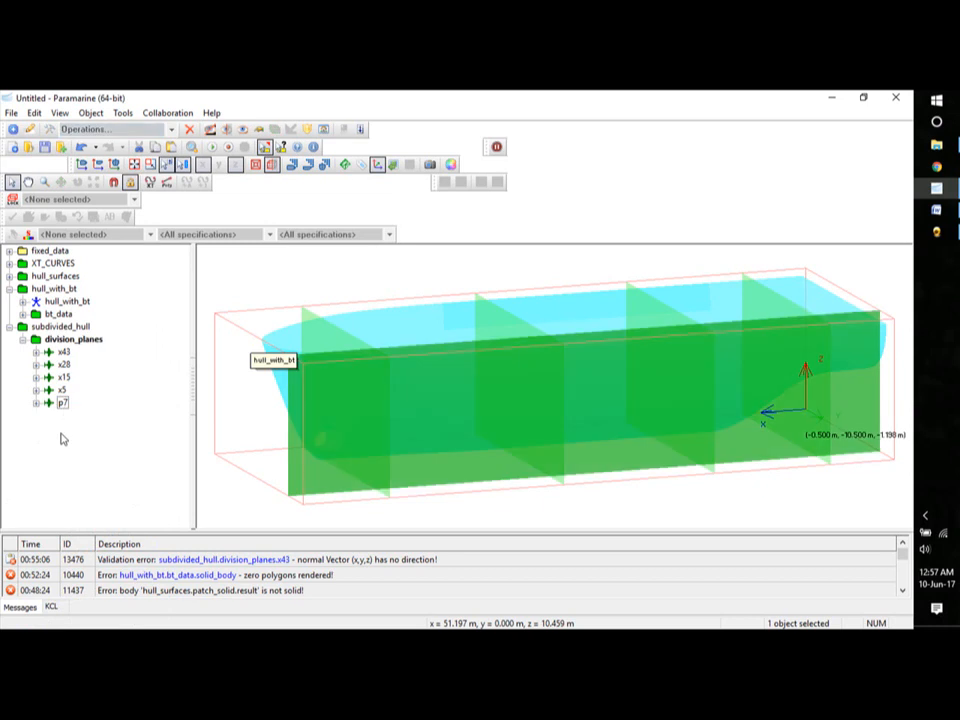
right_click(66, 414)
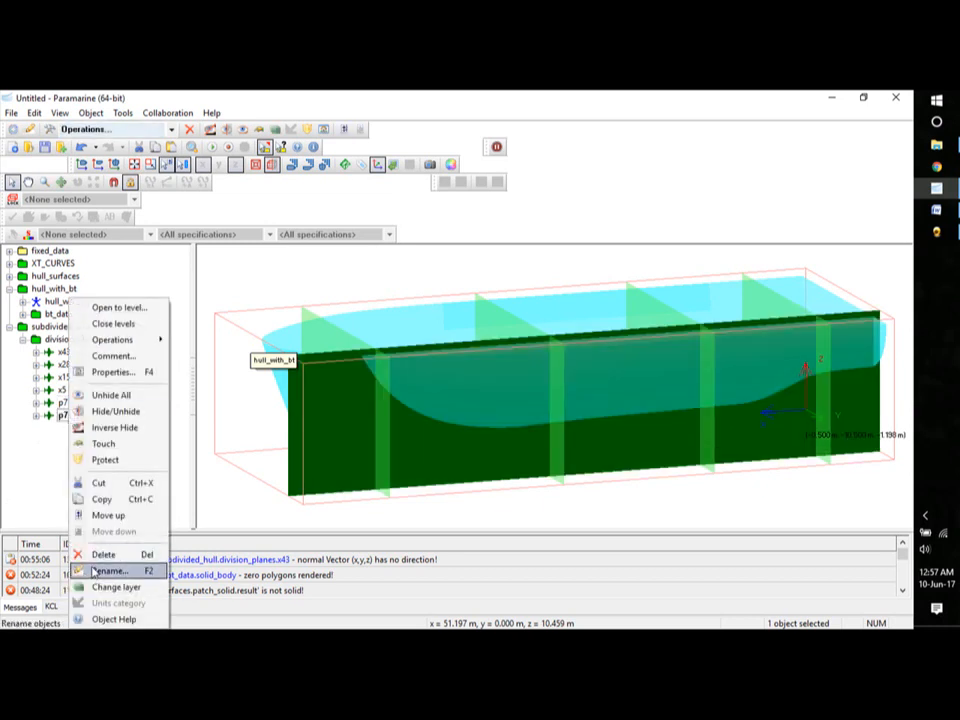
left_click(86, 570)
type("s")
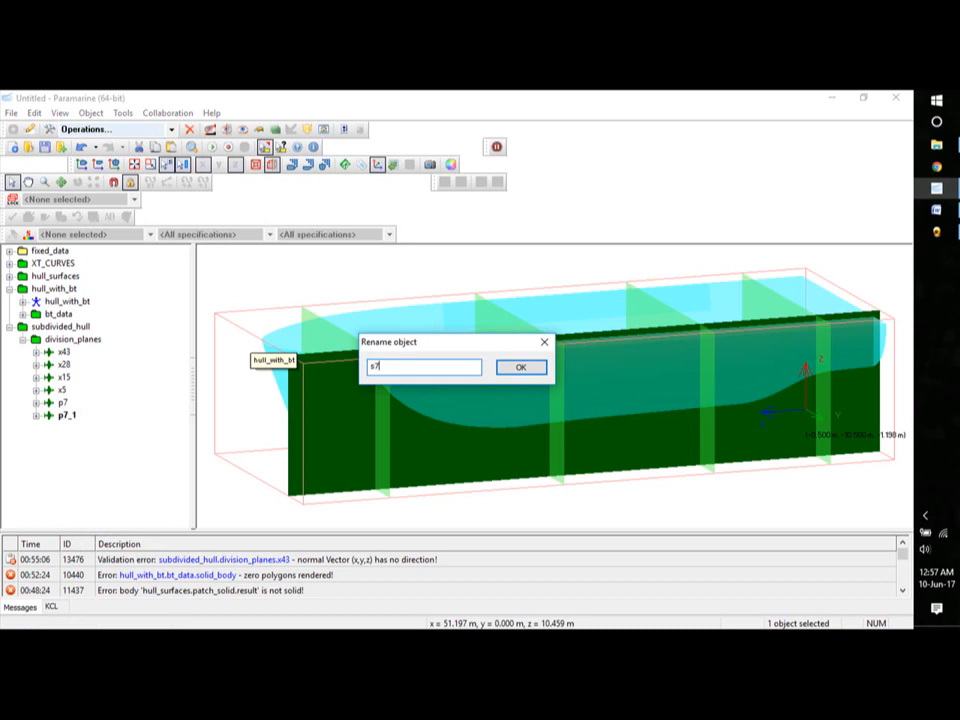
type("7")
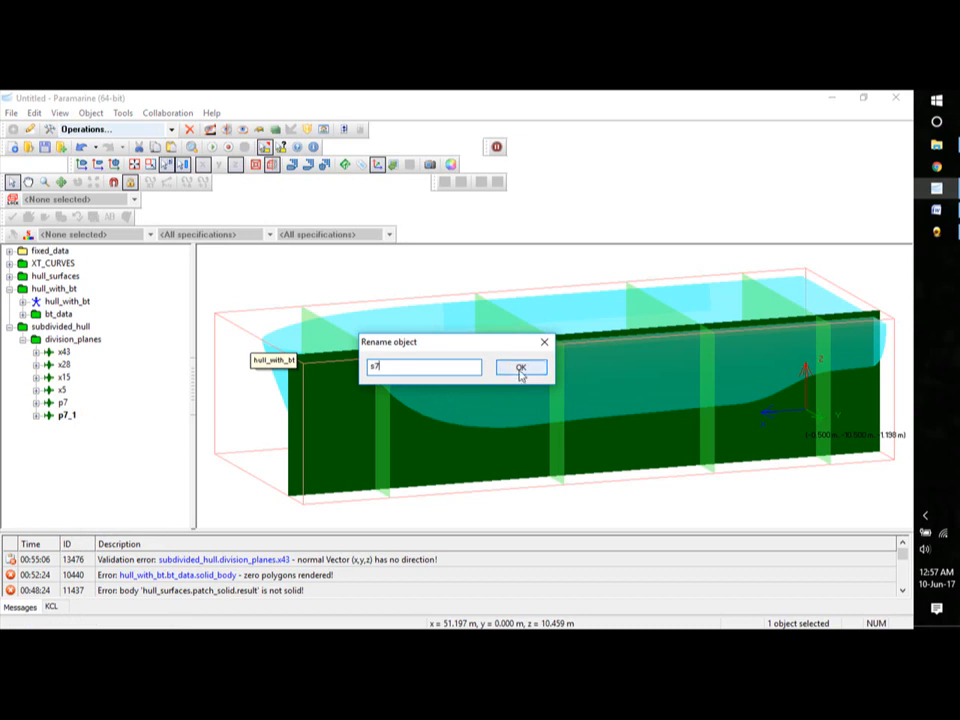
left_click(521, 368)
- Set the distance d of plane s7 to -7 m, and collapse the s7 and division_planes branches
left_click(36, 415)
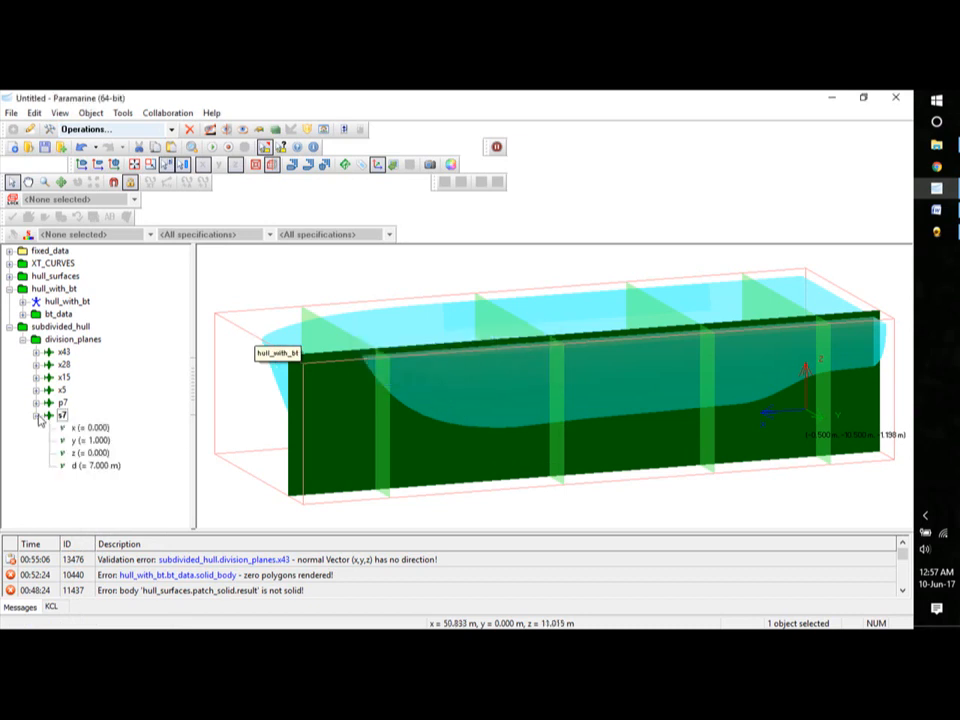
double_click(104, 466)
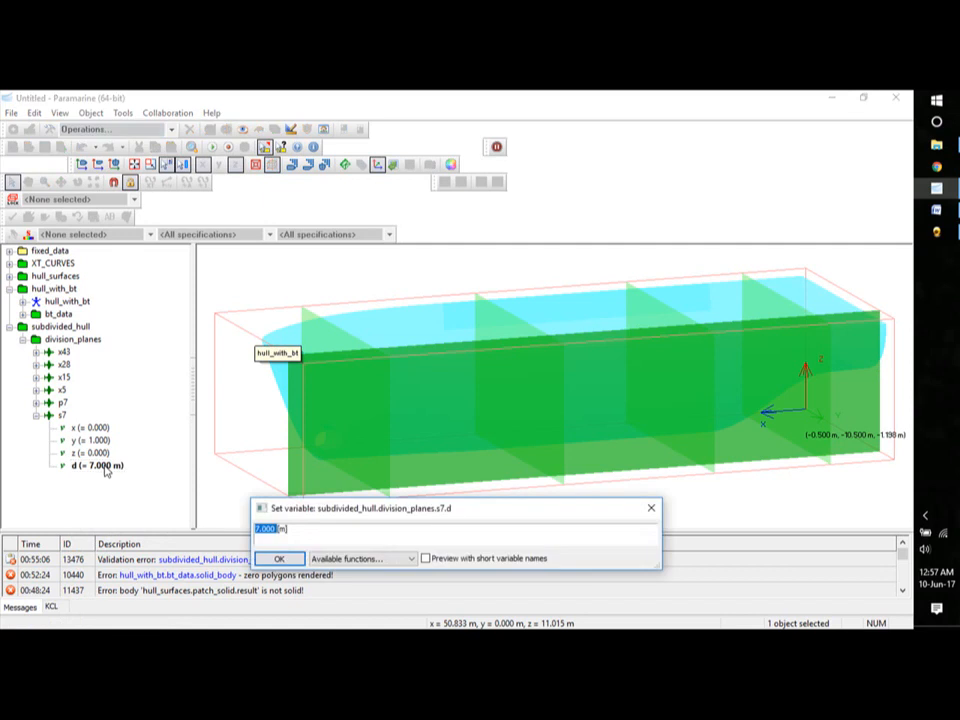
key("BackSpace")
type("-7")
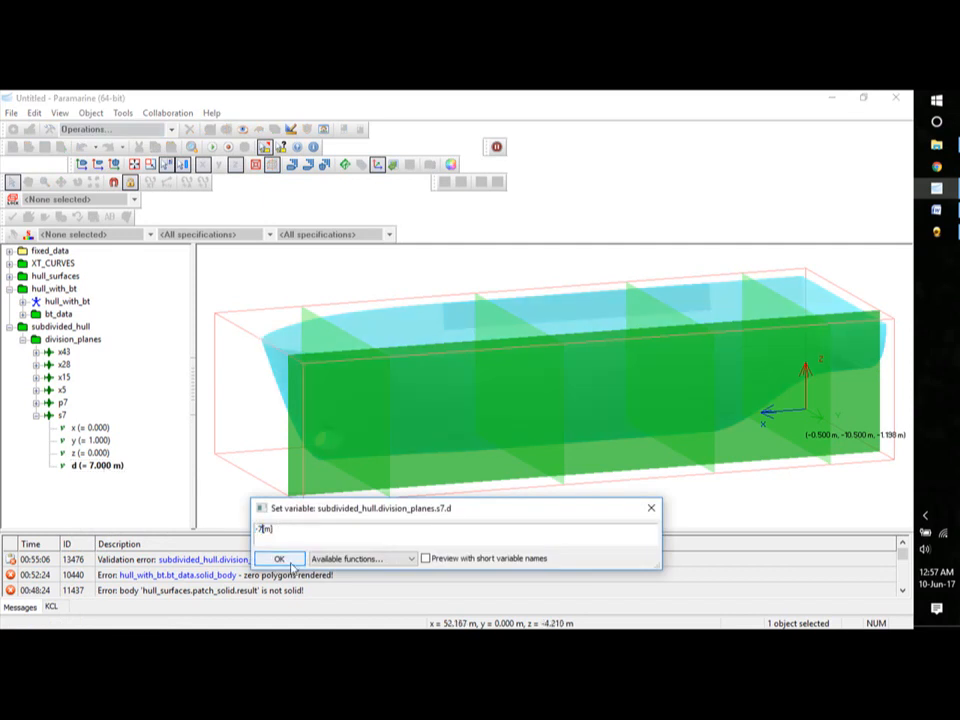
left_click(279, 558)
middle_click_drag(738, 458, 795, 453)
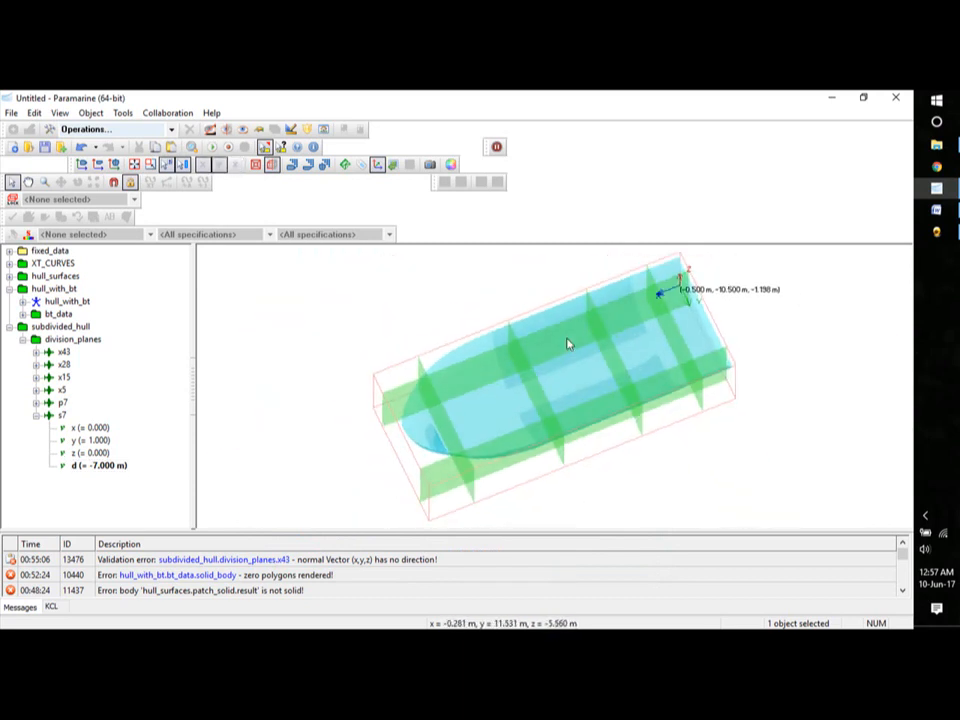
left_click(36, 415)
left_click(23, 339)
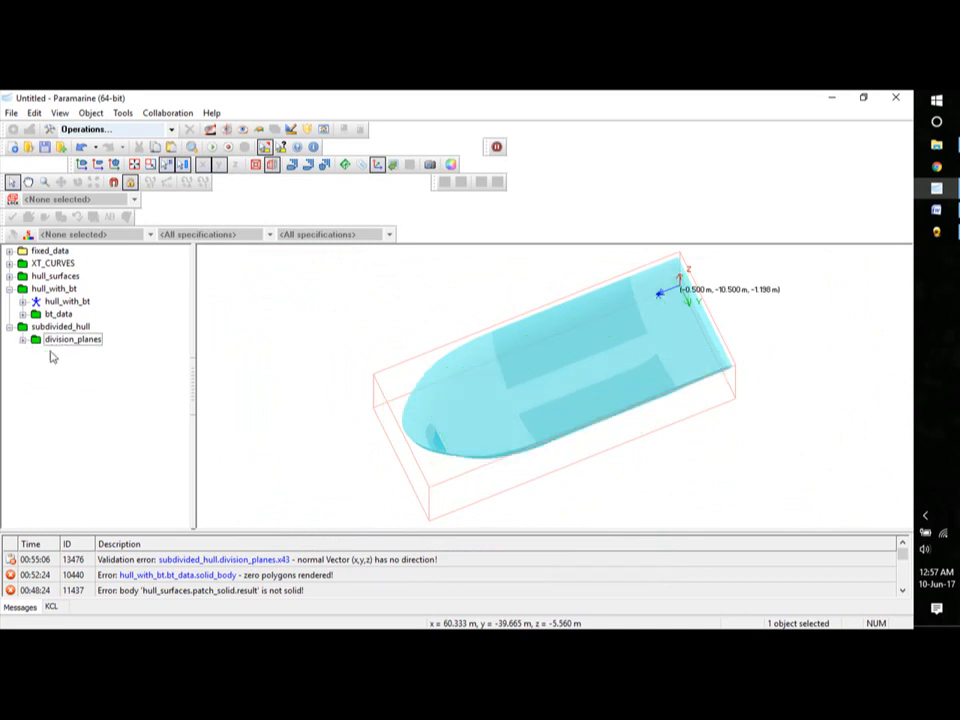
- Copy the hull_with_bt solid body and paste it into the subdivided_hull placeholder as a linked 'copy of' object
left_click(66, 301)
right_click(57, 305)
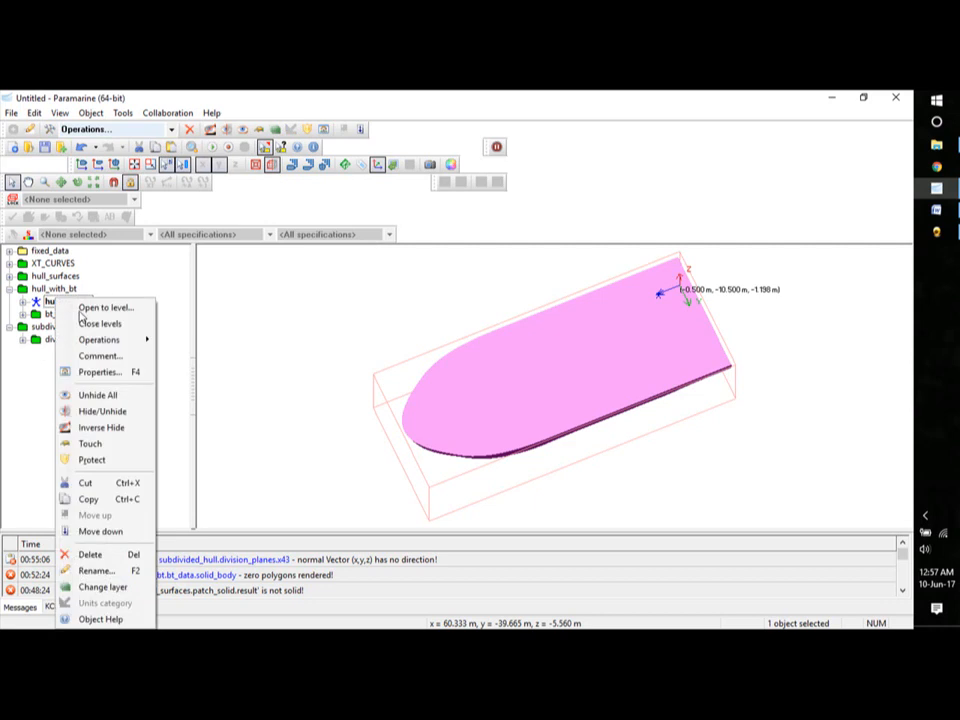
left_click(118, 497)
right_click(62, 329)
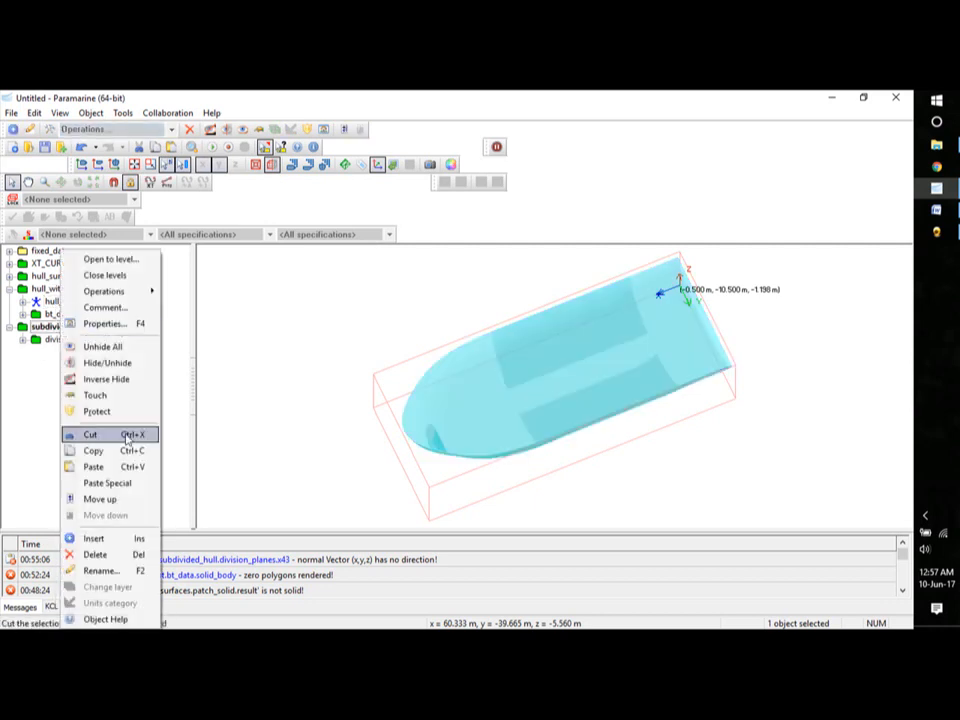
left_click(108, 484)
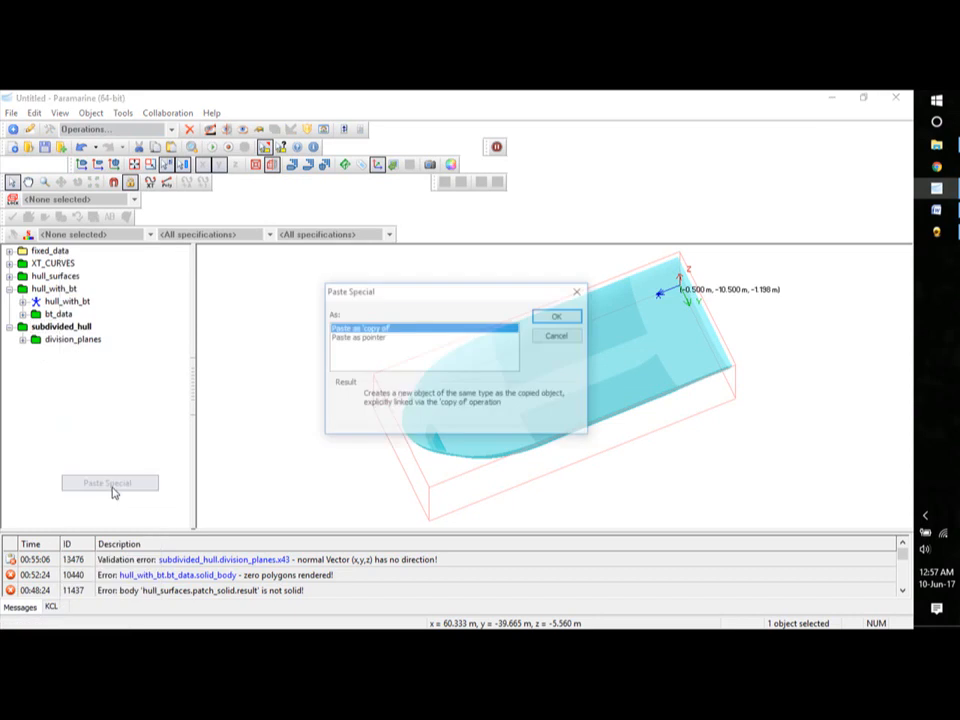
left_click(556, 316)
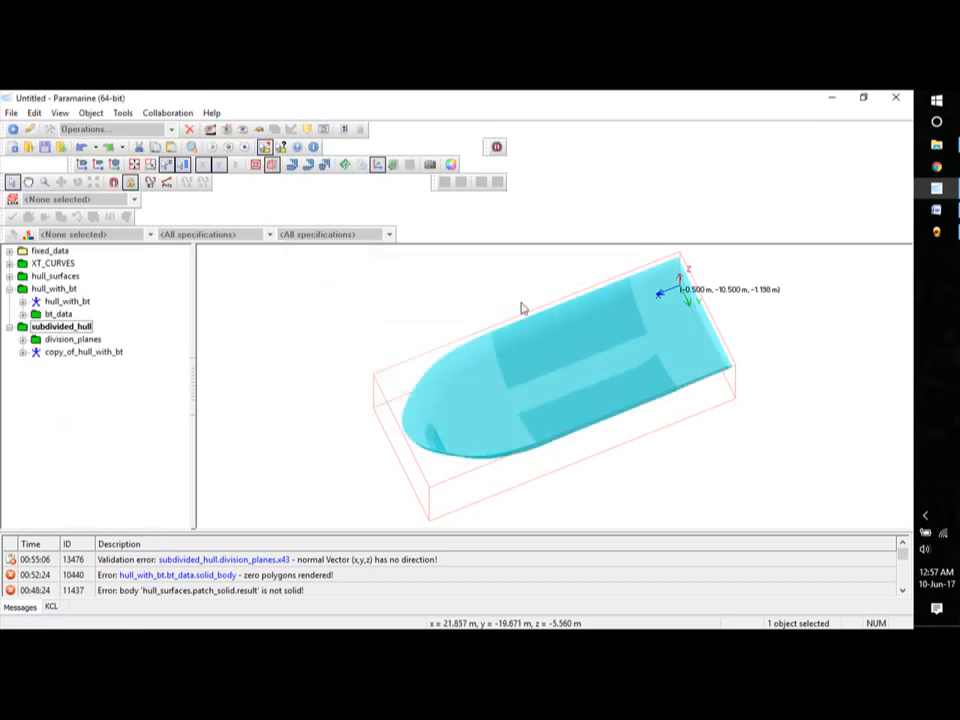
- Rename the pasted body copy_of_hull_with_bt as subdivided hull
left_click(86, 404)
left_click(77, 354)
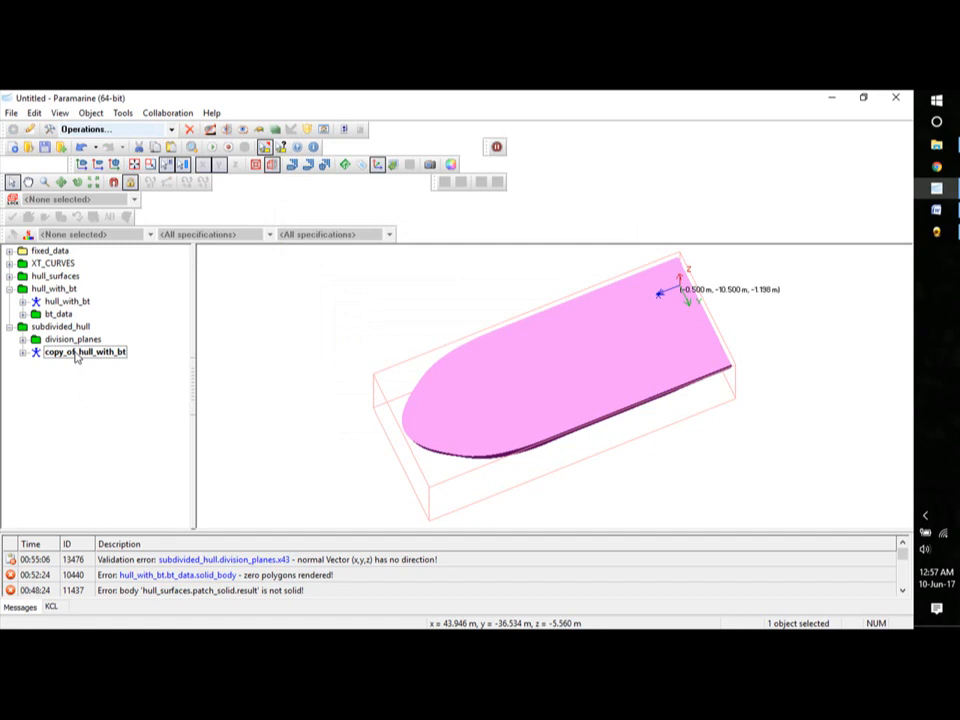
right_click(77, 355)
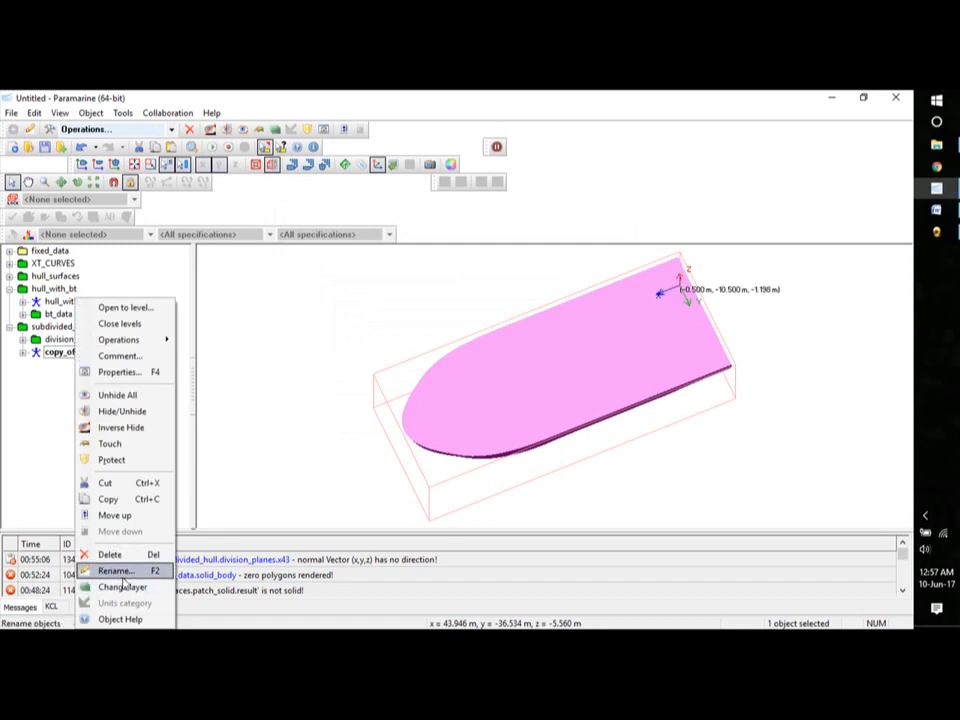
left_click(124, 571)
type("hull")
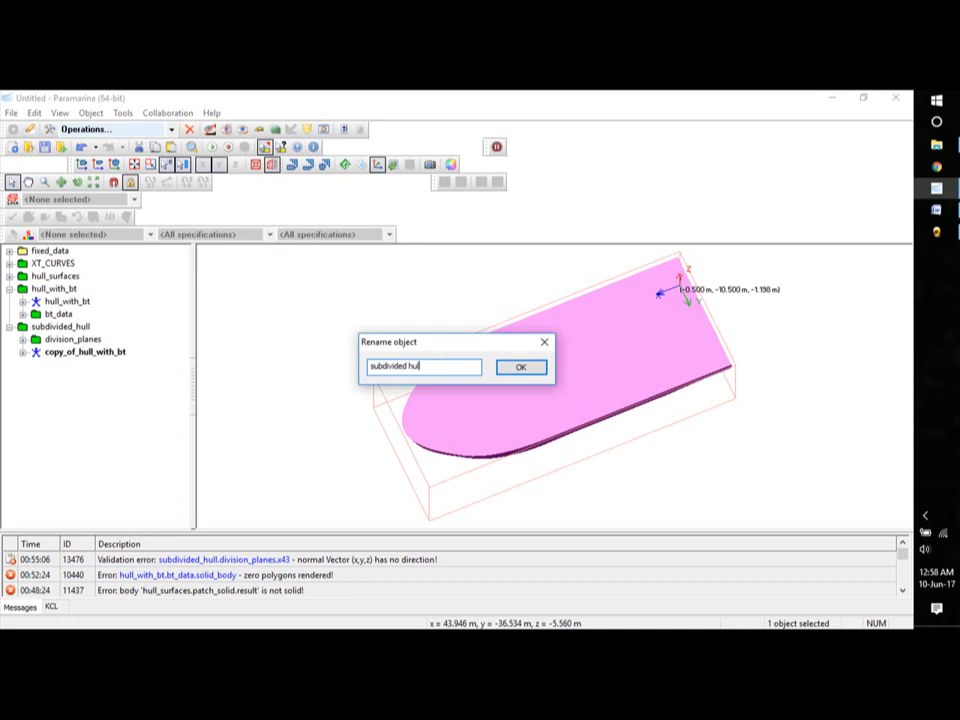
left_click(521, 367)
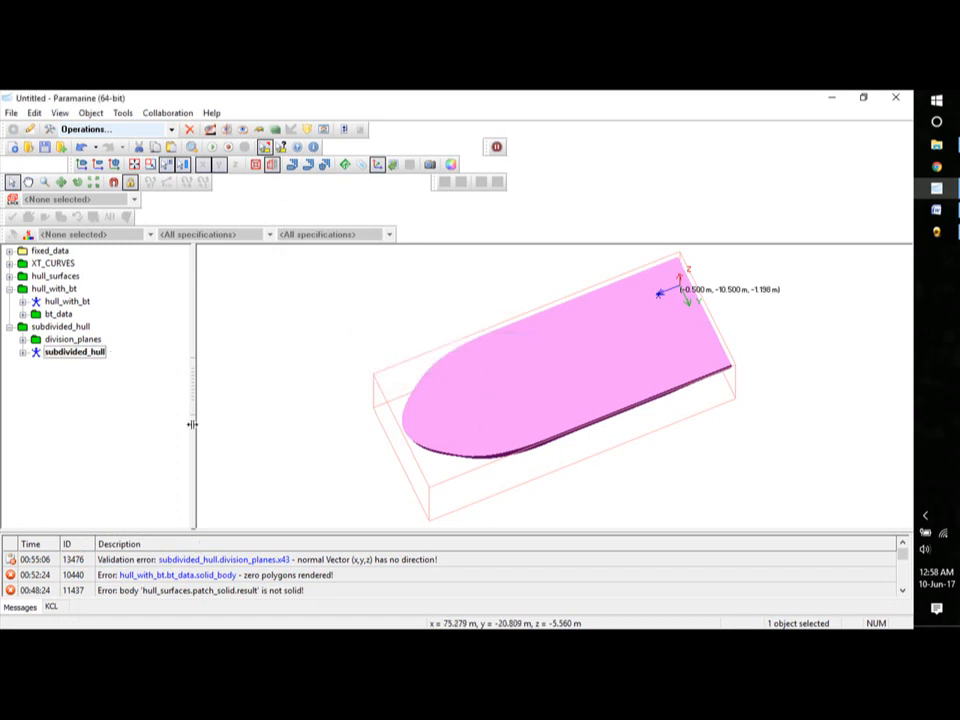
- Apply the subdivide operation to the subdivided_hull body with subdivided_hull.division_planes.x43 as the division bound
right_click(50, 360)
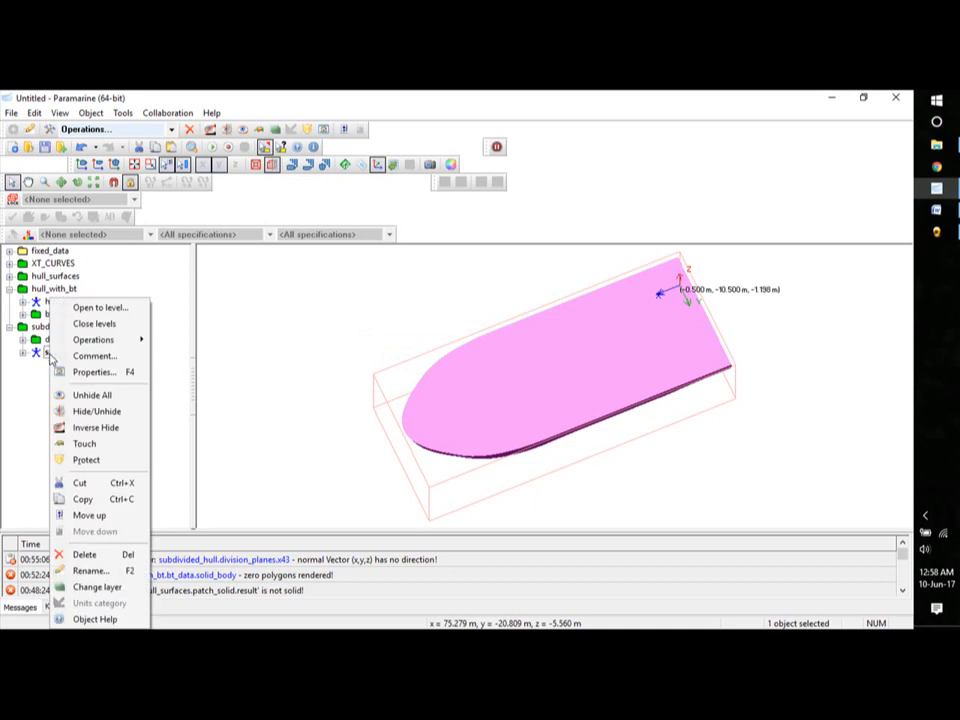
mouse_move(108, 342)
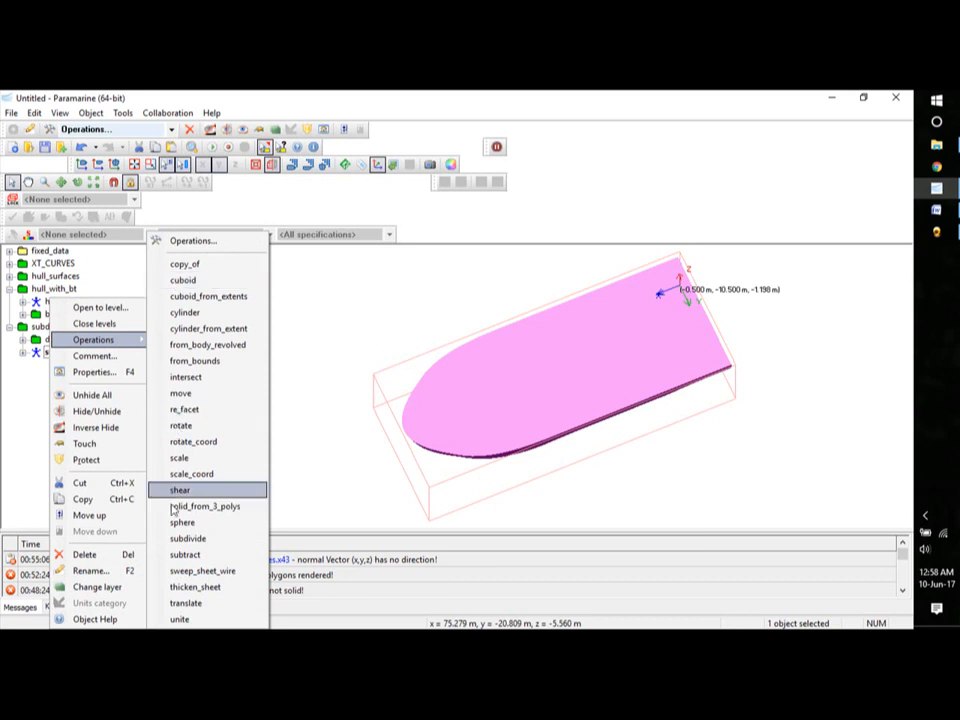
left_click(186, 538)
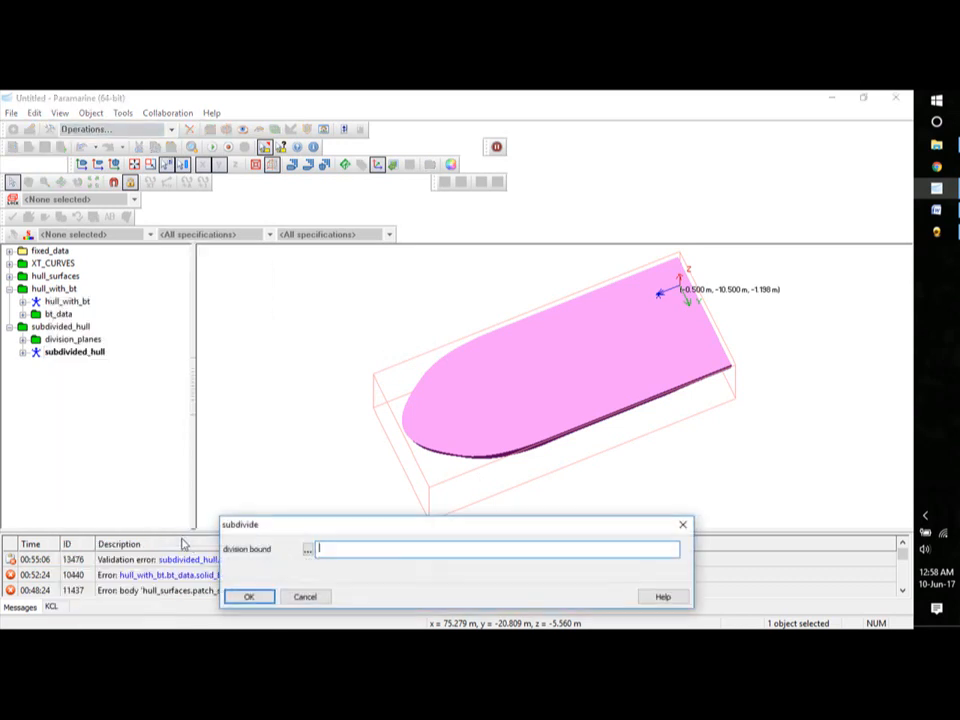
left_click(308, 550)
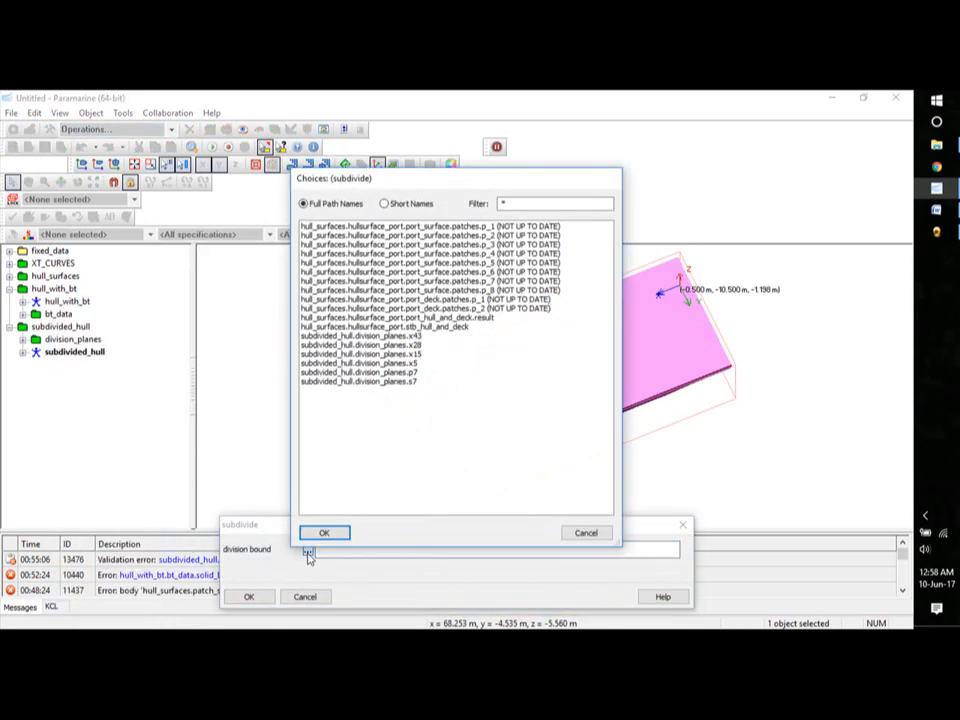
left_click(412, 336)
left_click(325, 536)
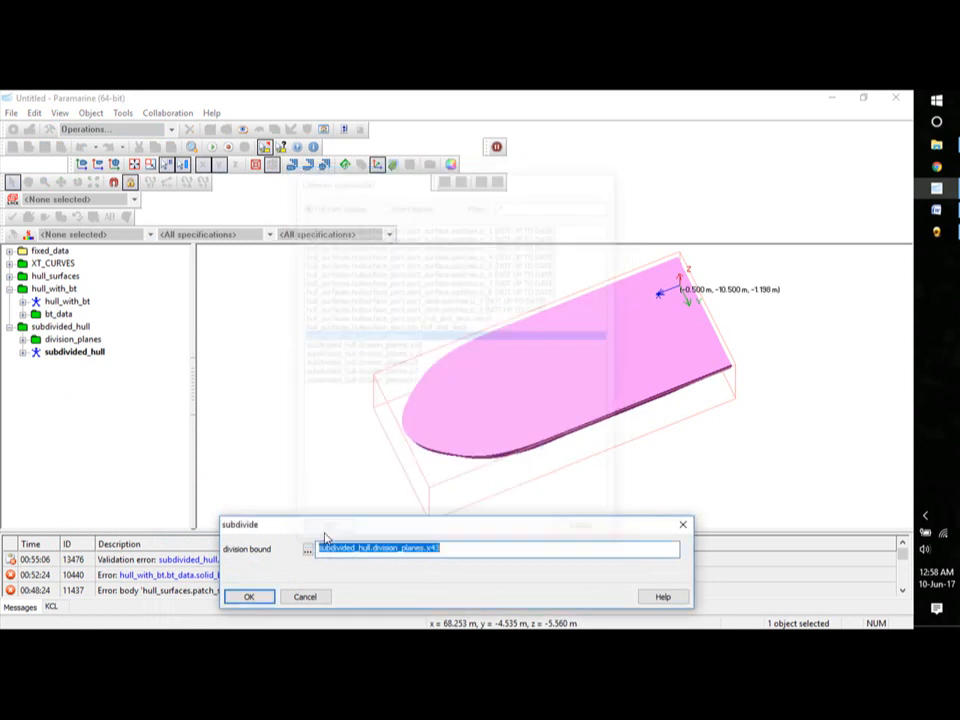
left_click(260, 597)
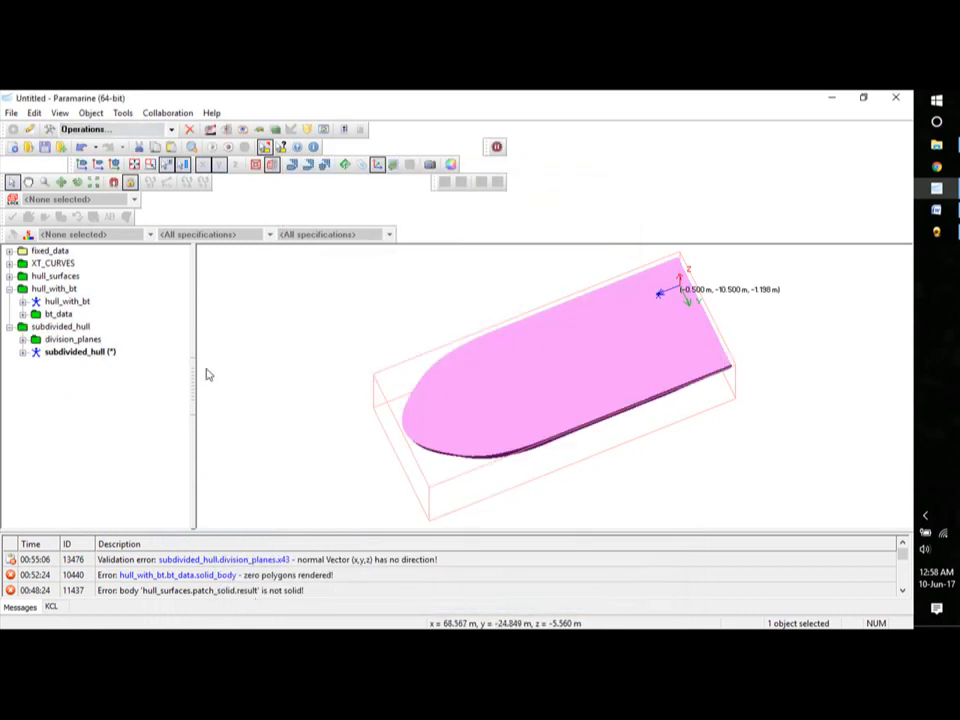
- Expand the subdivided_hull body and examine which hull portions sub_body_1 and sub_body_2 cover
left_click(22, 352)
left_click(80, 390)
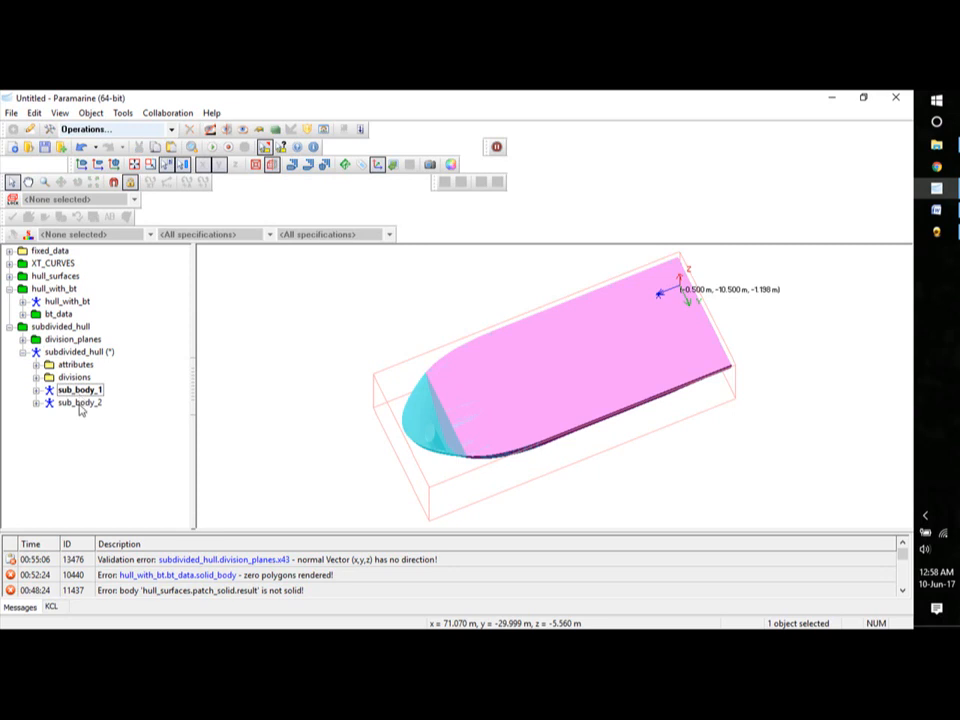
left_click(80, 403)
middle_click_drag(328, 452, 476, 422)
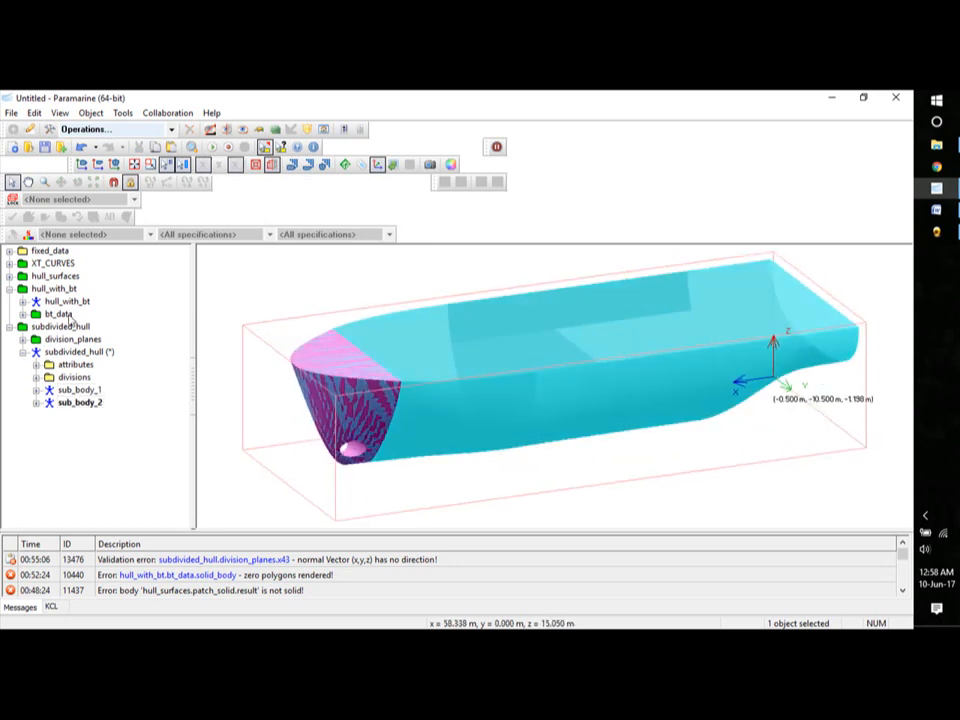
- Rename the foremost hull portion, sub_body_2, as fptk
left_click(9, 288)
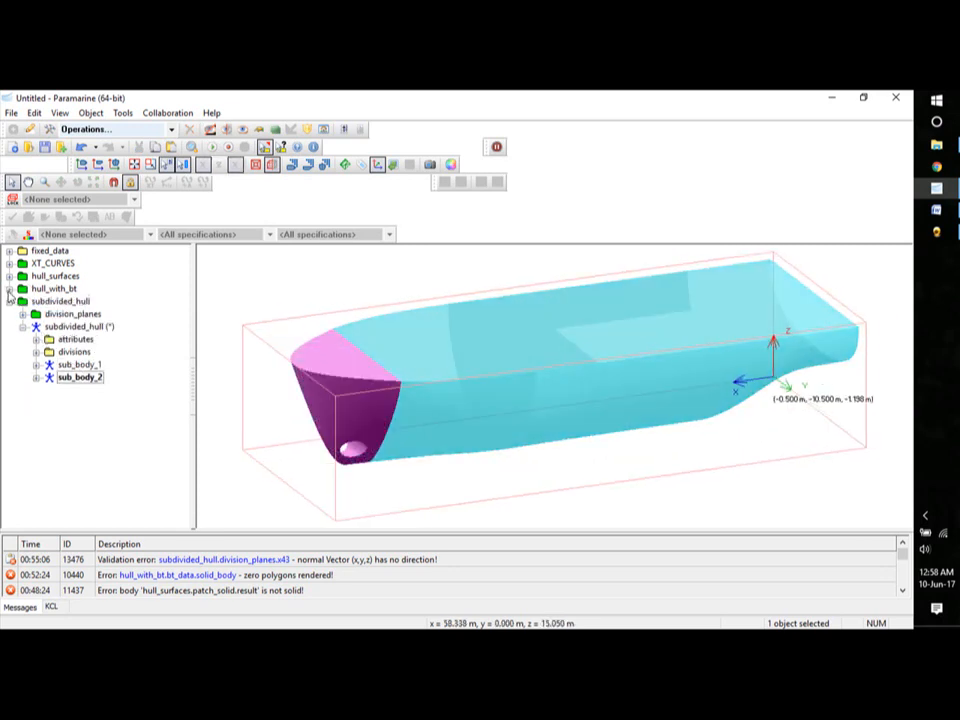
right_click(80, 378)
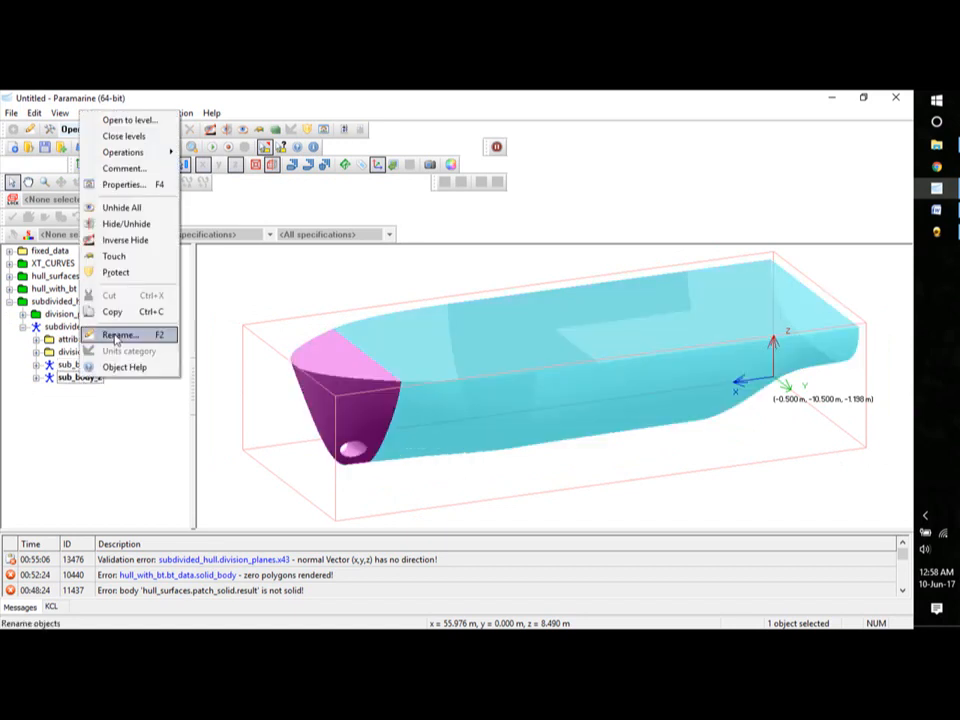
left_click(115, 336)
type("fpt")
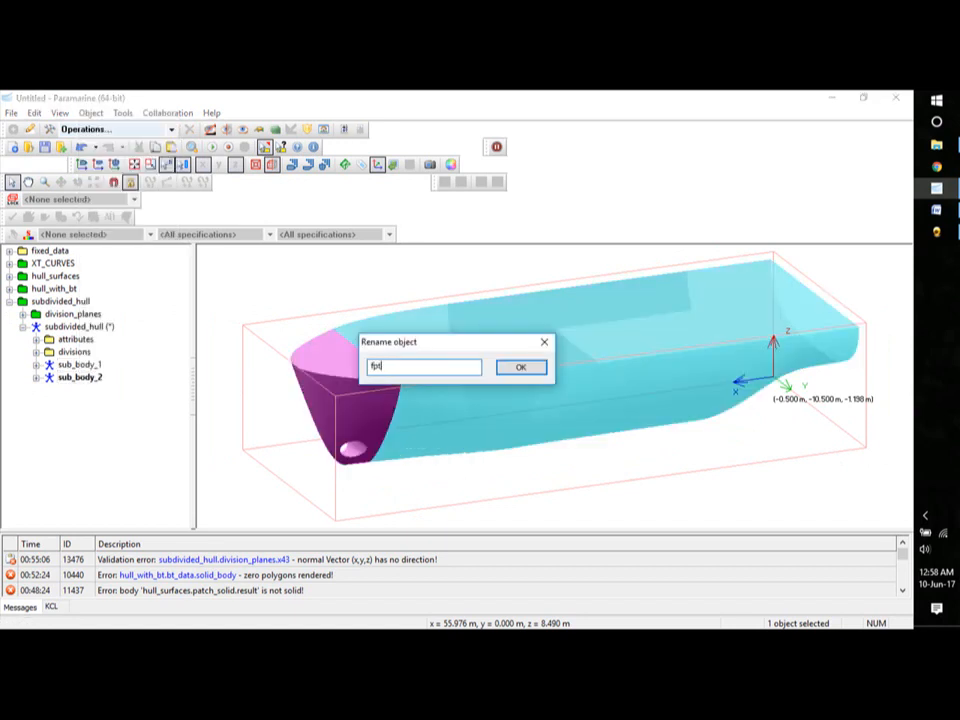
type("k")
left_click(516, 367)
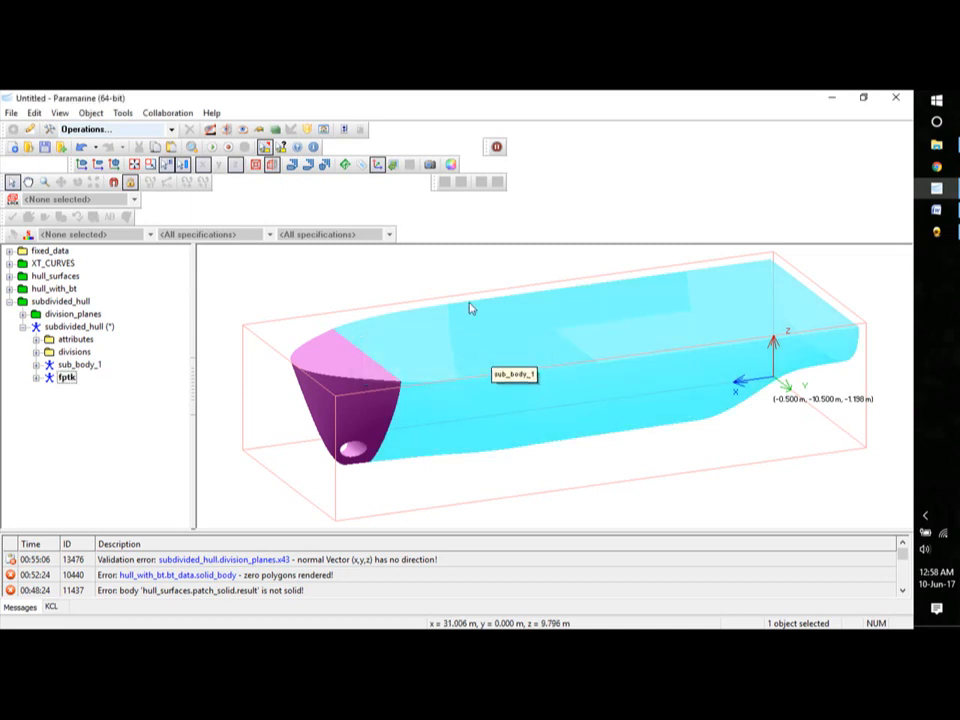
- Set the fptk compartment's flooded_permeability to 95% and its tank_permeability to 93%
left_click(36, 378)
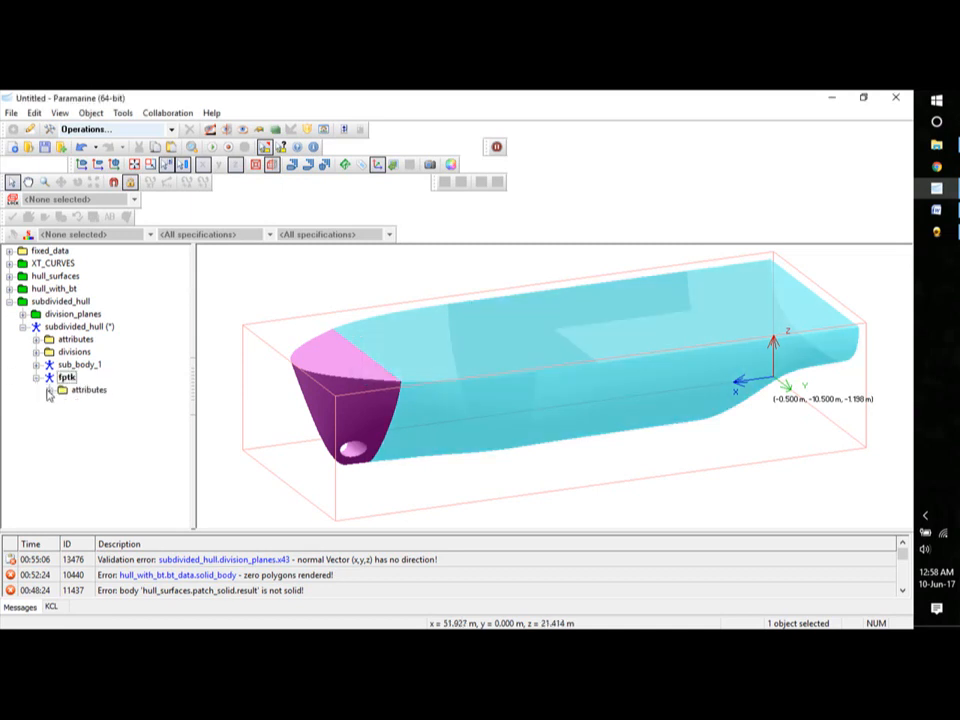
left_click(49, 391)
double_click(173, 431)
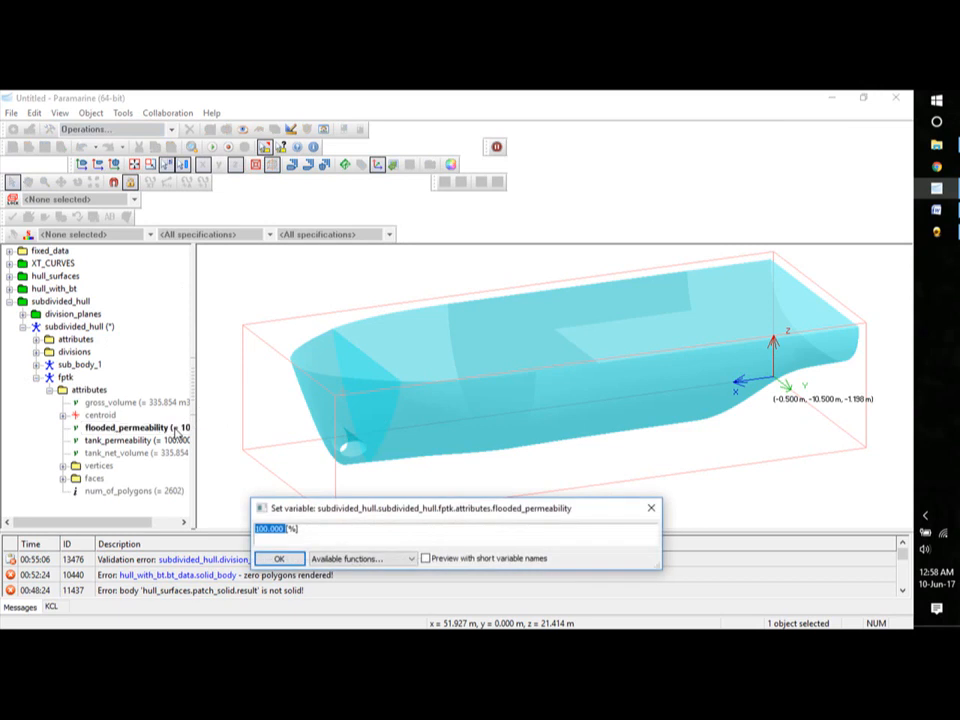
type("95")
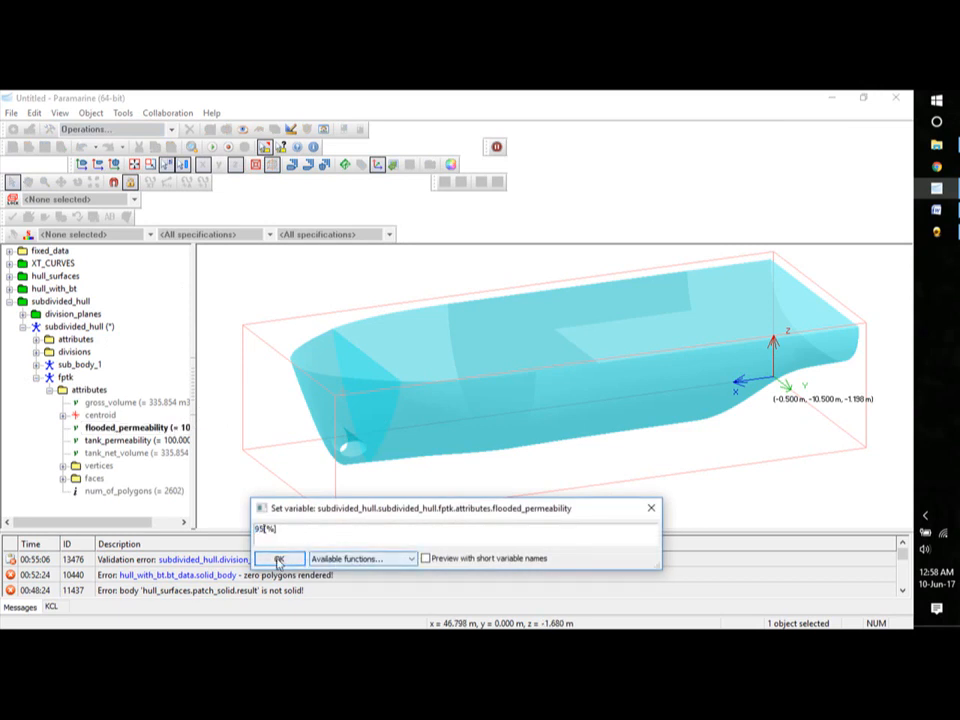
left_click(279, 558)
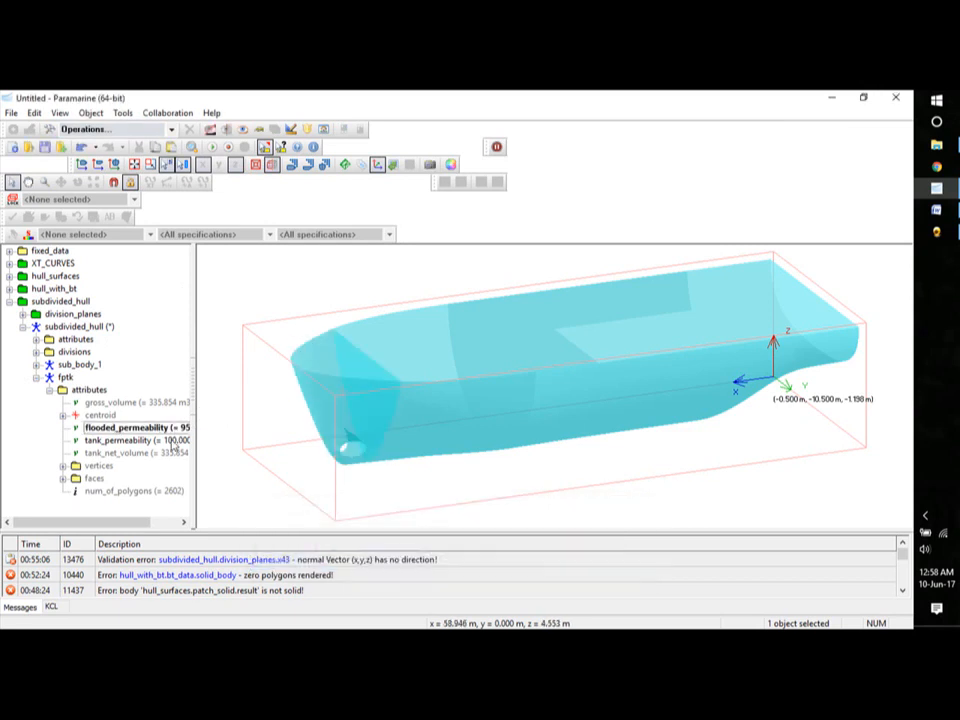
double_click(163, 445)
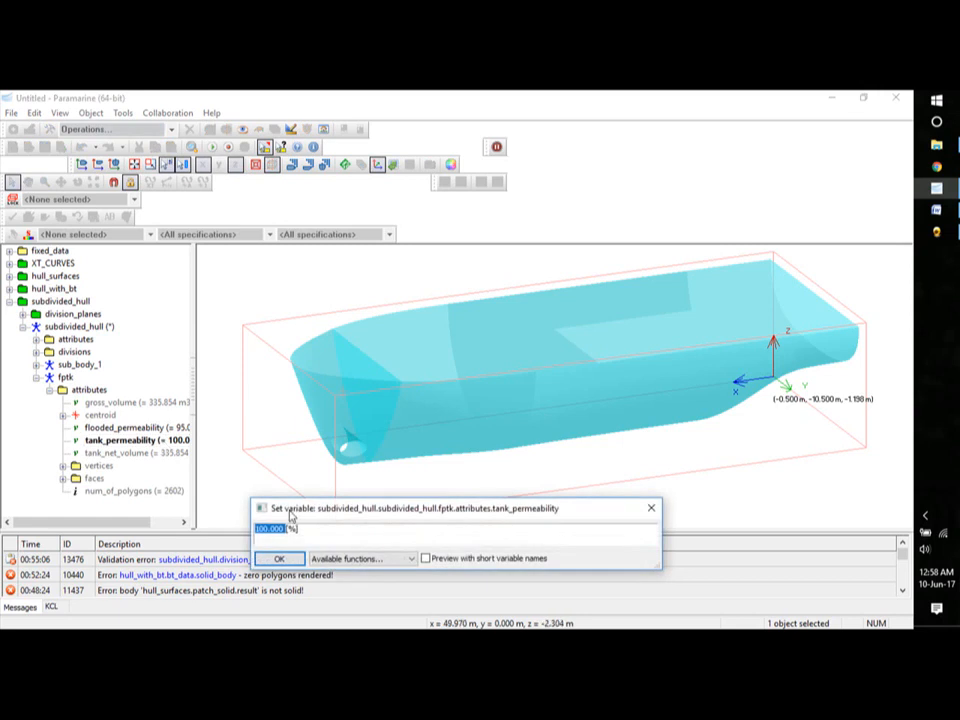
type("93")
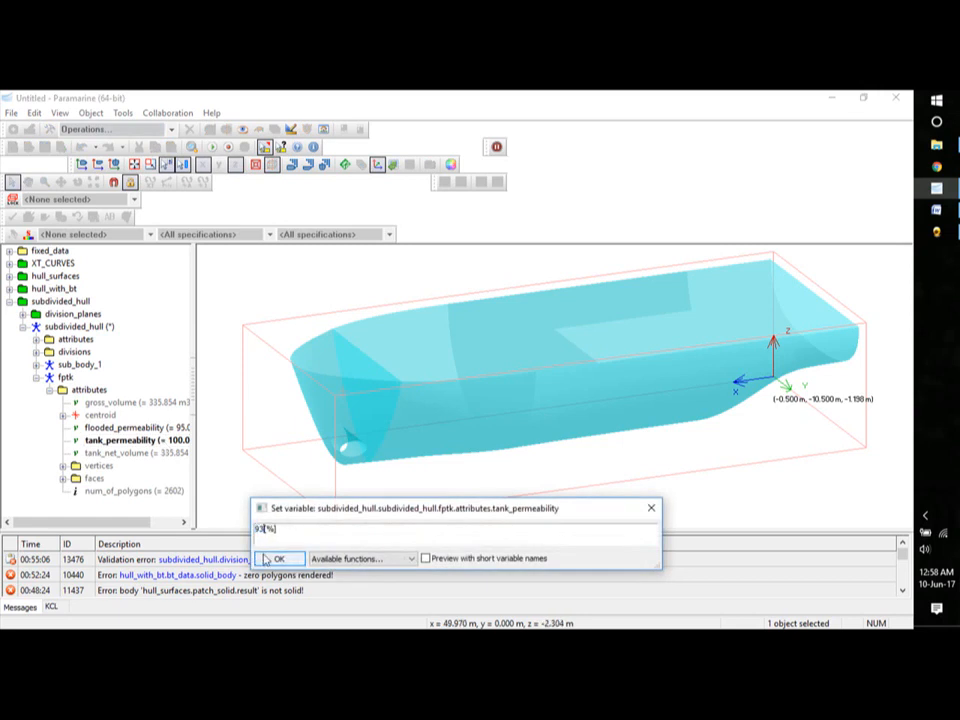
left_click(266, 559)
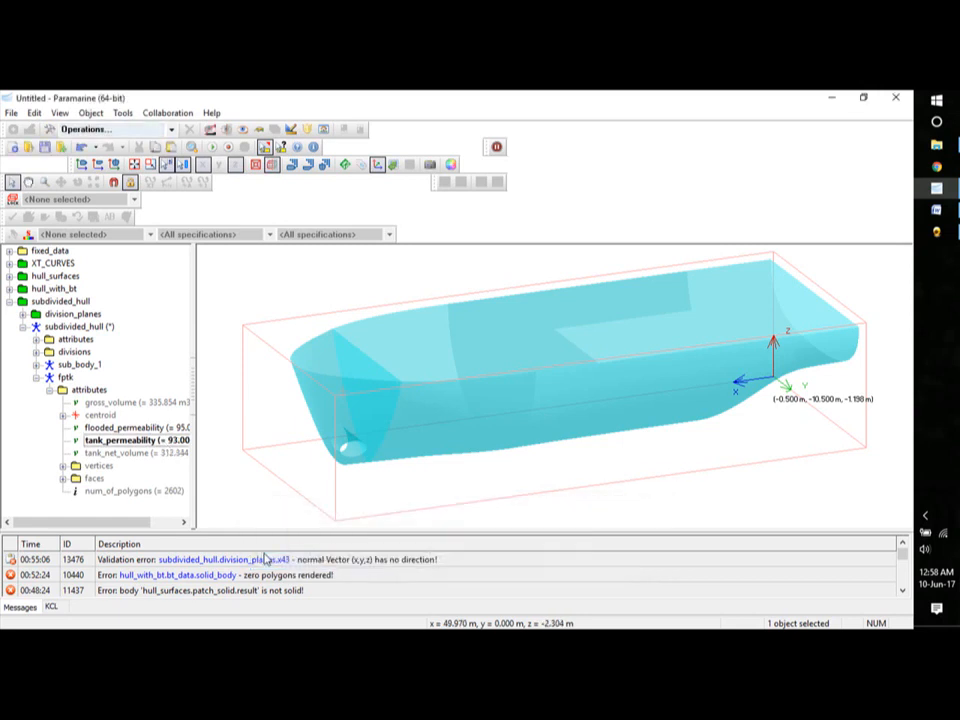
left_click(36, 378)
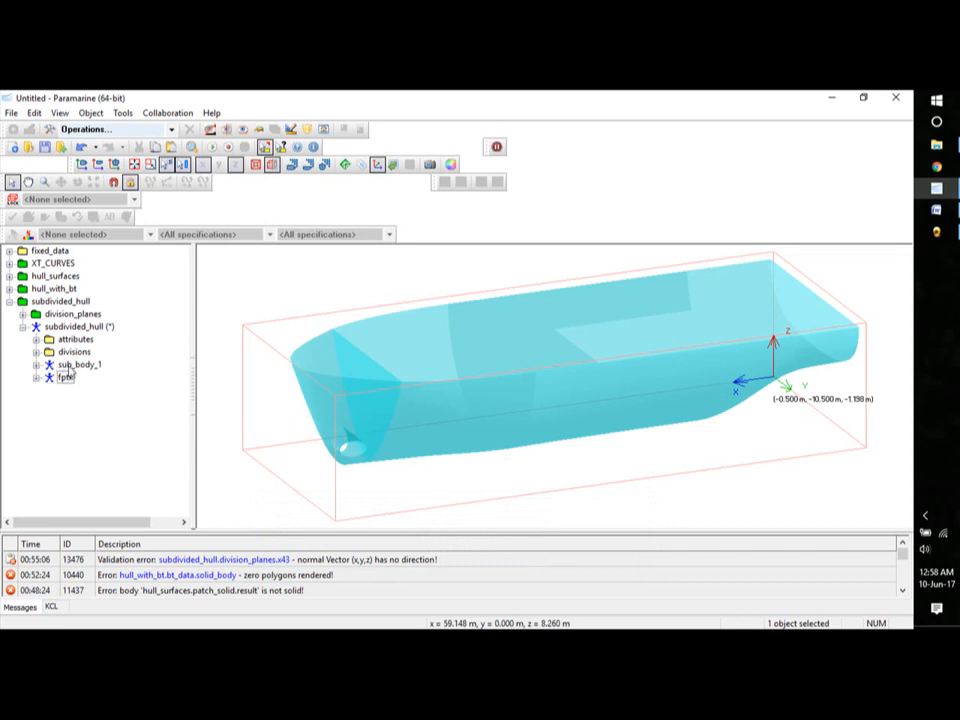
- Subdivide sub_body_1, the hull portion aft of fptk, using subdivided_hull.division_planes.x28 as the division bound
left_click(72, 366)
right_click(70, 372)
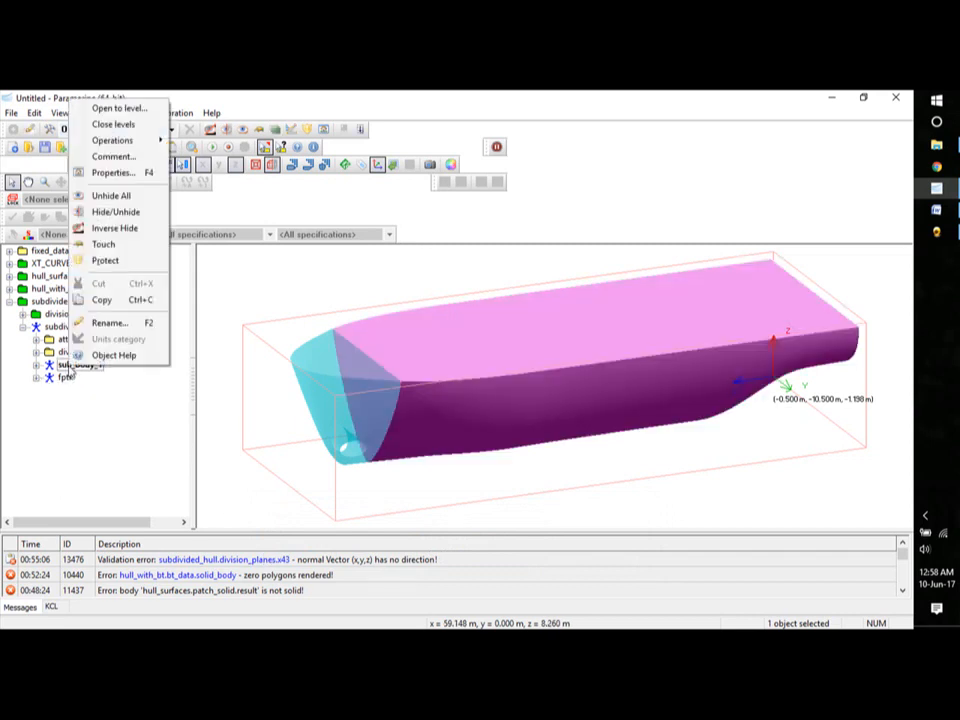
mouse_move(131, 144)
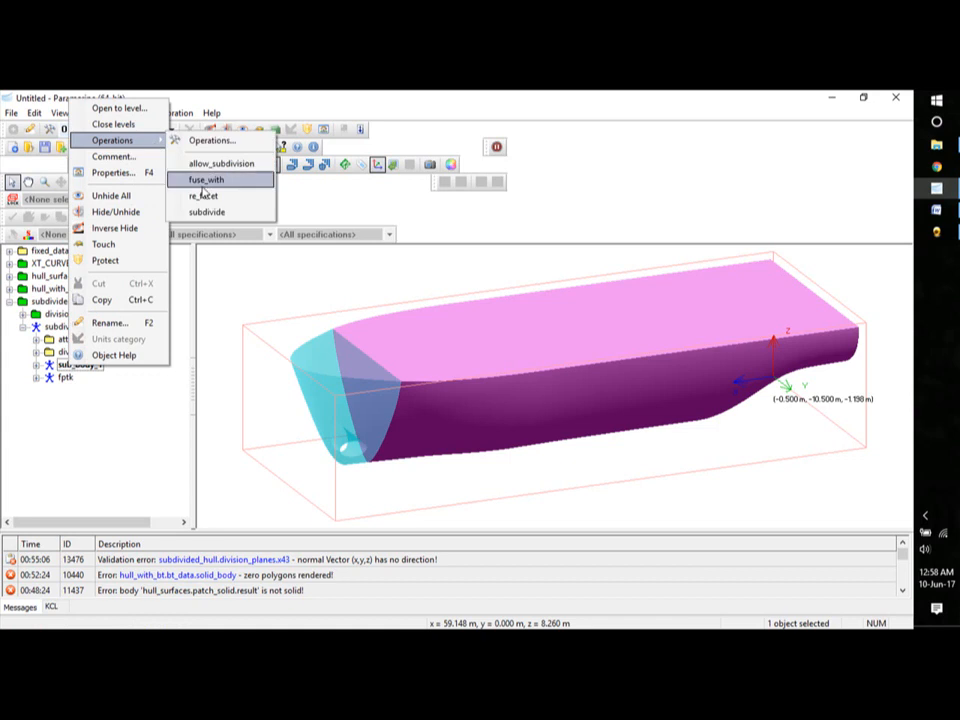
left_click(204, 211)
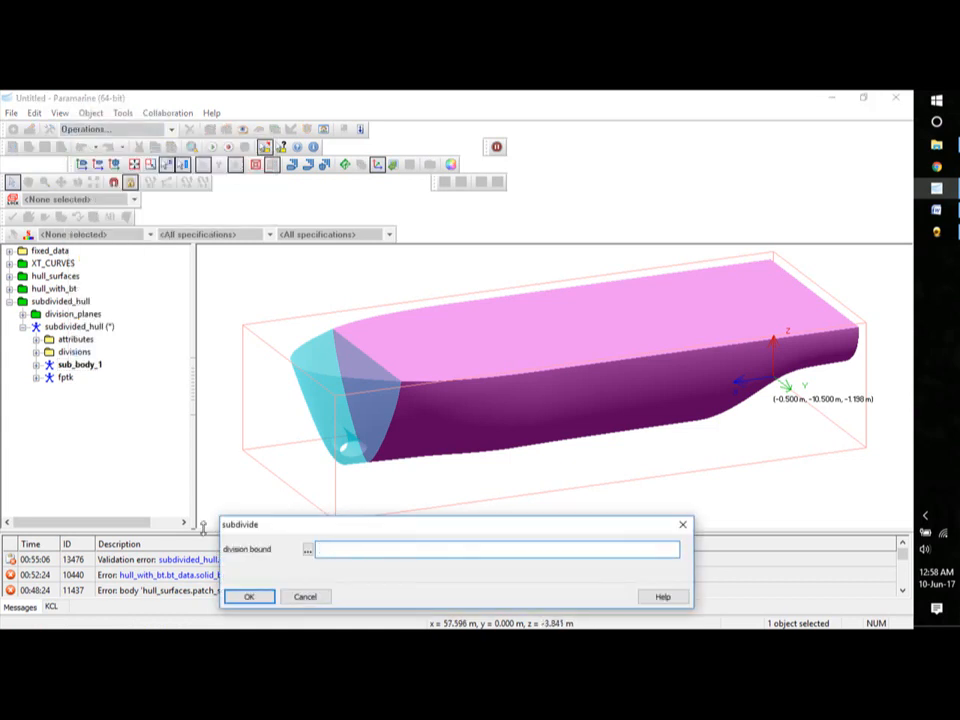
left_click(308, 549)
left_click(414, 346)
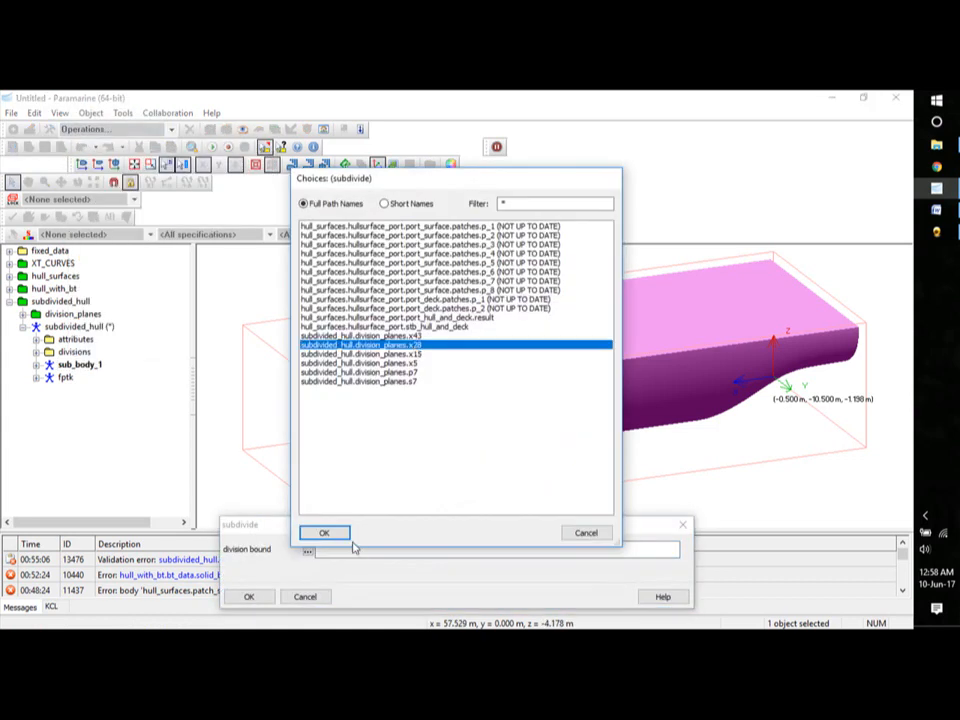
left_click(337, 535)
left_click(251, 597)
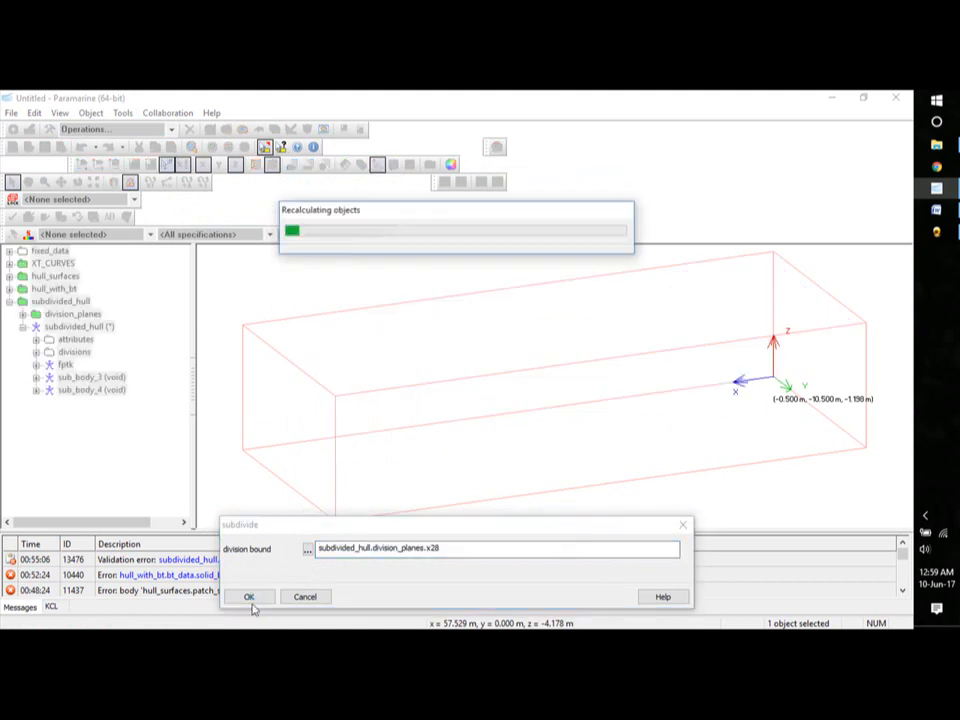
- Subdivide sub_body_4, the hull portion between planes x43 and x28, using subdivided_hull.division_planes.p7 as the division bound
left_click(98, 379)
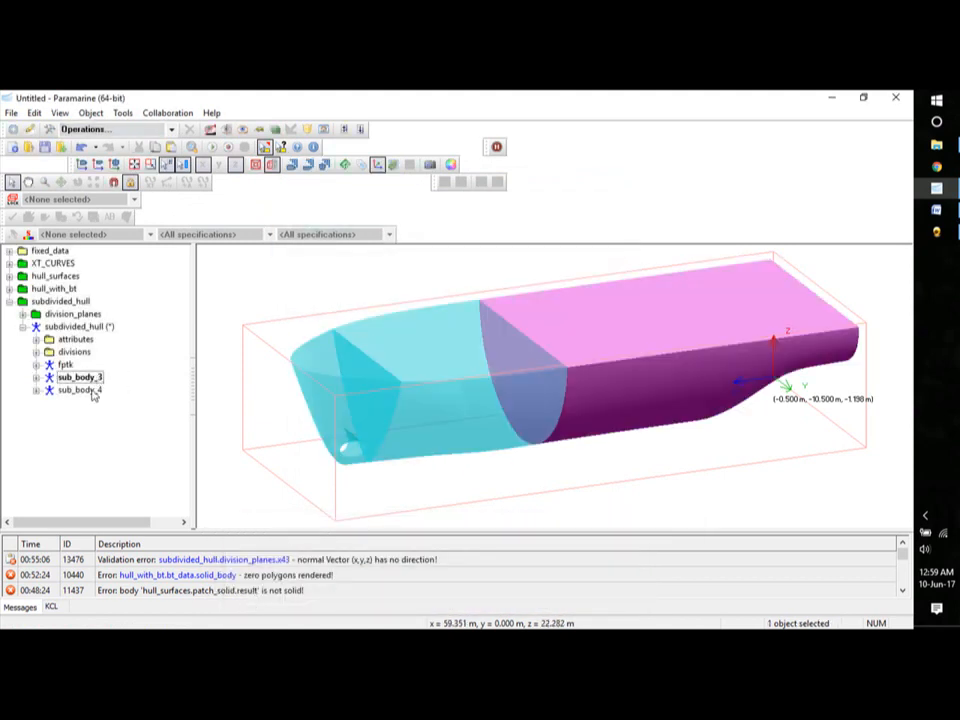
left_click(93, 393)
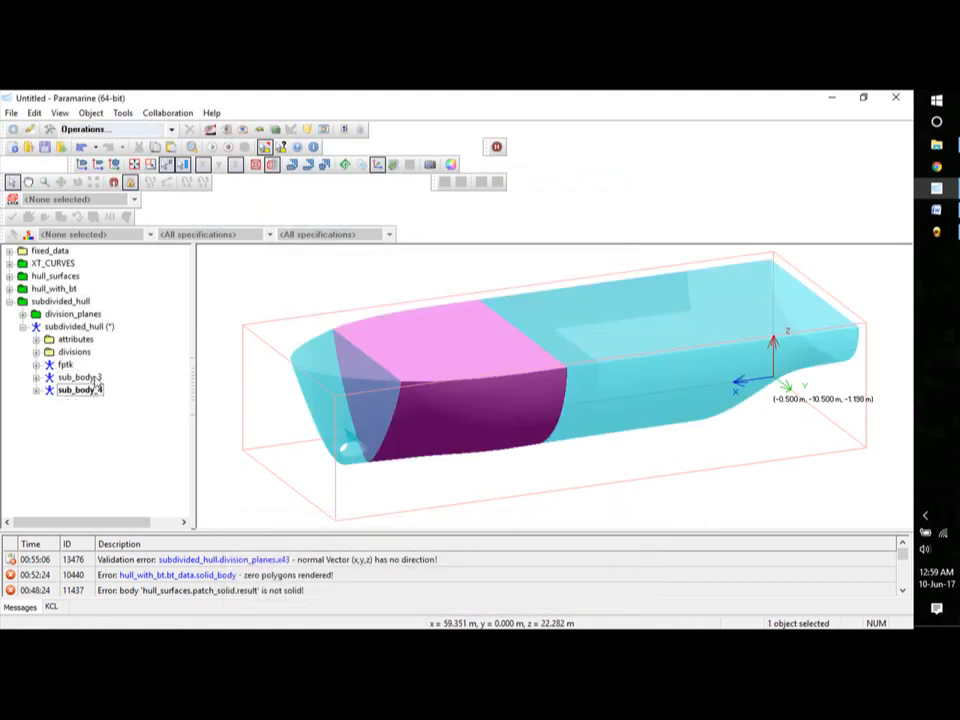
left_click(96, 378)
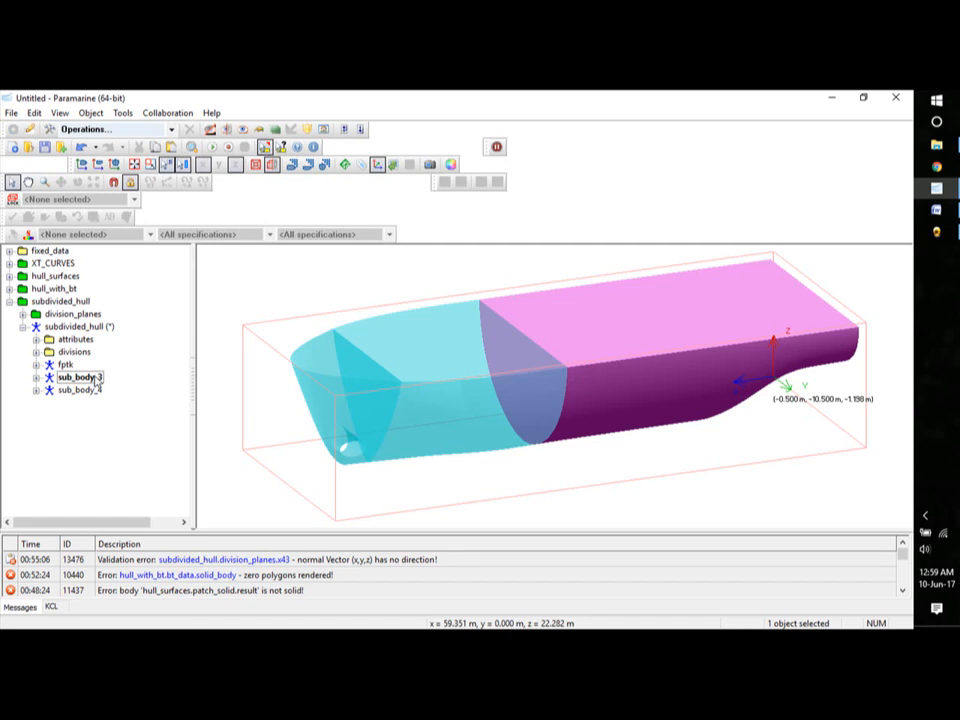
left_click(82, 391)
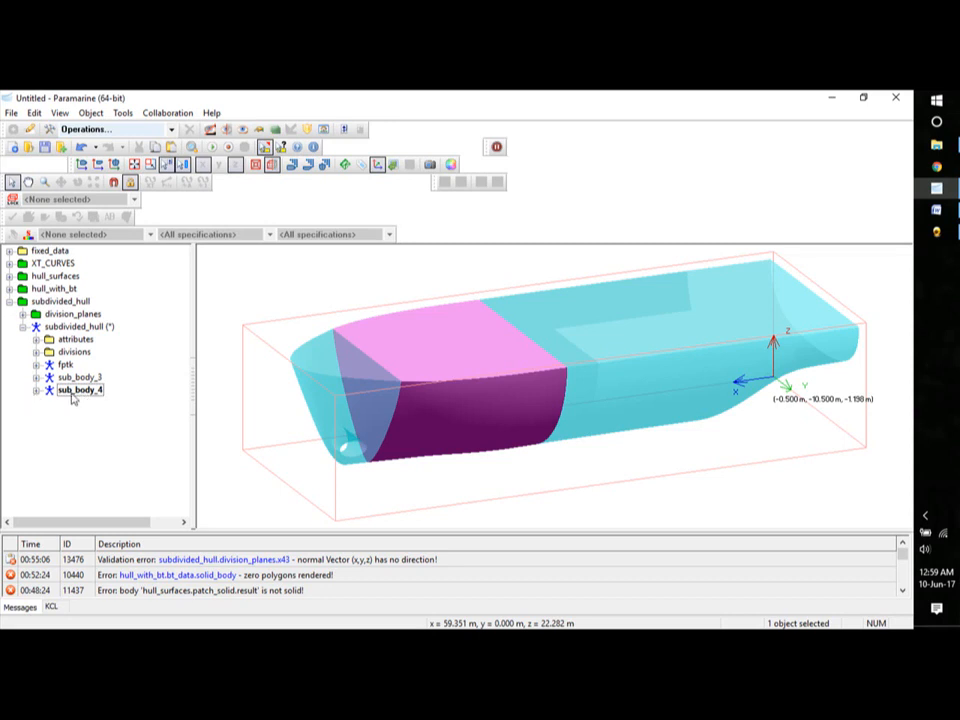
right_click(72, 392)
mouse_move(136, 172)
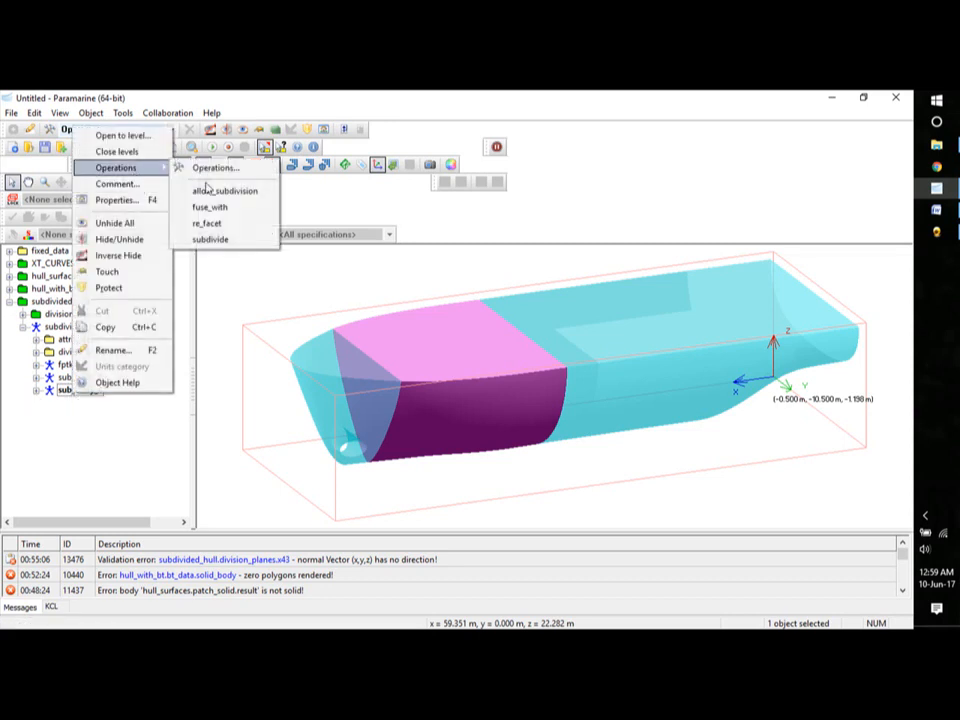
left_click(210, 239)
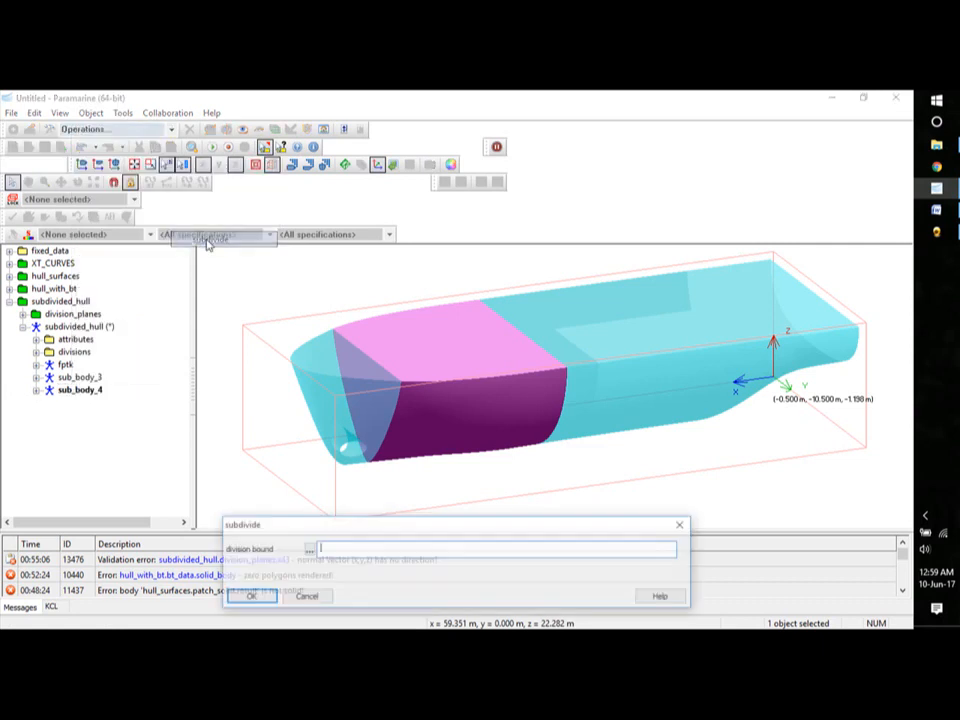
left_click(308, 549)
left_click(411, 372)
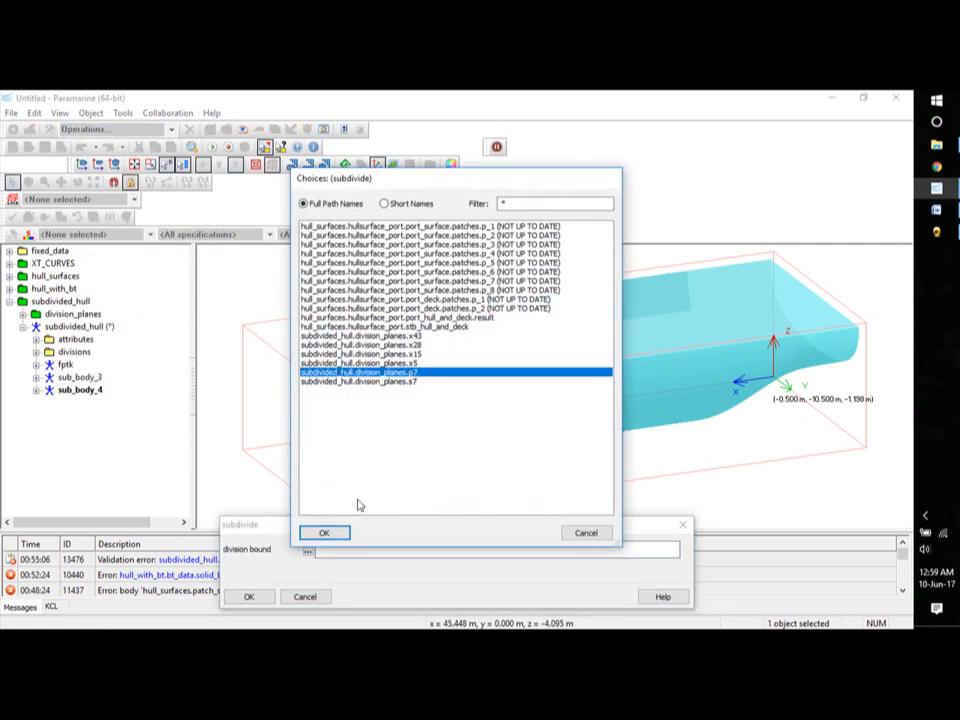
left_click(326, 532)
left_click(252, 597)
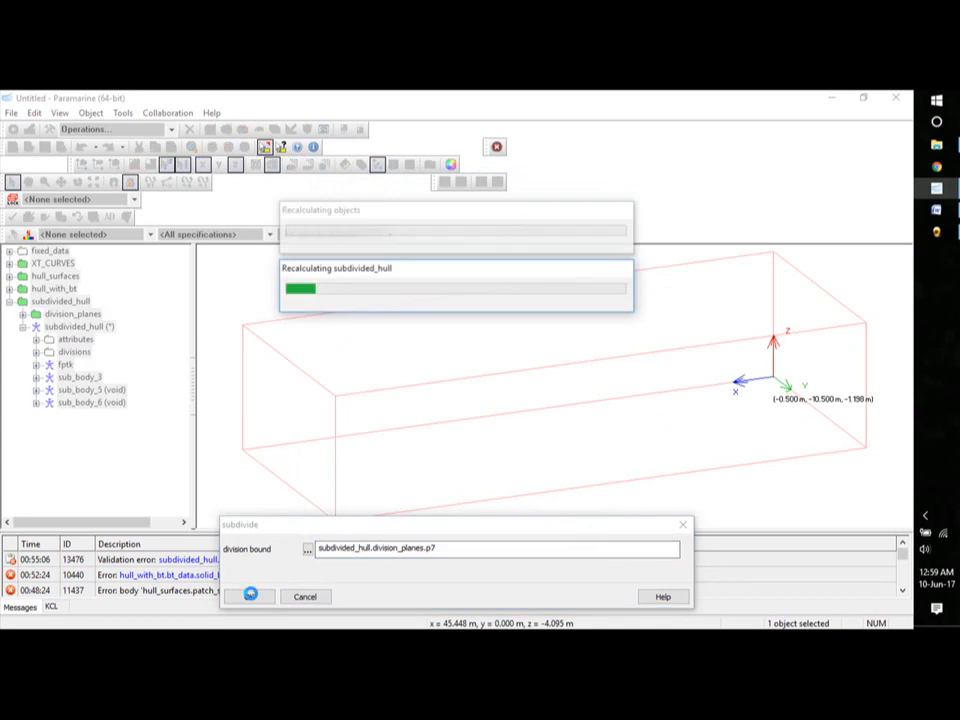
- Rename sub_body_6, the side compartment cut off by plane p7, as WBTP1
left_click(88, 401)
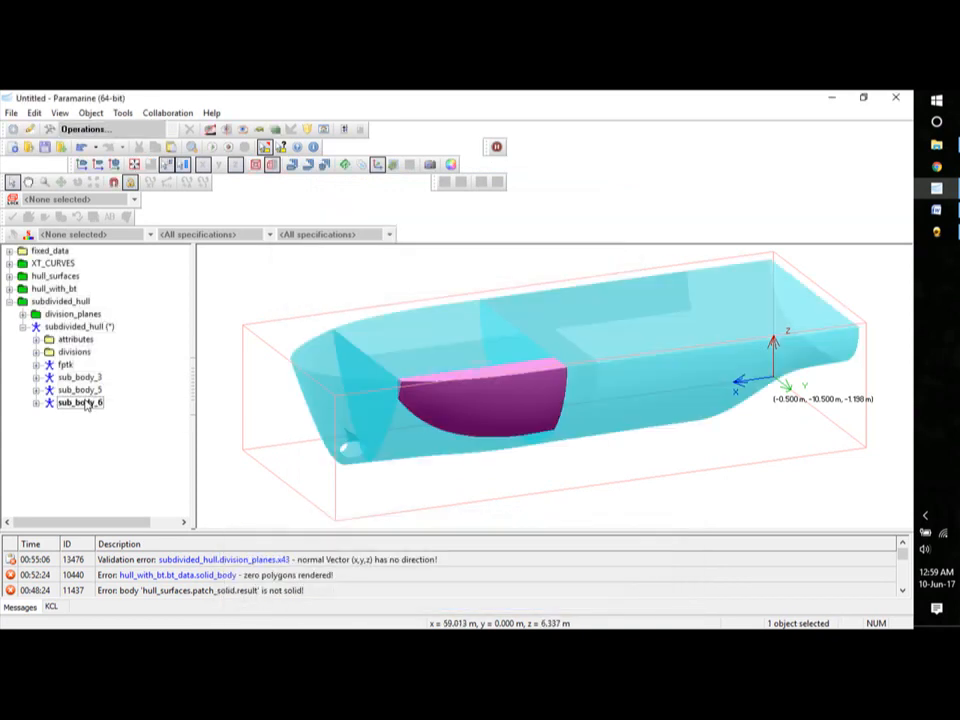
right_click(88, 401)
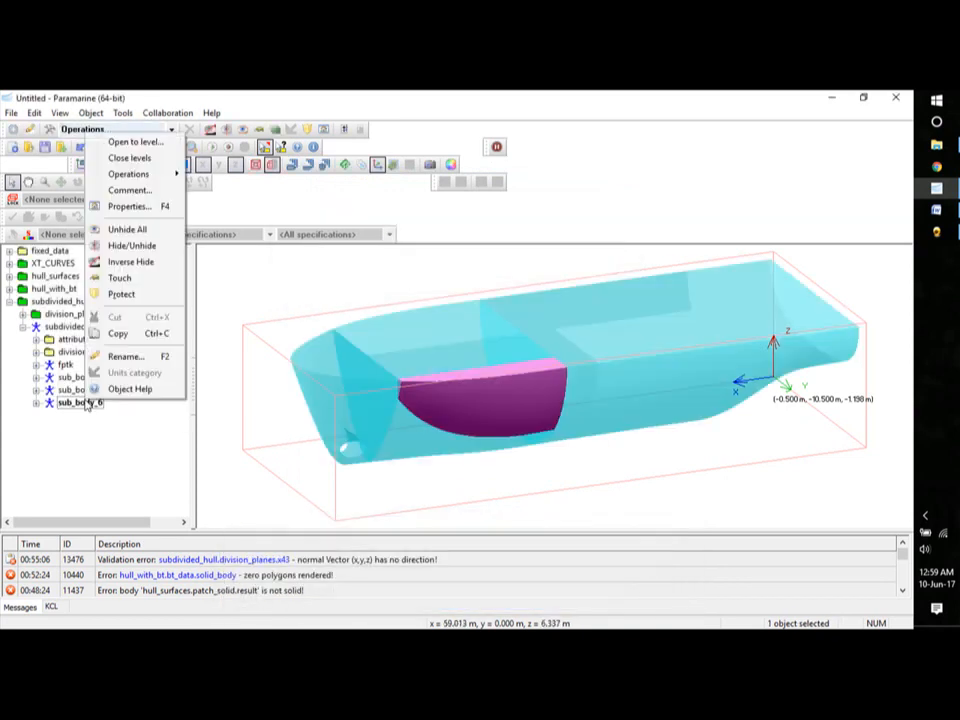
left_click(128, 358)
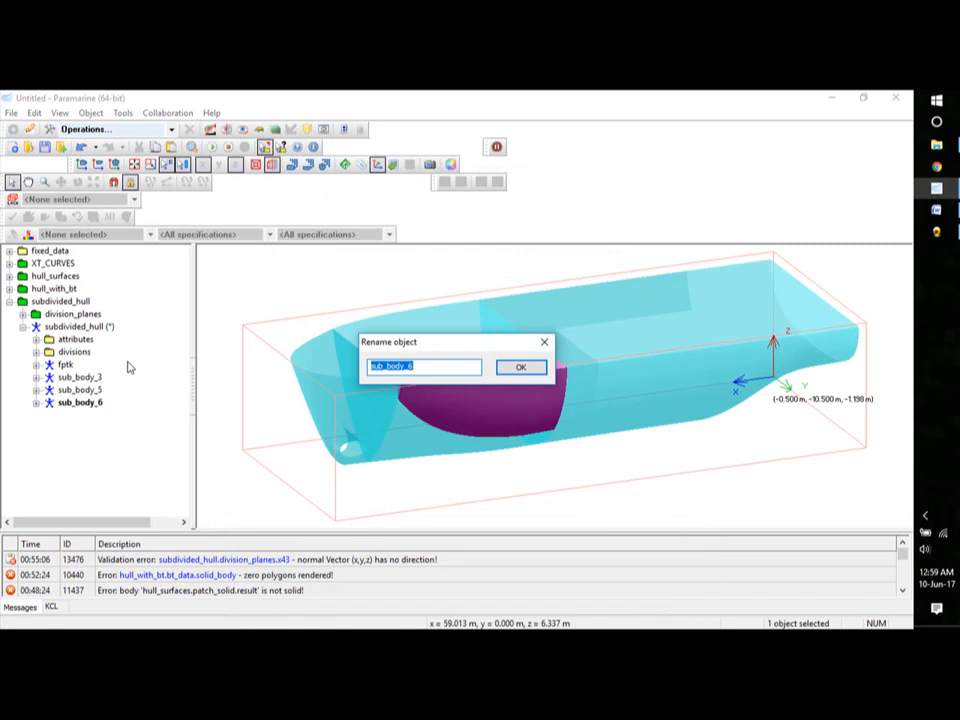
type("WBTP1")
left_click(516, 367)
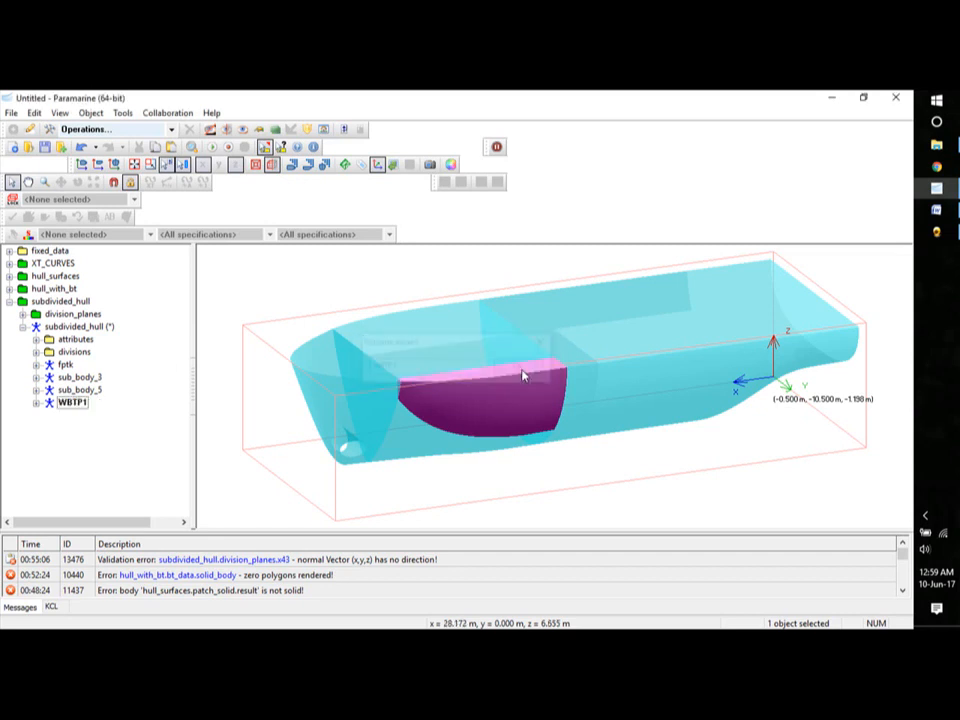
- Subdivide sub_body_5, the portion inboard of WBTP1, using subdivided_hull.division_planes.s7 as the division bound
left_click(79, 390)
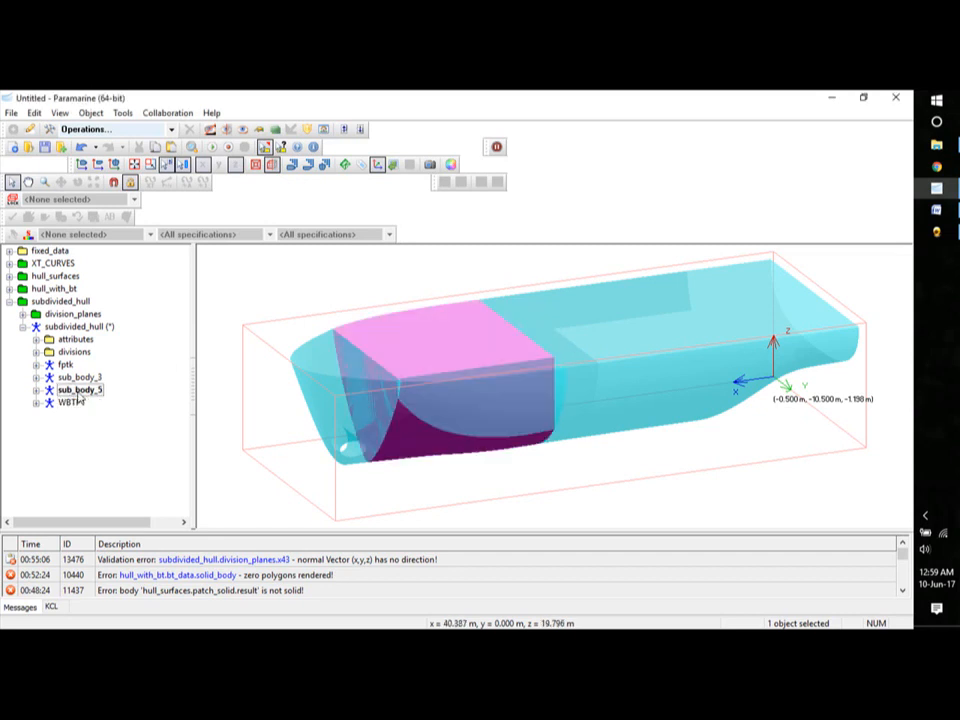
right_click(80, 392)
mouse_move(132, 167)
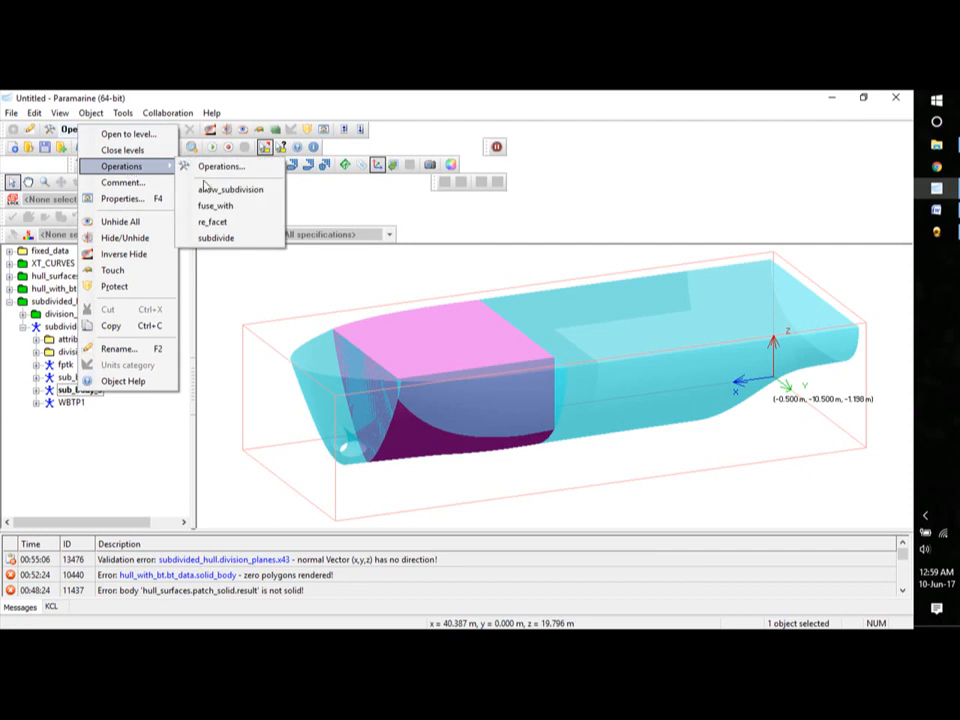
left_click(215, 238)
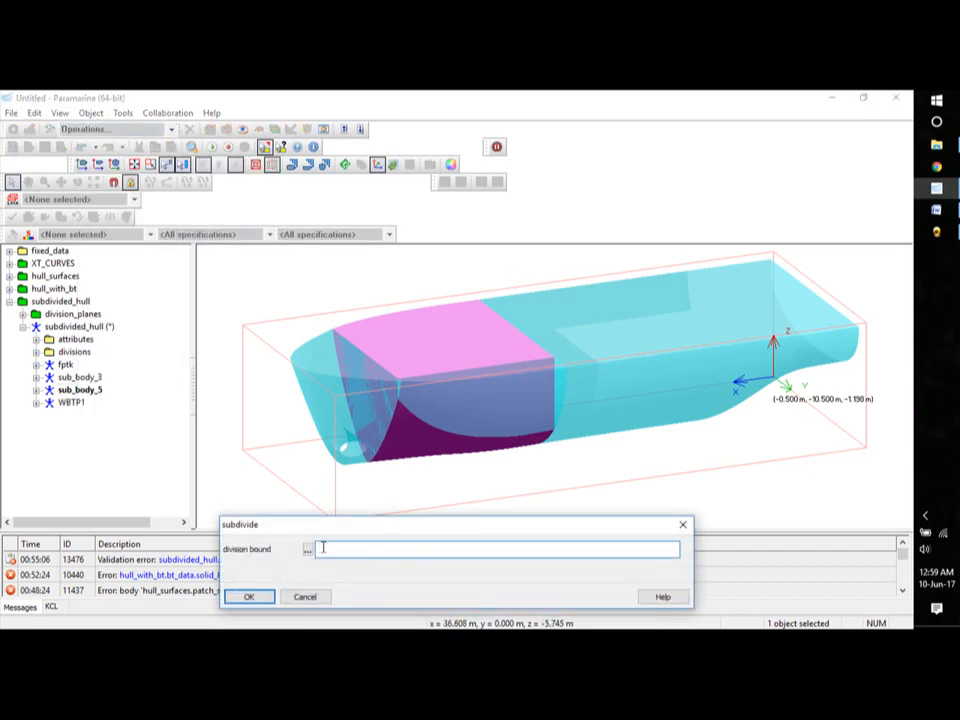
left_click(307, 549)
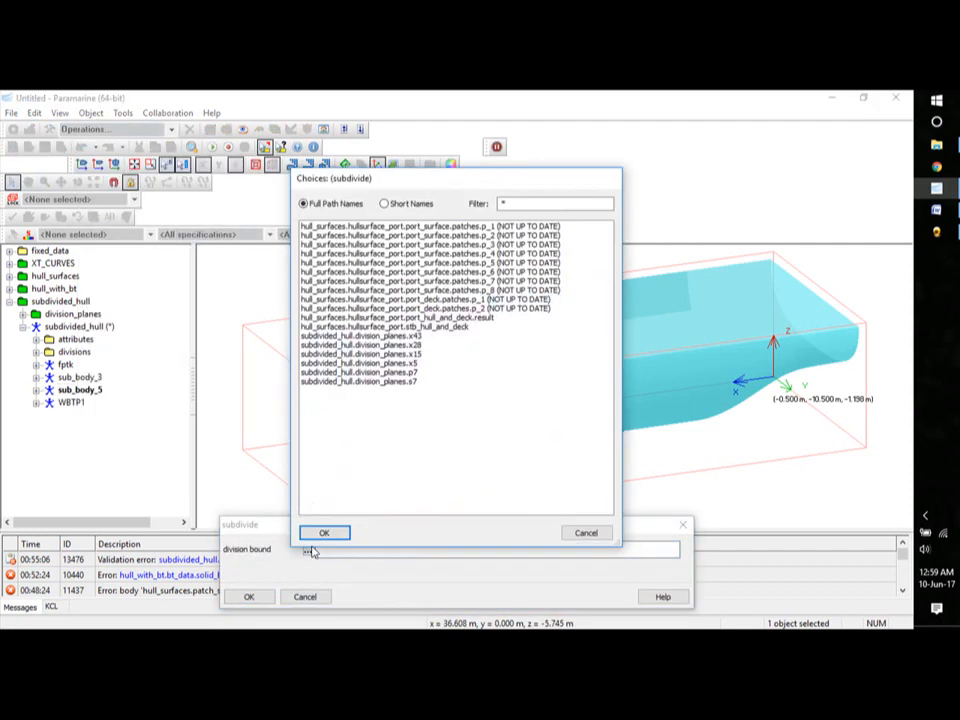
left_click(392, 383)
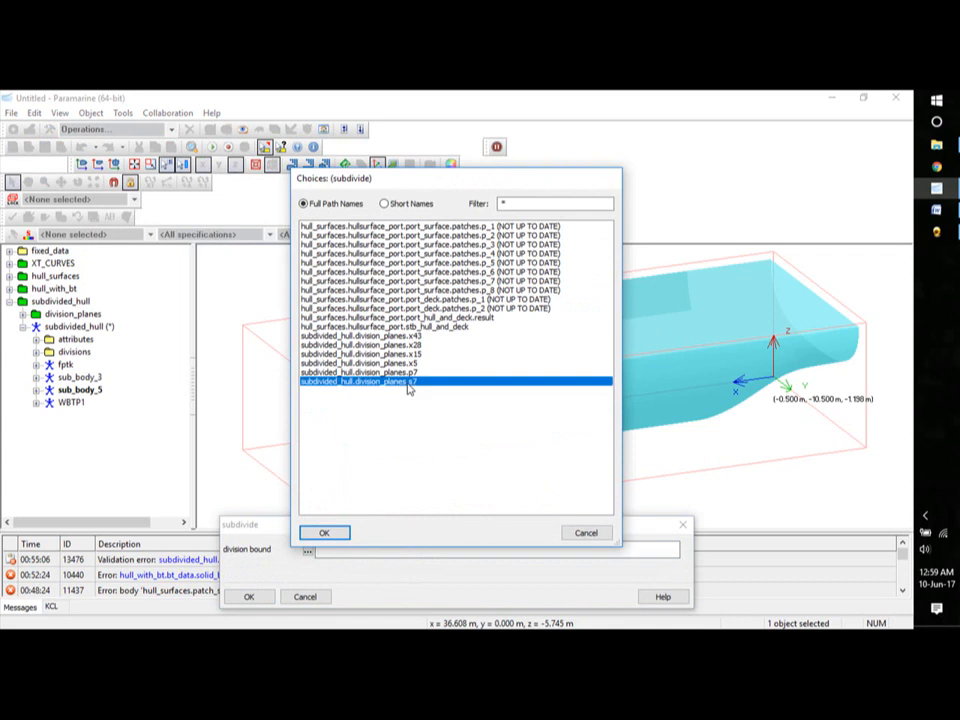
left_click(325, 533)
left_click(252, 597)
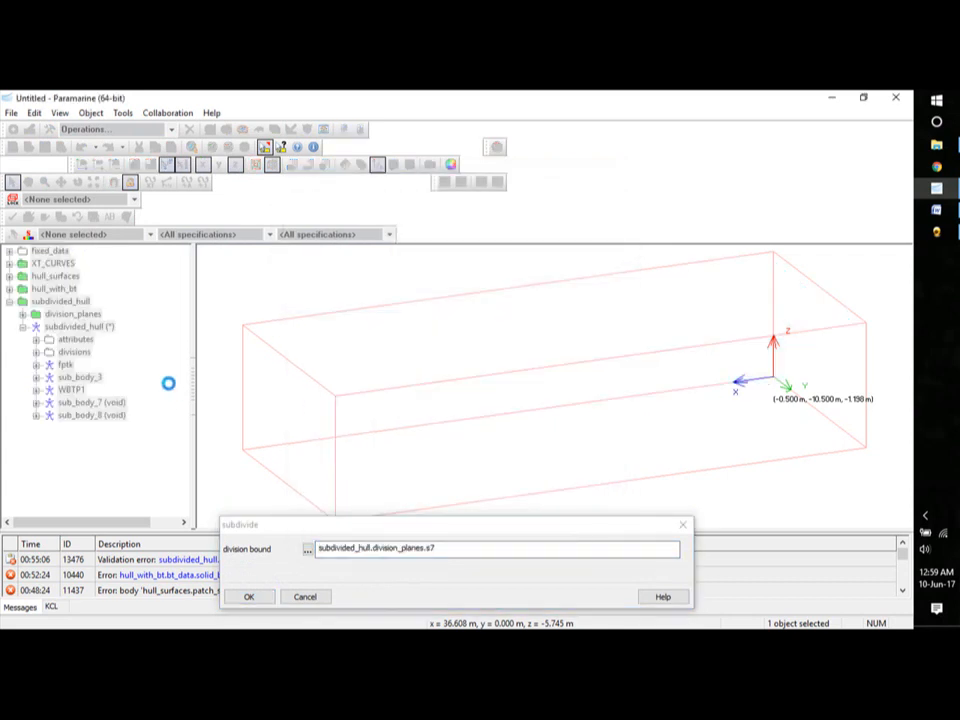
- Rename sub_body_7, the side compartment cut off by plane s7, as WBTS1
left_click(75, 402)
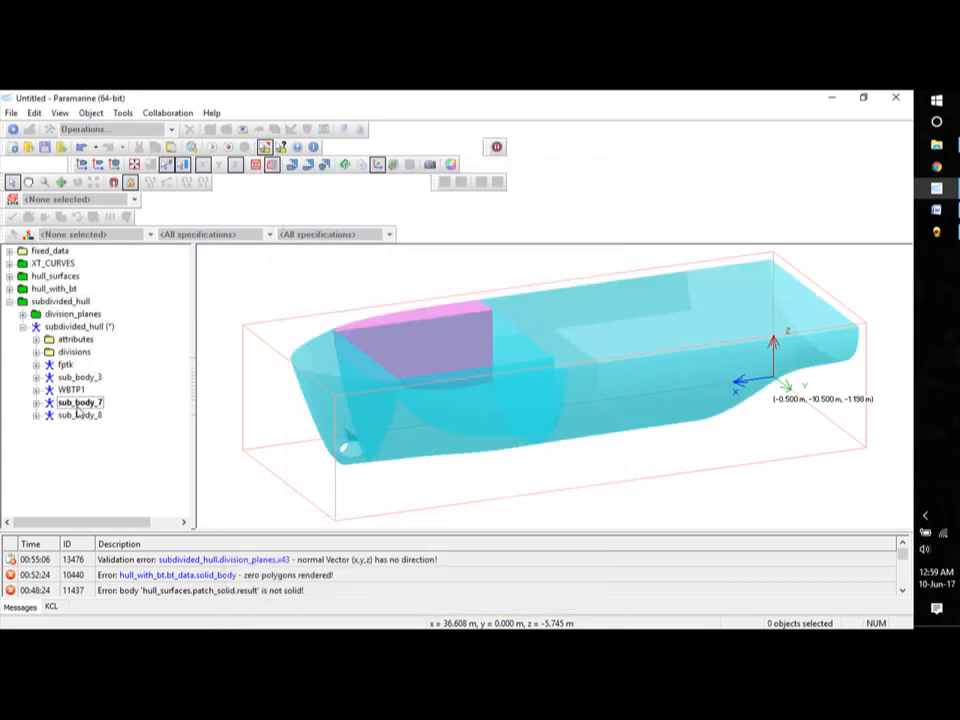
right_click(80, 402)
left_click(115, 362)
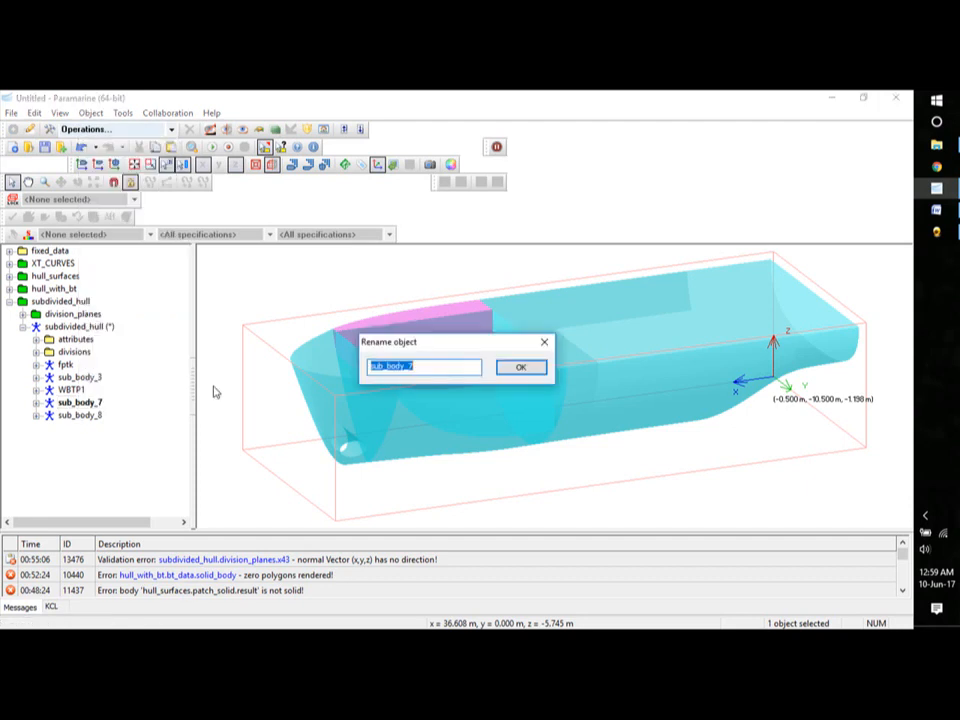
type("WBTS1")
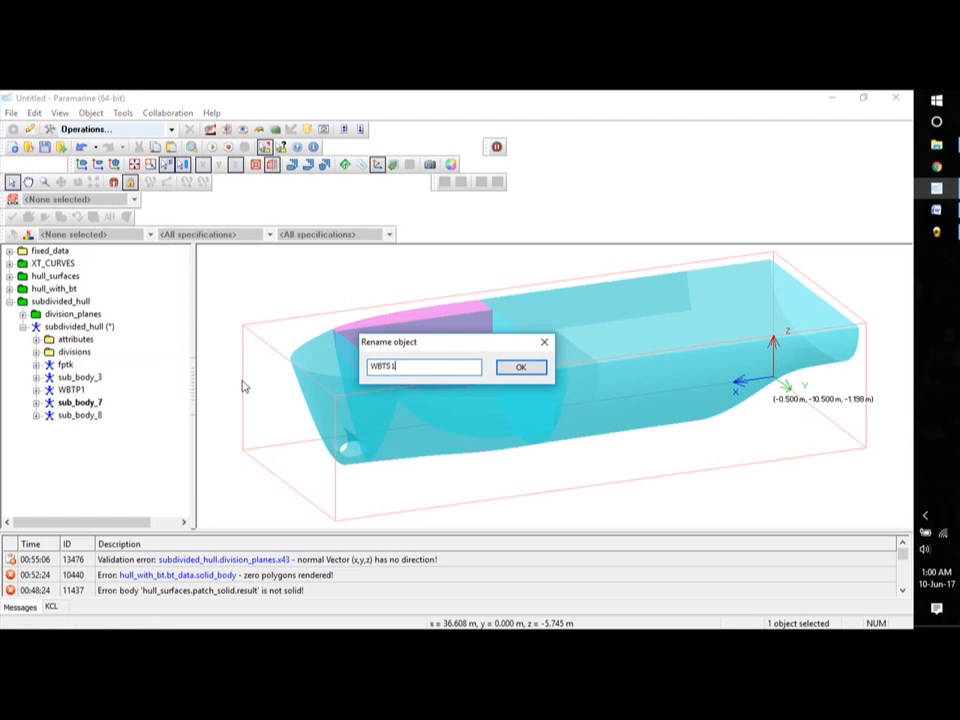
left_click(523, 369)
- Rename sub_body_8, the centre compartment between WBTP1 and WBTS1, as CT1
left_click(80, 415)
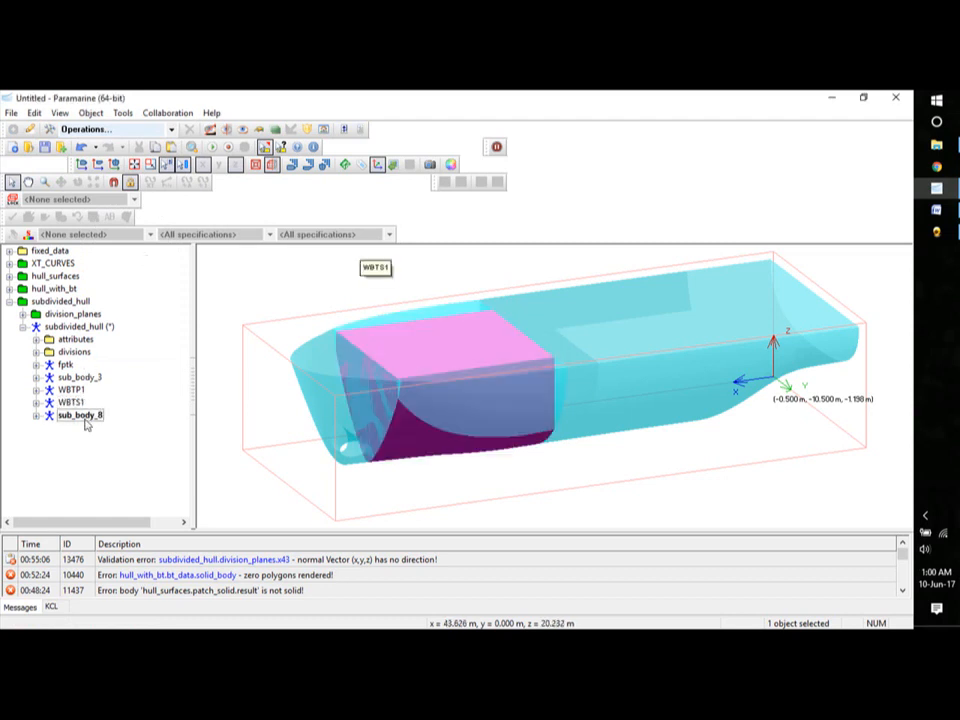
right_click(86, 424)
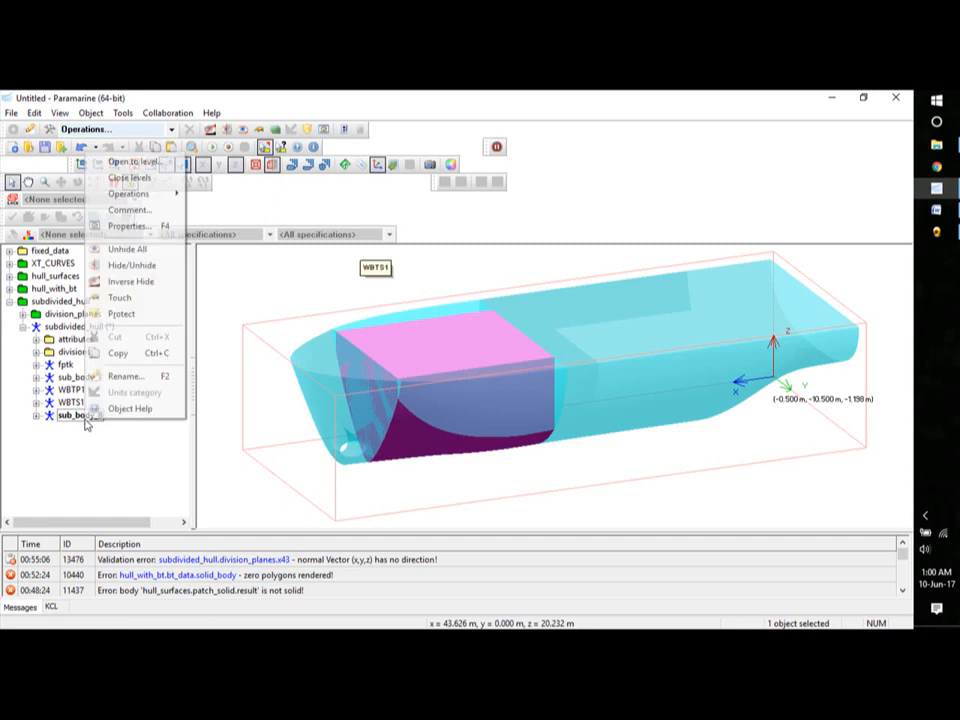
left_click(128, 375)
type("CT1")
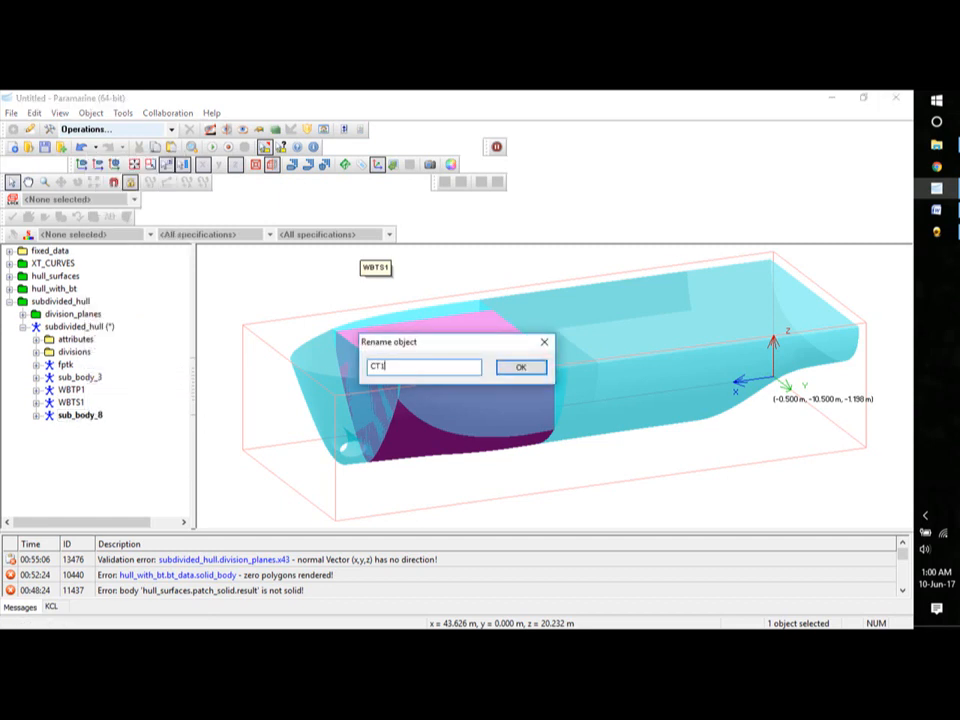
left_click(524, 368)
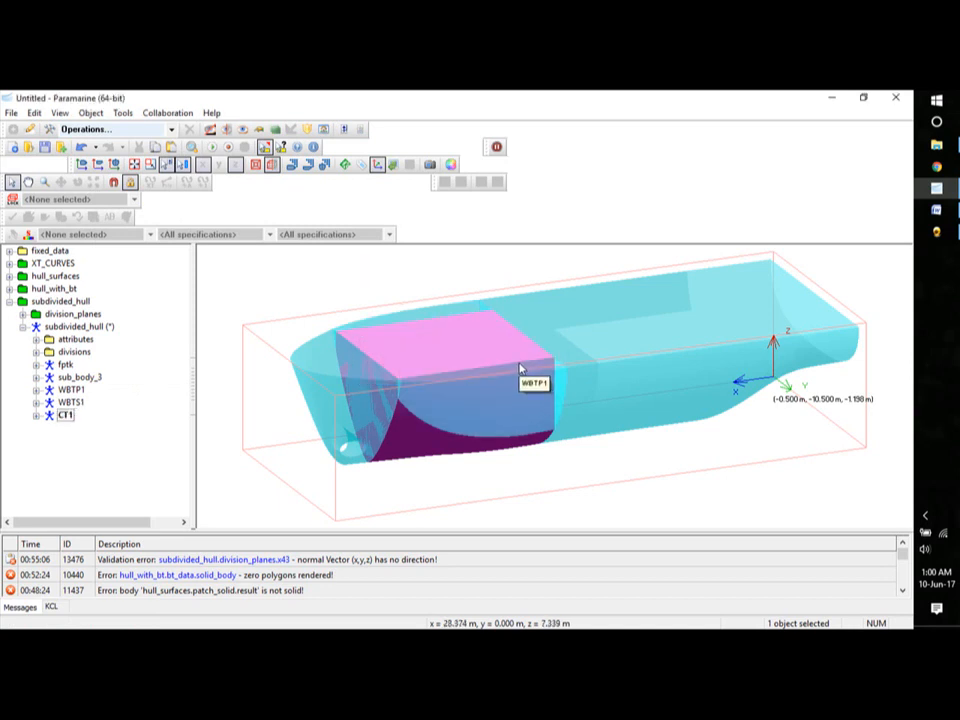
- Subdivide sub_body_3, the hull portion aft of plane x28, using subdivided_hull.division_planes.x15 as the division bound
left_click(79, 378)
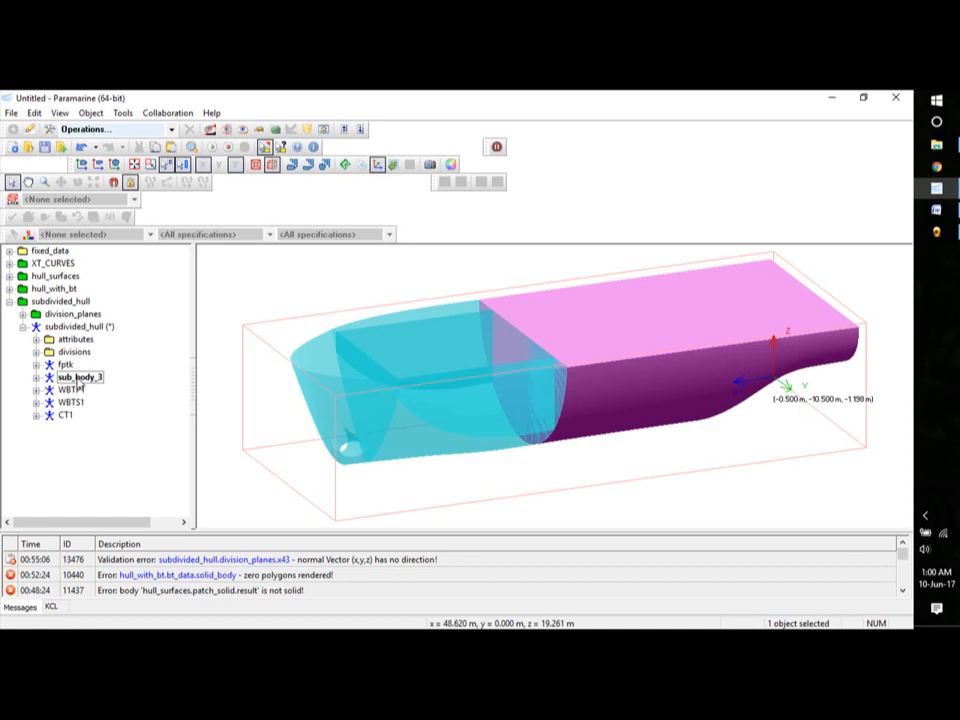
right_click(79, 383)
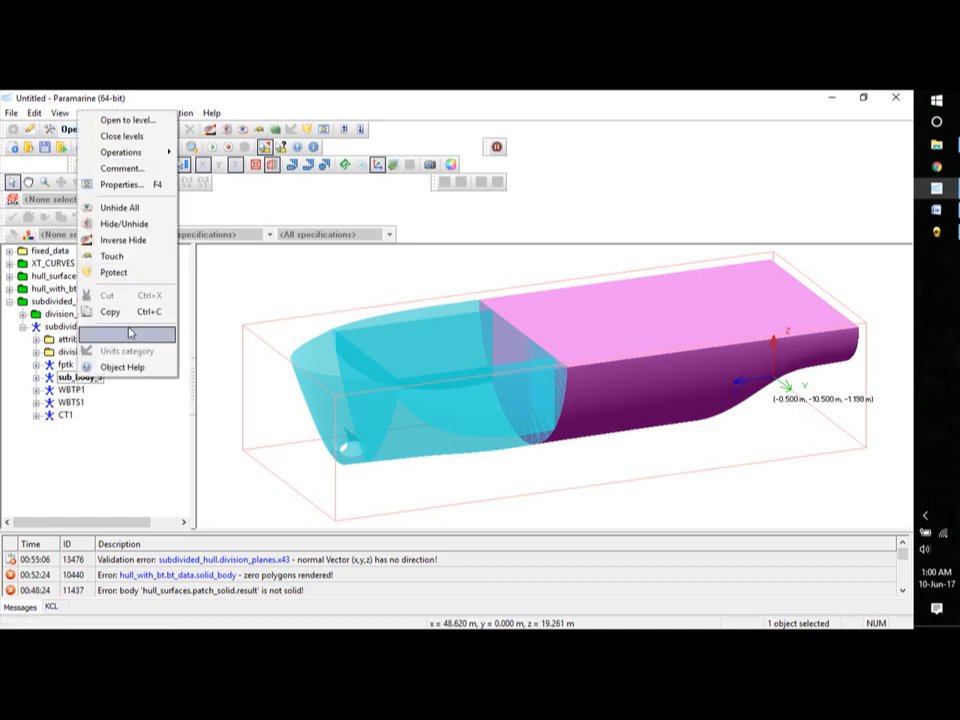
mouse_move(133, 153)
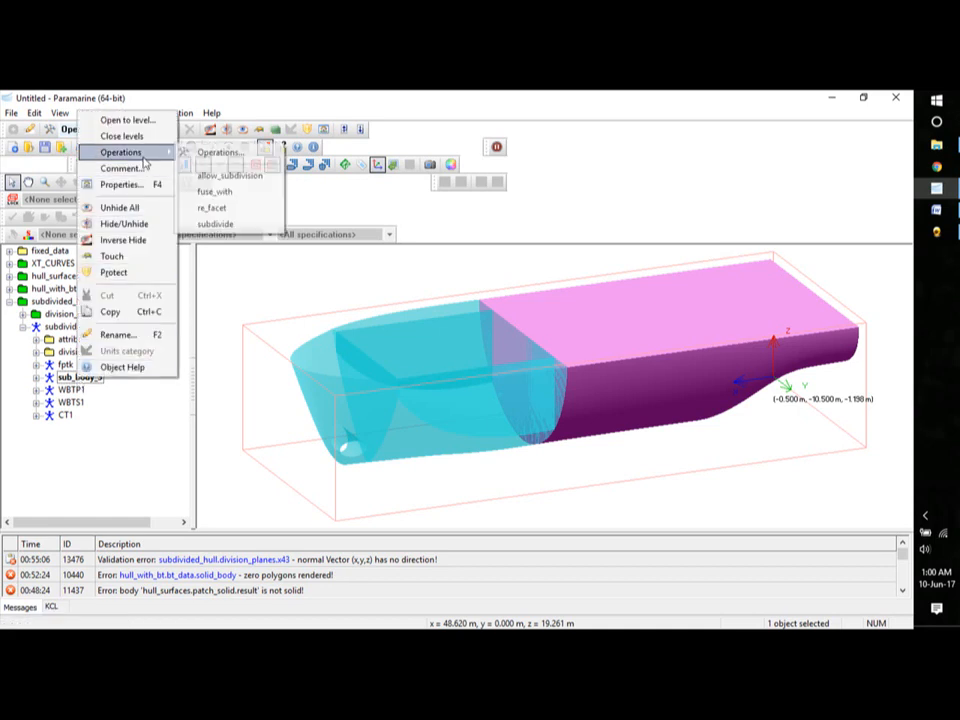
left_click(215, 224)
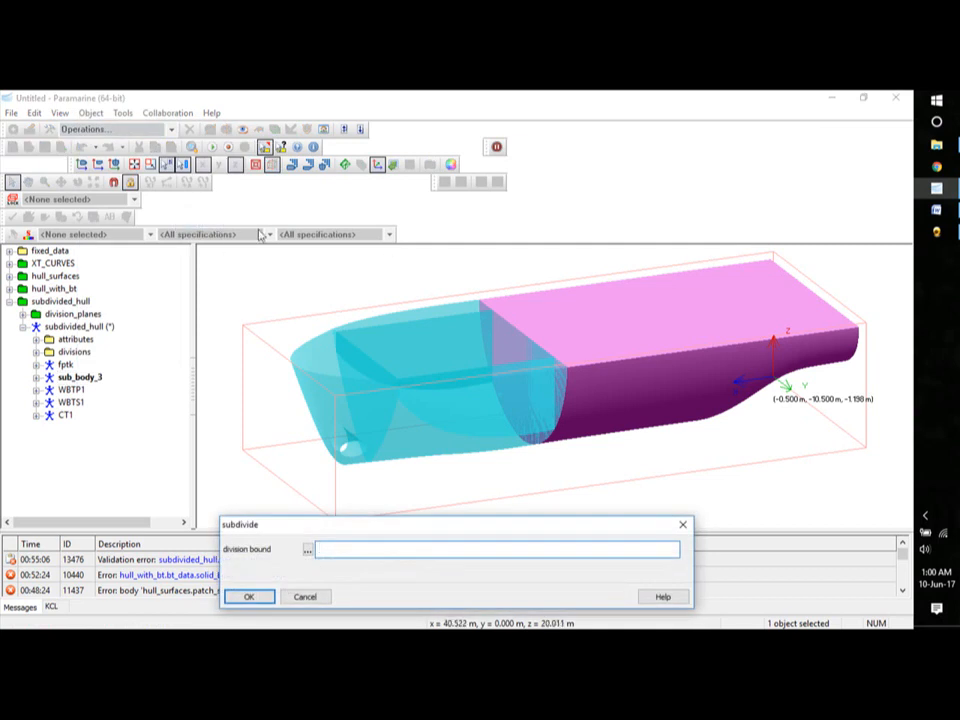
left_click(307, 549)
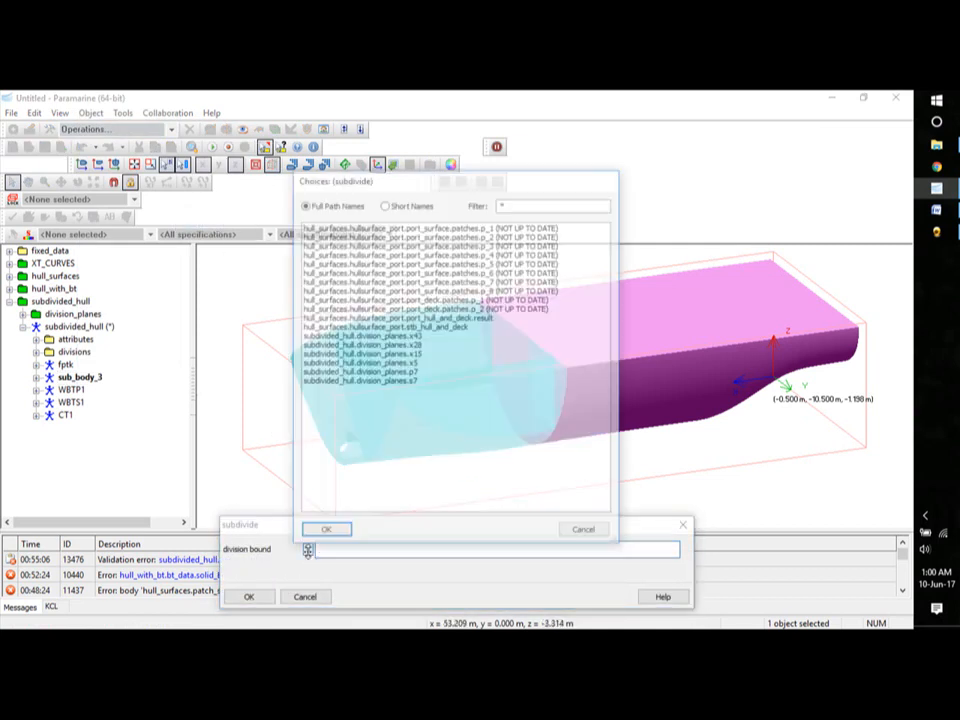
left_click(410, 355)
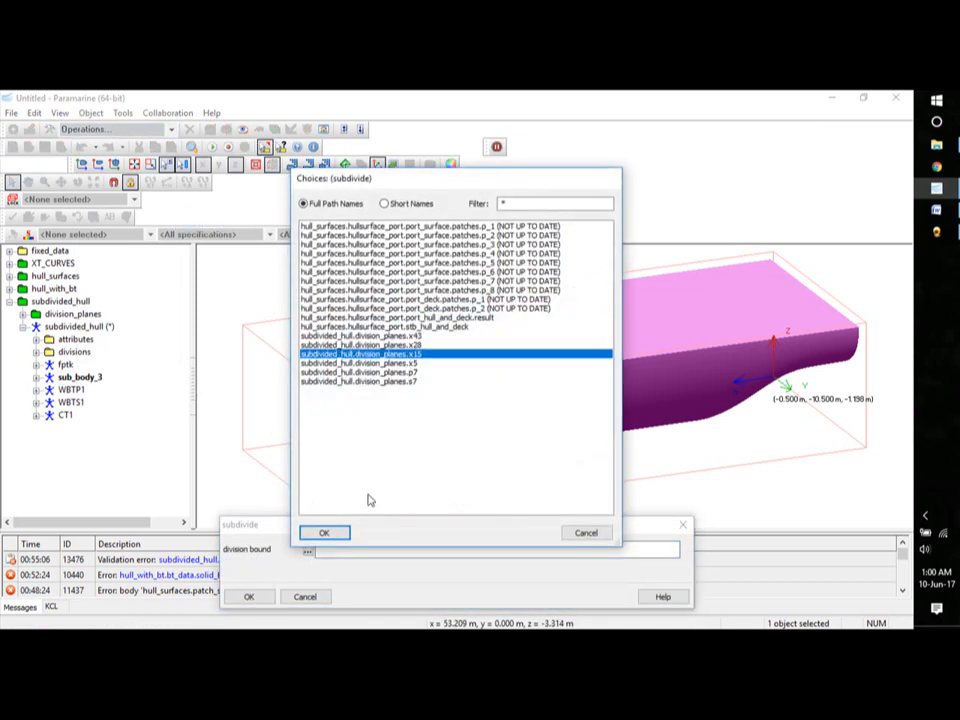
left_click(326, 534)
left_click(260, 597)
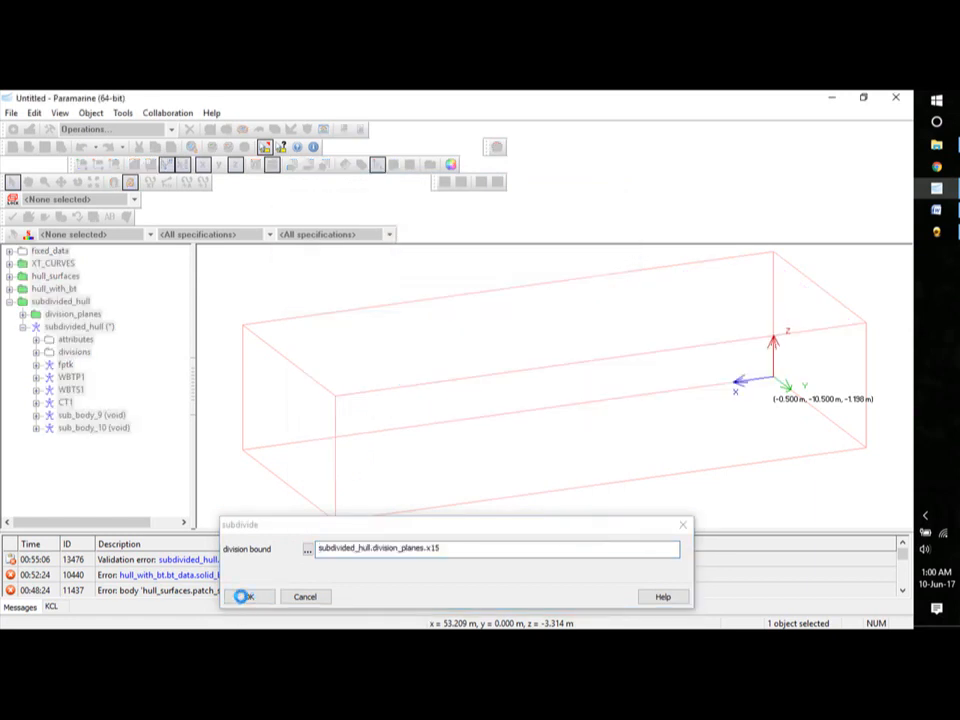
- Subdivide sub_body_10, the hull portion between planes x28 and x15, using subdivided_hull.division_planes.p7 as the division bound
left_click(76, 415)
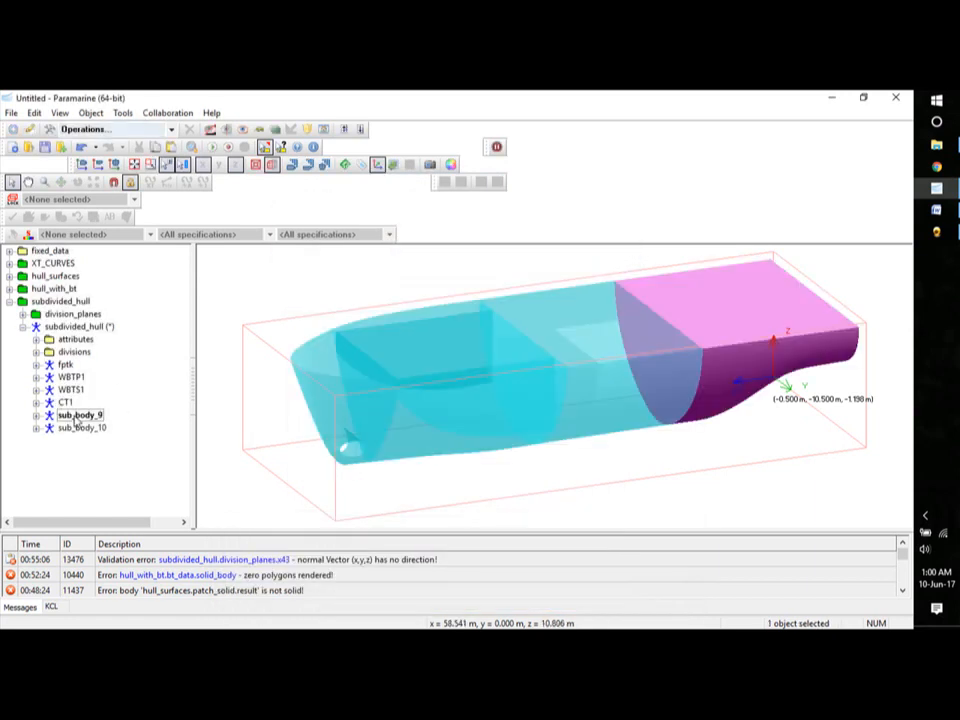
left_click(78, 428)
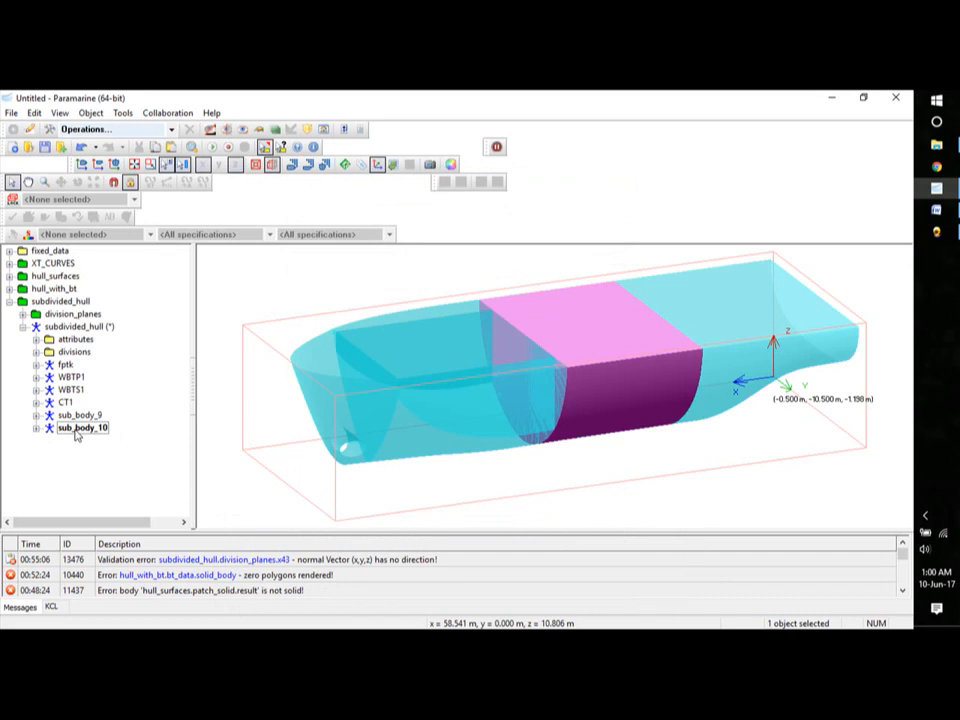
right_click(77, 432)
mouse_move(118, 204)
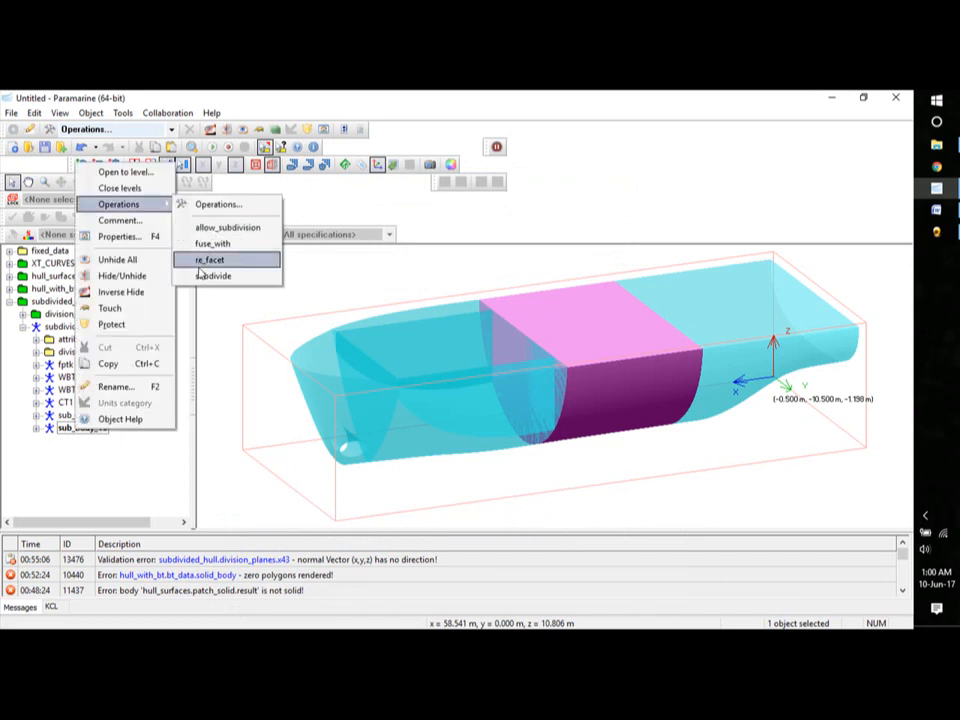
left_click(210, 275)
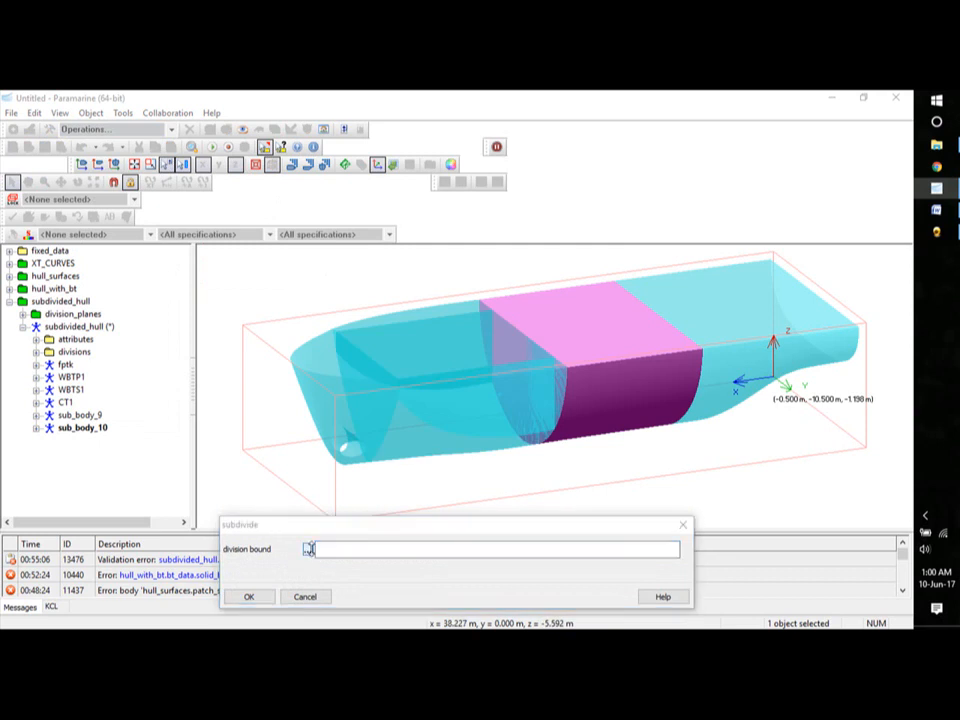
left_click(309, 549)
left_click(397, 374)
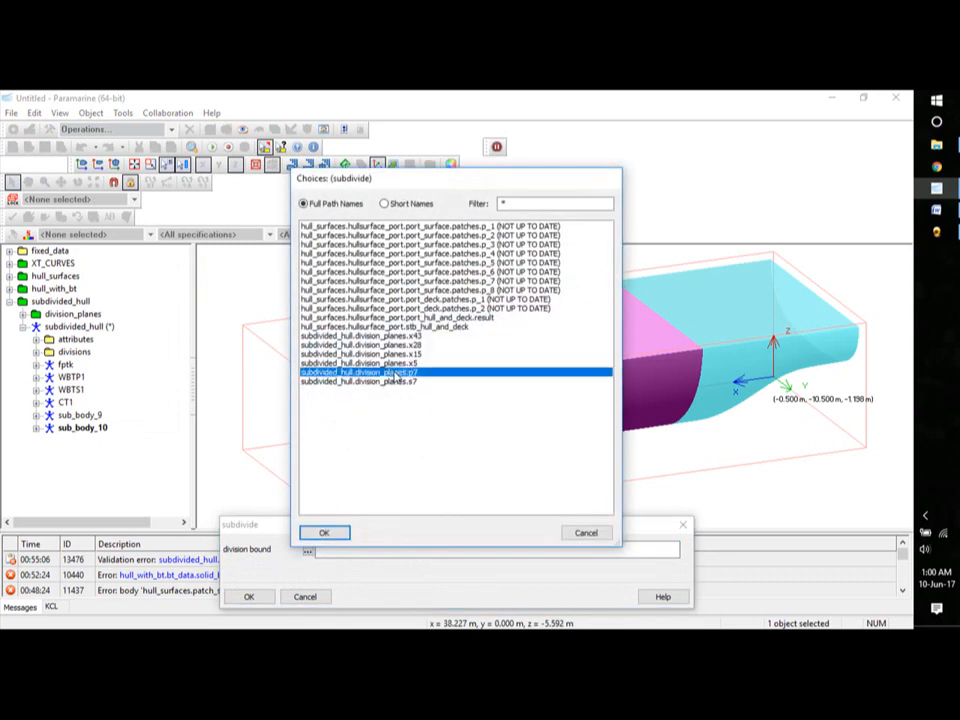
left_click(324, 533)
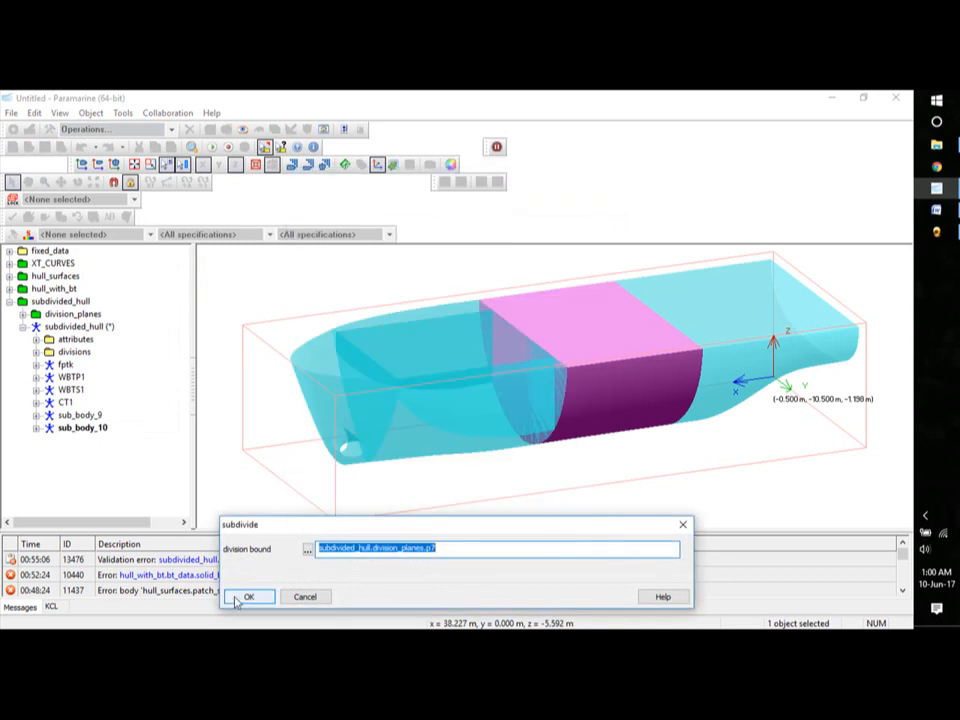
left_click(242, 597)
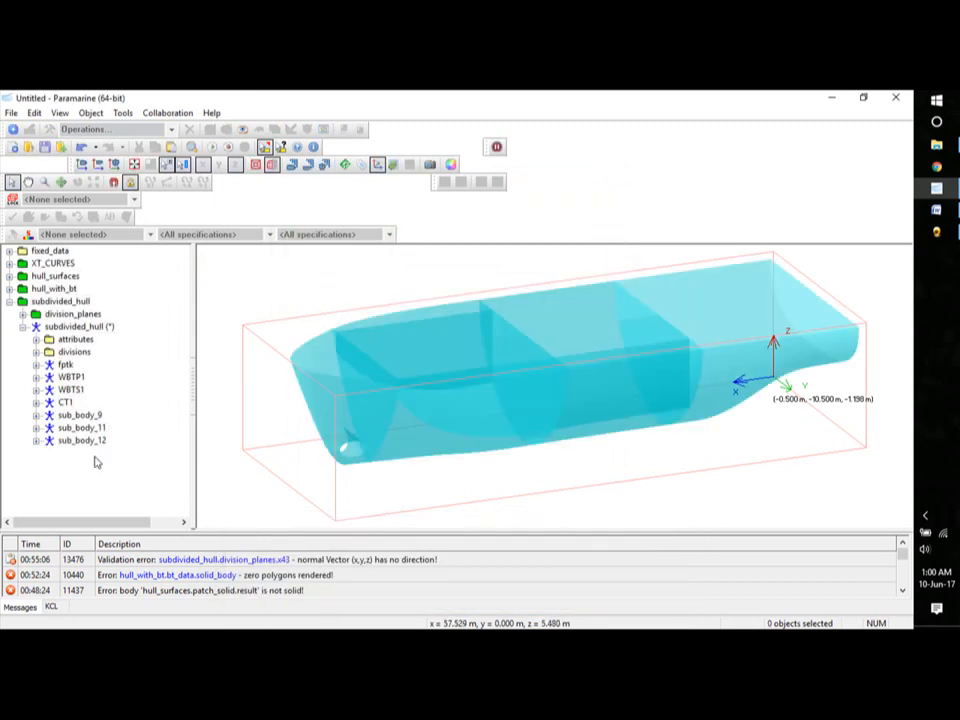
- Rename sub_body_12, the side compartment cut off by plane p7 between x28 and x15, as WBTP2
left_click(82, 427)
right_click(88, 446)
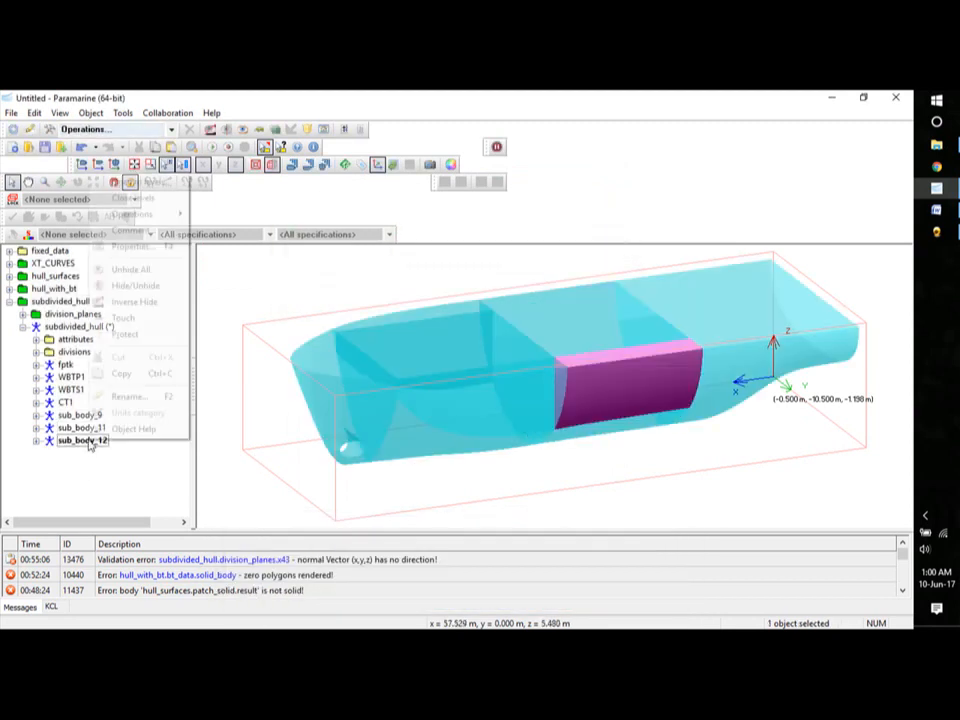
left_click(125, 396)
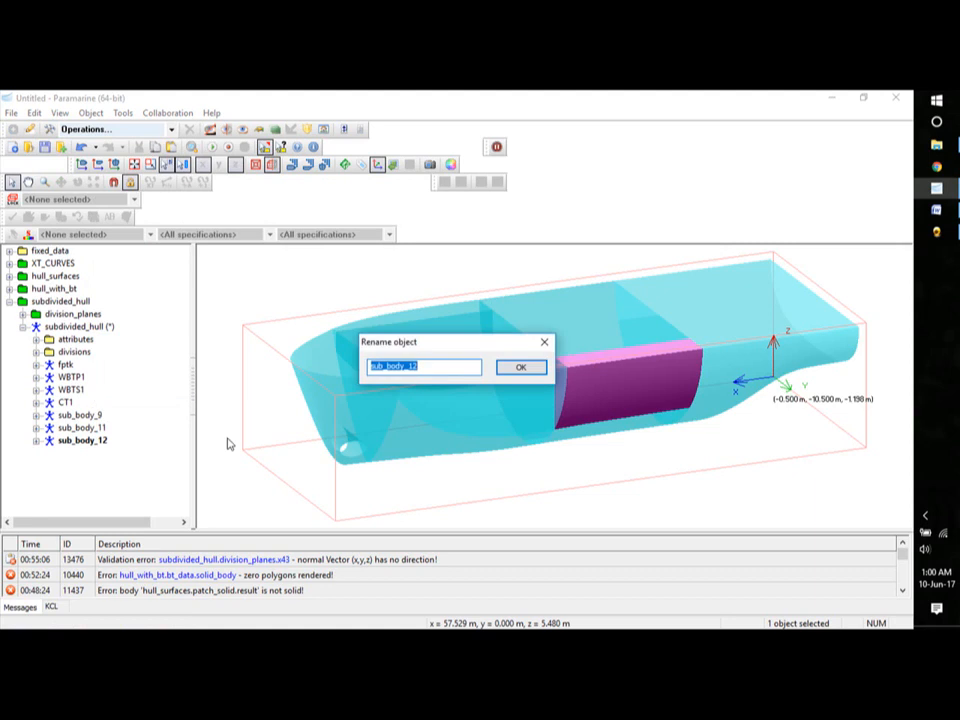
type("WBTP2")
left_click(520, 367)
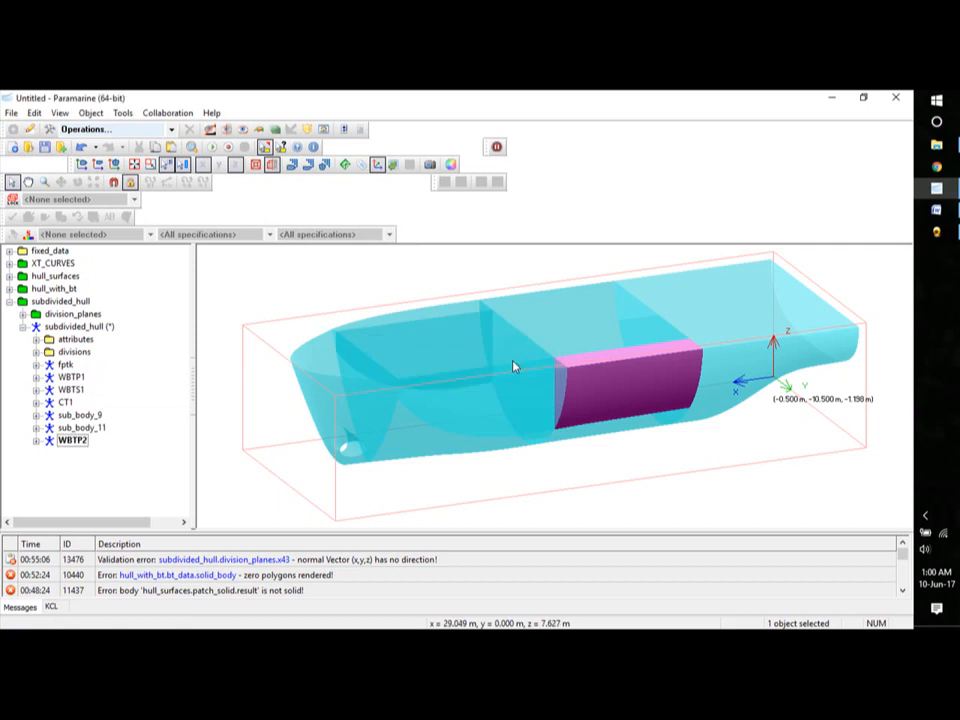
- Subdivide sub_body_11, the portion inboard of WBTP2, using subdivided_hull.division_planes.s7 as the division bound
left_click(75, 429)
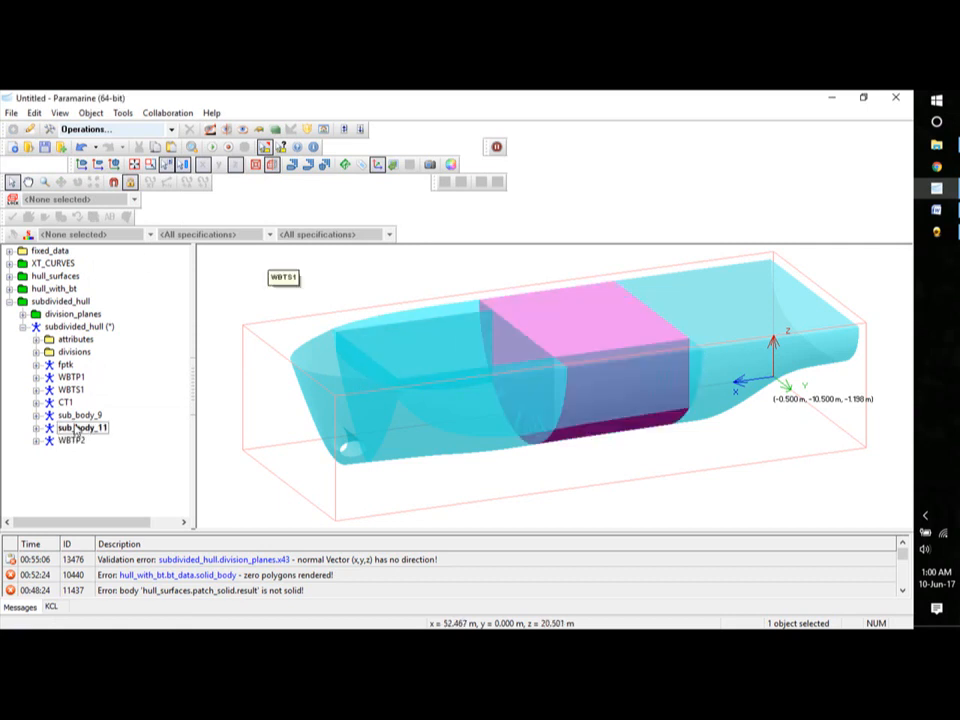
right_click(75, 429)
mouse_move(115, 198)
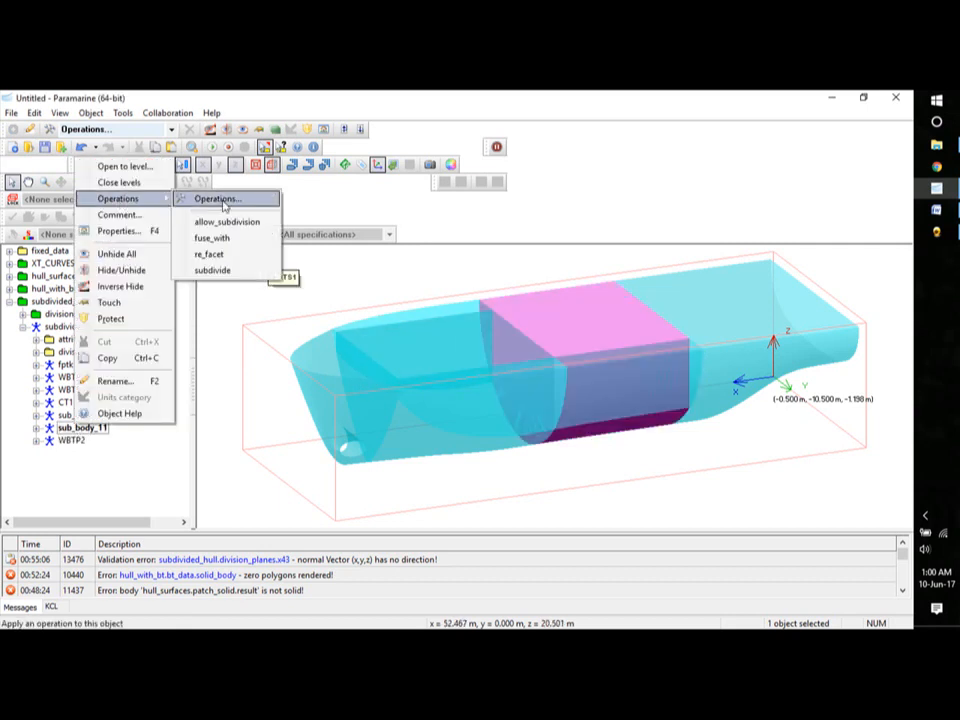
left_click(212, 271)
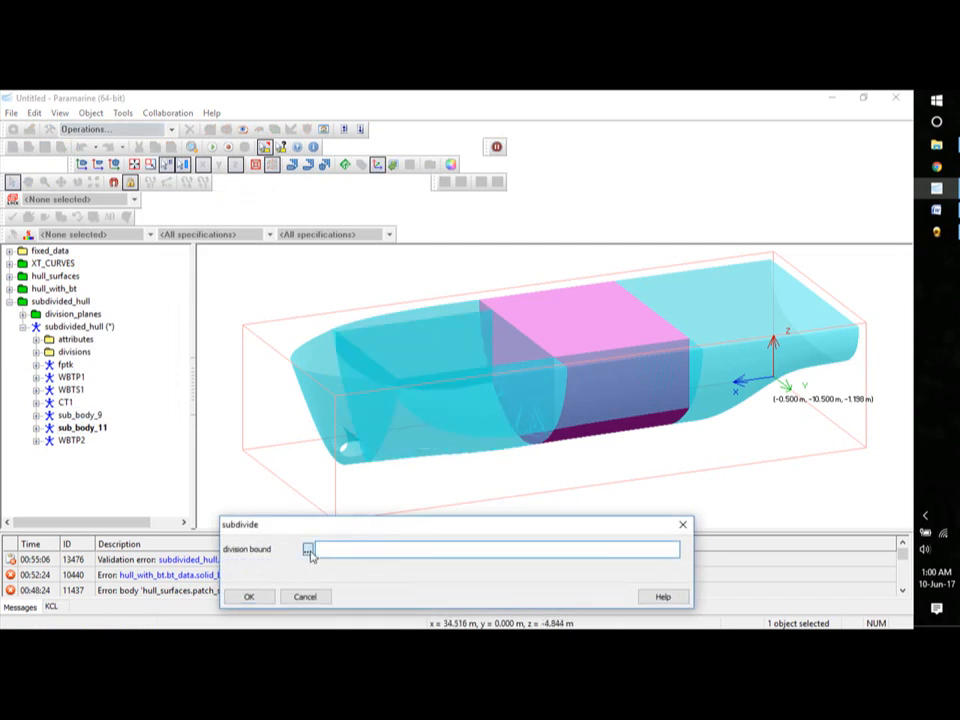
left_click(308, 550)
left_click(398, 382)
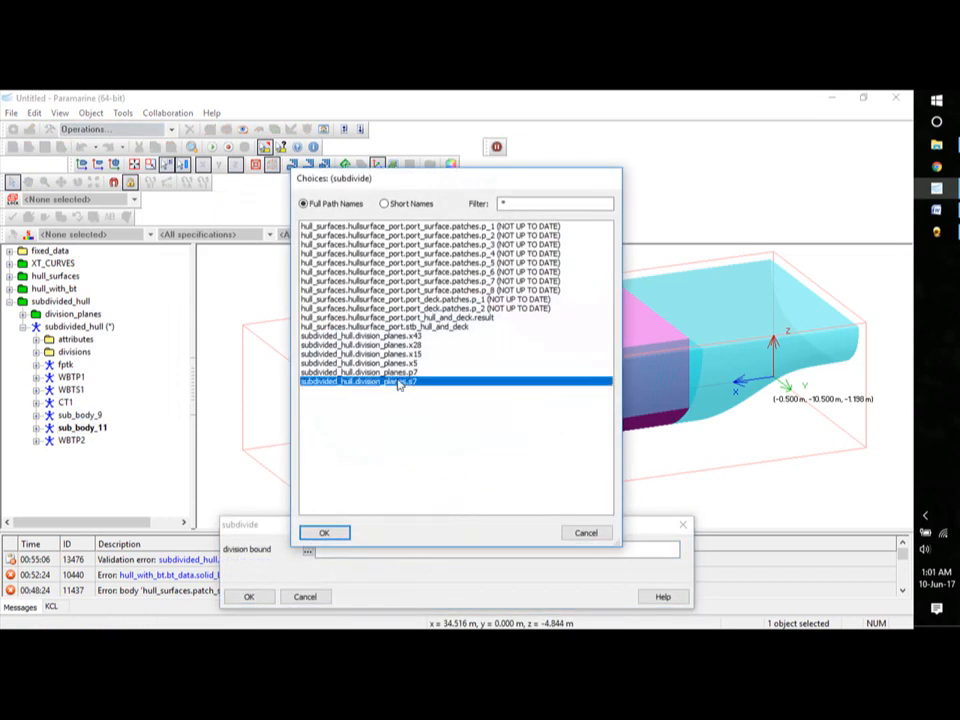
left_click(330, 532)
left_click(251, 597)
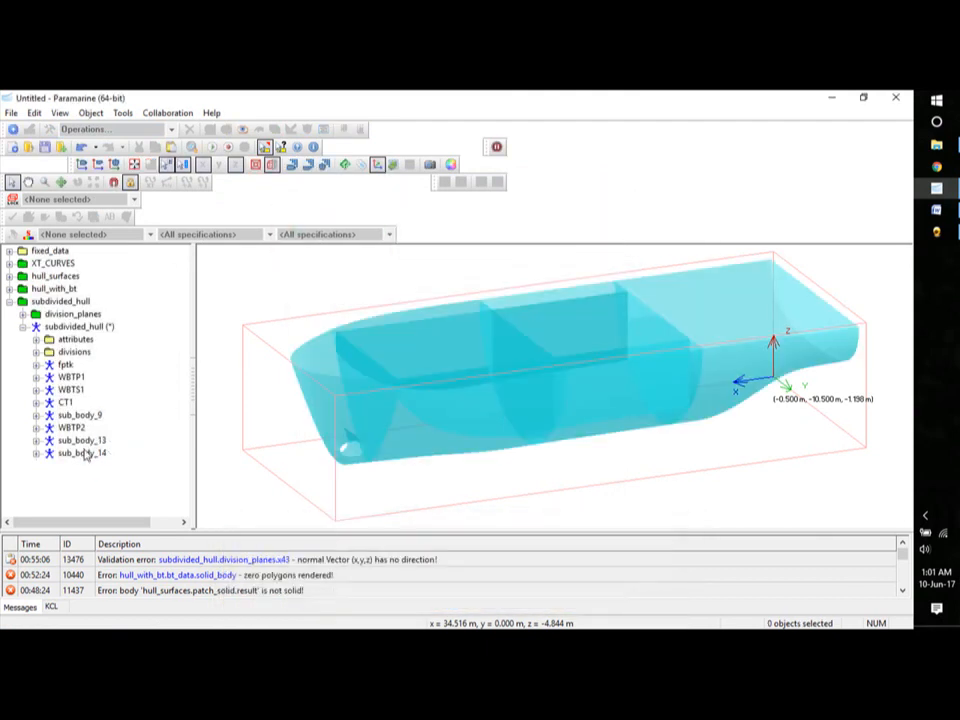
- Rename sub_body_13, the side compartment cut off by plane s7 between x28 and x15, as WBTS2
left_click(84, 429)
left_click(85, 440)
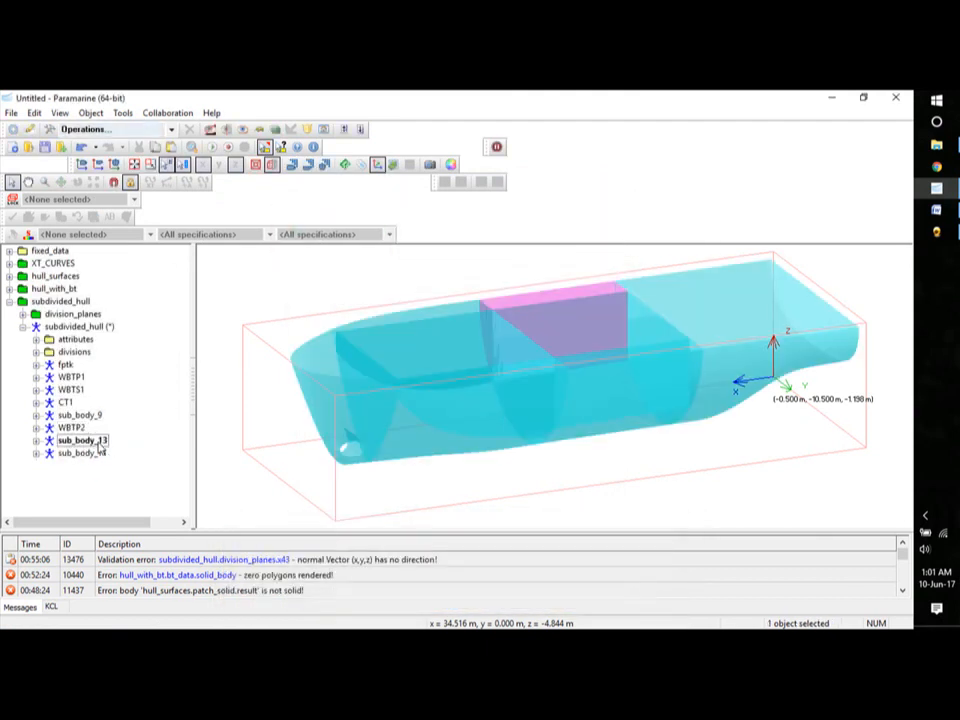
right_click(97, 441)
left_click(135, 399)
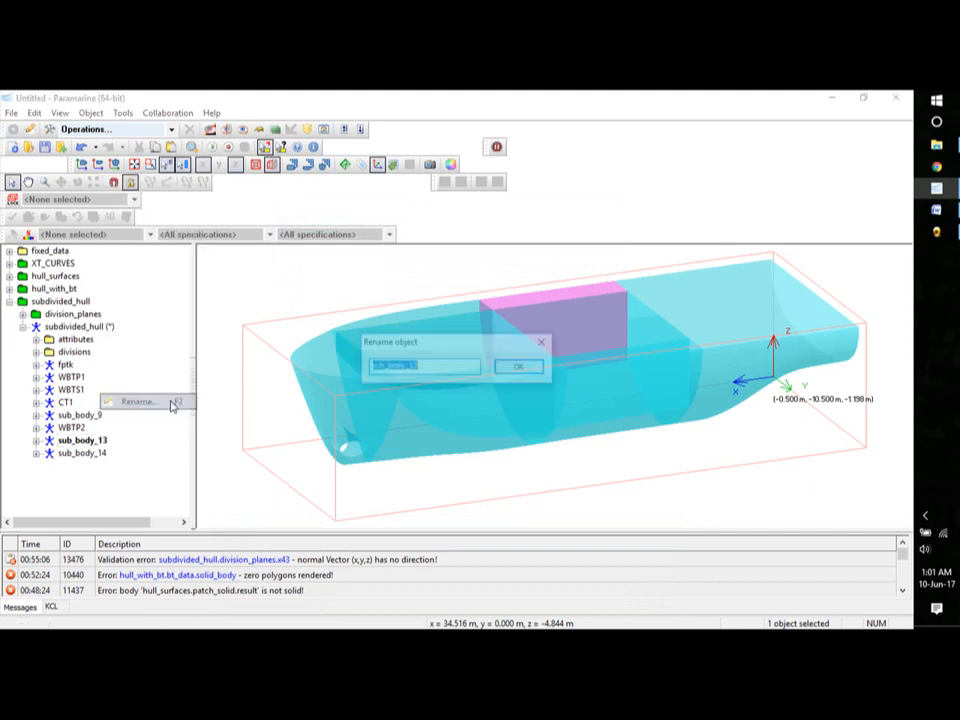
type("WBT")
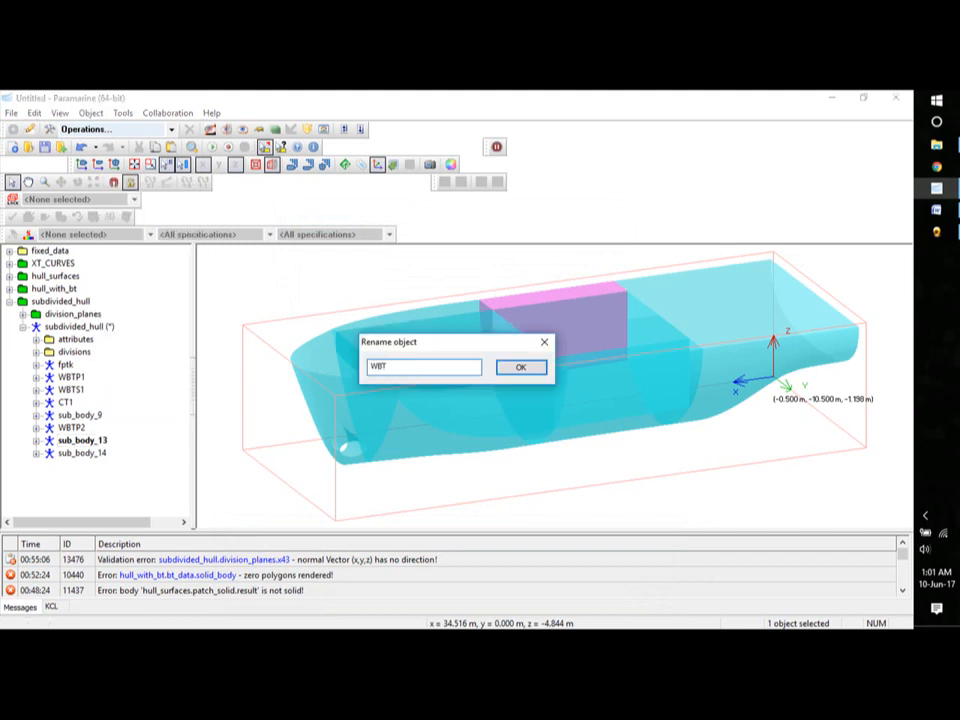
type("S2")
left_click(528, 368)
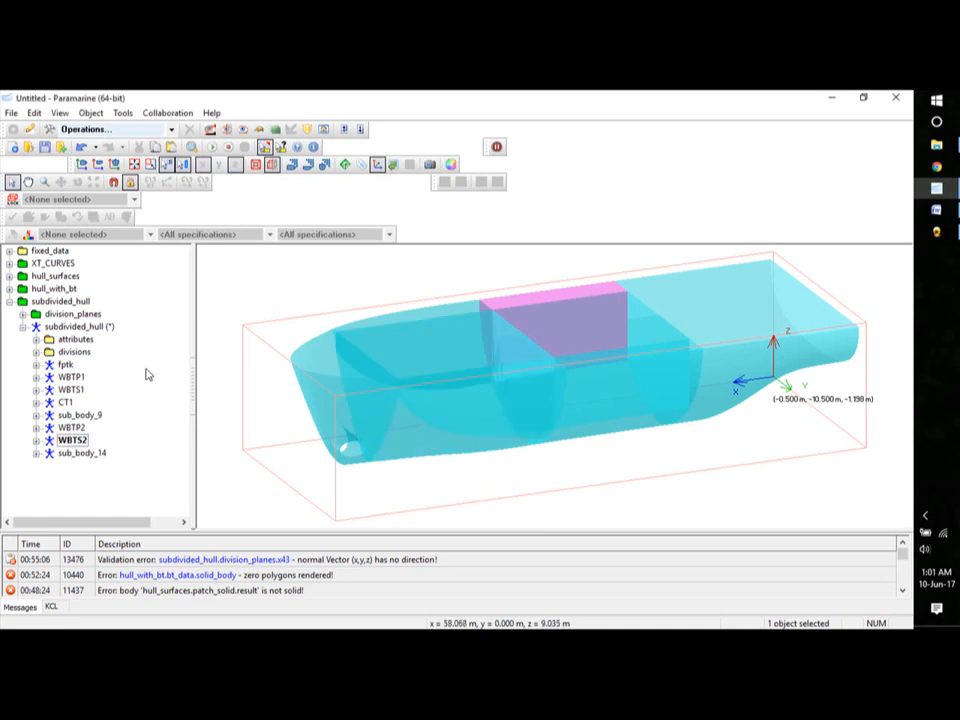
- Rename sub_body_14, the centre compartment between WBTP2 and WBTS2, as CT2
left_click(88, 417)
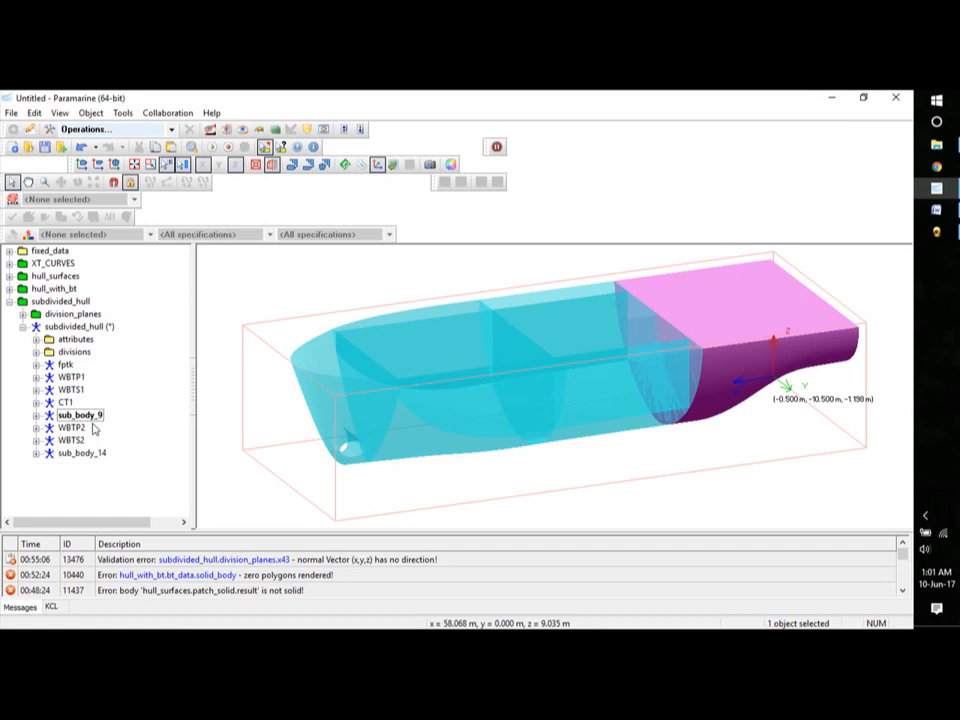
left_click(83, 454)
right_click(83, 454)
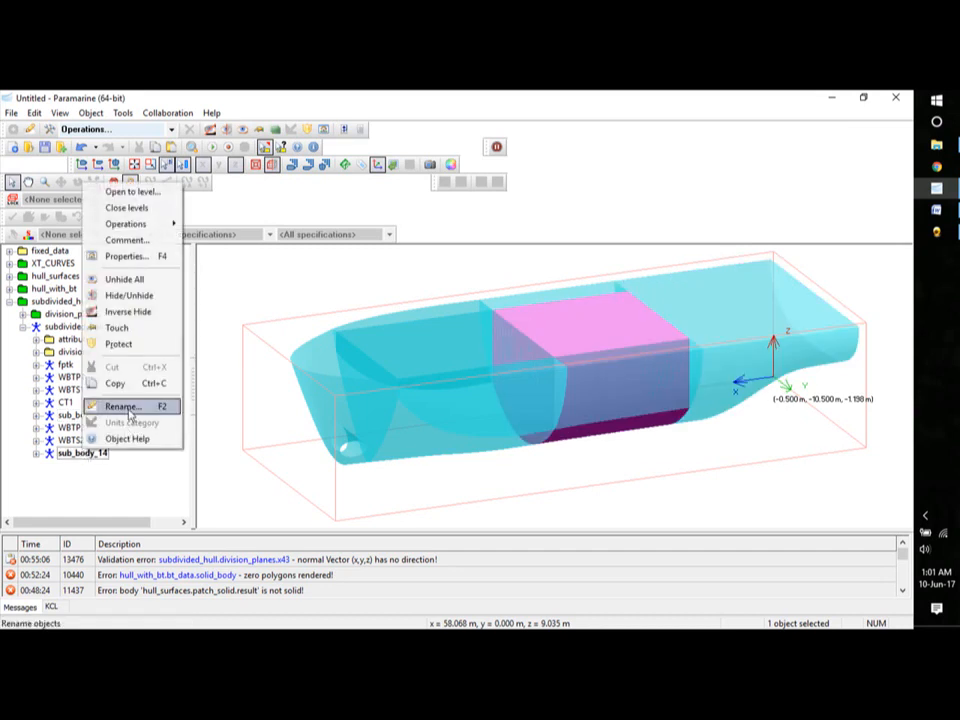
left_click(128, 406)
type("CT")
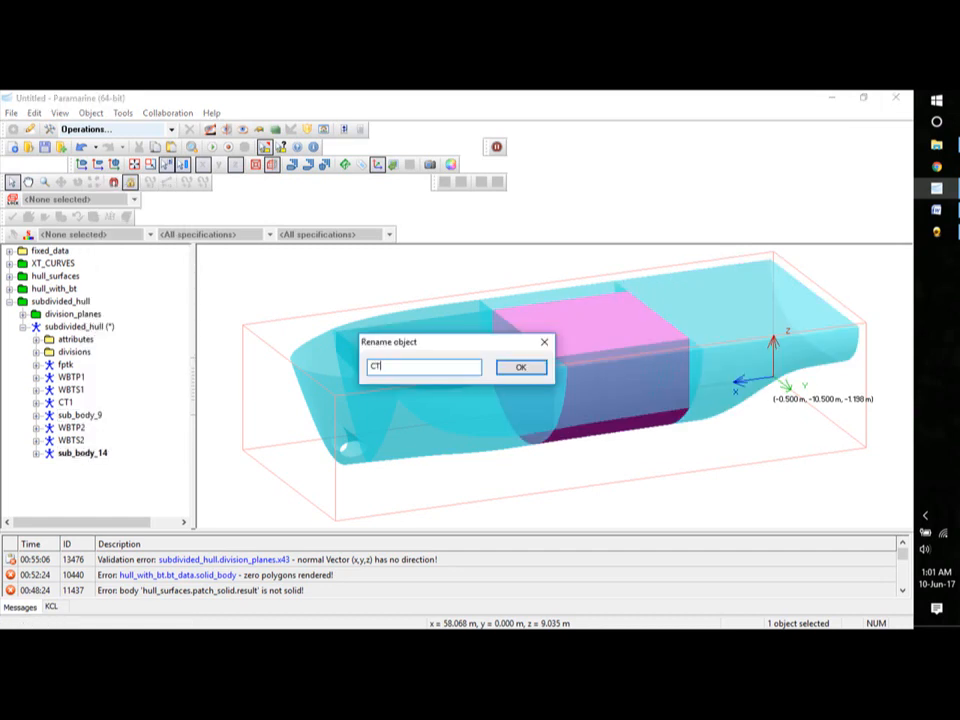
type("2")
left_click(521, 367)
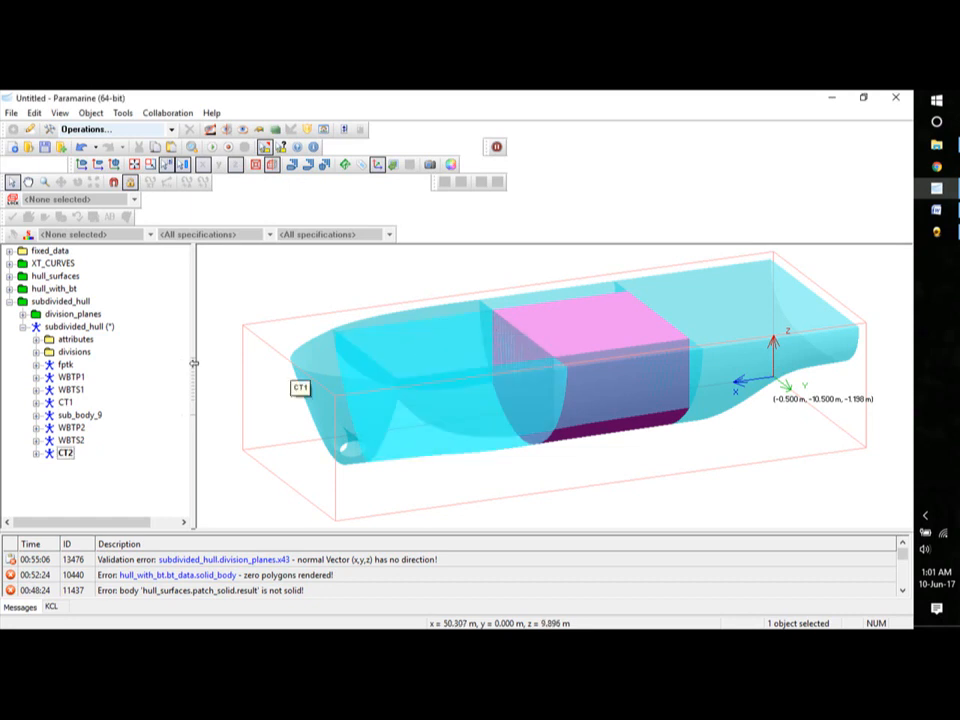
- Subdivide sub_body_9, the hull portion aft of plane x15, using subdivided_hull.division_planes.x5 as the division bound
left_click(82, 416)
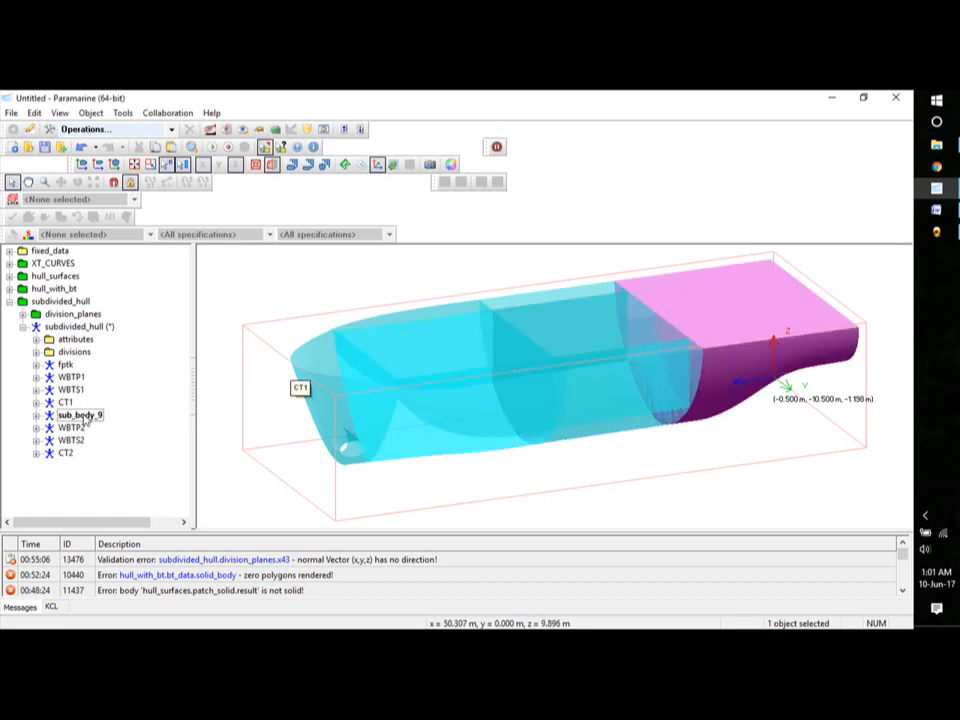
right_click(86, 422)
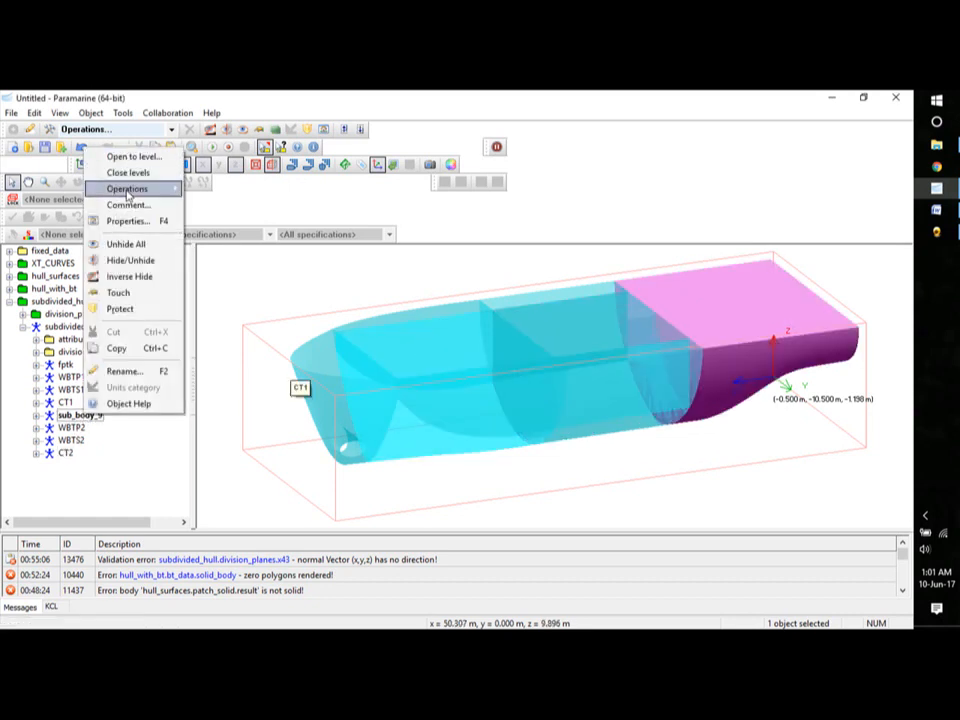
mouse_move(135, 189)
left_click(222, 260)
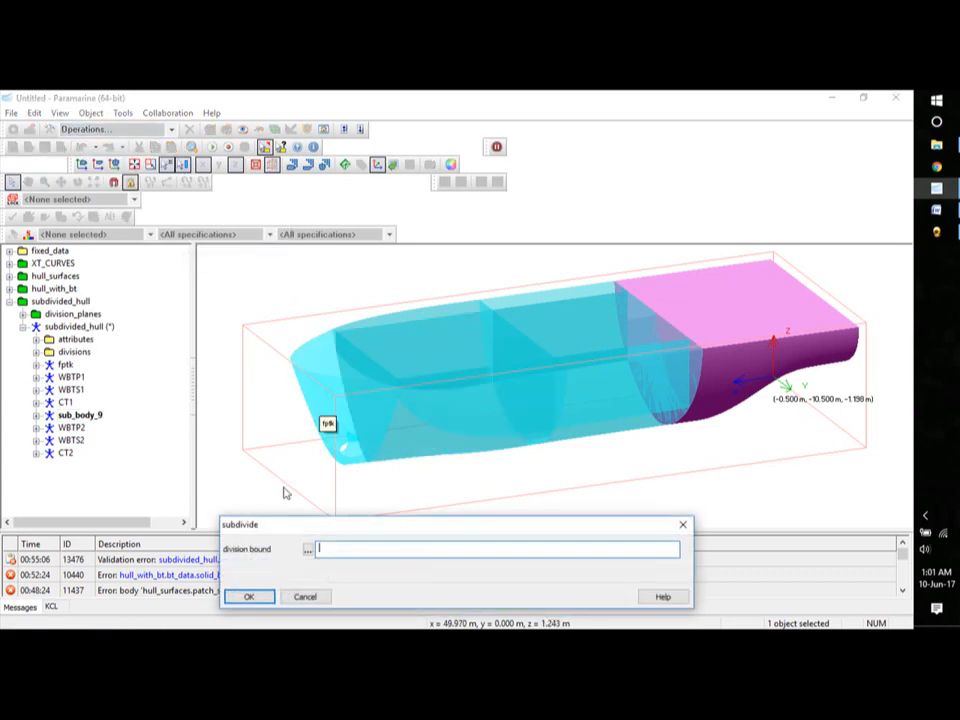
left_click(306, 549)
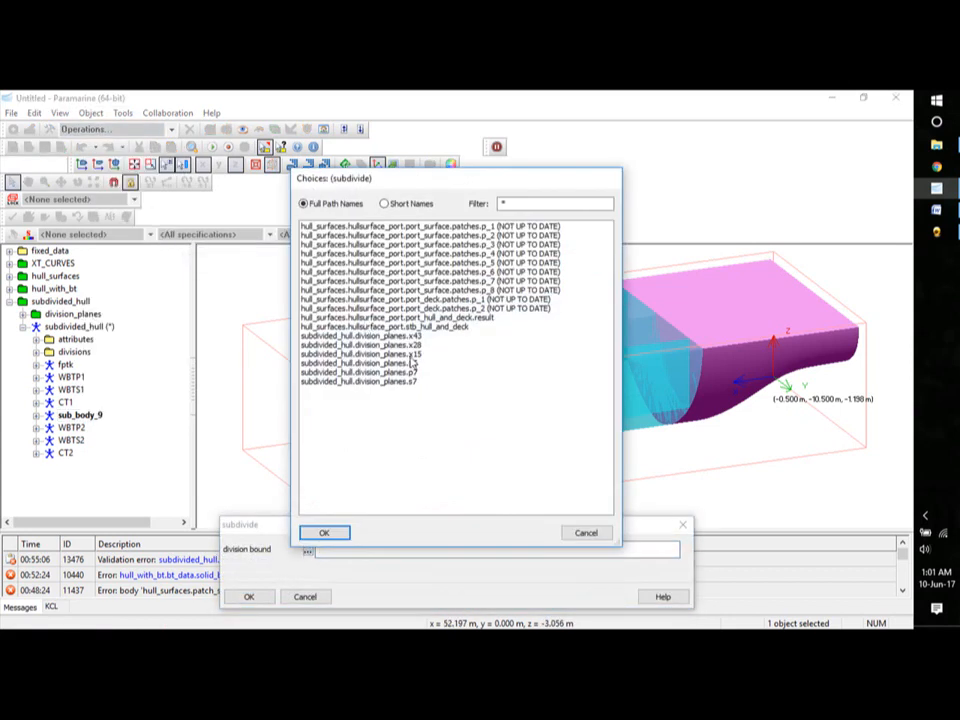
left_click(364, 363)
left_click(345, 532)
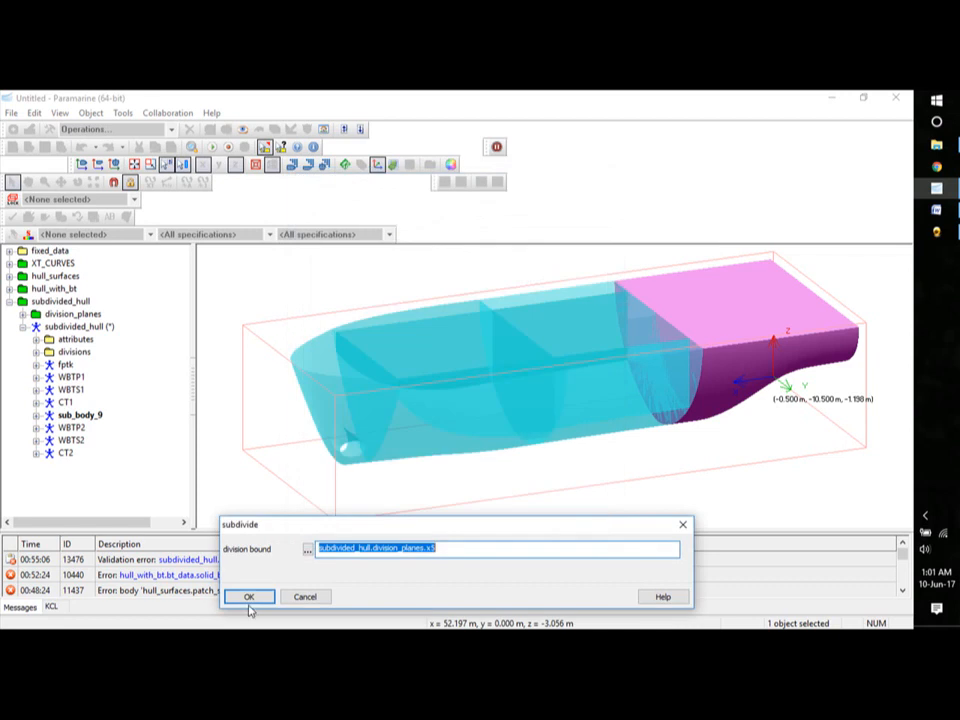
left_click(249, 596)
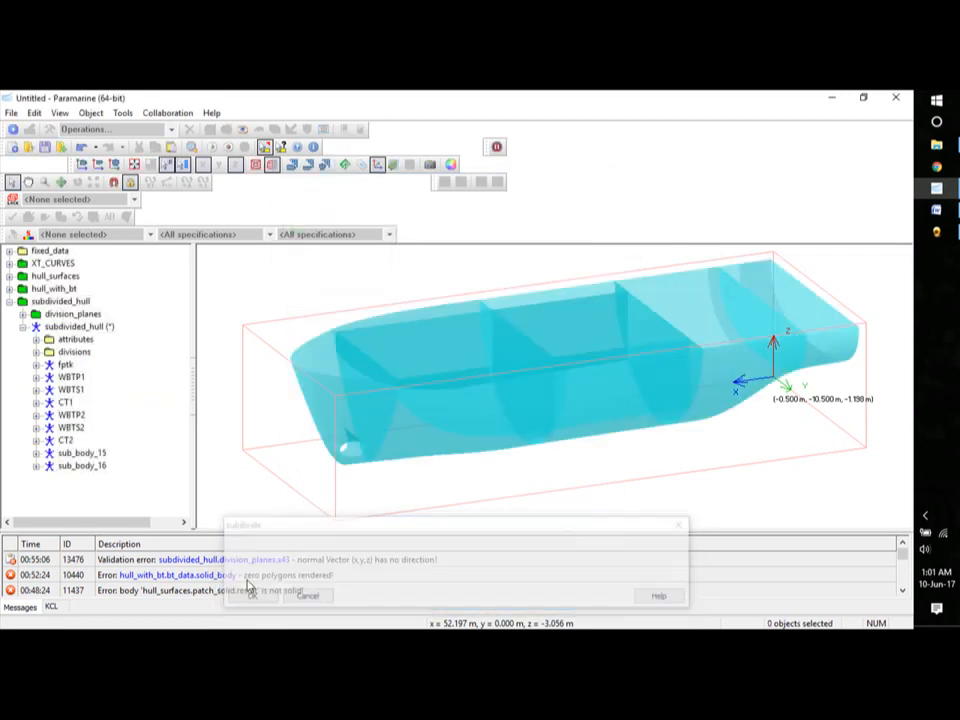
- Rename sub_body_15, the aftmost compartment behind plane x5, as Aftpktk
left_click(80, 454)
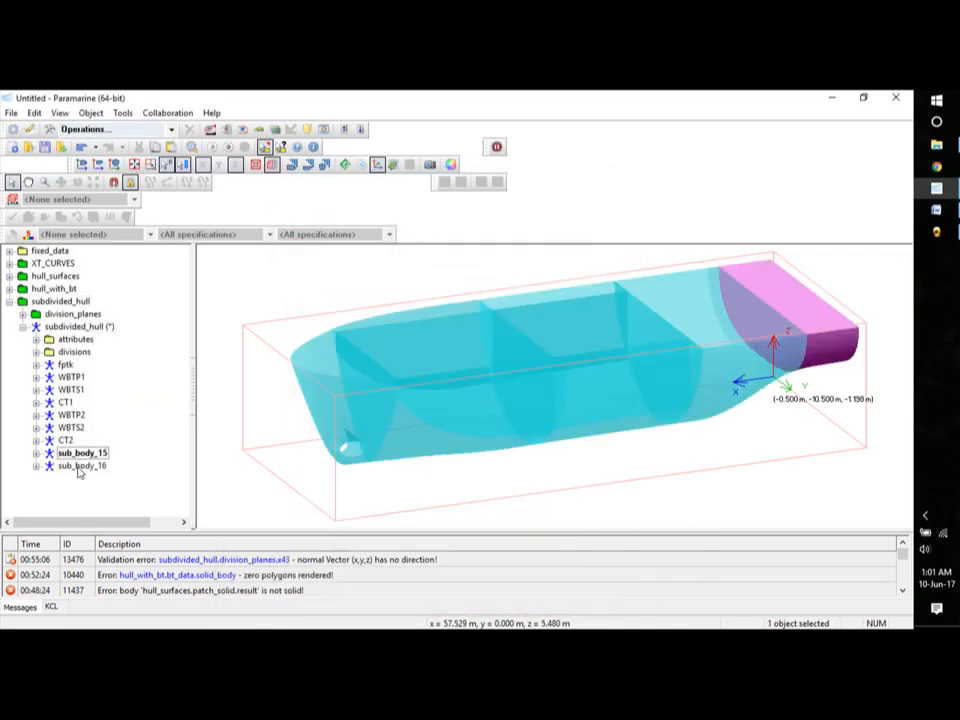
right_click(84, 458)
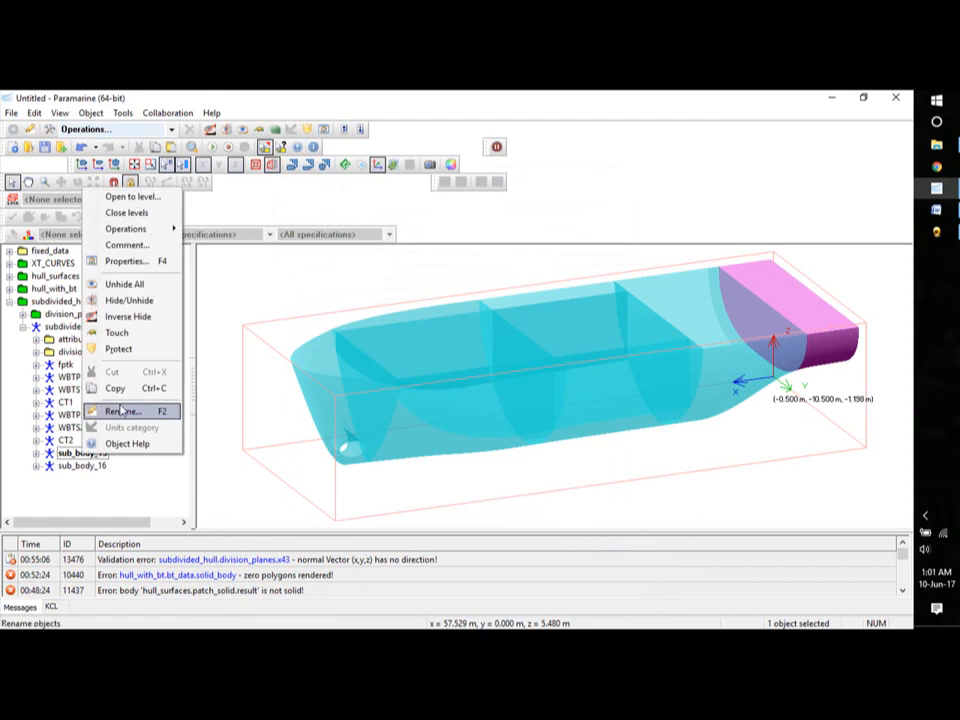
left_click(120, 410)
type("Aftpktk")
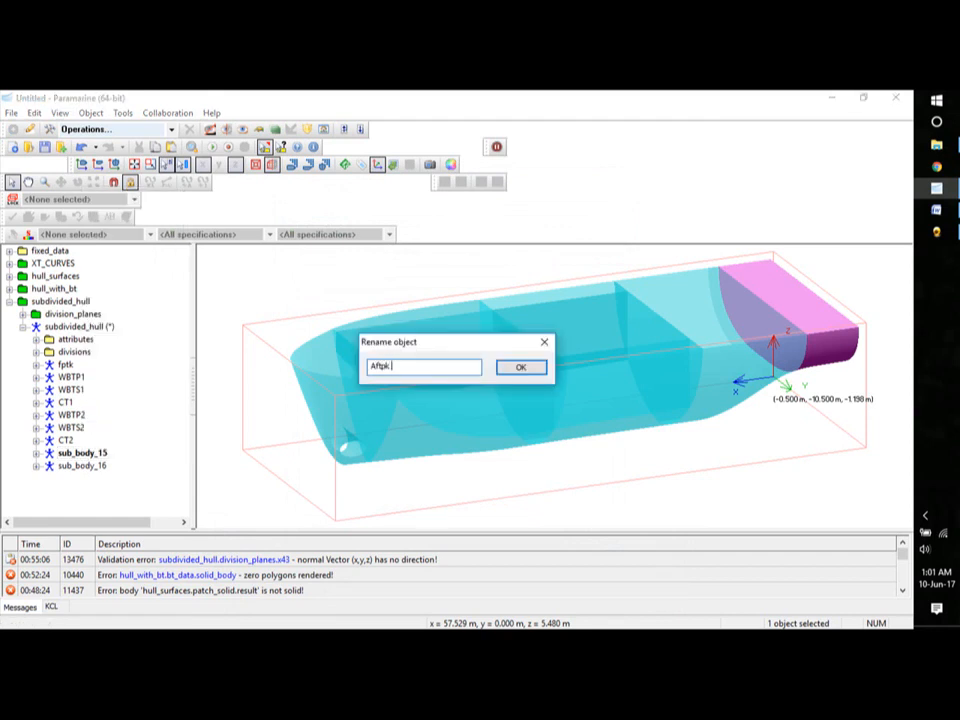
left_click(522, 367)
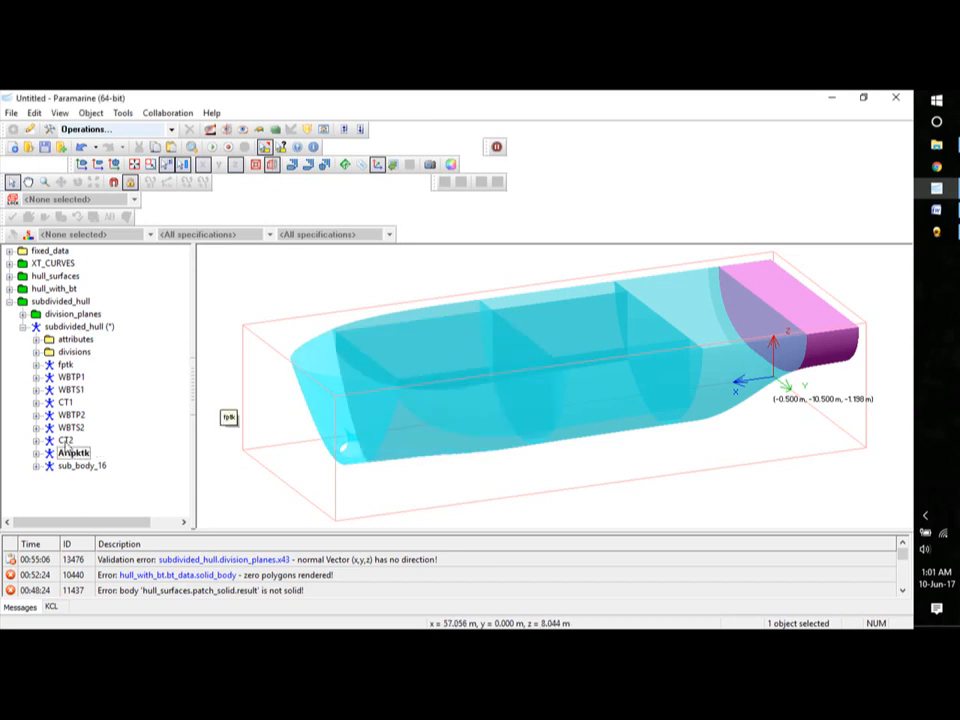
- Subdivide sub_body_16, the hull portion between planes x15 and x5, using subdivided_hull.division_planes.p7 as the division bound
left_click(74, 466)
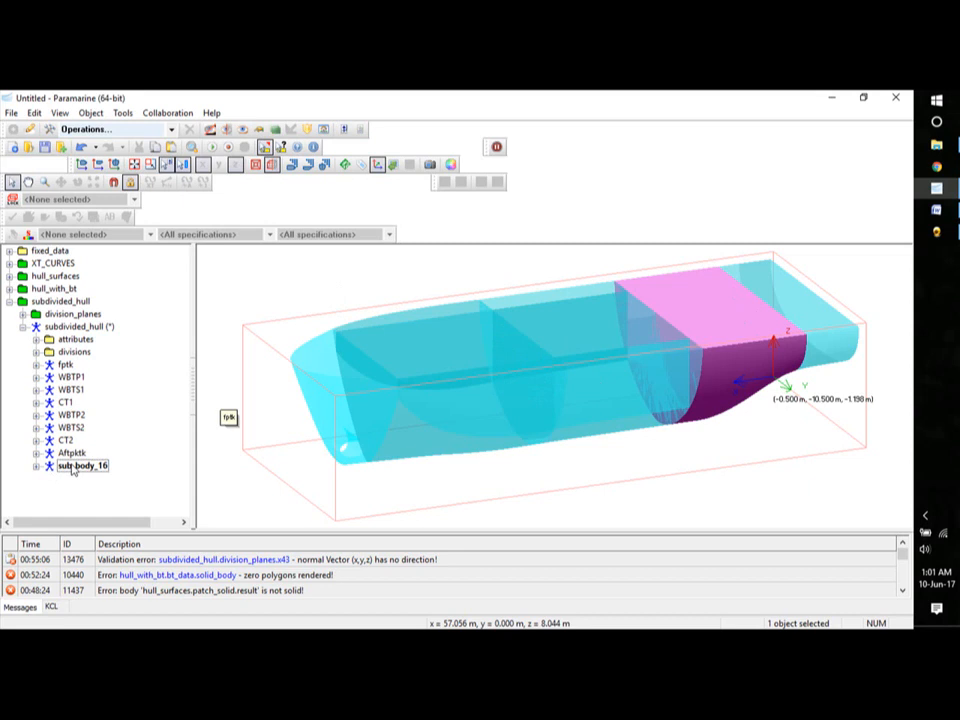
right_click(72, 469)
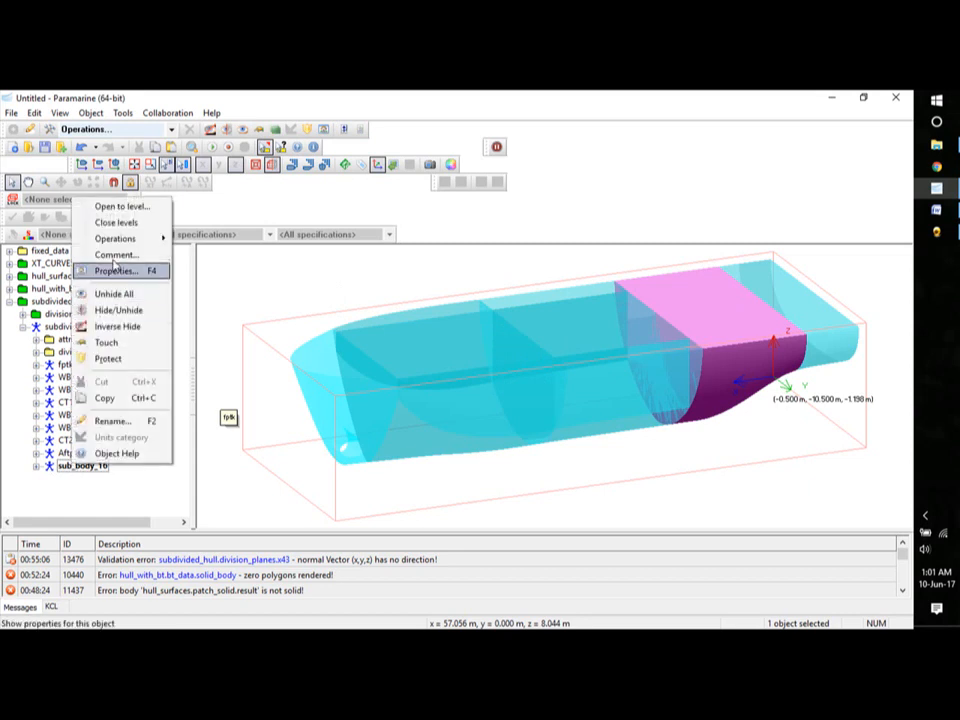
mouse_move(122, 244)
left_click(210, 310)
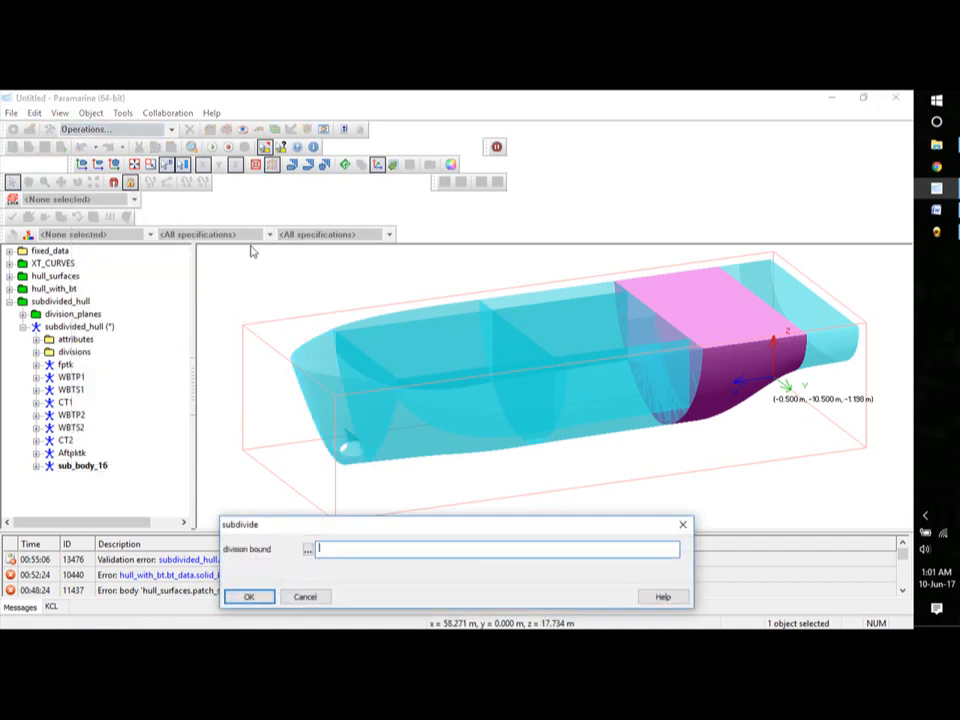
left_click(308, 550)
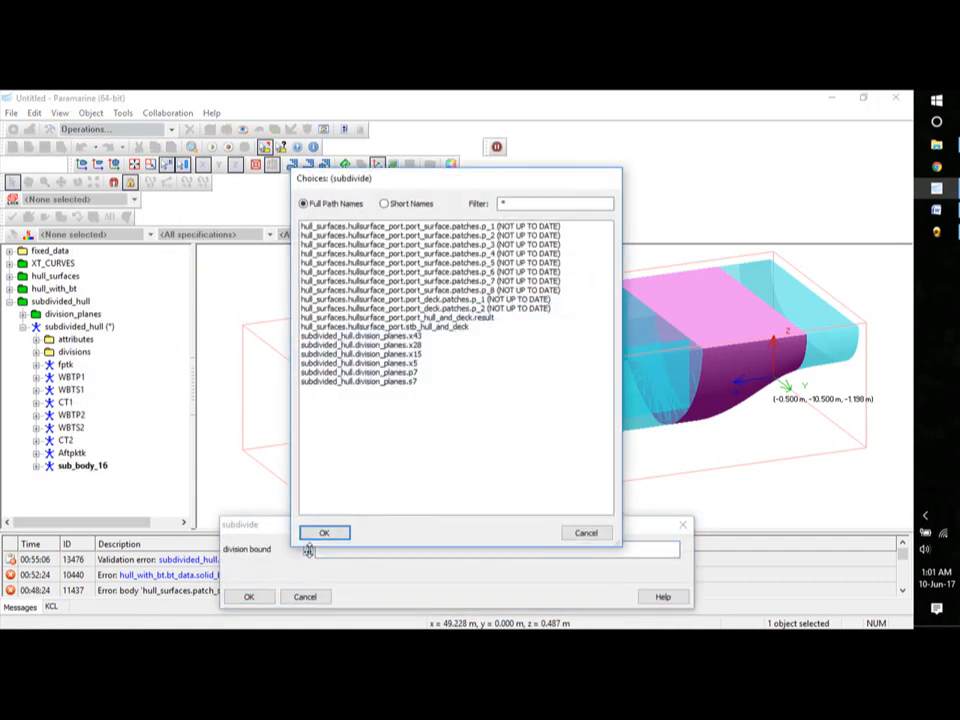
left_click(398, 372)
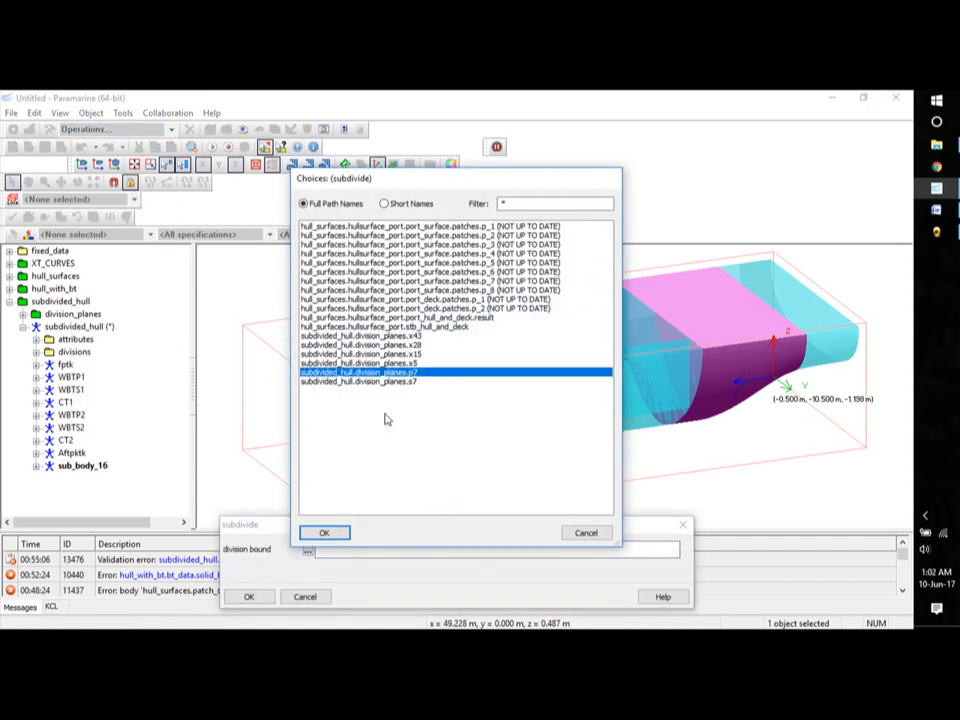
left_click(330, 533)
left_click(248, 597)
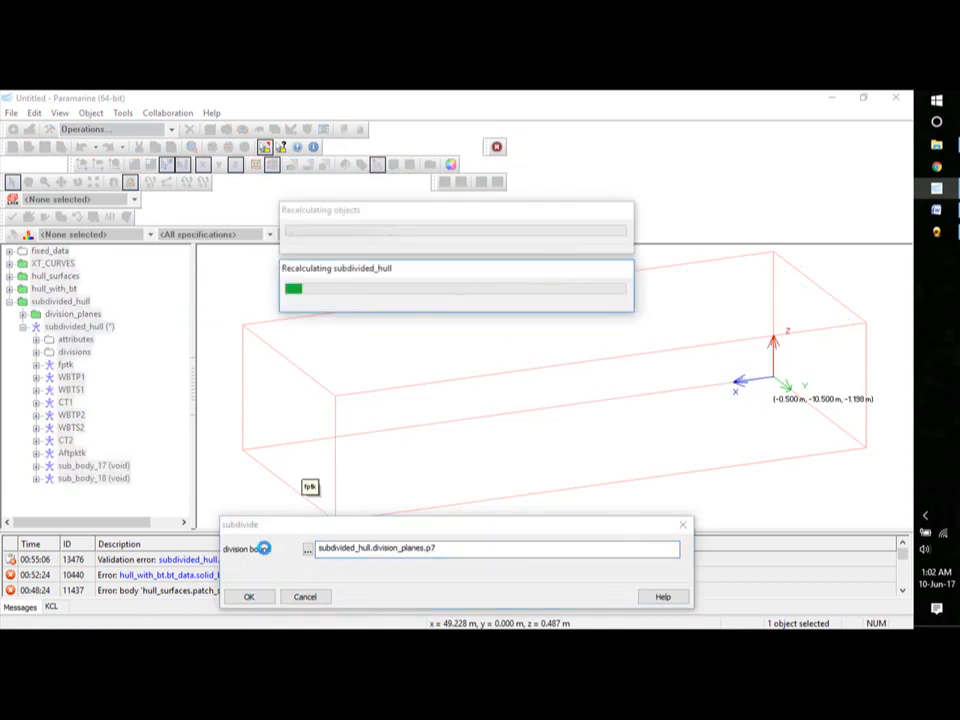
- Rename sub_body_18, the side compartment cut off by plane p7 between x15 and x5, as FOTP
left_click(100, 466)
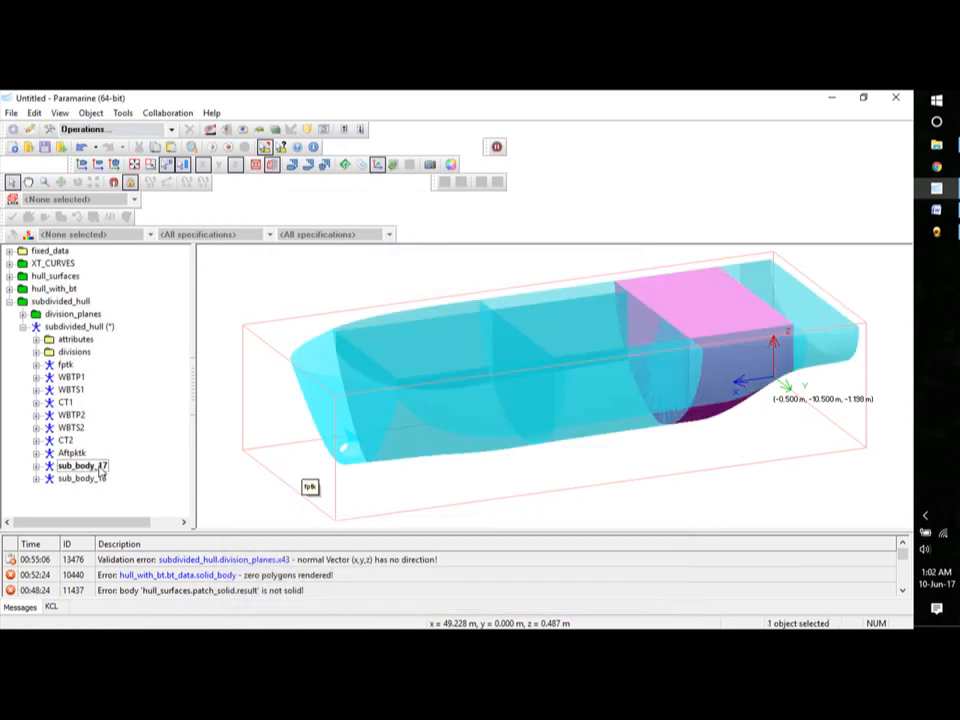
left_click(92, 479)
right_click(93, 481)
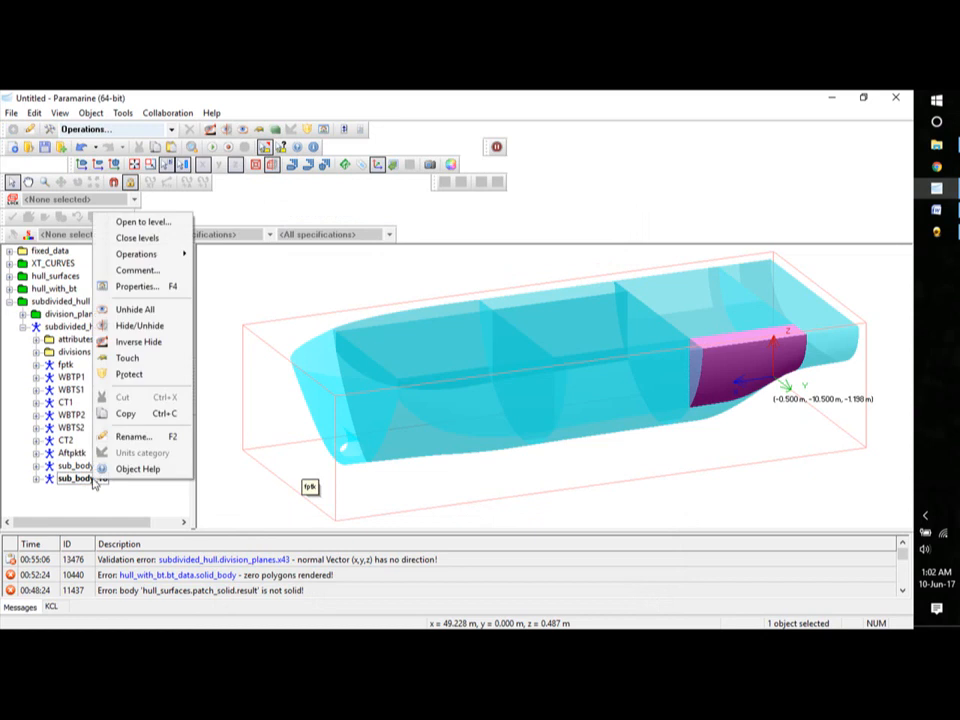
left_click(132, 437)
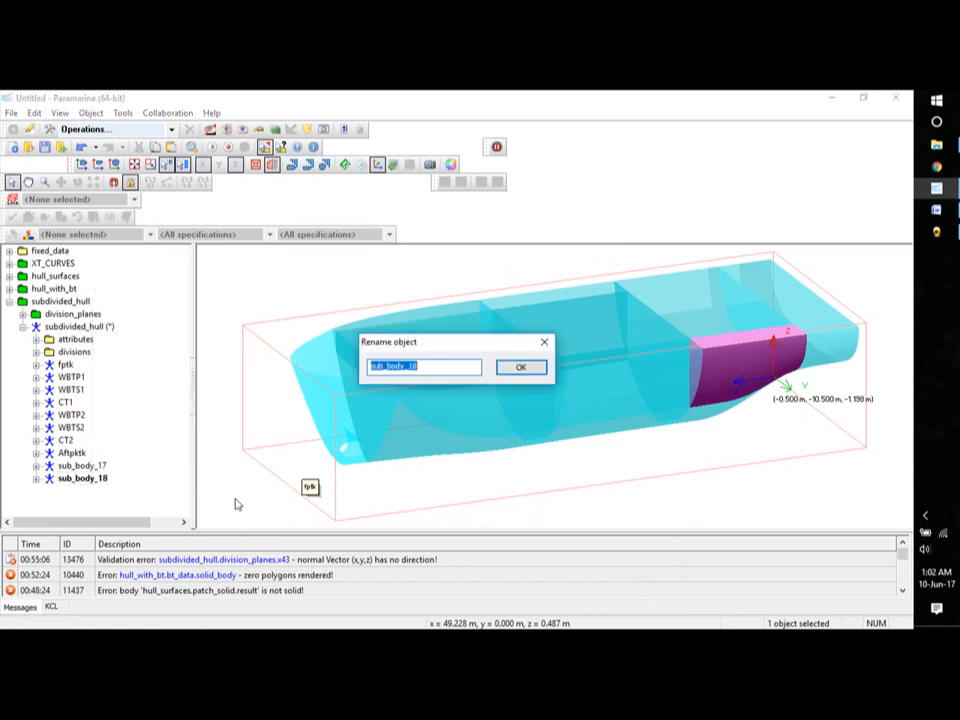
type("FOTP")
left_click(519, 367)
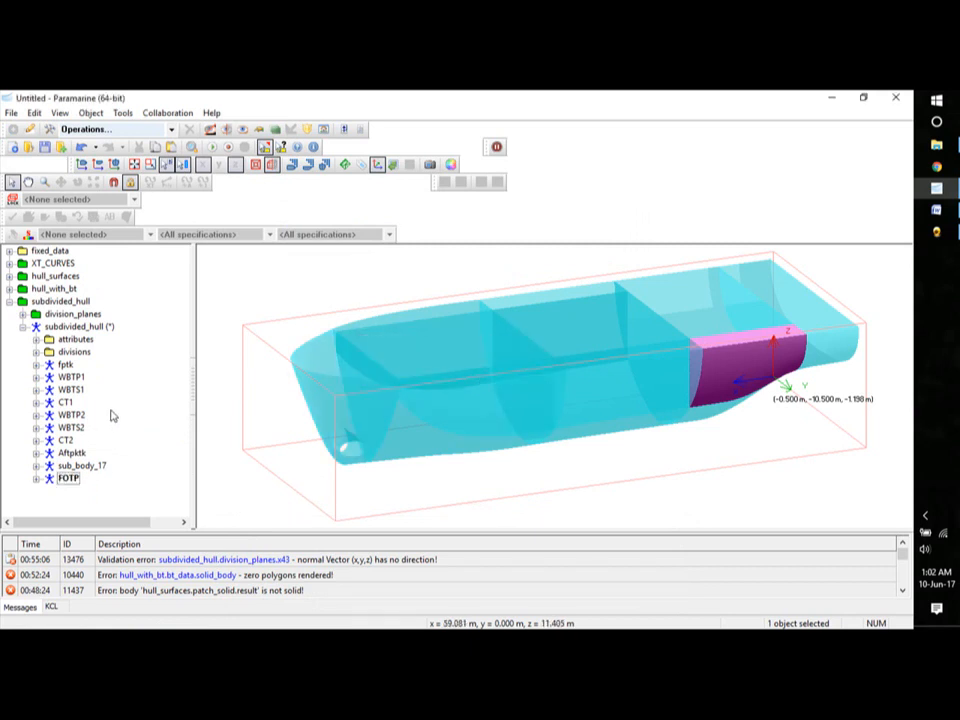
- Subdivide sub_body_17, the portion inboard of FOTP, using subdivided_hull.division_planes.s7 as the division bound
left_click(86, 467)
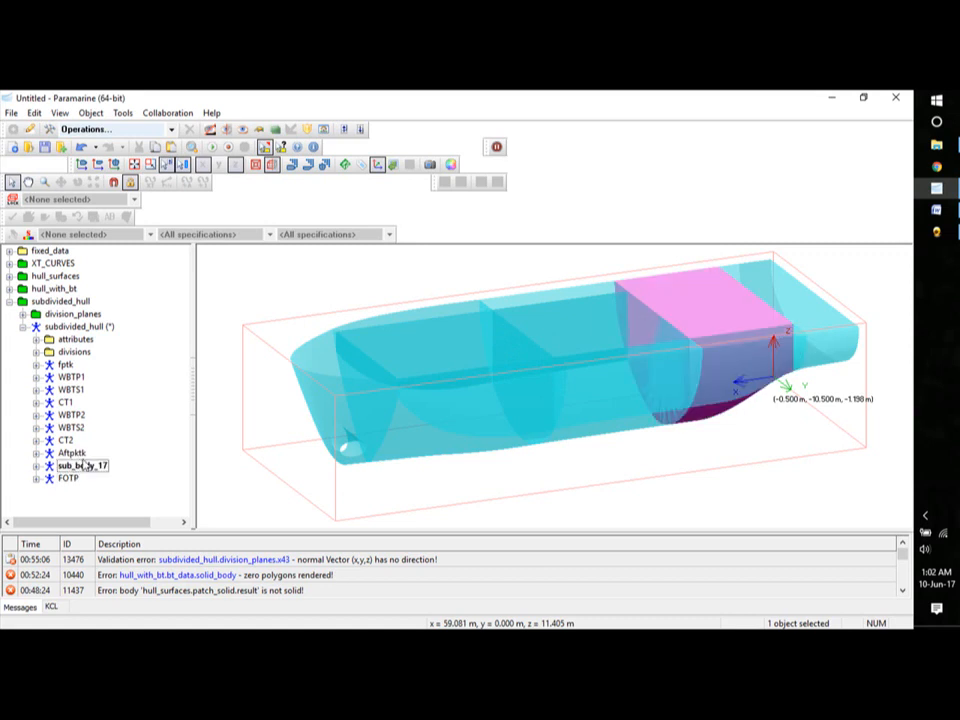
right_click(84, 466)
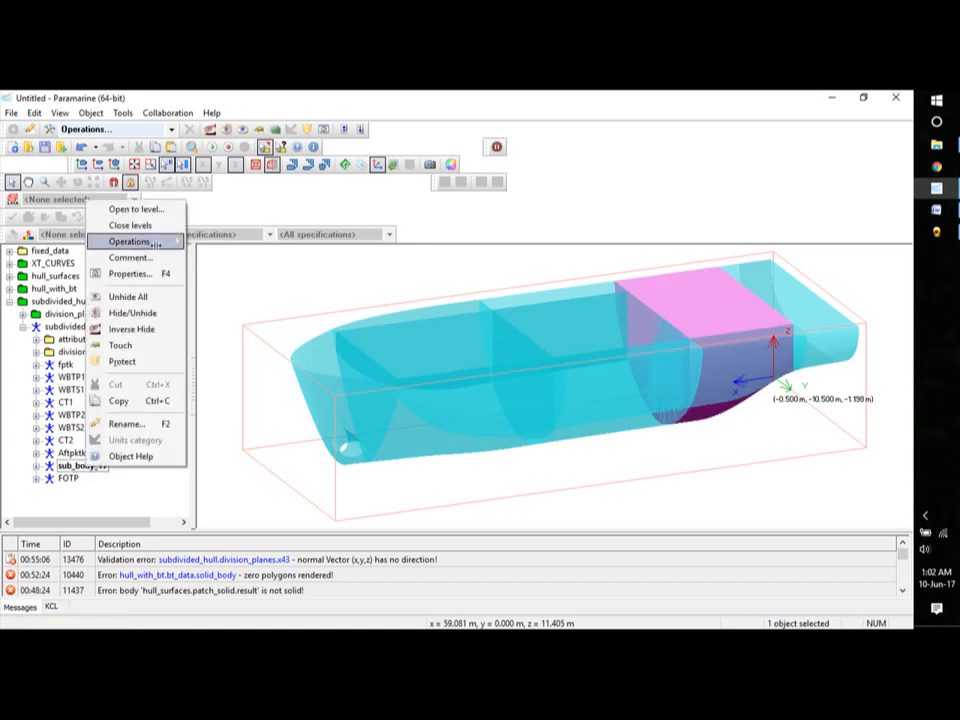
mouse_move(155, 243)
left_click(224, 313)
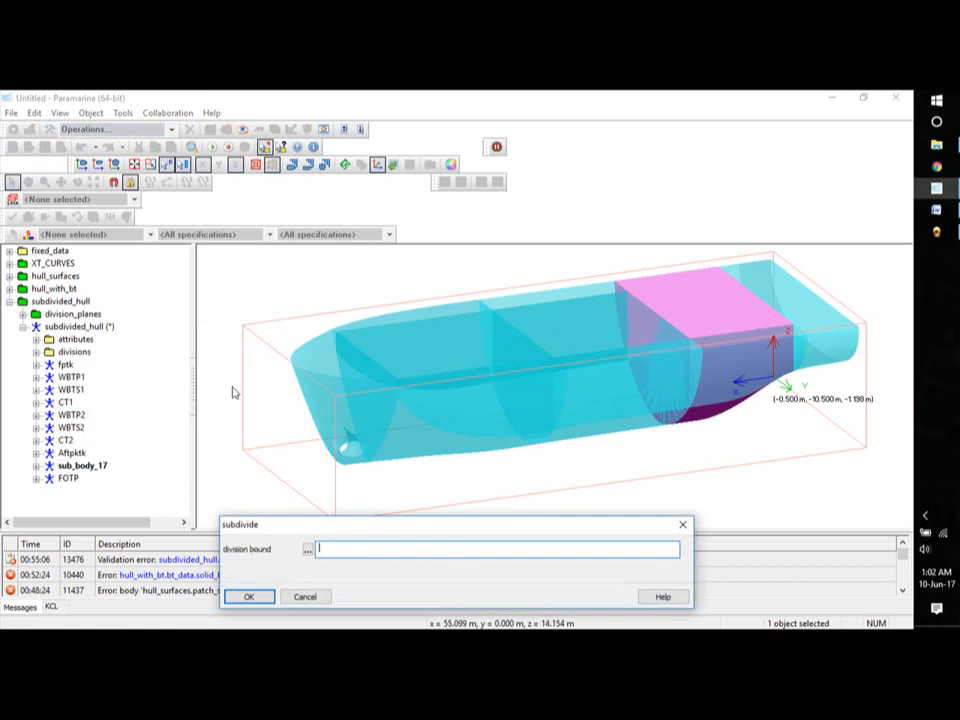
left_click(308, 550)
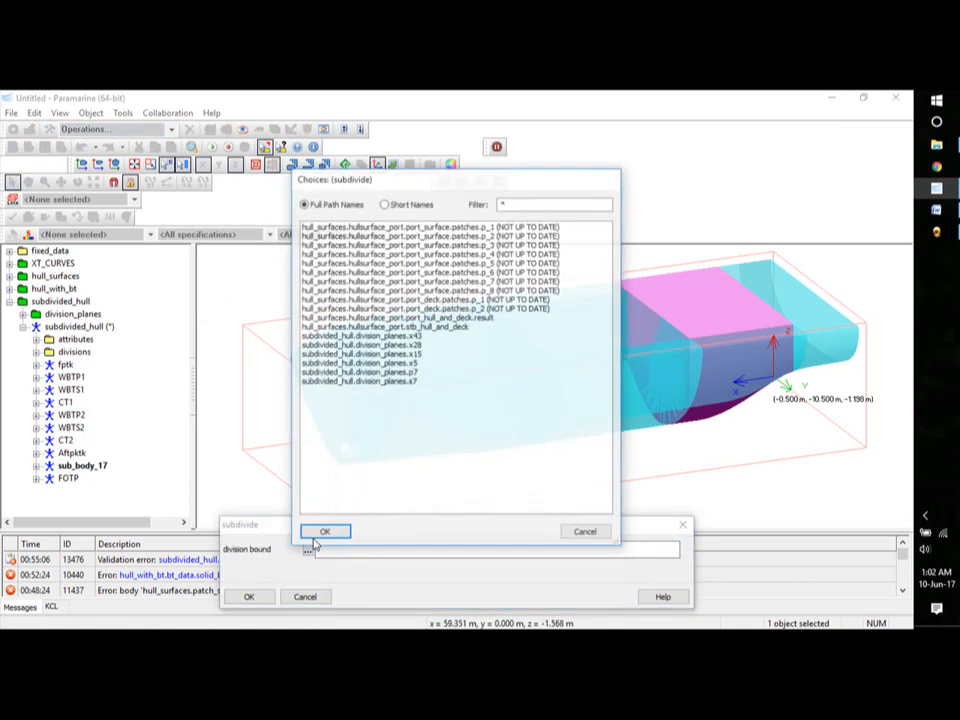
left_click(370, 372)
left_click(400, 381)
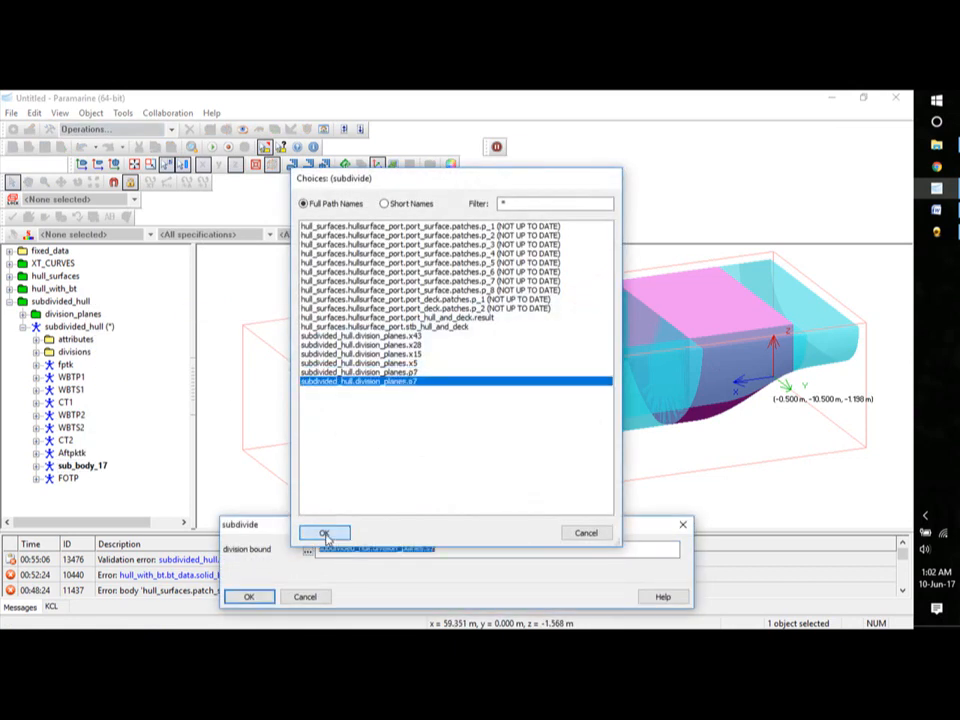
left_click(324, 533)
left_click(250, 596)
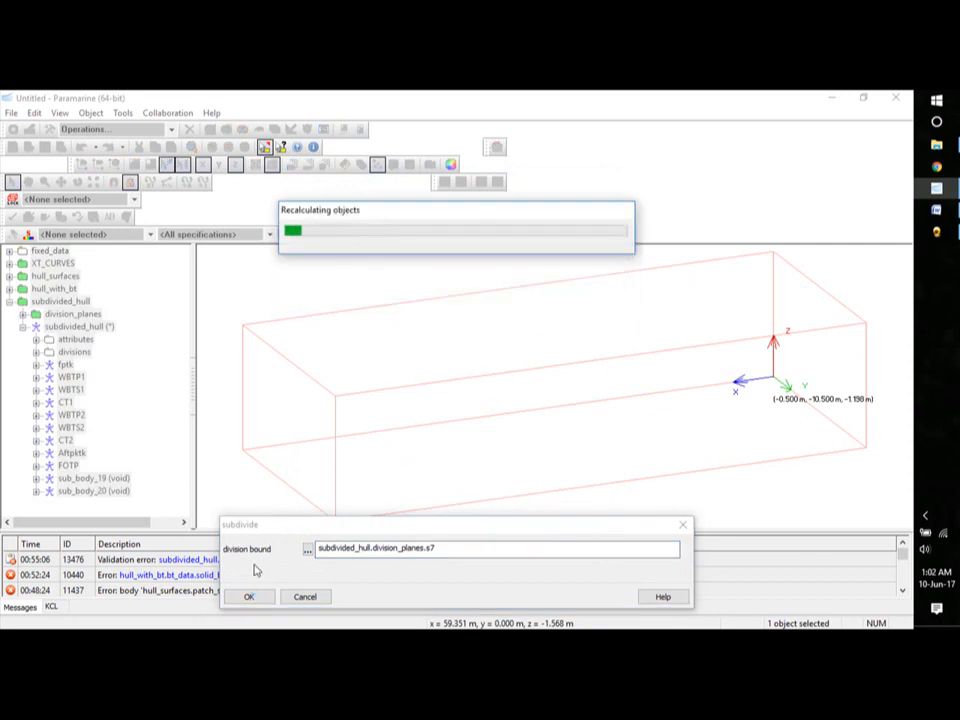
- Rename sub_body_19, the side compartment cut off by plane s7 between x15 and x5, as FOTS
left_click(95, 479)
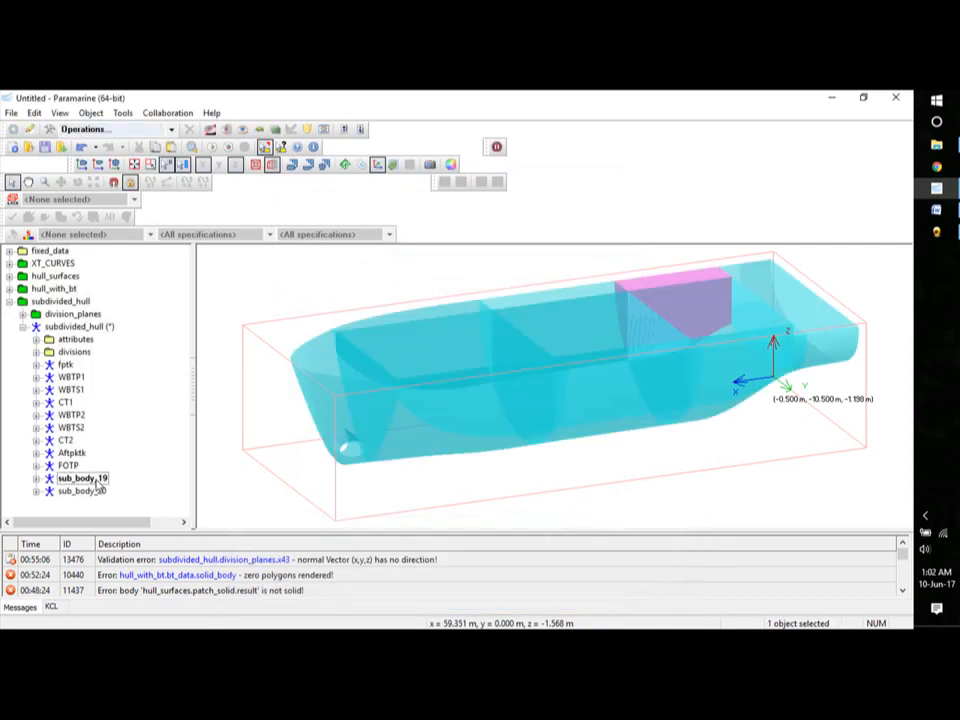
right_click(98, 481)
left_click(128, 436)
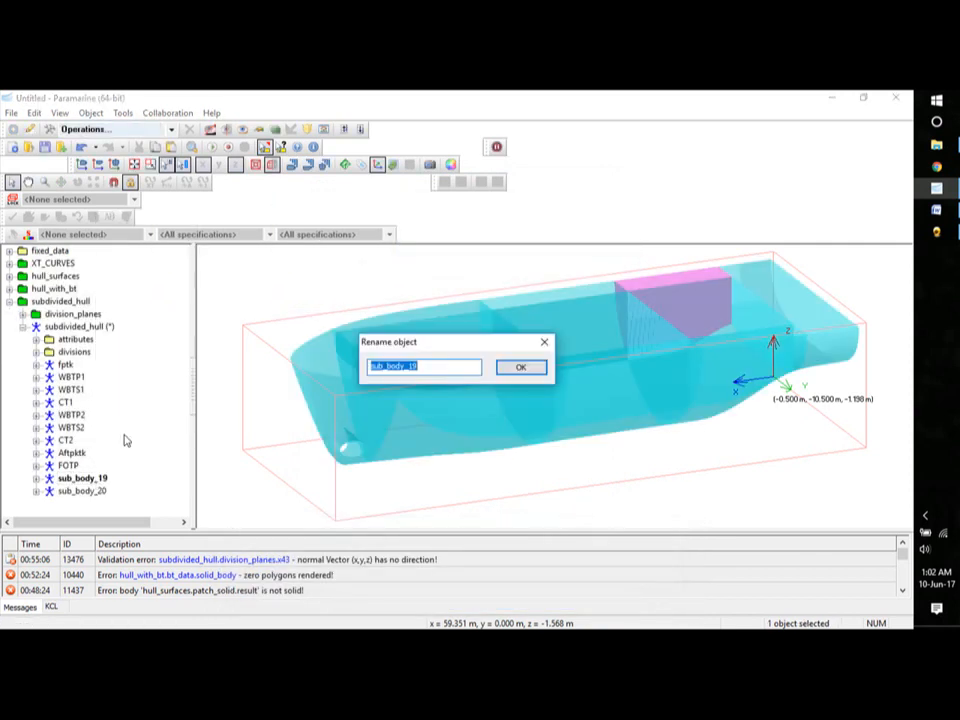
type("FOTS")
left_click(519, 367)
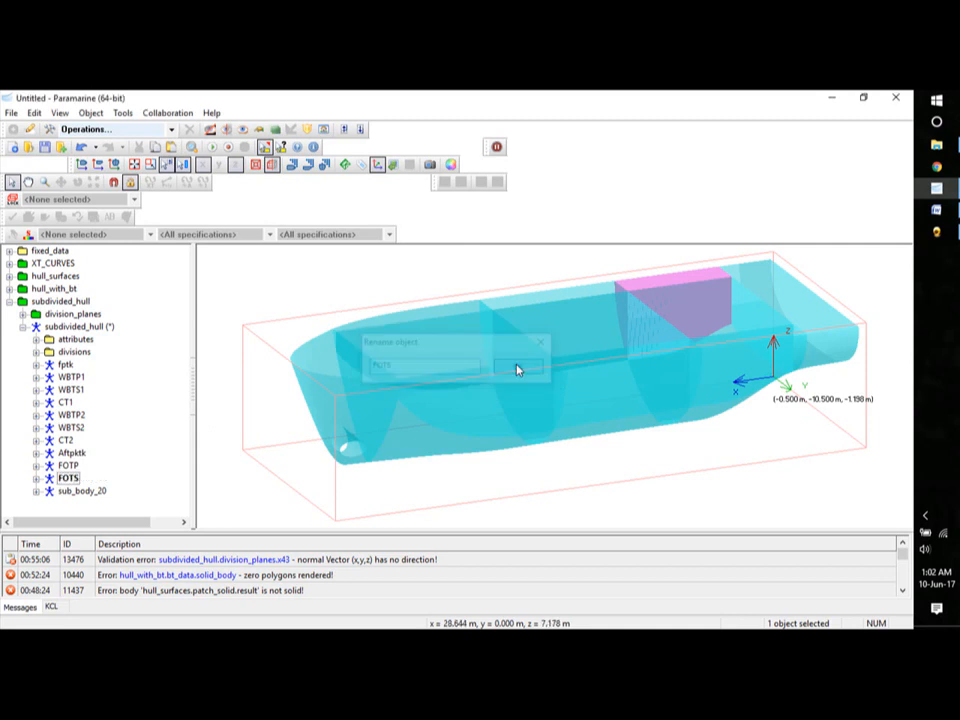
- Rename sub_body_20, the central compartment between FOTP and FOTS, as ER
left_click(79, 491)
right_click(84, 491)
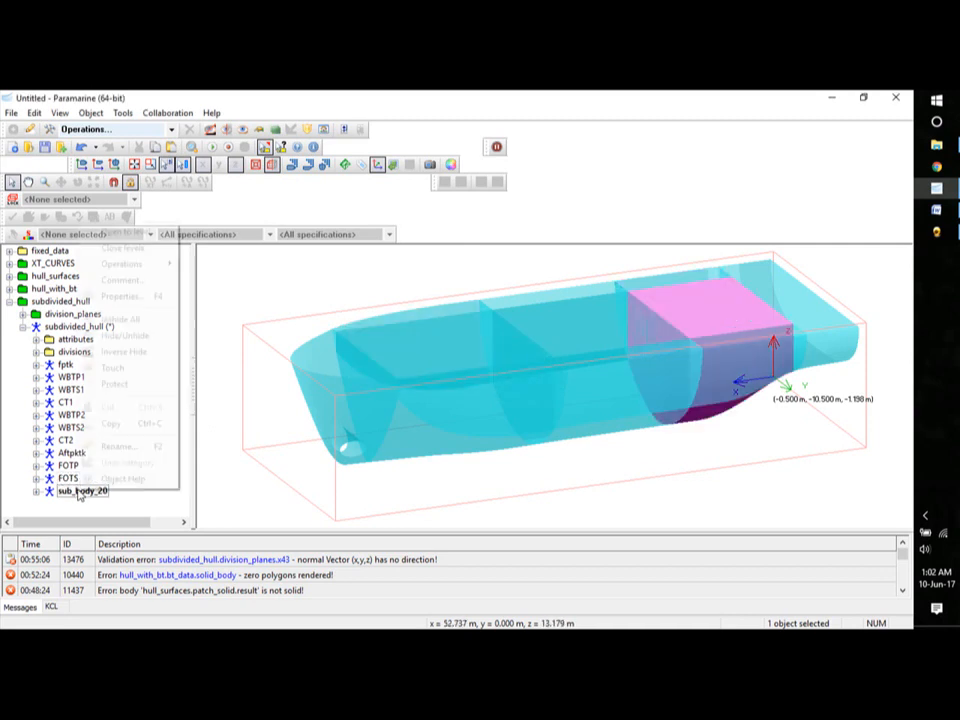
left_click(145, 446)
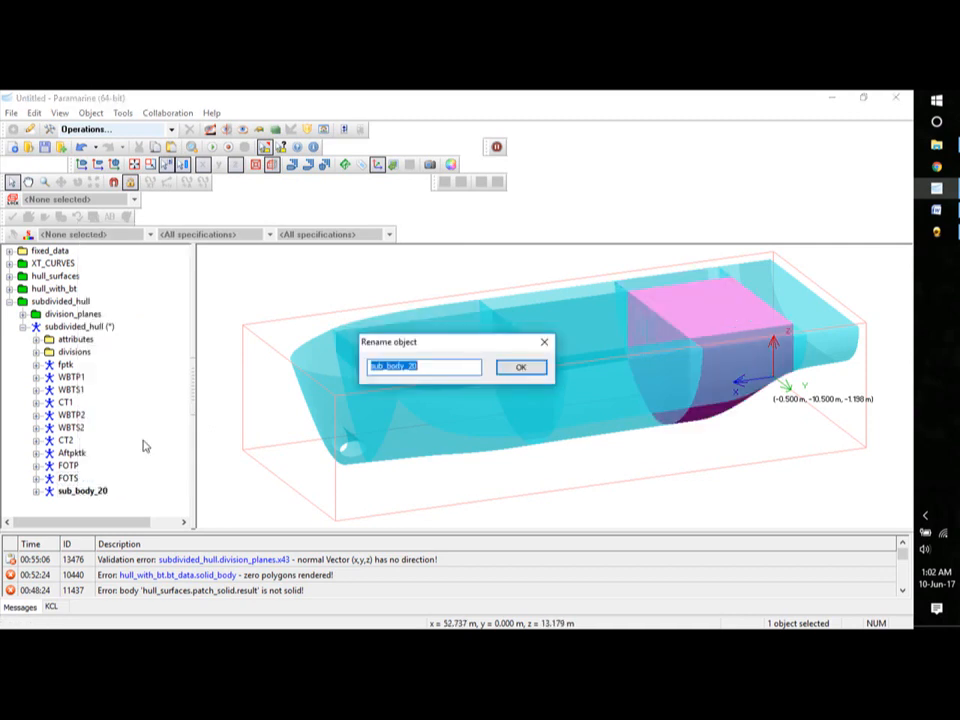
type("ER")
left_click(519, 367)
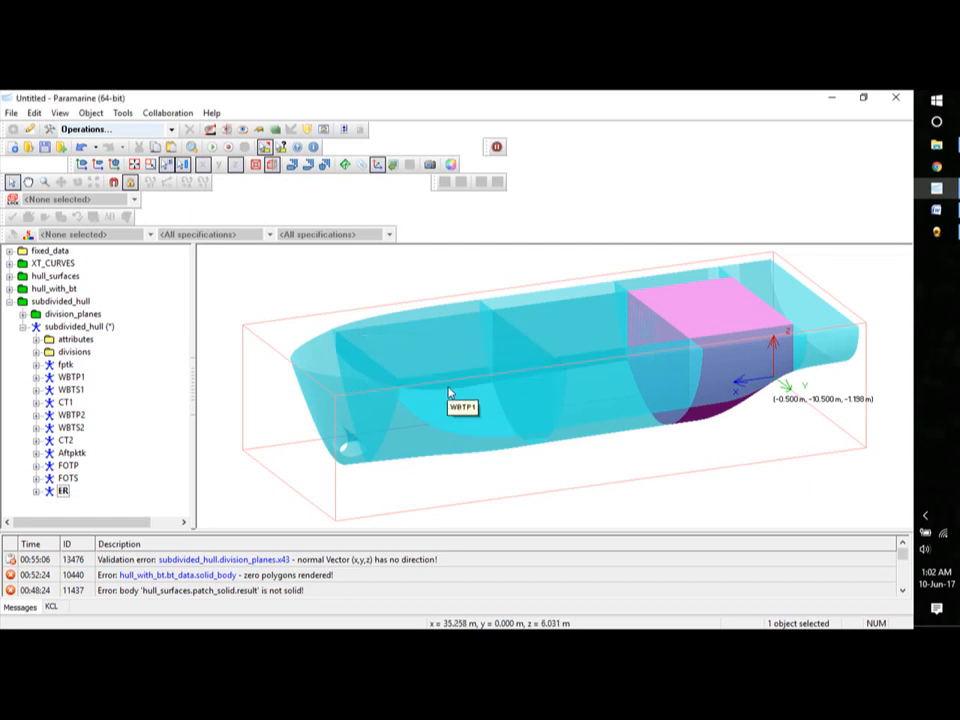
- Set the flooded permeability of compartment WBTP1 to 98%
left_click(36, 377)
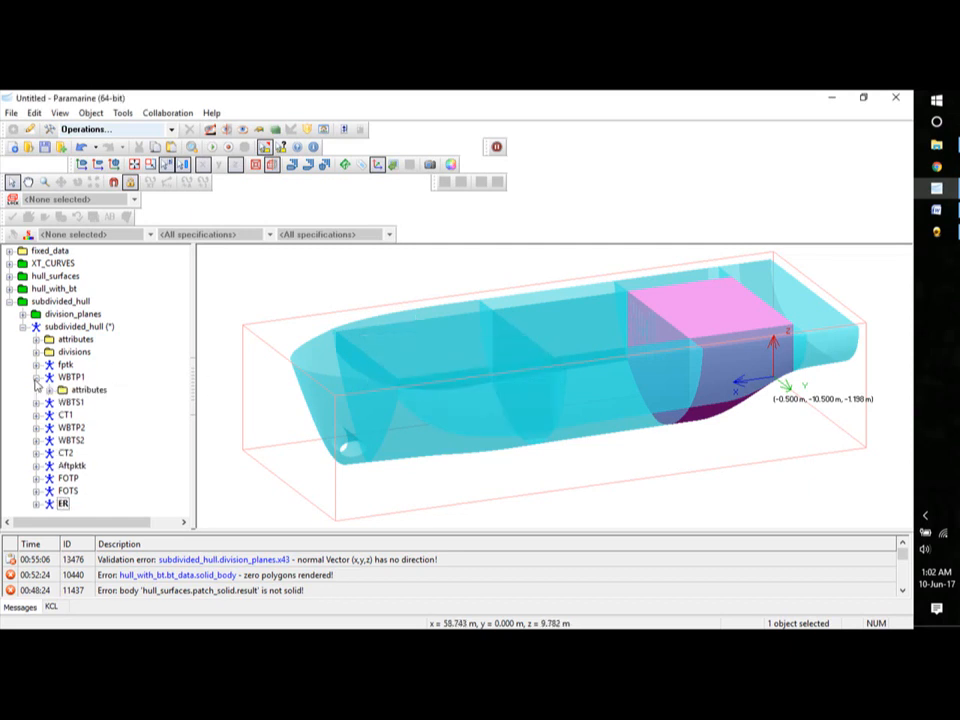
left_click(49, 390)
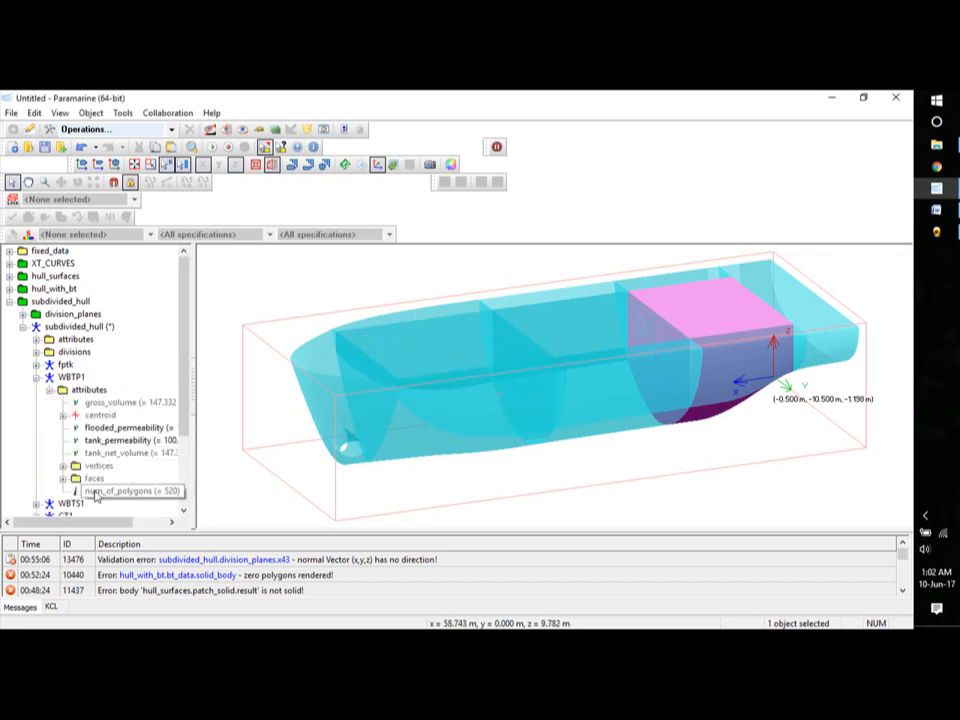
left_click_drag(94, 522, 132, 522)
left_click(140, 429)
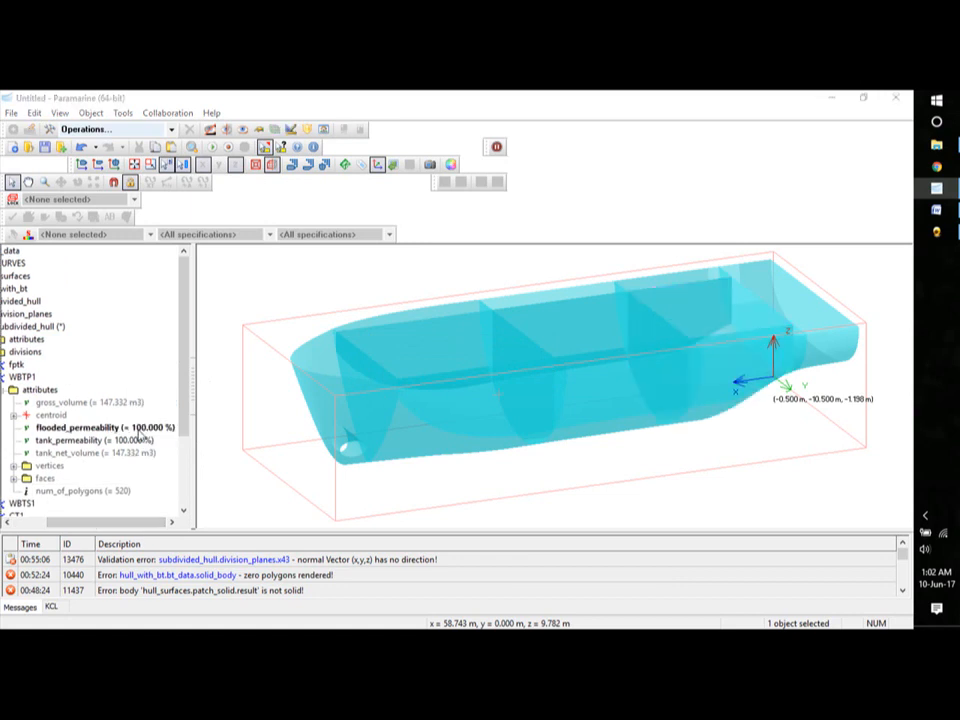
double_click(140, 429)
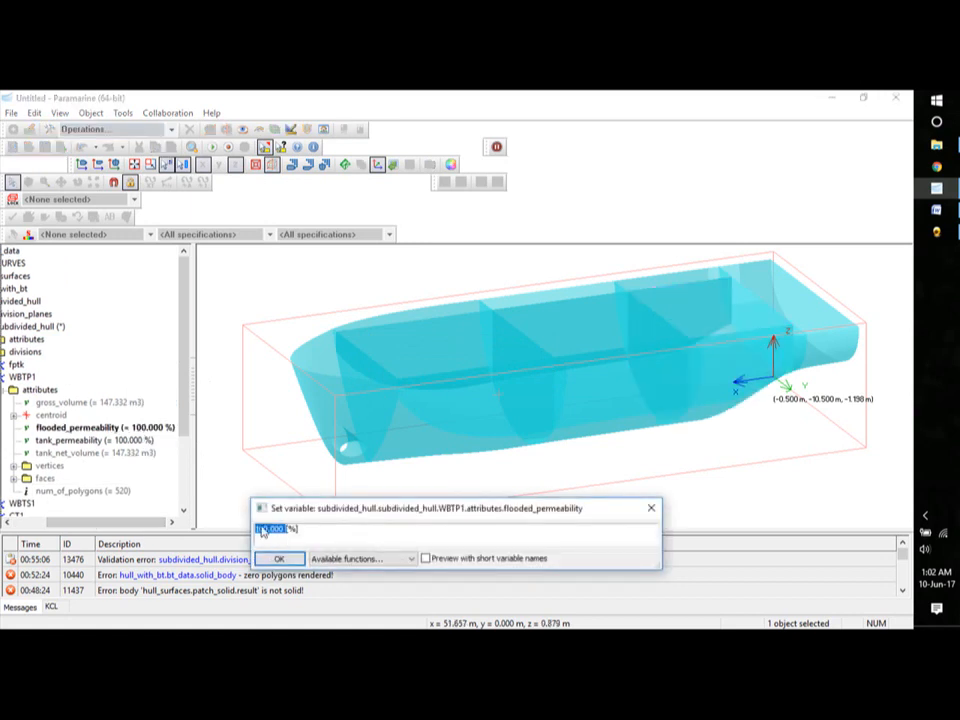
type("0")
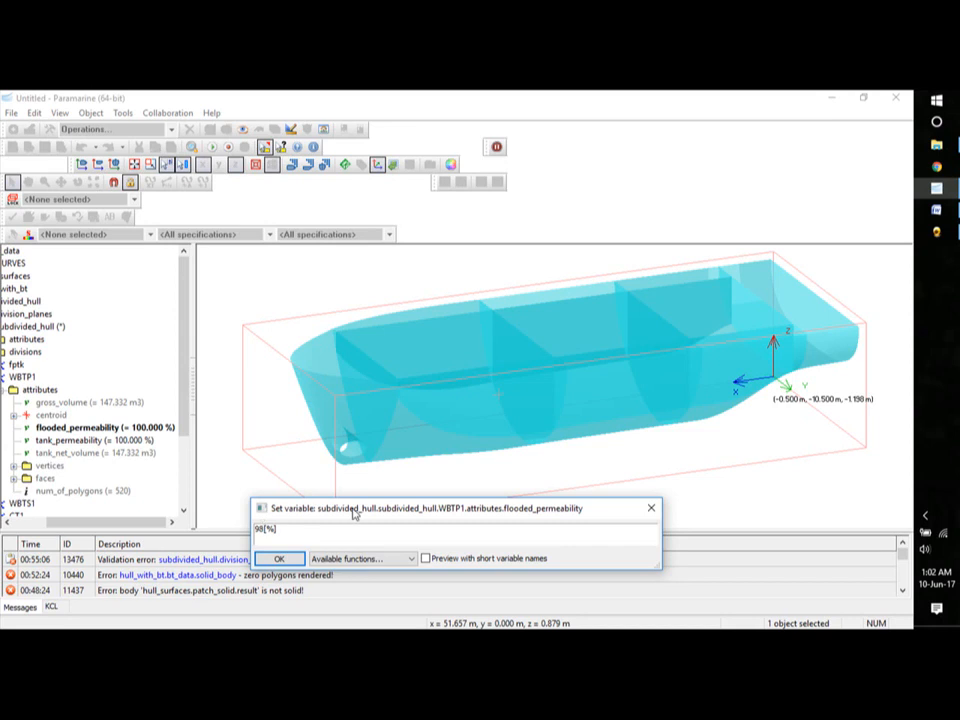
left_click(279, 558)
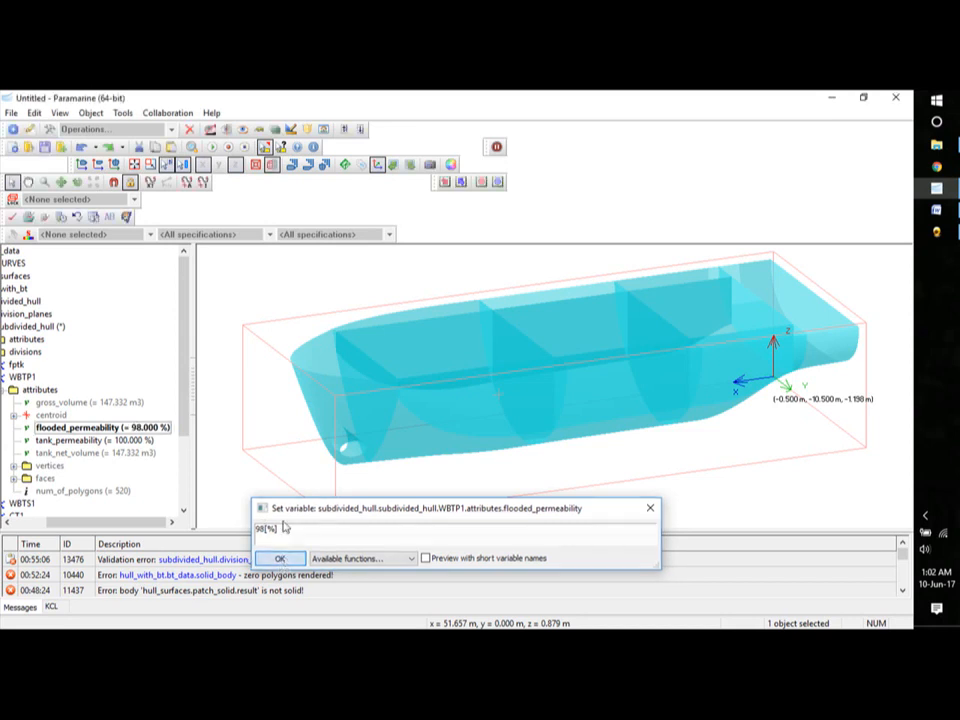
- Set the tank permeability of compartment WBTP1 to 95% and collapse its attributes in the object tree
double_click(130, 441)
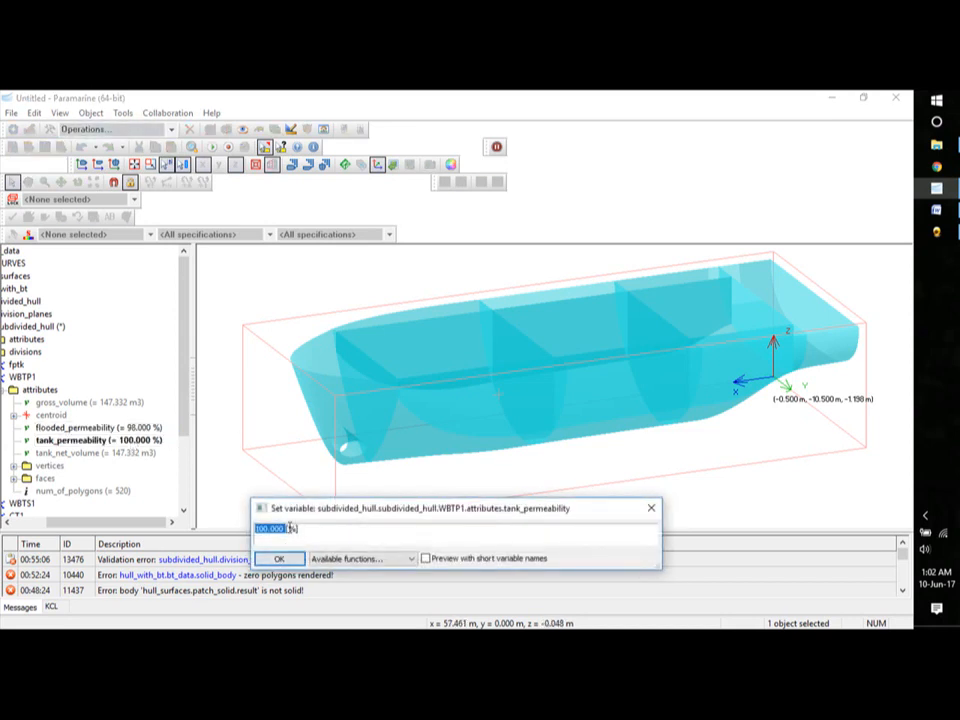
type("95")
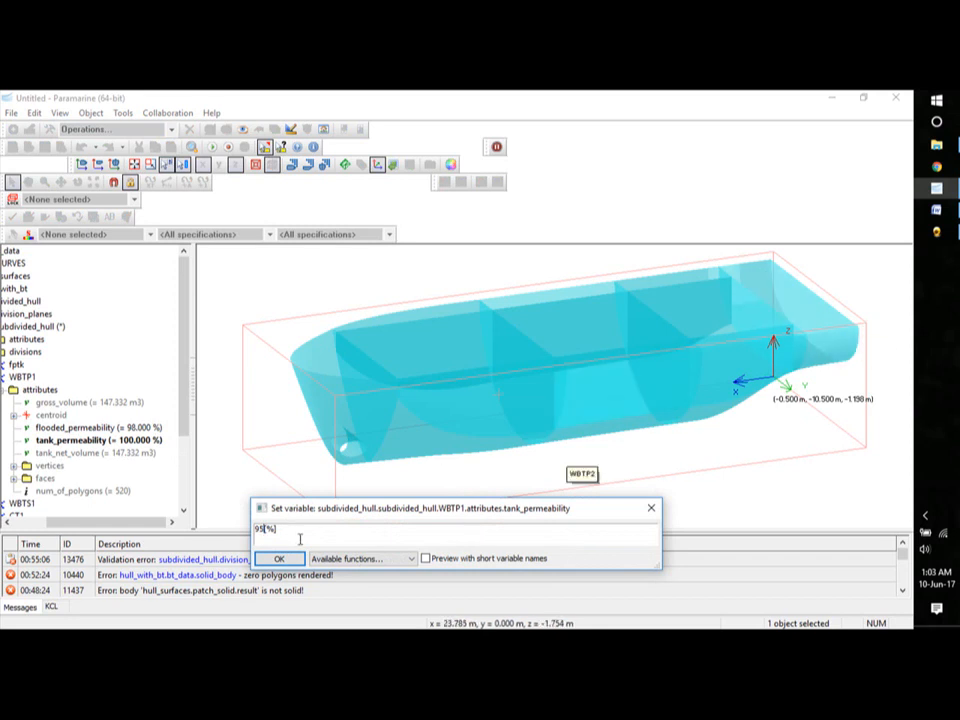
left_click(279, 558)
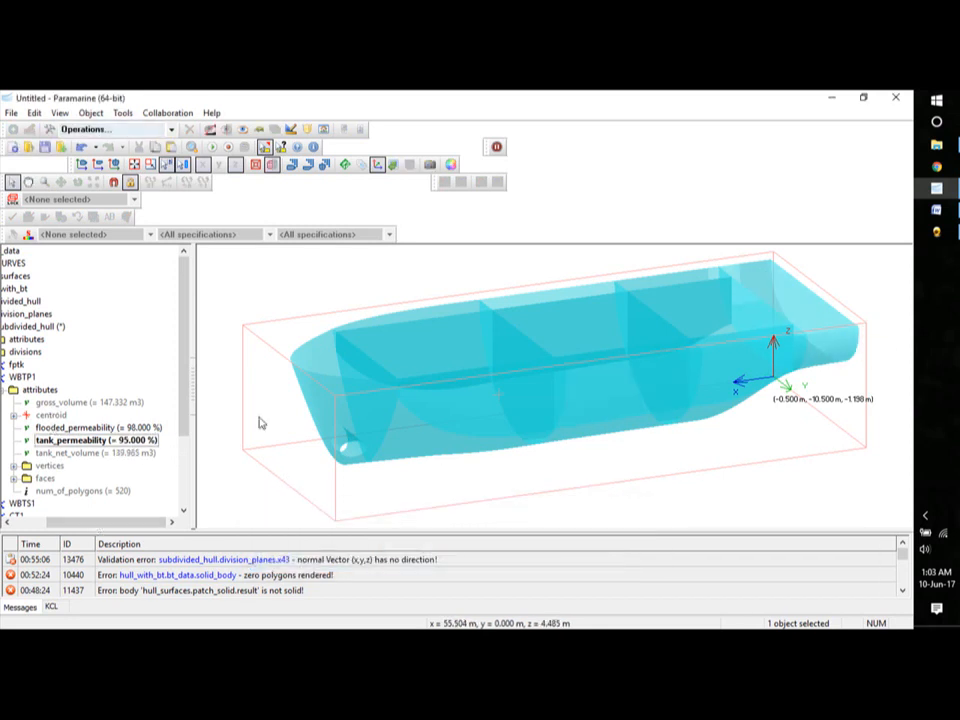
left_click_drag(195, 385, 276, 386)
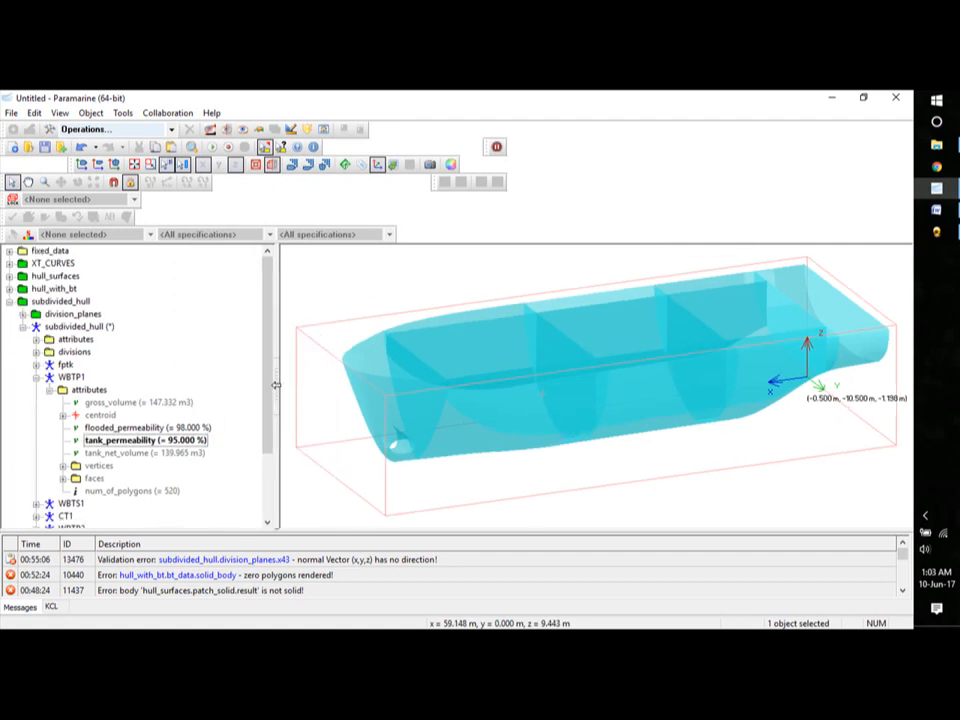
left_click(36, 378)
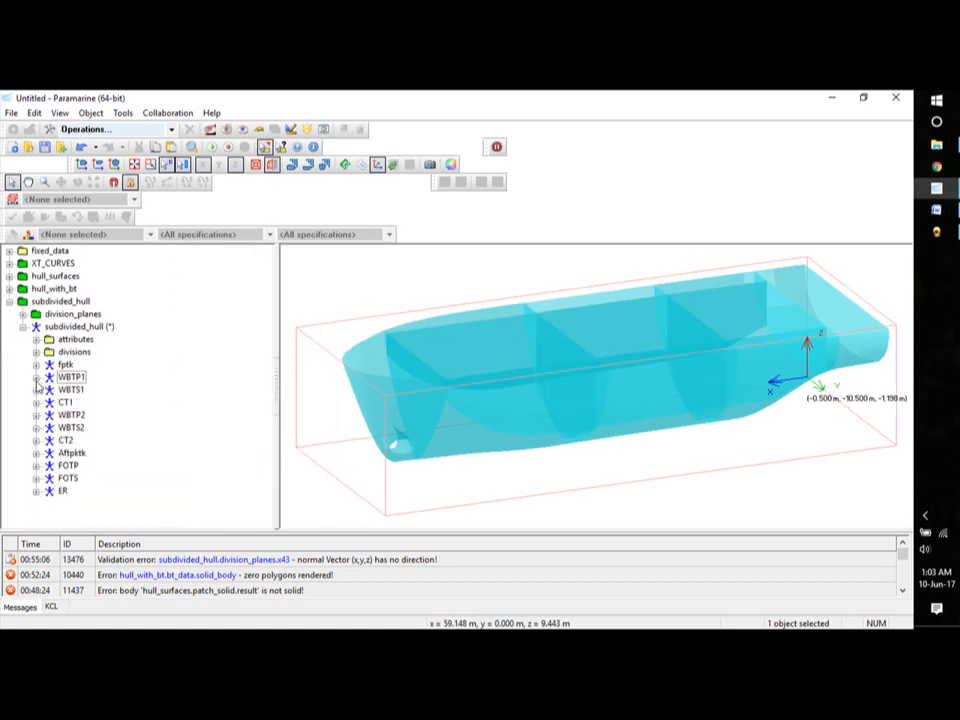
- Set the flooded permeability of compartment WBTS1 to 98%
left_click(36, 389)
double_click(70, 403)
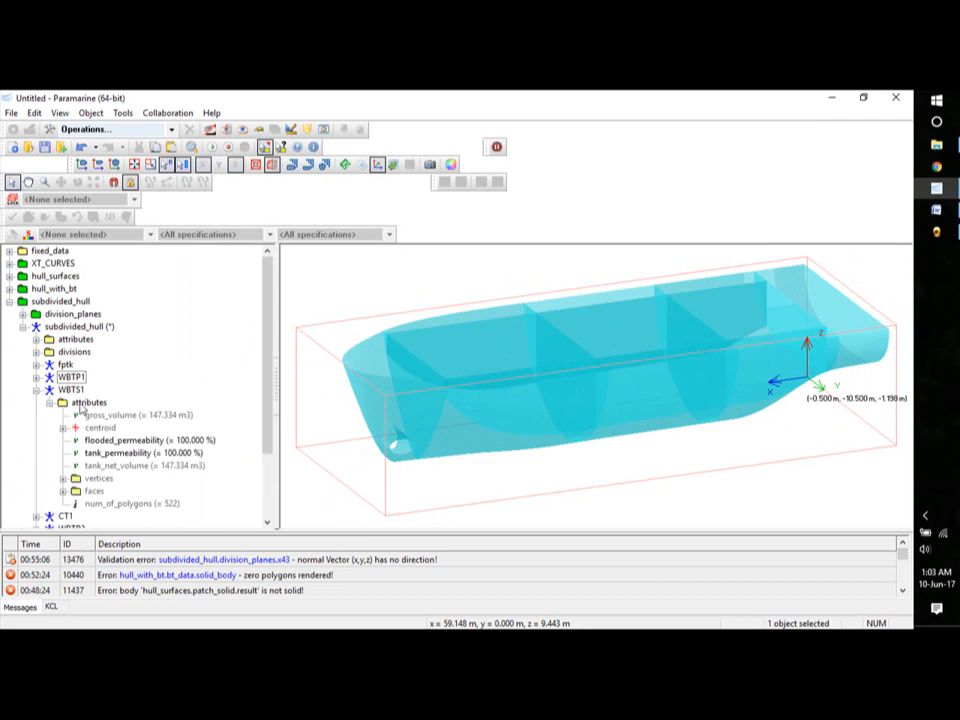
double_click(150, 440)
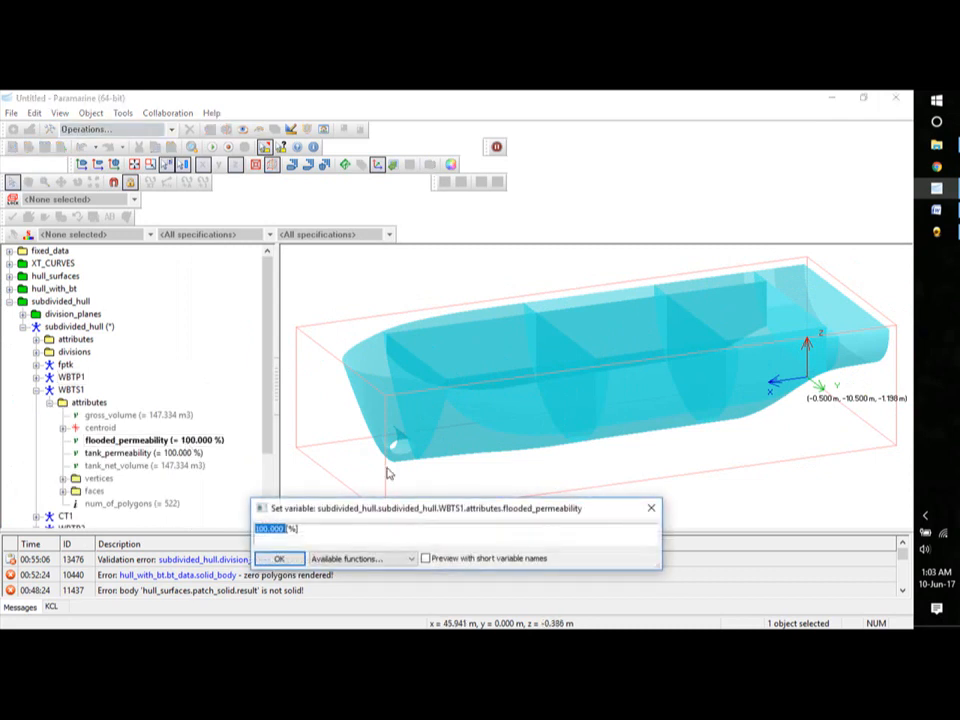
type("98")
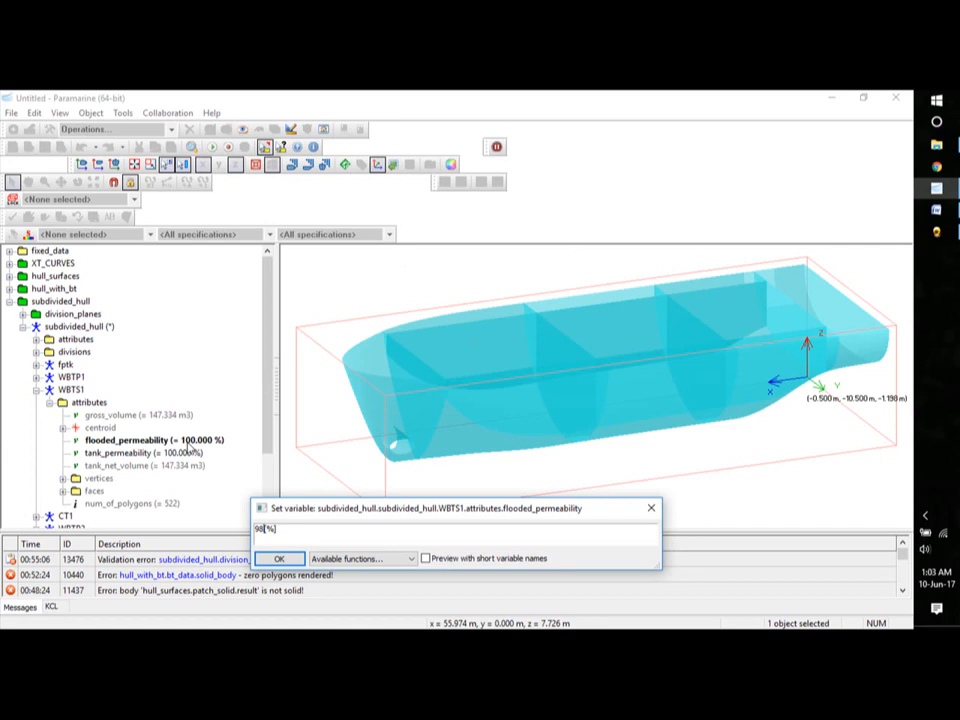
- Set the WBTS1 tank's flooded permeability to 98% and its tank permeability to 95%
left_click(210, 444)
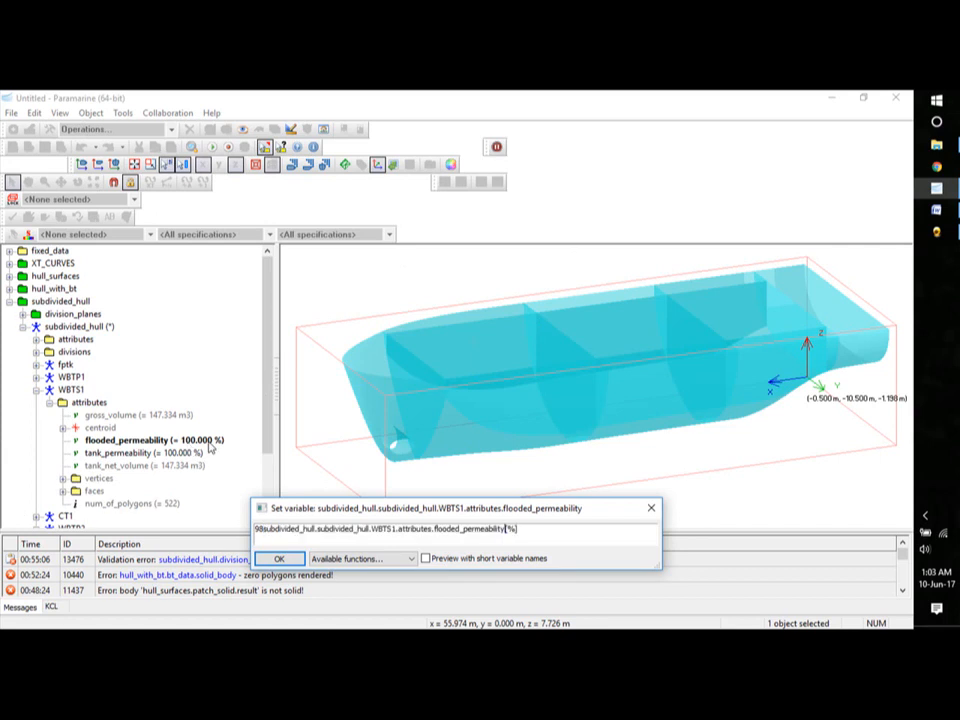
left_click(651, 508)
double_click(205, 444)
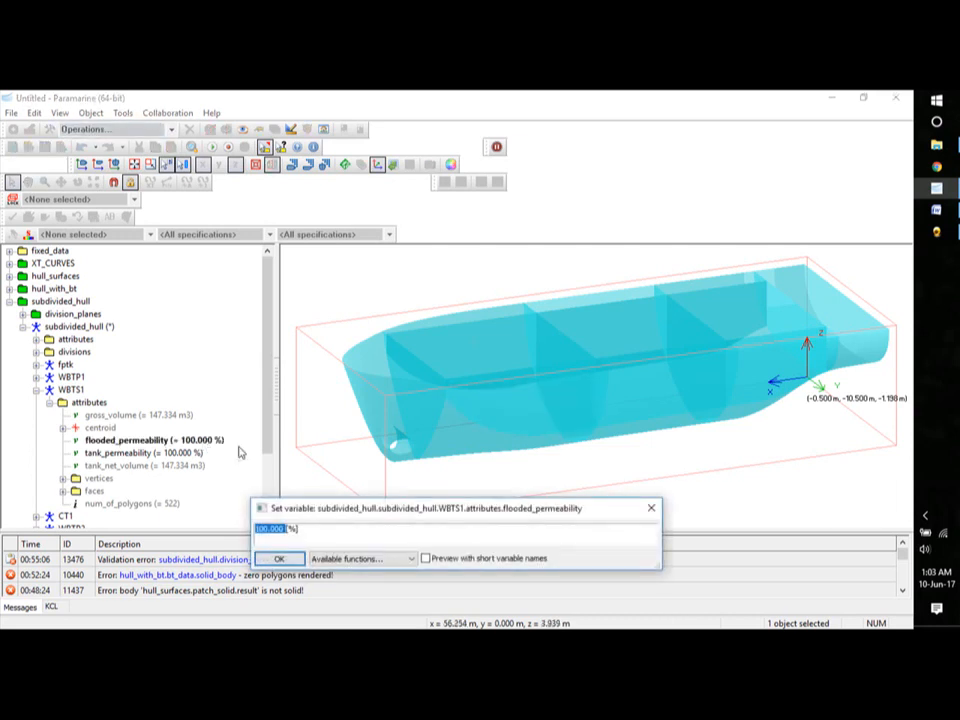
type("98")
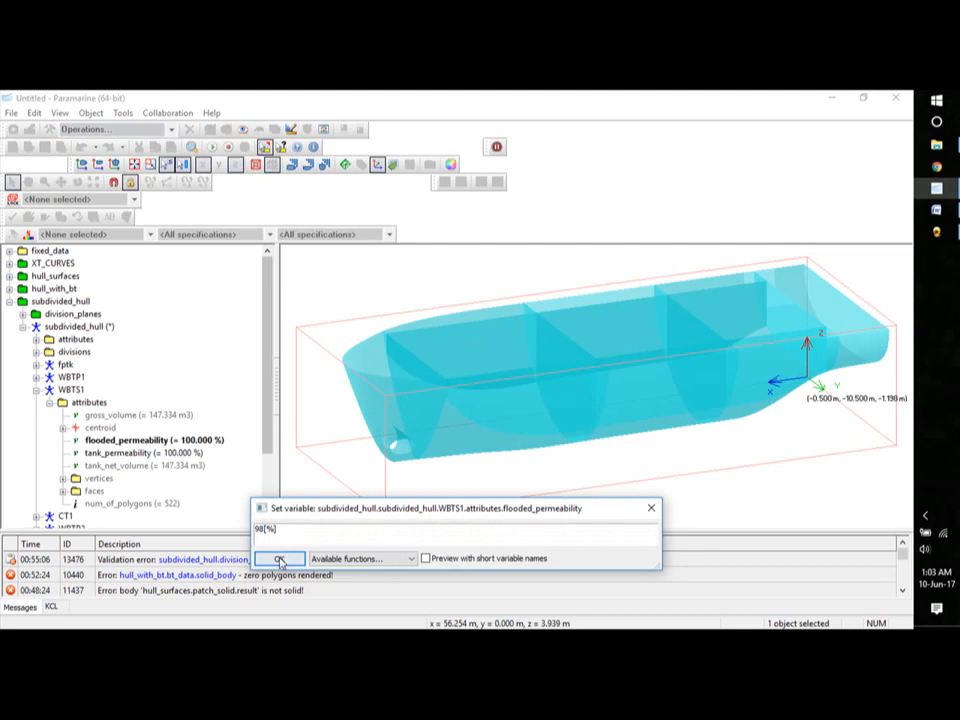
left_click(279, 558)
left_click(188, 455)
double_click(188, 455)
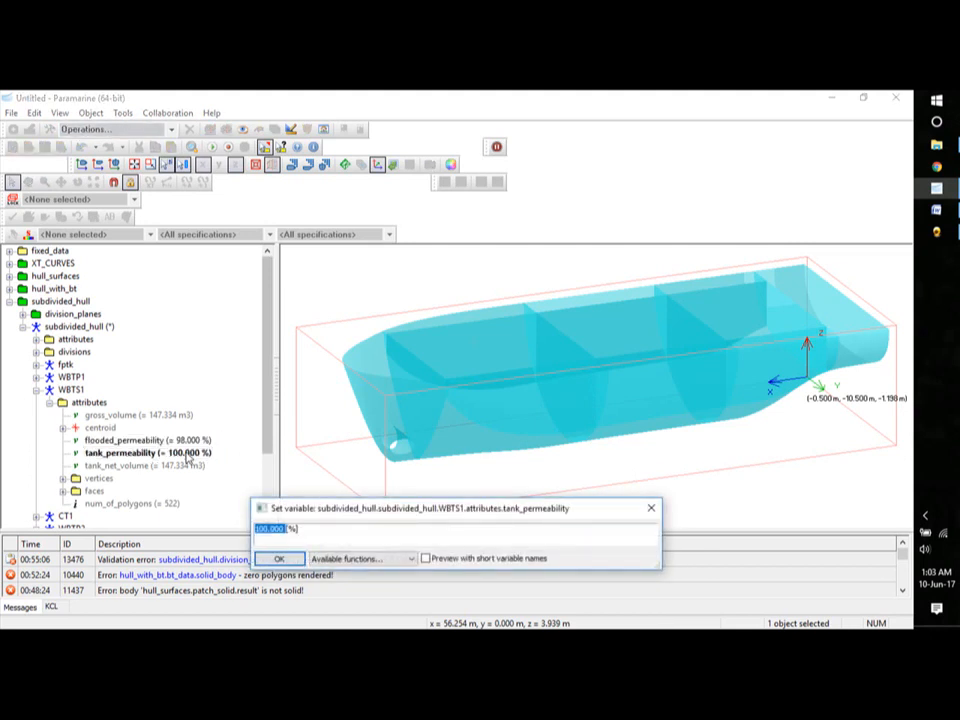
type("95")
left_click(279, 558)
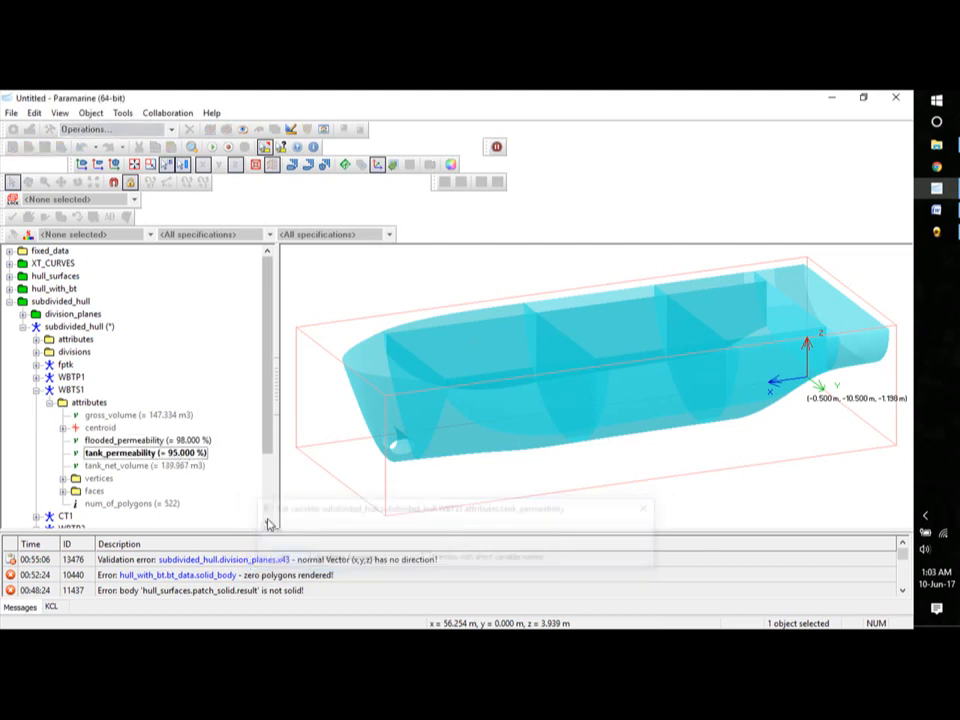
left_click(36, 389)
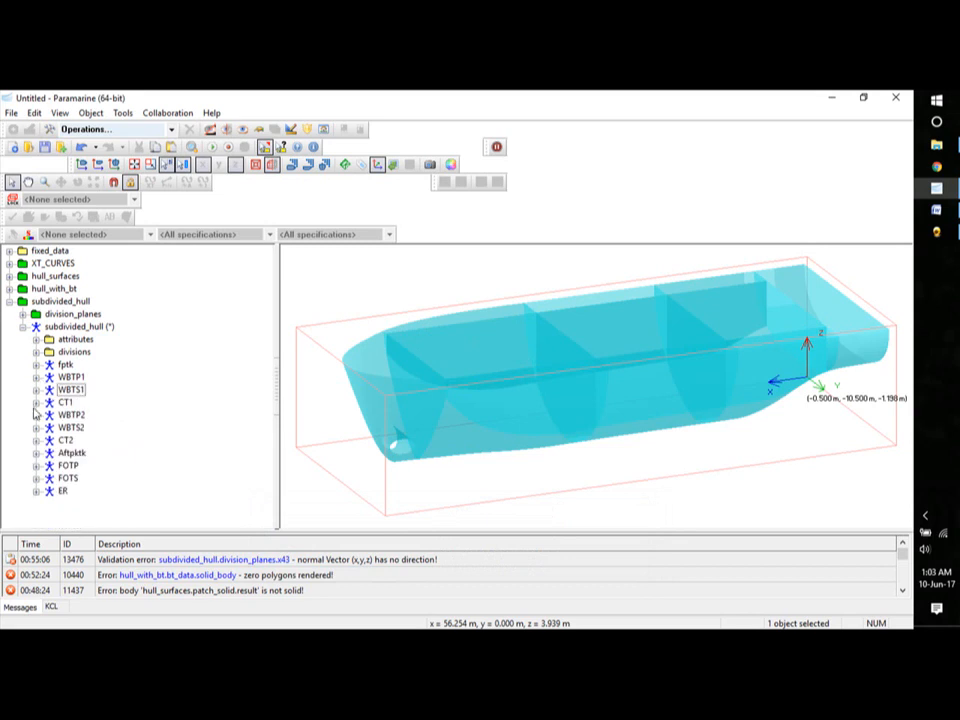
- Set the CT1 compartment's flooded permeability to 98% and its tank permeability to 95%
left_click(36, 402)
left_click(49, 415)
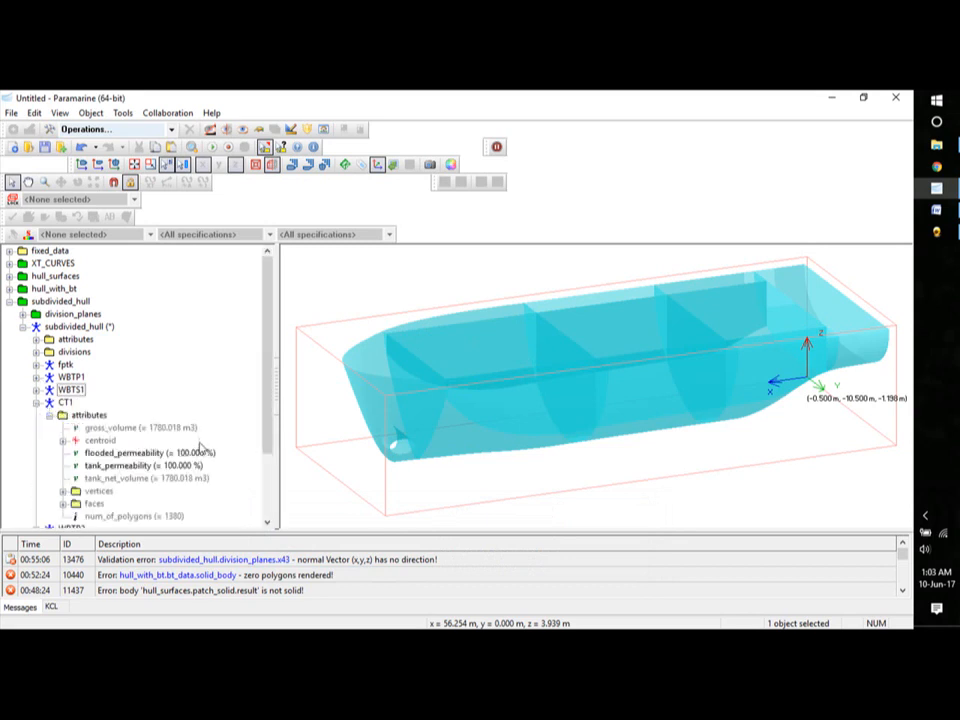
double_click(195, 453)
type("98[%")
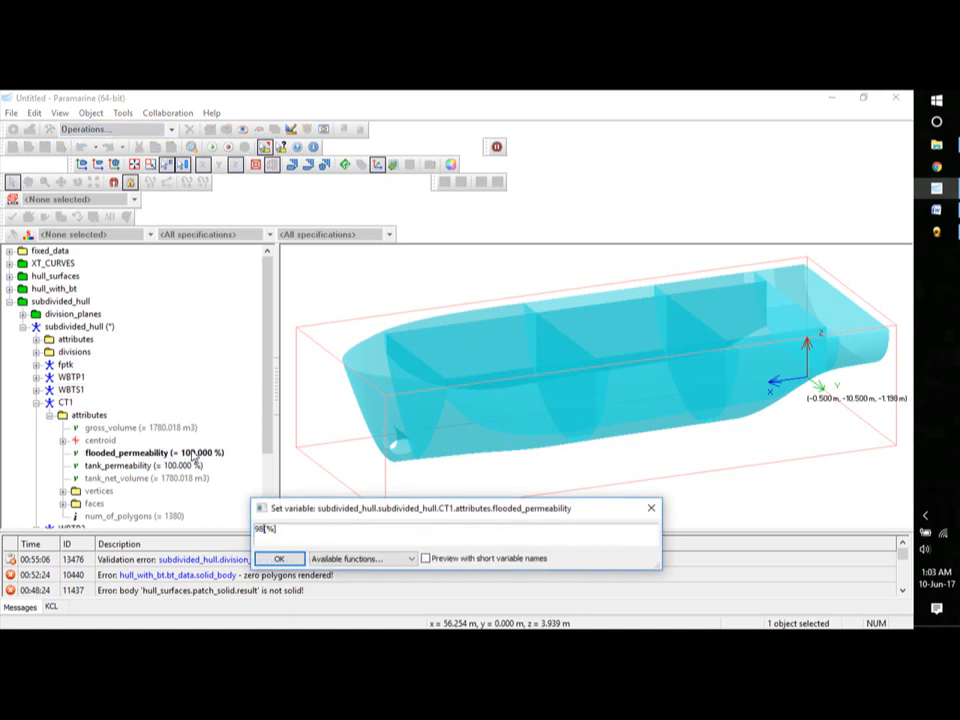
key("Return")
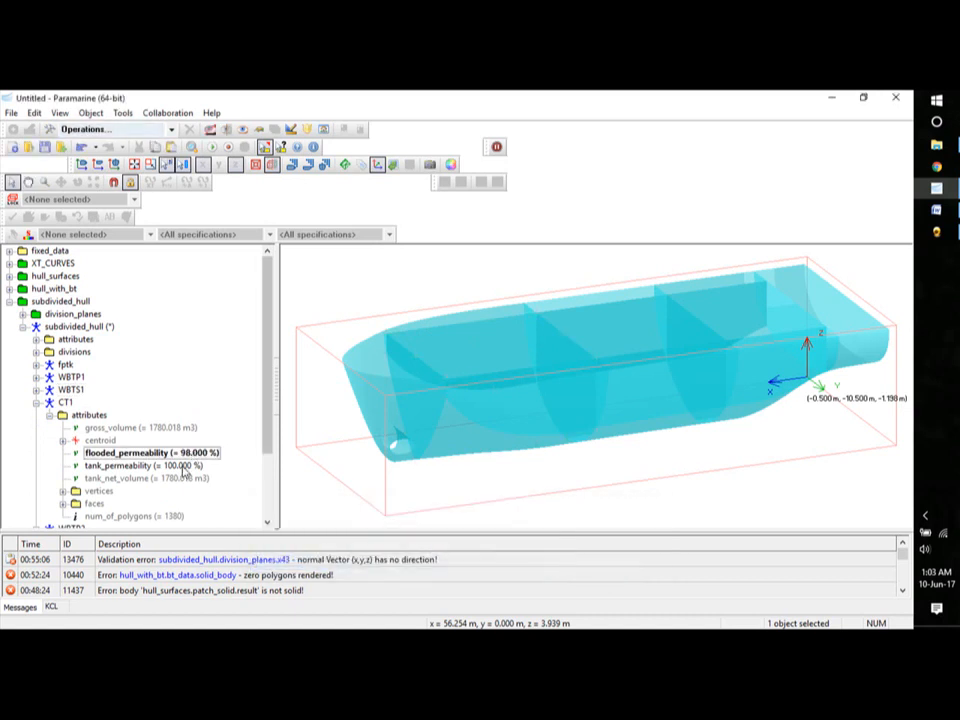
double_click(186, 466)
type("95[%")
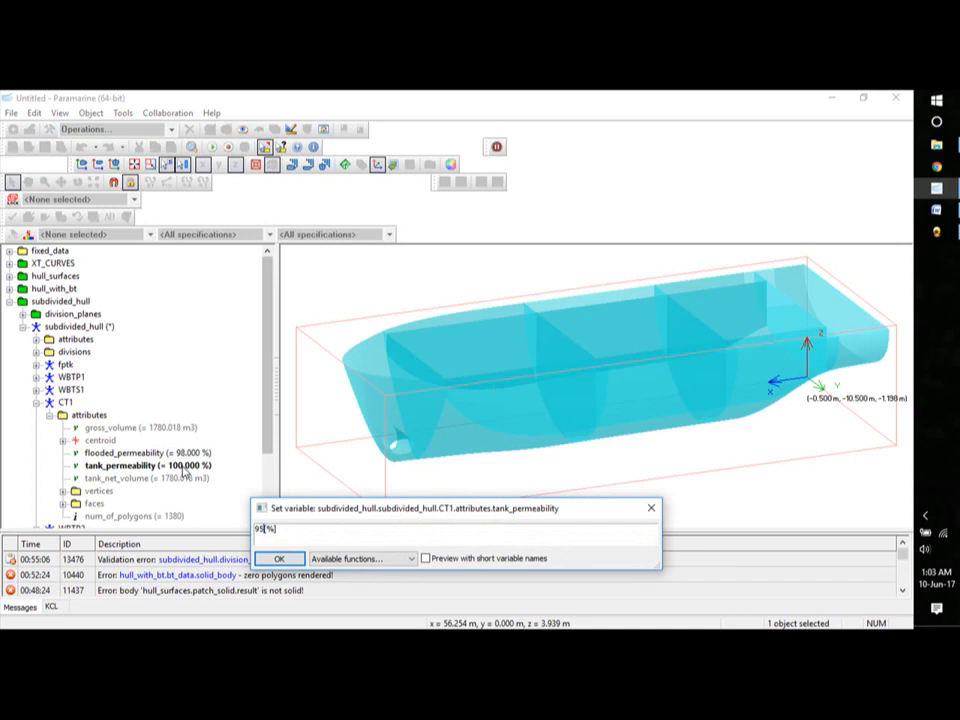
left_click(279, 559)
left_click(36, 402)
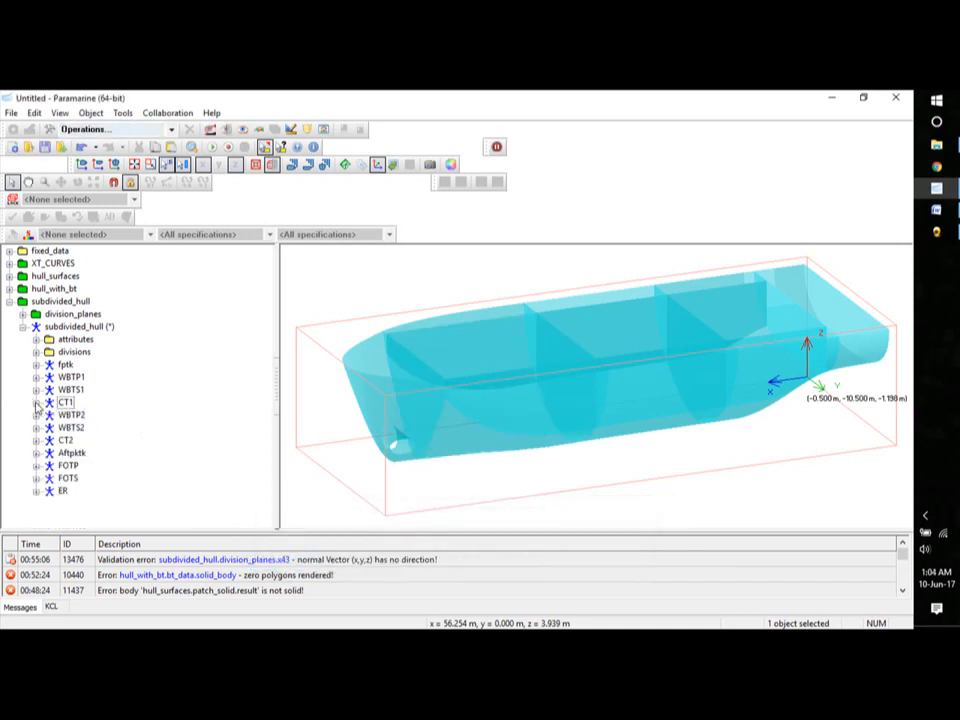
- Set the WBTP2 tank's flooded permeability to 98% and its tank permeability to 95%
left_click(36, 414)
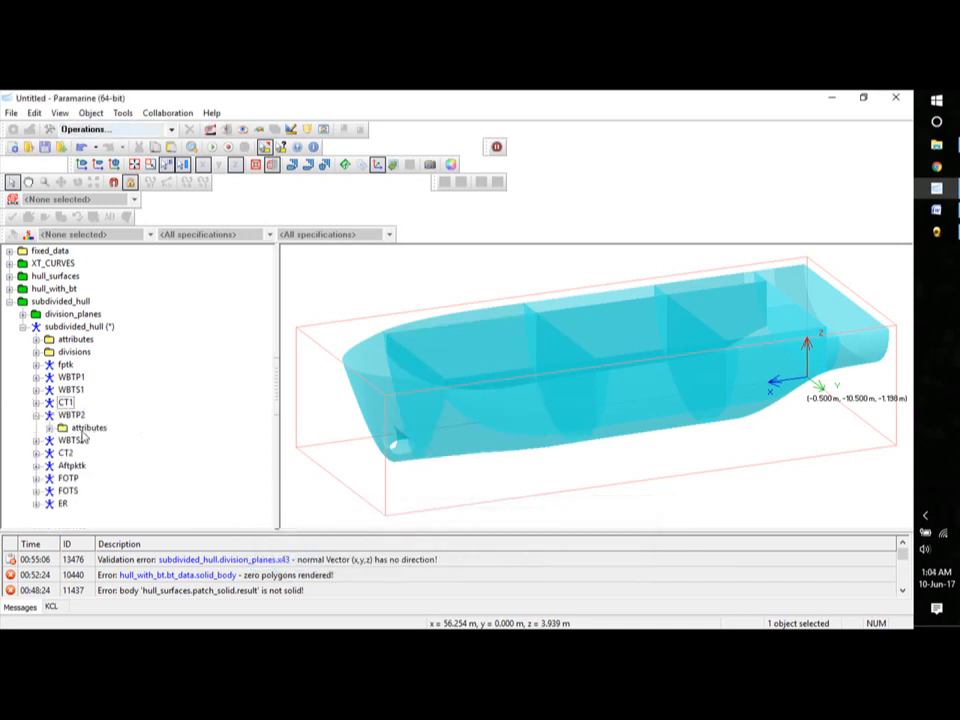
double_click(86, 429)
double_click(200, 466)
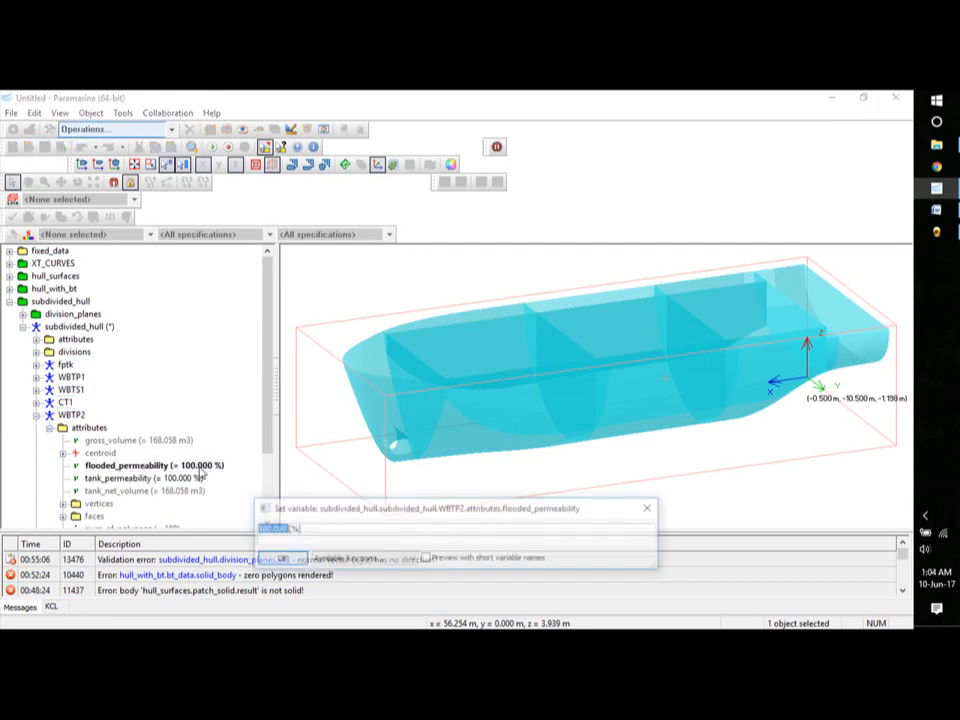
type("98[%]")
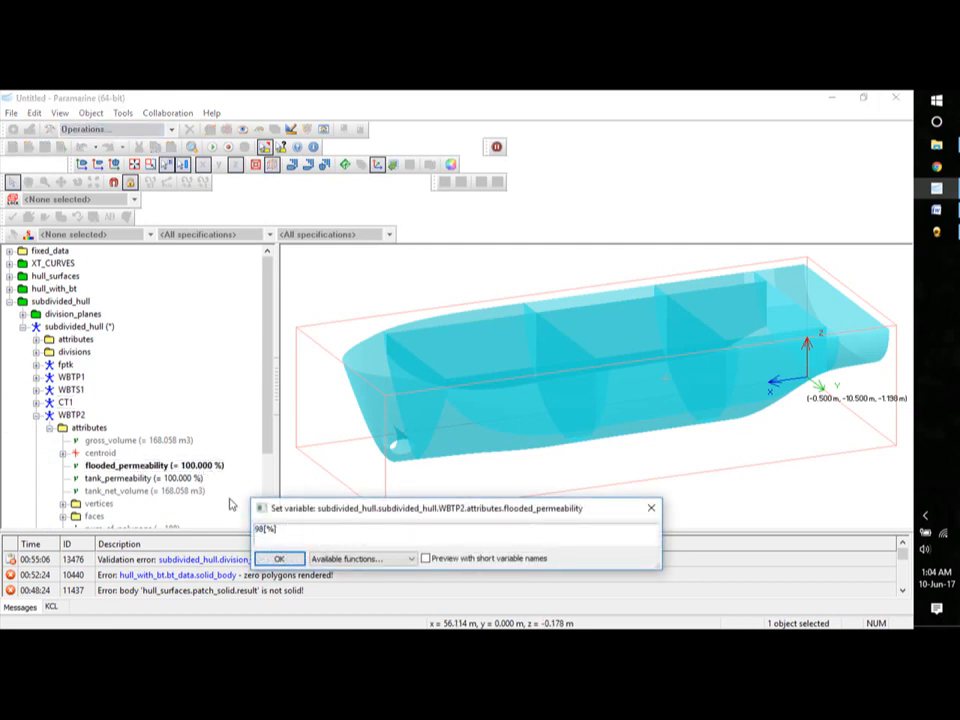
left_click(280, 557)
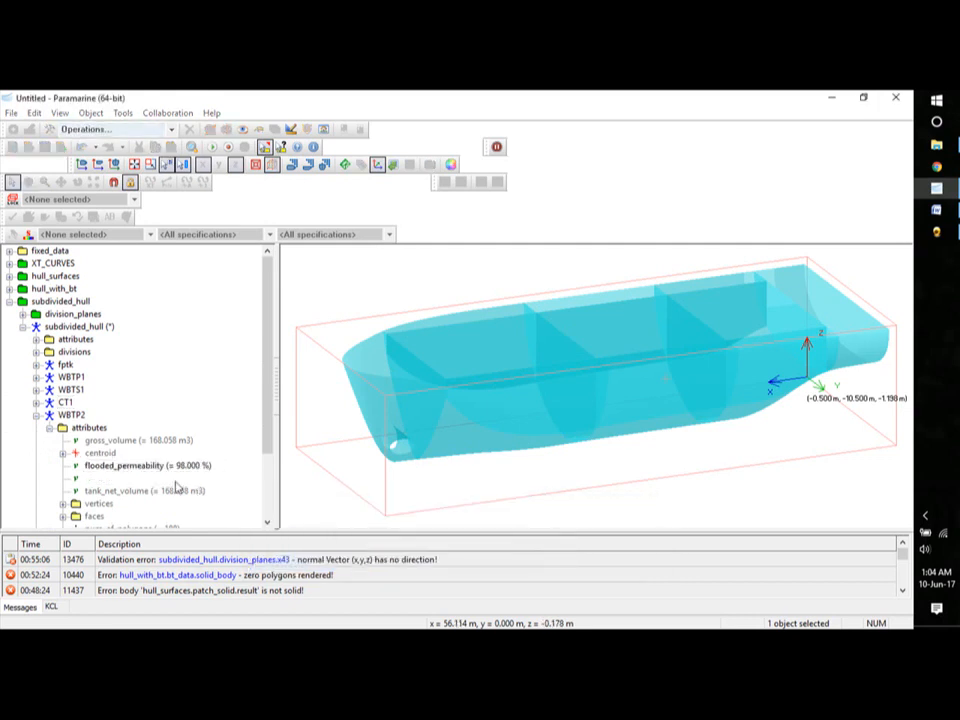
double_click(176, 478)
type("95[%")
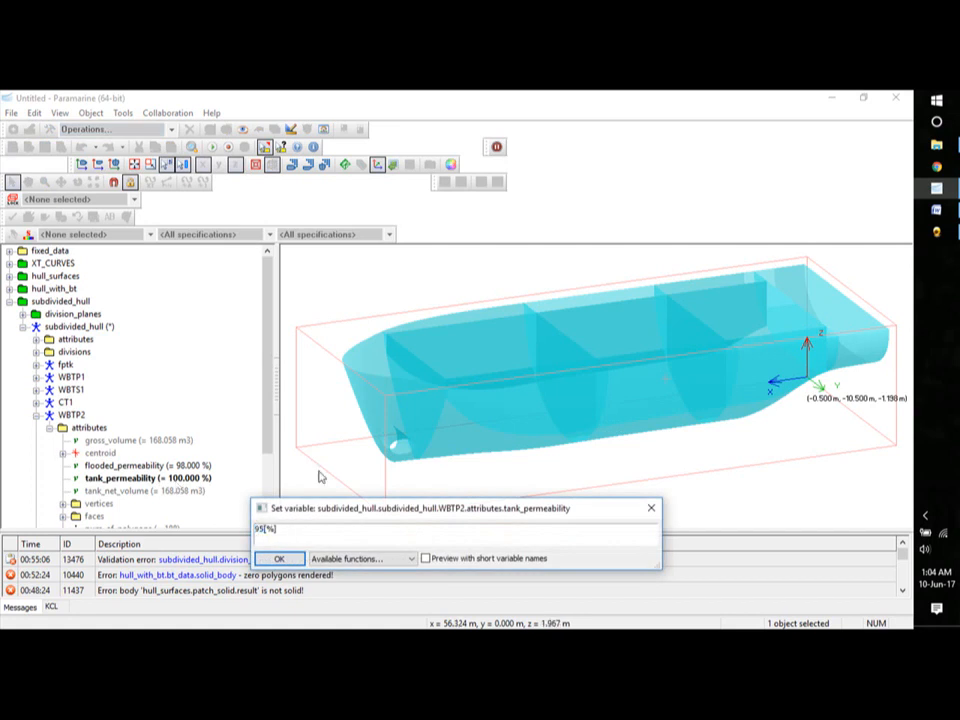
left_click(280, 558)
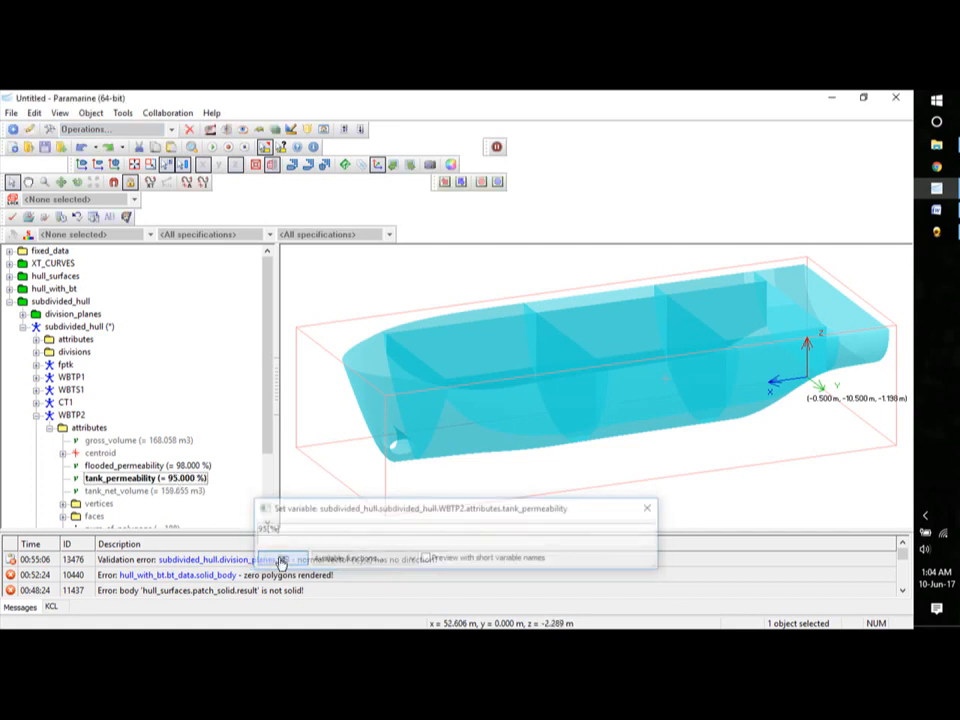
left_click(49, 428)
left_click(36, 416)
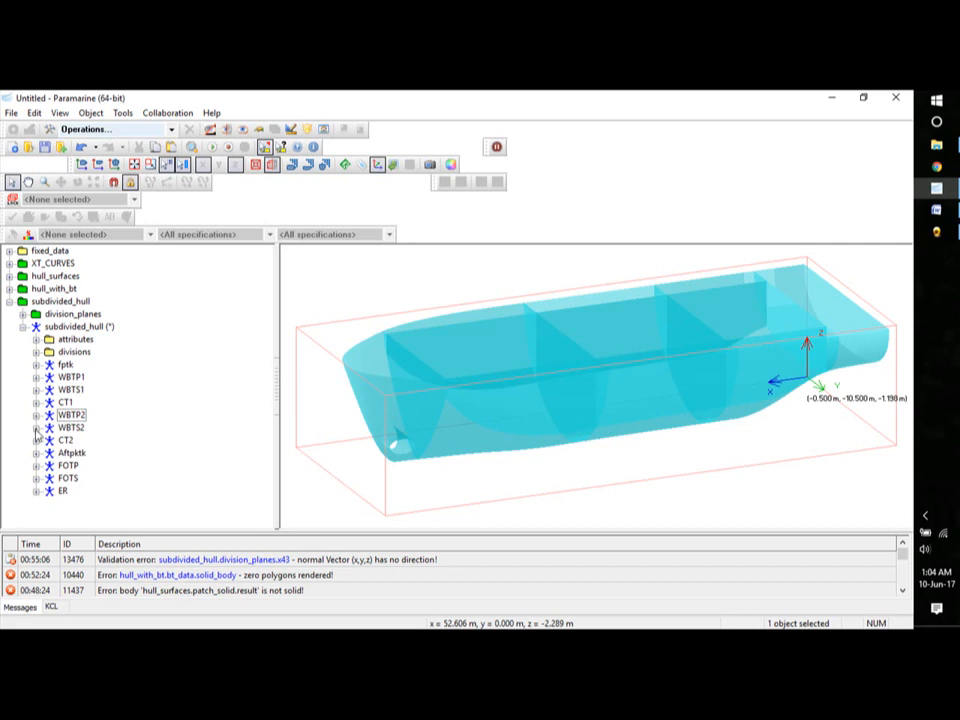
- Set the WBTS2 tank's flooded permeability to 98% and its tank permeability to 95%
left_click(36, 428)
left_click(49, 440)
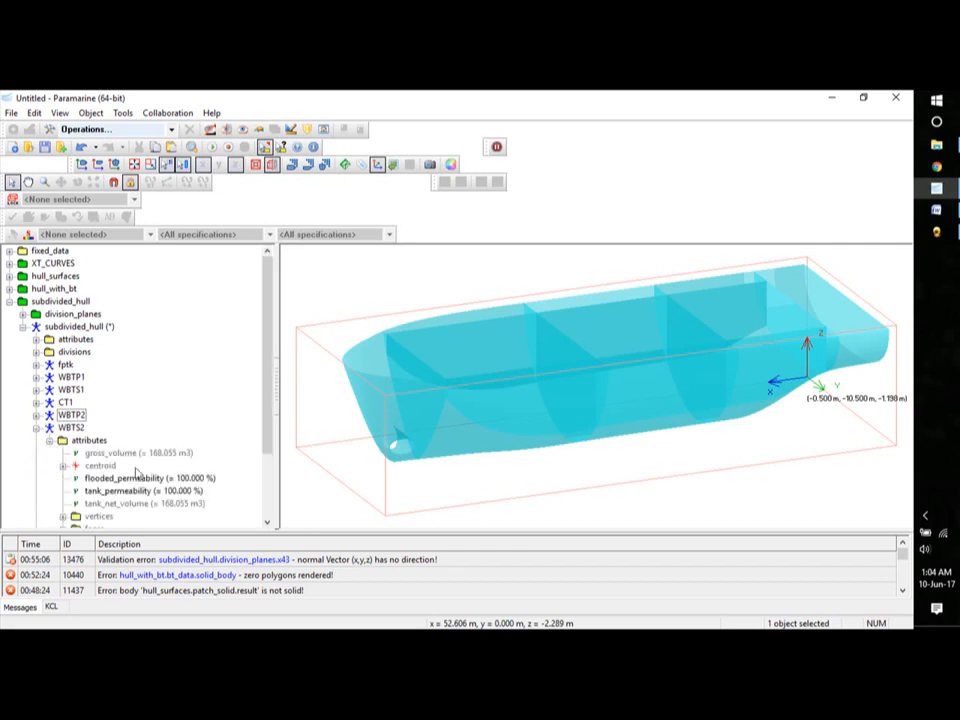
double_click(197, 482)
type("0")
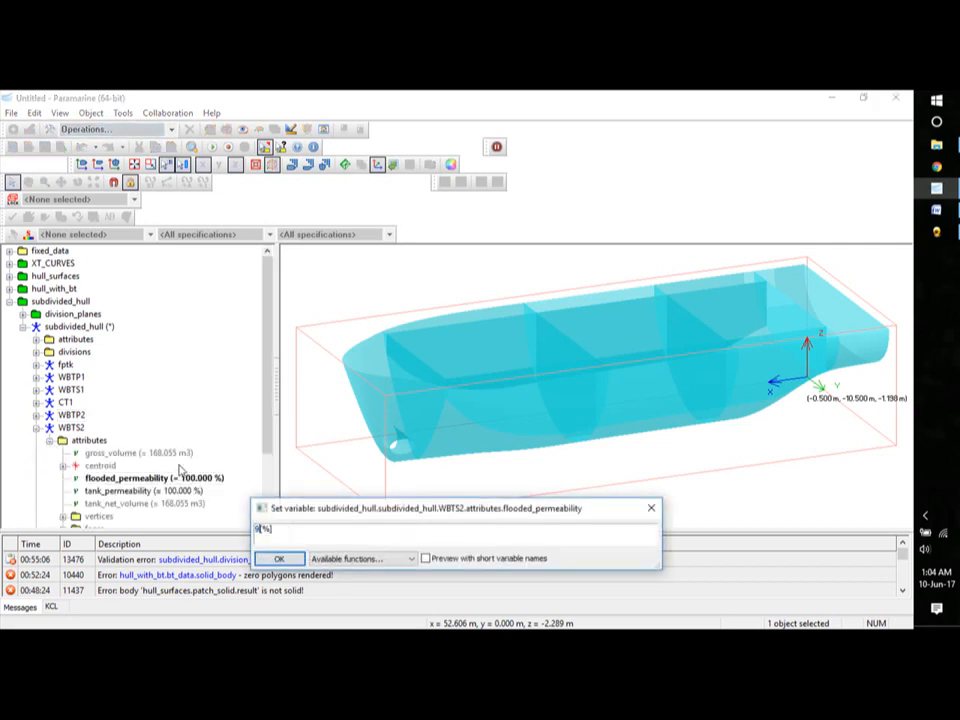
left_click(279, 557)
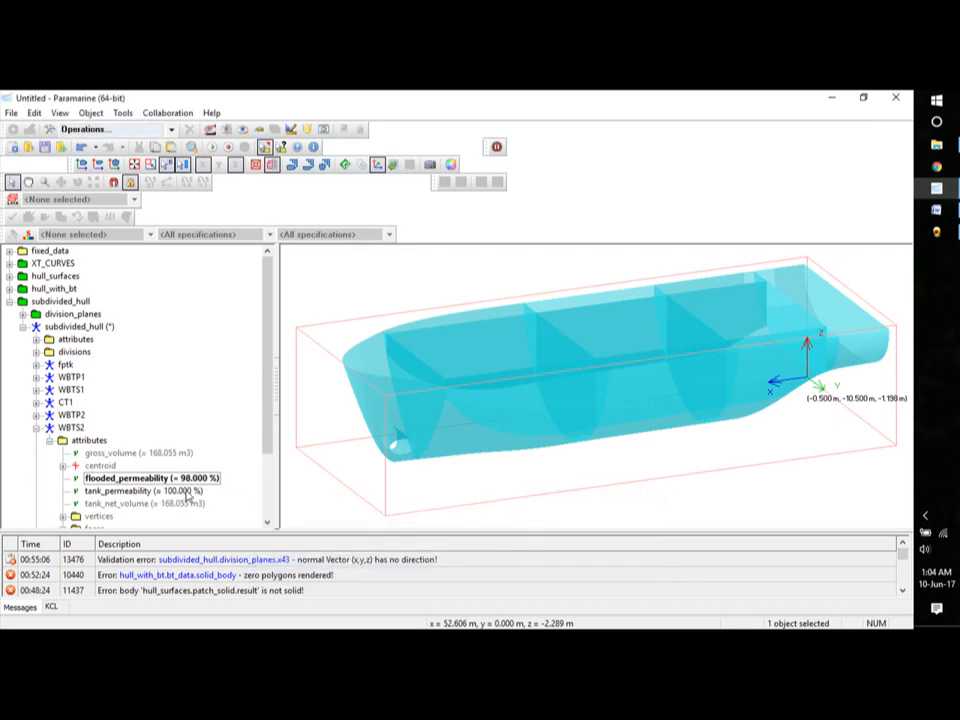
double_click(188, 492)
type("95[%")
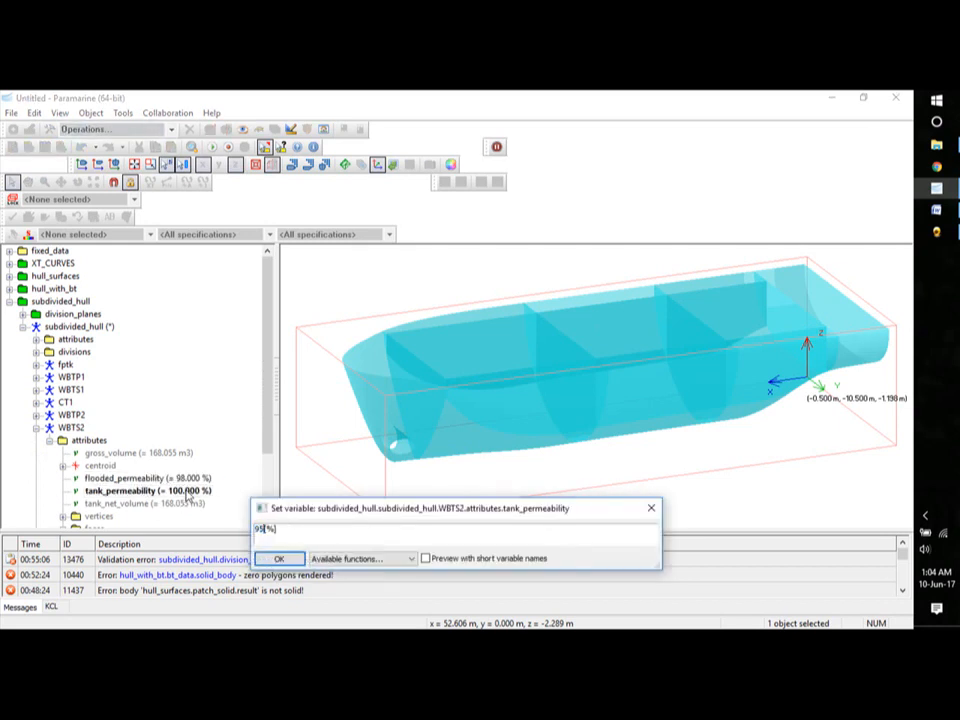
left_click(270, 559)
left_click(37, 430)
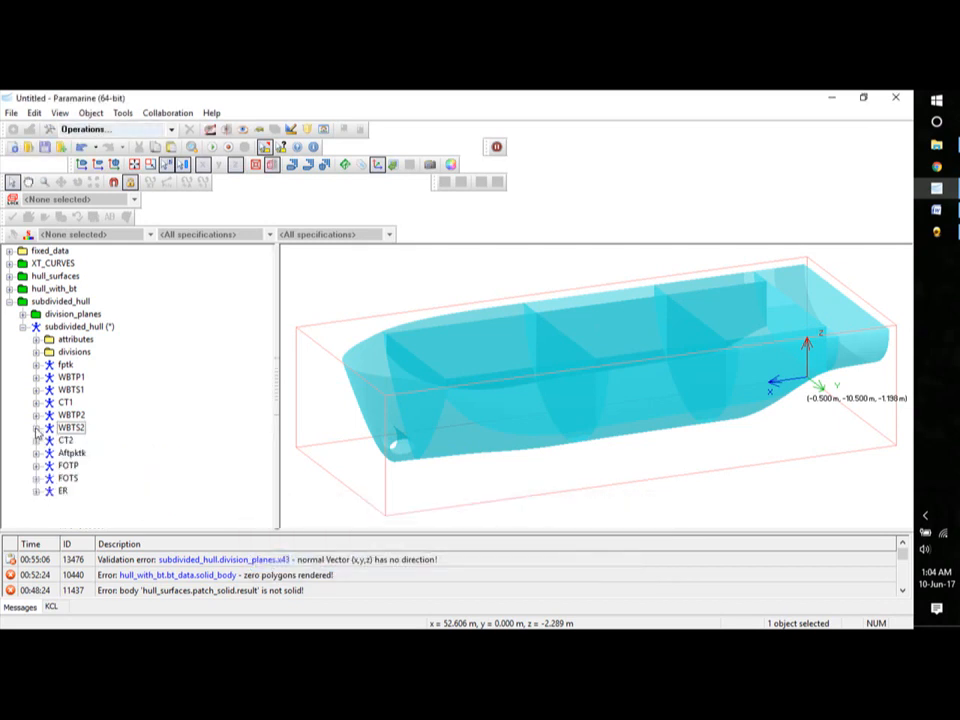
- Set the CT2 compartment's flooded permeability to 98% and its tank permeability to 95%
left_click(36, 440)
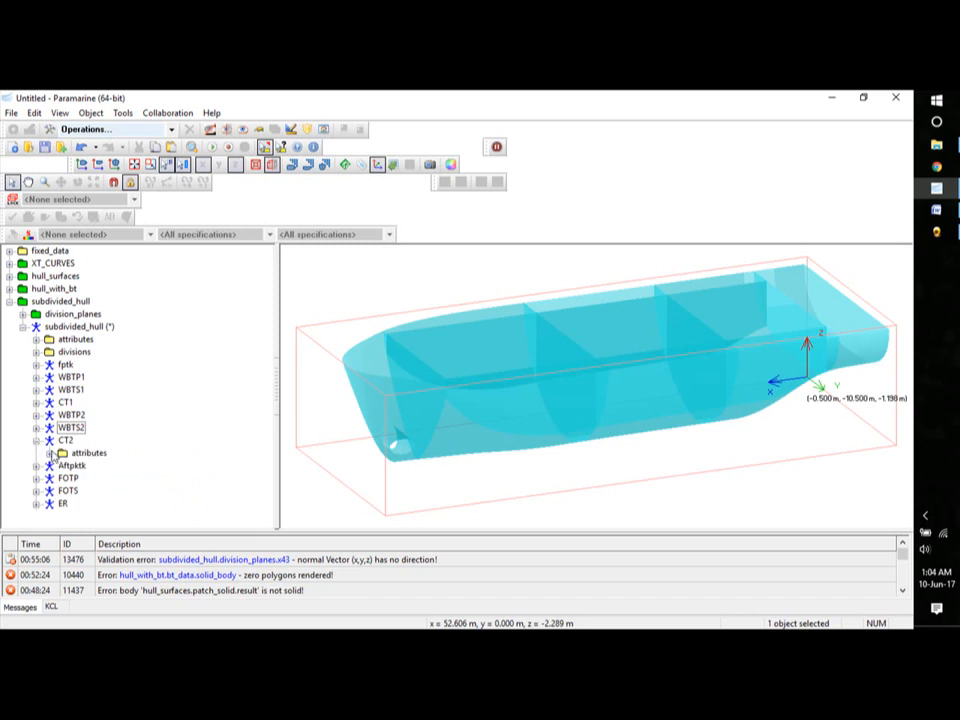
left_click(49, 453)
double_click(205, 491)
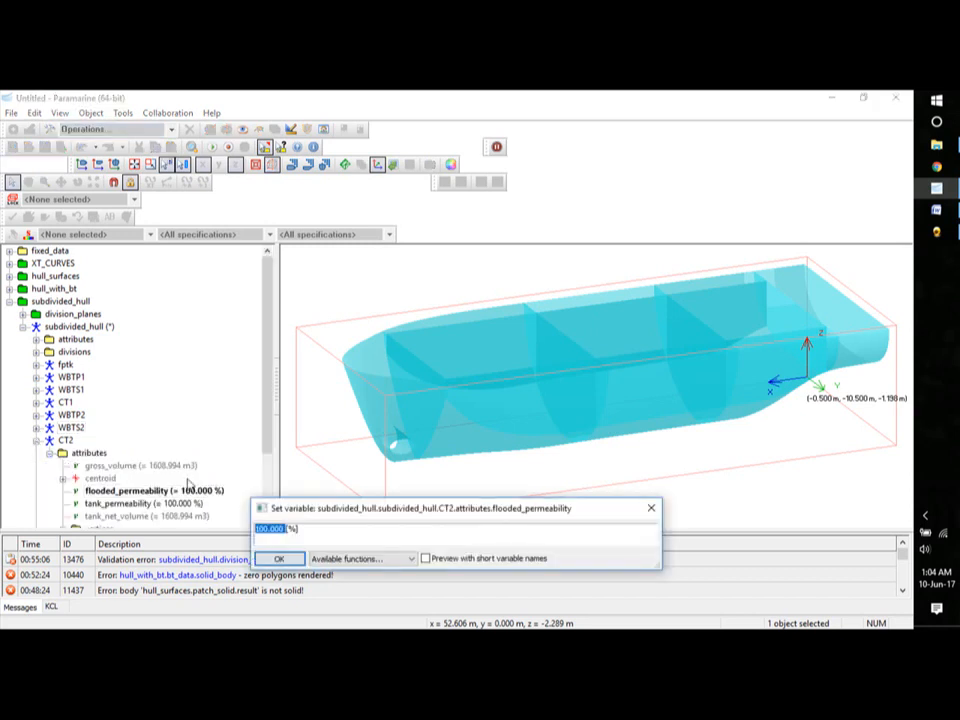
type("98")
left_click(279, 558)
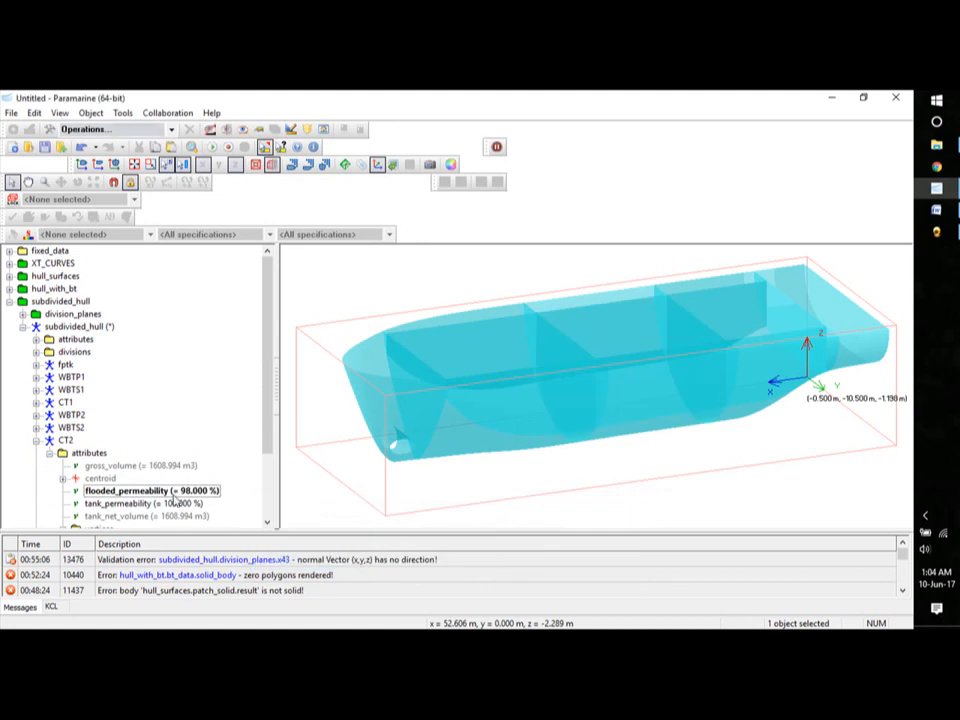
left_click(175, 506)
double_click(175, 506)
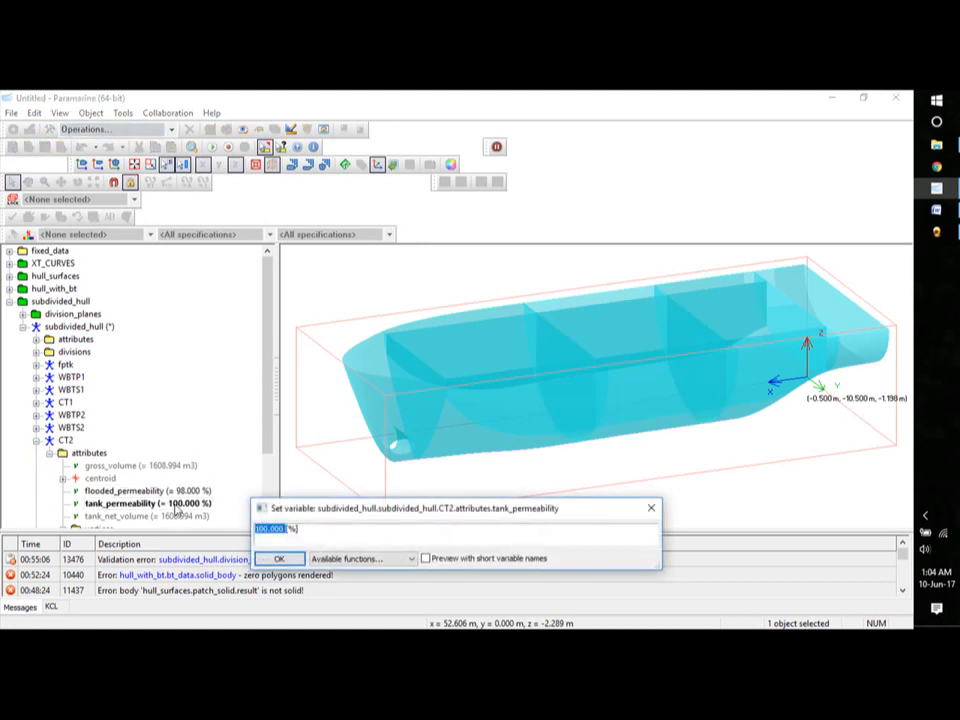
type("95")
left_click(279, 558)
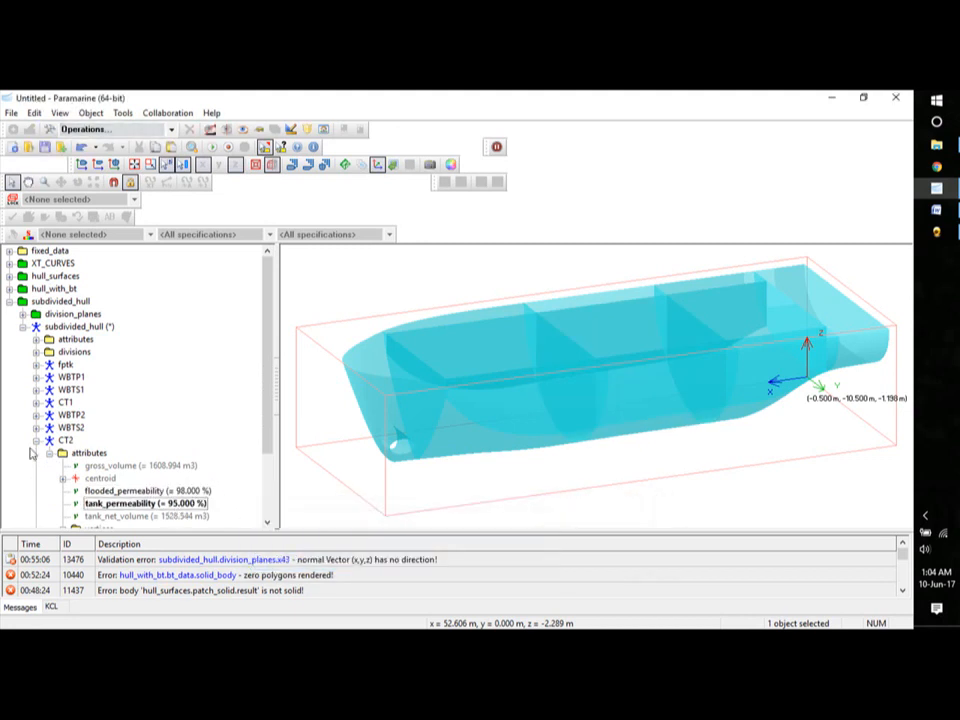
left_click(37, 440)
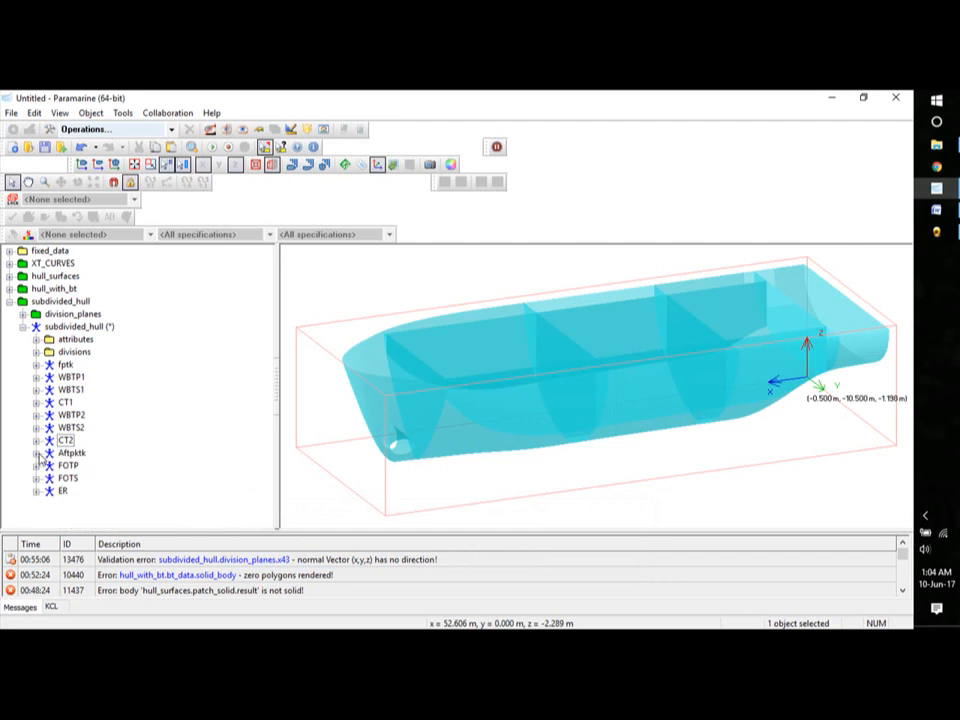
- Set the Aftpktk compartment's flooded permeability to 98% and its tank permeability to 95%
left_click(37, 453)
left_click(50, 466)
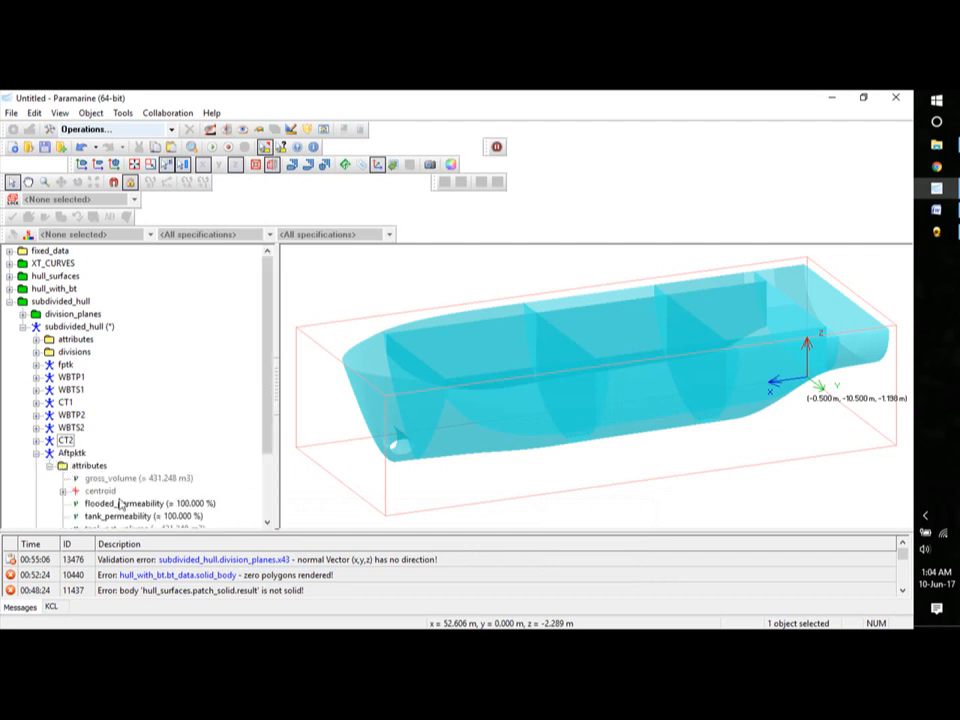
double_click(195, 504)
type("9")
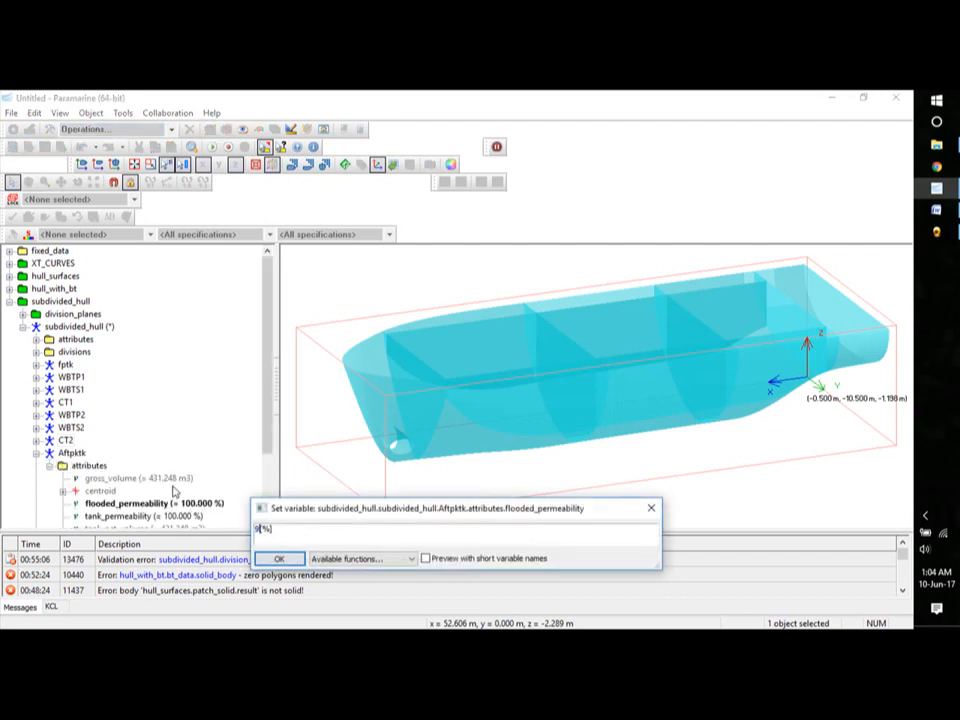
type("8")
left_click(279, 559)
double_click(185, 516)
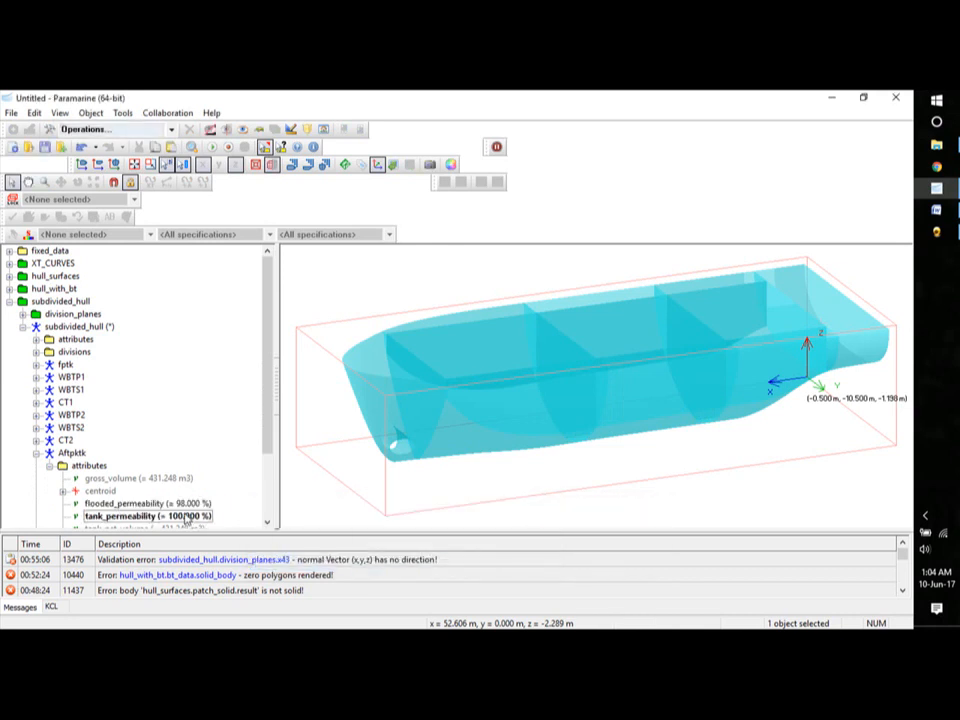
type("95[%")
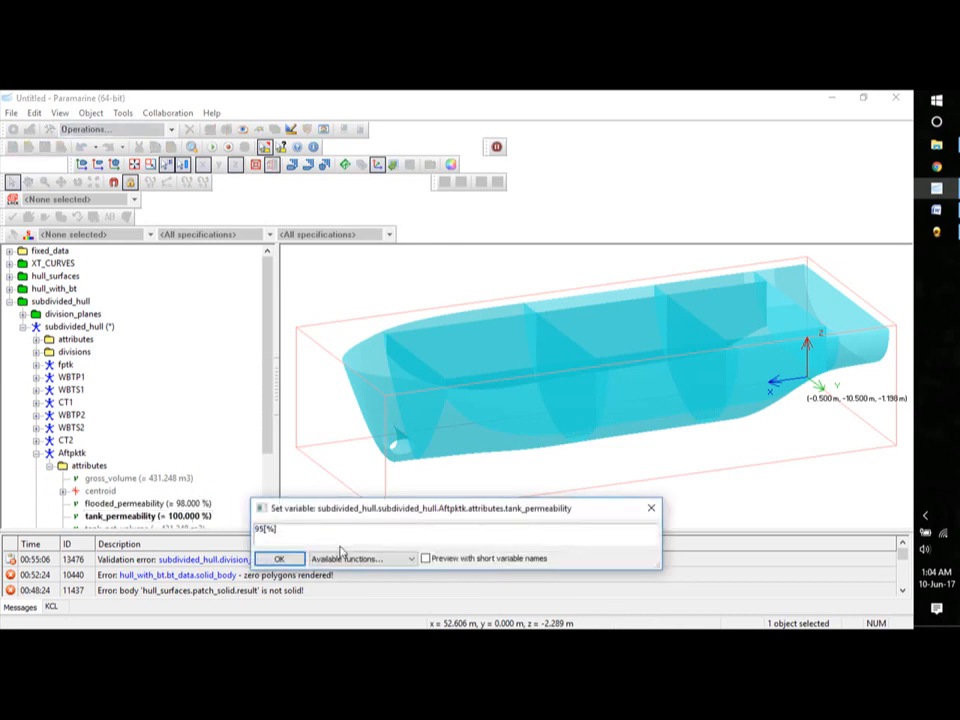
left_click(279, 559)
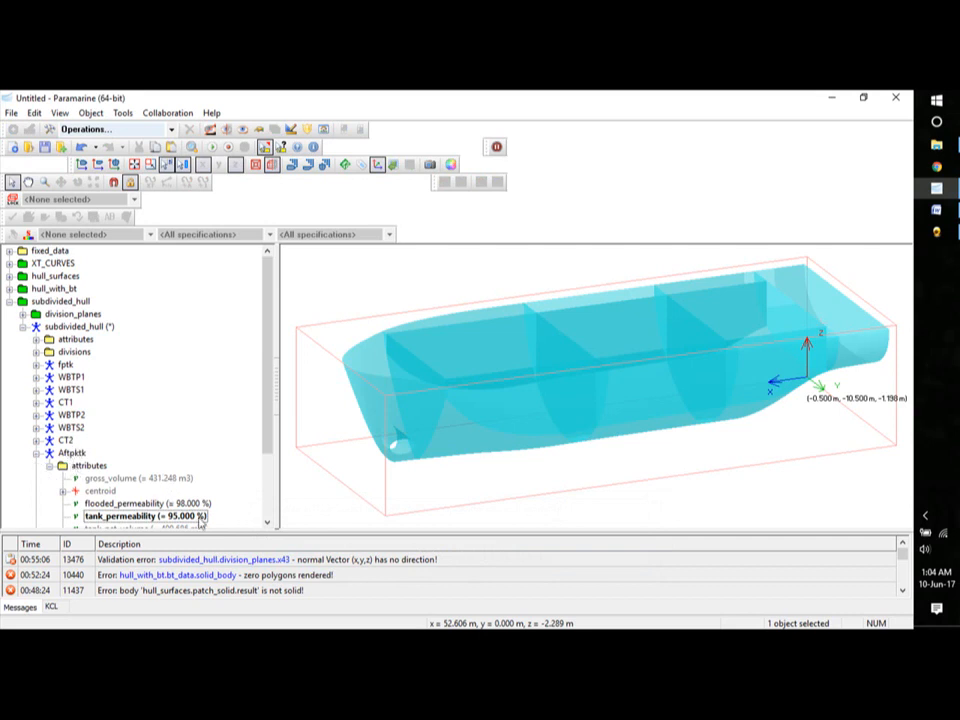
- Set the Aftpktk compartment's flooded permeability to 95% and its tank permeability to 90%
double_click(150, 503)
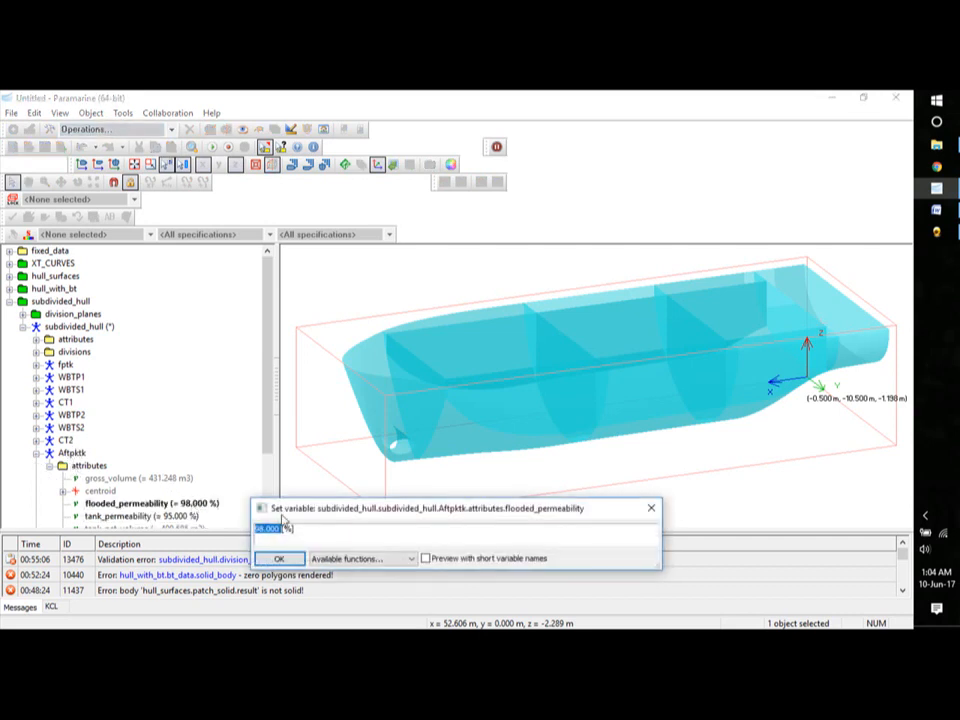
type("95")
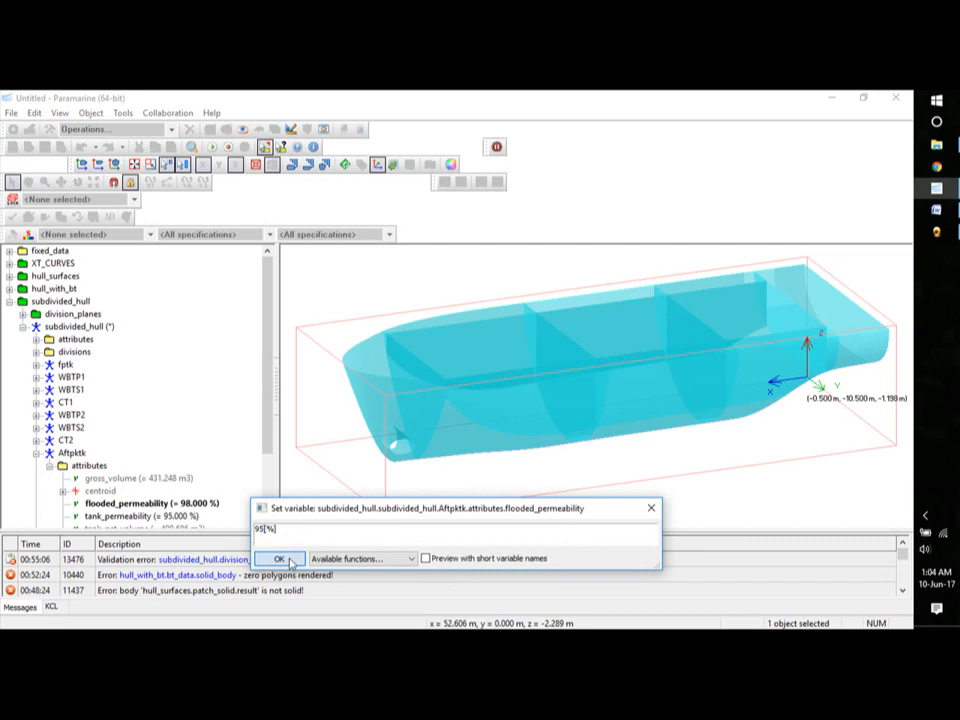
left_click(280, 559)
double_click(160, 516)
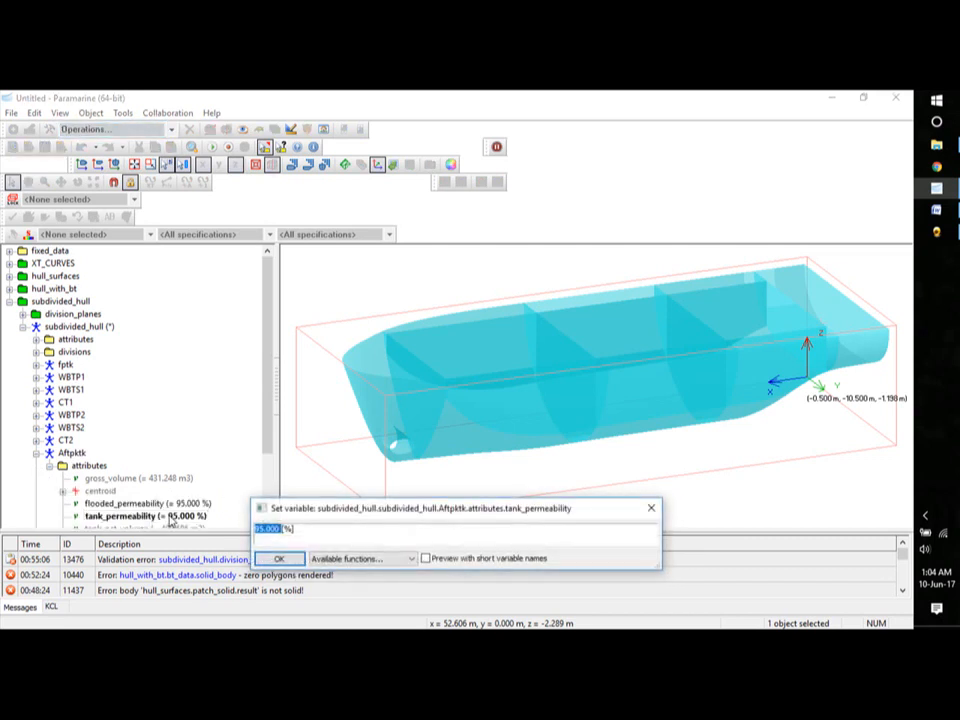
type("90")
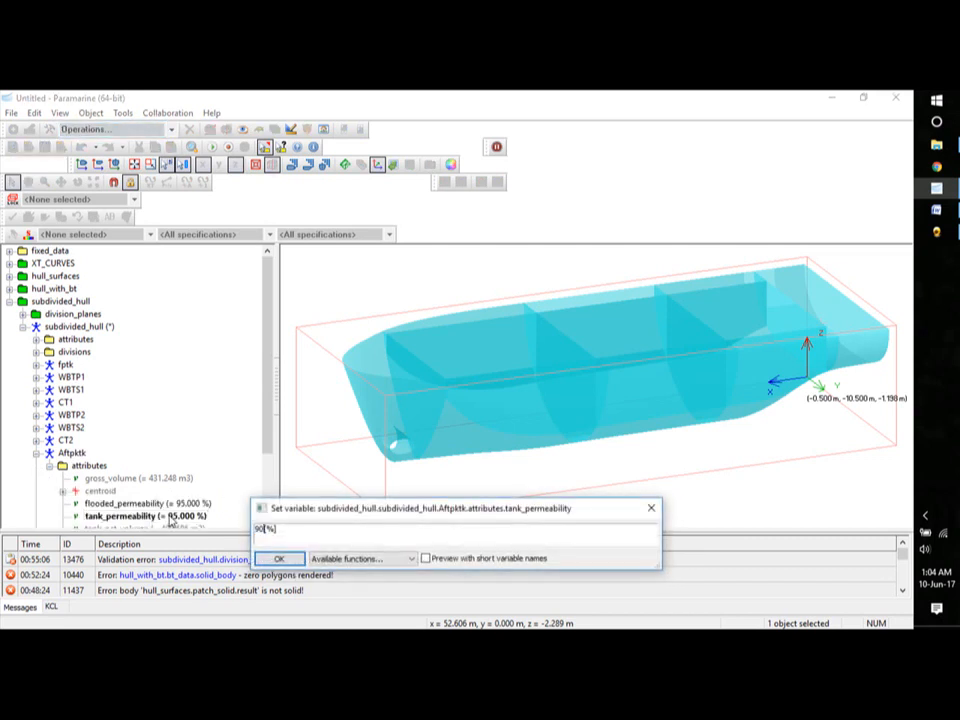
left_click(280, 559)
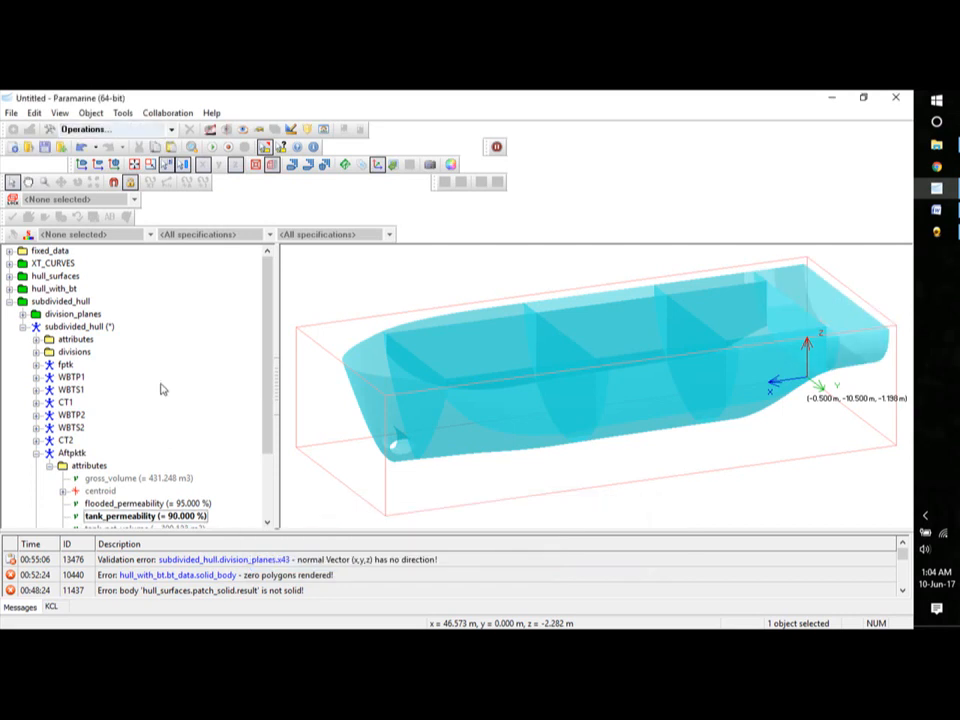
left_click(36, 454)
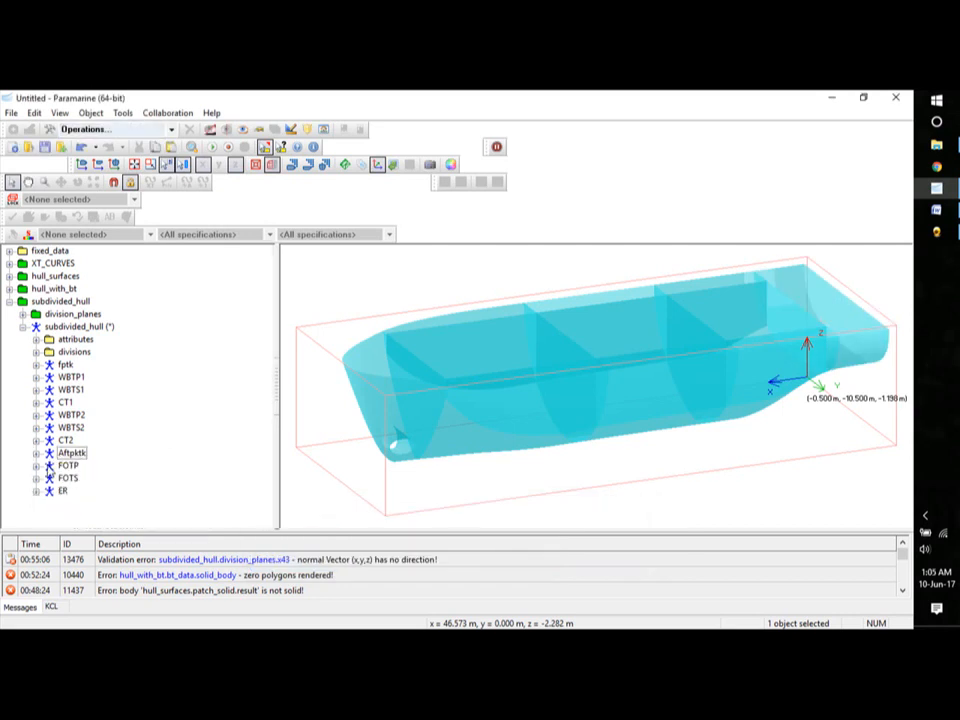
- Set the FOTP tank's flooded permeability to 98% and its tank permeability to 95%
left_click(36, 466)
left_click(49, 478)
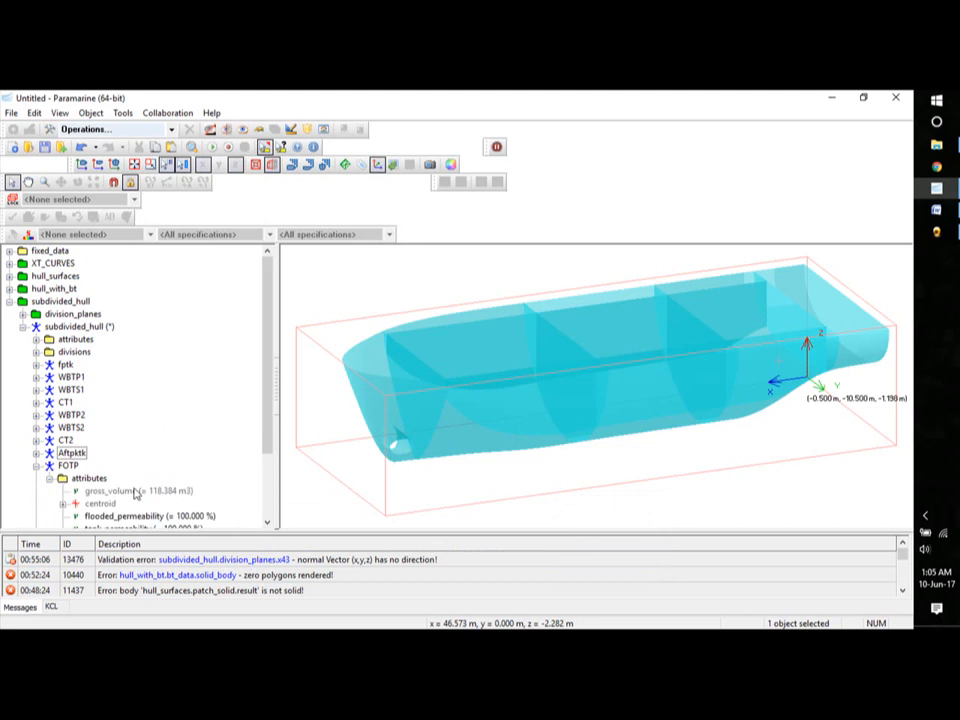
double_click(205, 517)
type("98[%")
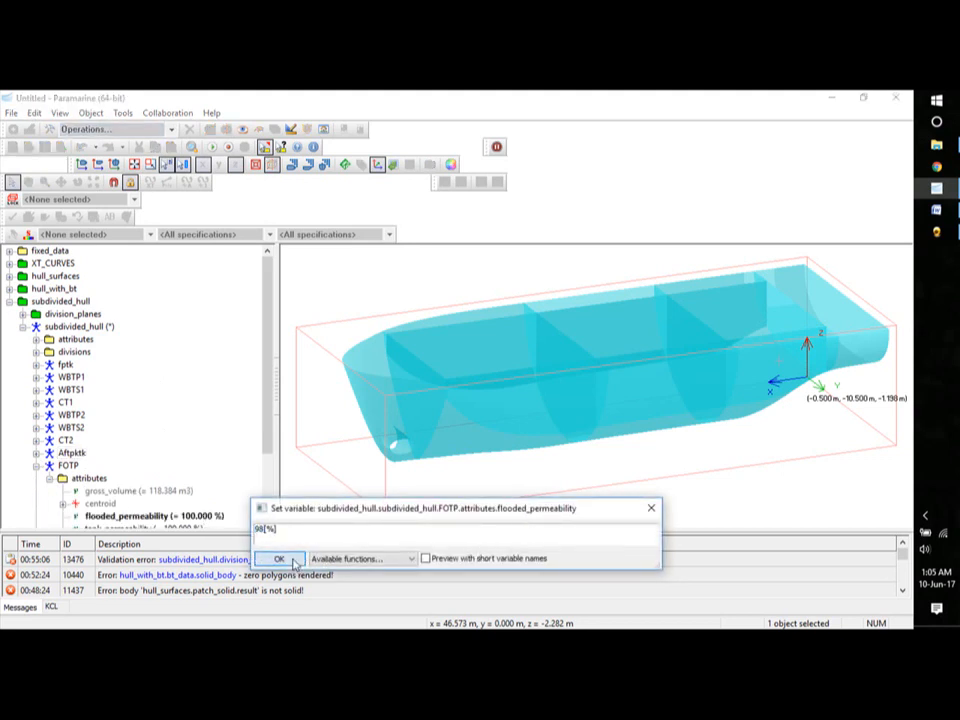
left_click(281, 559)
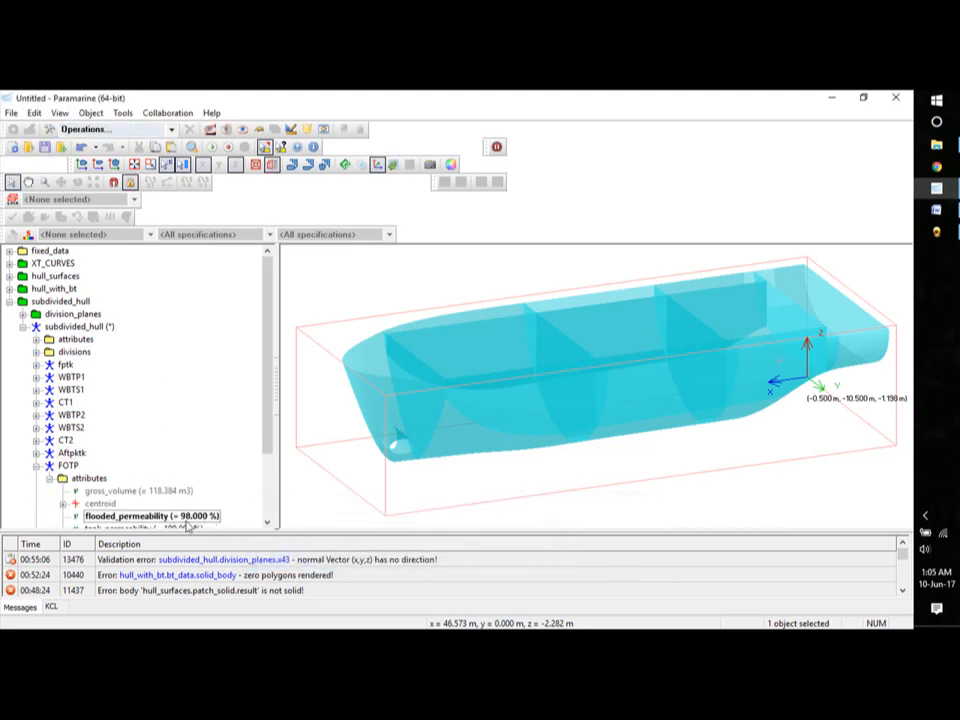
double_click(187, 528)
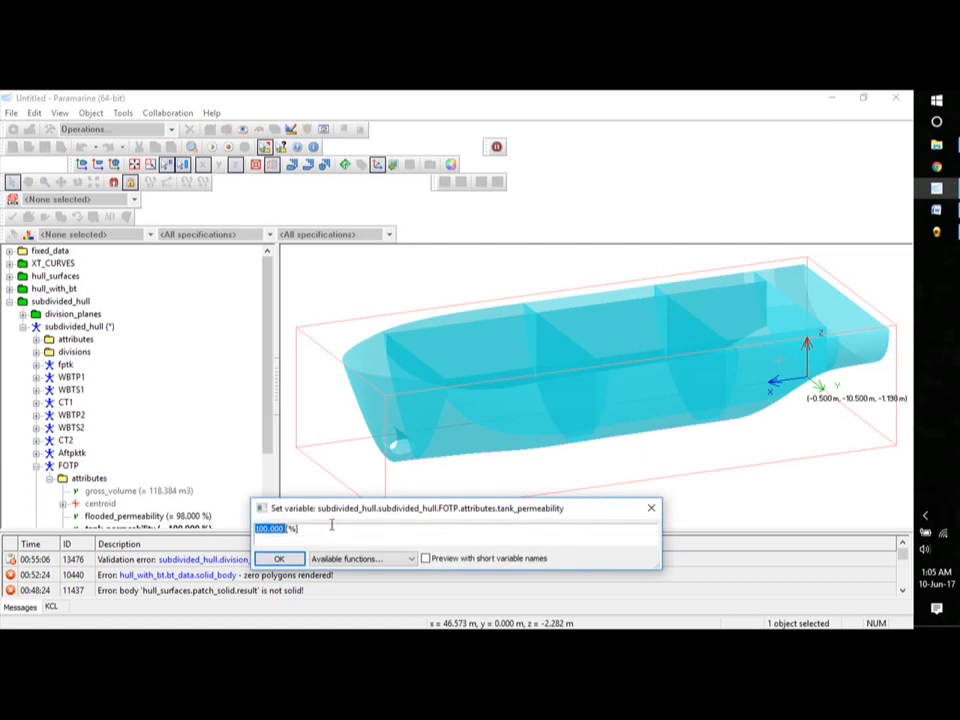
type("95")
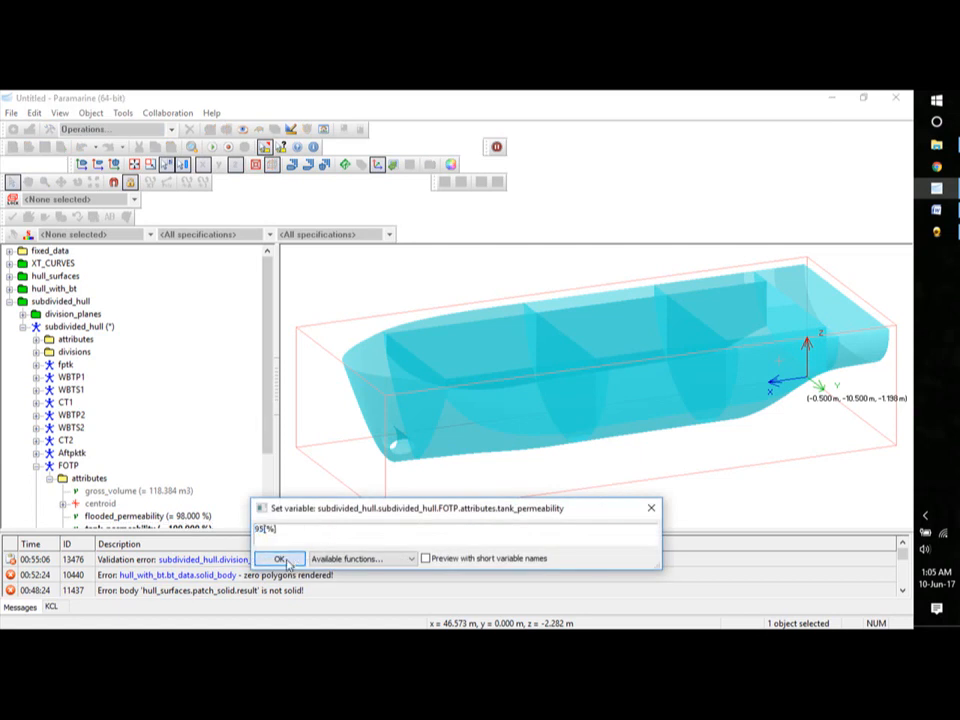
left_click(281, 559)
left_click_drag(270, 396, 272, 468)
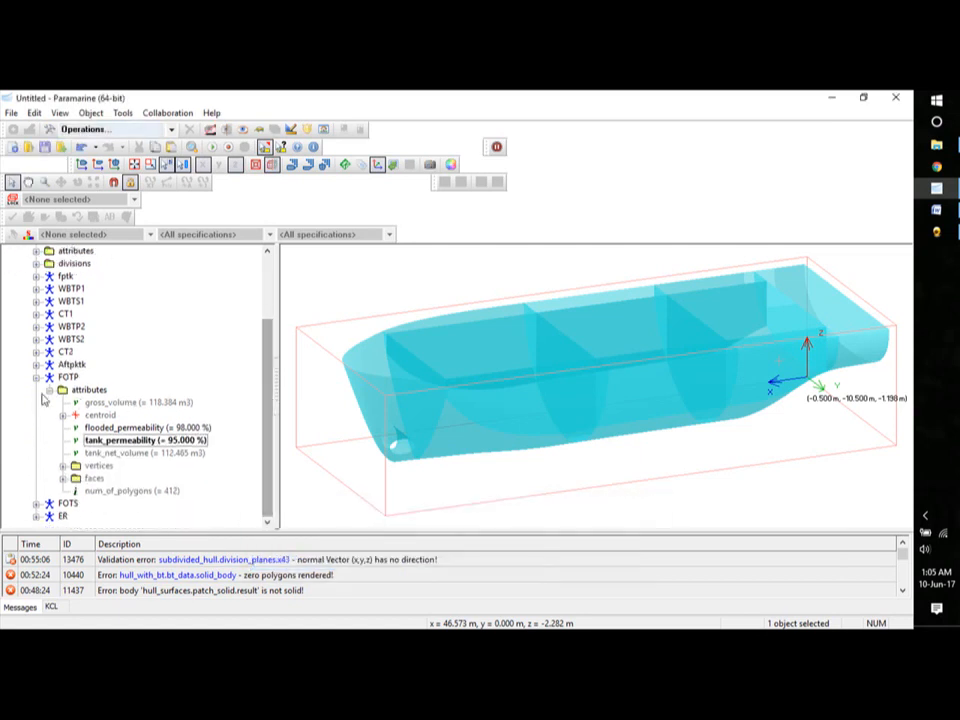
left_click(36, 378)
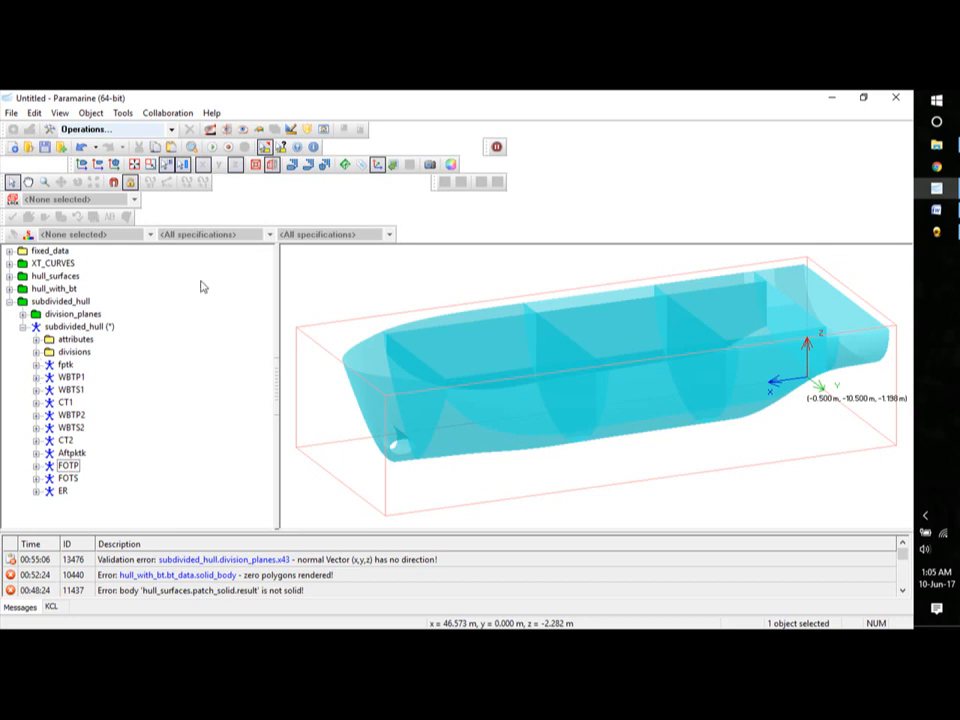
- Set the FOTS tank's flooded permeability to 98% and its tank permeability to 95%
left_click(36, 479)
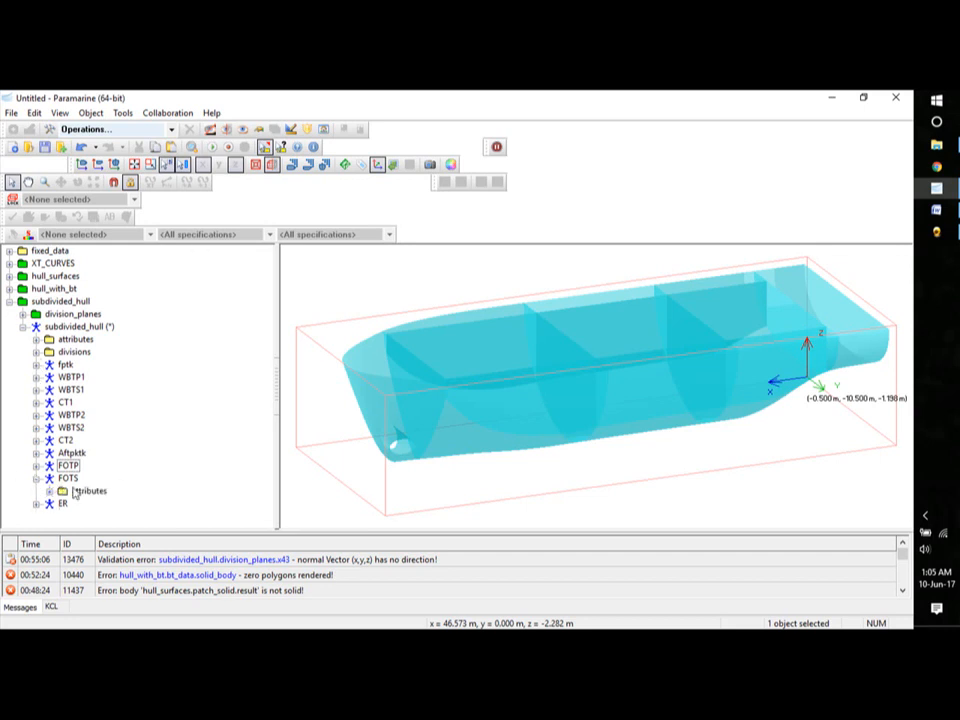
left_click(49, 491)
scroll(257, 398, "down", 2)
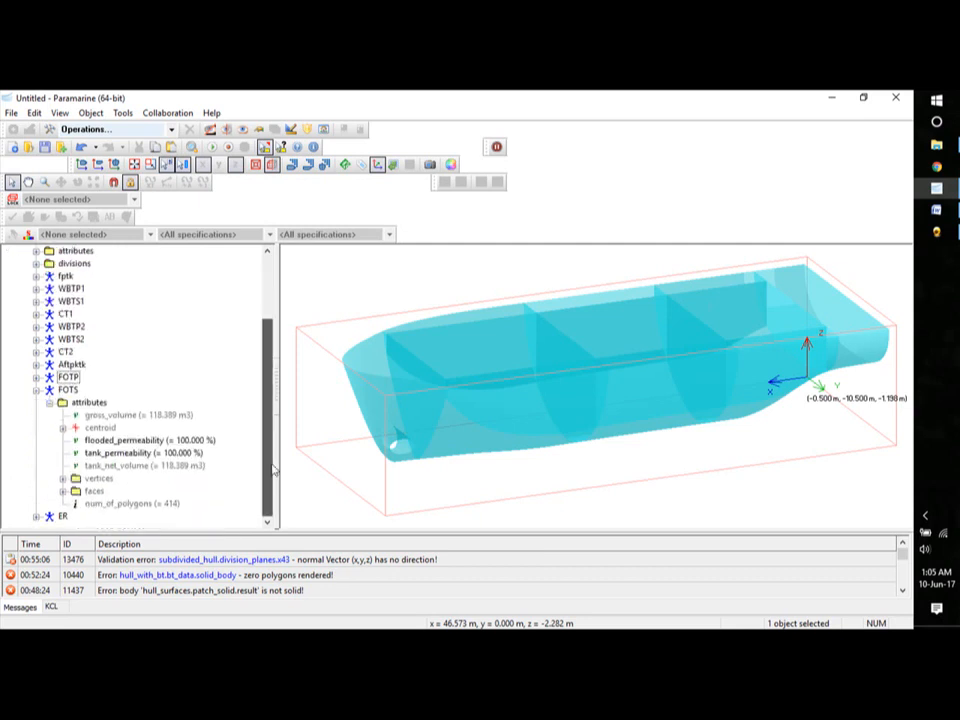
double_click(190, 441)
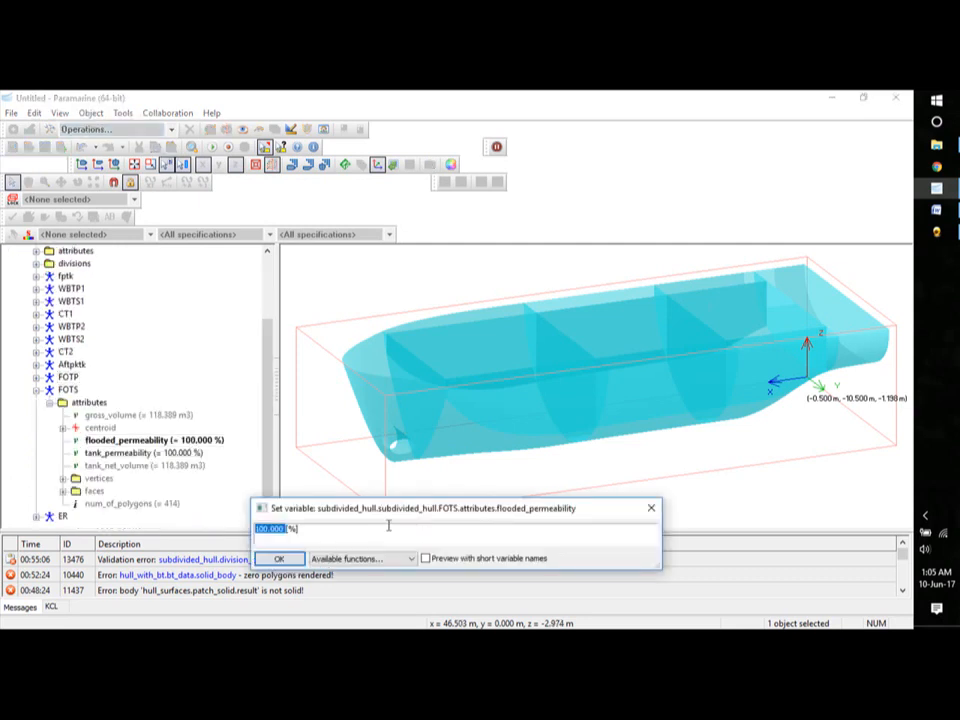
type("98")
key("Return")
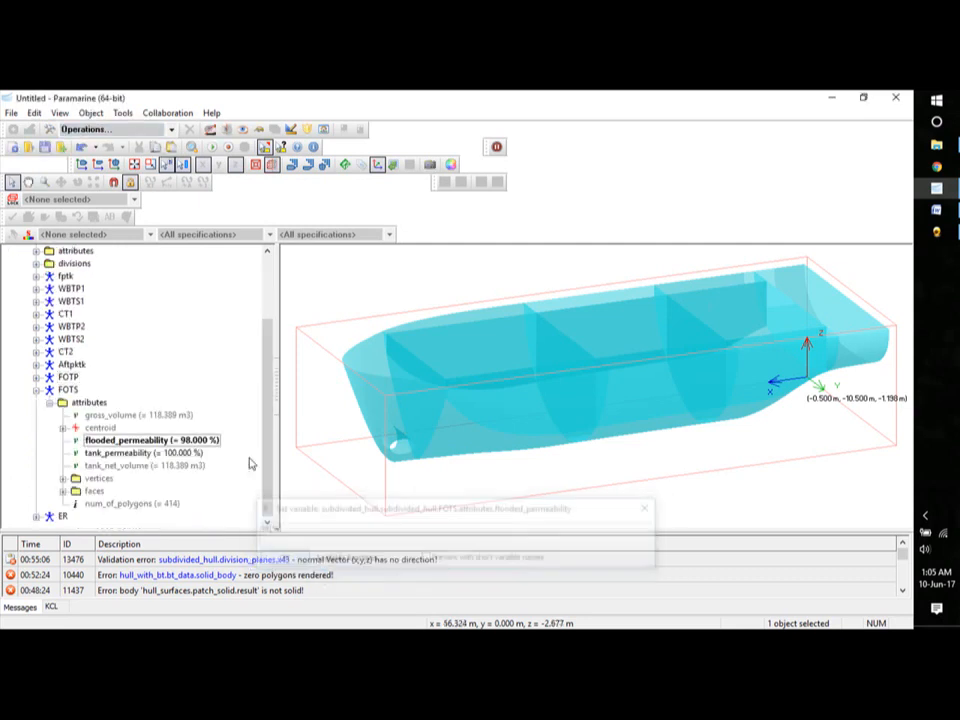
double_click(197, 454)
type("95[%")
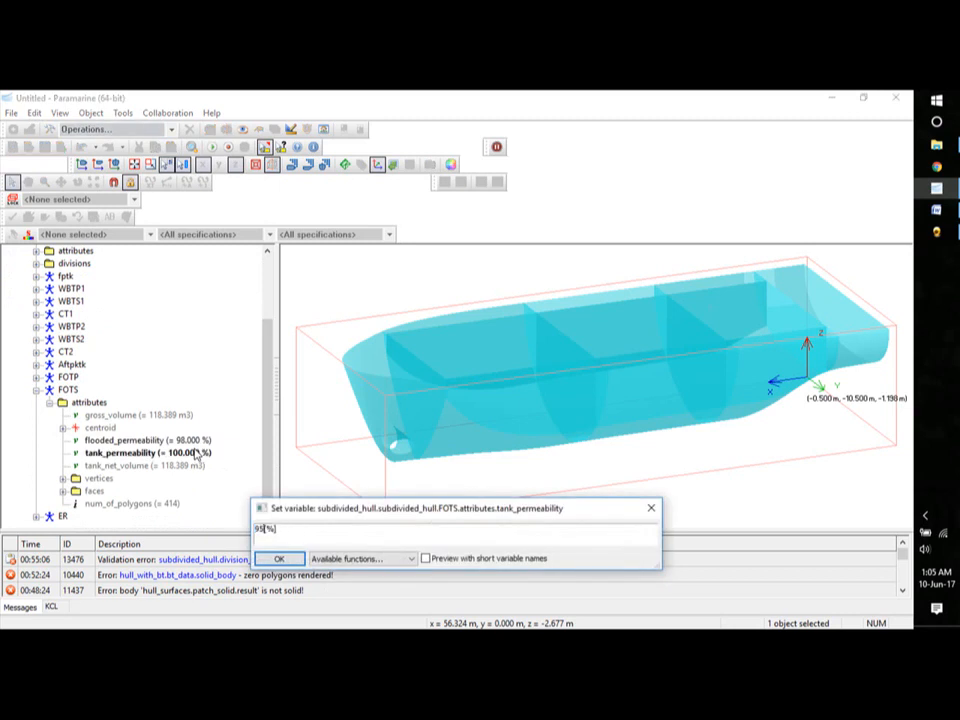
left_click(274, 559)
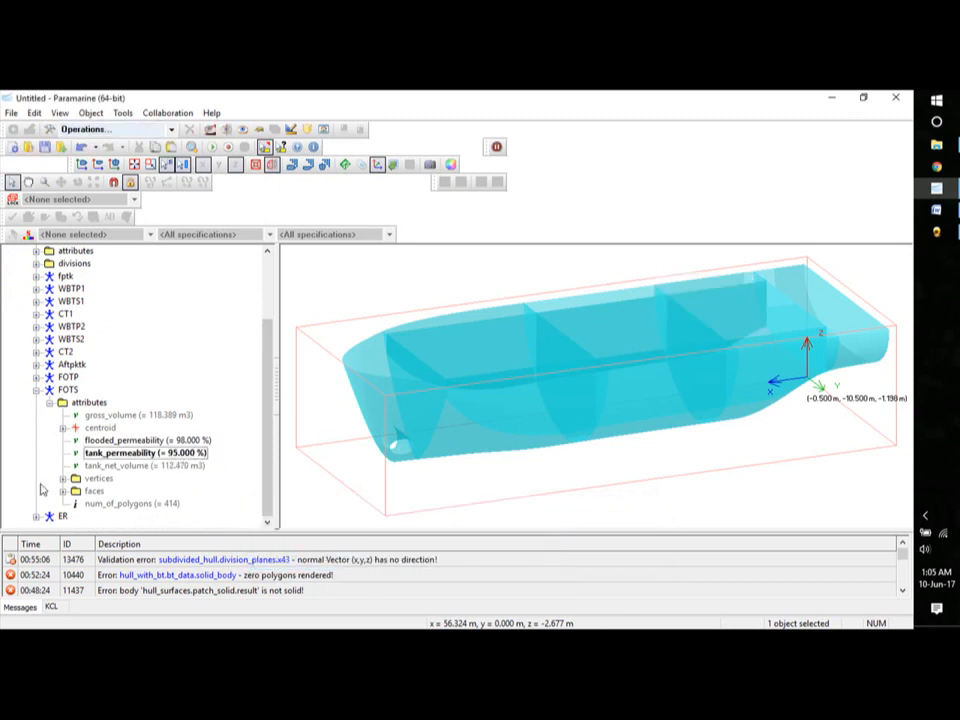
left_click(36, 390)
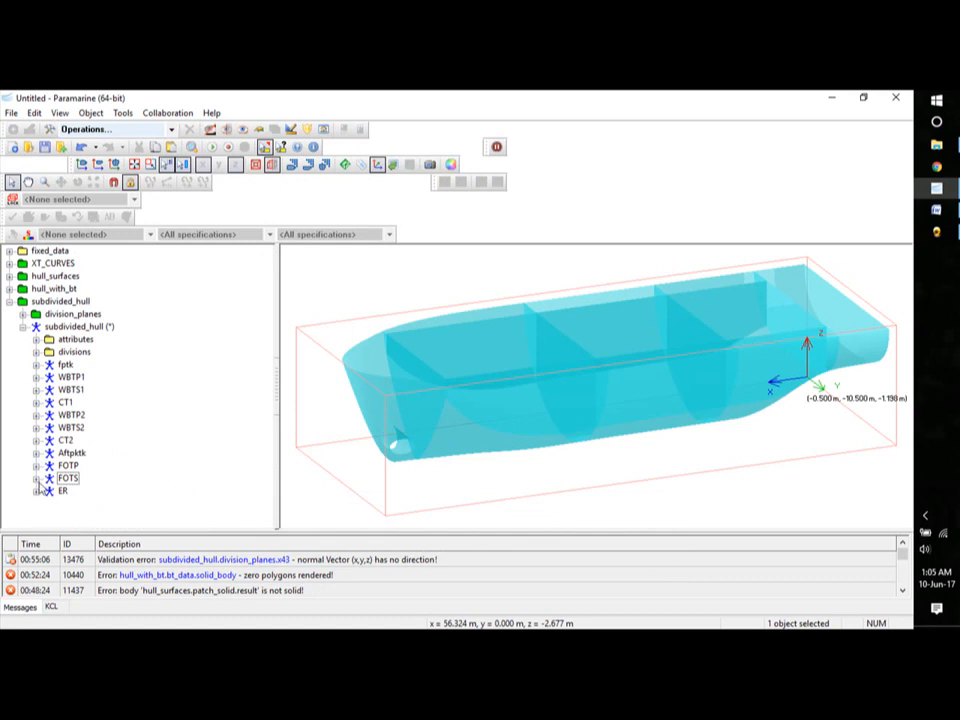
- Set both the flooded permeability and the tank permeability of the ER compartment to 65%
left_click(36, 491)
left_click(49, 503)
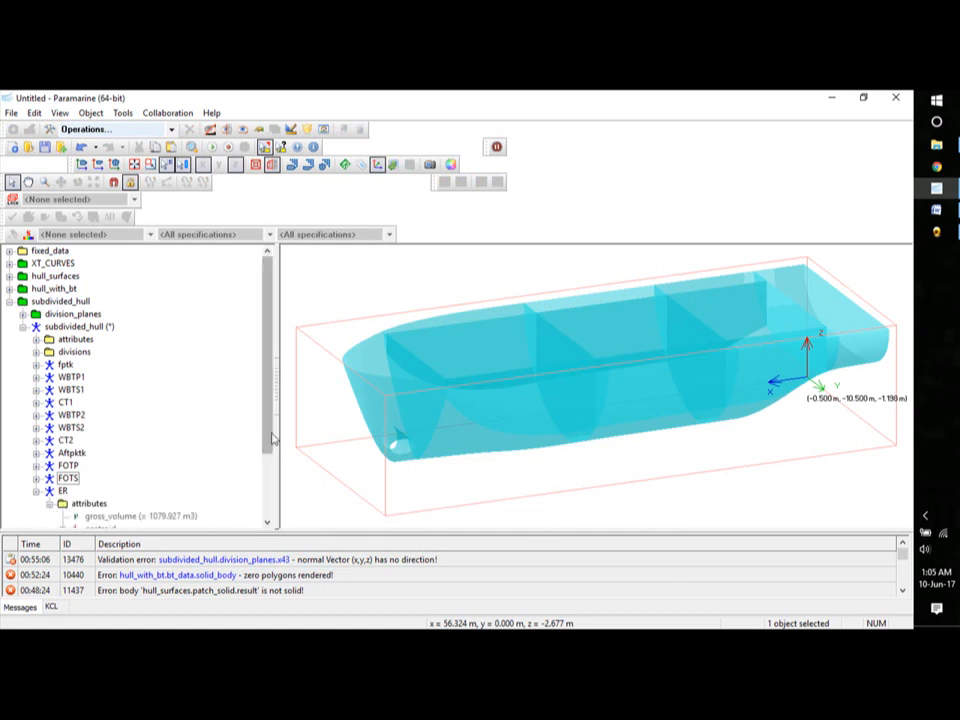
scroll(273, 448, "down", 1)
scroll(273, 448, "down", 2)
double_click(193, 455)
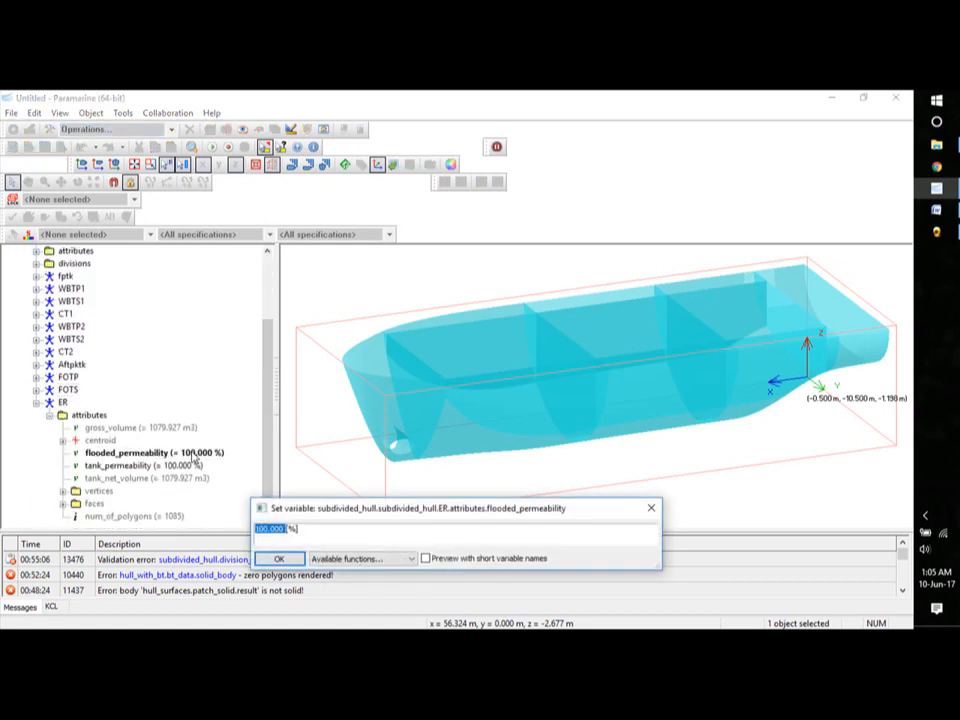
type("85")
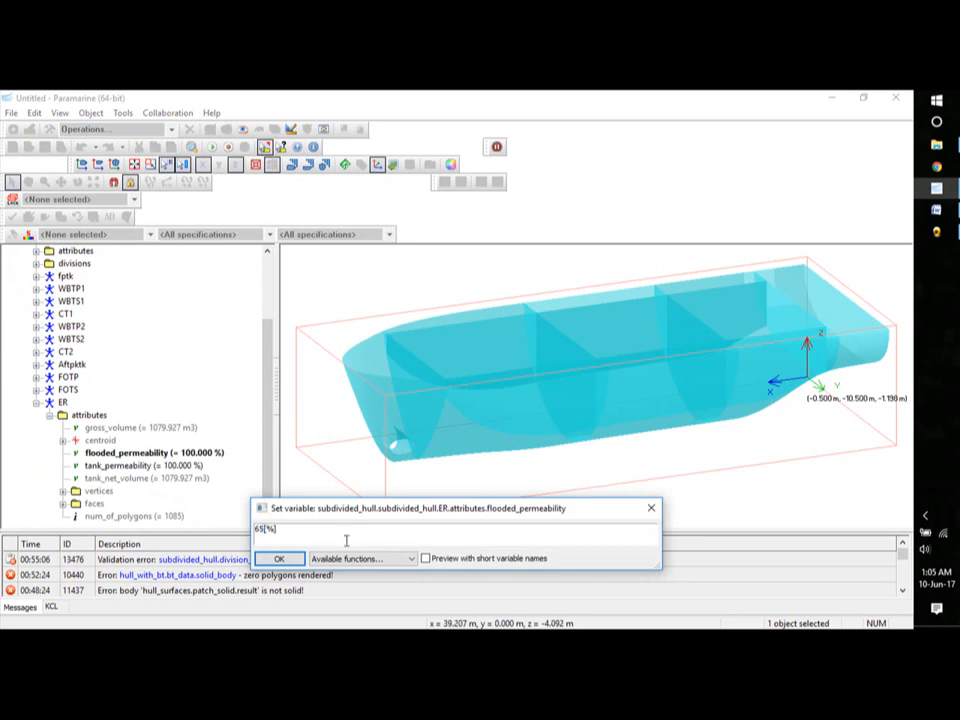
left_click(290, 559)
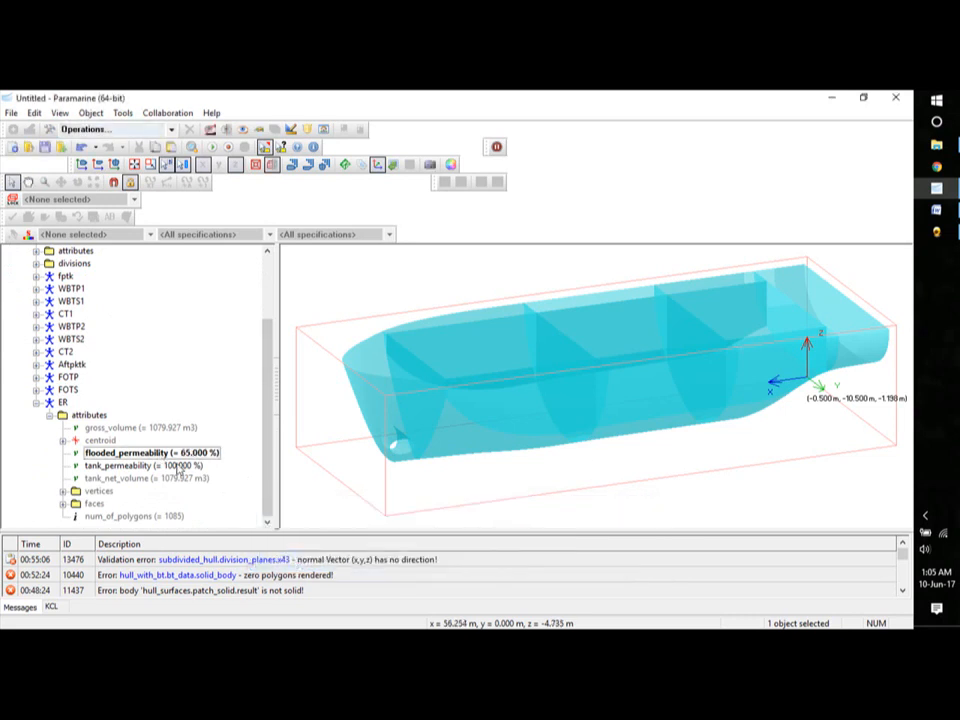
double_click(178, 467)
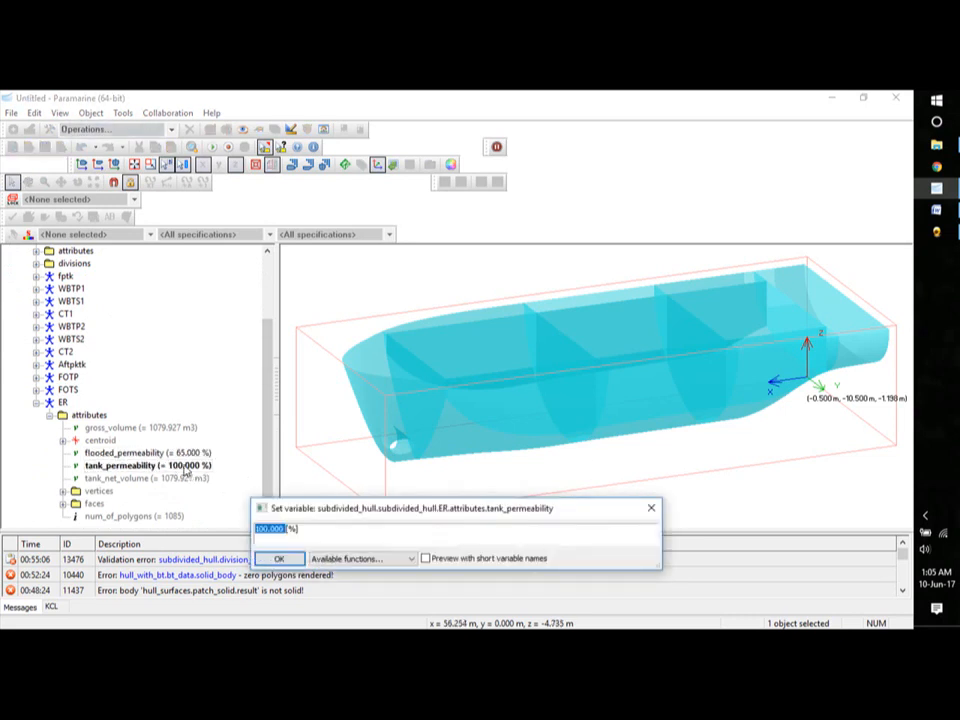
type("65")
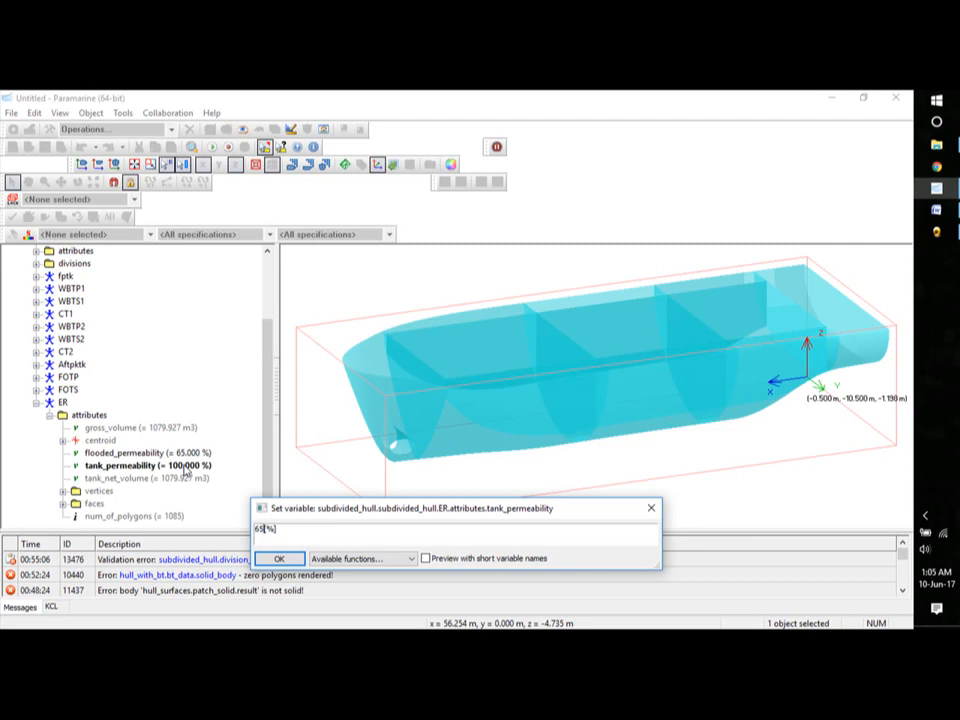
left_click(278, 558)
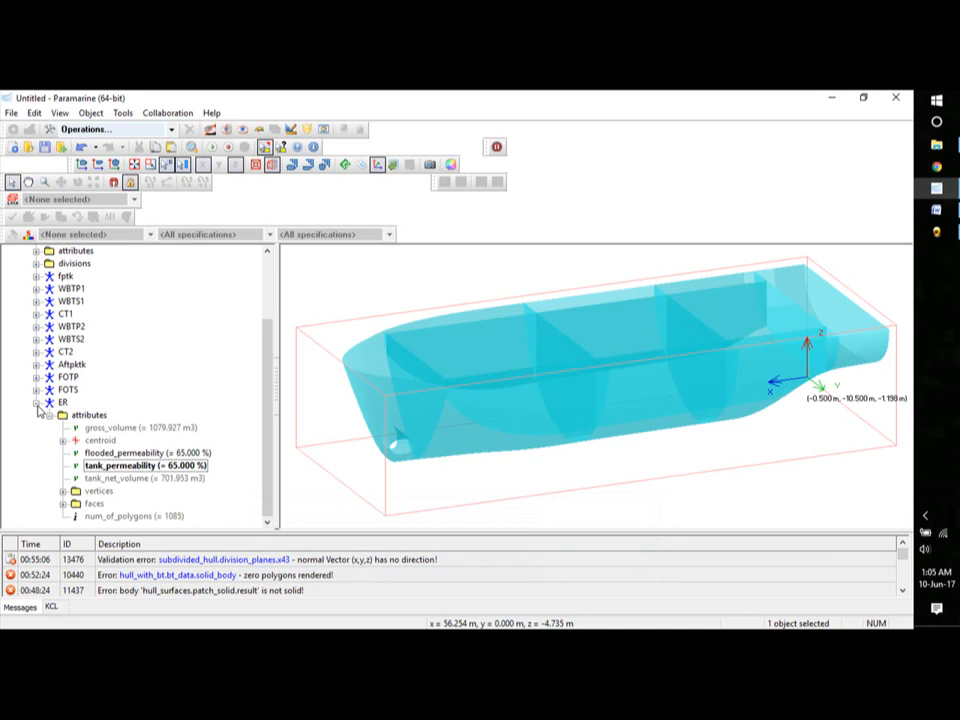
left_click(36, 403)
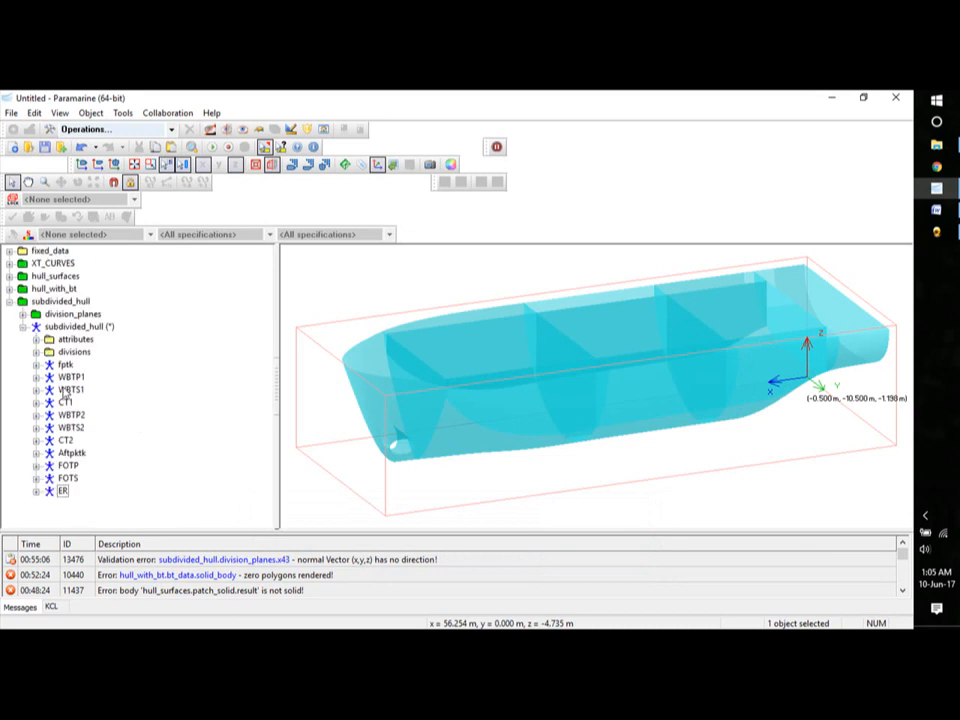
left_click(22, 328)
left_click(22, 328)
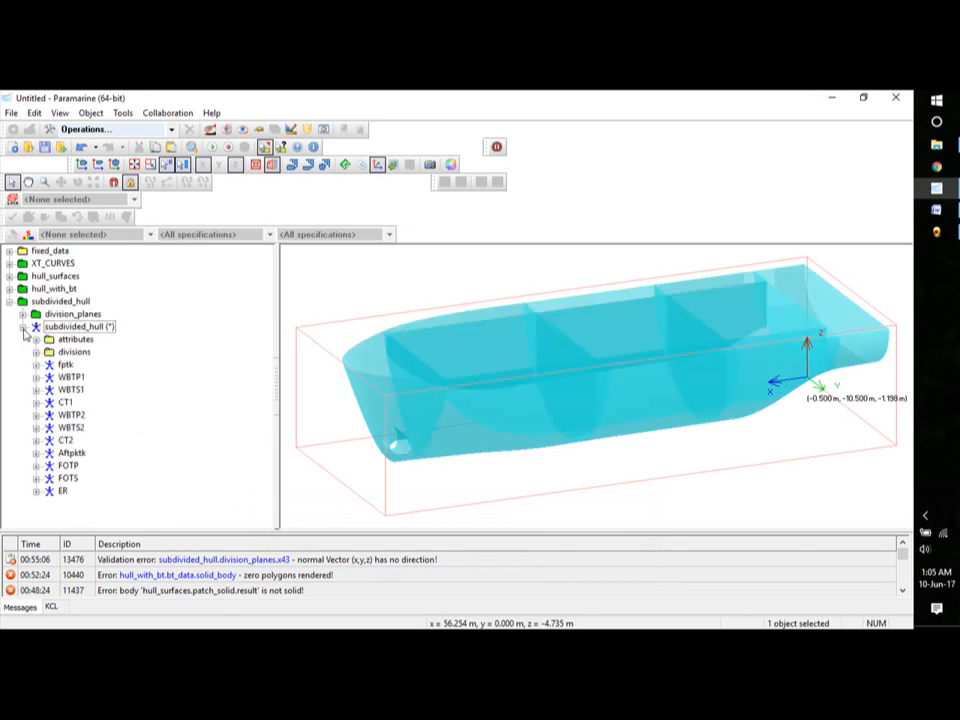
middle_click_drag(352, 370, 591, 446)
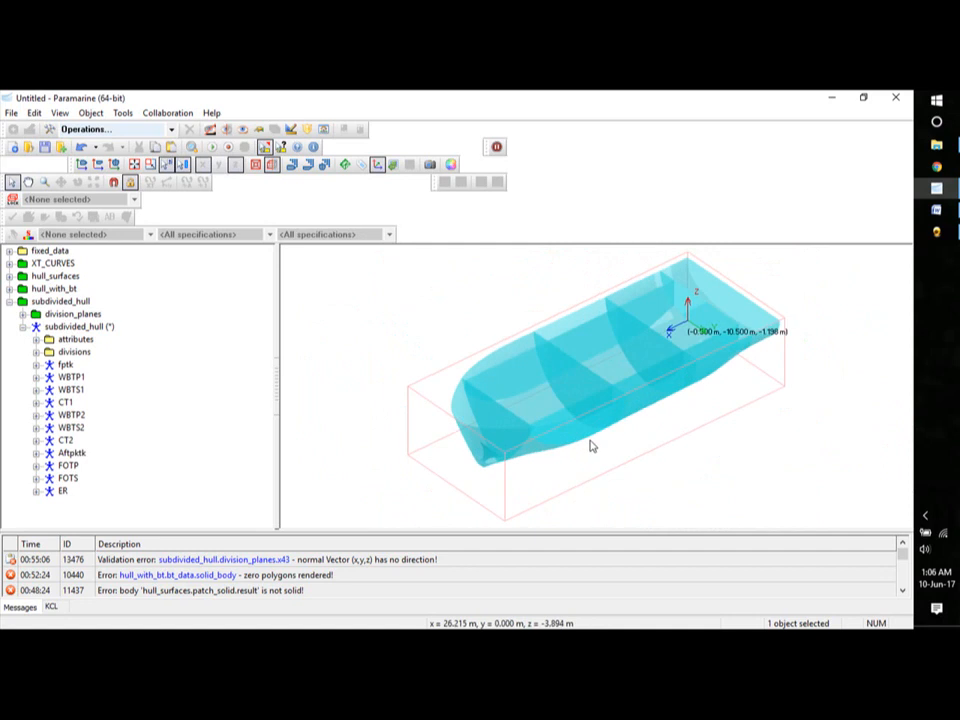
- Collapse the subdivided_hull branch, insert a stab_placeholder object at the root of the design tree and select it
left_click(22, 329)
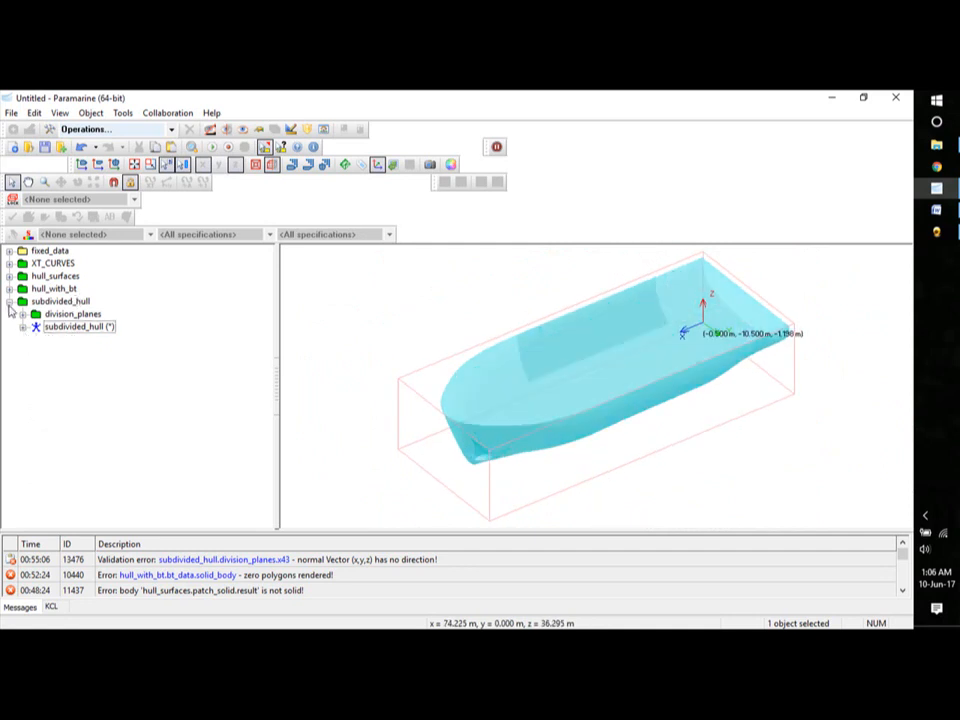
left_click(9, 301)
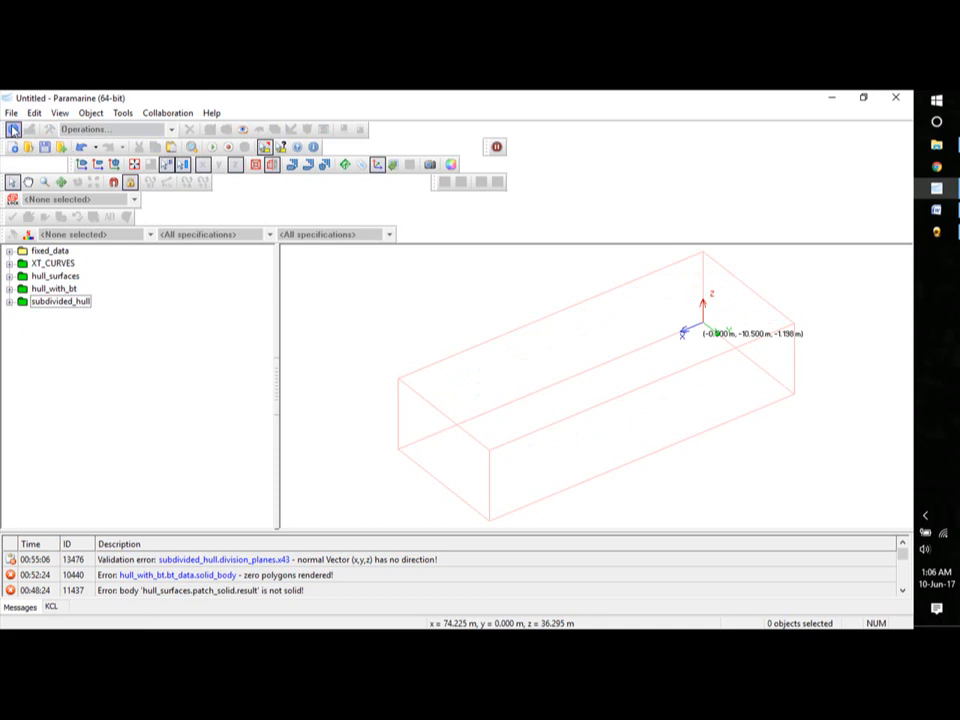
left_click(13, 130)
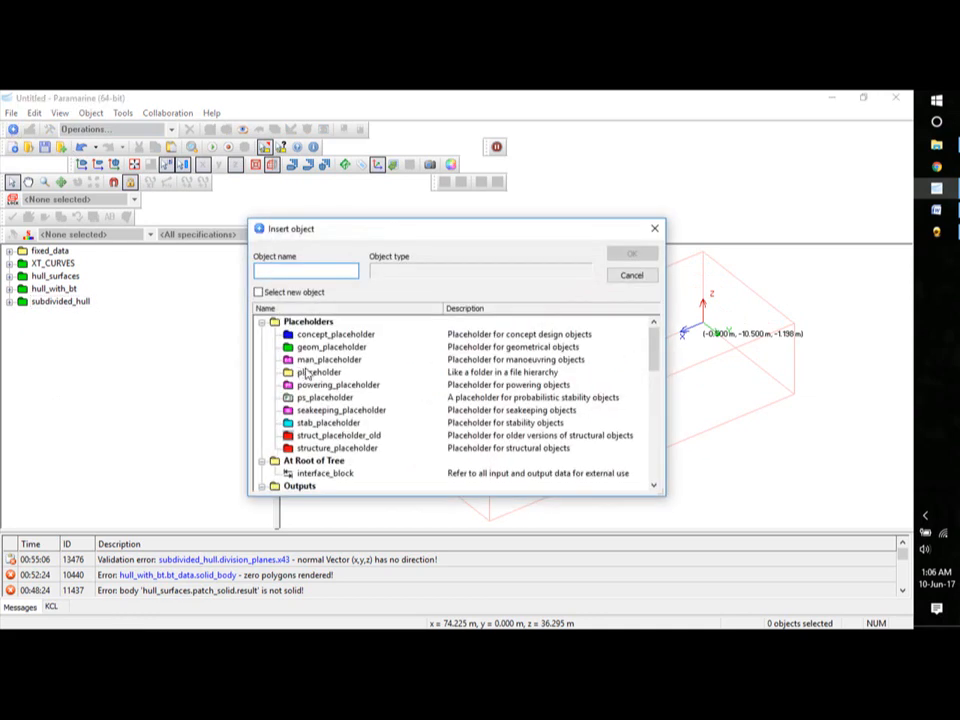
left_click(322, 422)
left_click(630, 253)
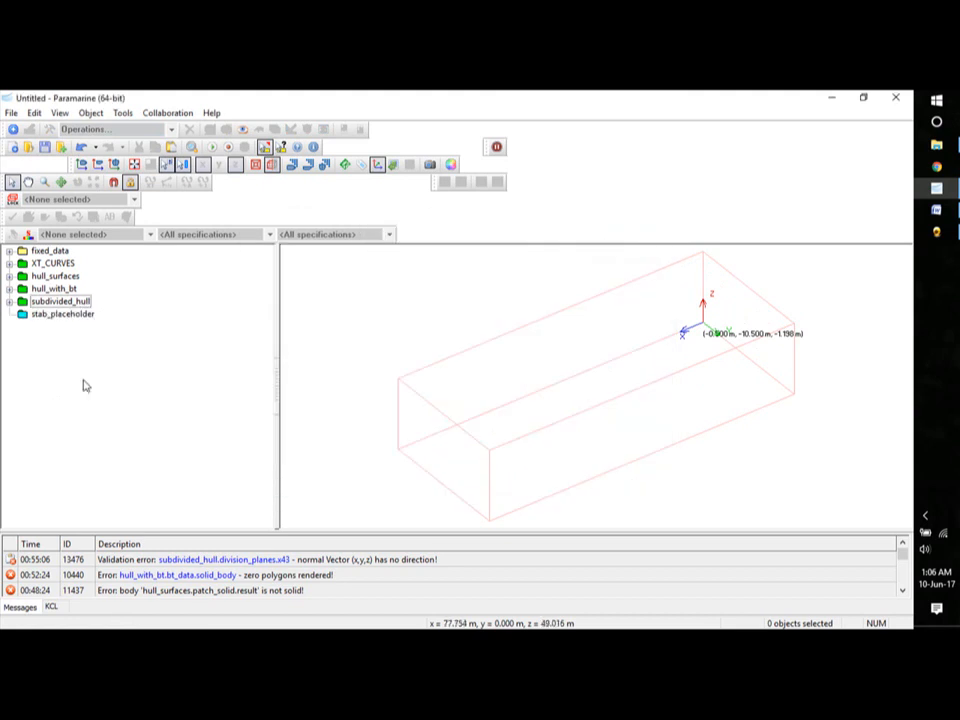
left_click(57, 315)
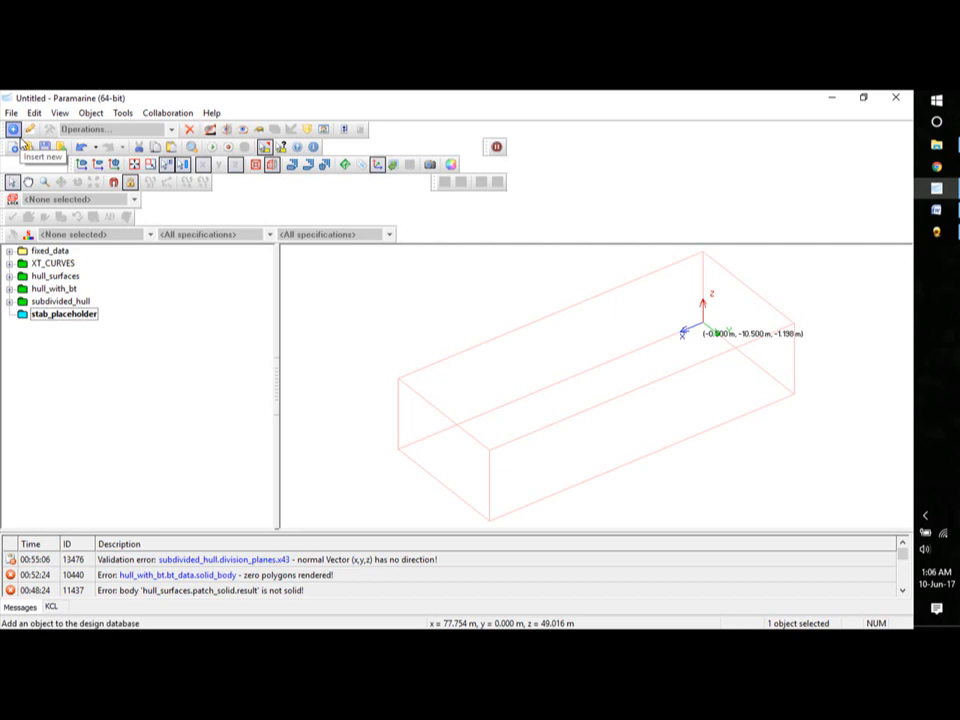
- Duplicate the stab_placeholder object at the root level of the design tree and select the copy
left_click(97, 376)
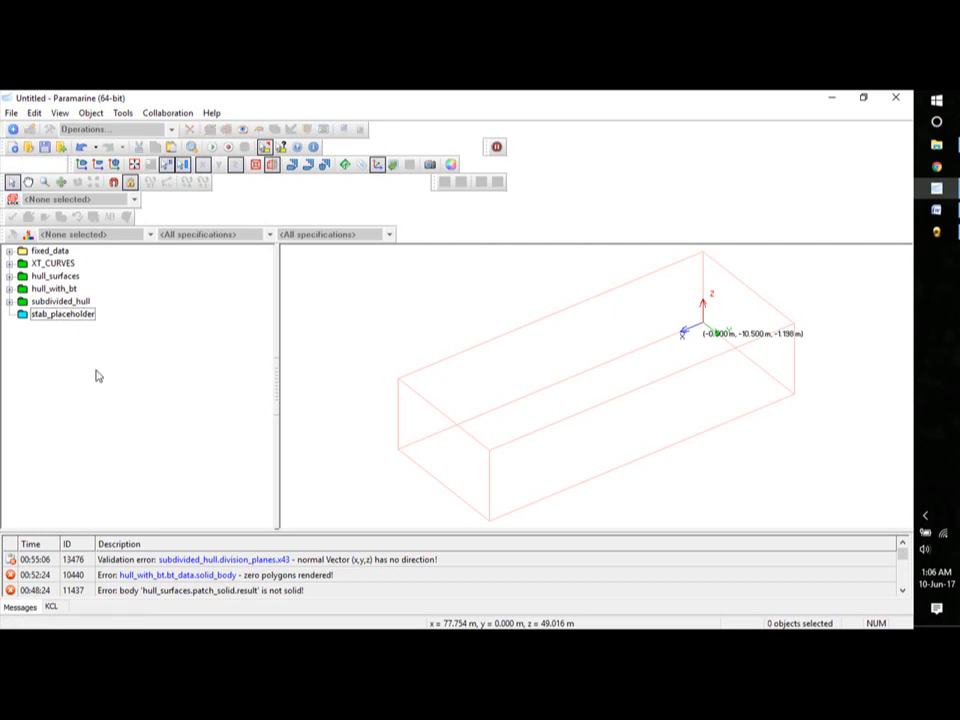
key("ctrl+v")
left_click(45, 331)
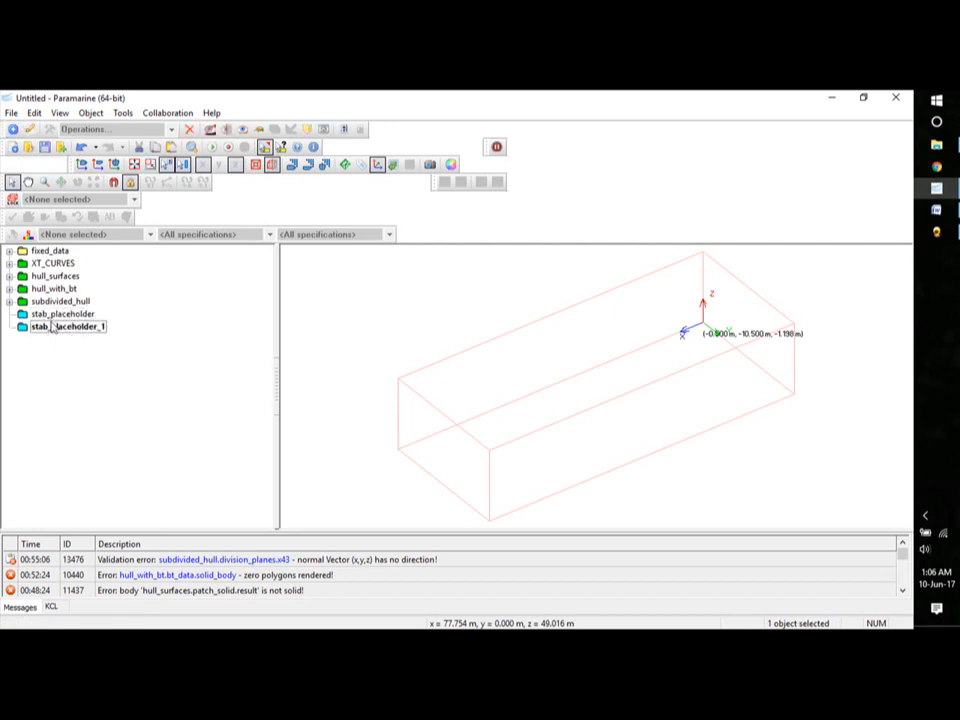
double_click(52, 328)
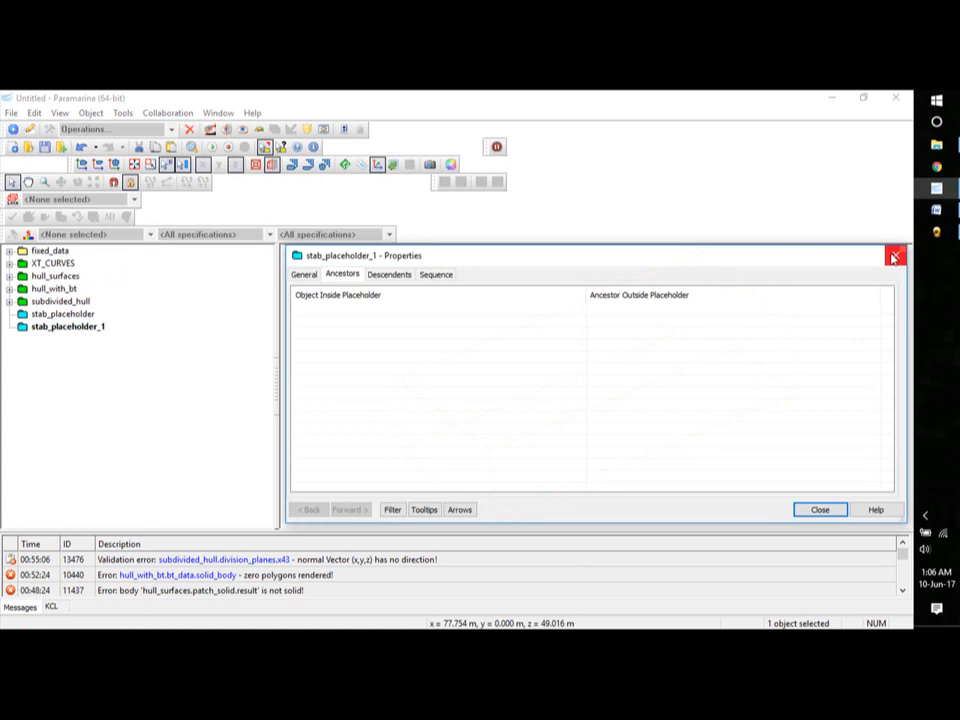
left_click(894, 257)
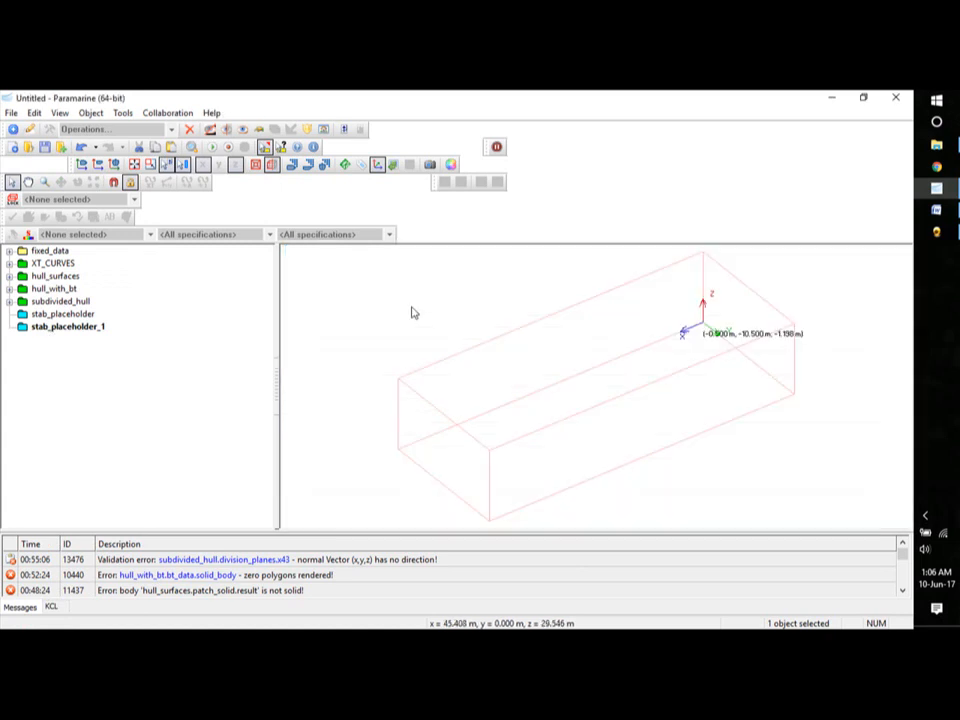
- Rename the duplicated stability placeholder as densities
right_click(92, 332)
left_click(130, 570)
type("d")
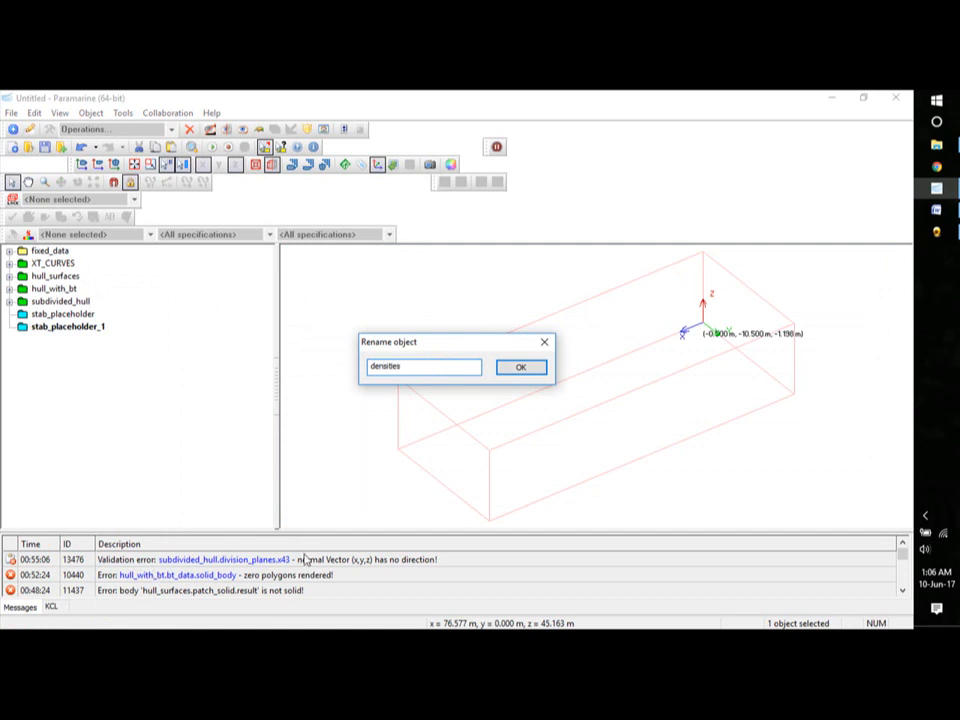
type("ensities")
left_click(521, 368)
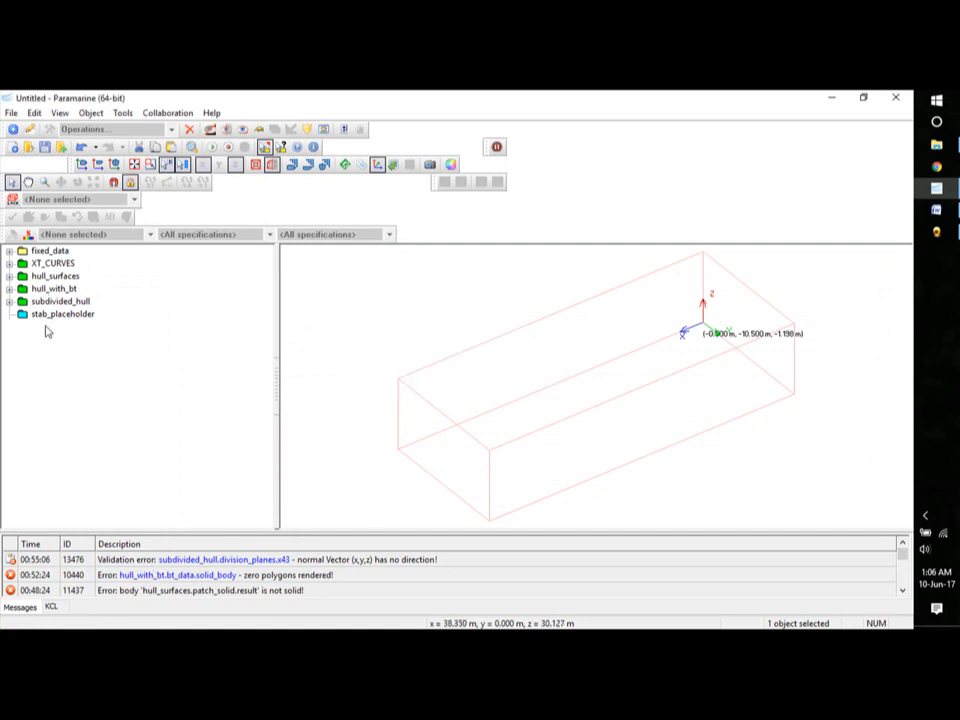
- Insert a Basic Stability density object into the densities placeholder with a value of 1.000 te/m3
left_click(13, 130)
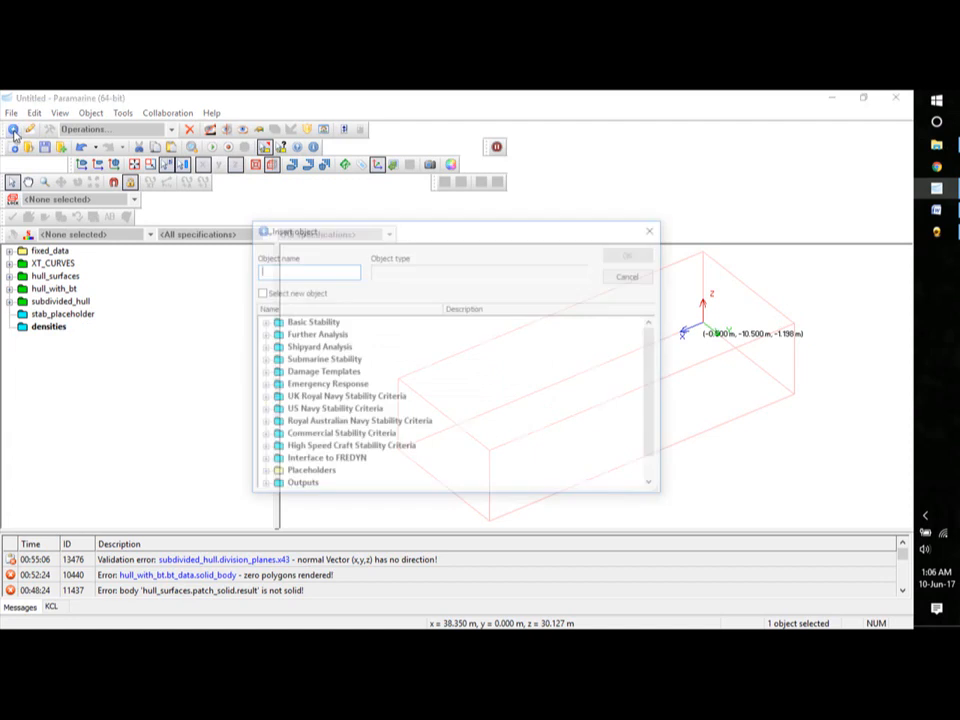
left_click(261, 322)
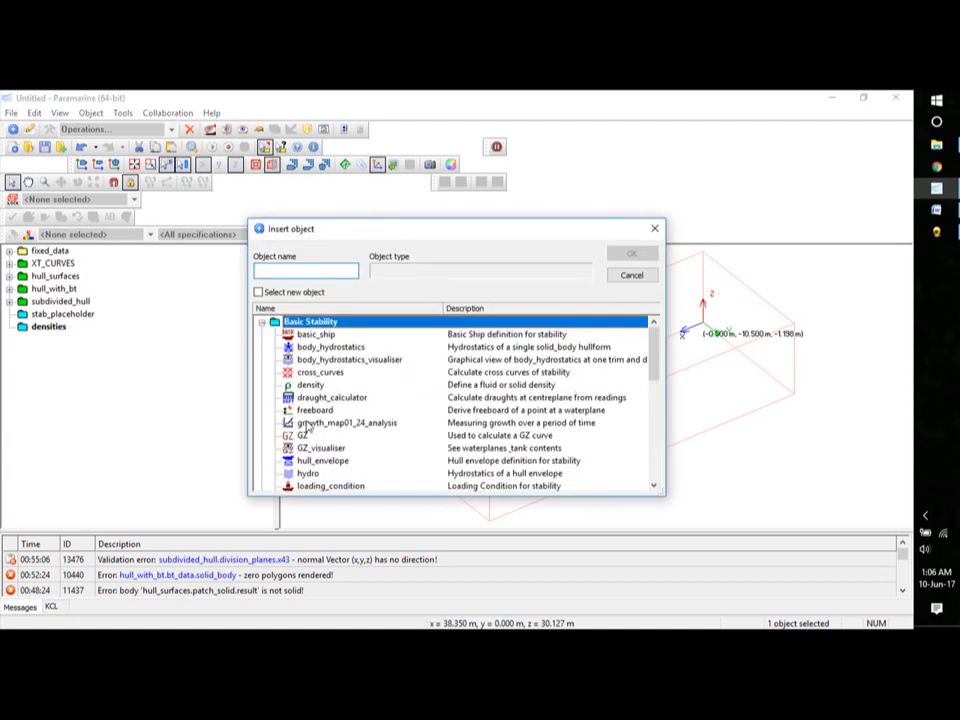
left_click(330, 385)
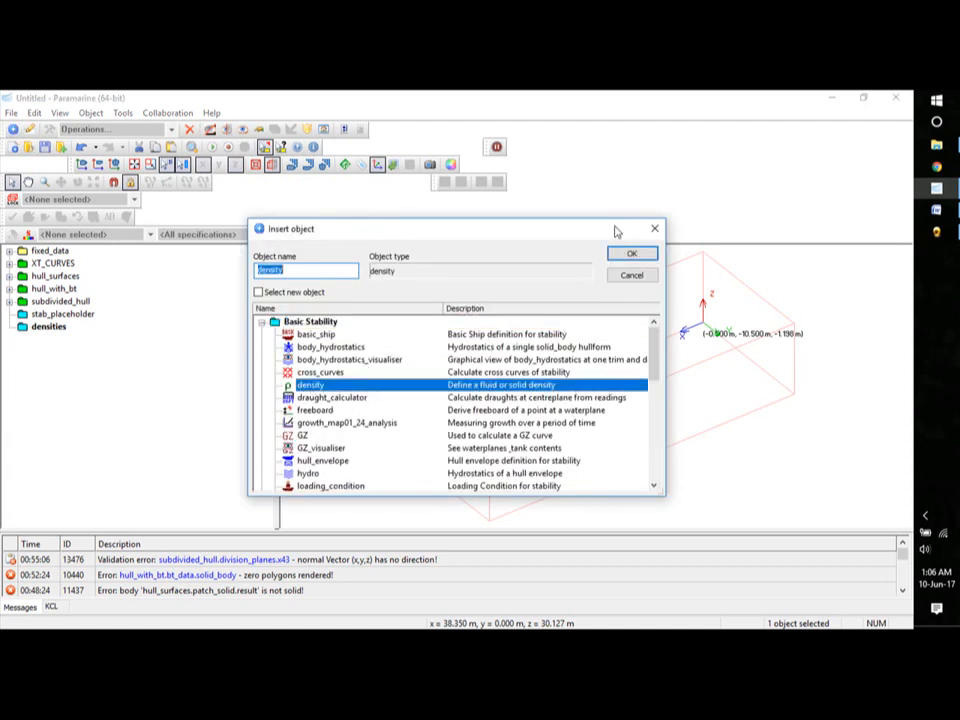
left_click(628, 255)
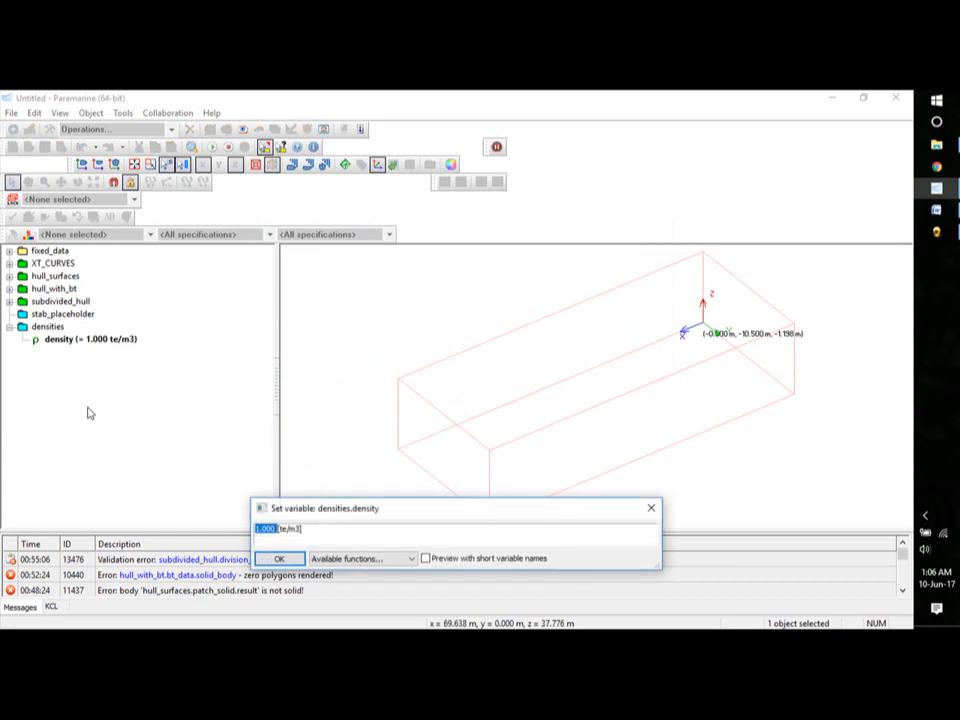
left_click(279, 558)
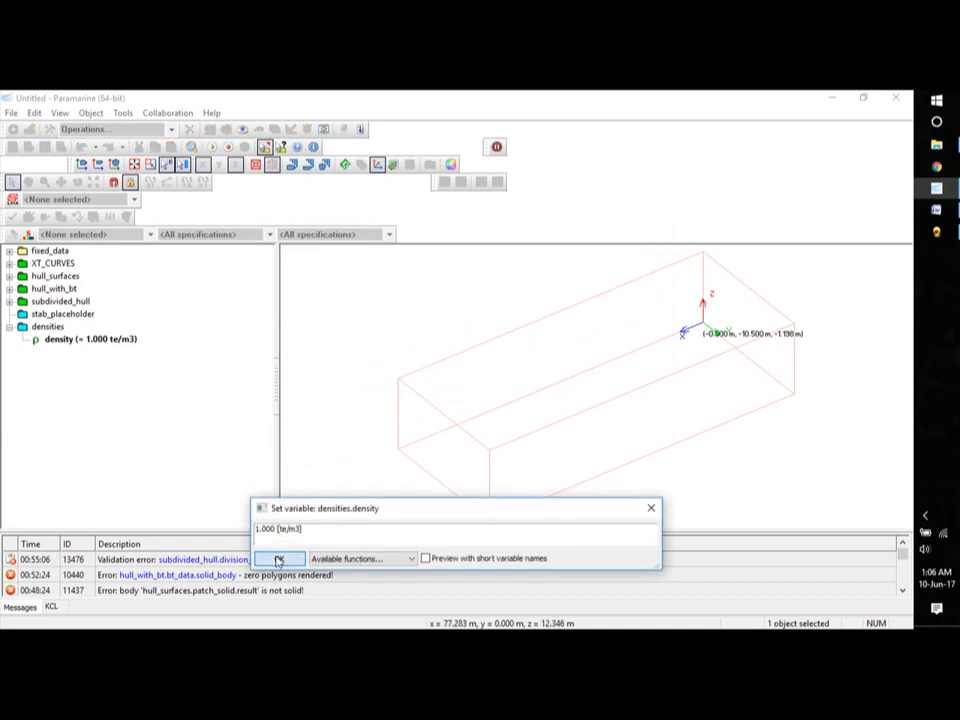
- Rename the new density object in the densities placeholder as fw
right_click(56, 342)
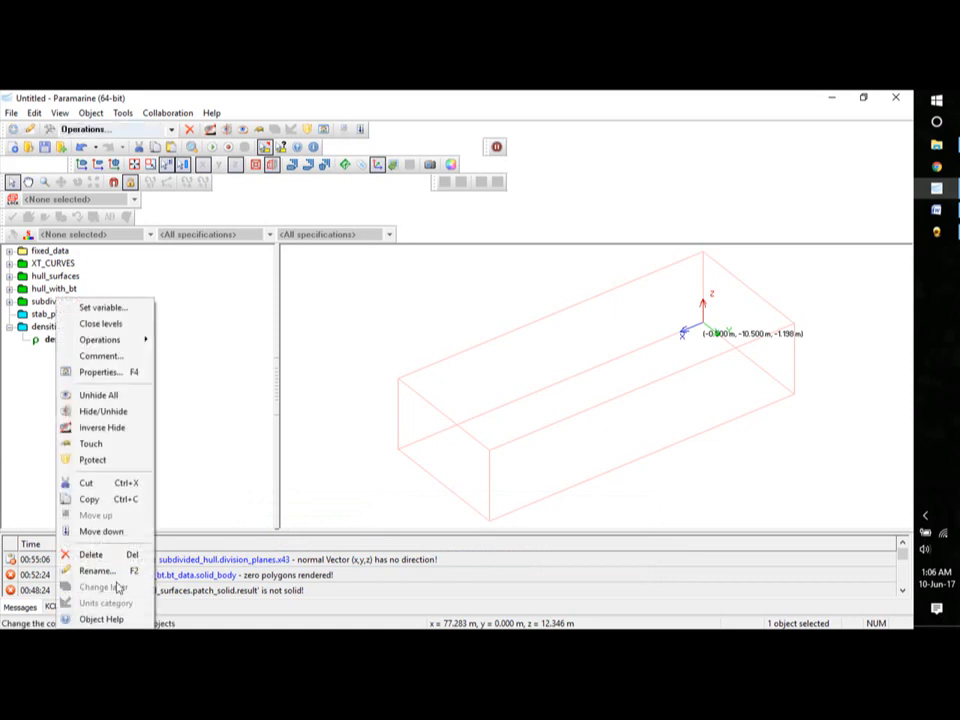
left_click(109, 571)
type("f")
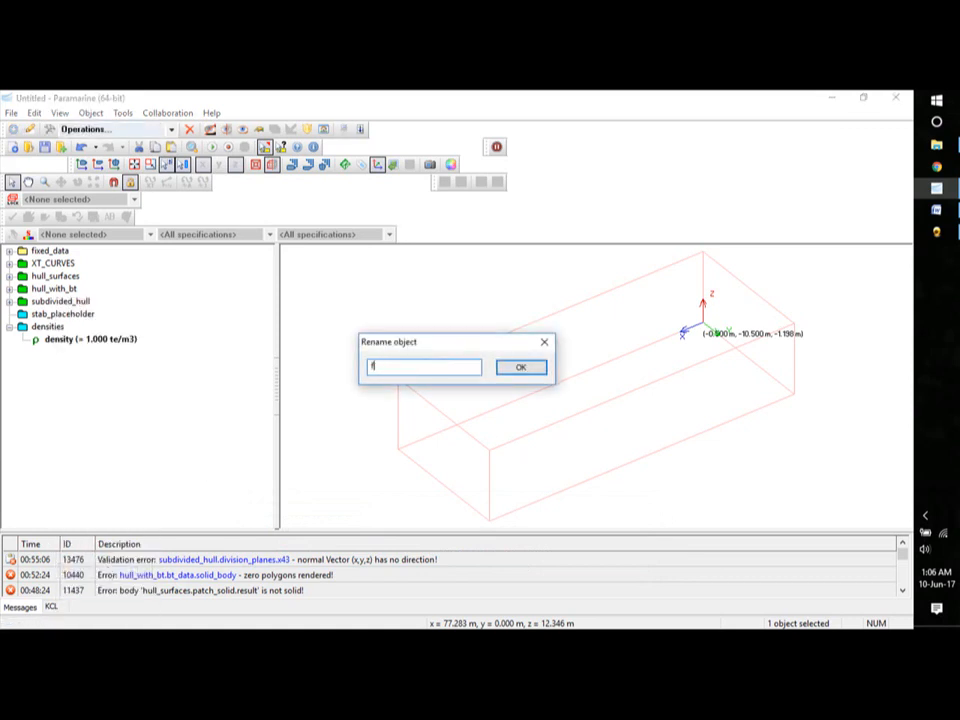
type("w")
left_click(525, 369)
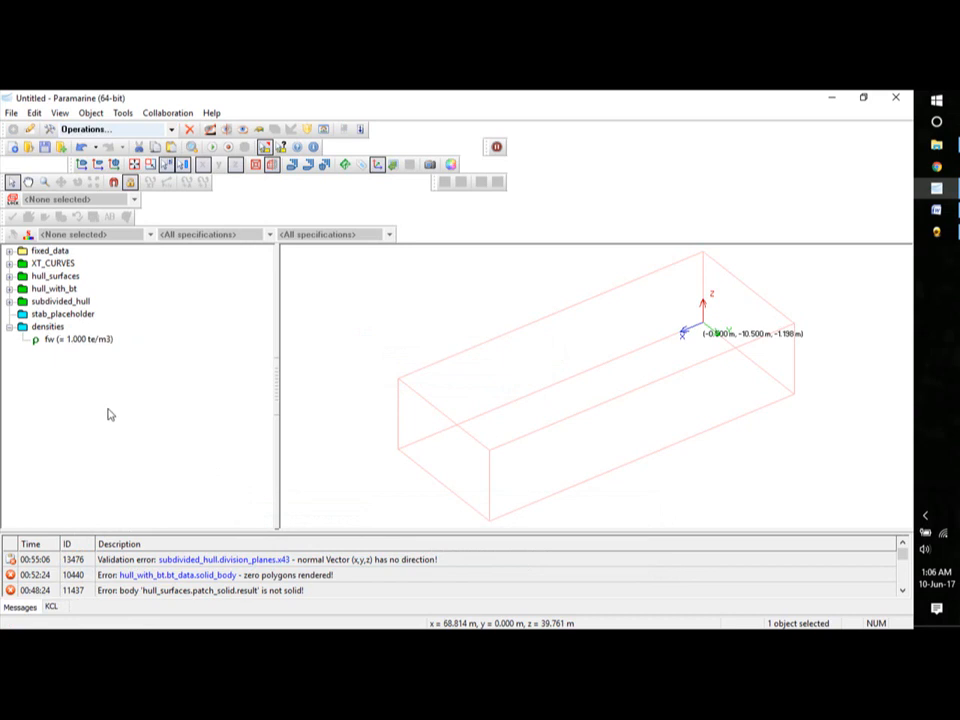
- Duplicate the fw density within the densities placeholder and rename the copy as MDO
left_click(82, 341)
key("Up")
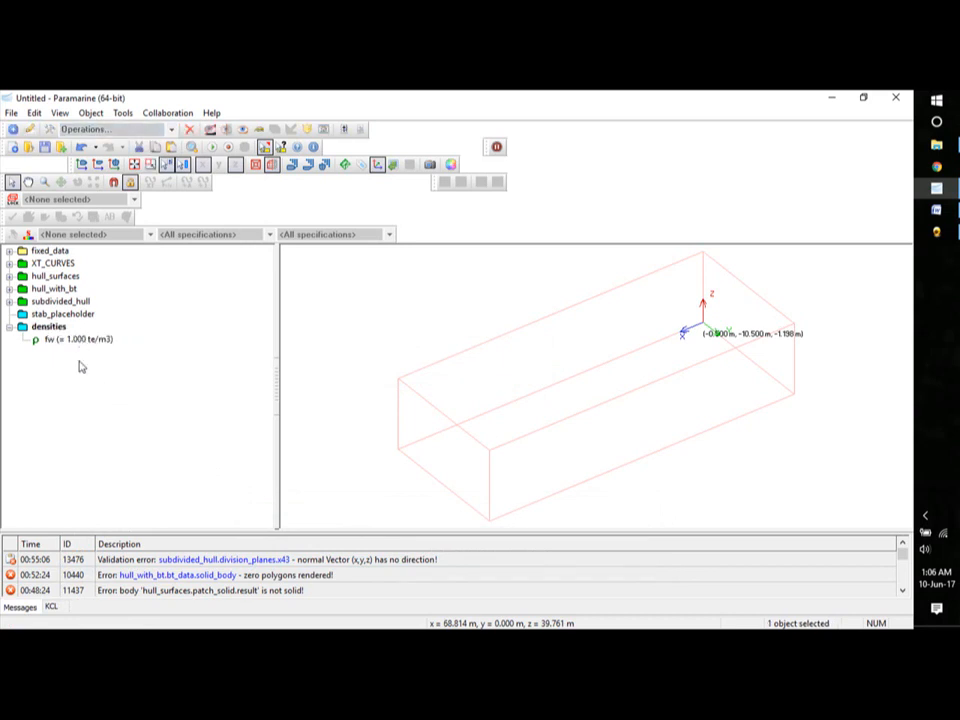
key("ctrl+v")
right_click(58, 352)
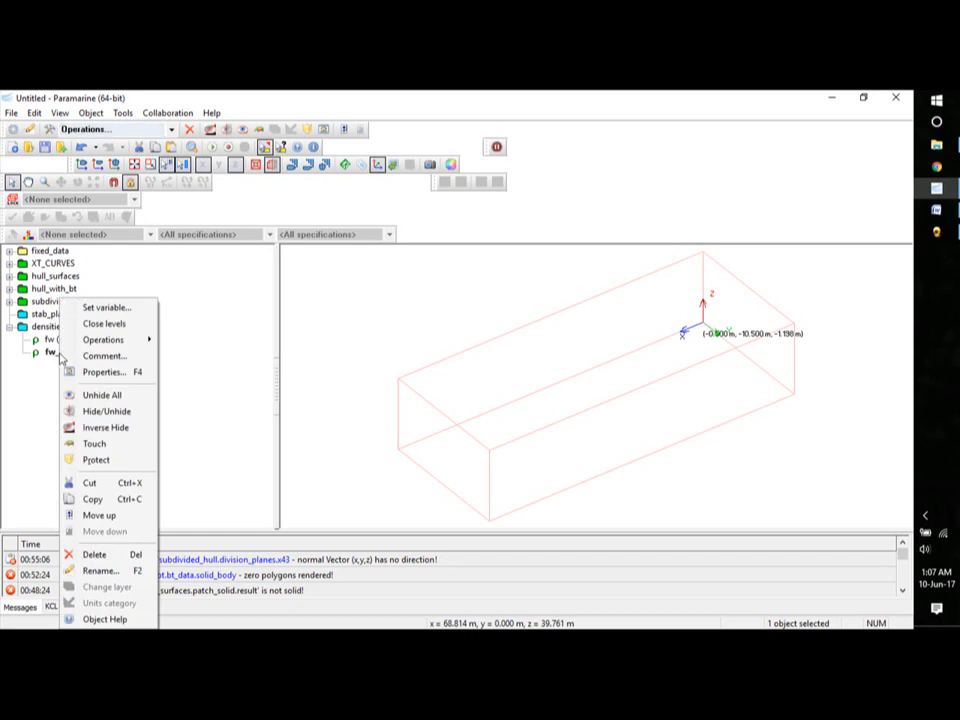
left_click(103, 571)
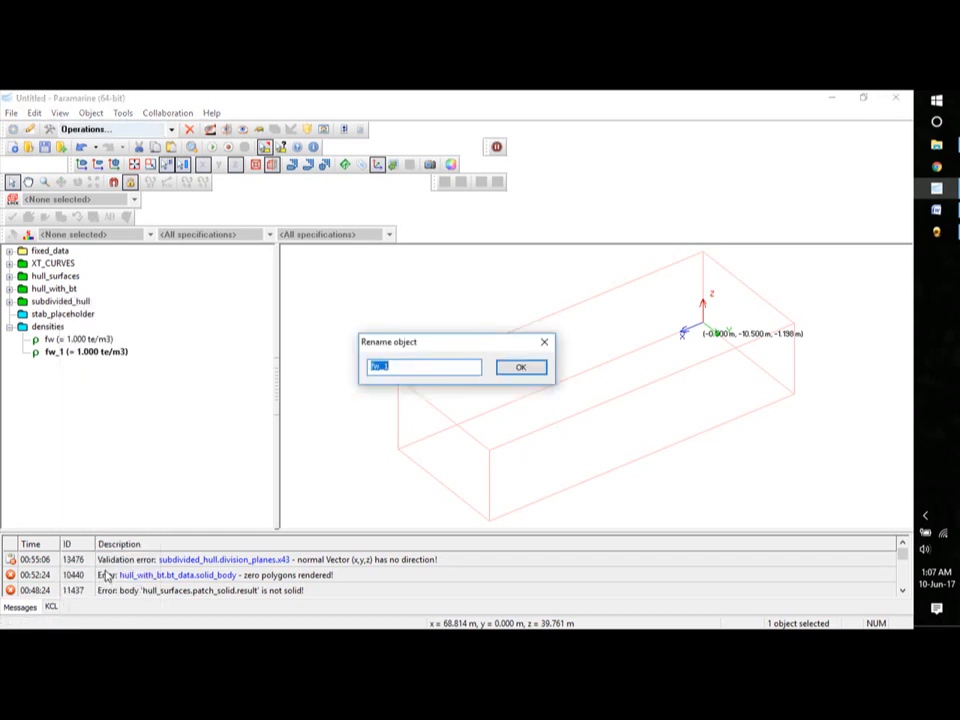
type("MDO")
left_click(528, 368)
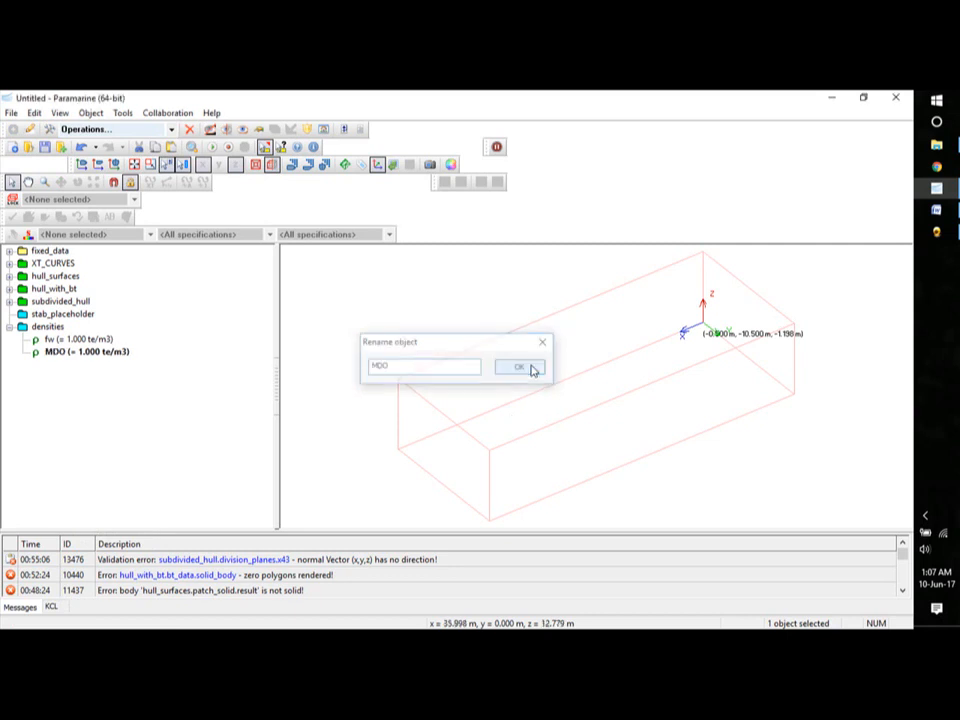
- Set the MDO density to 0.85 te/m3
right_click(96, 360)
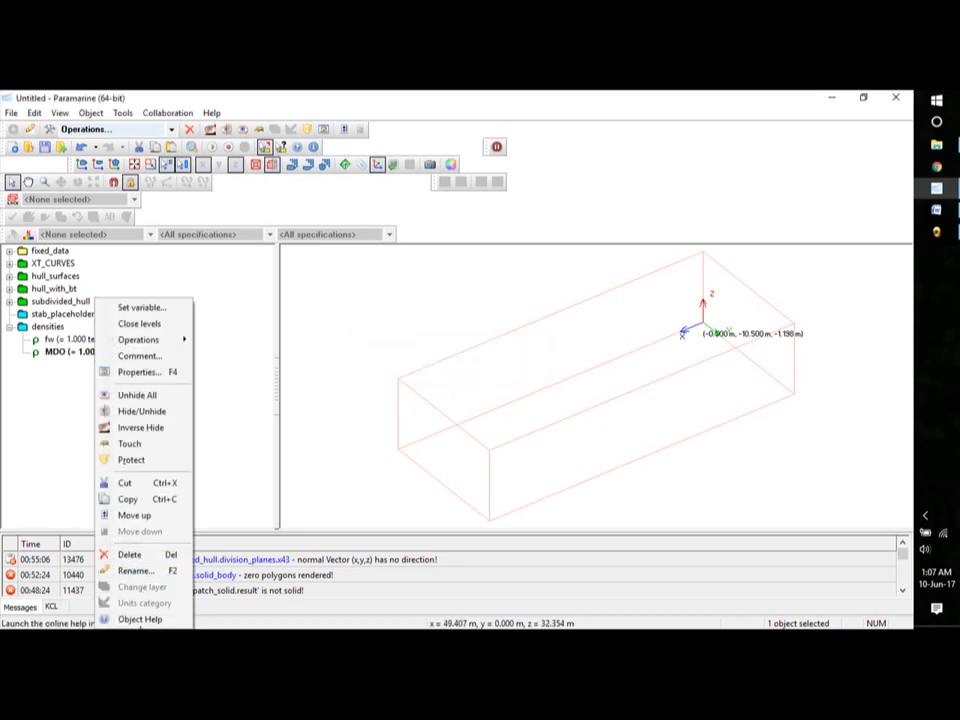
left_click(140, 307)
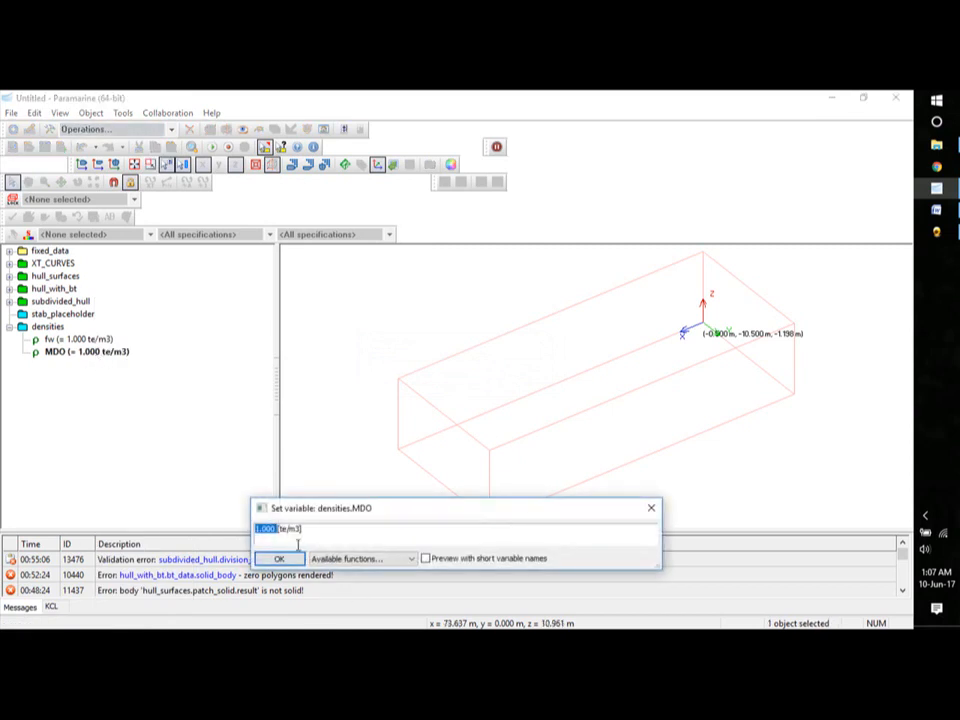
type("0.85")
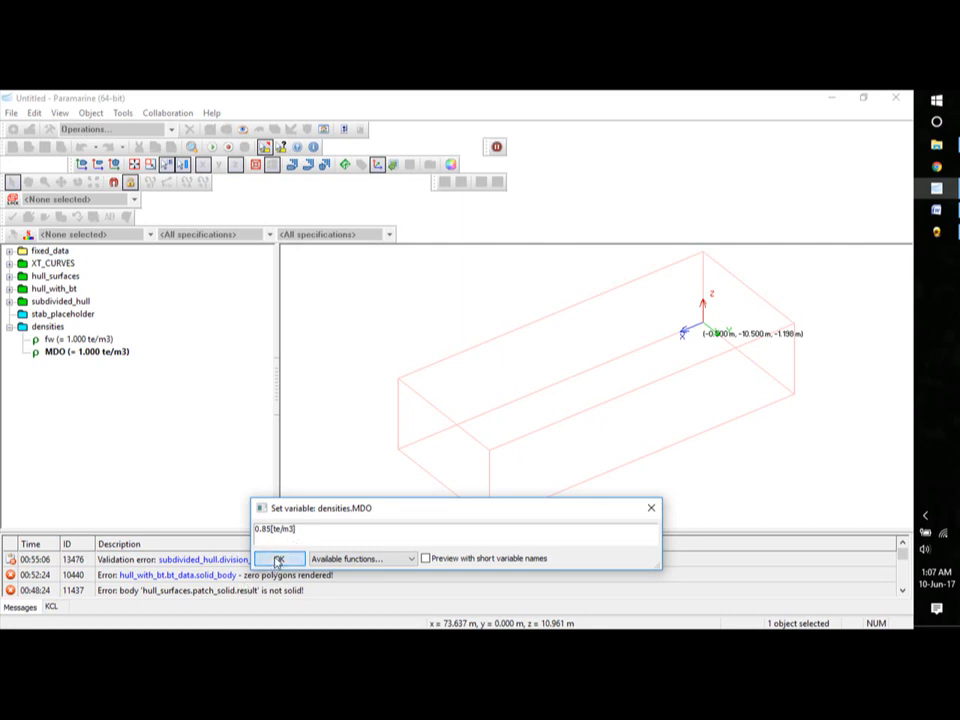
left_click(279, 559)
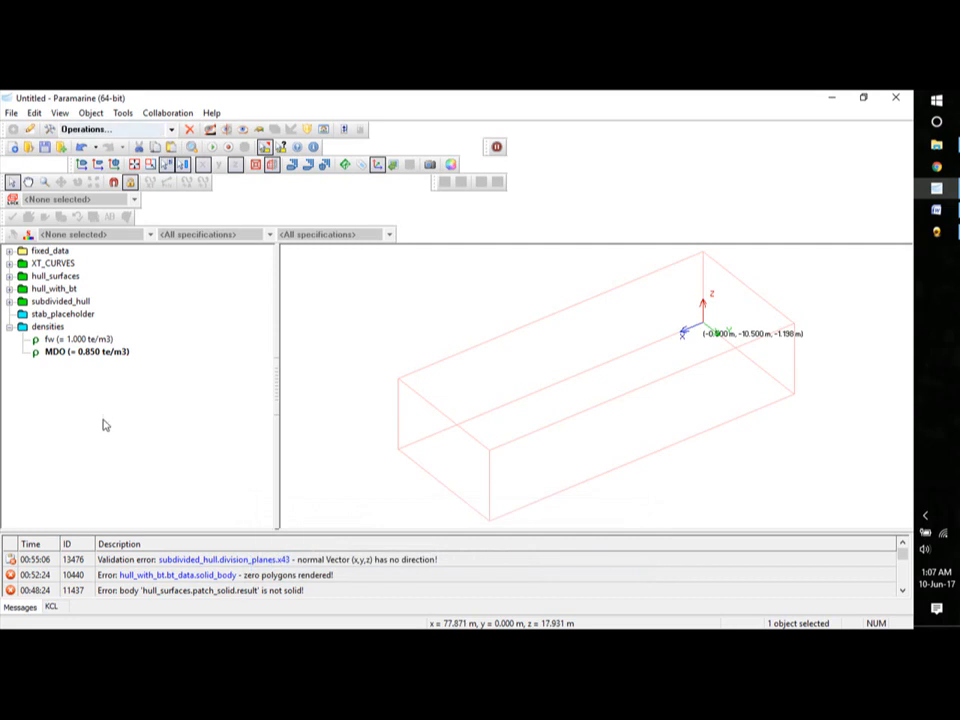
- Make another copy of the fw density inside the densities placeholder and rename it as sw
left_click(70, 340)
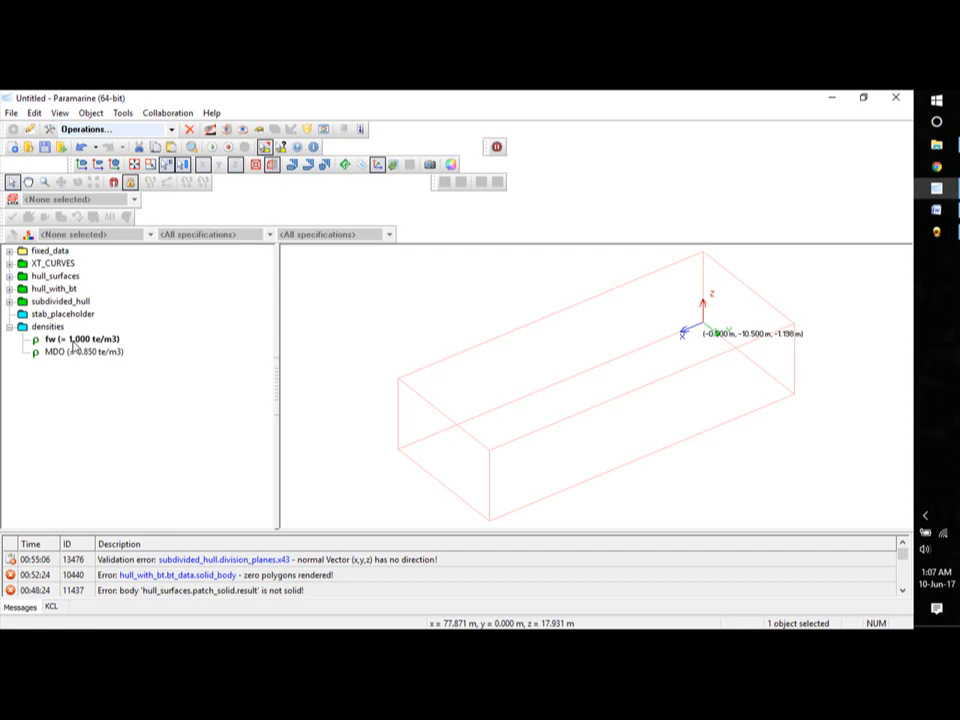
left_click(57, 328)
key("ctrl+v")
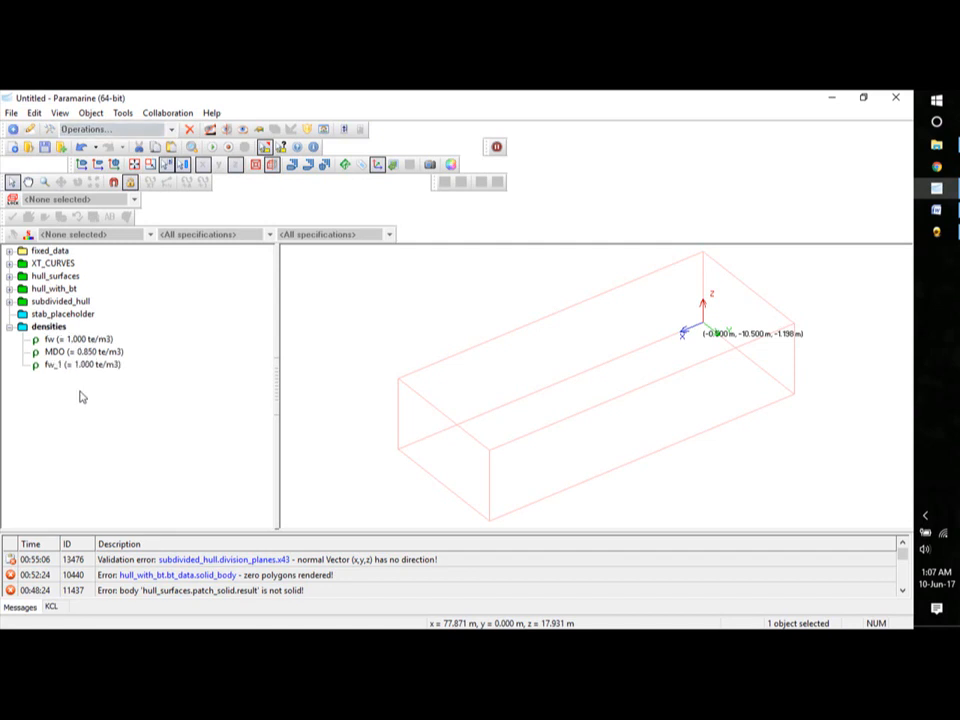
right_click(58, 364)
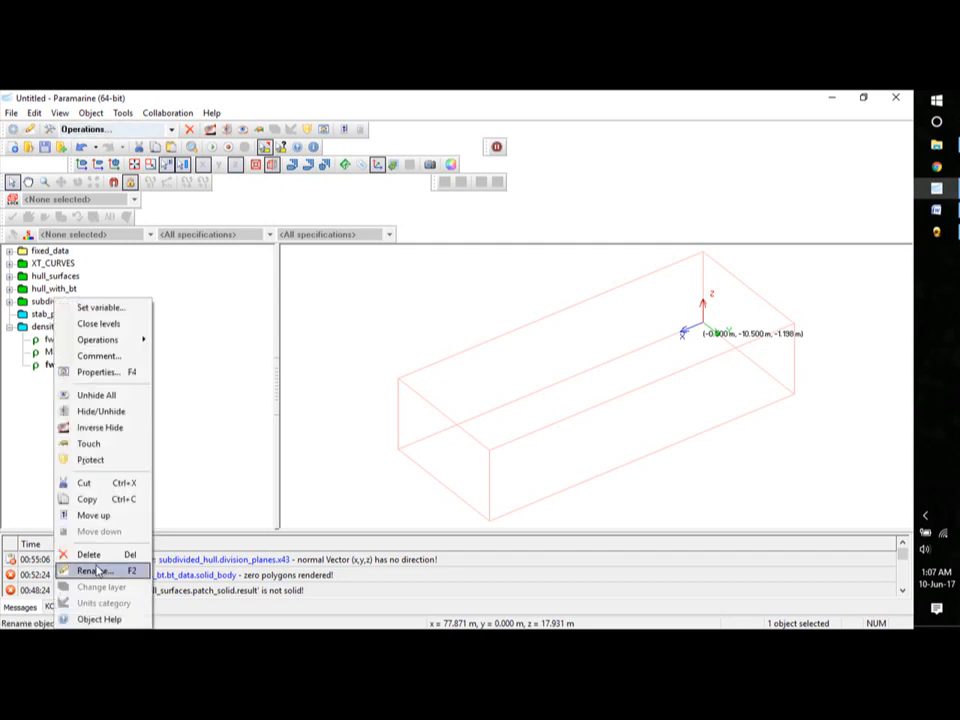
left_click(96, 570)
type("sw")
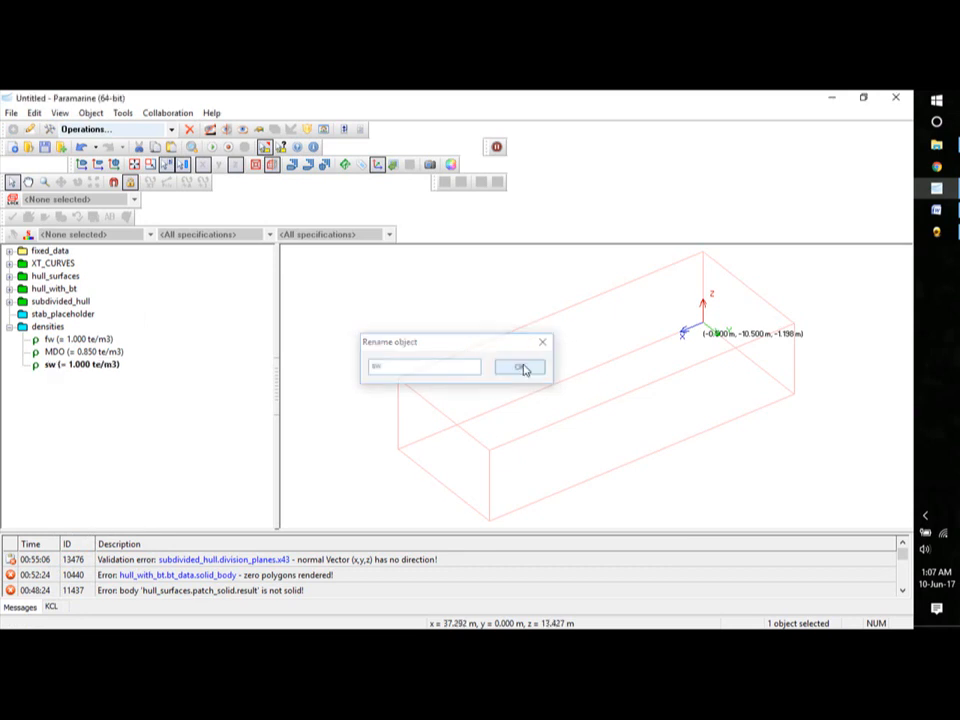
left_click(519, 367)
- Set the sw density to 1.025 te/m3 and clear the selection
double_click(100, 372)
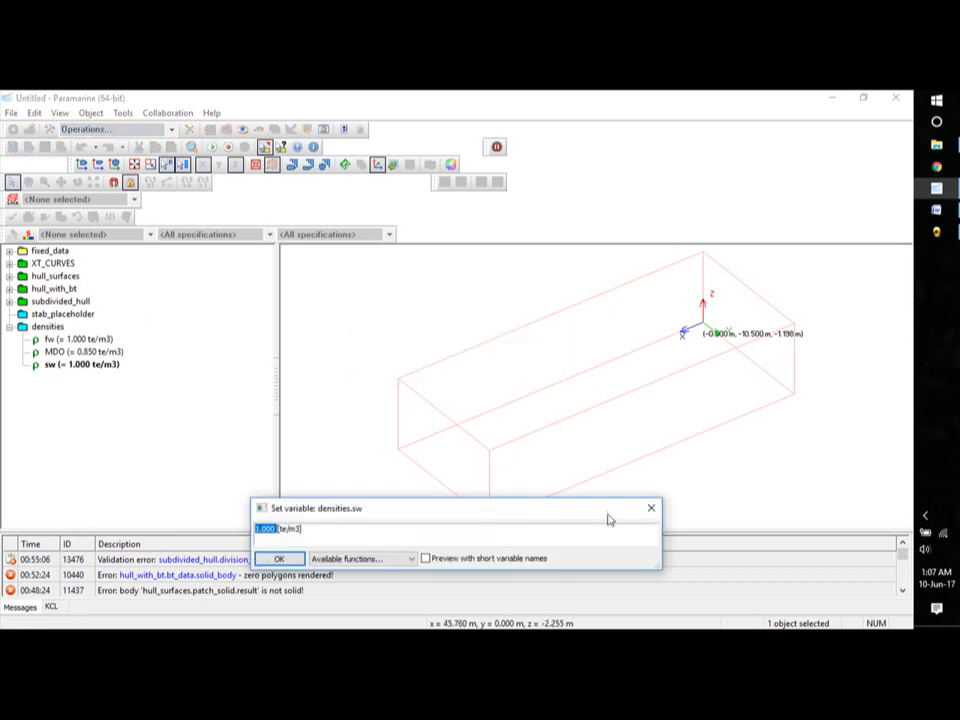
type("1.025")
left_click(276, 559)
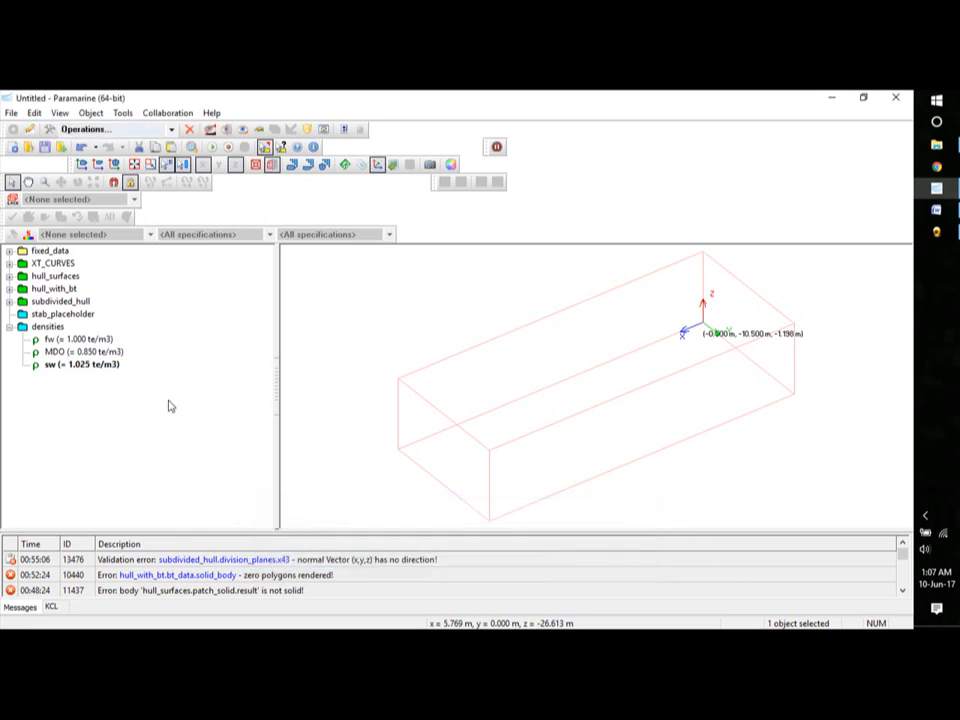
left_click(111, 437)
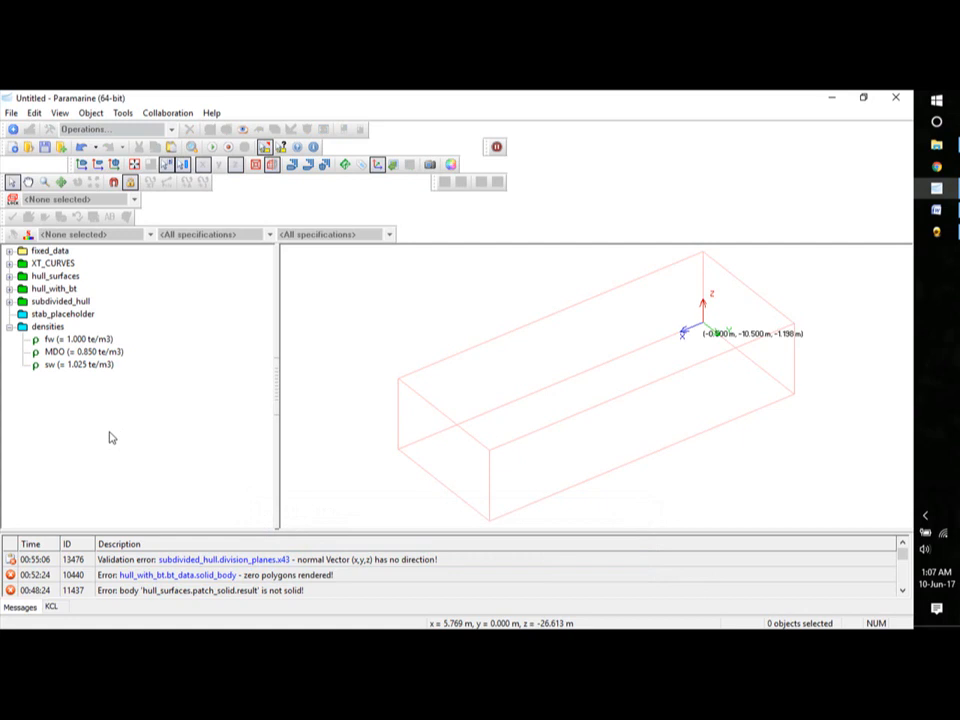
- Collapse the densities placeholder, move it into stab_placeholder, and select stab_placeholder
left_click(9, 327)
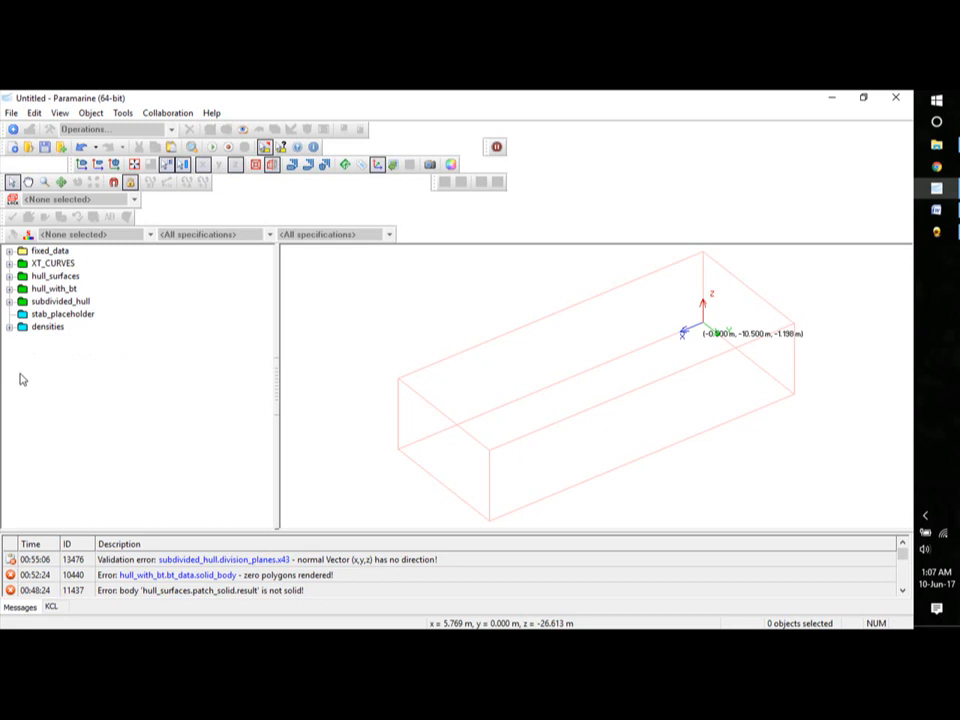
left_click(45, 327)
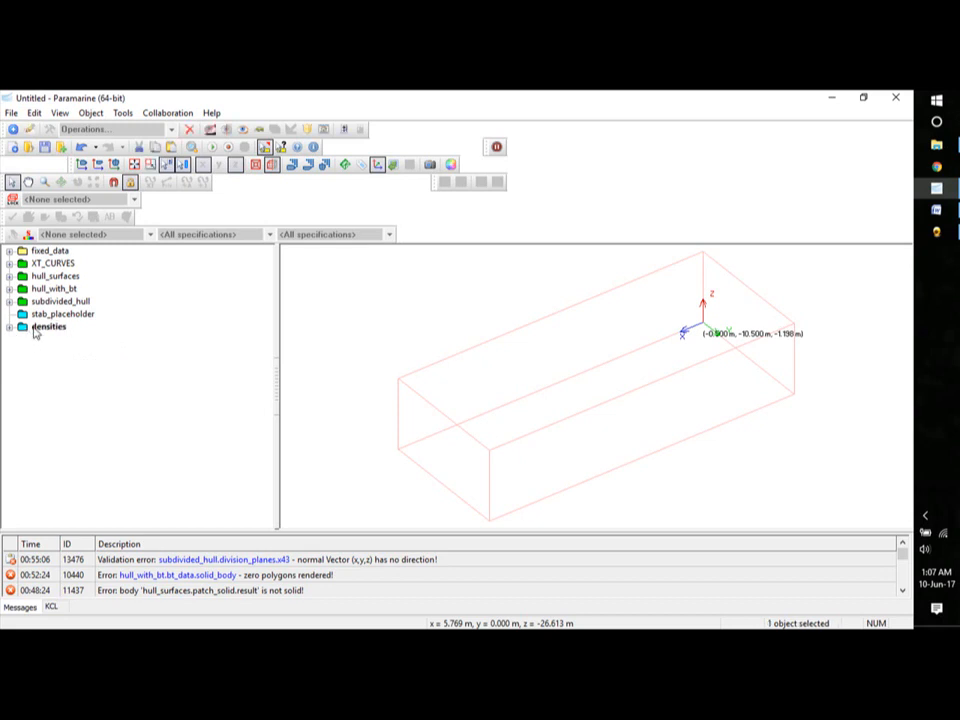
right_click(35, 333)
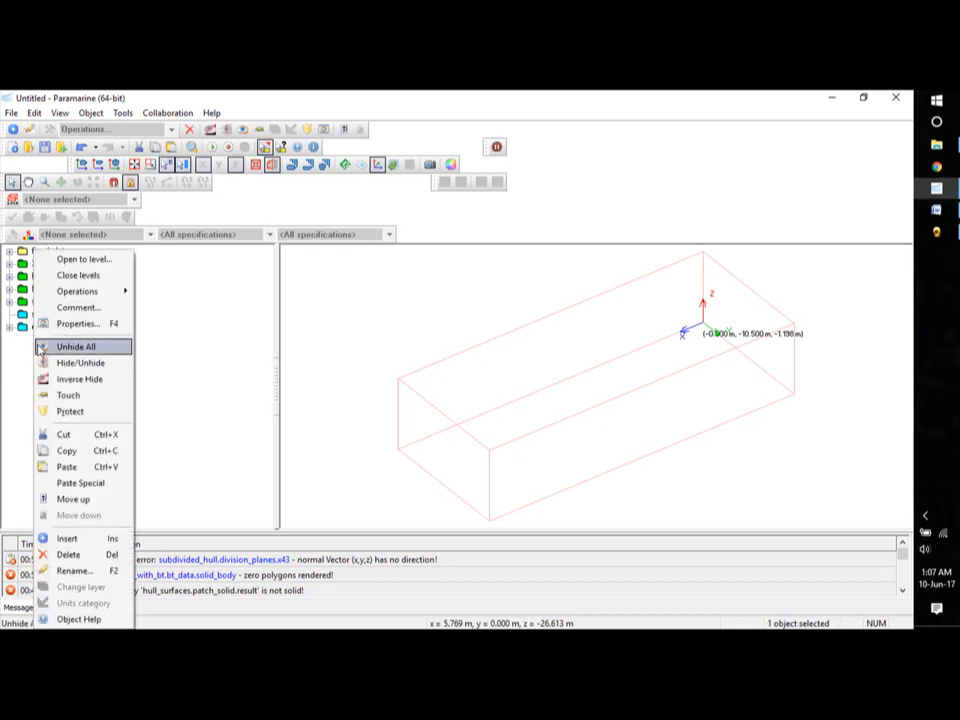
left_click(63, 433)
left_click(61, 318)
right_click(61, 318)
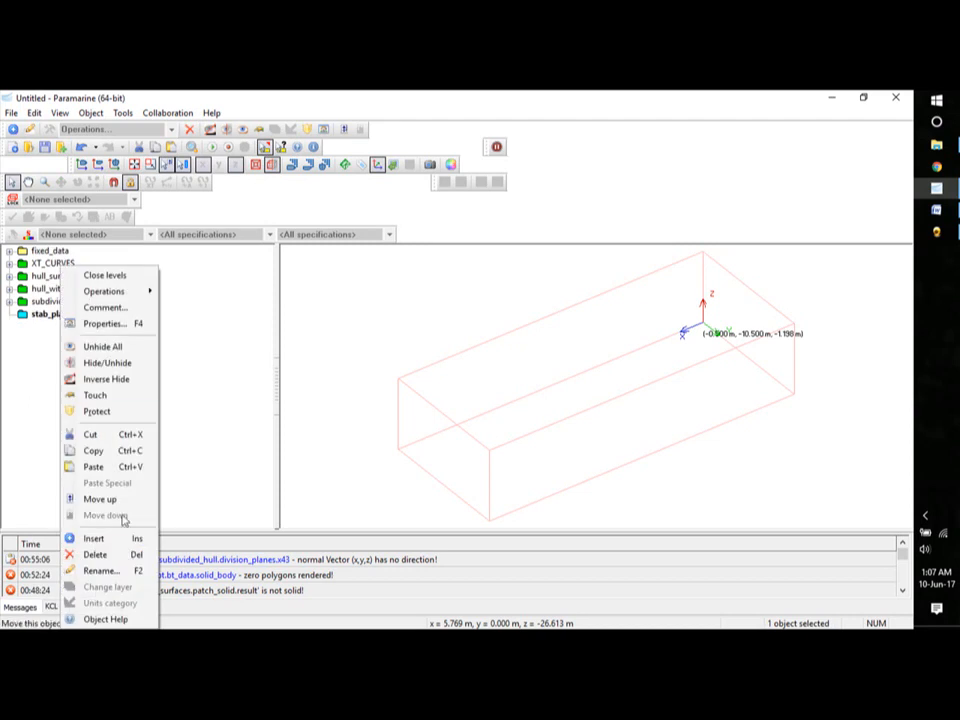
left_click(70, 466)
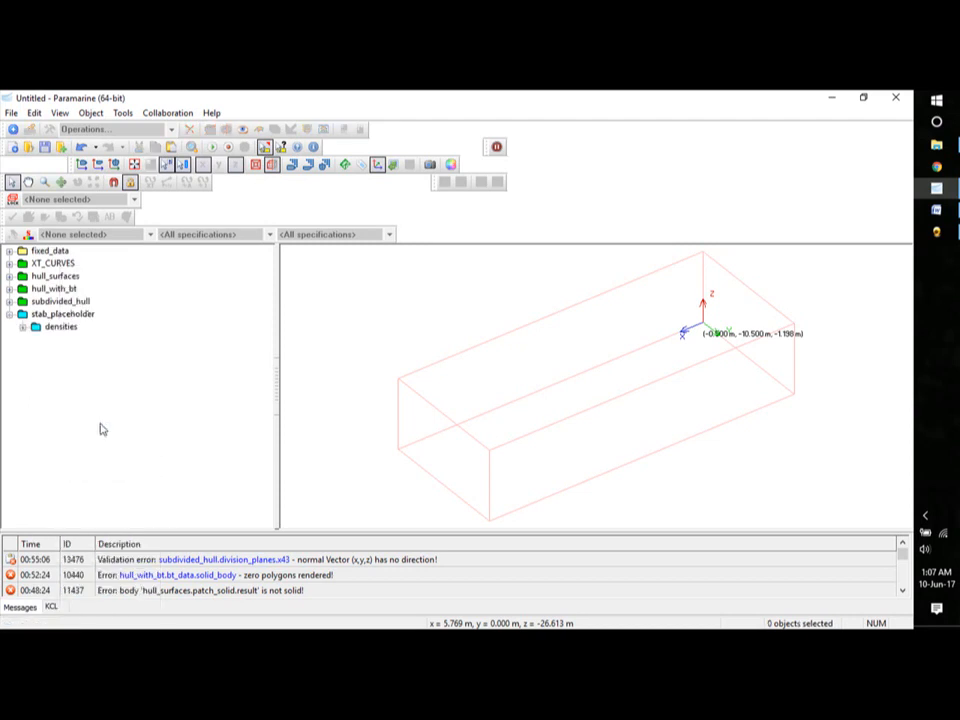
left_click(87, 319)
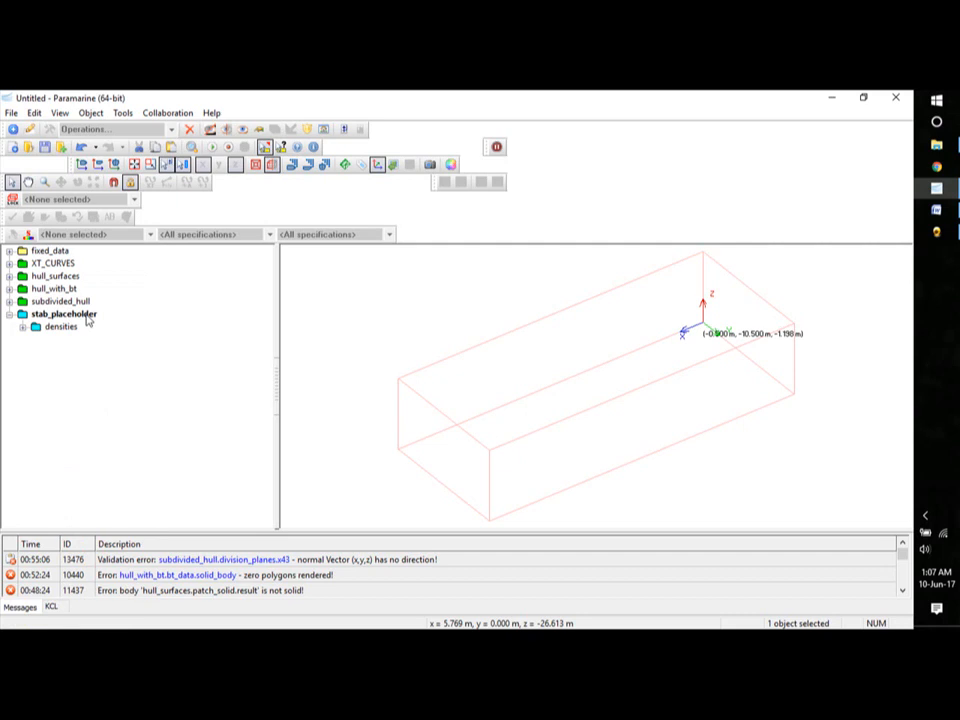
- Insert a stab_settings object from Basic Stability into stab_placeholder, keeping its default name
left_click(13, 130)
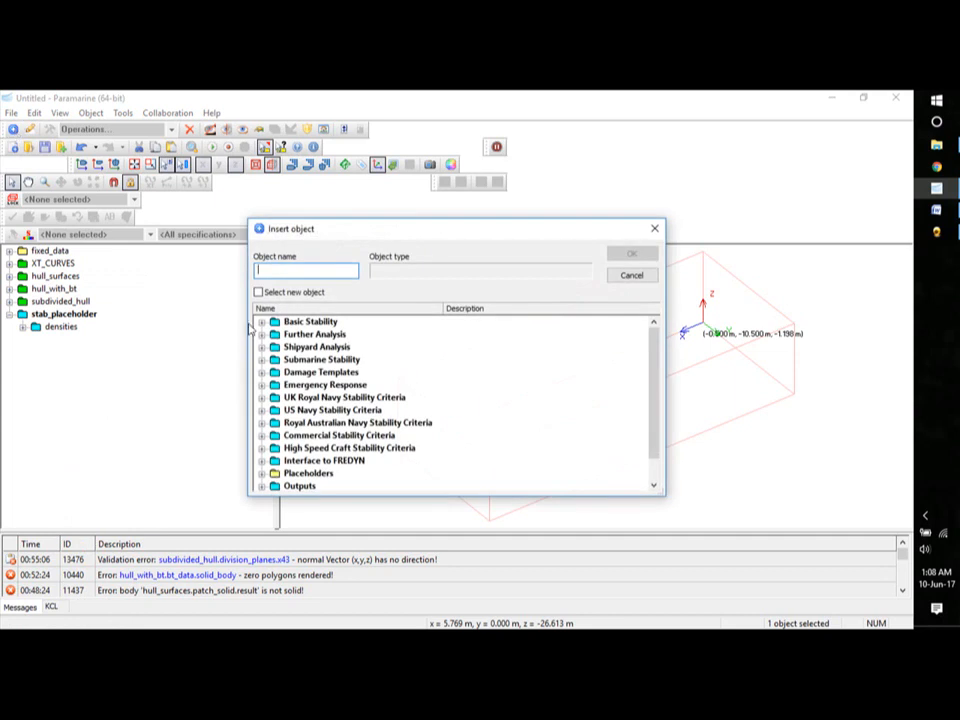
double_click(267, 323)
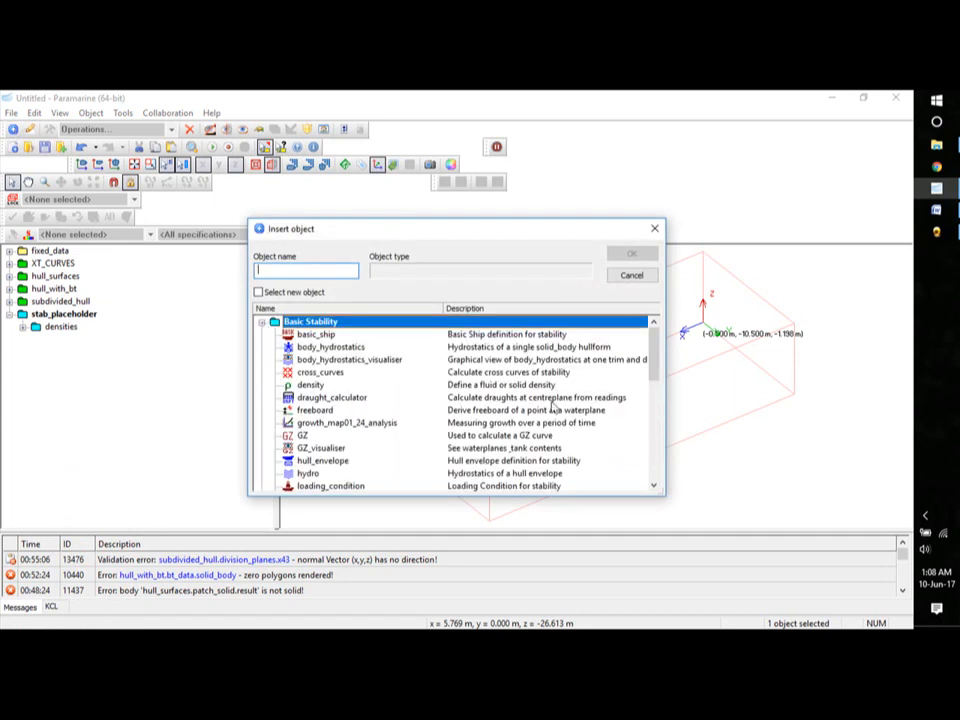
left_click_drag(655, 375, 675, 380)
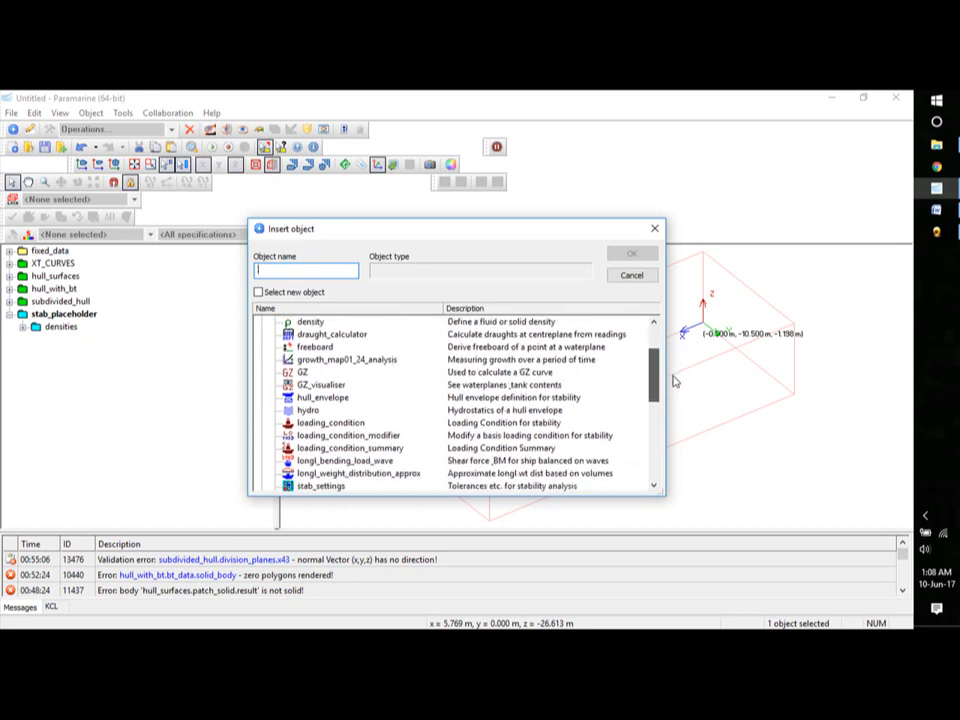
left_click(338, 486)
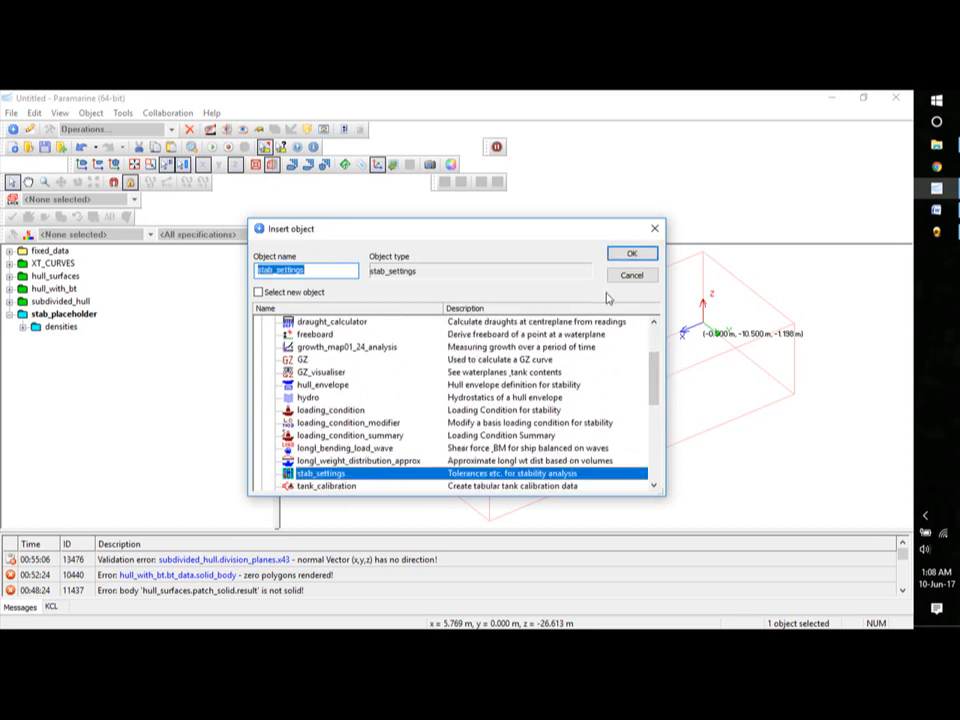
left_click(632, 254)
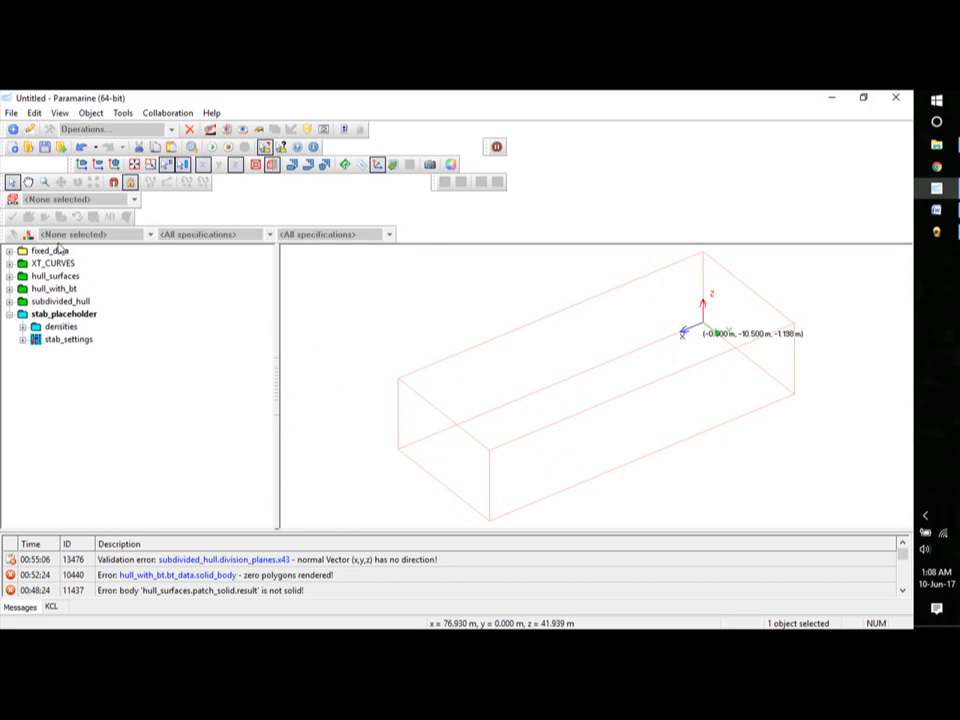
- Insert a hull_envelope object from Basic Stability into stab_placeholder, keeping its default name
left_click(13, 129)
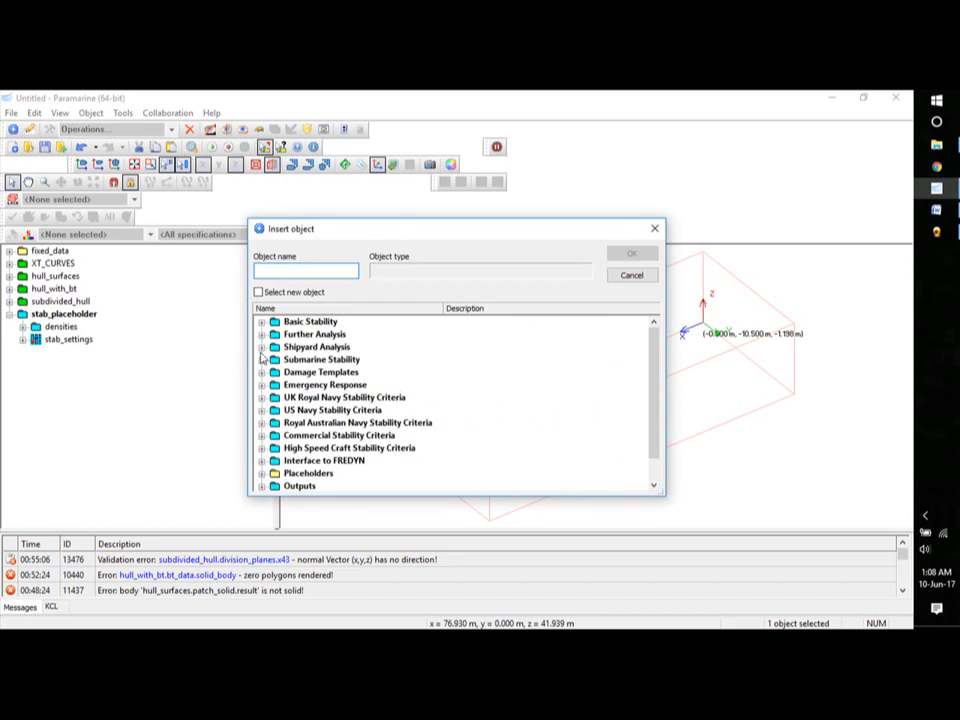
double_click(272, 322)
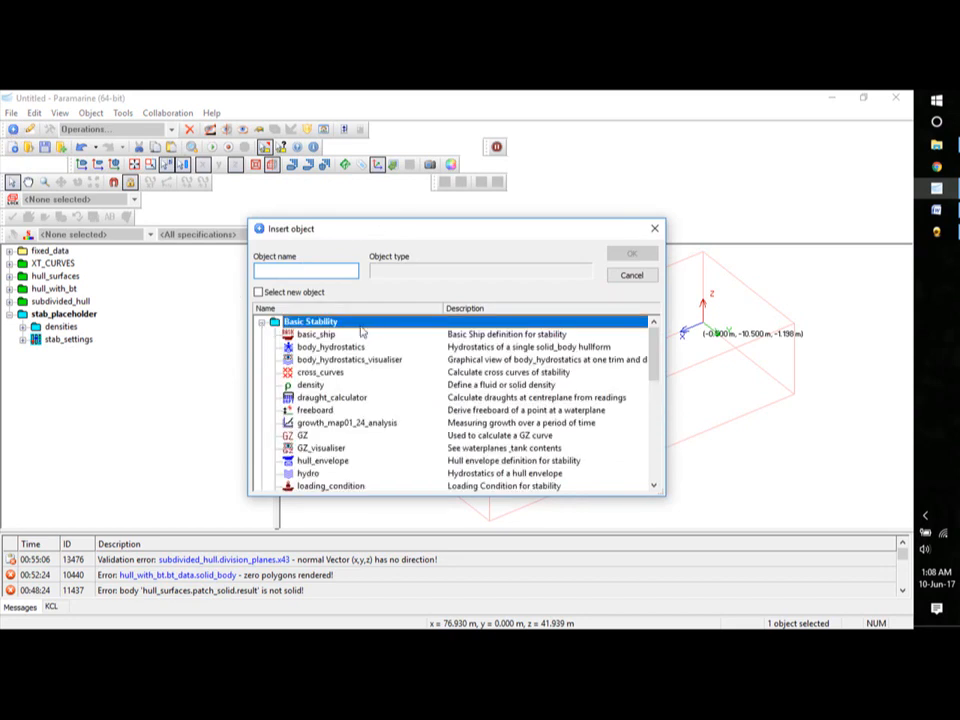
left_click(322, 461)
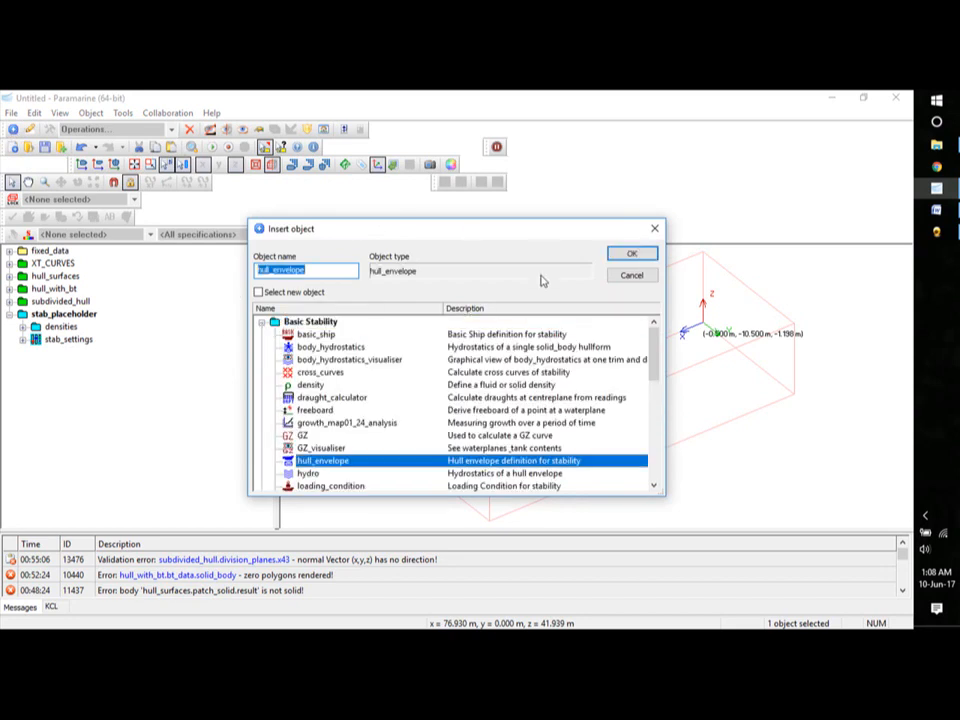
left_click(632, 254)
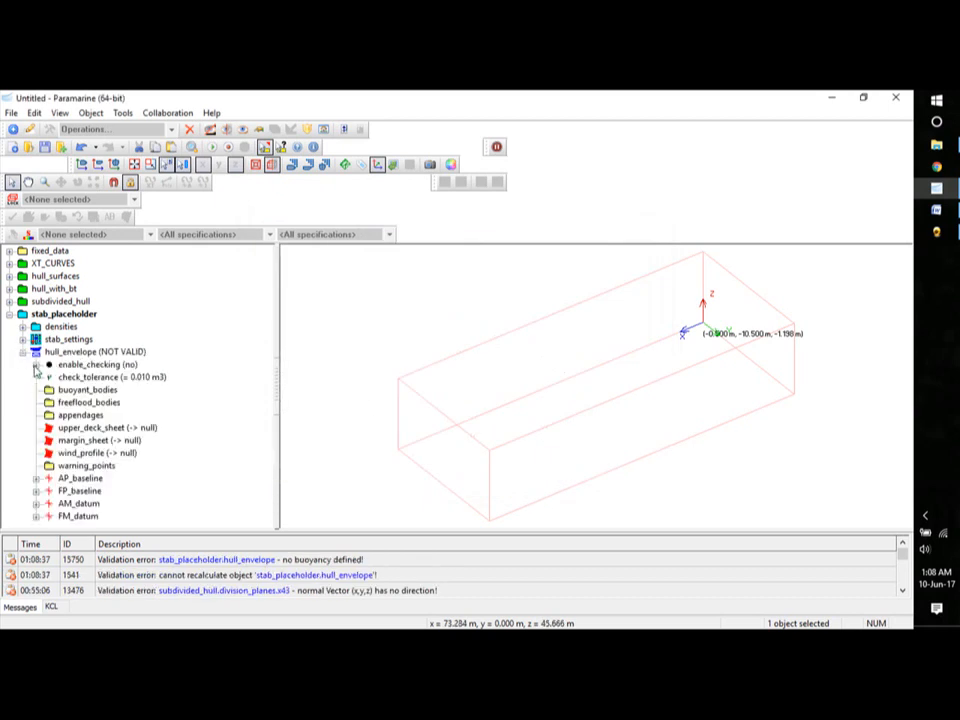
- Set enable_checking to yes for the hull envelope and collapse that option
left_click(36, 366)
double_click(78, 379)
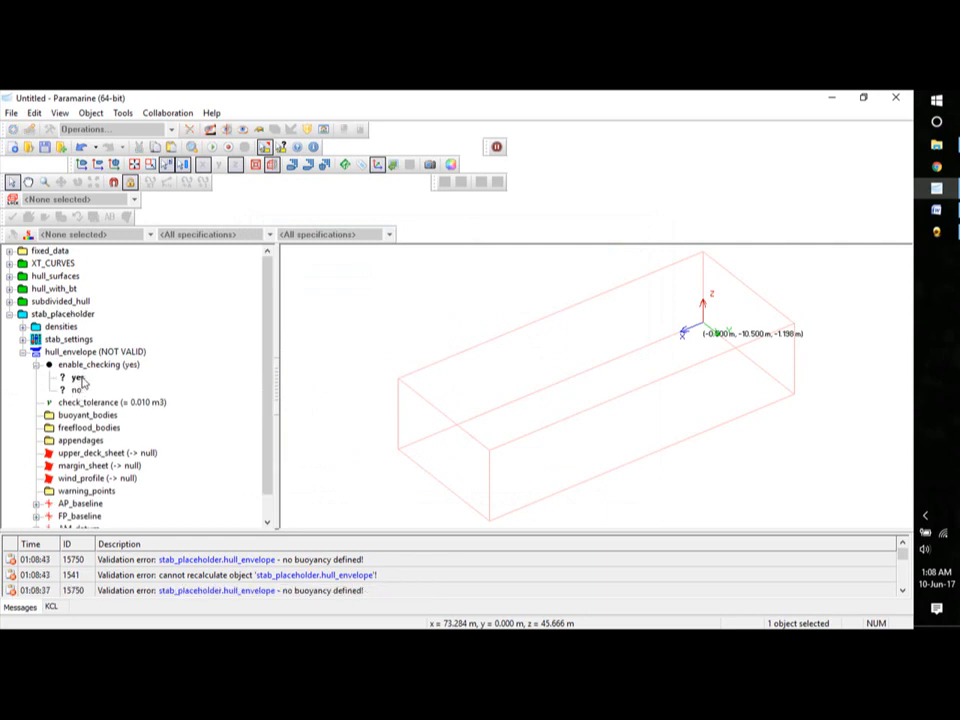
left_click(36, 366)
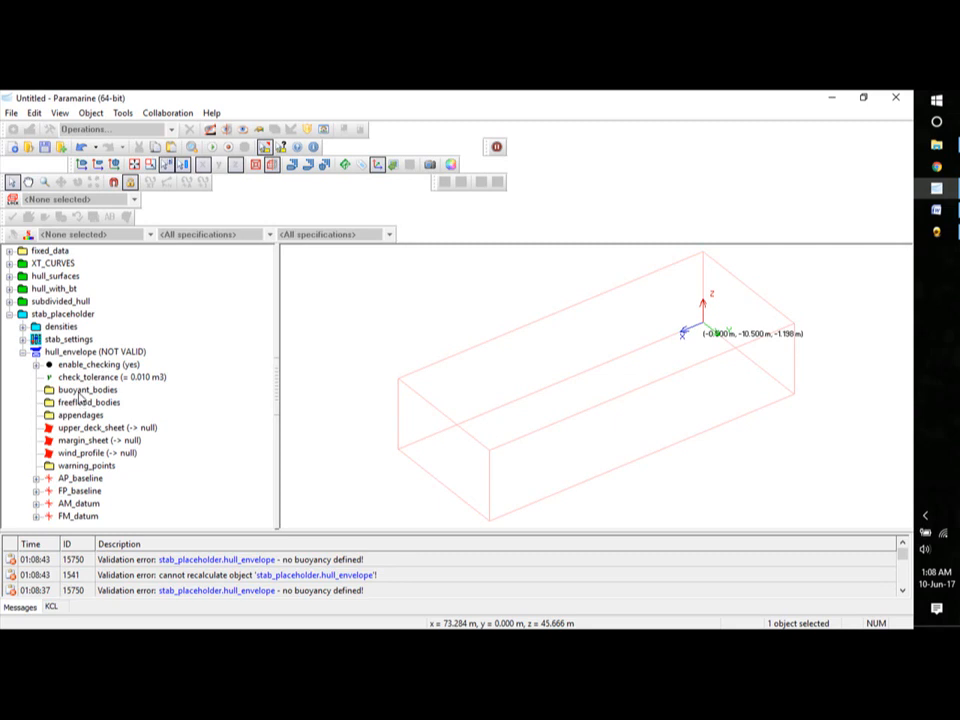
- Copy the subdivided_hull body and paste it as a body_pointer into the hull envelope's buoyant_bodies
left_click(80, 391)
left_click(9, 301)
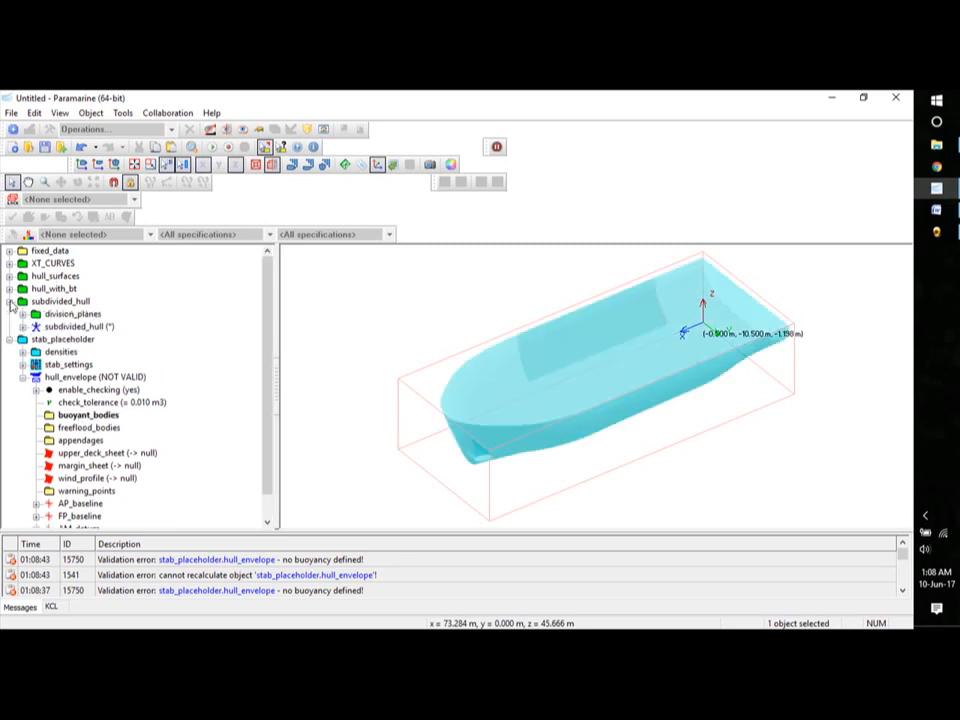
left_click(72, 327)
right_click(72, 327)
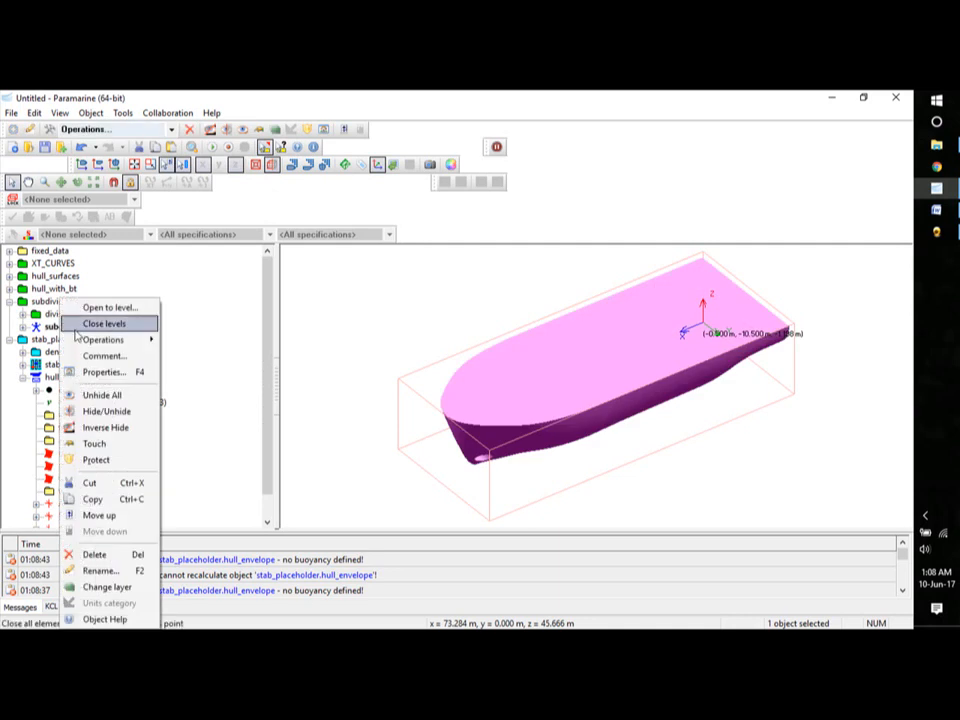
left_click(93, 499)
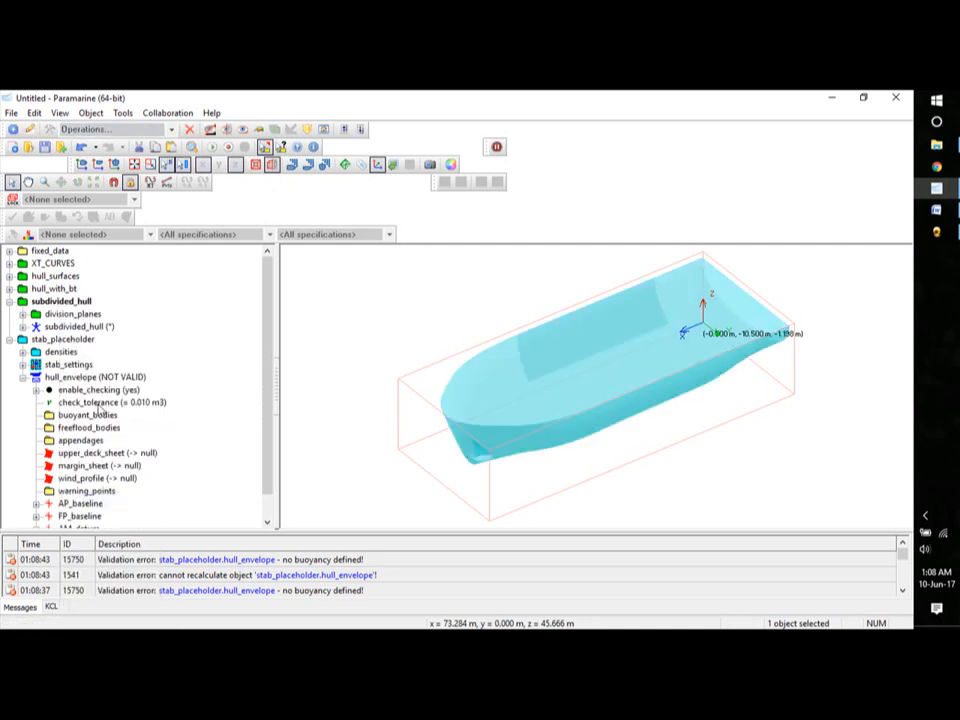
left_click(88, 418)
right_click(88, 418)
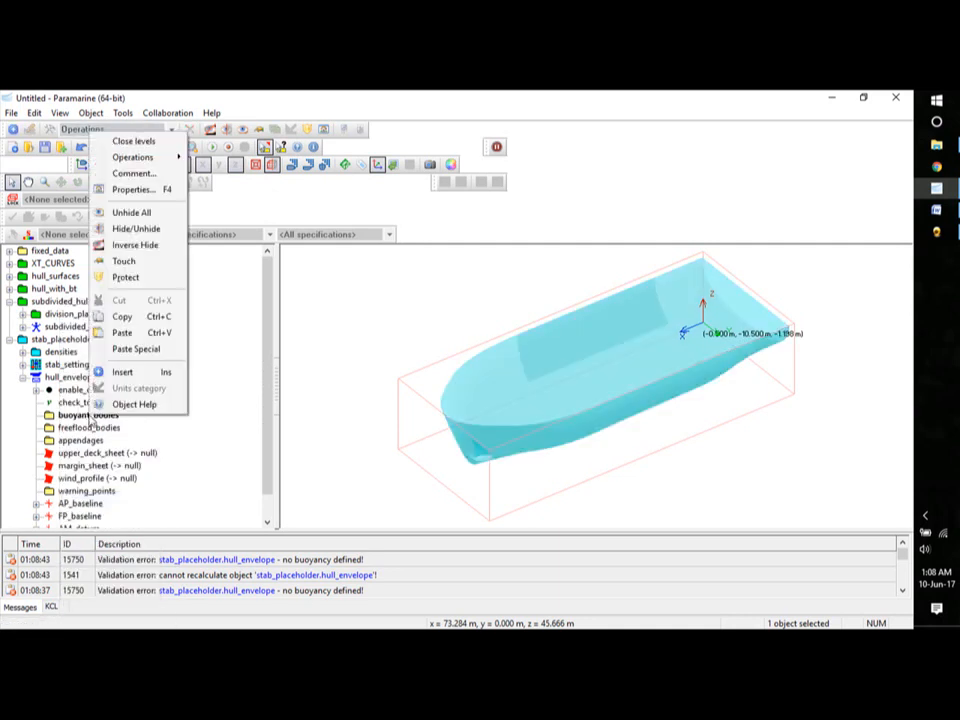
left_click(130, 349)
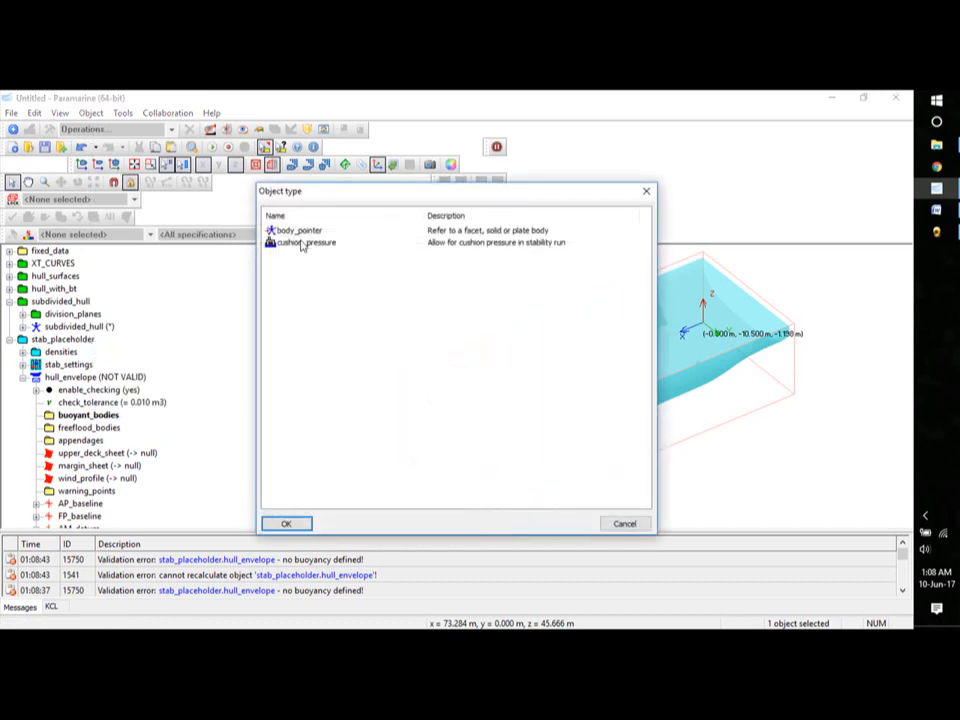
left_click(300, 231)
left_click(285, 523)
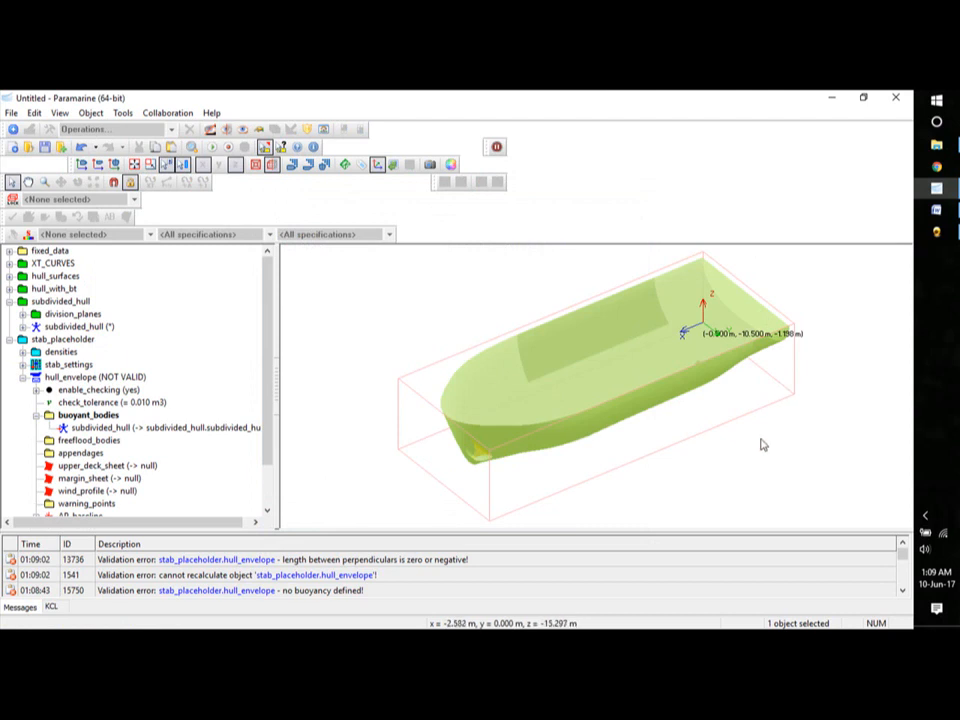
- Set the x coordinate of the hull envelope's AP_baseline to 3 m
mouse_move(761, 442)
middle_mouse_down()
mouse_move(768, 422)
mouse_move(780, 429)
mouse_move(767, 433)
middle_mouse_up()
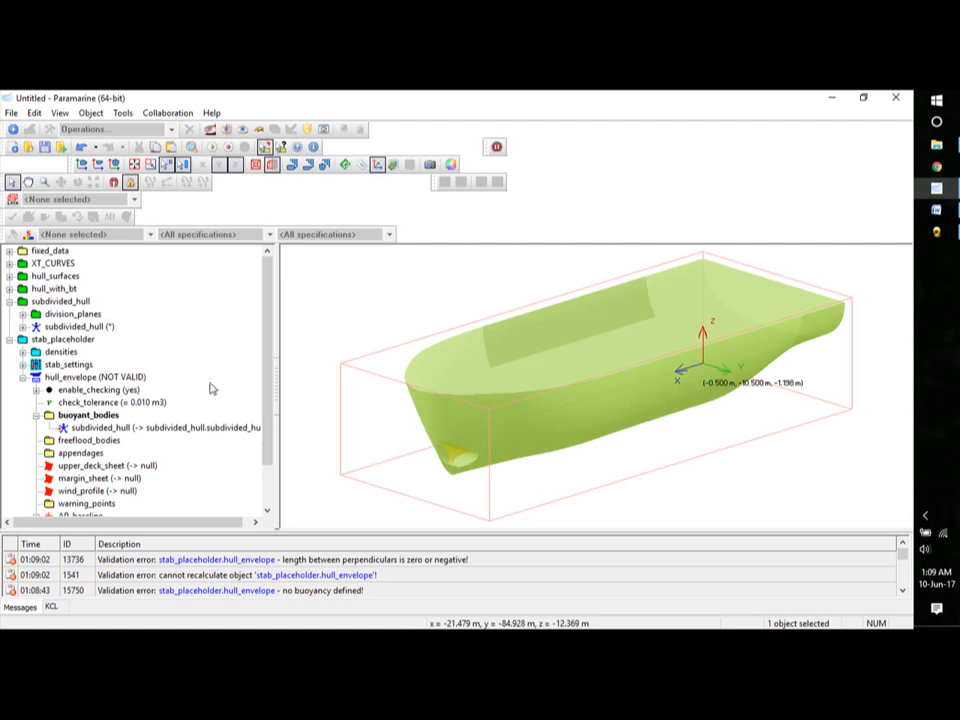
scroll(175, 430, "down", 2)
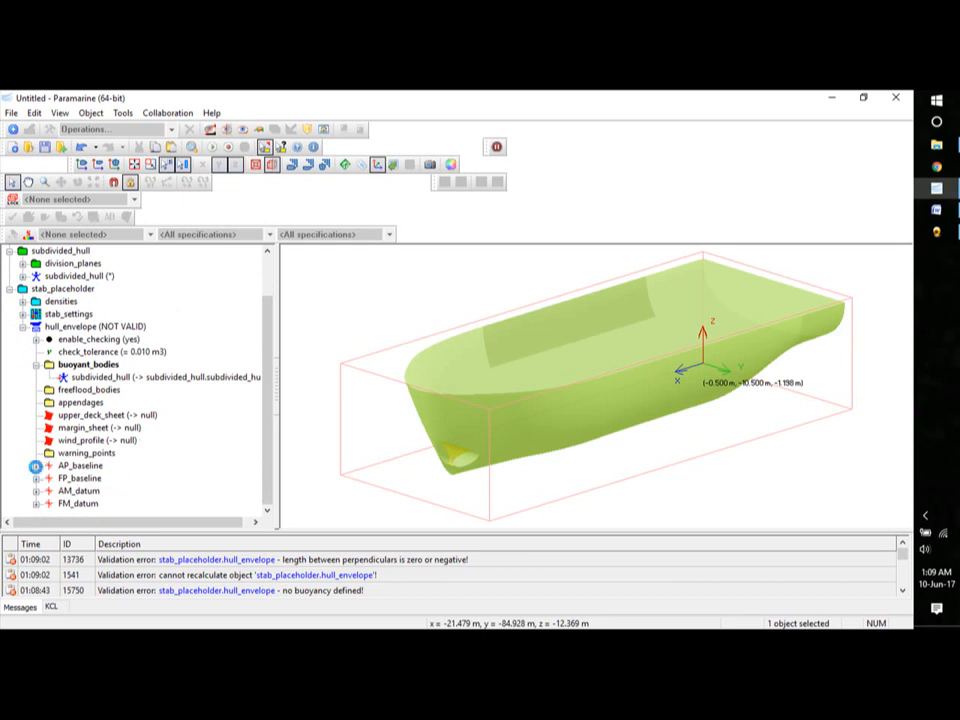
left_click(36, 466)
double_click(100, 479)
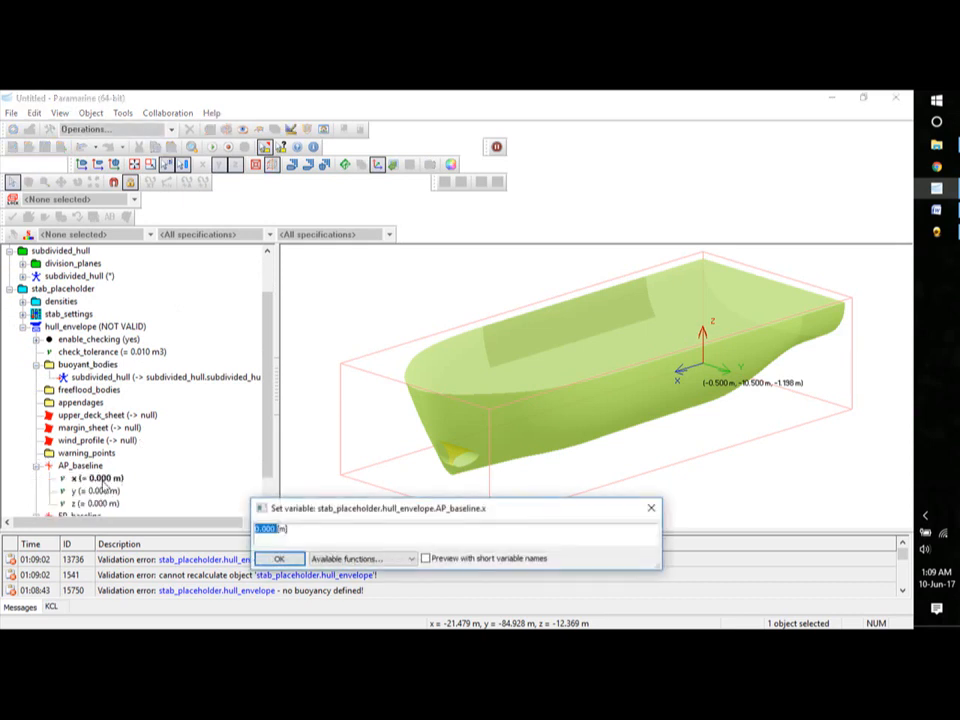
type("3")
left_click(279, 559)
- Look up the baseline coordinates in the QP PARAMARINE N6 Word document and set the hull envelope's FP_baseline x to 48 m
left_click_drag(269, 381, 268, 455)
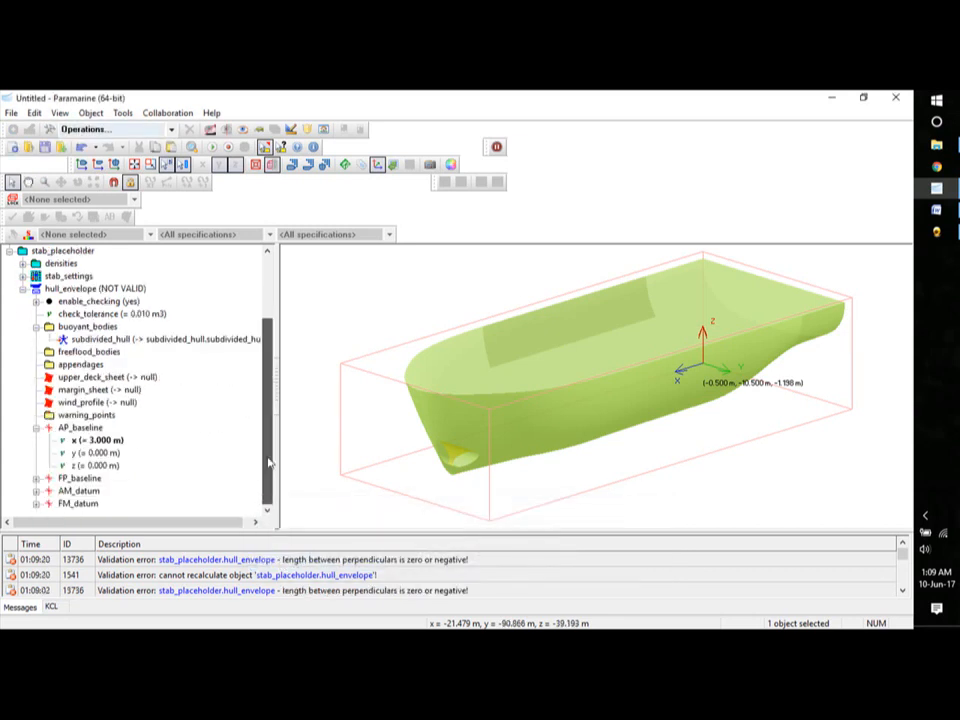
left_click(36, 479)
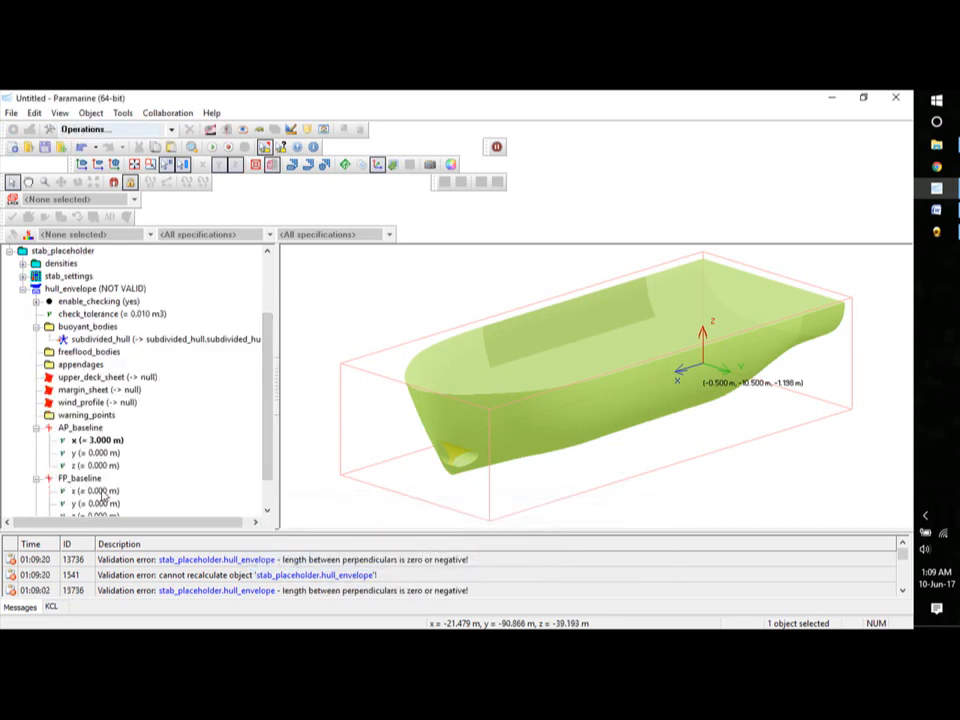
left_click(103, 492)
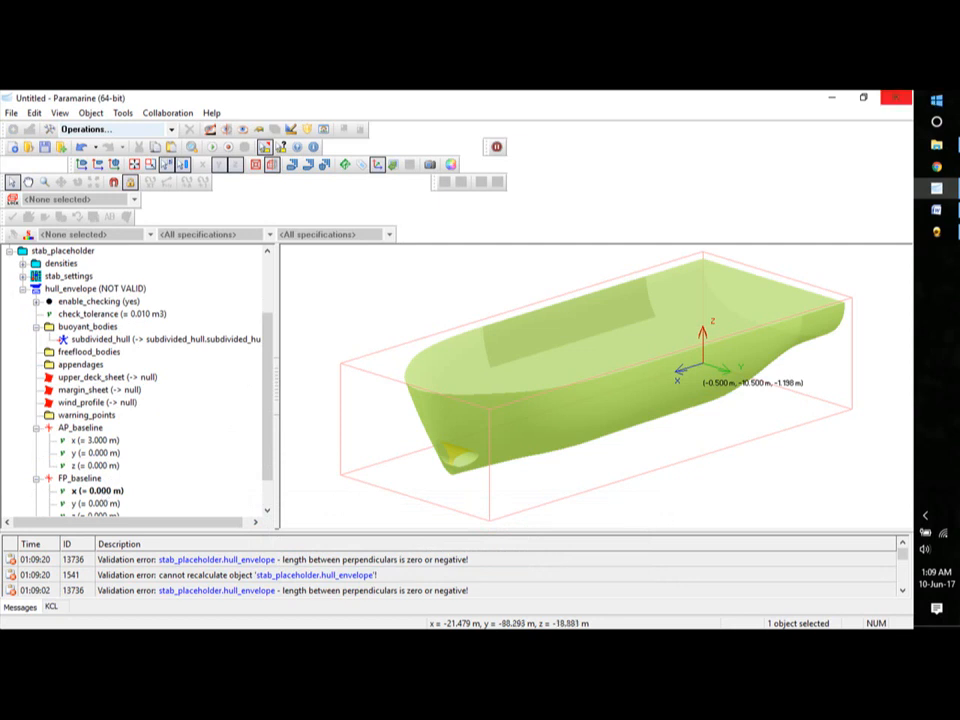
left_click(940, 209)
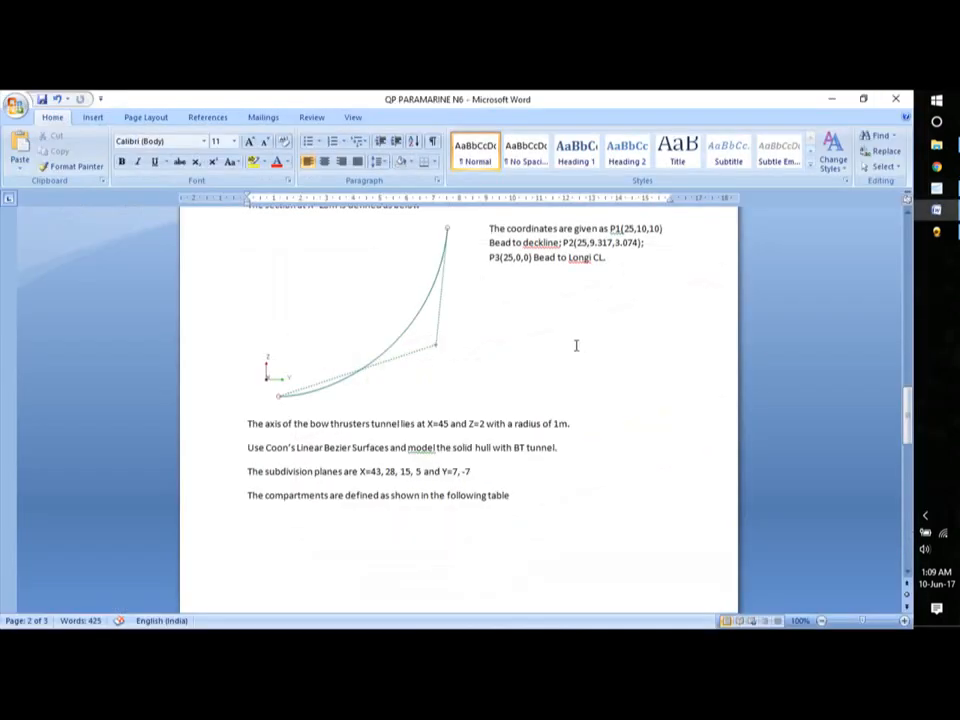
scroll(525, 424, "down", 10)
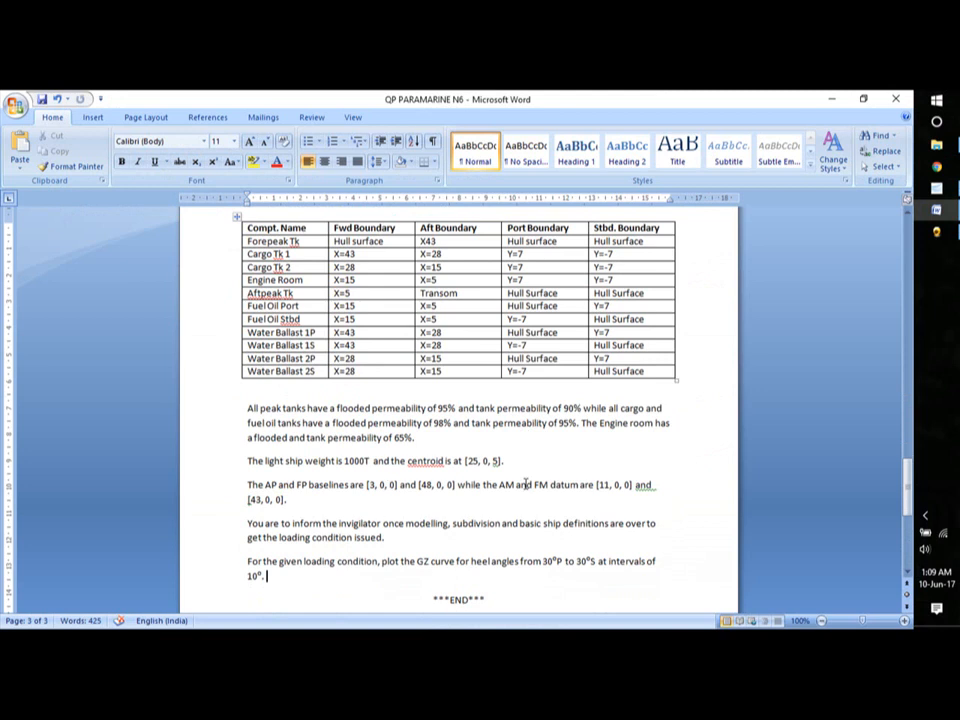
left_click(831, 99)
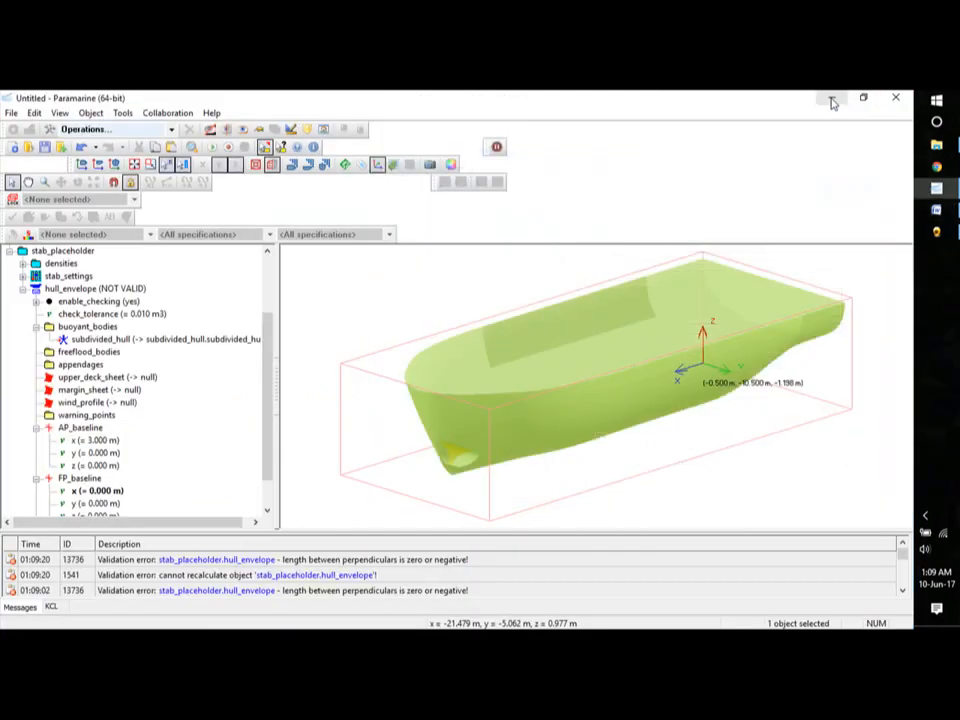
double_click(100, 491)
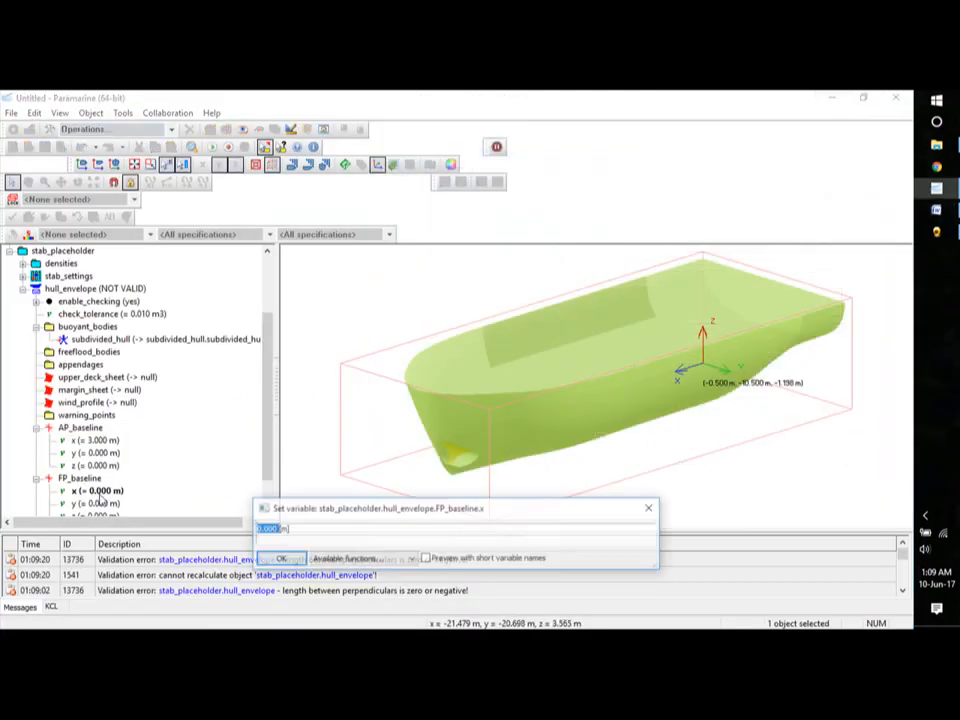
type("48")
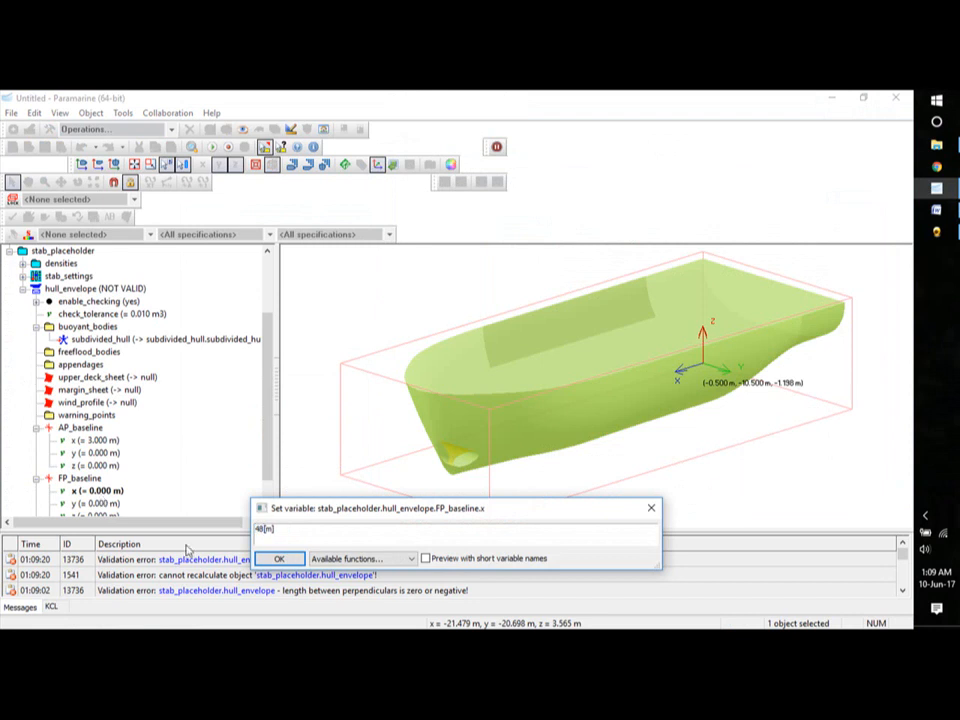
left_click(280, 559)
- Check the datum coordinates in the Word document and set the hull envelope's AM_datum x to 11 m
left_click_drag(266, 370, 246, 471)
left_click(35, 491)
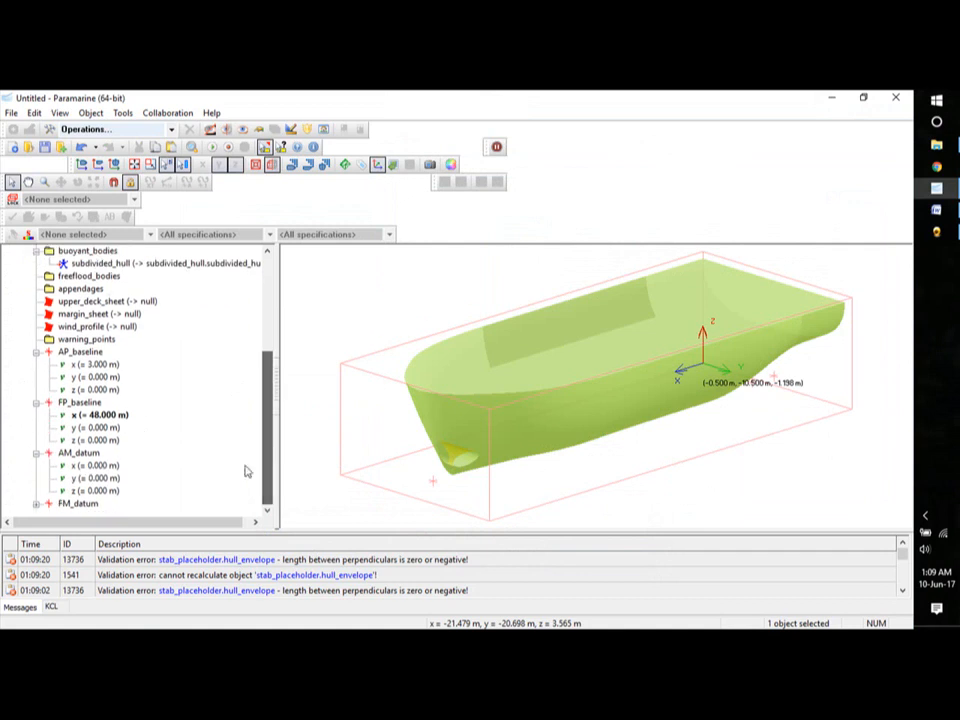
left_click(936, 210)
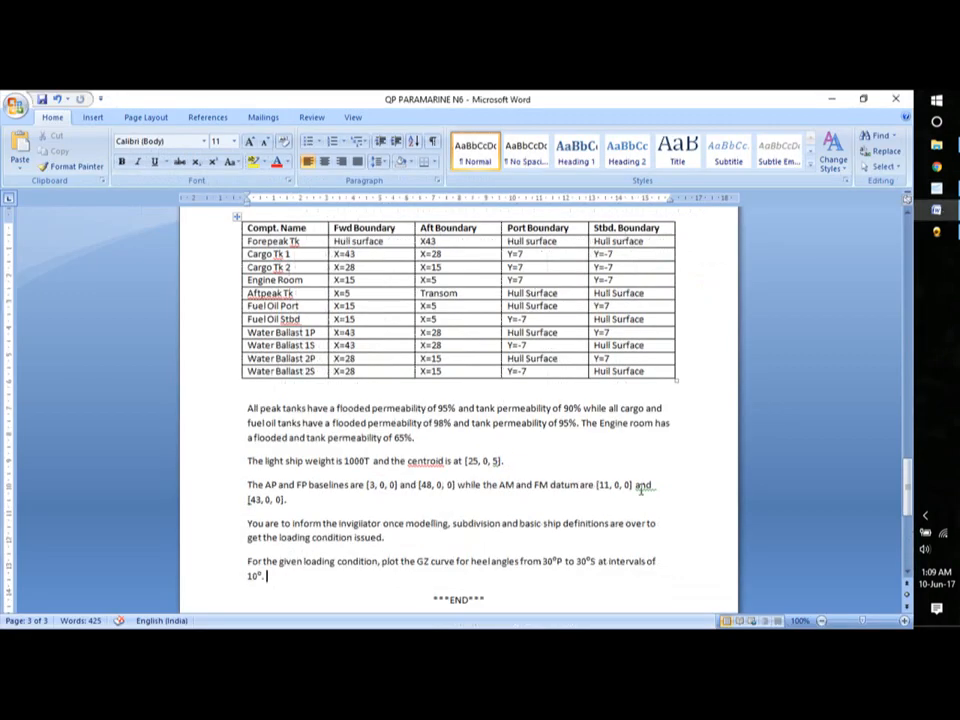
left_click(833, 100)
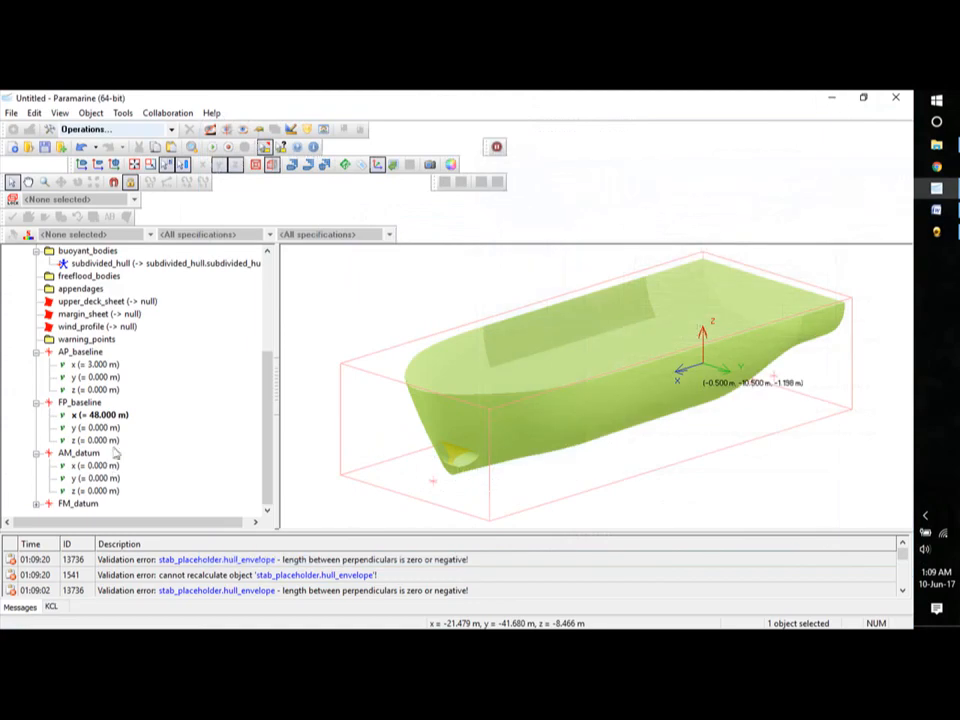
double_click(98, 467)
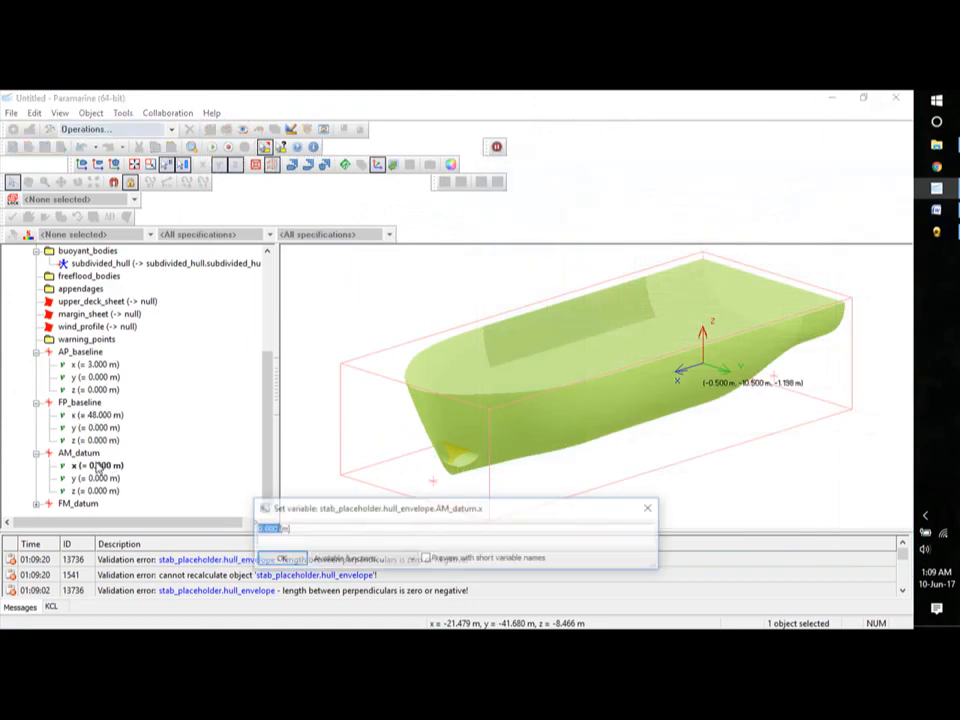
type("11")
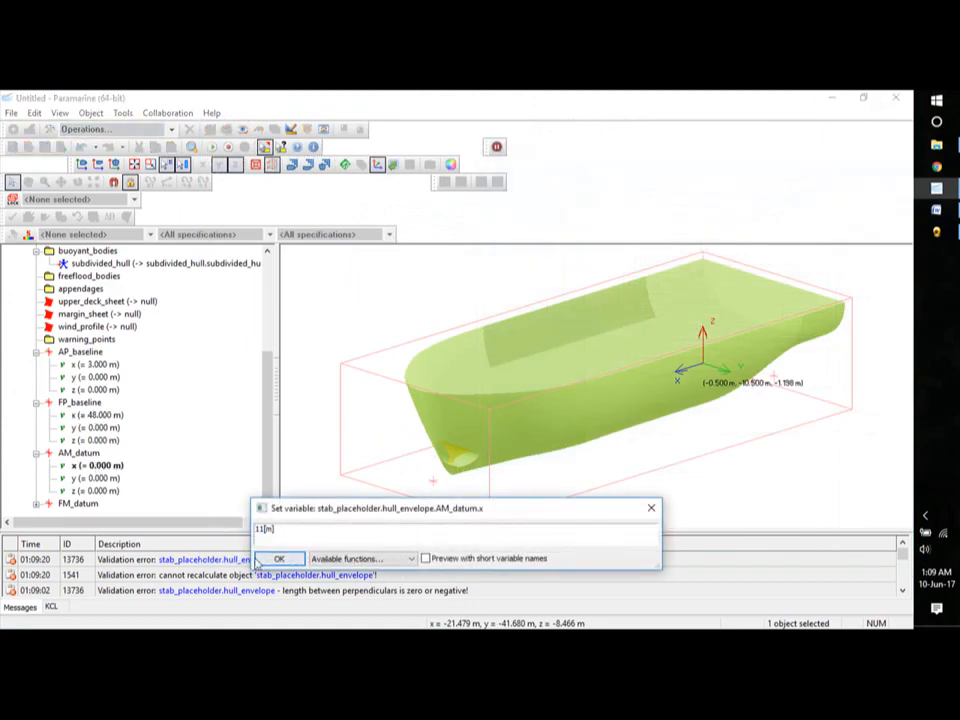
key("Return")
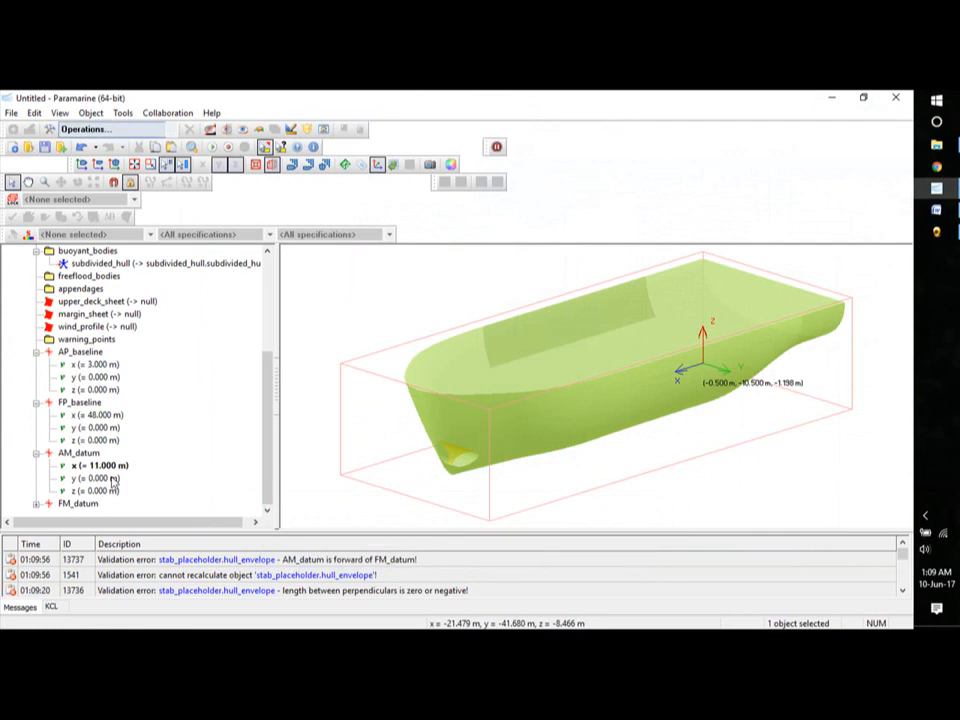
- Set the x coordinate of the hull envelope's FM_datum to 43 m
left_click(36, 503)
scroll(268, 495, "down", 2)
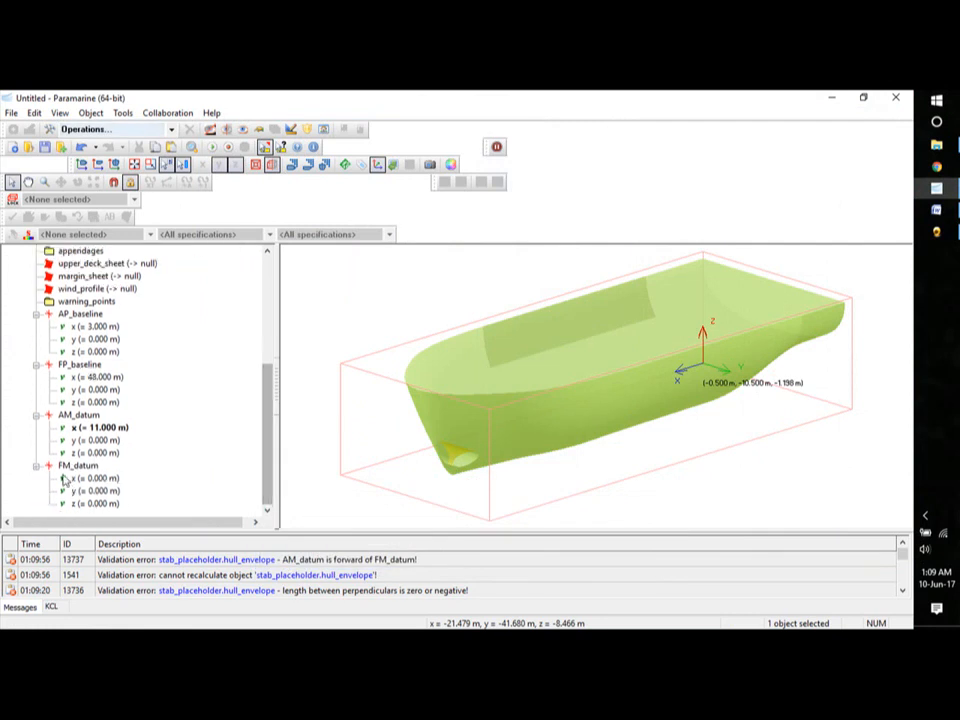
double_click(98, 478)
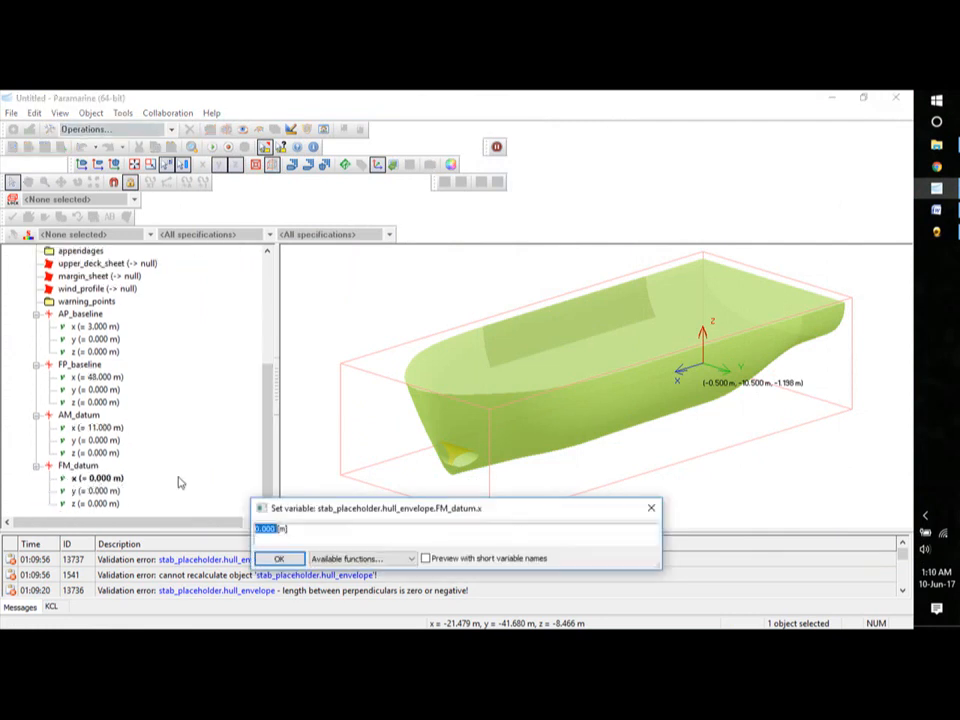
type("43")
left_click(279, 558)
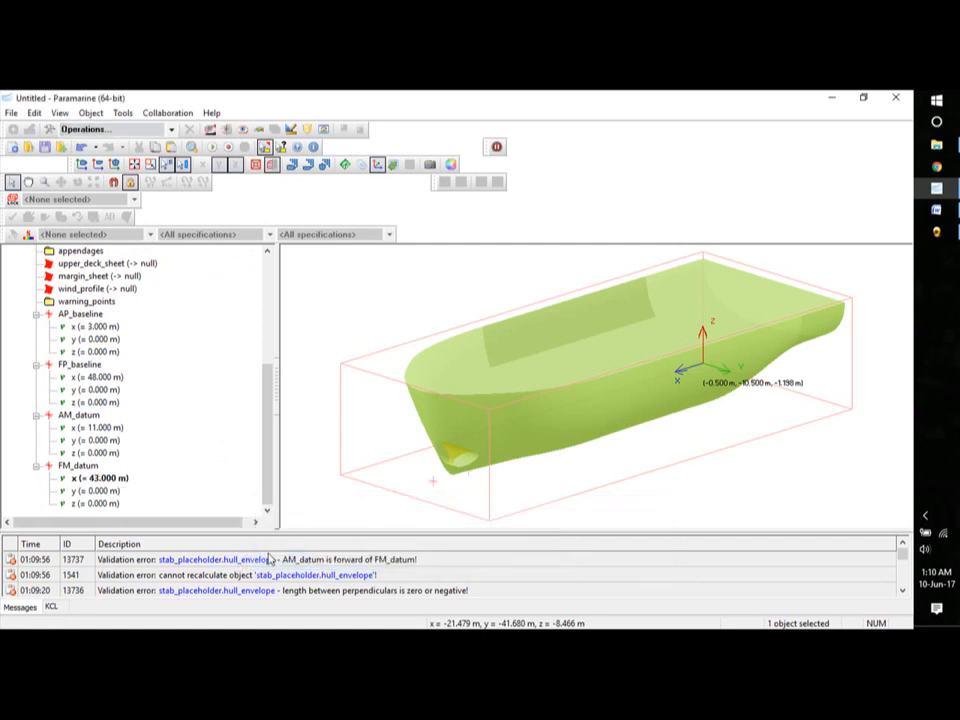
left_click_drag(268, 420, 276, 357)
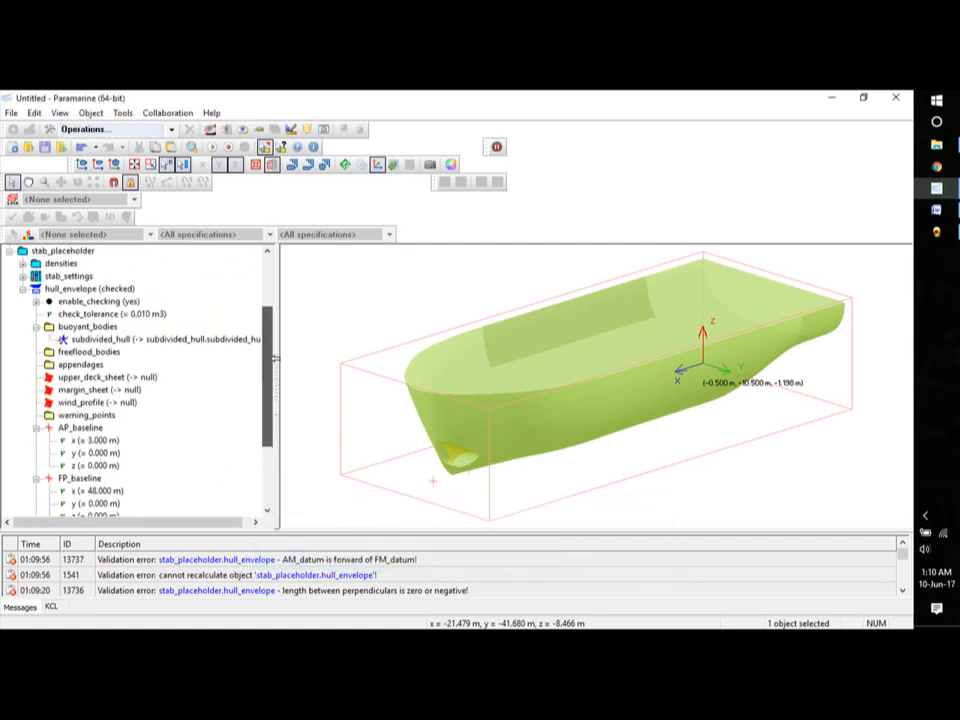
left_click(22, 289)
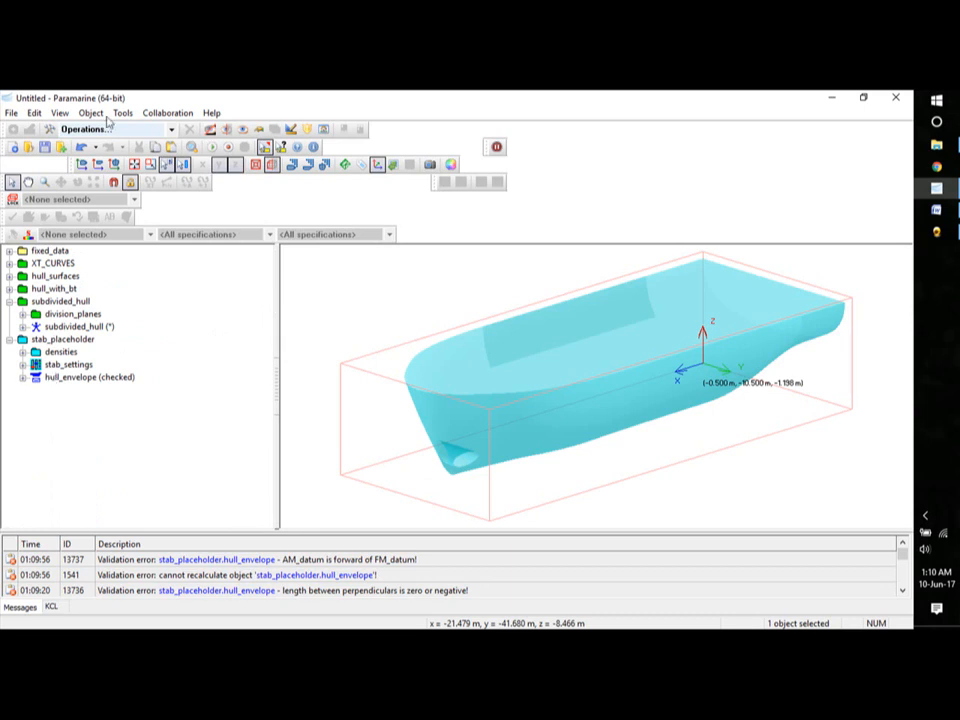
- Insert a Basic Stability basic_ship object into stab_placeholder and expand its properties
left_click(54, 341)
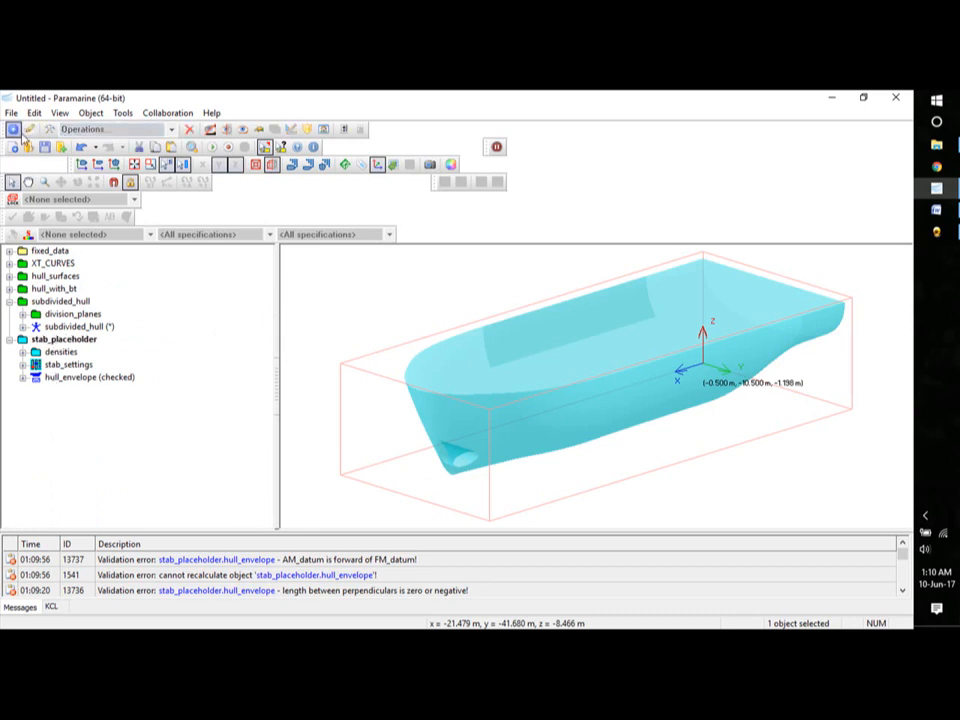
left_click(15, 130)
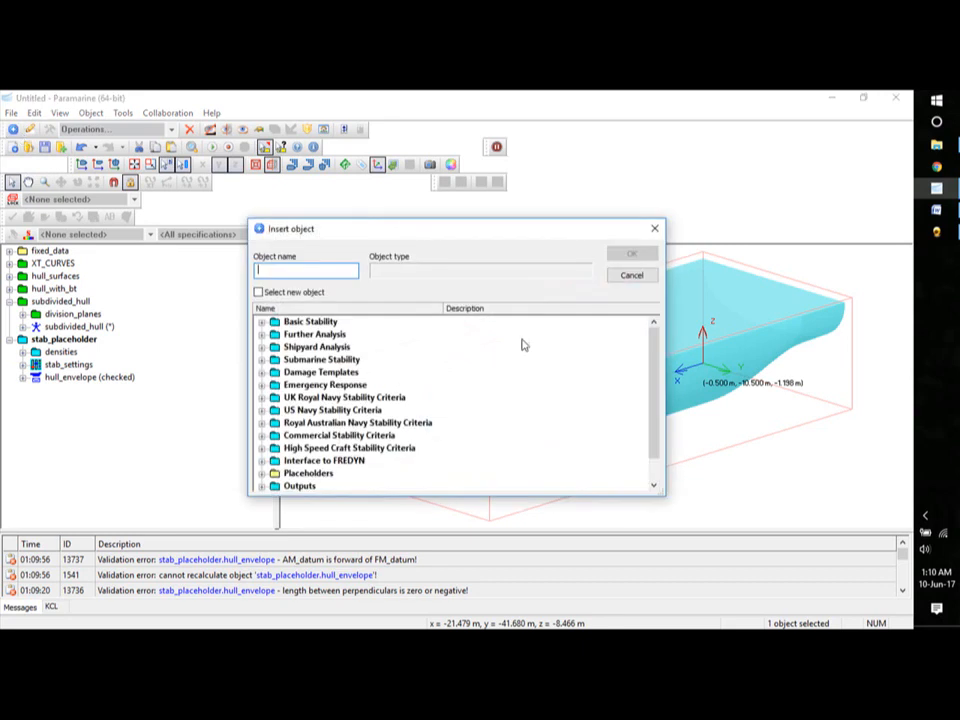
left_click(262, 321)
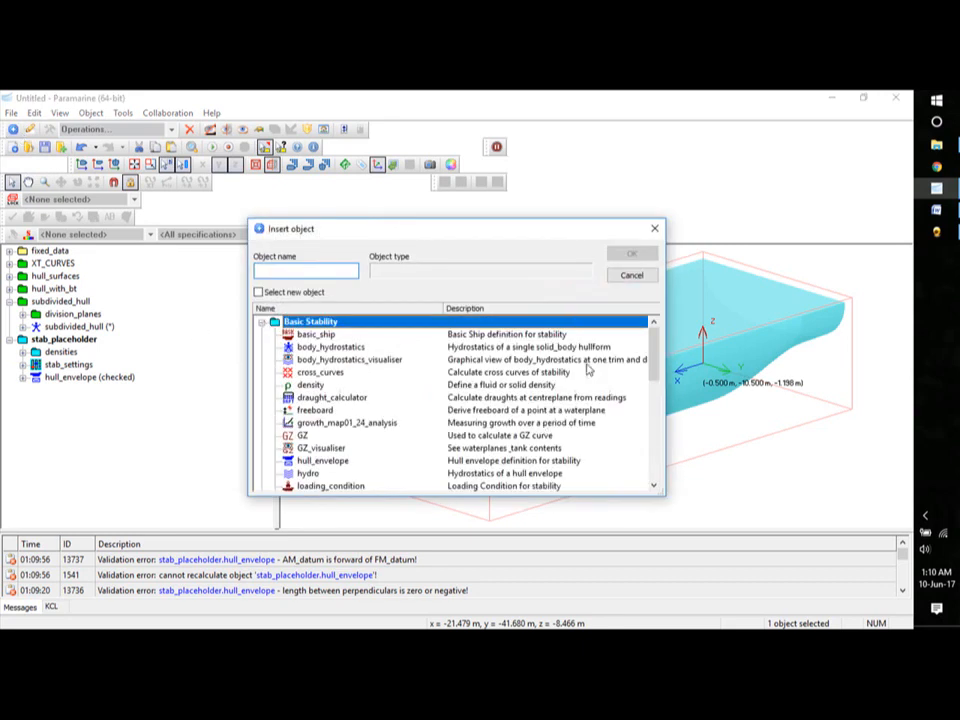
double_click(322, 337)
left_click(23, 390)
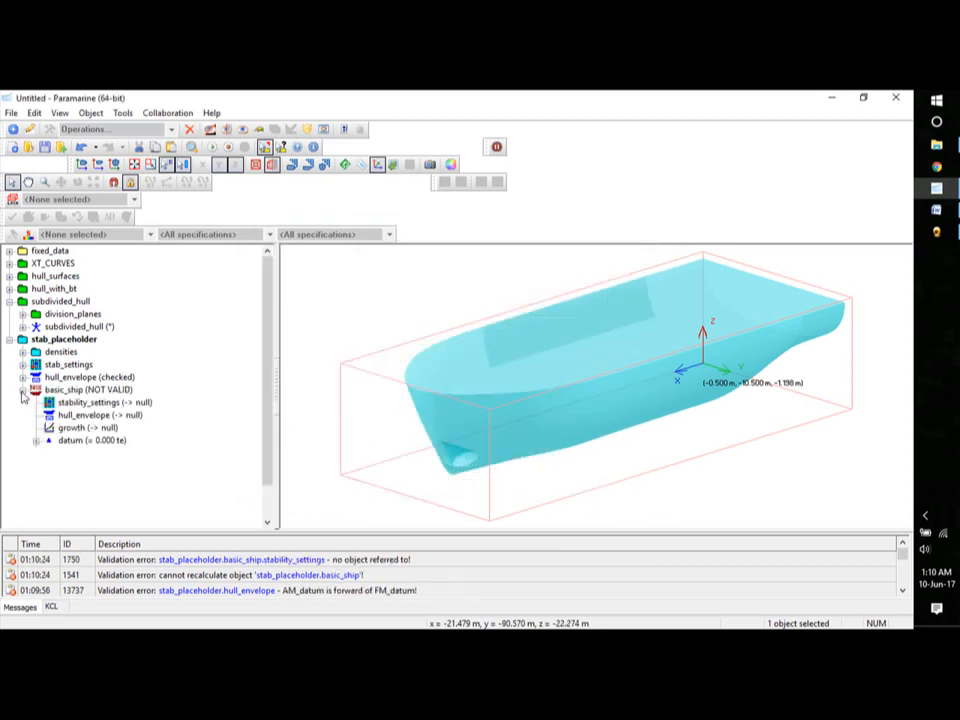
- Link the basic ship's stability_settings to stab_placeholder.stab_settings and its hull_envelope to stab_placeholder.hull_envelope
double_click(90, 403)
left_click(308, 549)
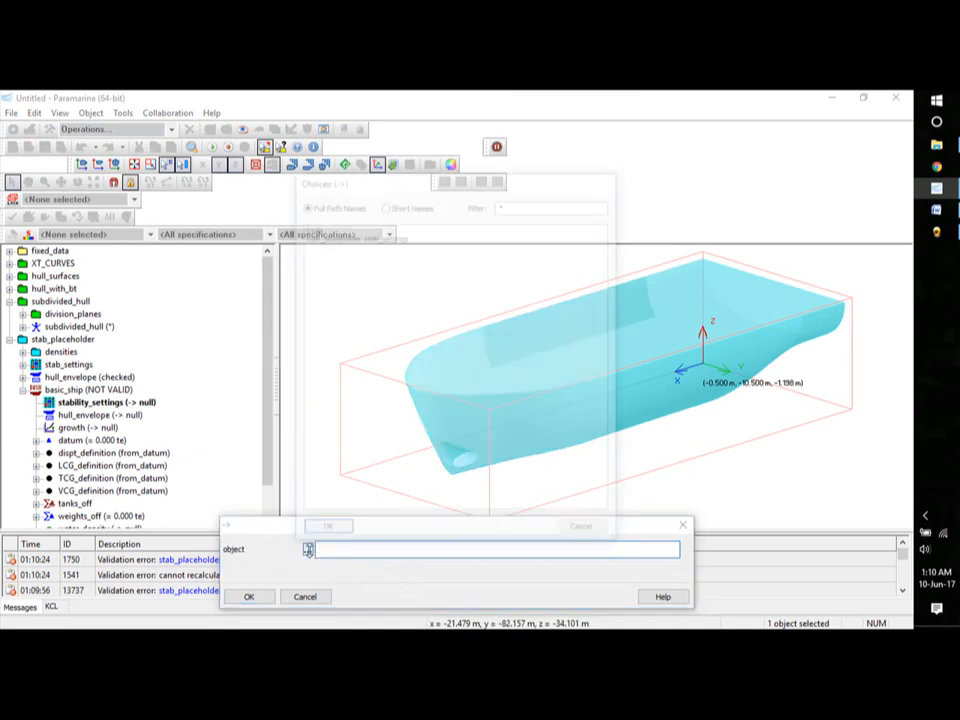
left_click(380, 236)
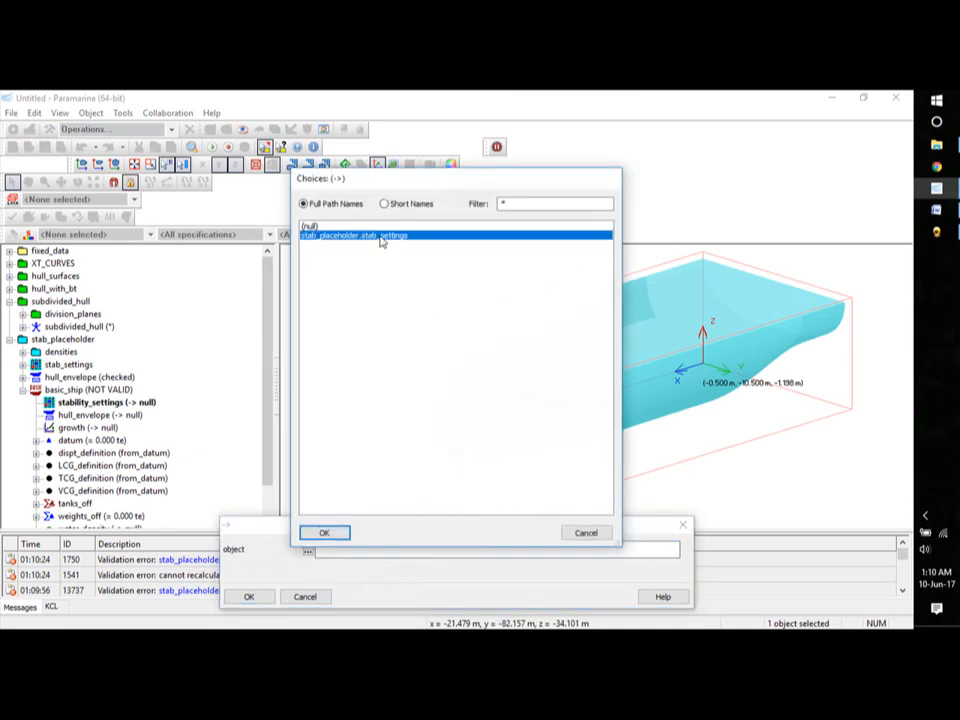
left_click(322, 533)
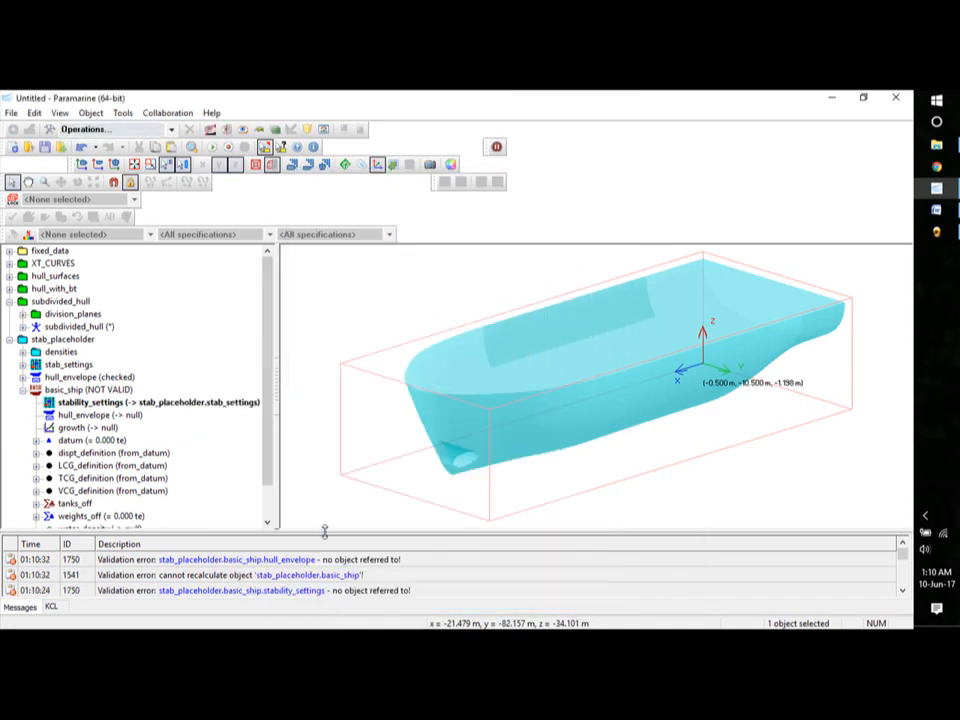
double_click(104, 416)
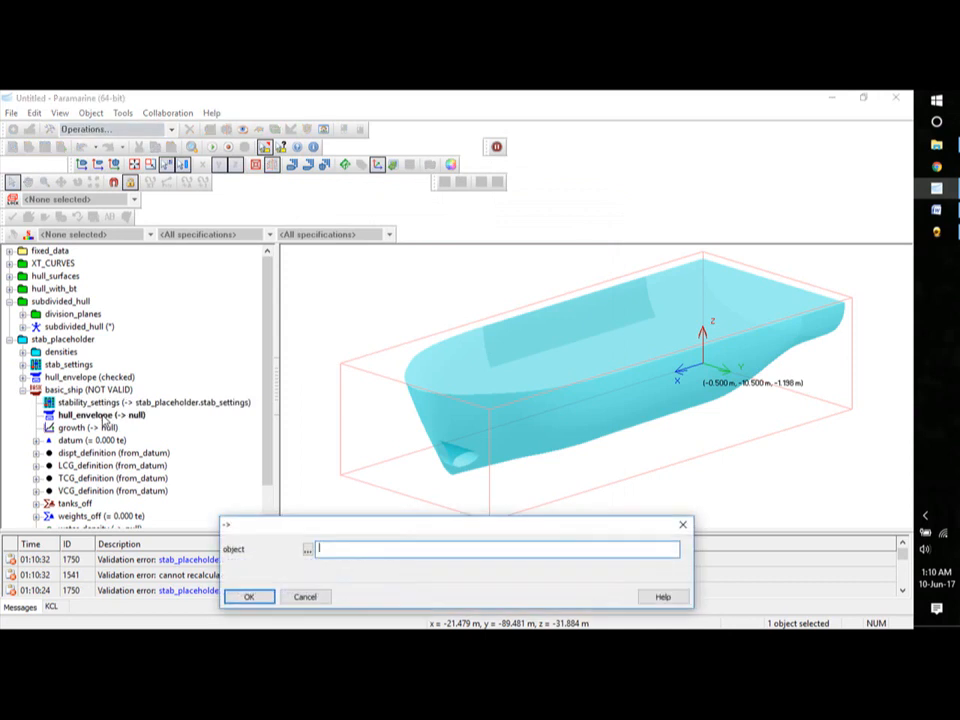
left_click(308, 550)
left_click(414, 238)
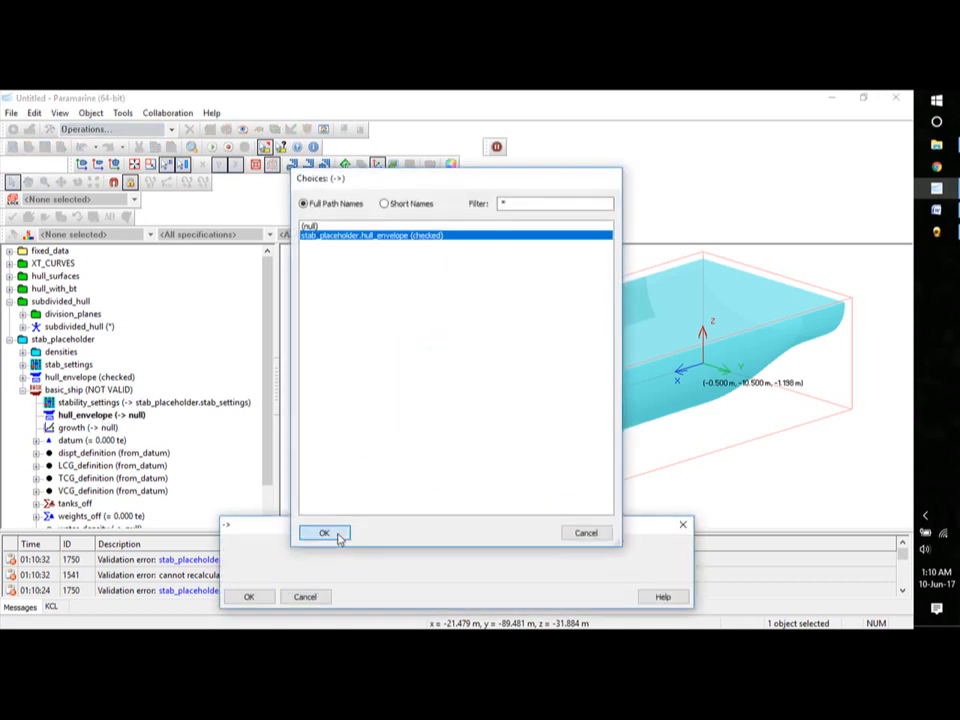
left_click(334, 534)
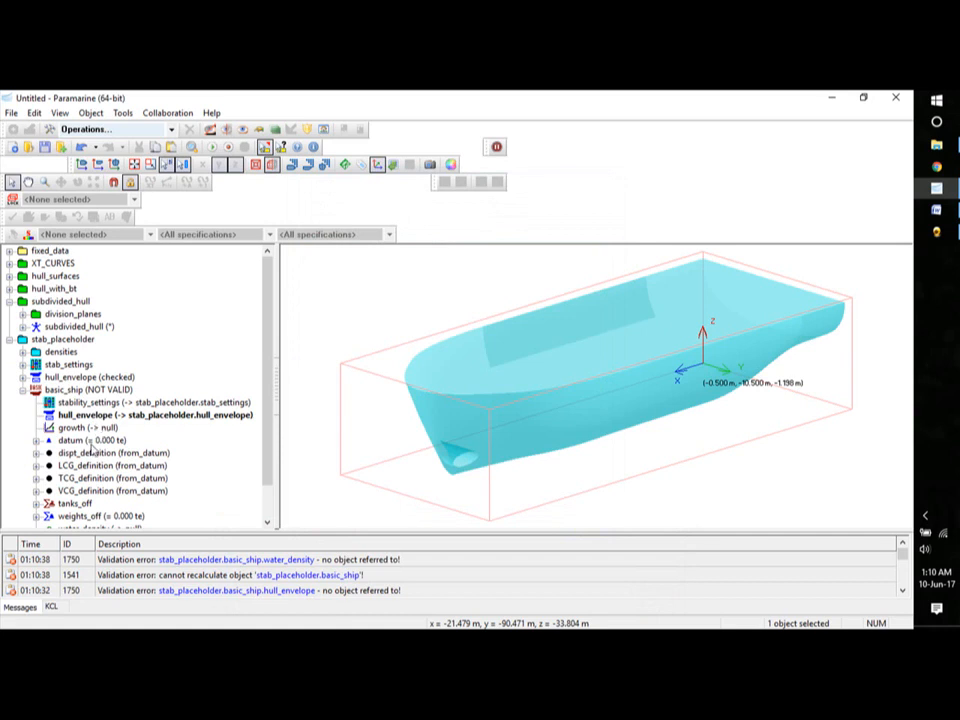
- Set the weight of the basic ship's datum to 1000 te
left_click(36, 441)
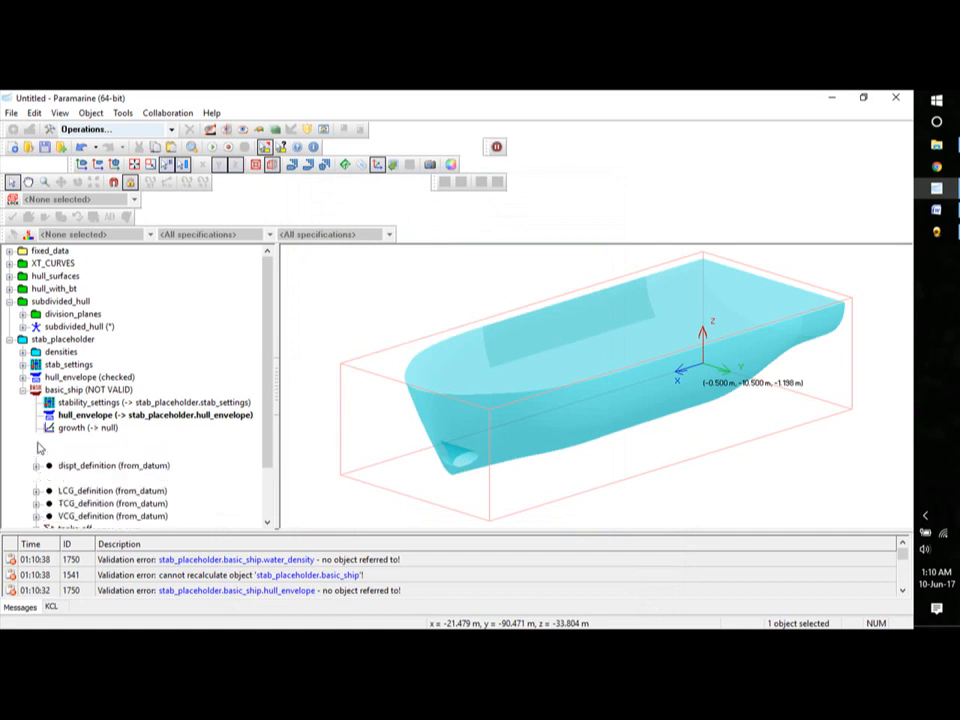
left_click(133, 455)
double_click(133, 455)
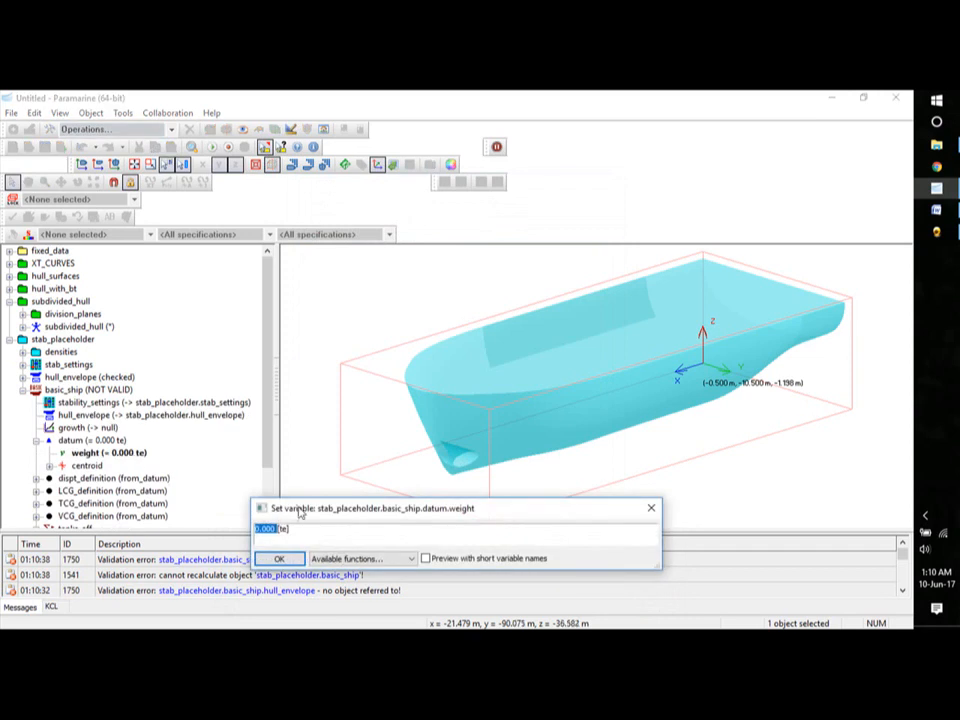
type("100")
left_click(279, 558)
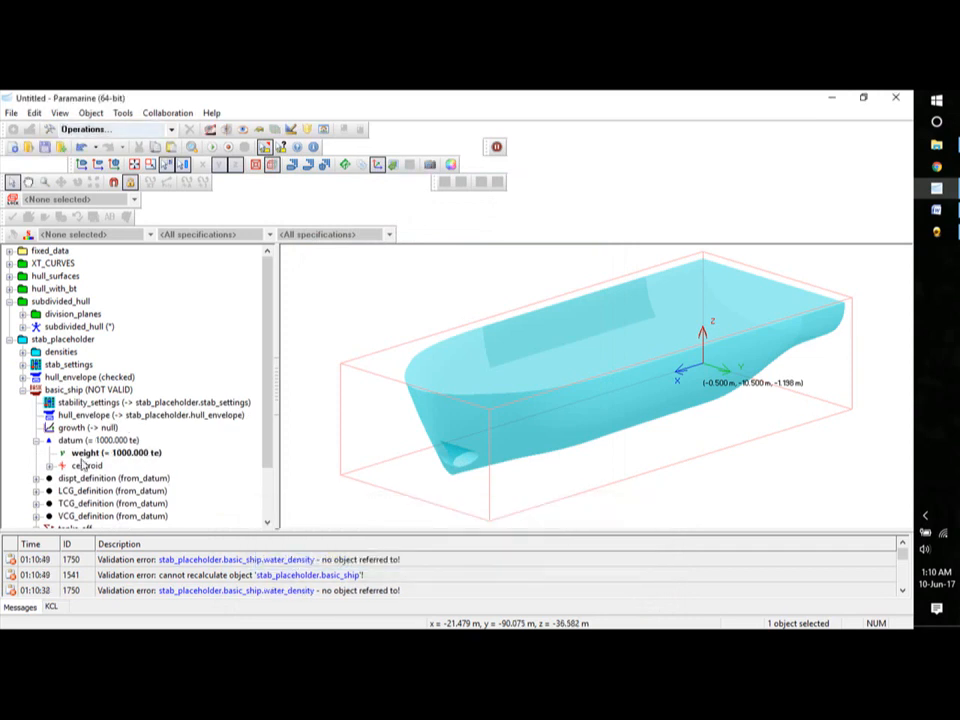
- Look up the light ship centroid in the QP PARAMARINE N6 Word document and set the basic ship datum's centroid x to 25 m
left_click(49, 466)
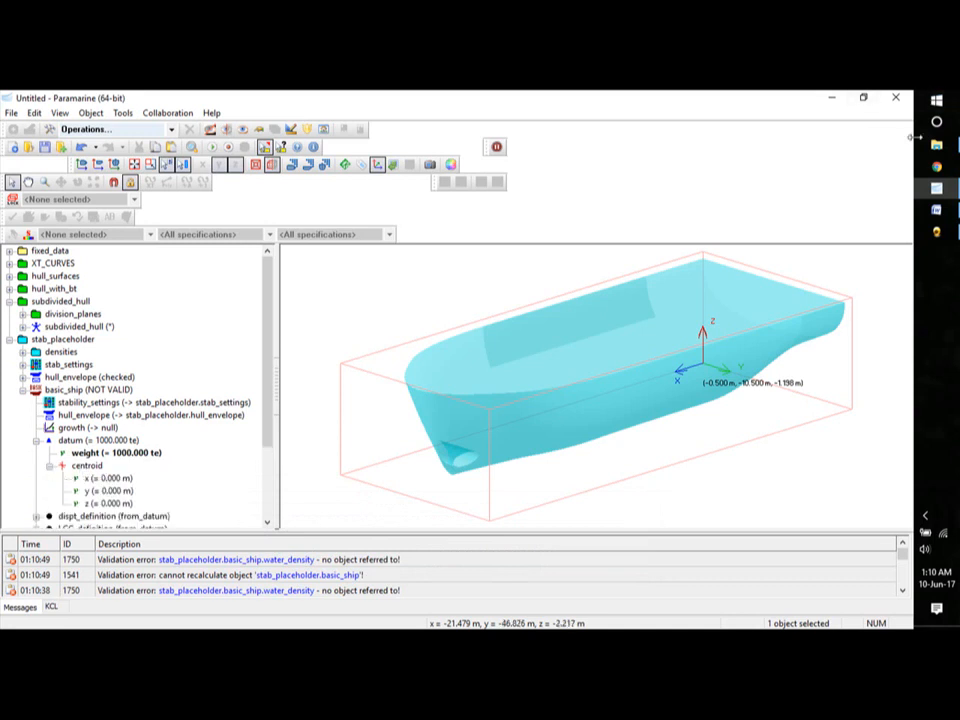
left_click(938, 210)
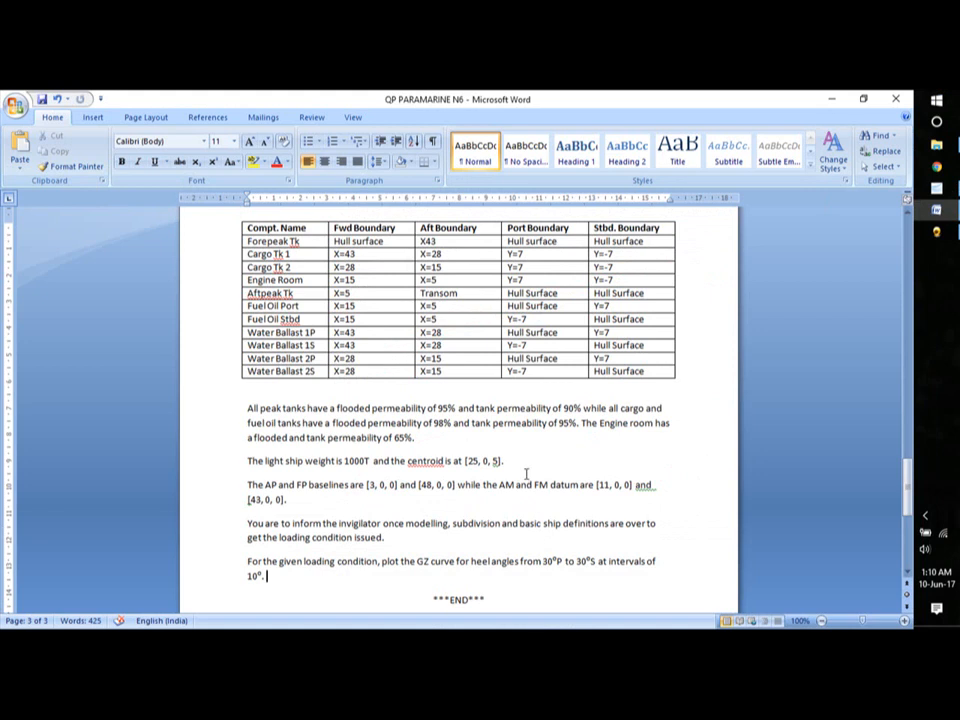
left_click_drag(466, 461, 498, 461)
left_click(831, 99)
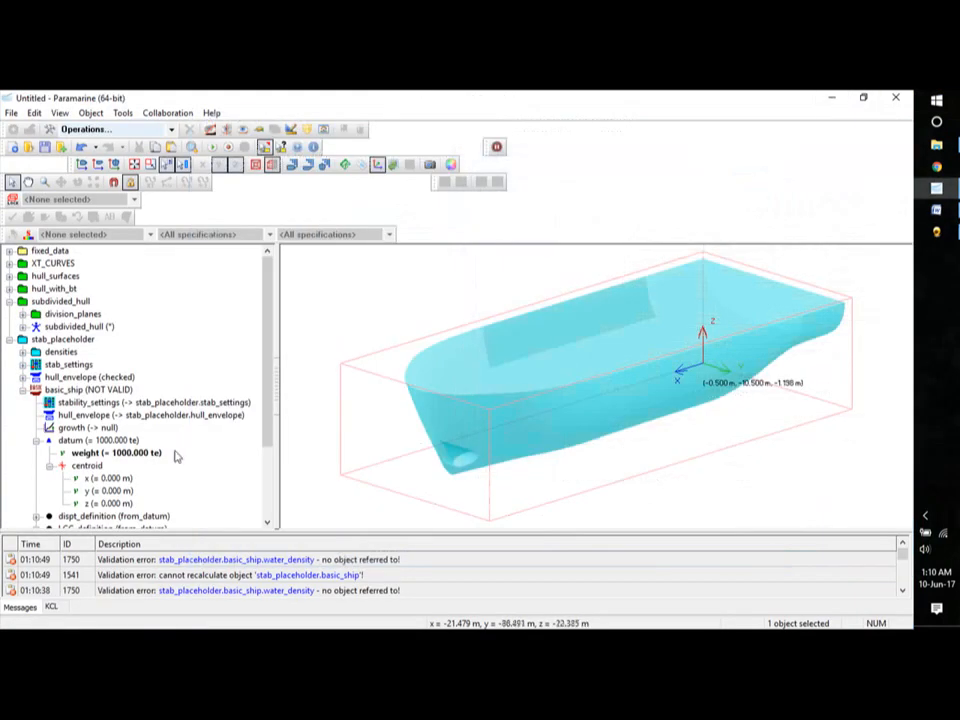
double_click(126, 480)
type("2")
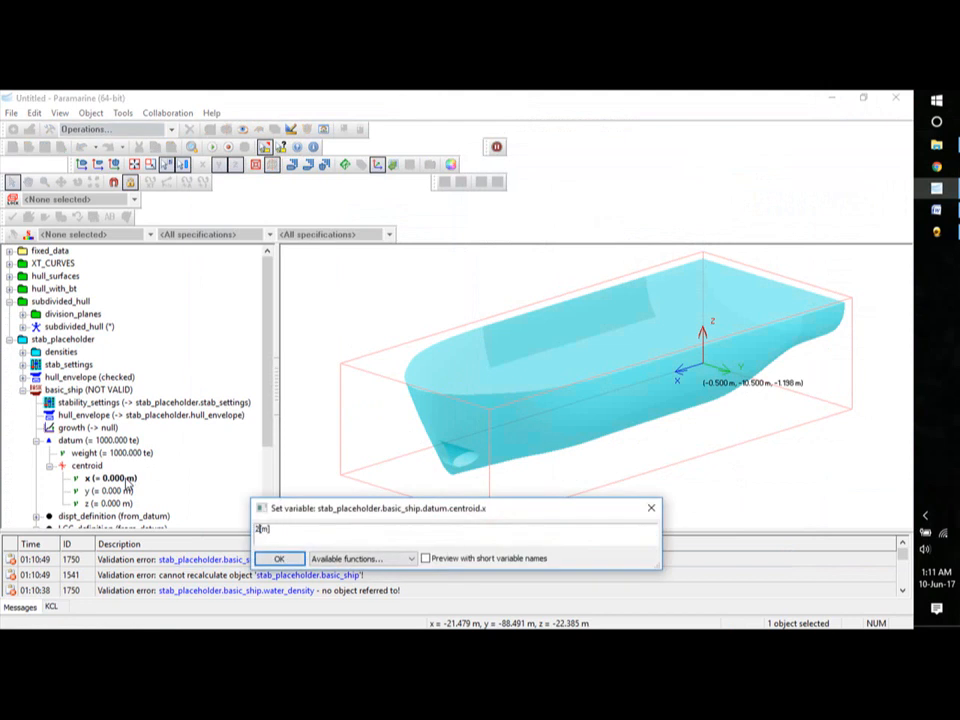
type("5")
left_click(279, 559)
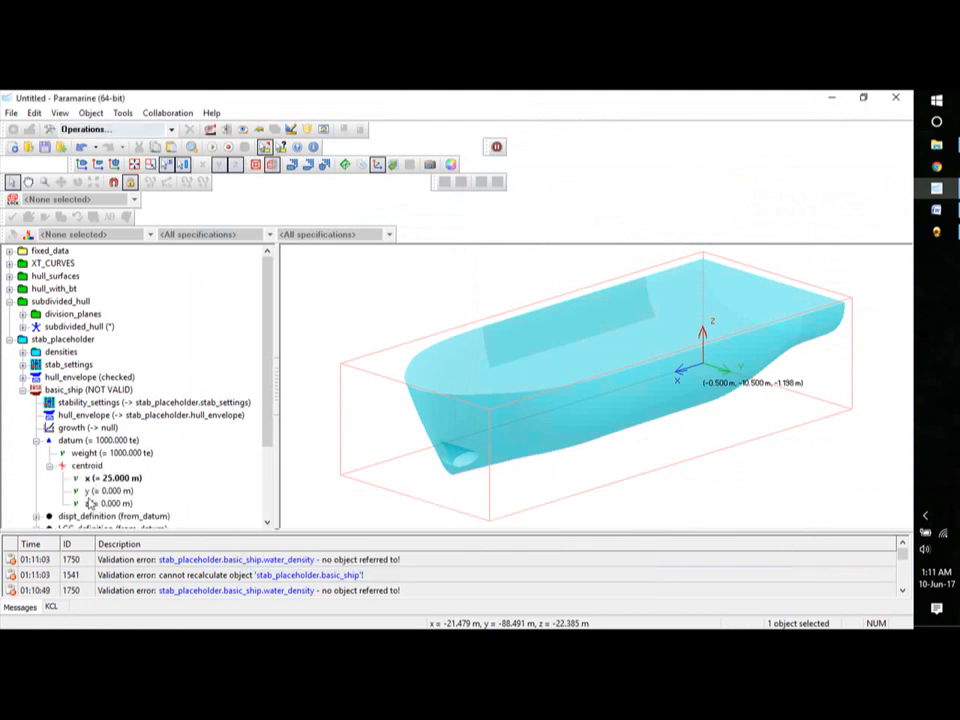
- Set the z coordinate of the basic ship datum's centroid to 5 m
double_click(112, 503)
type("5[m")
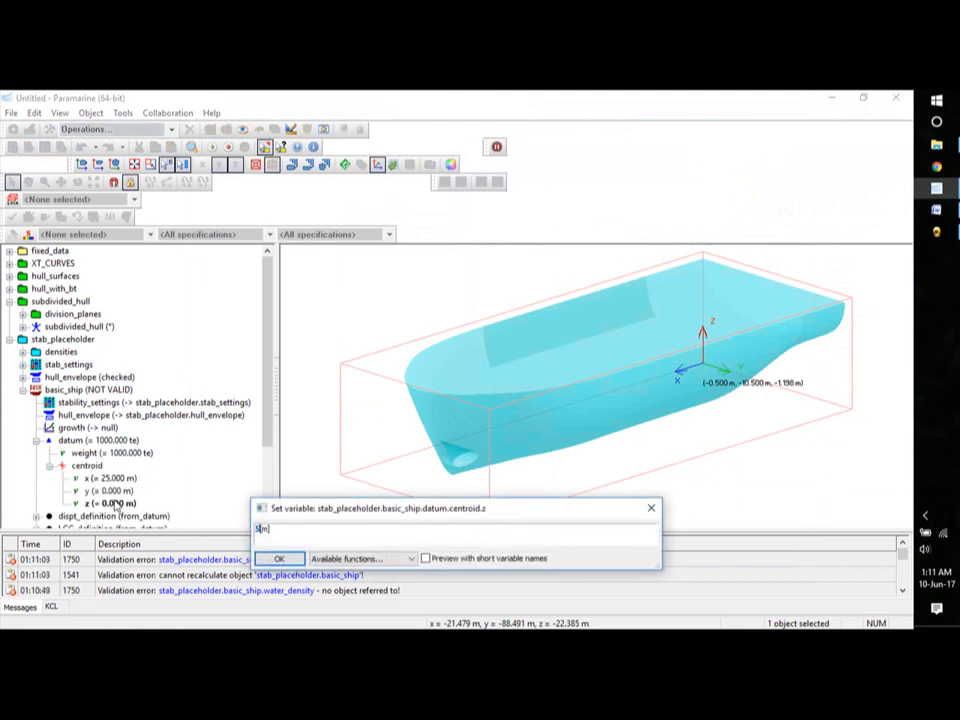
left_click(279, 559)
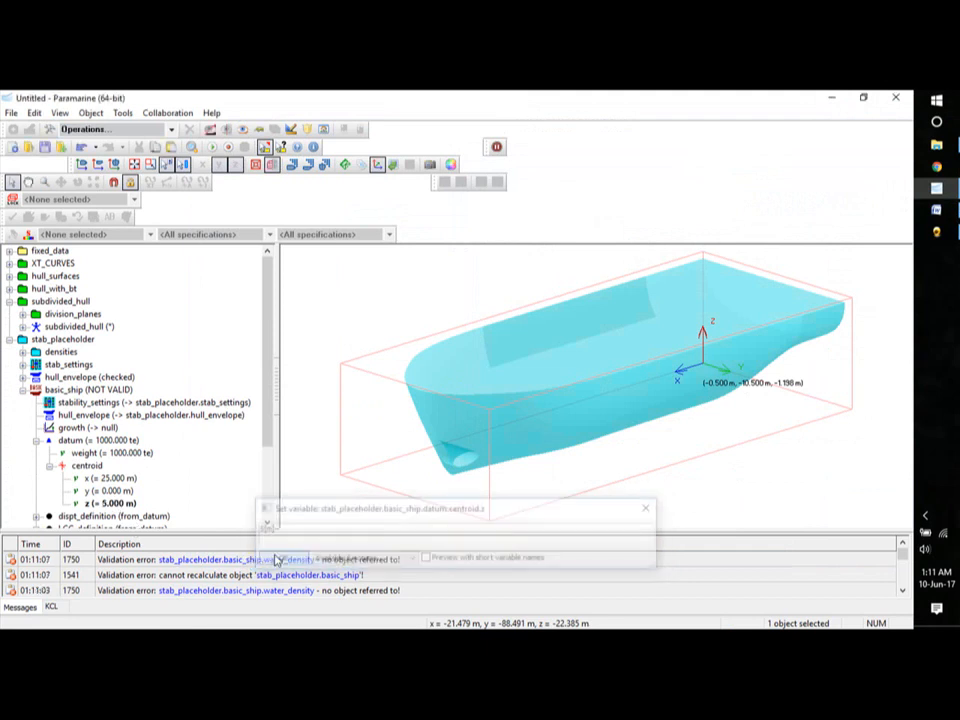
left_click(49, 466)
left_click(36, 440)
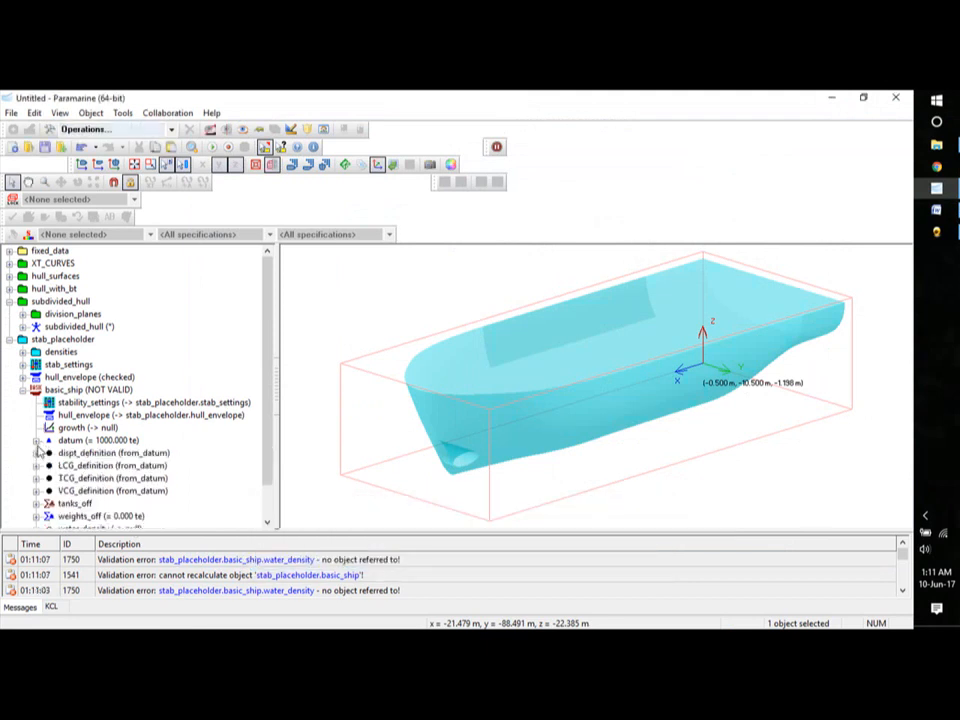
- Link the basic ship's water_density to the sw density in stab_placeholder.densities
scroll(268, 330, "down", 1)
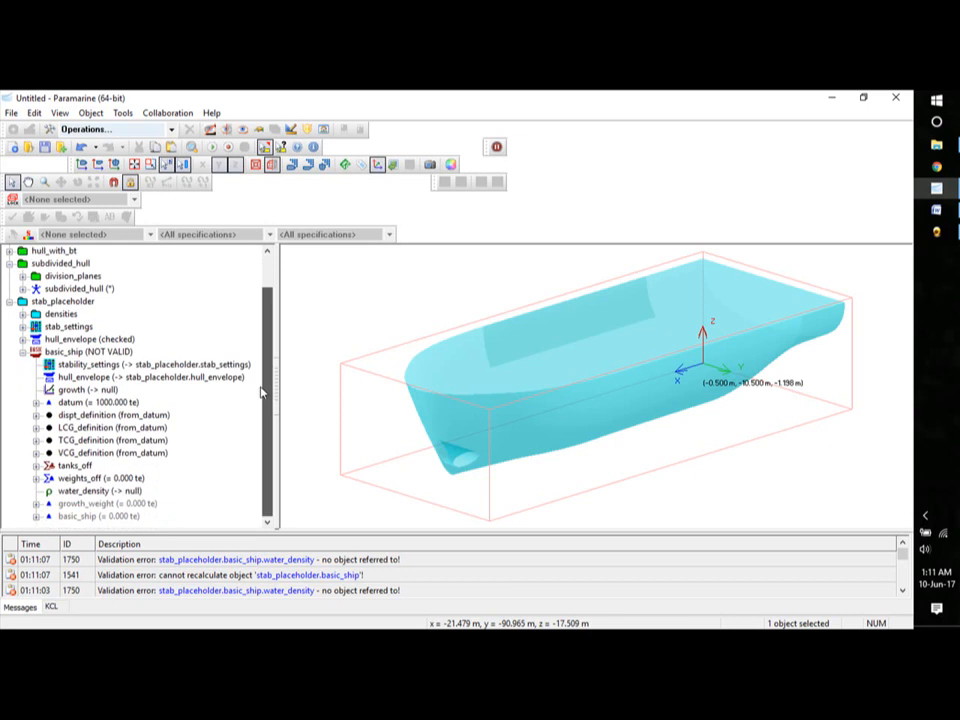
double_click(101, 491)
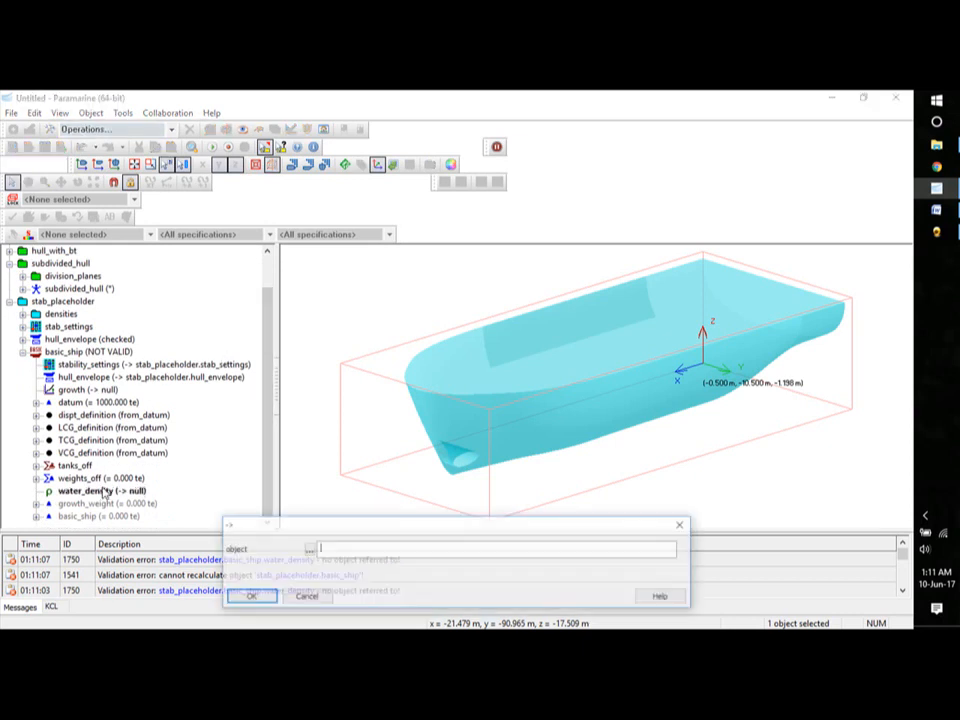
left_click(307, 551)
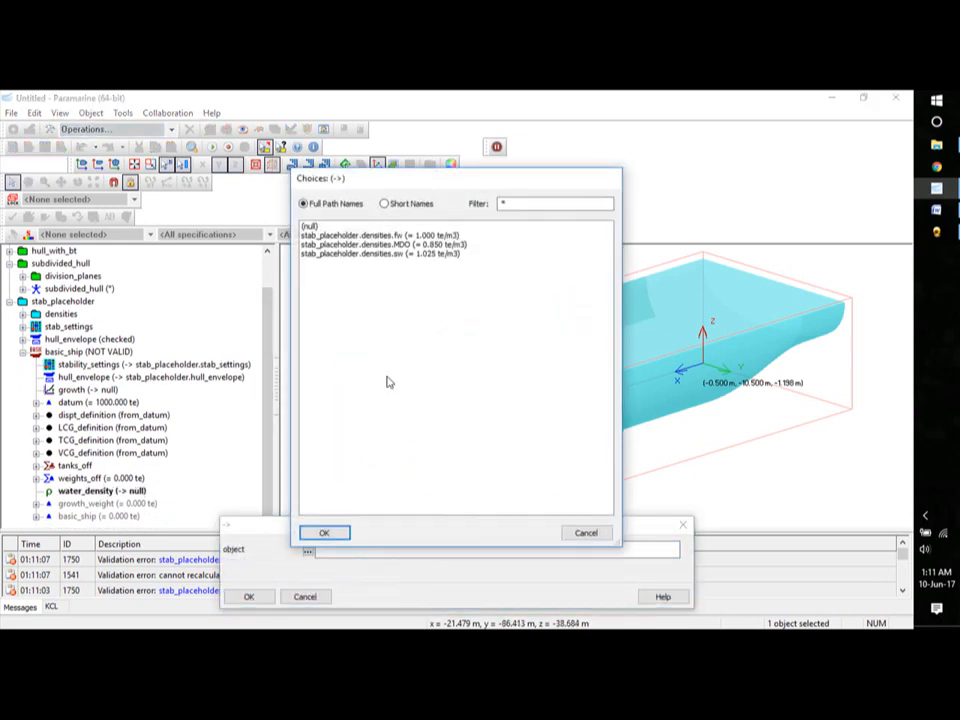
left_click(411, 254)
left_click(342, 531)
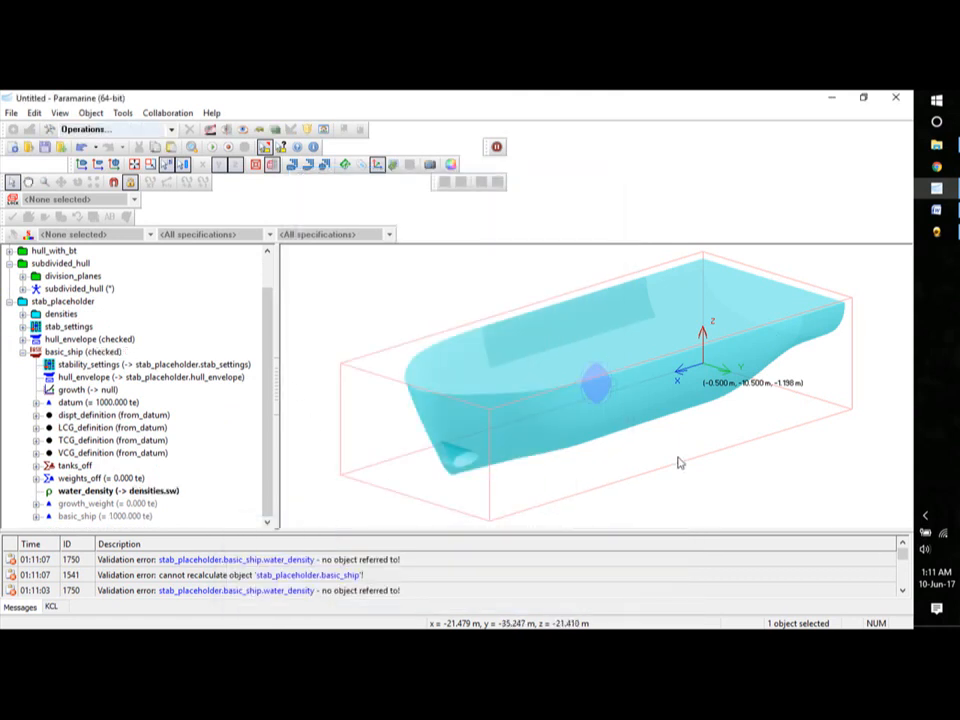
middle_click_drag(679, 461, 677, 432)
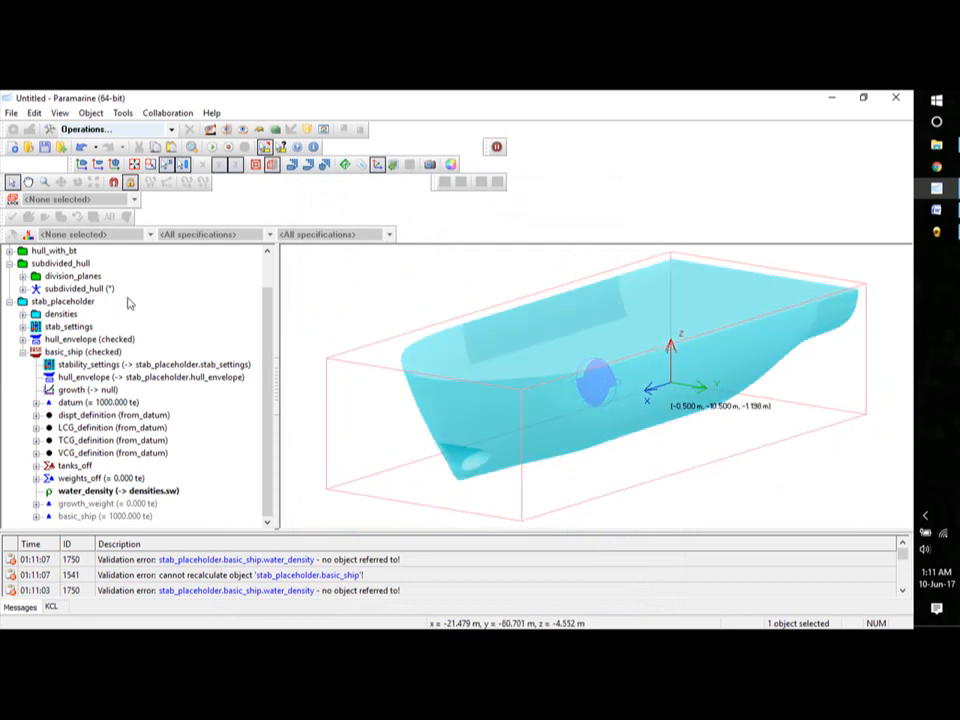
left_click(23, 352)
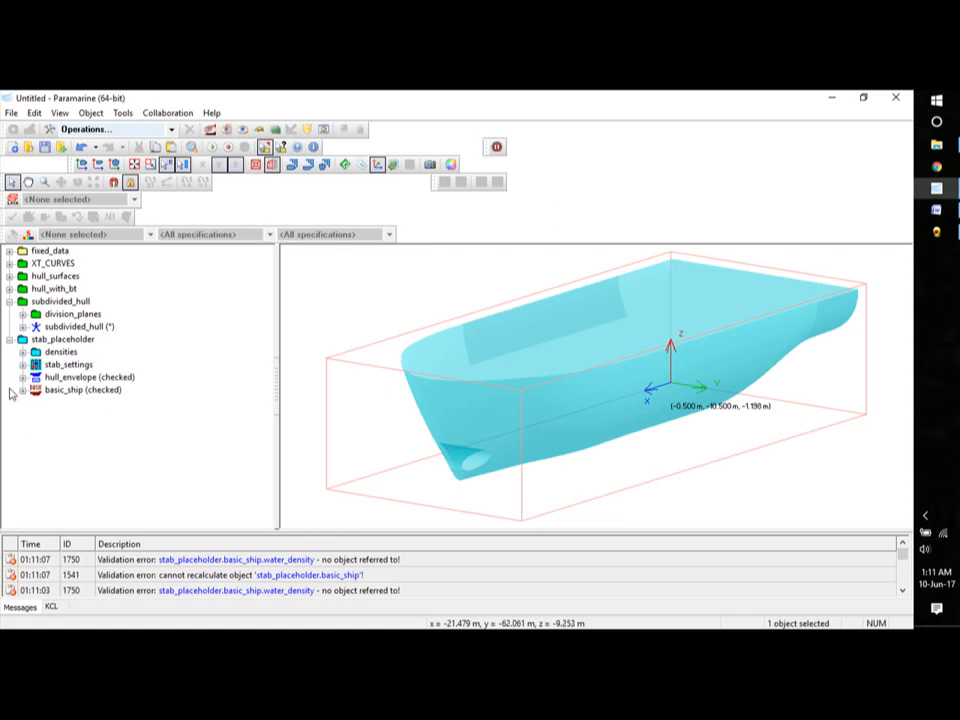
- Insert a loading_condition object from Basic Stability into stab_placeholder
left_click(69, 339)
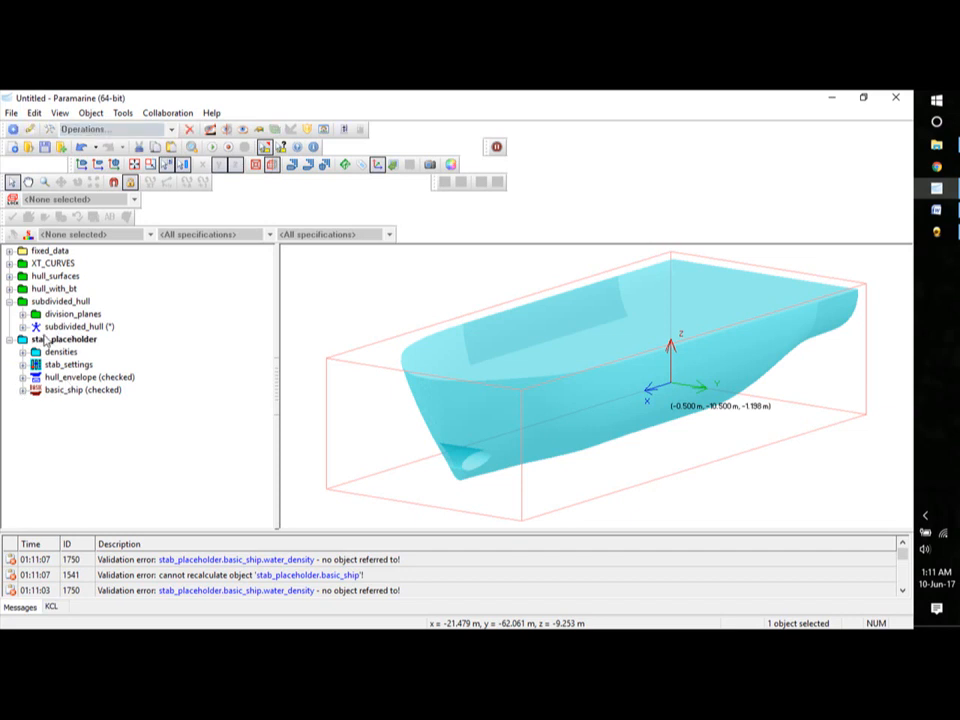
left_click(13, 130)
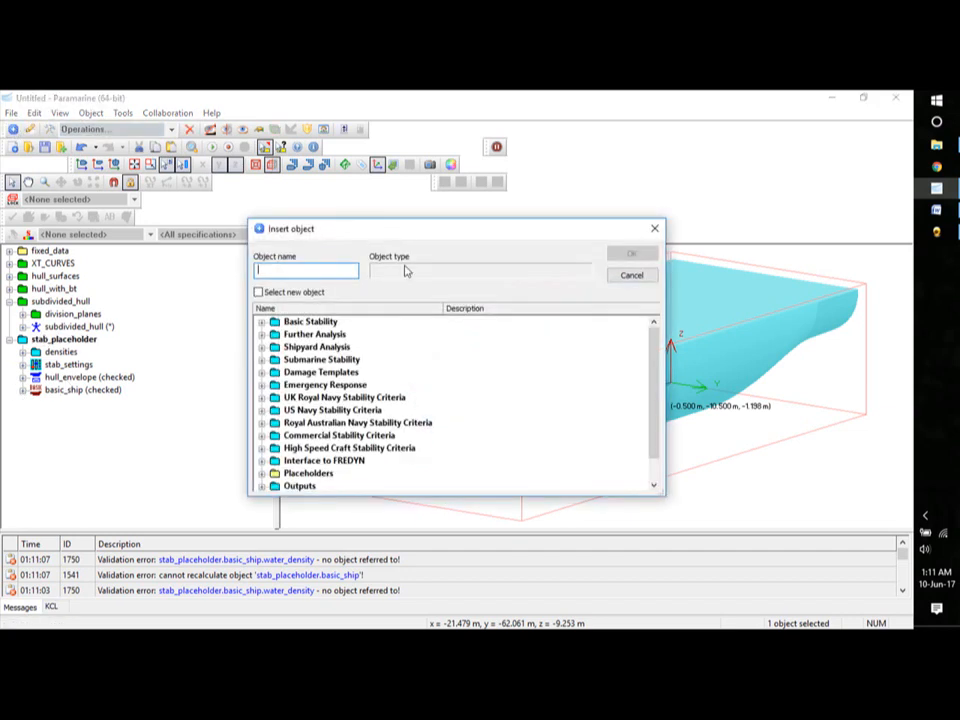
left_click(261, 321)
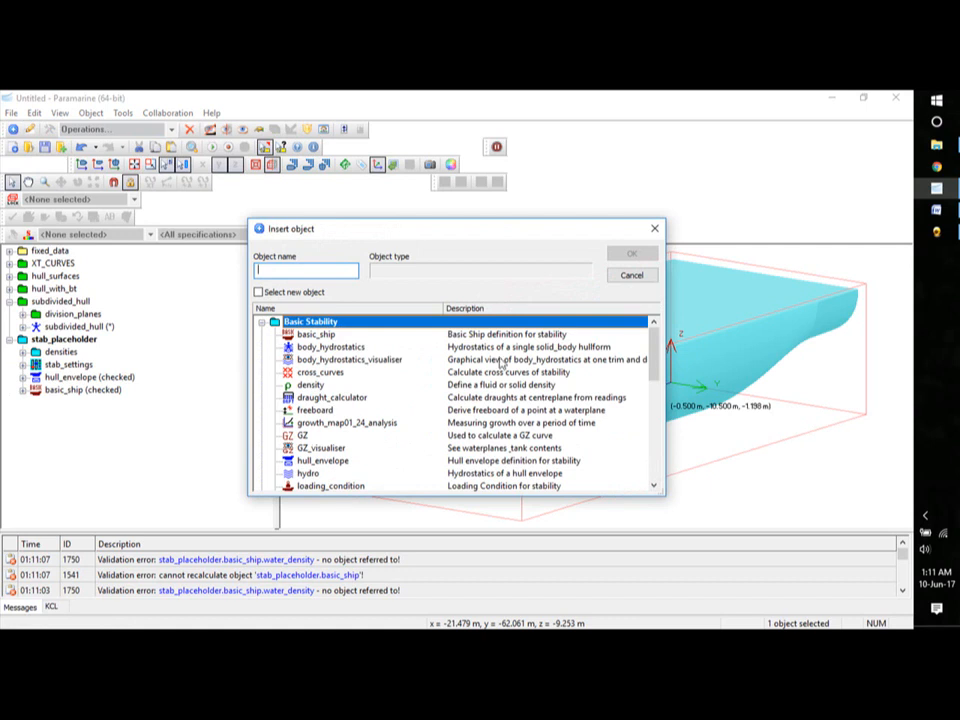
left_click_drag(651, 343, 655, 362)
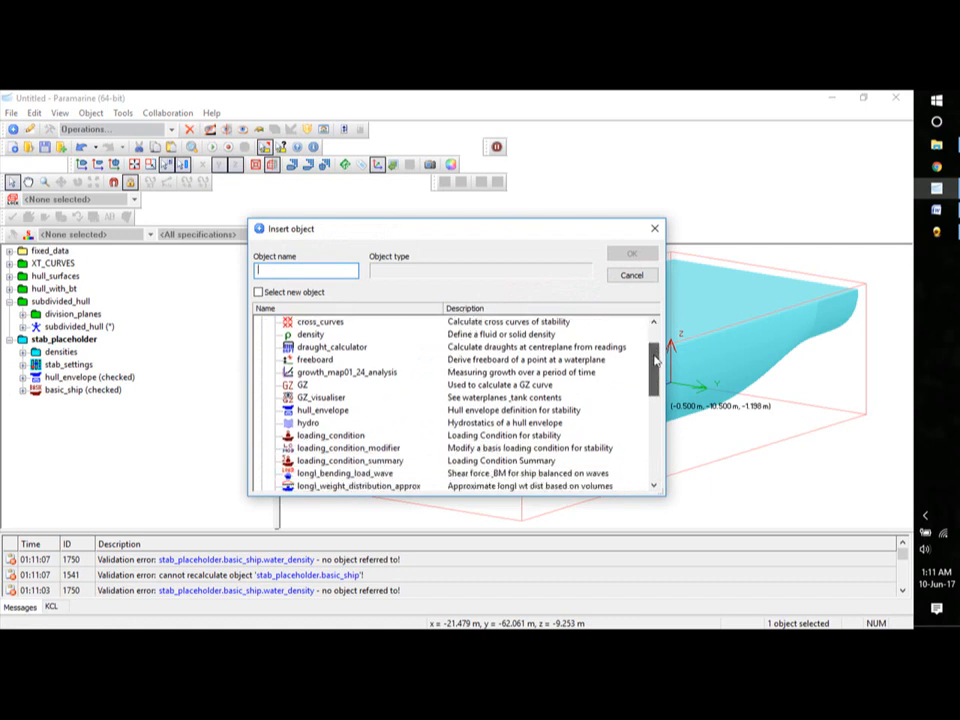
left_click(347, 436)
left_click(630, 254)
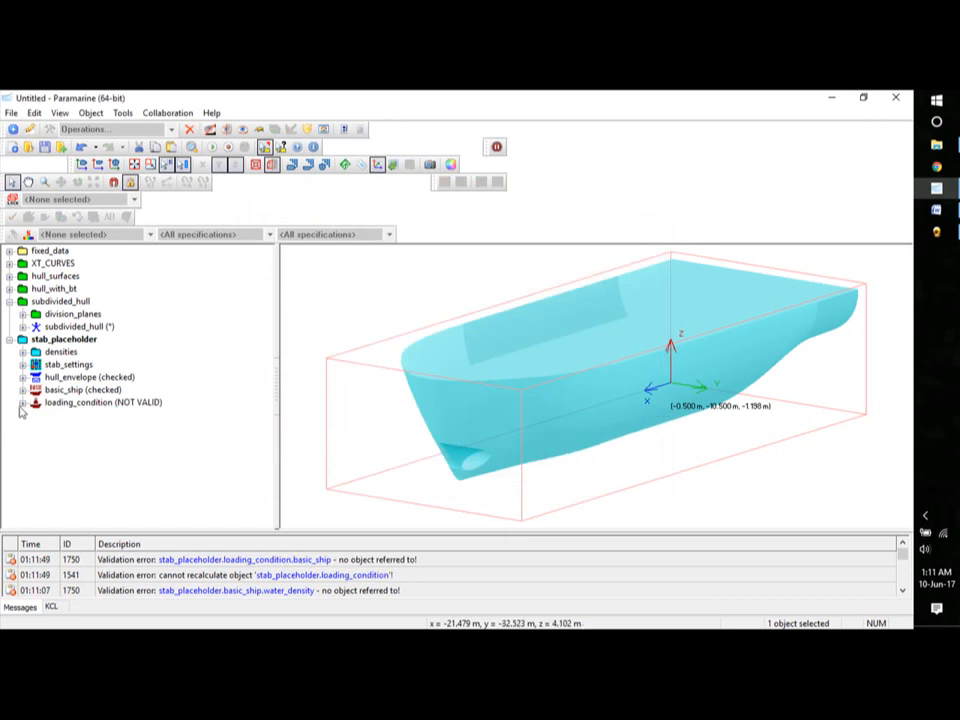
- Link the loading condition's basic_ship reference to stab_placeholder.basic_ship
left_click(22, 403)
double_click(62, 415)
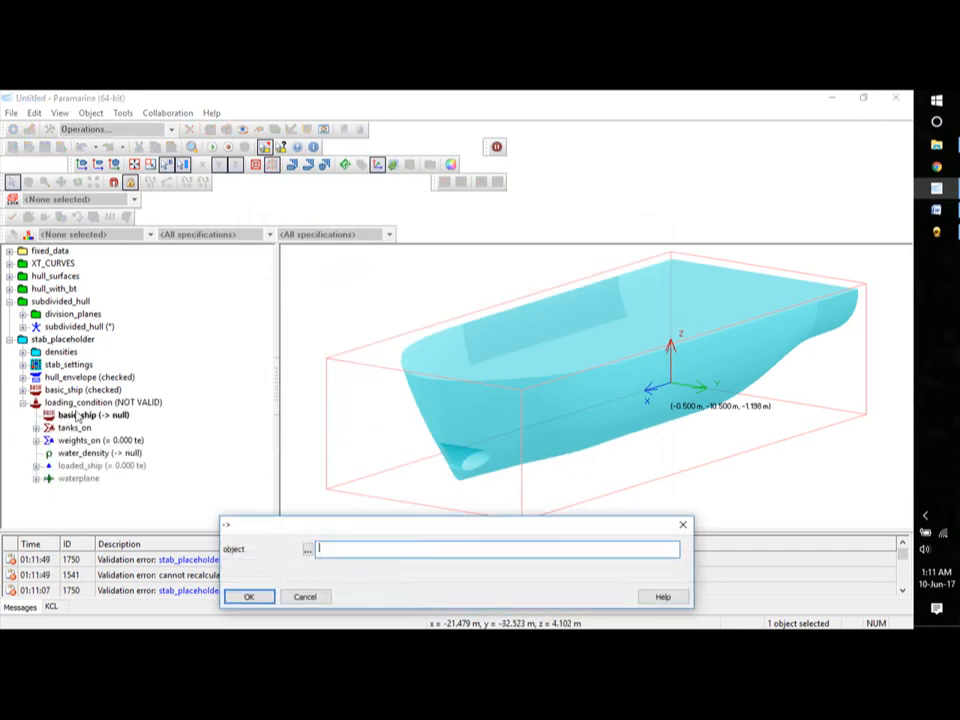
left_click(307, 551)
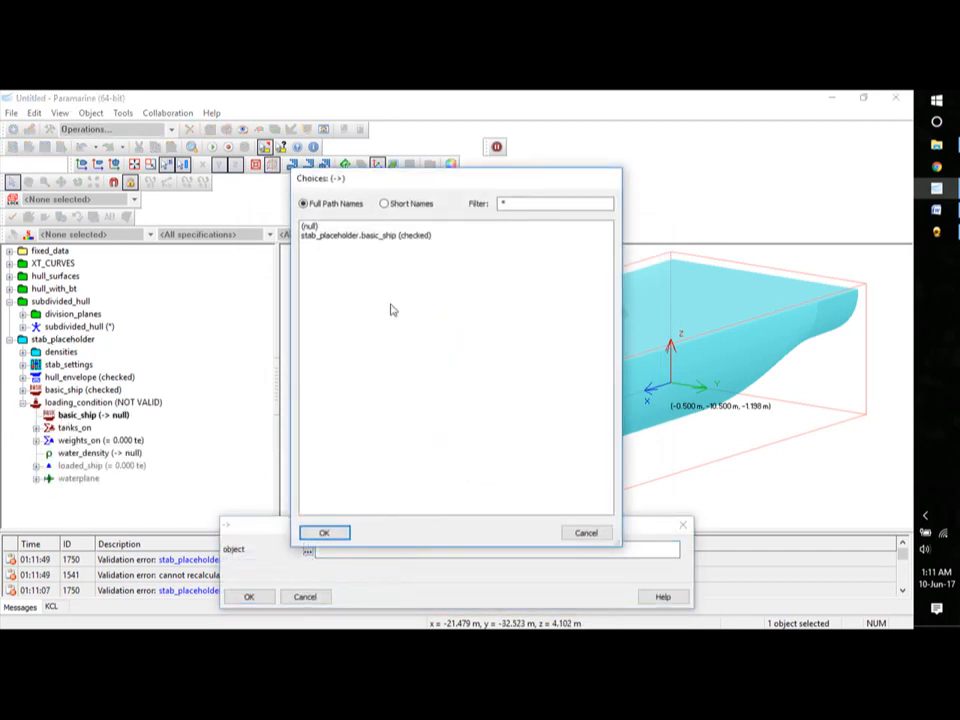
left_click(396, 236)
left_click(326, 534)
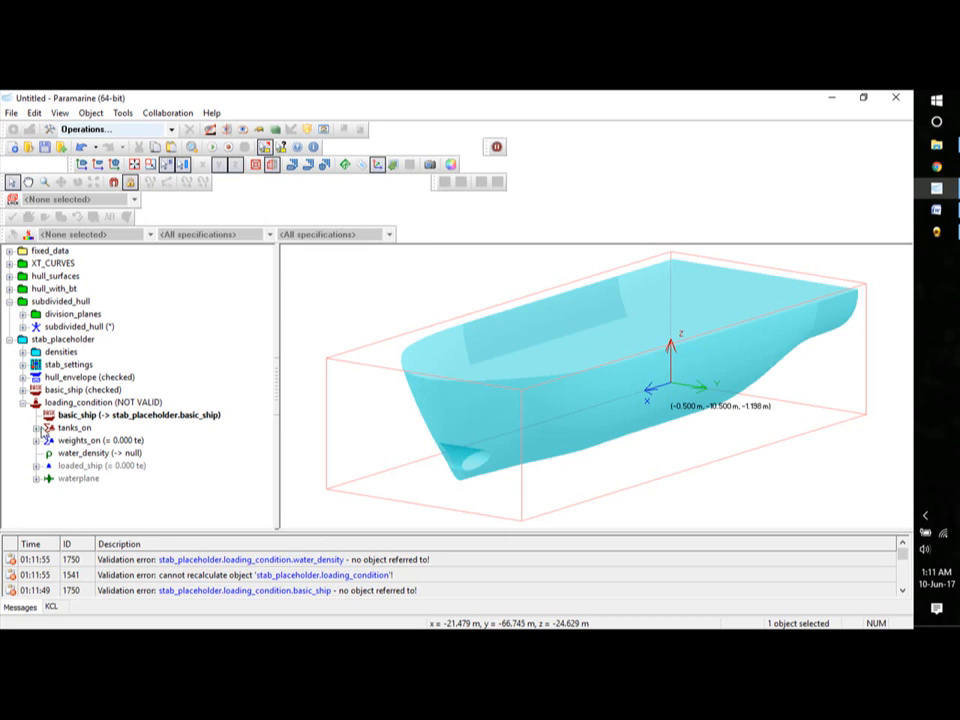
- Copy all compartments of subdivided_hull from fptk through ER, including the ballast, cargo, aft peak and fuel oil tanks
left_click(36, 428)
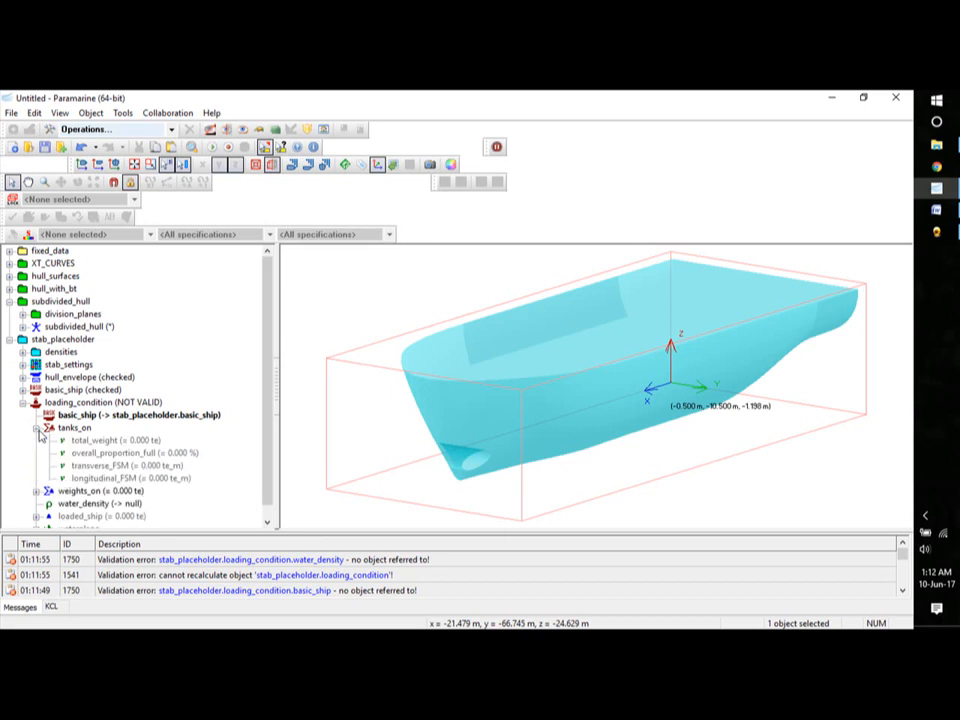
left_click(36, 428)
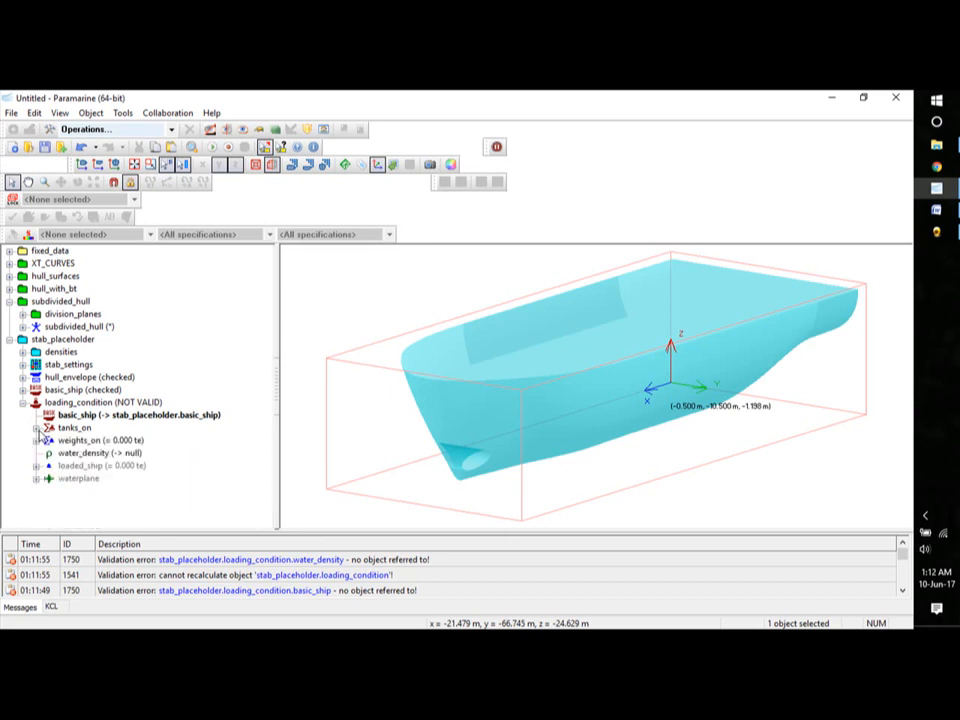
left_click(73, 428)
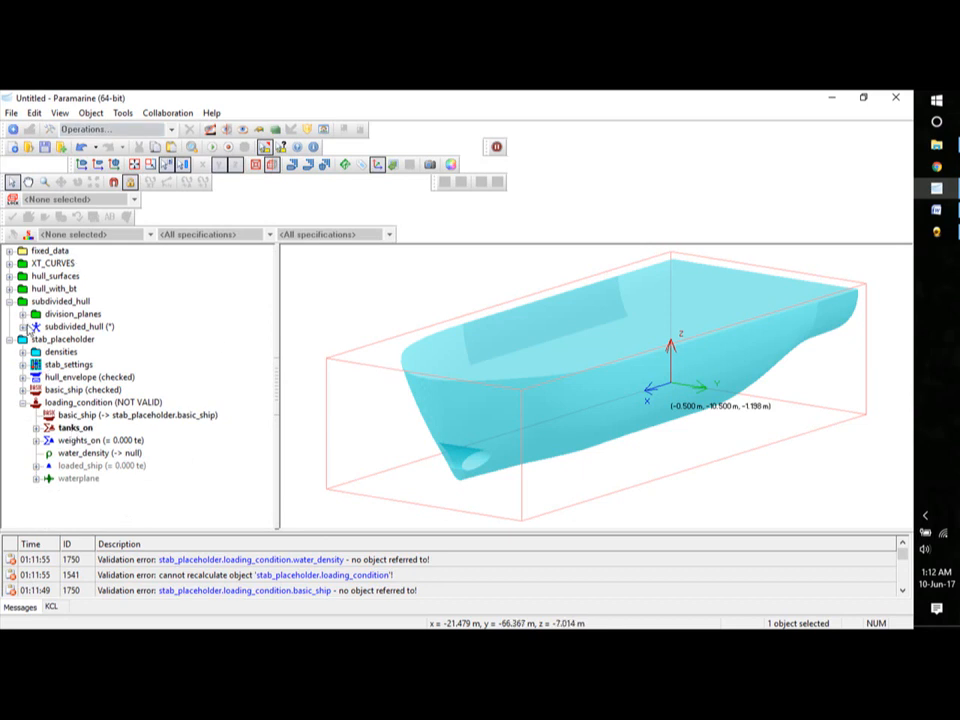
left_click(23, 327)
left_click(65, 366)
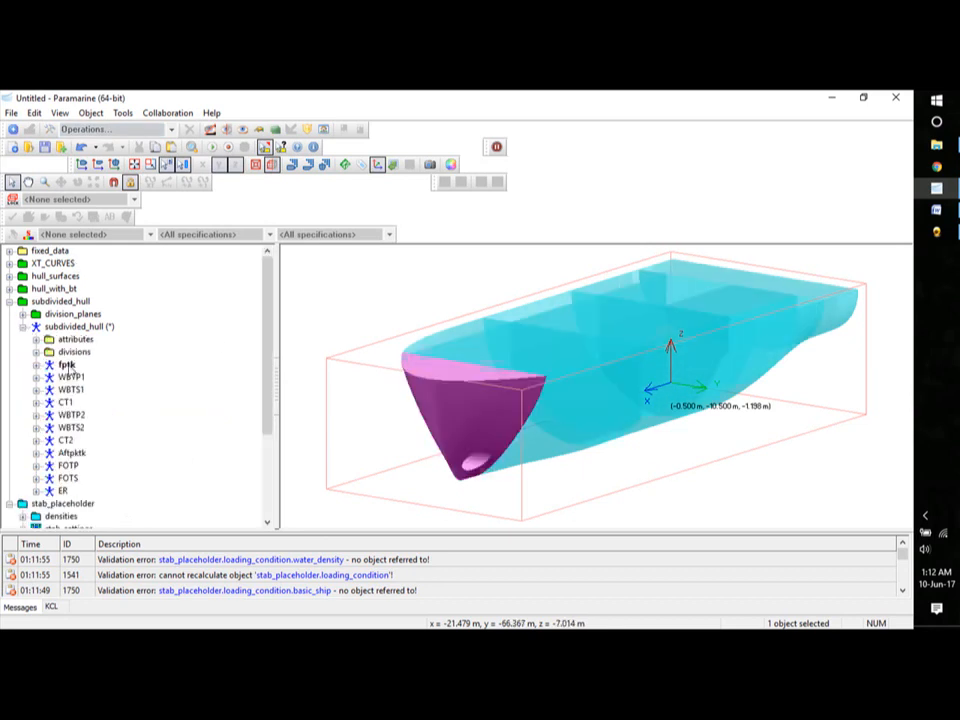
left_click(70, 377, "ctrl")
left_click(71, 389, "ctrl")
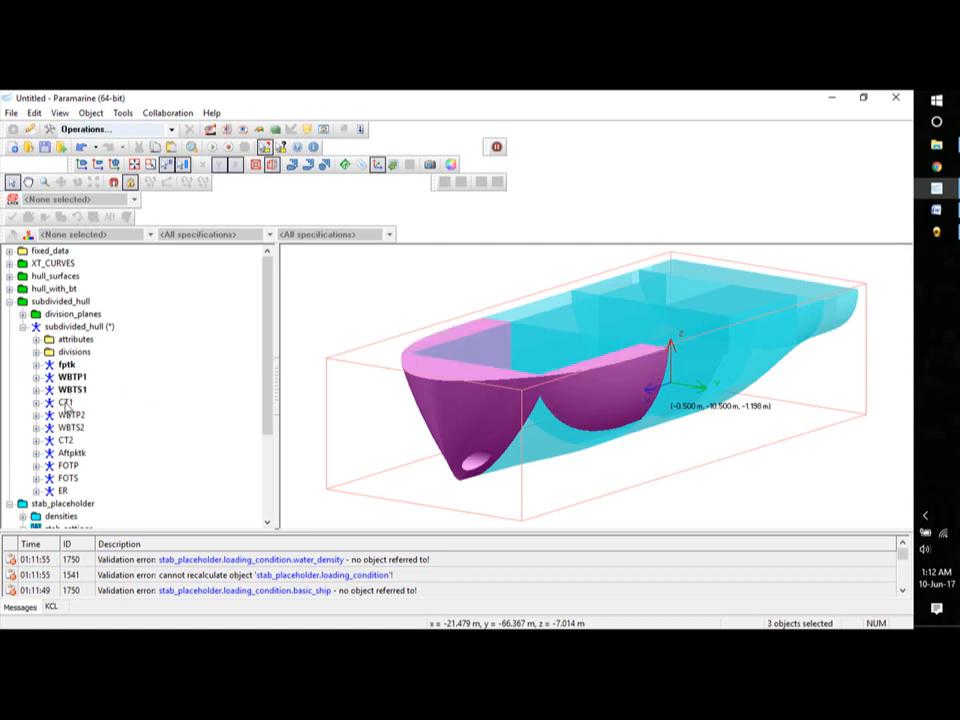
left_click(66, 402, "ctrl")
left_click(71, 414, "ctrl")
left_click(71, 427, "ctrl")
left_click(65, 440, "ctrl")
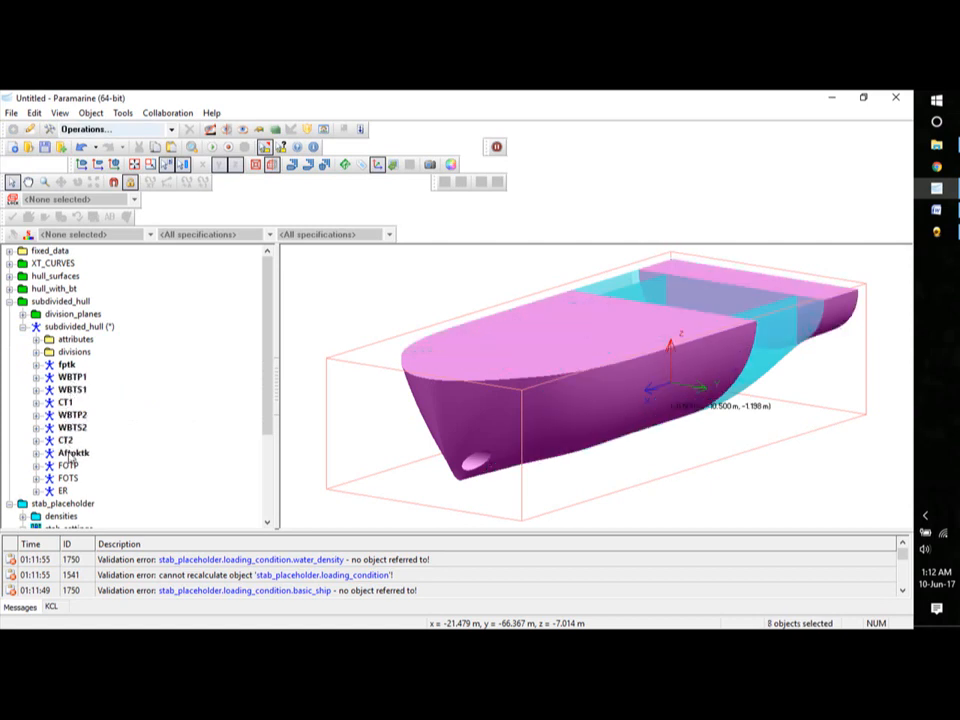
left_click(72, 453, "ctrl")
left_click(68, 465, "ctrl")
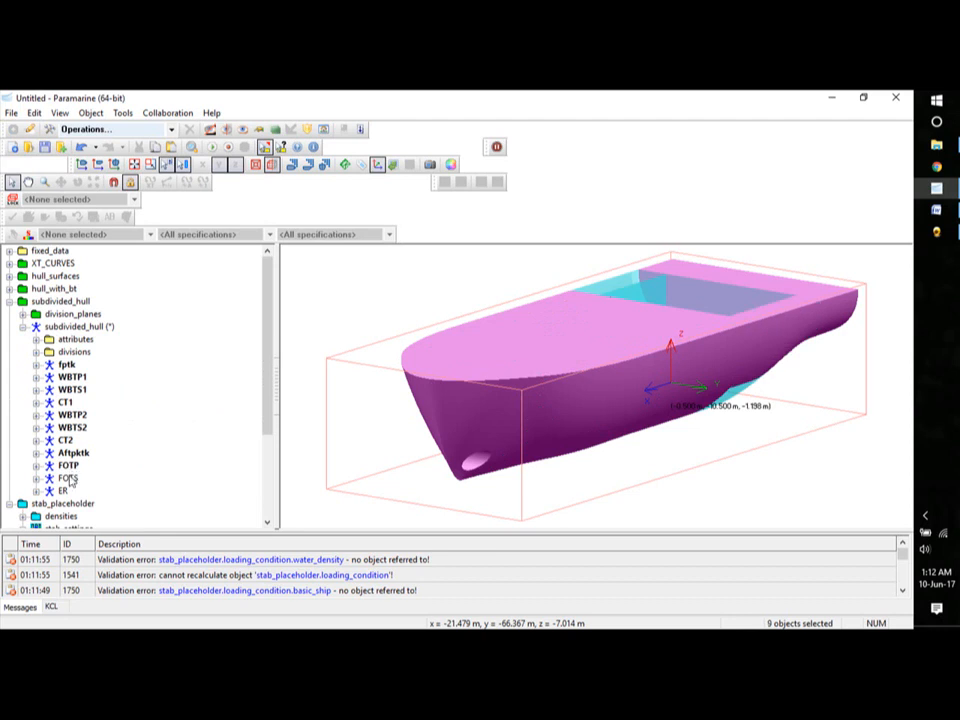
left_click(68, 478, "ctrl")
left_click(63, 491, "ctrl")
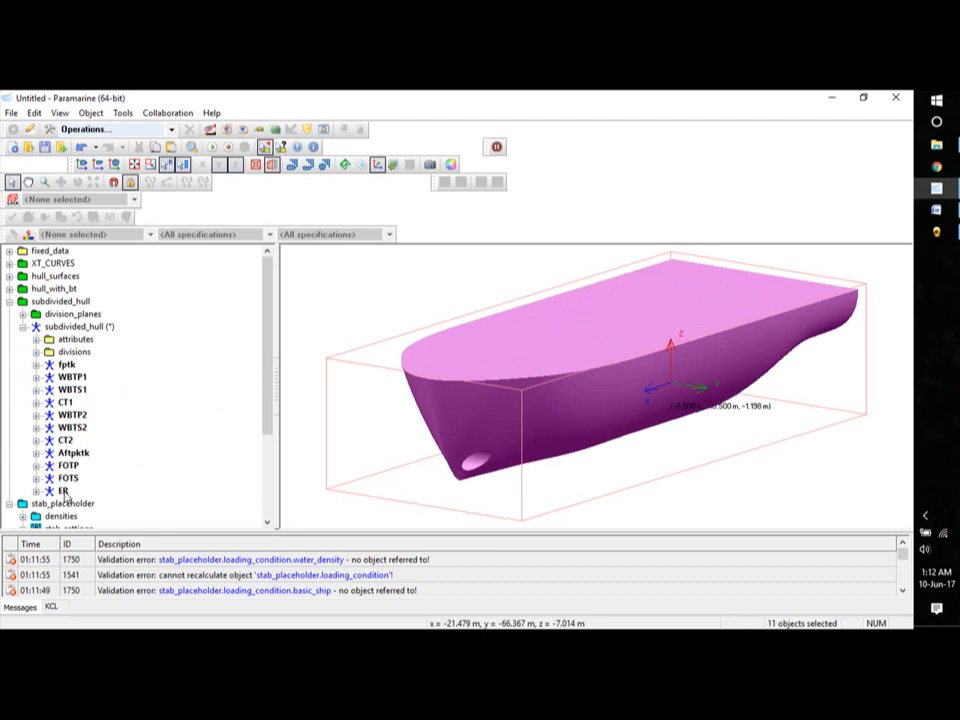
right_click(63, 491)
left_click(100, 425)
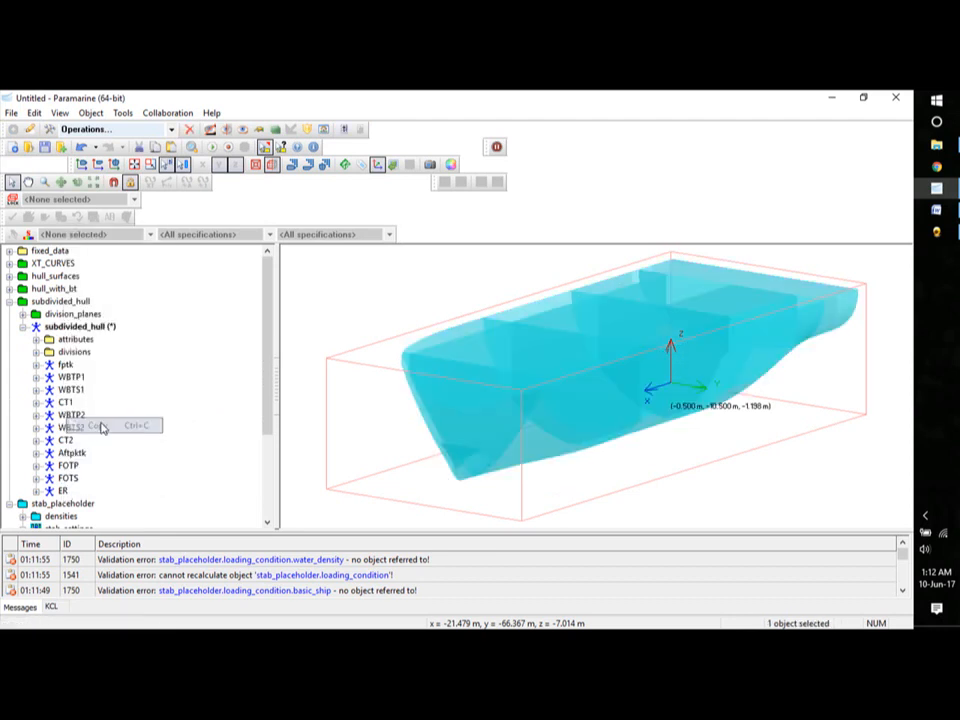
- Paste the copied compartments into the loading condition's tanks_on using Paste Special with the tank object type
left_click_drag(268, 314, 271, 428)
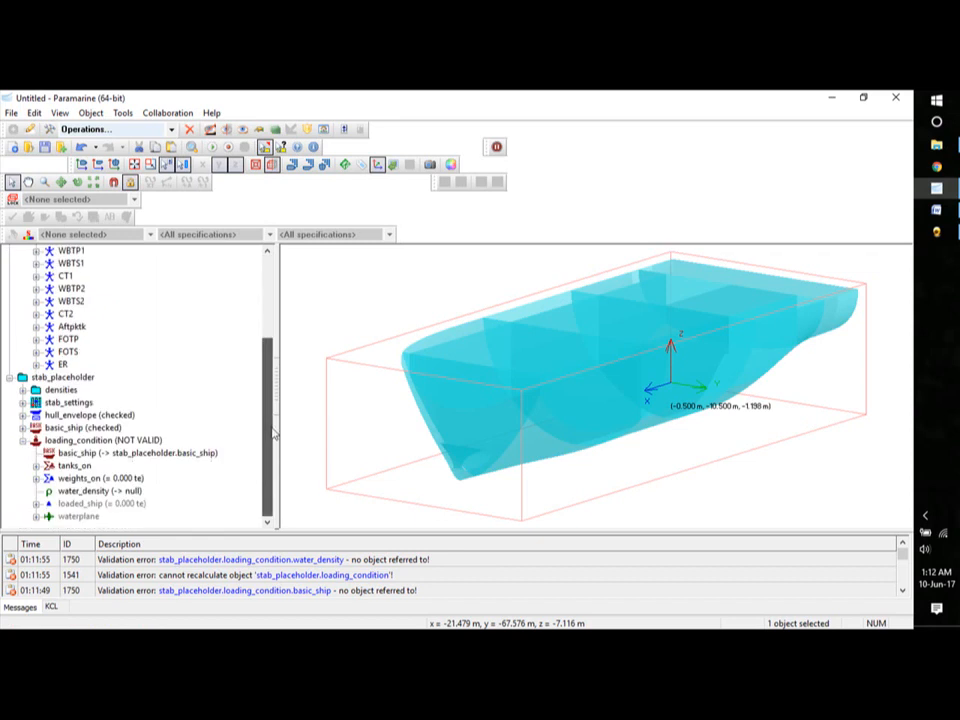
right_click(84, 463)
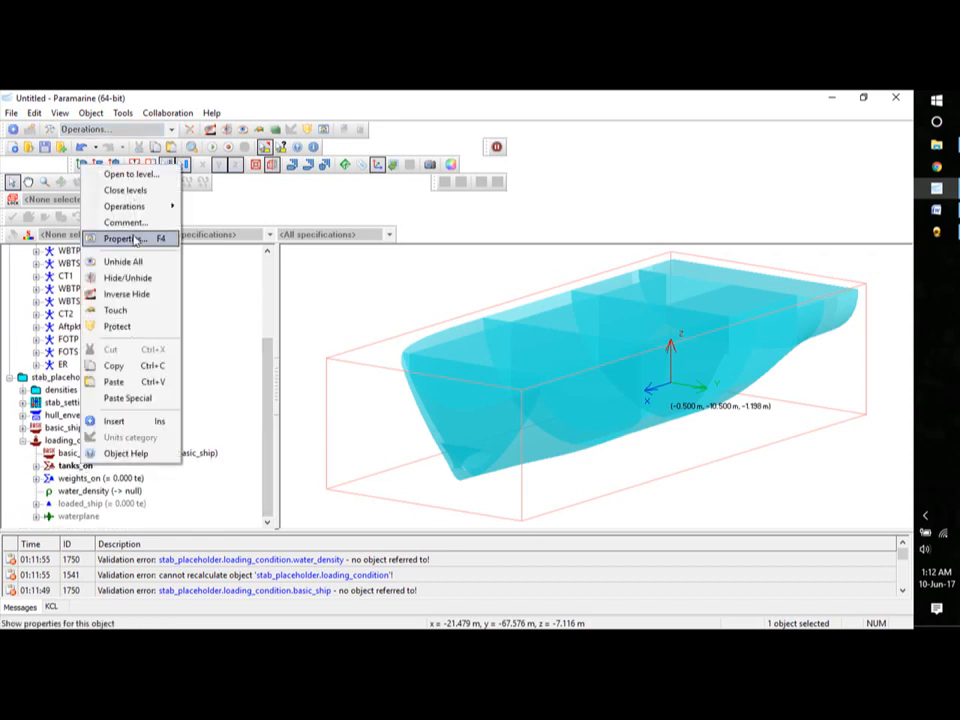
mouse_move(136, 211)
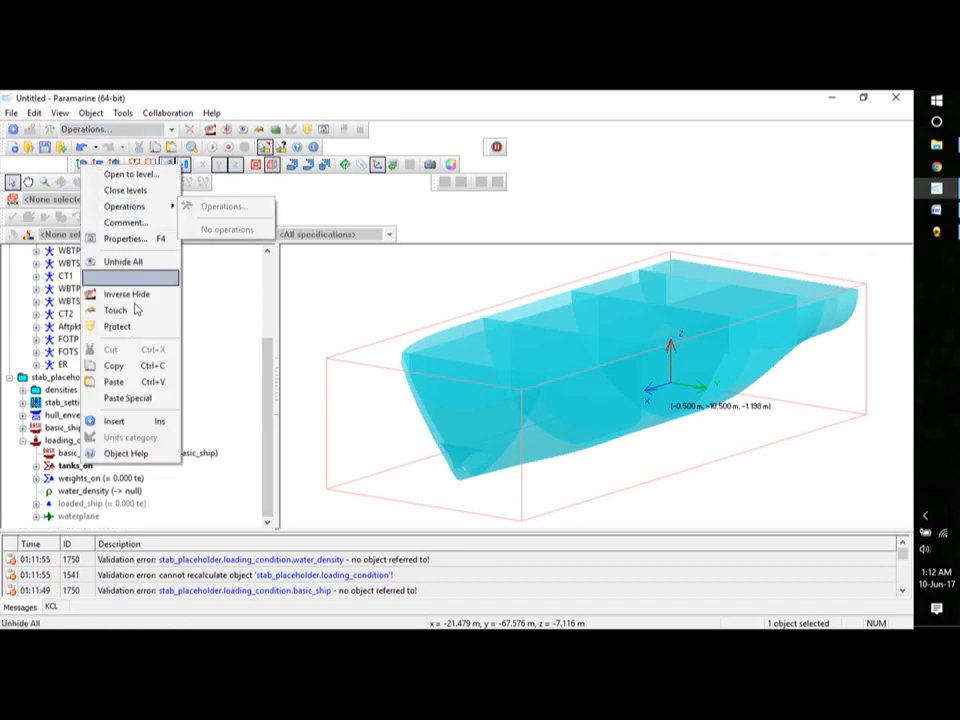
left_click(126, 400)
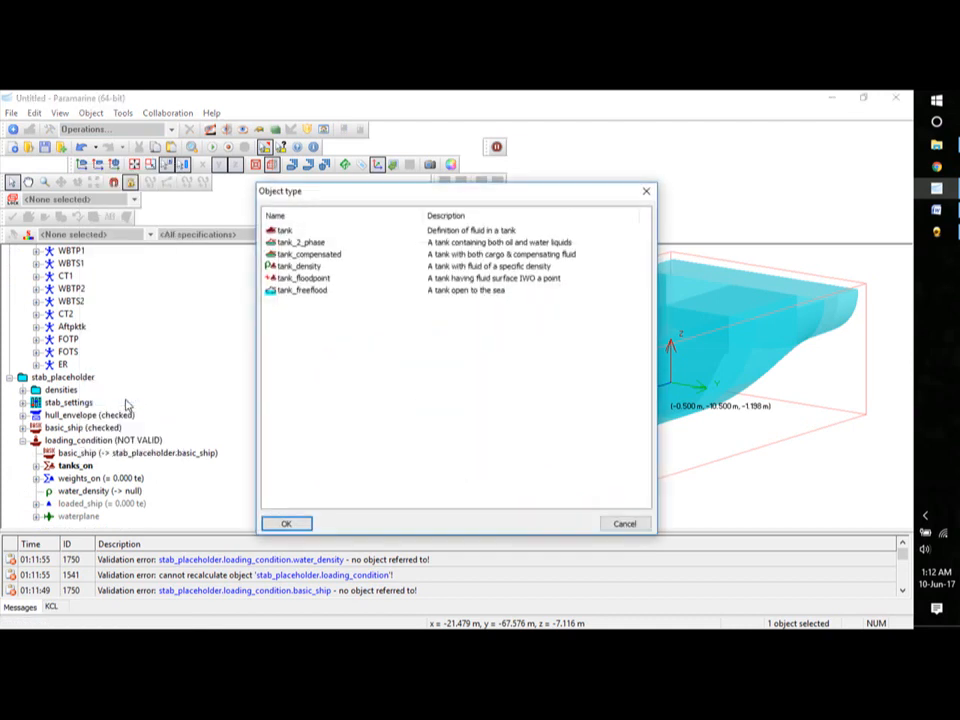
left_click(284, 231)
left_click(286, 523)
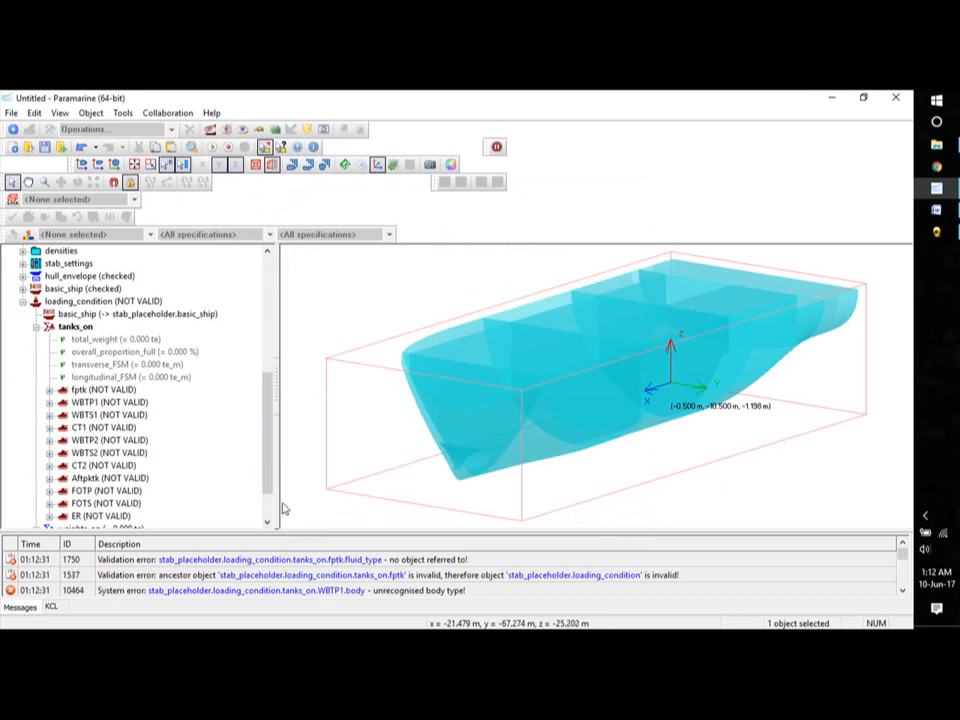
- Link the fluid_type of the fptk tank in tanks_on to stab_placeholder.densities.sw
left_click(49, 390)
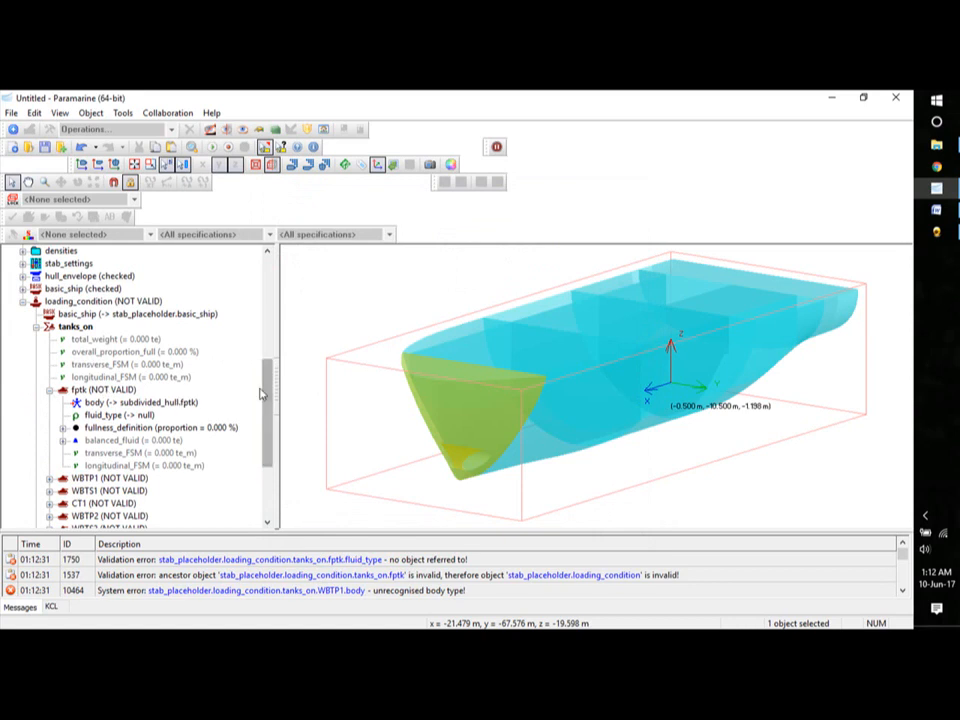
double_click(120, 416)
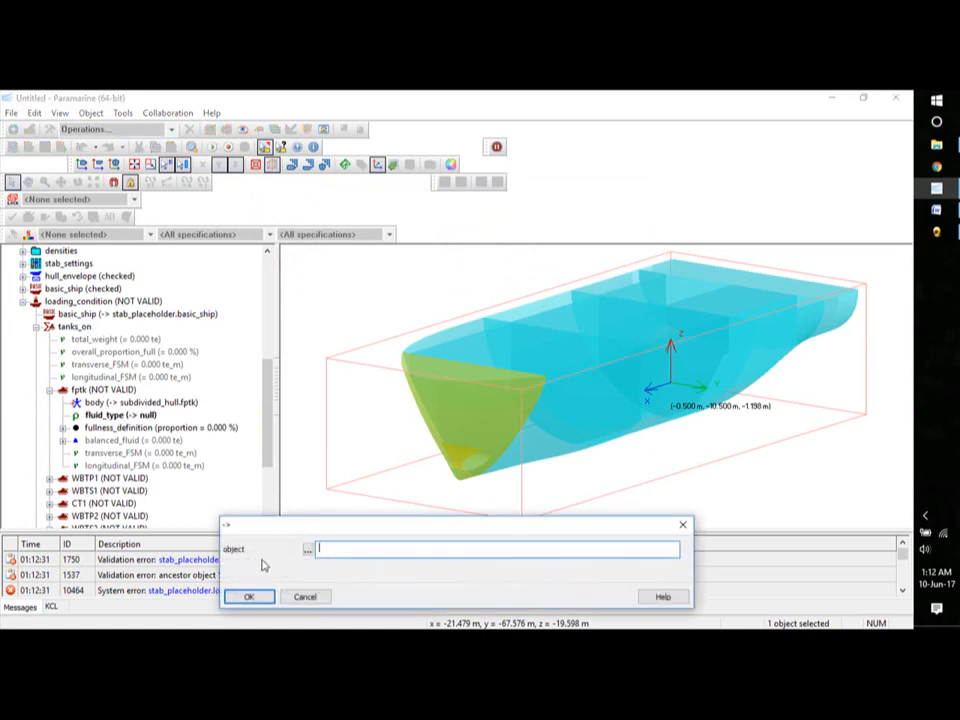
left_click(308, 552)
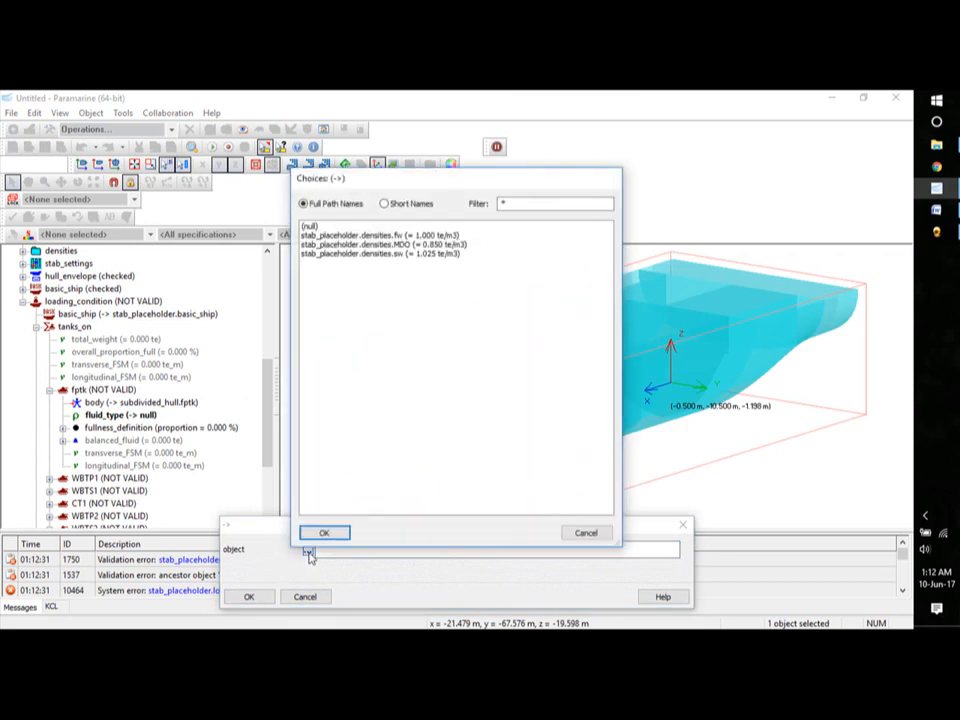
left_click(420, 254)
left_click(331, 537)
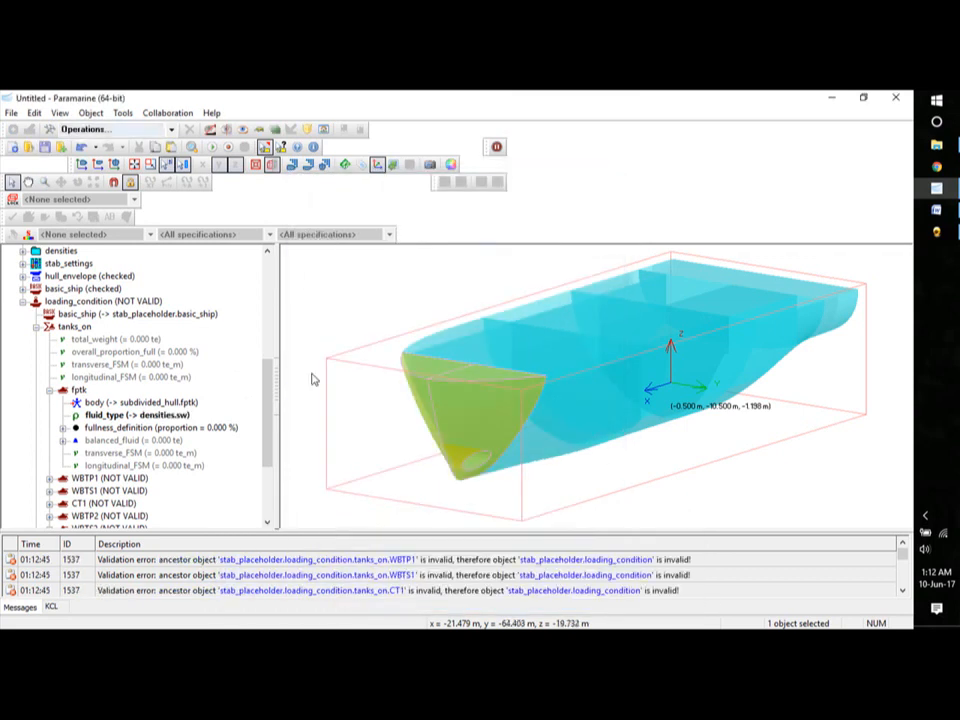
- Link the fluid_type of the WBTP1 tank in tanks_on to stab_placeholder.densities.sw
scroll(136, 428, "down", 4)
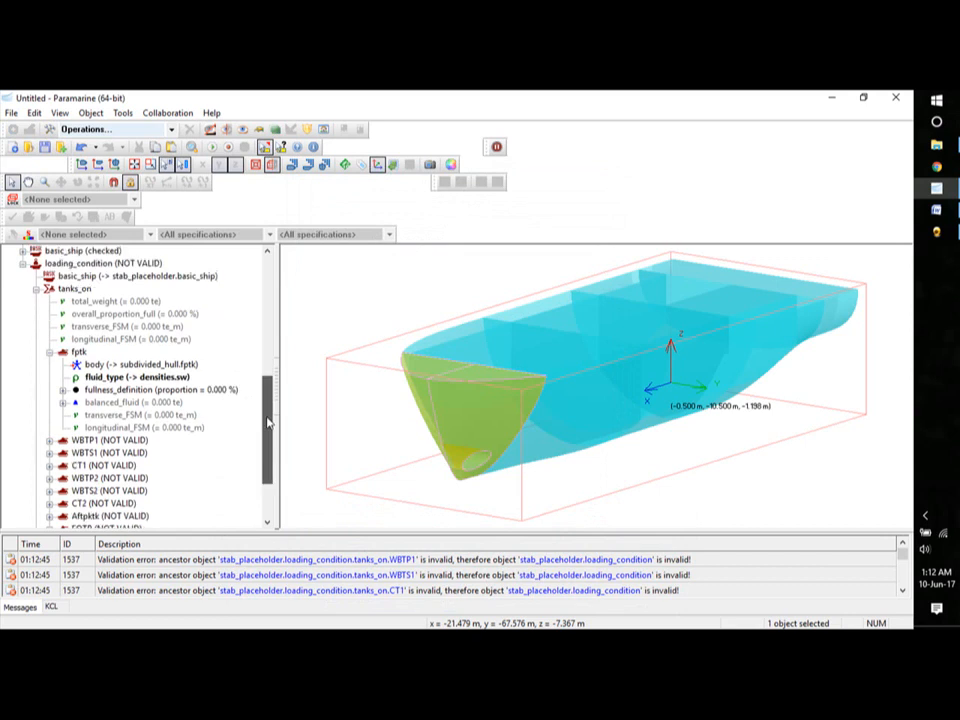
left_click(50, 352)
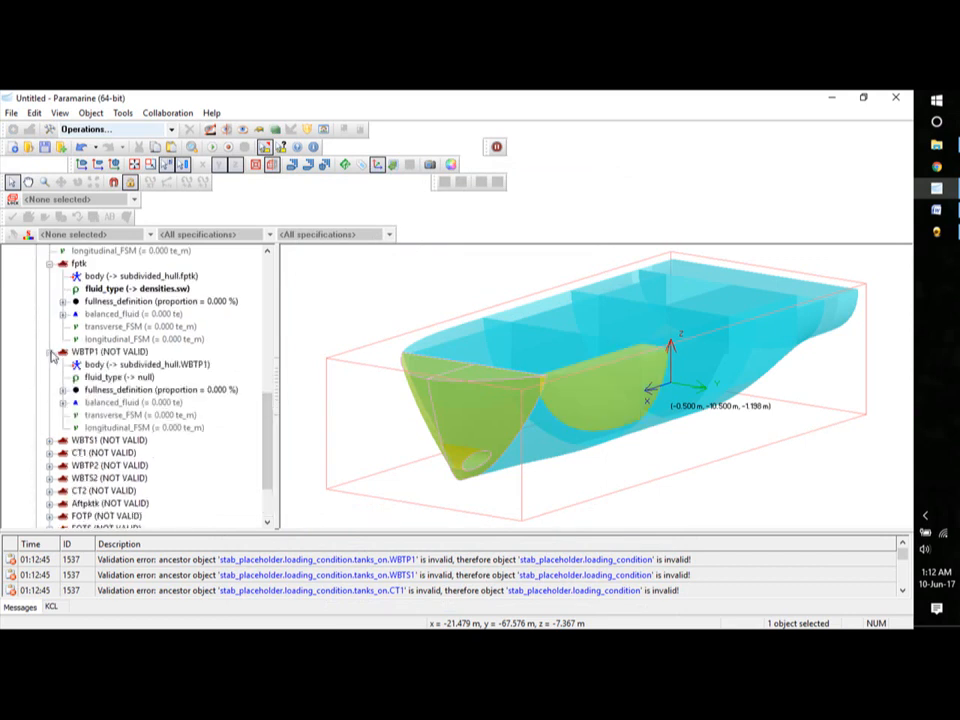
left_click(124, 378)
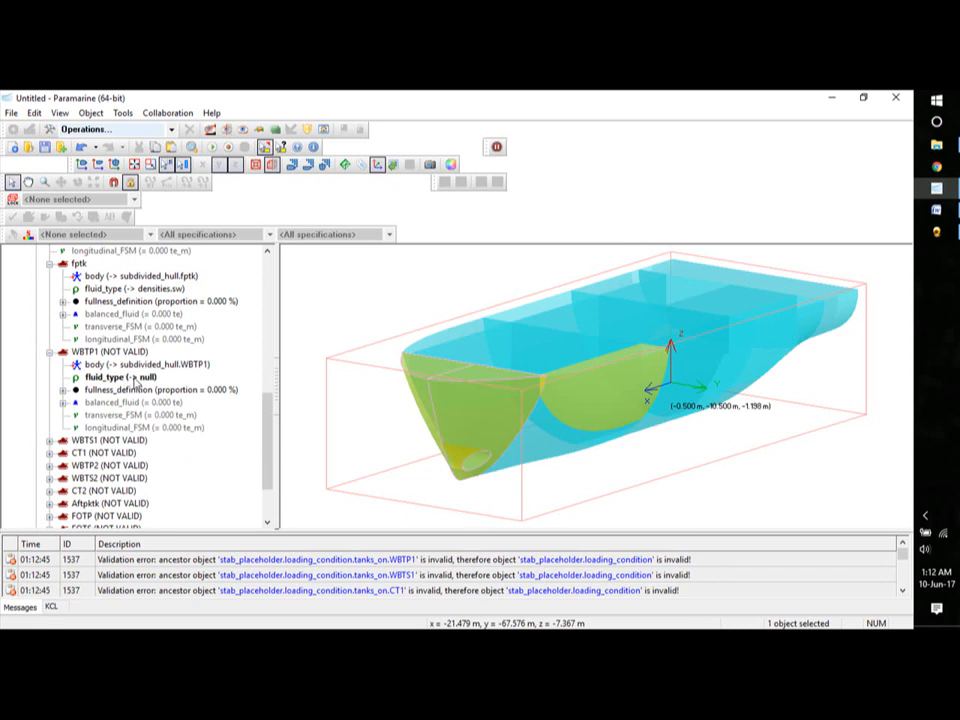
double_click(136, 384)
left_click(308, 549)
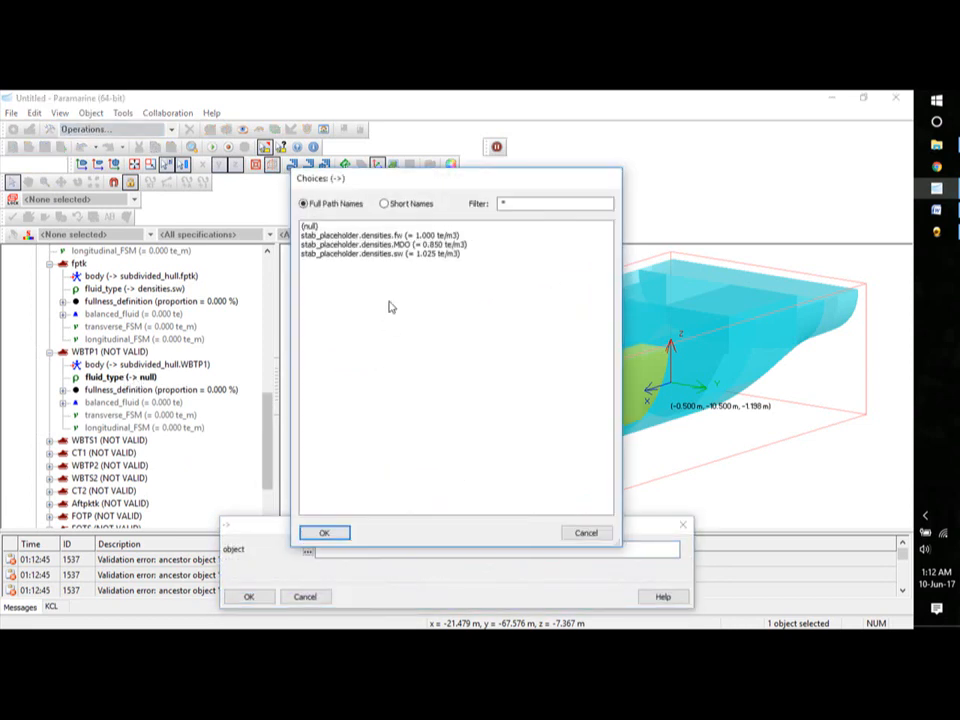
left_click(421, 254)
left_click(324, 532)
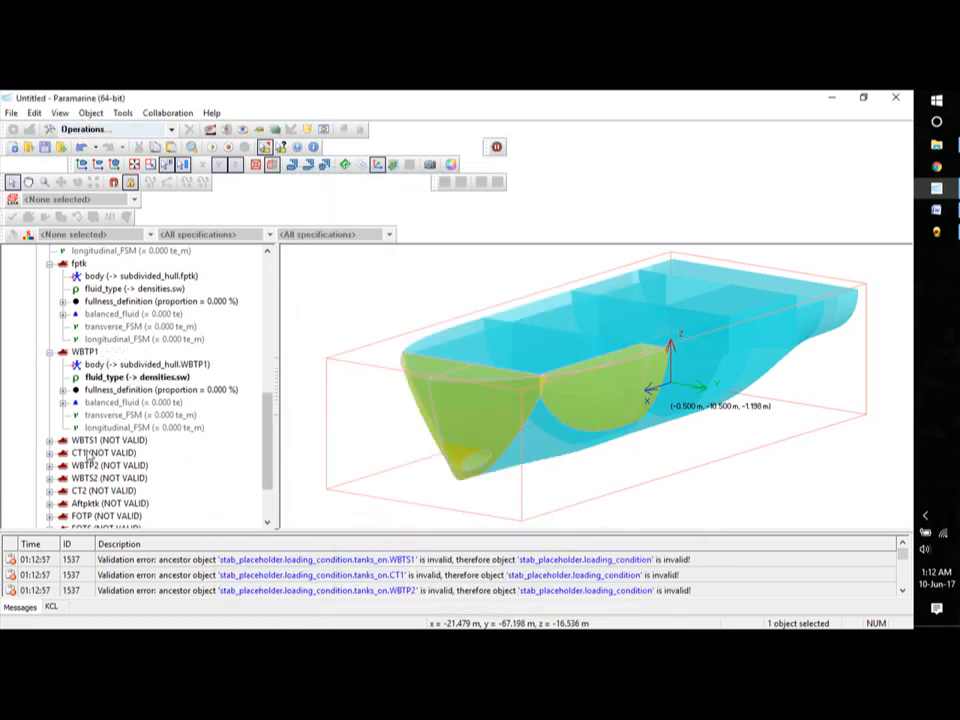
- Link the fluid_type of the WBTS1 tank in tanks_on to stab_placeholder.densities.sw
left_click(49, 440)
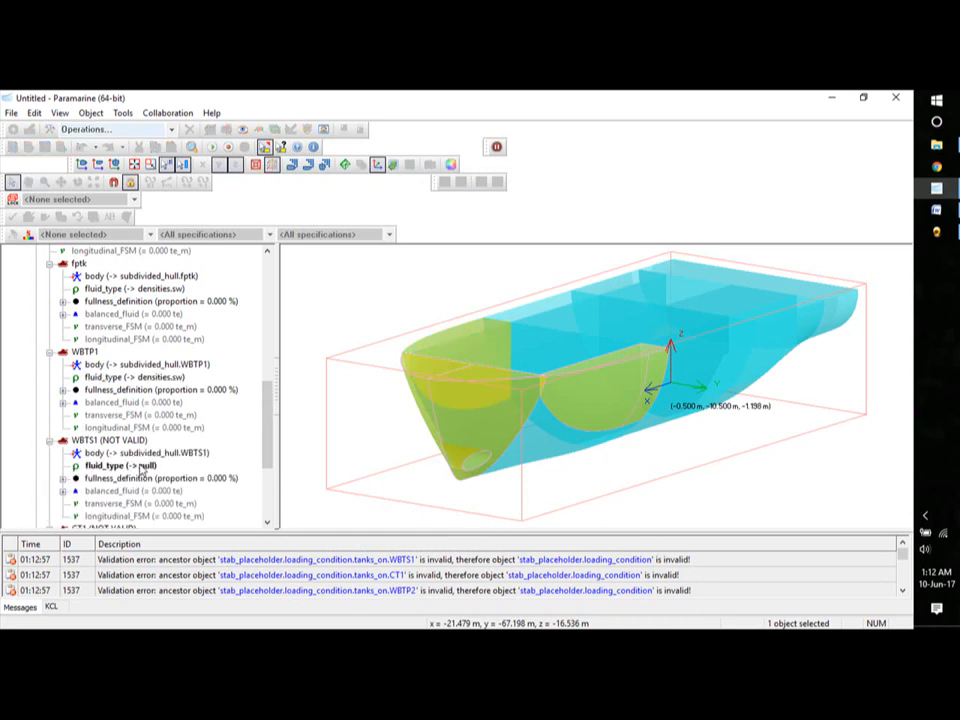
double_click(120, 465)
left_click(307, 549)
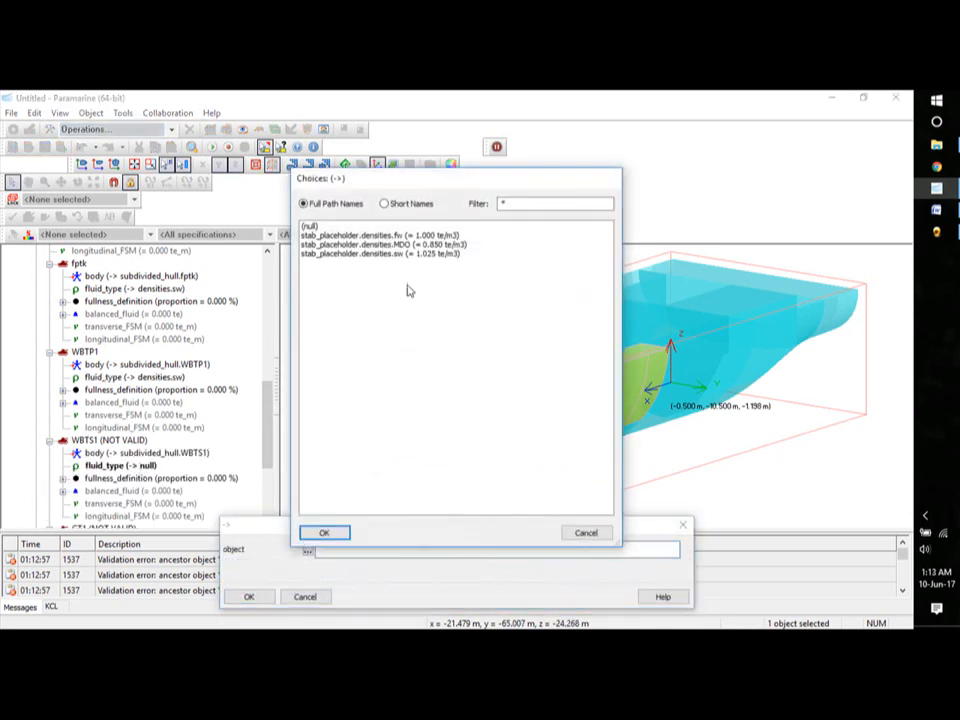
left_click(420, 254)
left_click(330, 534)
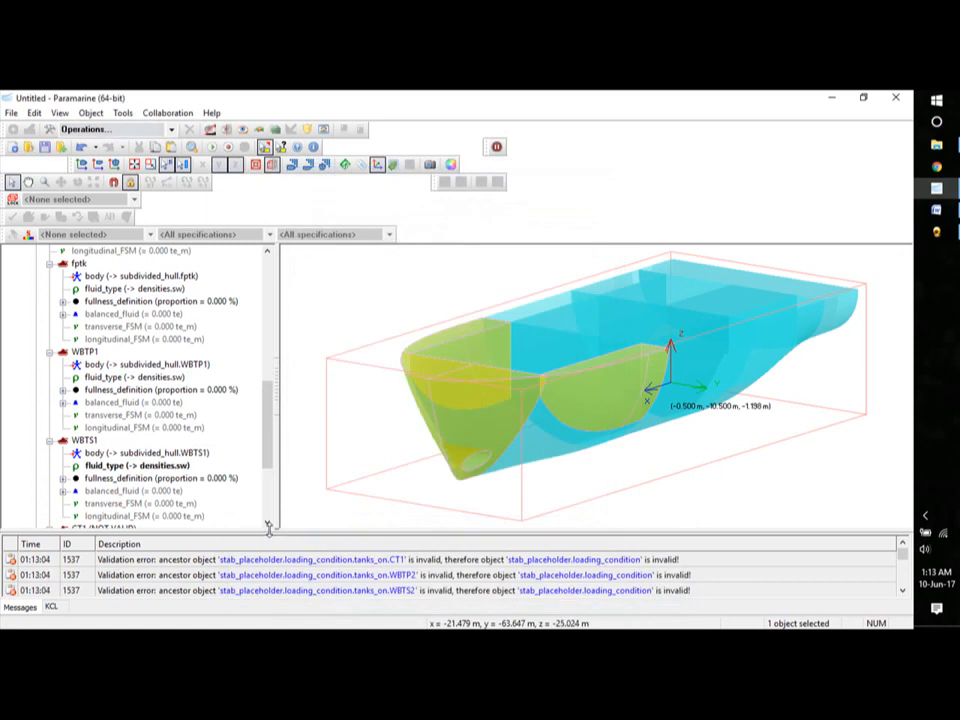
scroll(267, 404, "down", 4)
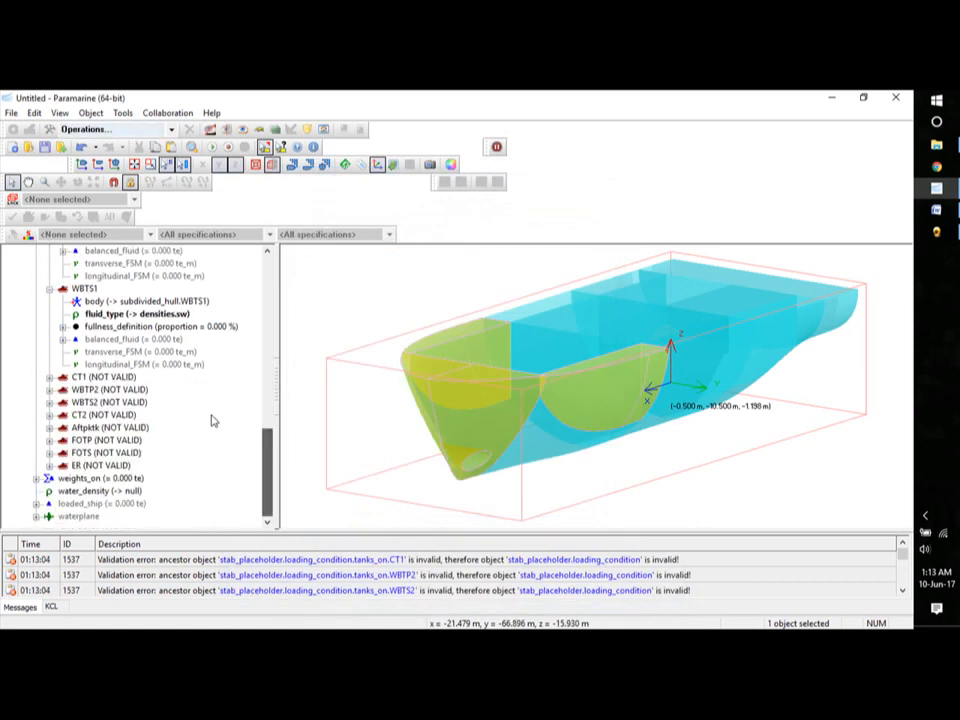
- Link the fluid_type of the CT1 tank in tanks_on to stab_placeholder.densities.fw
left_click(50, 378)
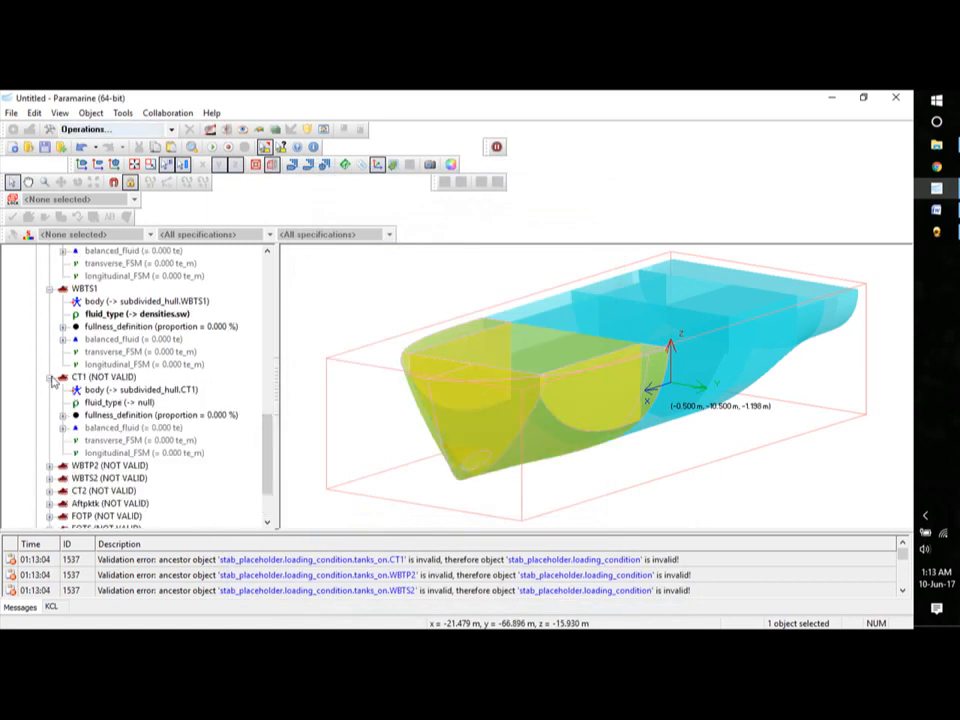
double_click(117, 404)
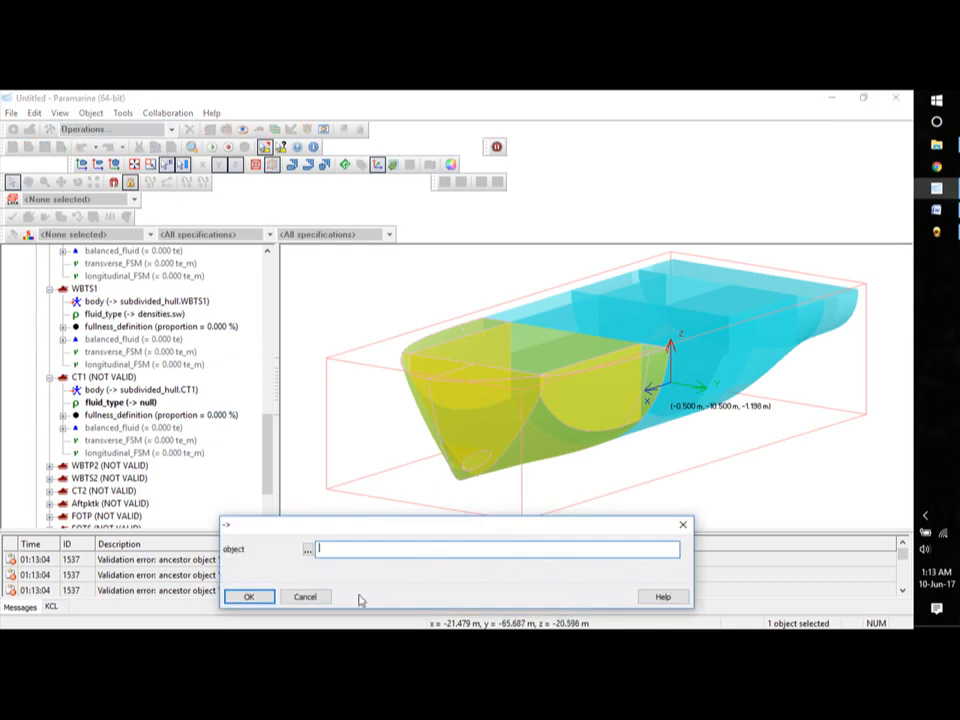
left_click(307, 550)
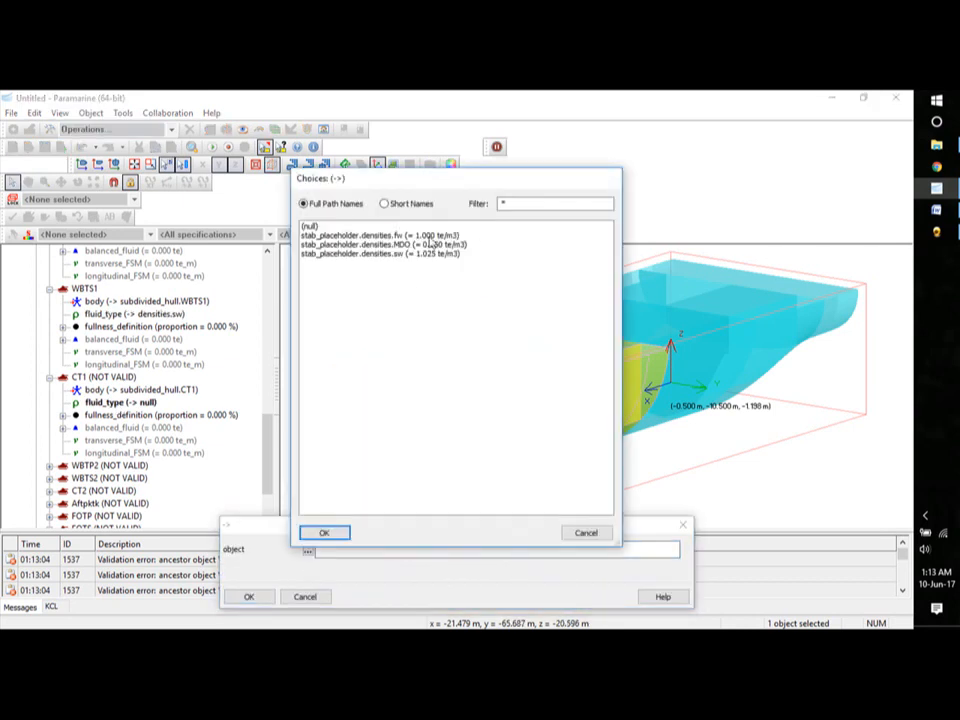
left_click(421, 238)
left_click(325, 533)
key("Return")
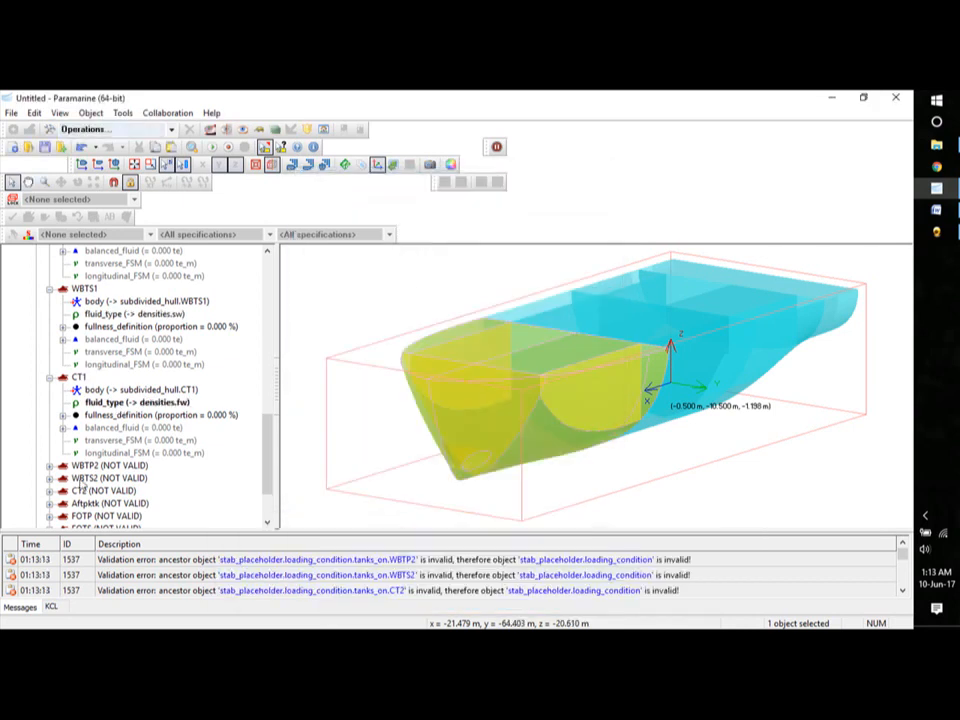
- Link the fluid_type of the WBTP2 tank in tanks_on to stab_placeholder.densities.sw
left_click(49, 466)
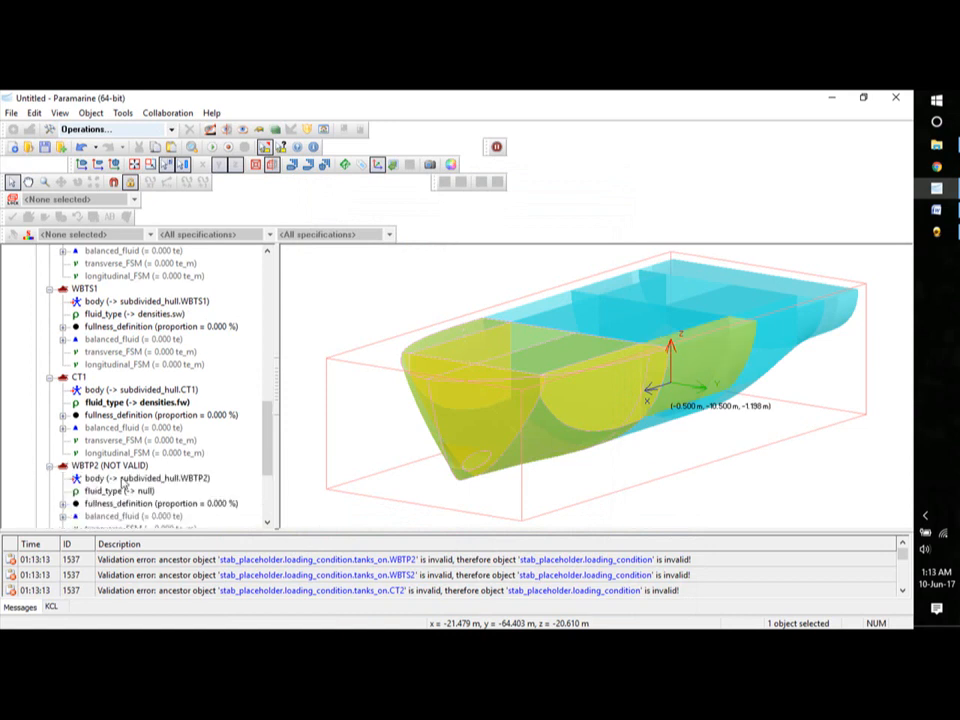
double_click(128, 491)
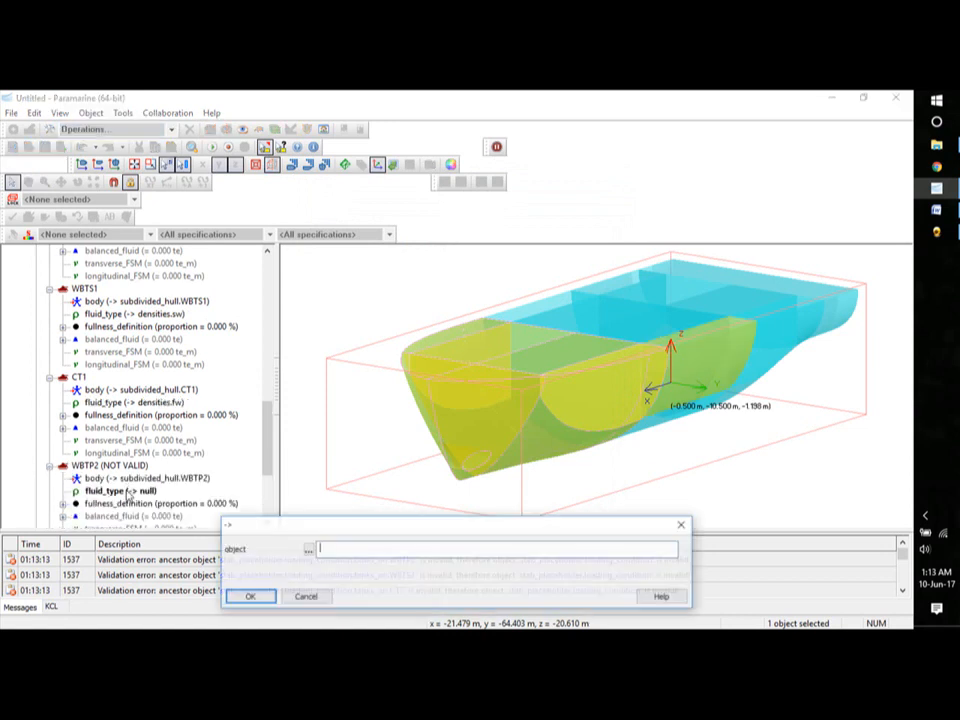
left_click(308, 551)
left_click(435, 255)
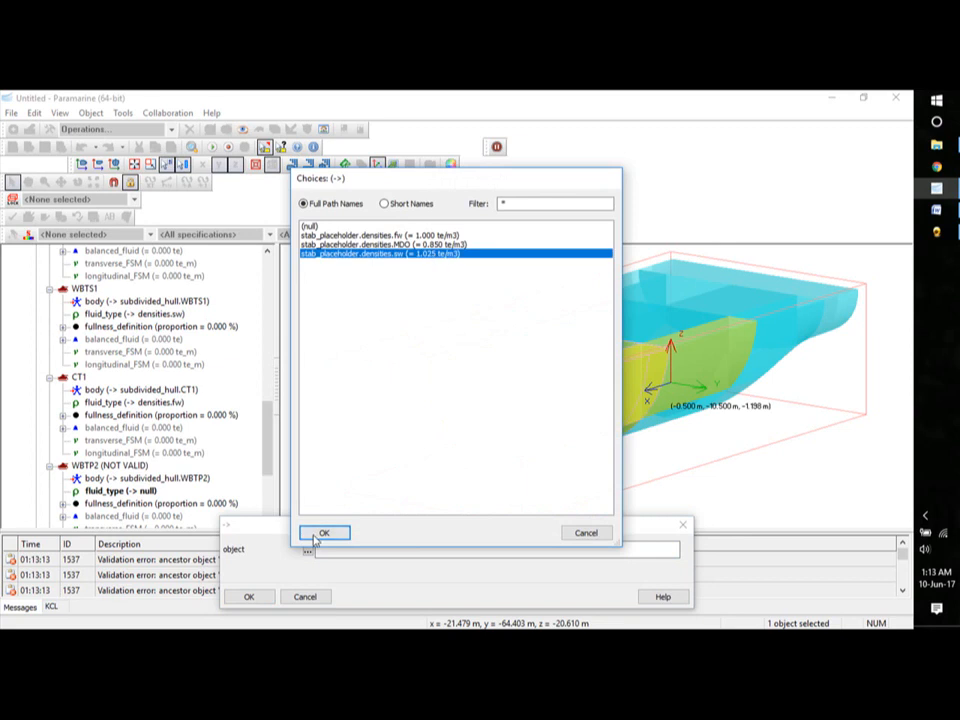
left_click(323, 532)
- Link the fluid_type of the WBTS2 tank in tanks_on to stab_placeholder.densities.sw
scroll(268, 430, "down", 4)
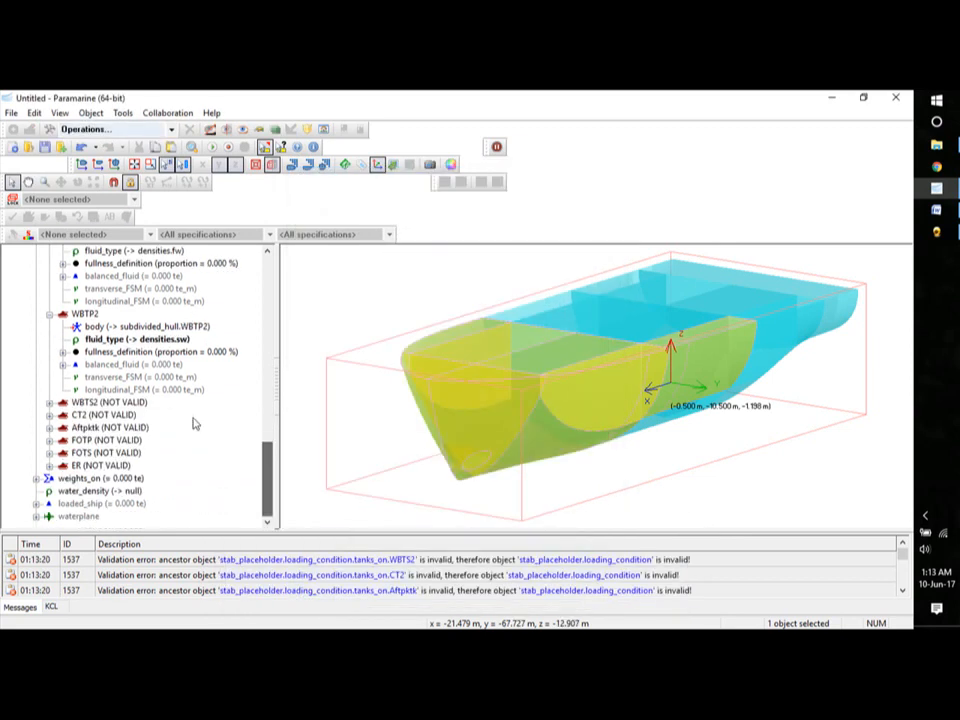
left_click(49, 403)
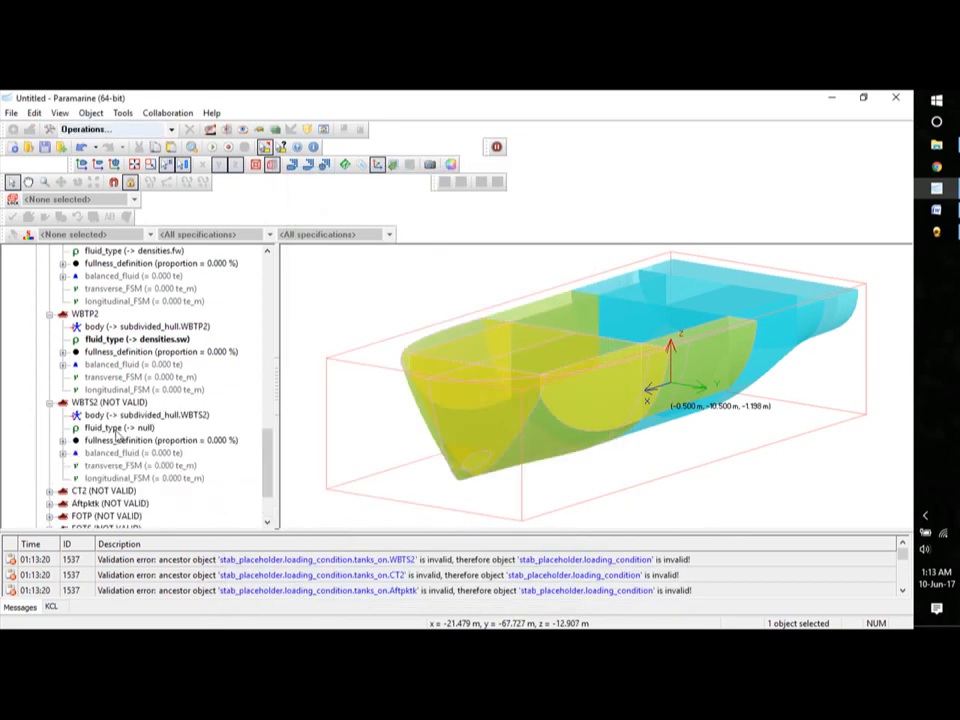
double_click(118, 429)
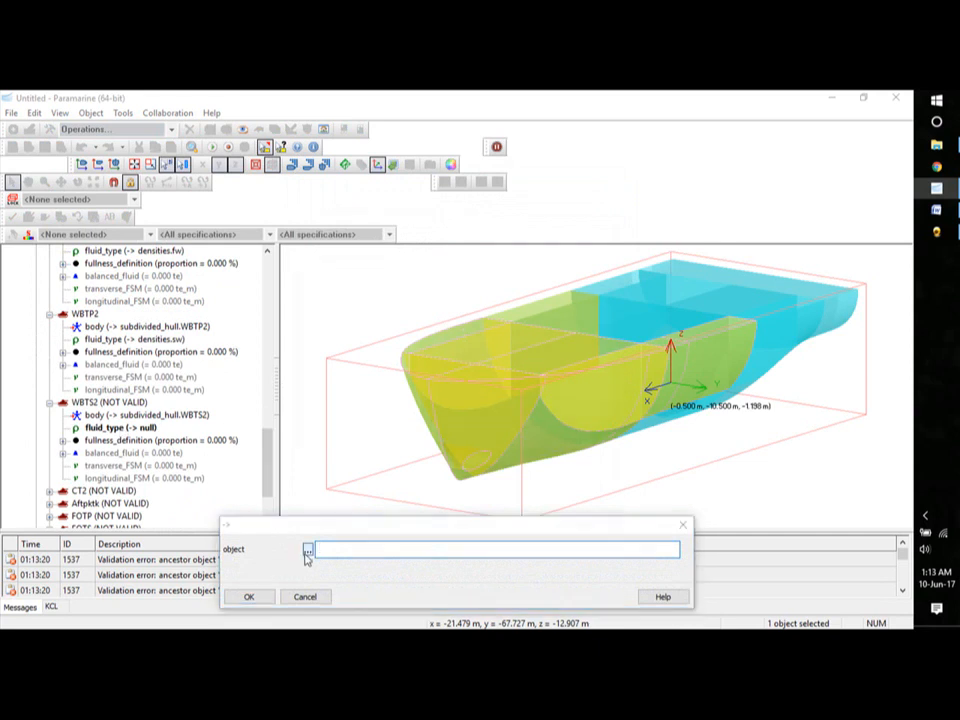
left_click(307, 553)
left_click(429, 254)
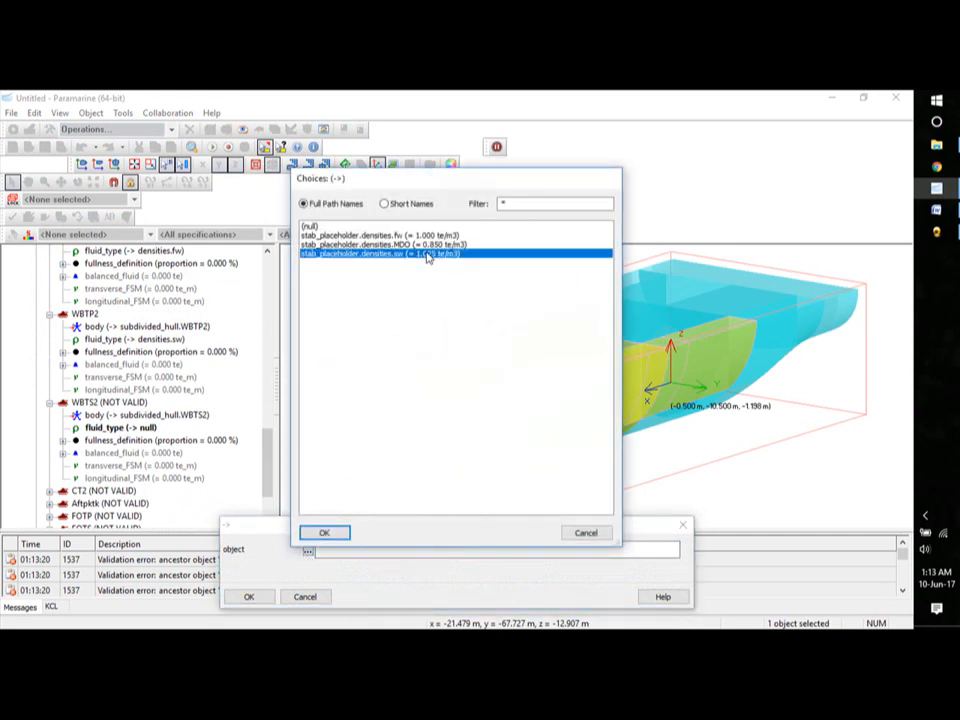
left_click(327, 533)
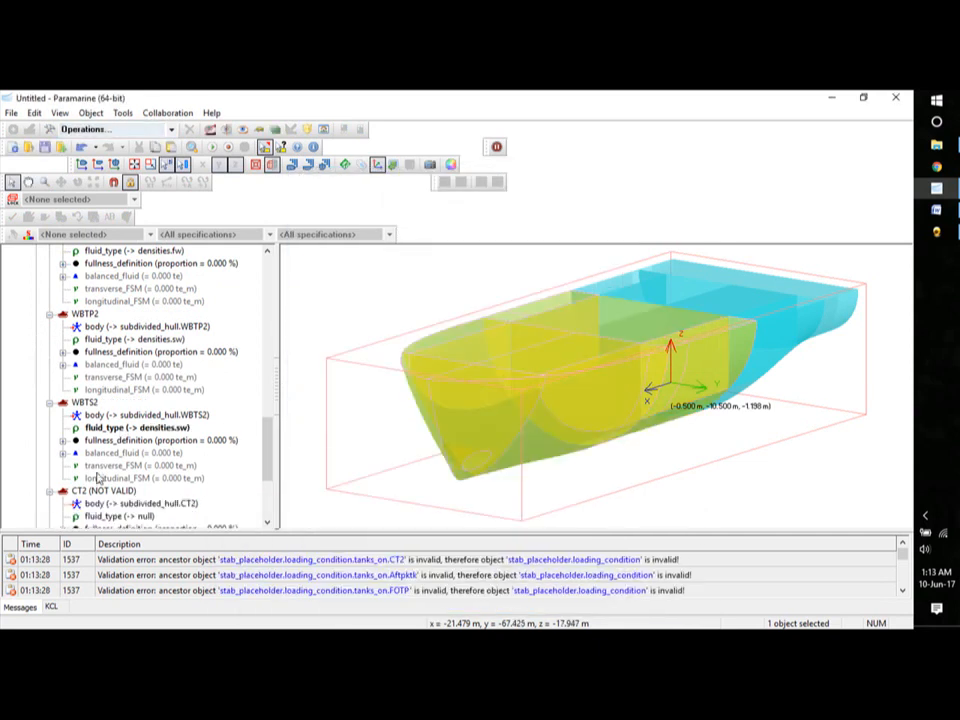
- Link the fluid_type of the CT2 tank in tanks_on to stab_placeholder.densities.fw
double_click(118, 516)
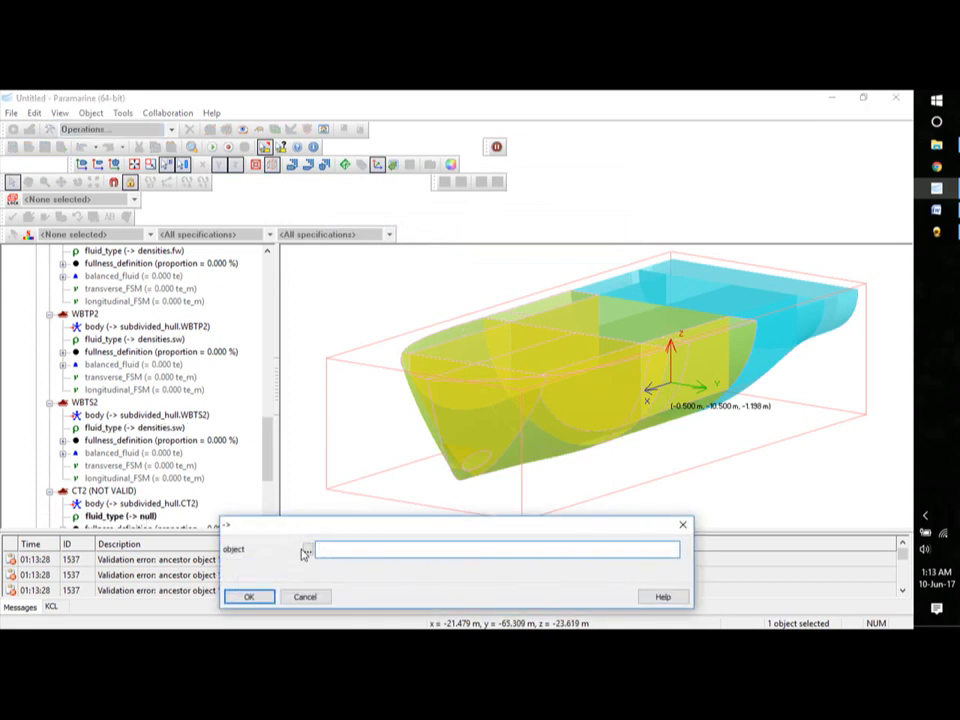
left_click(307, 552)
left_click(420, 235)
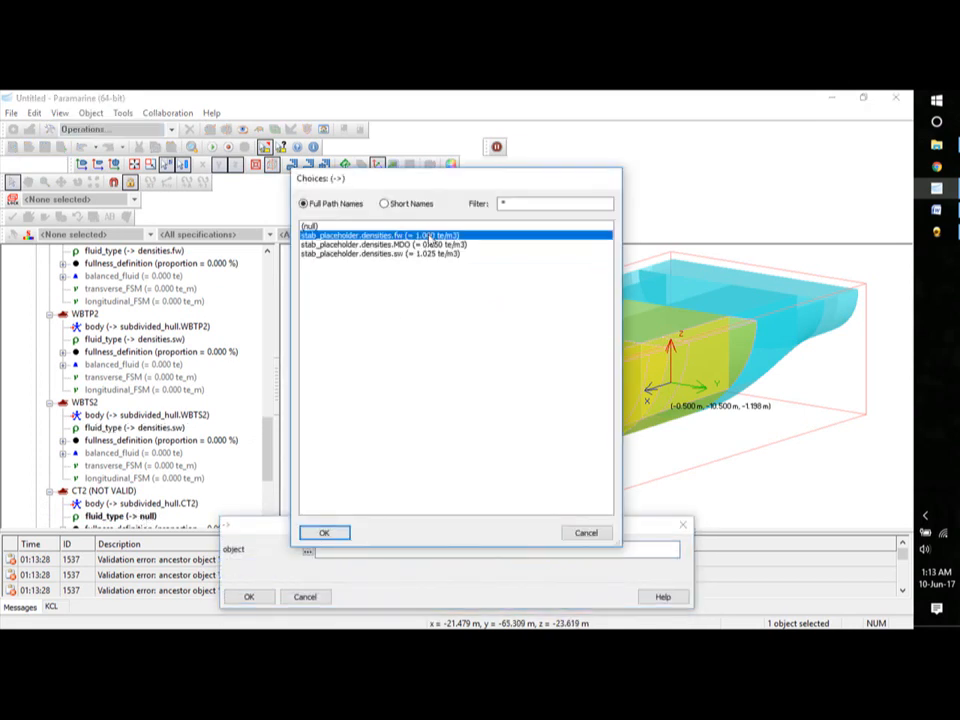
left_click(322, 533)
- Link the fluid_type of the Aftpktk tank in tanks_on to stab_placeholder.densities.sw
scroll(270, 432, "down", 4)
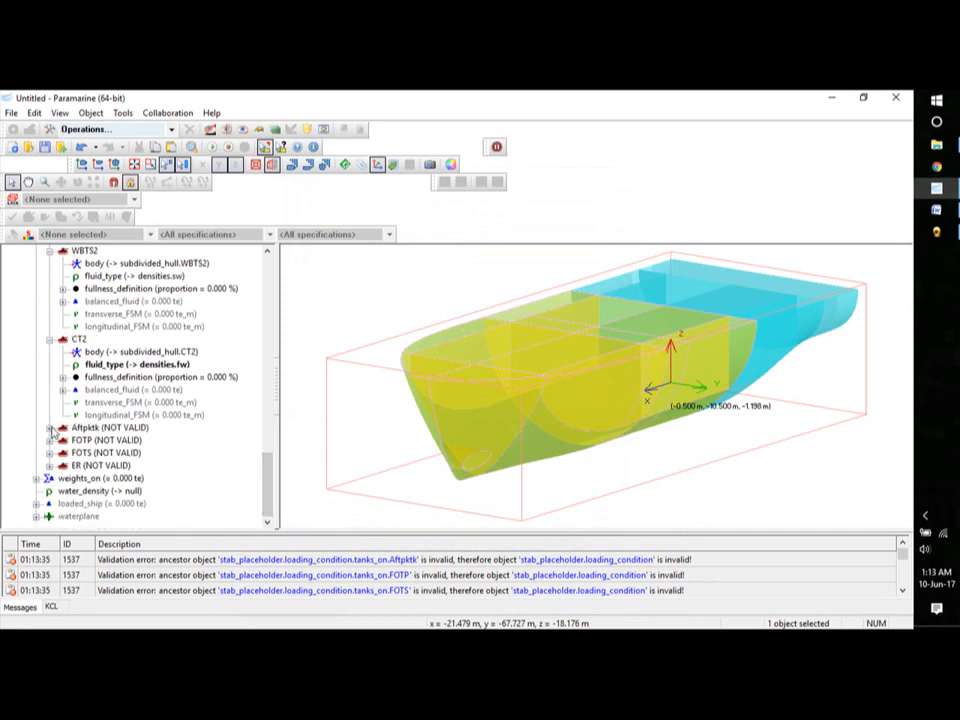
left_click(49, 427)
double_click(150, 454)
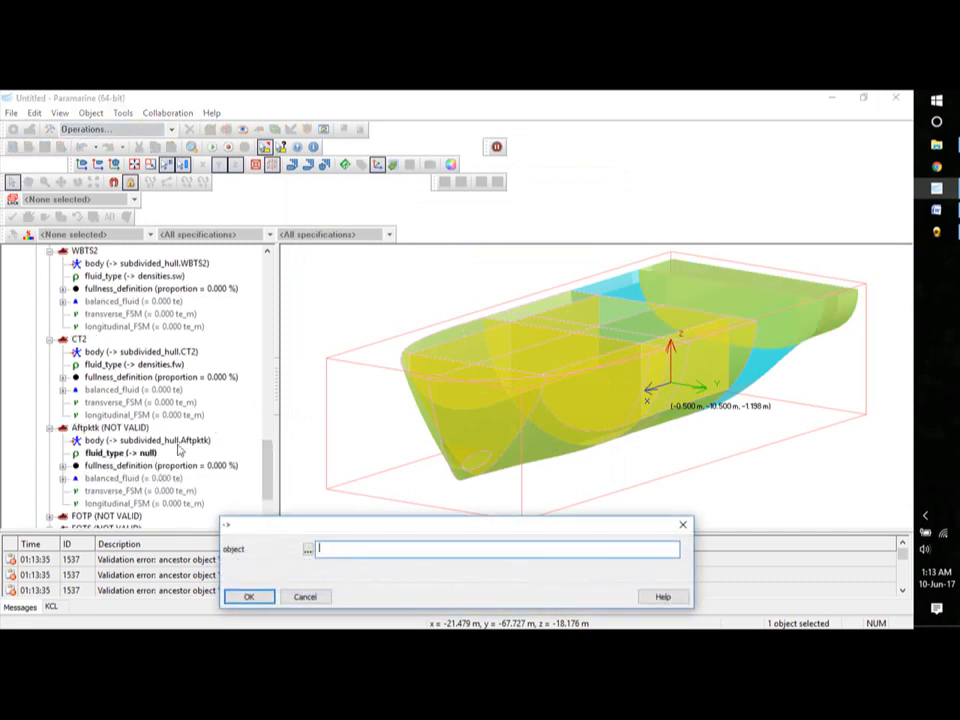
left_click(308, 548)
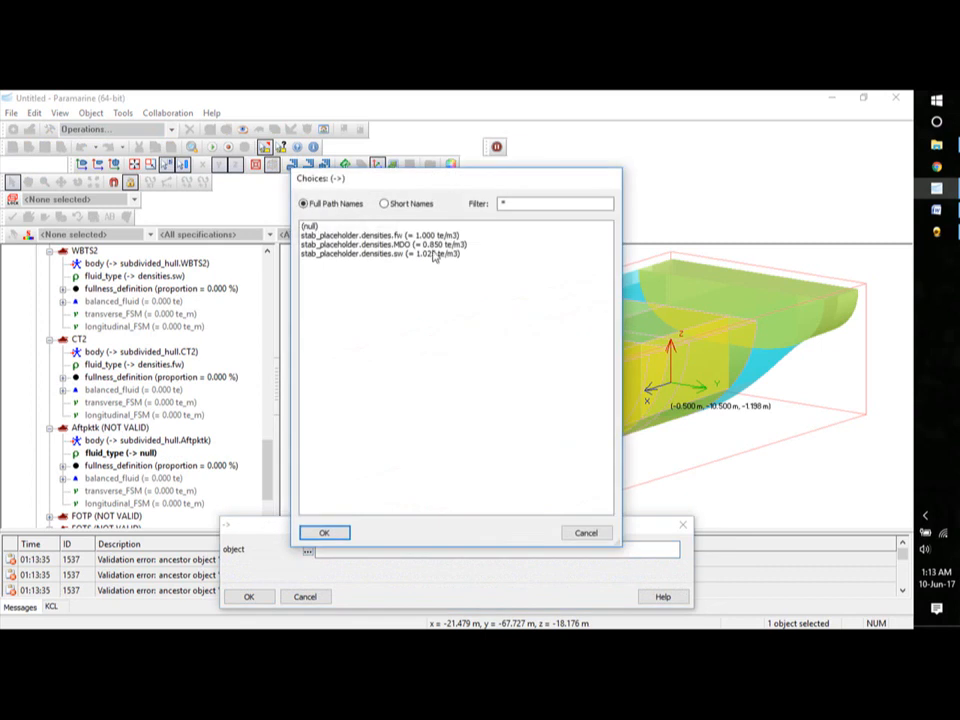
left_click(435, 253)
left_click(322, 534)
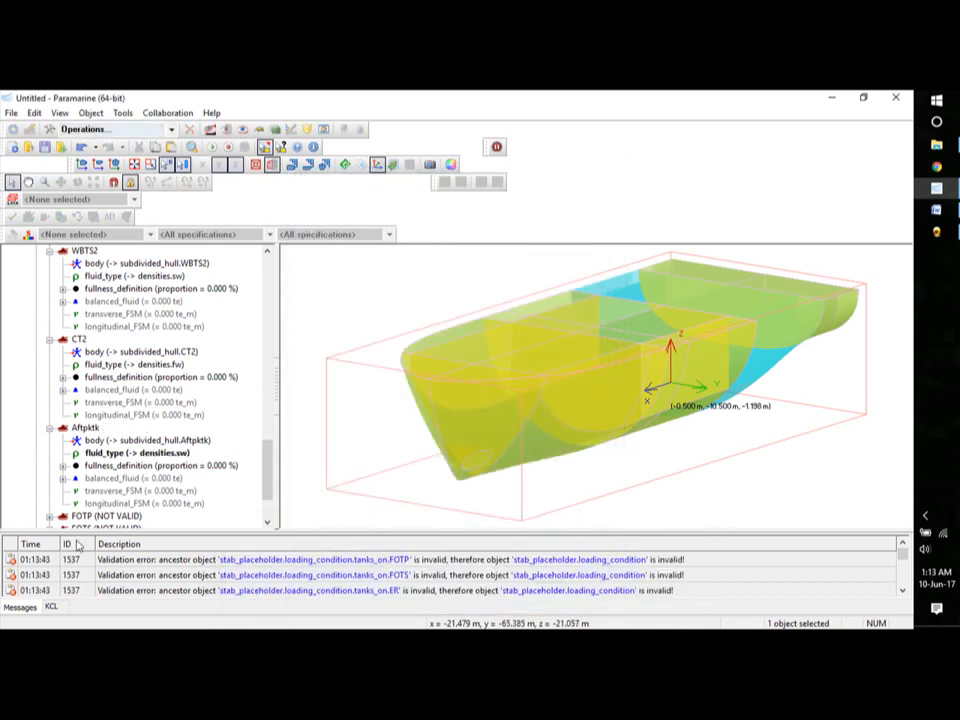
- Link the fluid_type of the FOTP tank in tanks_on to stab_placeholder.densities.MDO
left_click(49, 516)
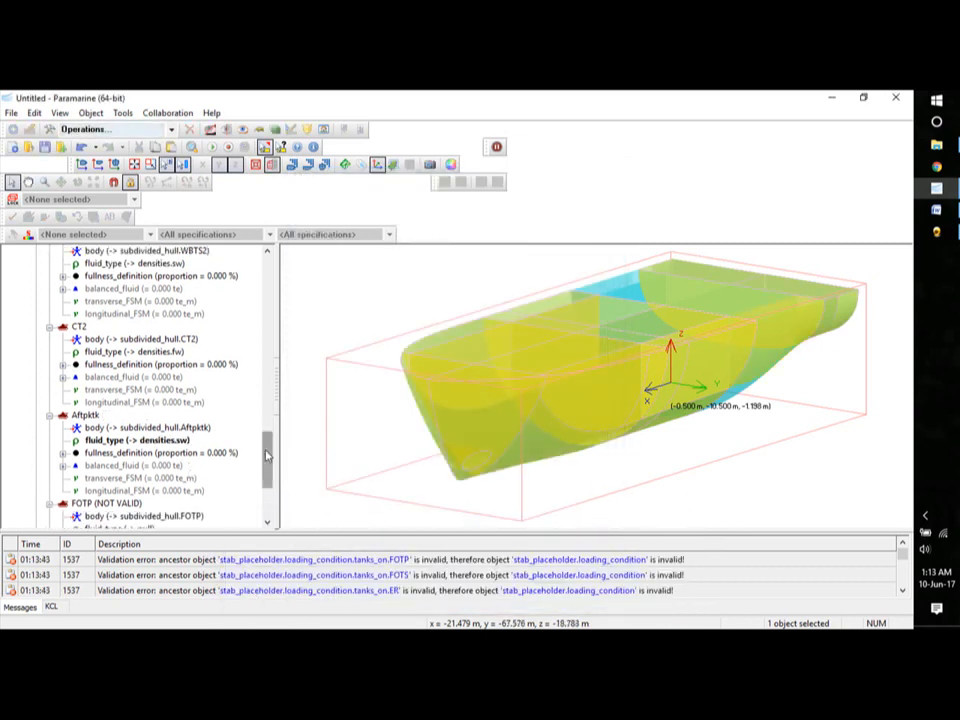
scroll(133, 400, "down", 4)
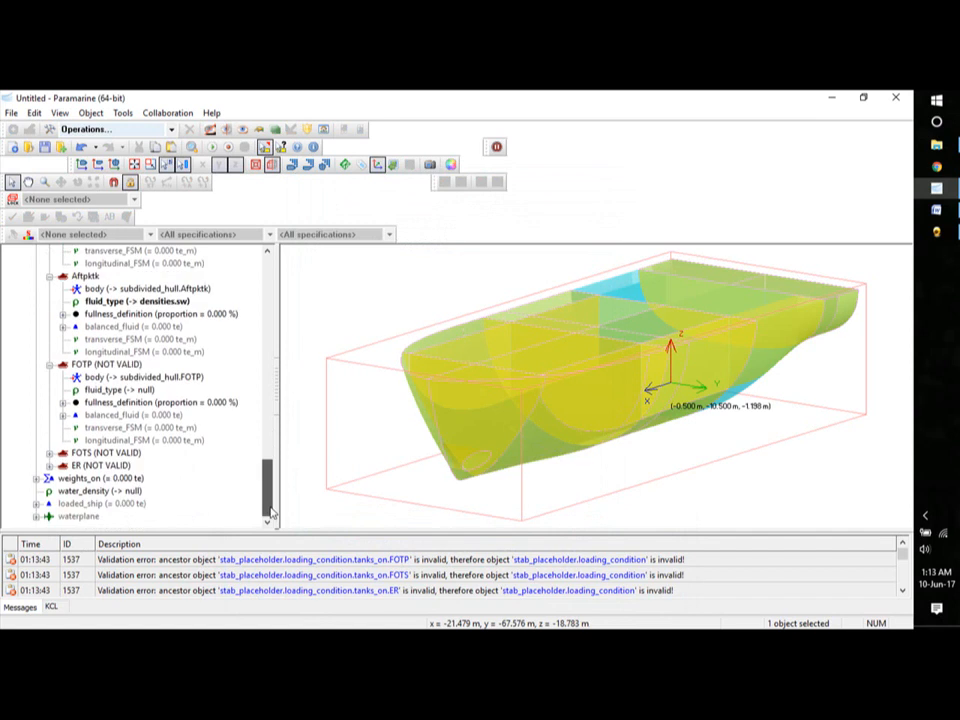
double_click(123, 391)
left_click(308, 550)
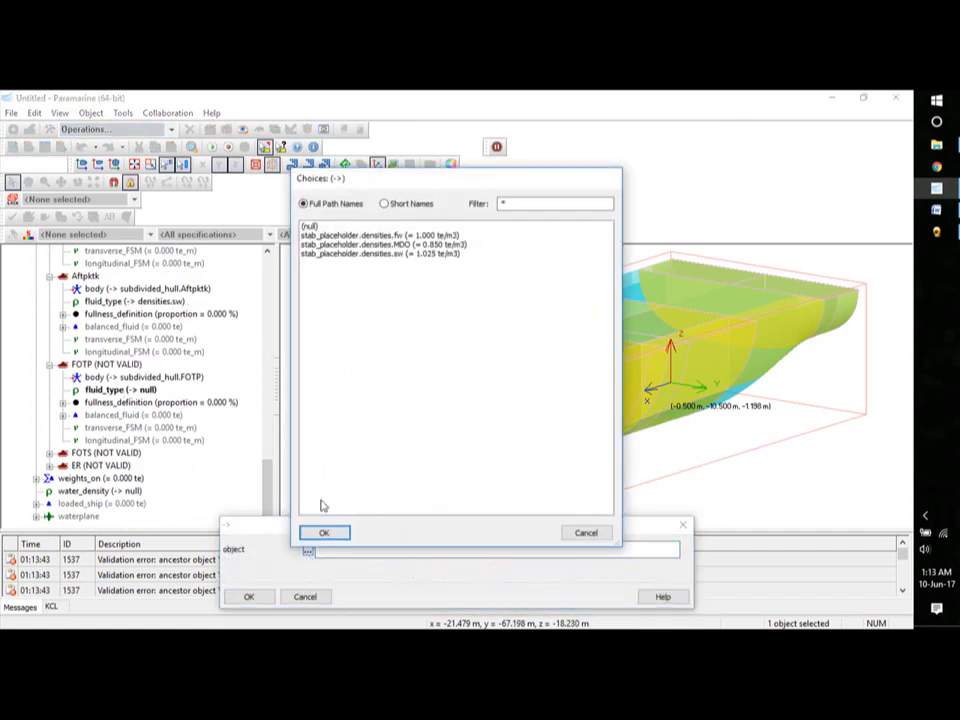
left_click(412, 245)
left_click(324, 531)
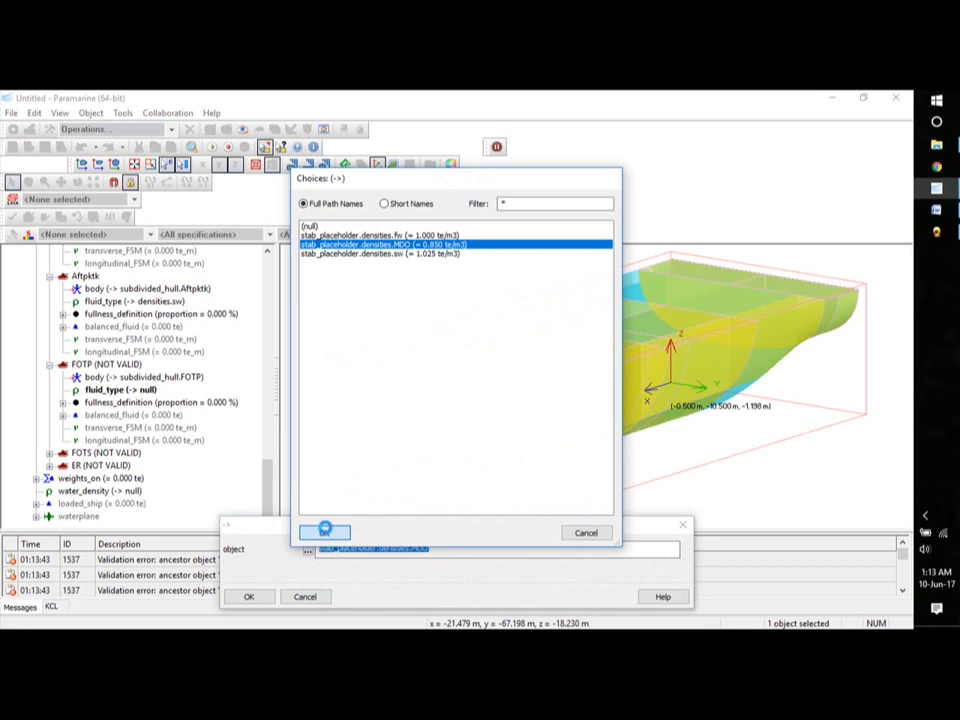
- Link the fluid_type of the FOTS tank in tanks_on to stab_placeholder.densities.MDO
left_click(50, 453)
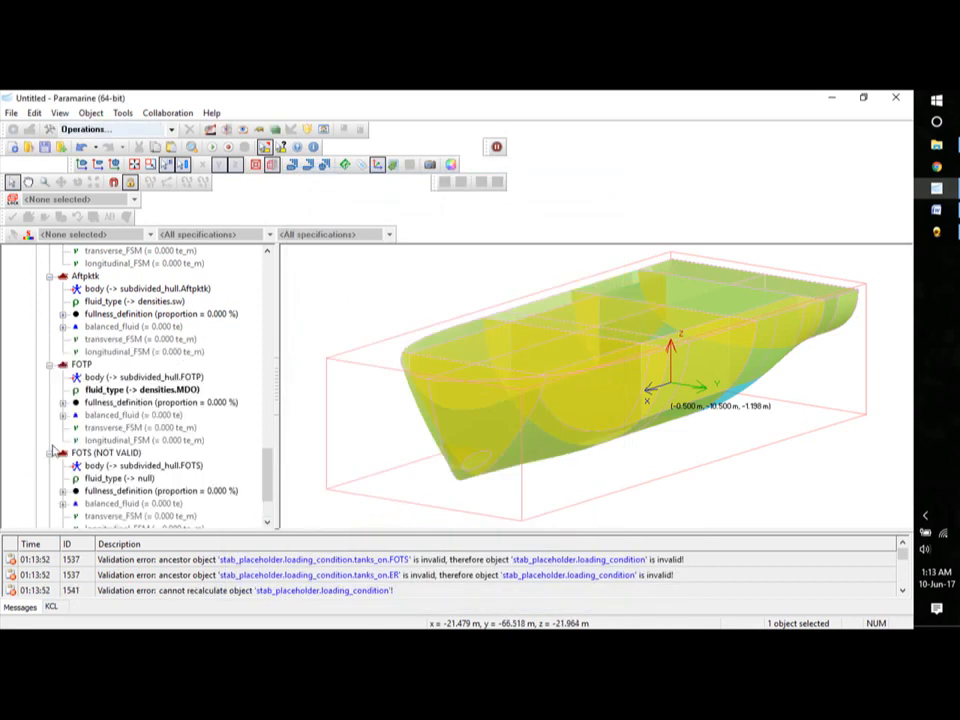
double_click(147, 481)
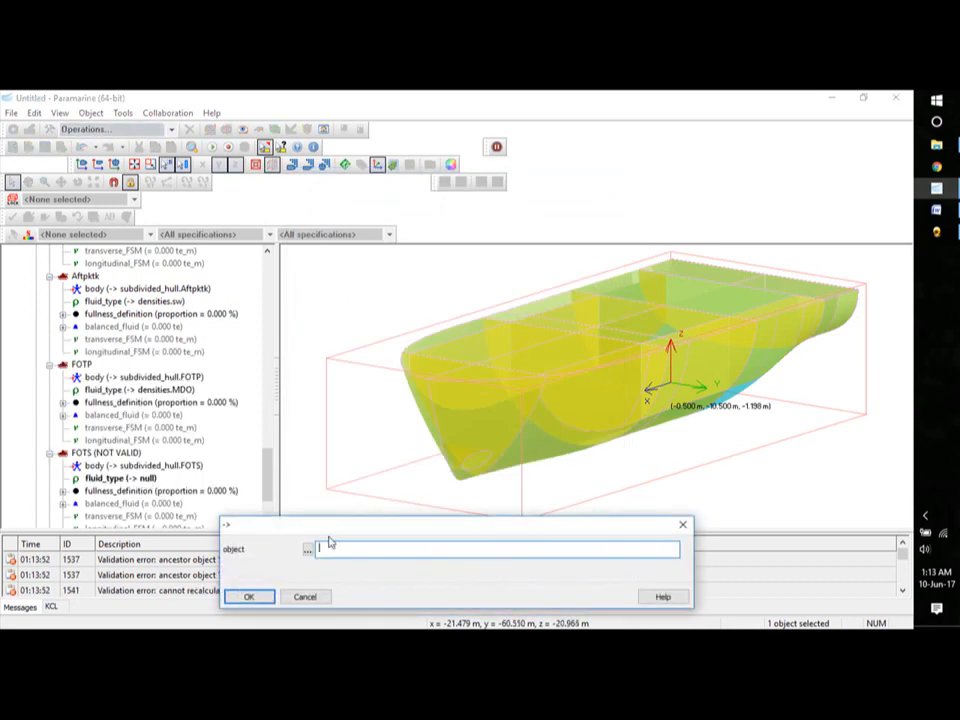
left_click(308, 549)
left_click(427, 245)
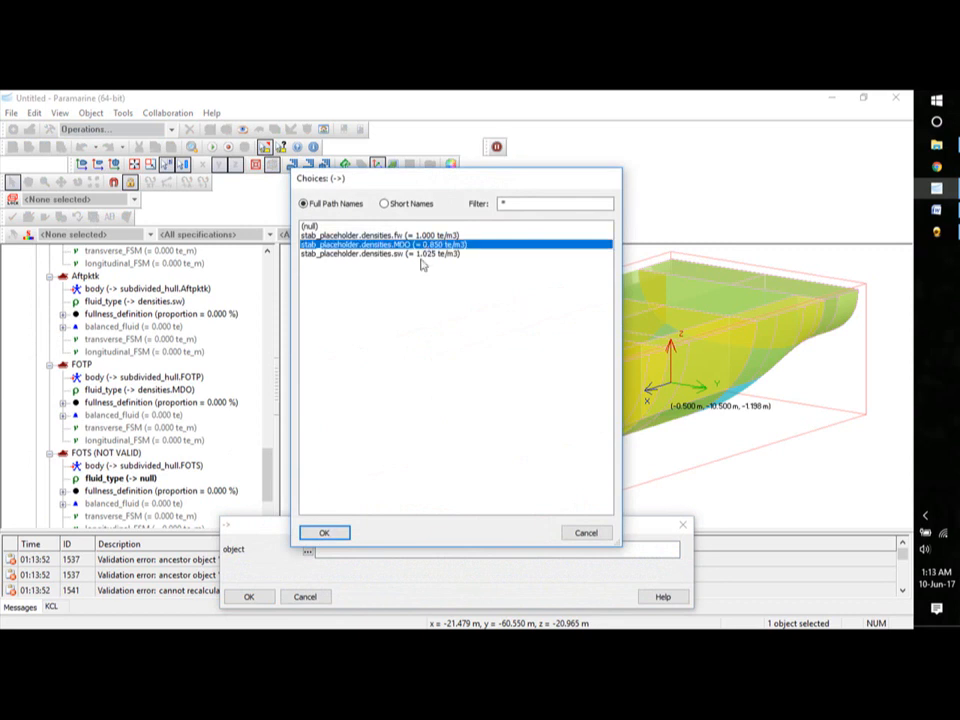
left_click(323, 532)
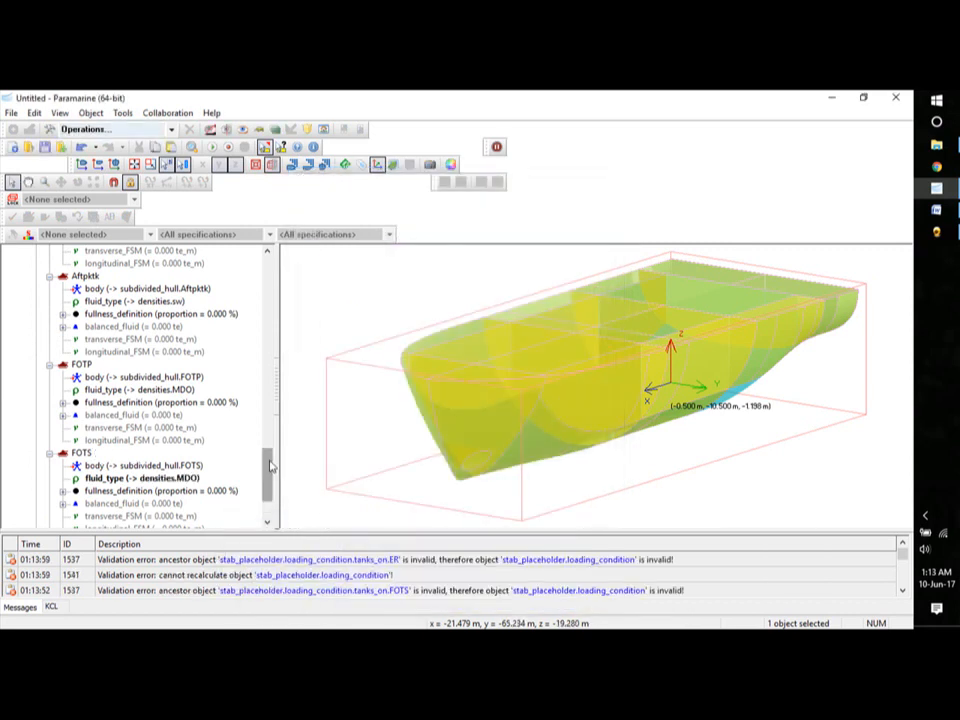
- Link the fluid_type of the ER tank in tanks_on to stab_placeholder.densities.sw
left_click_drag(269, 463, 269, 487)
left_click(50, 466)
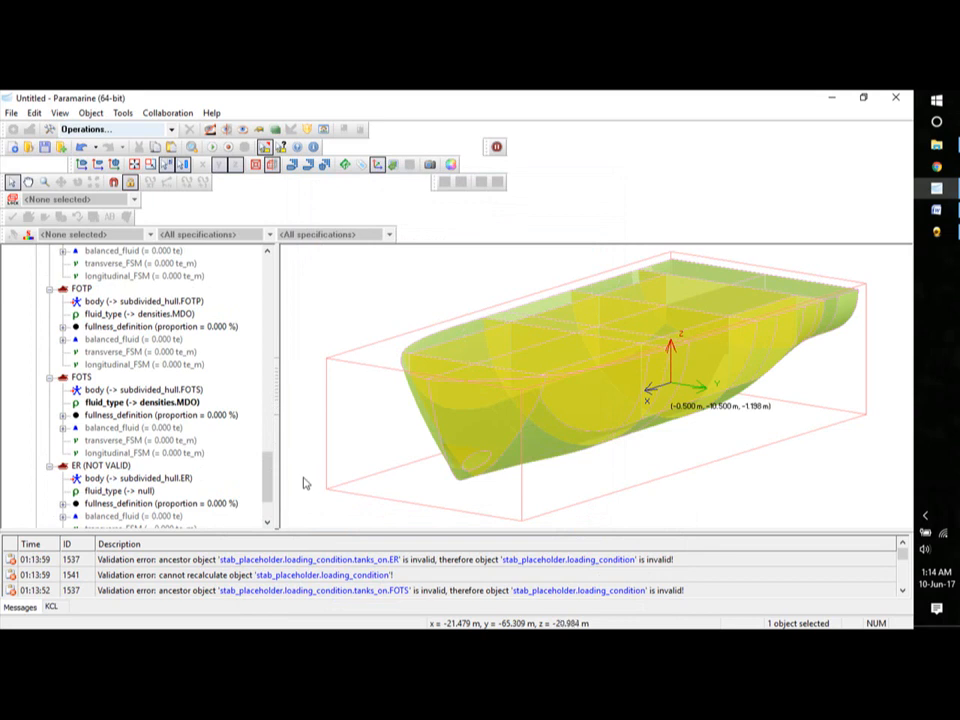
double_click(125, 491)
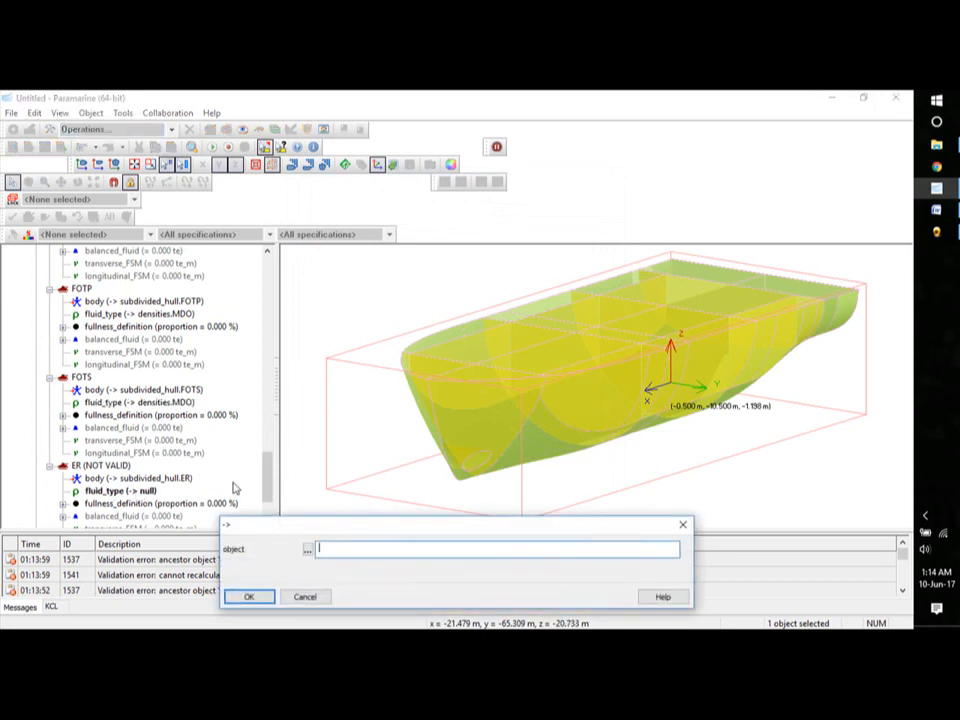
left_click(308, 550)
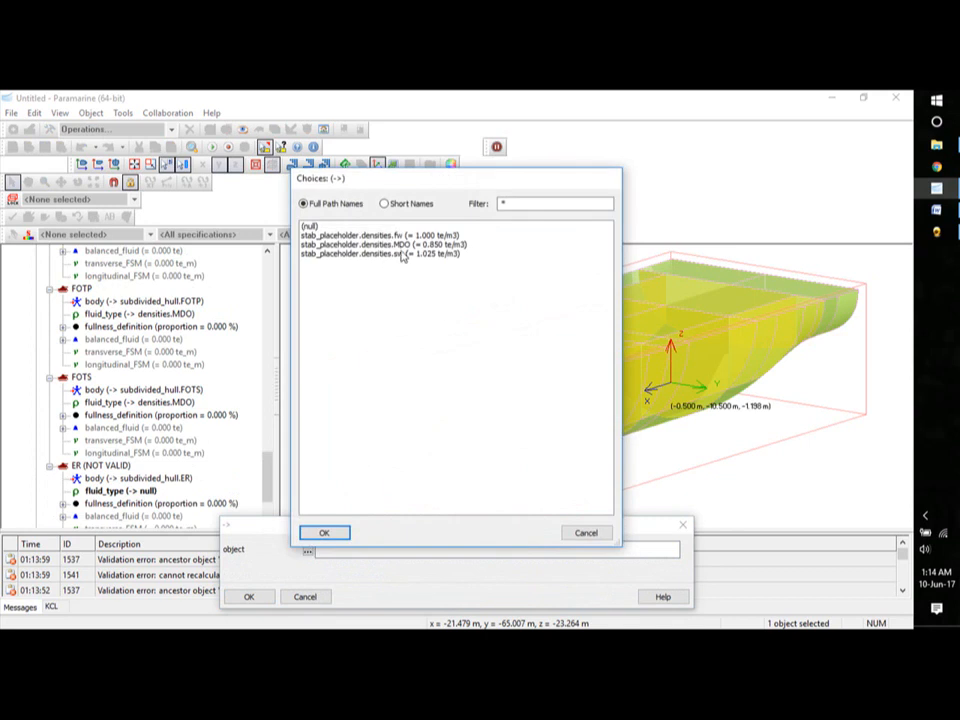
left_click(403, 254)
left_click(340, 532)
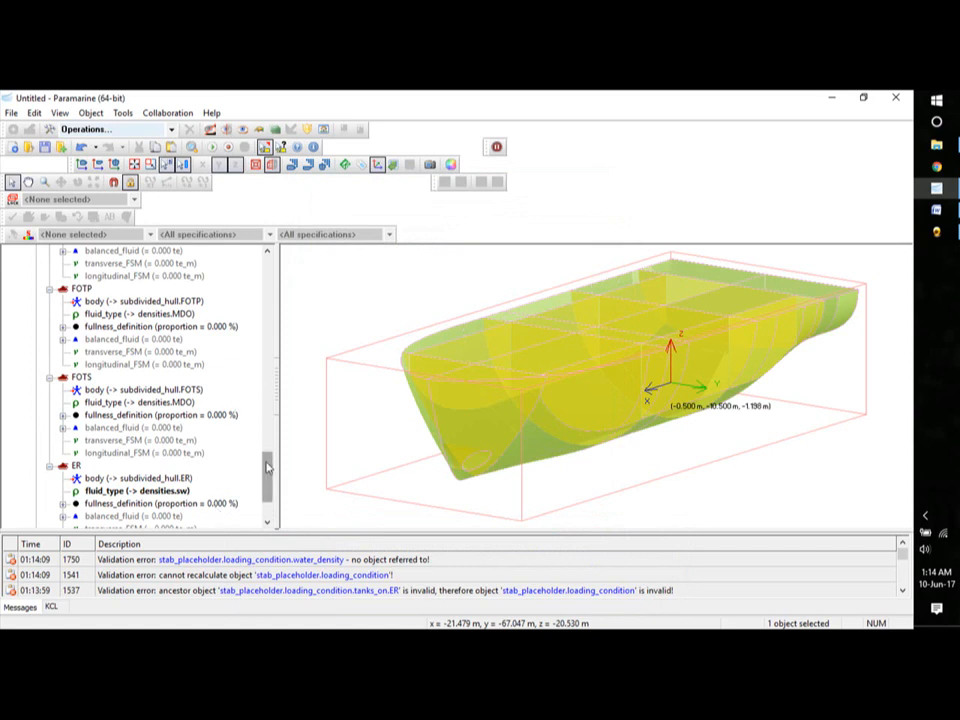
- Link the water_density of the loading condition to stab_placeholder.densities.sw
scroll(258, 456, "down", 2)
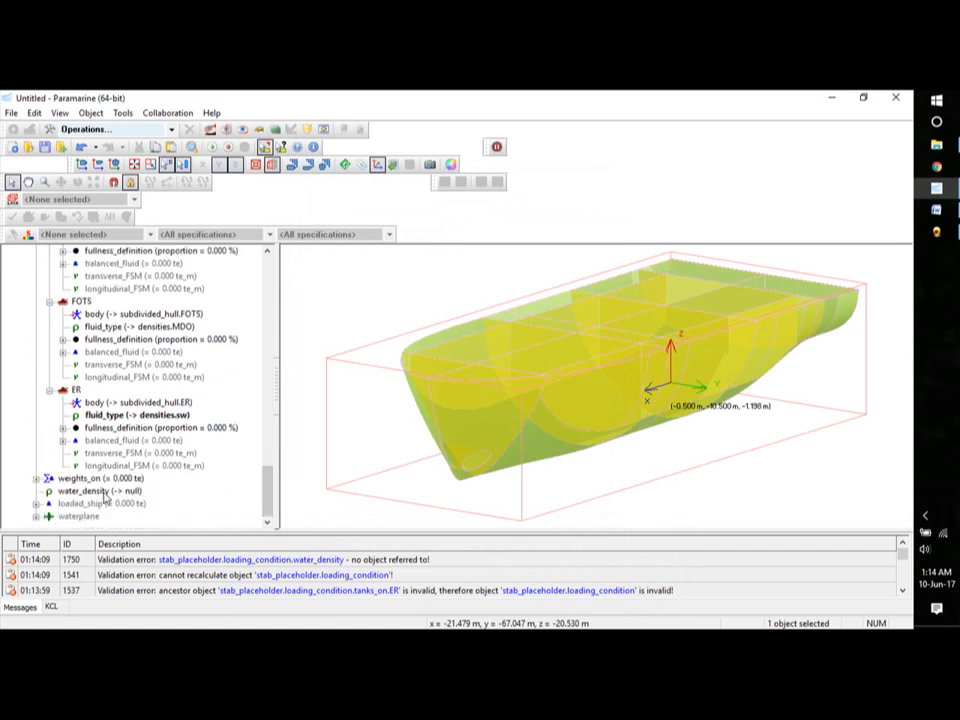
double_click(103, 491)
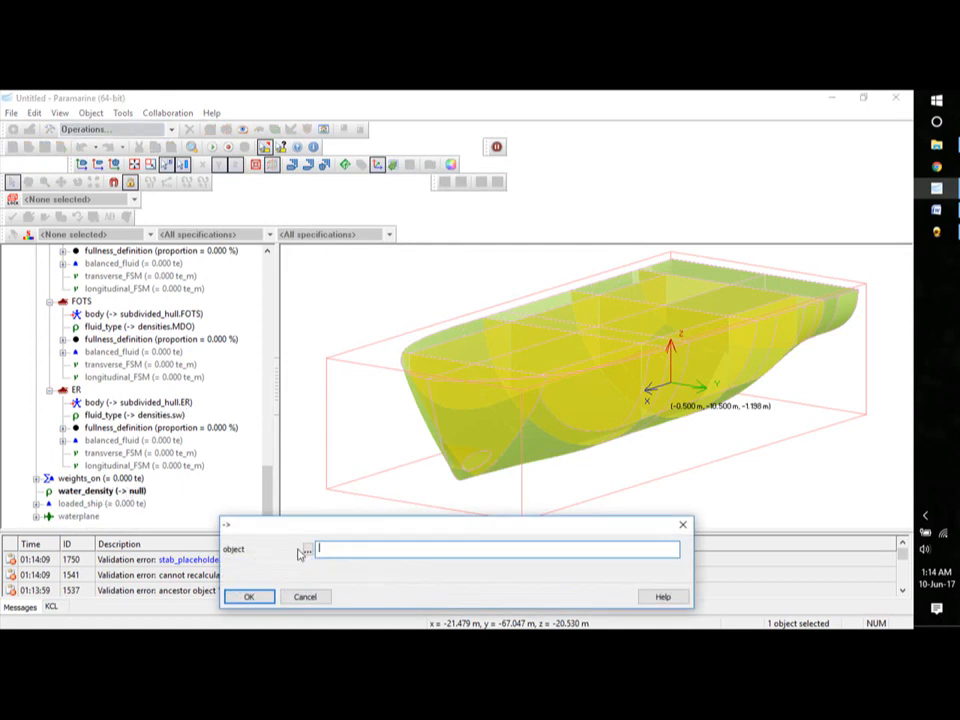
left_click(308, 552)
left_click(421, 256)
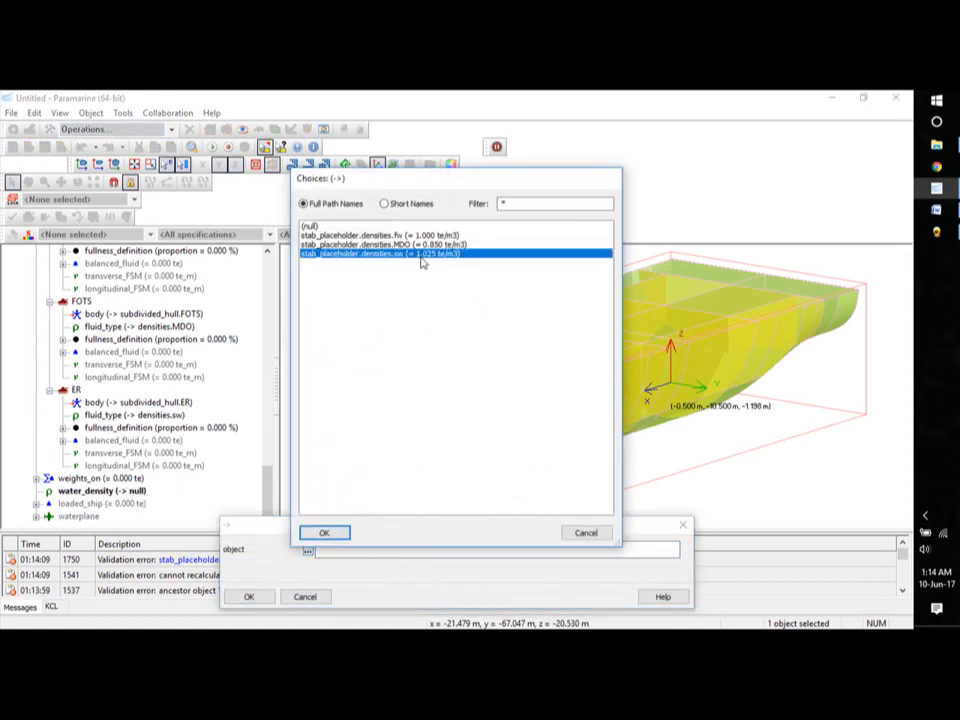
left_click(323, 532)
key("Return")
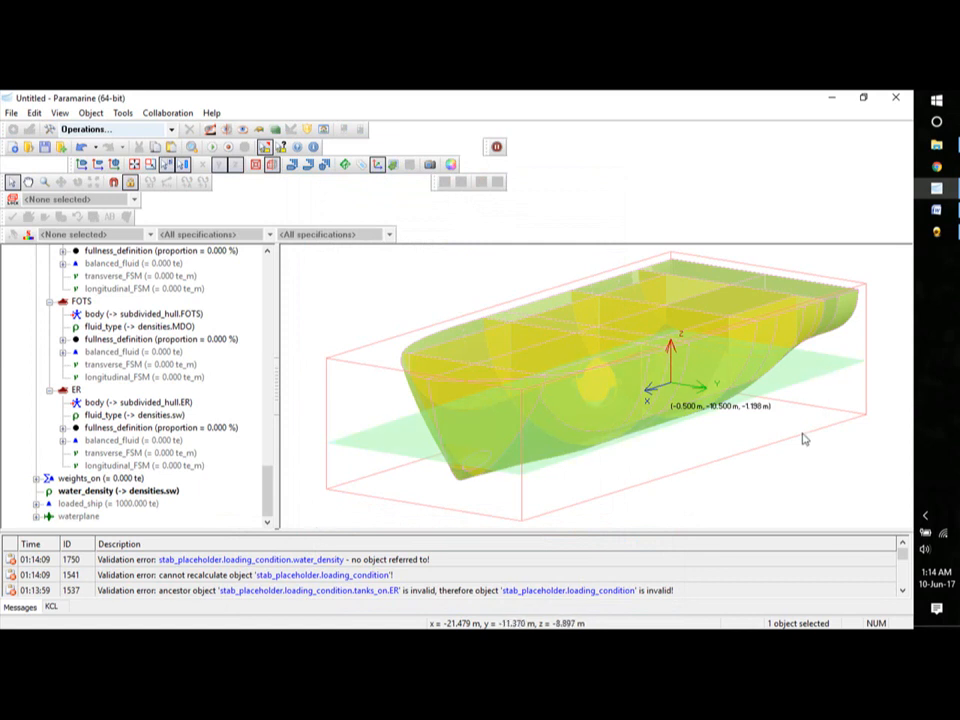
middle_click_drag(799, 458, 760, 456)
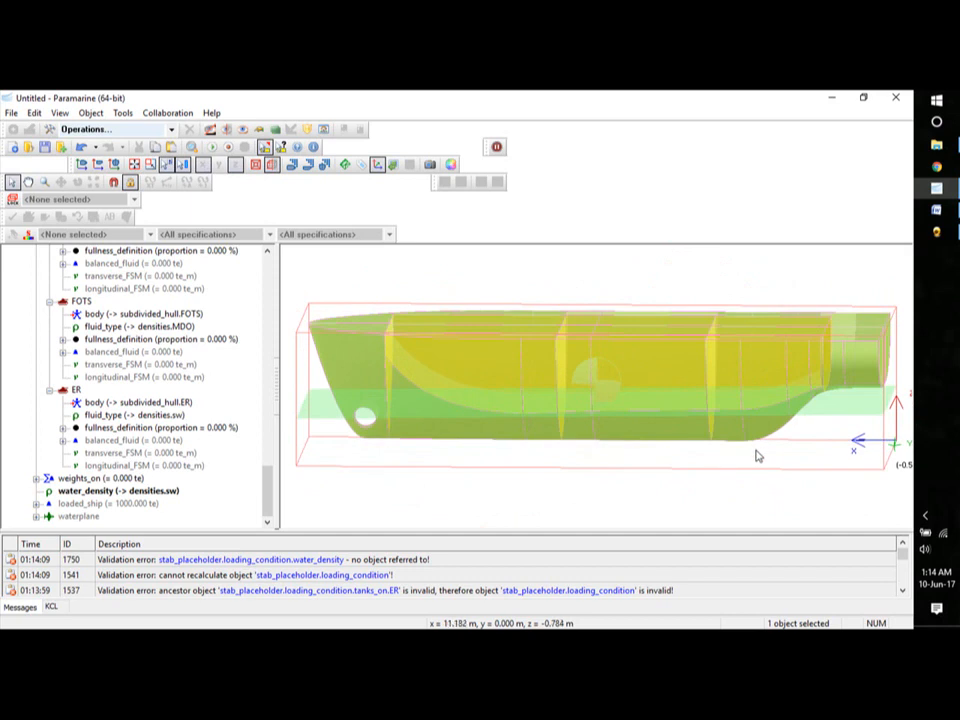
- Set the fullness_definition of the CT1 tank in tanks_on to a proportion of 50 %
mouse_move(759, 493)
middle_mouse_down()
mouse_move(767, 480)
mouse_move(765, 490)
middle_mouse_up()
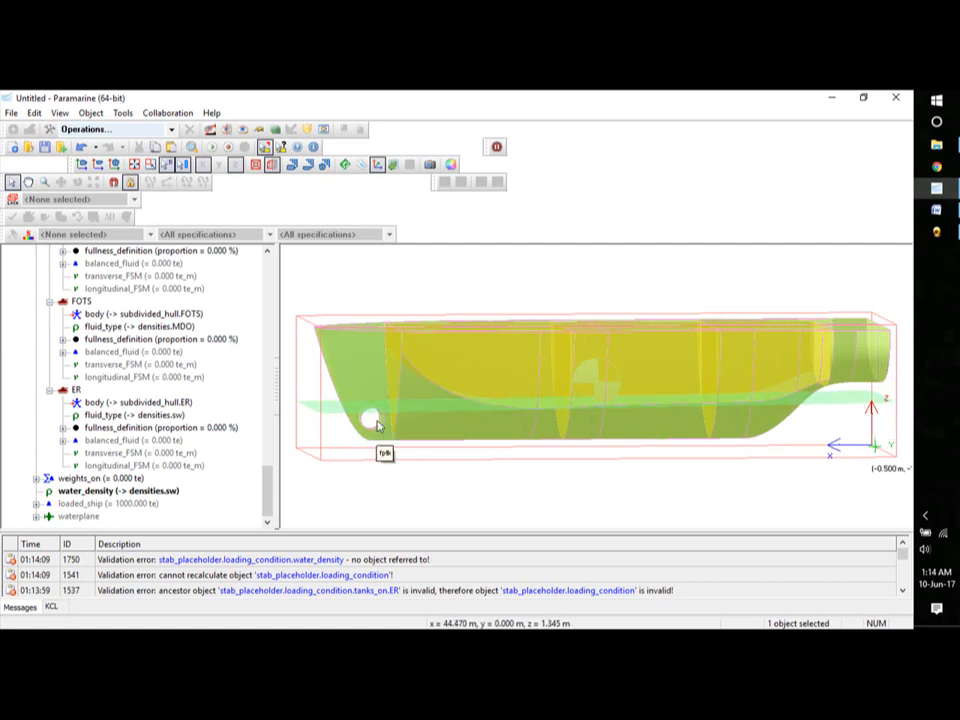
middle_click_drag(420, 449, 418, 449)
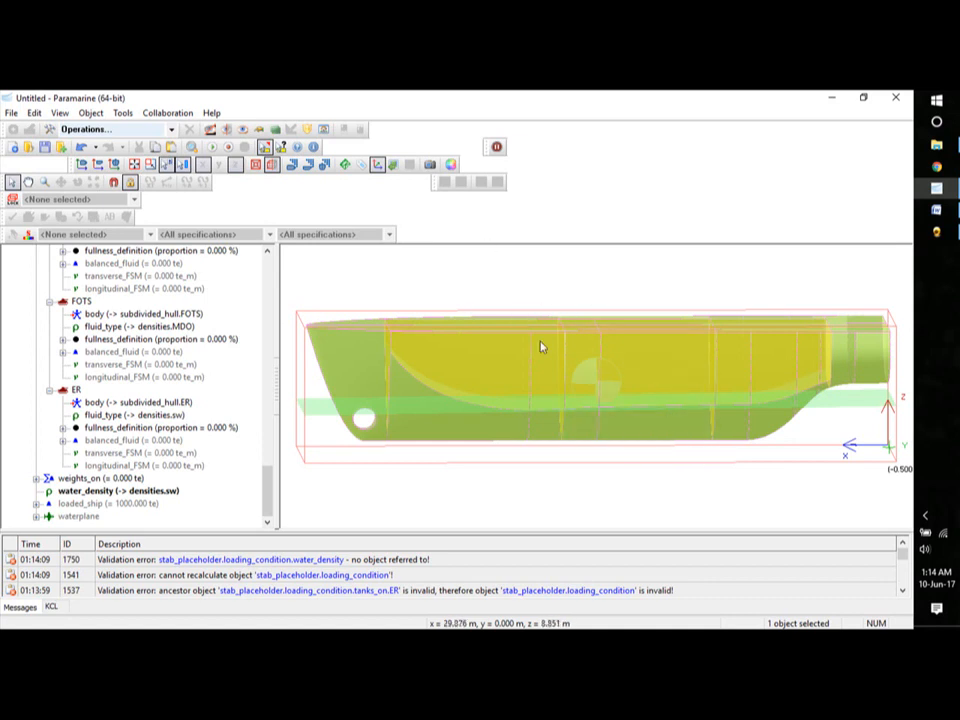
middle_click_drag(542, 347, 607, 420)
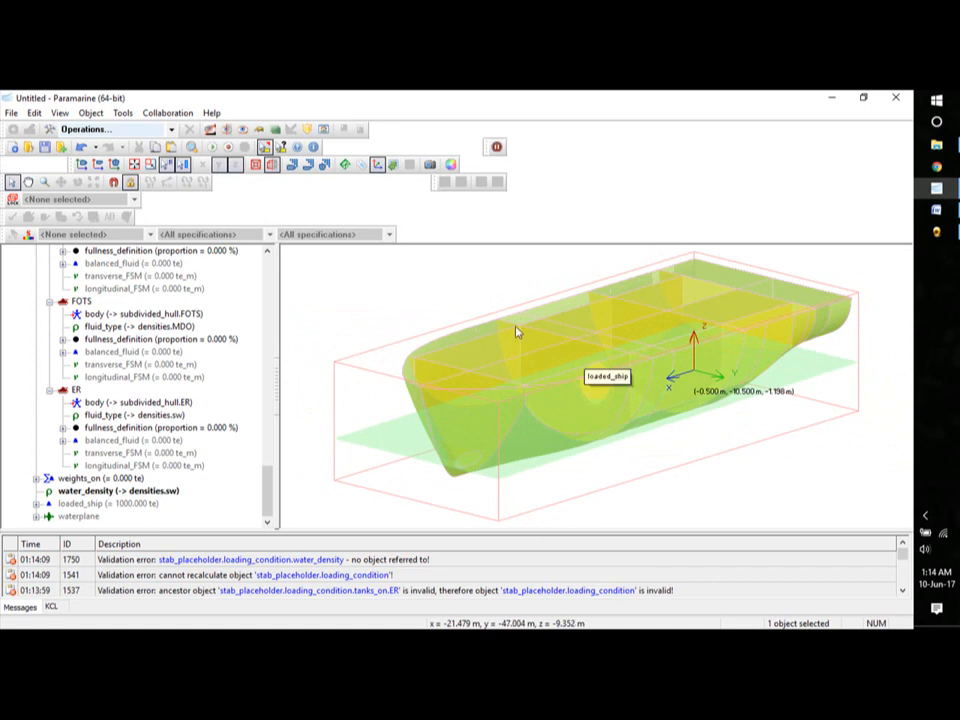
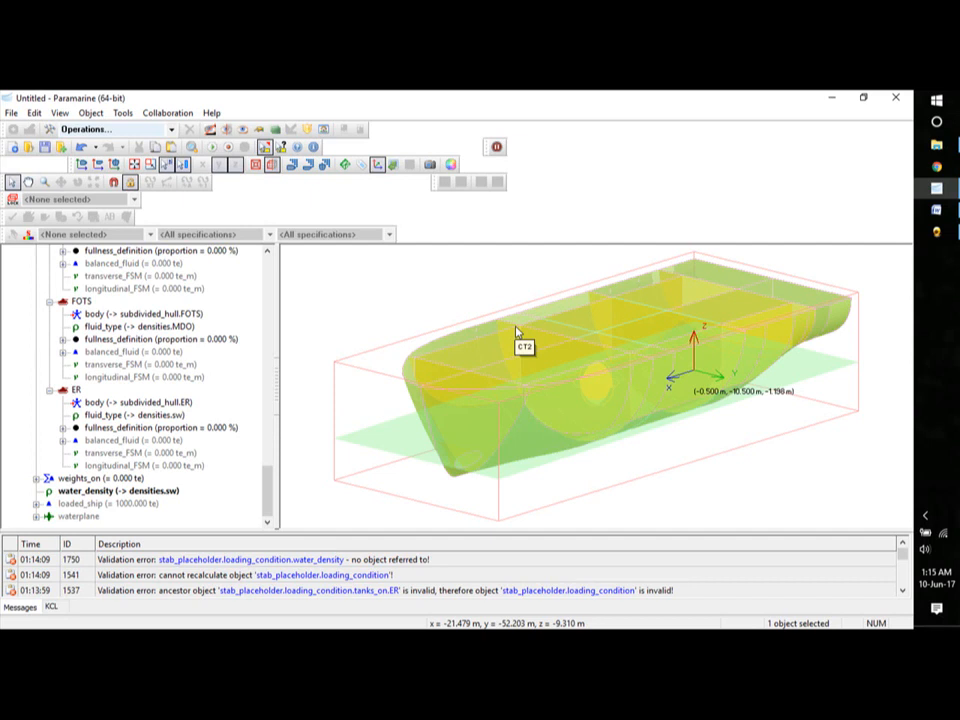
left_click_drag(267, 485, 269, 329)
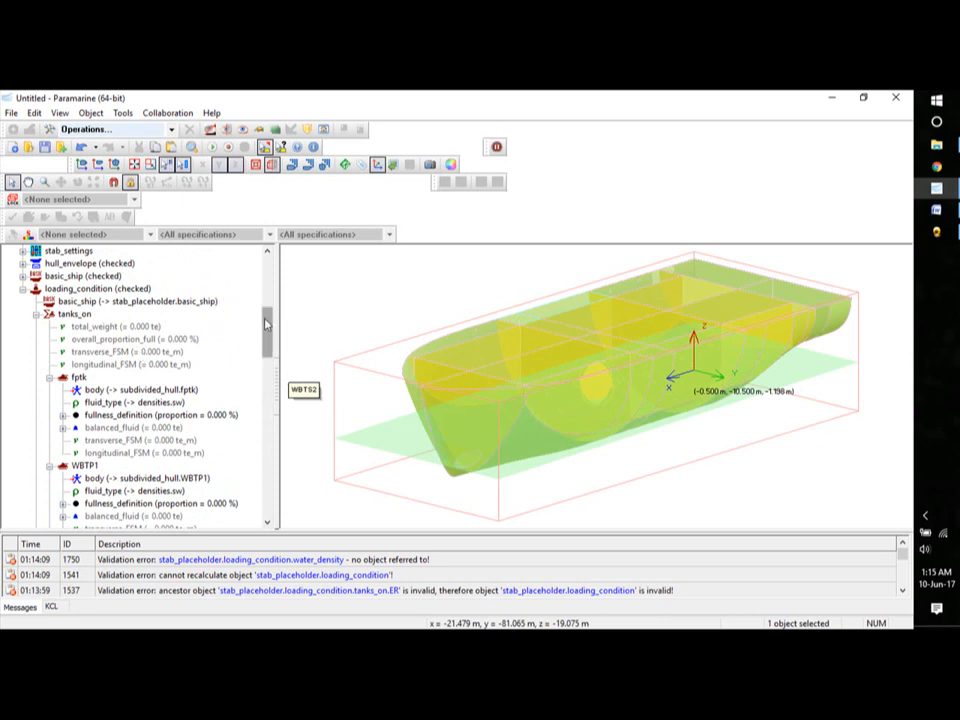
left_click_drag(268, 321, 269, 378)
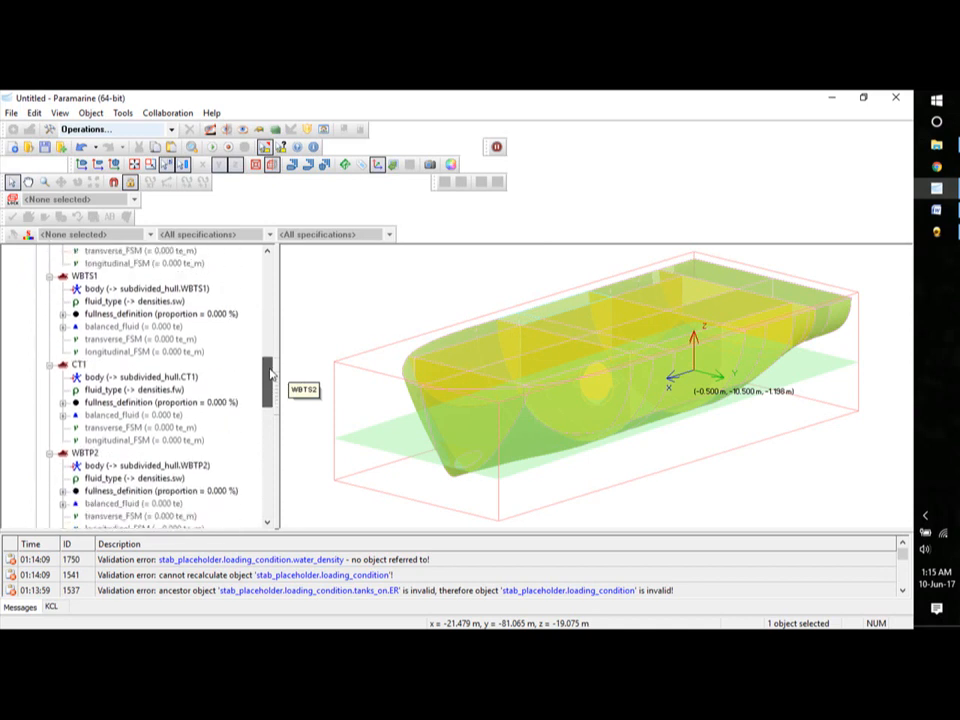
double_click(150, 402)
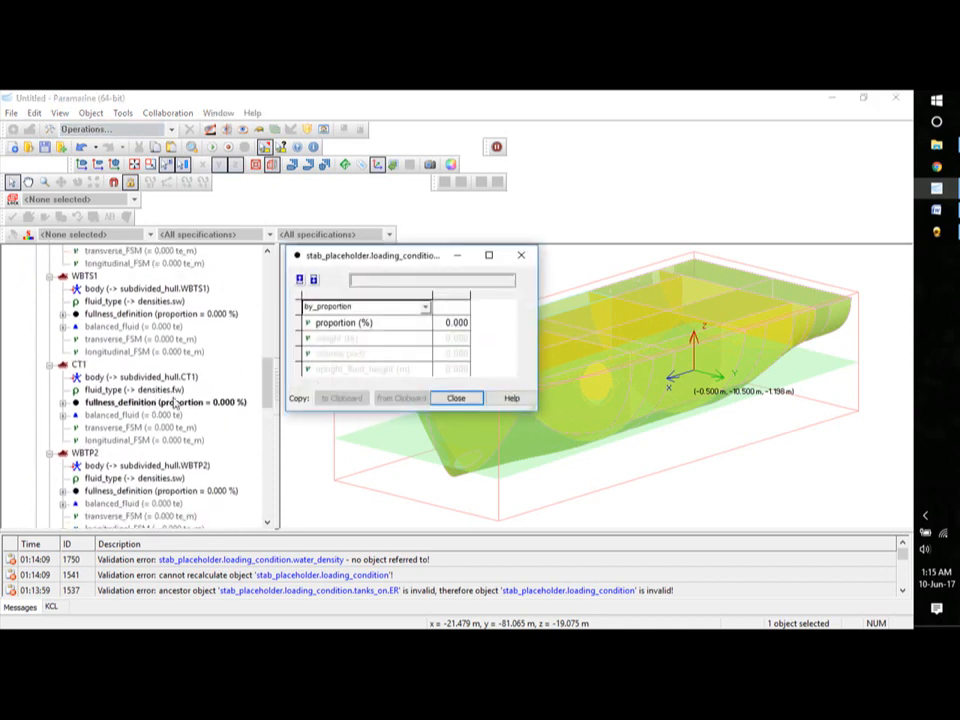
left_click(452, 323)
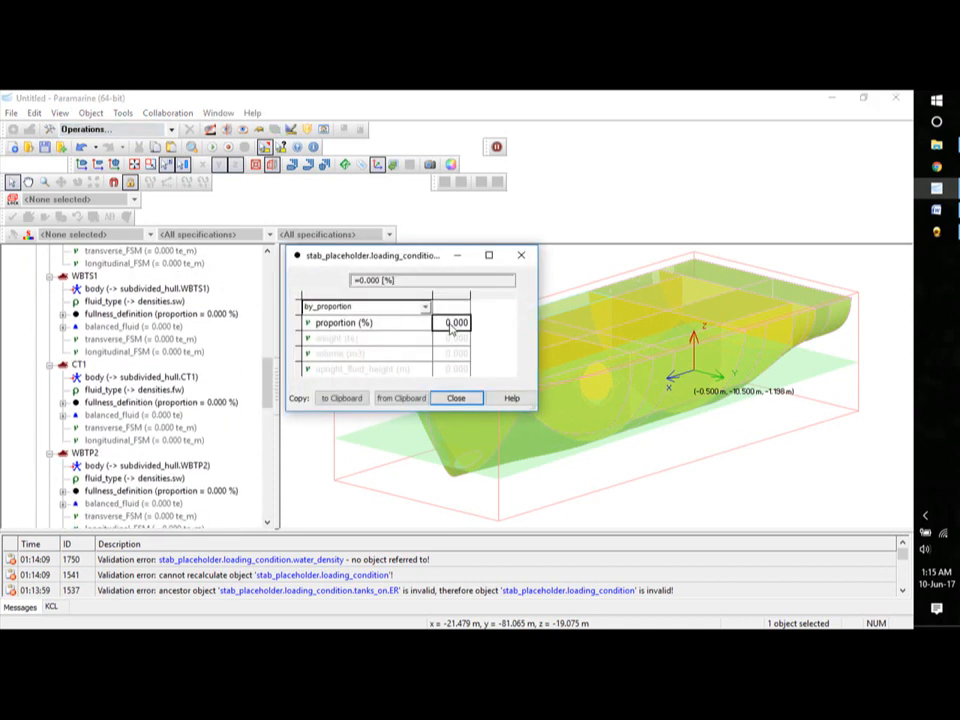
type("5")
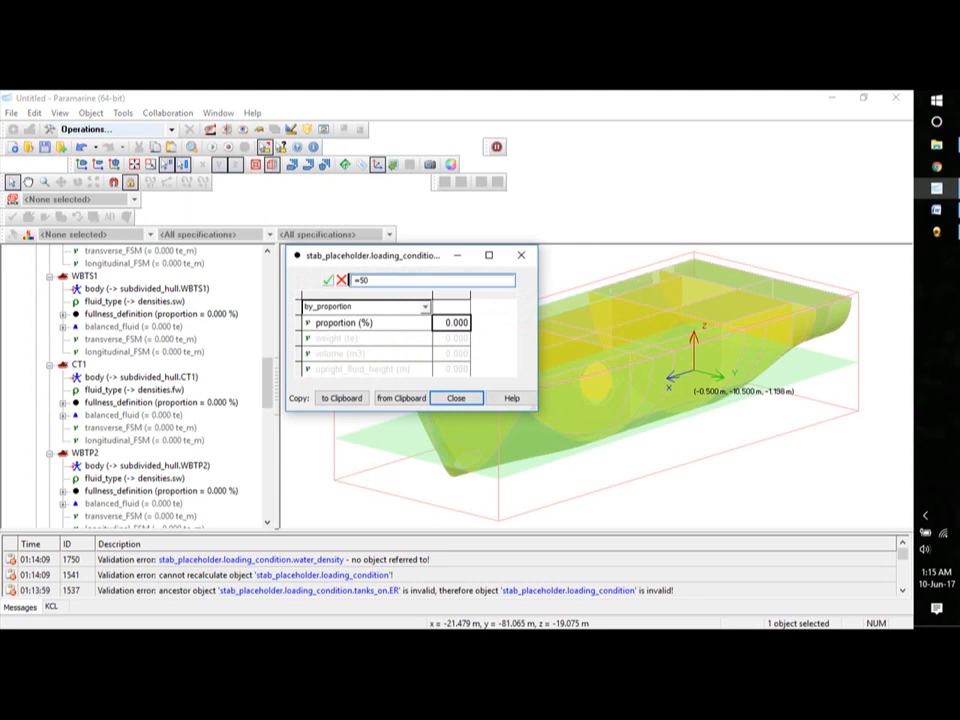
type("0")
key("Return")
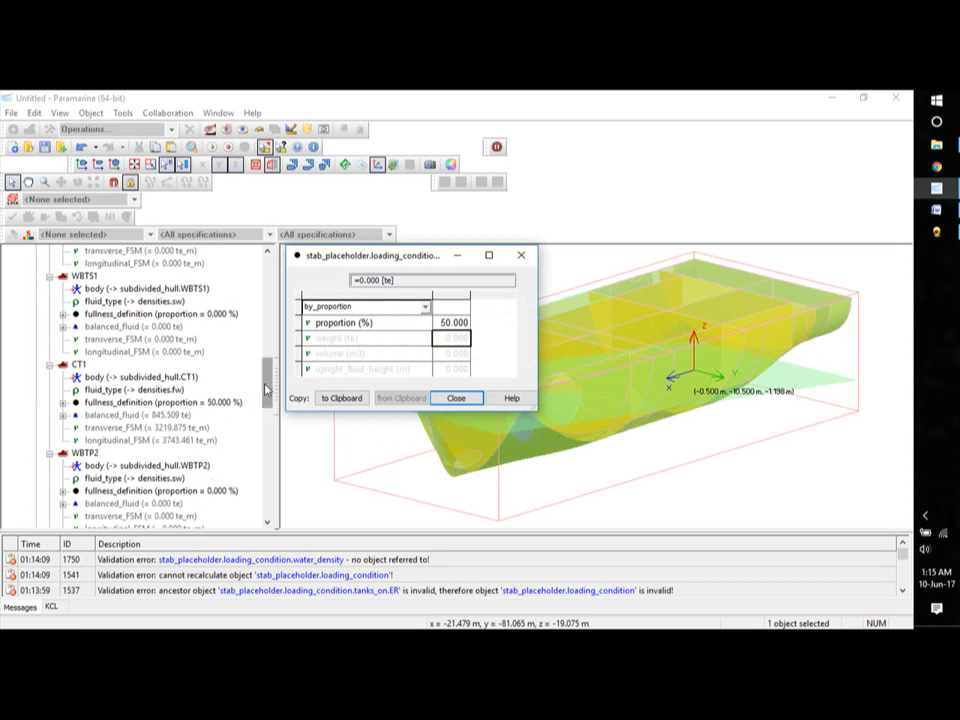
- Set the fullness_definition of the CT2 tank in tanks_on to a proportion of 50 % and close the open fullness windows
left_click_drag(267, 390, 268, 430)
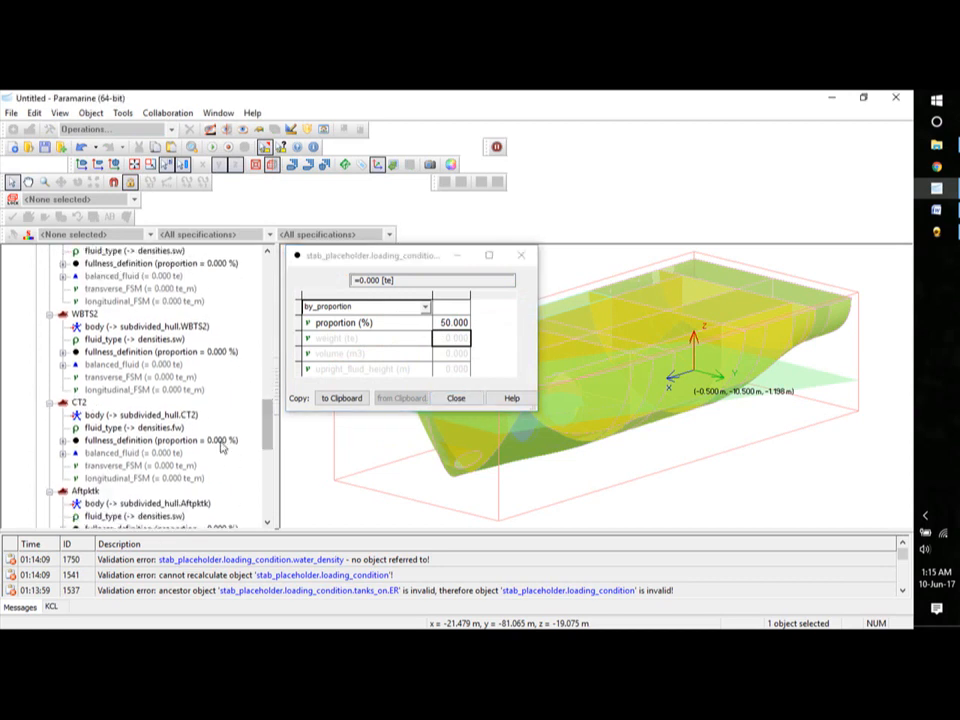
double_click(222, 445)
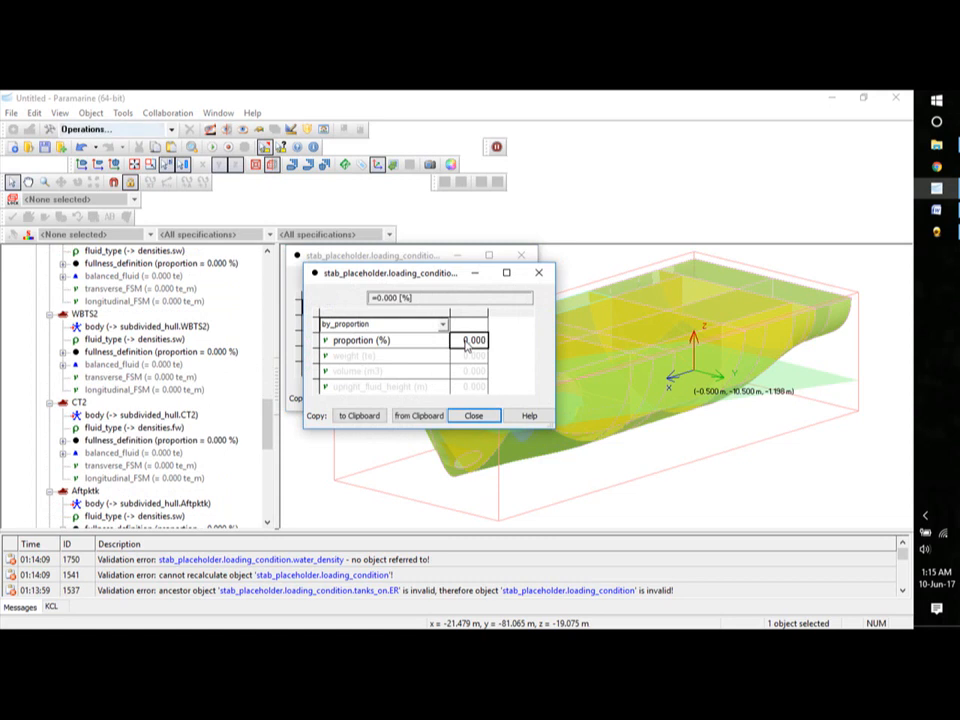
type("50")
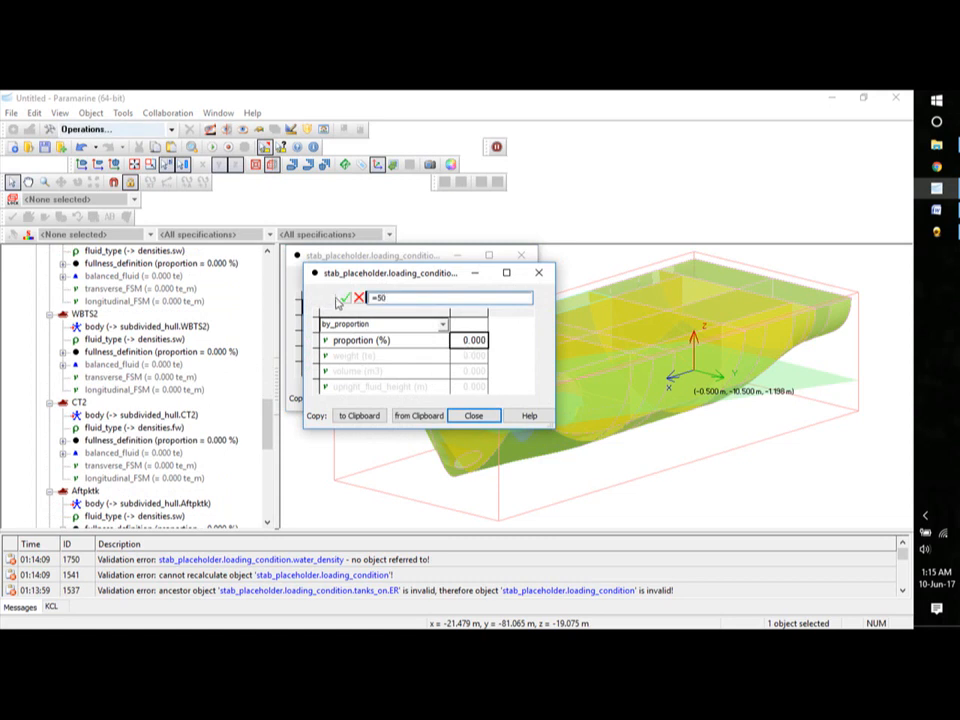
key("Return")
left_click(477, 420)
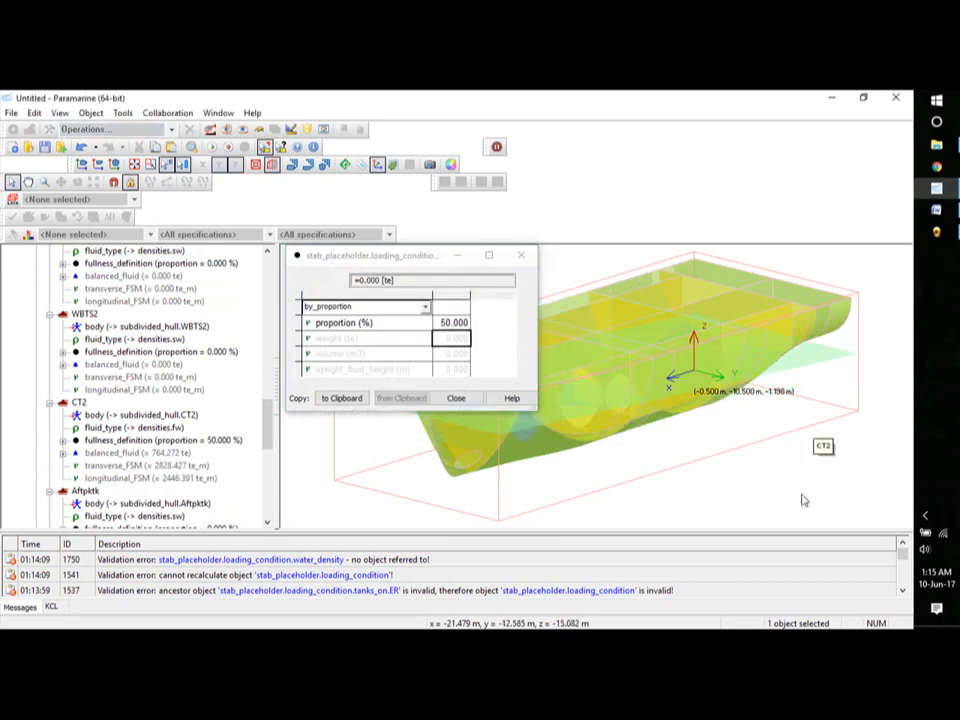
left_click(455, 397)
- Set the fullness_definition of the Aftpktk tank in tanks_on to a proportion of 70 % and minimize its window
middle_click_drag(762, 513, 731, 511)
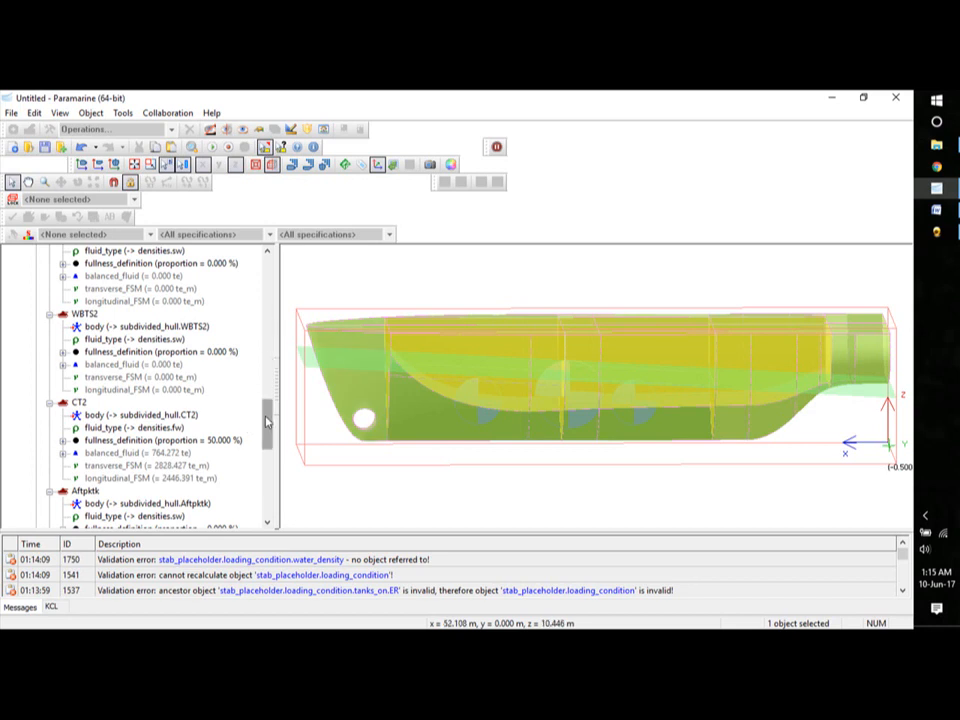
mouse_move(267, 418)
left_mouse_down()
mouse_move(277, 342)
mouse_move(269, 432)
left_mouse_up()
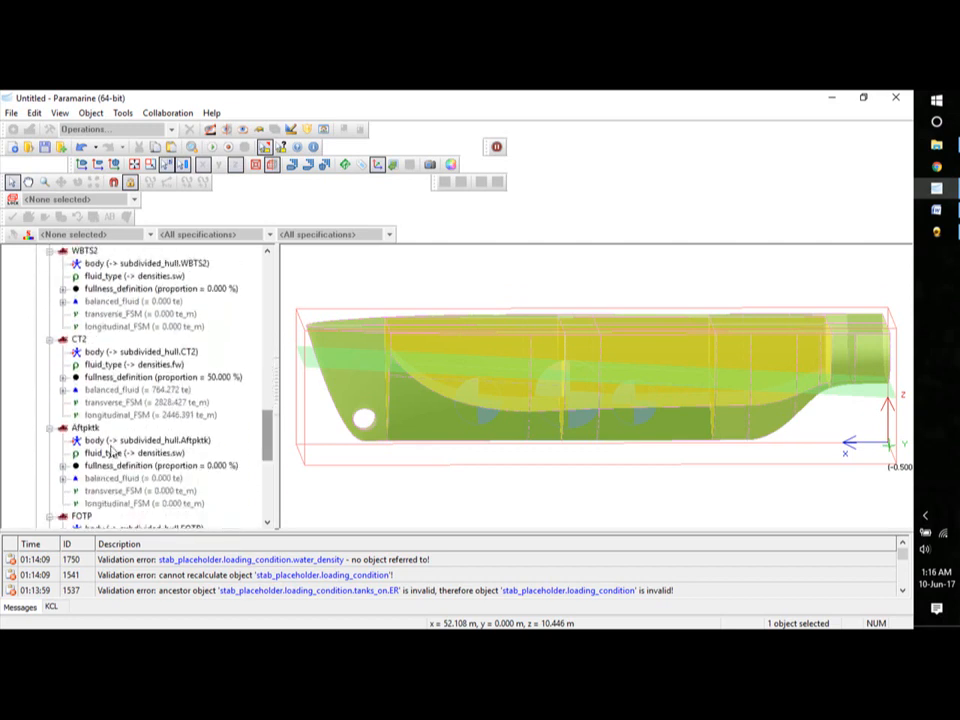
double_click(212, 466)
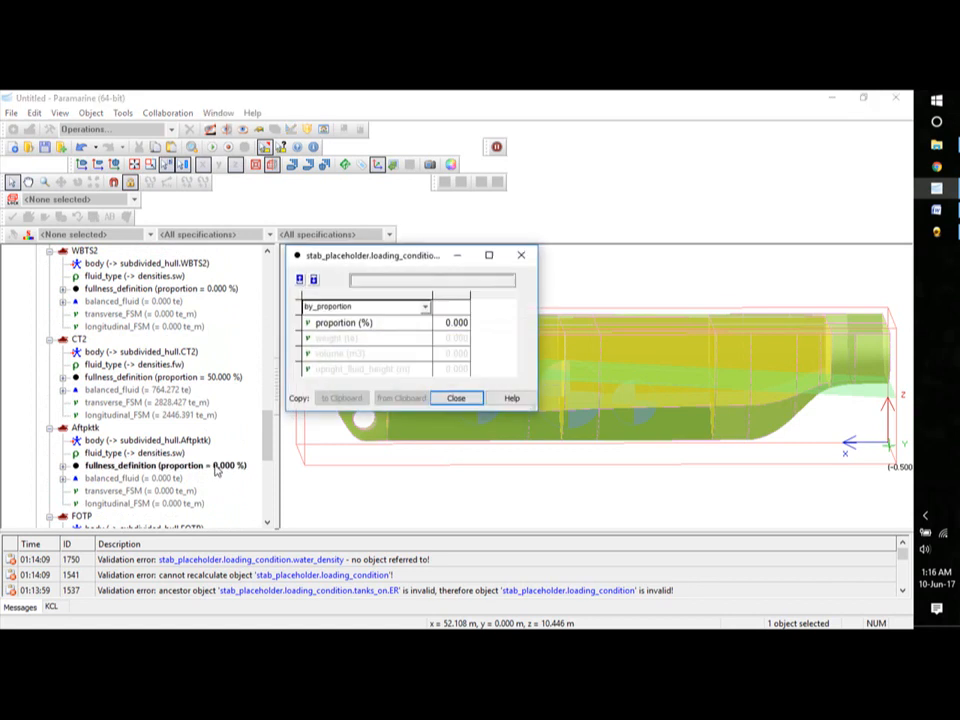
left_click(455, 323)
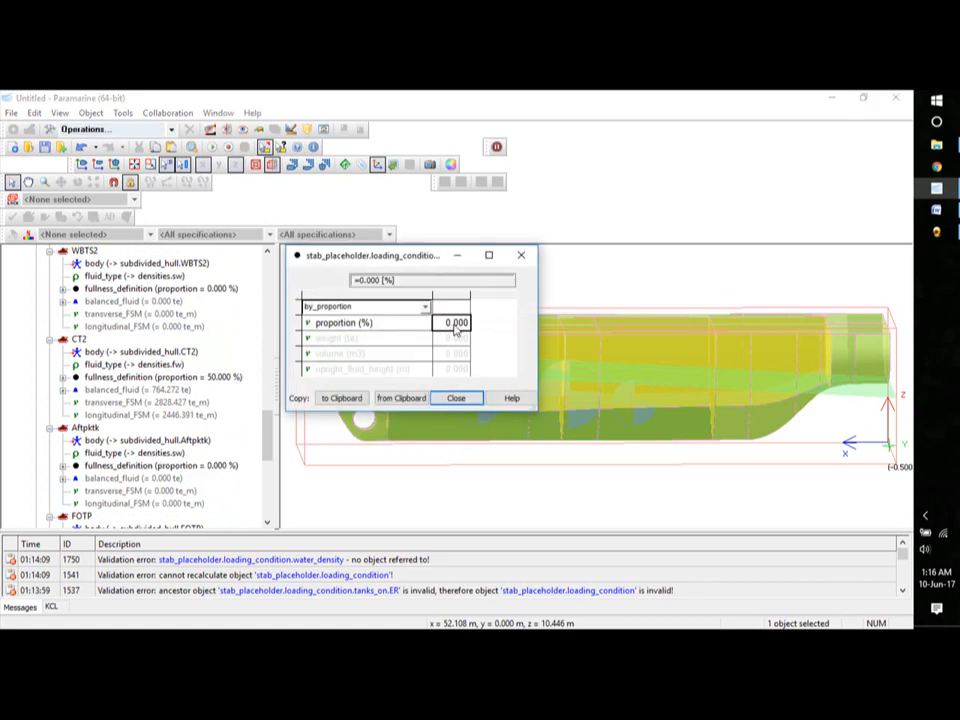
type("70")
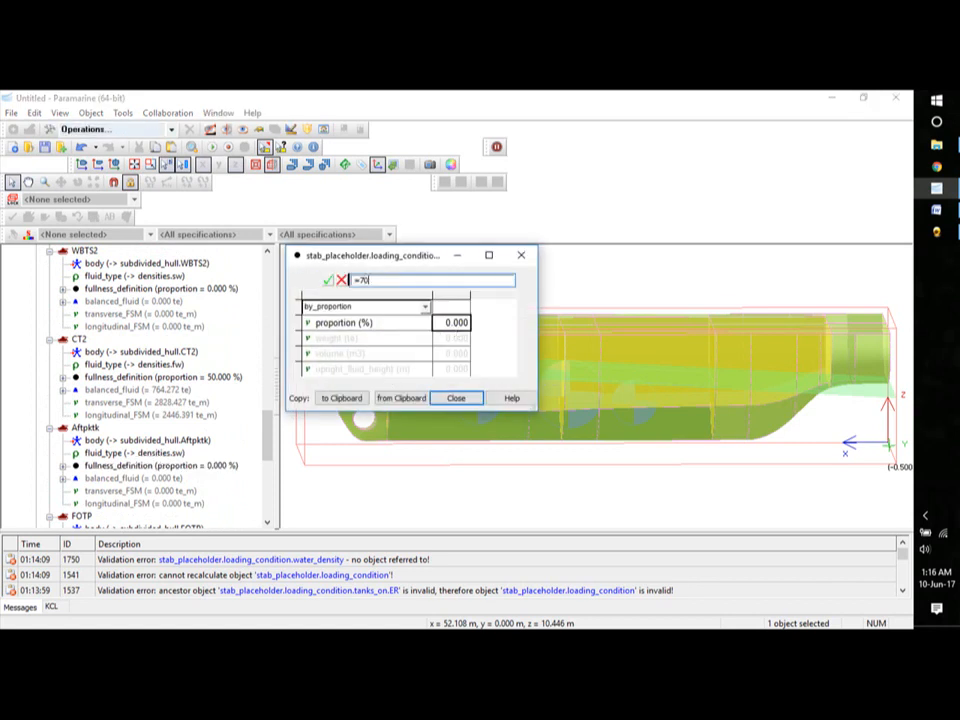
left_click(330, 281)
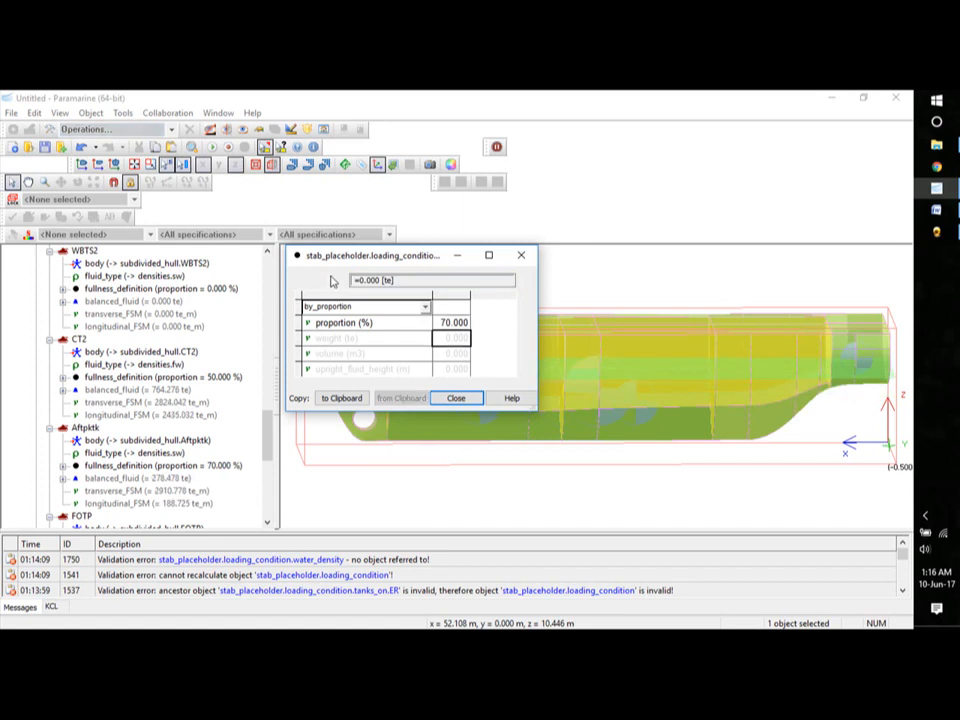
left_click(457, 256)
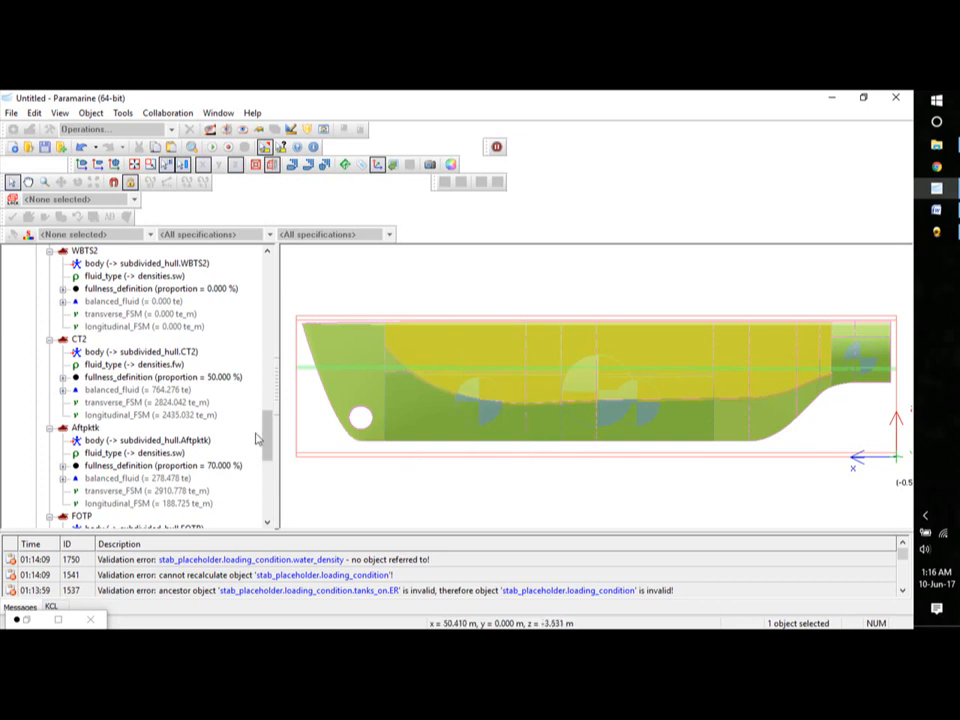
- Set the fullness_definition of the WBTS1 tank in tanks_on to a proportion of 20 %
mouse_move(266, 434)
left_mouse_down()
mouse_move(268, 414)
mouse_move(268, 428)
left_mouse_up()
mouse_move(487, 475)
middle_mouse_down()
mouse_move(488, 464)
mouse_move(504, 471)
middle_mouse_up()
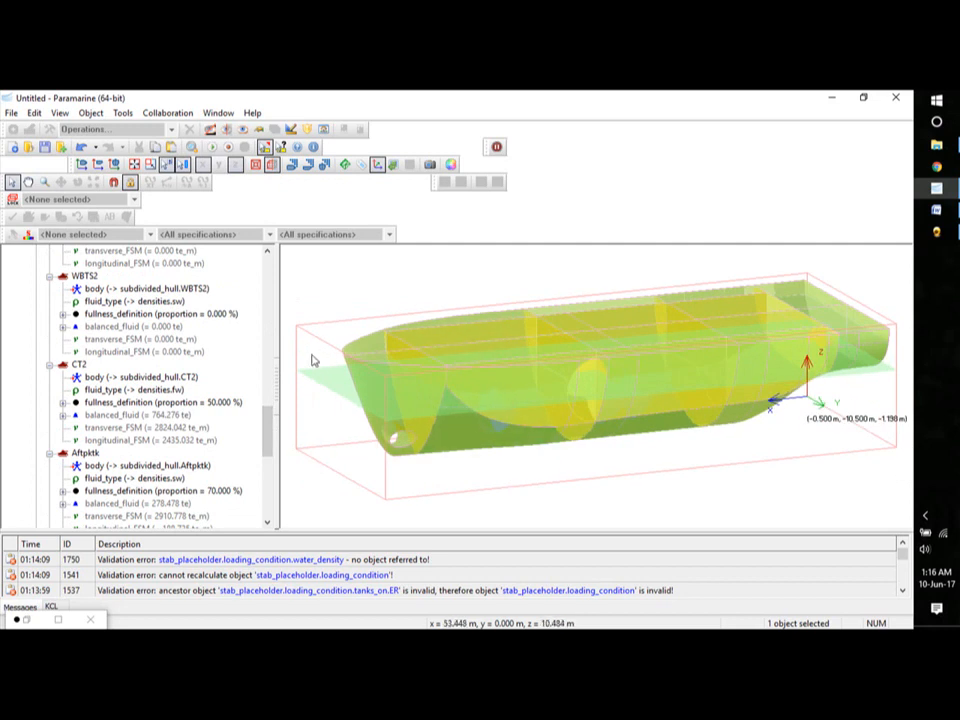
left_click_drag(267, 428, 272, 374)
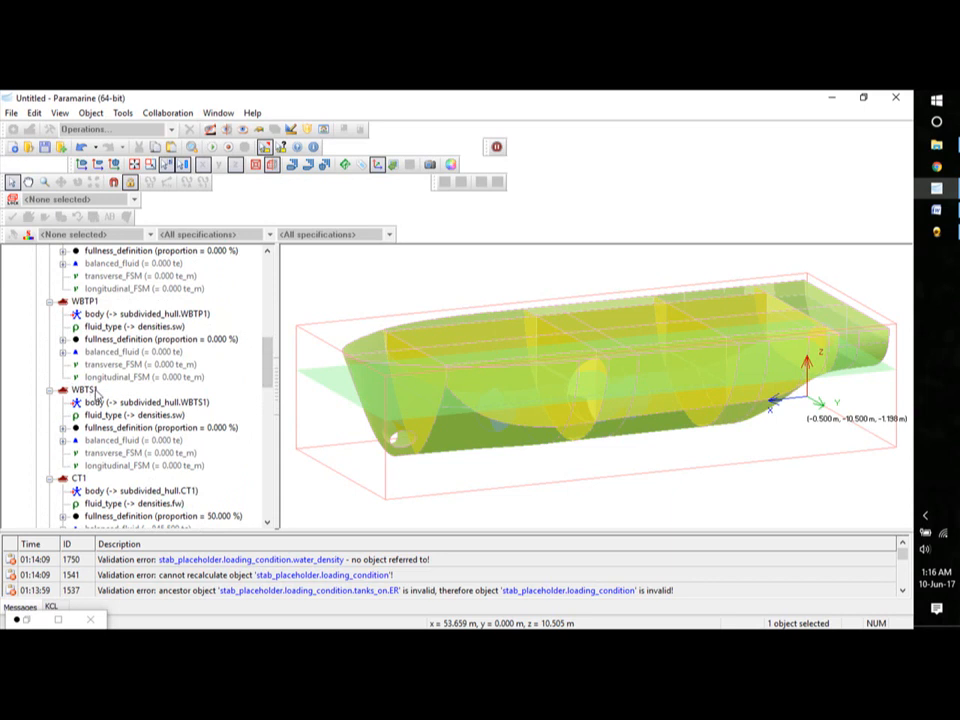
double_click(222, 429)
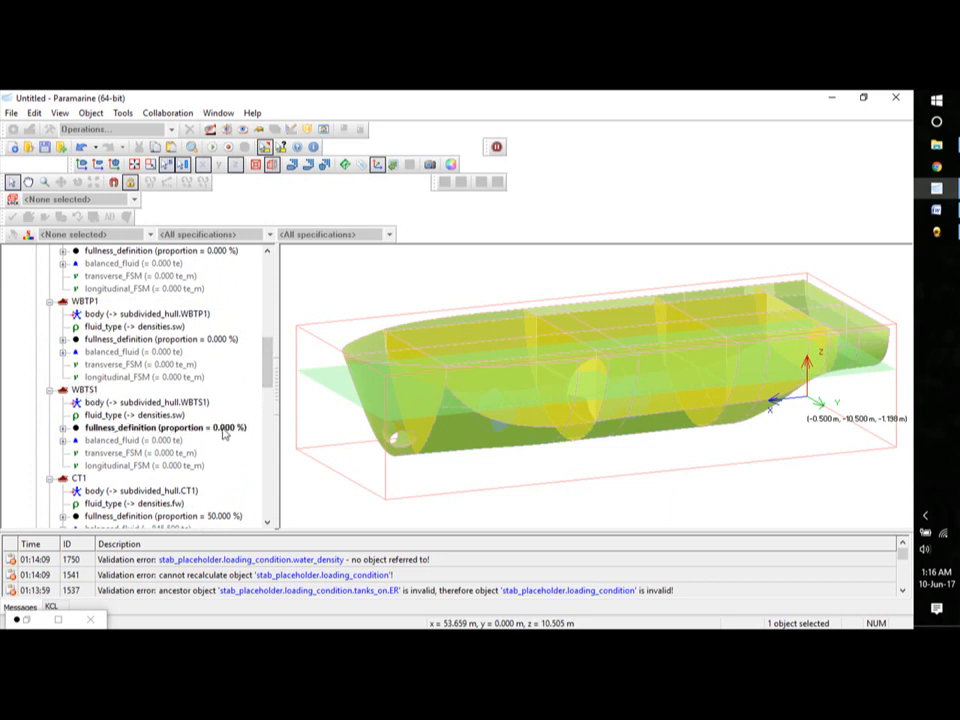
left_click(464, 341)
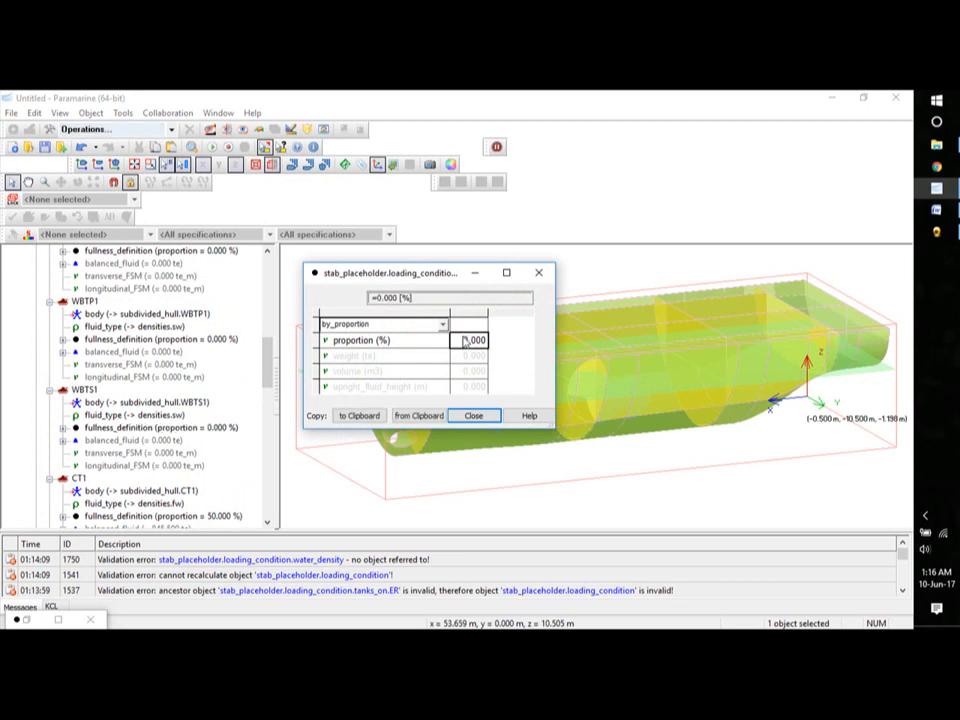
type("20")
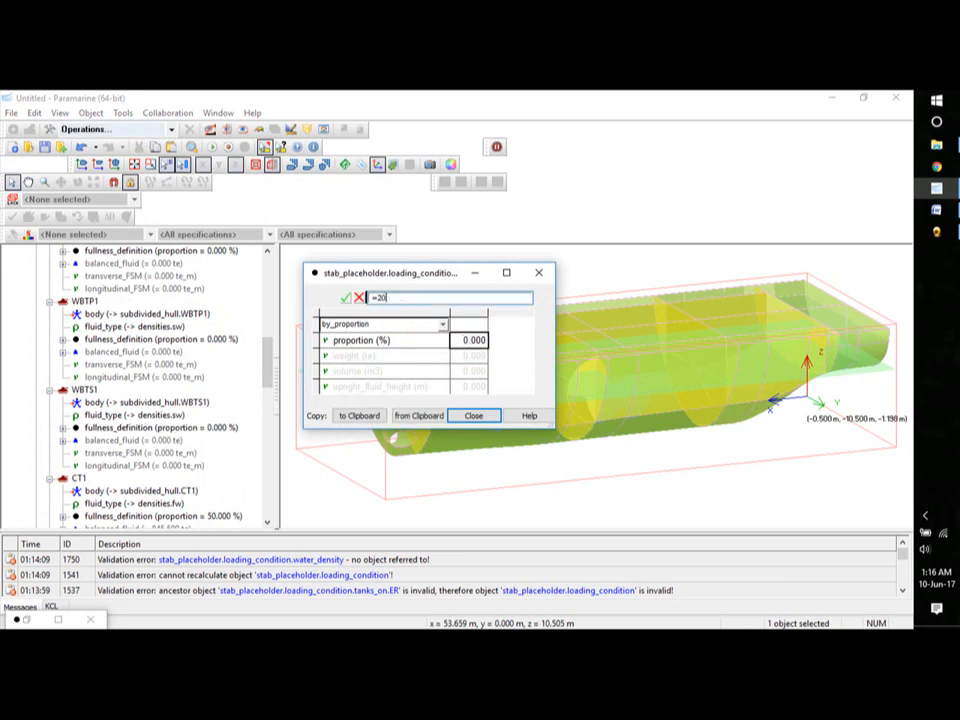
left_click(346, 298)
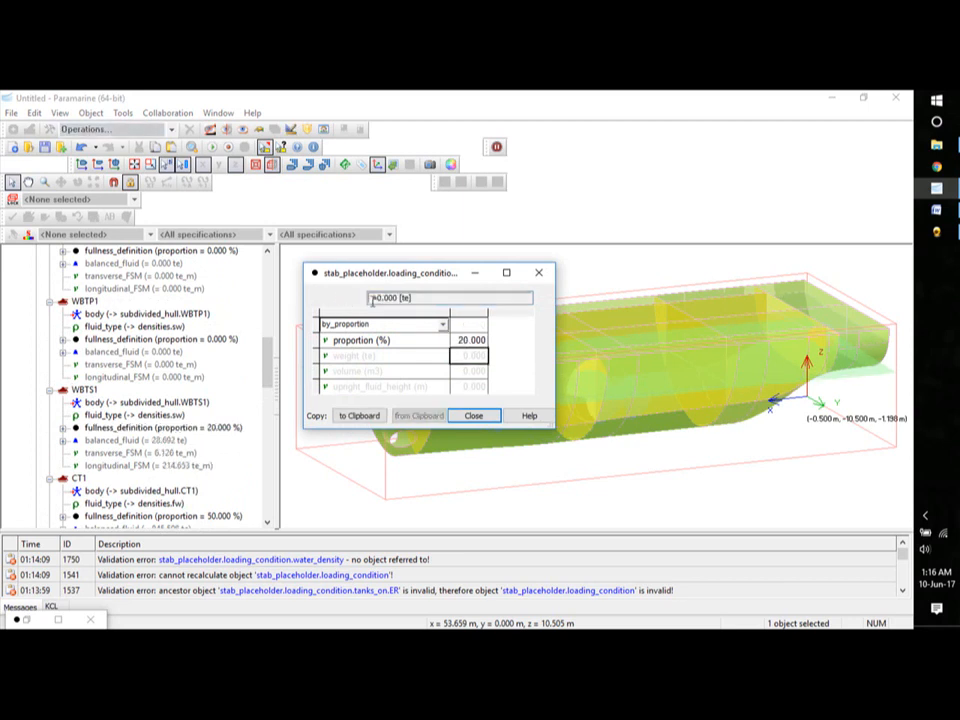
left_click(473, 415)
- Set the fullness_definition of the WBTP1 tank in tanks_on to a proportion of 50 %
middle_click_drag(548, 467, 596, 456)
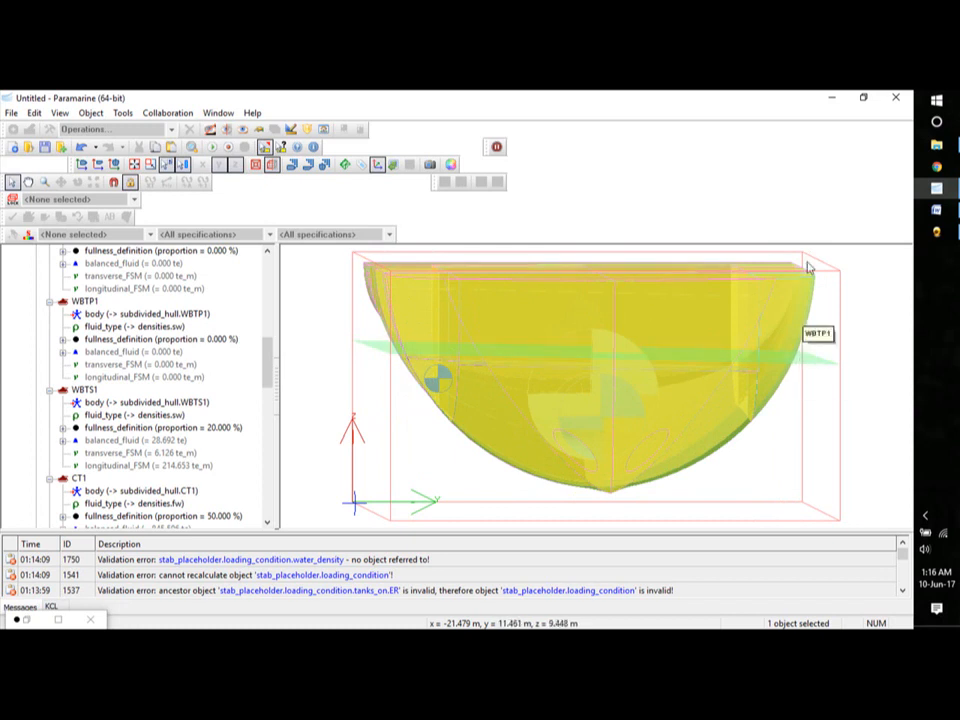
middle_click_drag(799, 422, 700, 410)
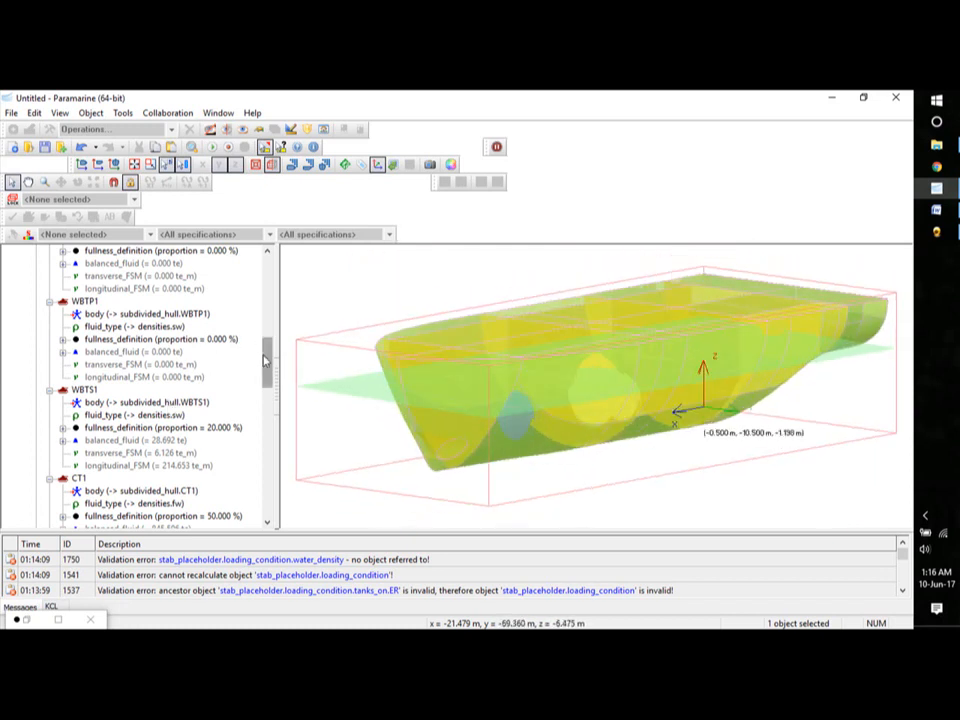
mouse_move(268, 356)
left_mouse_down()
mouse_move(268, 364)
mouse_move(268, 342)
left_mouse_up()
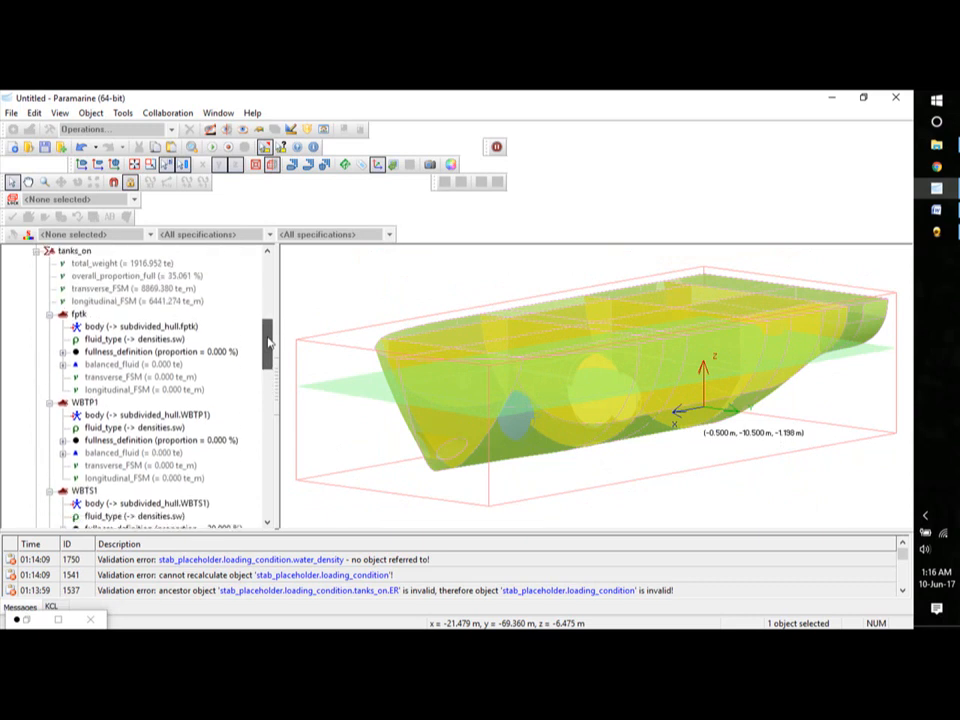
double_click(214, 447)
left_click(462, 341)
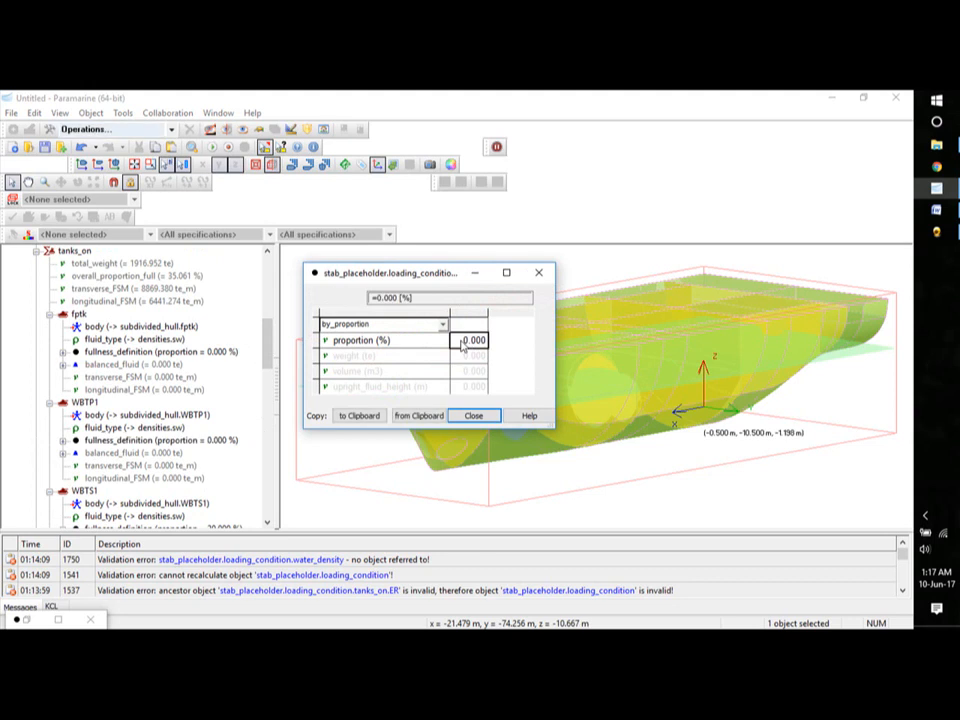
type("50")
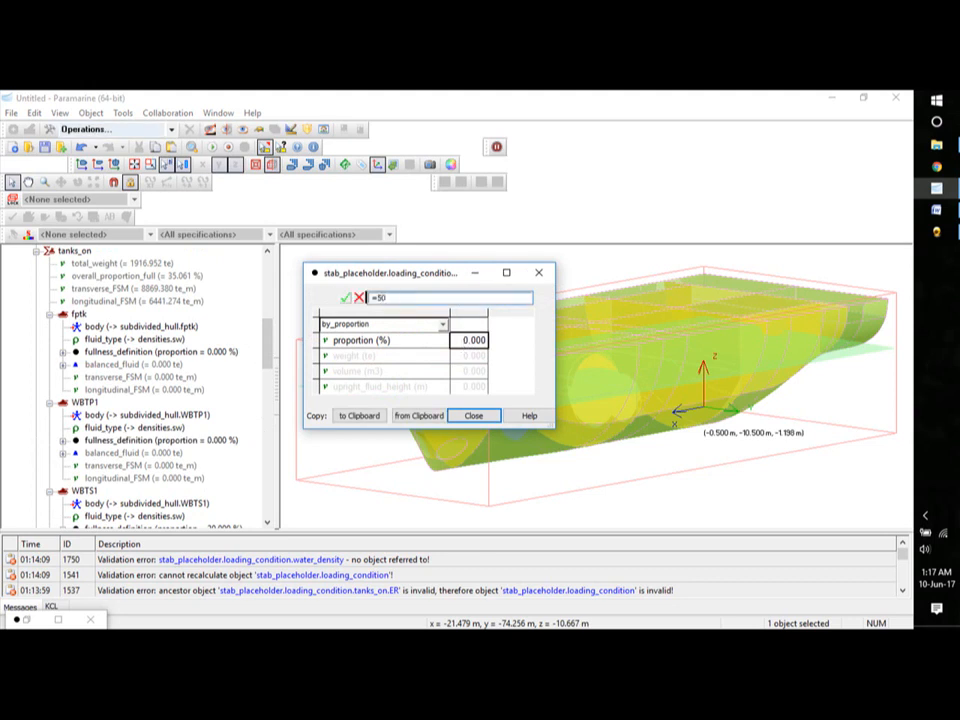
left_click(346, 298)
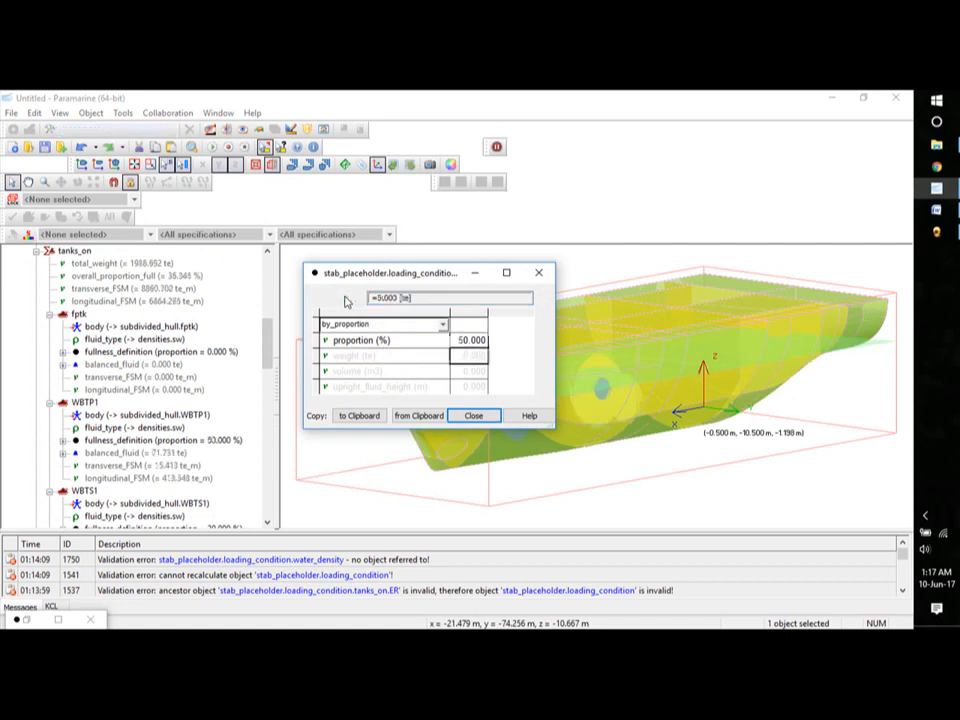
left_click(473, 415)
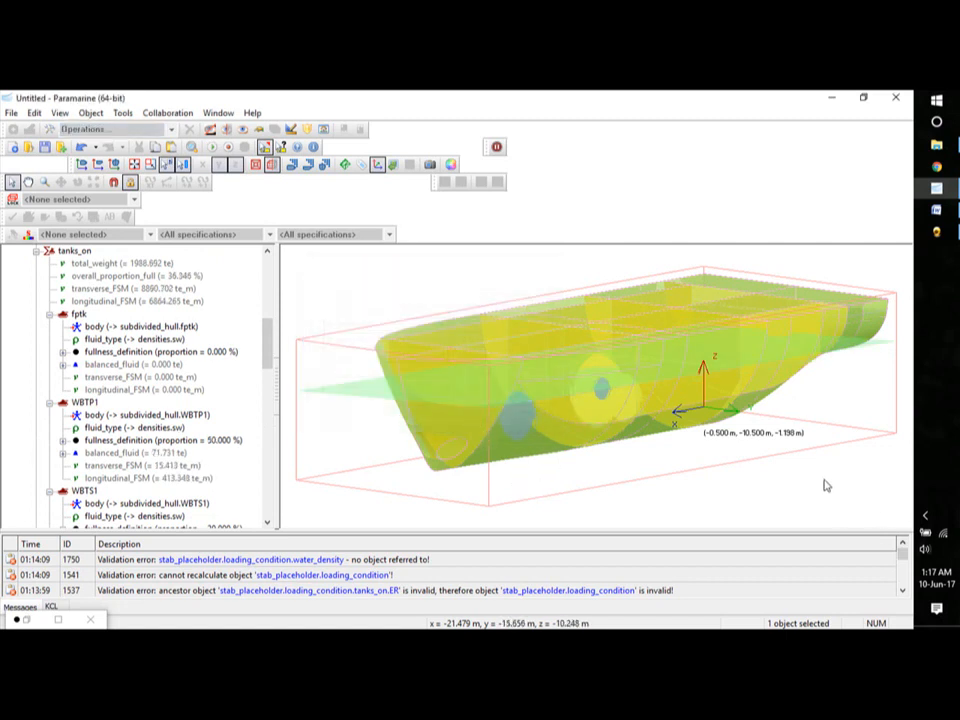
middle_click_drag(825, 480, 789, 475)
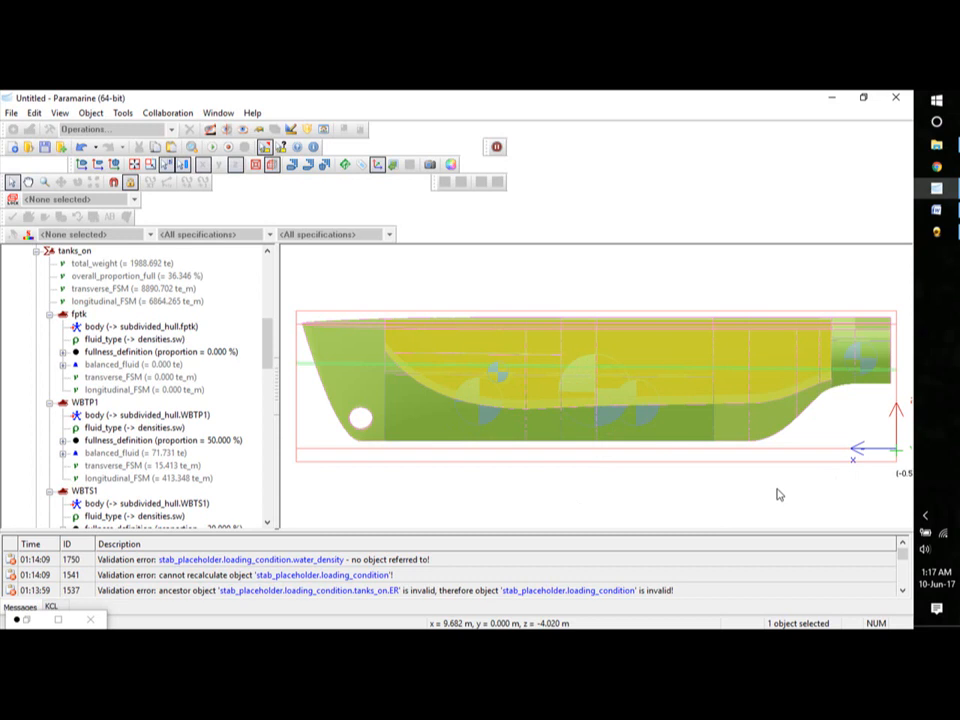
- Set the fullness_definition of the Aftpktk tank in tanks_on to a proportion of 100 %
mouse_move(742, 506)
middle_mouse_down()
mouse_move(757, 526)
mouse_move(771, 508)
mouse_move(754, 497)
mouse_move(727, 510)
mouse_move(744, 510)
middle_mouse_up()
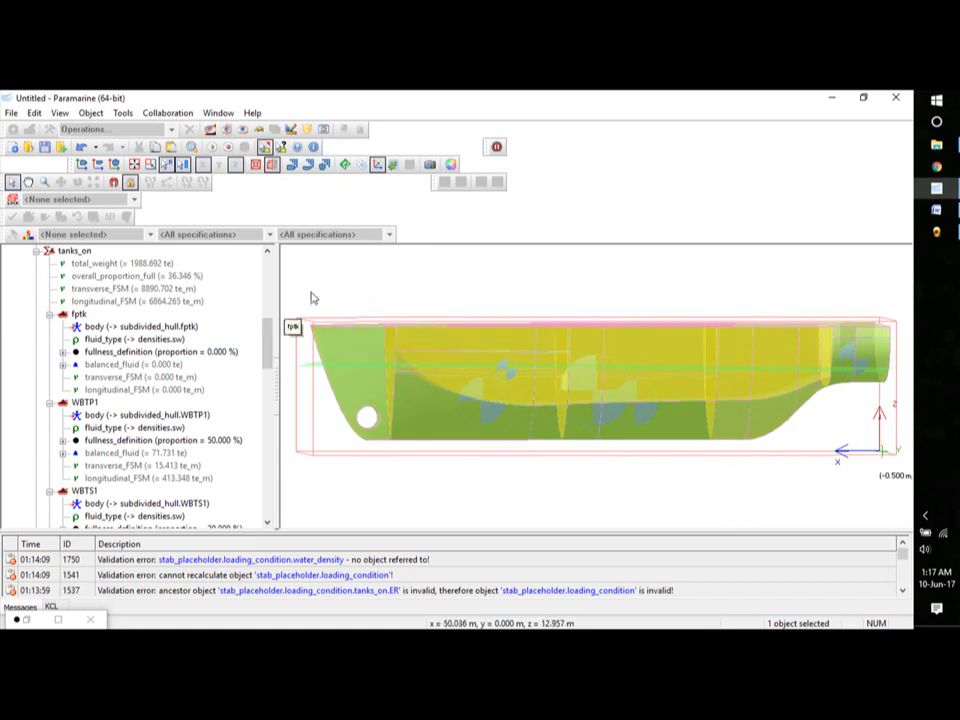
left_click_drag(268, 332, 244, 433)
double_click(226, 441)
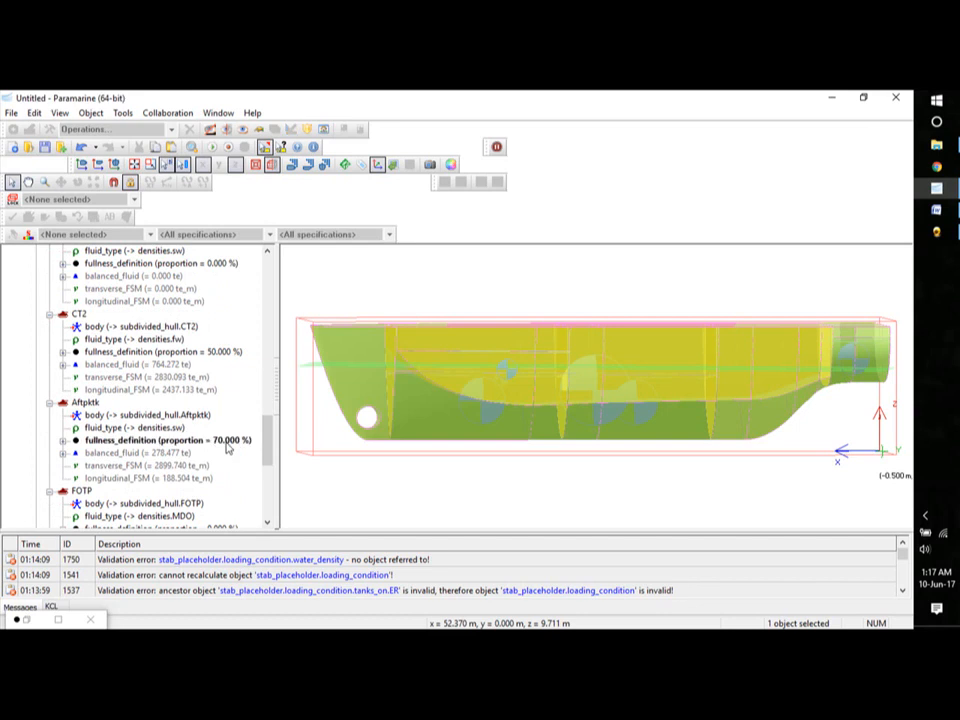
left_click(471, 341)
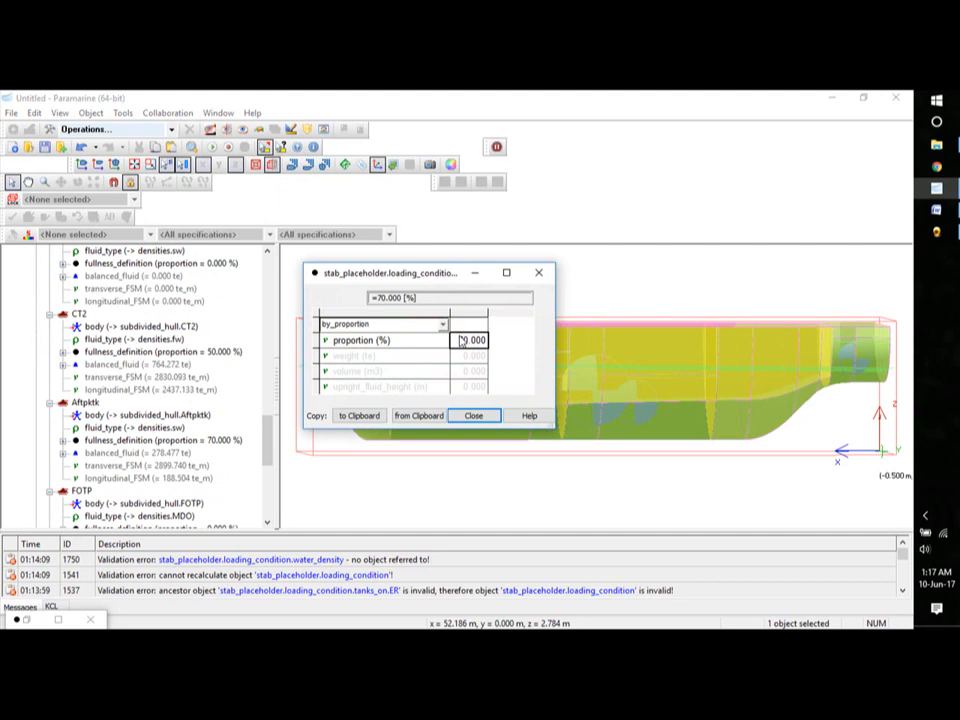
type("1")
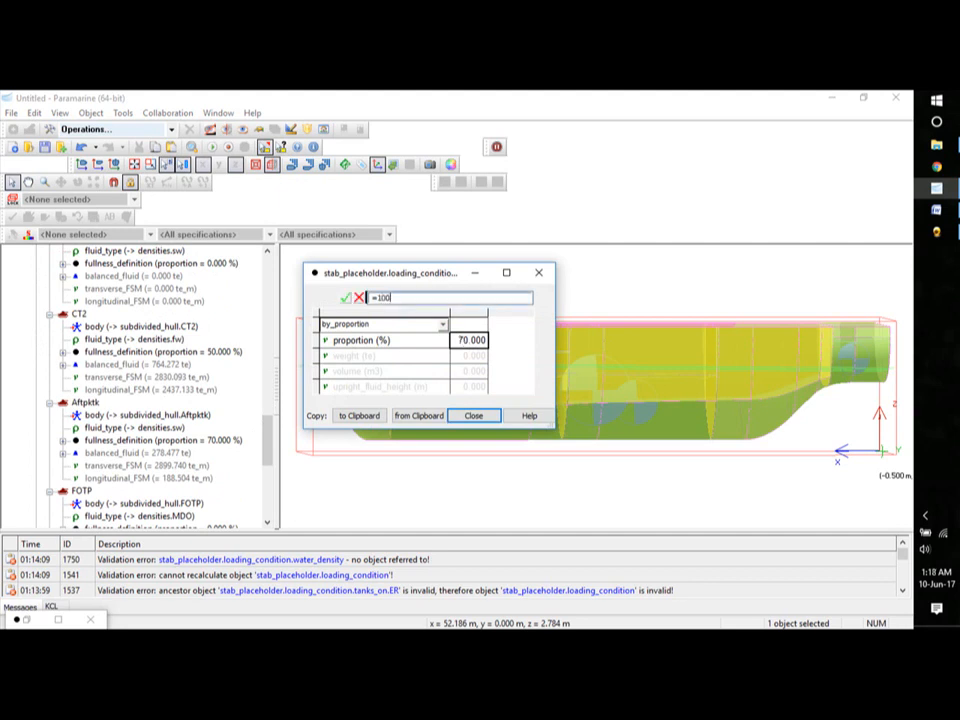
type("00")
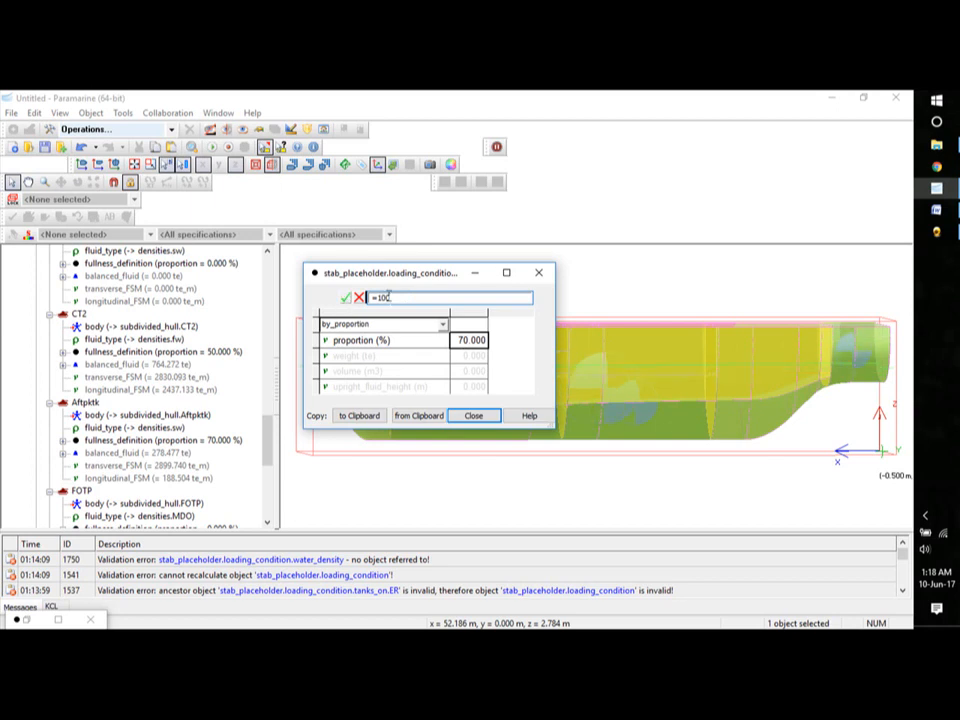
left_click(345, 297)
left_click(473, 415)
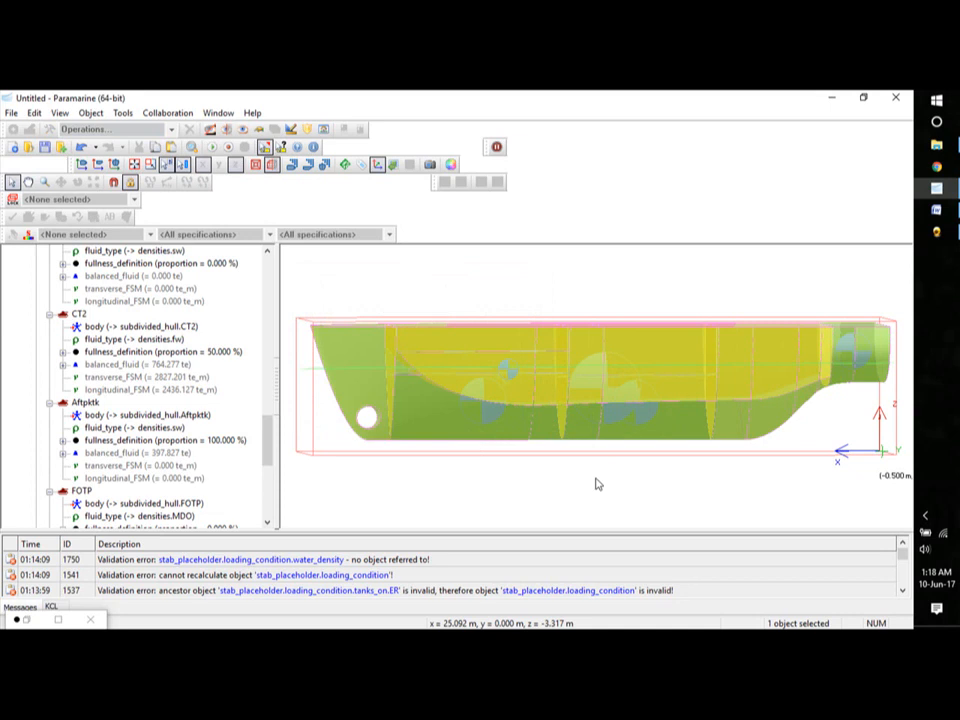
- Collapse tanks_on and loading_condition, and insert a GZ object from Basic Stability into stab_placeholder
left_click_drag(266, 450, 268, 318)
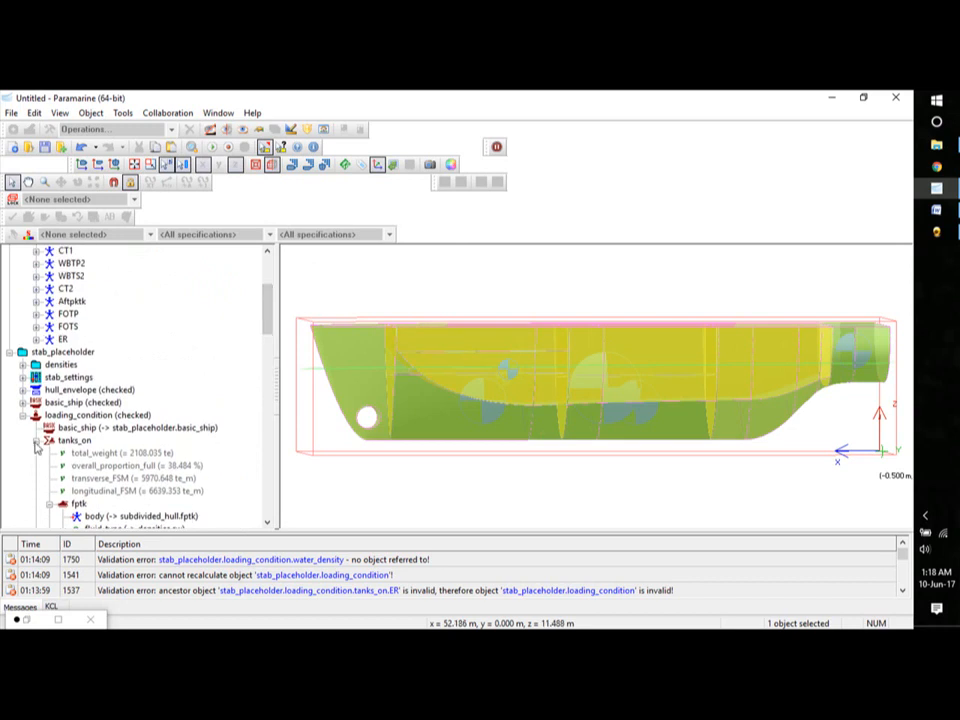
left_click(36, 442)
left_click(23, 442)
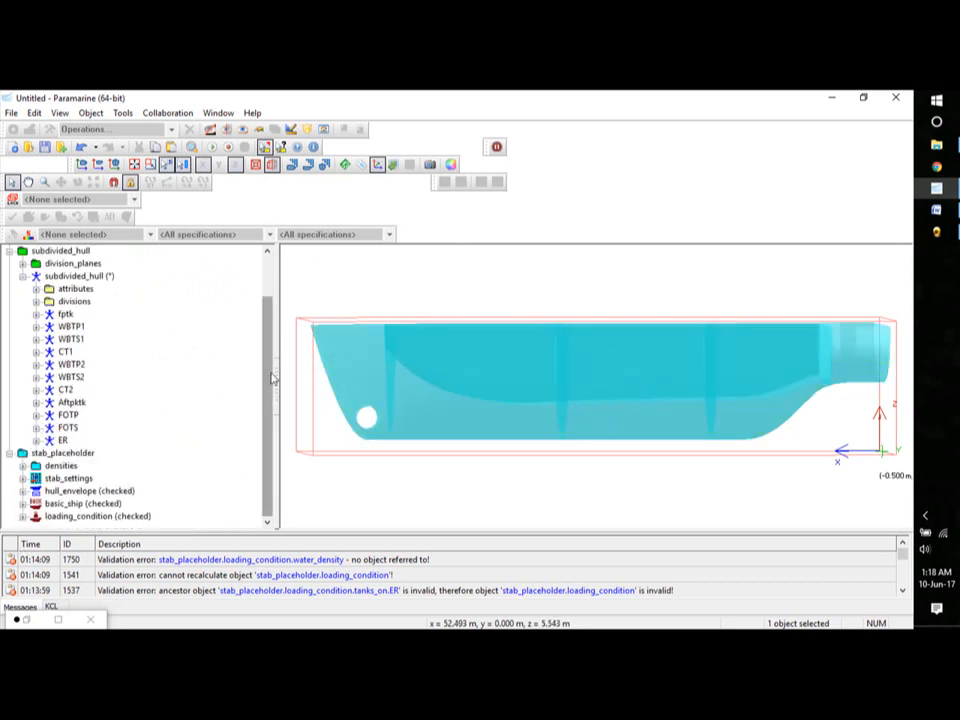
left_click(61, 456)
left_click(13, 130)
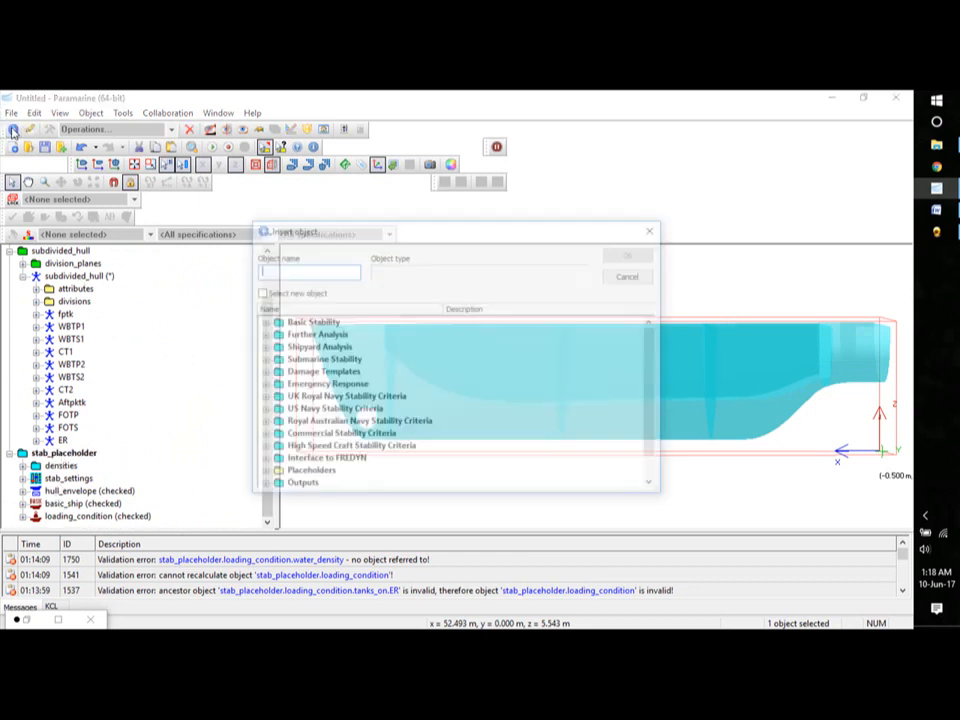
left_click(934, 233)
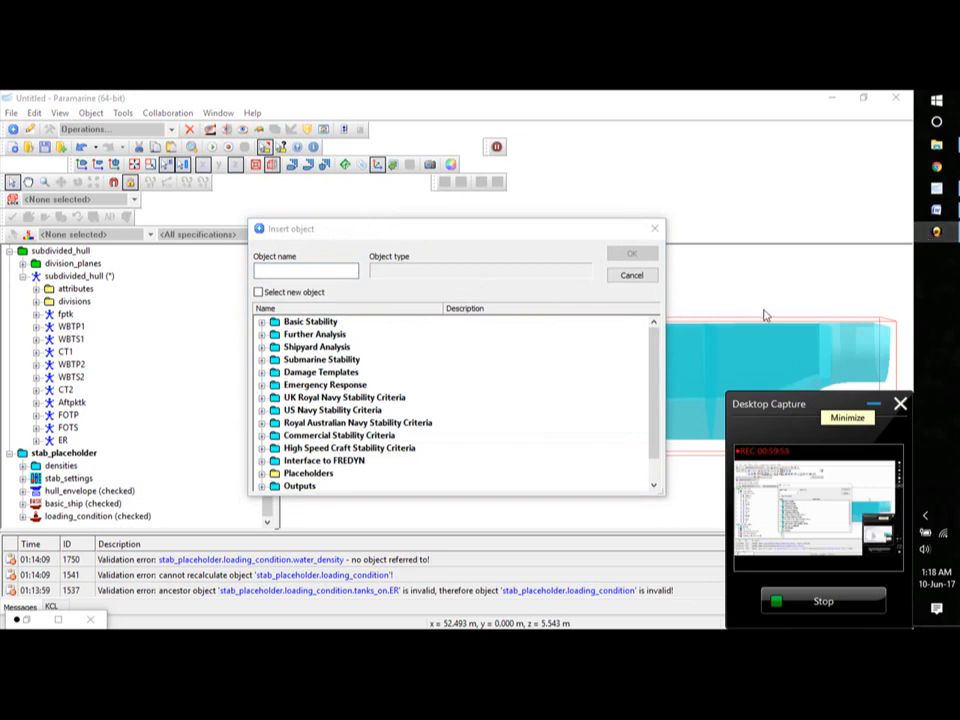
left_click(875, 406)
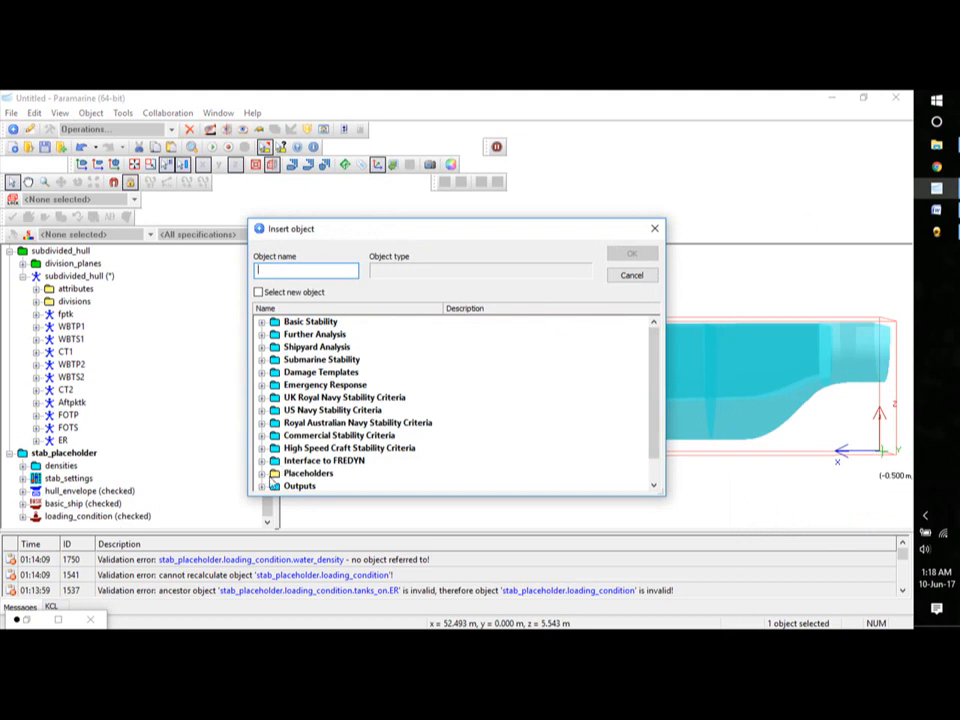
double_click(272, 322)
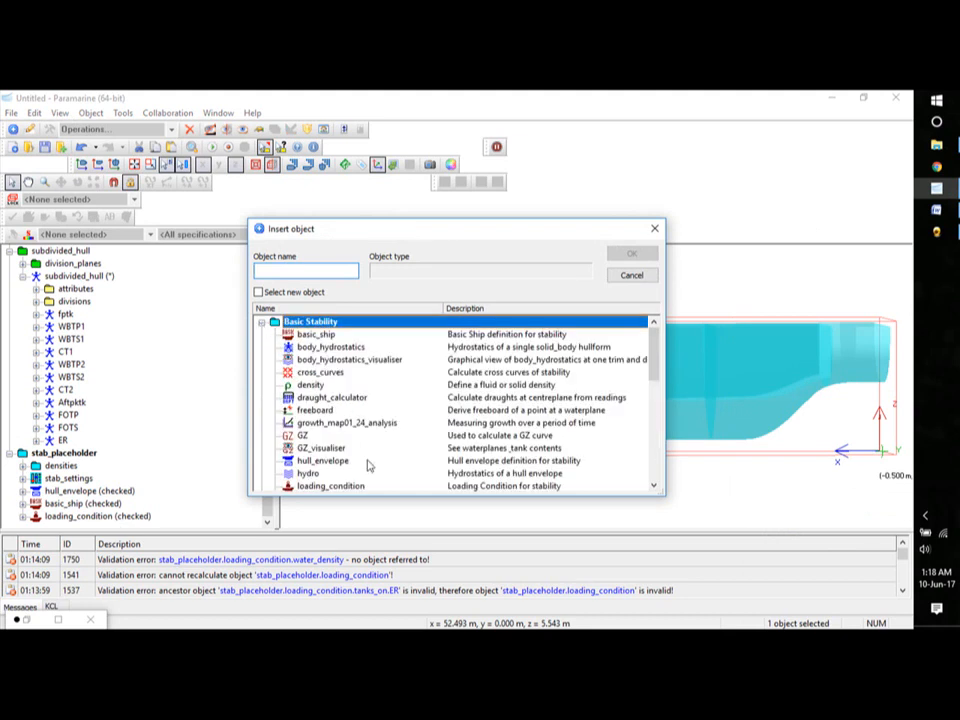
double_click(303, 435)
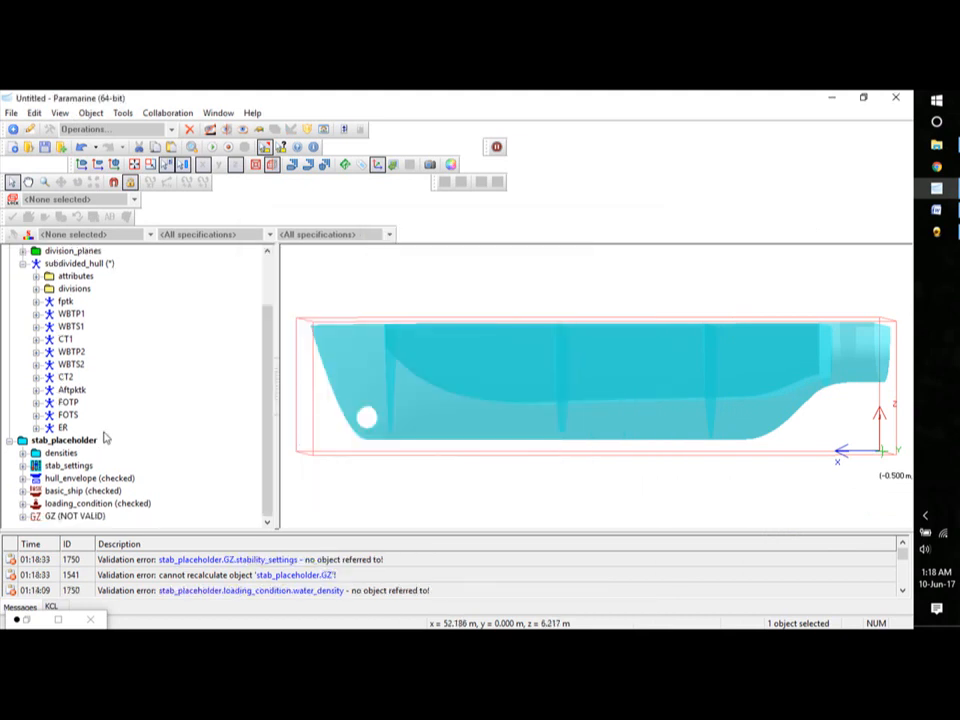
- Expand the GZ object and assign stab_placeholder.stab_settings to its stability_settings
left_click(22, 517)
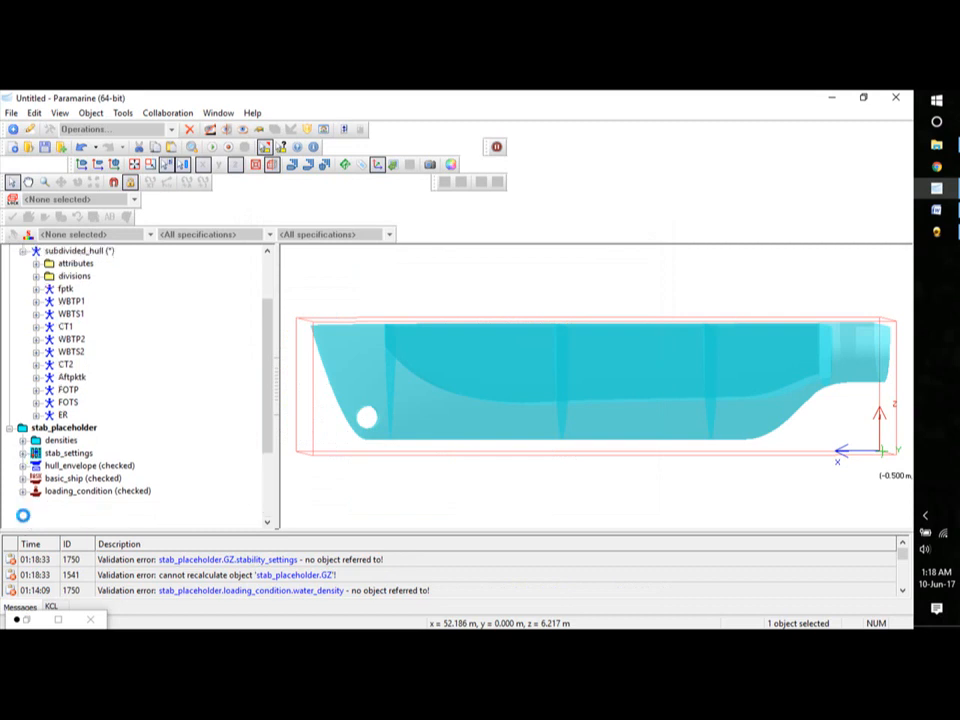
left_click_drag(266, 384, 268, 413)
scroll(140, 398, "down", 2)
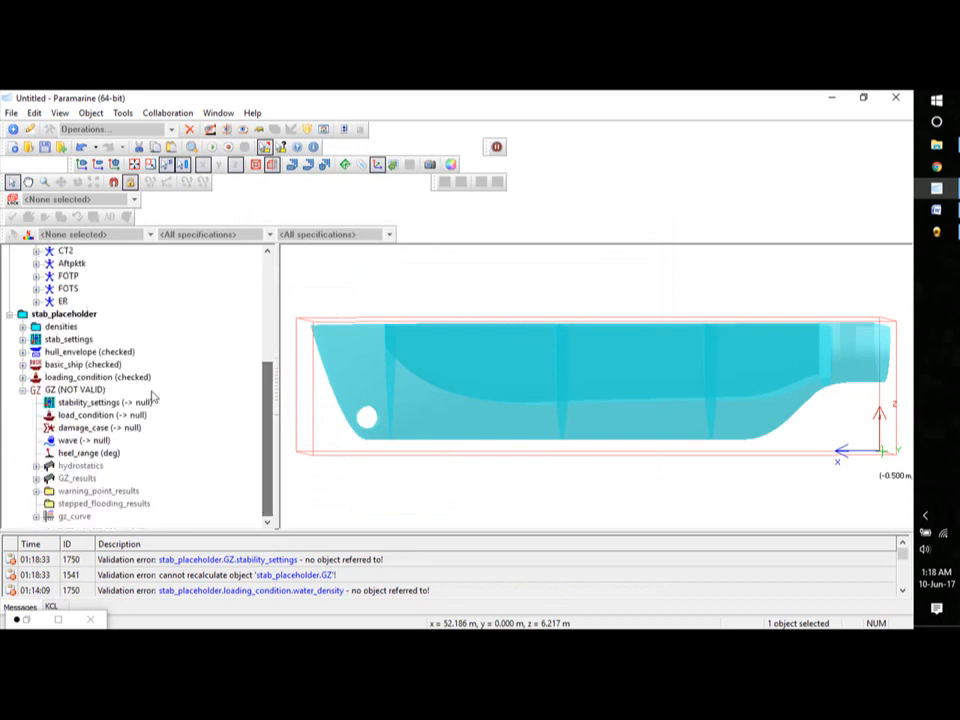
double_click(128, 402)
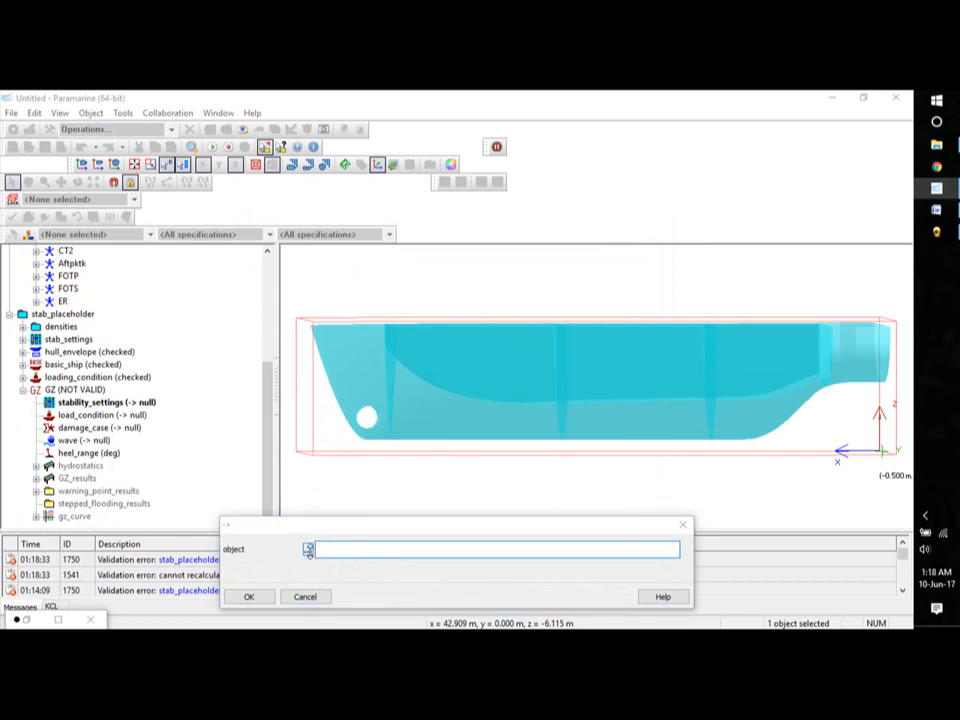
left_click(308, 551)
left_click(385, 237)
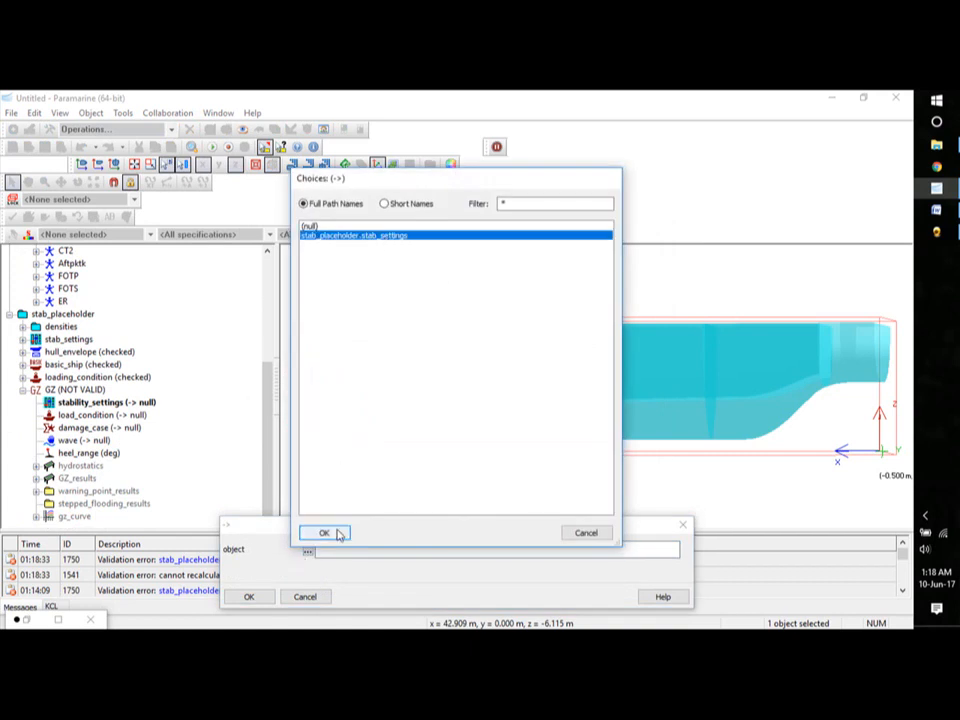
left_click(336, 533)
- Assign stab_placeholder.loading_condition to the load_condition of the GZ object
double_click(99, 417)
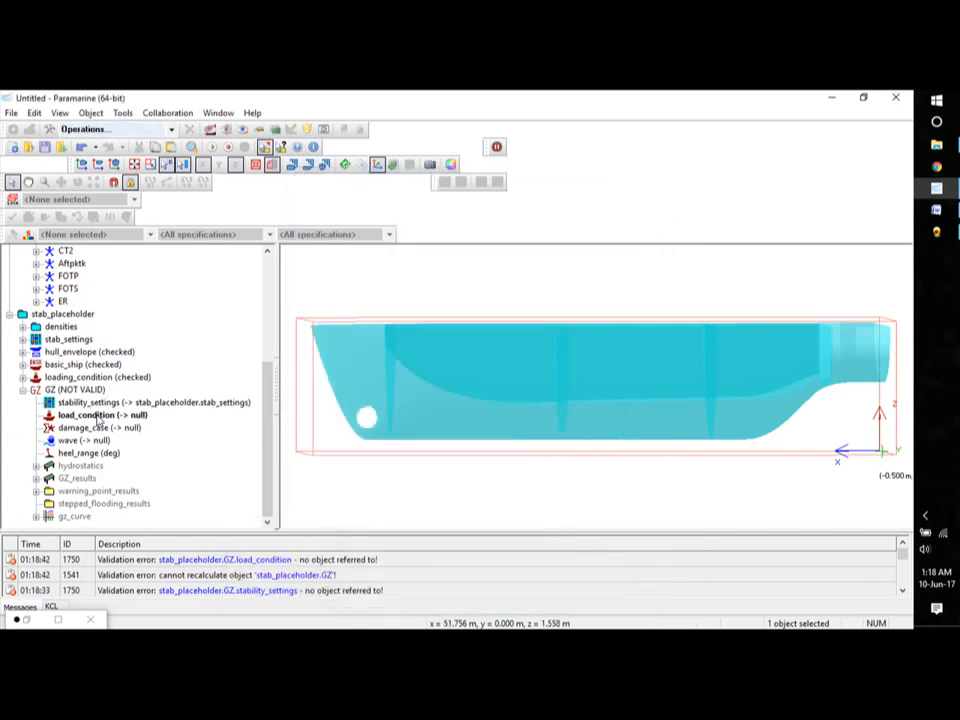
left_click(308, 551)
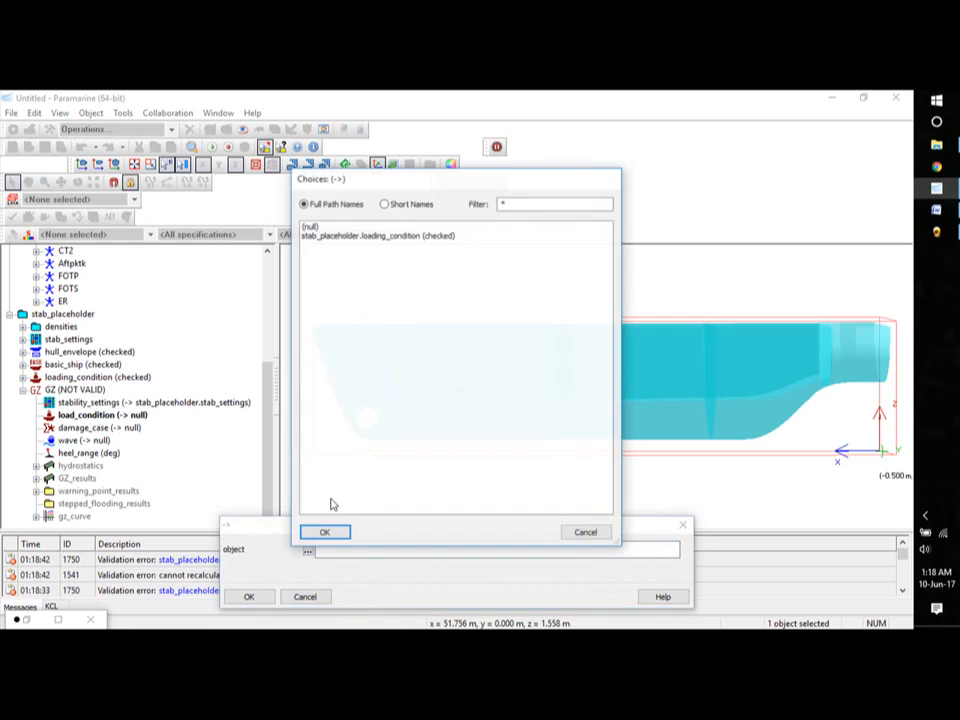
left_click(386, 236)
left_click(325, 532)
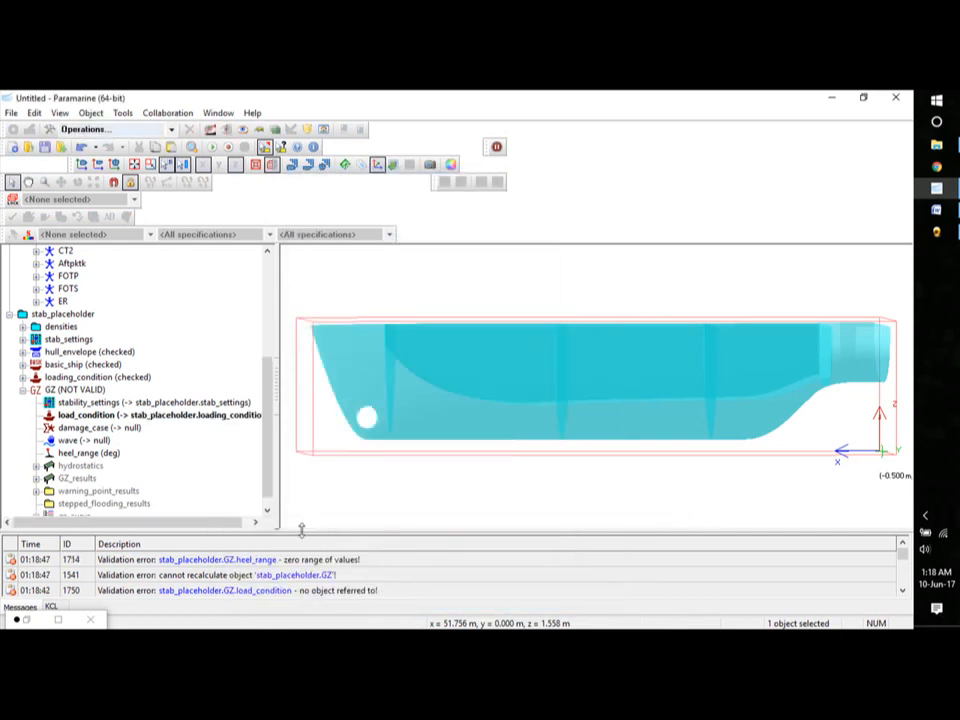
- Insert a var object named 30p in the heel_range of GZ and set it to 30 deg
left_click(84, 455)
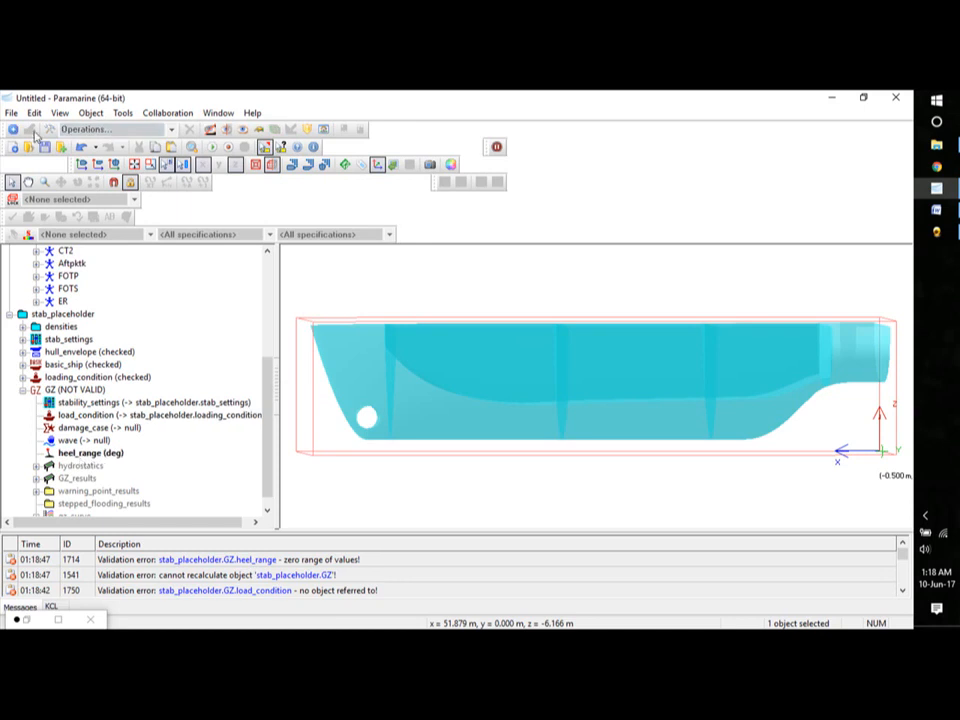
left_click(11, 129)
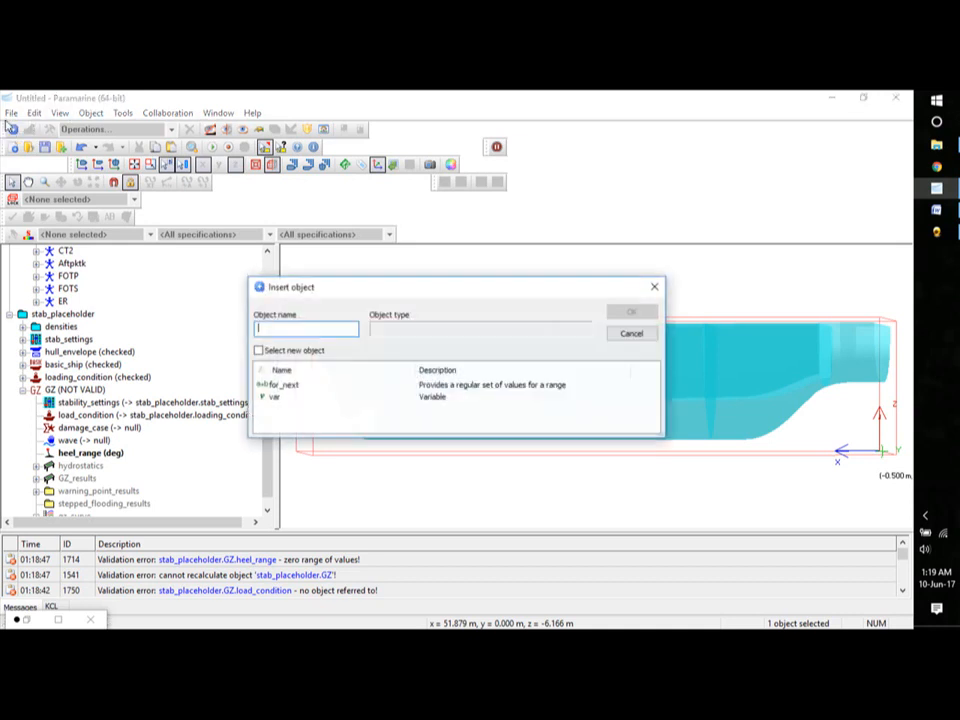
left_click(274, 397)
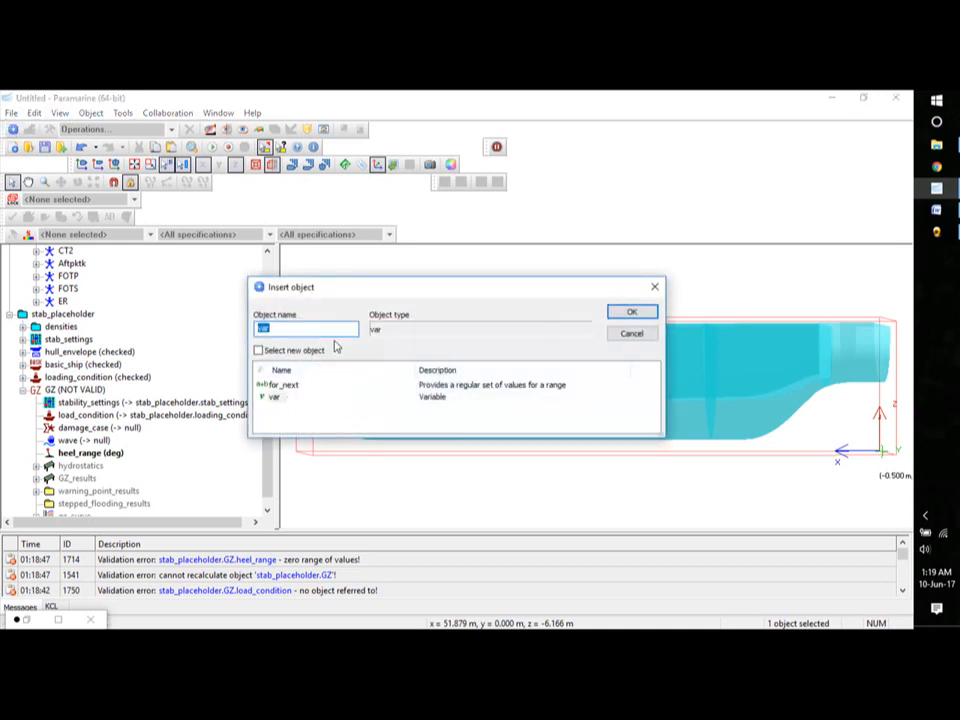
type("30p")
left_click(632, 312)
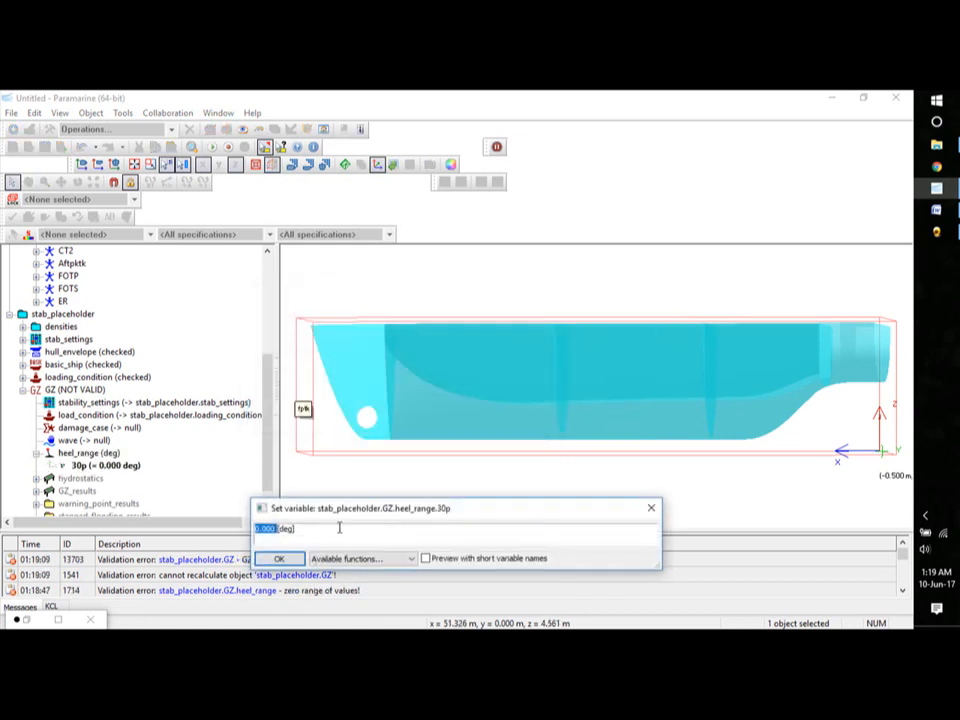
type("30")
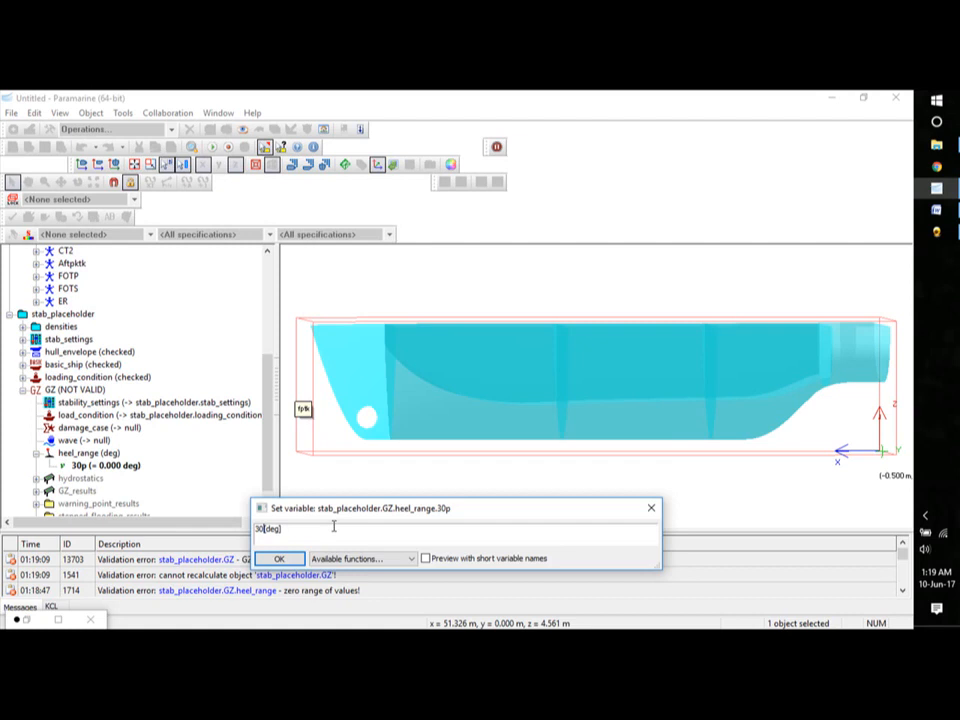
left_click(290, 560)
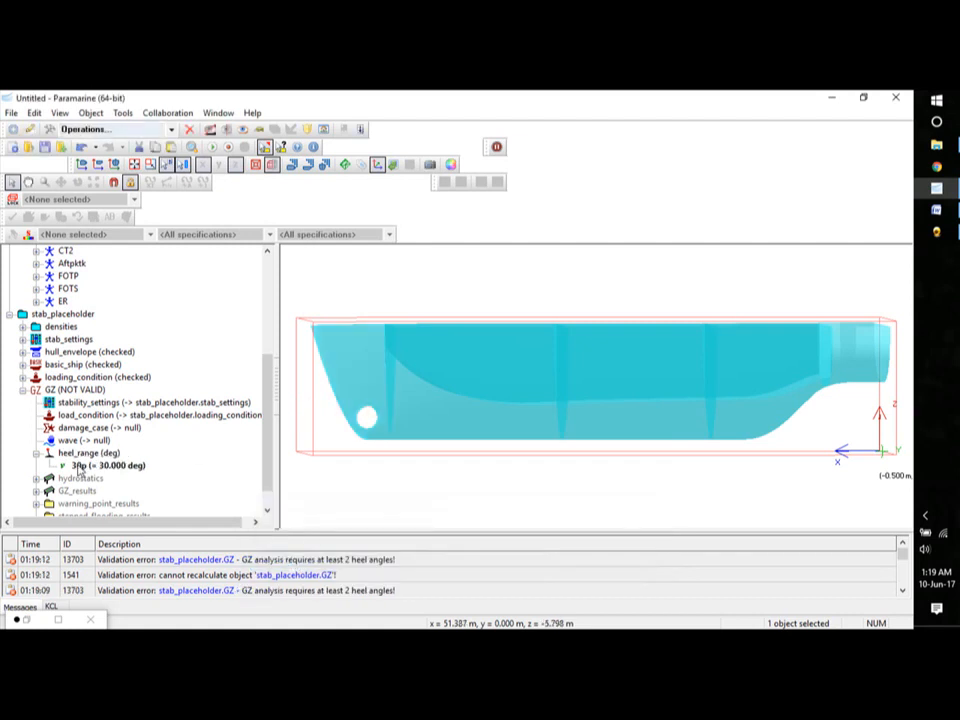
- Paste six copies of the 30p variable into the heel_range of GZ
key("Up")
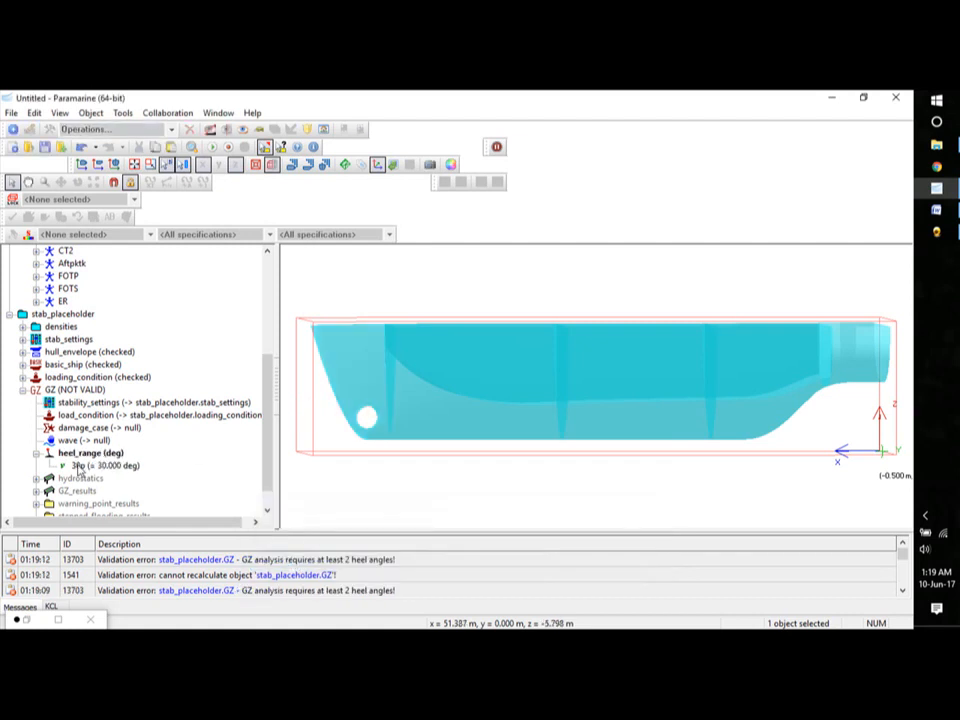
key("ctrl+v")
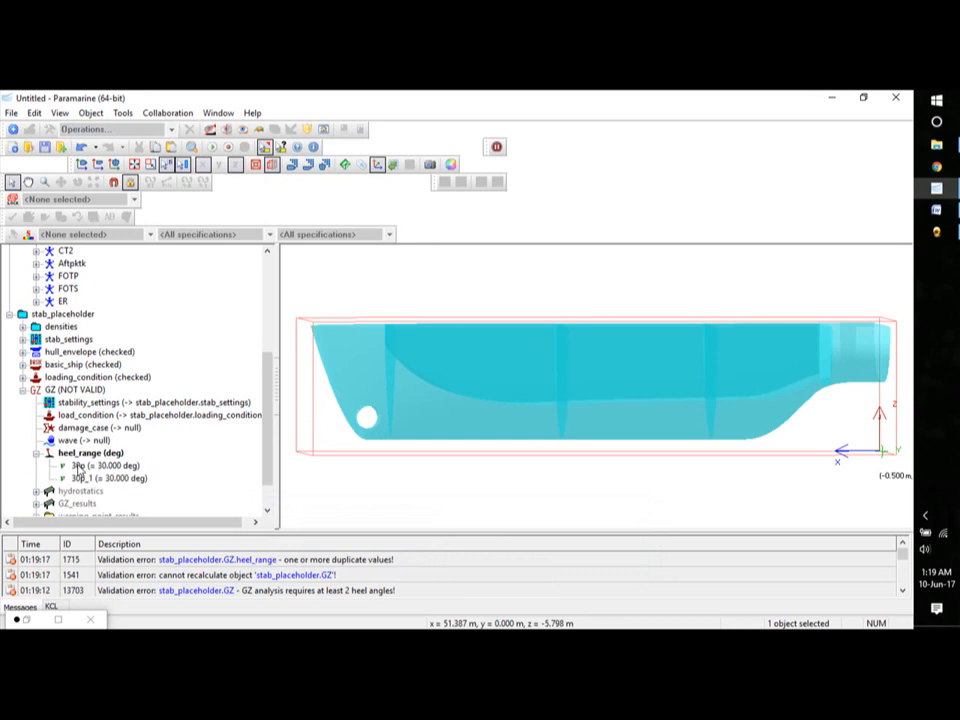
key("ctrl+v")
key("ctrl+v")
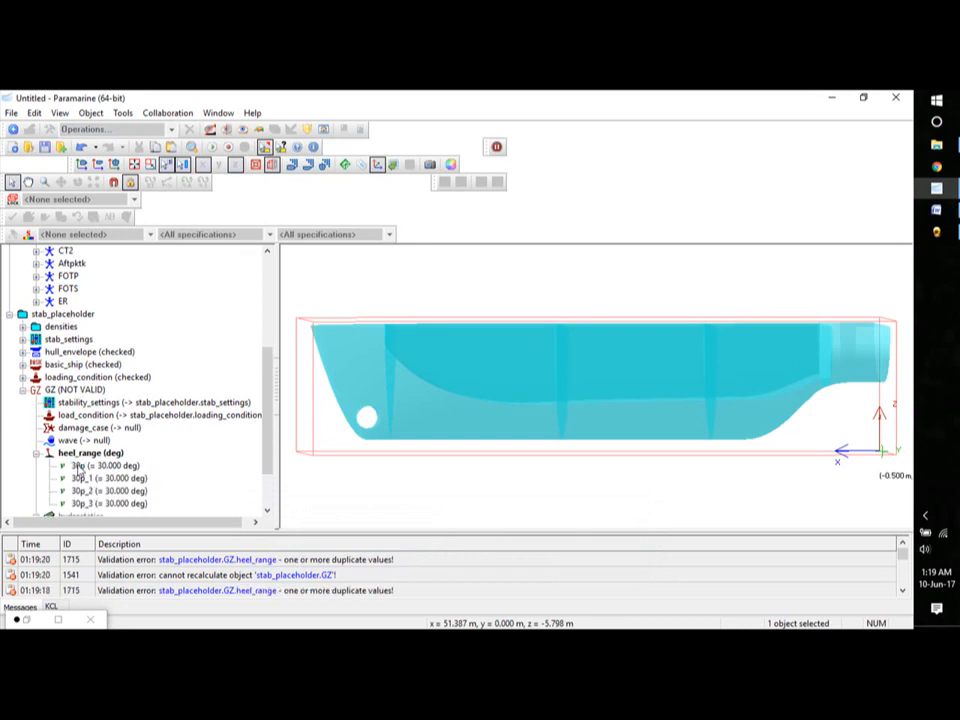
key("ctrl+v")
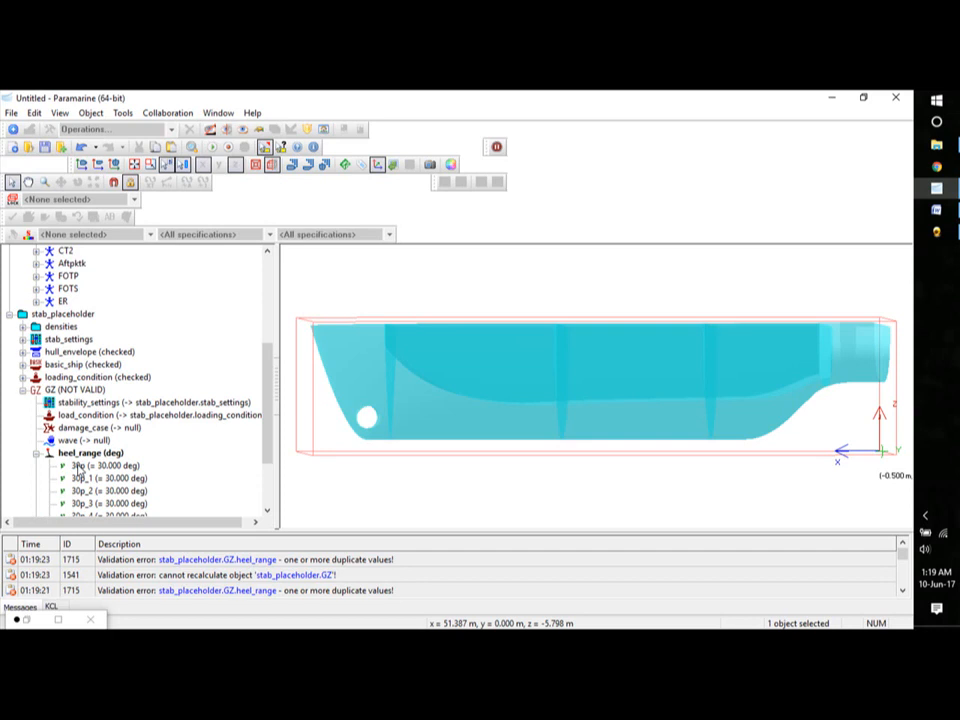
scroll(266, 463, "down", 3)
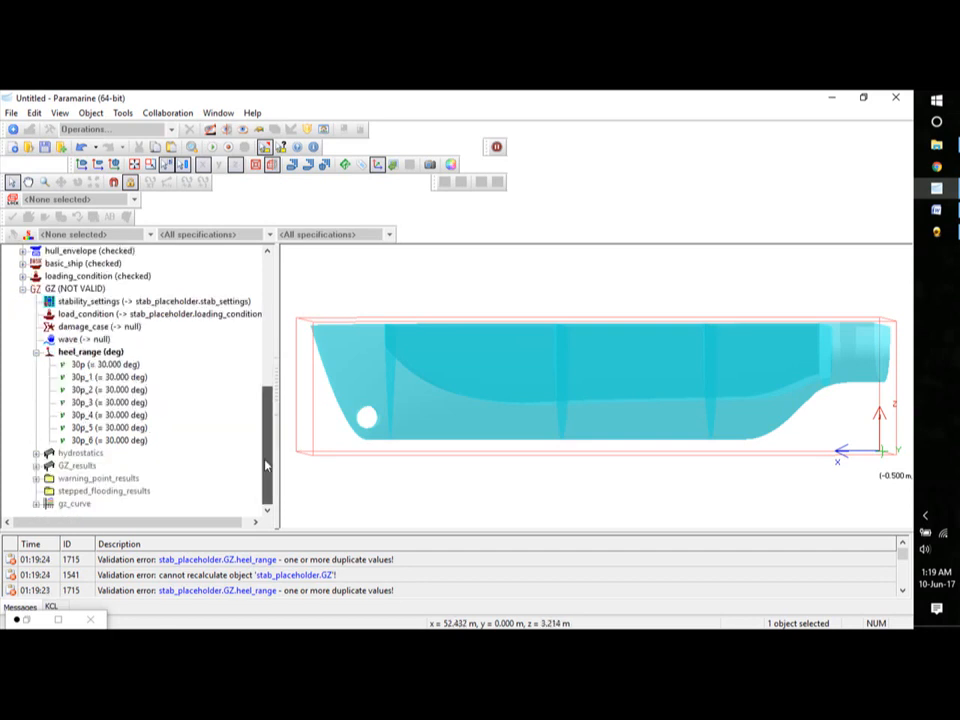
- Rename the heel_range variable 30p_1 as 20p and set it to 20 deg
left_click(89, 379)
right_click(96, 380)
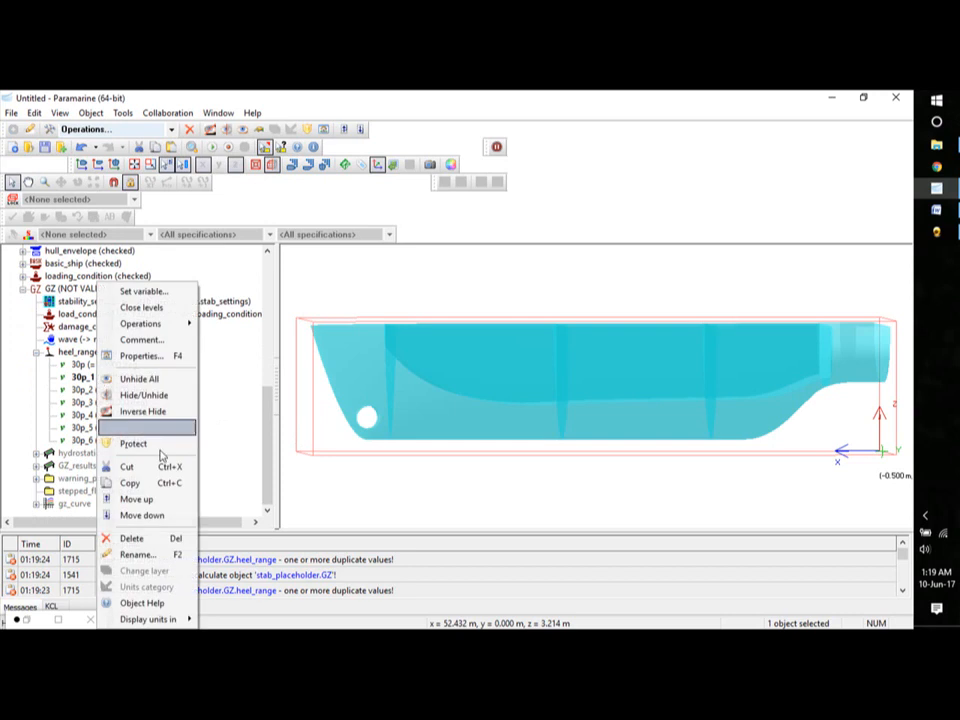
left_click(137, 555)
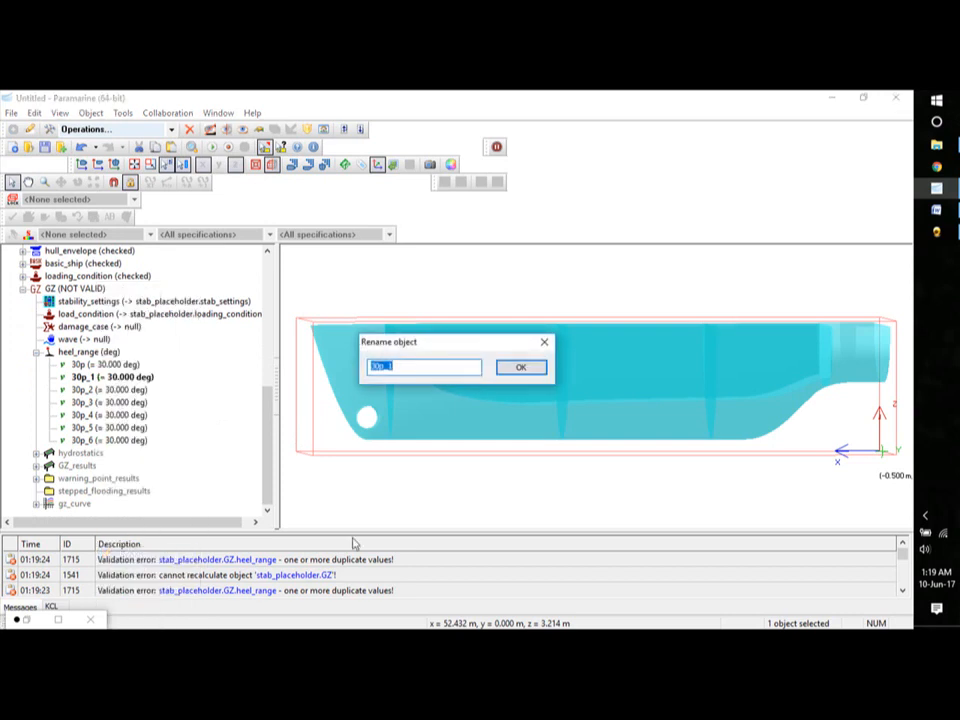
type("20p")
left_click(520, 367)
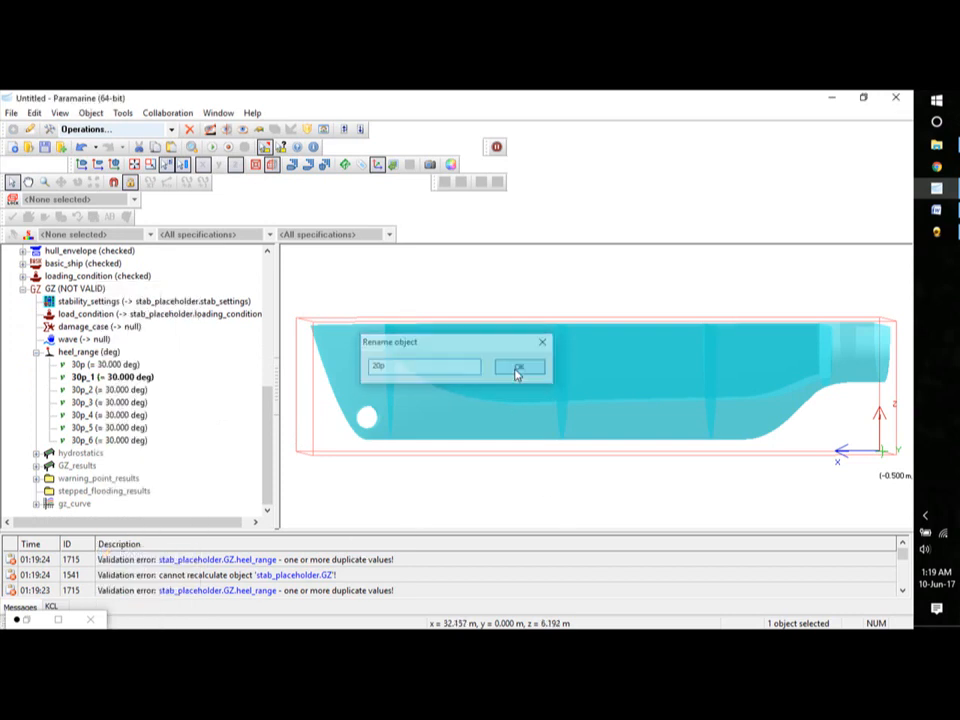
double_click(128, 378)
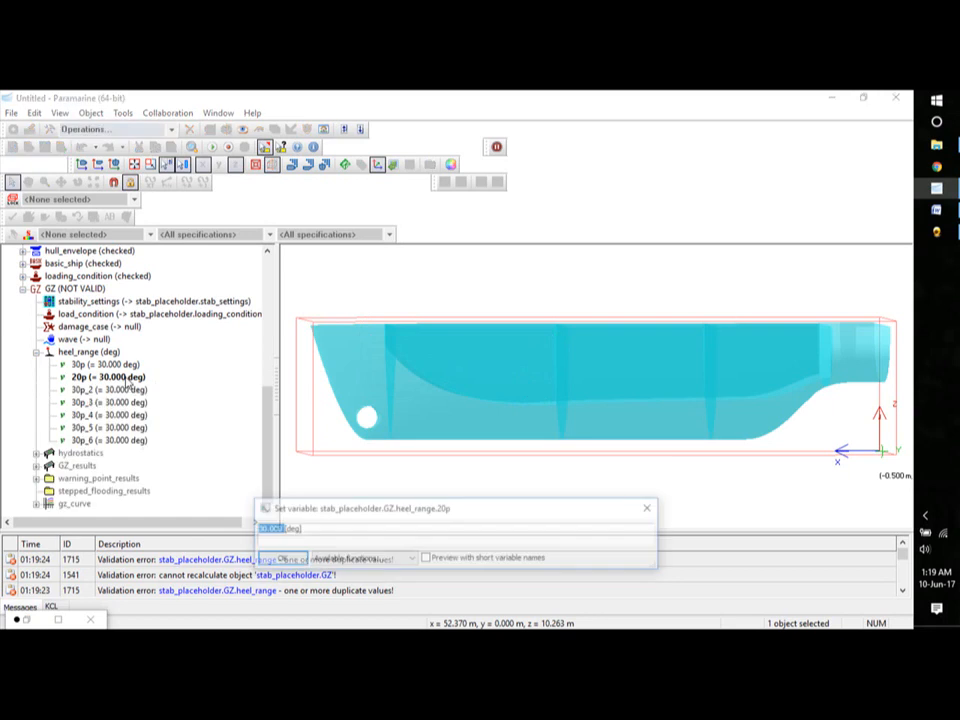
type("20")
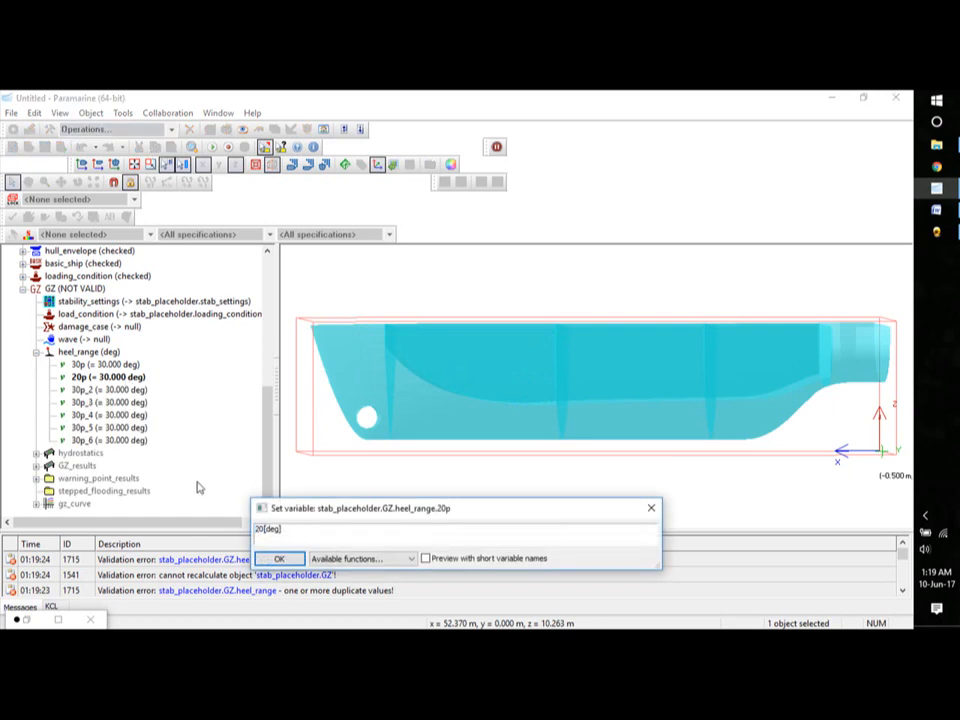
left_click(266, 558)
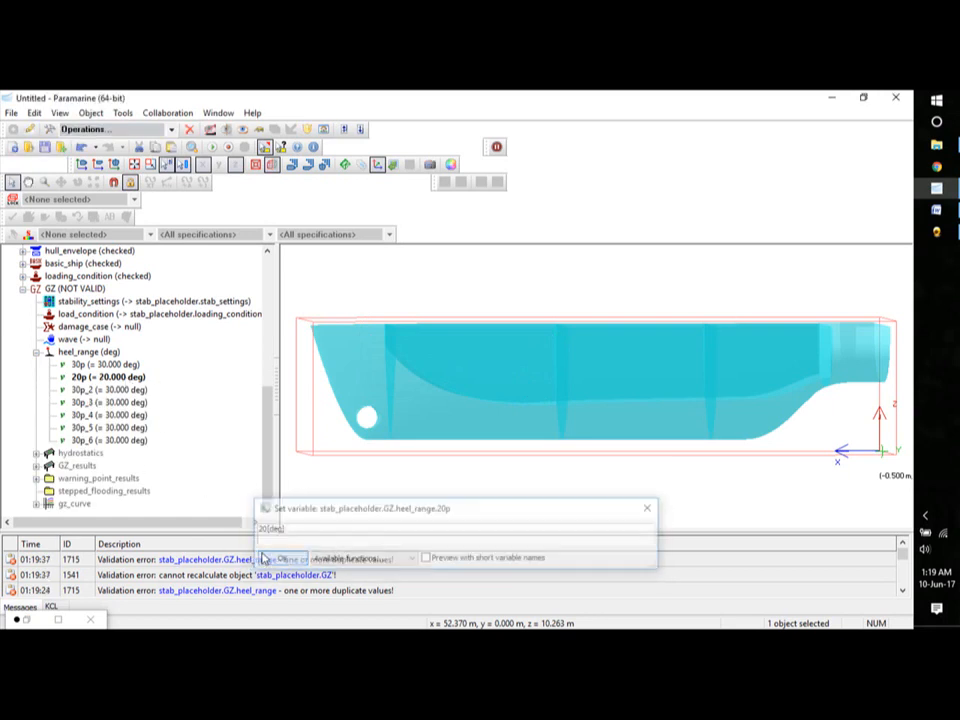
- Rename the heel_range variable 30p_2 as 10p and set it to 10 deg
right_click(103, 389)
left_click(138, 554)
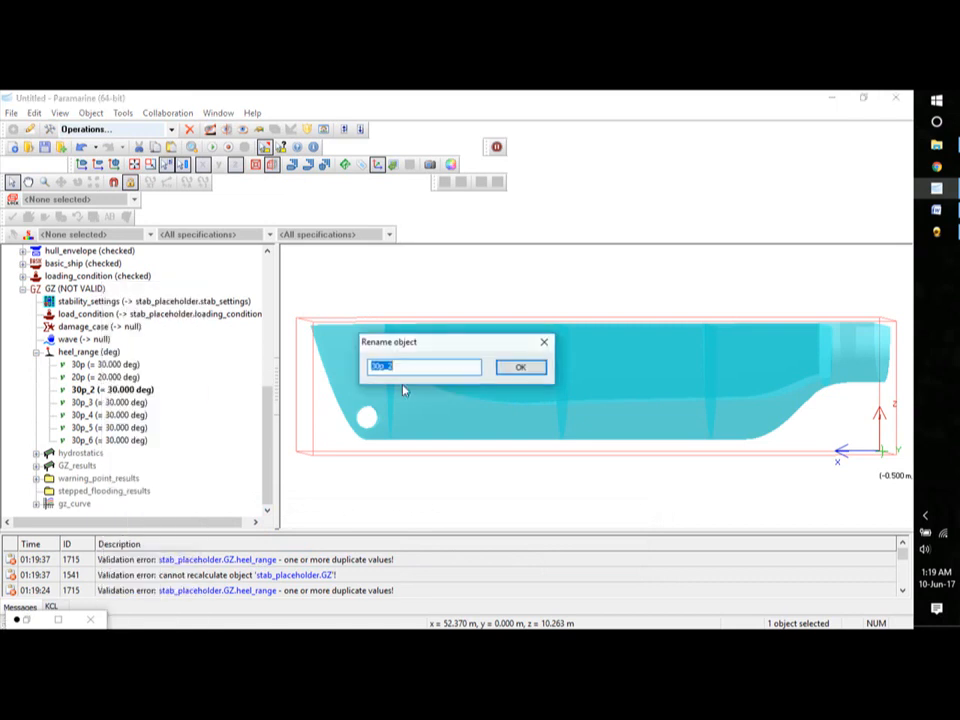
type("1")
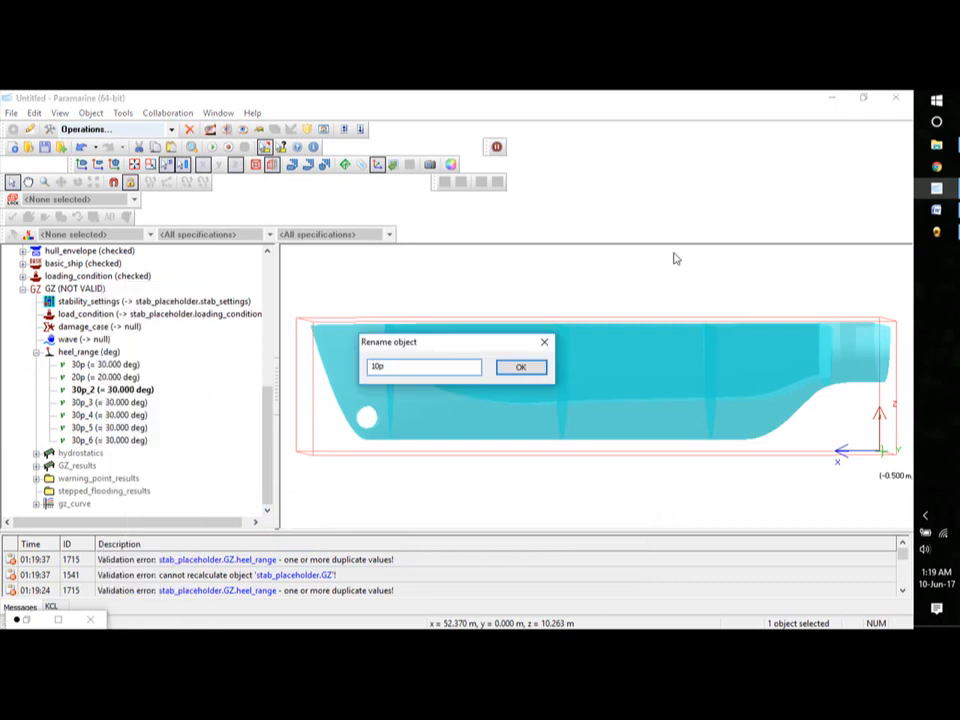
type("0p")
left_click(521, 367)
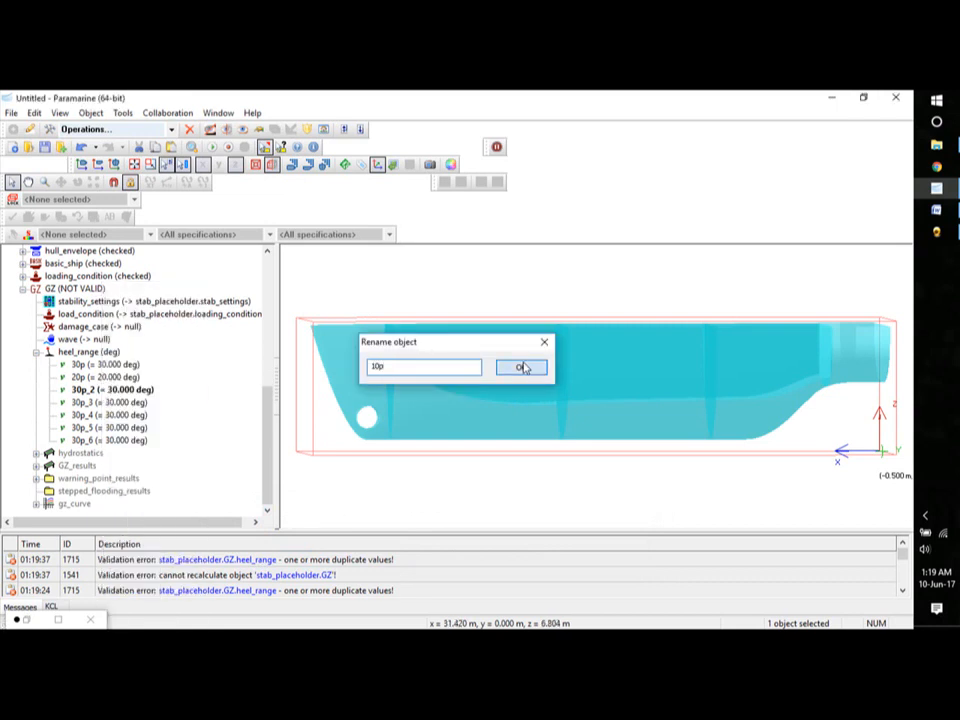
double_click(117, 391)
type("10[deg")
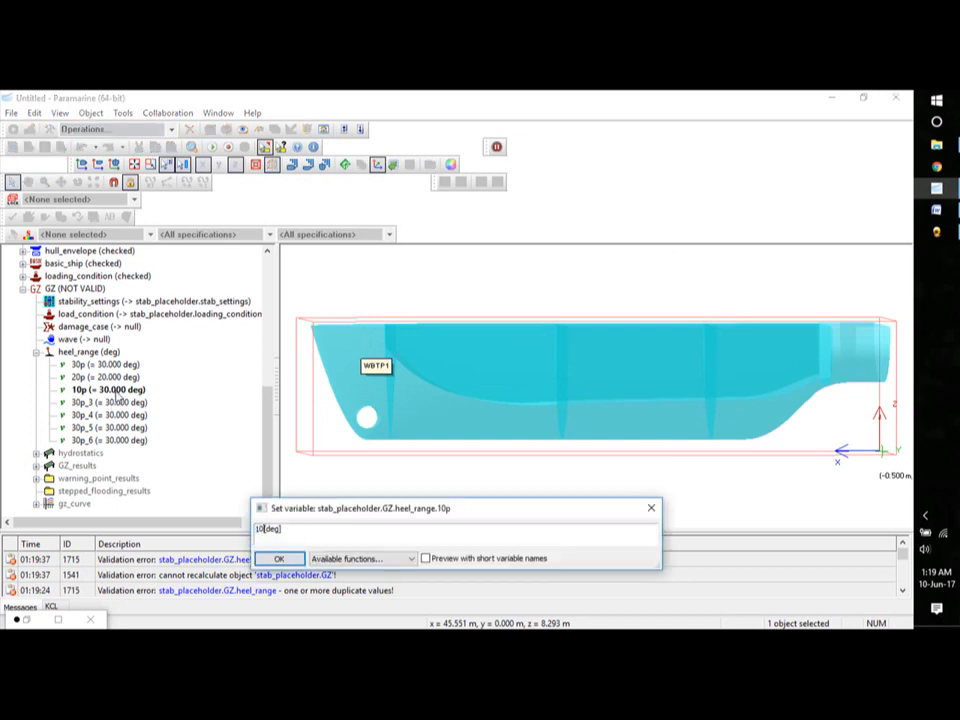
left_click(279, 558)
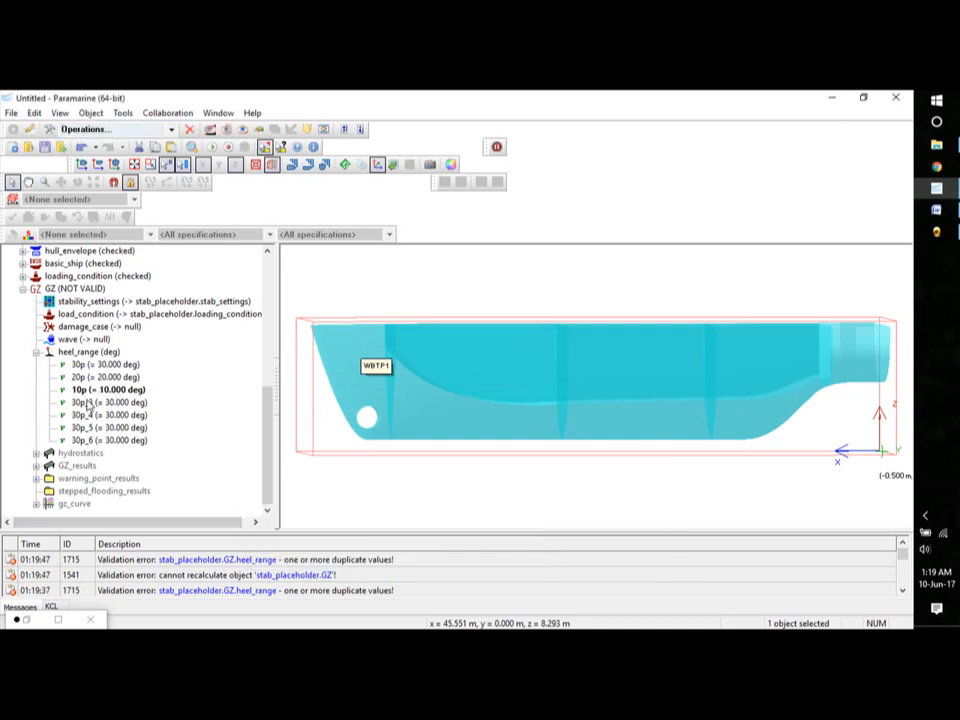
- Rename the heel_range variable 30p_3 as upright and set it to 0 deg
left_click(88, 403)
right_click(88, 410)
left_click(110, 553)
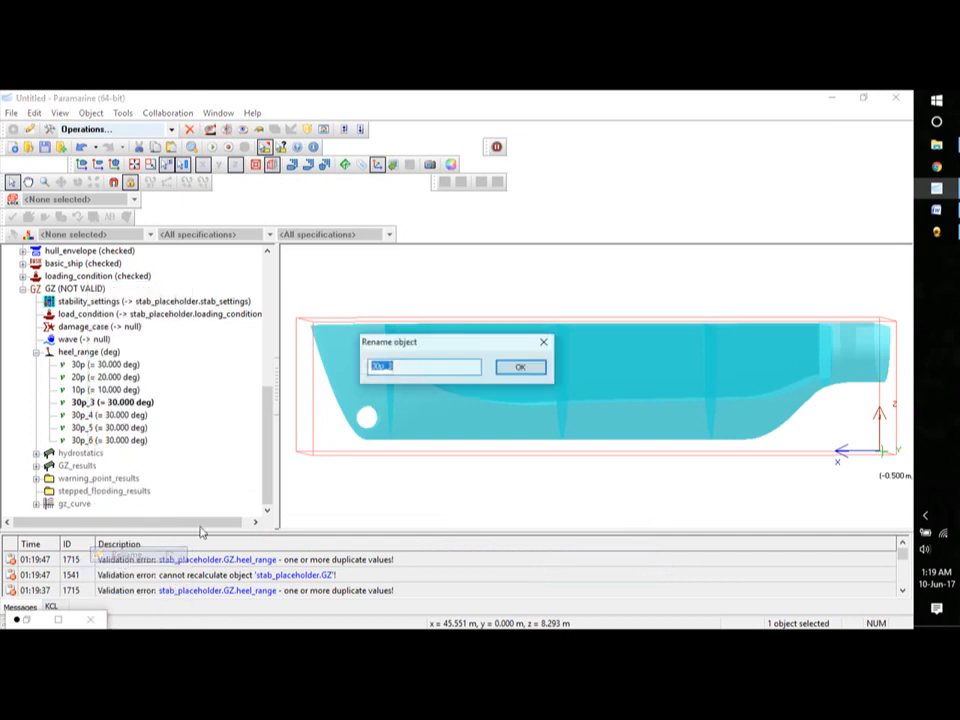
type("upright")
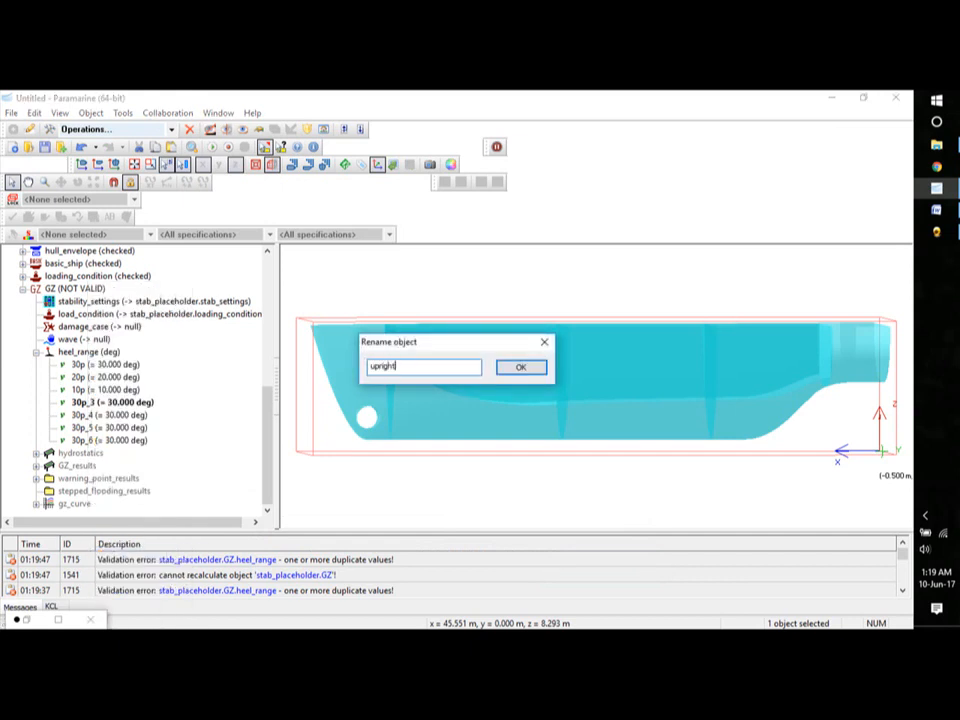
key("Return")
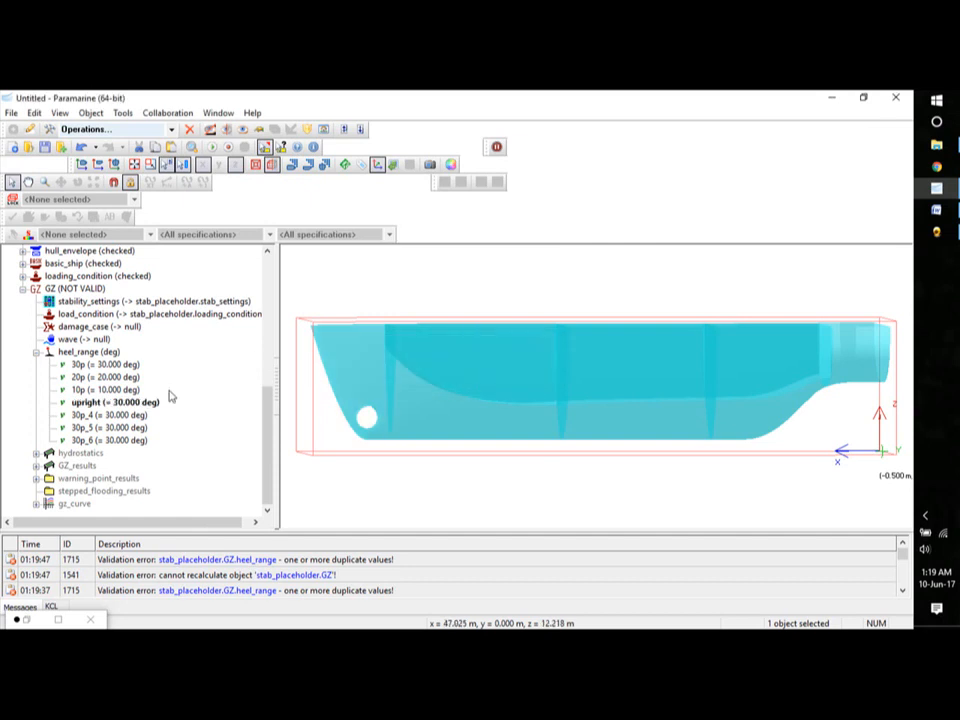
double_click(141, 405)
type("0[deg")
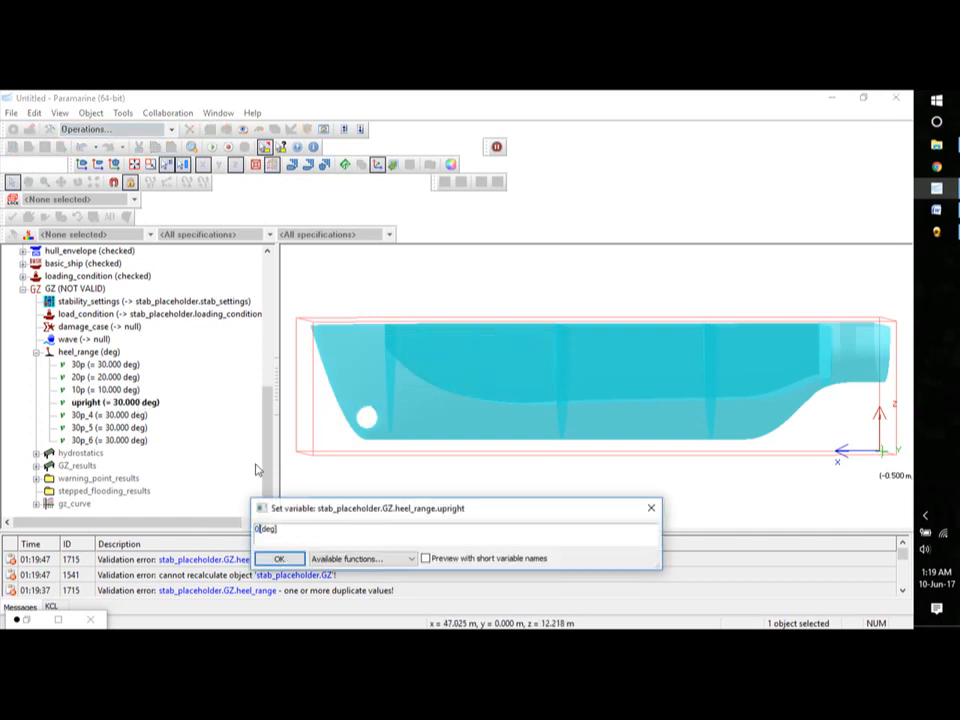
key("Return")
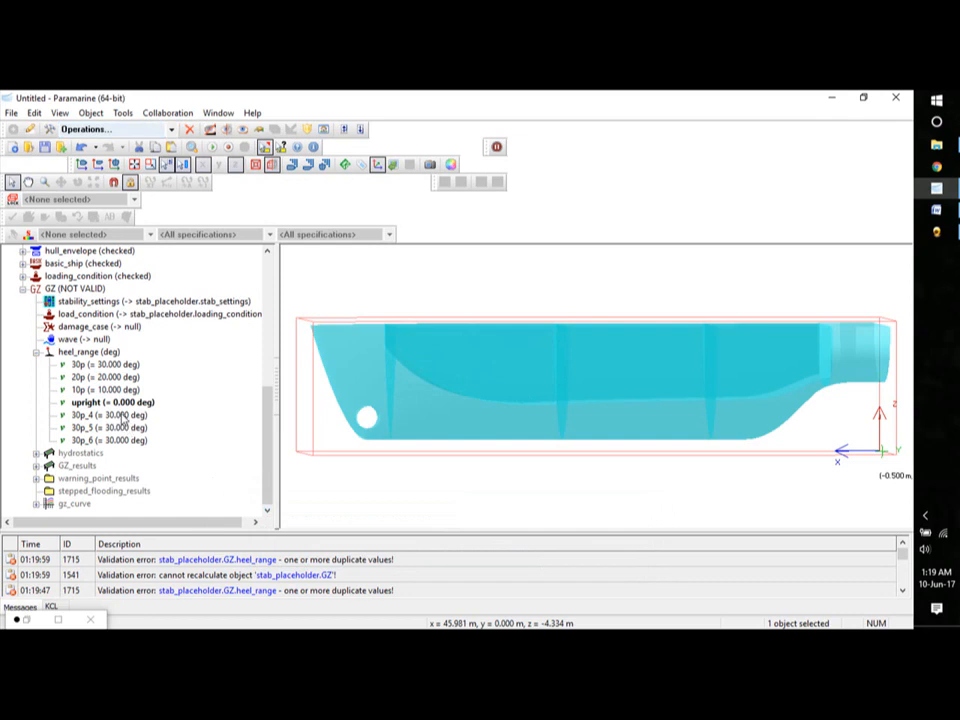
- Rename the heel_range variable 30p_4 as 10s and set it to -10 deg
right_click(112, 414)
left_click(215, 554)
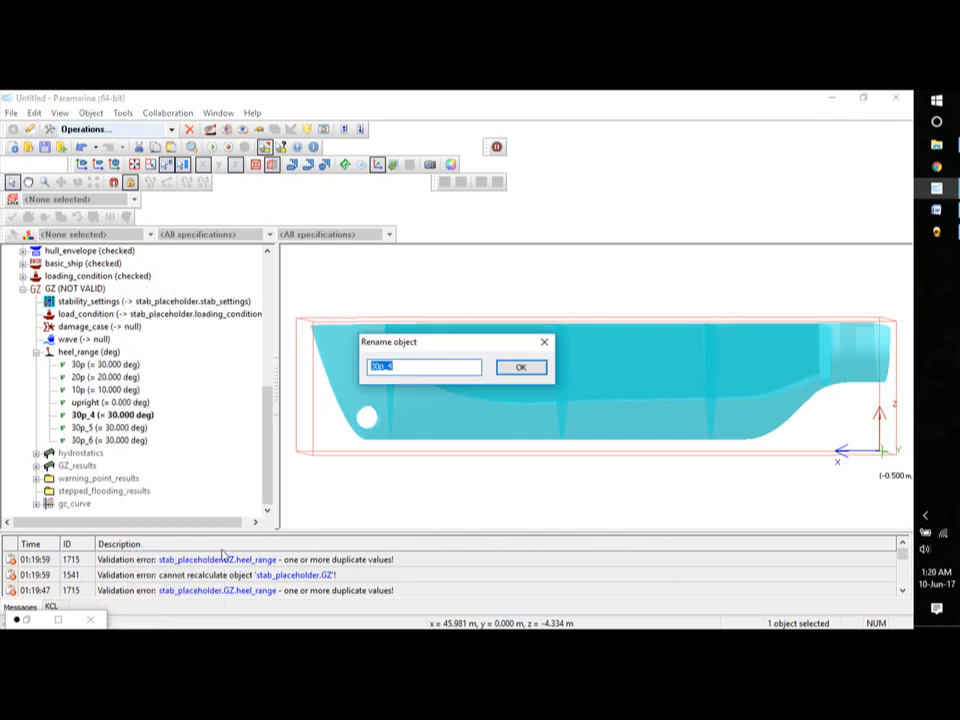
type("10s")
left_click(521, 367)
double_click(122, 417)
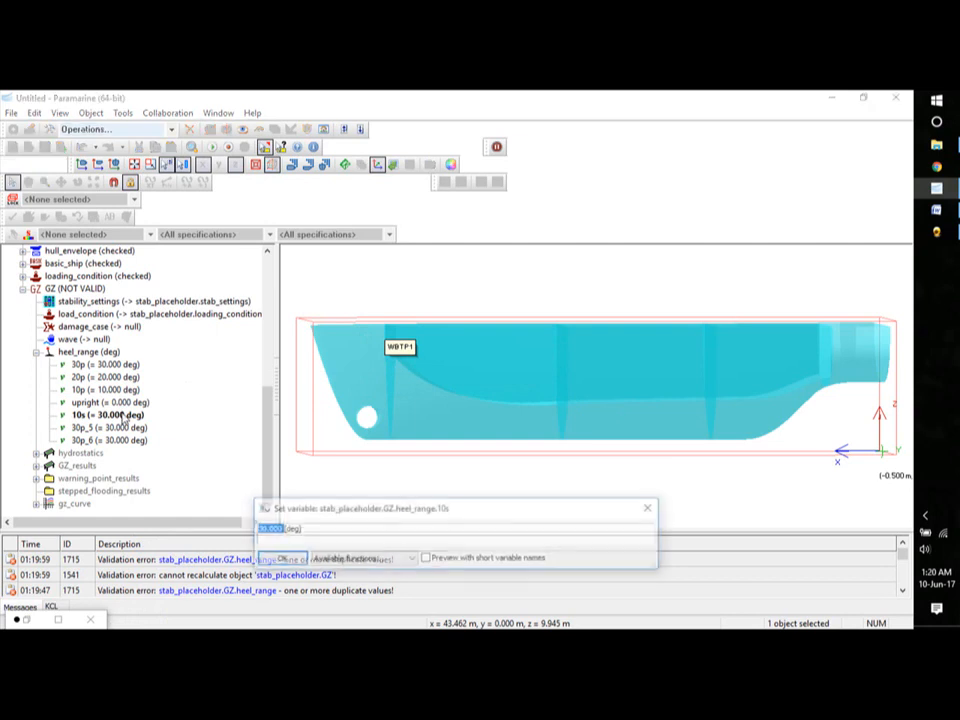
key("BackSpace")
type("10")
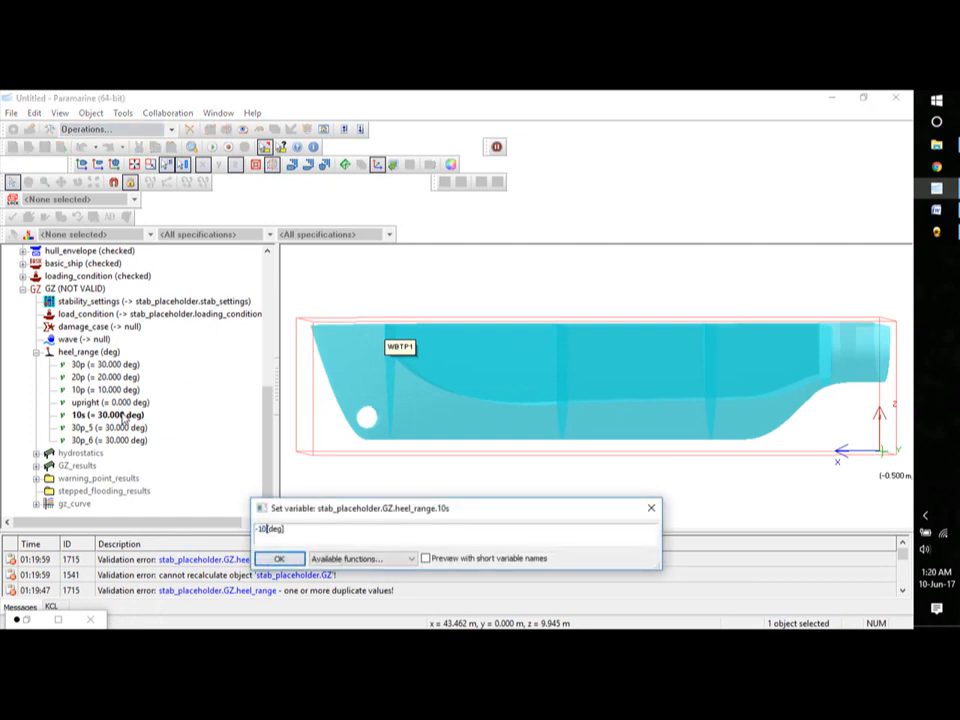
left_click(278, 560)
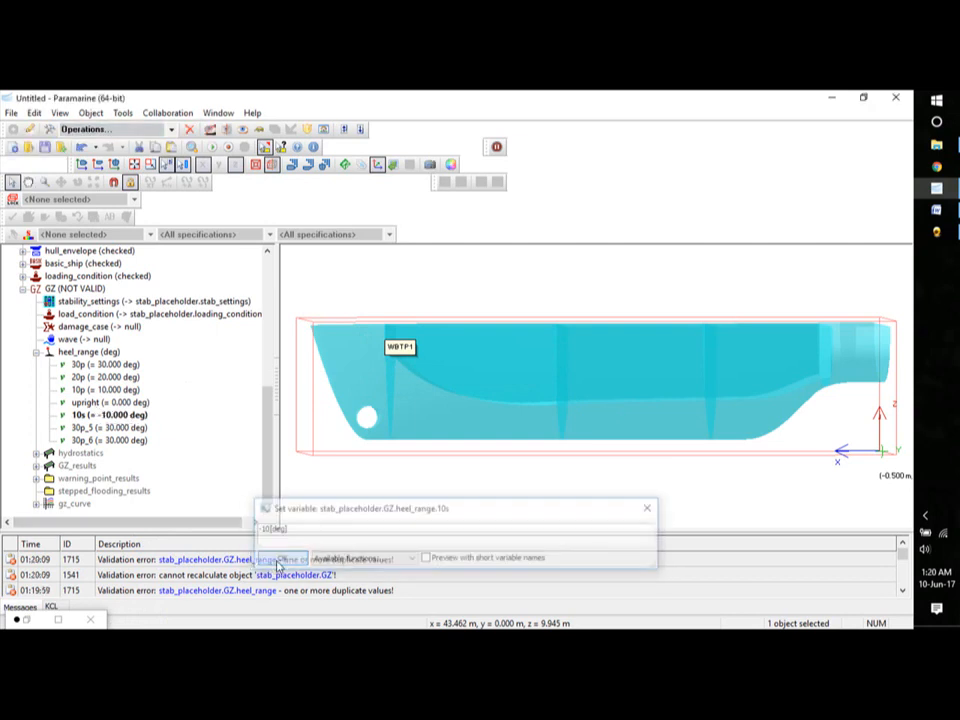
- Rename the heel_range variable 30p_5 as 20s and set it to -20 deg
left_click(110, 427)
right_click(112, 428)
left_click(153, 554)
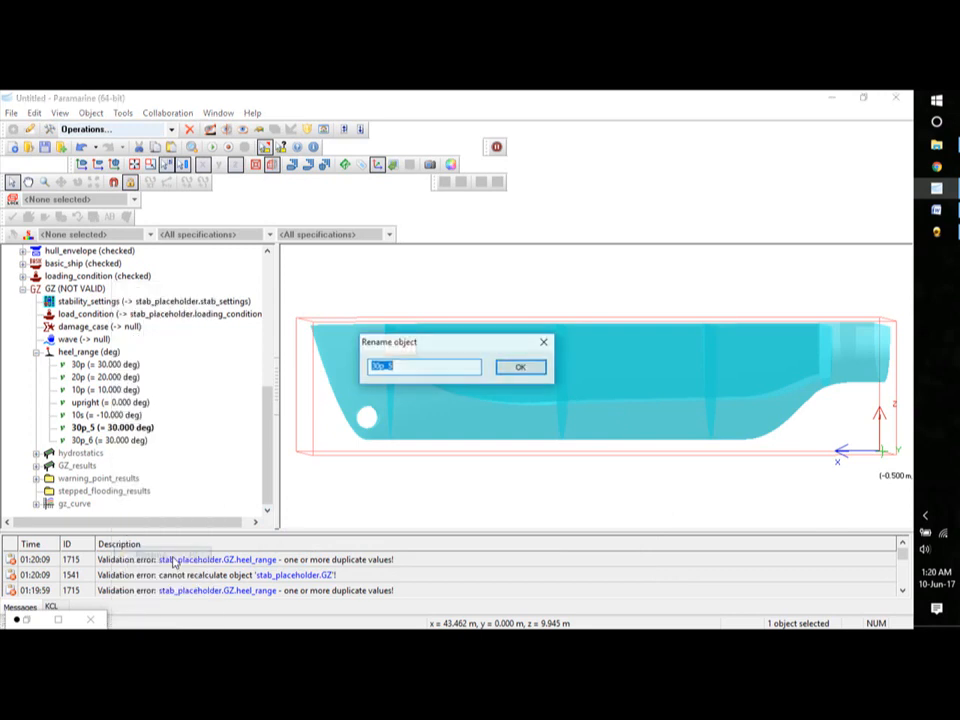
type("2")
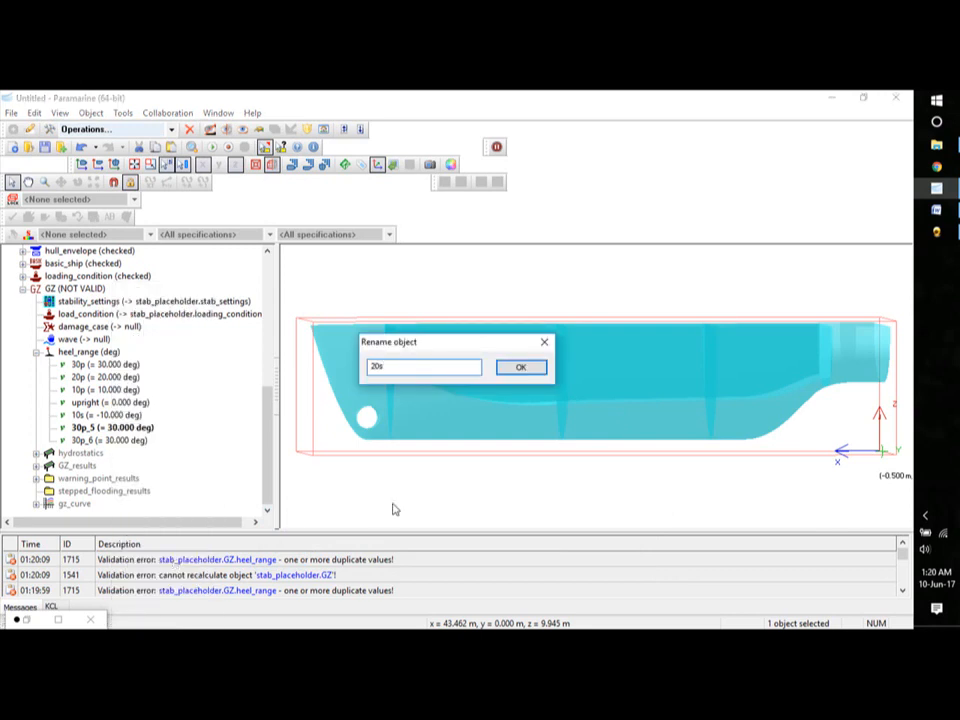
type("0s")
left_click(516, 370)
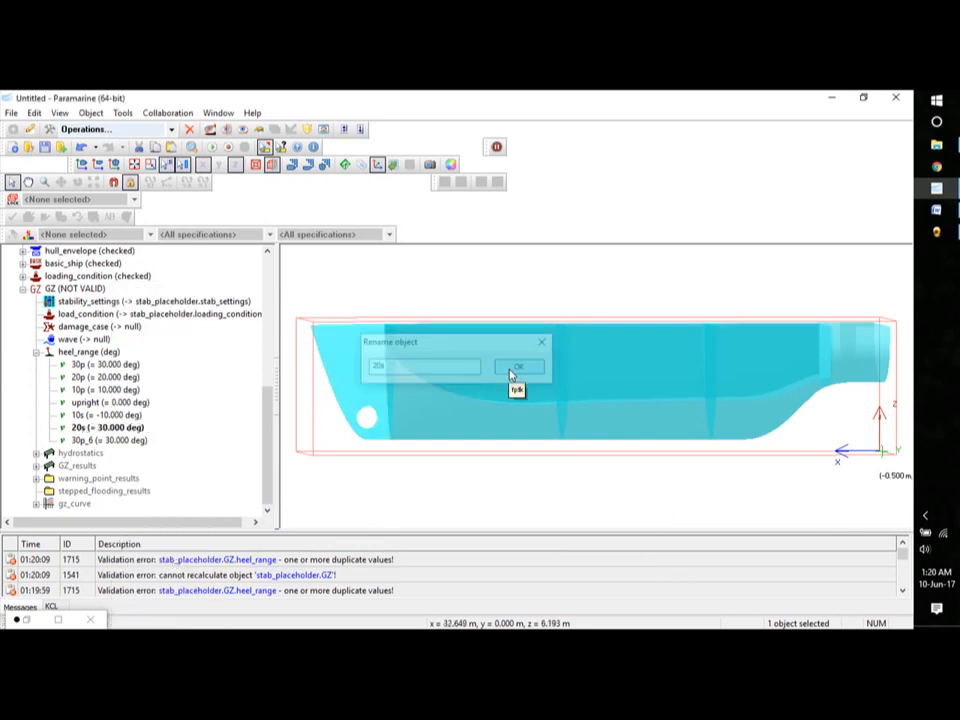
double_click(112, 430)
key("BackSpace")
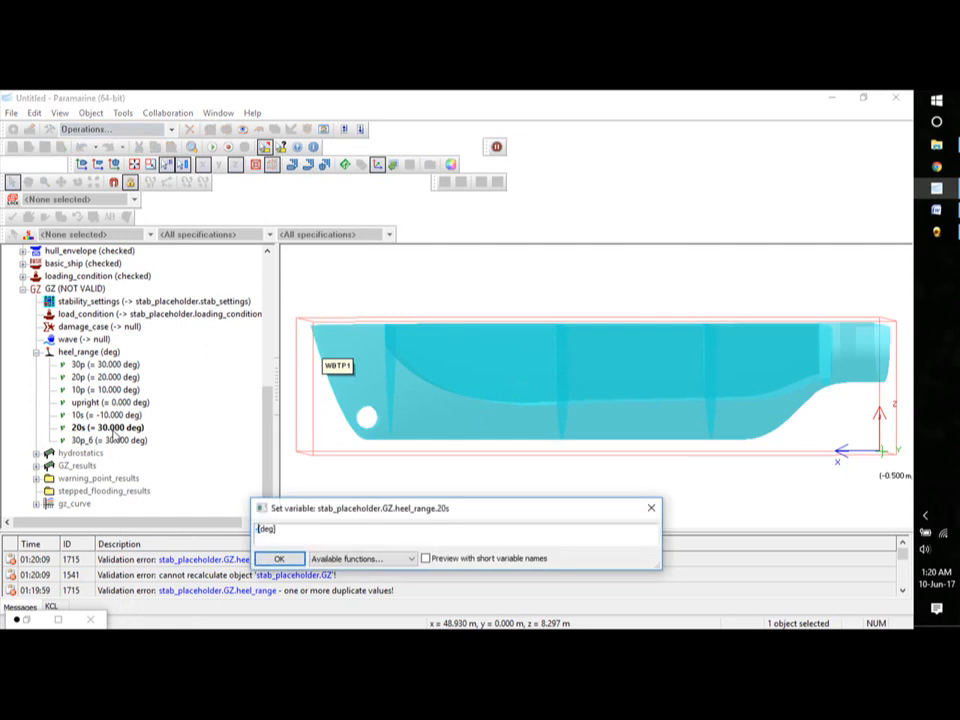
type("-20")
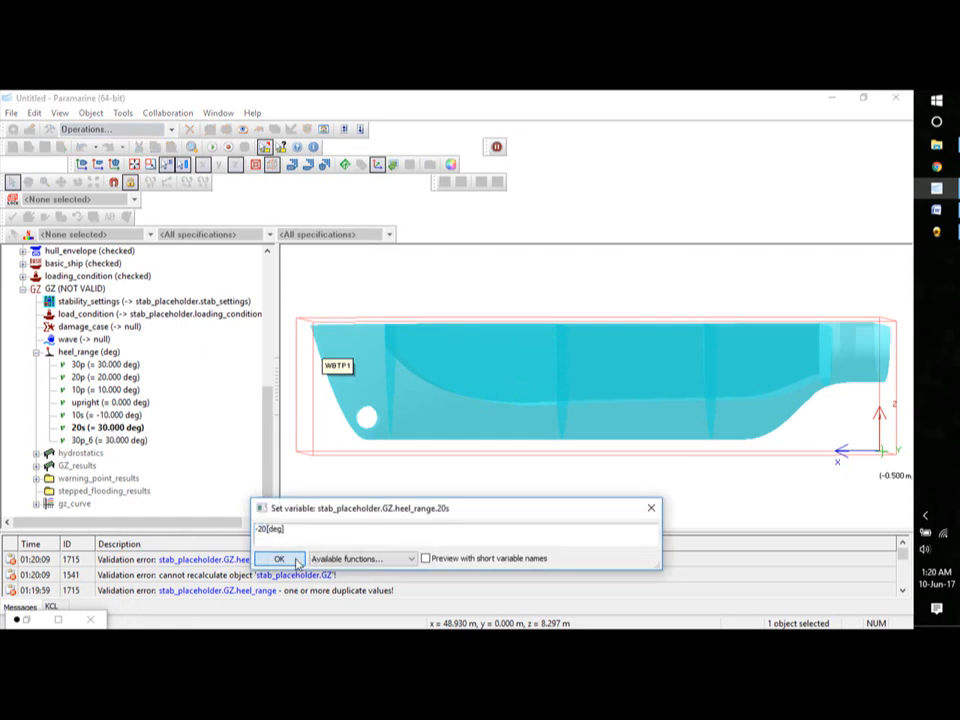
left_click(279, 558)
- Set the heel_range variable 30p_6 to -30 deg and rename it as 30s
double_click(110, 440)
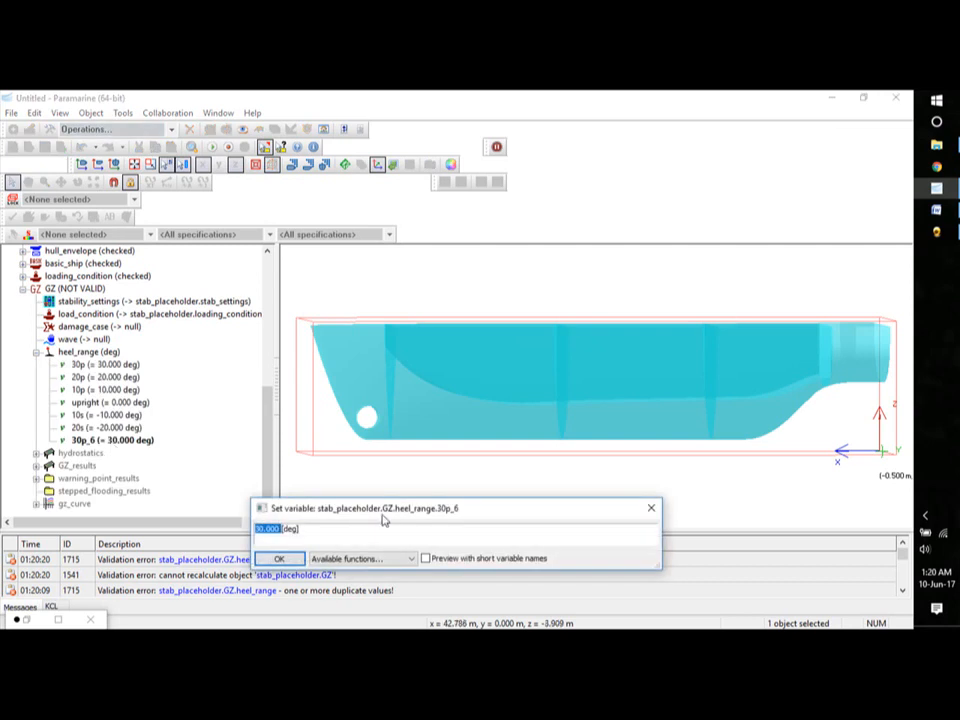
key("BackSpace")
type("-30")
left_click(279, 559)
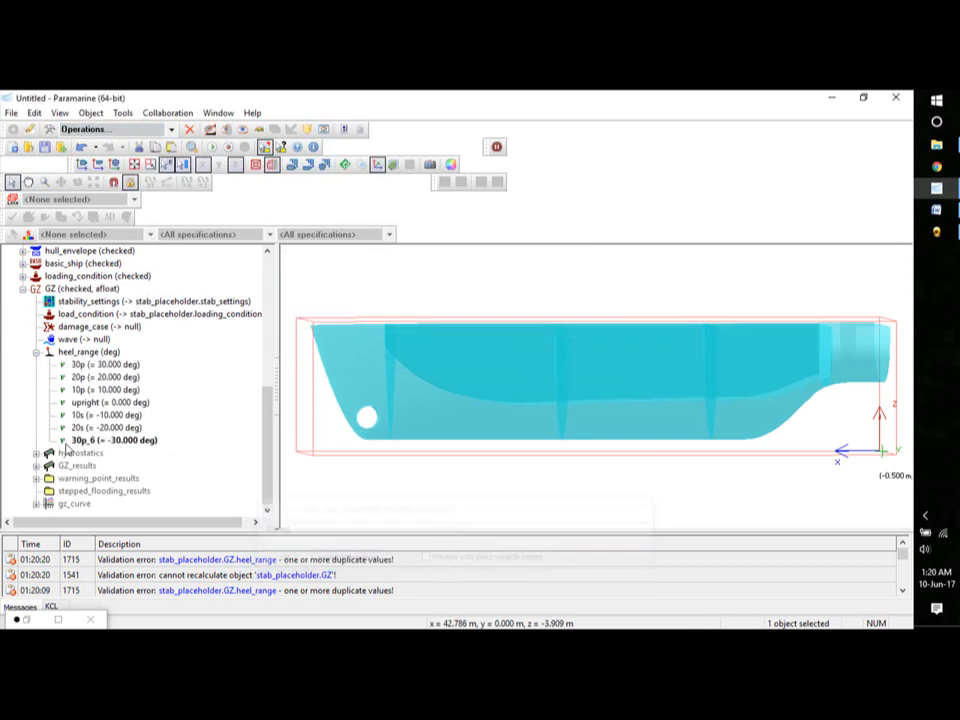
right_click(97, 440)
left_click(138, 367)
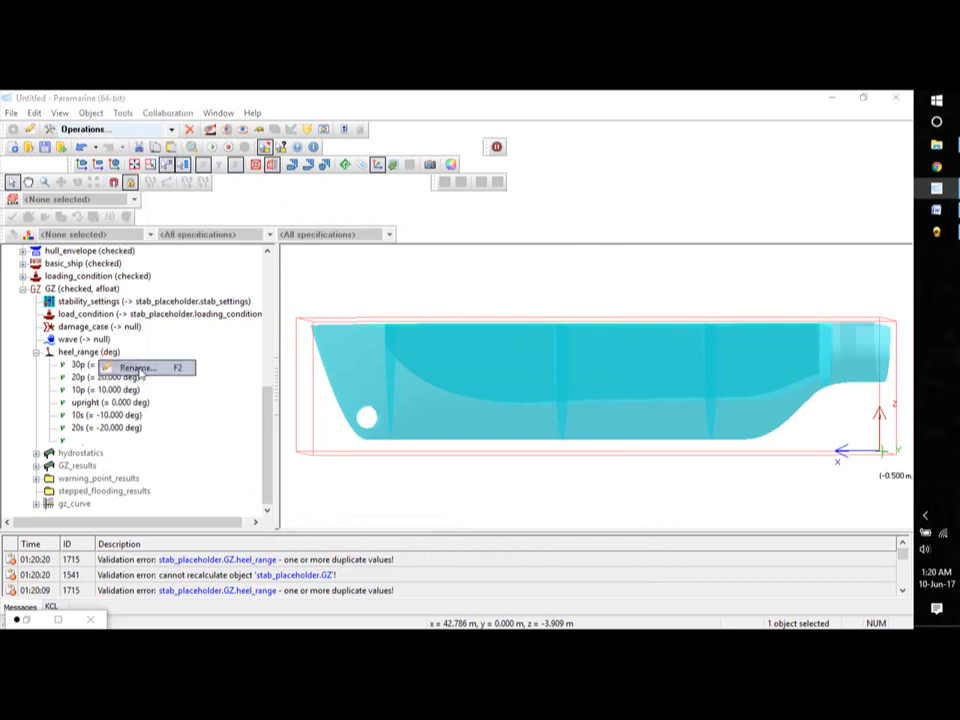
type("3")
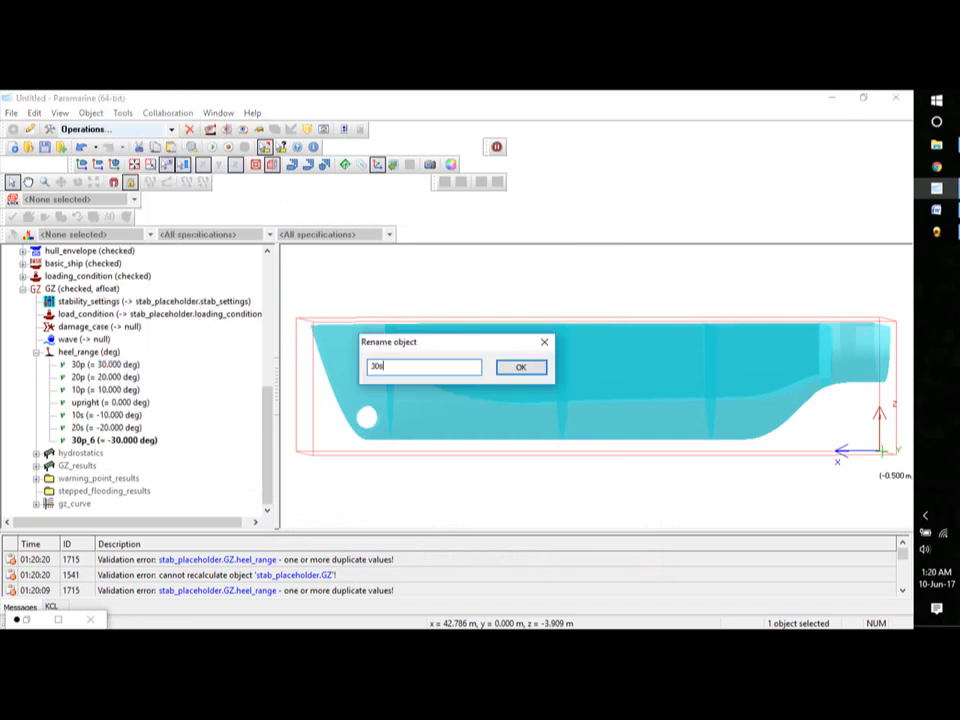
type("0s")
left_click(520, 367)
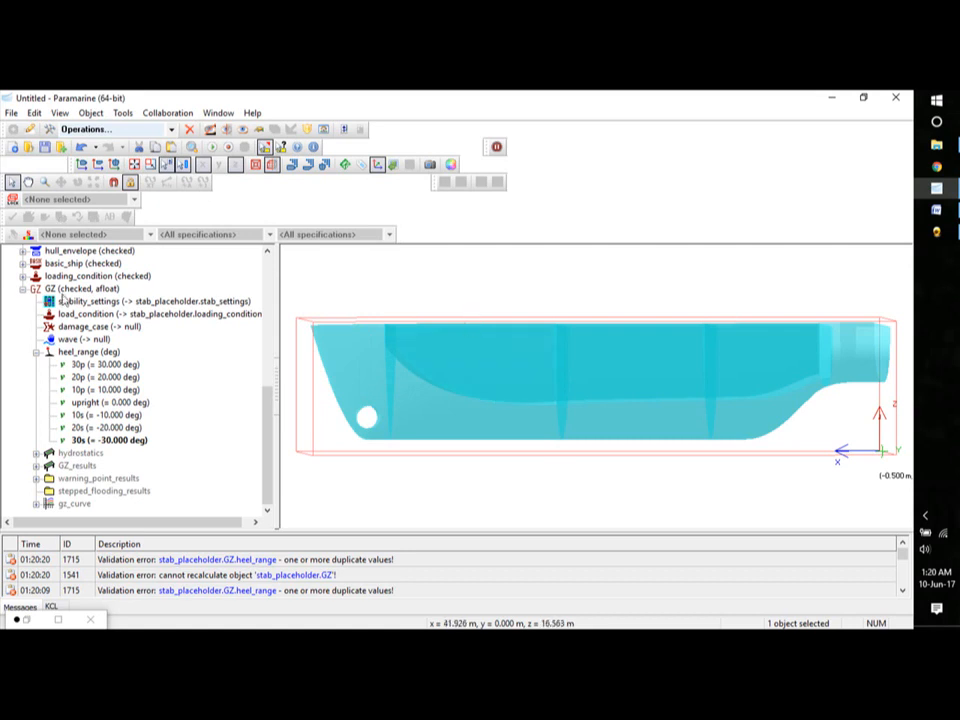
- Expand tanks_on under loading_condition and collapse each of its tank entries from fptk through ER
left_click(22, 276)
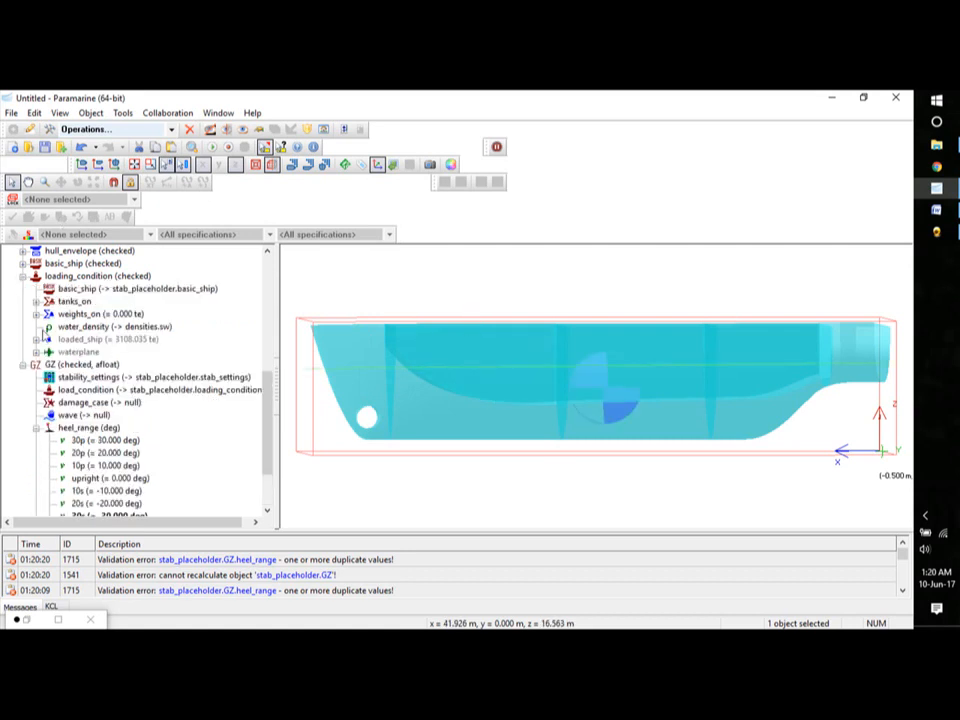
left_click(36, 302)
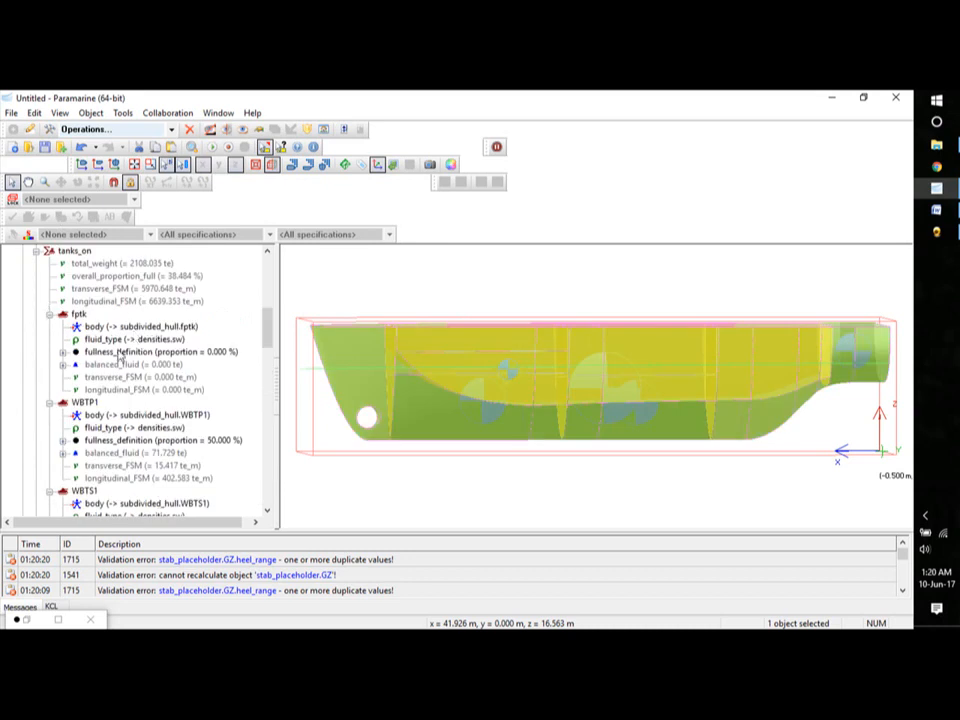
left_click(49, 314)
left_click(49, 326)
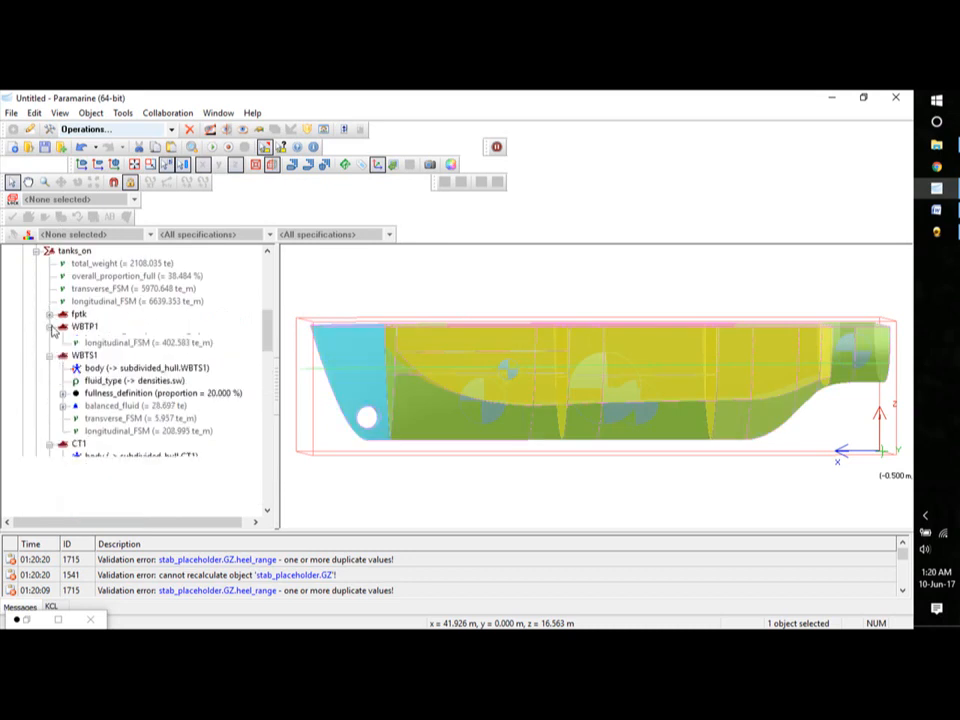
left_click(49, 339)
left_click(49, 352)
left_click(49, 364)
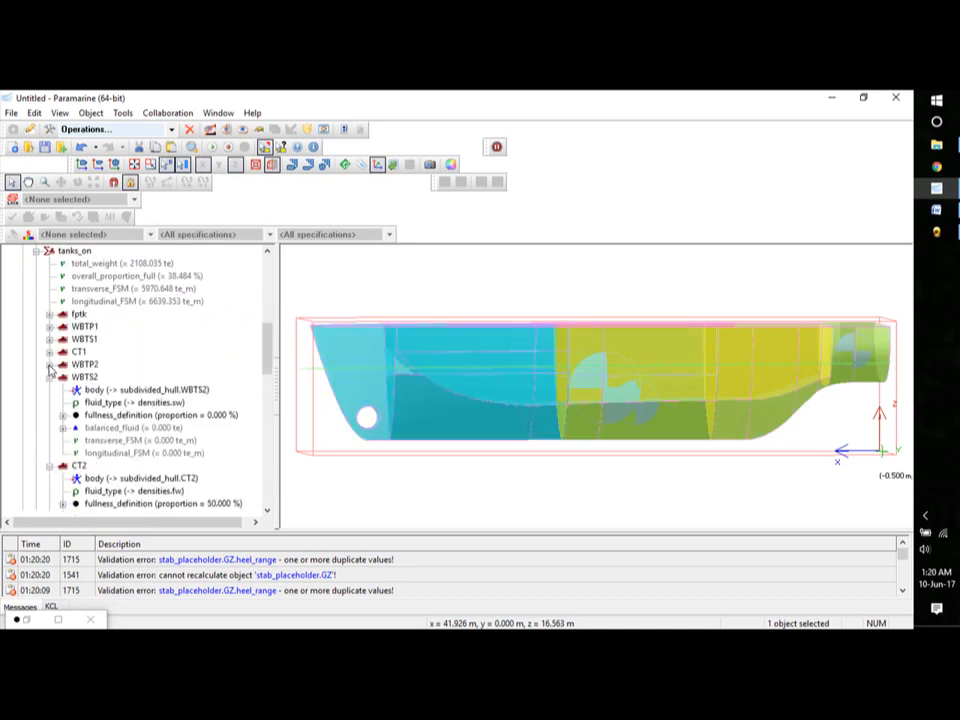
left_click(49, 377)
left_click(49, 389)
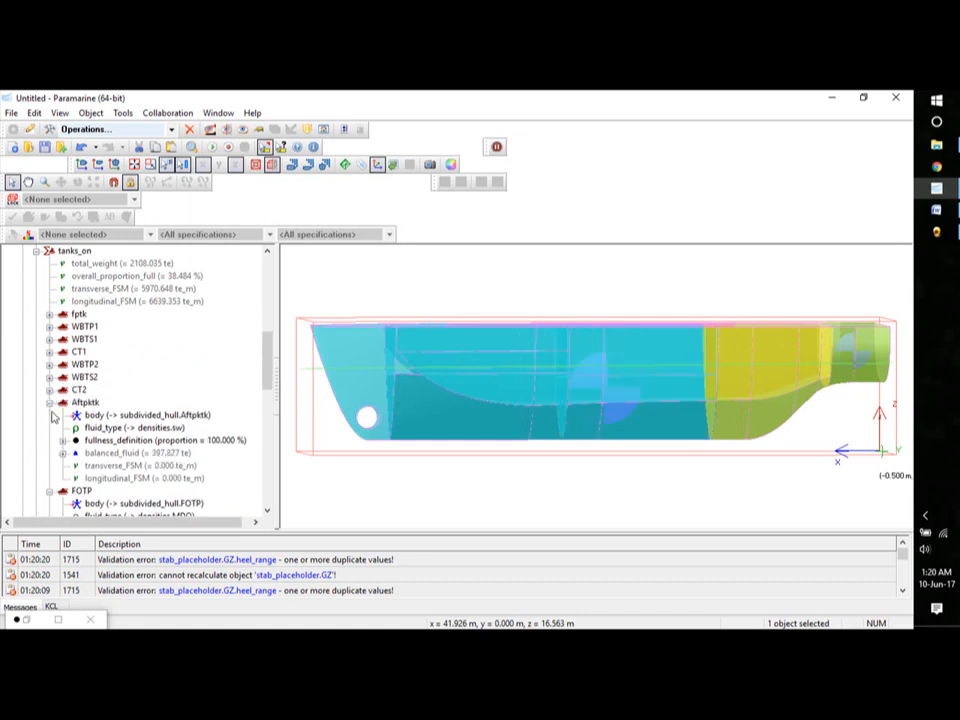
left_click(49, 402)
left_click(49, 414)
left_click(49, 427)
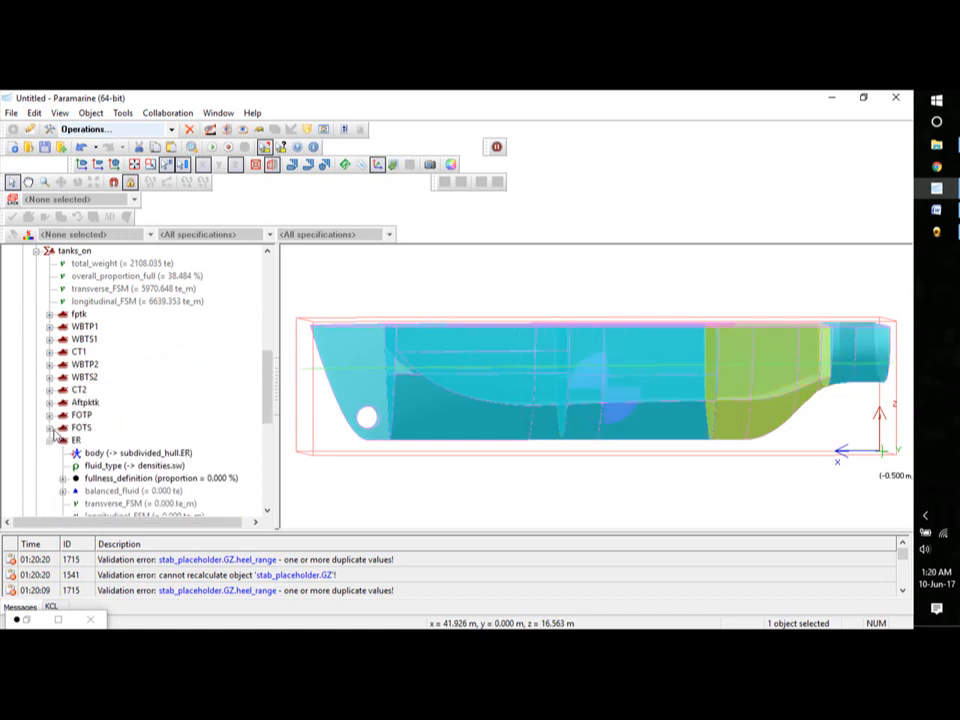
left_click(49, 440)
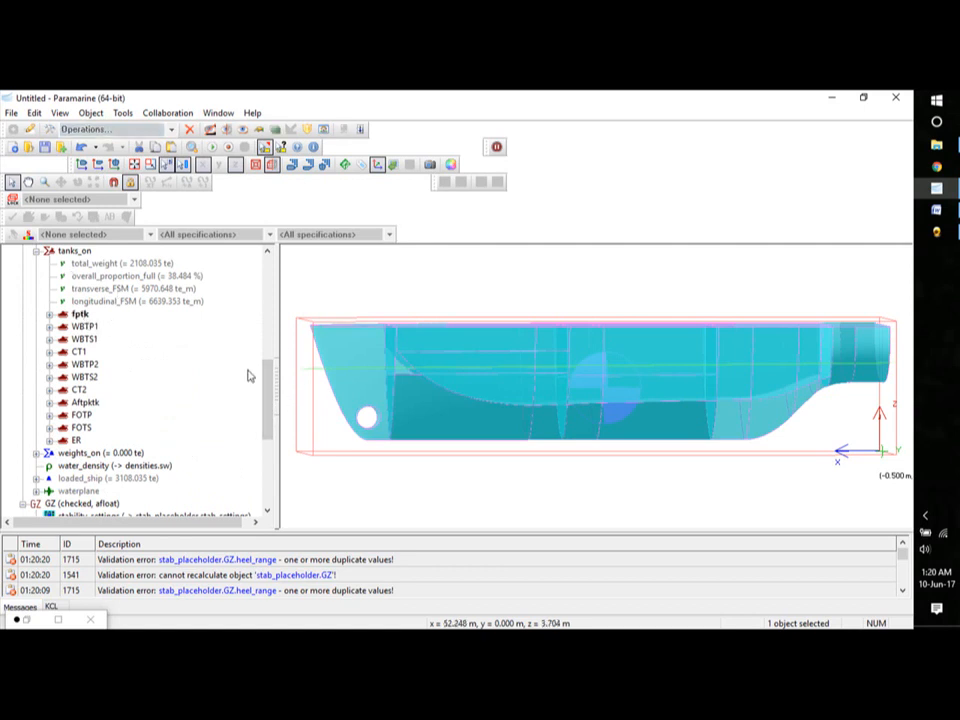
- Highlight tanks fptk and WBTP1 in an isometric view and collapse subdivided_hull to expose the tank fluids
left_click(84, 328, "ctrl")
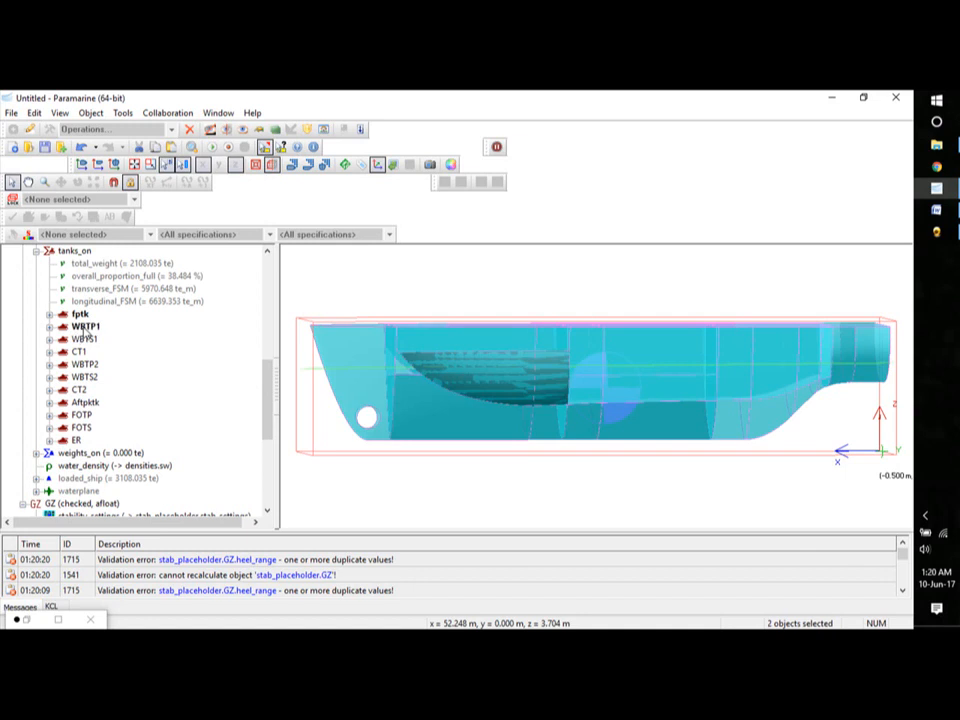
key("i")
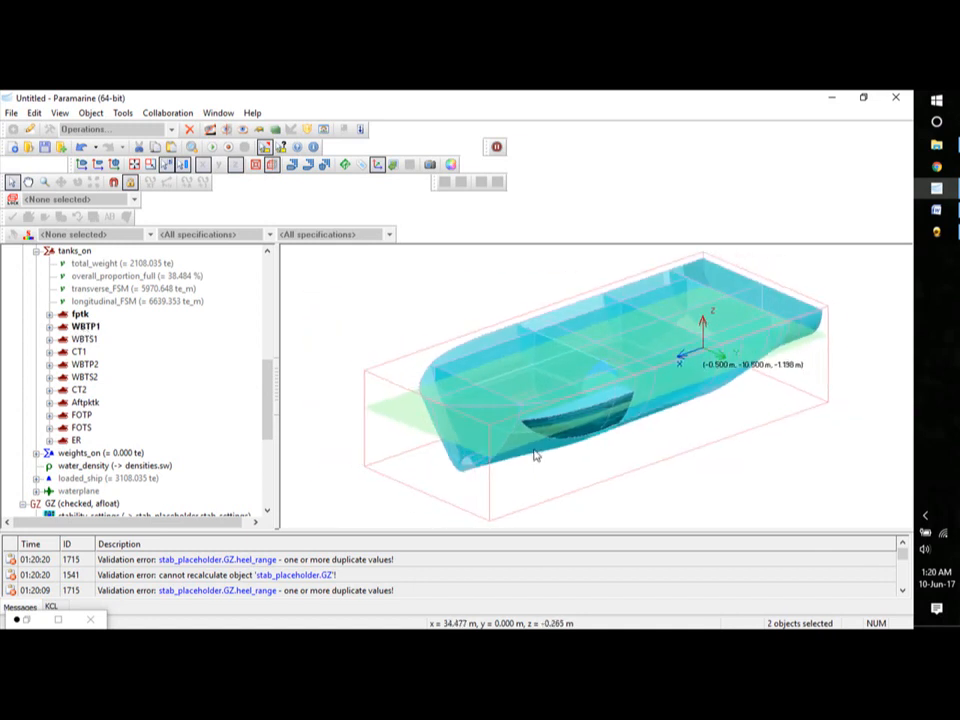
left_click_drag(266, 390, 268, 297)
left_click(22, 315)
left_click(9, 290)
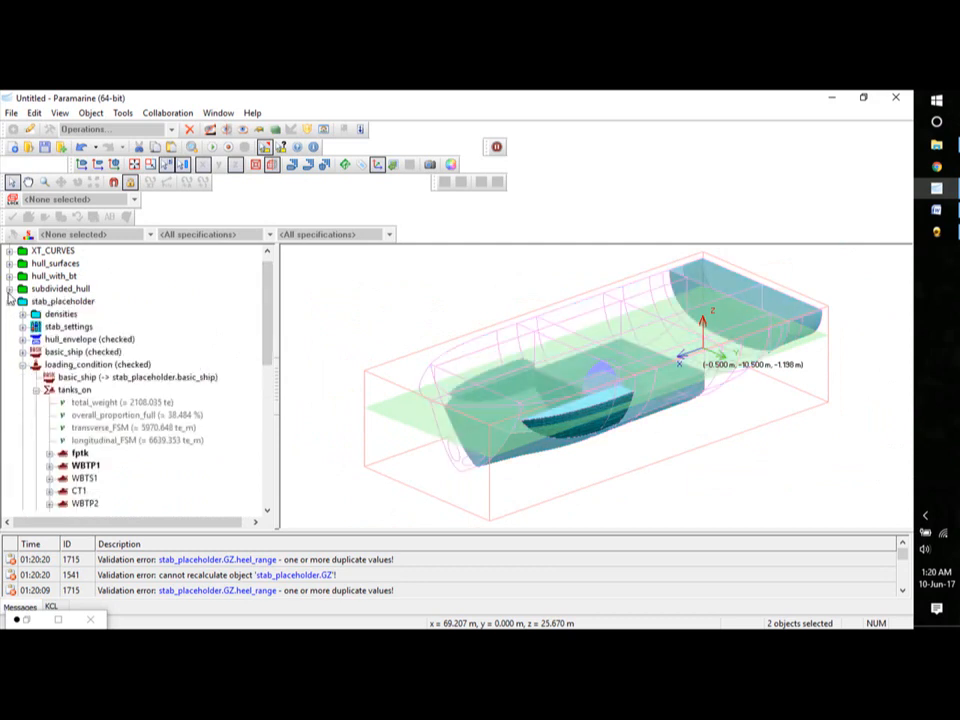
- Add the tanks from WBTS1 through FOTS to the selection to examine their fluid in the hull
left_click_drag(267, 310, 268, 366)
left_click(85, 326, "ctrl")
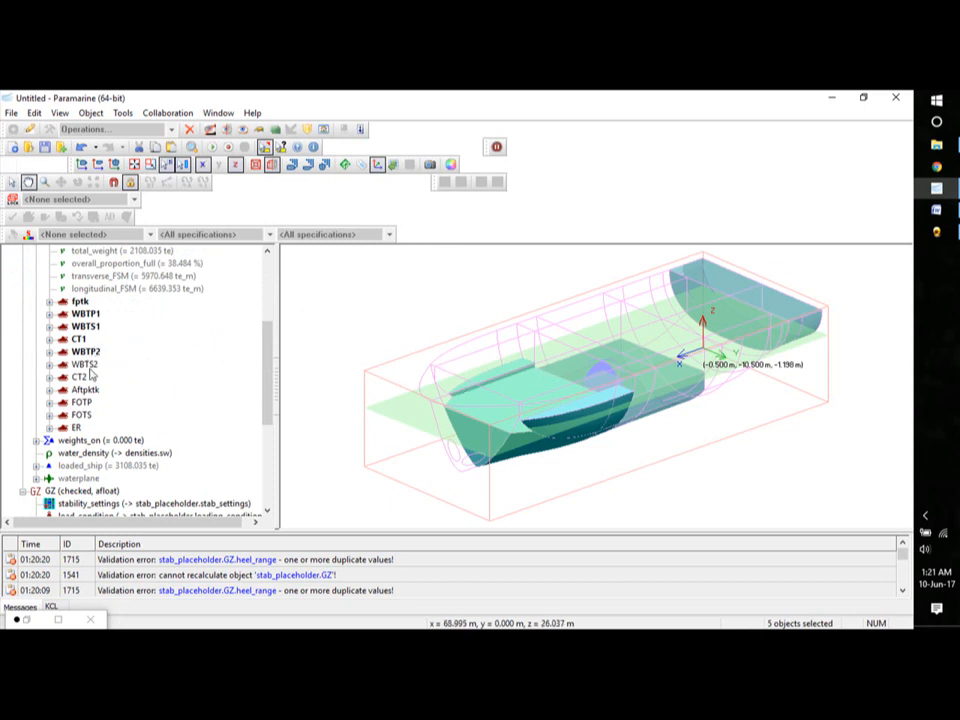
left_click(90, 366, "ctrl")
left_click(79, 377, "ctrl")
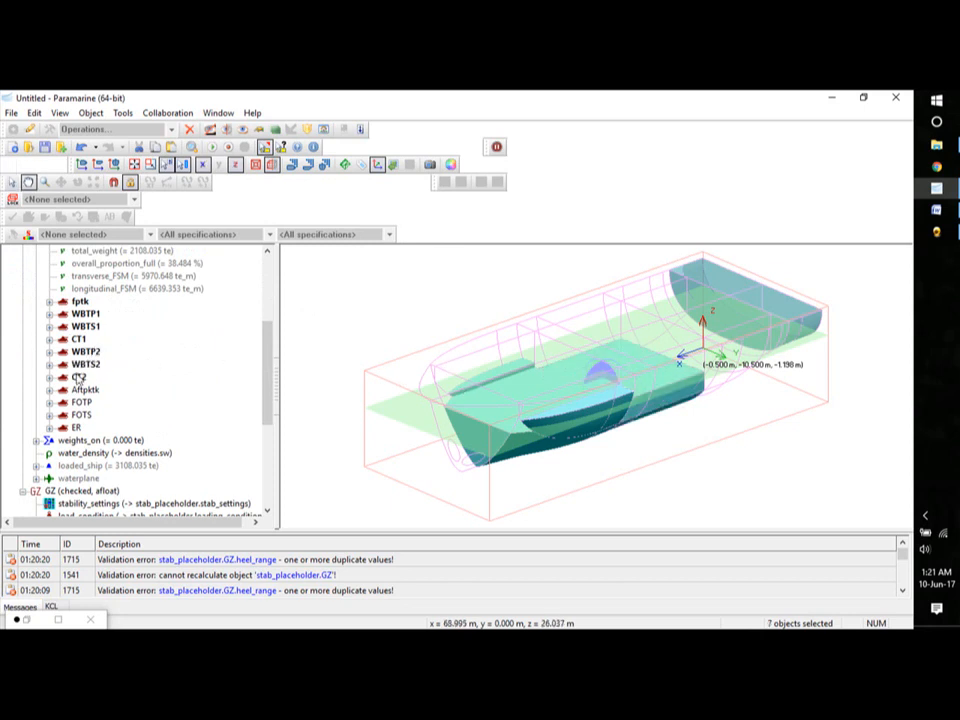
left_click(86, 390, "ctrl")
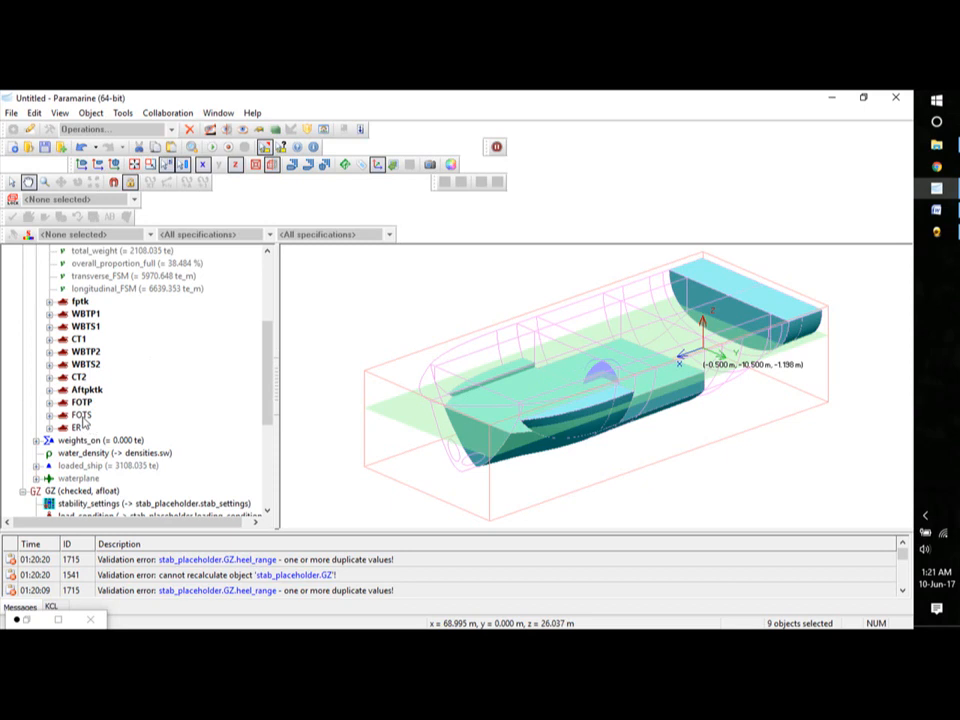
left_click(83, 416, "ctrl")
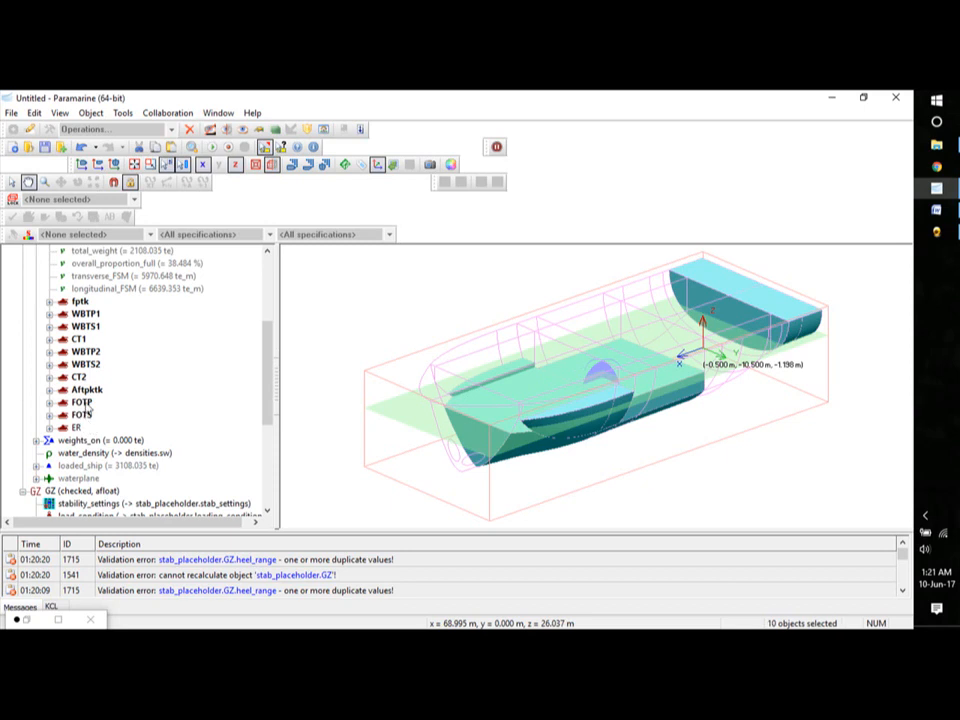
- Set the fullness proportion of tank FOTP to 20 %
left_click(49, 402)
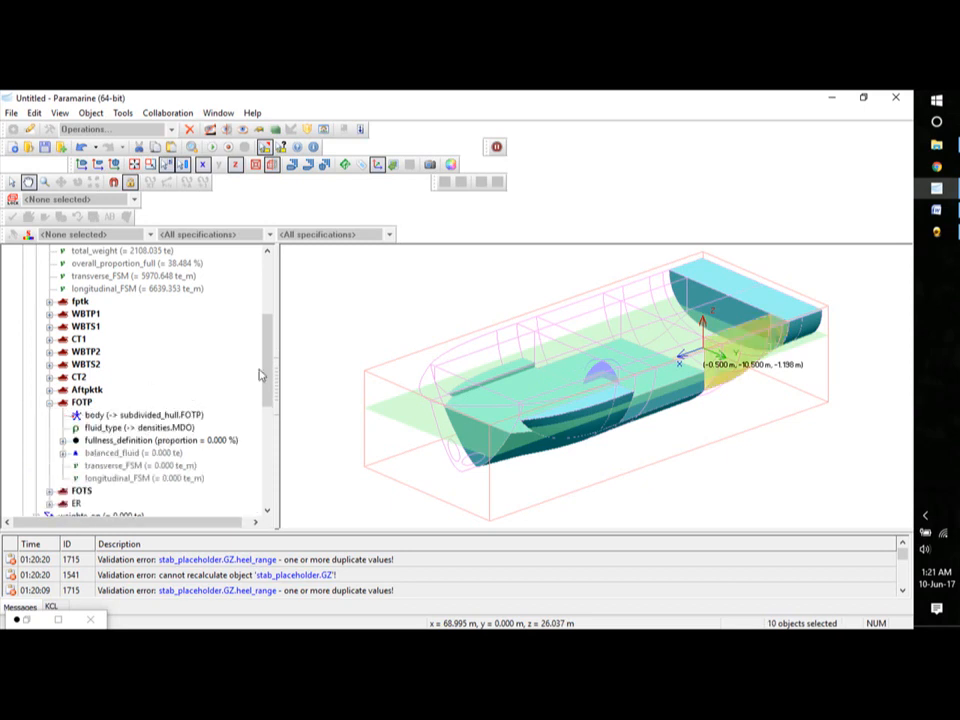
double_click(209, 444)
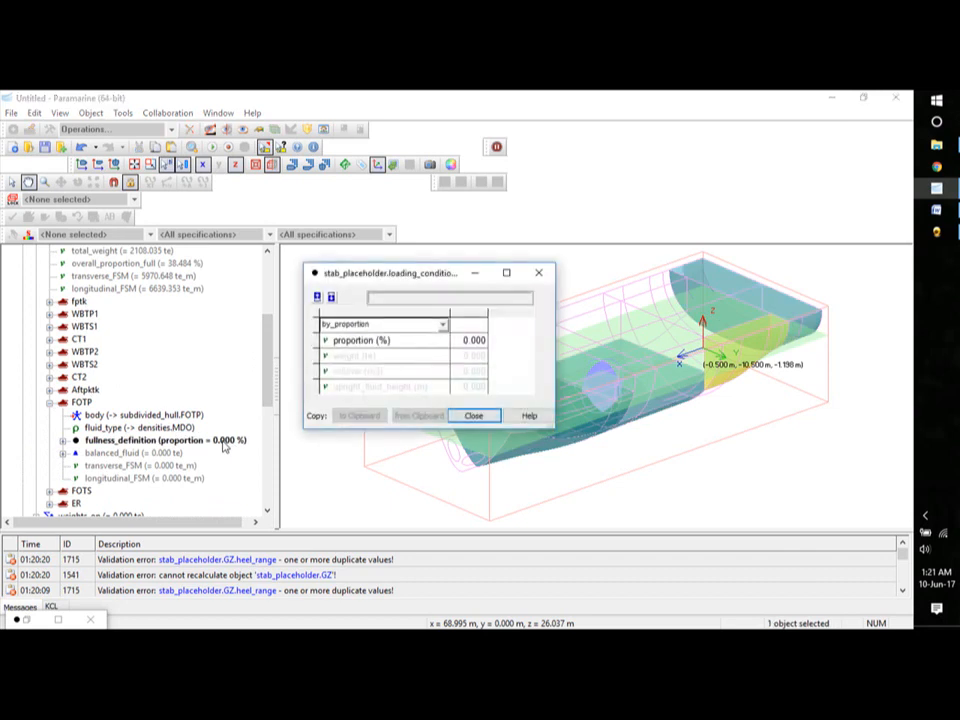
left_click(480, 341)
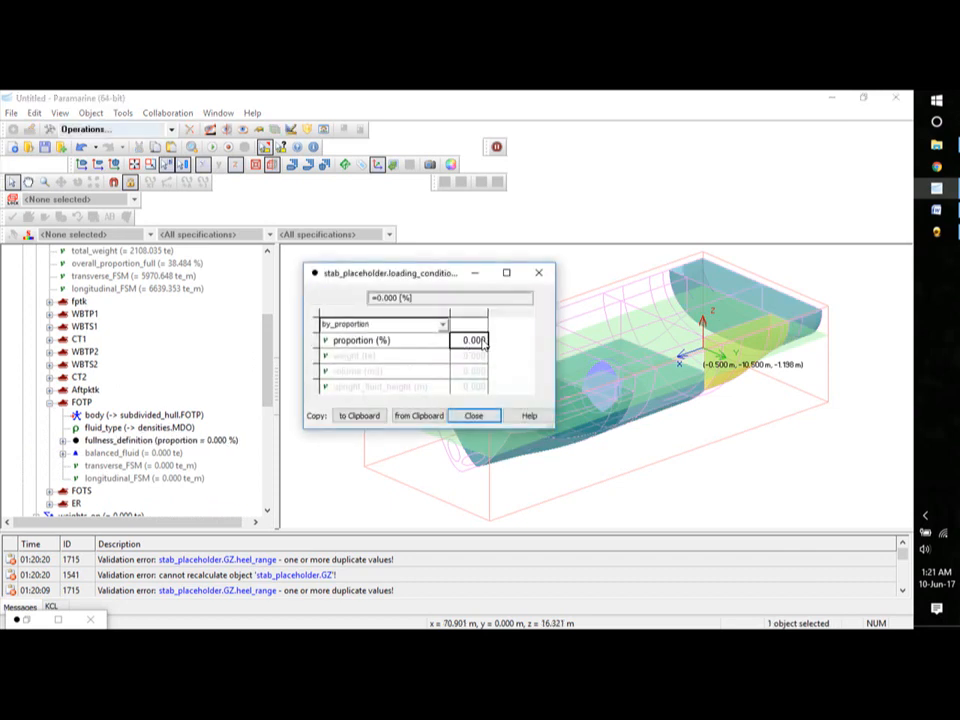
type("=20")
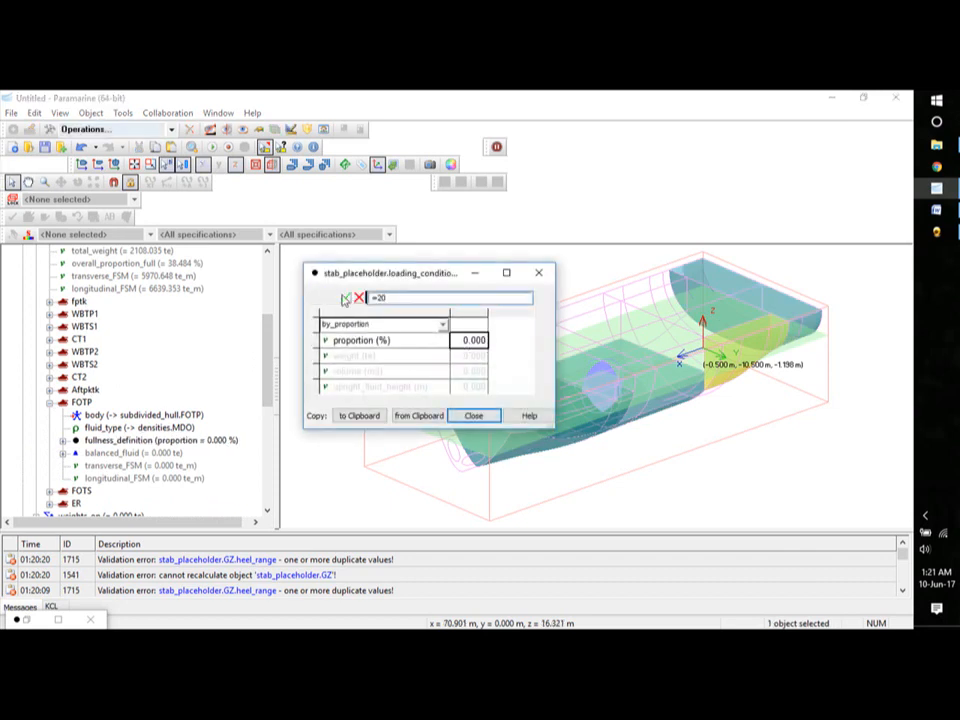
left_click(345, 297)
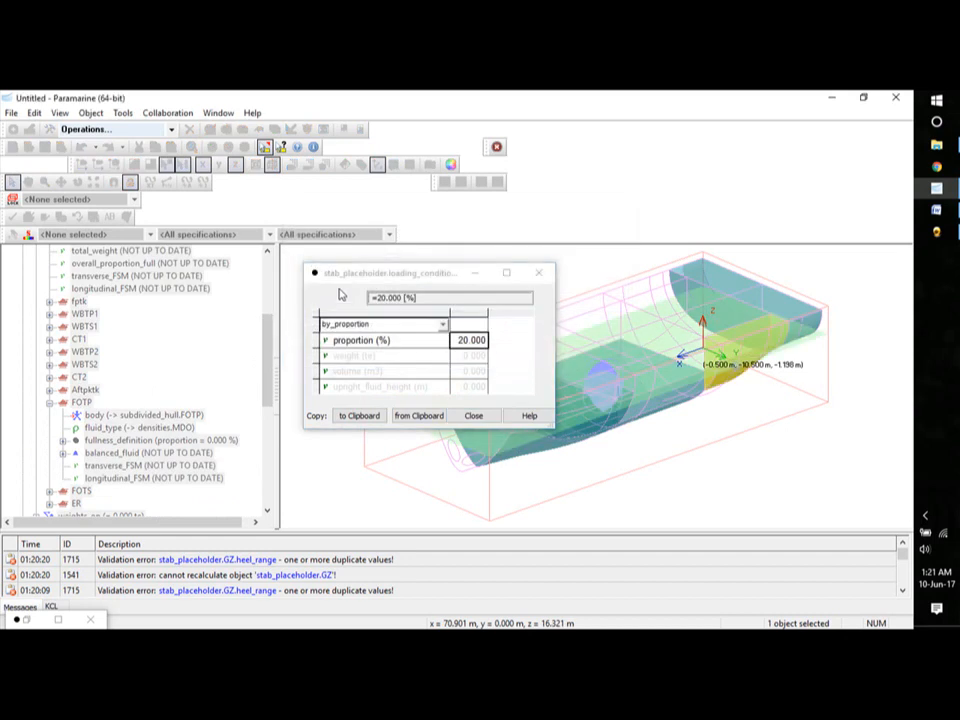
left_click(478, 416)
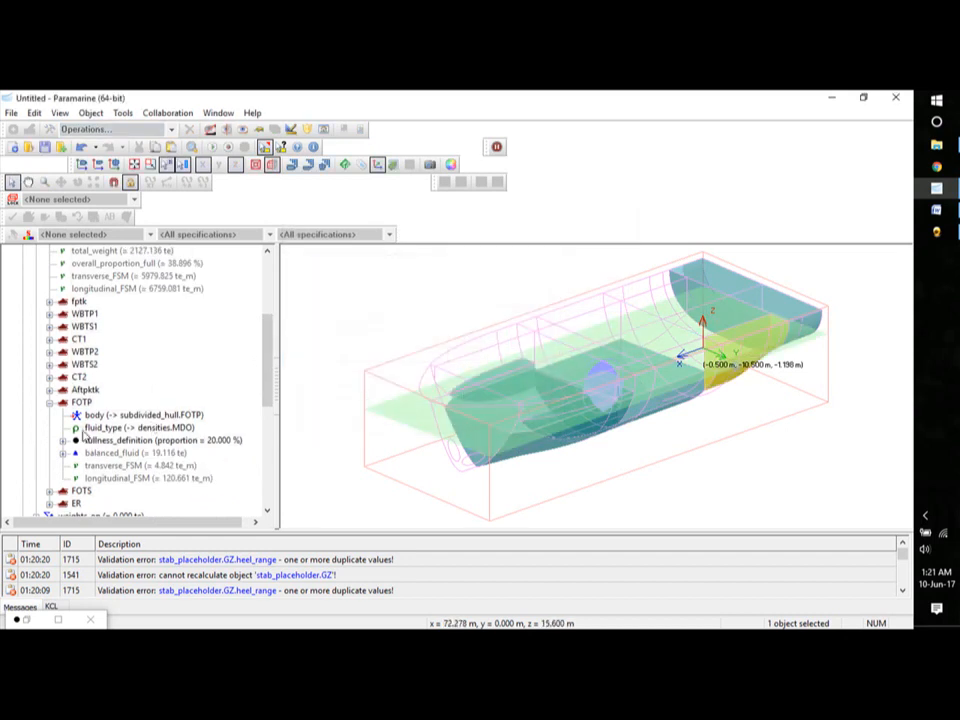
- Set the fullness proportion of tank FOTS to 20 %
left_click(50, 491)
double_click(212, 465)
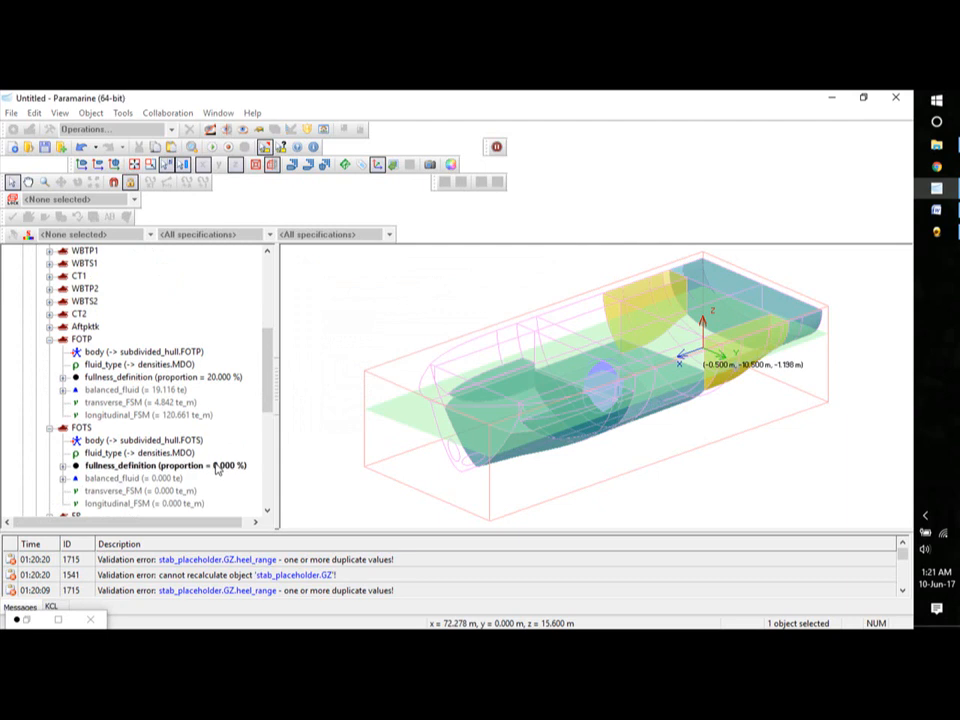
left_click(476, 341)
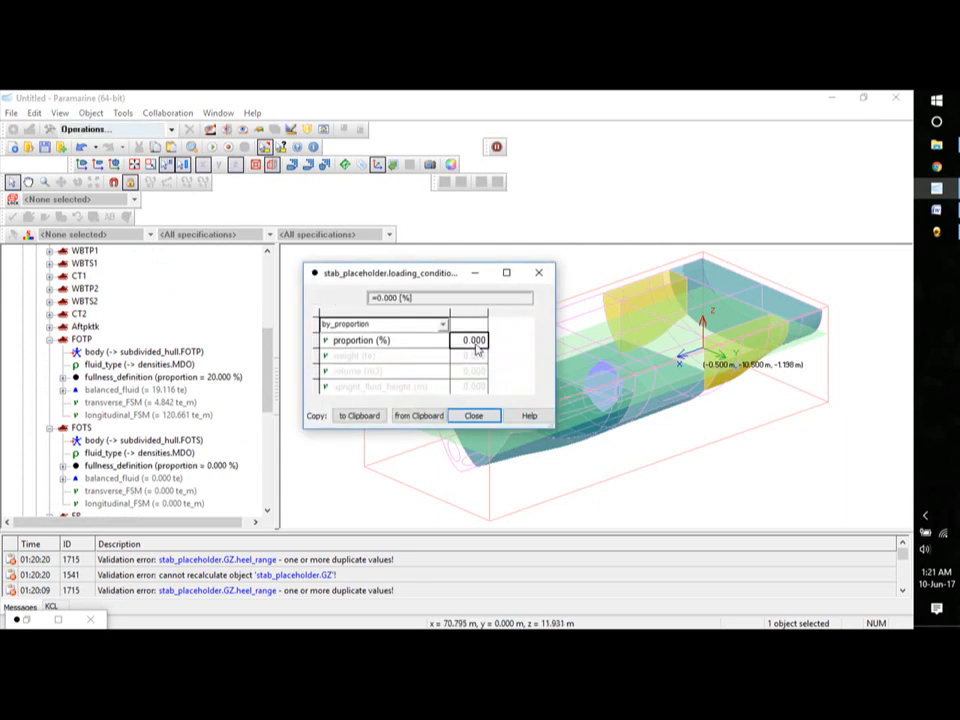
double_click(477, 346)
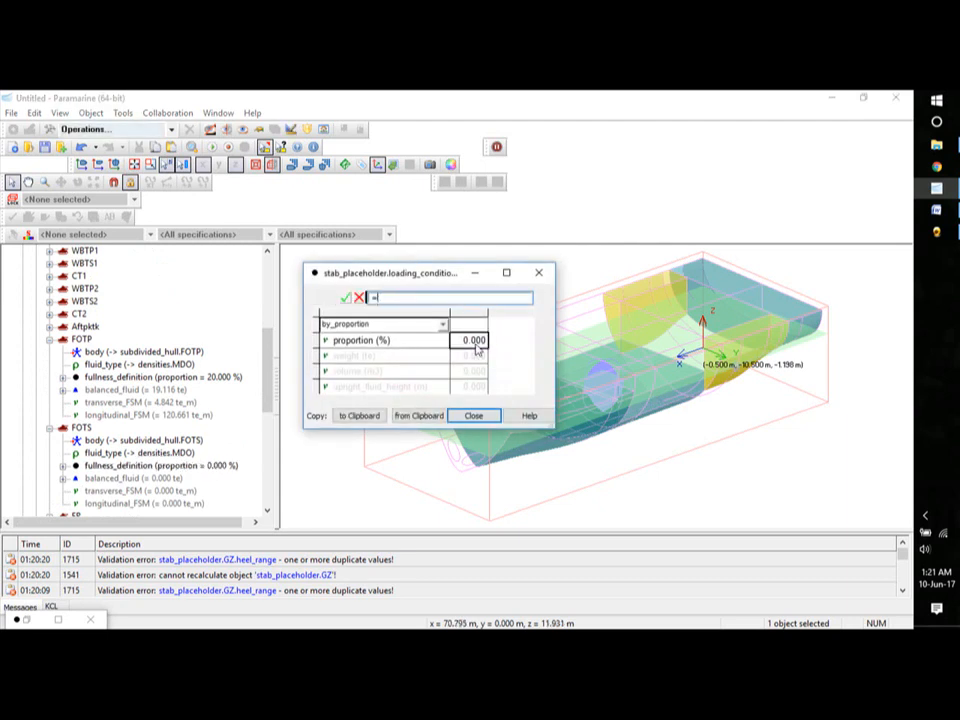
type("20")
key("Return")
left_click(470, 415)
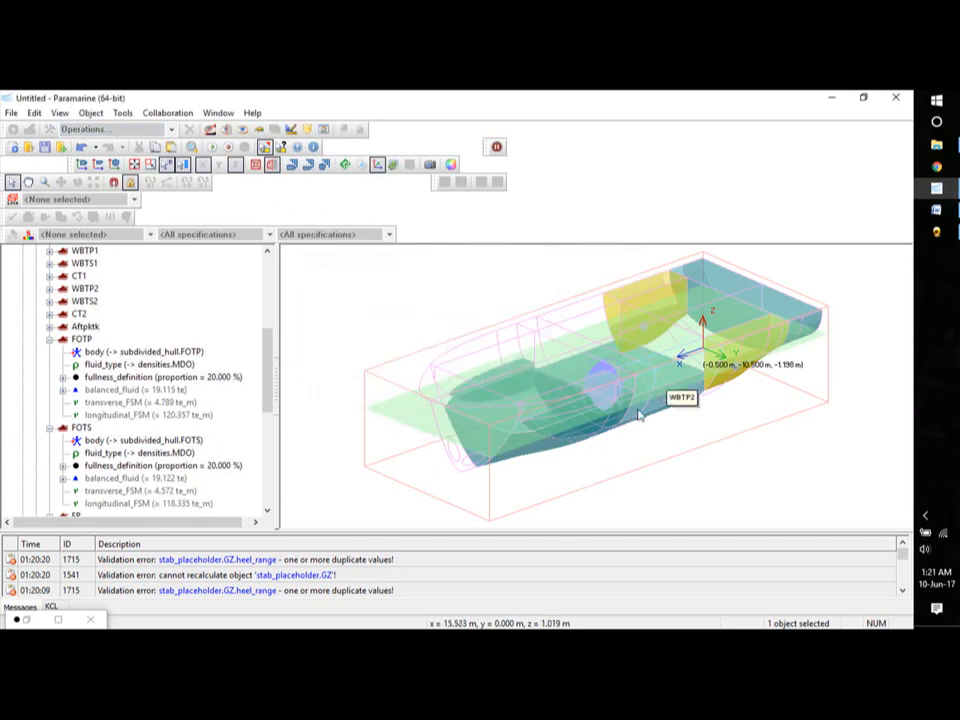
- View the hull from a lower angle and collapse the FOTP and FOTS tank entries
mouse_move(676, 461)
left_mouse_down()
mouse_move(658, 444)
mouse_move(677, 444)
mouse_move(665, 455)
left_mouse_up()
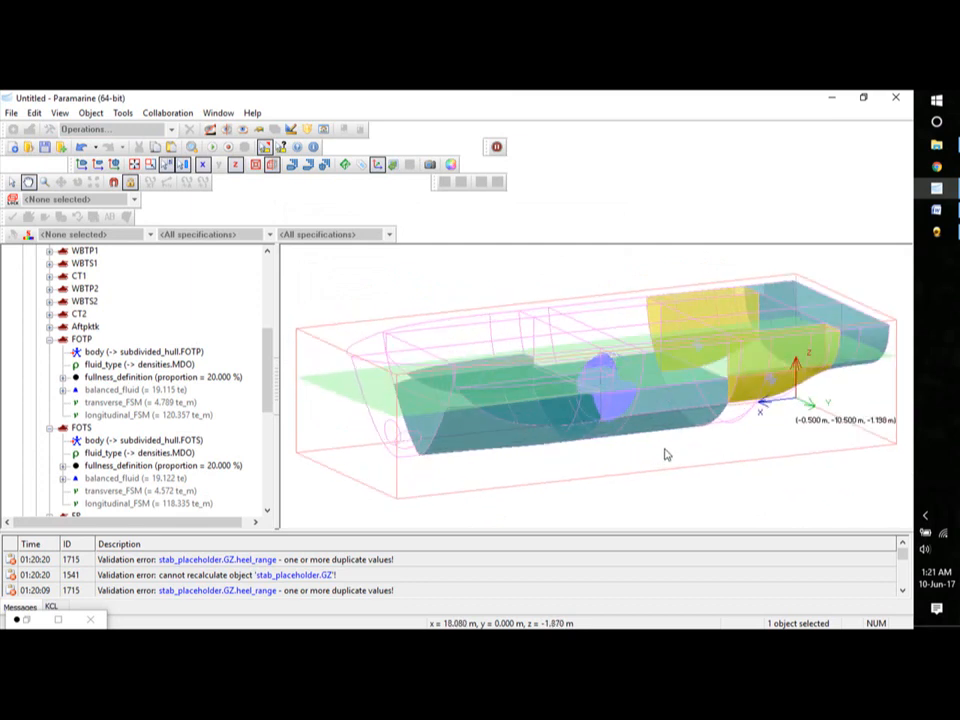
left_click(165, 281)
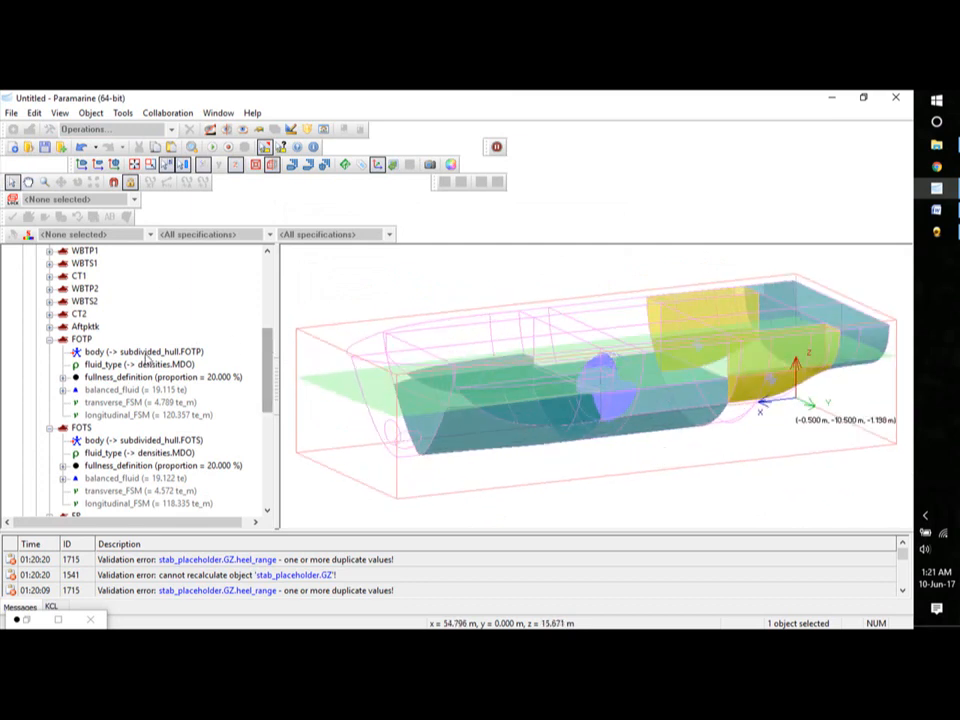
left_click(49, 339)
left_click(49, 352)
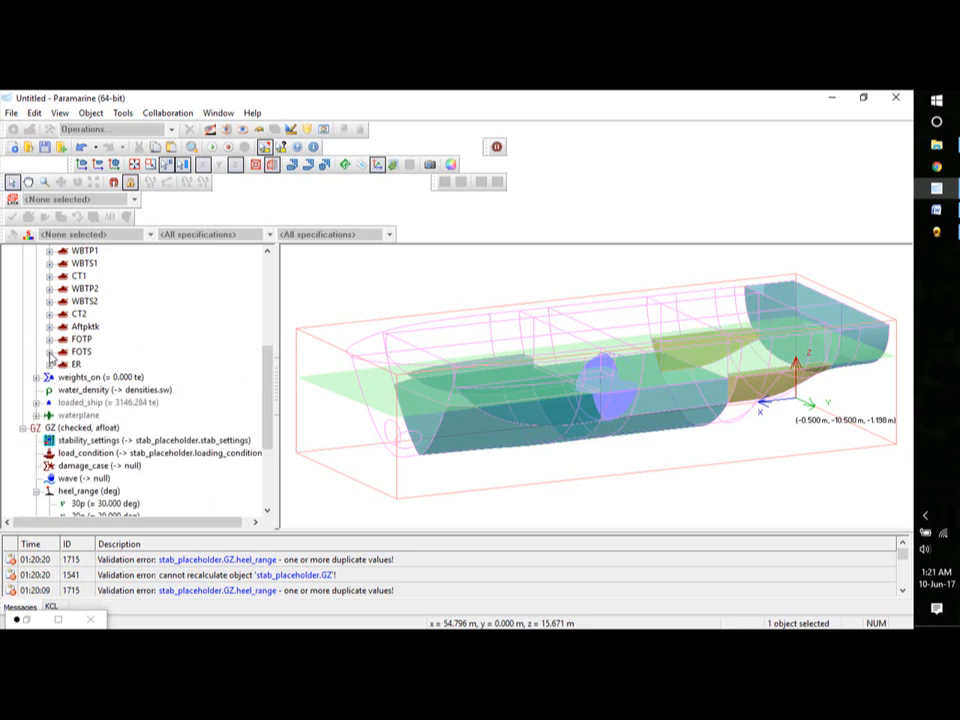
- Select all tanks in tanks_on, from ER up to fptk, to examine the fluid levels in the hull
left_click(76, 364, "ctrl")
left_click(80, 352, "ctrl")
left_click(80, 339, "ctrl")
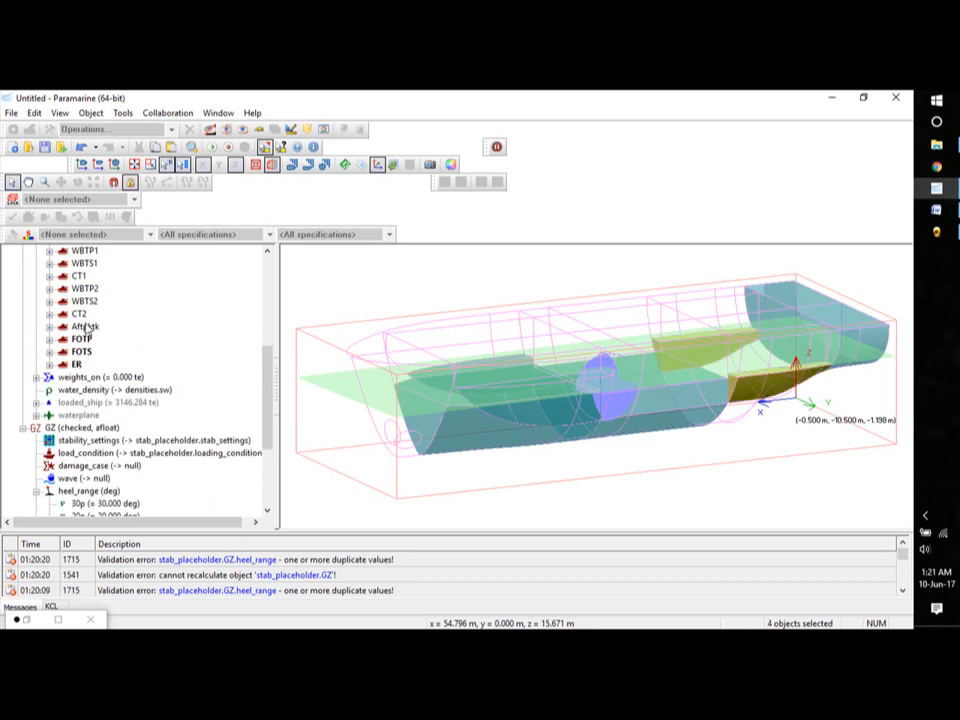
left_click(85, 326, "ctrl")
left_click(80, 314, "ctrl")
left_click(84, 301, "ctrl")
left_click(84, 288, "ctrl")
left_click(80, 275, "ctrl")
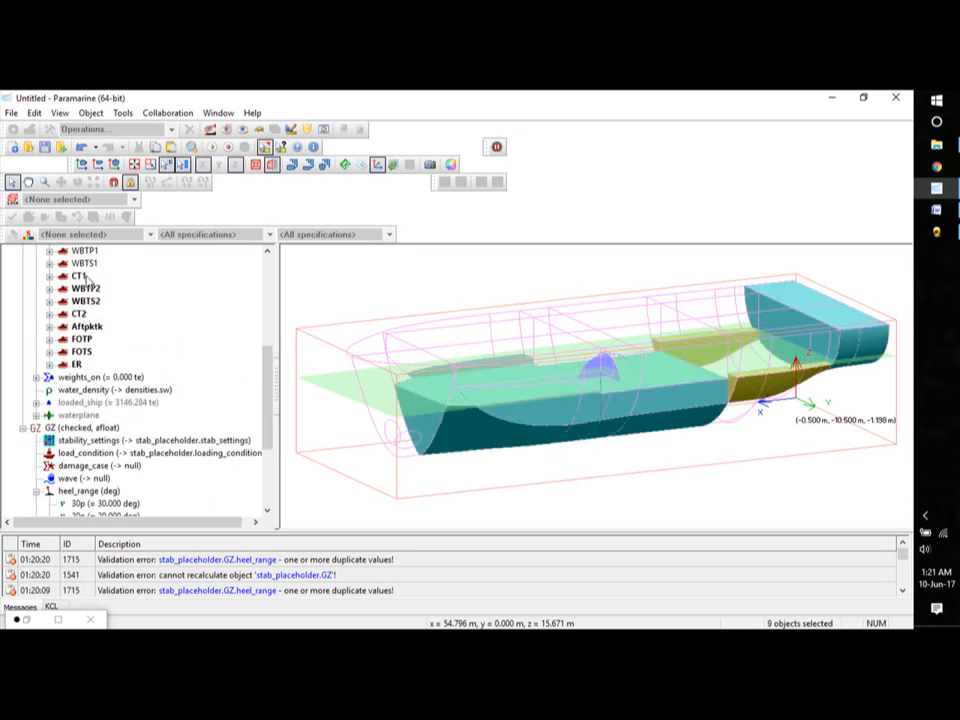
left_click(88, 263, "ctrl")
left_click(85, 250, "ctrl")
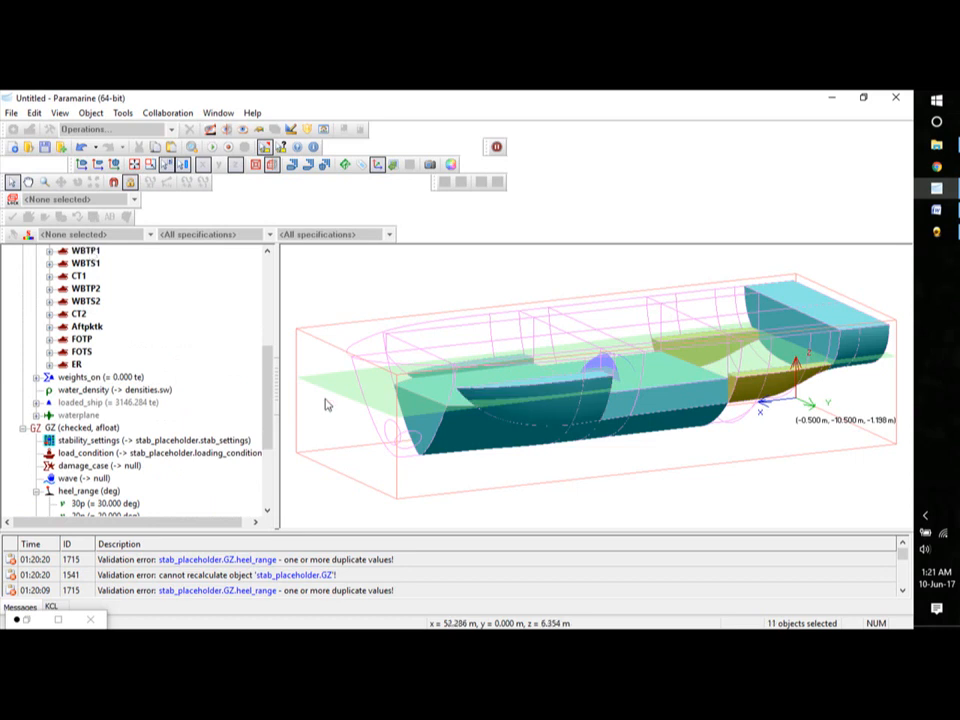
left_click_drag(270, 393, 278, 344)
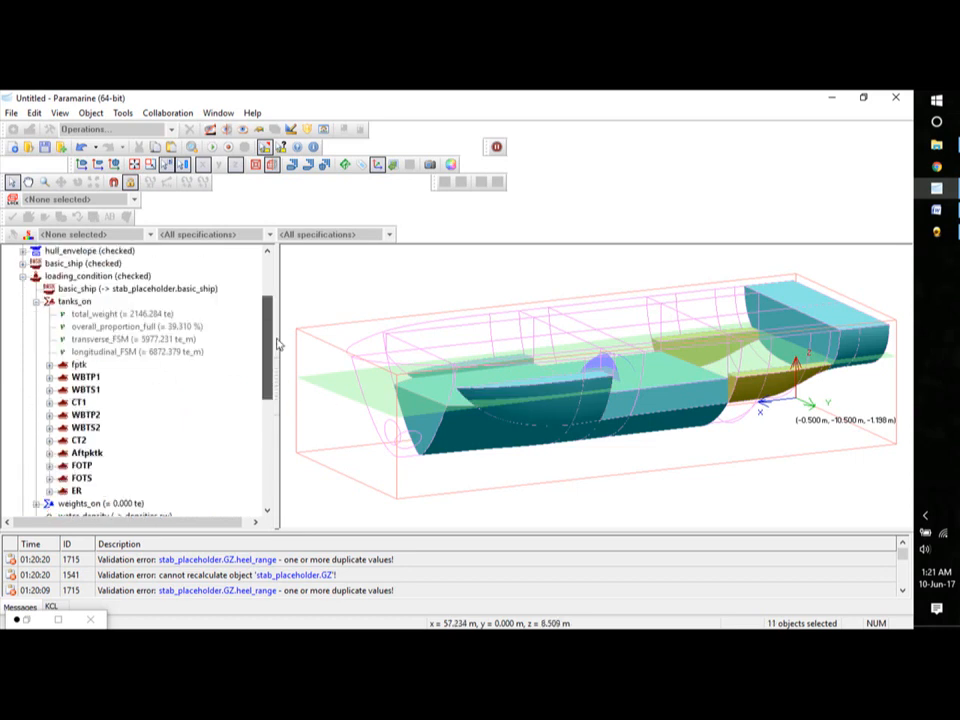
left_click(78, 364, "ctrl")
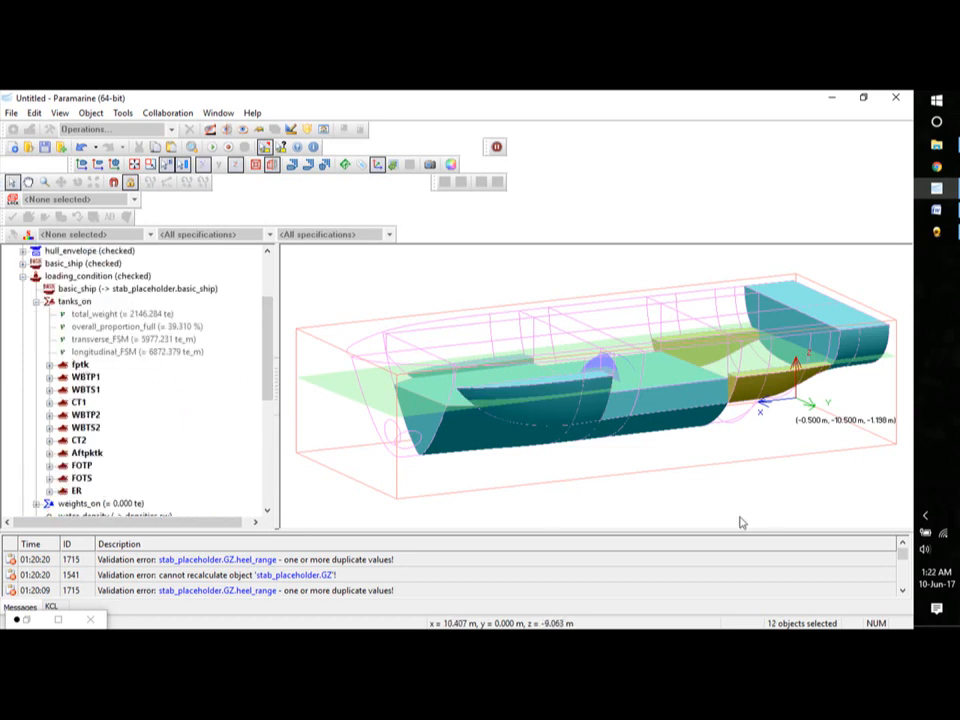
- Collapse heel_range and open the gz_curve plot of the GZ analysis
left_click_drag(270, 311, 270, 420)
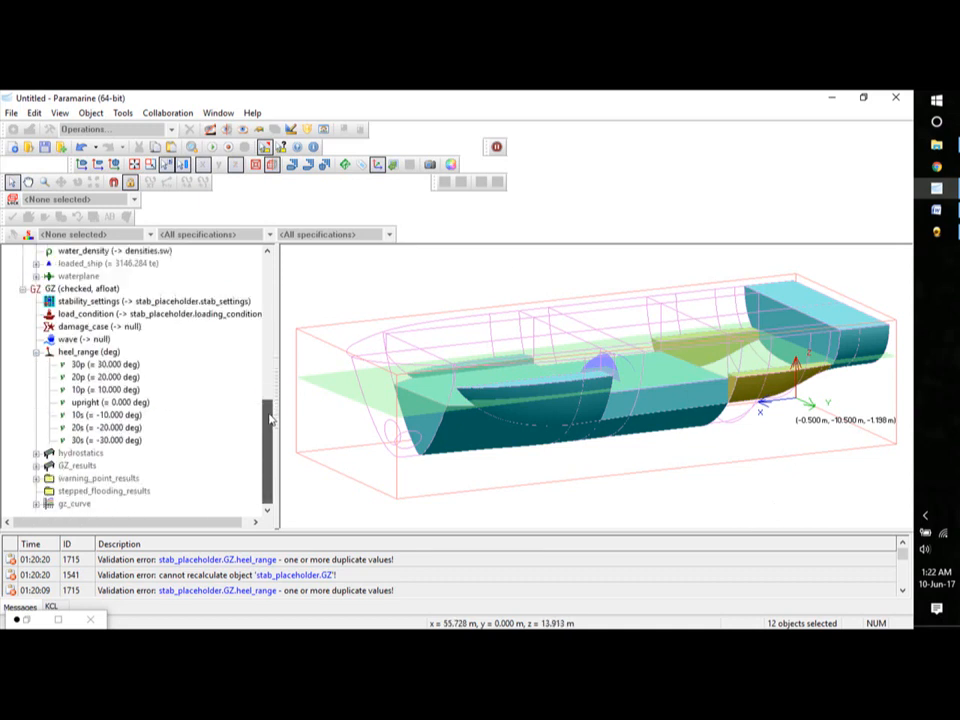
left_click(36, 352)
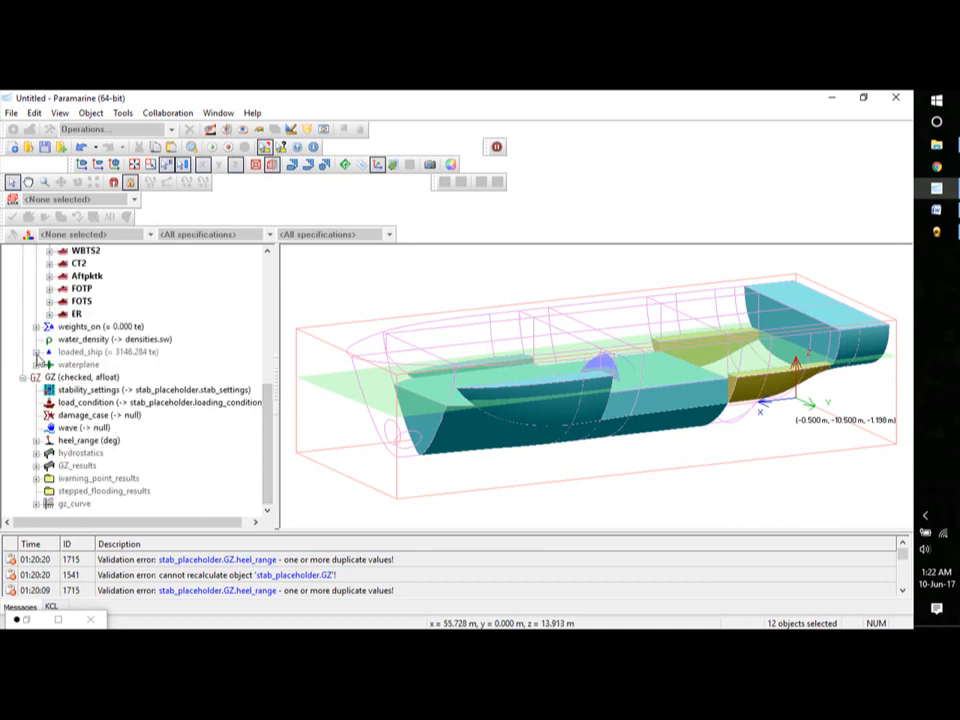
double_click(78, 505)
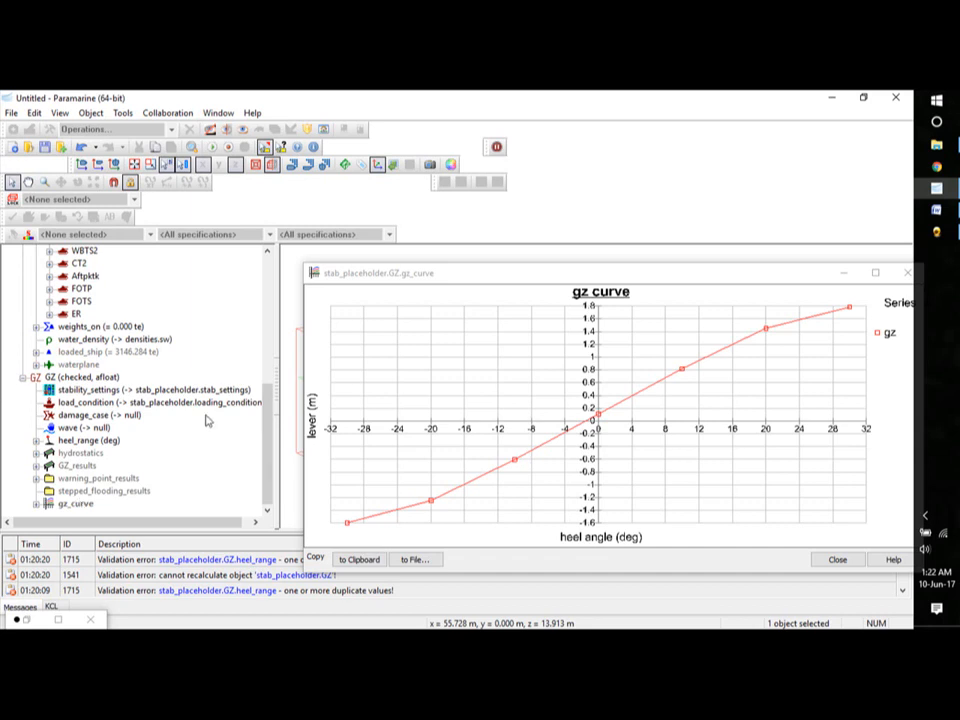
- Close the gz_curve plot and collapse the loading_condition, GZ and stab_placeholder entries in the object tree
left_click_drag(267, 445, 267, 310)
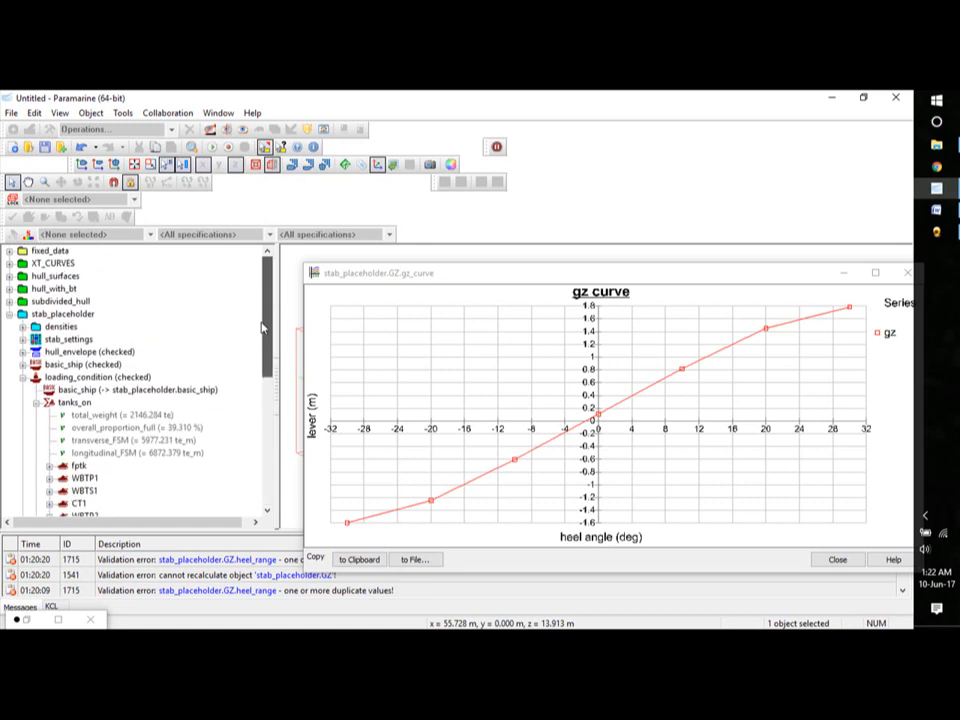
left_click(23, 378)
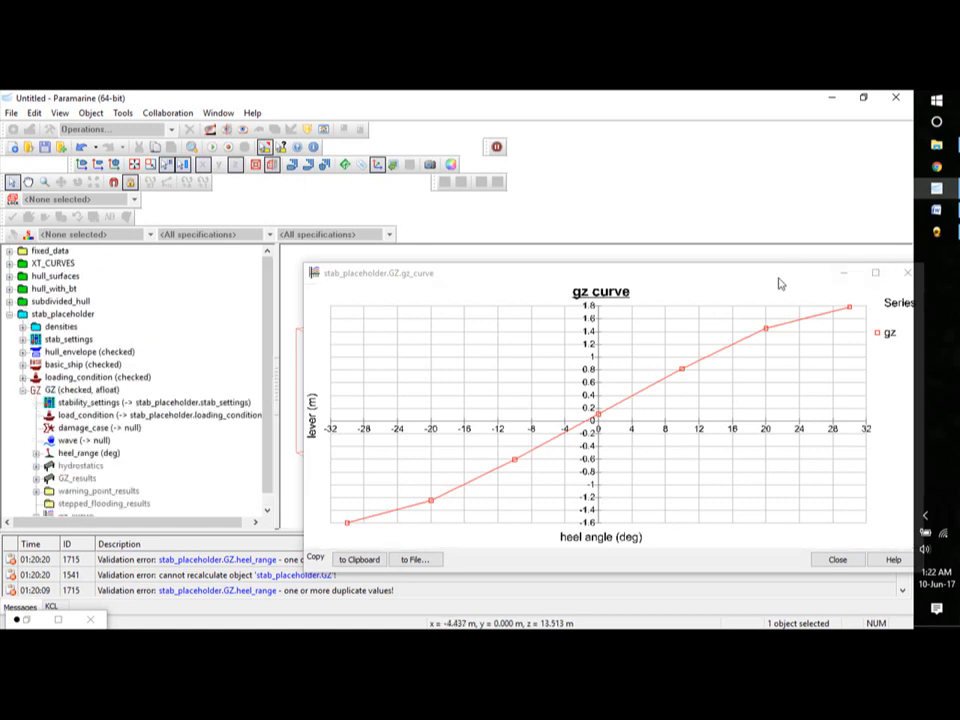
left_click_drag(777, 281, 737, 286)
left_click(866, 274)
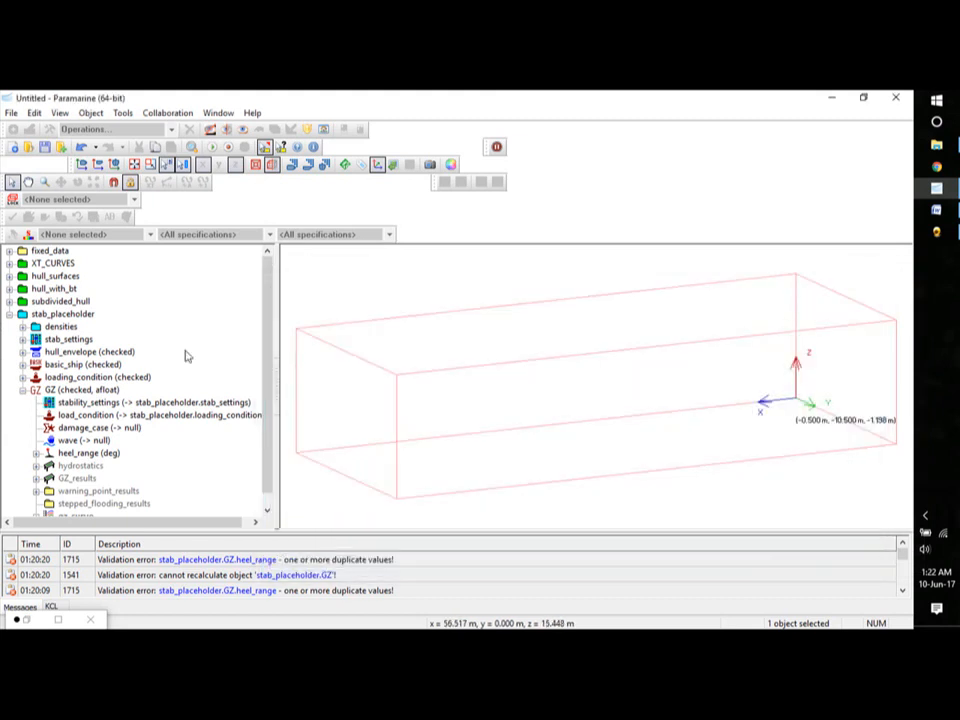
left_click(22, 390)
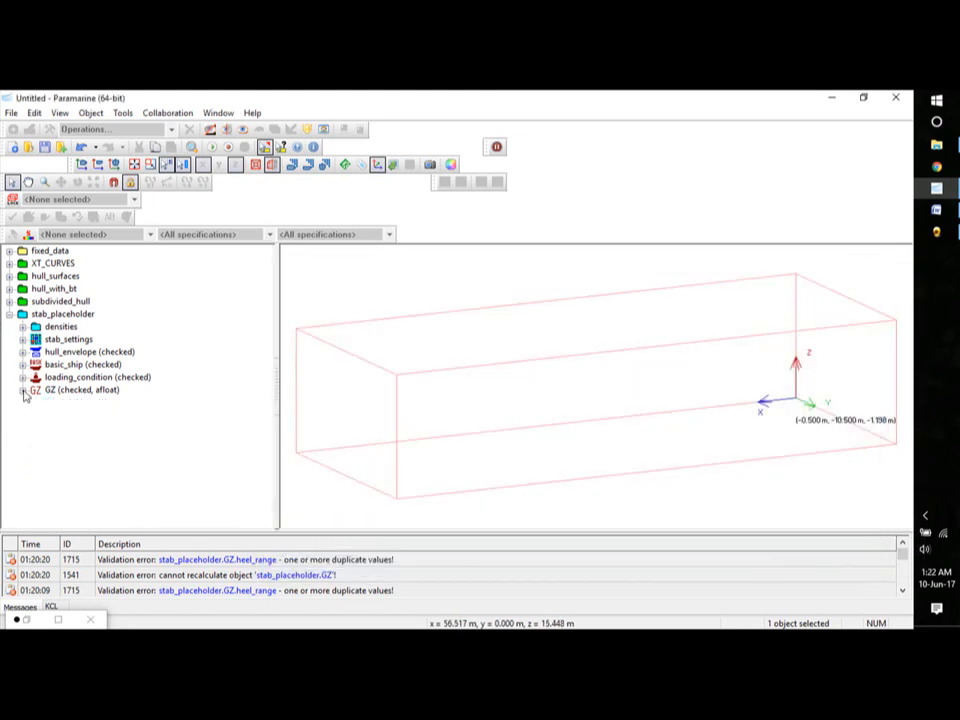
left_click(9, 314)
- Expand subdivided_hull down to its compartments to examine the hull subdivision from a higher angle, and collapse it again
left_click(9, 301)
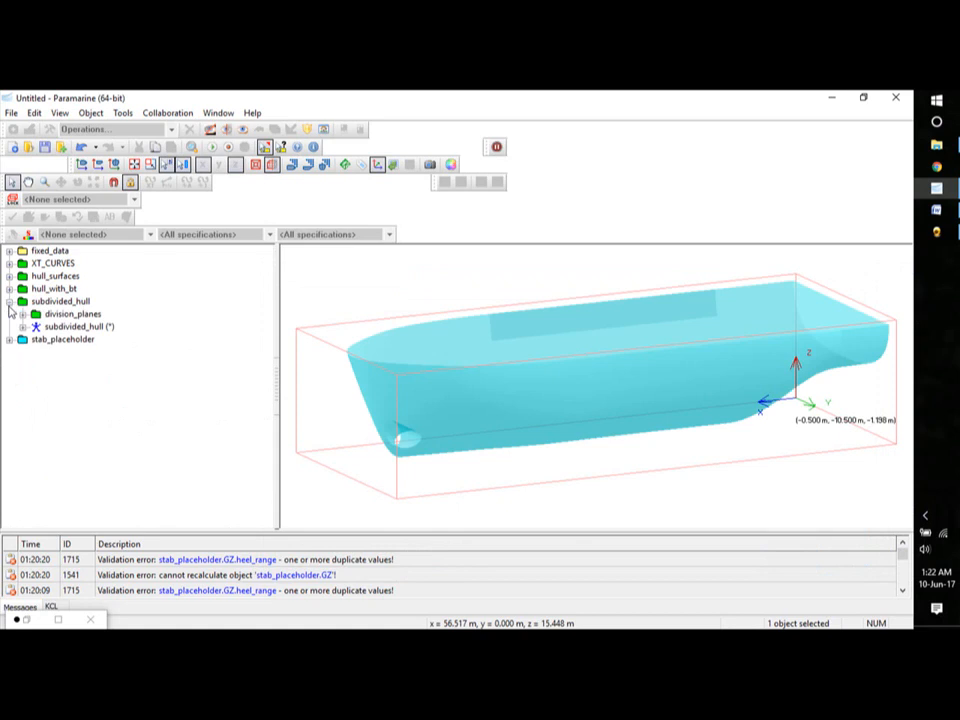
left_click(22, 326)
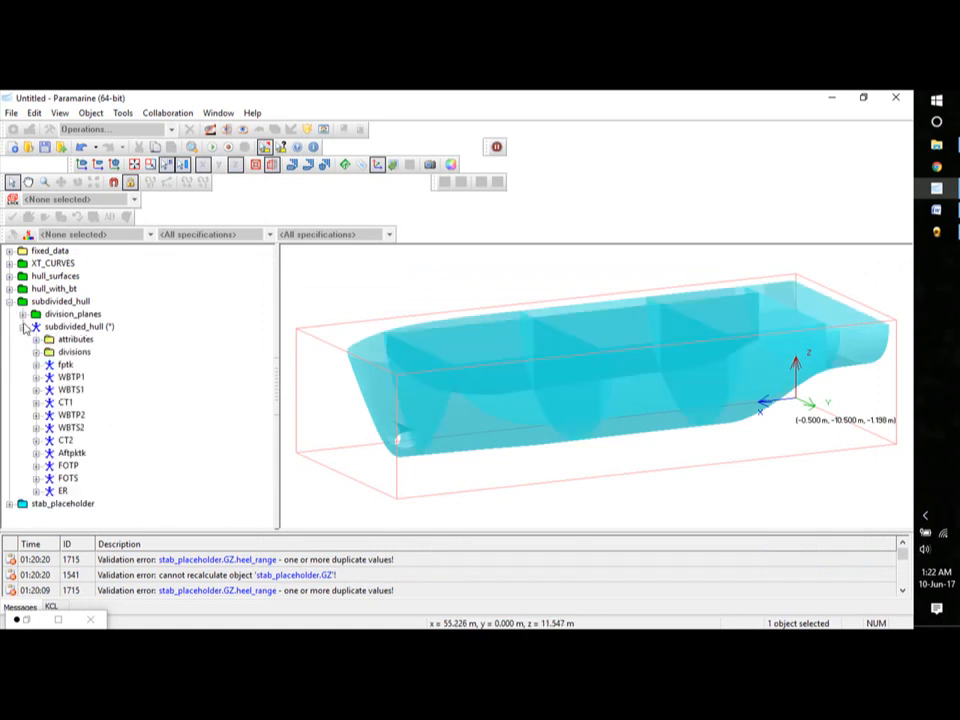
middle_click_drag(651, 474, 663, 484)
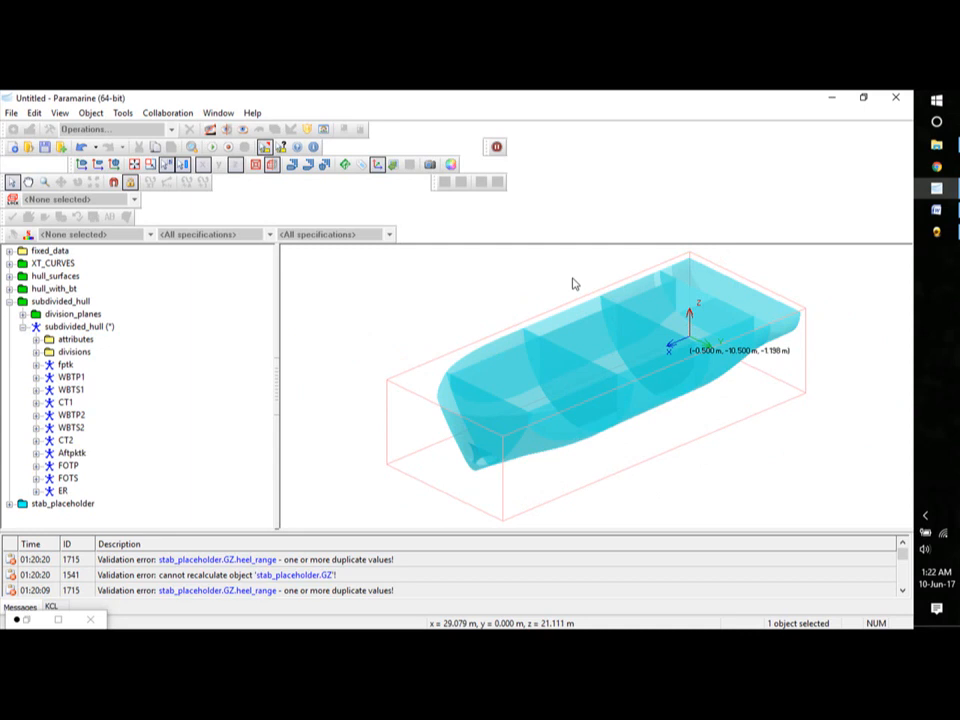
left_click(22, 326)
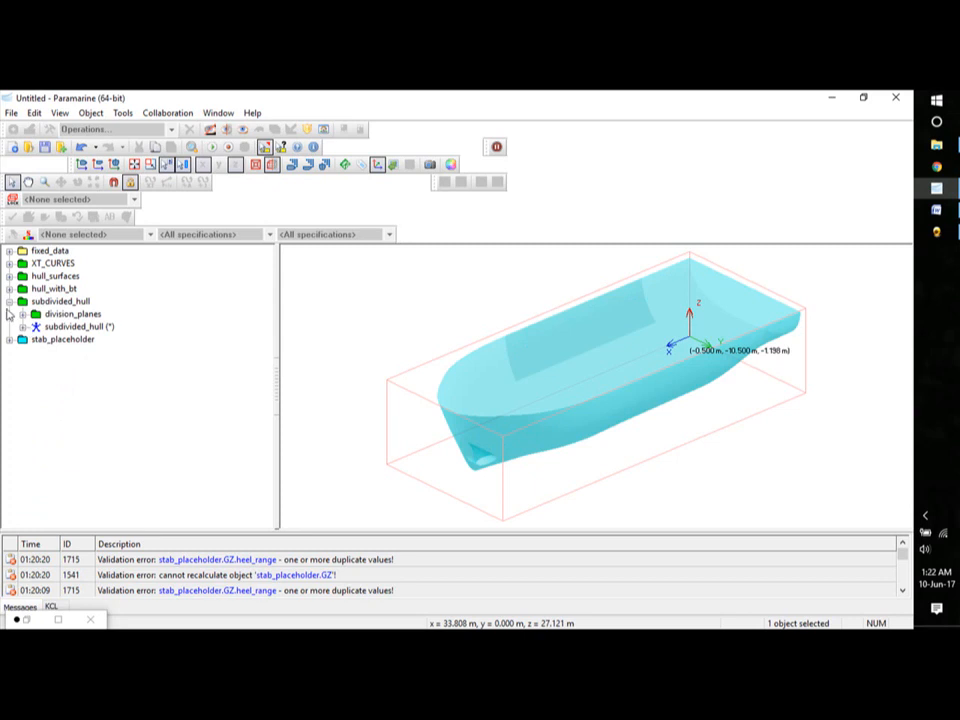
left_click(9, 301)
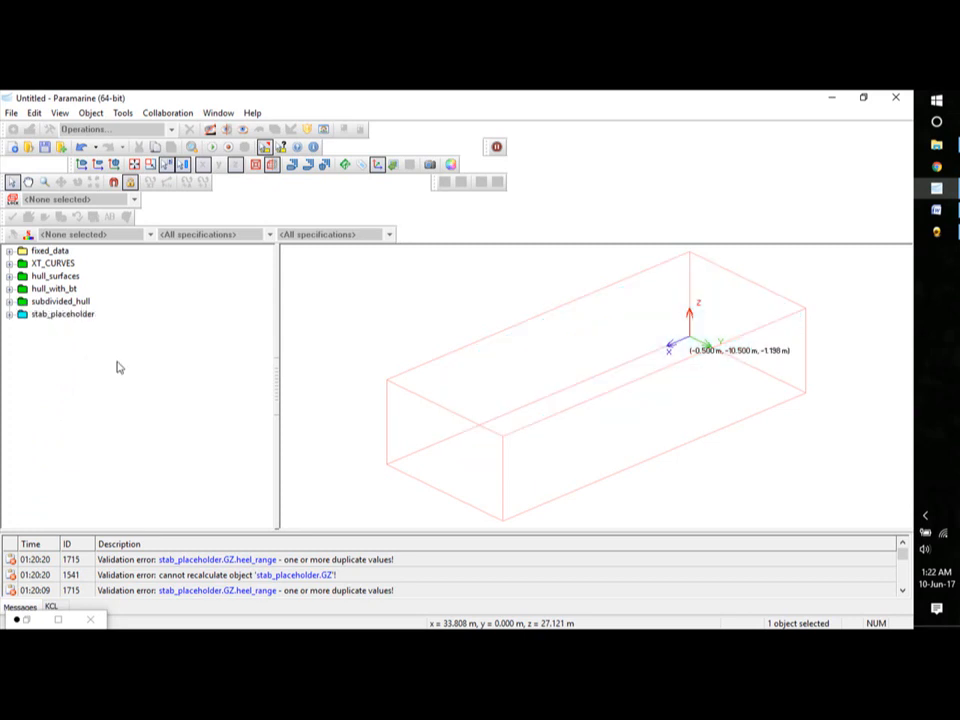